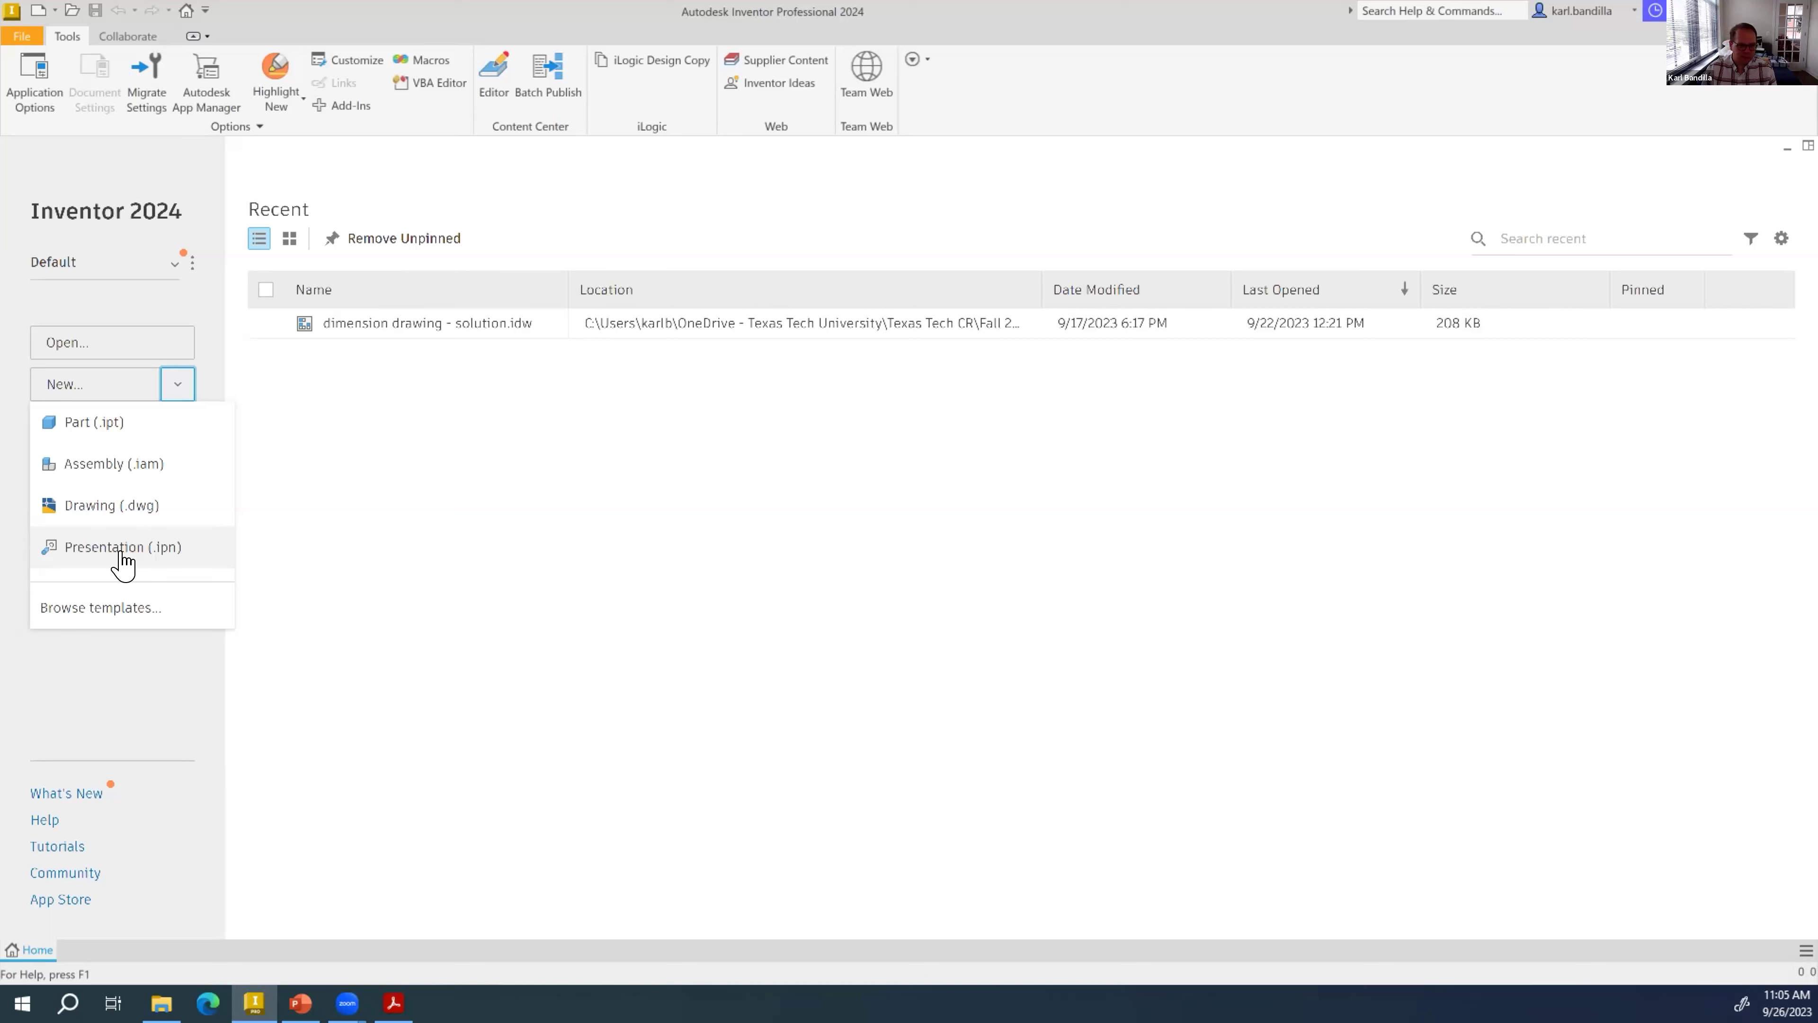
- Create a new empty part file, Part1, using Part (.ipt) from the New dropdown
click(77, 424)
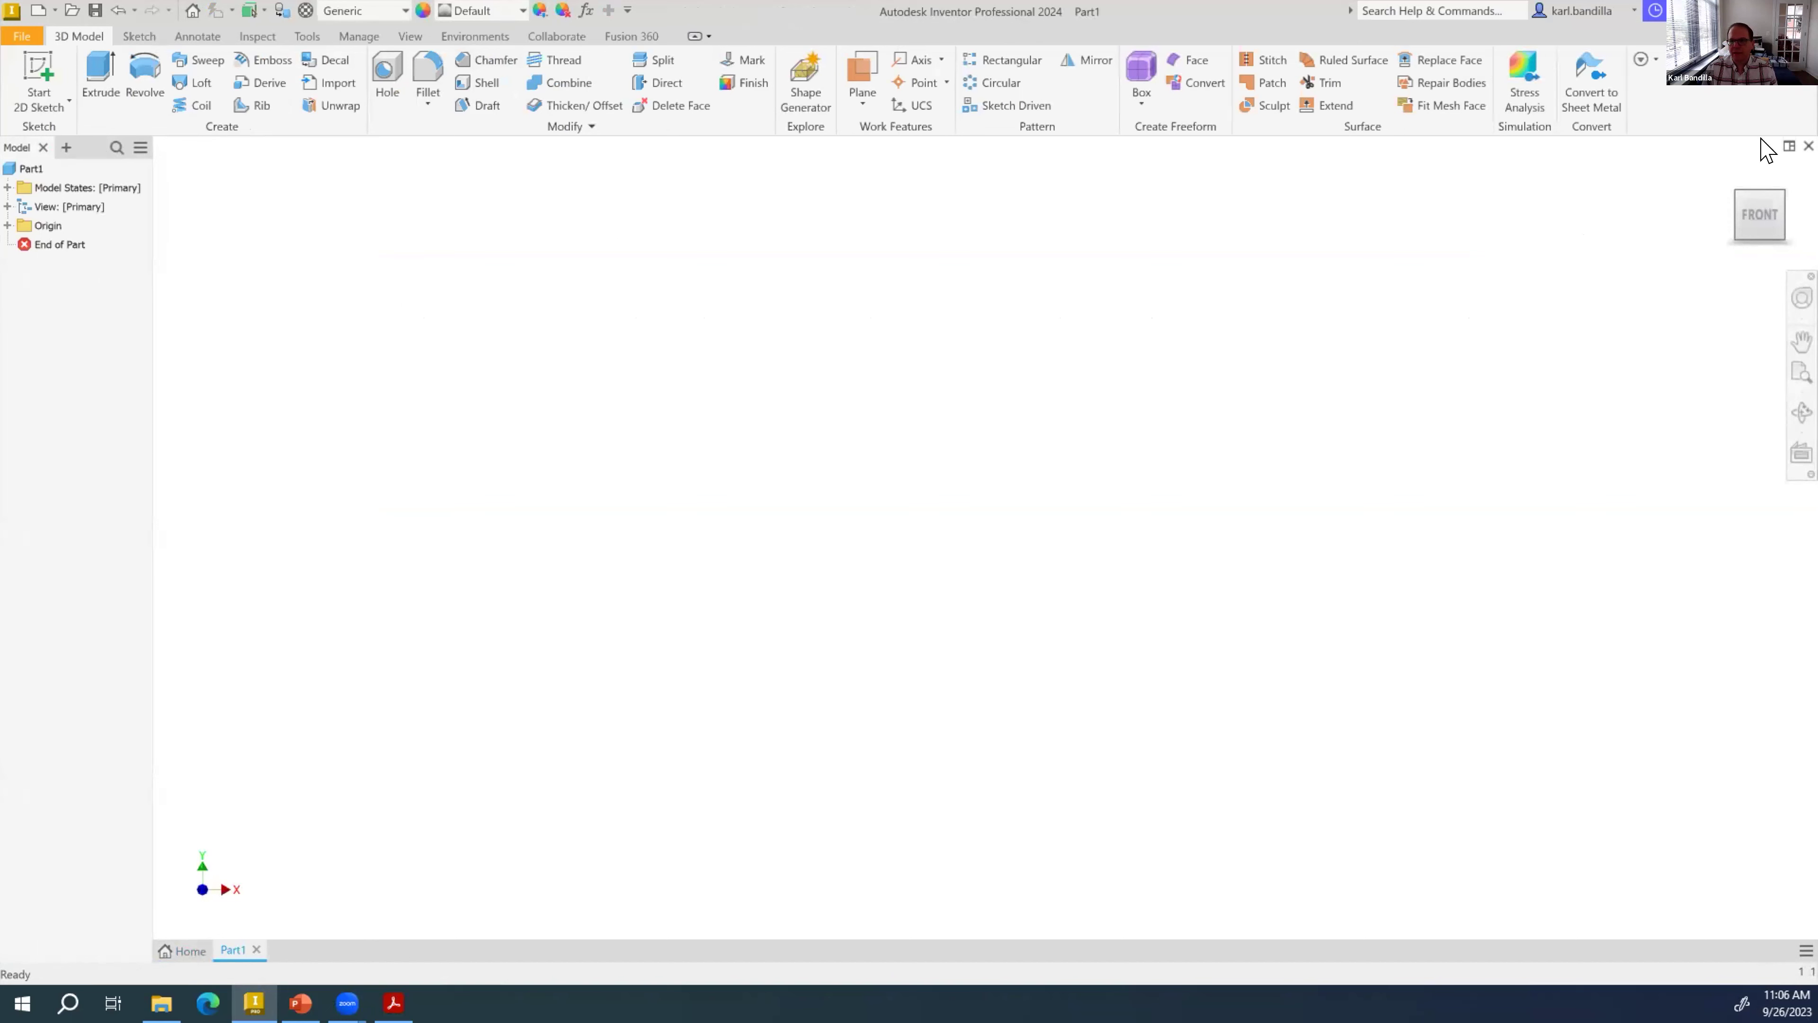
- Close the empty Part1 and show the home screen's part, assembly, drawing and presentation list
click(1809, 146)
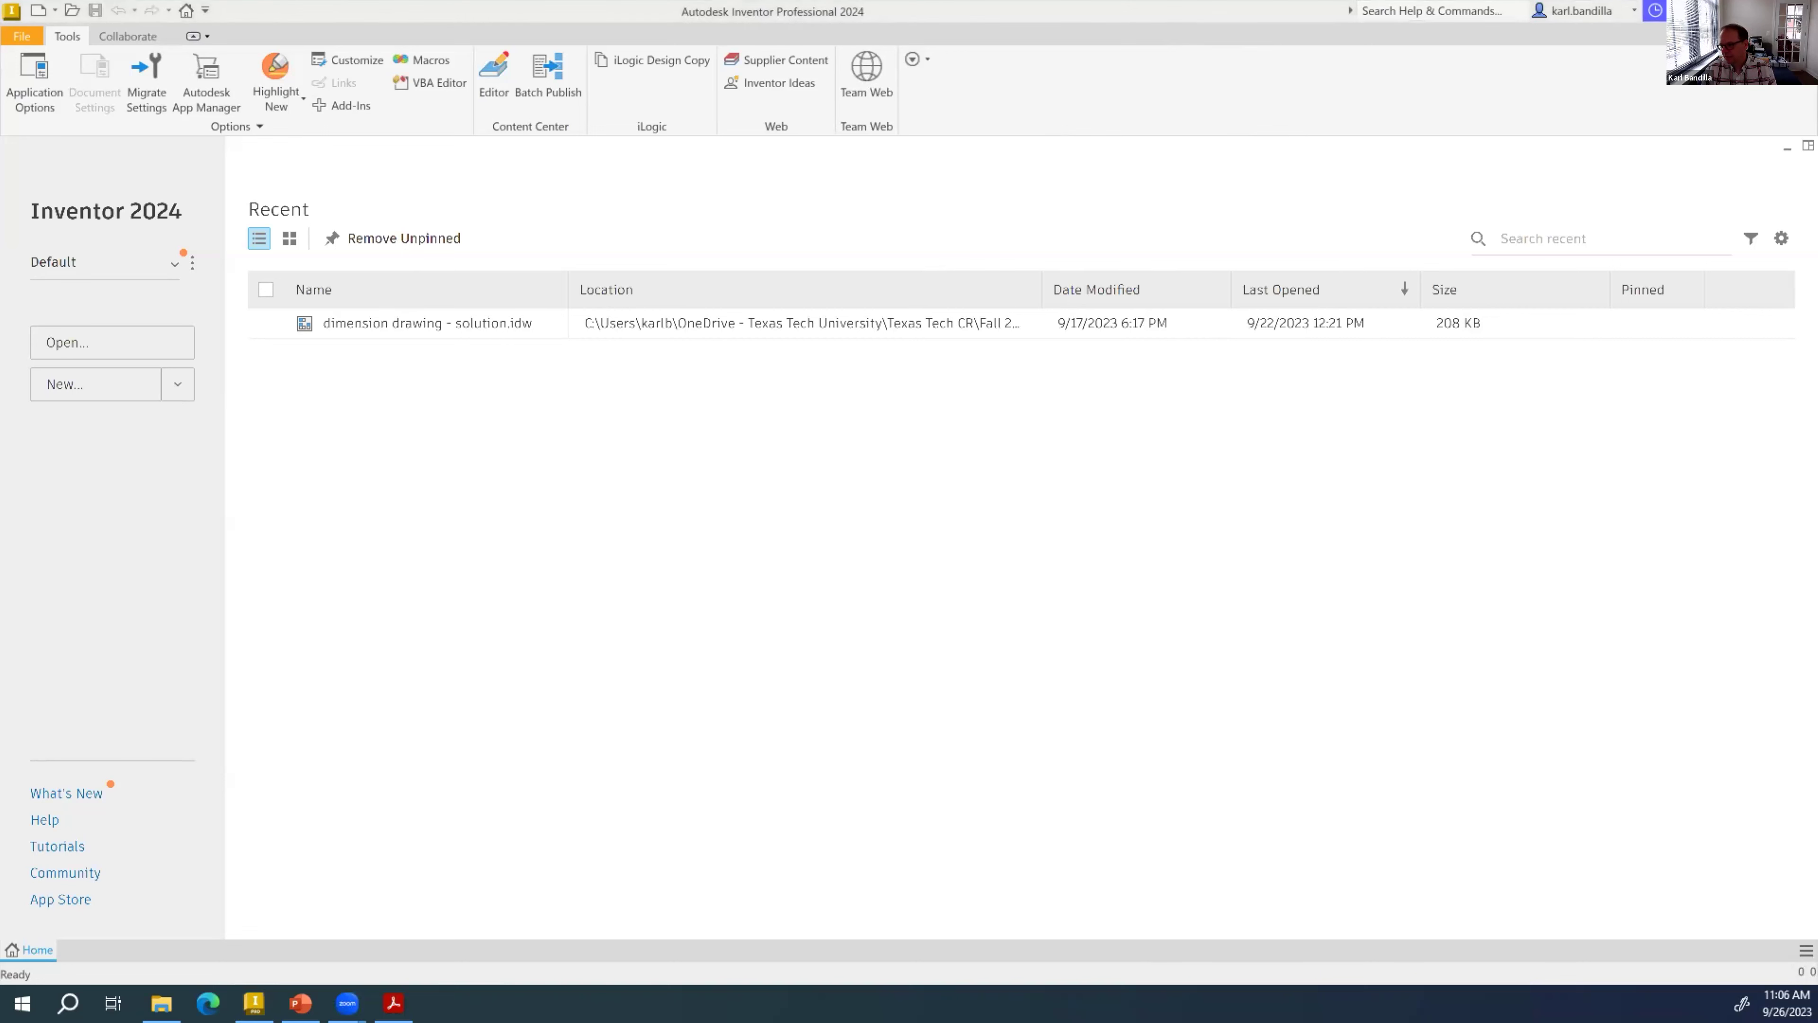
click(1023, 755)
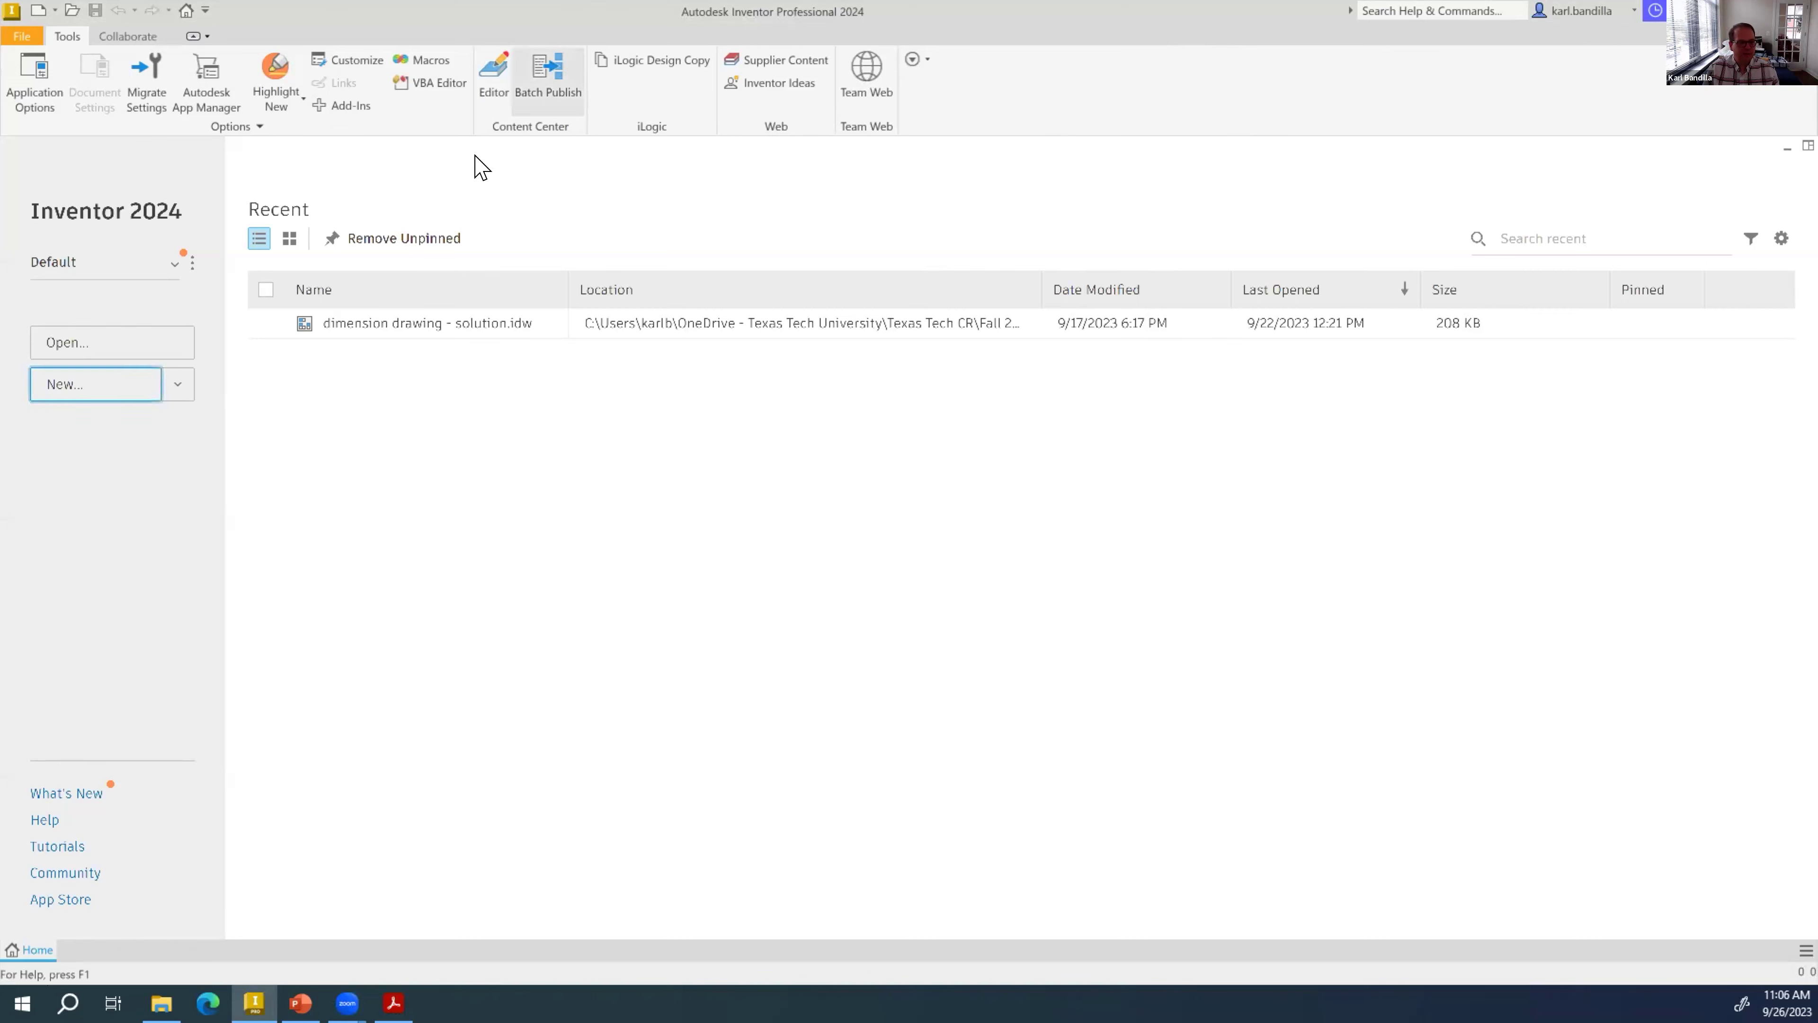
click(165, 387)
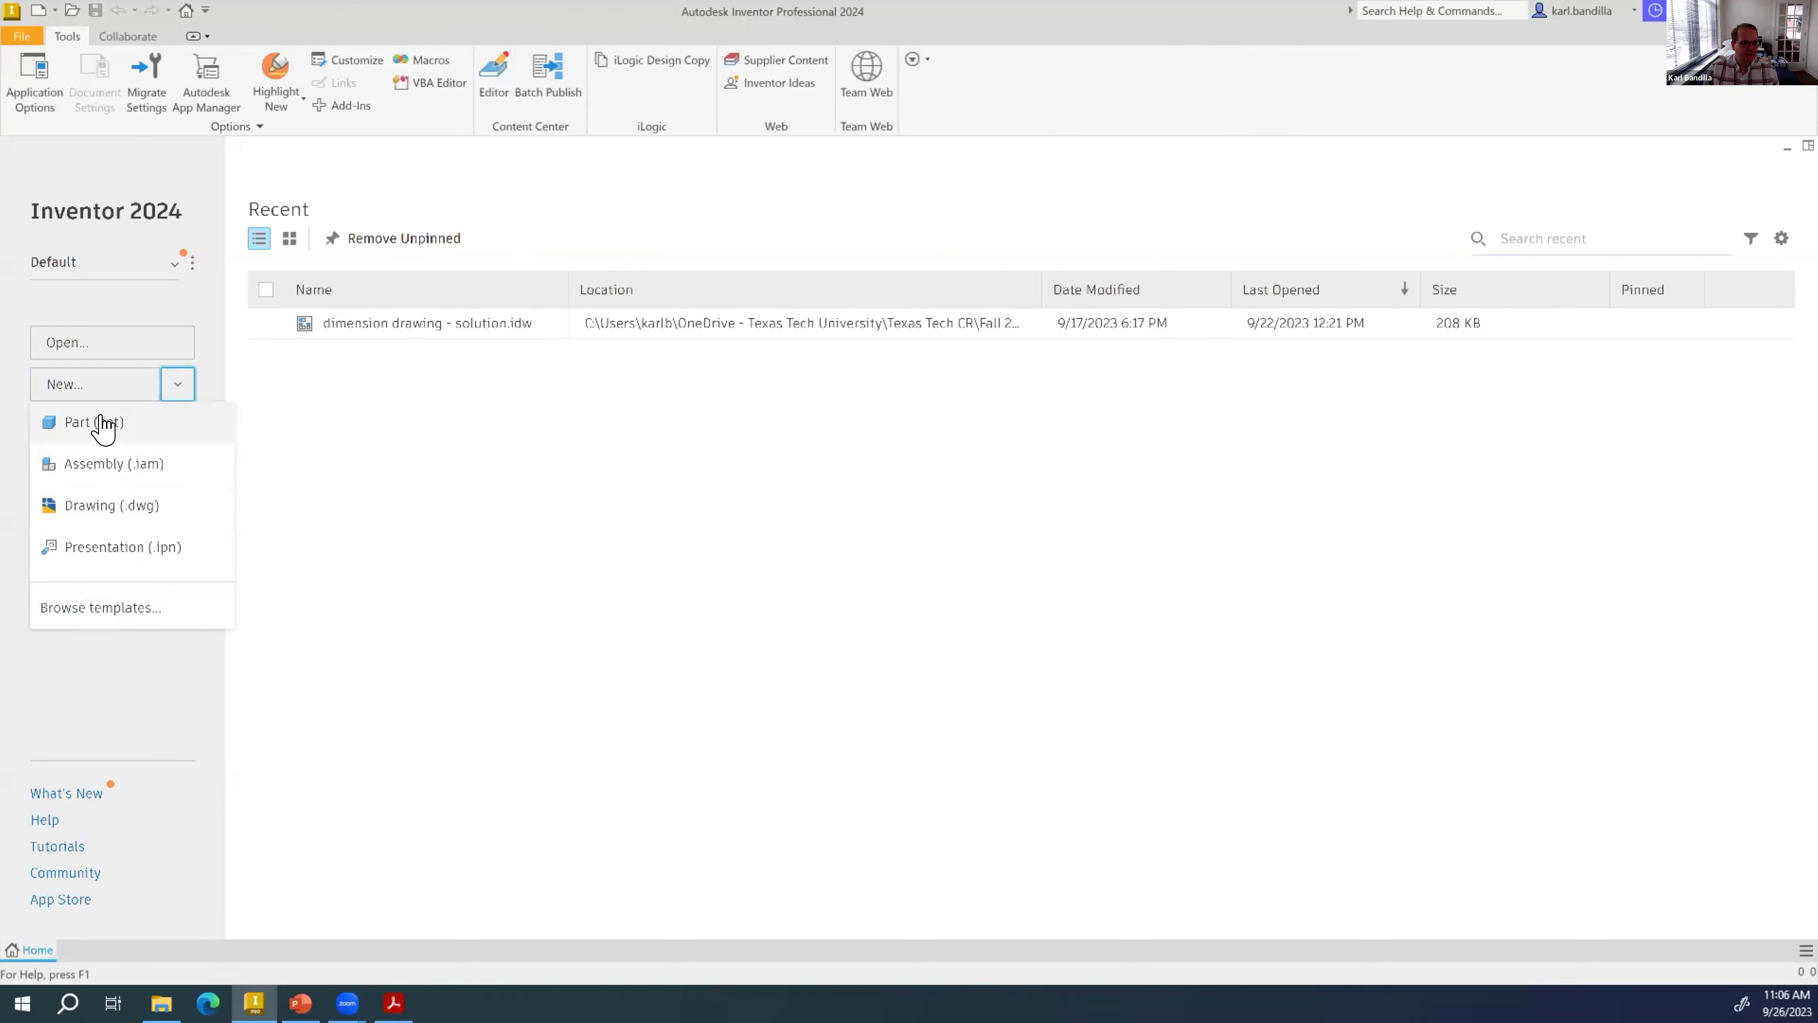
- Dismiss the Home and Quick Access new-file lists without choosing any file type
click(415, 535)
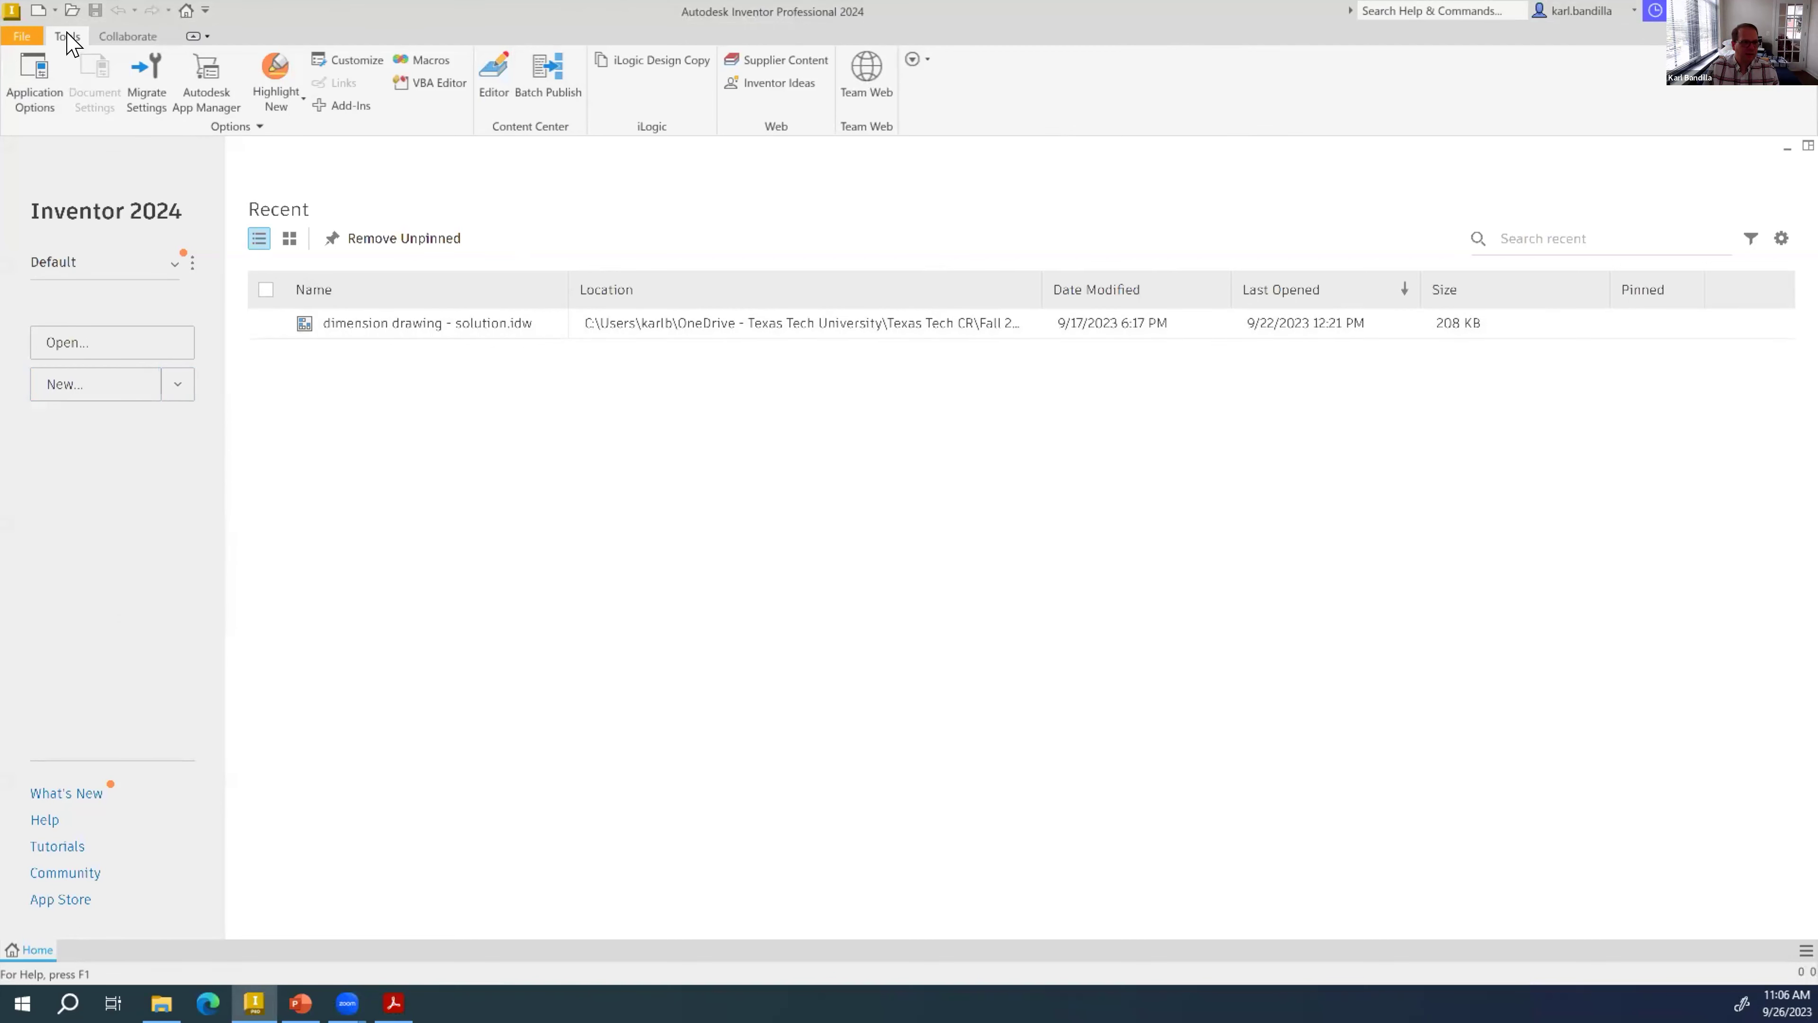
click(52, 9)
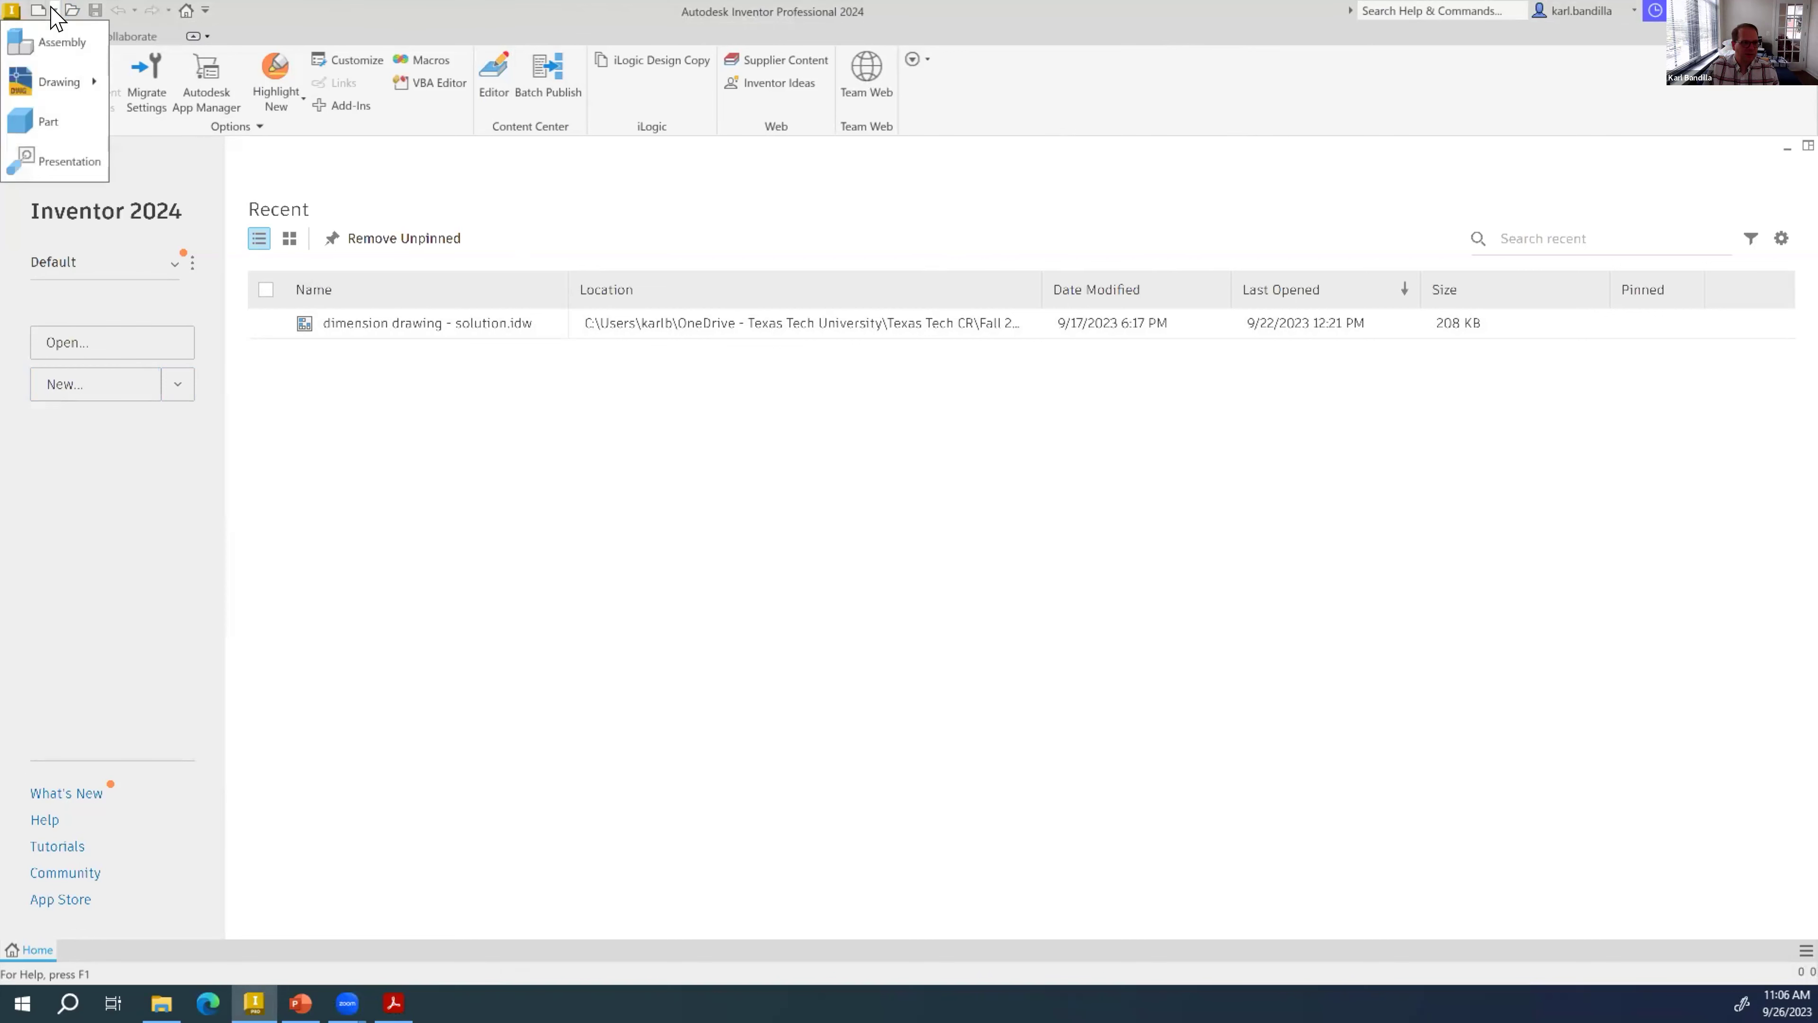
click(33, 32)
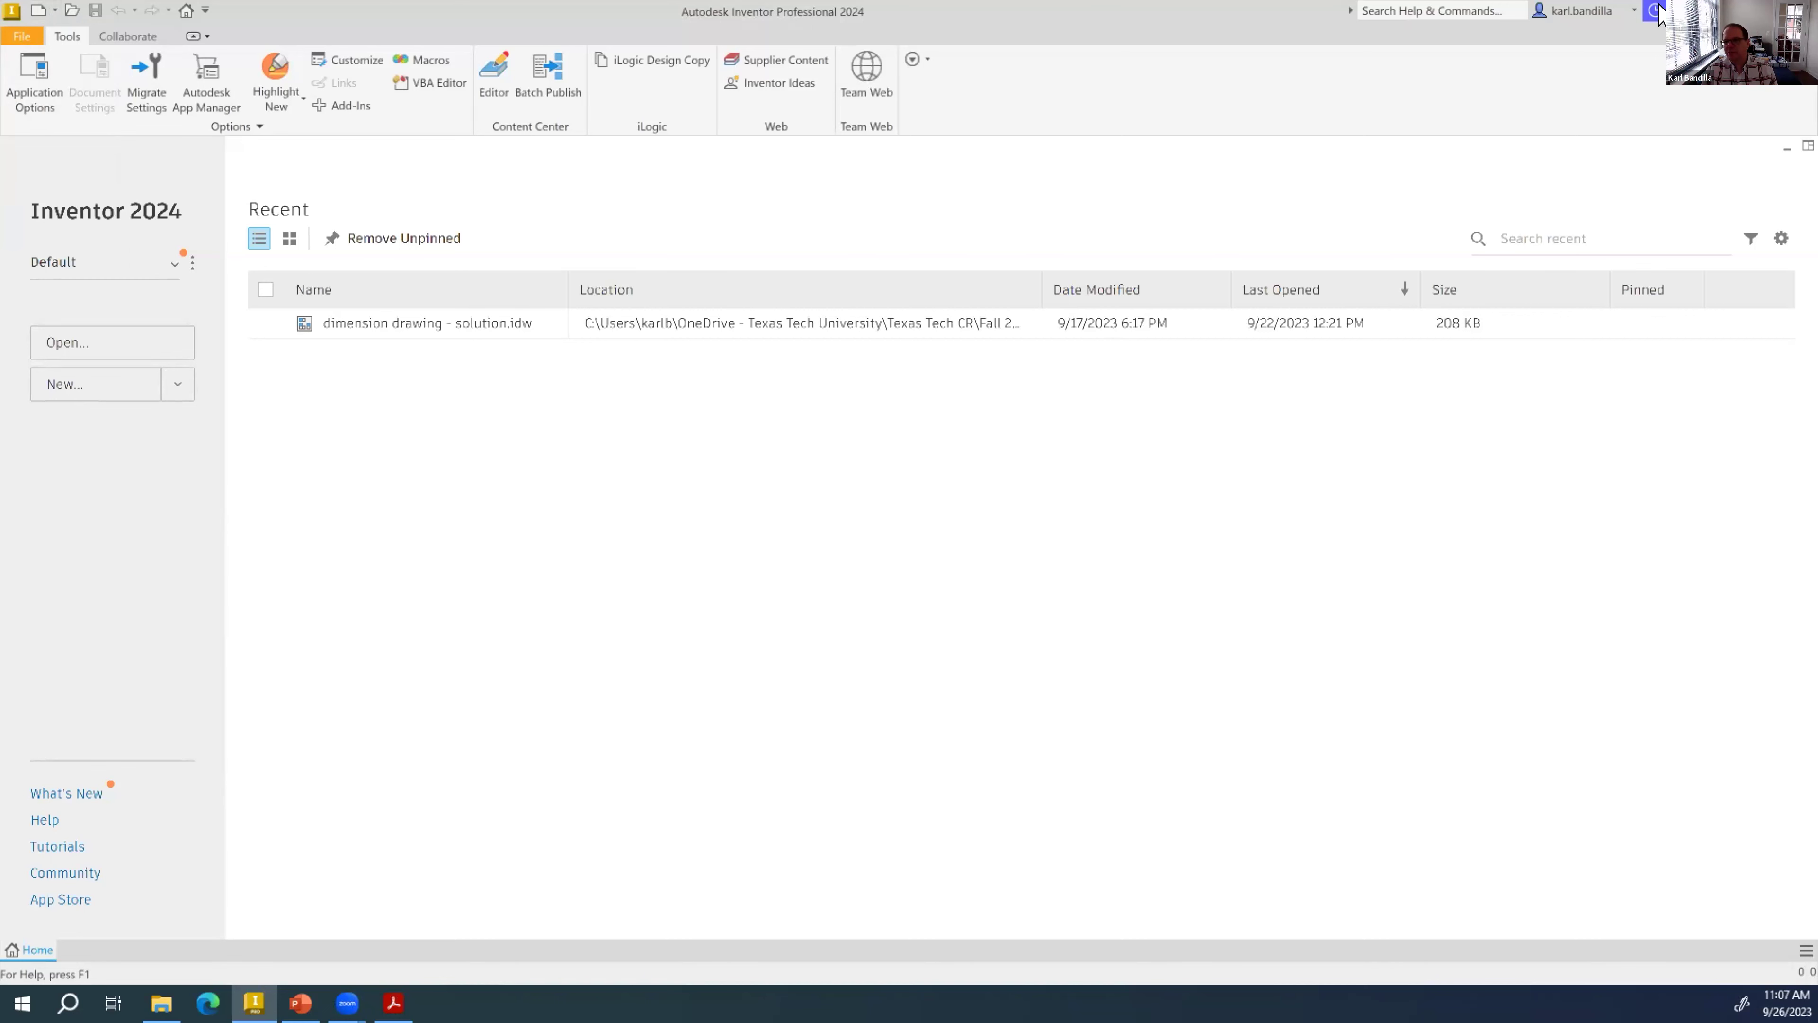
key(Tab)
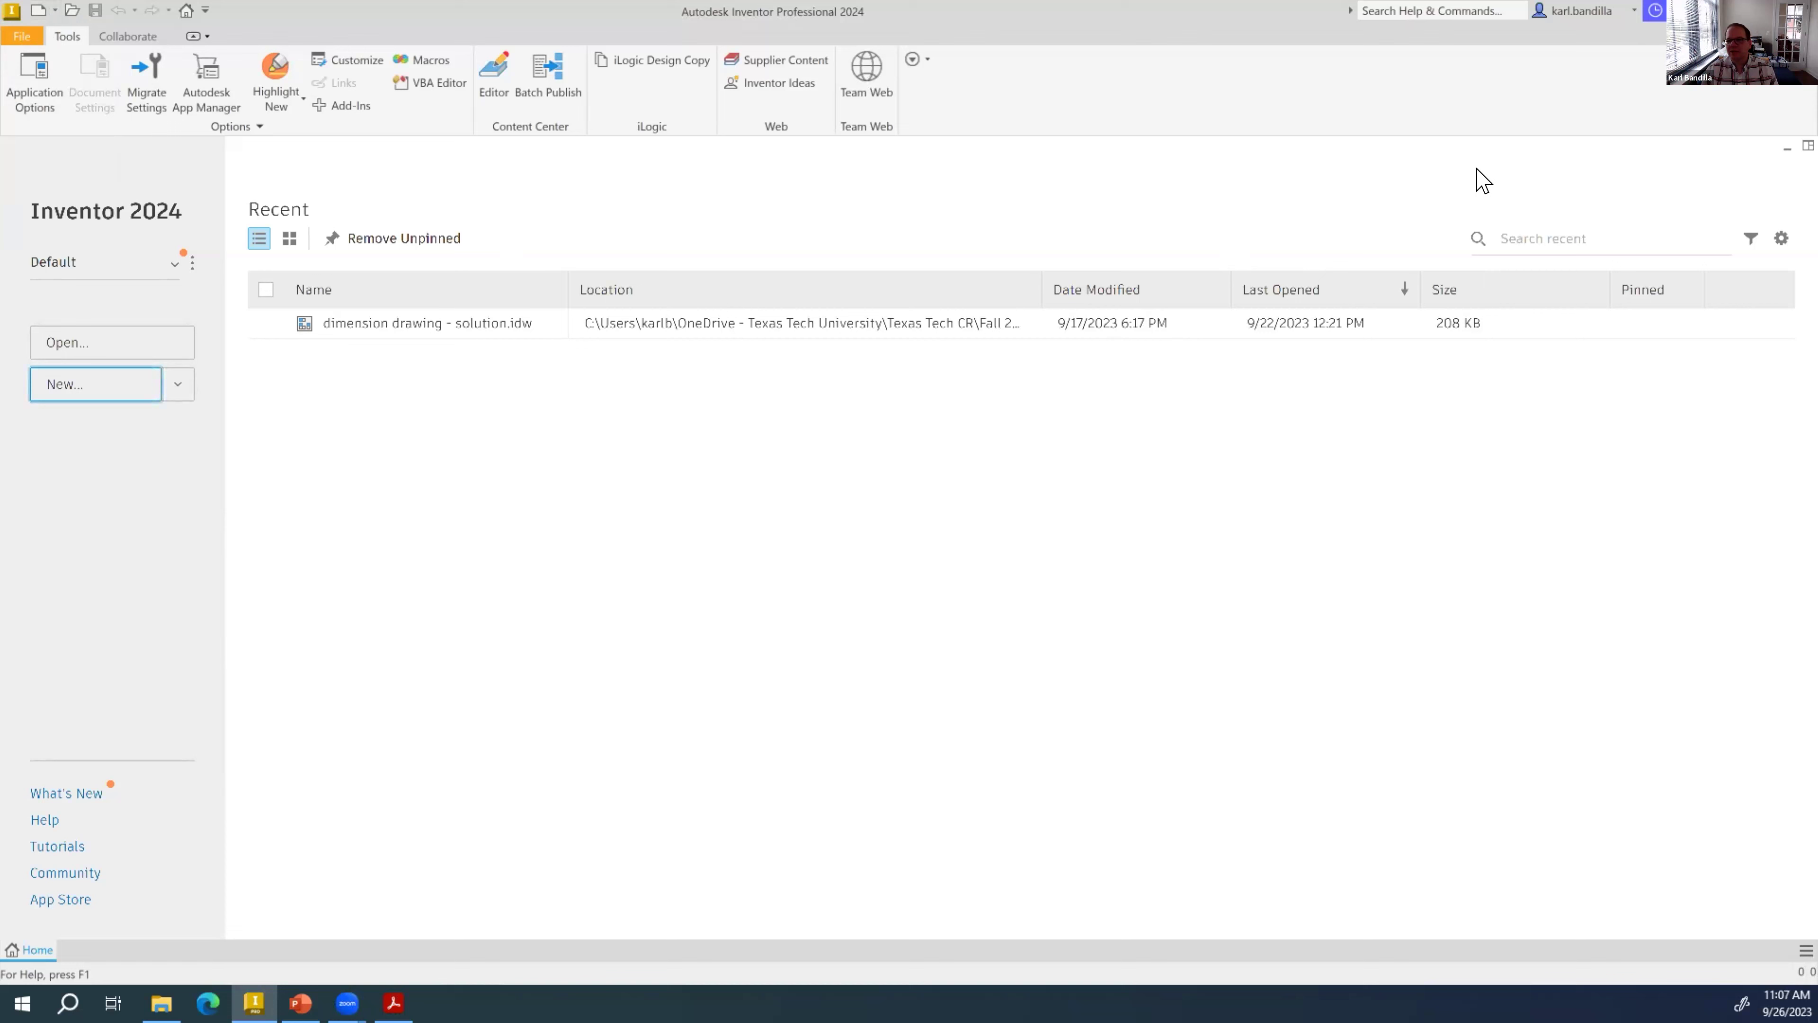
- Snap Inventor beside the PowerPoint reference drawing and choose Browse templates from New
key(super+Down)
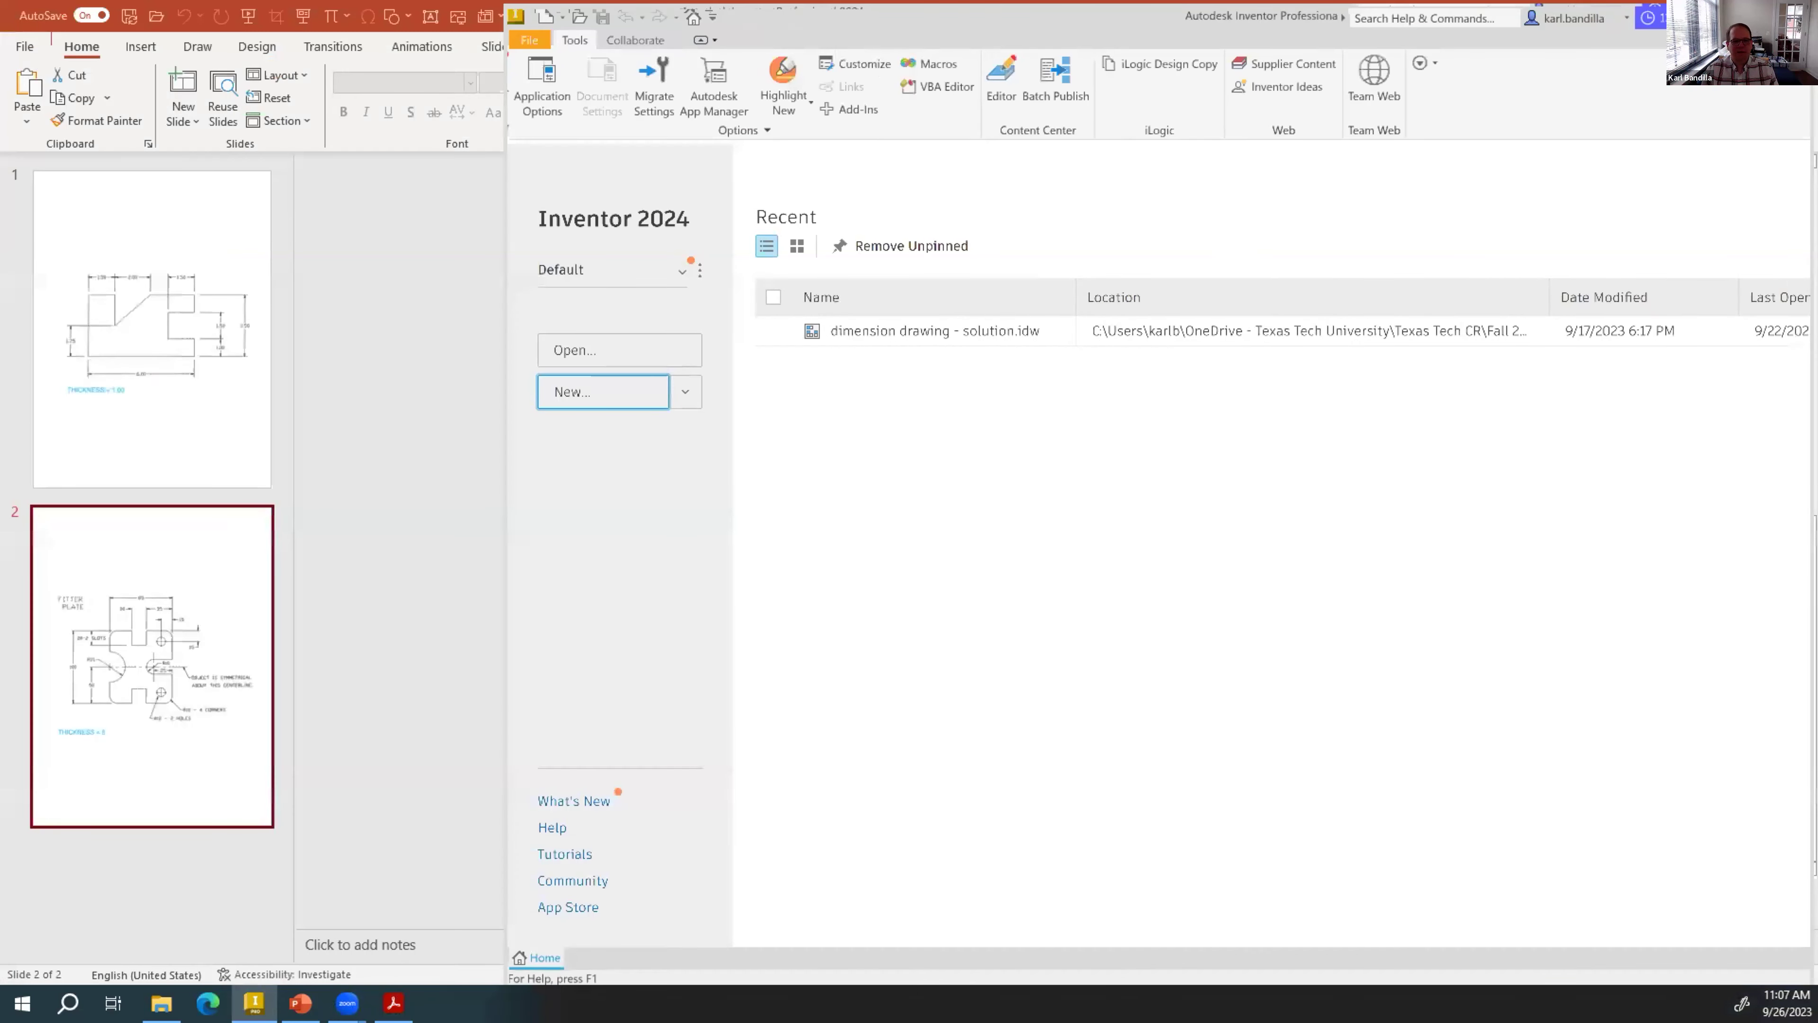
click(573, 401)
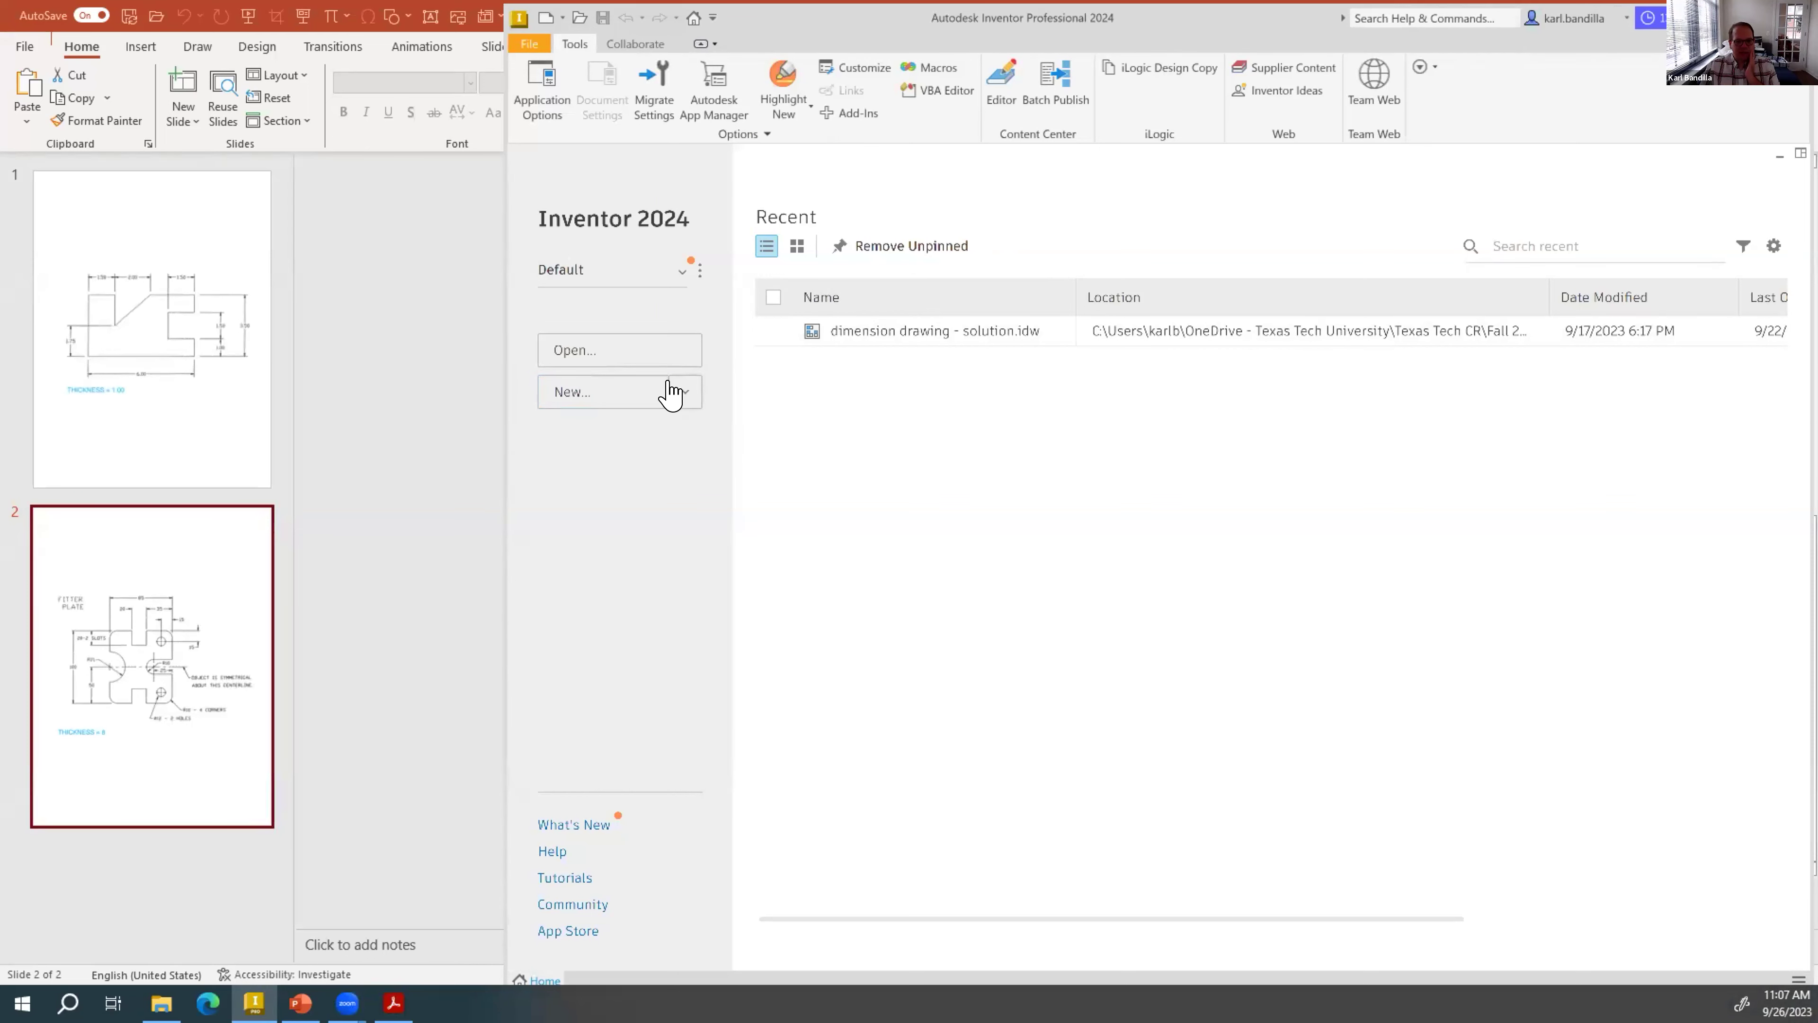
click(678, 394)
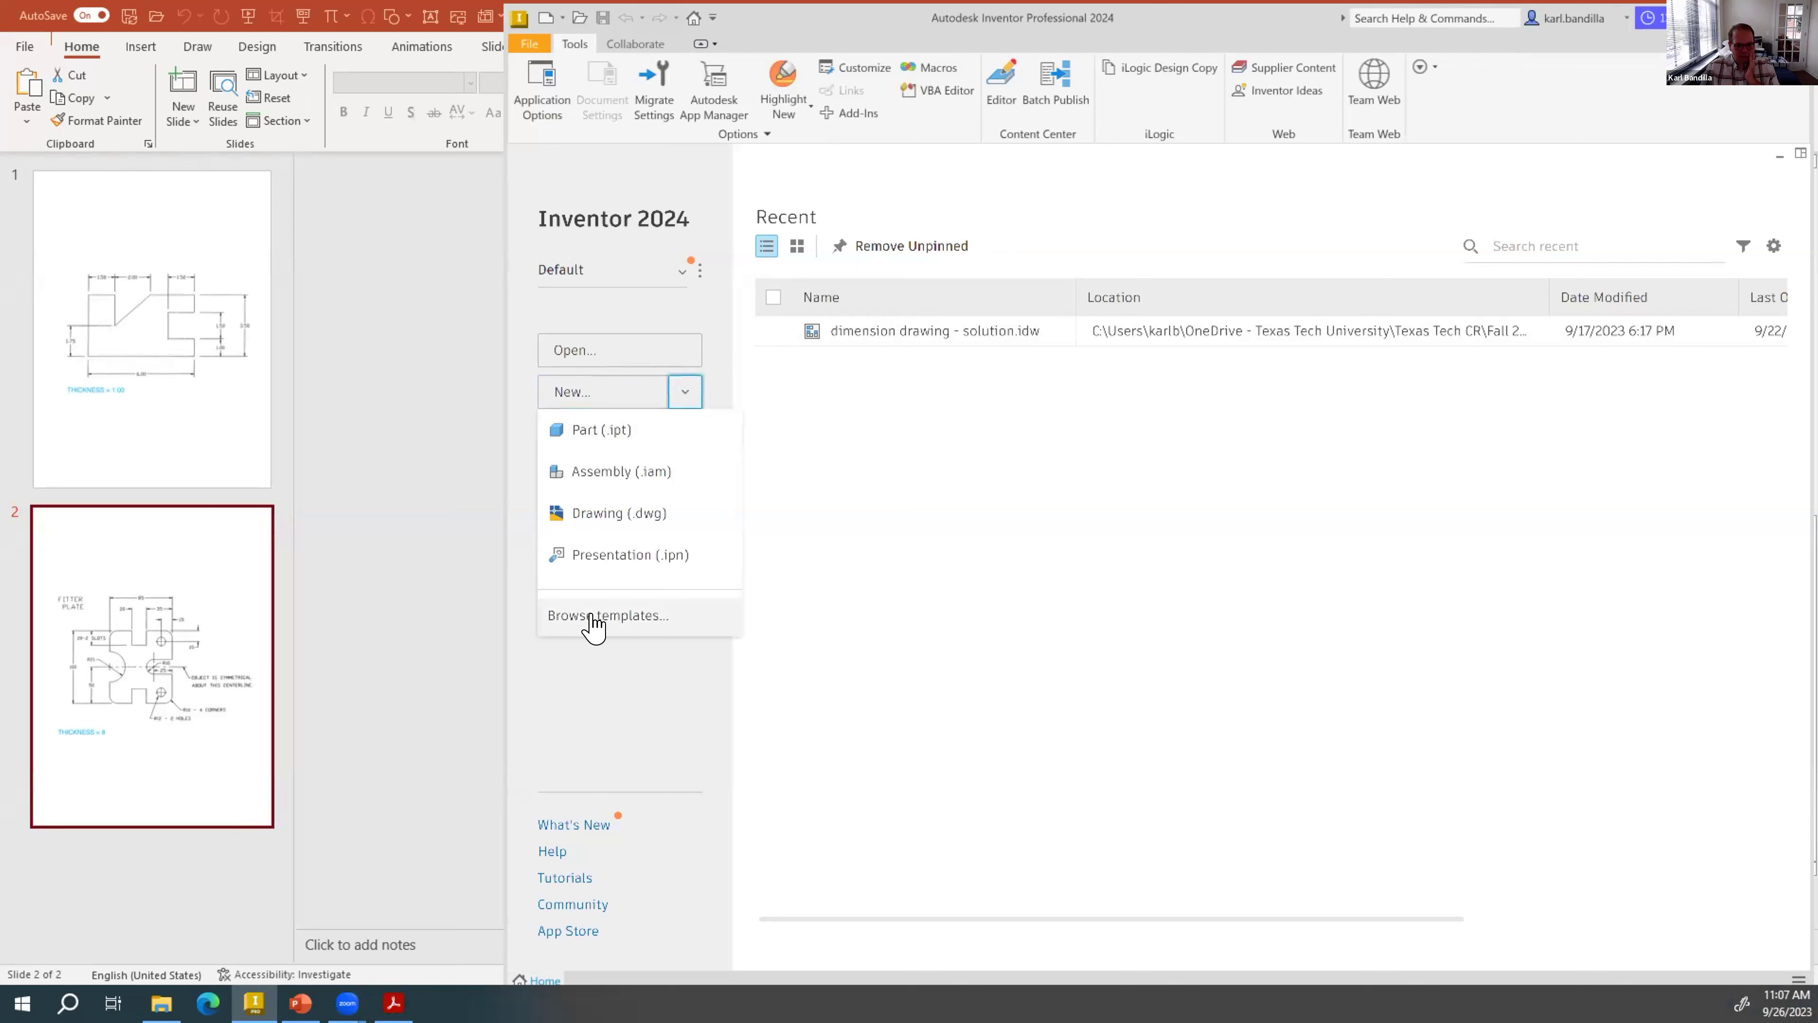
click(608, 618)
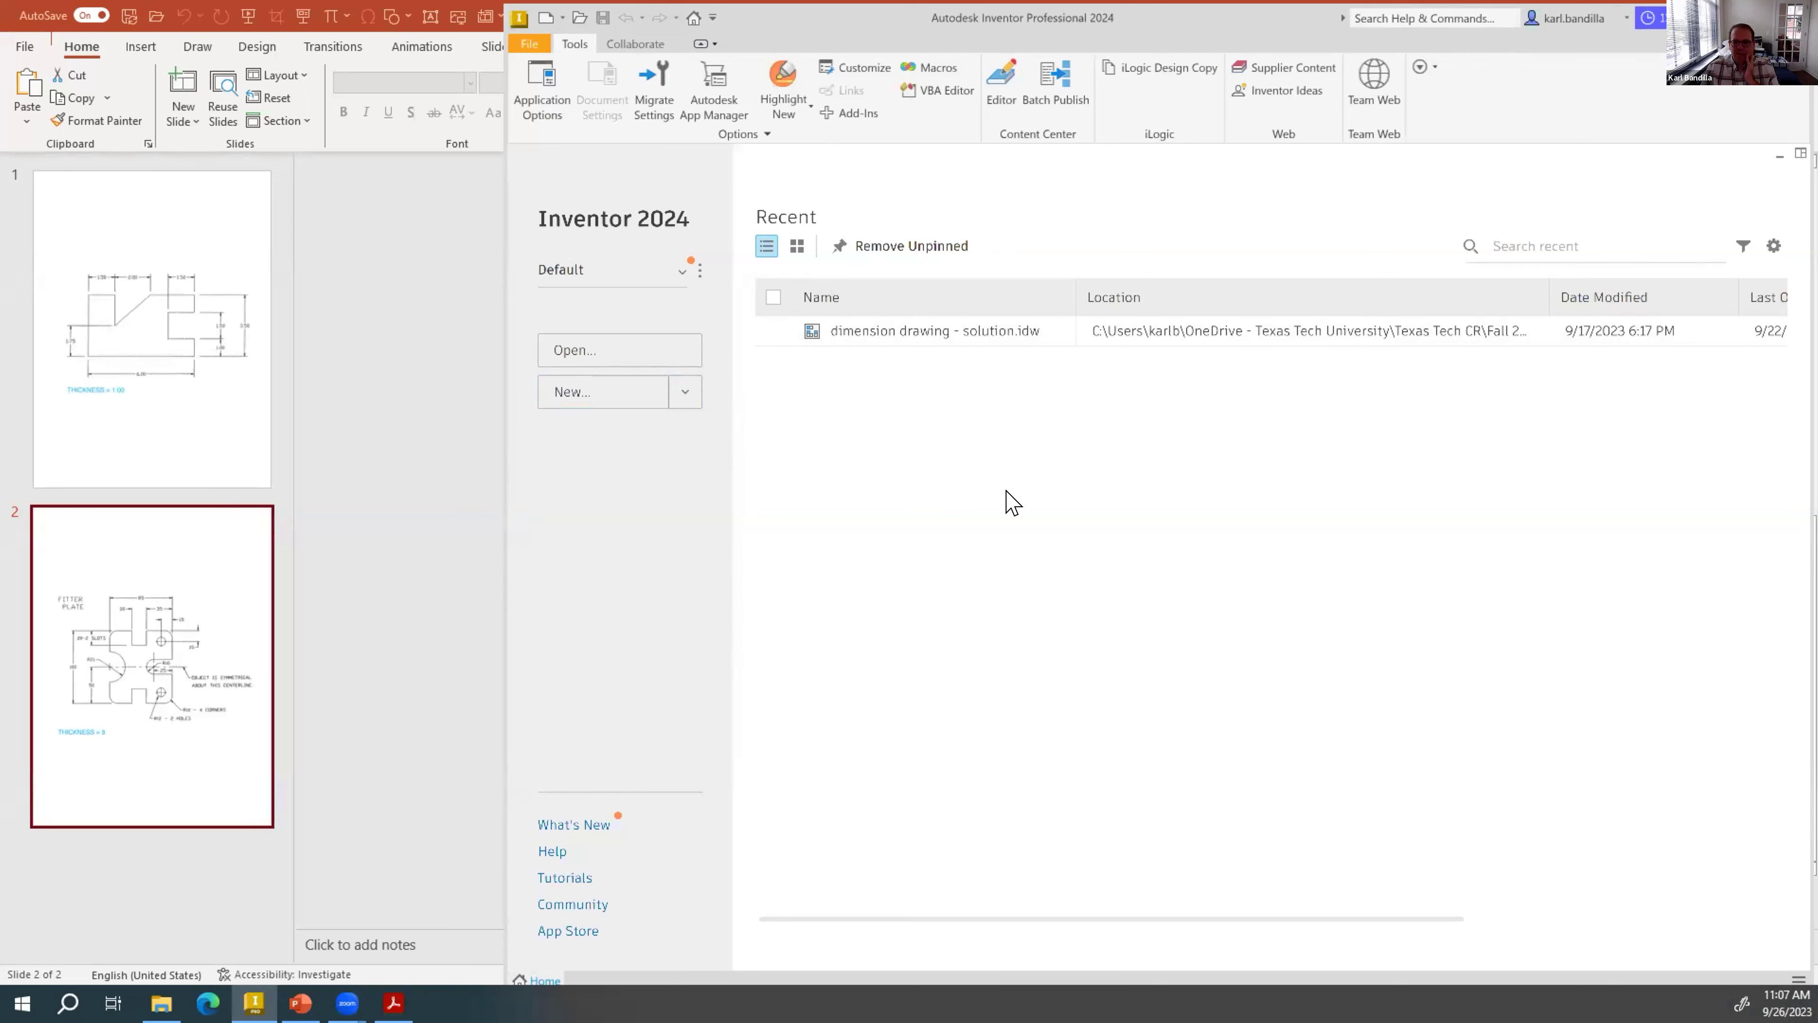
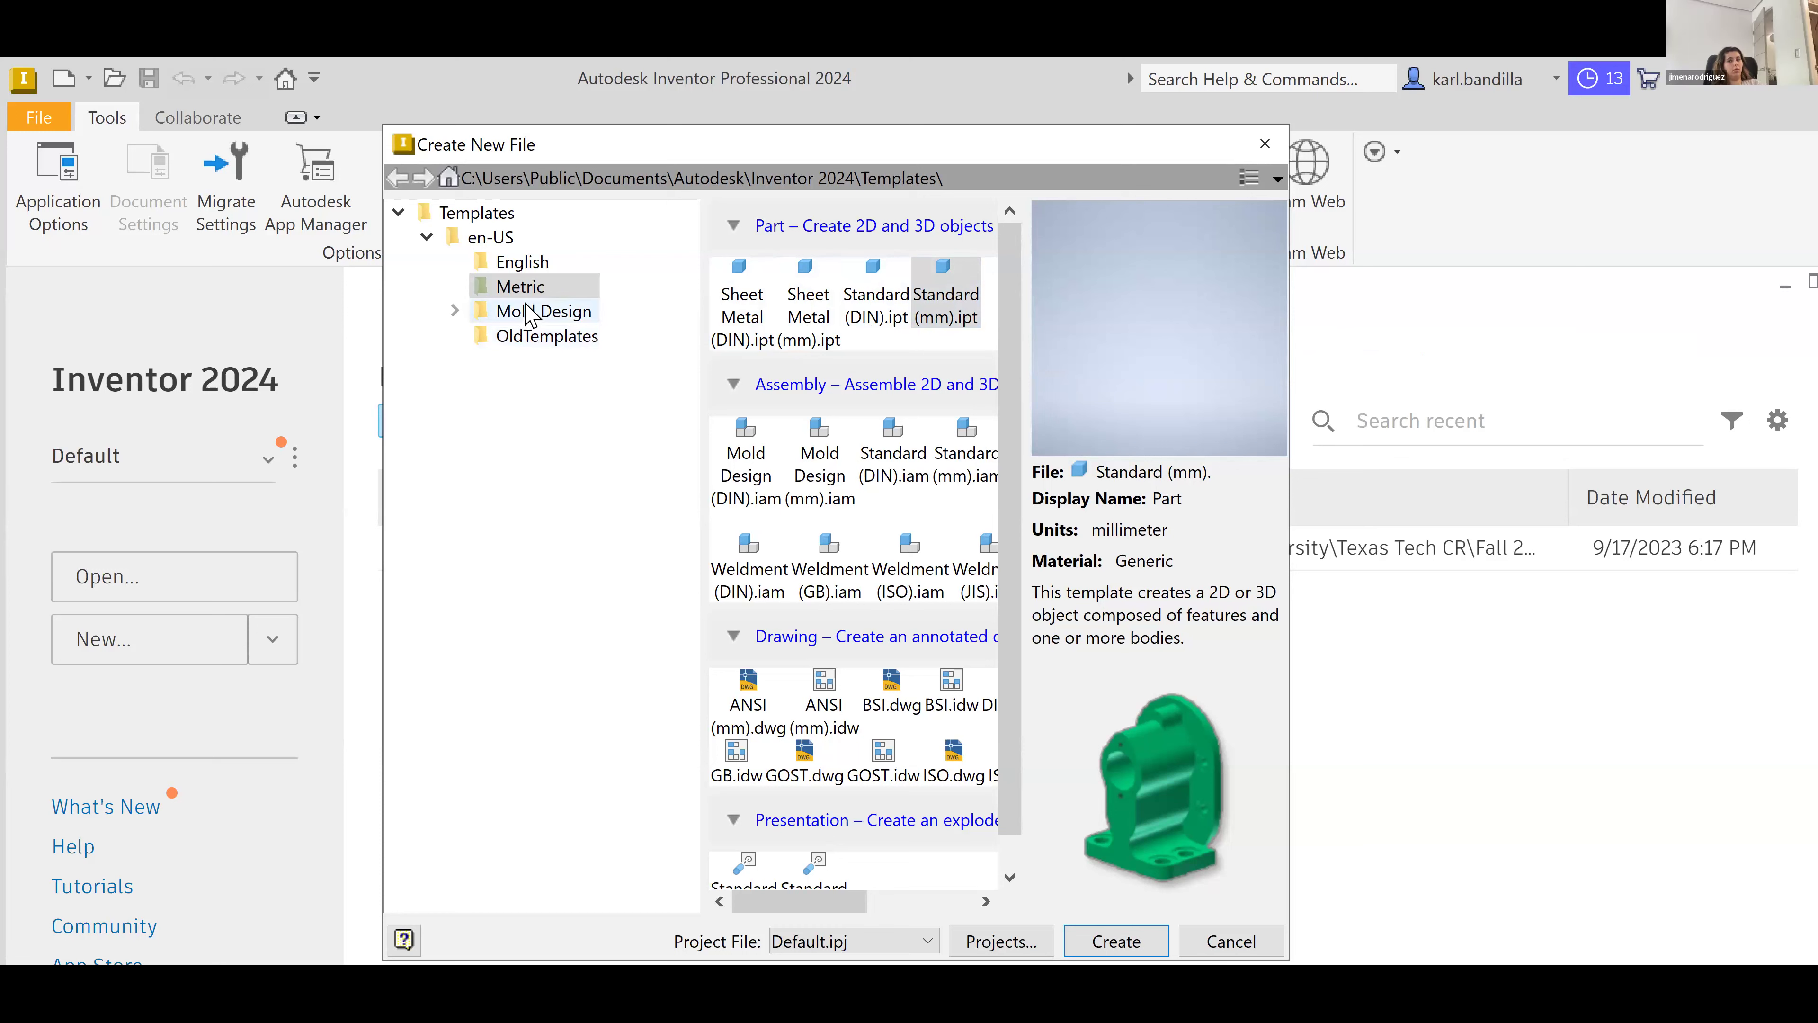
- Create a new part from the en-US Metric Standard (mm).ipt template
click(526, 264)
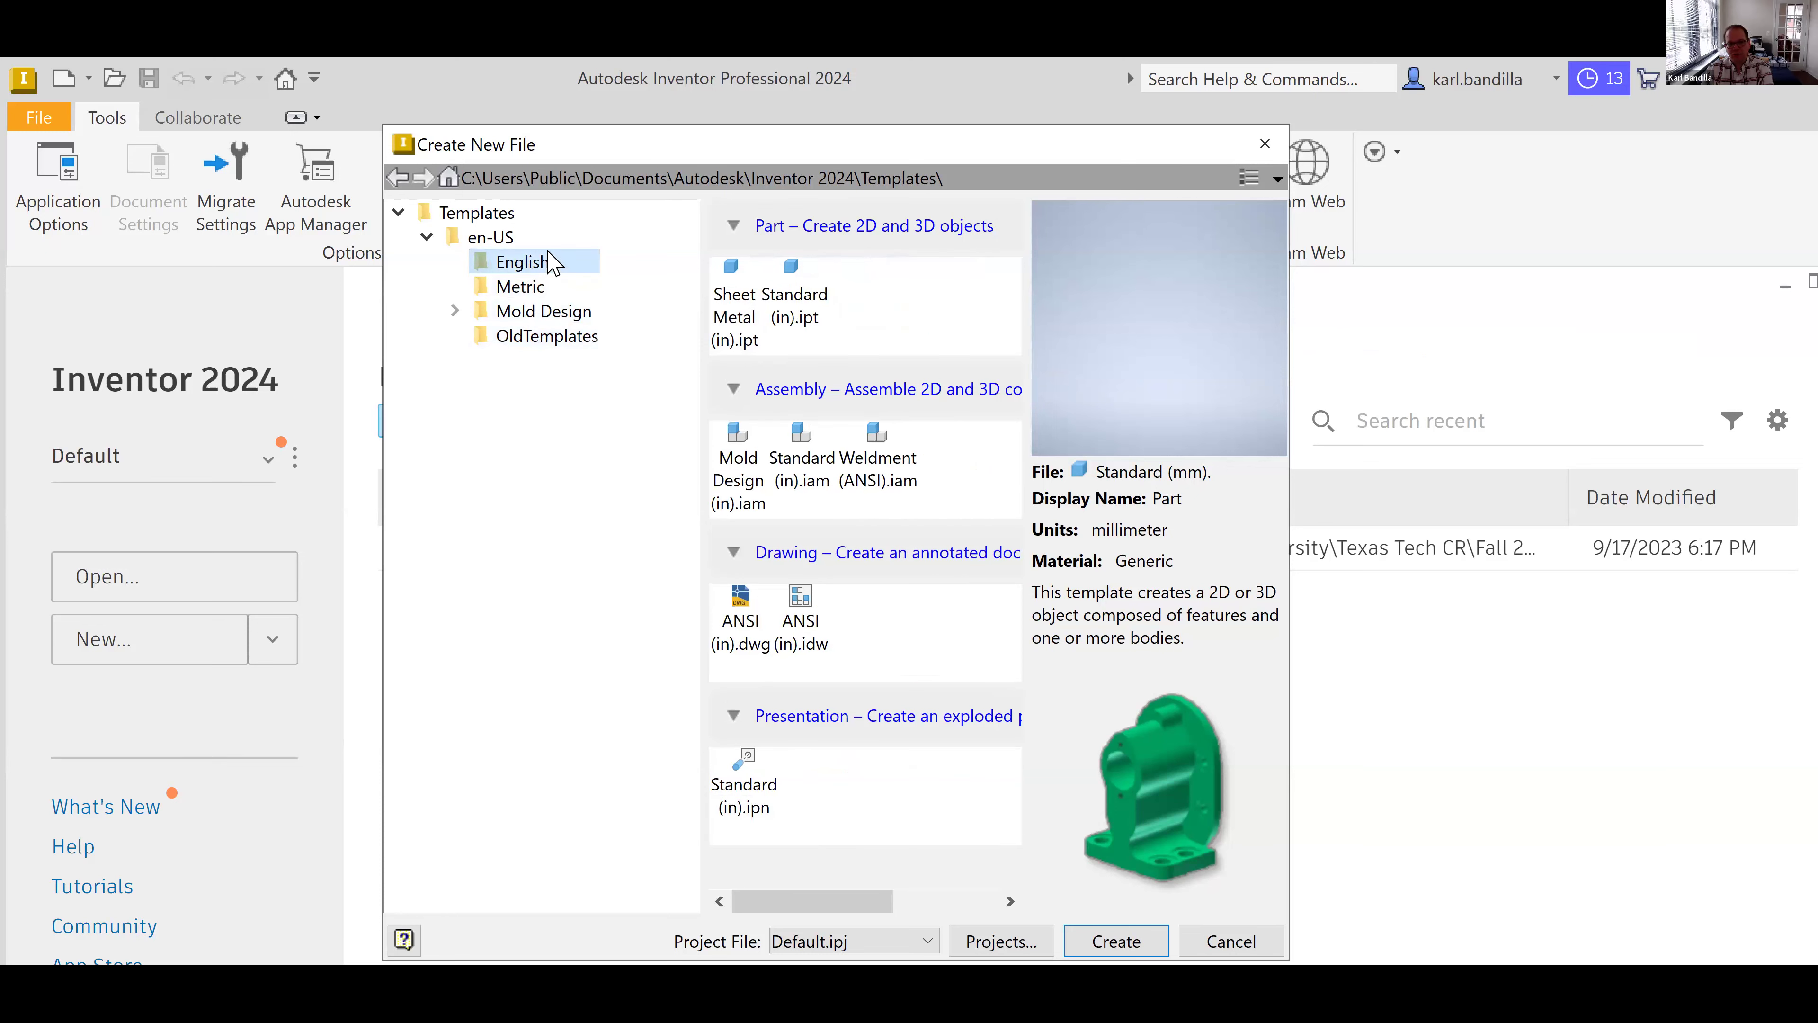
click(427, 237)
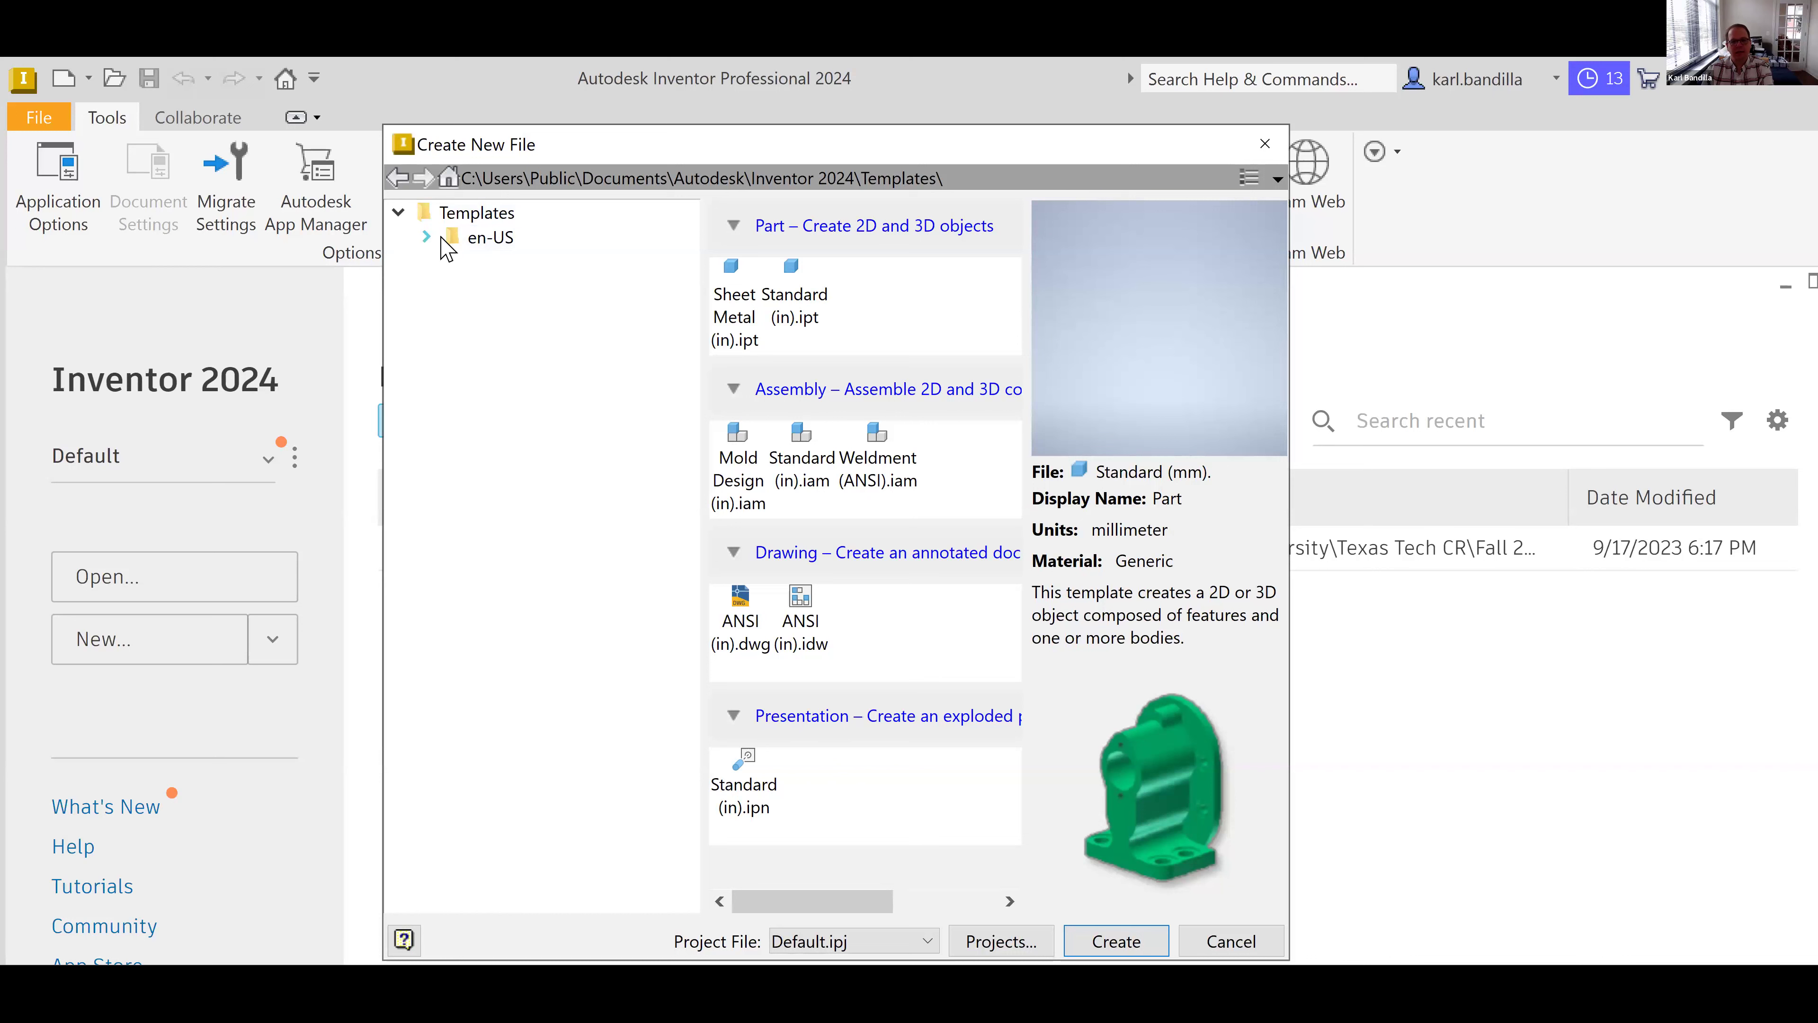
click(425, 237)
click(501, 263)
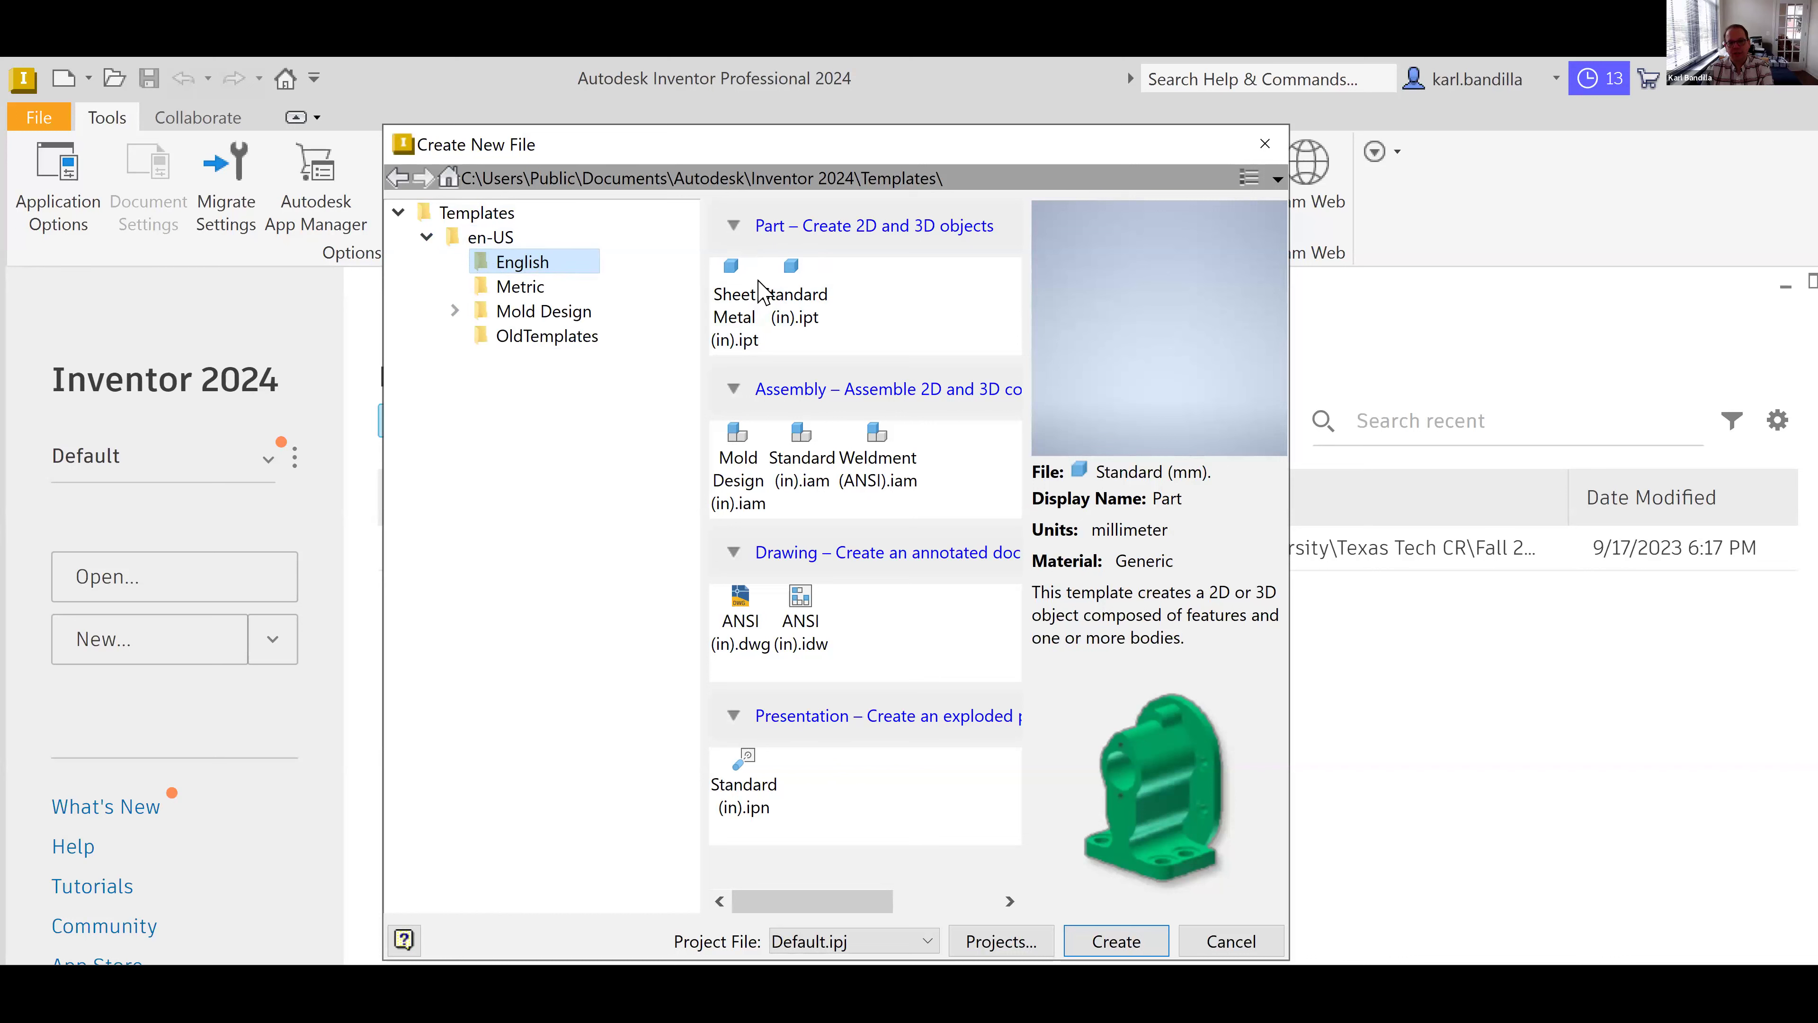
click(523, 285)
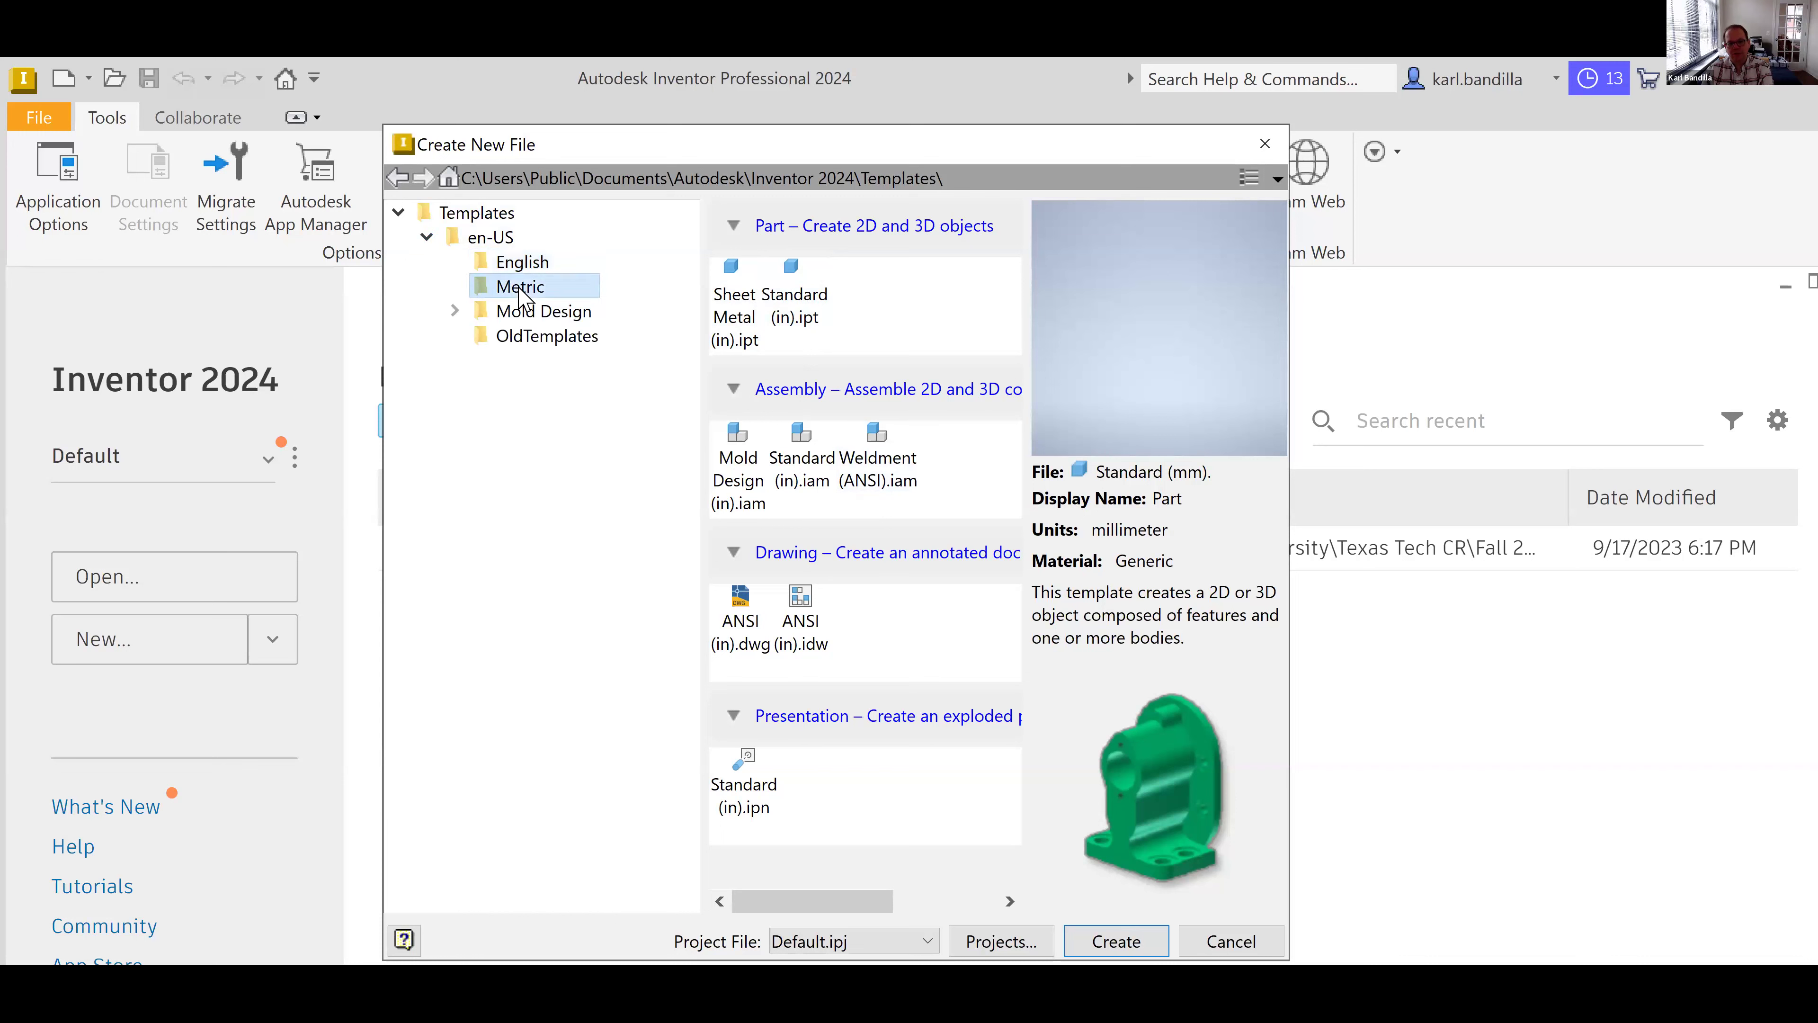
click(523, 265)
click(526, 286)
click(527, 267)
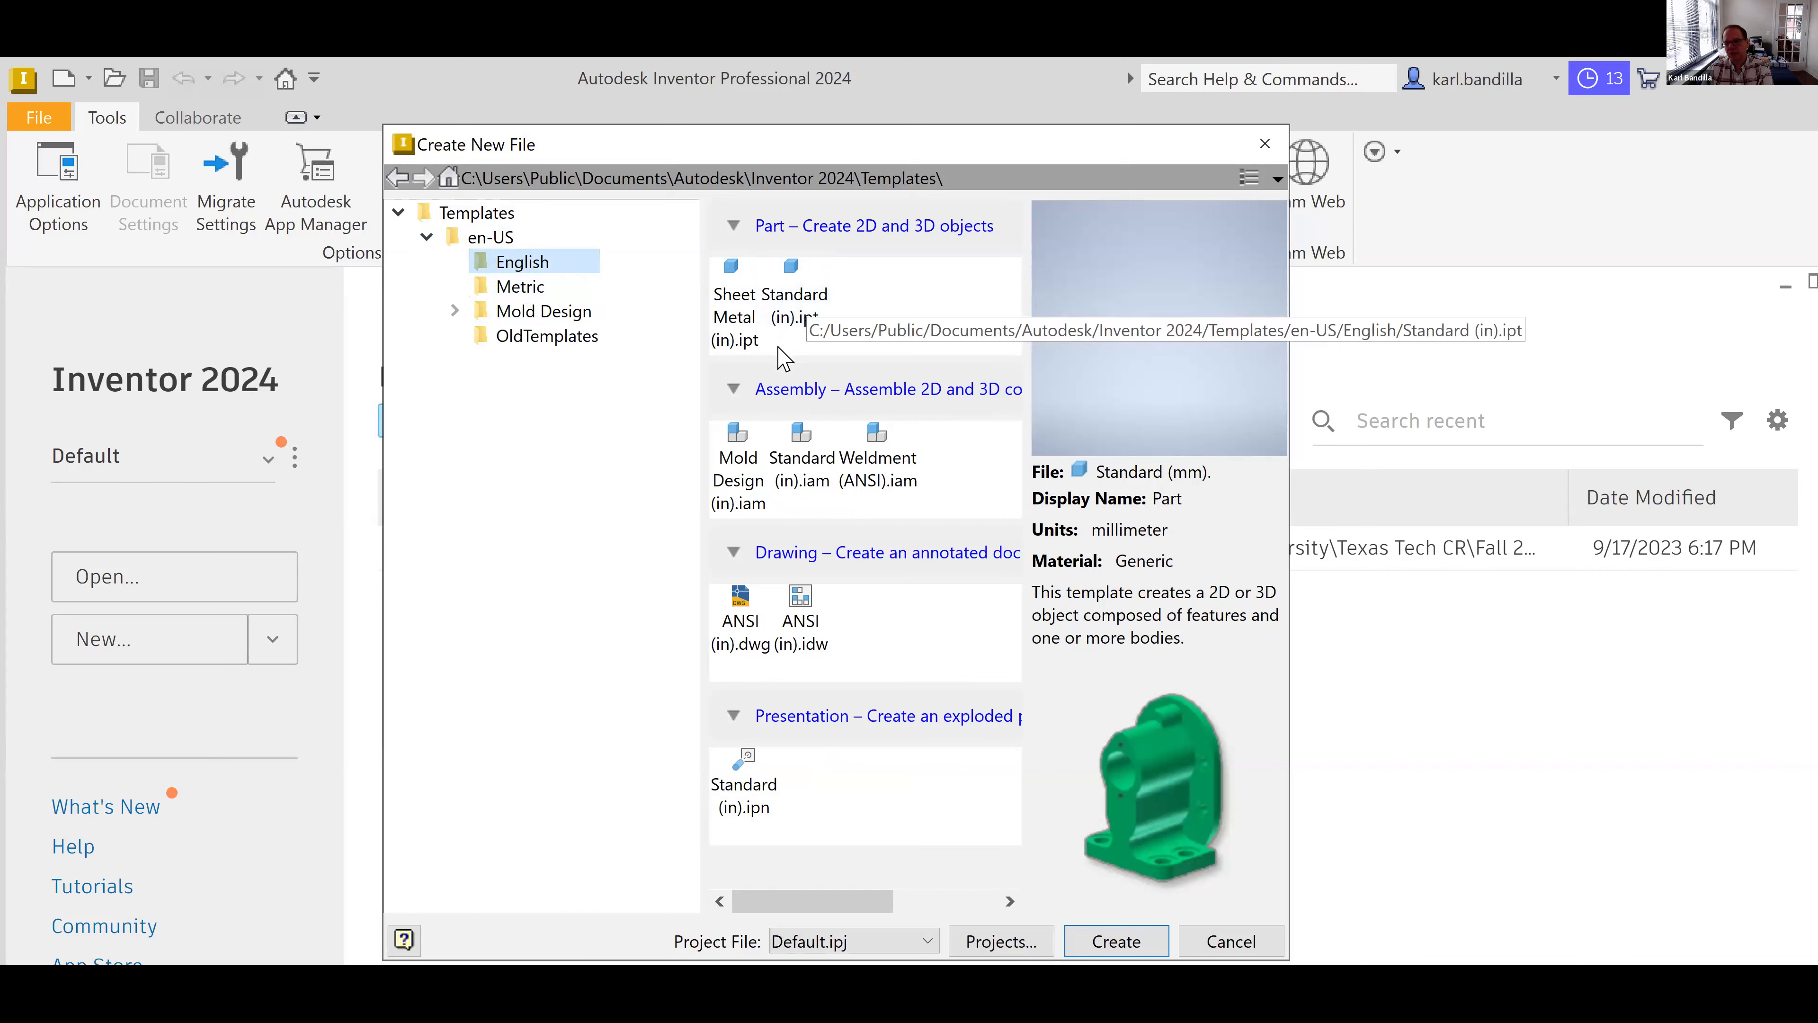
click(527, 287)
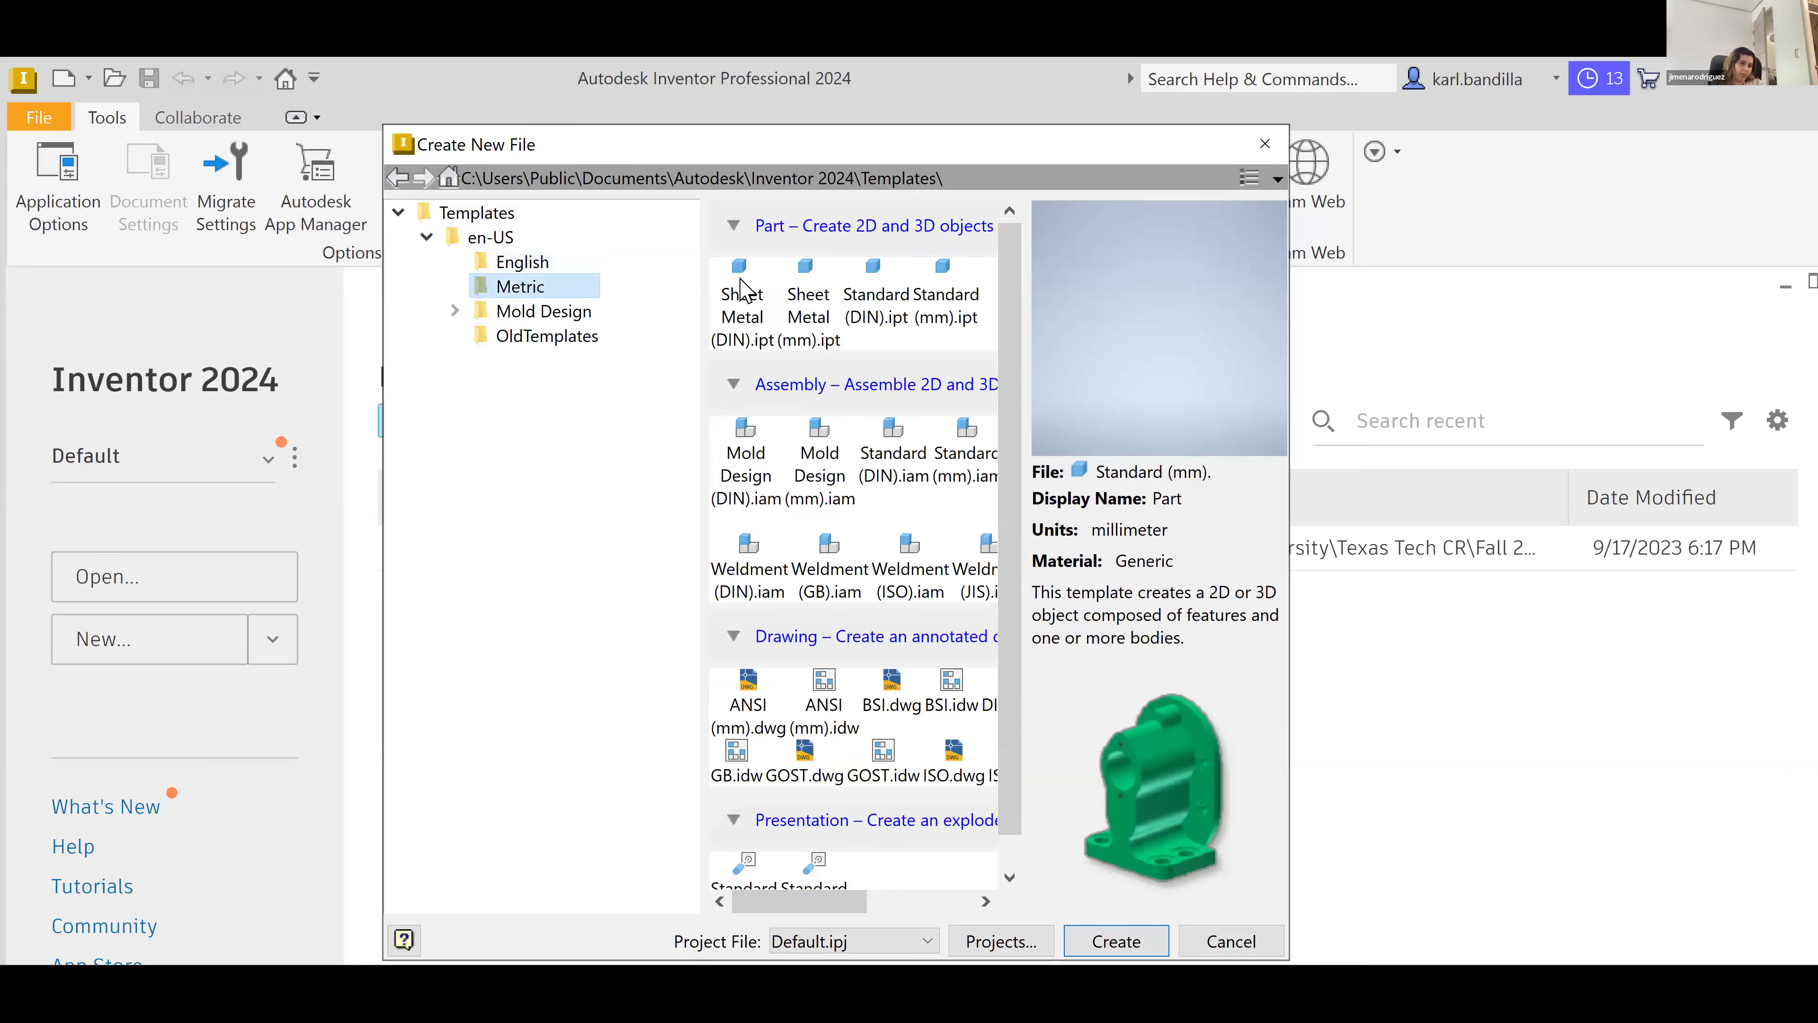
click(943, 313)
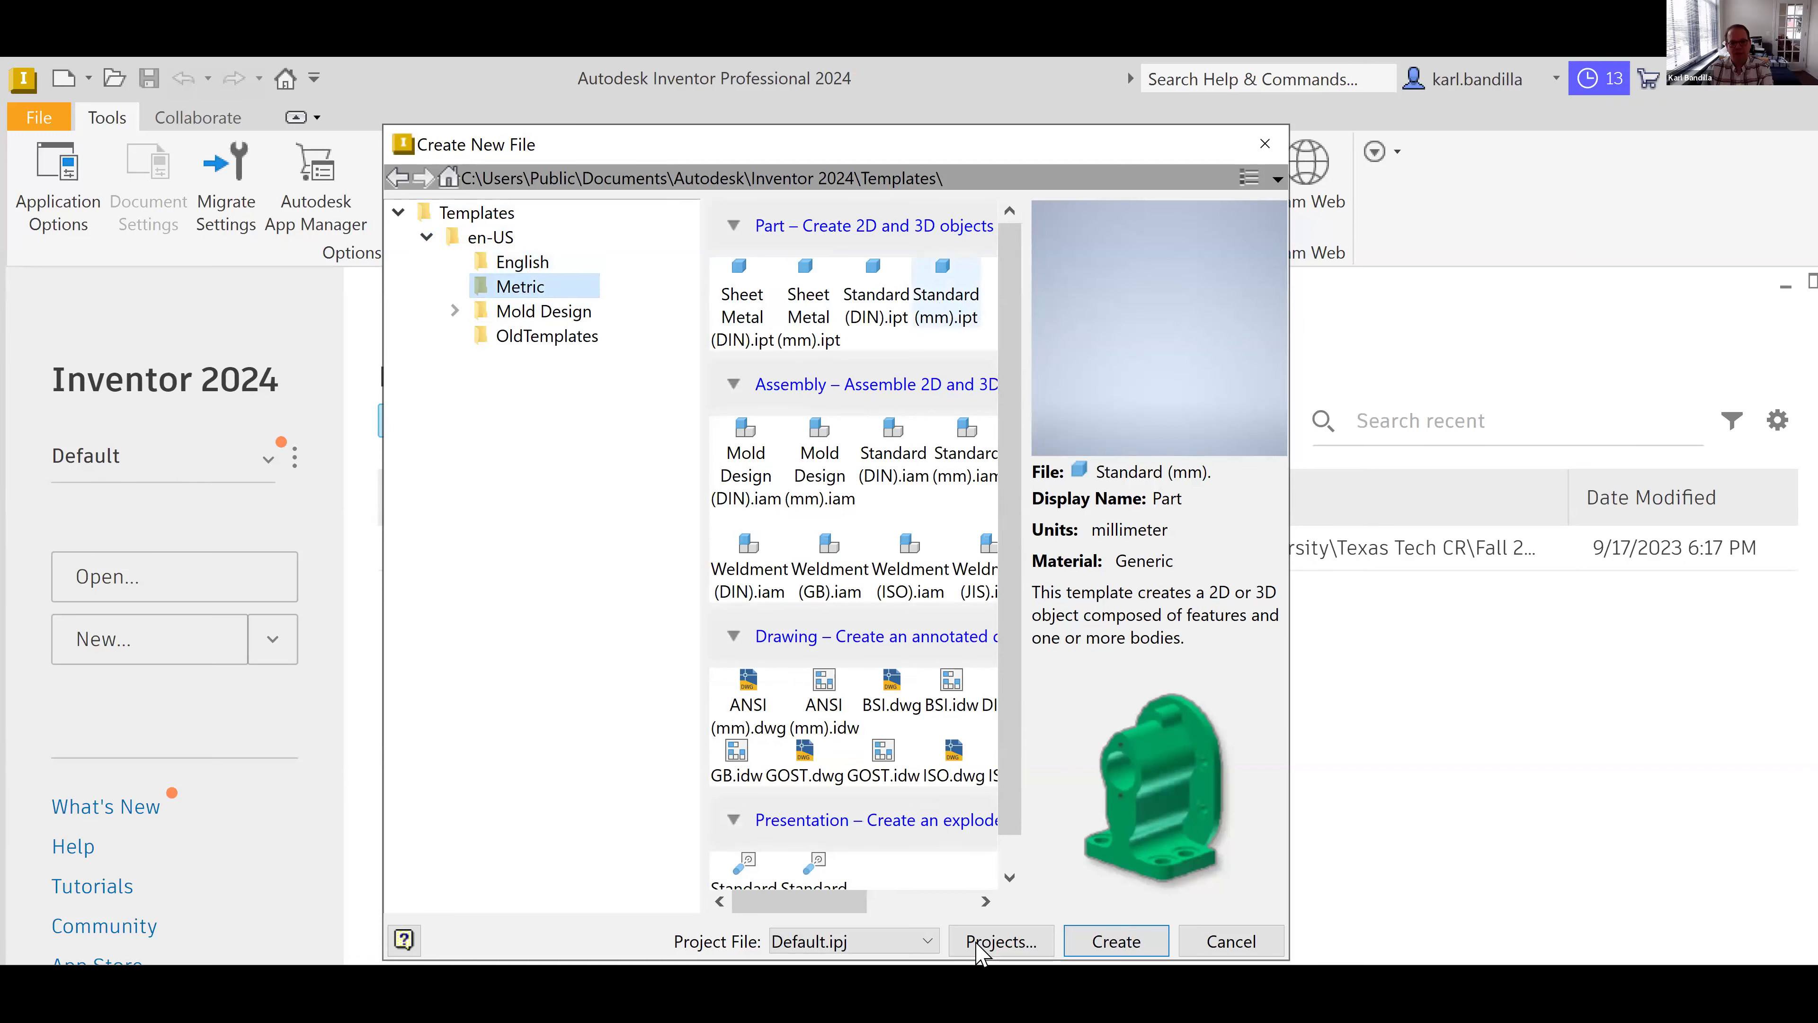
click(1130, 943)
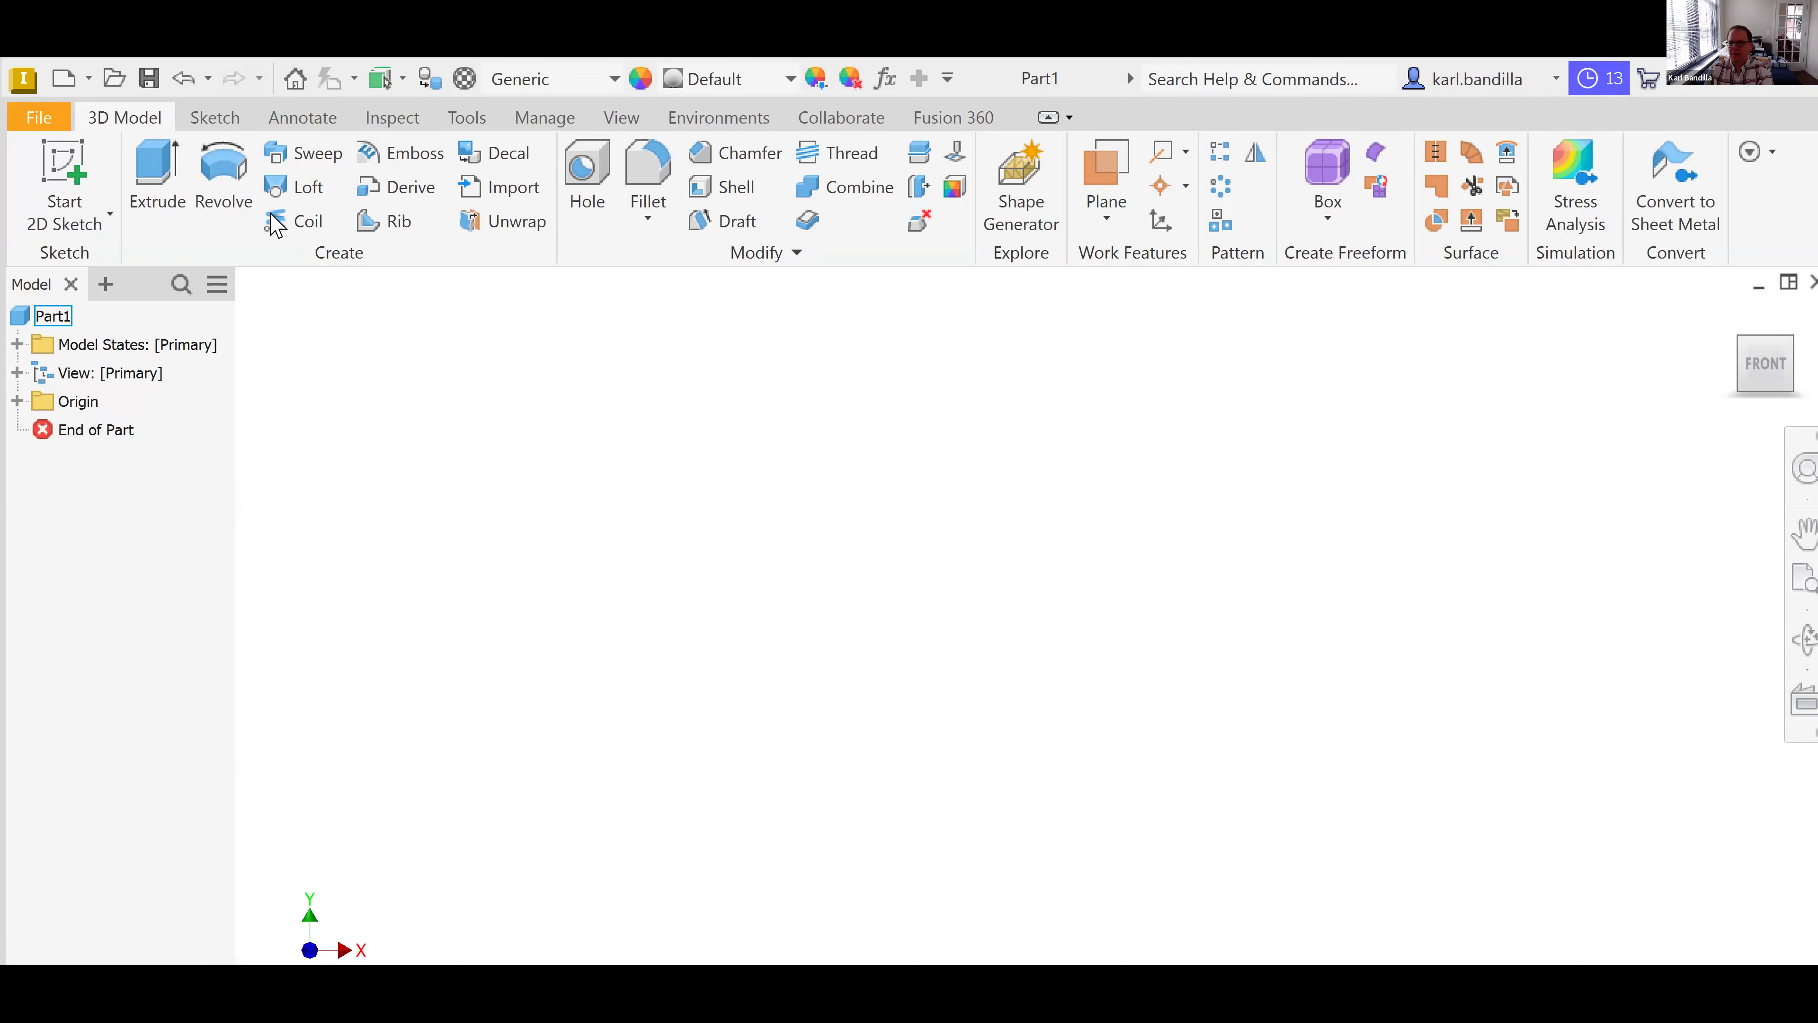
click(272, 455)
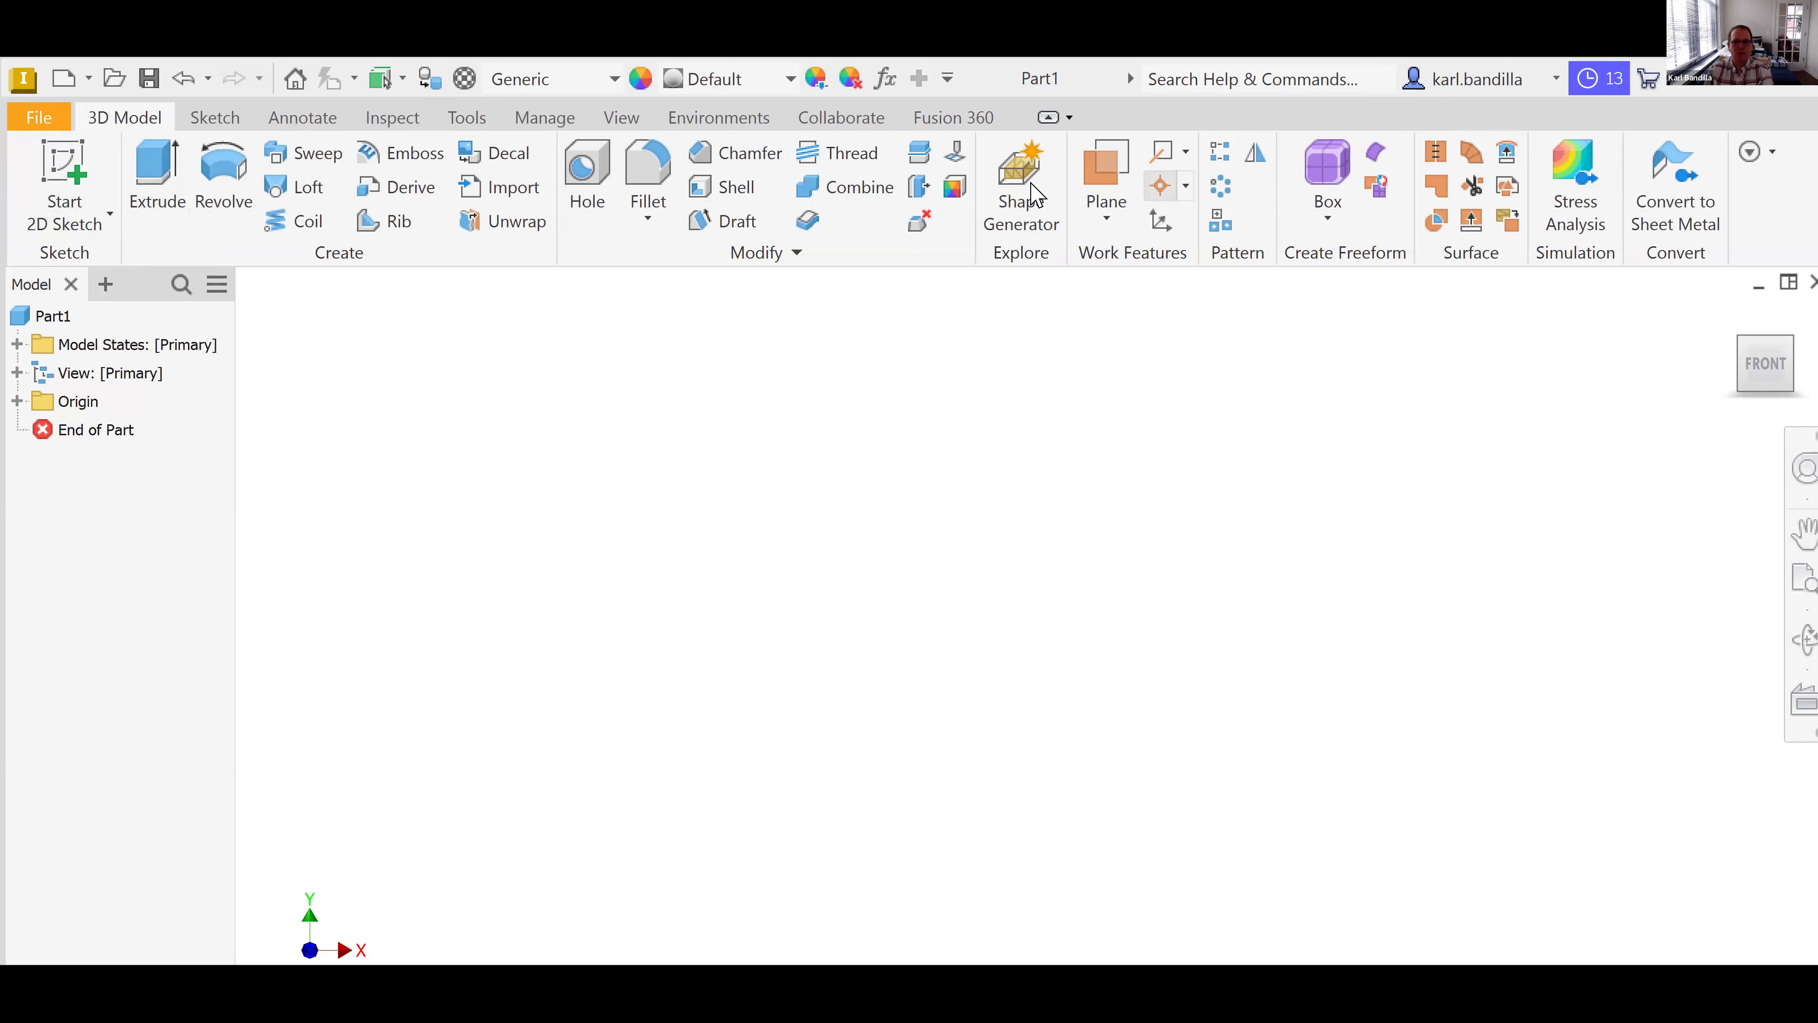
click(209, 119)
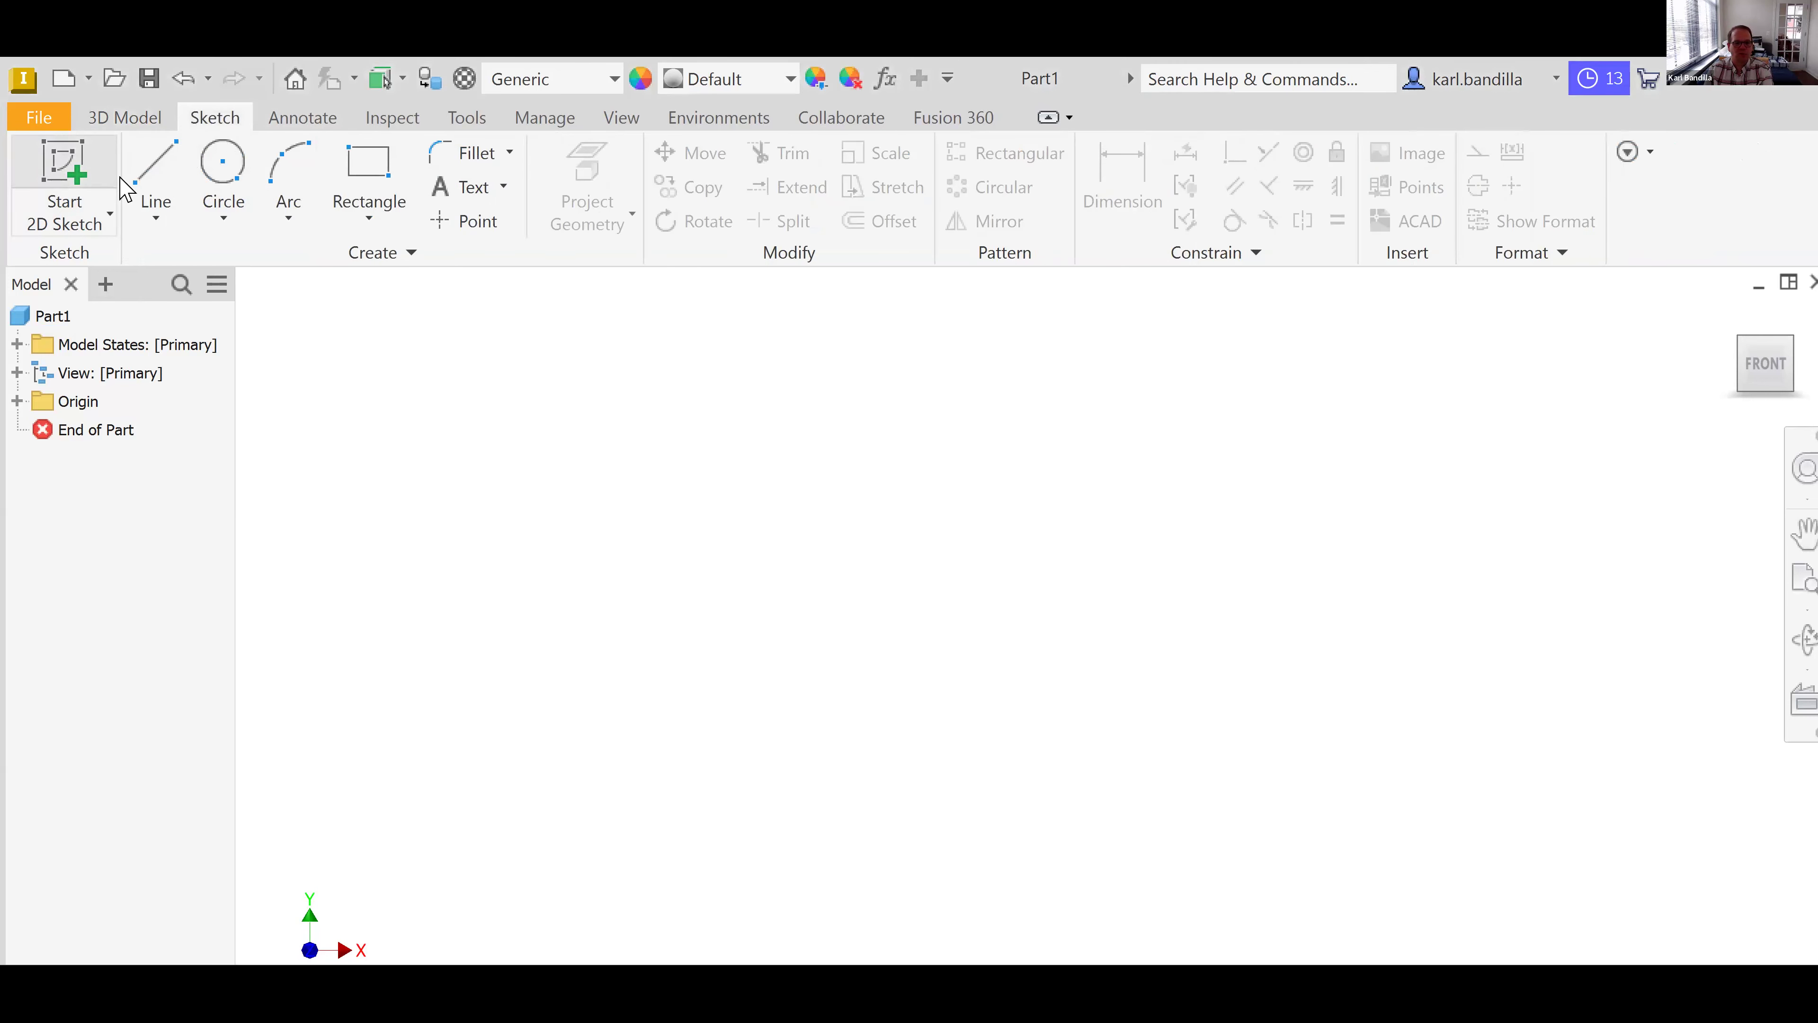
click(127, 119)
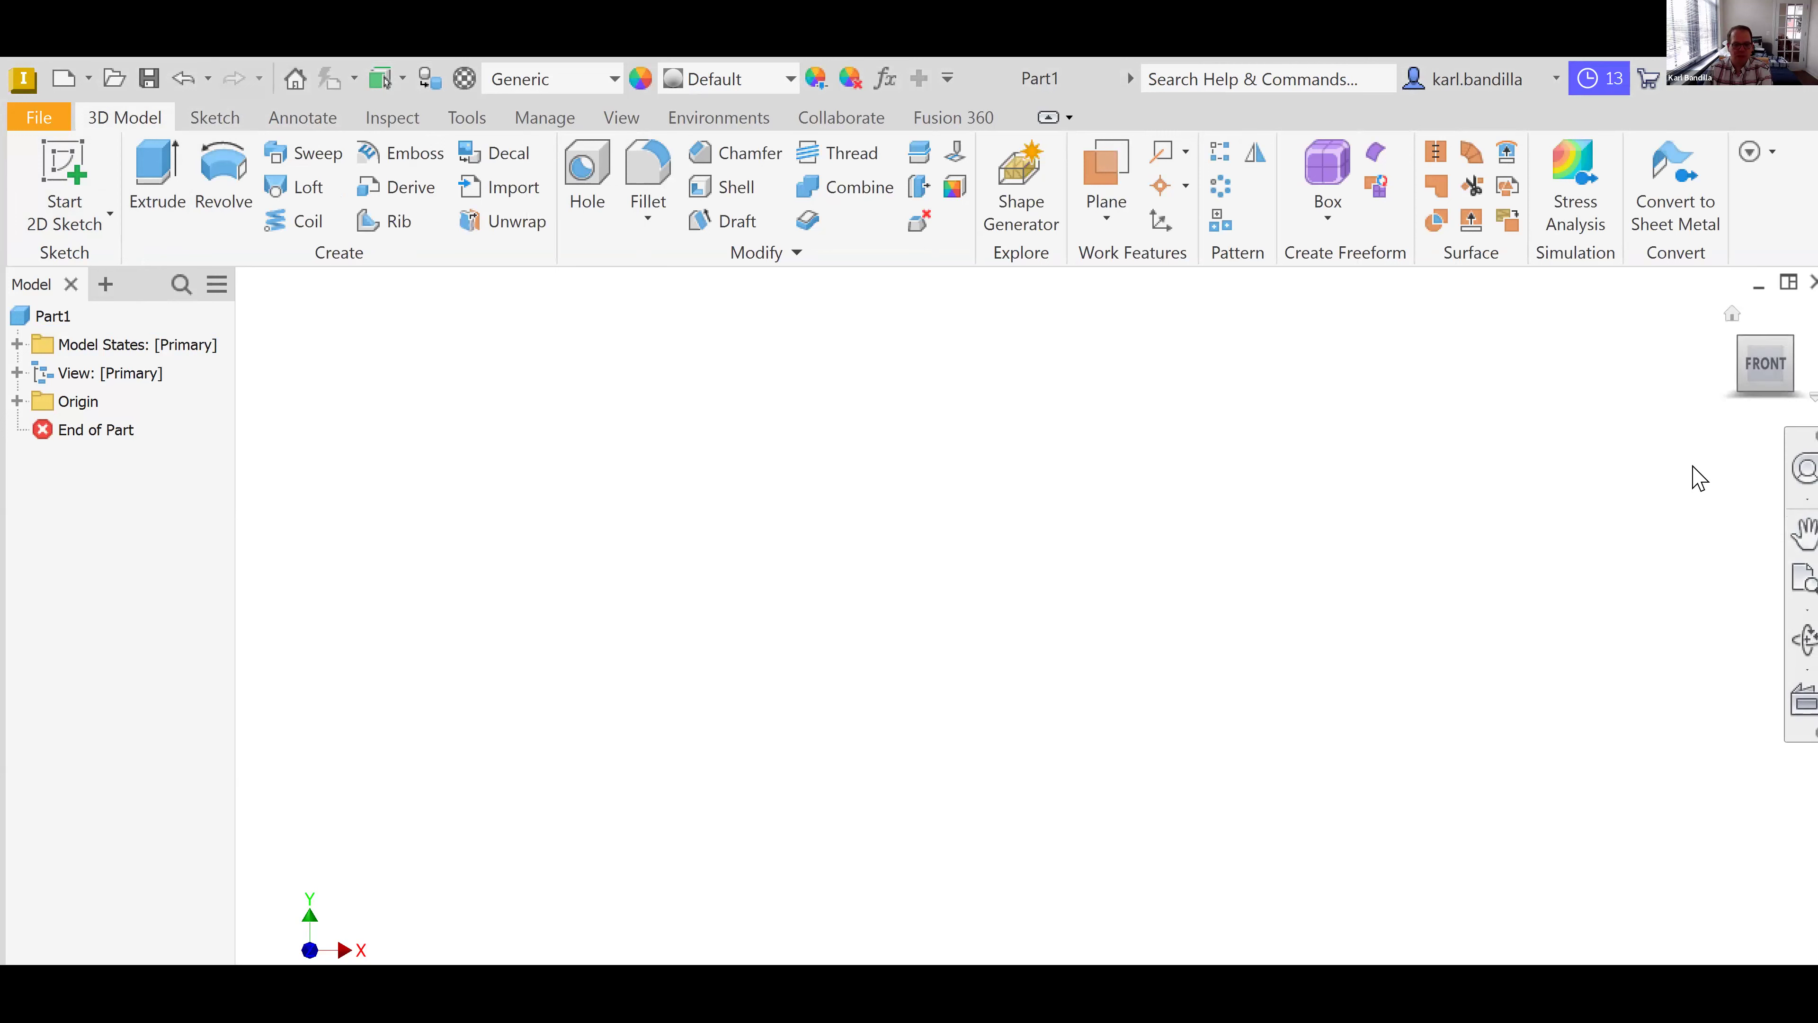
- Cycle the ViewCube through Home, Top, a corner and the back-left edge, ending at Home
mouse_move(1774, 354)
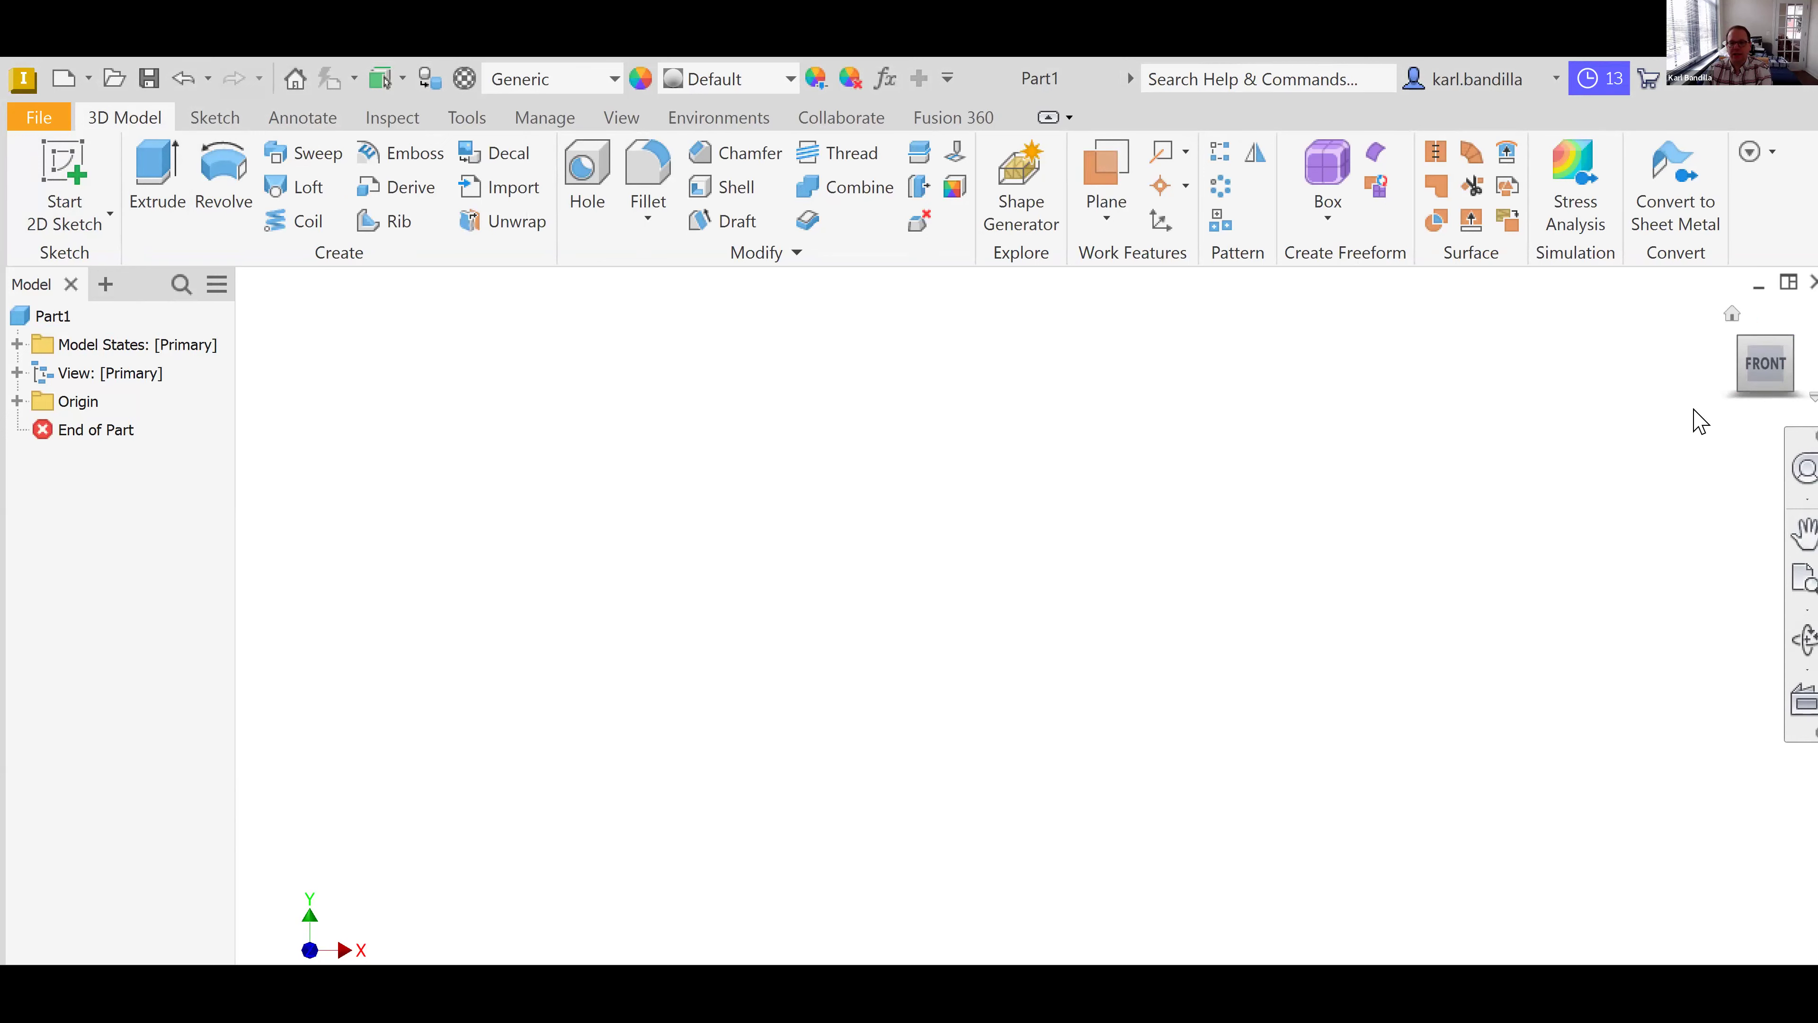
mouse_move(1759, 407)
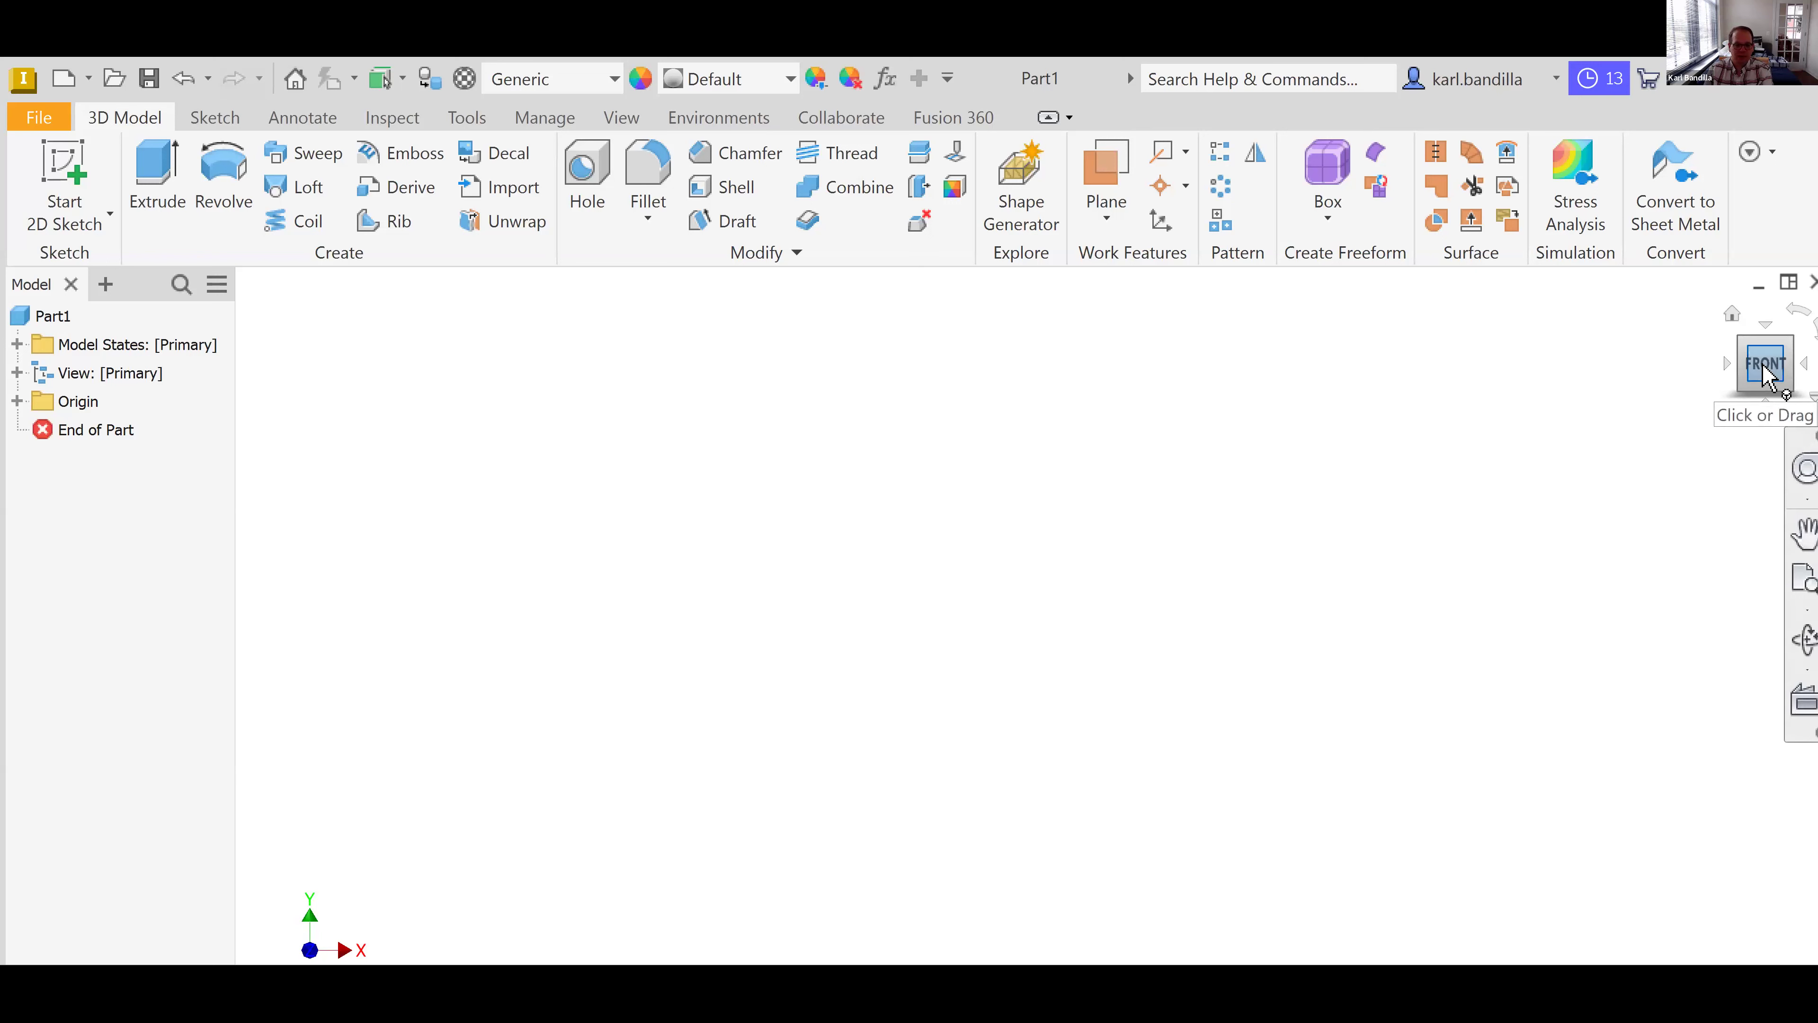
click(1732, 315)
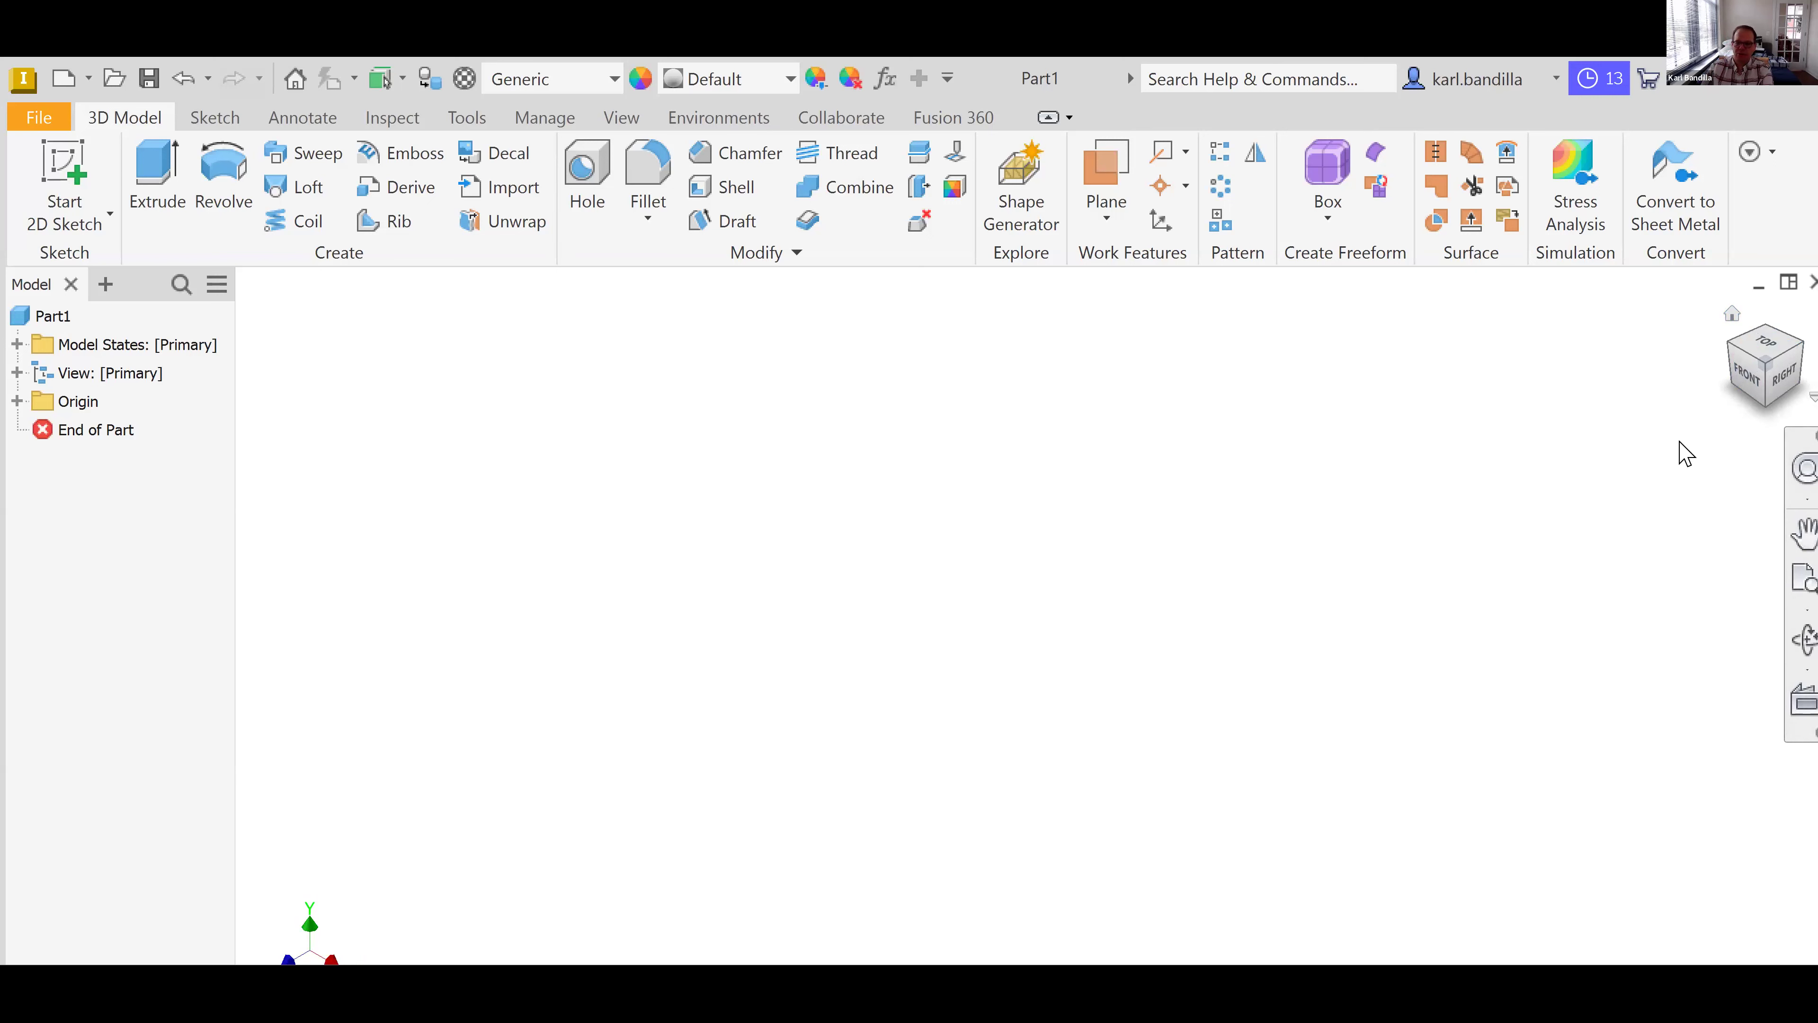
click(1768, 348)
click(1743, 343)
click(1744, 357)
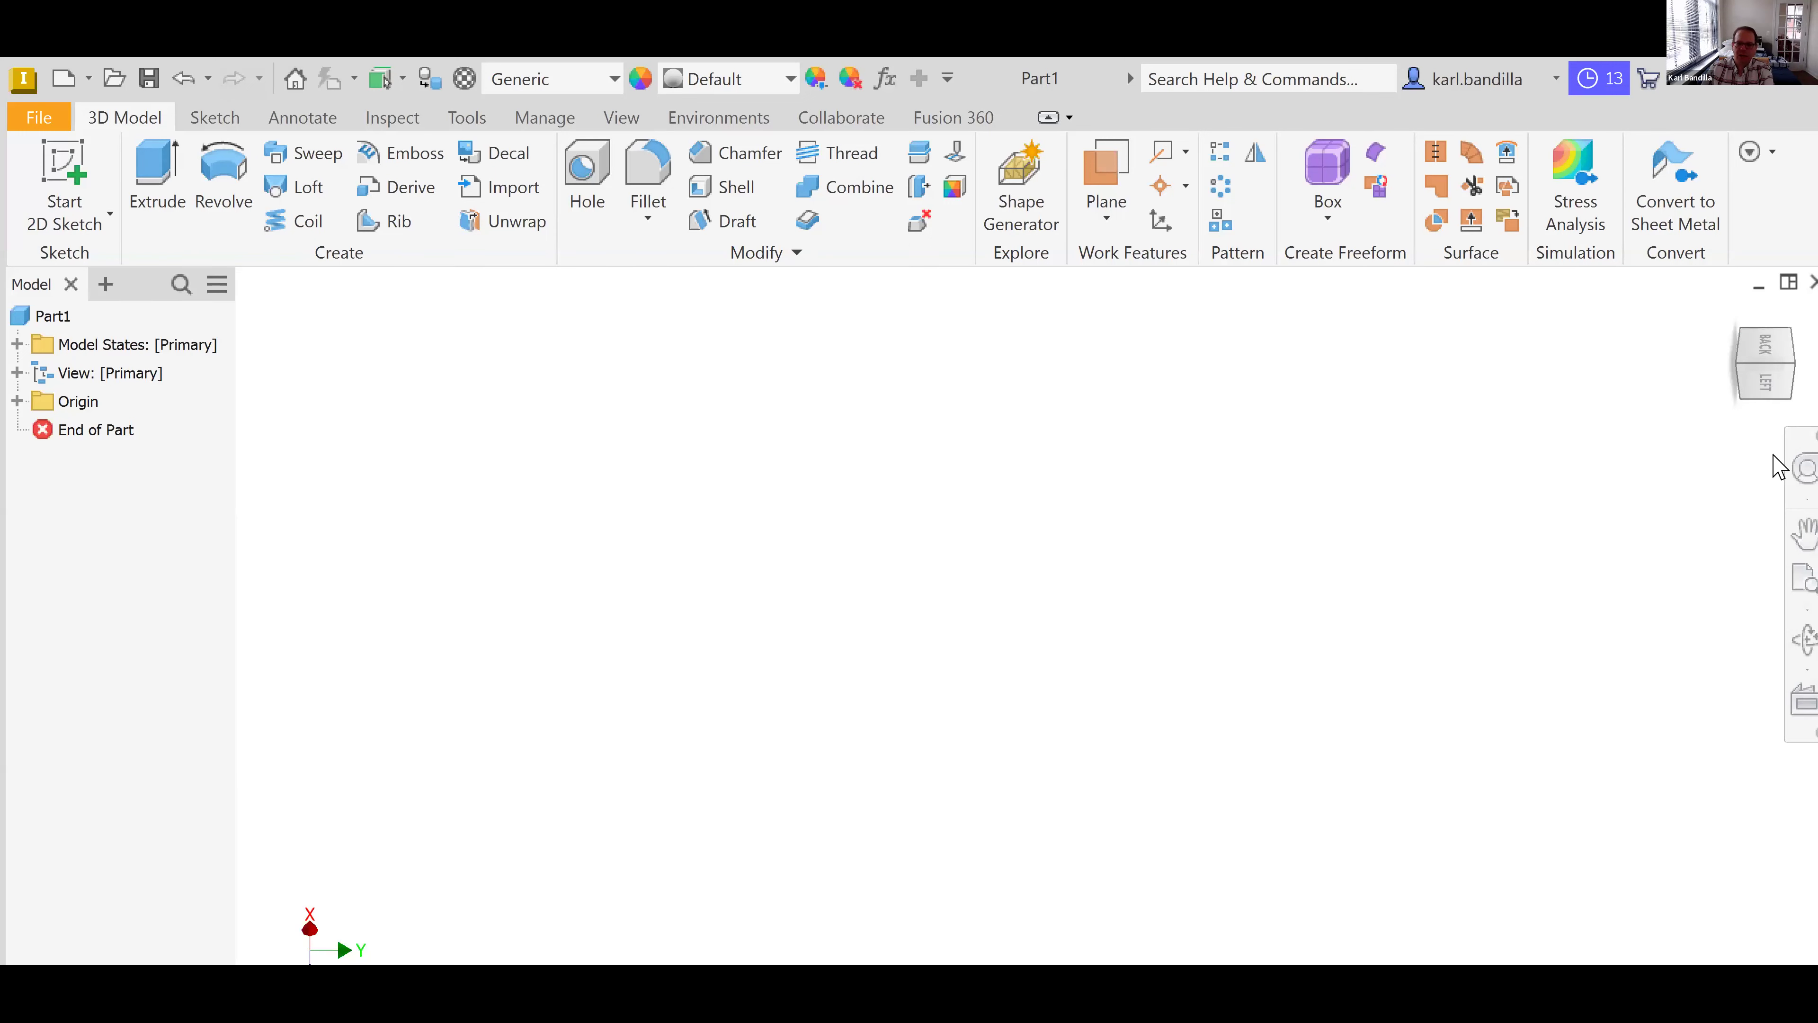
click(1733, 316)
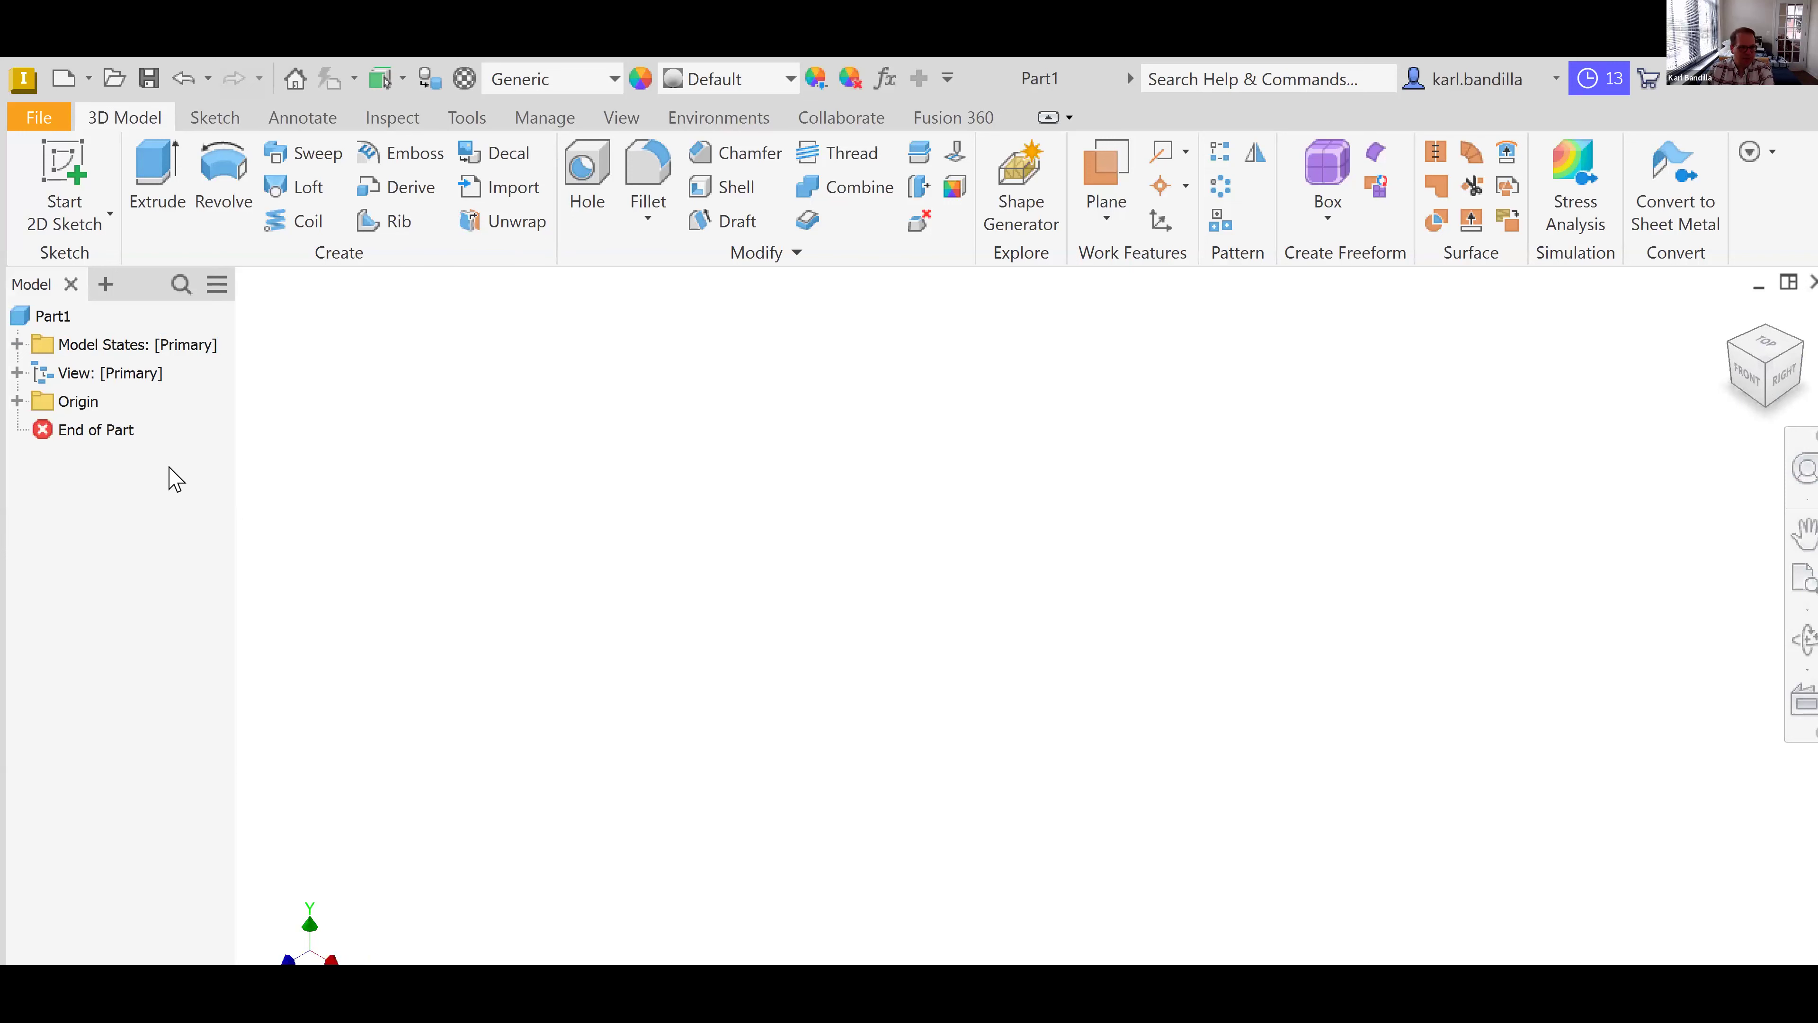
click(44, 319)
click(17, 401)
click(108, 430)
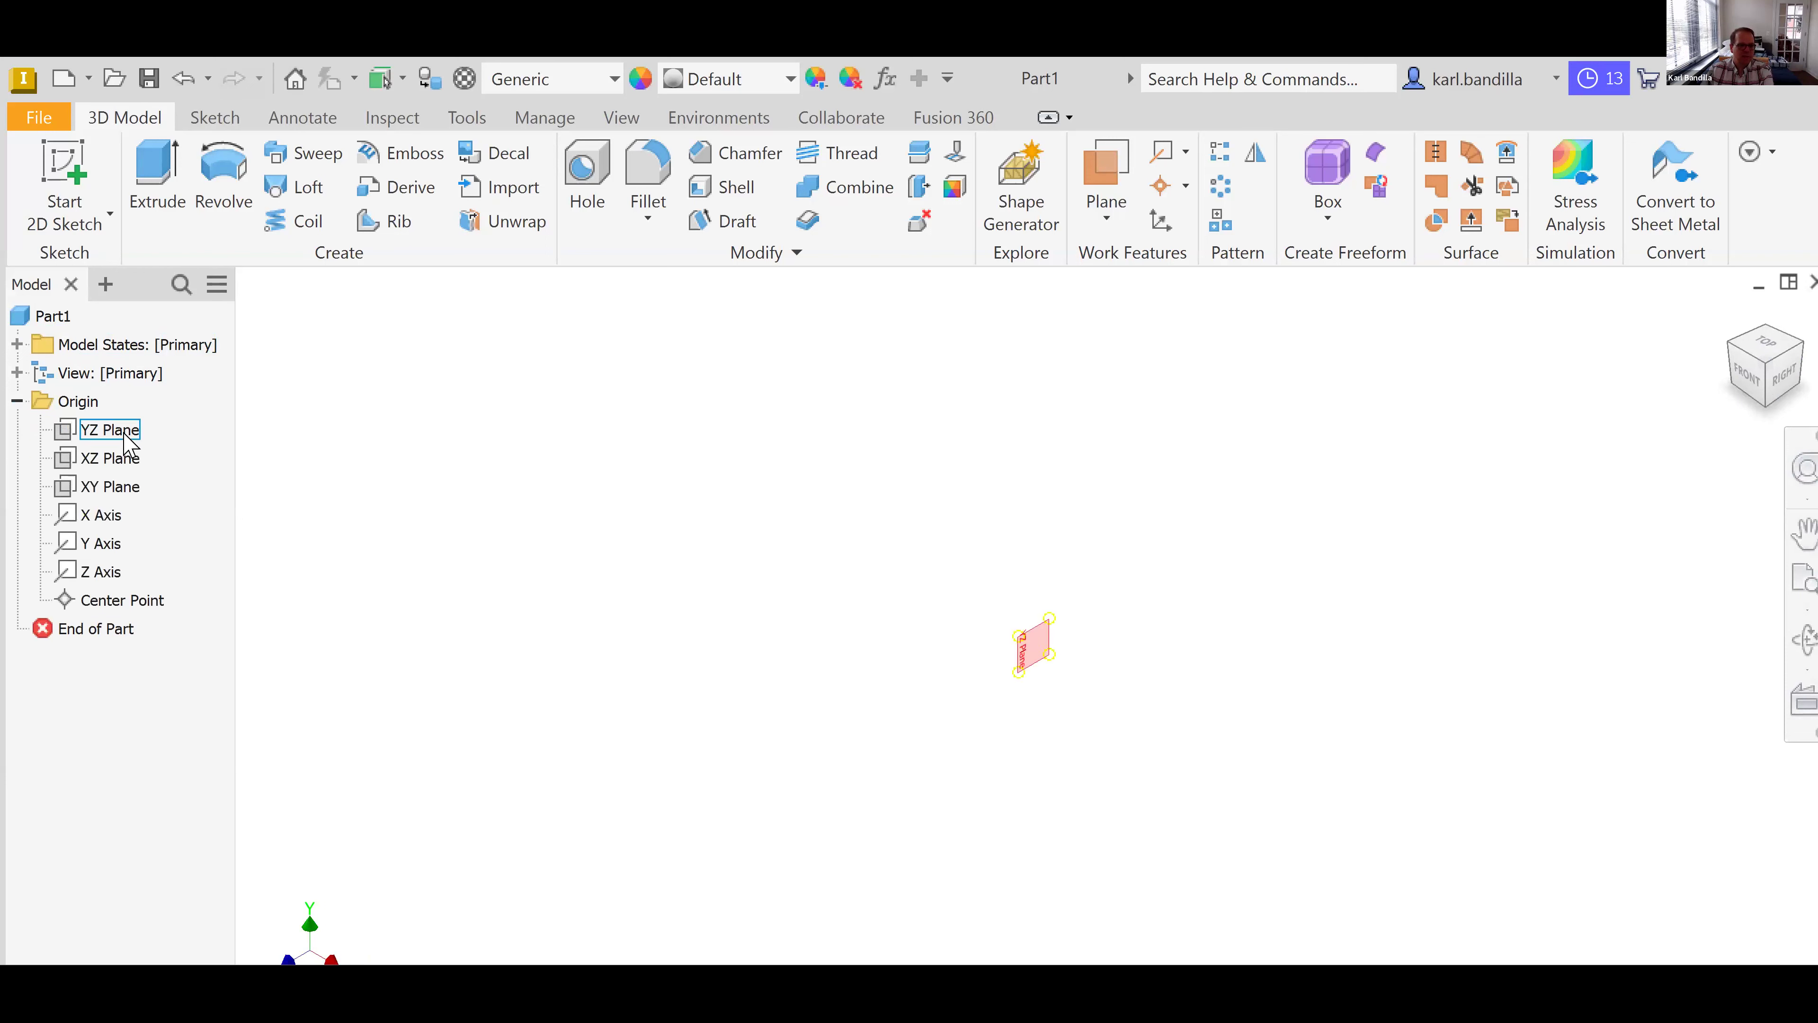
click(111, 459)
click(111, 488)
click(17, 401)
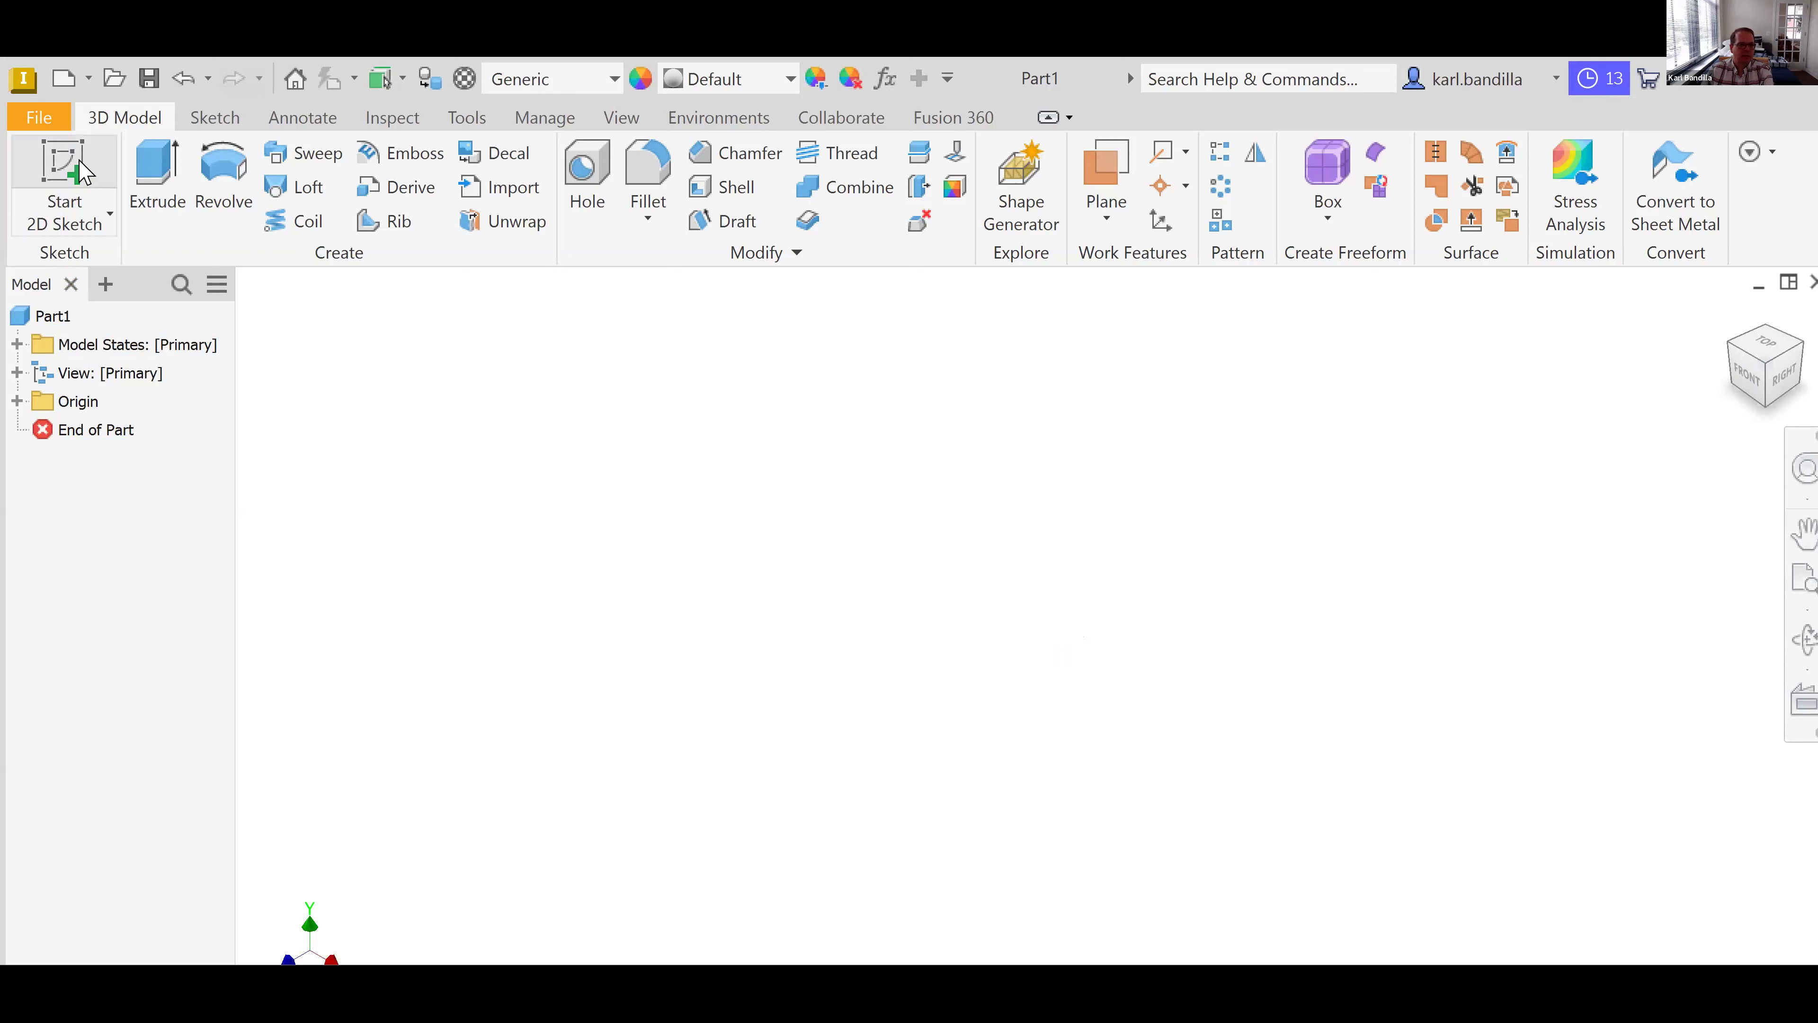
click(72, 172)
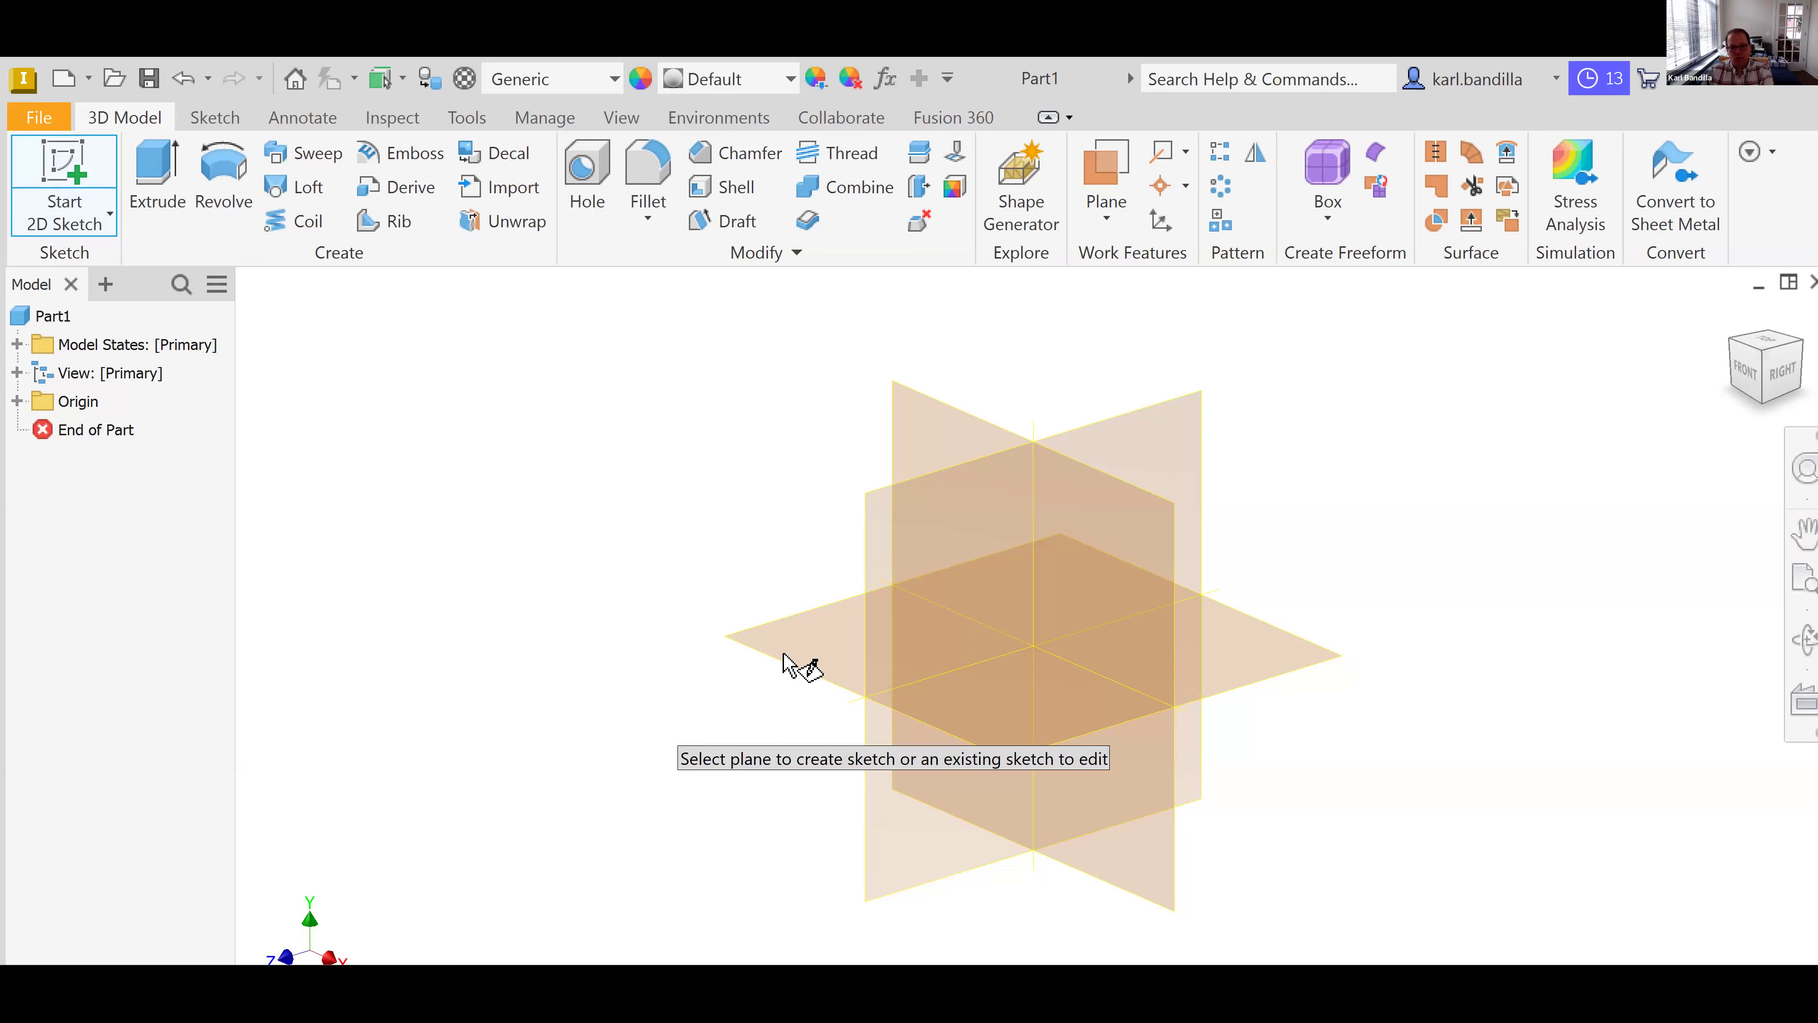
- Place Sketch1 on the XZ origin plane
click(826, 647)
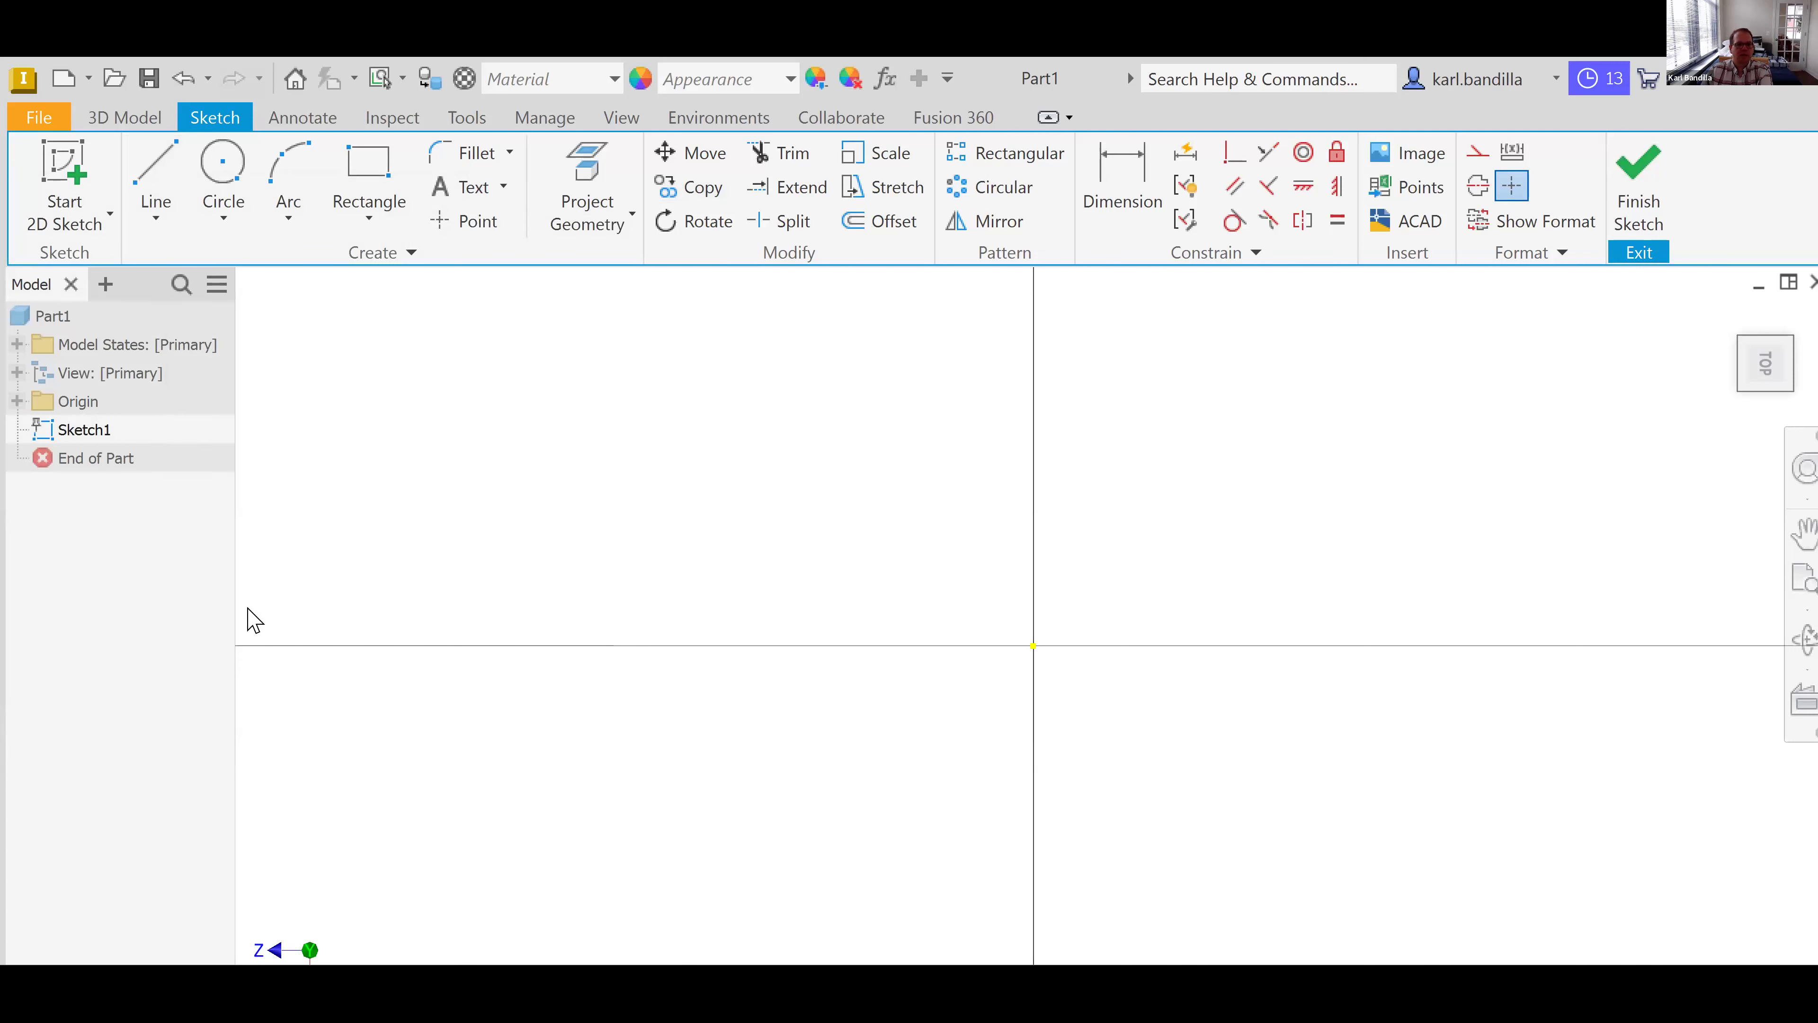
- Browse the Line, Circle, Arc and Rectangle shape options, then choose the Line tool
click(157, 227)
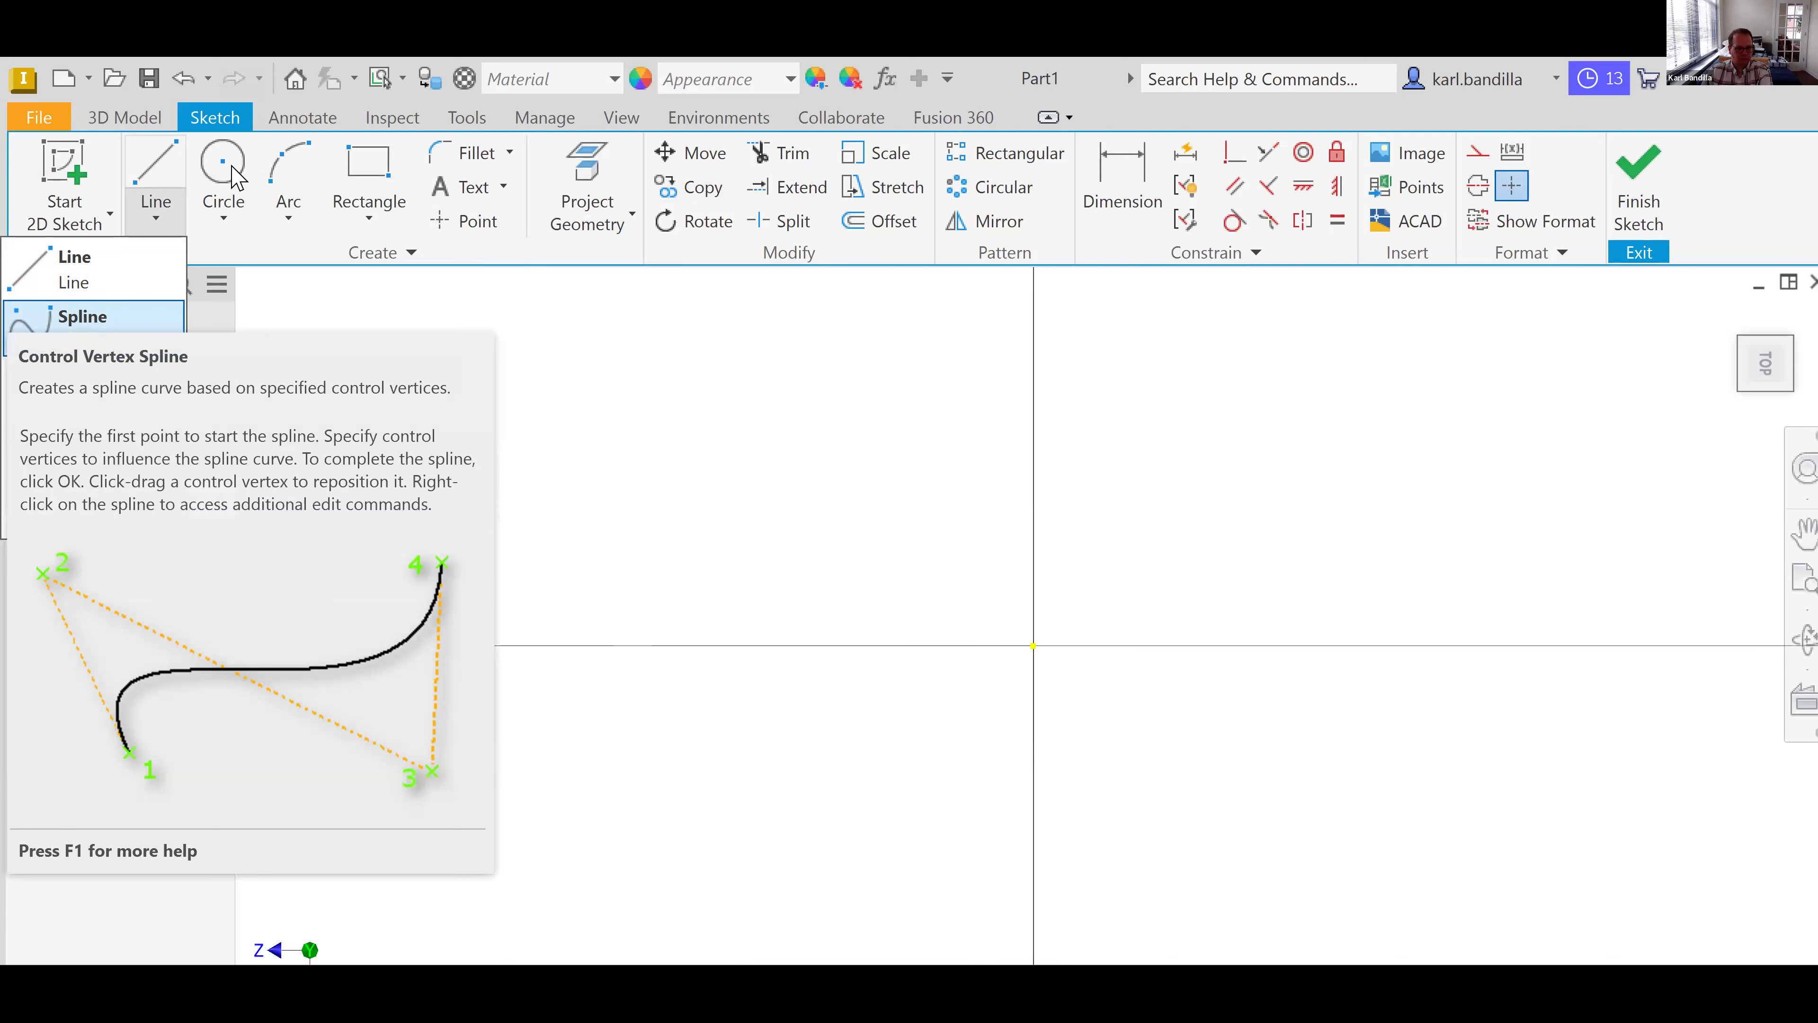
click(231, 212)
click(229, 215)
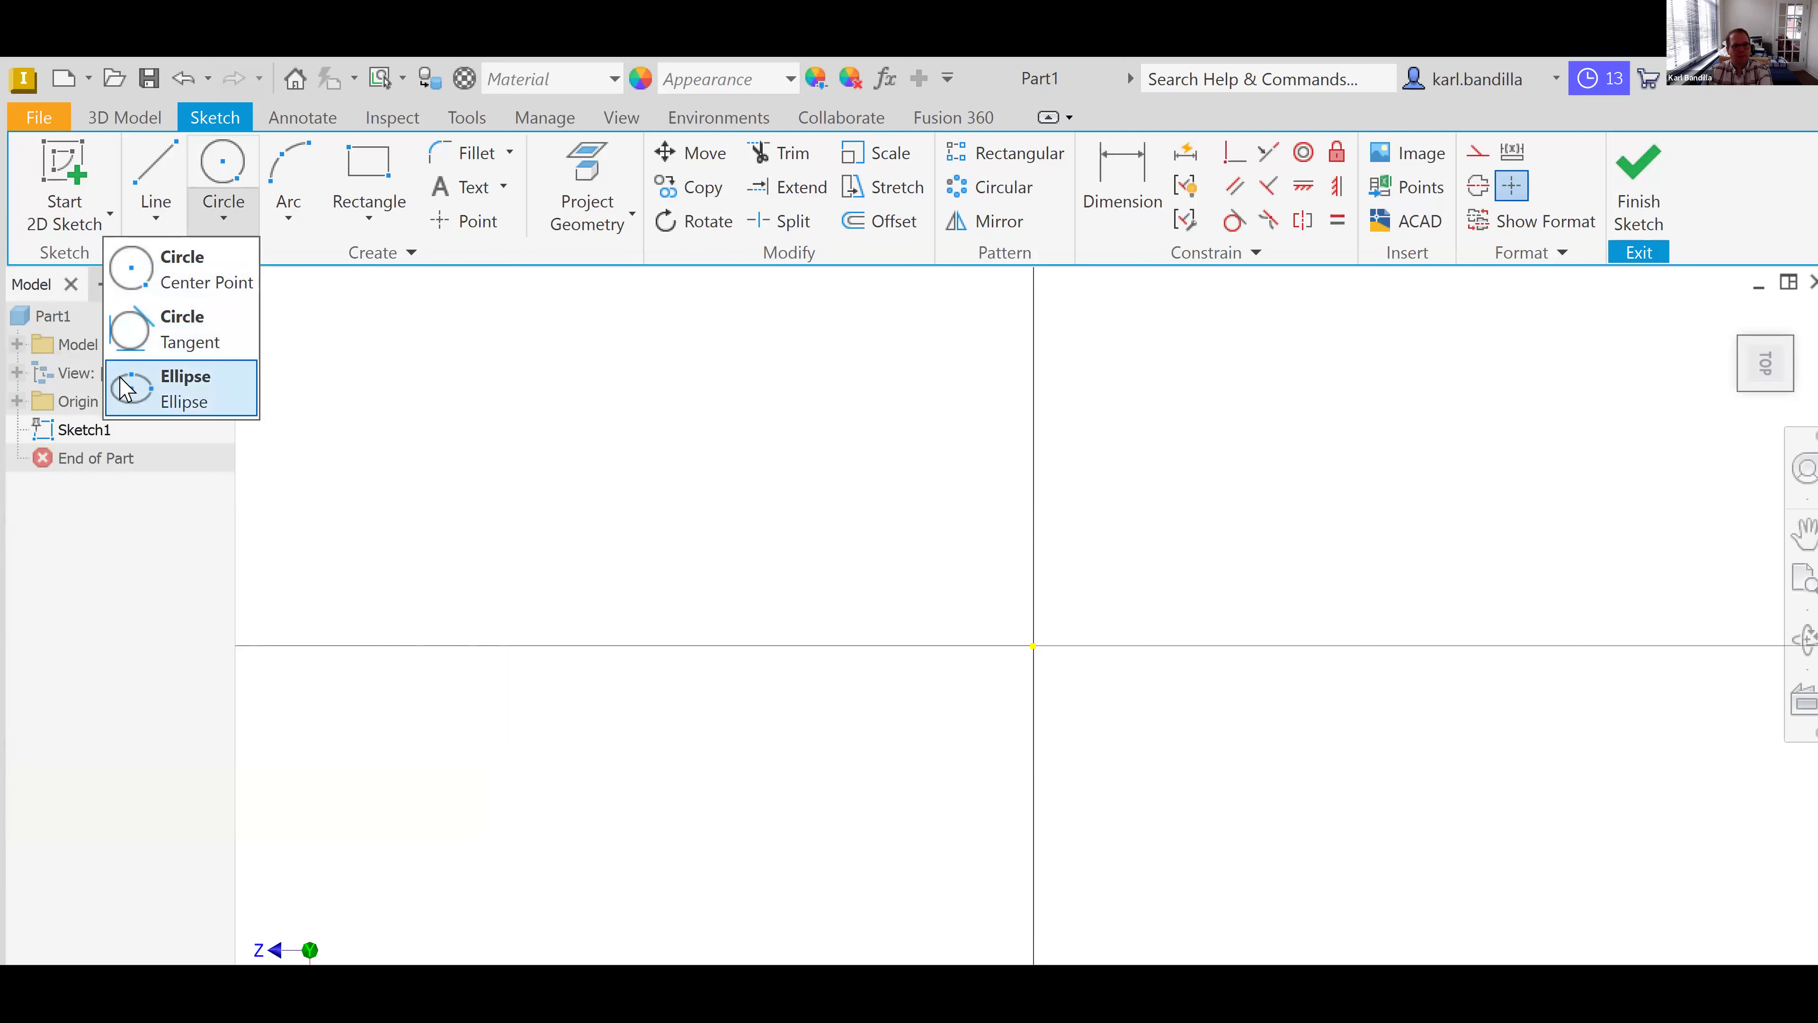
click(287, 223)
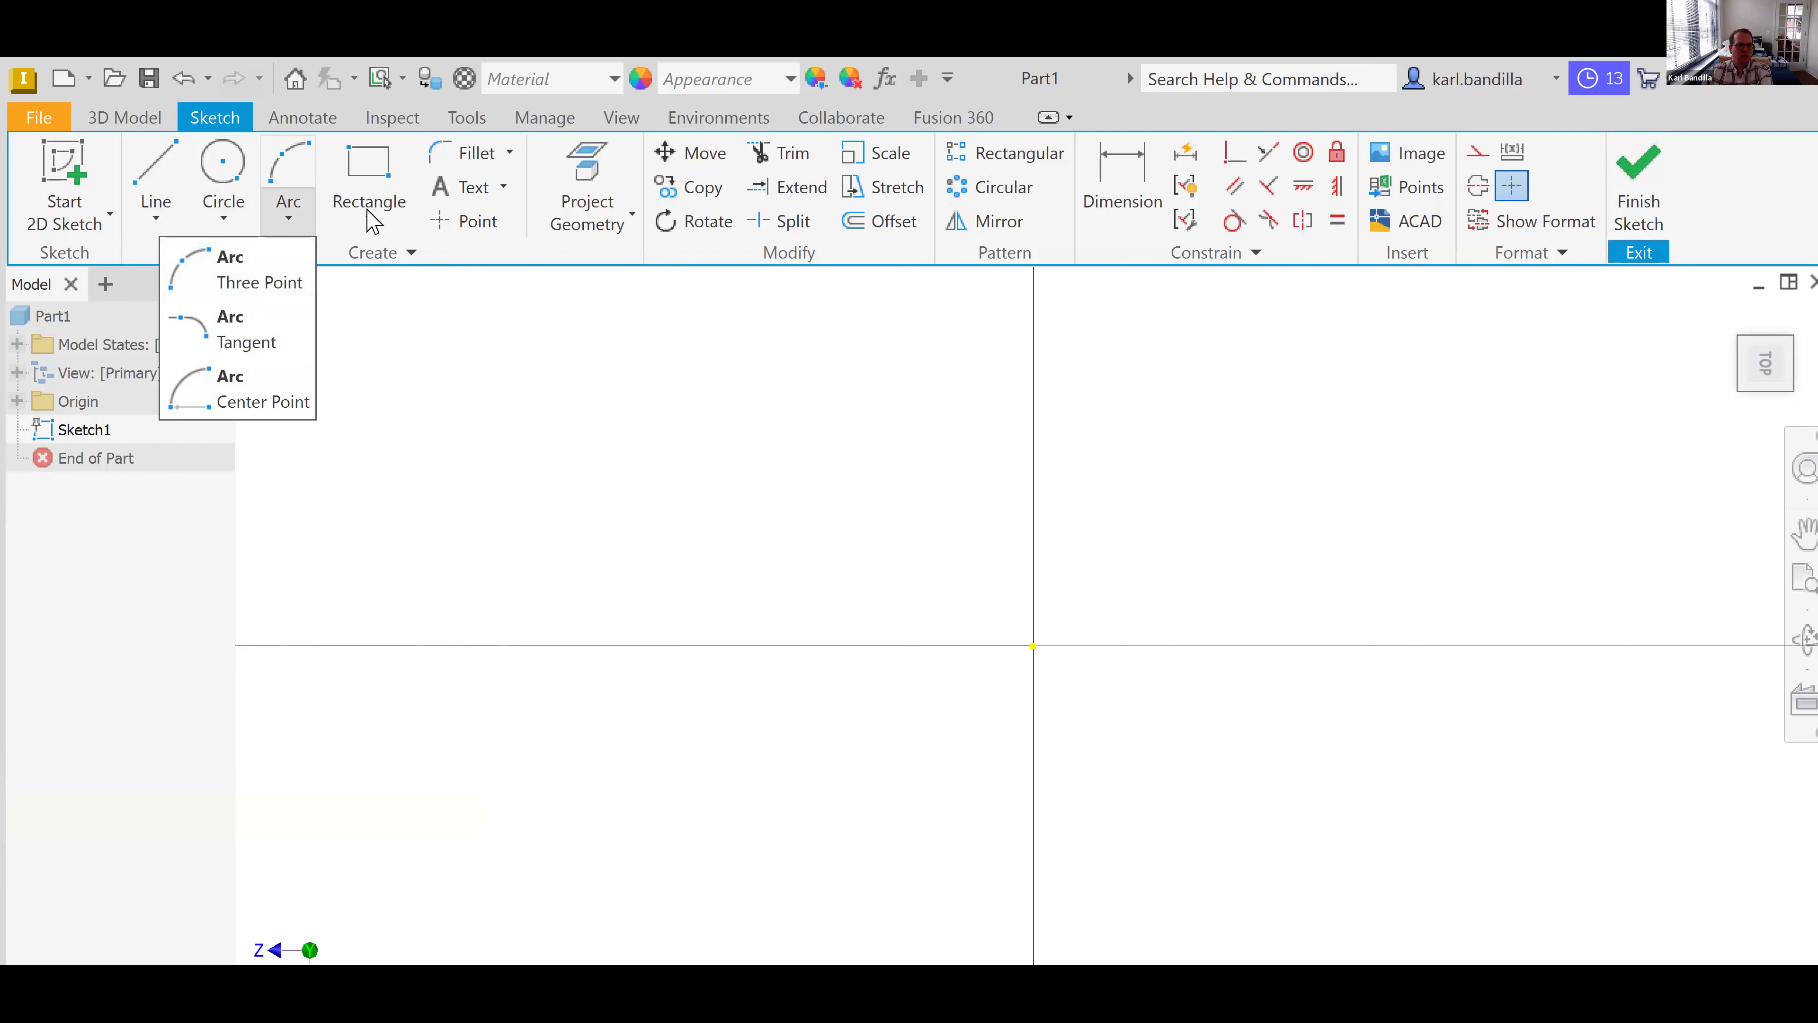
click(360, 229)
click(361, 231)
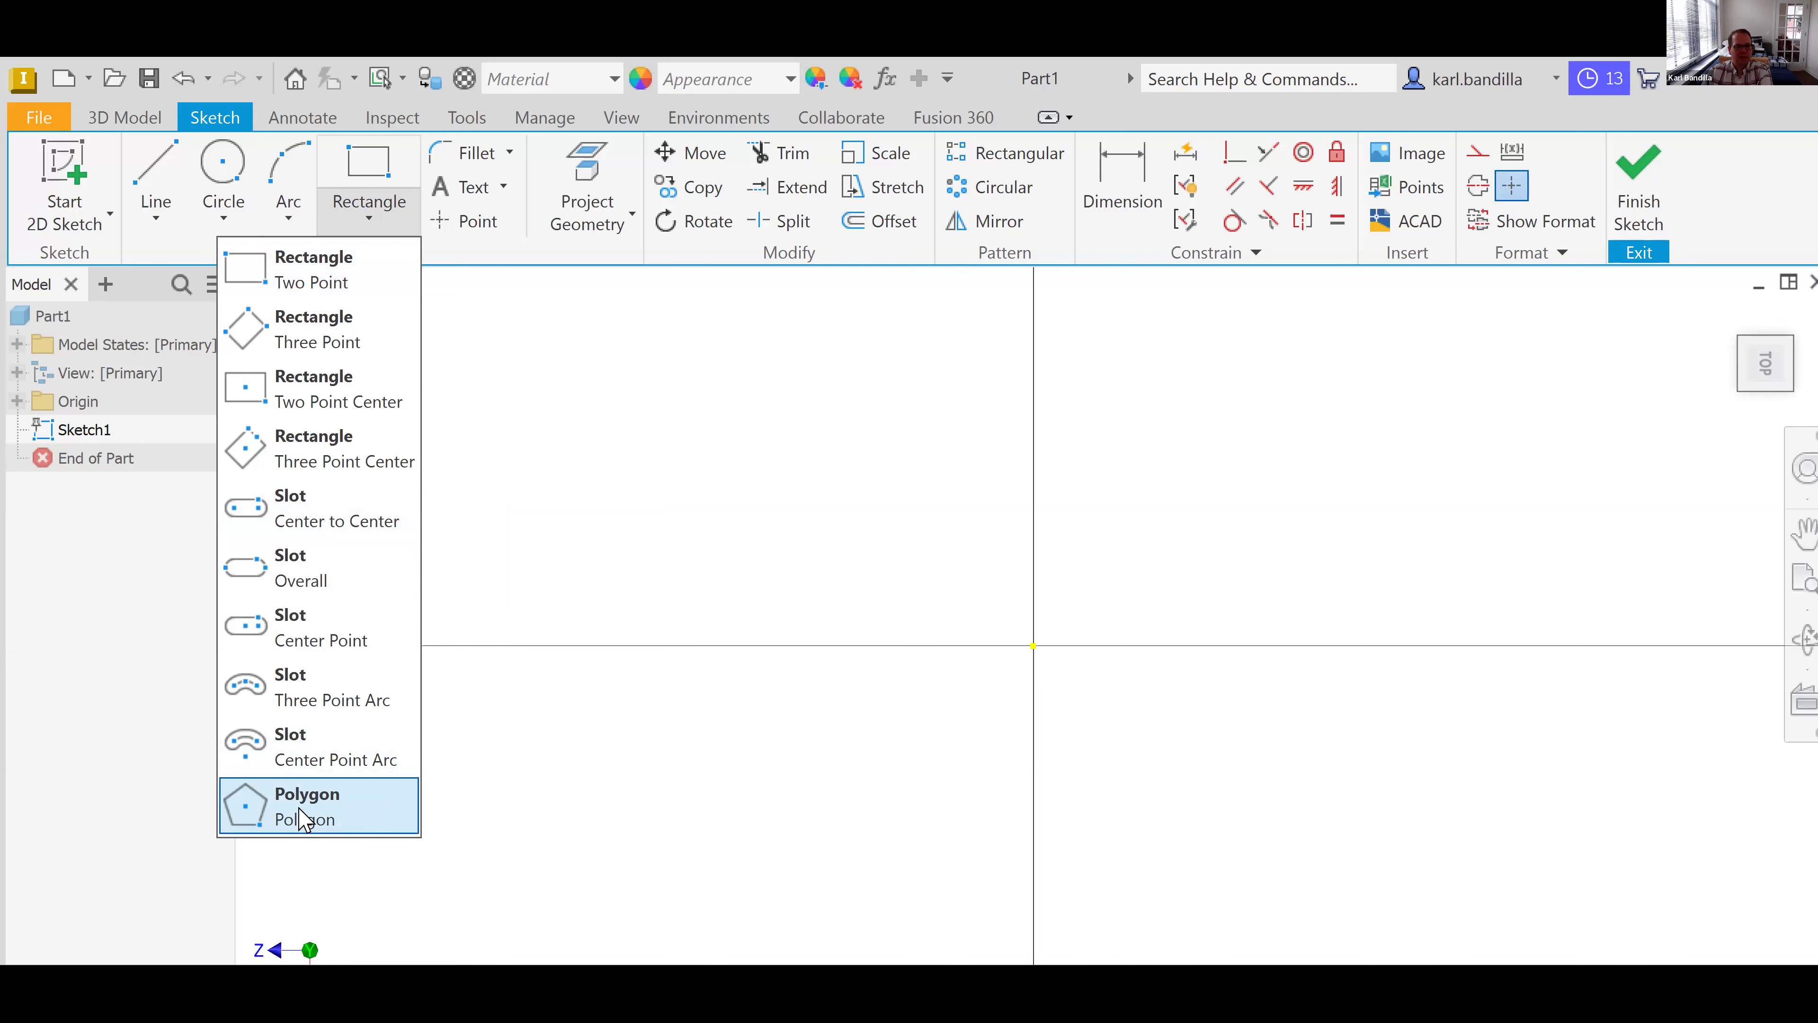
click(692, 349)
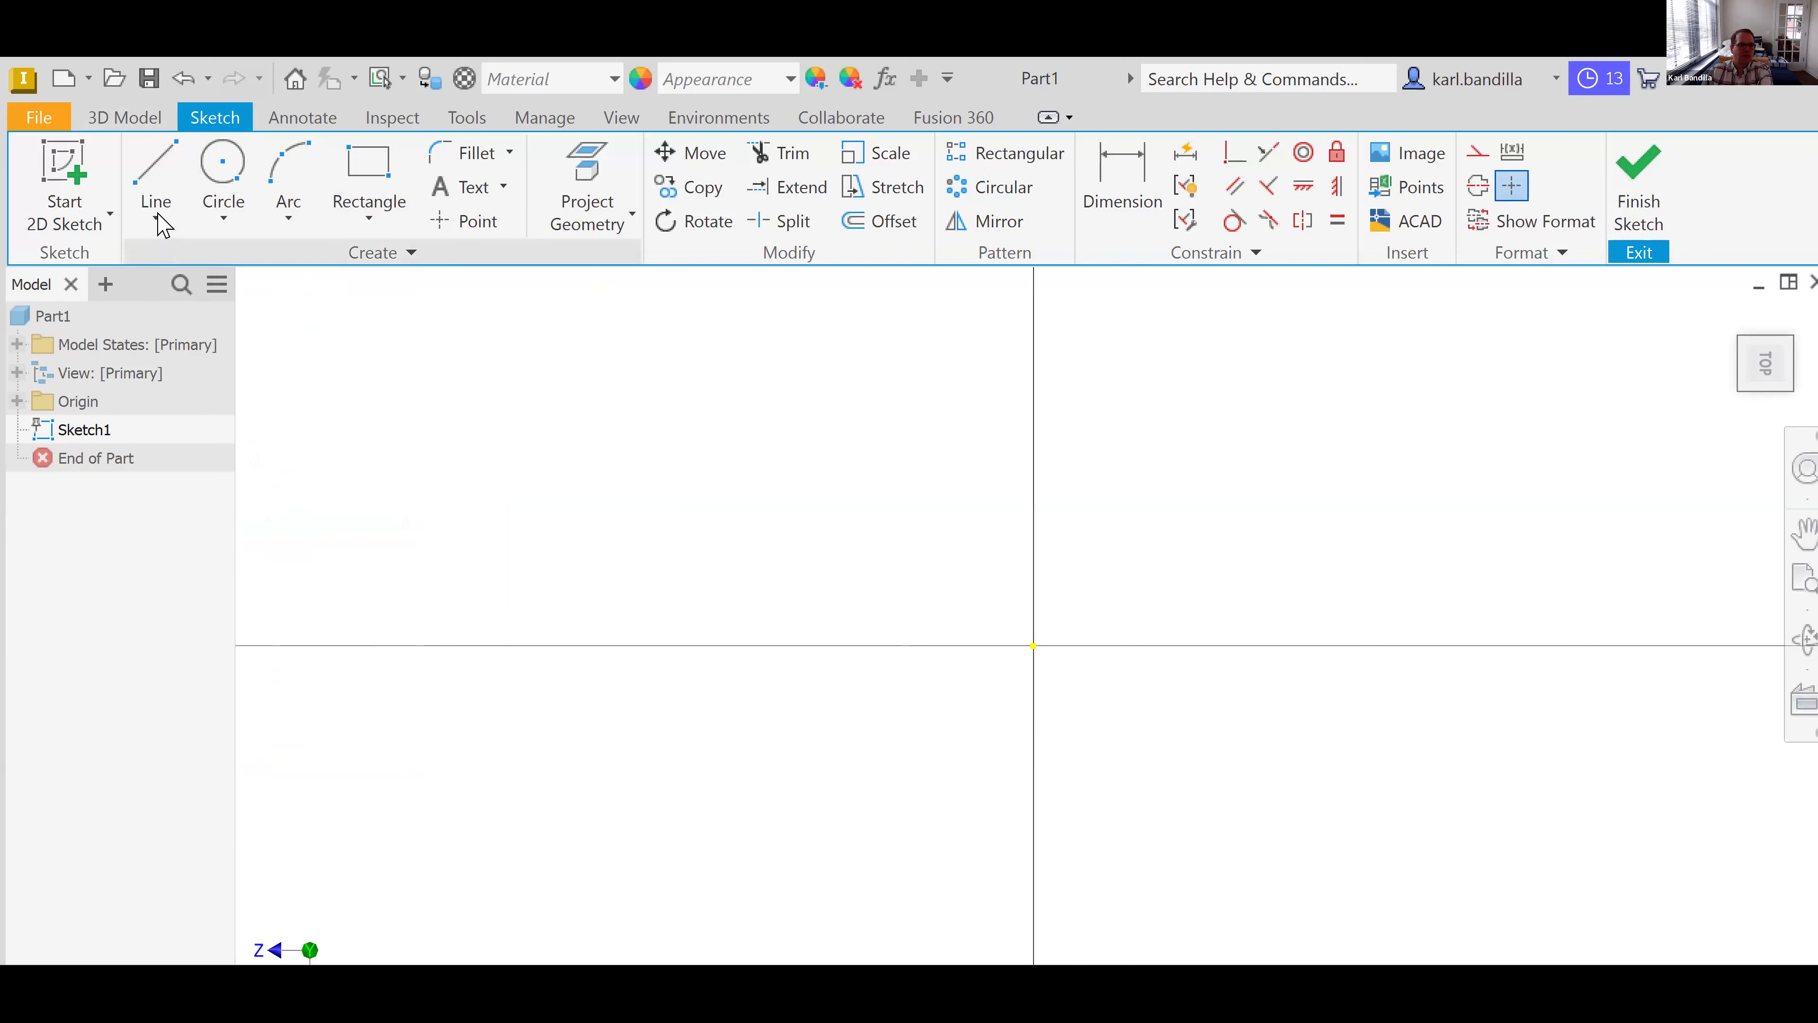
click(169, 152)
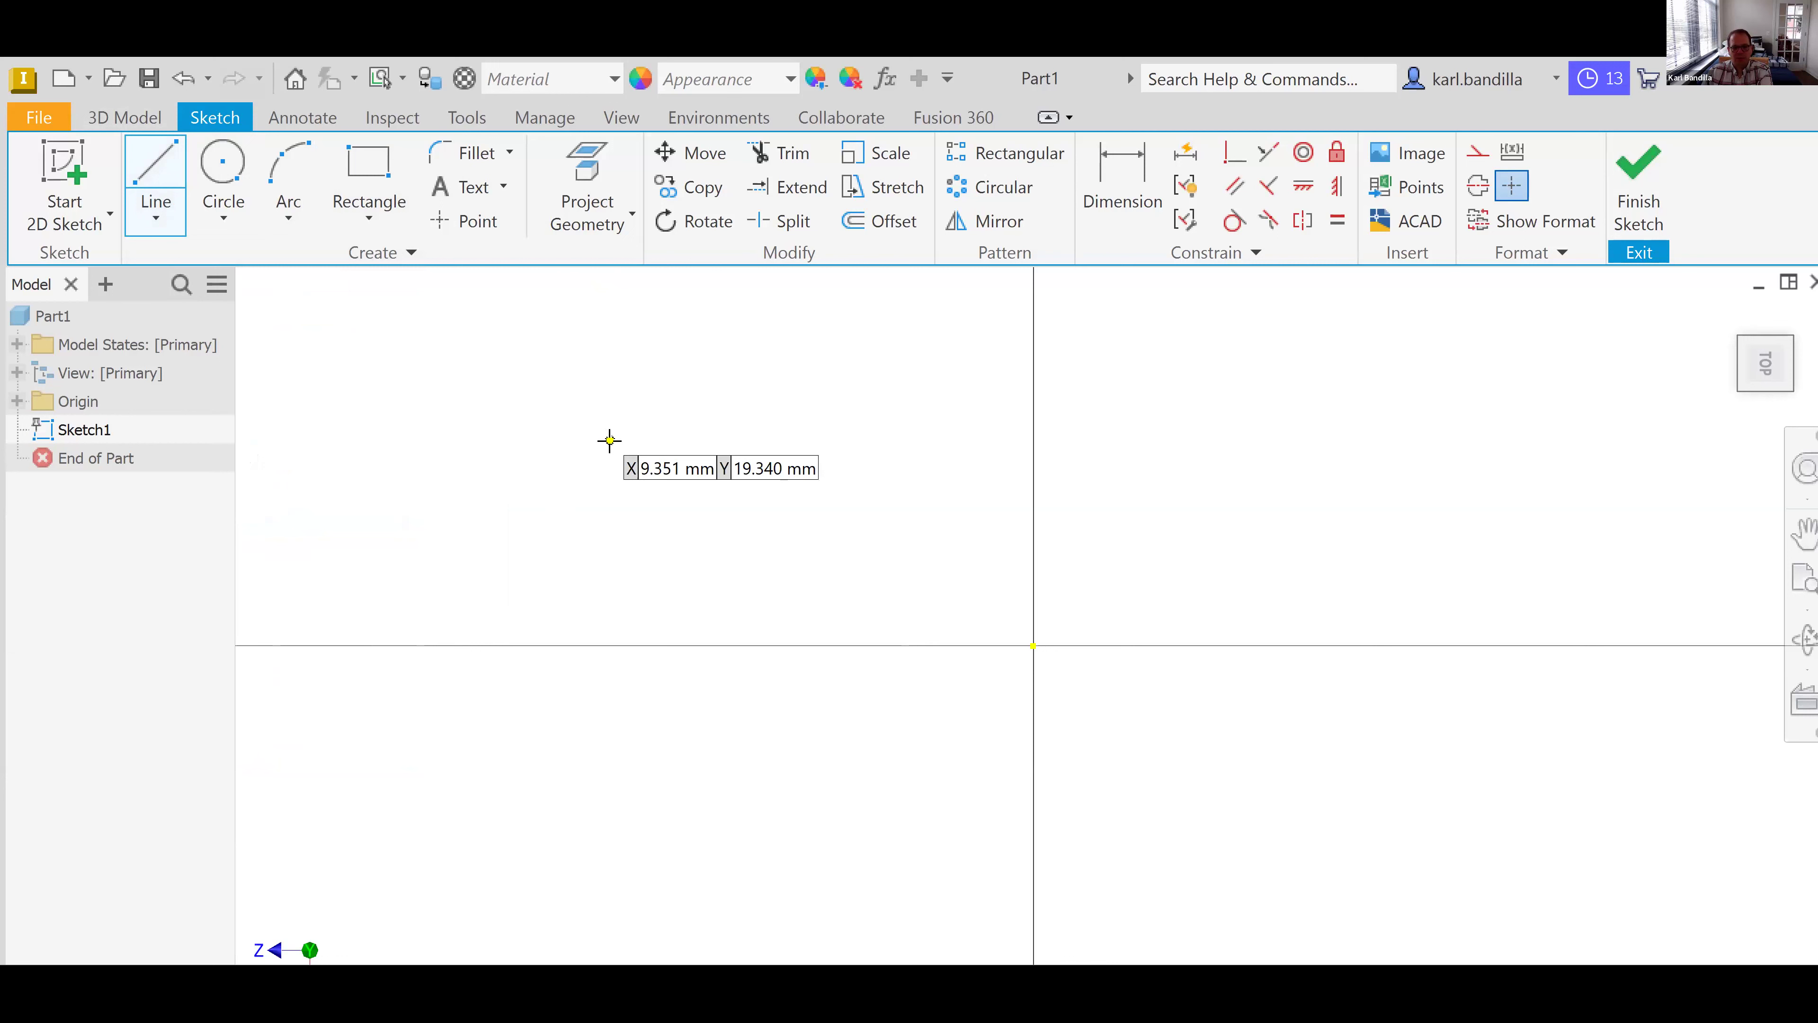
- Draw connected lines from left of the origin, end with OK, then start another line below
click(586, 459)
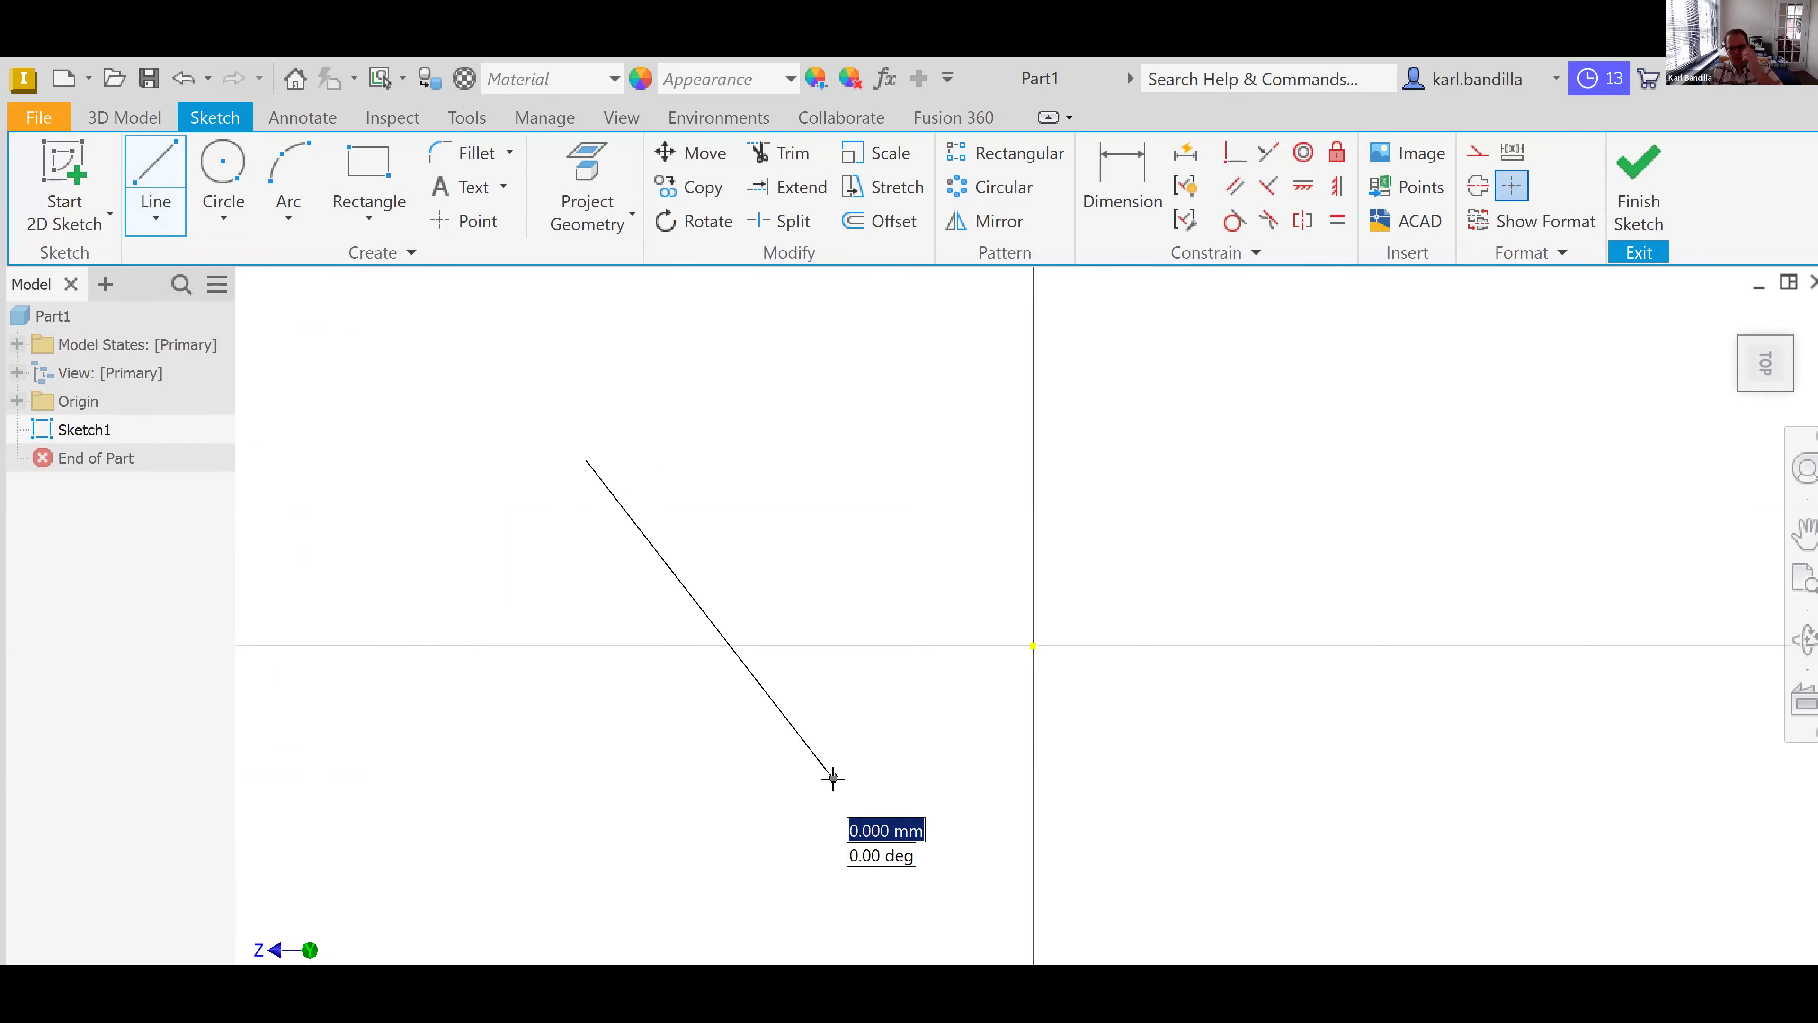
click(945, 397)
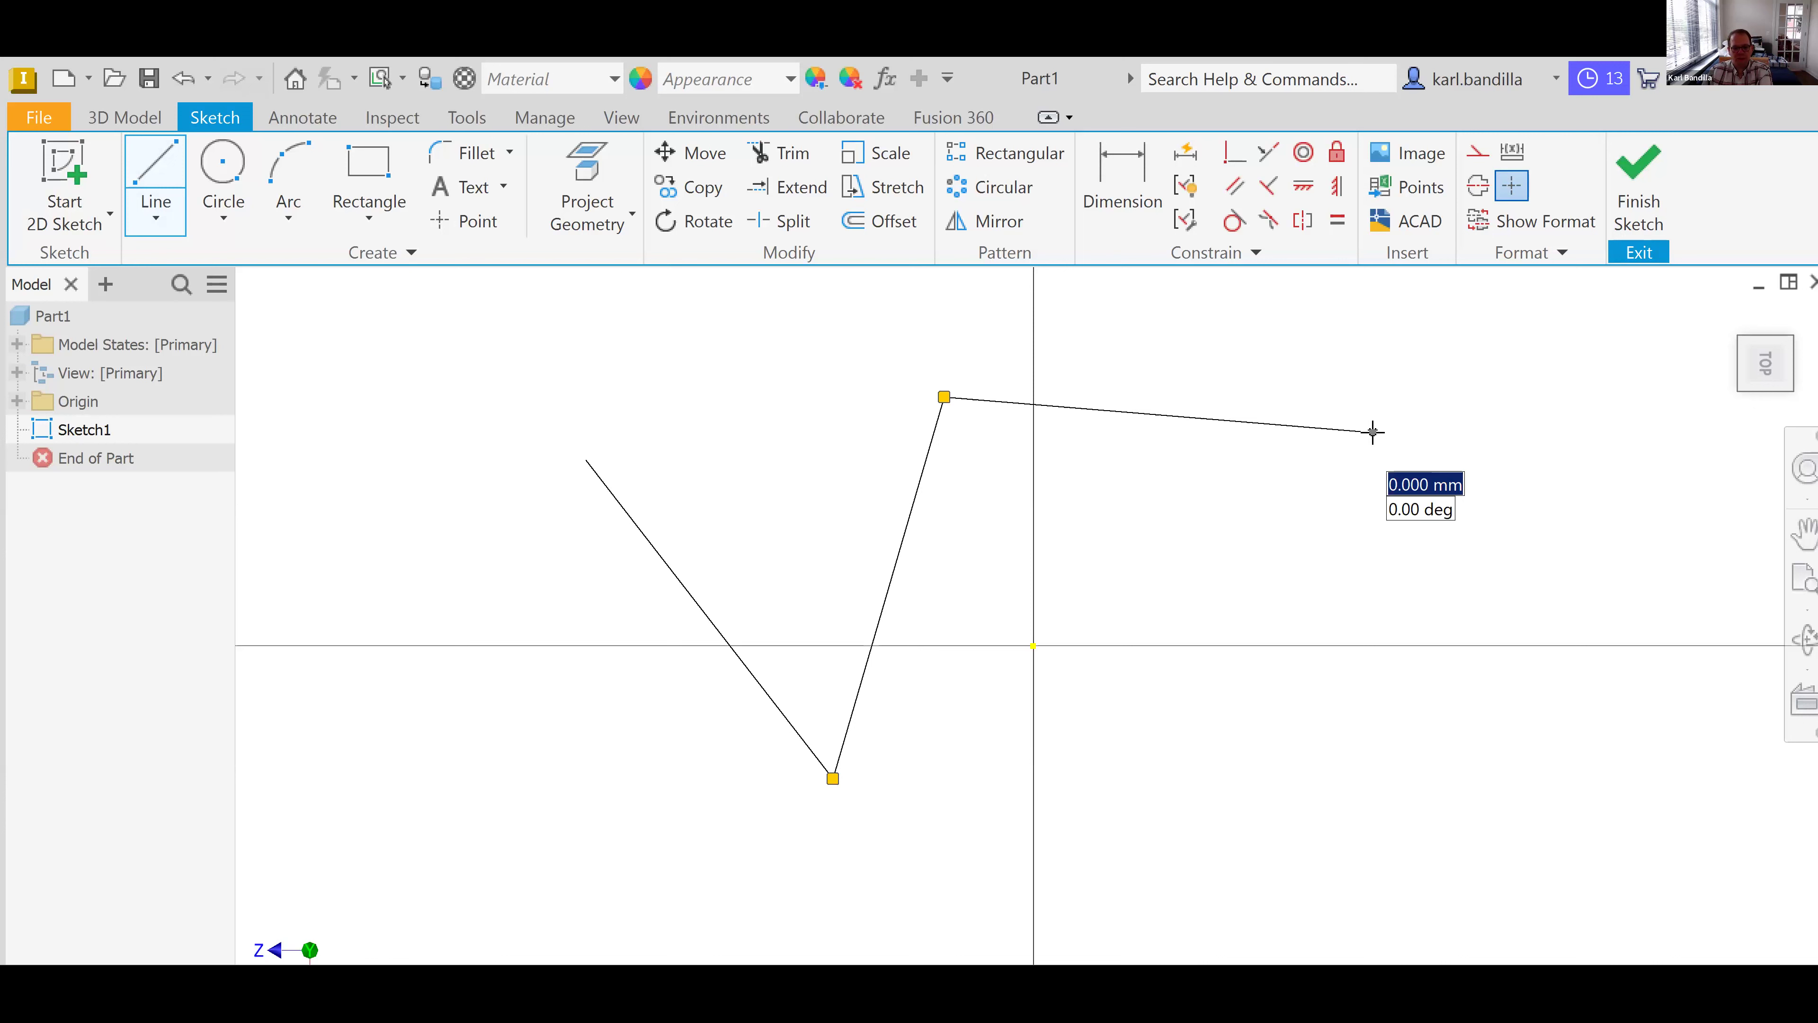
right_click(1373, 431)
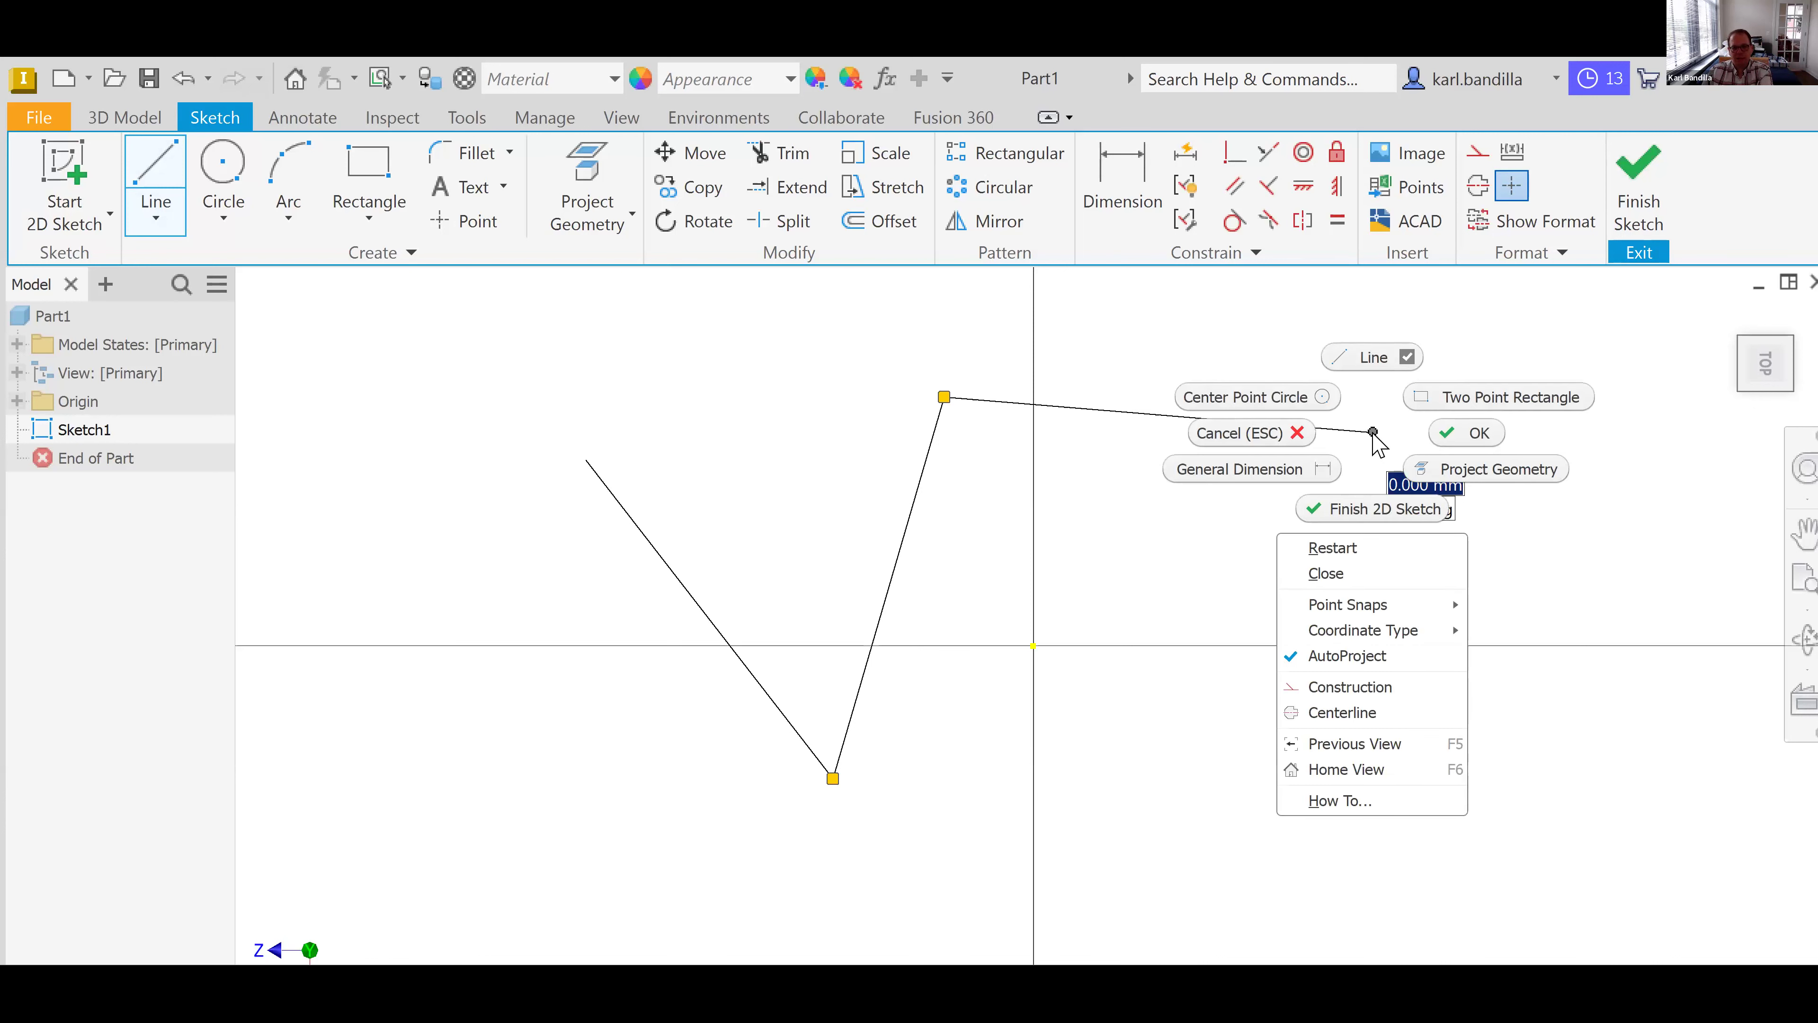
click(1476, 435)
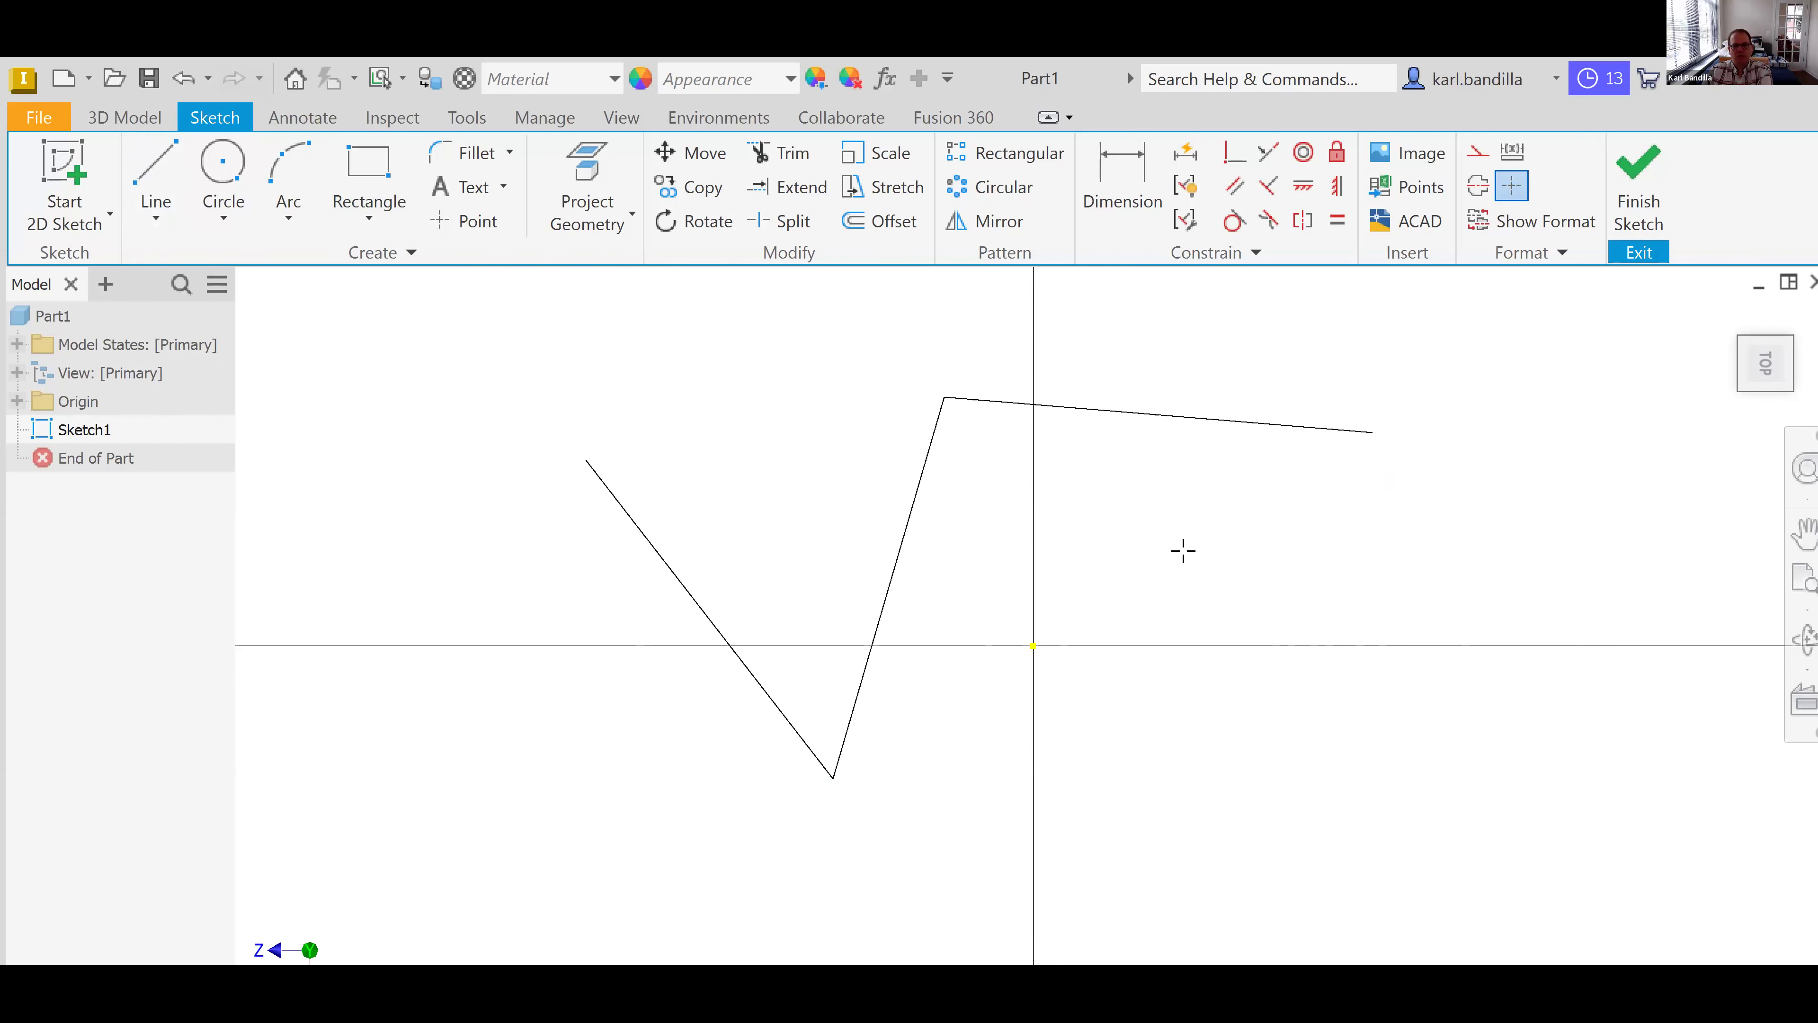
key(l)
click(1526, 552)
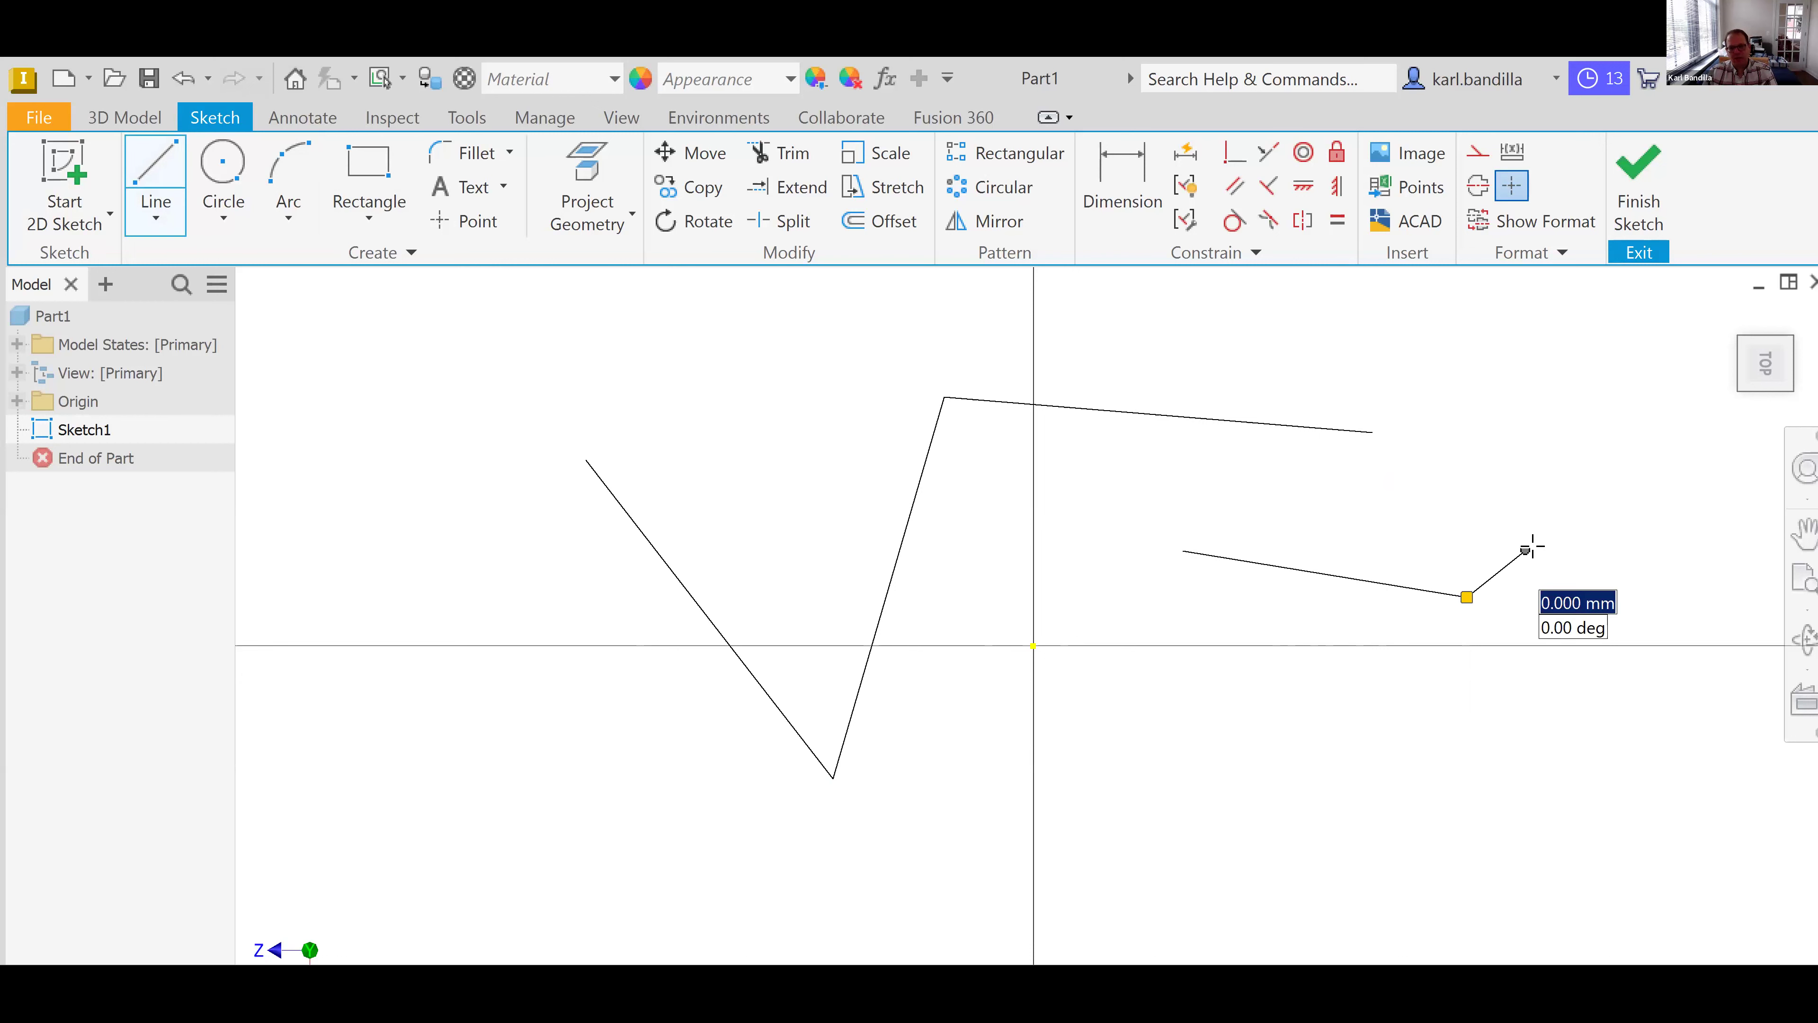
- Delete the short leftover line, the upper line and both slanted lines from Sketch1
key(Escape)
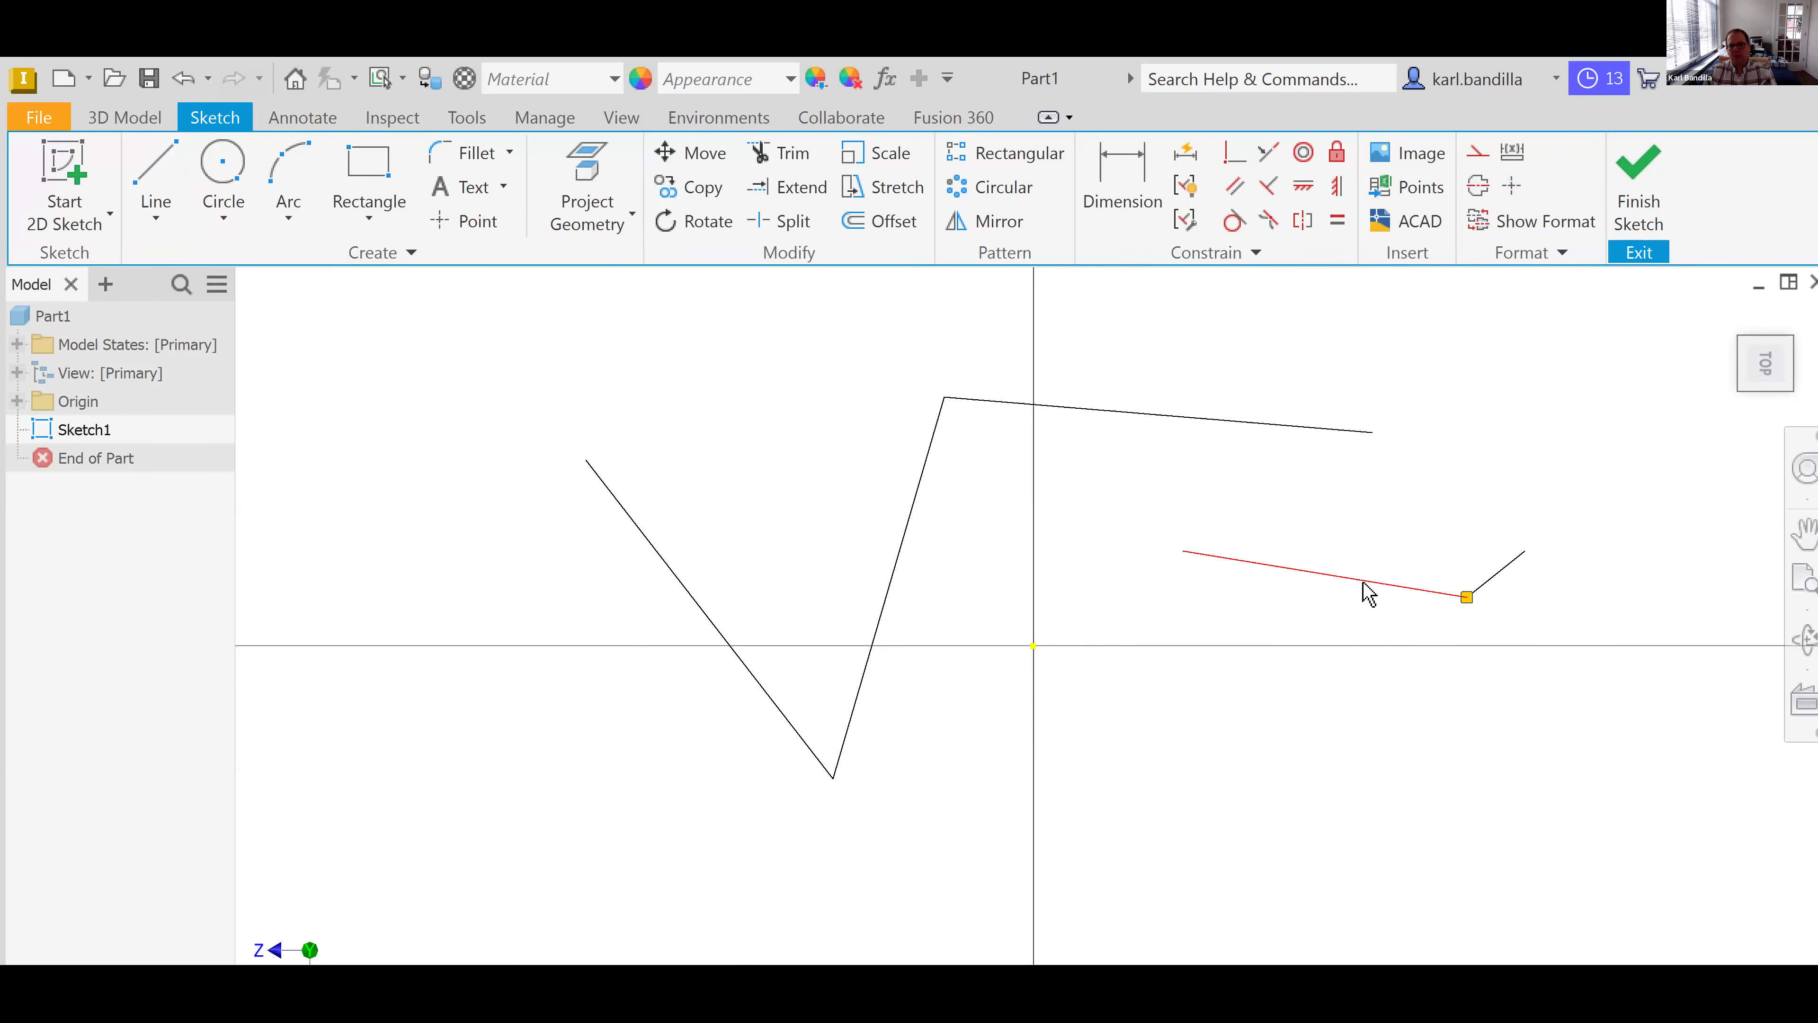
key(Delete)
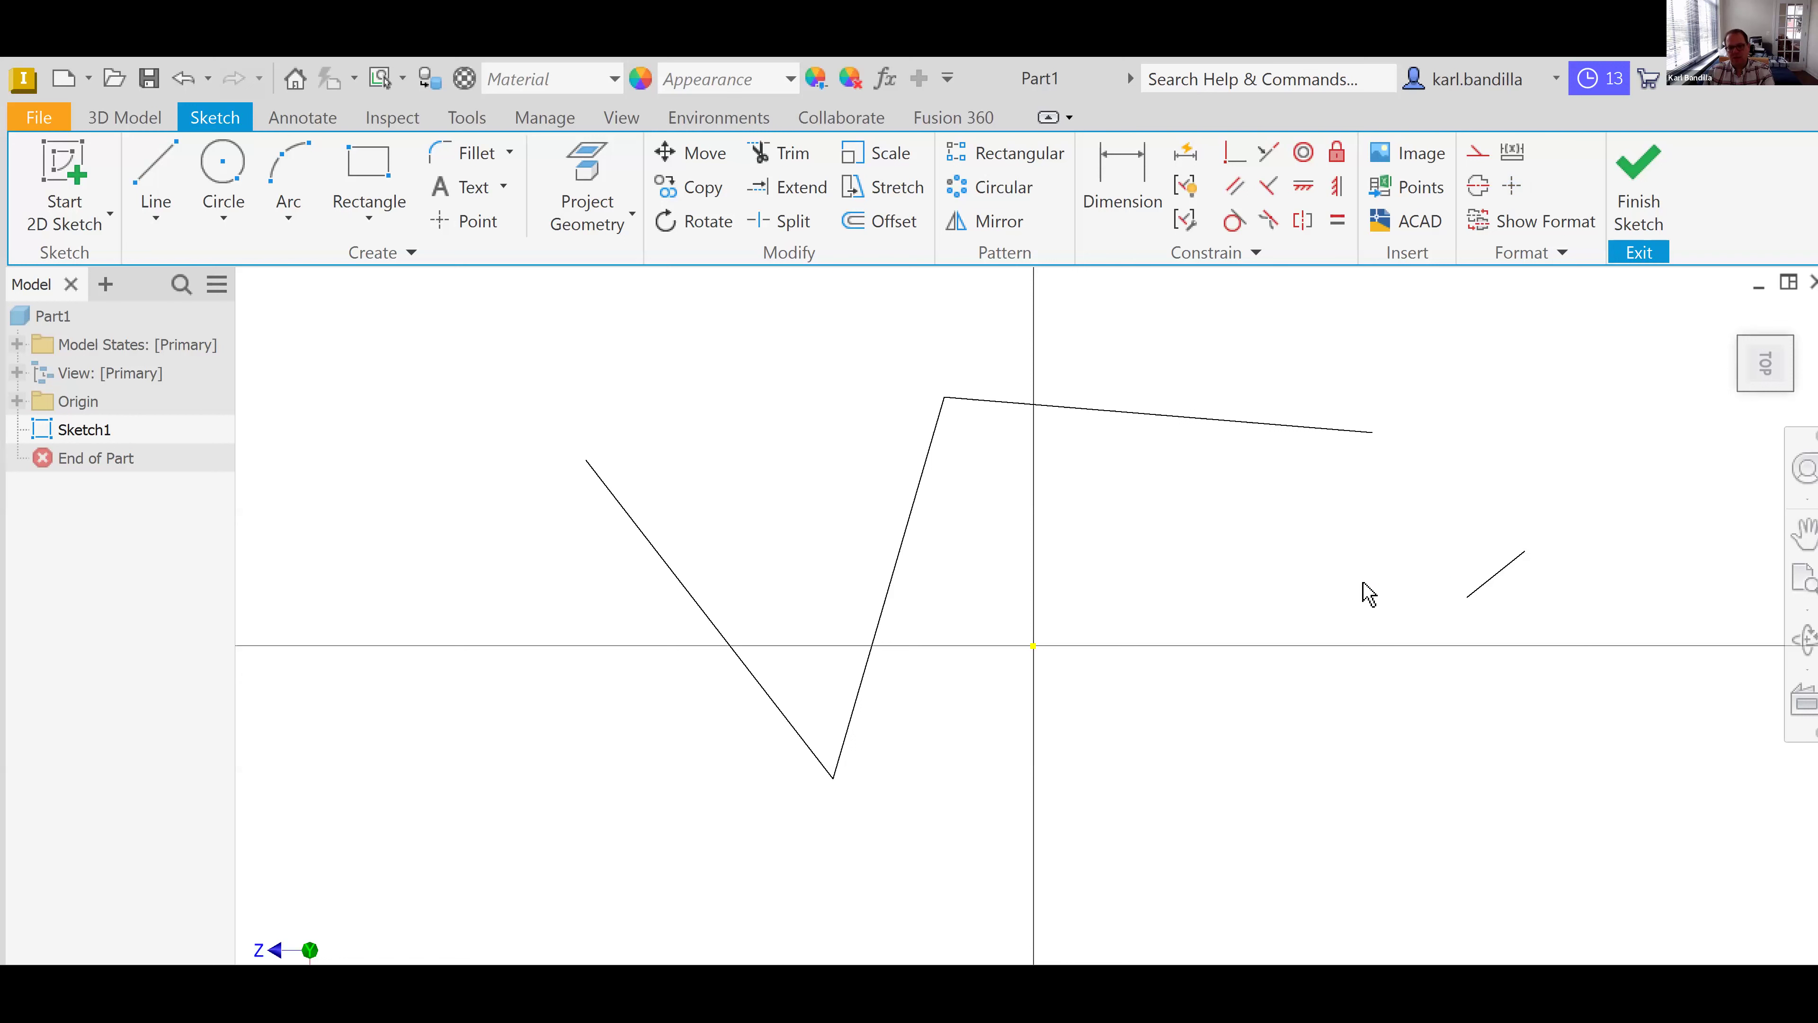
click(1504, 588)
key(Delete)
click(1265, 430)
key(Delete)
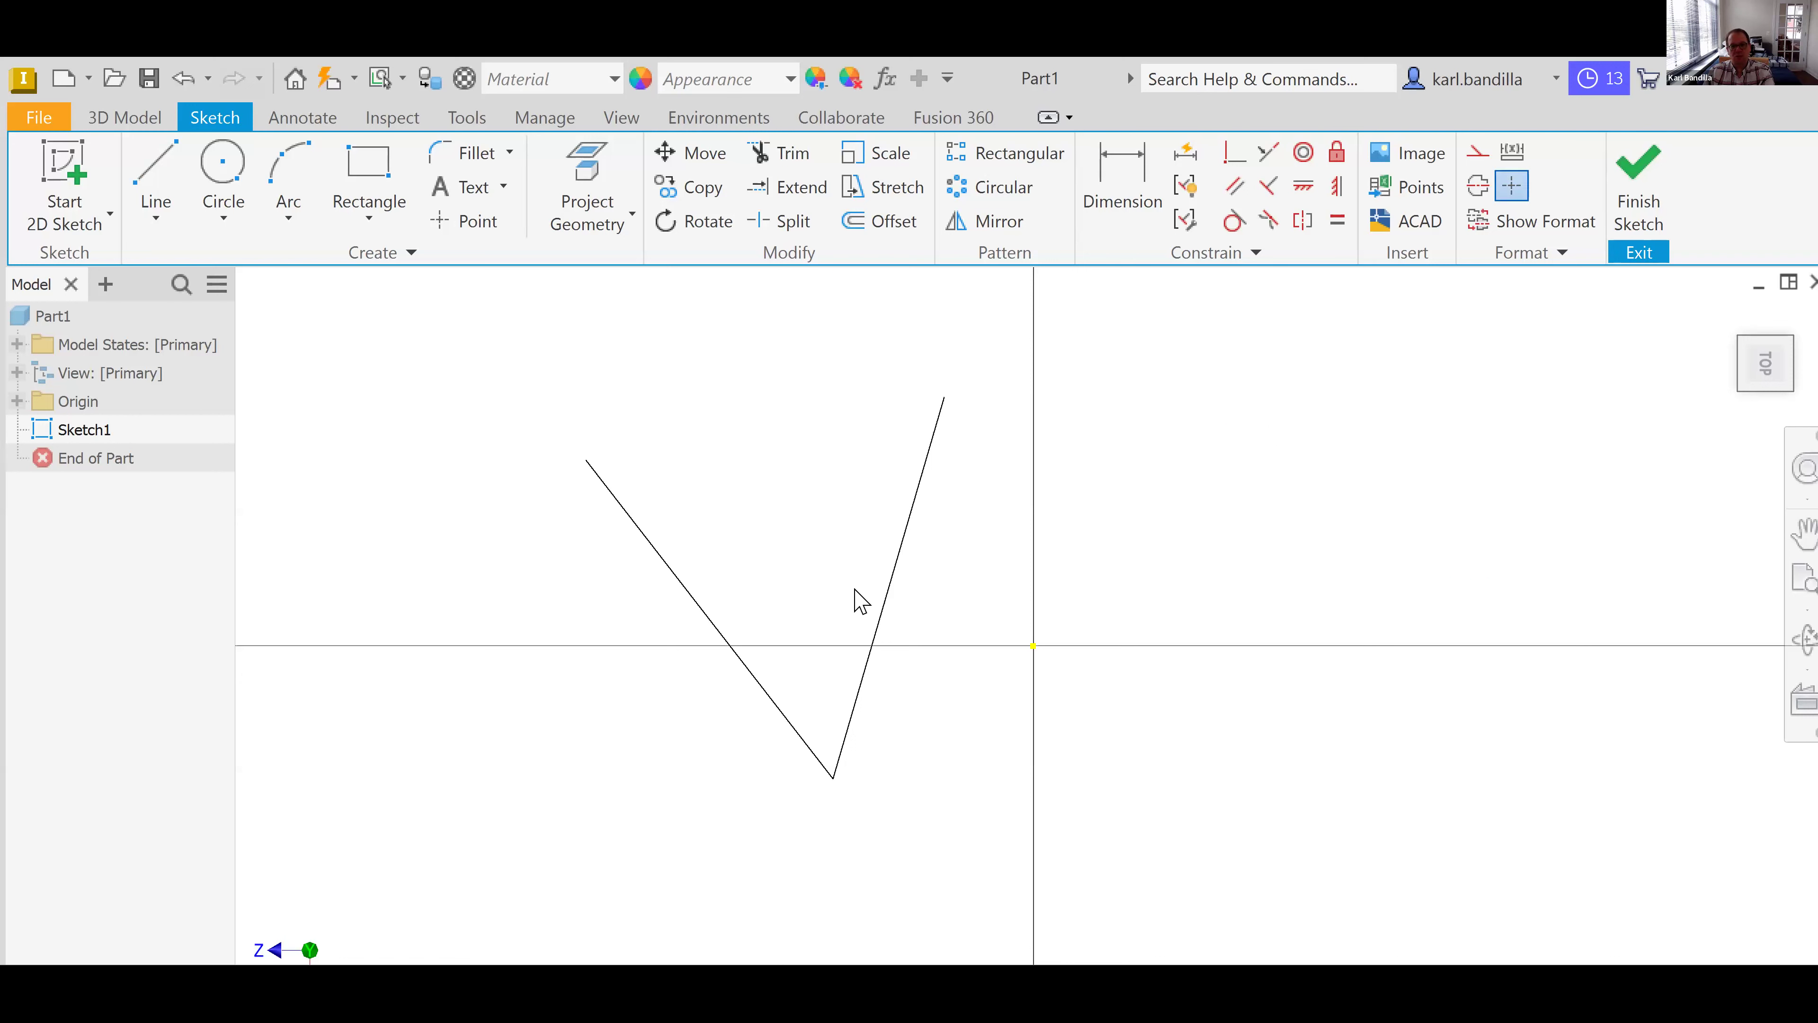
click(889, 587)
right_click(889, 587)
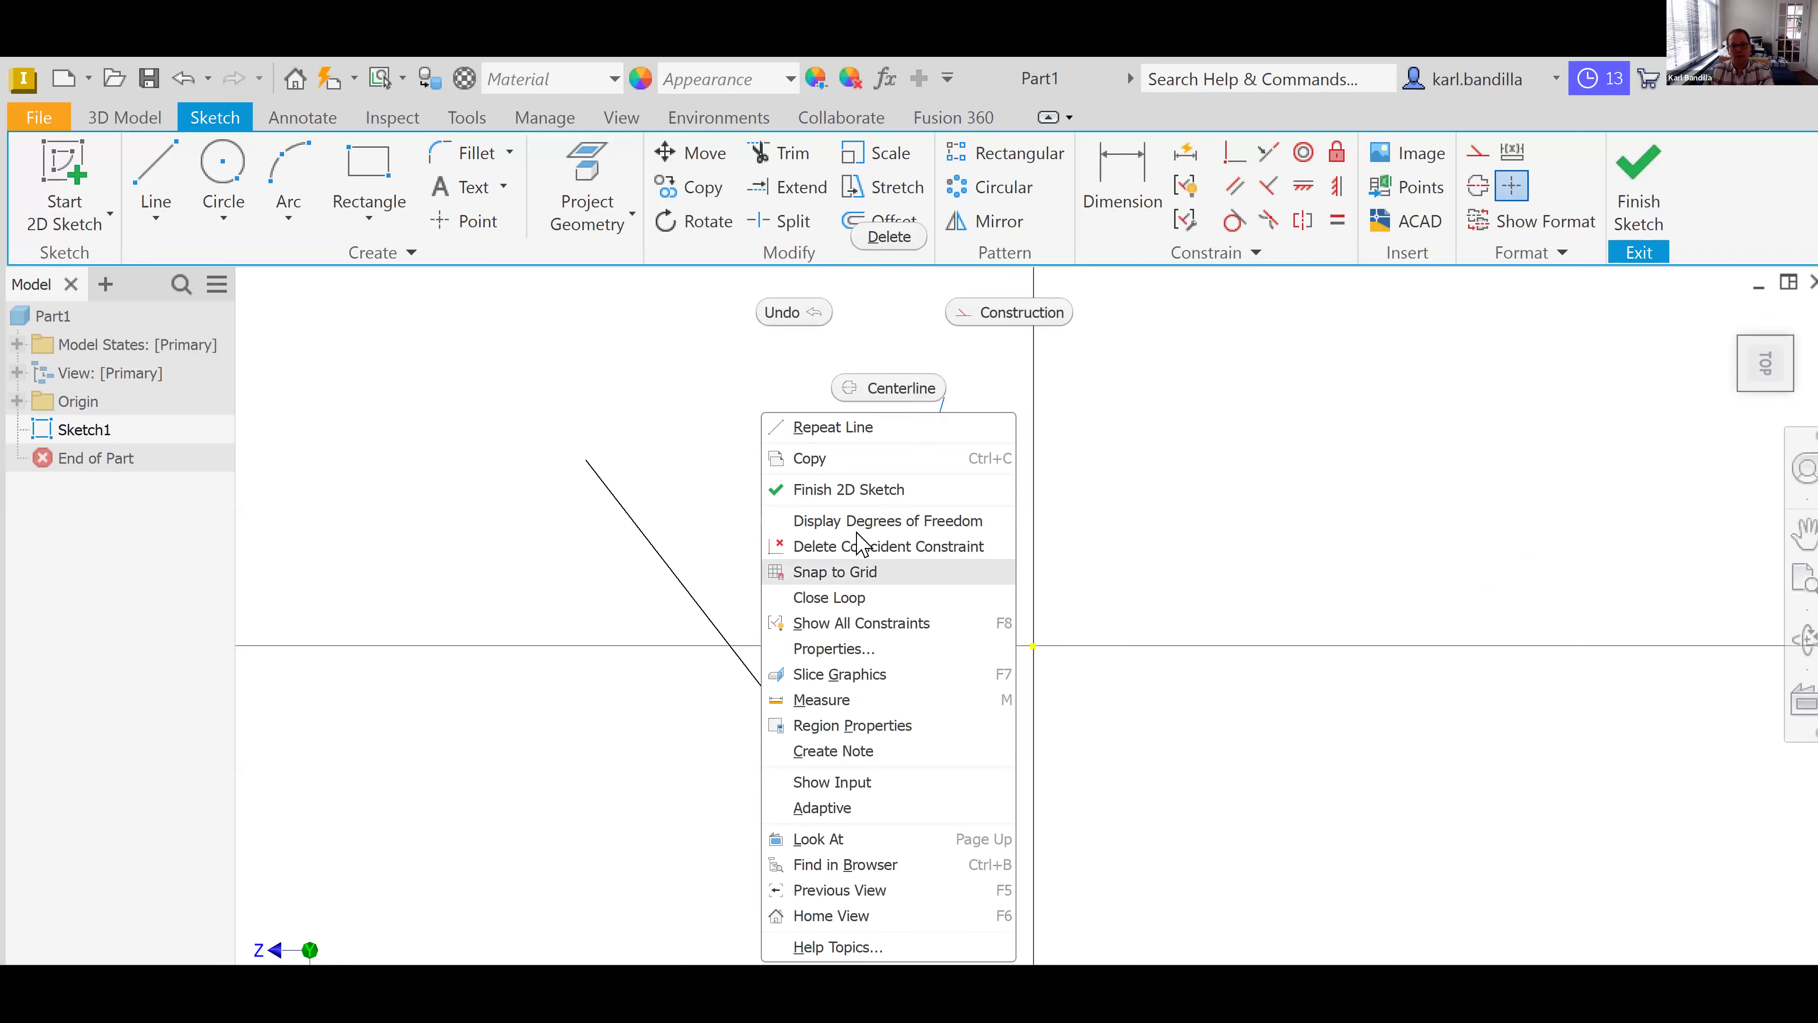
click(895, 240)
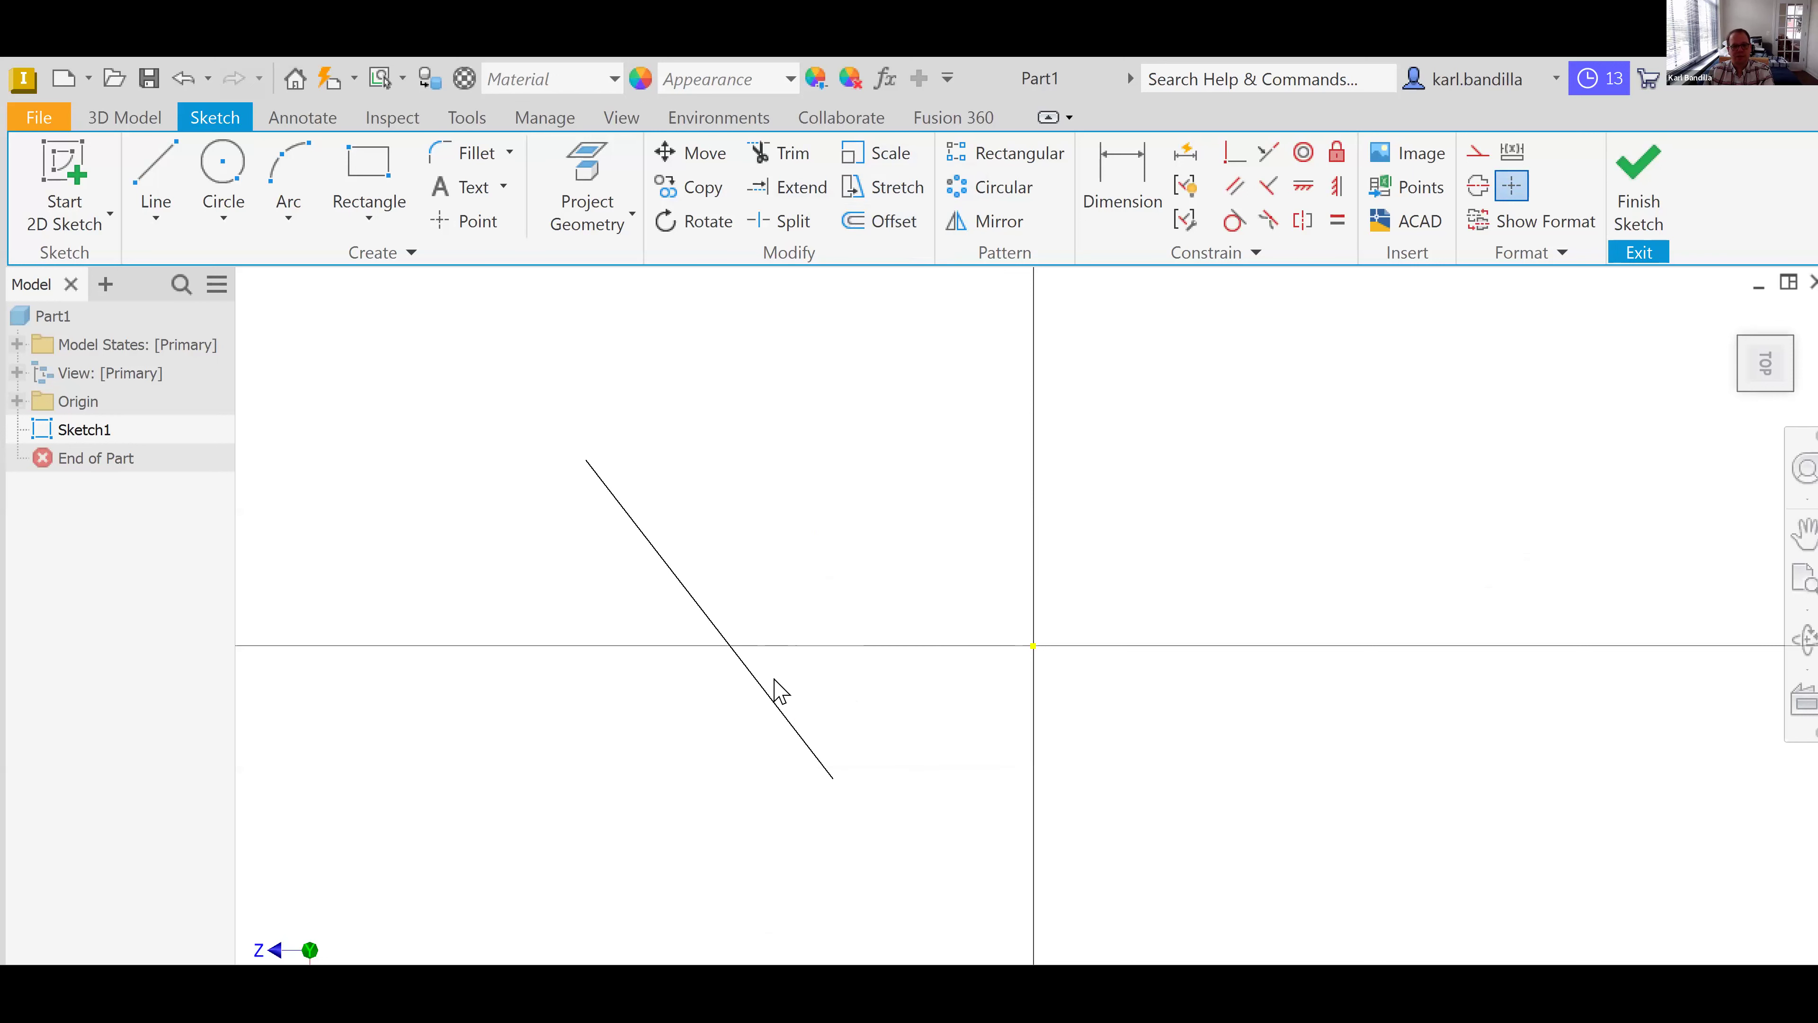
key(Delete)
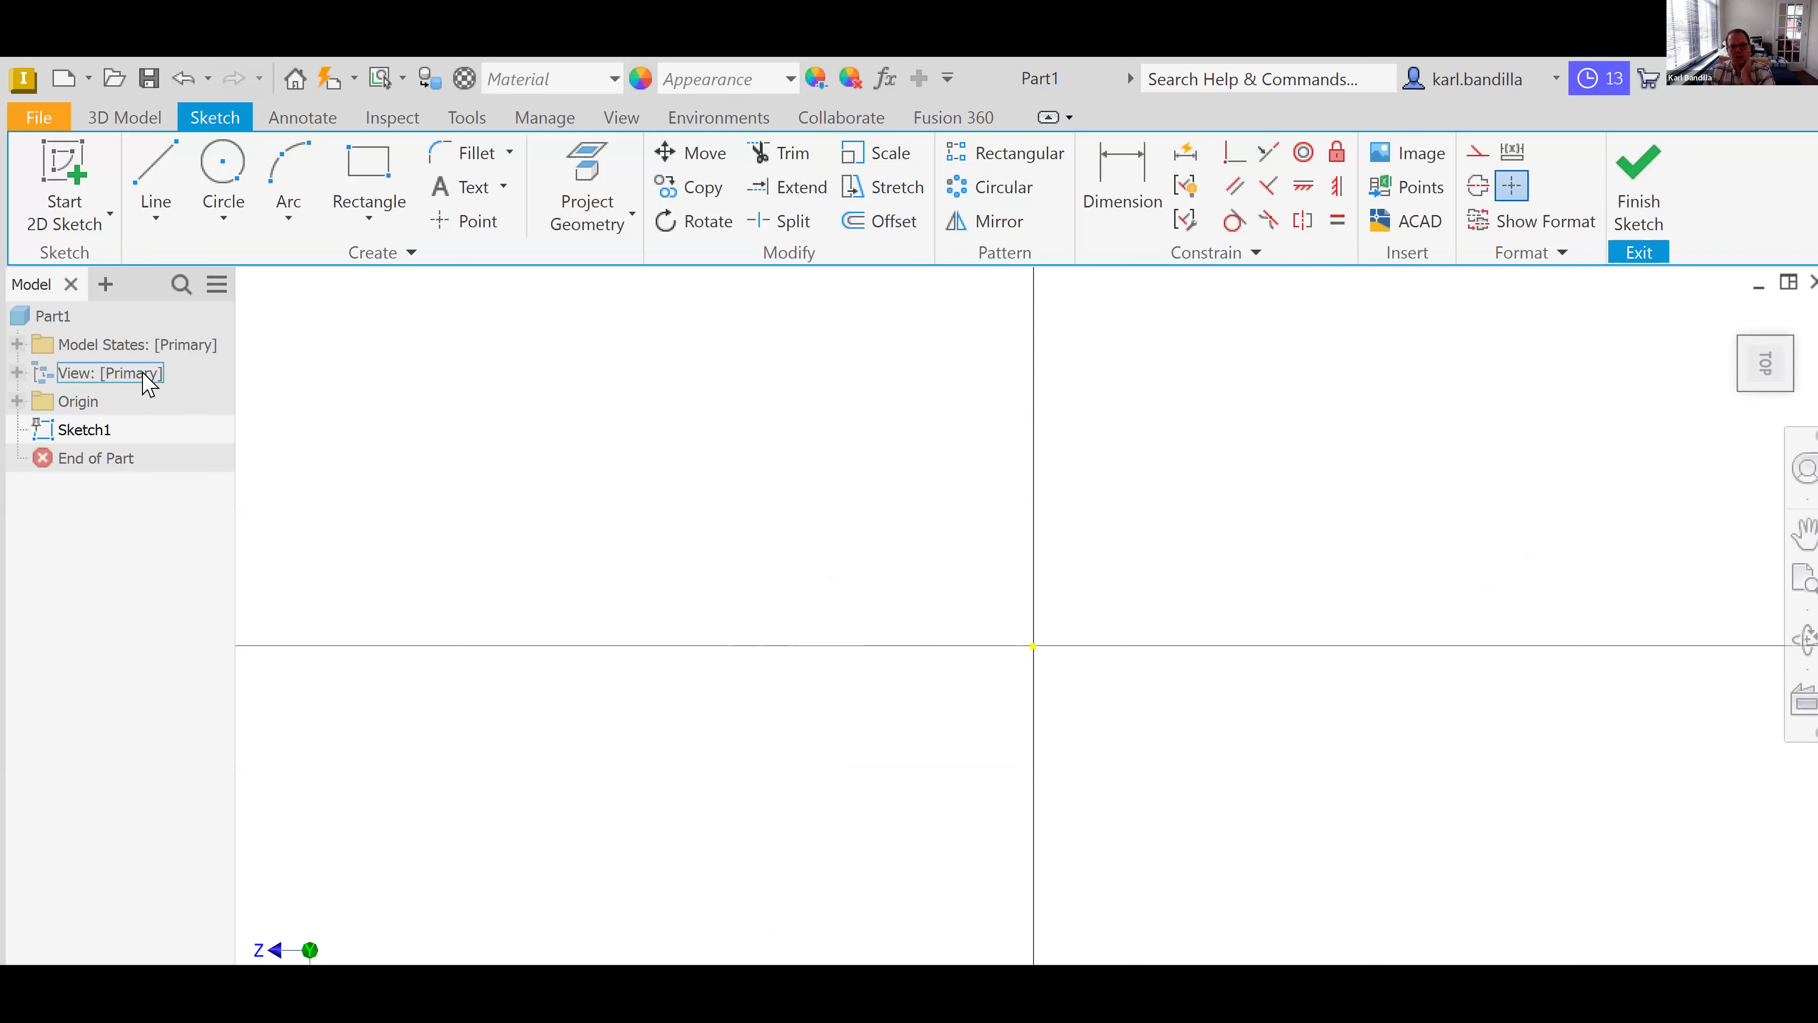
- From the origin, draw a 10 mm vertical line and an 8 mm horizontal line, then select it
click(152, 174)
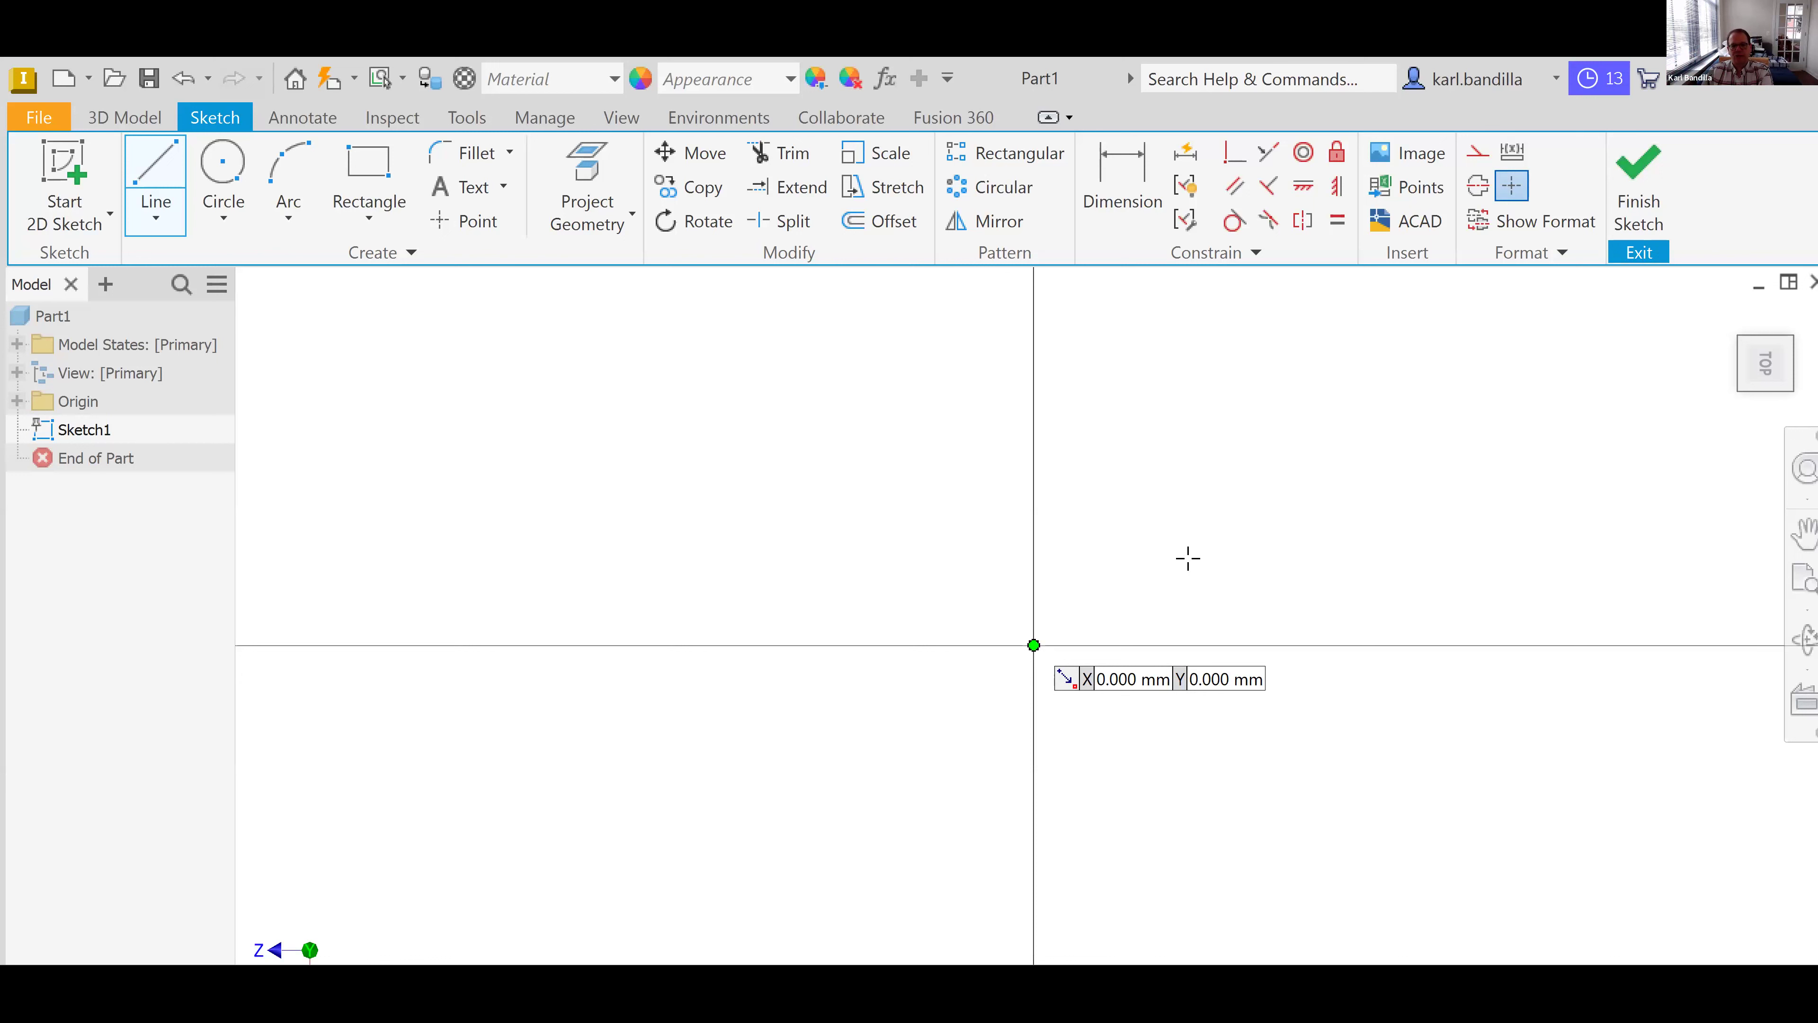
key(Return)
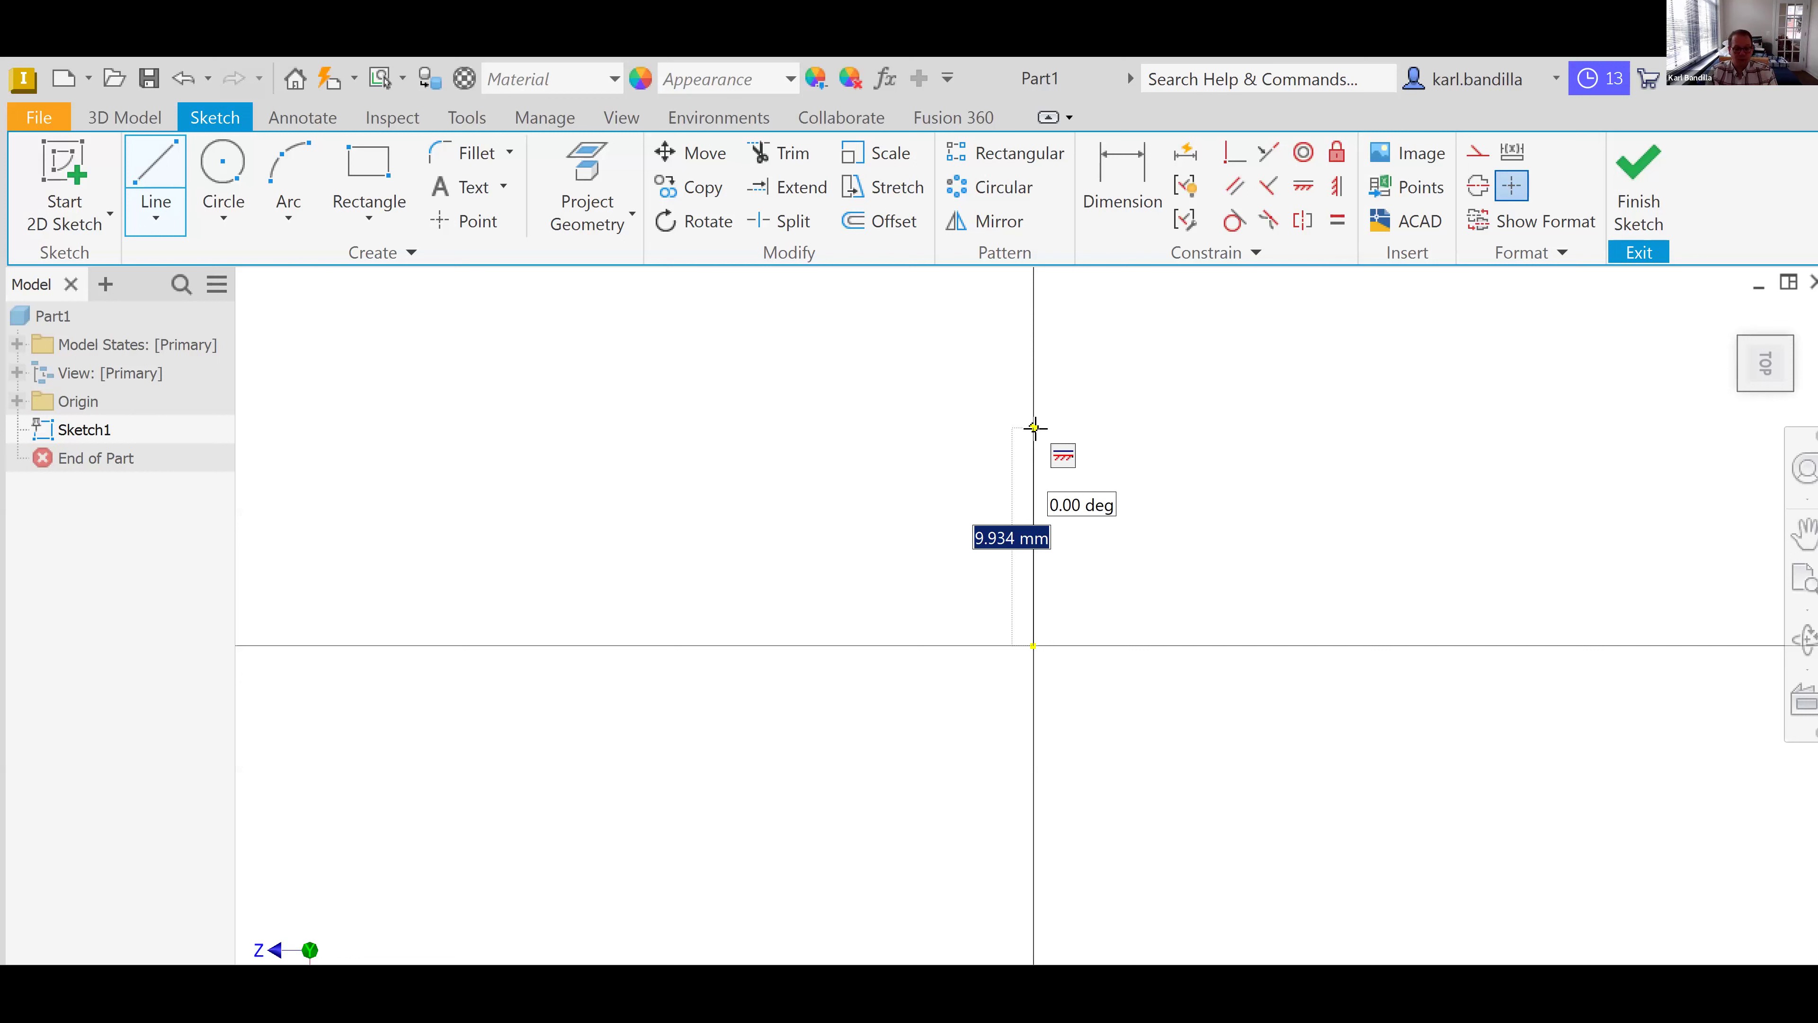
text(10)
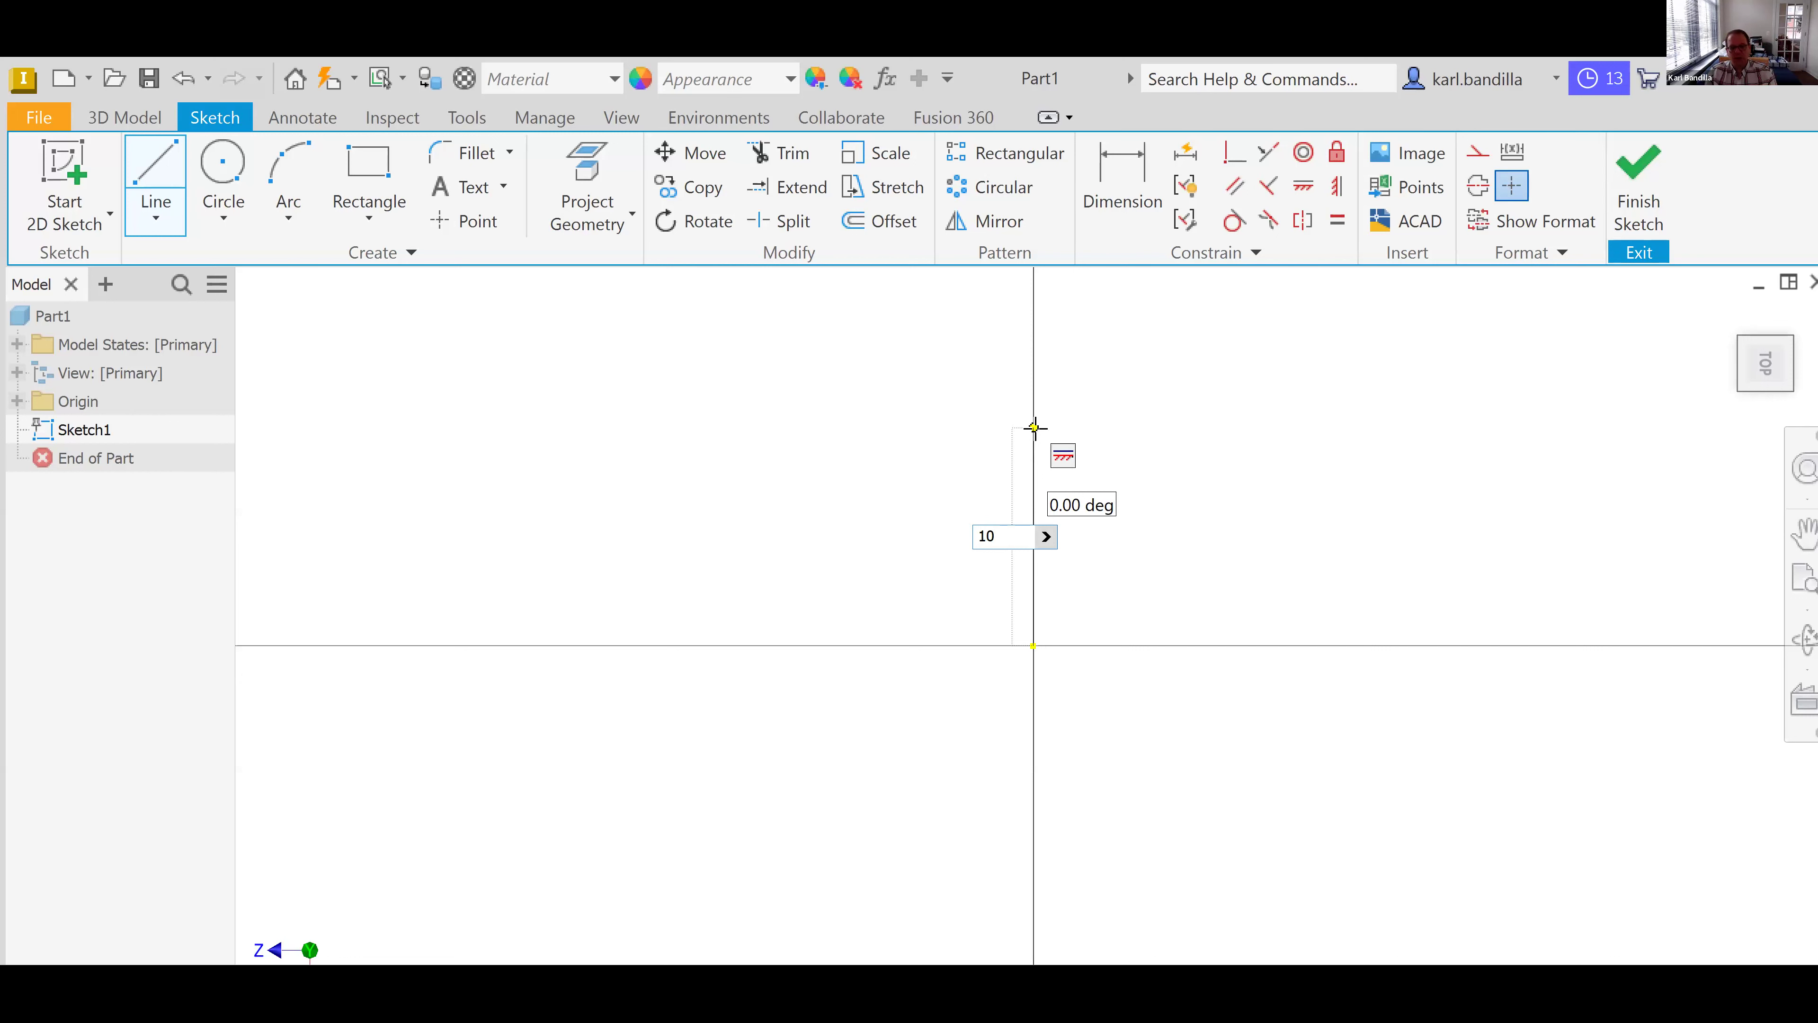
key(Tab)
key(Tab)
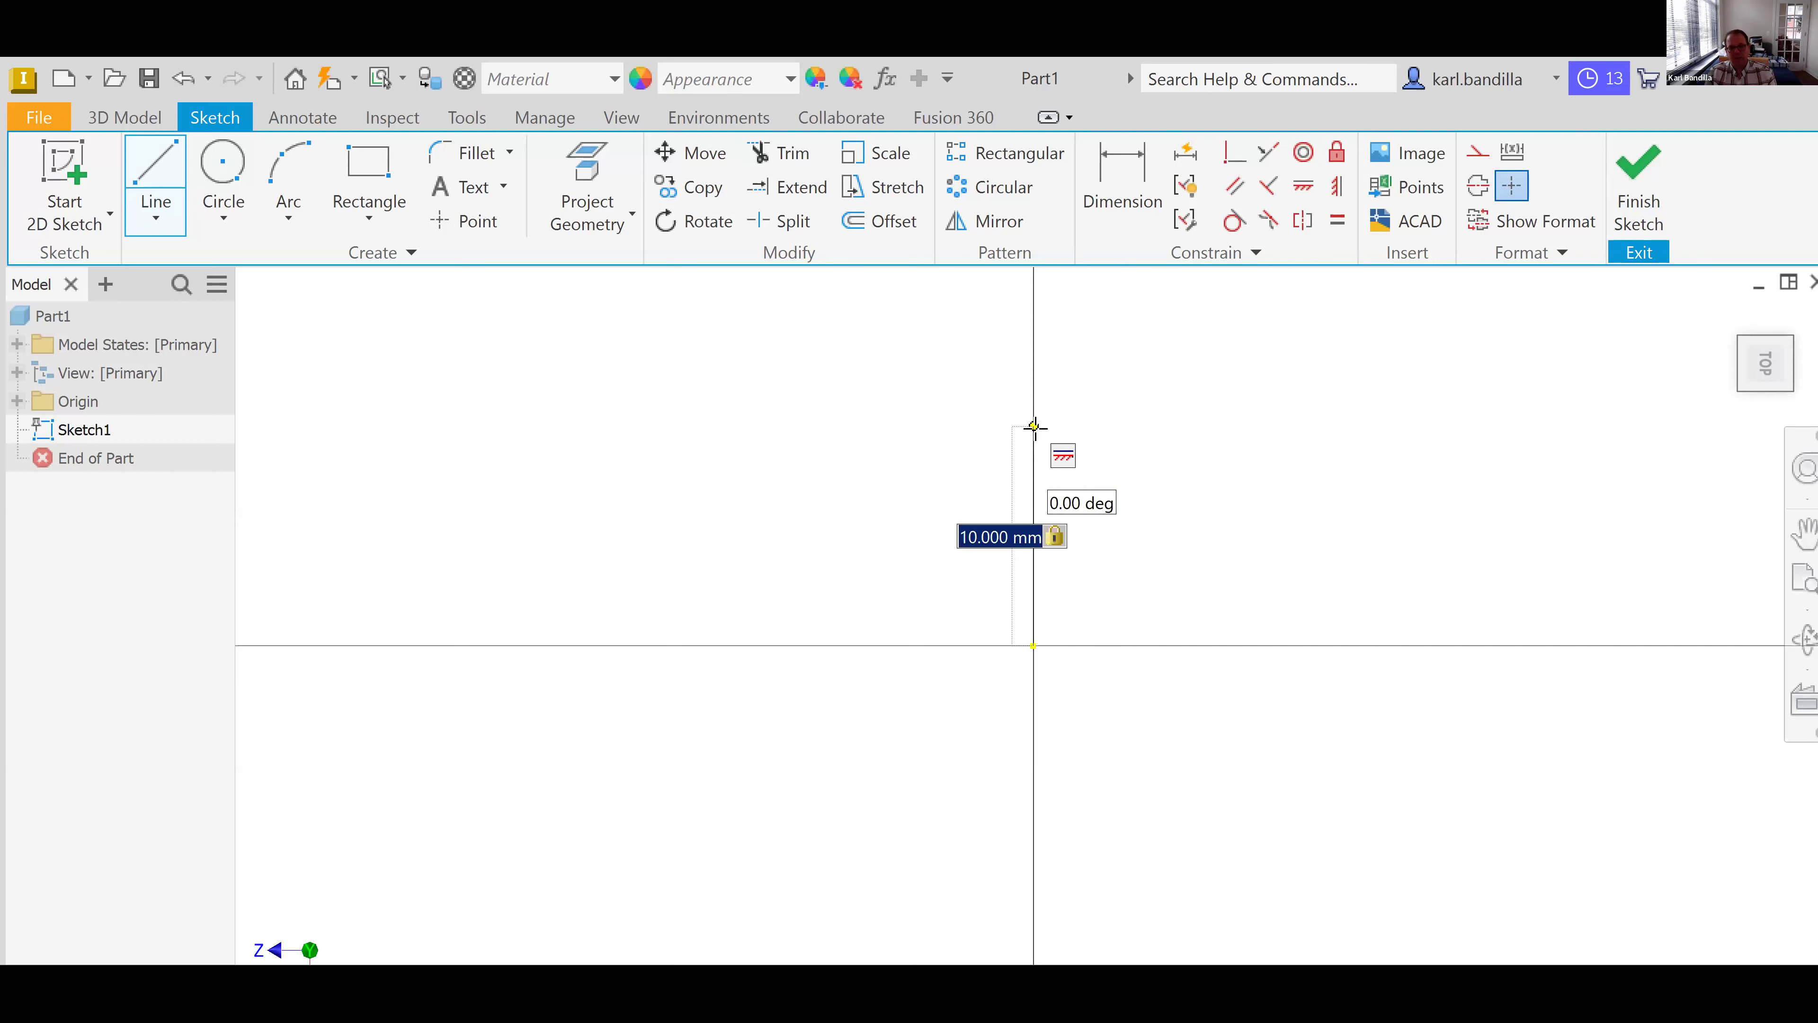
key(Tab)
key(Tab)
key(Tab)
key(Tab)
click(1035, 427)
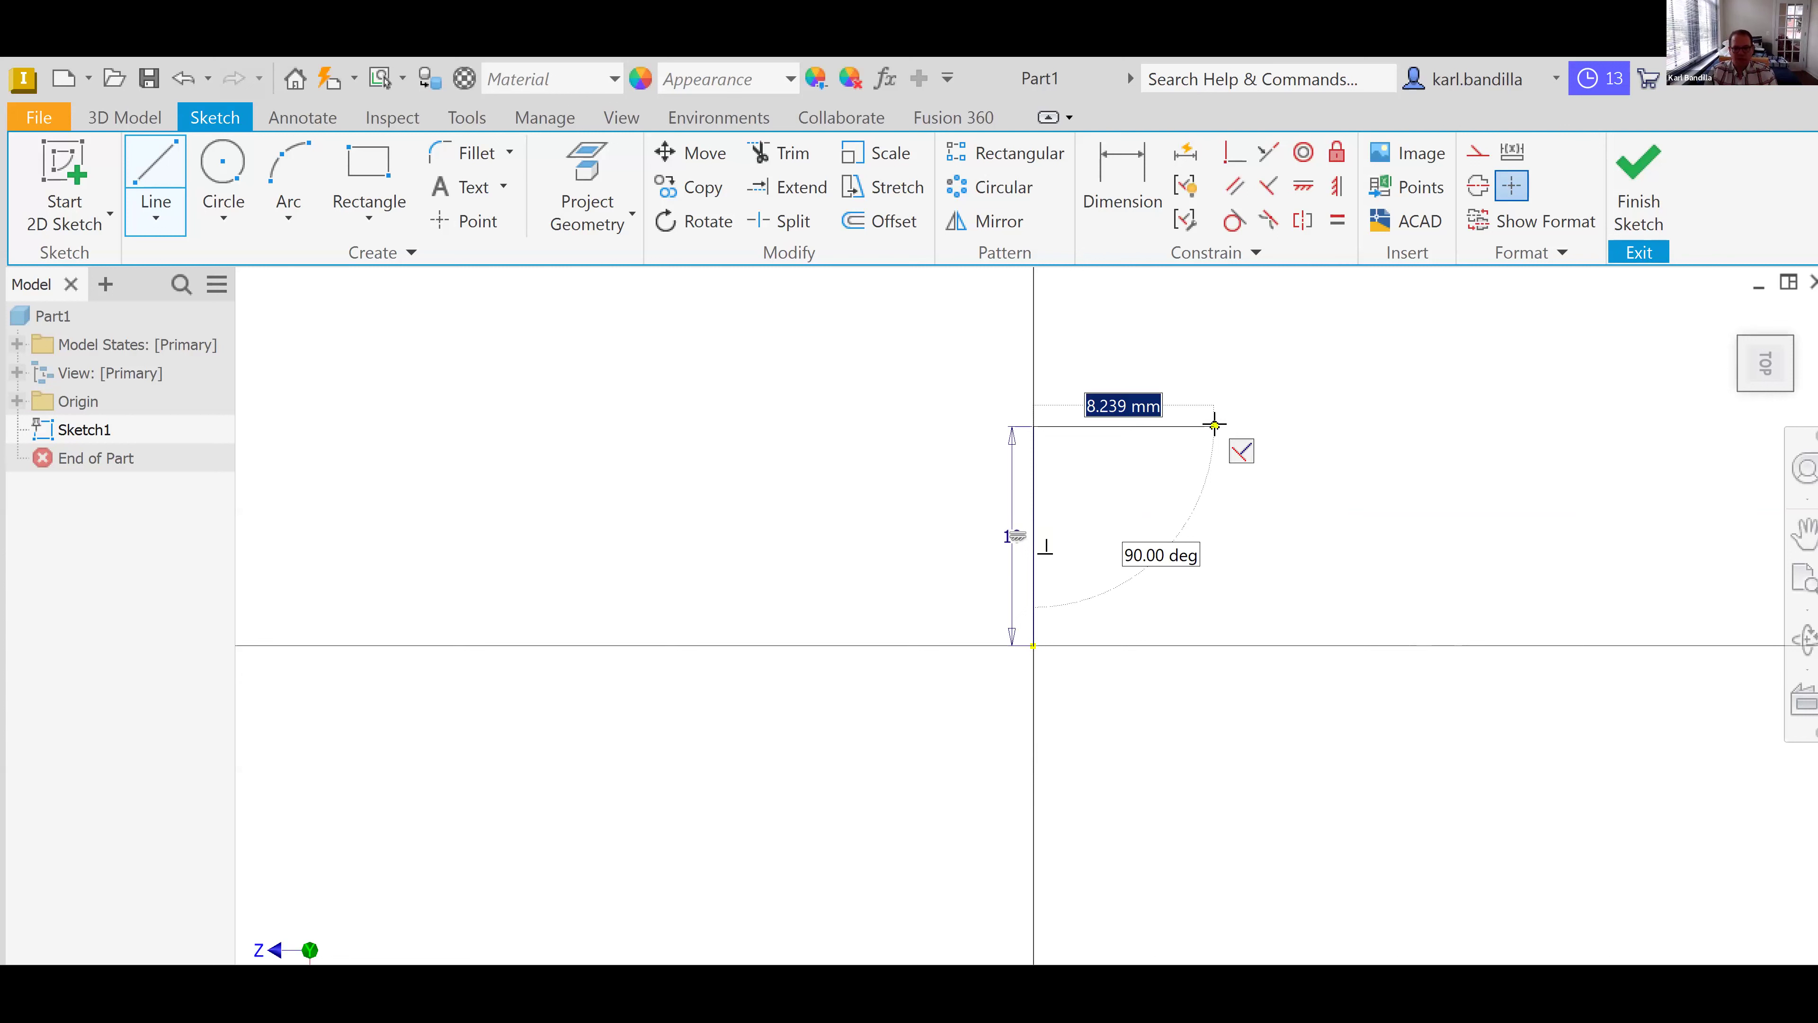
text(8)
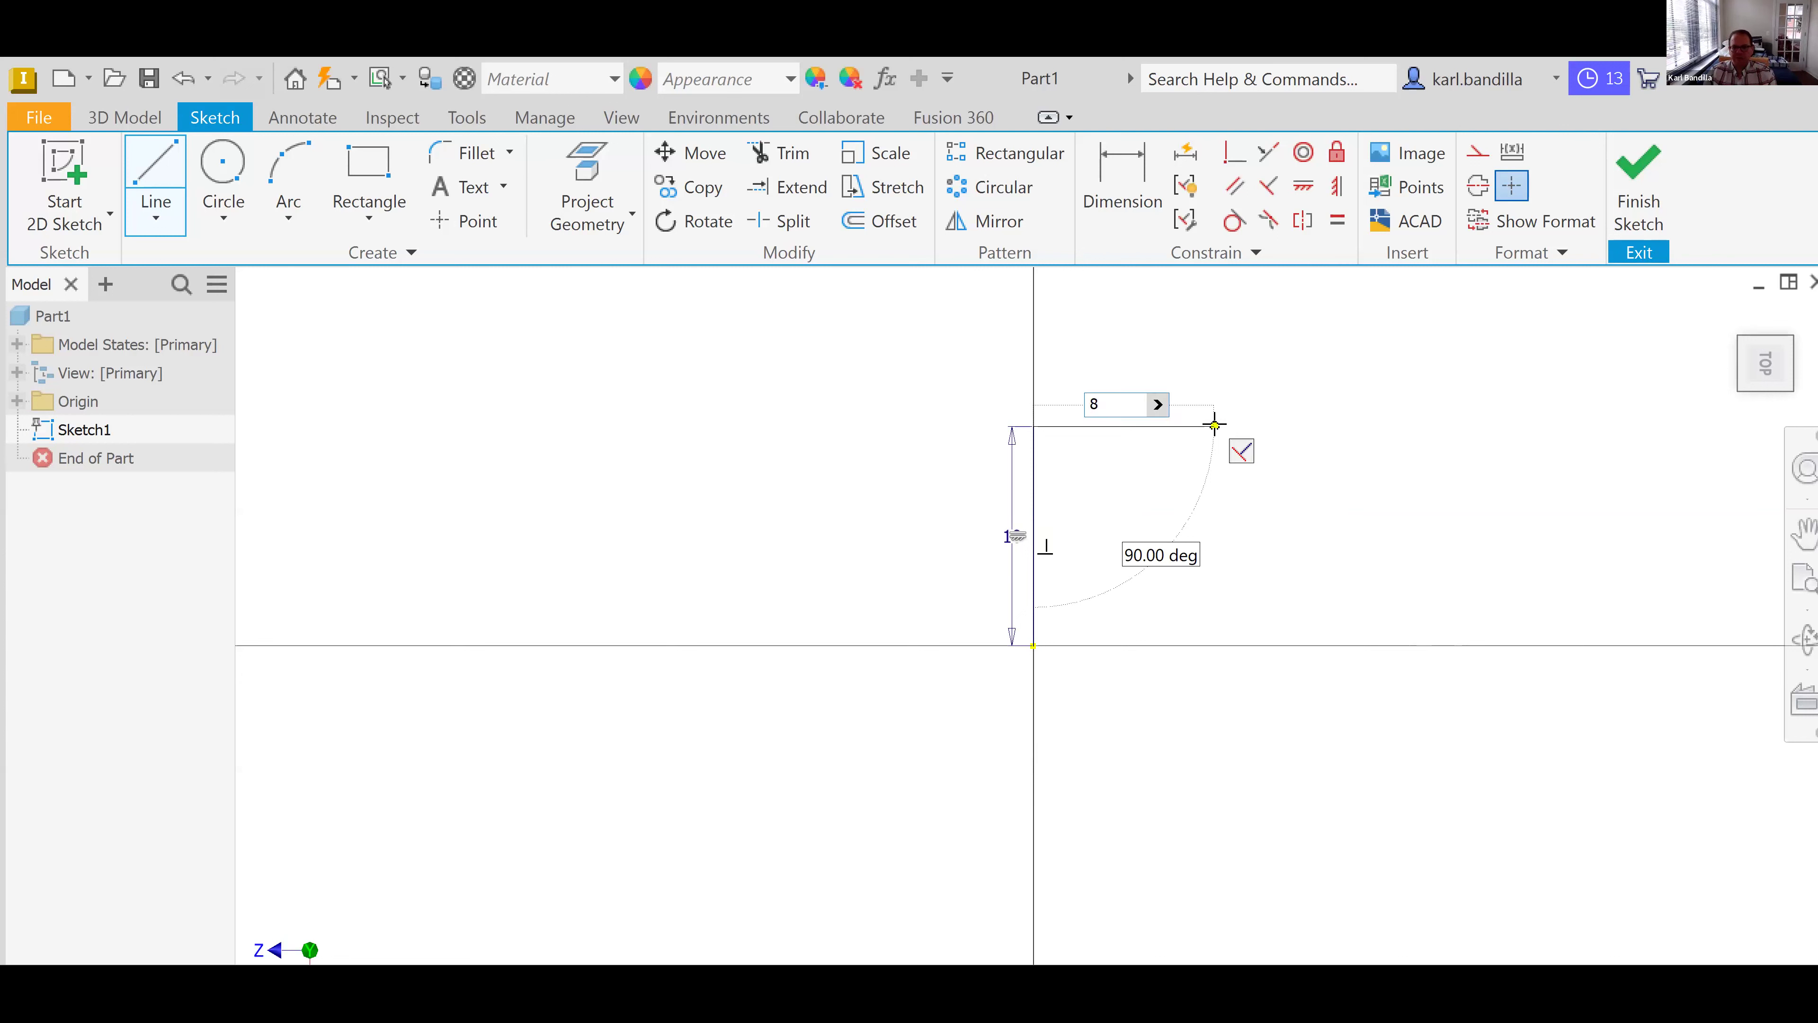
key(Return)
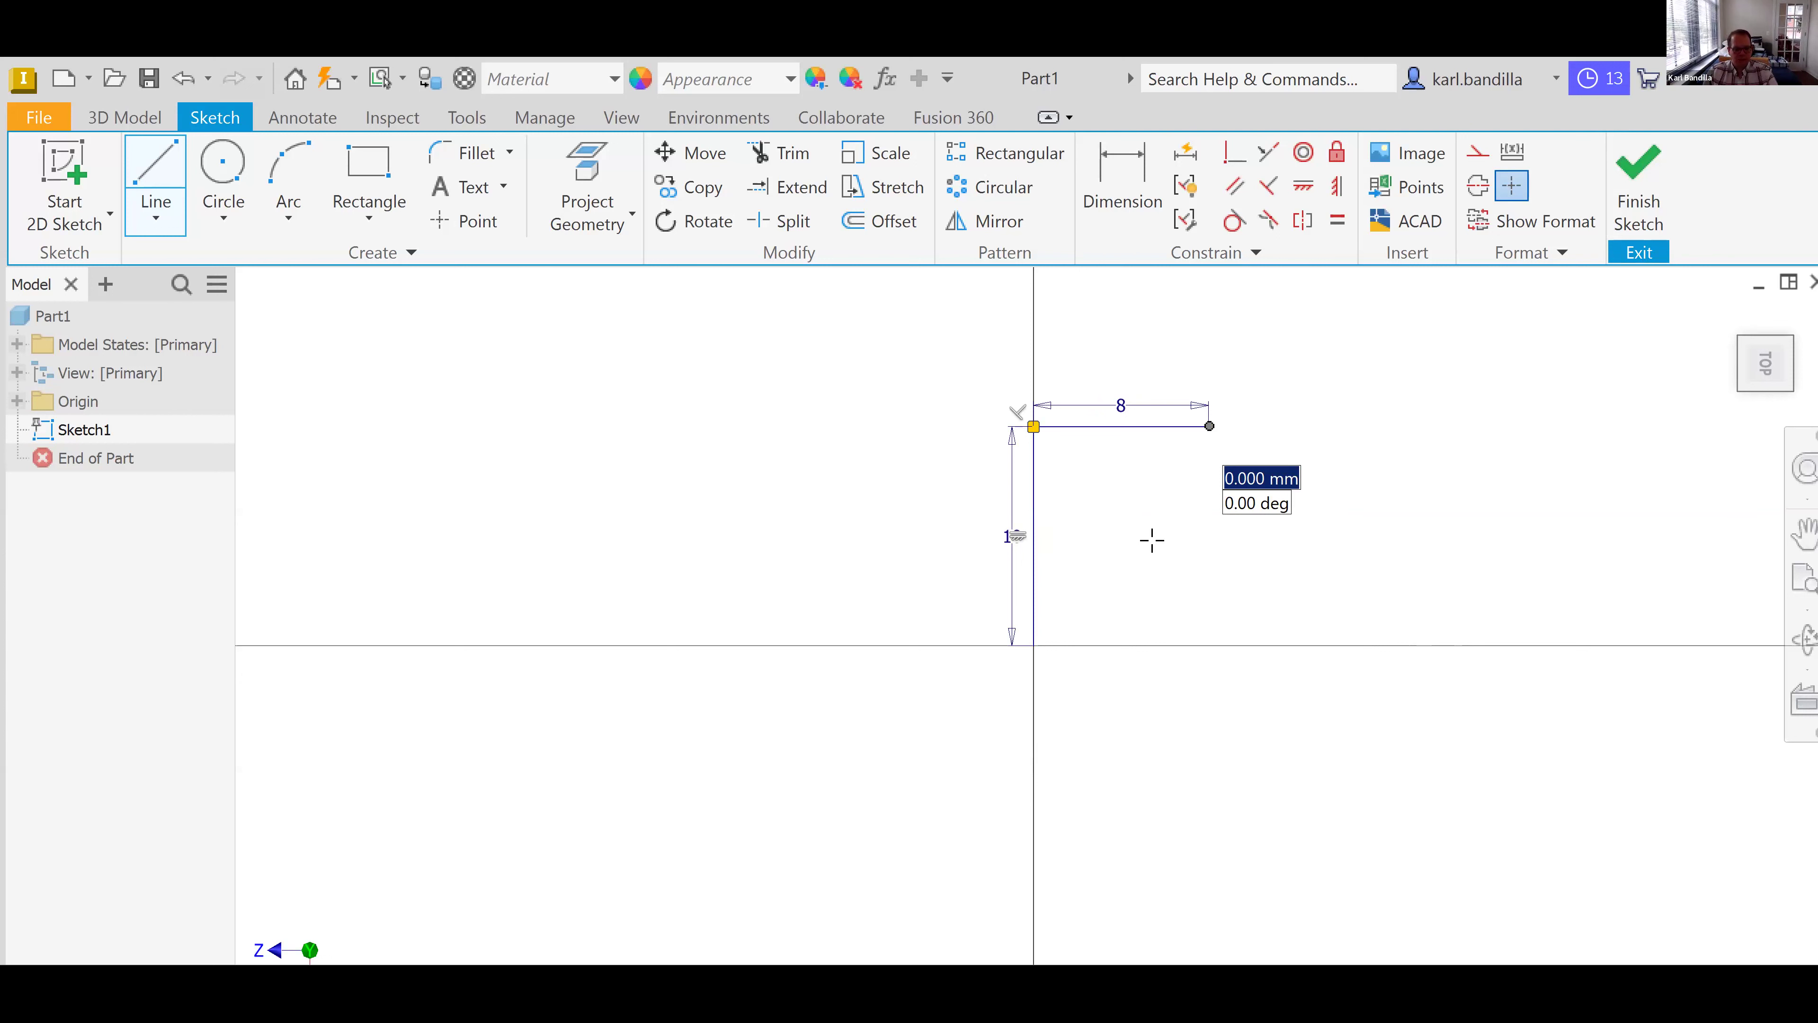
key(Escape)
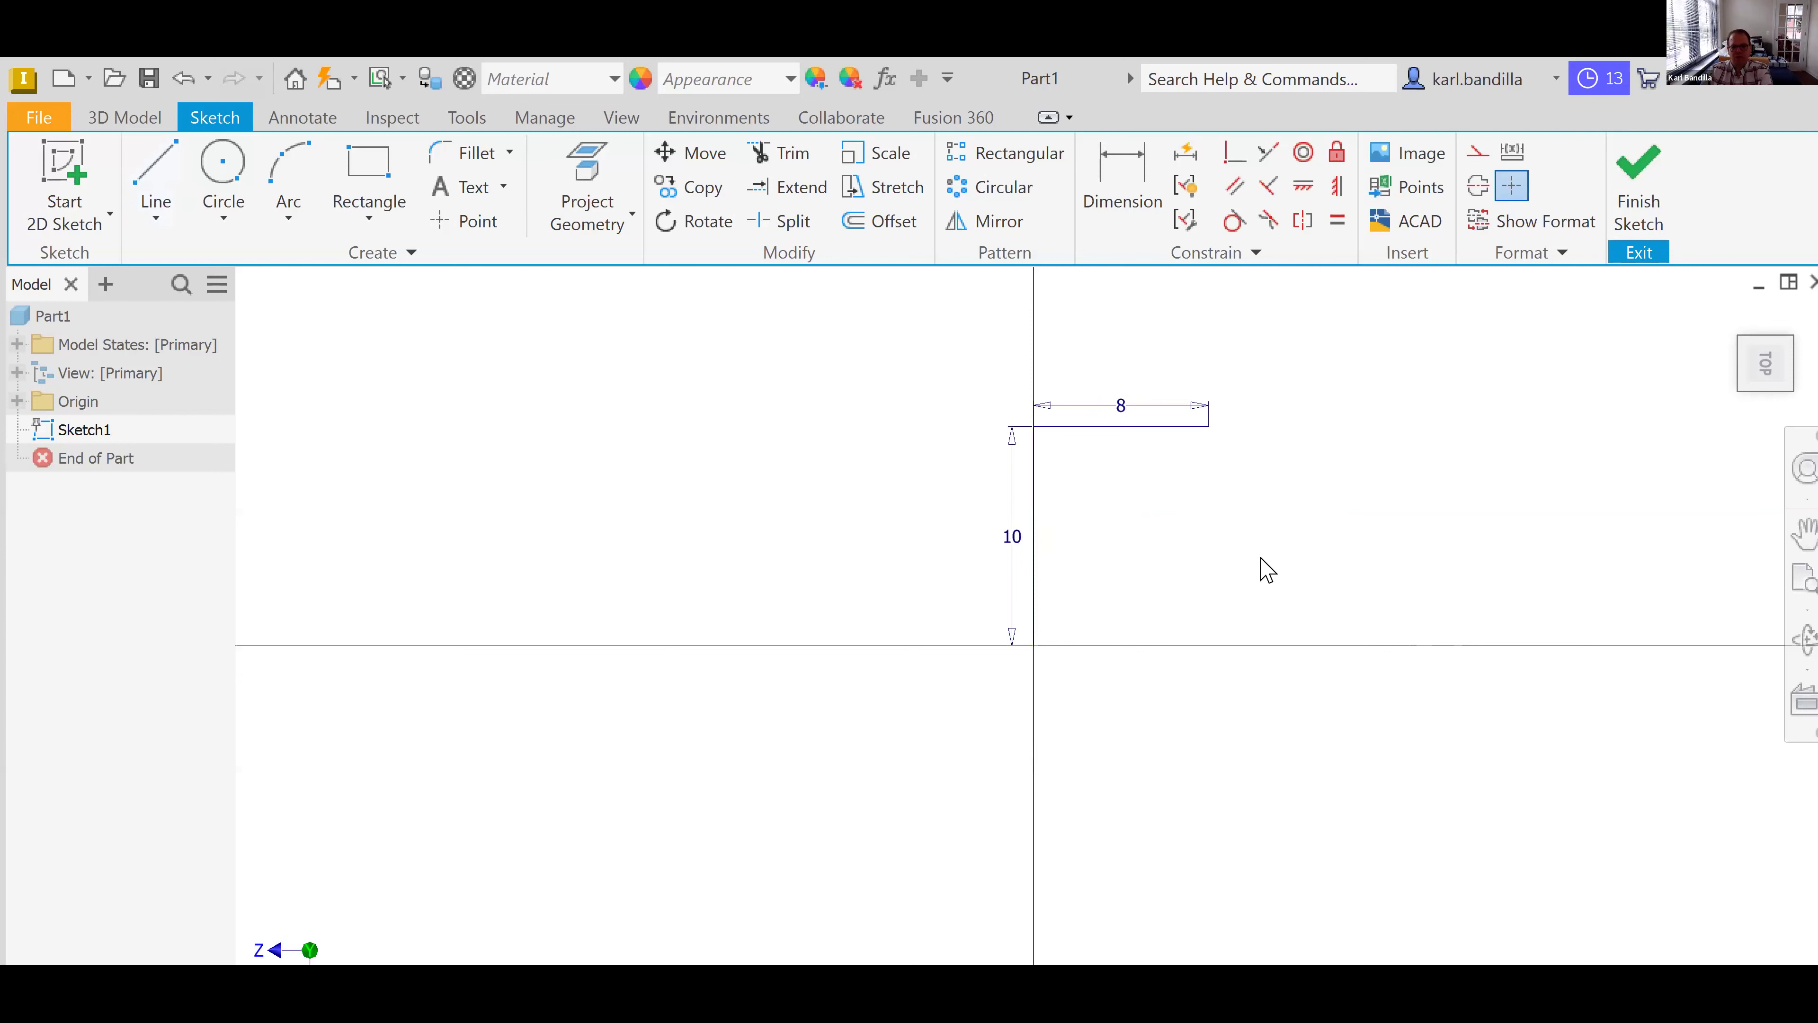
click(1145, 426)
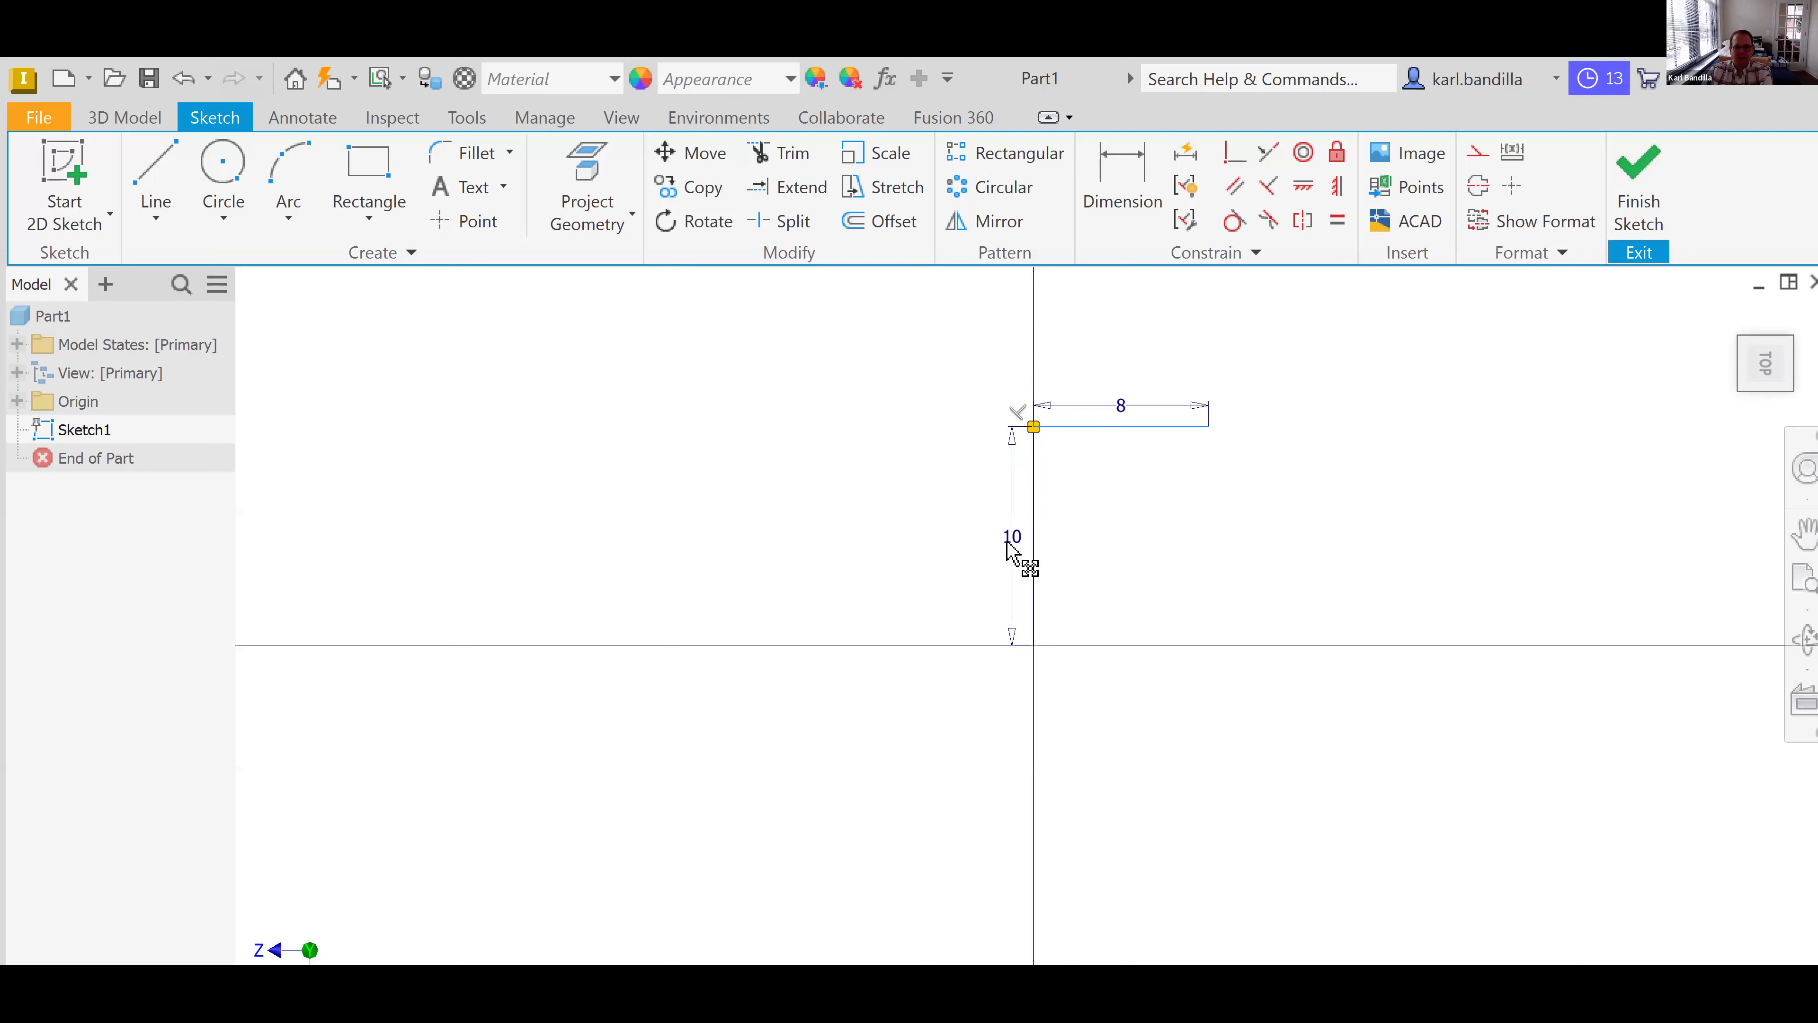
key(Escape)
click(1033, 531)
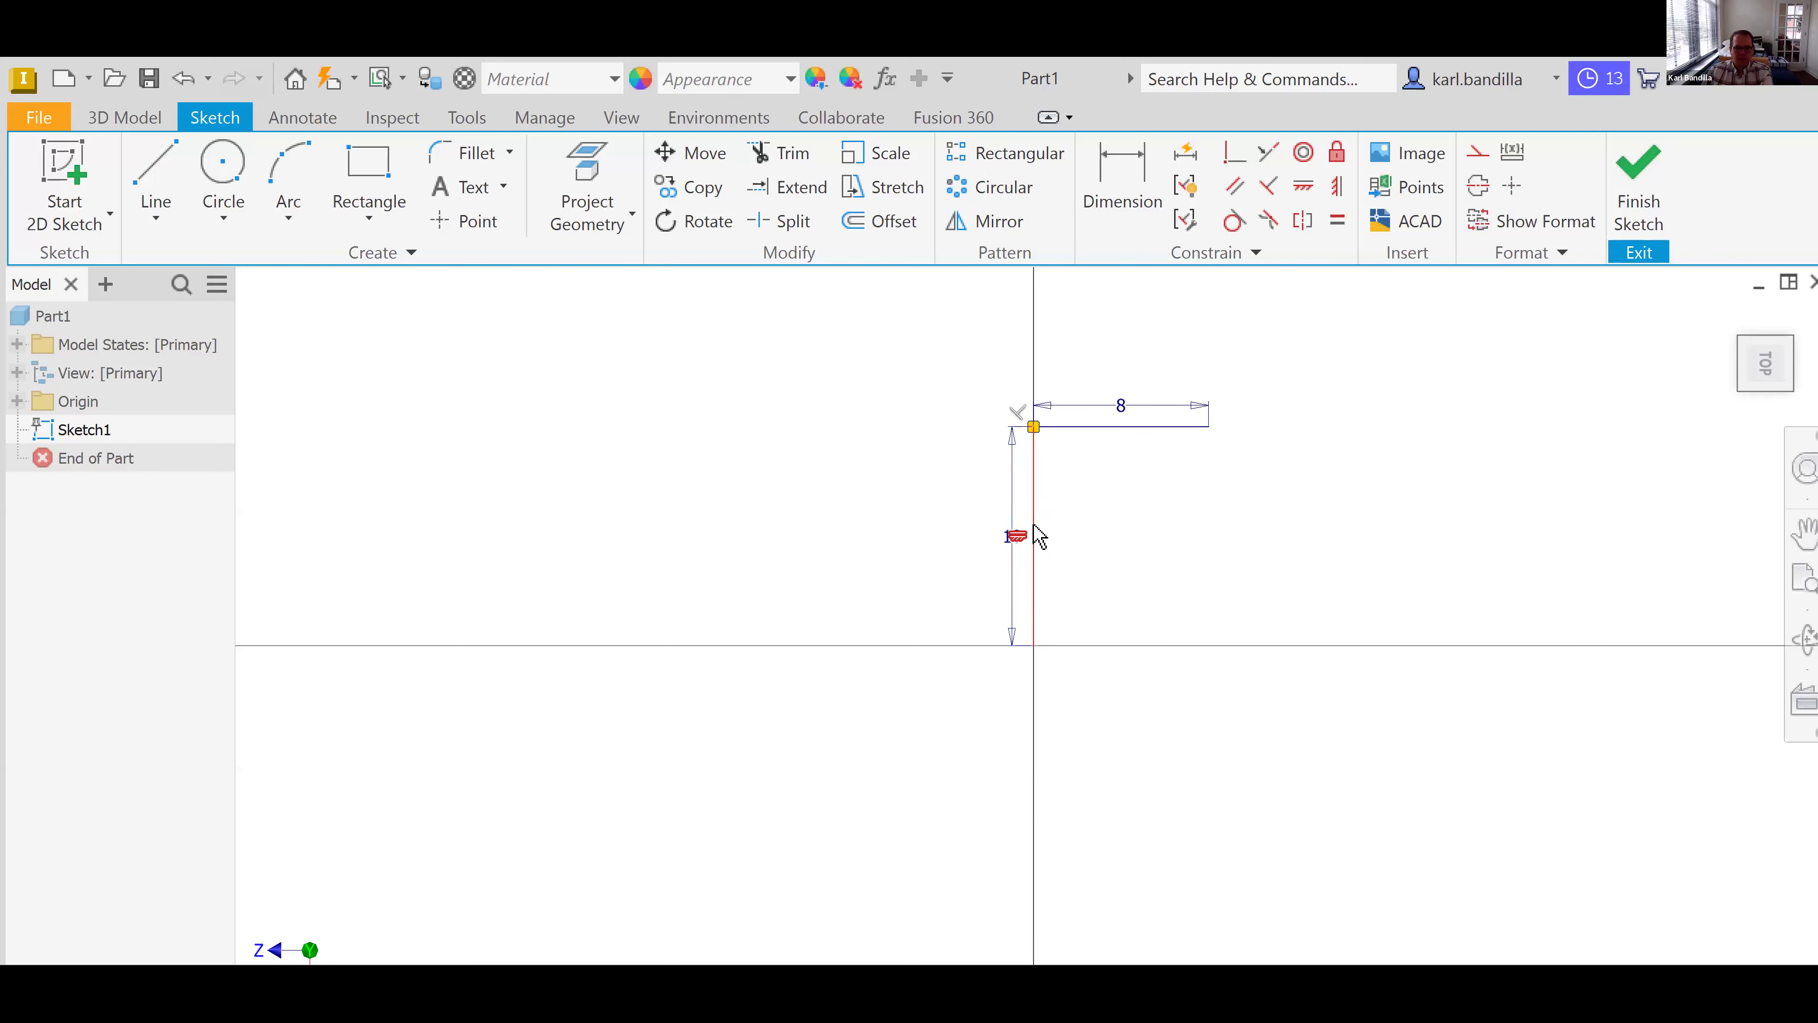
click(1016, 412)
mouse_move(1062, 594)
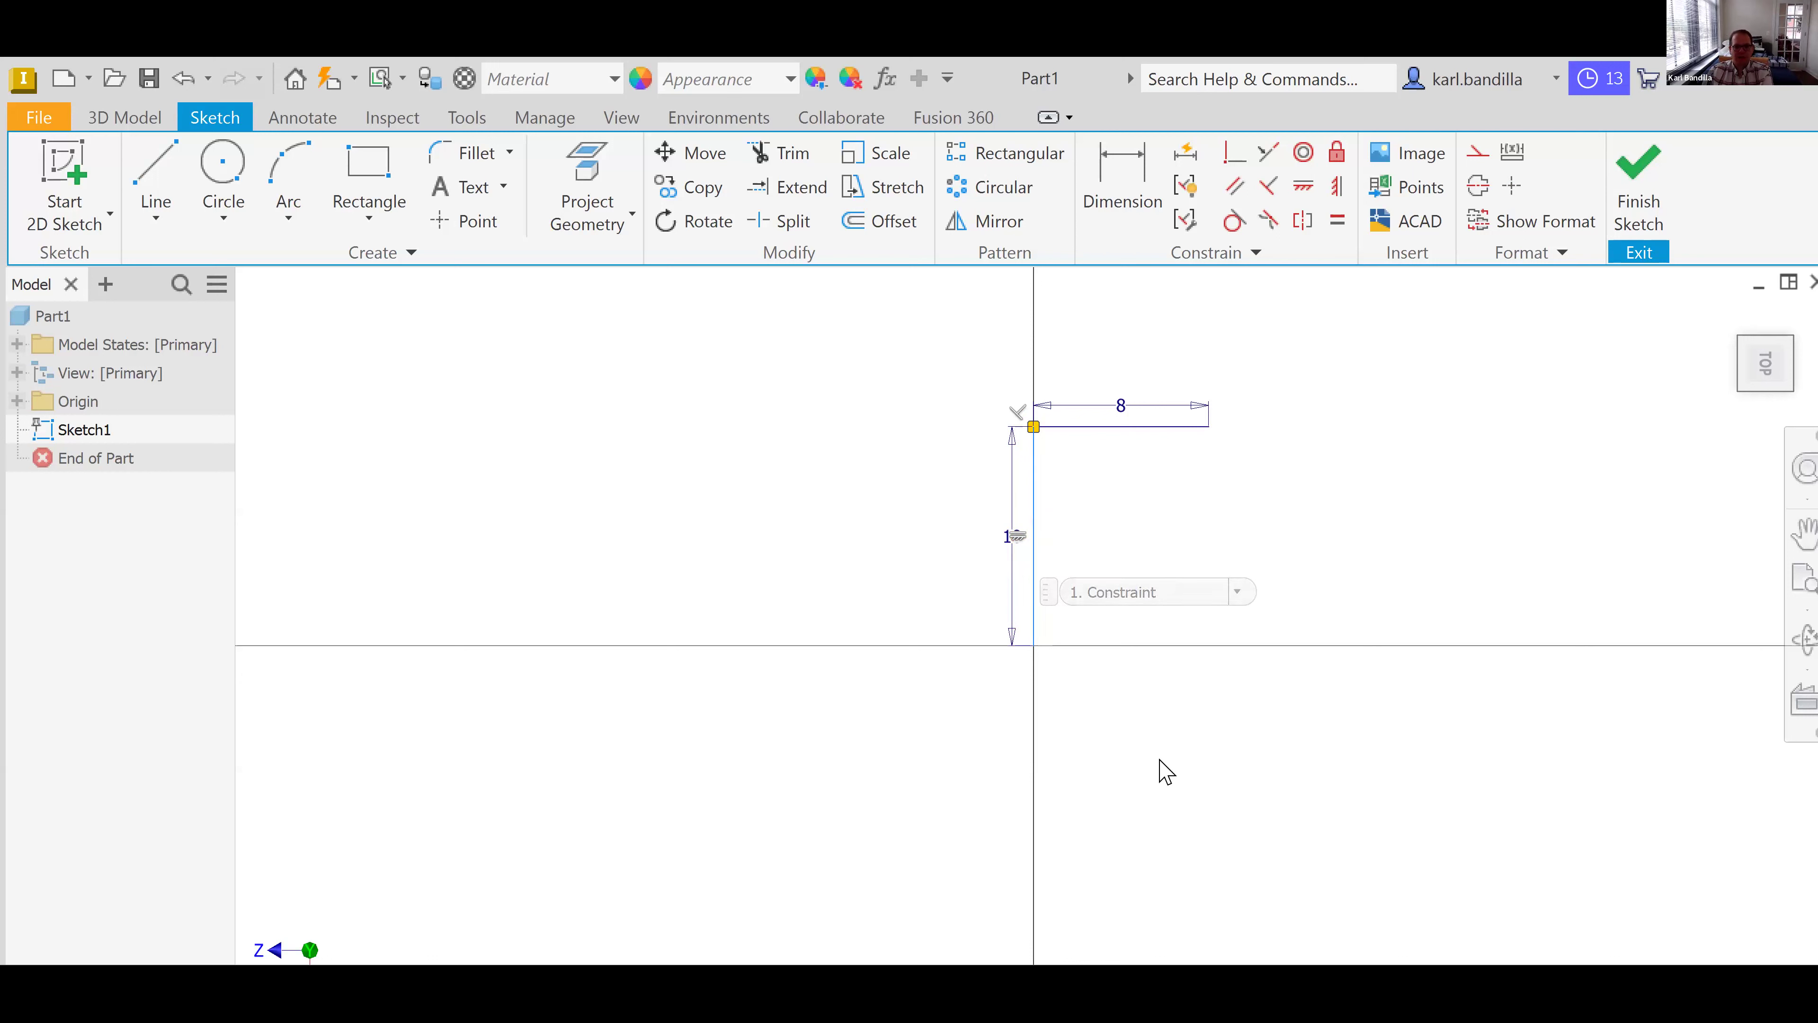
right_click(1016, 545)
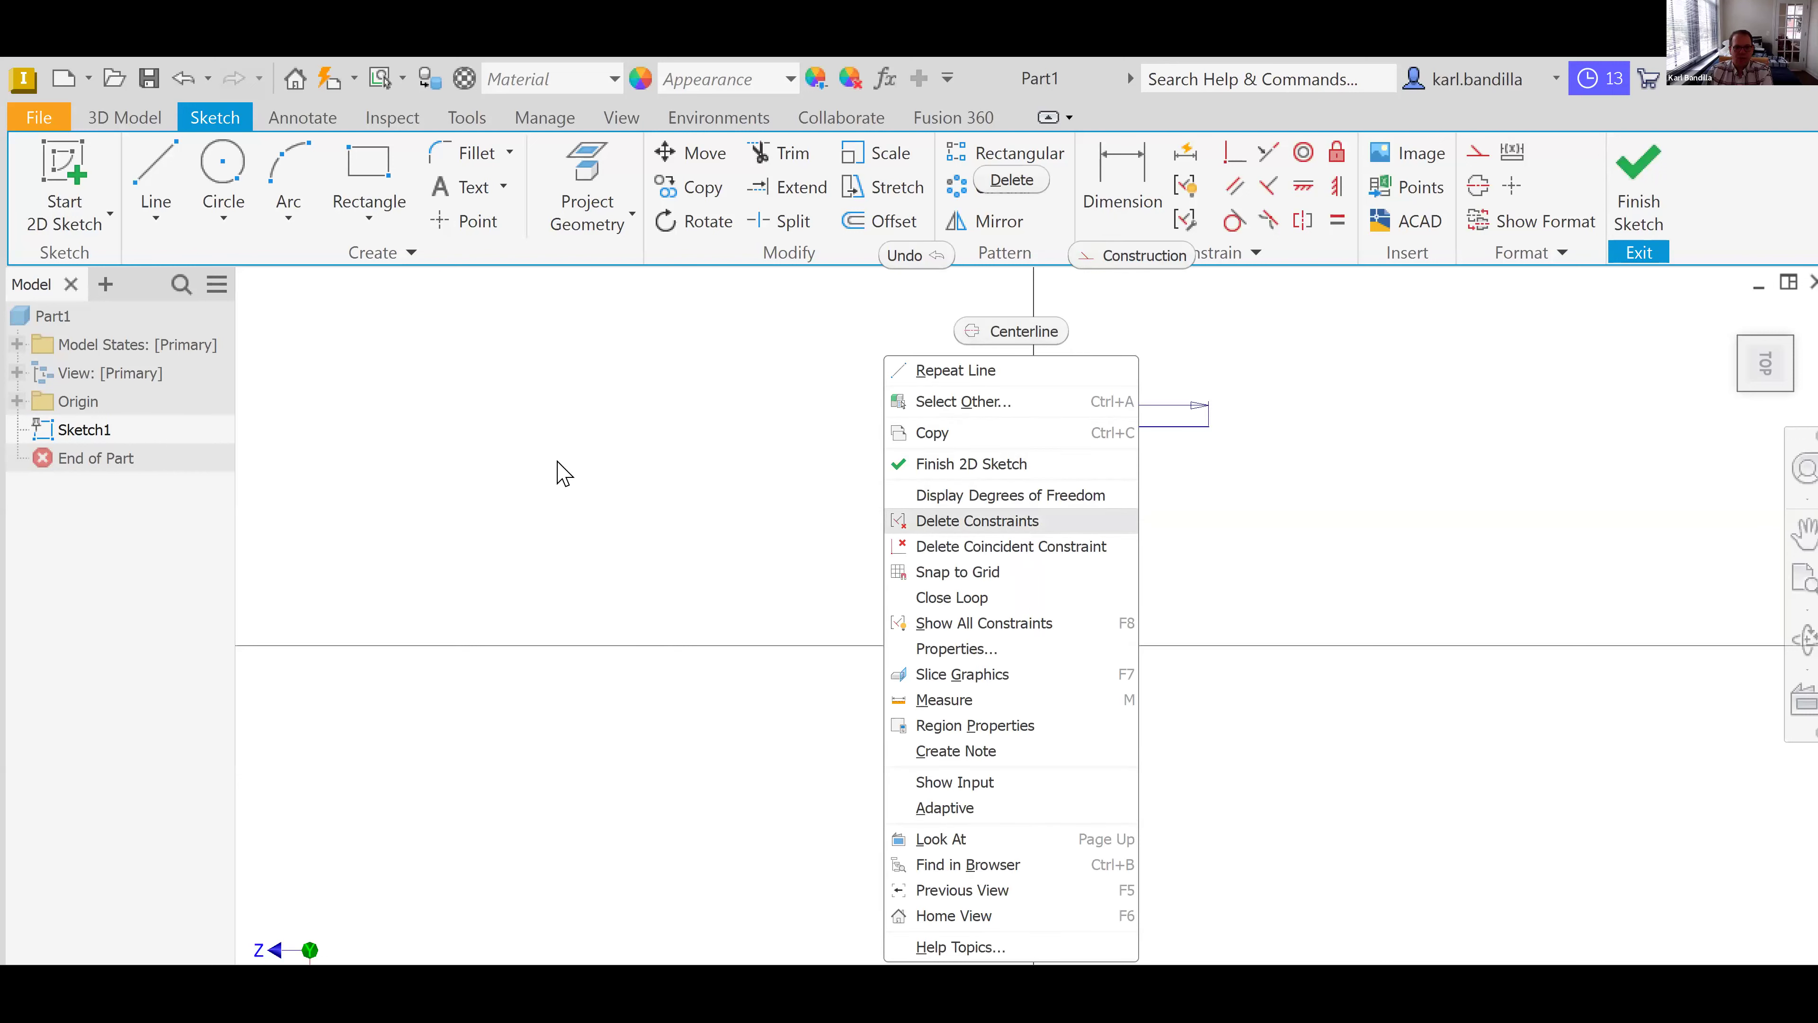
click(501, 475)
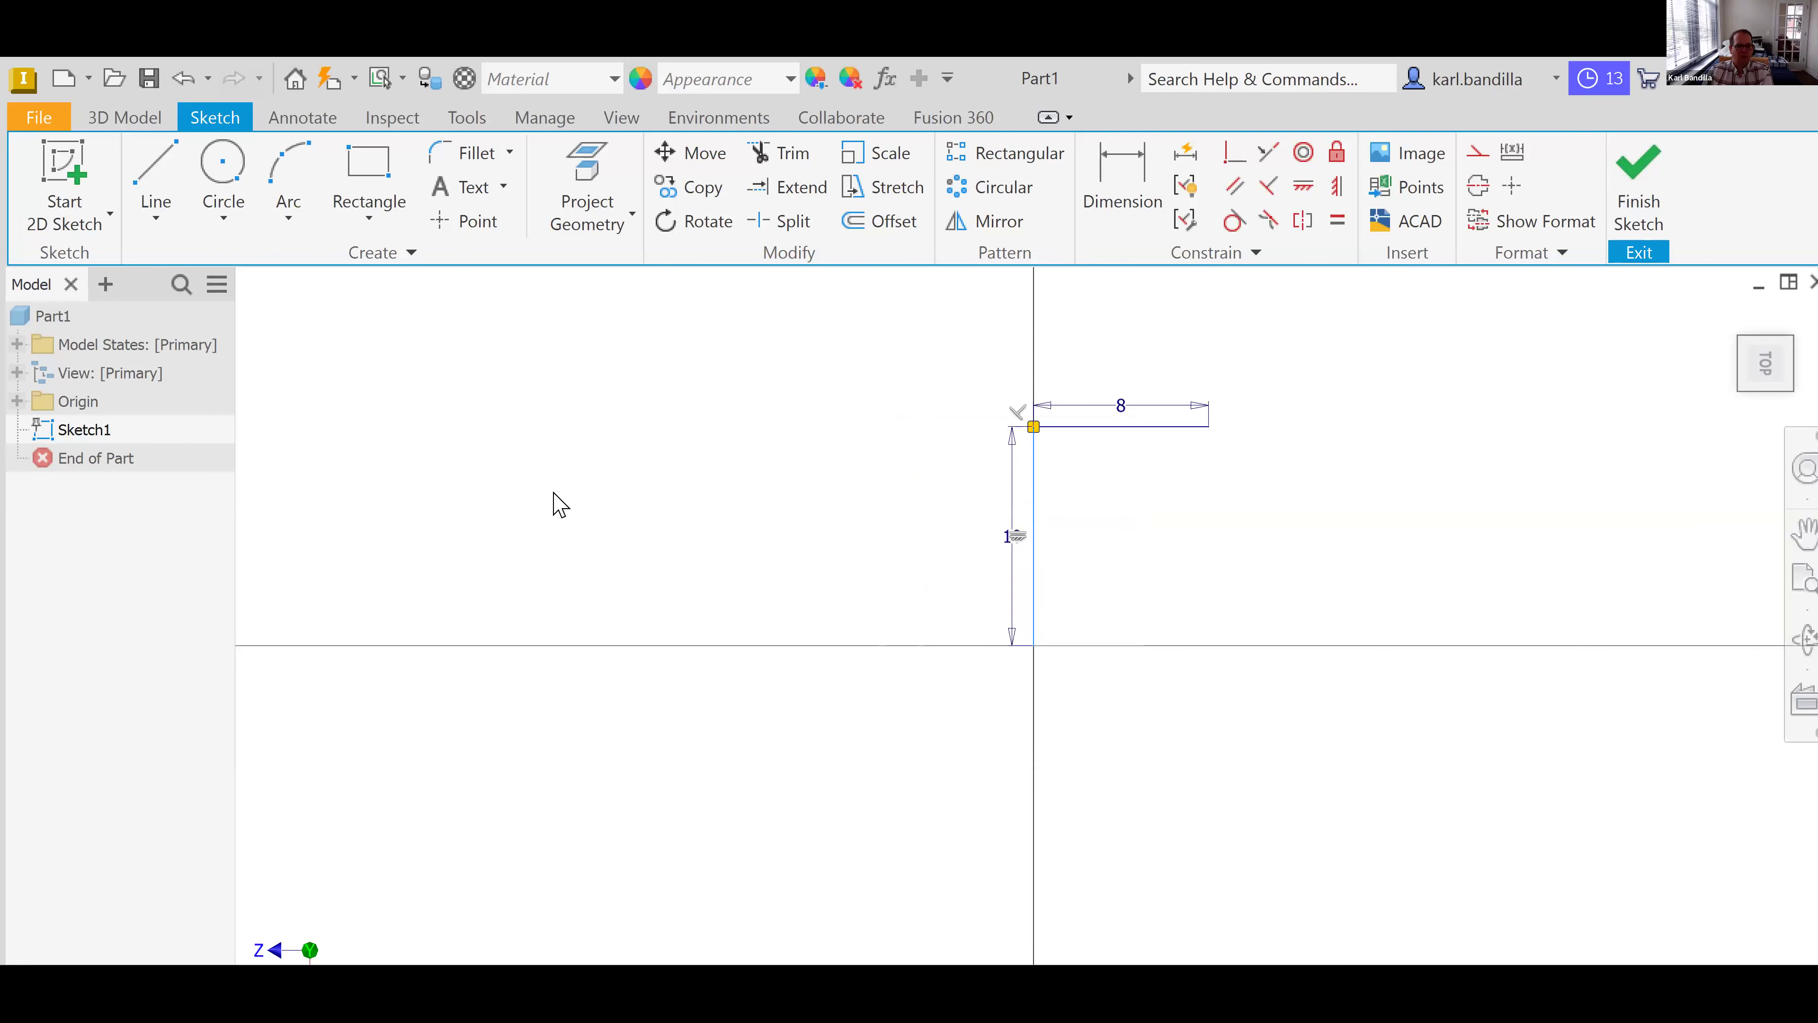
- Draw a line from (-3, 0) at a 125° angle down to the right, cancelling the follow-on segment
click(159, 174)
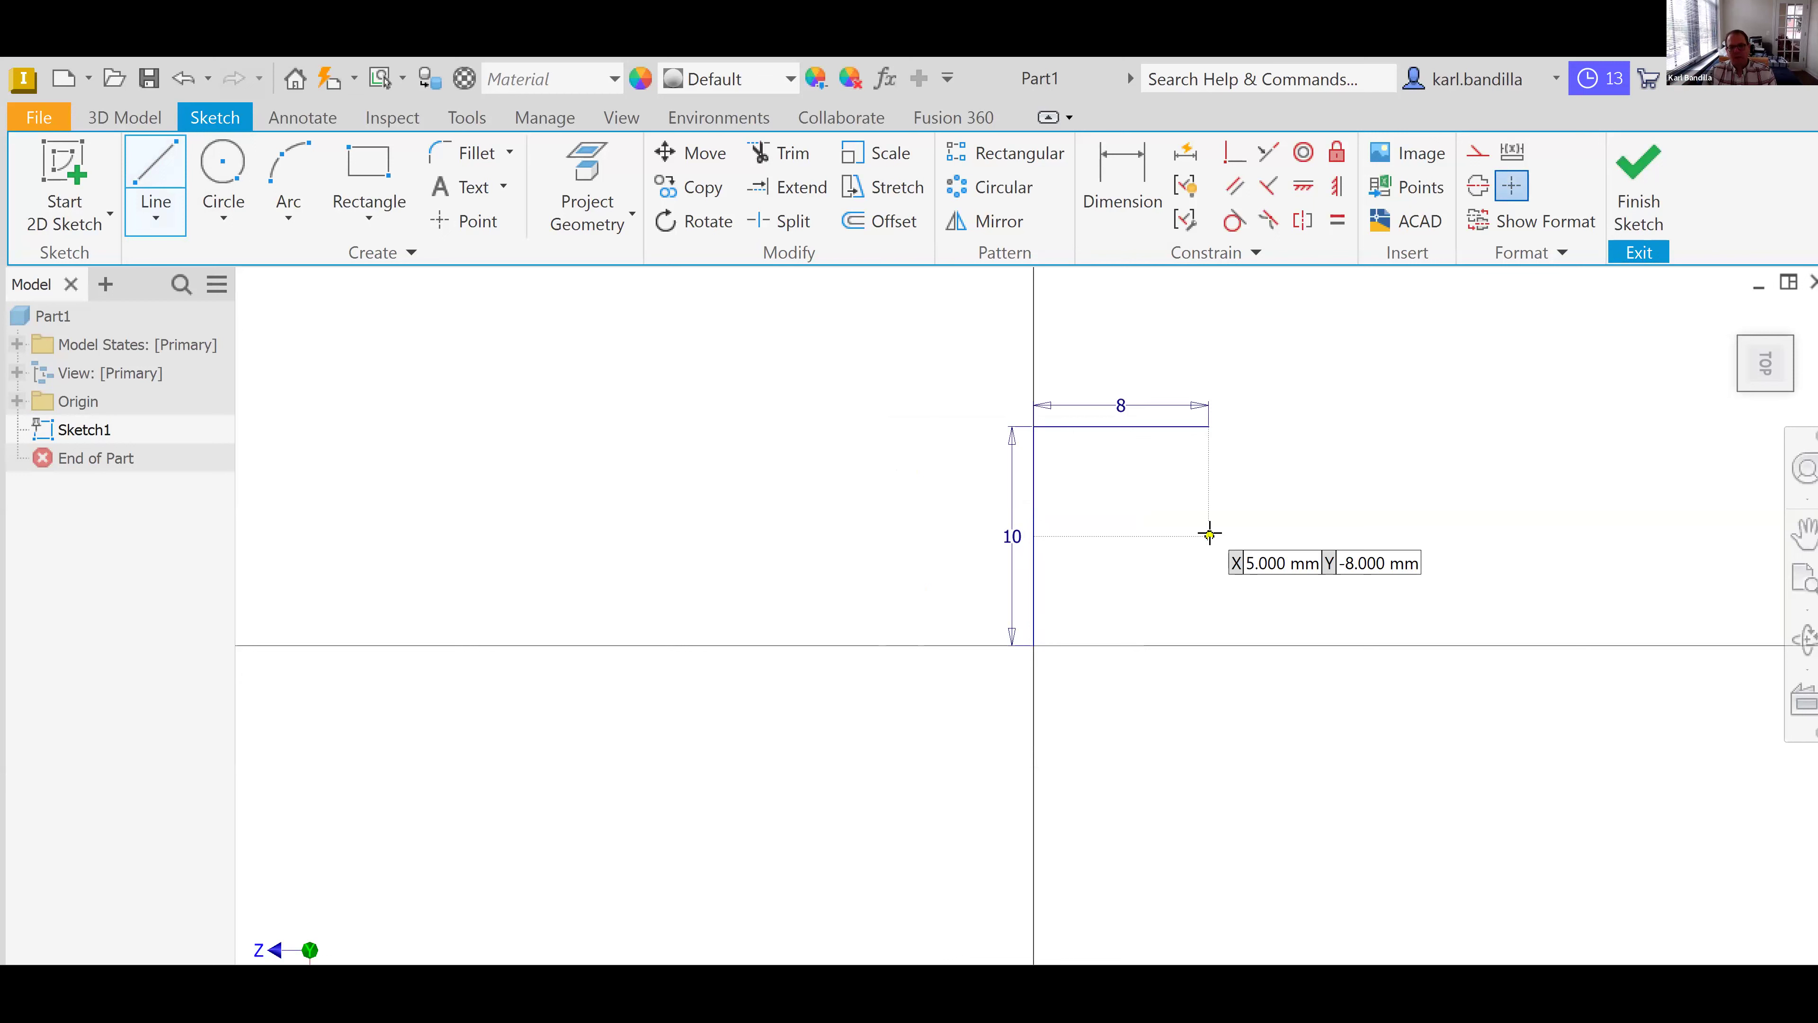
key(Tab)
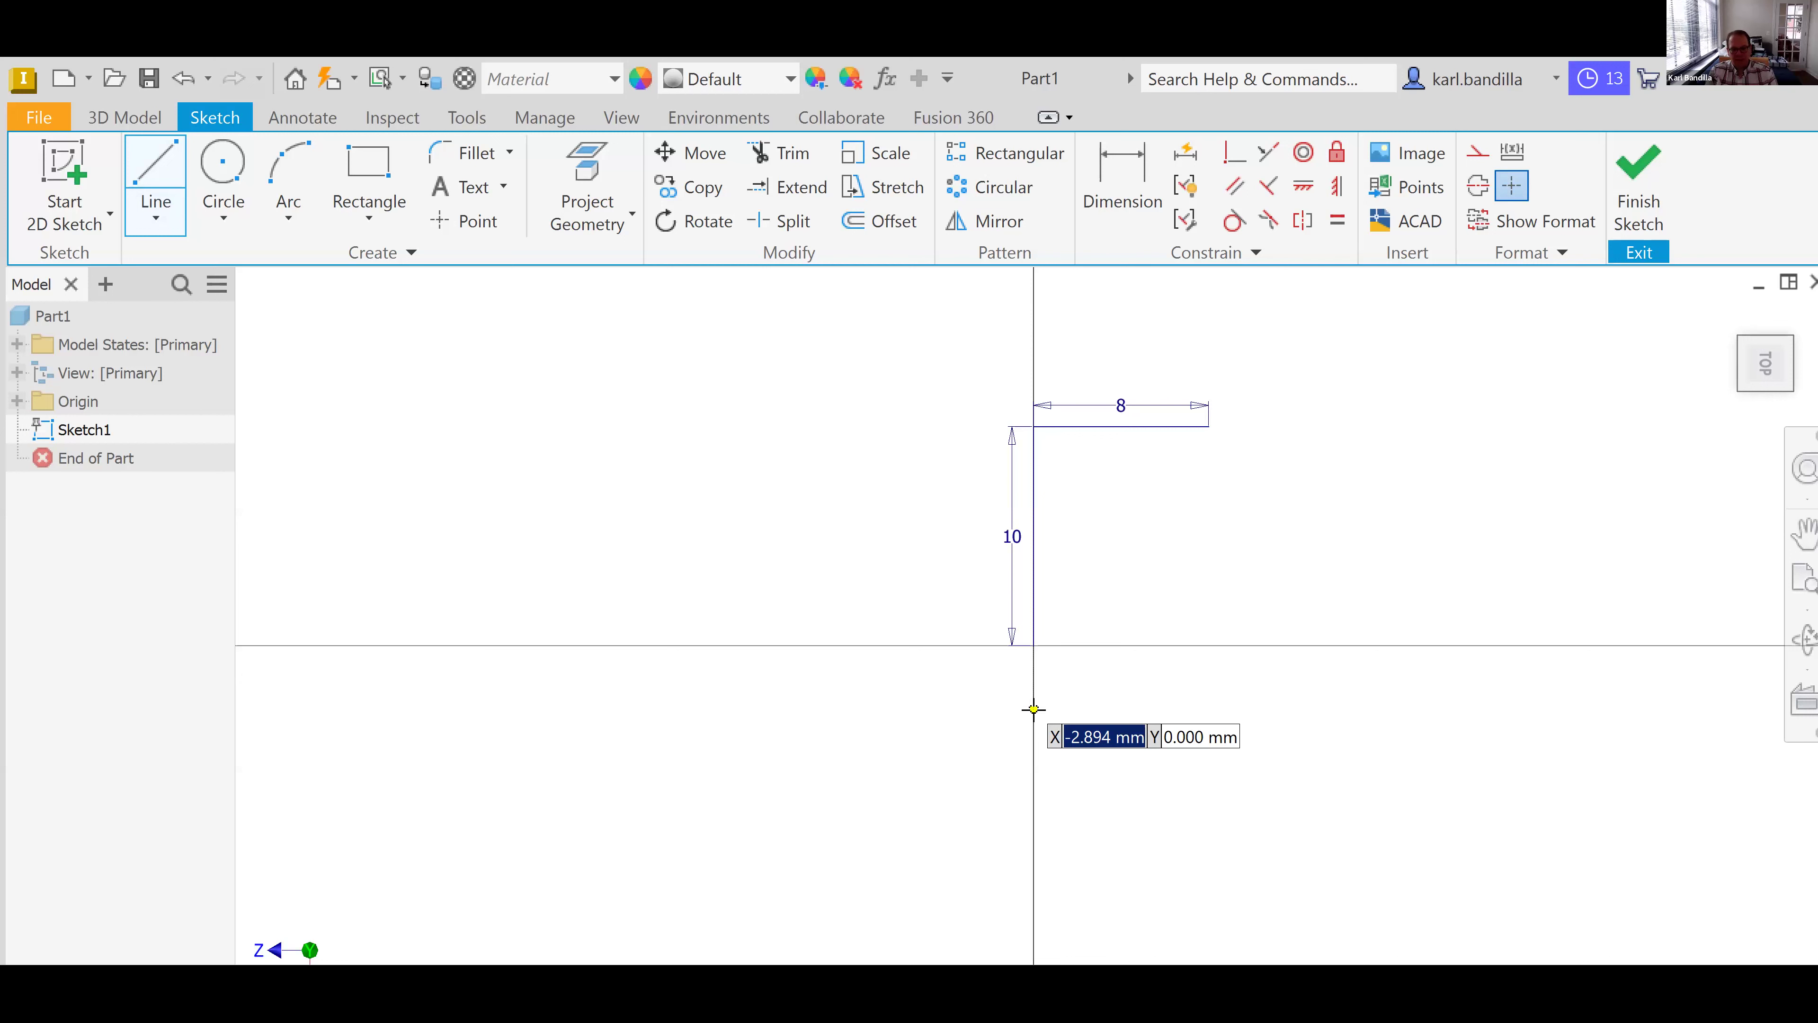
text(-3)
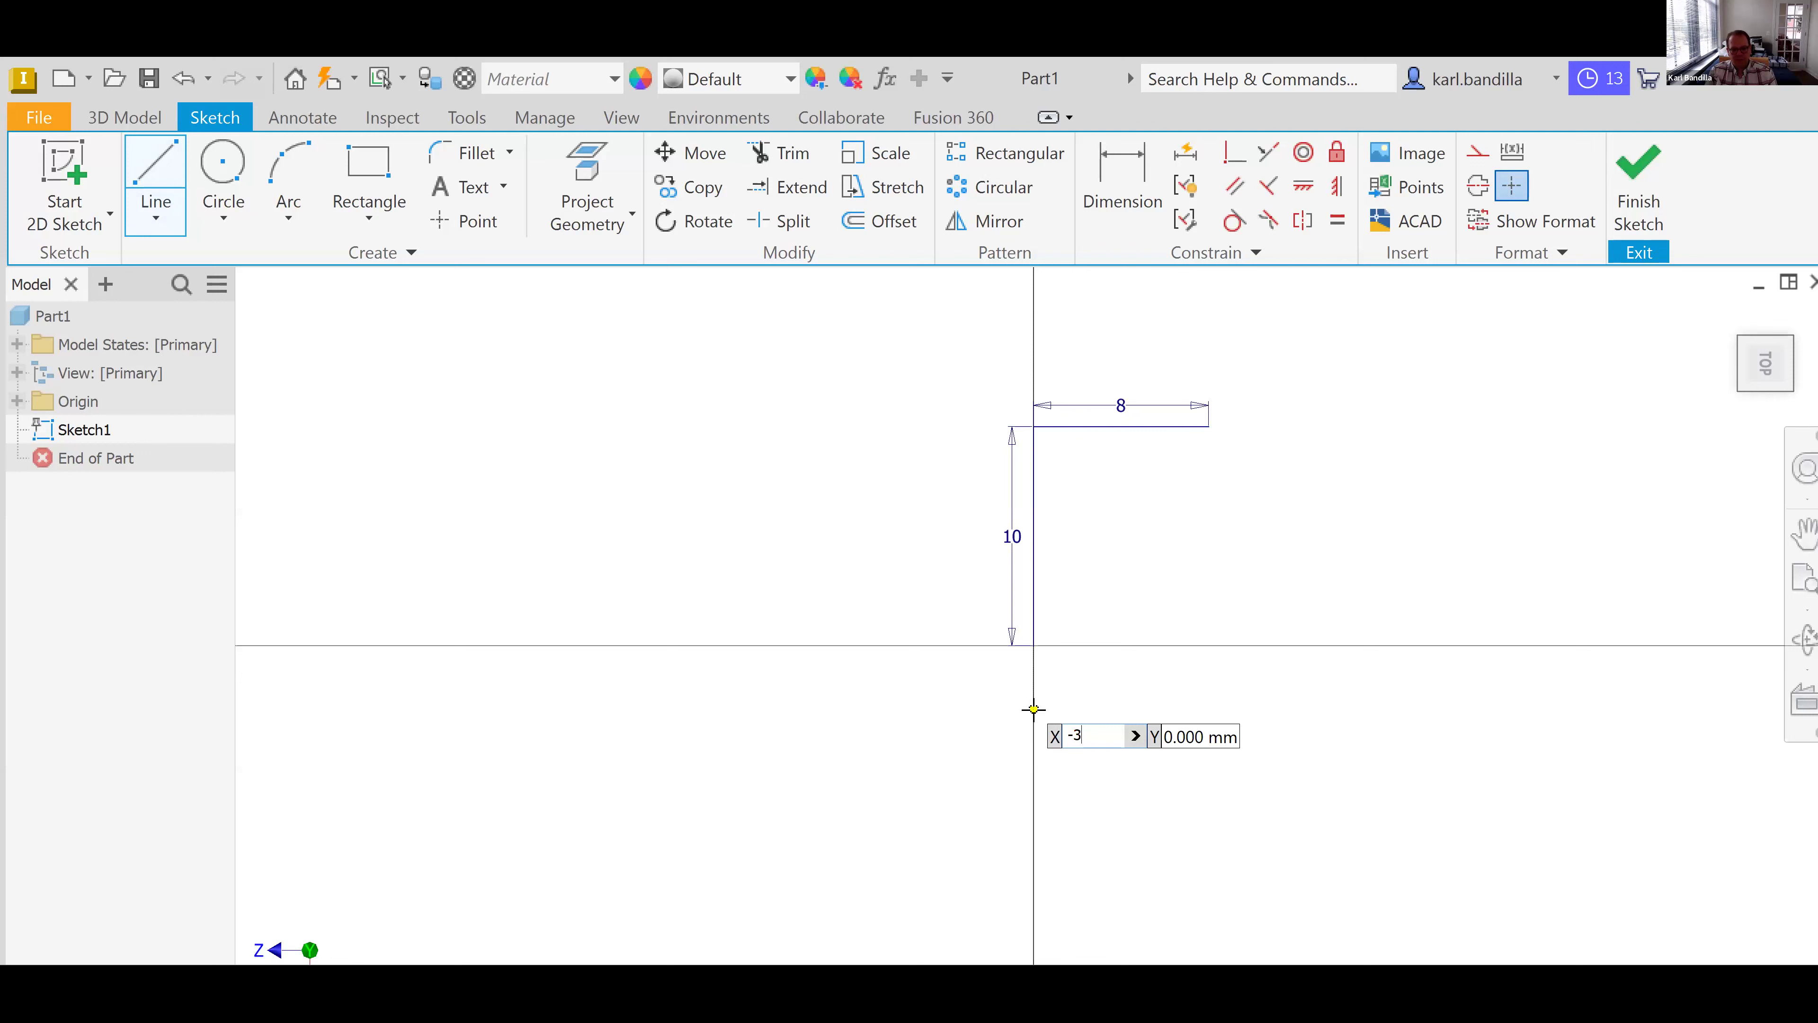
key(Tab)
text(0)
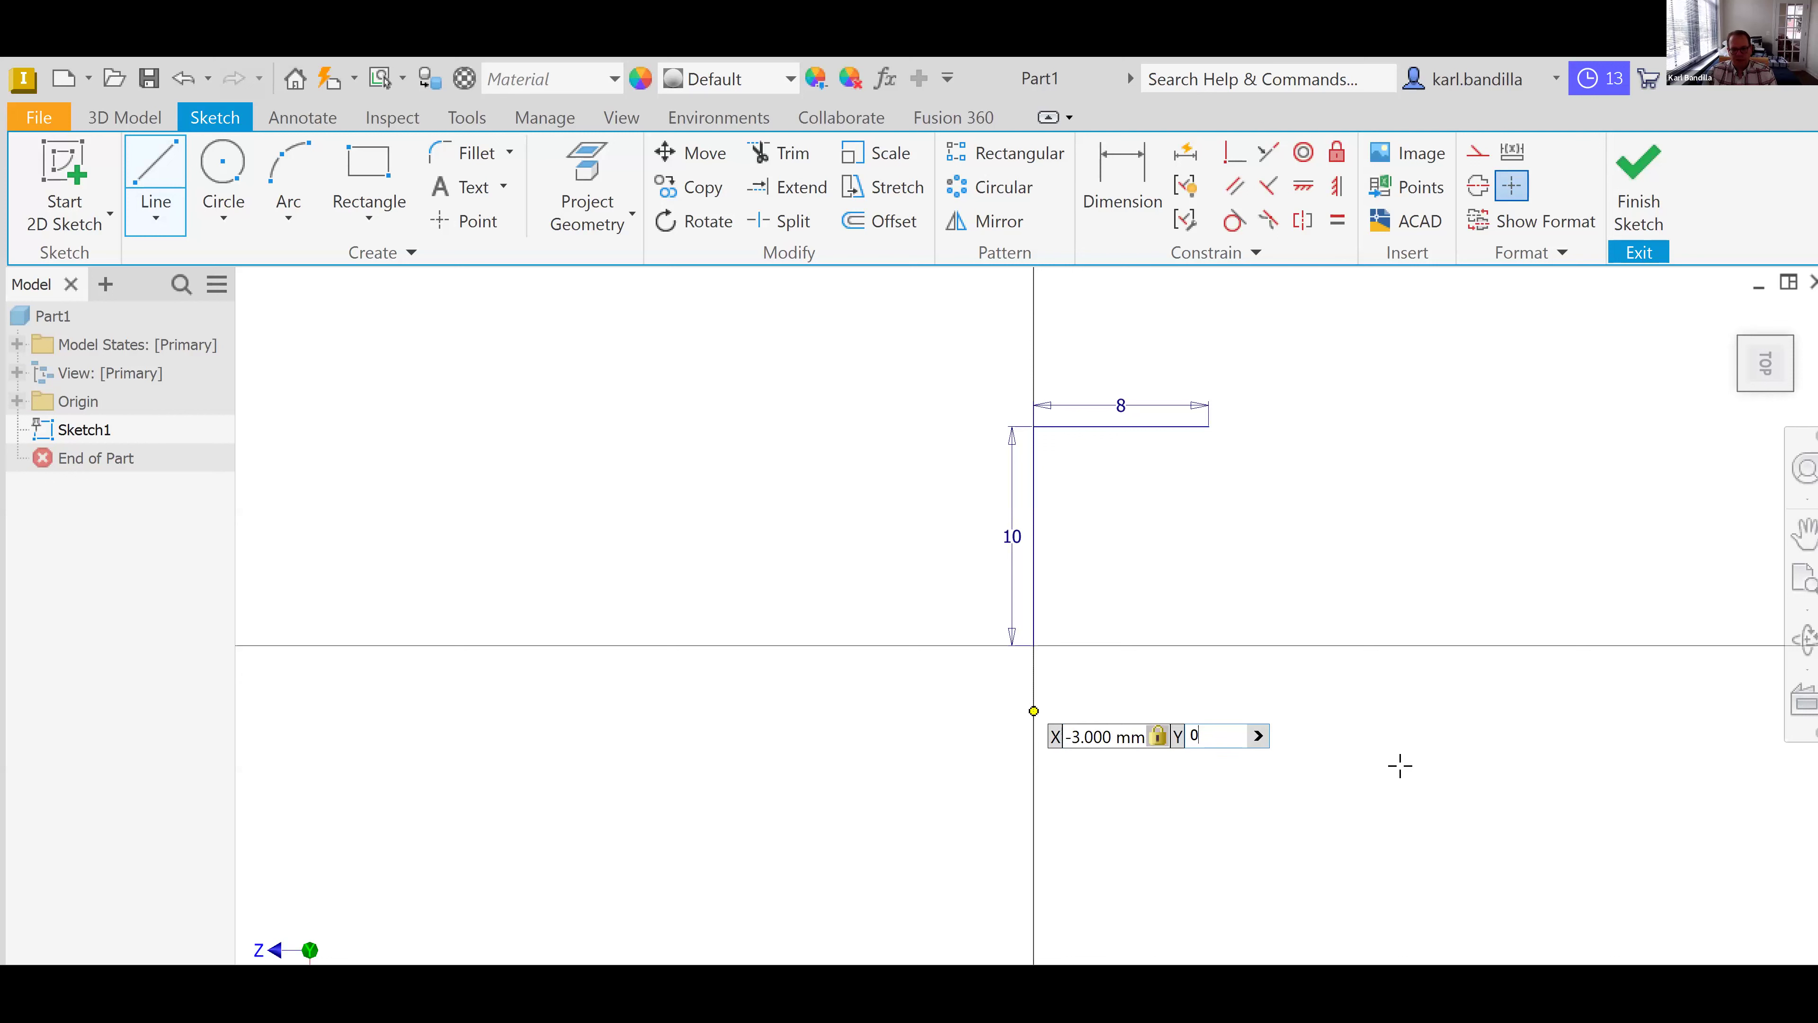
key(Return)
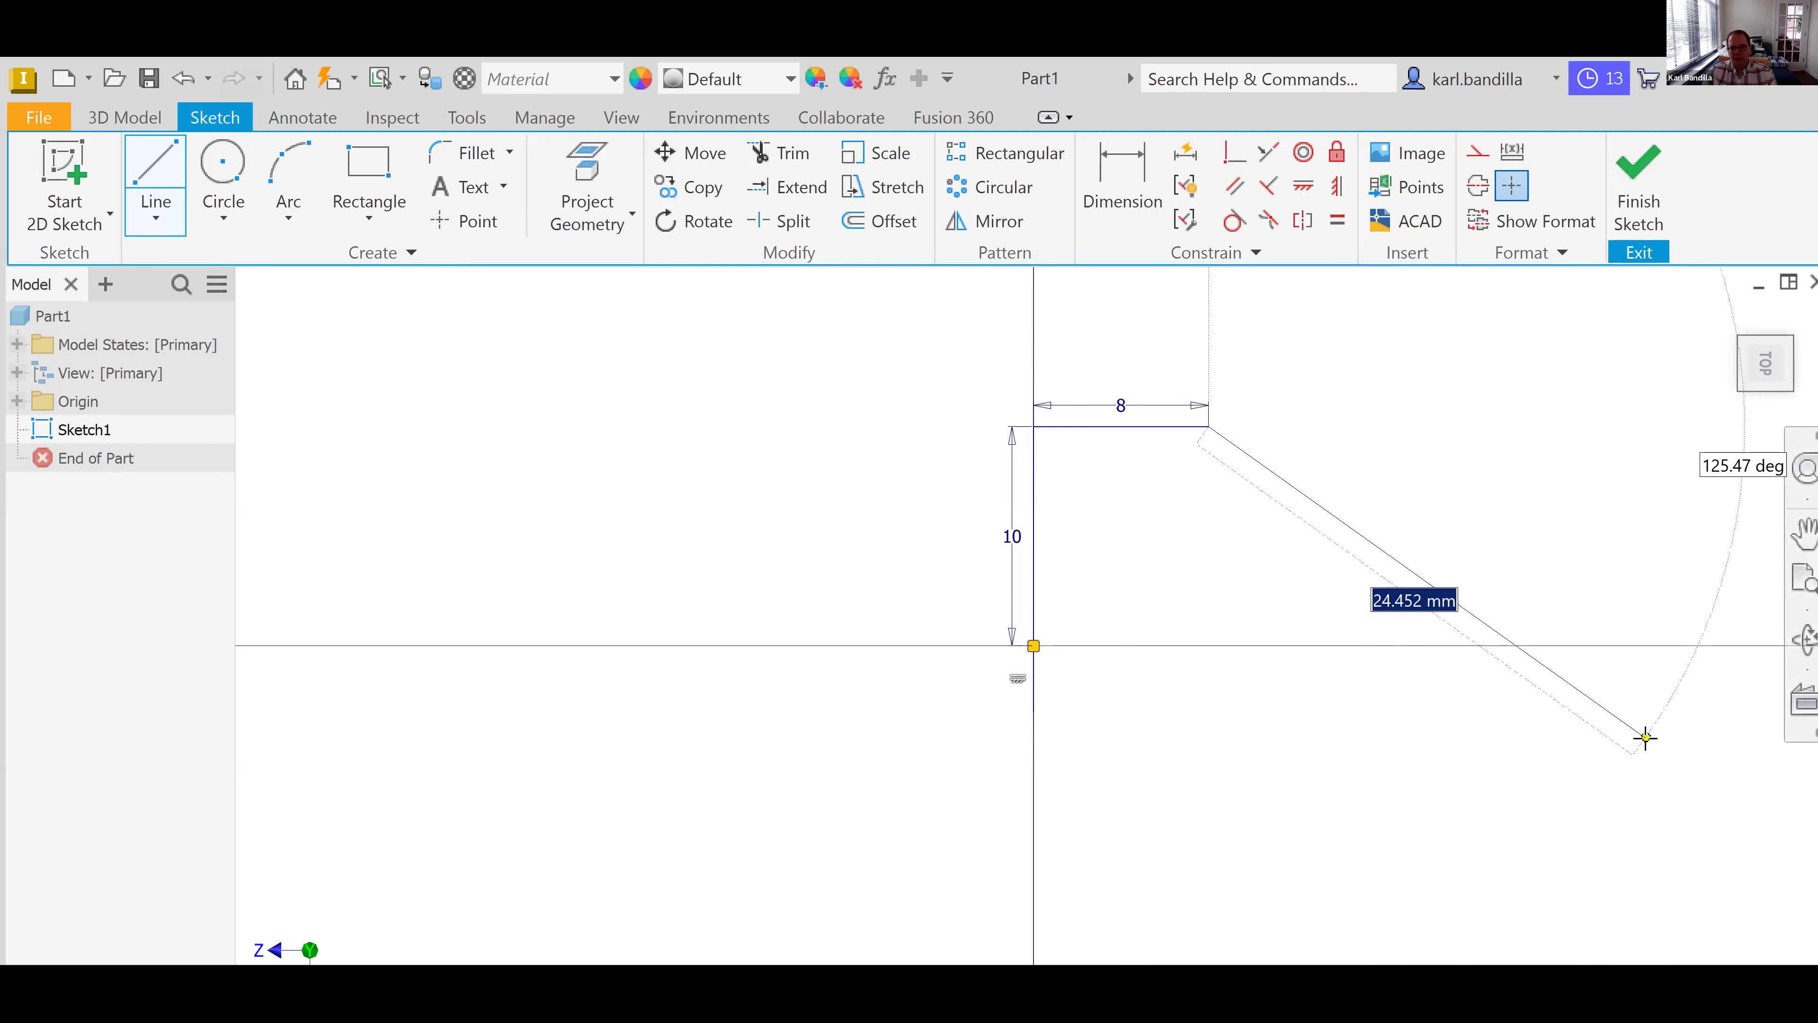
key(Tab)
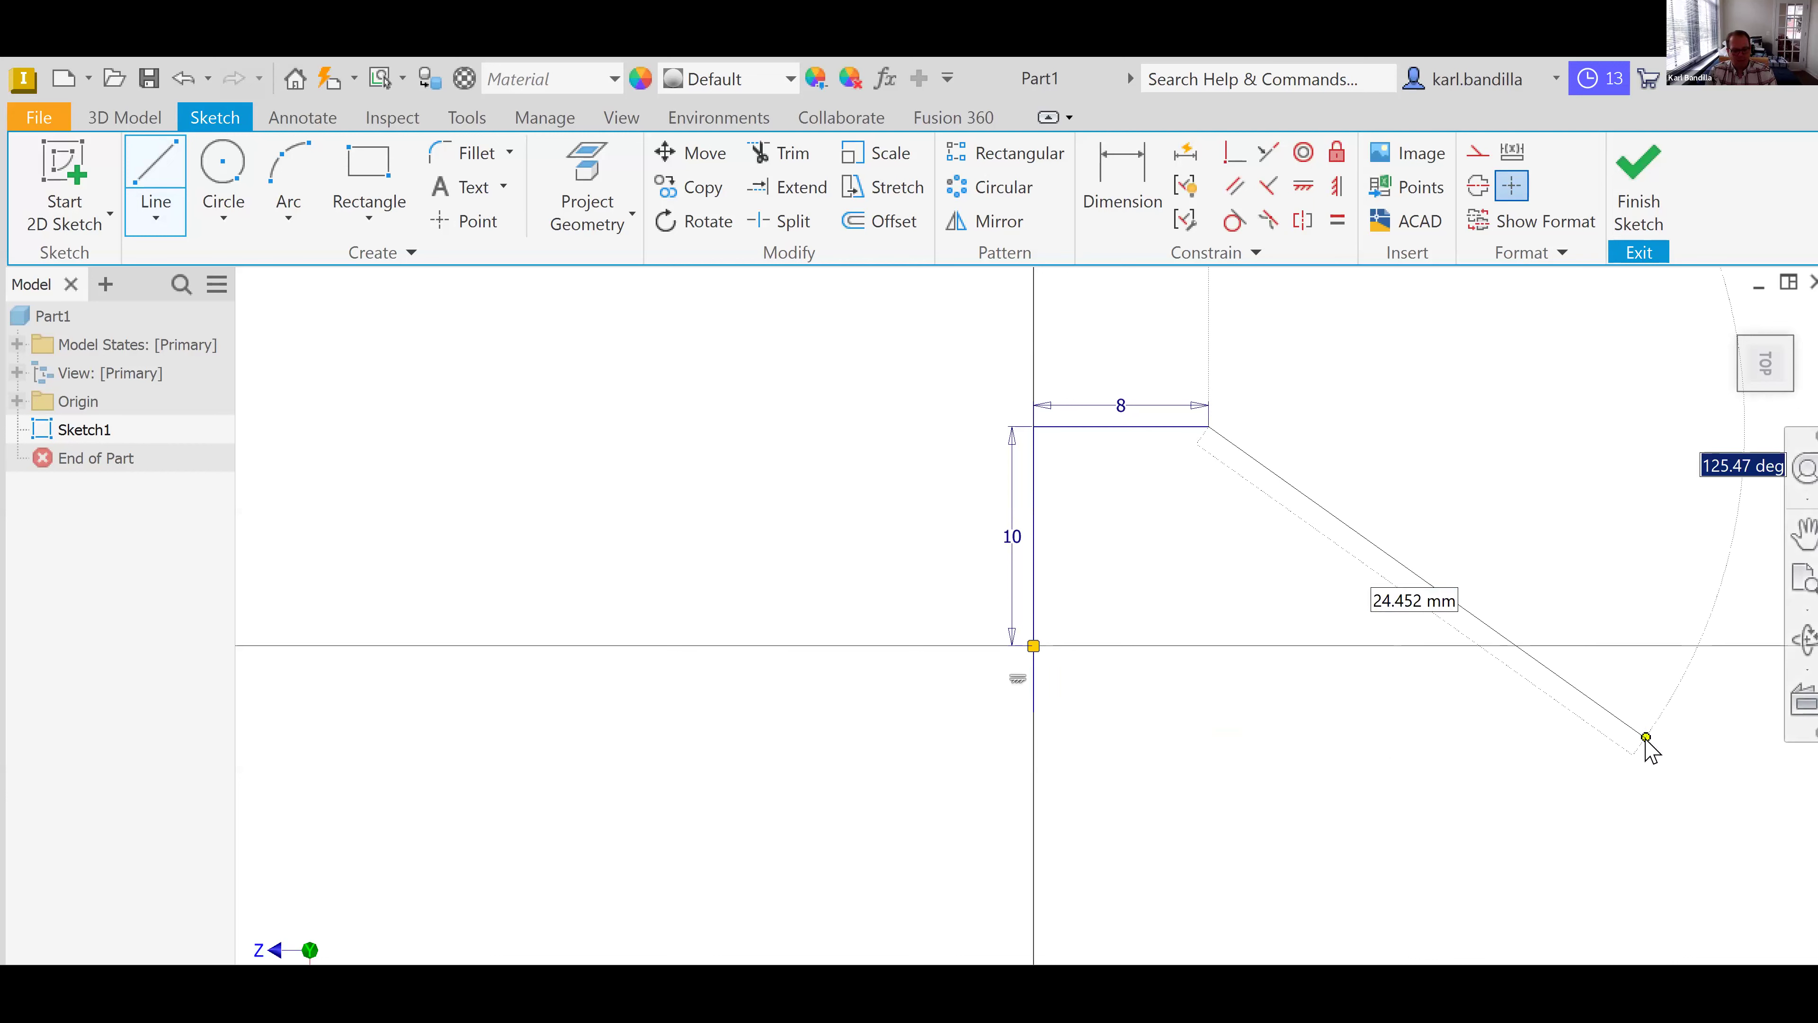
text(125)
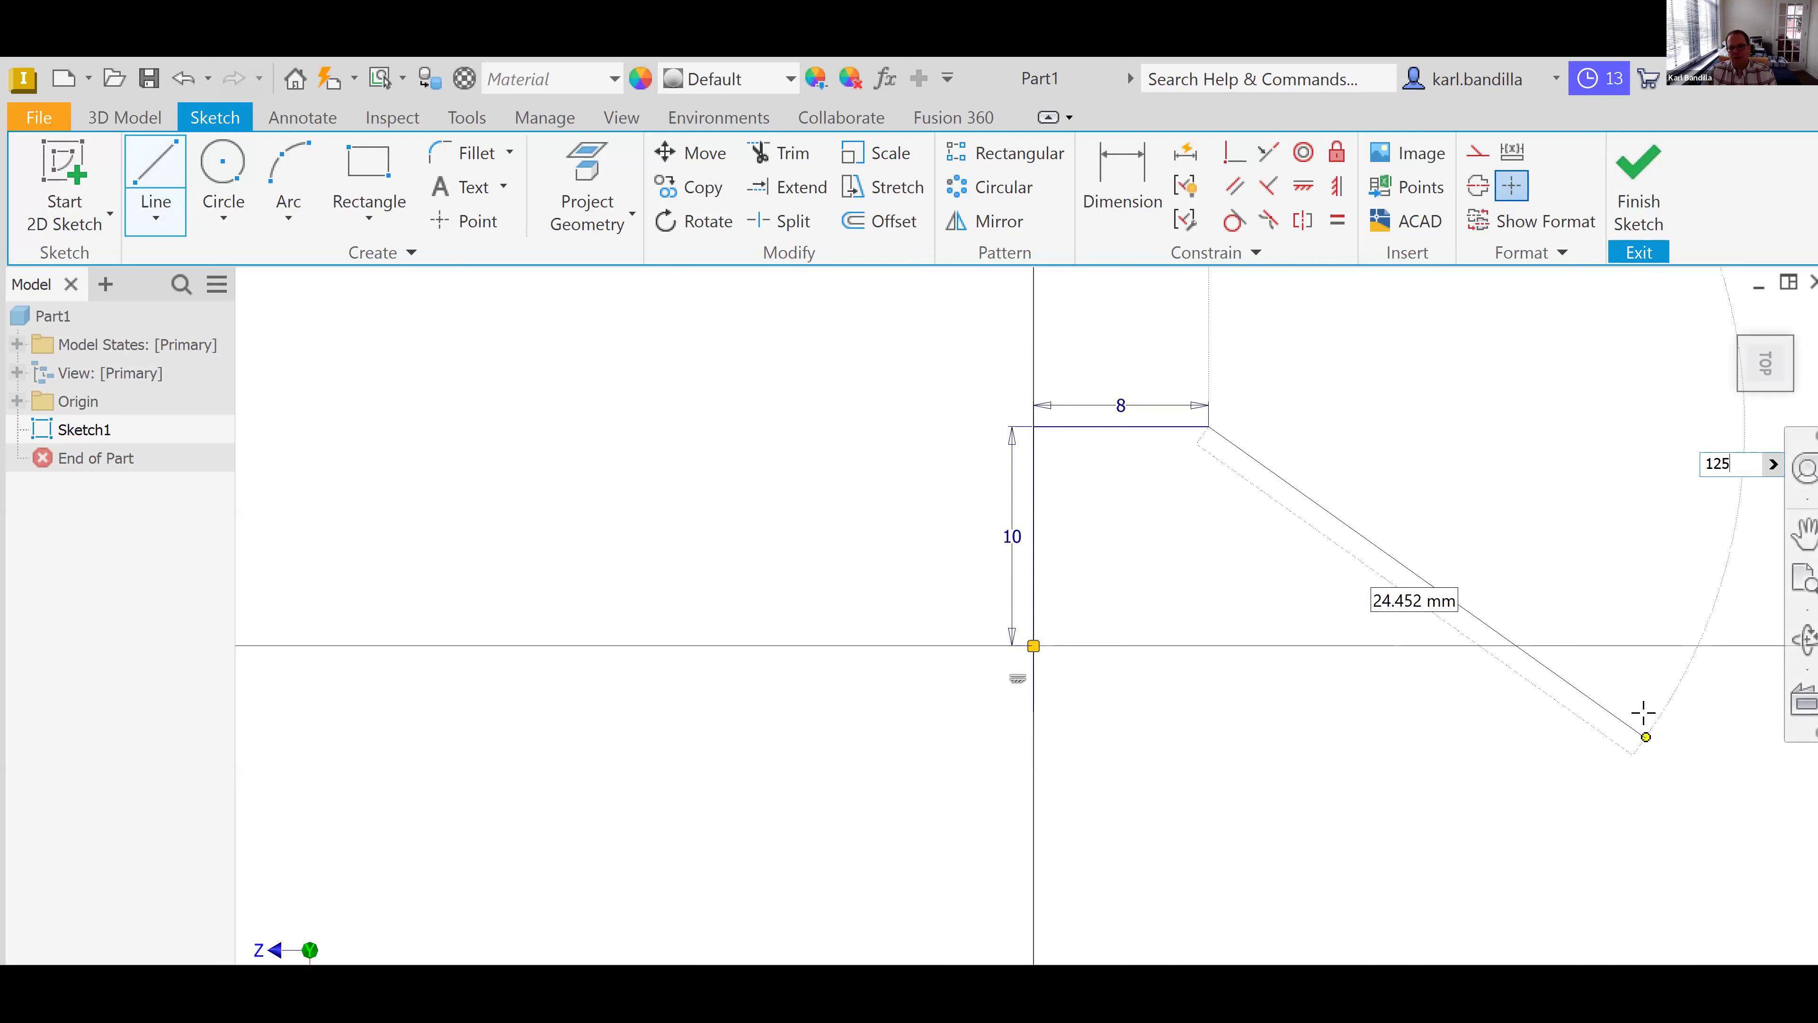
key(Tab)
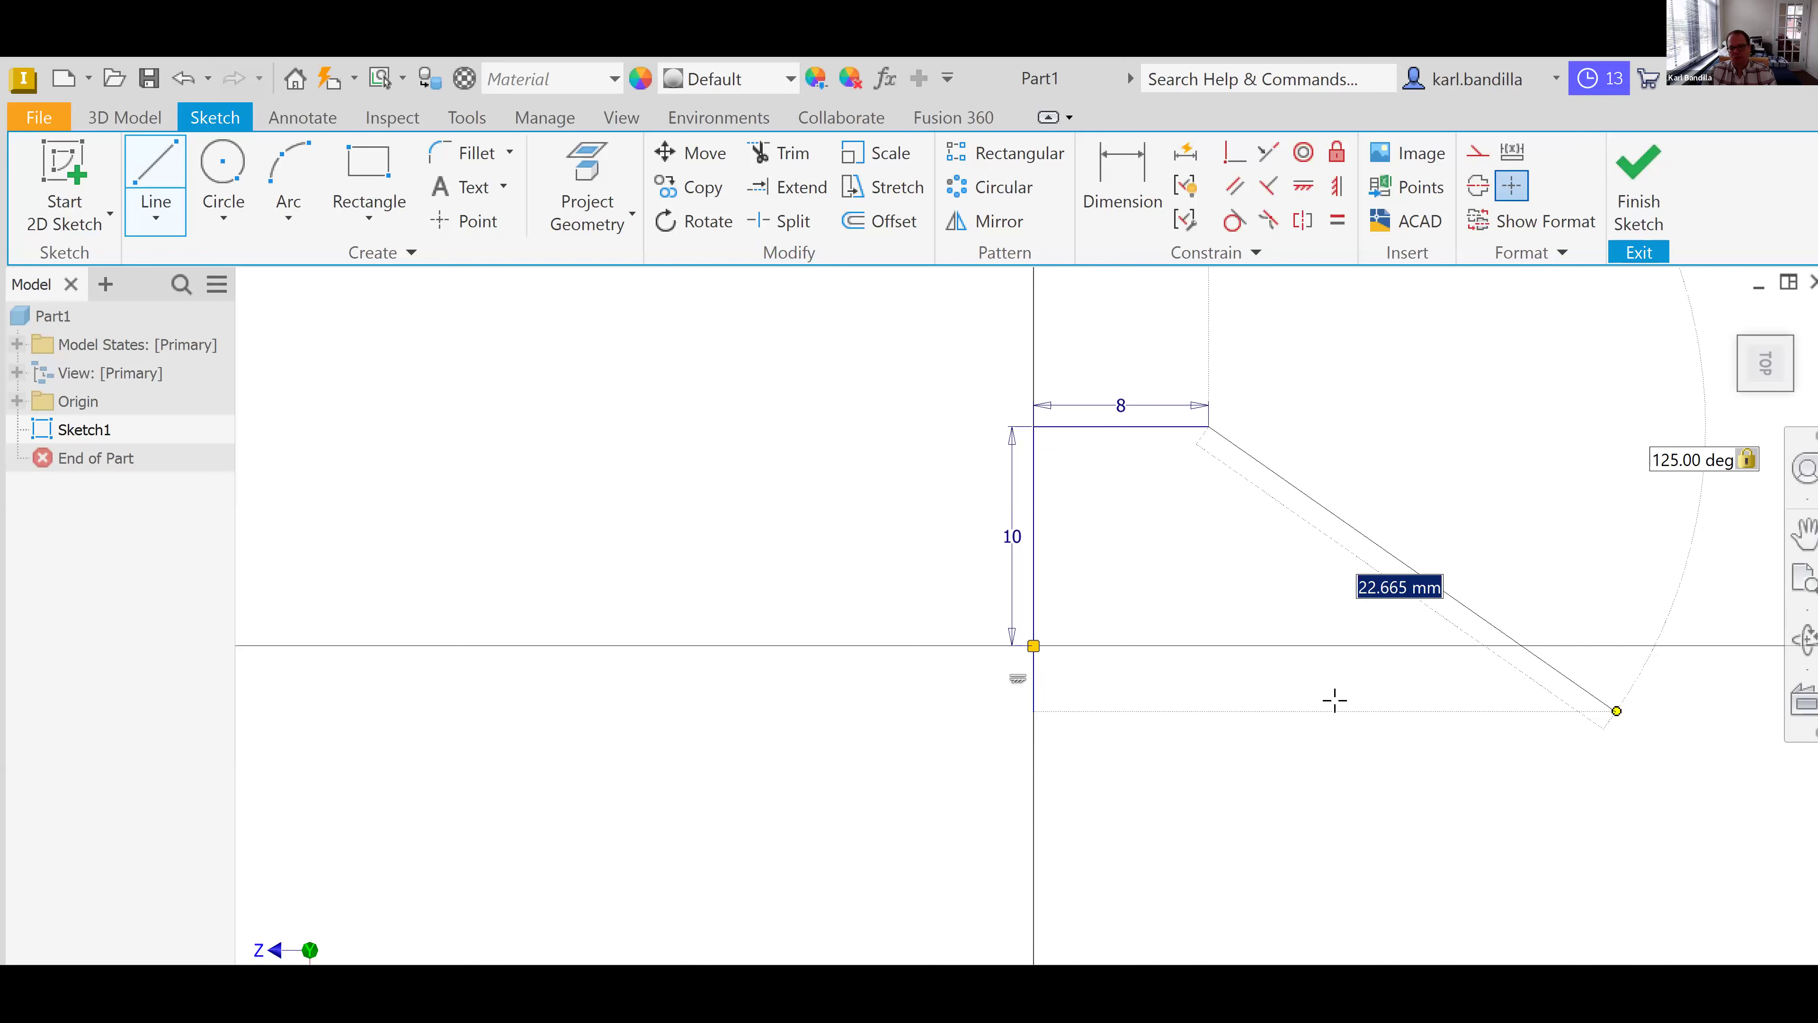
click(1192, 817)
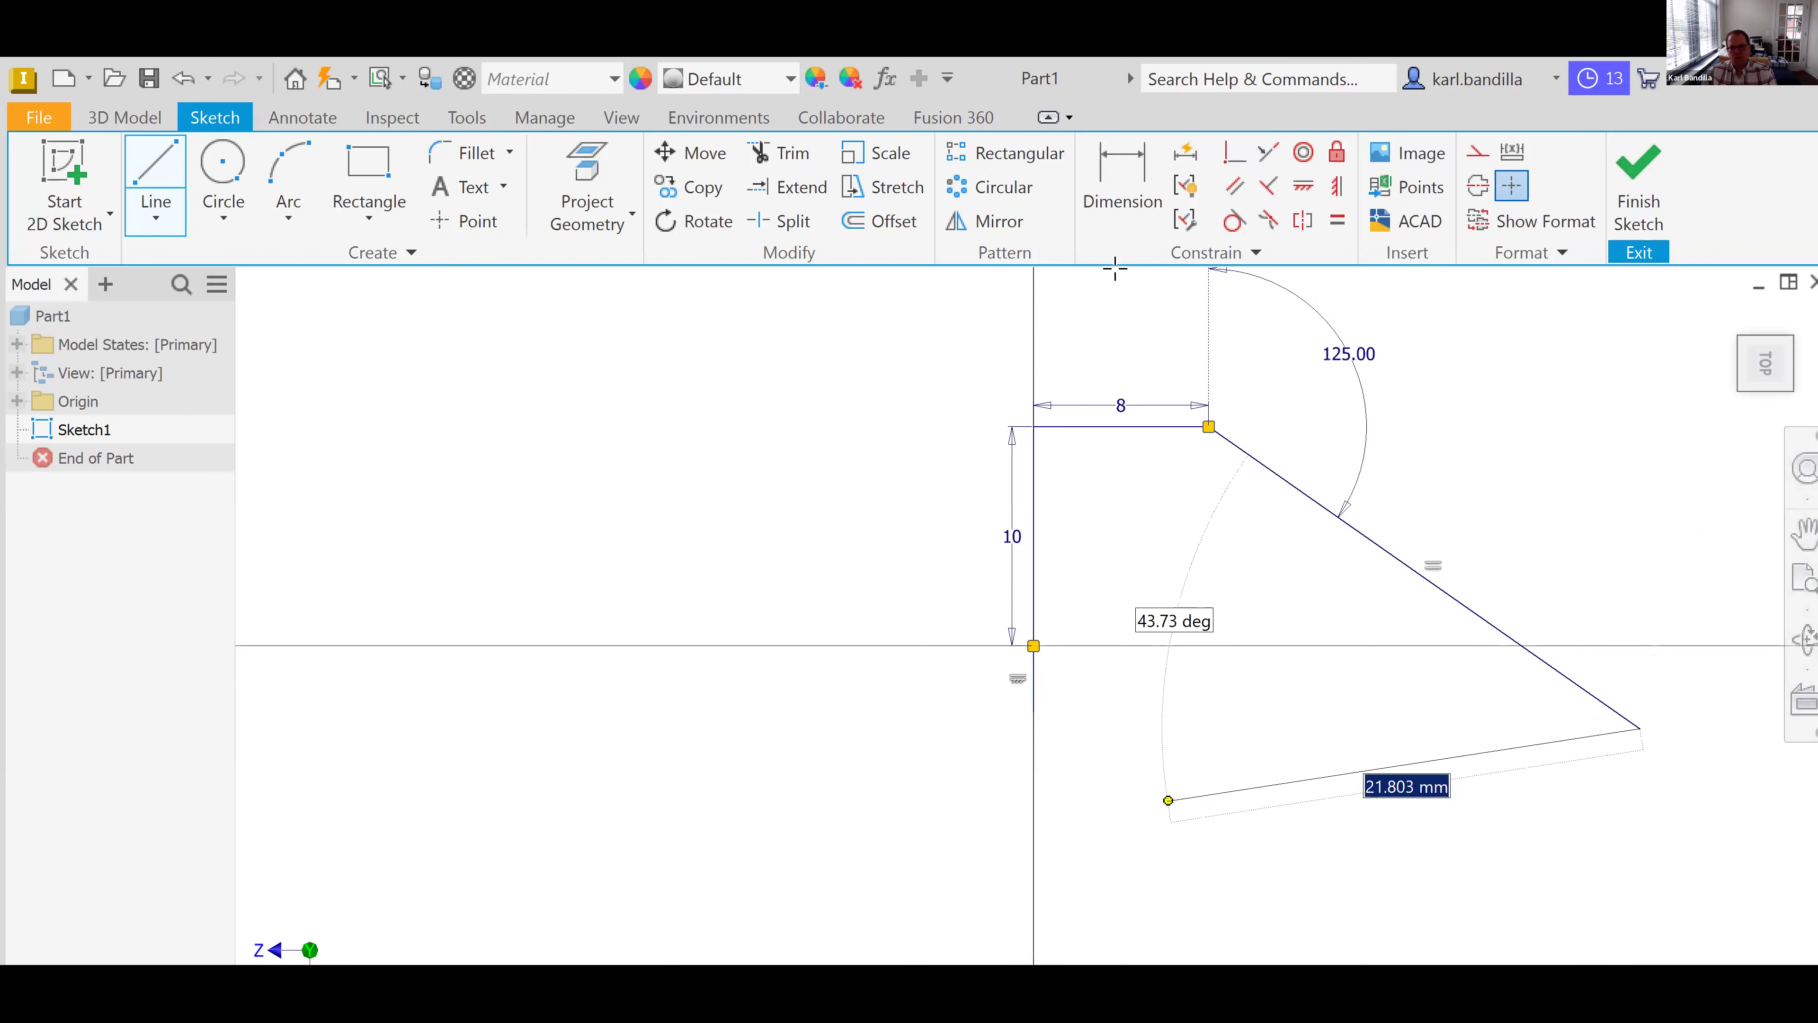
key(Escape)
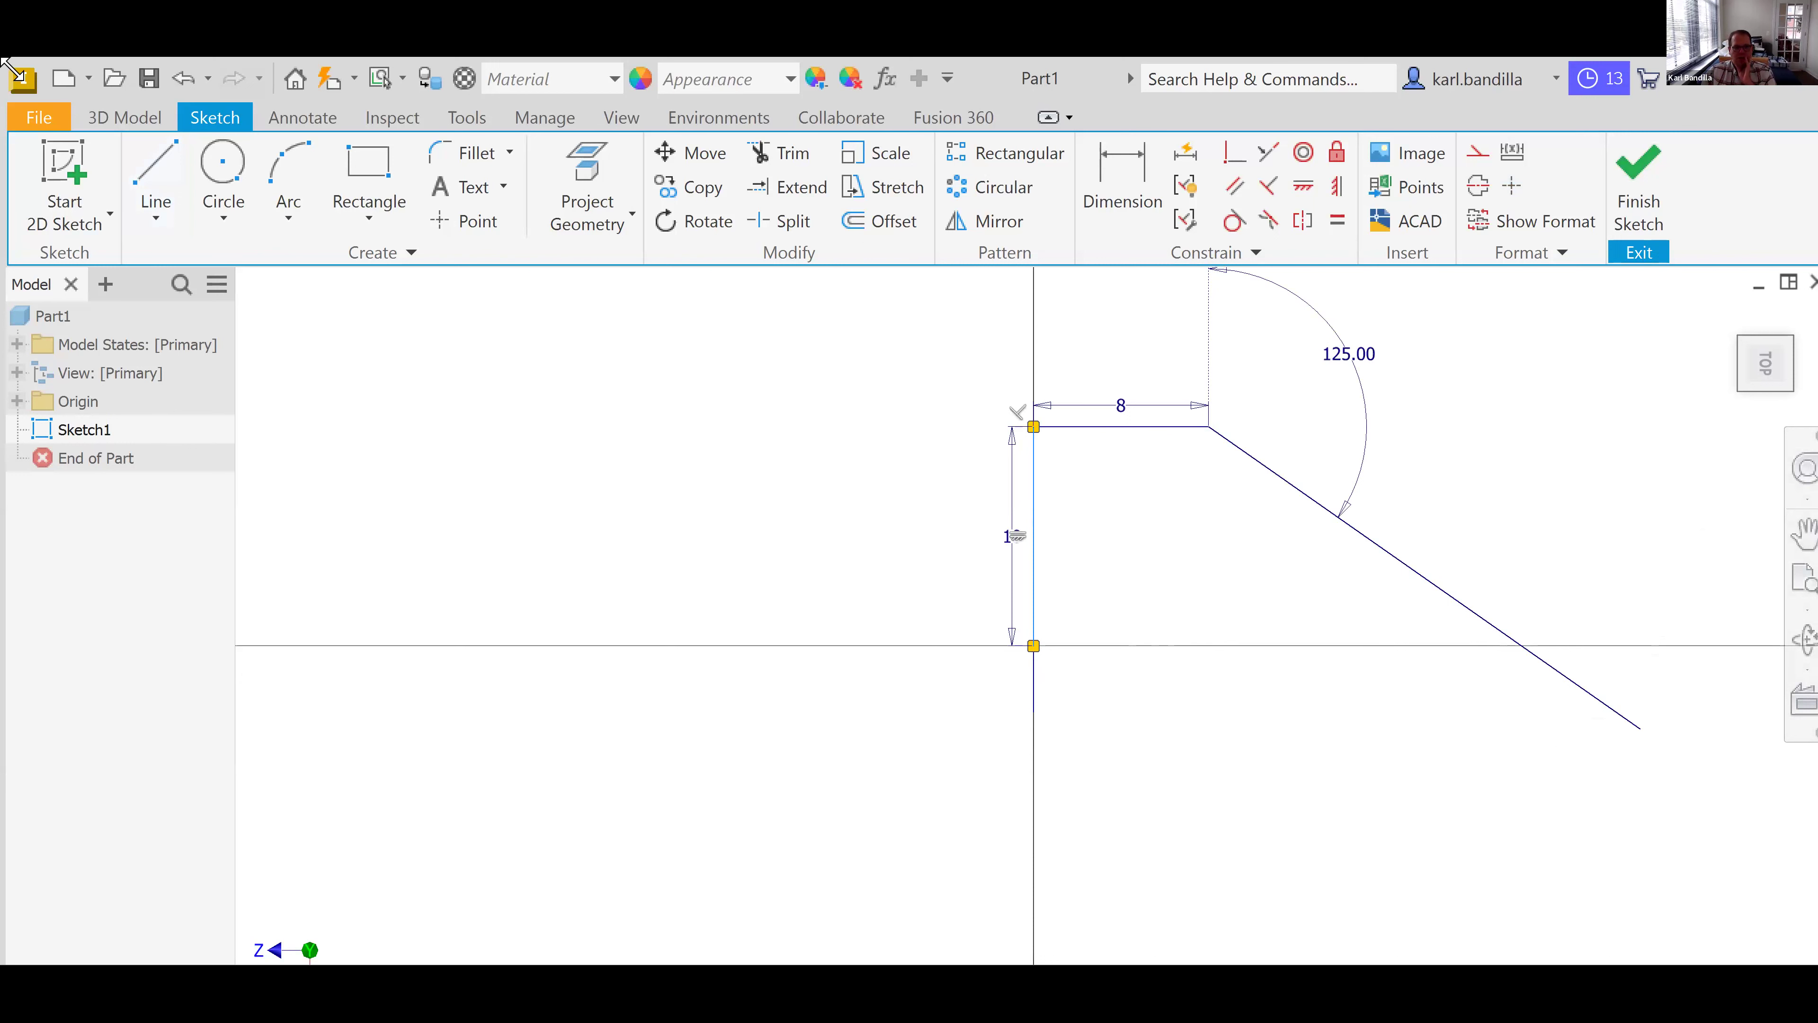
- Draw a 31.240 mm horizontal line starting below the vertical edge
click(155, 176)
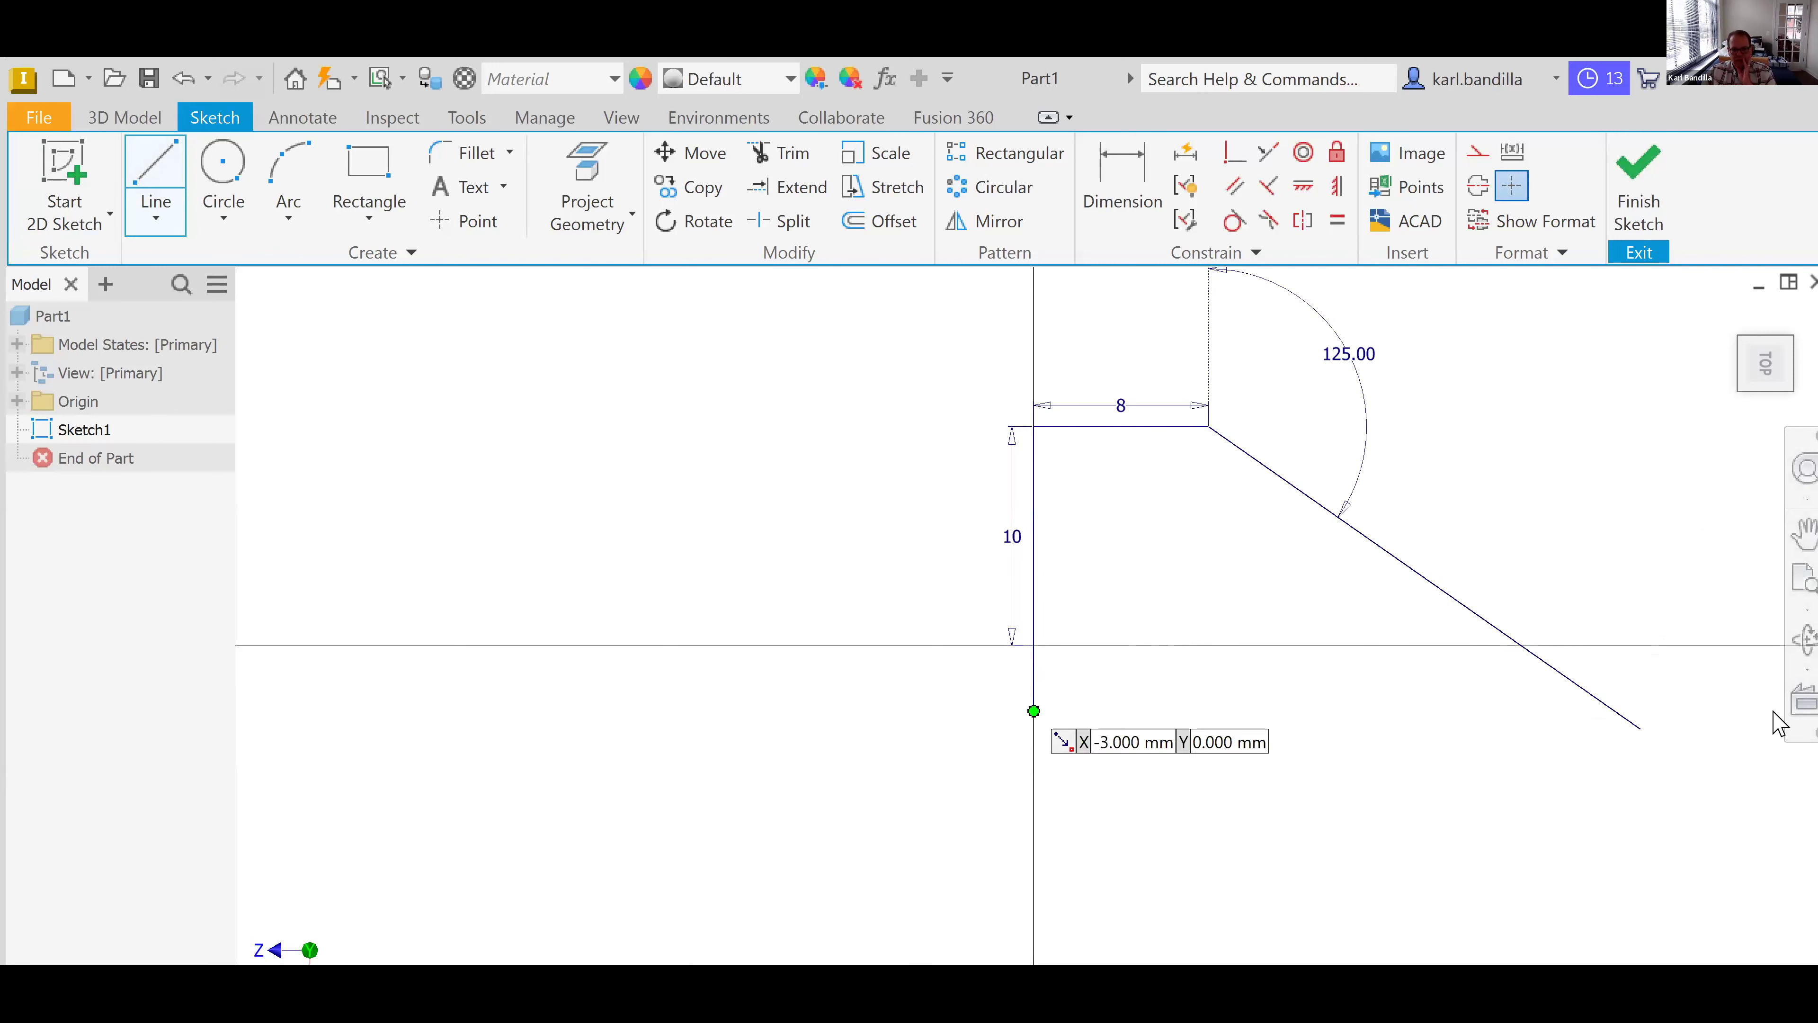
click(1034, 711)
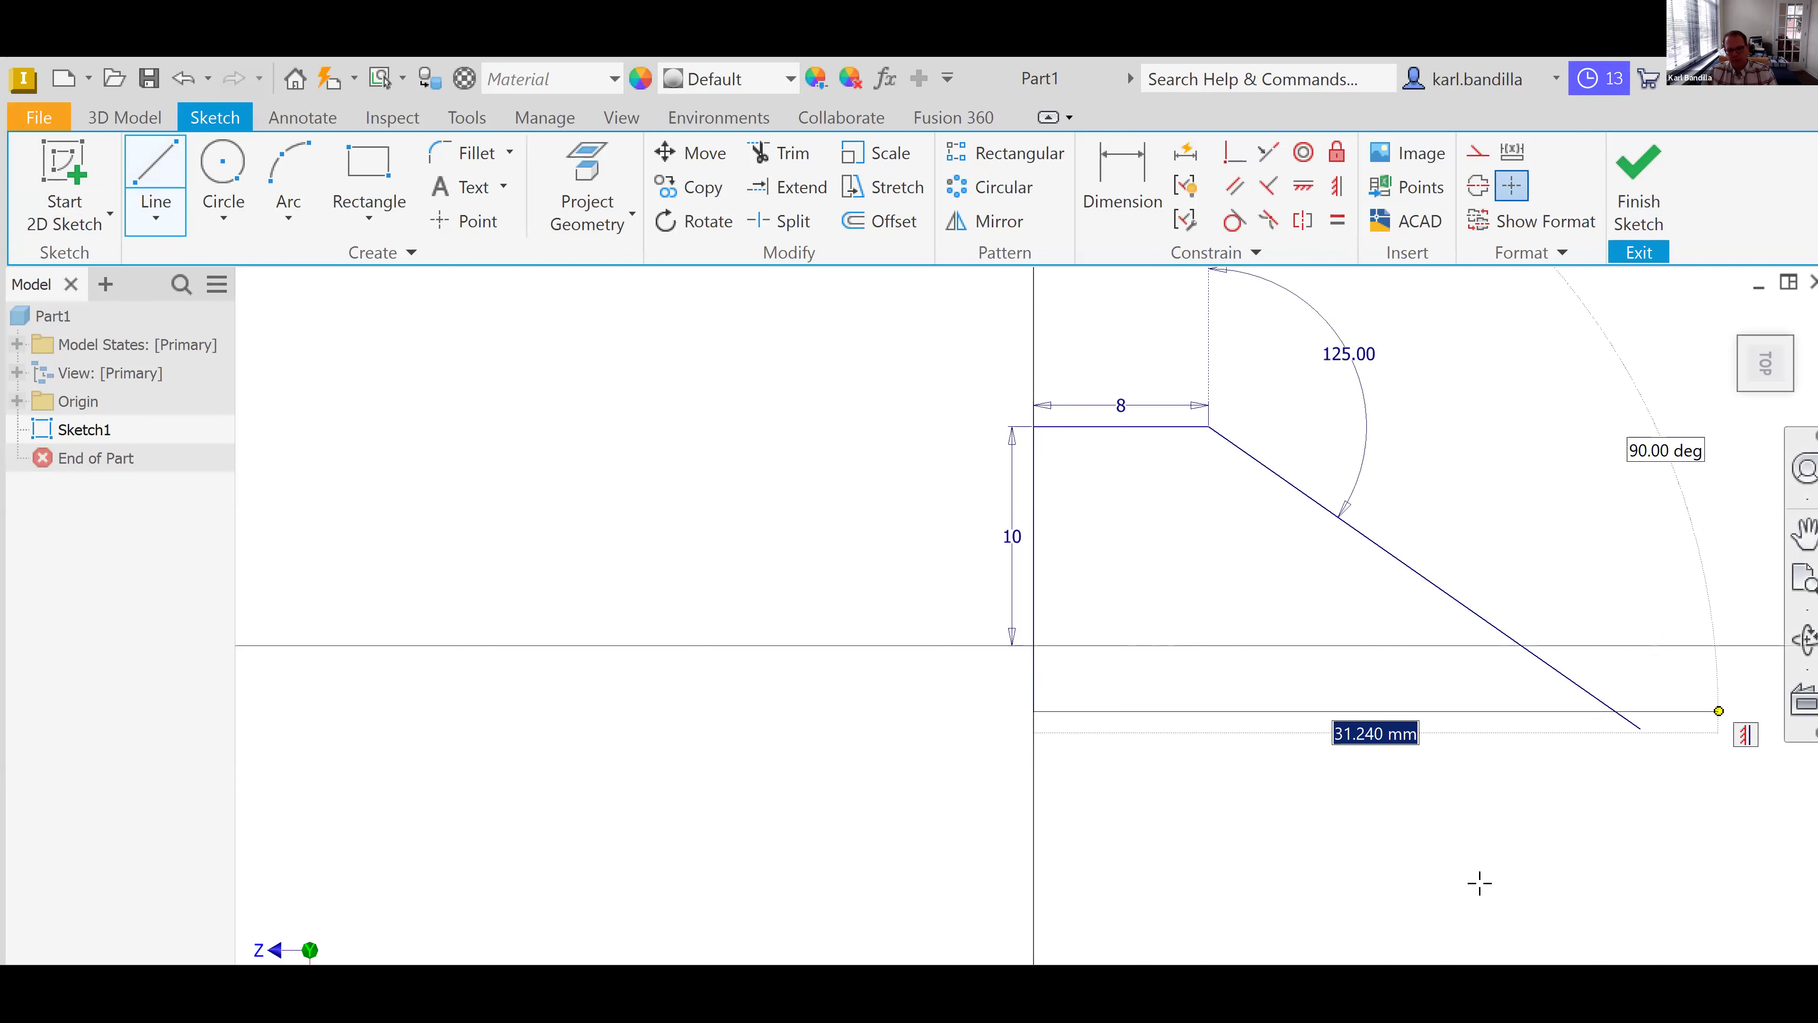
key(Return)
key(Escape)
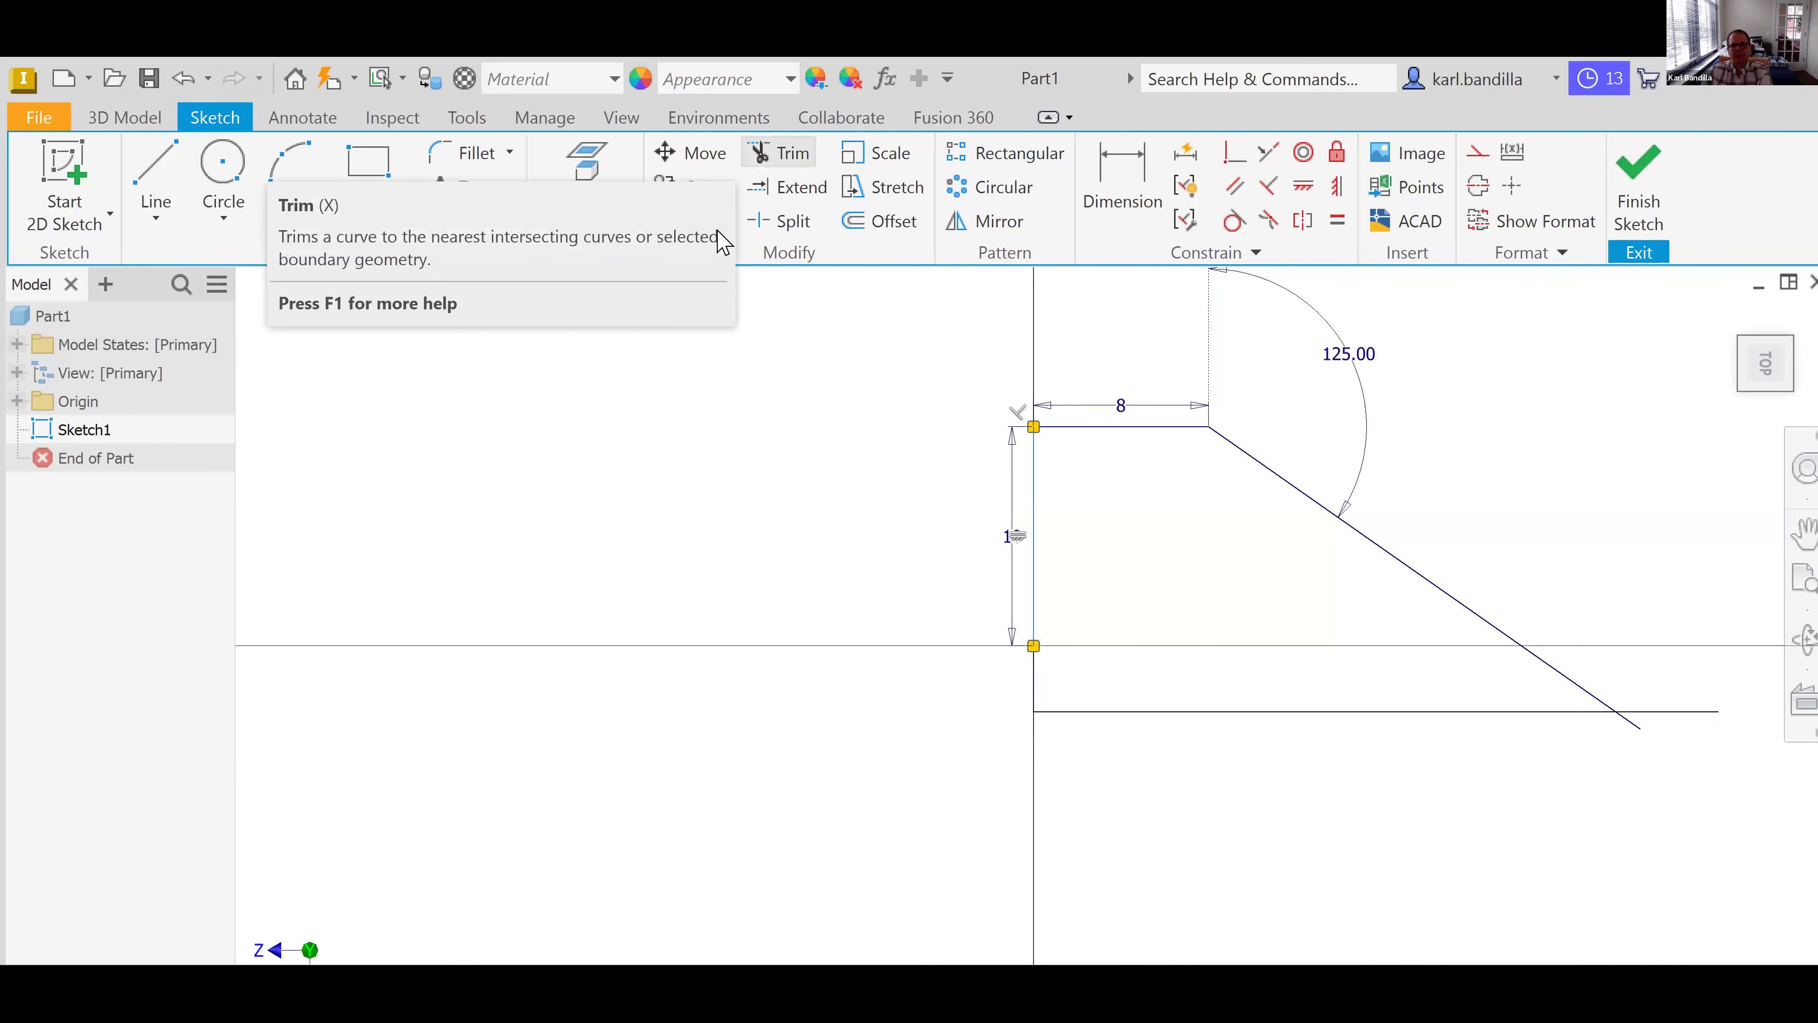
- Trim the overhanging tails of the sloping edge and bottom line, then finish the sketch
key(x)
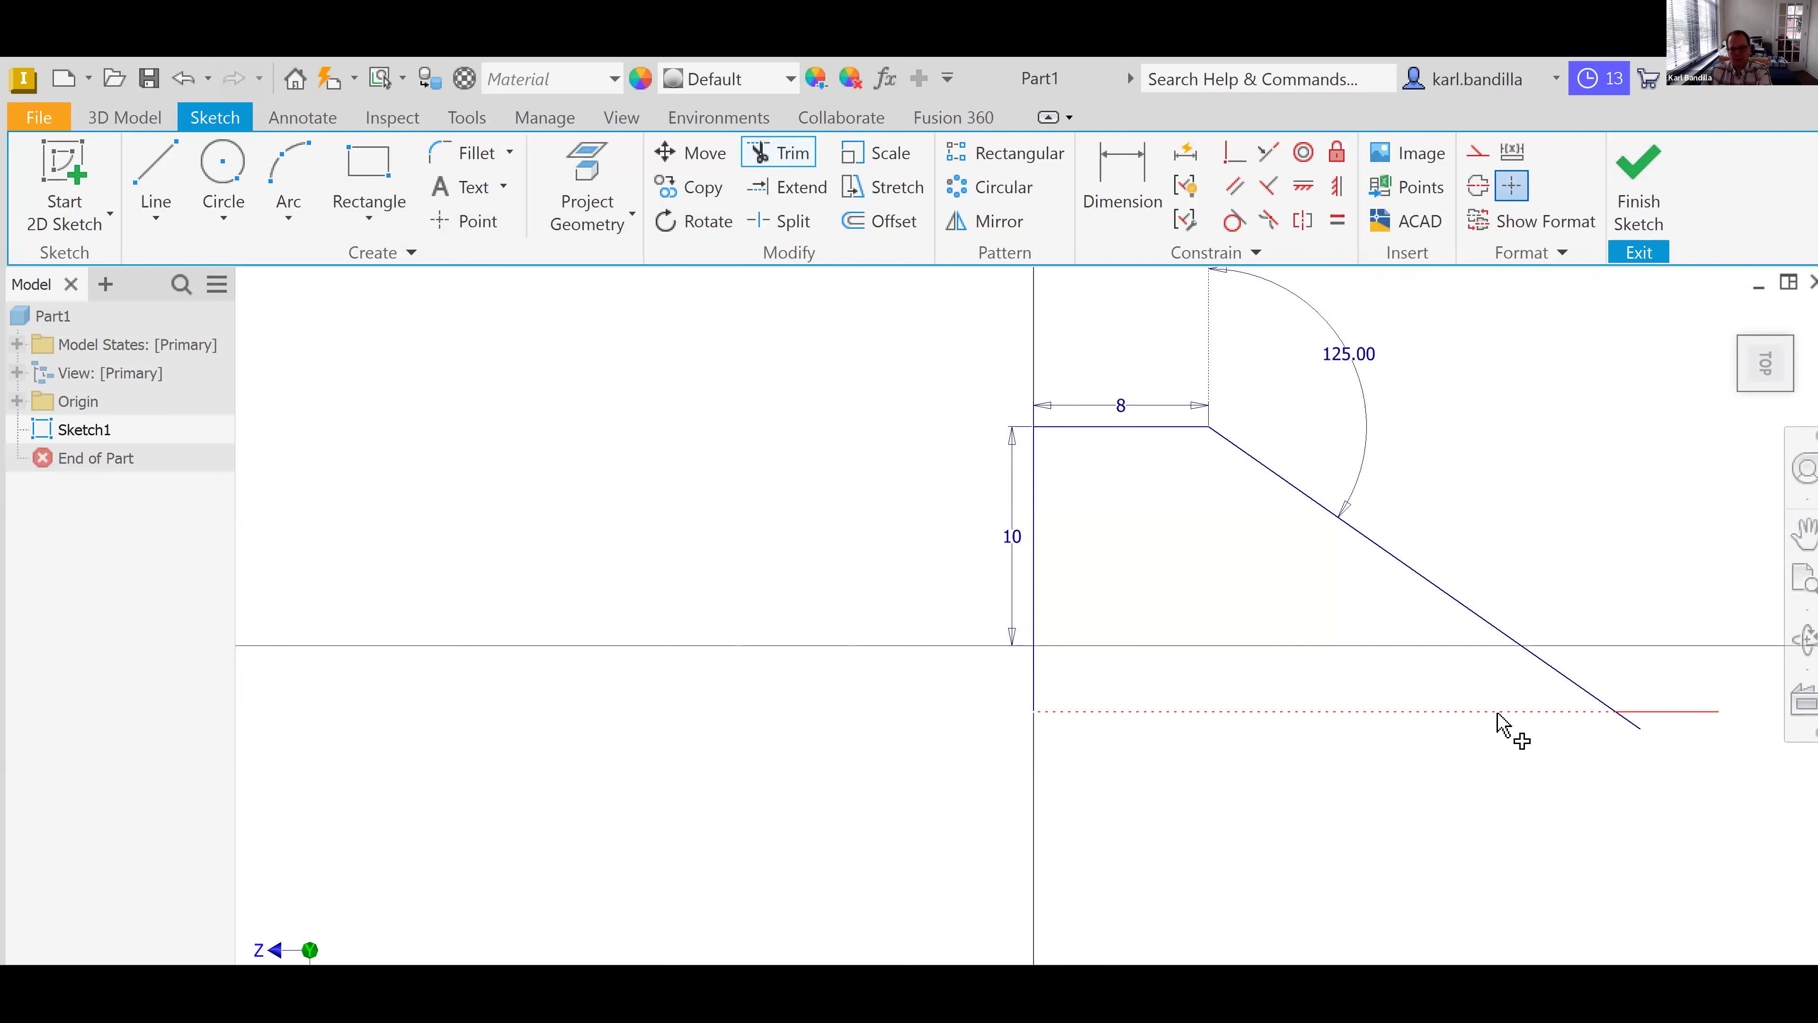
click(1638, 729)
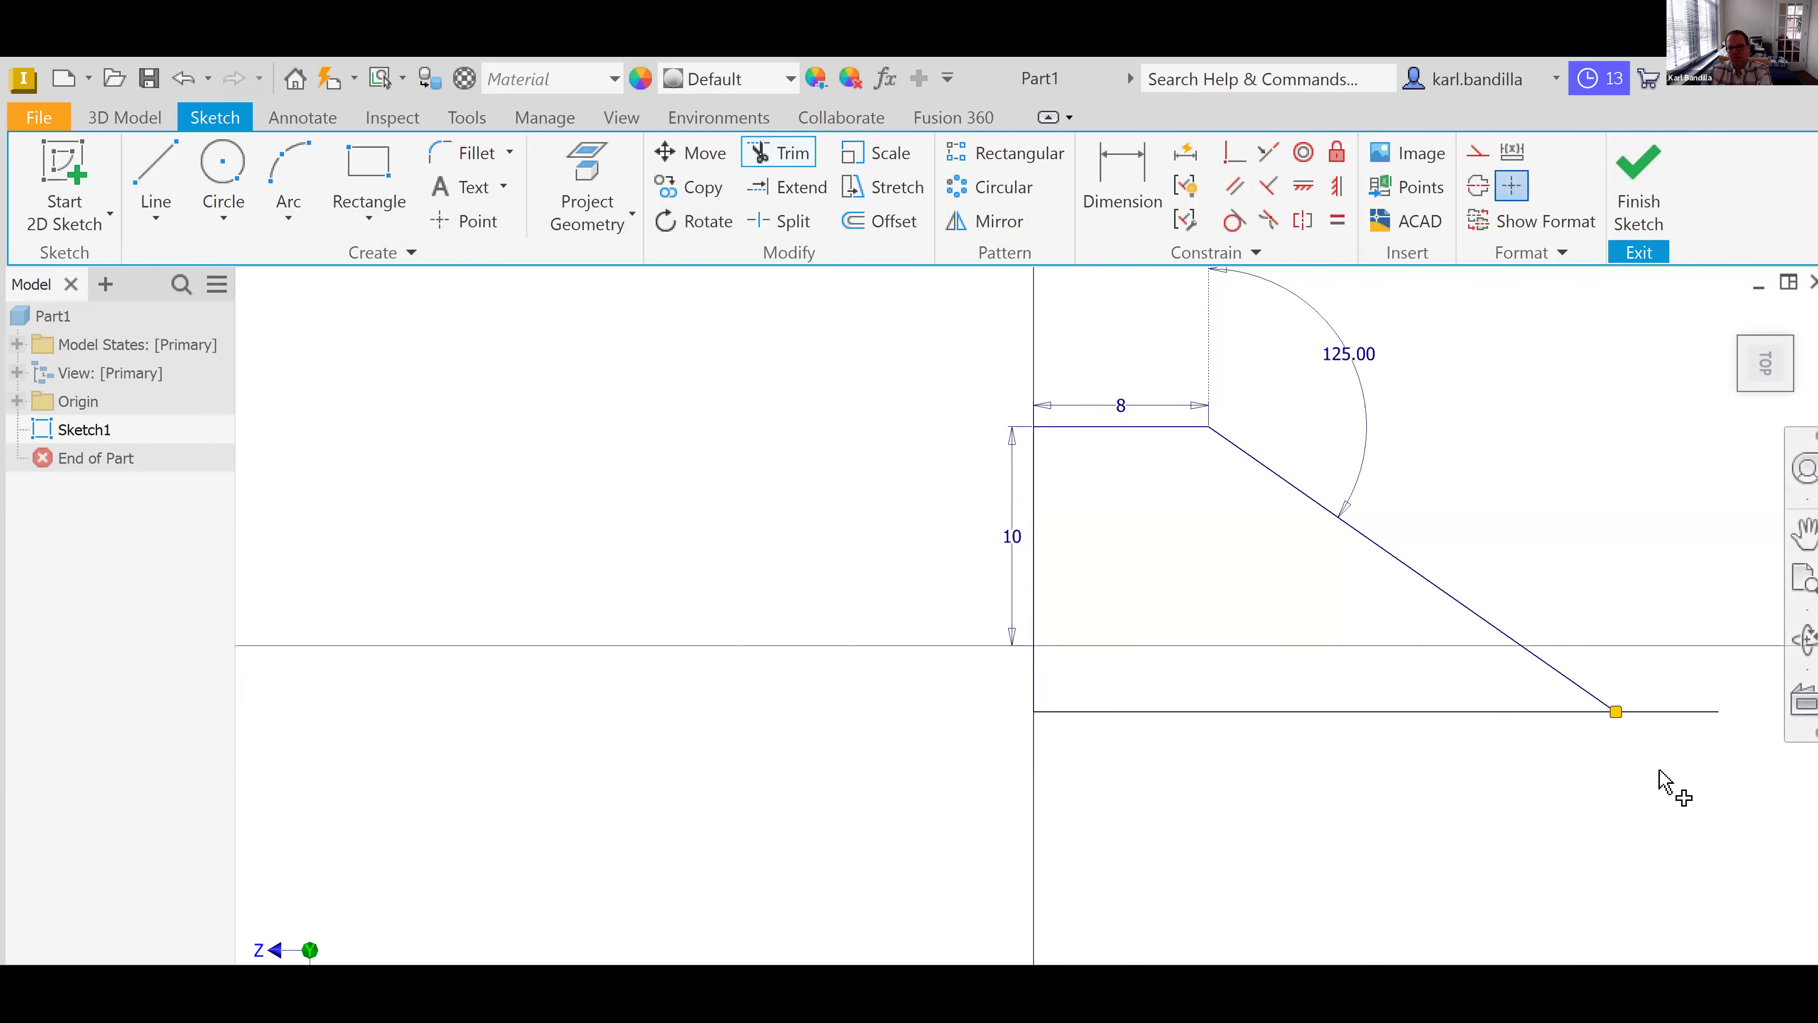
click(1673, 720)
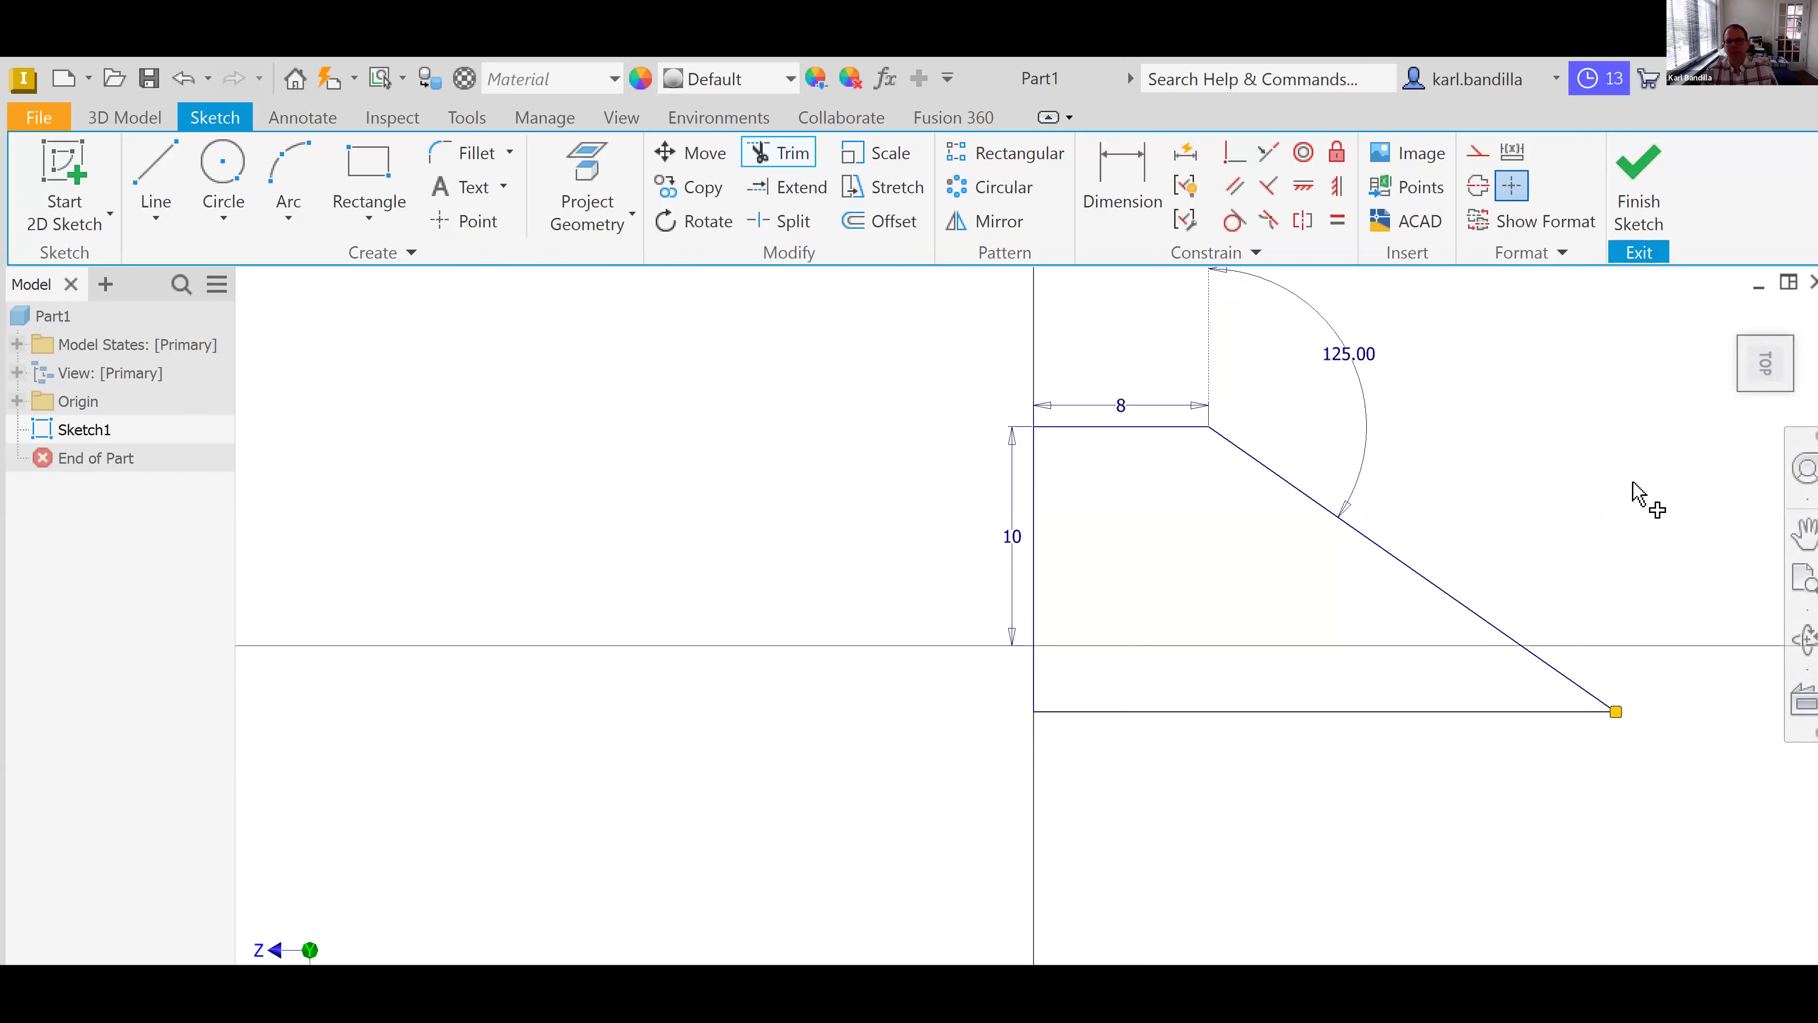
click(1634, 190)
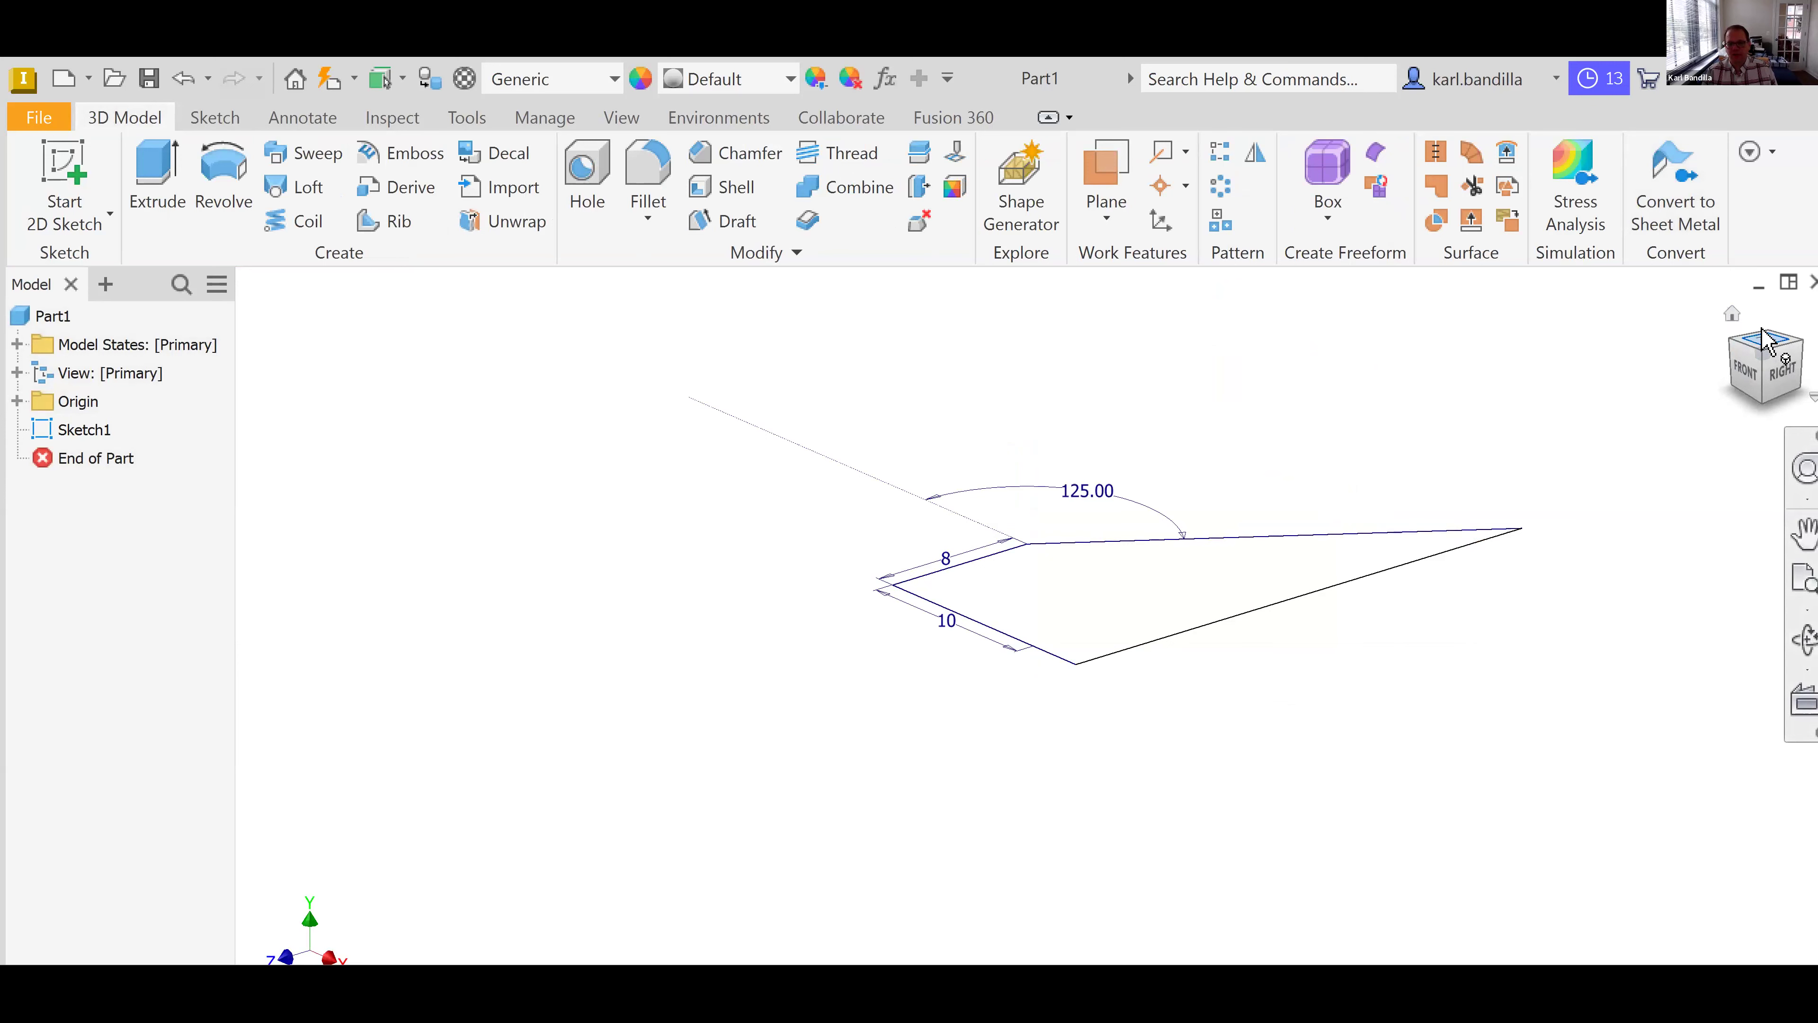
- View the finished sketch outline from the top, pan it to centre, then return to the home isometric view
click(1765, 347)
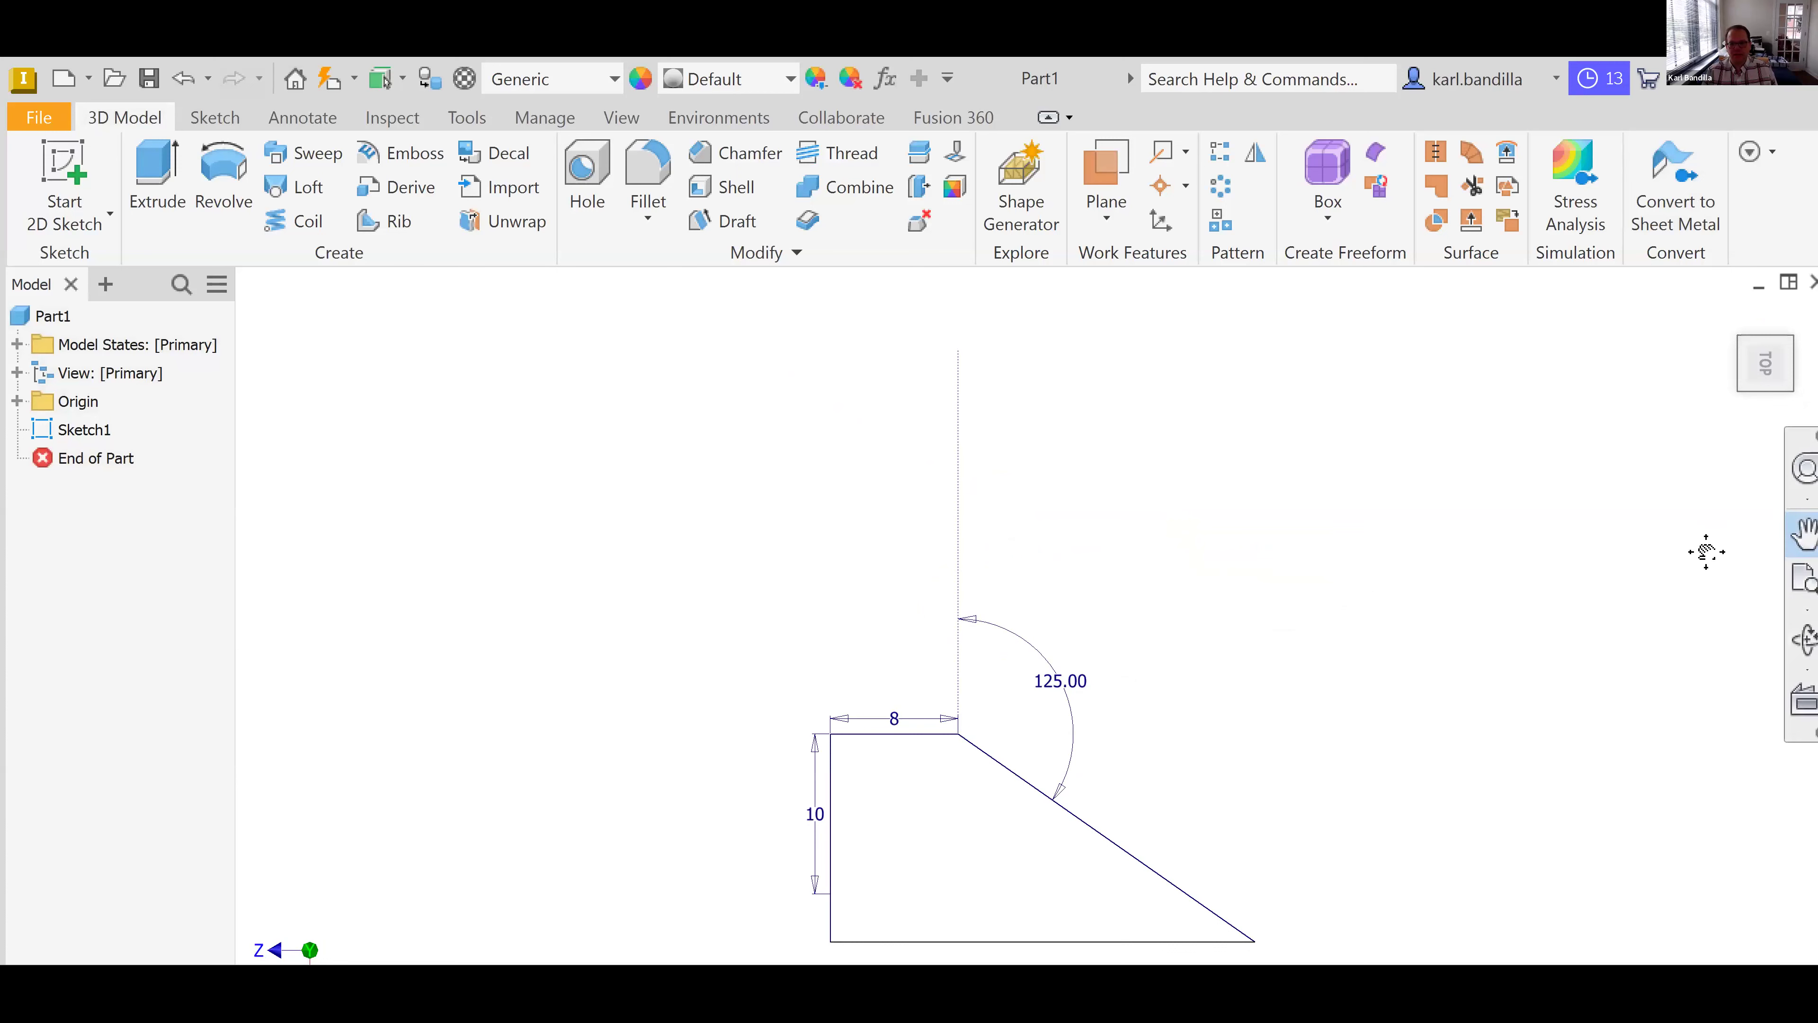
click(1801, 534)
drag(1312, 723, 1288, 453)
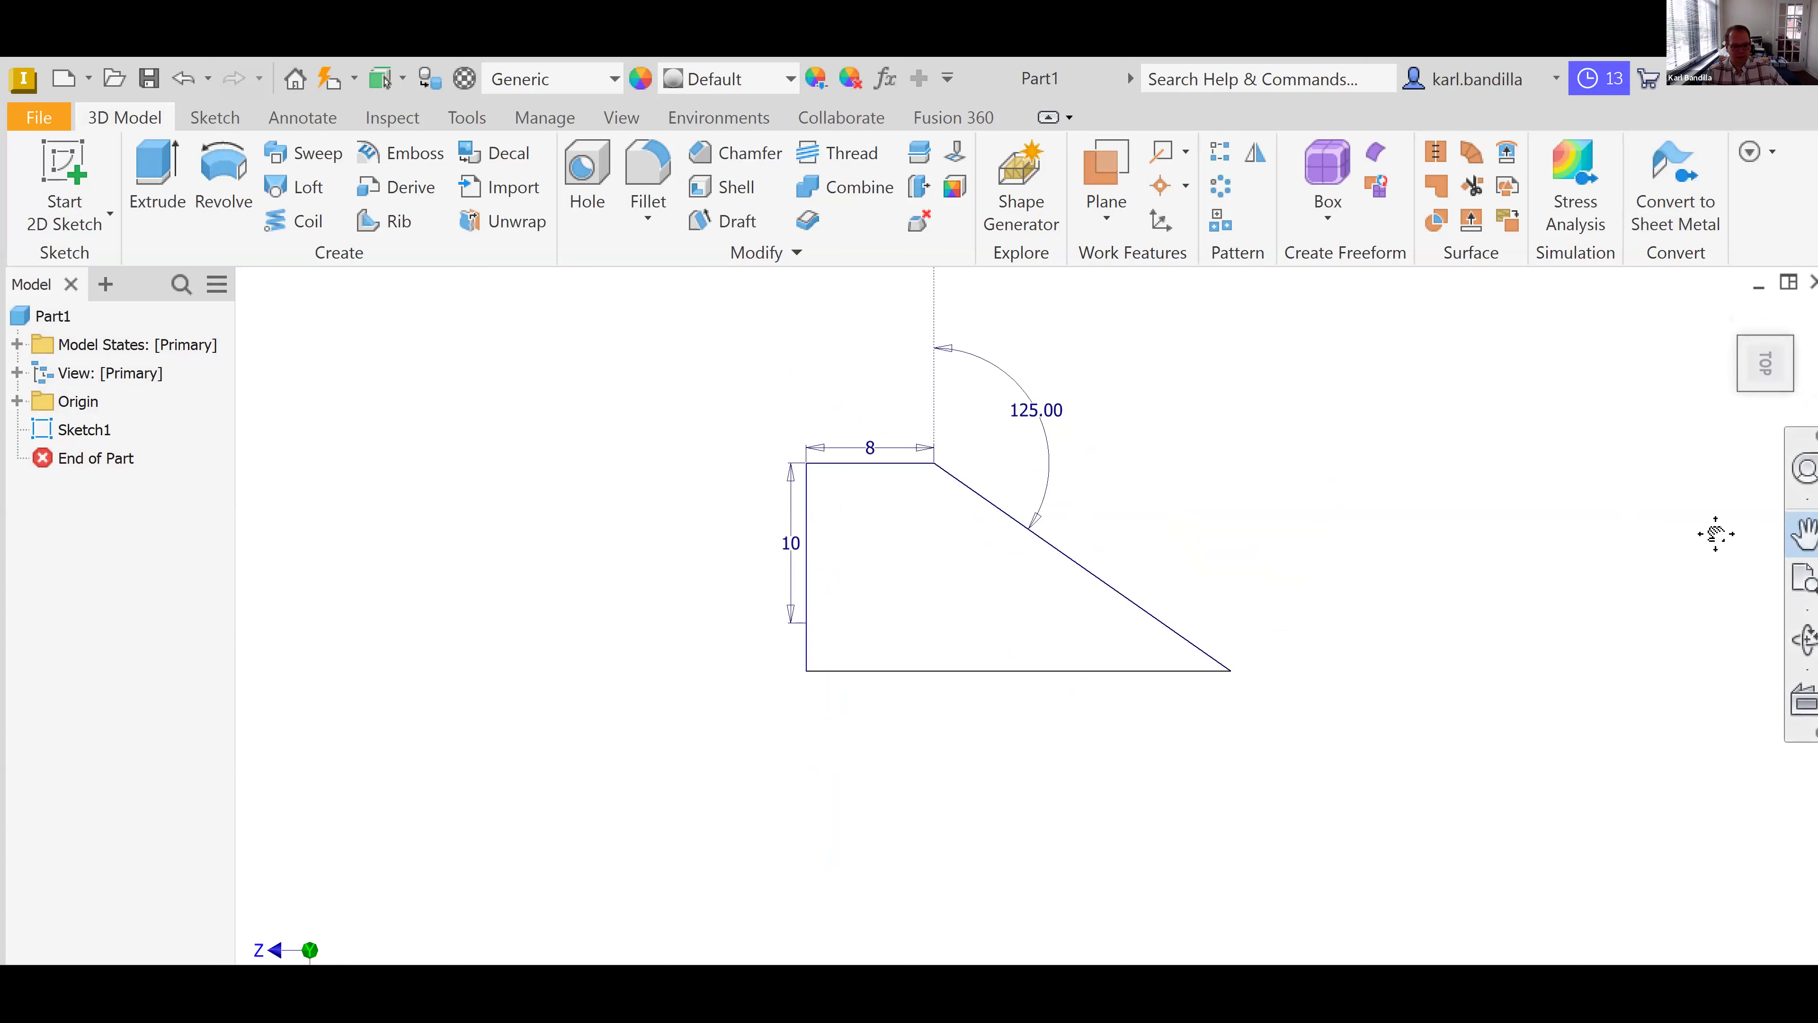
key(Escape)
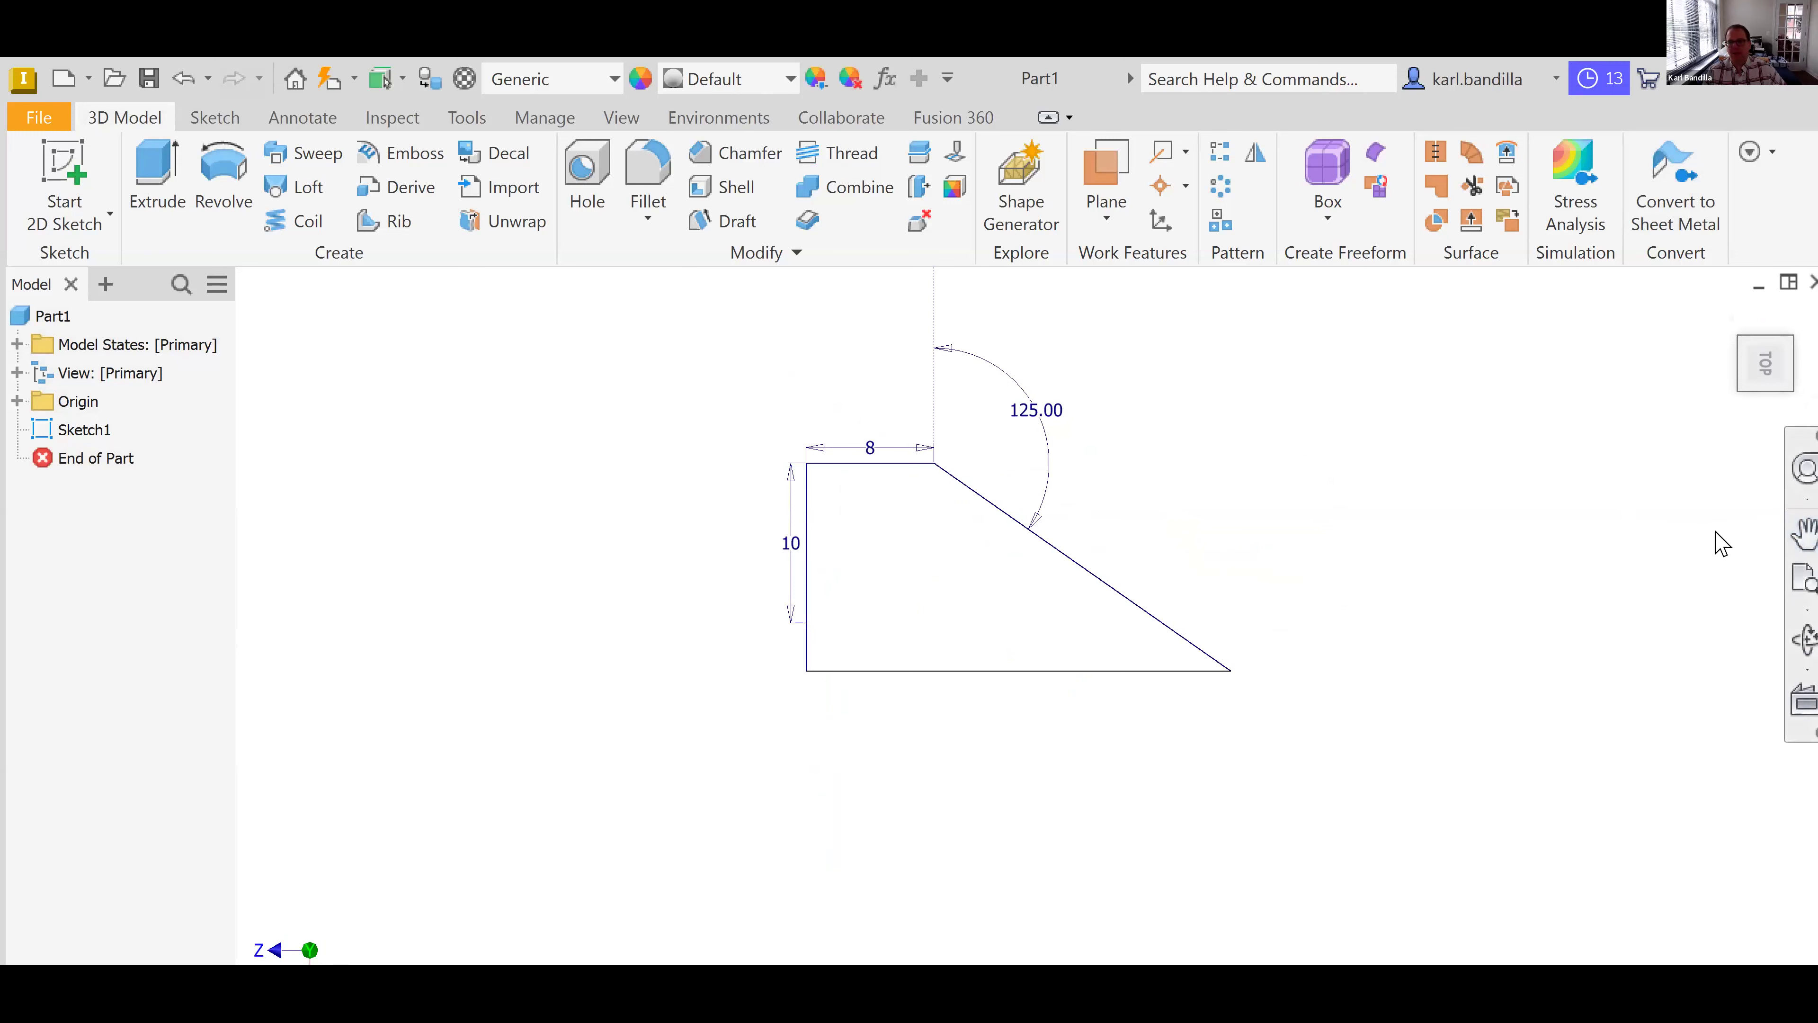
click(1733, 315)
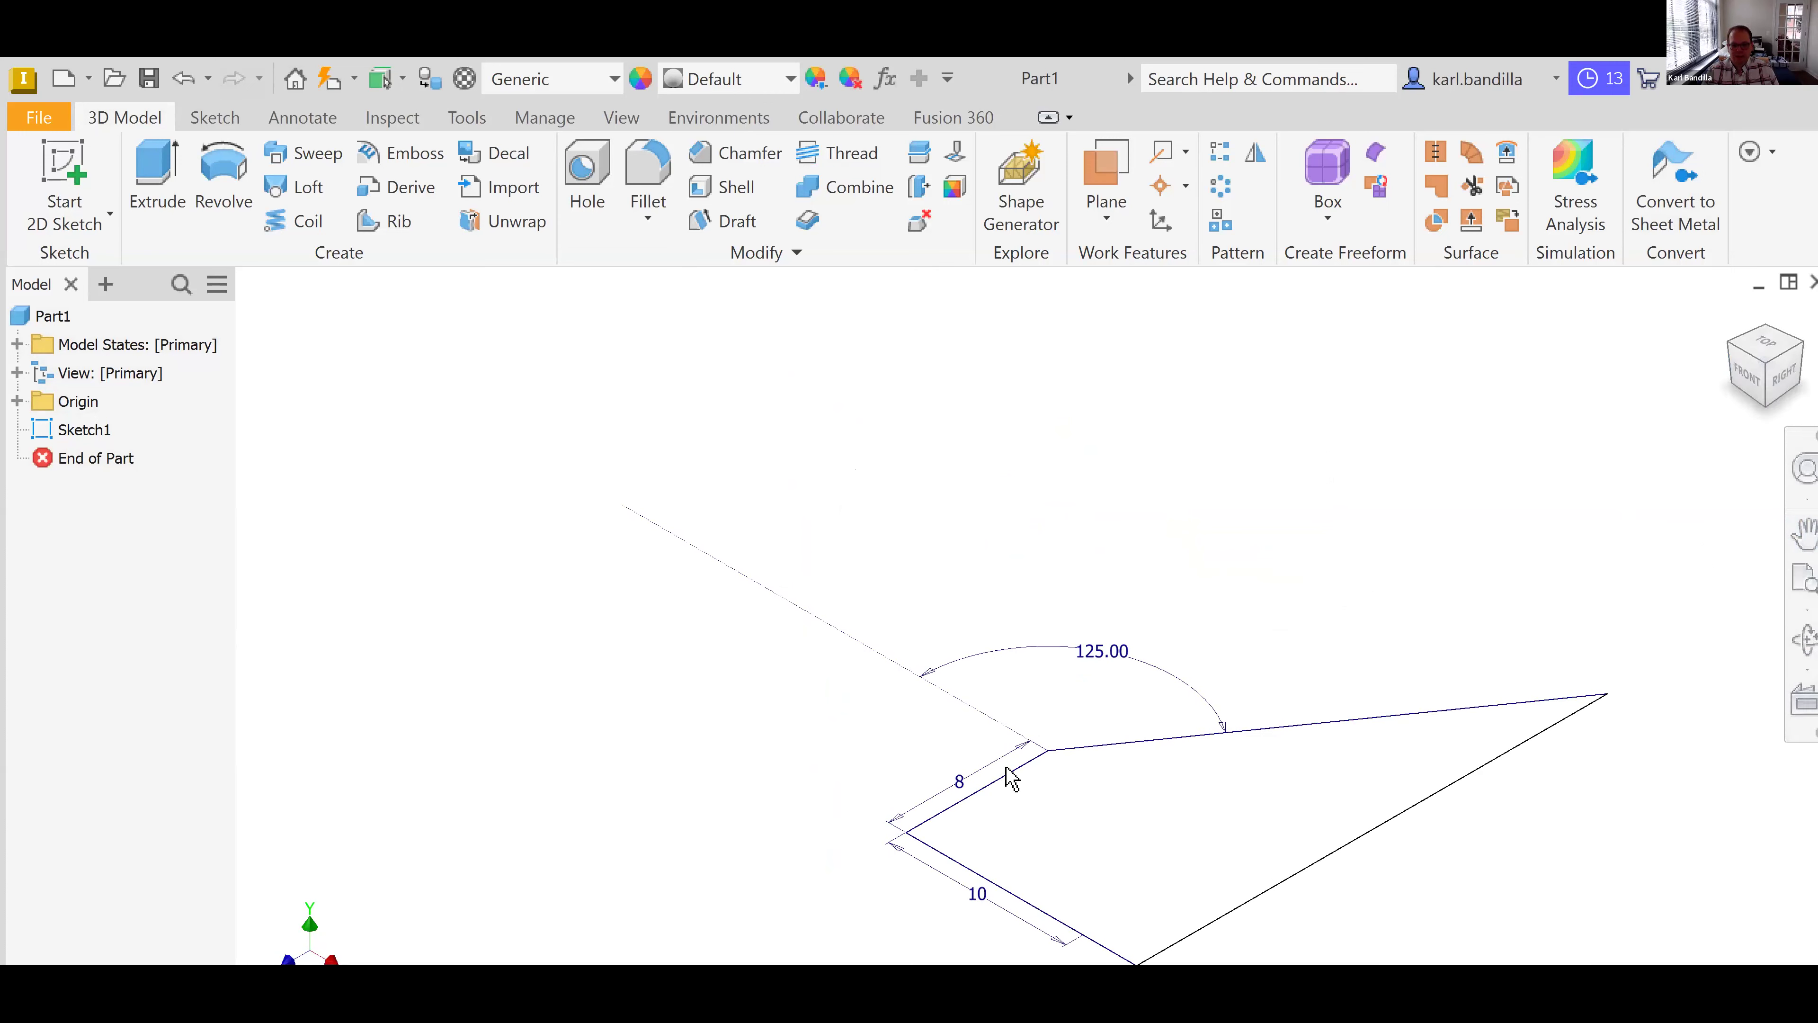
click(79, 432)
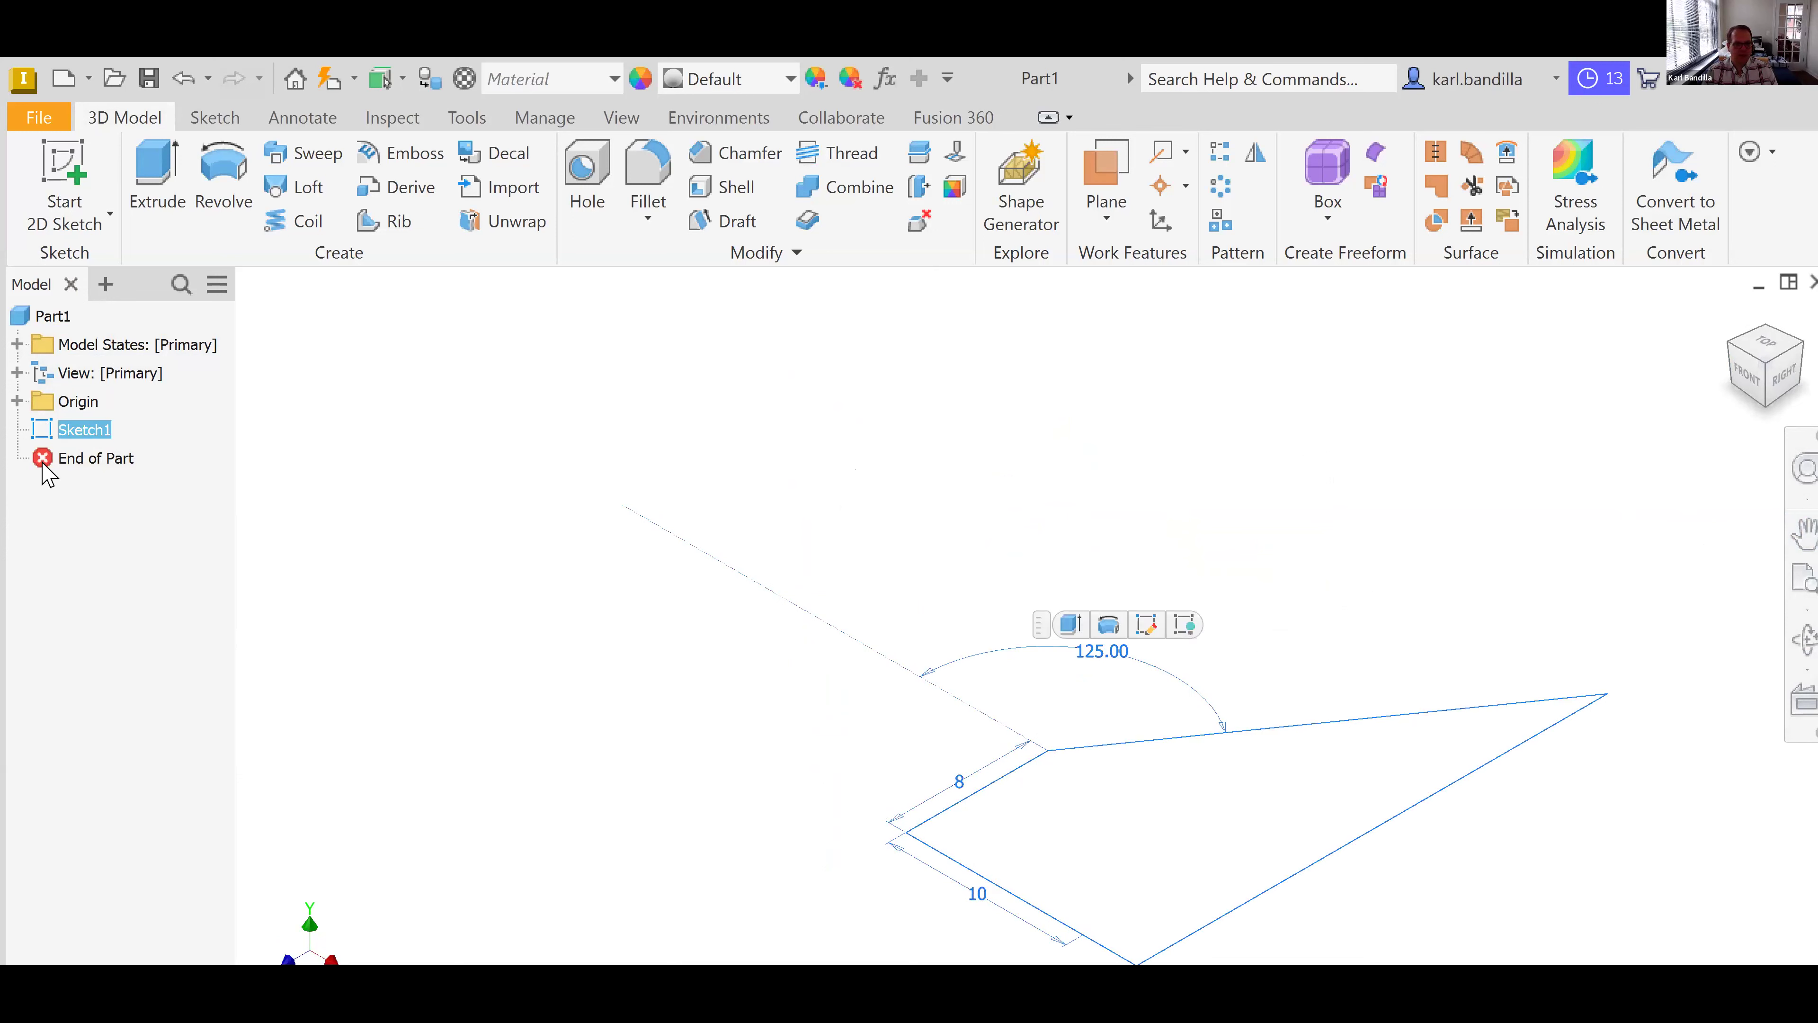
right_click(86, 432)
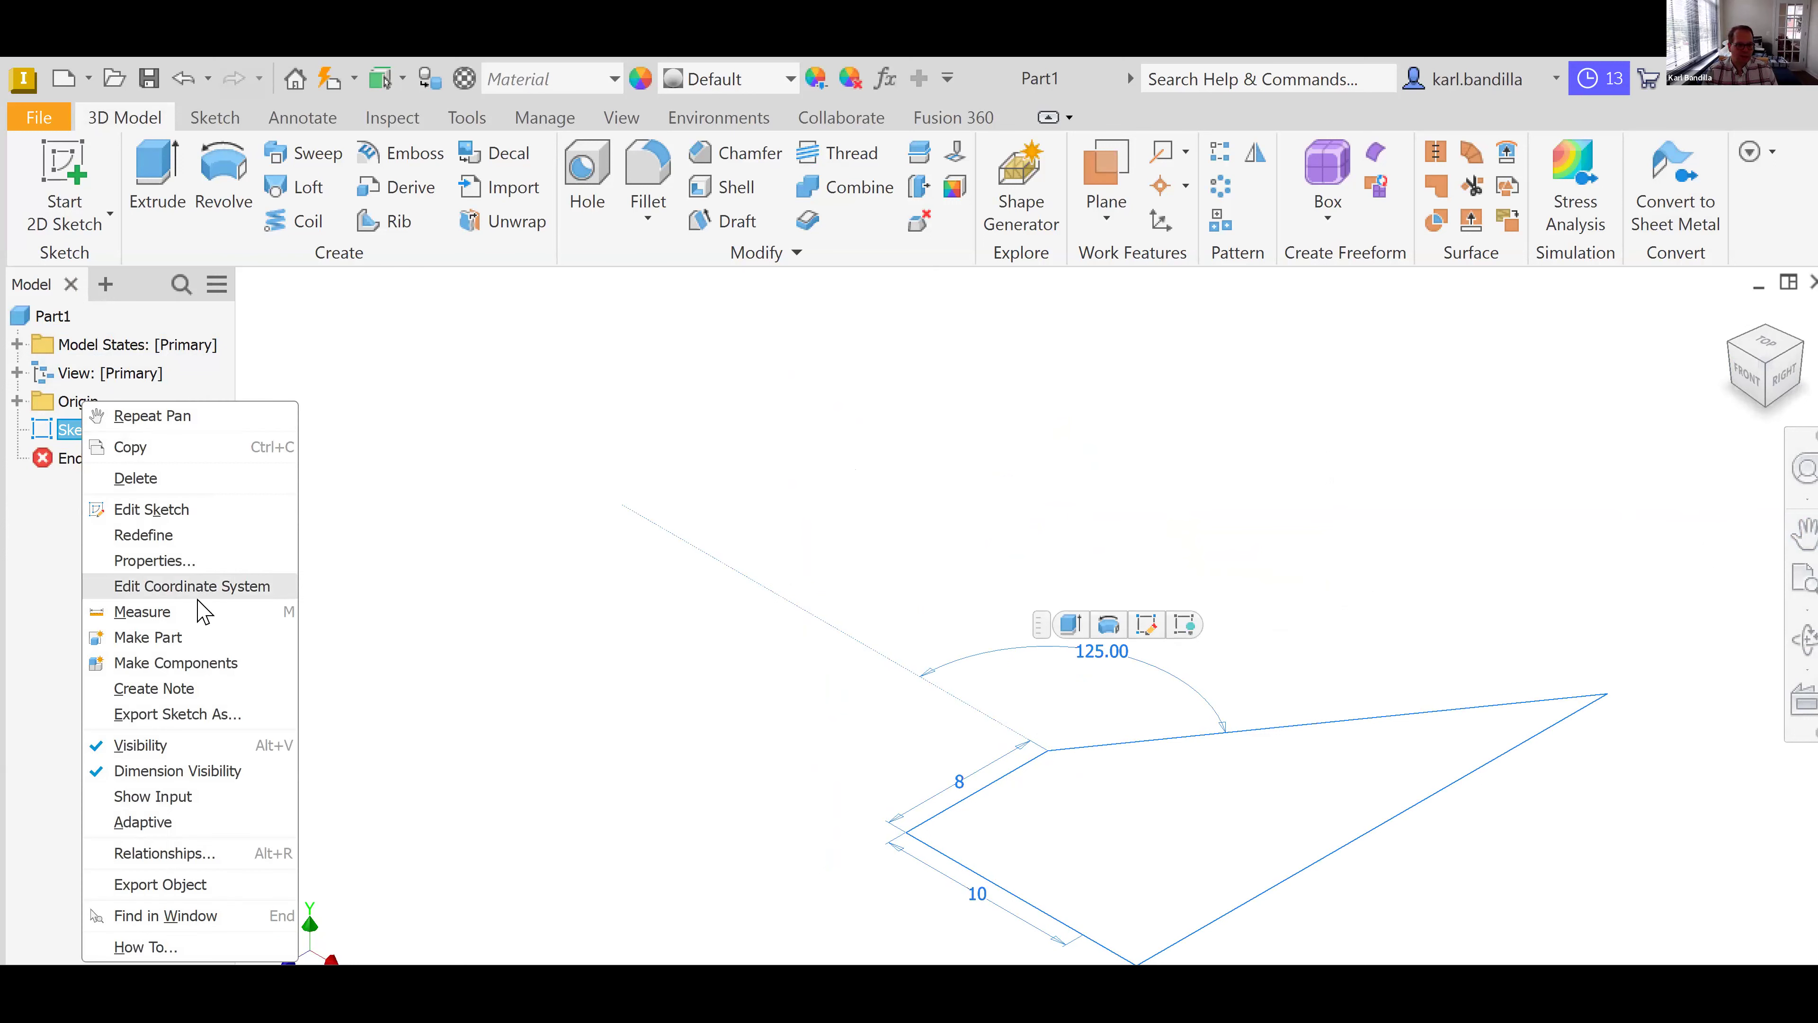
click(162, 751)
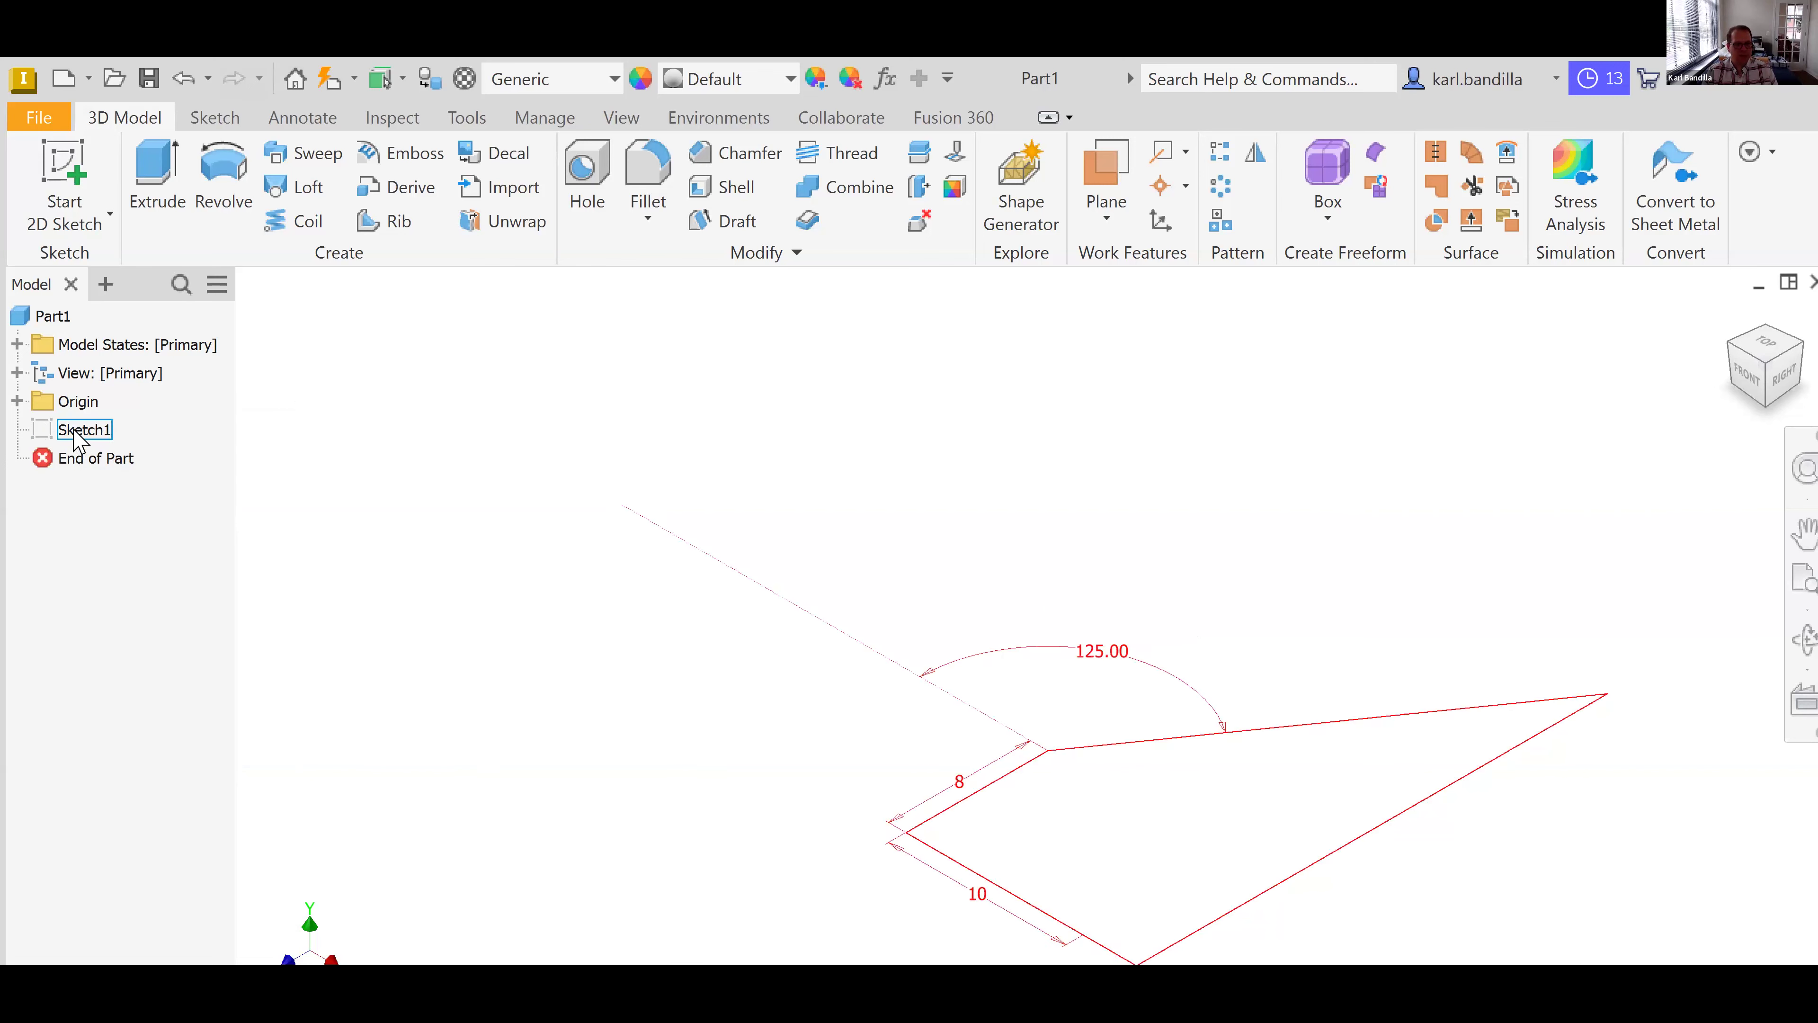
right_click(79, 434)
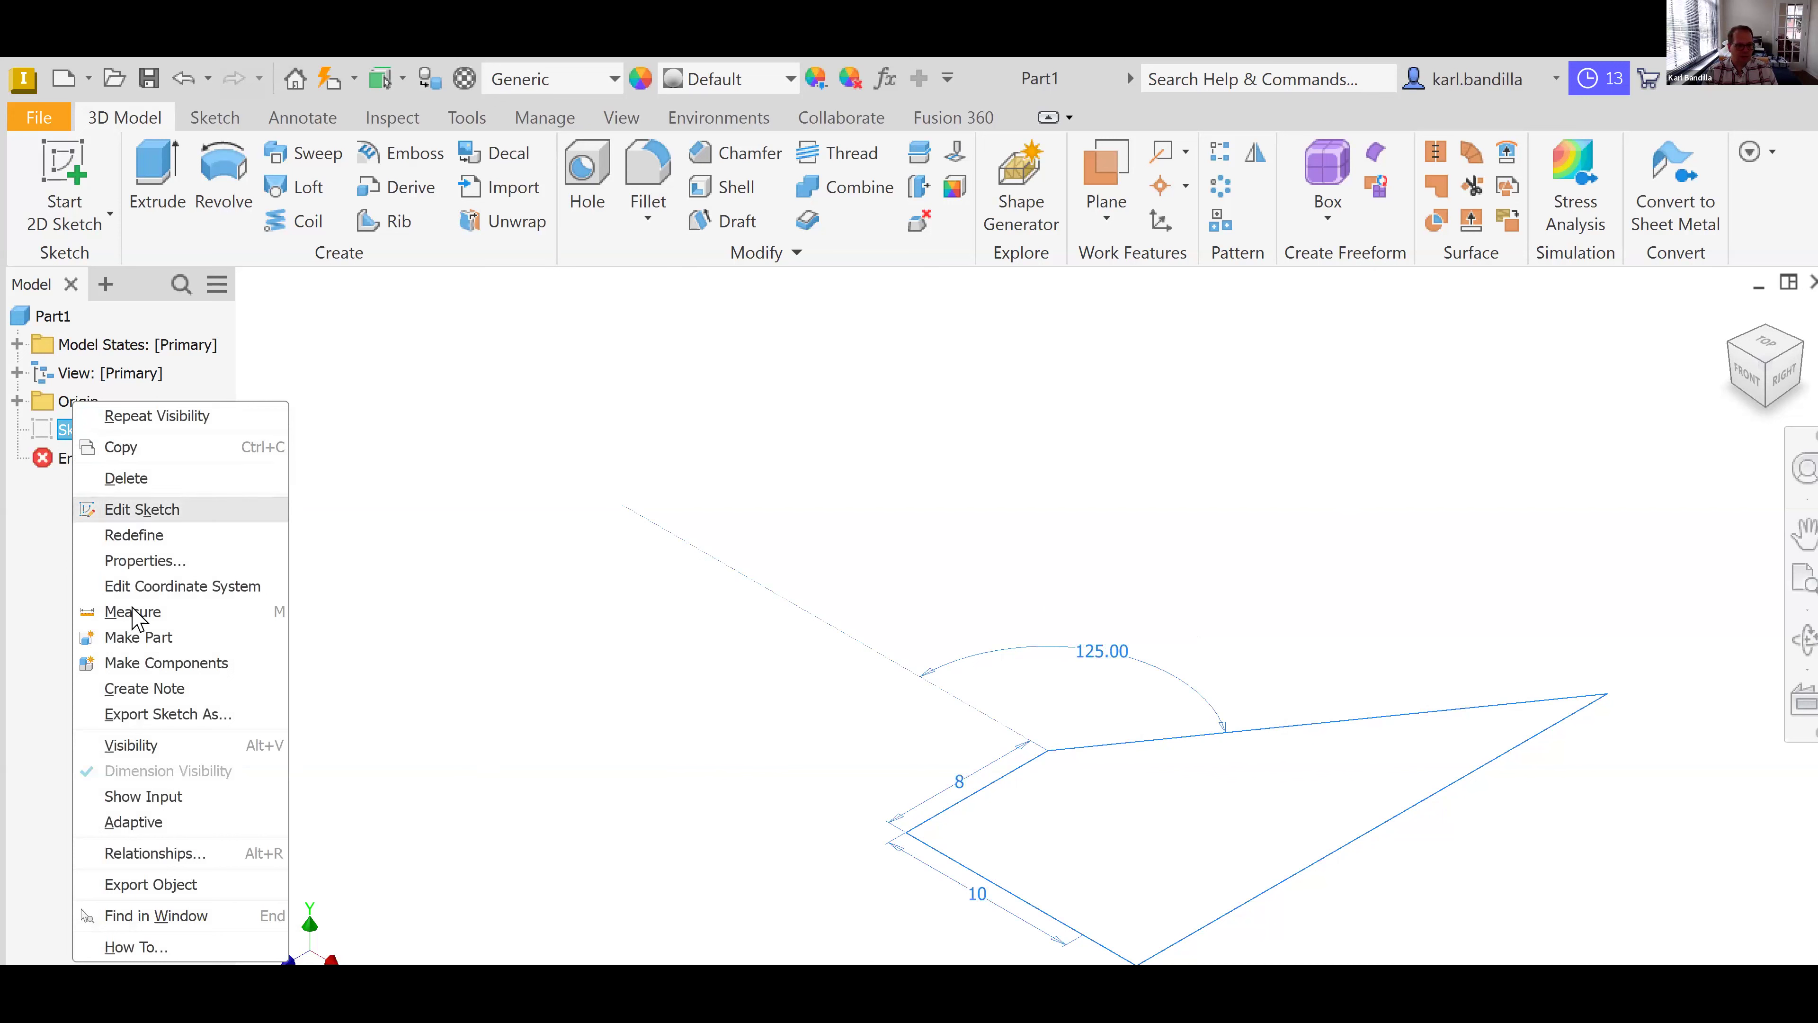
click(141, 744)
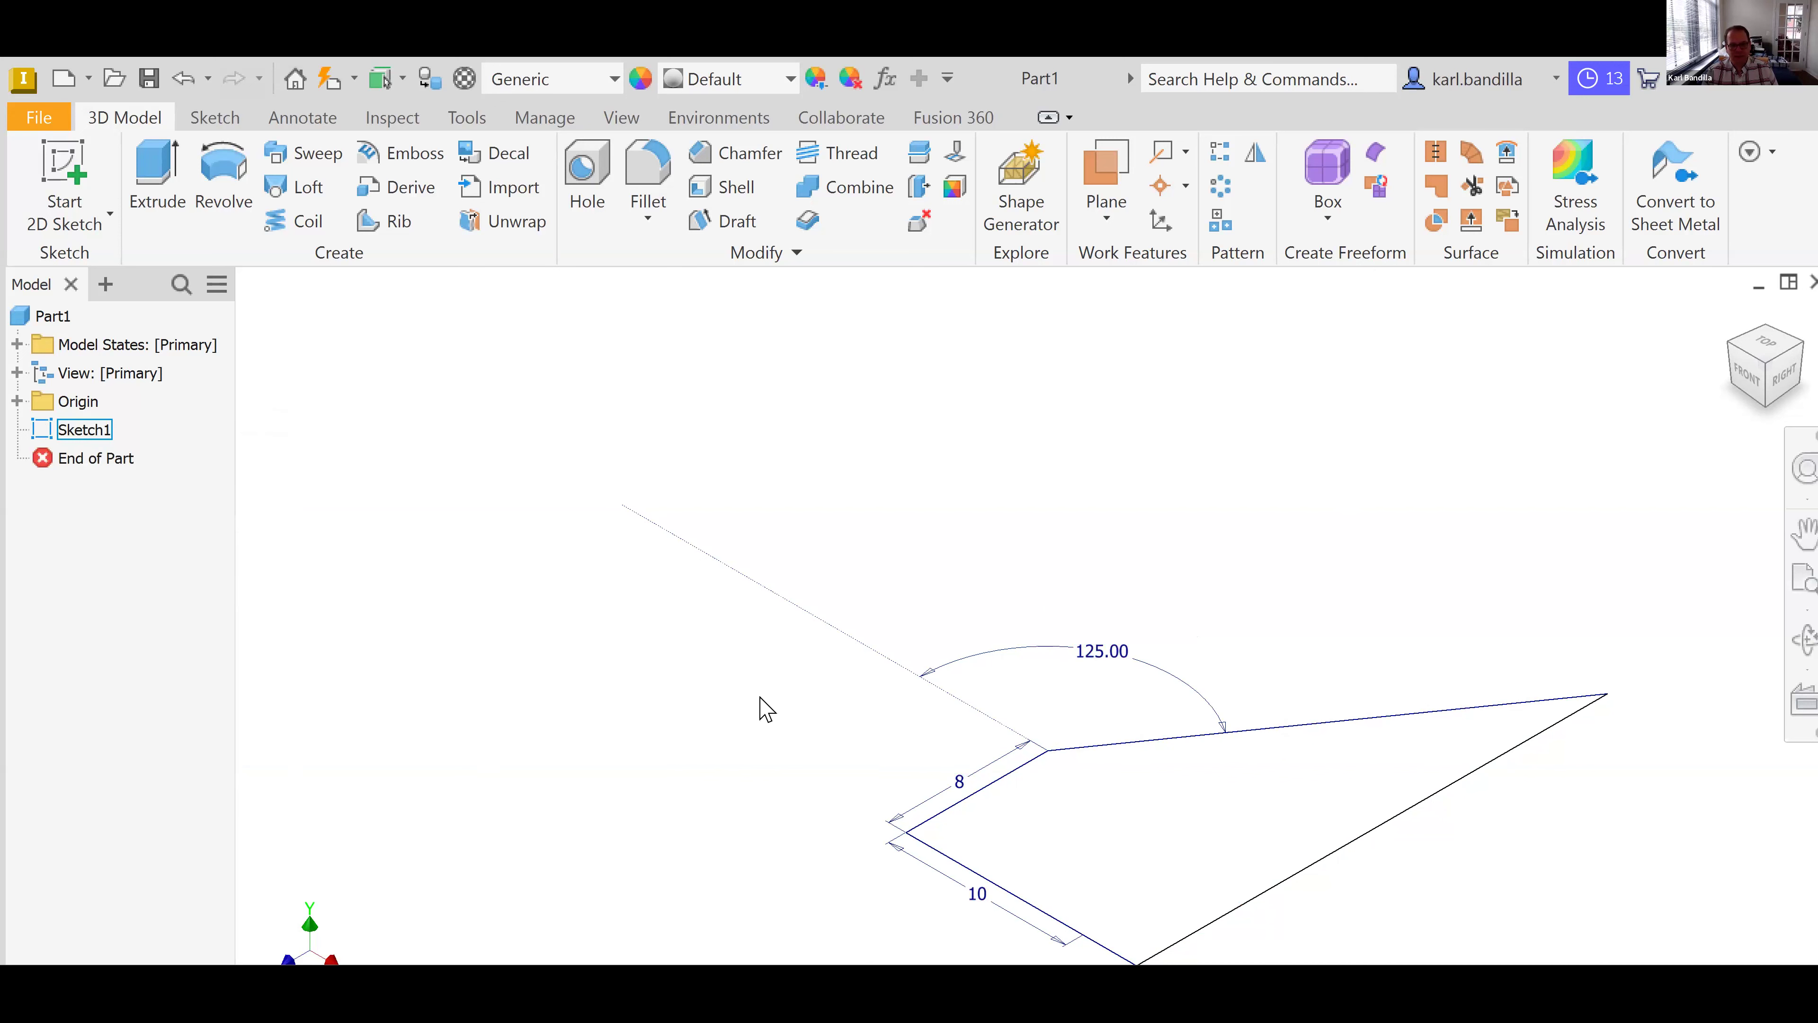
click(82, 432)
right_click(80, 430)
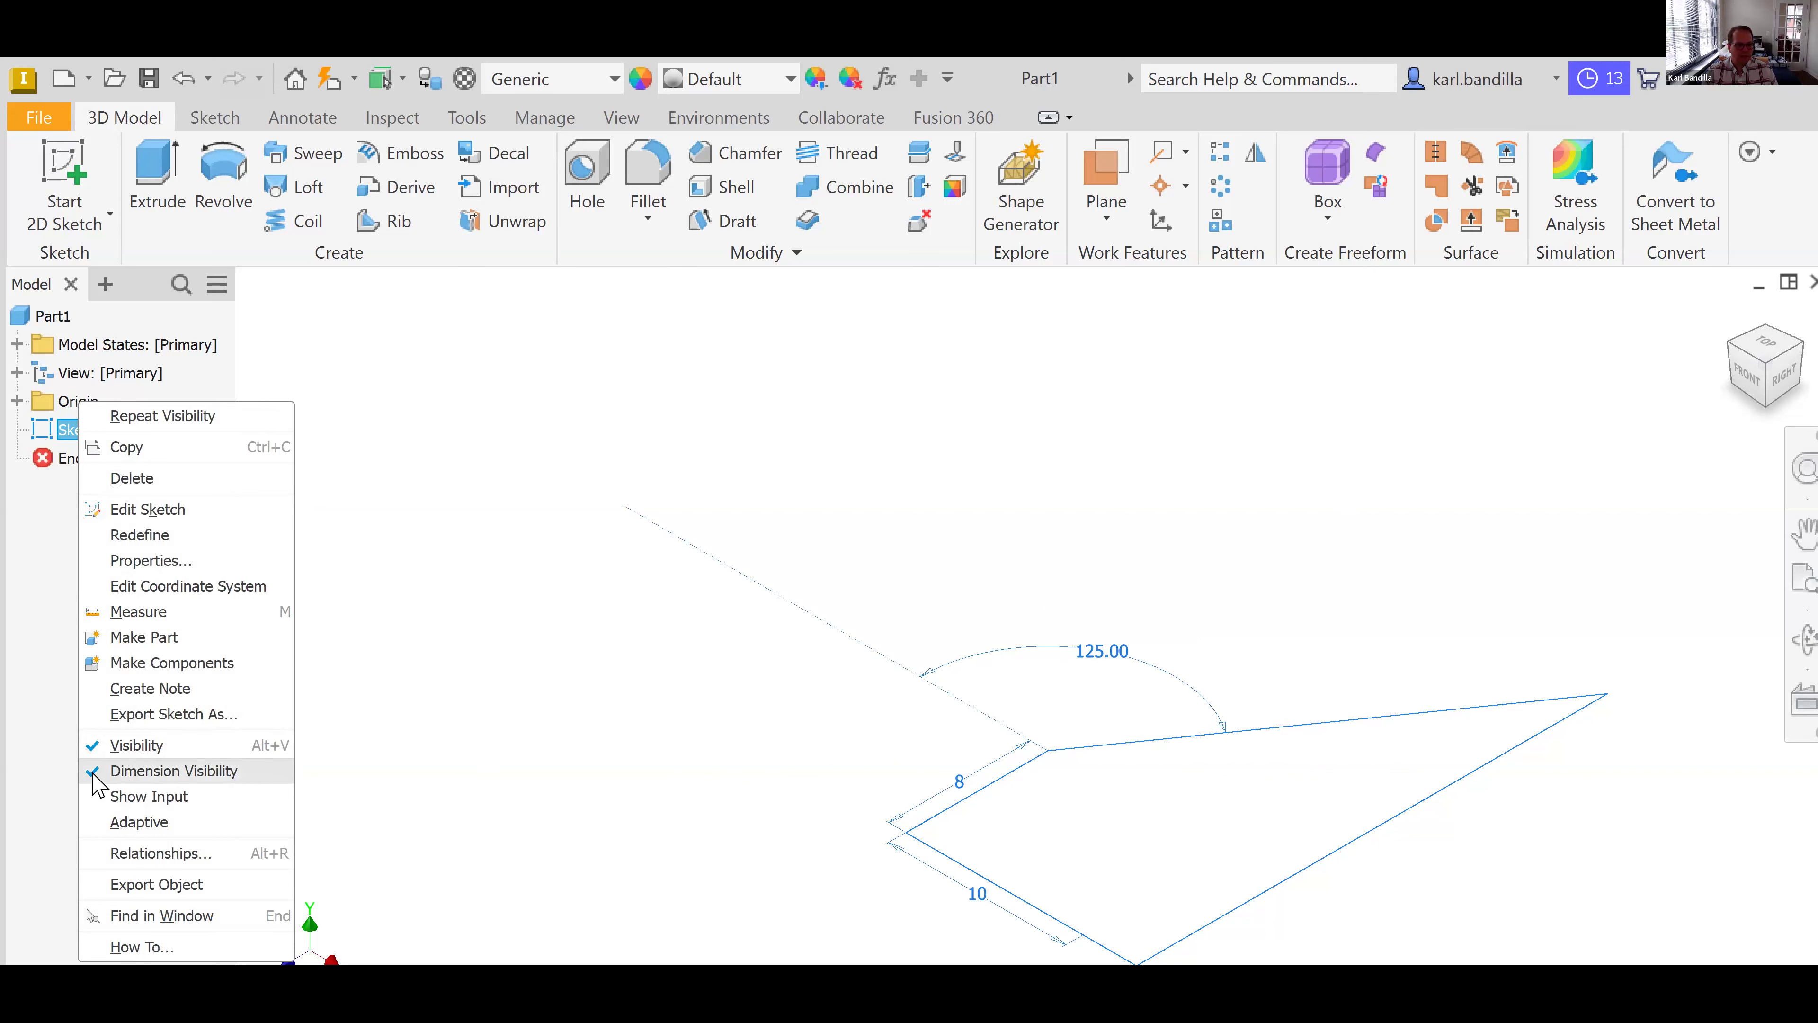
click(158, 771)
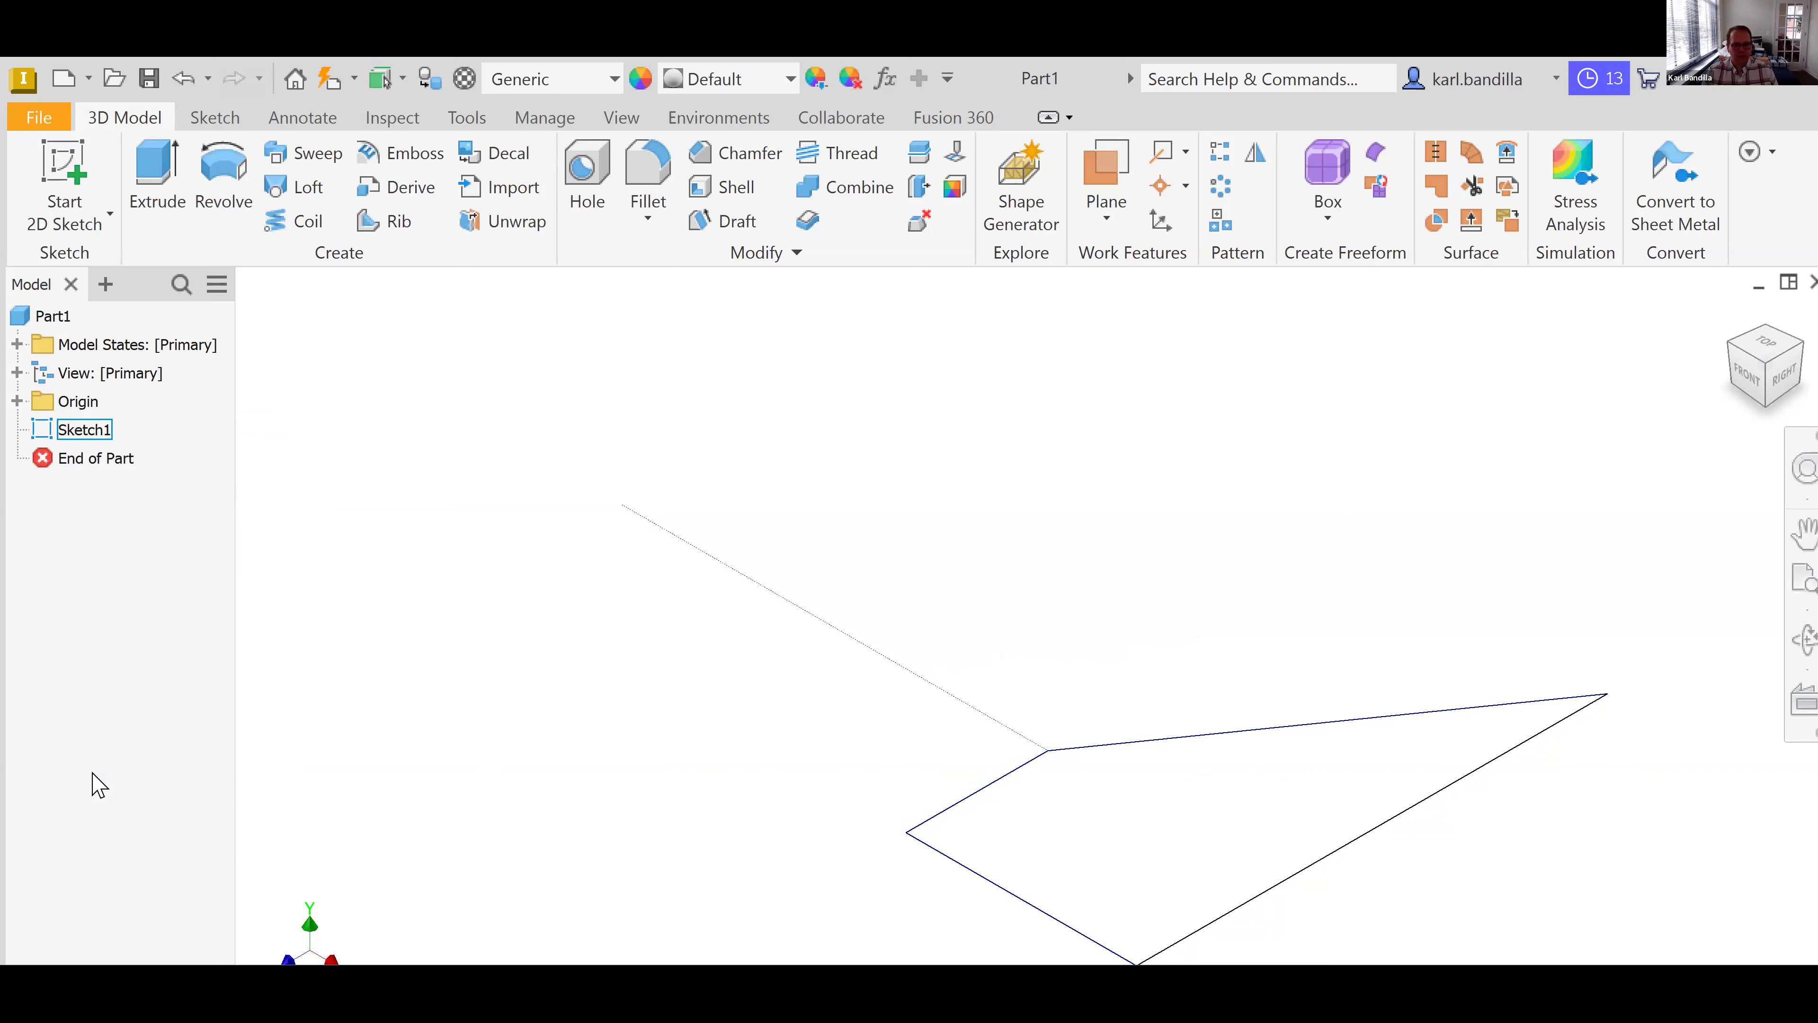
right_click(80, 432)
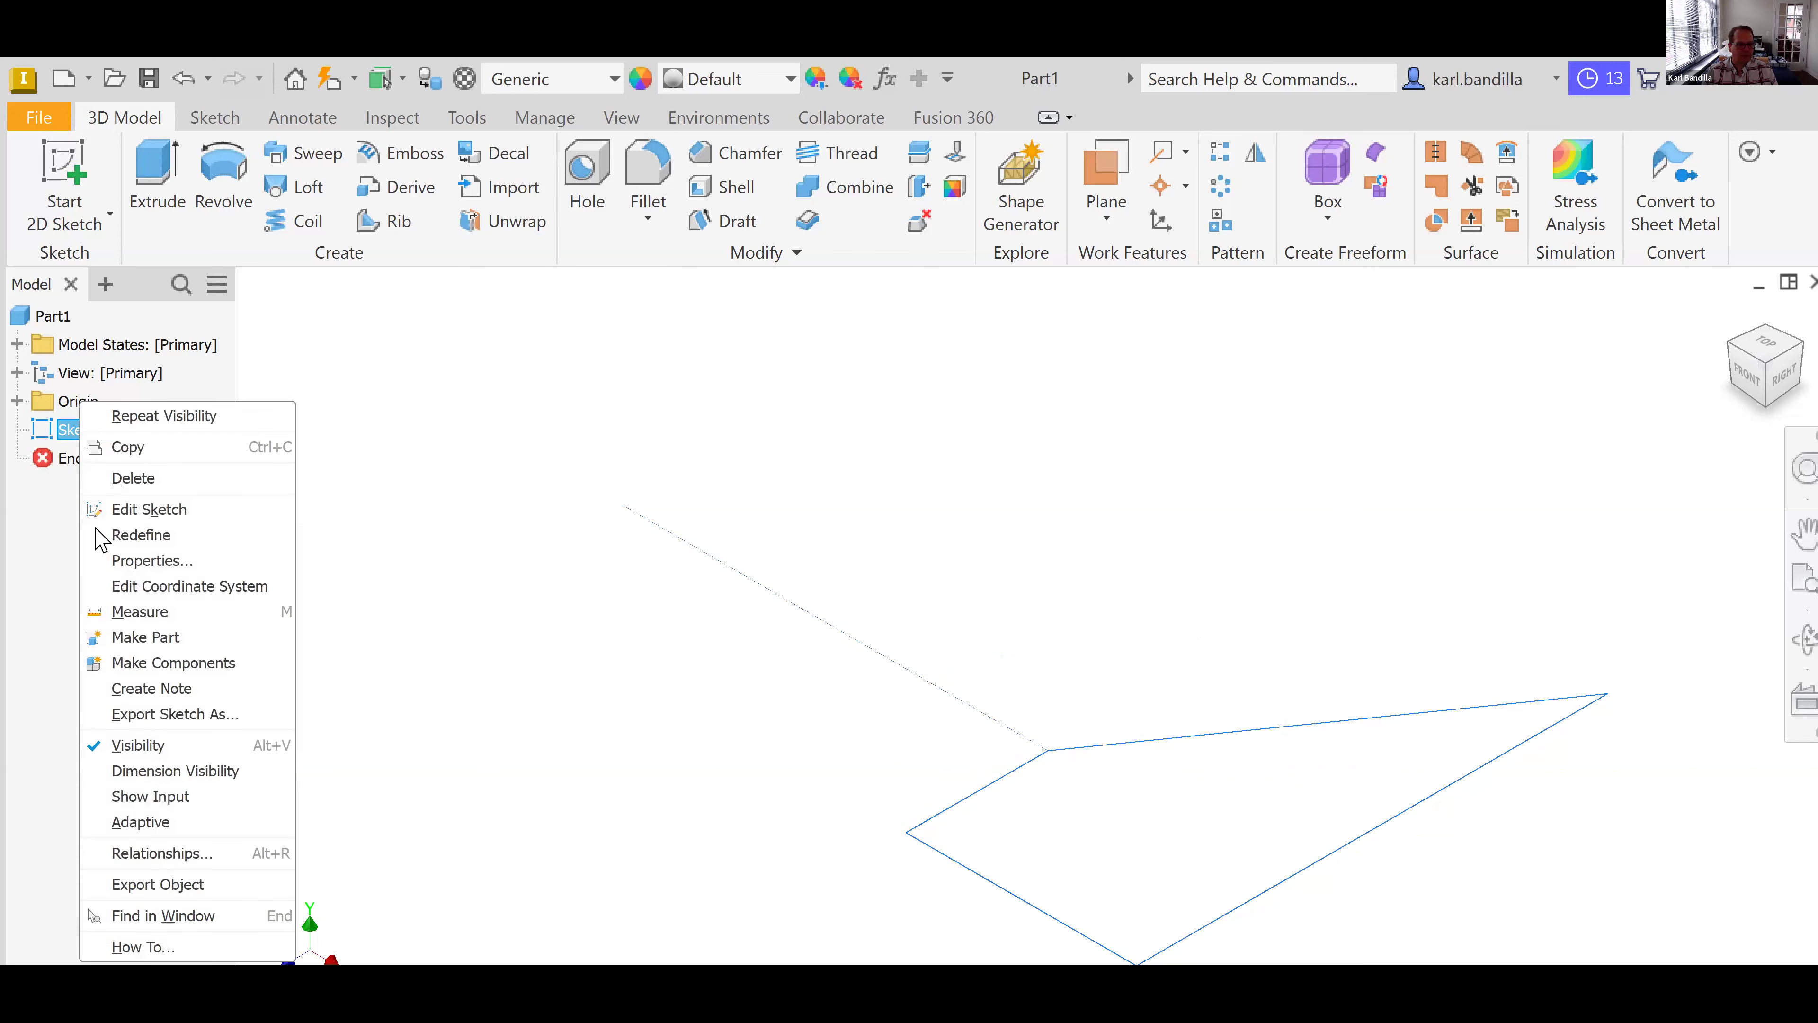
click(102, 773)
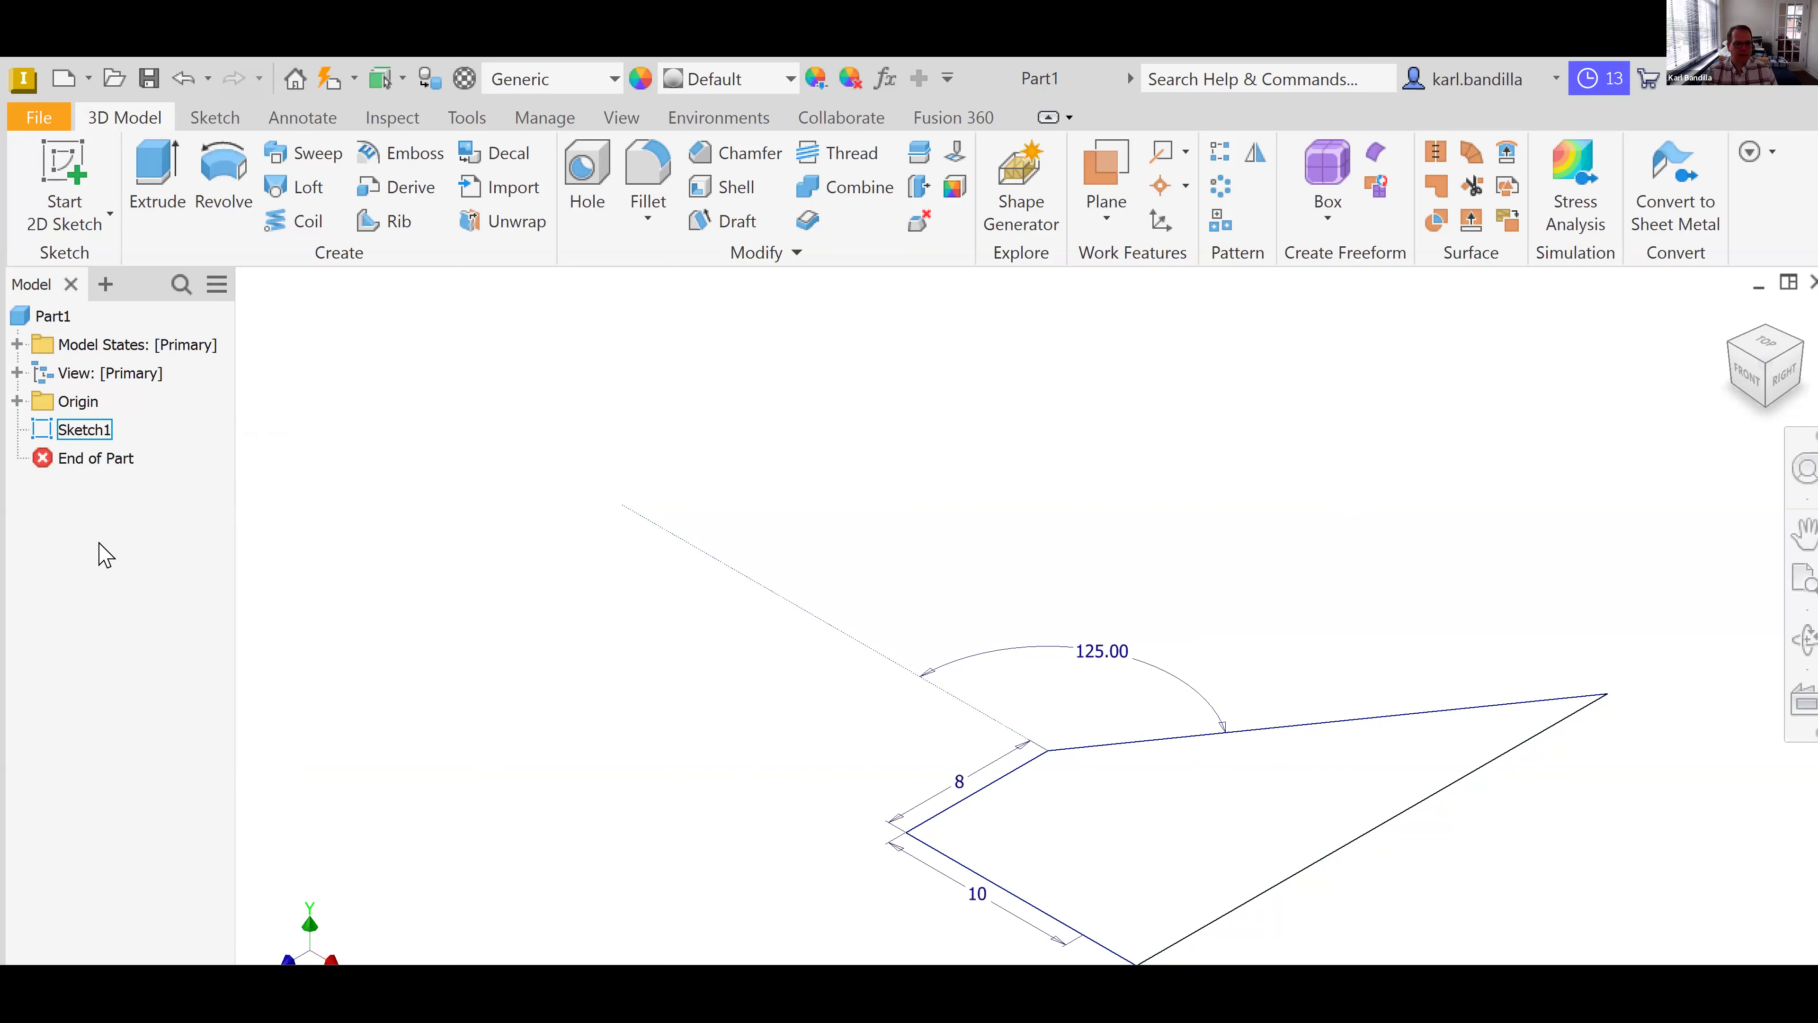
right_click(81, 436)
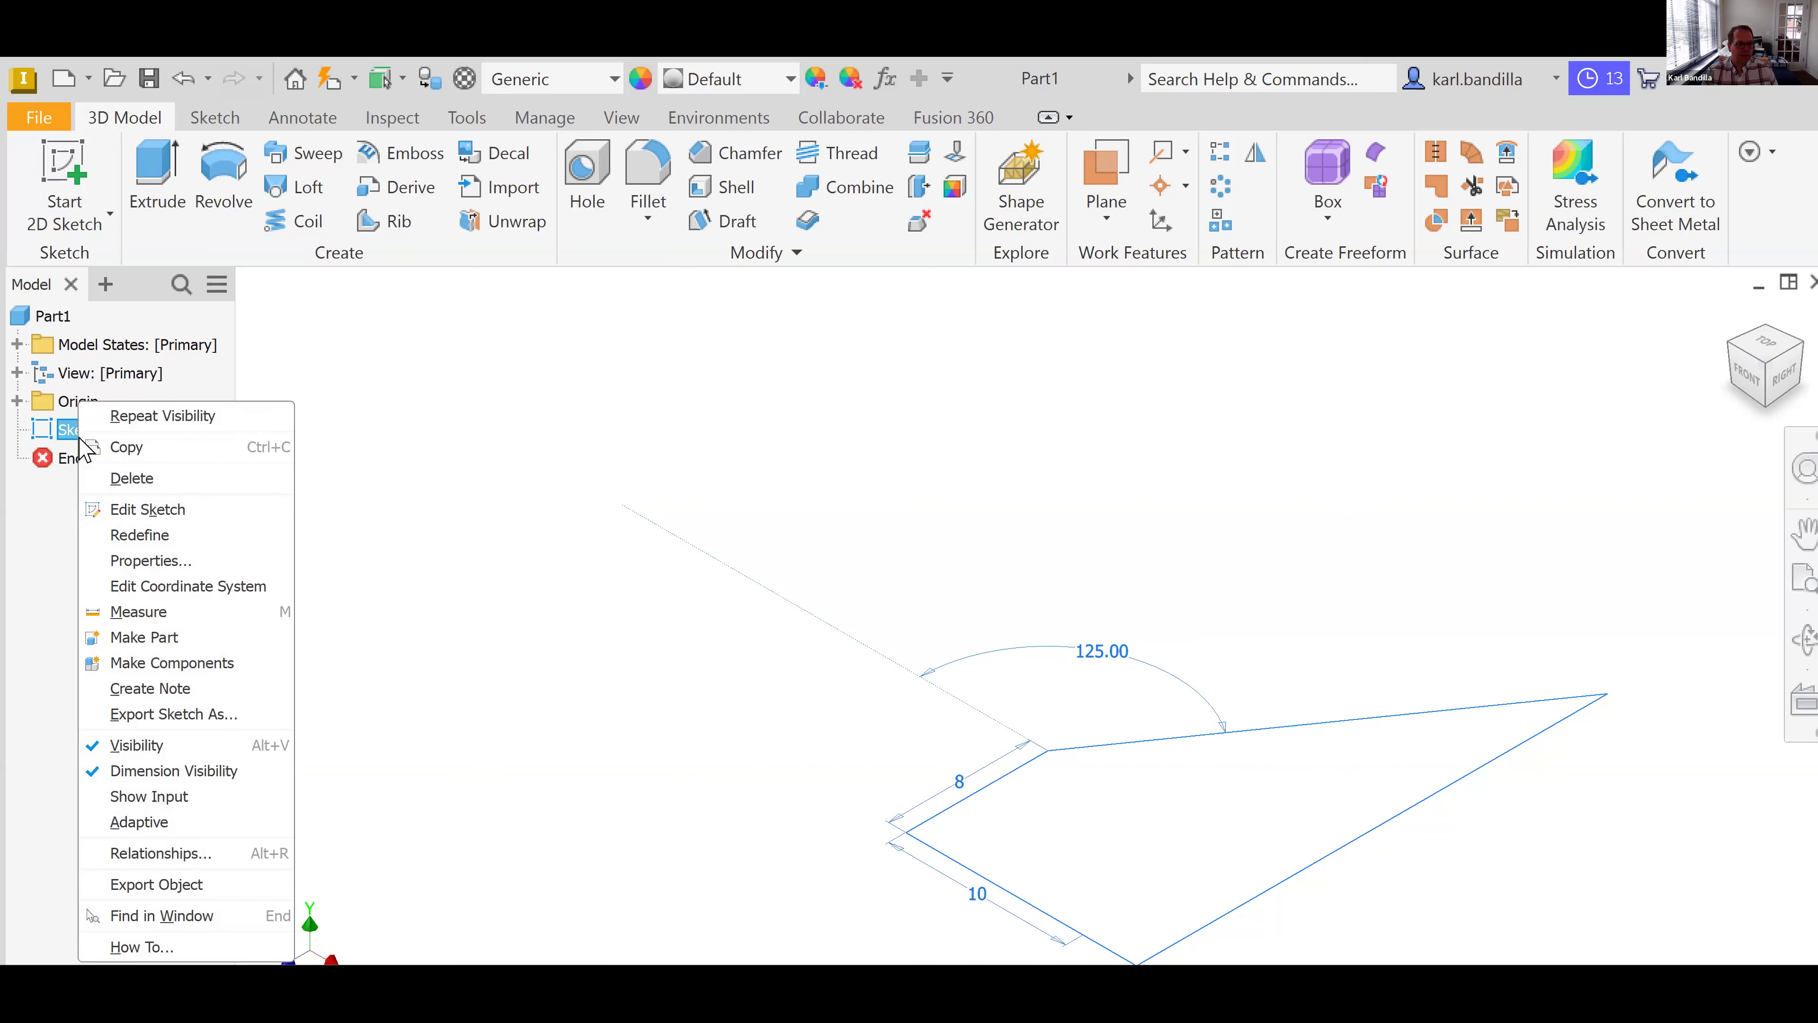
click(61, 535)
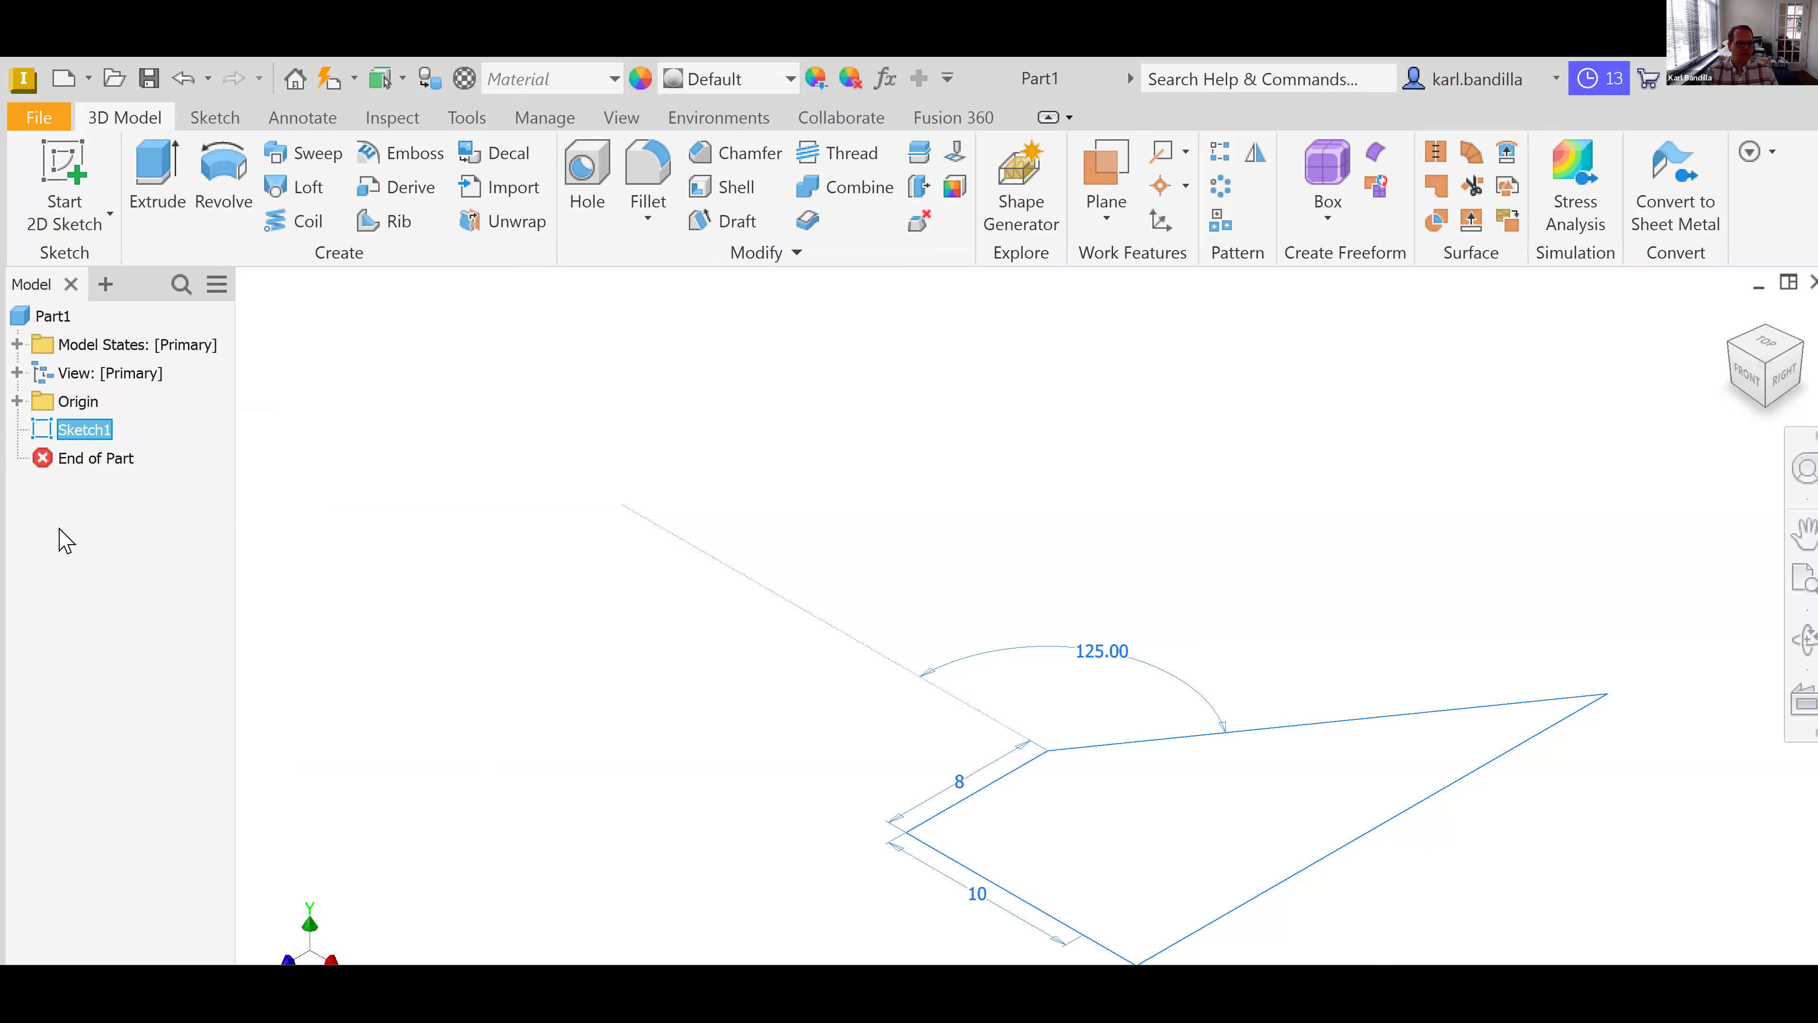
- Rename Sketch1 to 'triangle' in the model browser, then check it from the front and home views
click(90, 430)
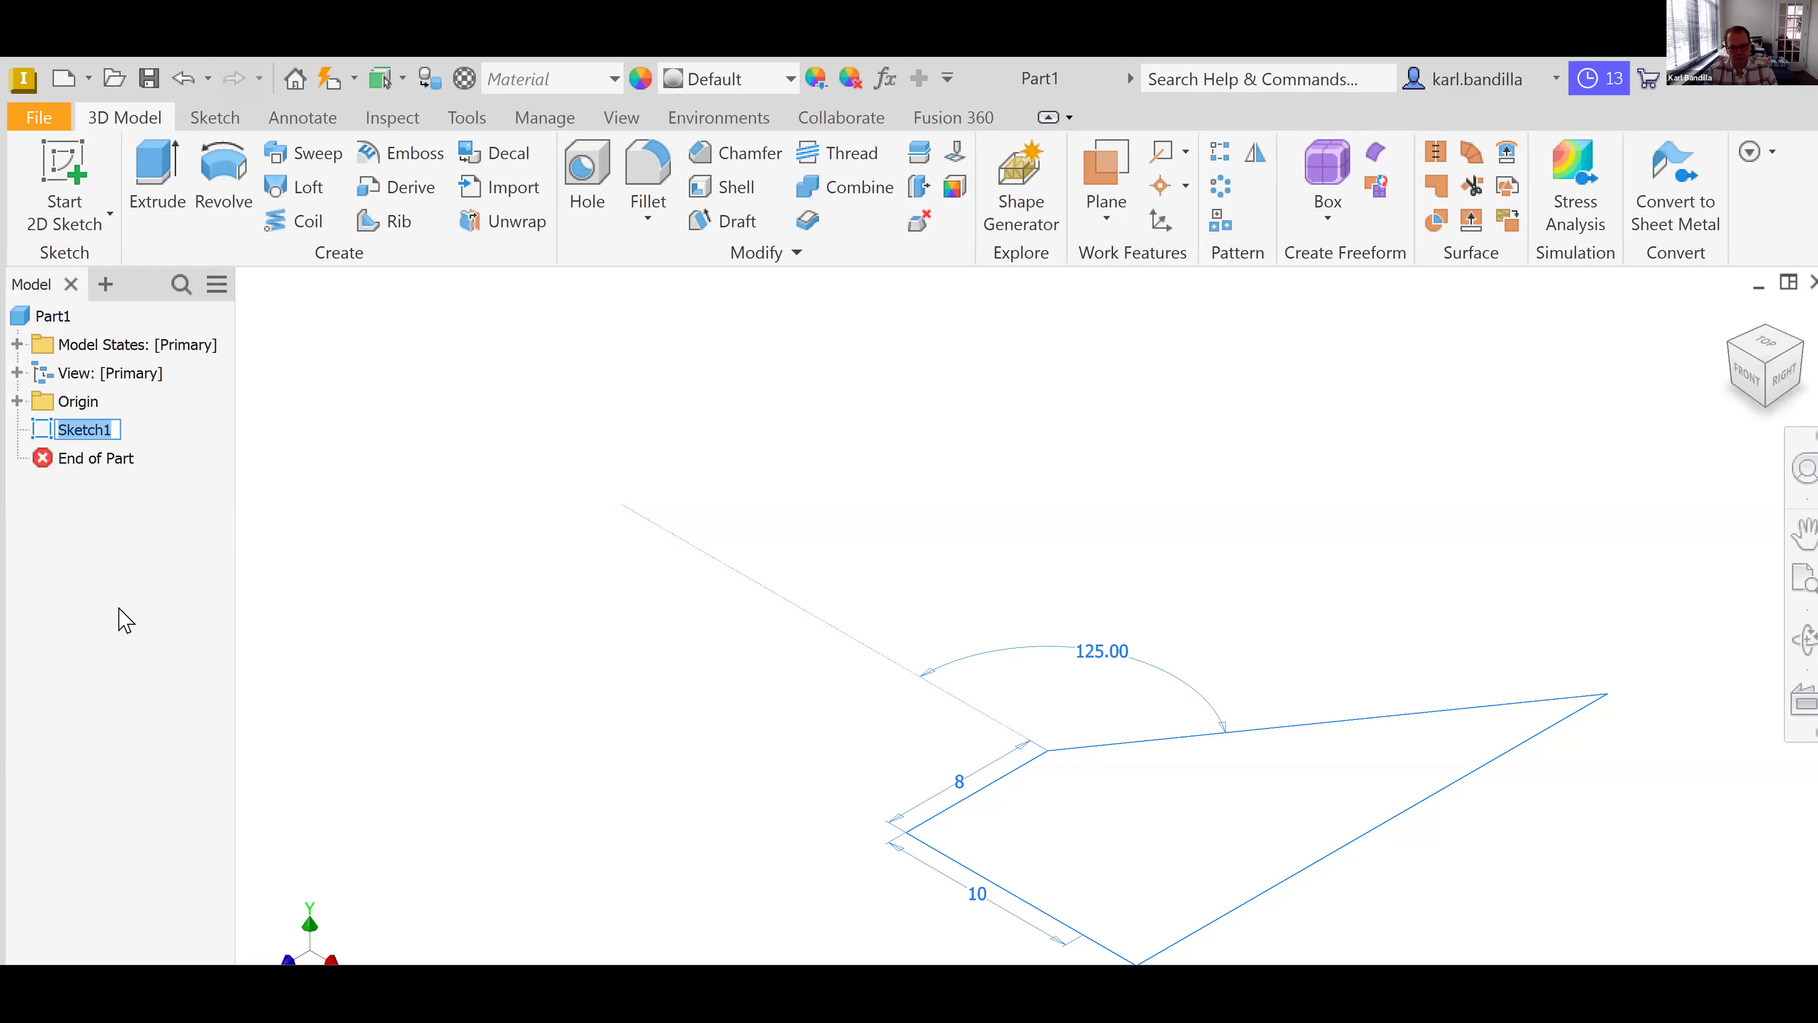
text(triangle)
key(Return)
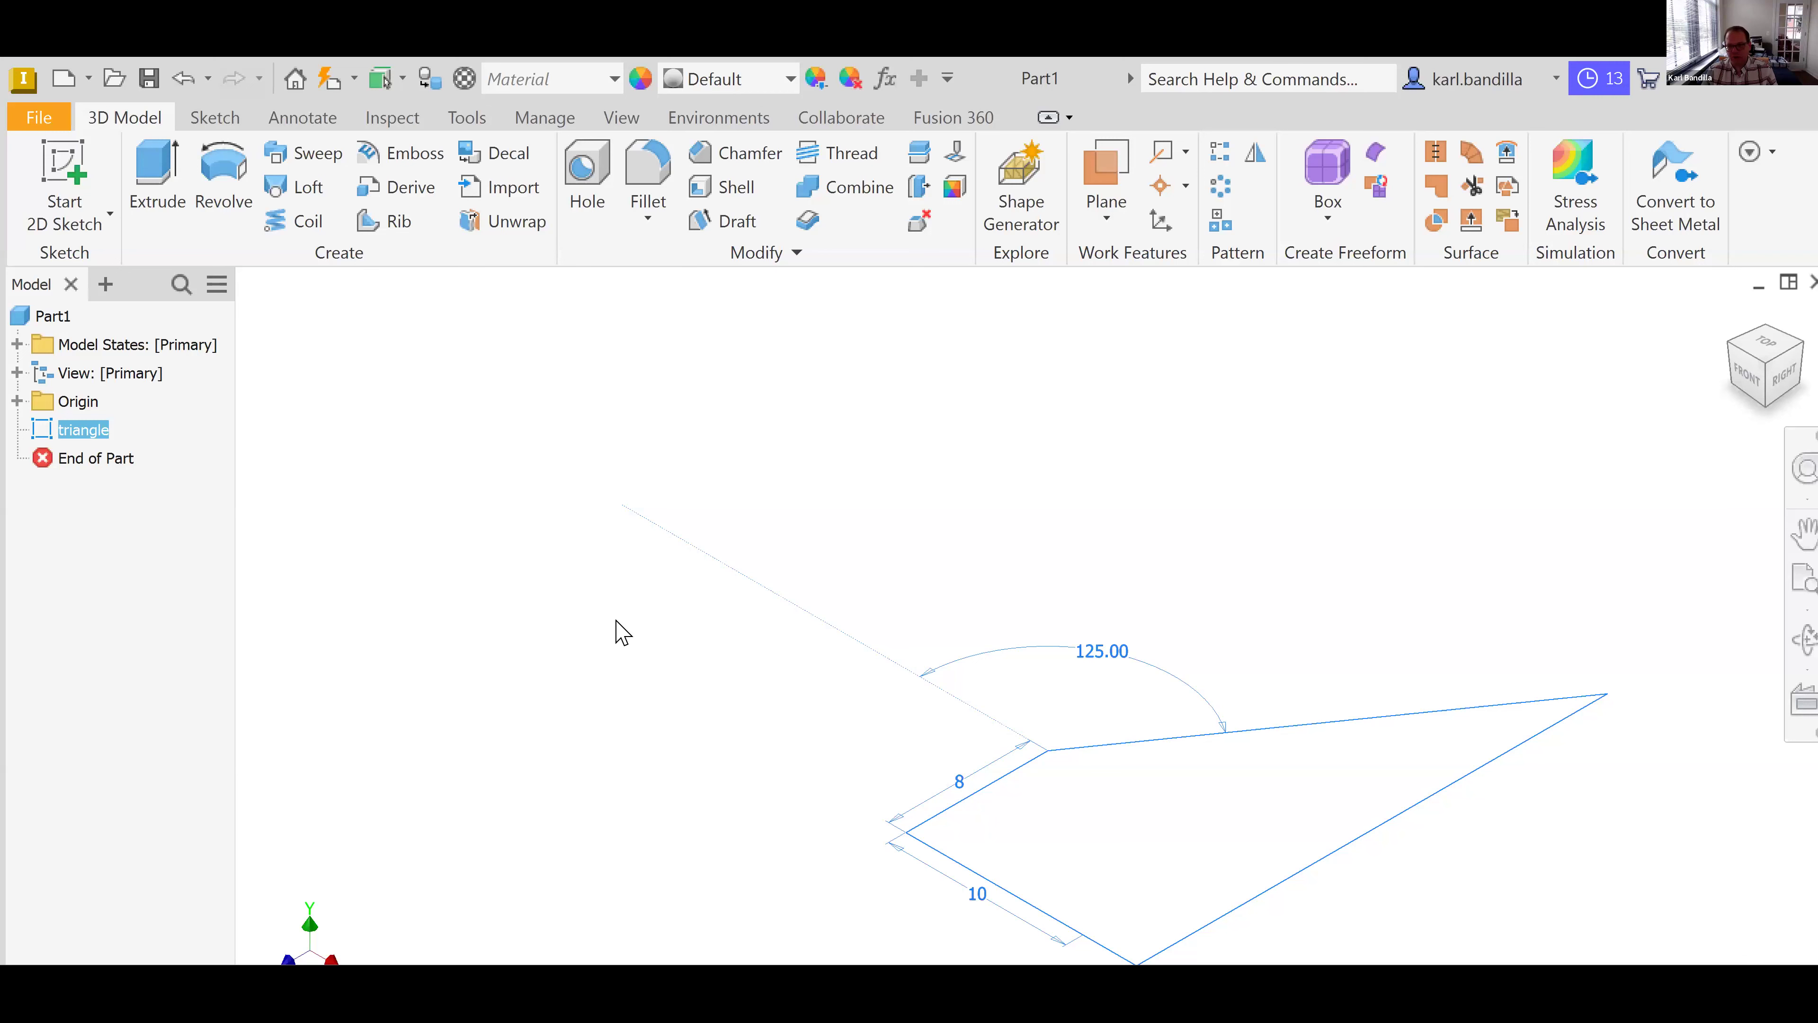
click(1740, 375)
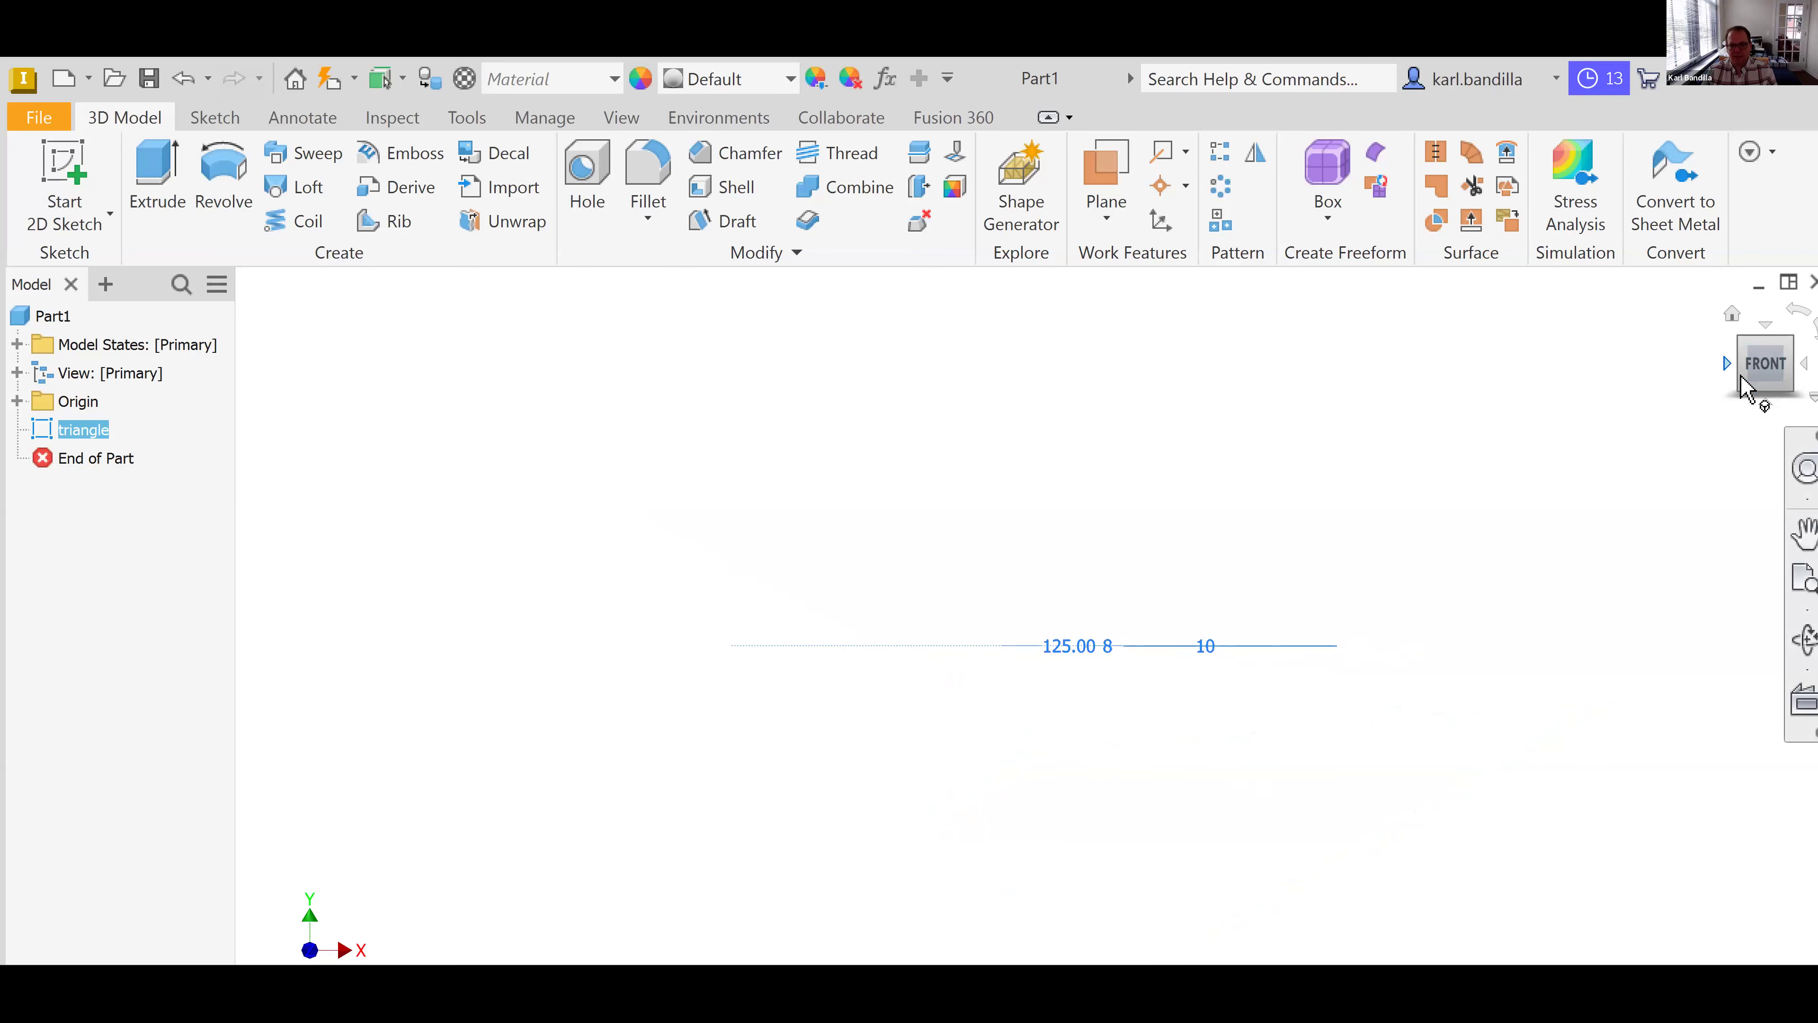
click(1733, 314)
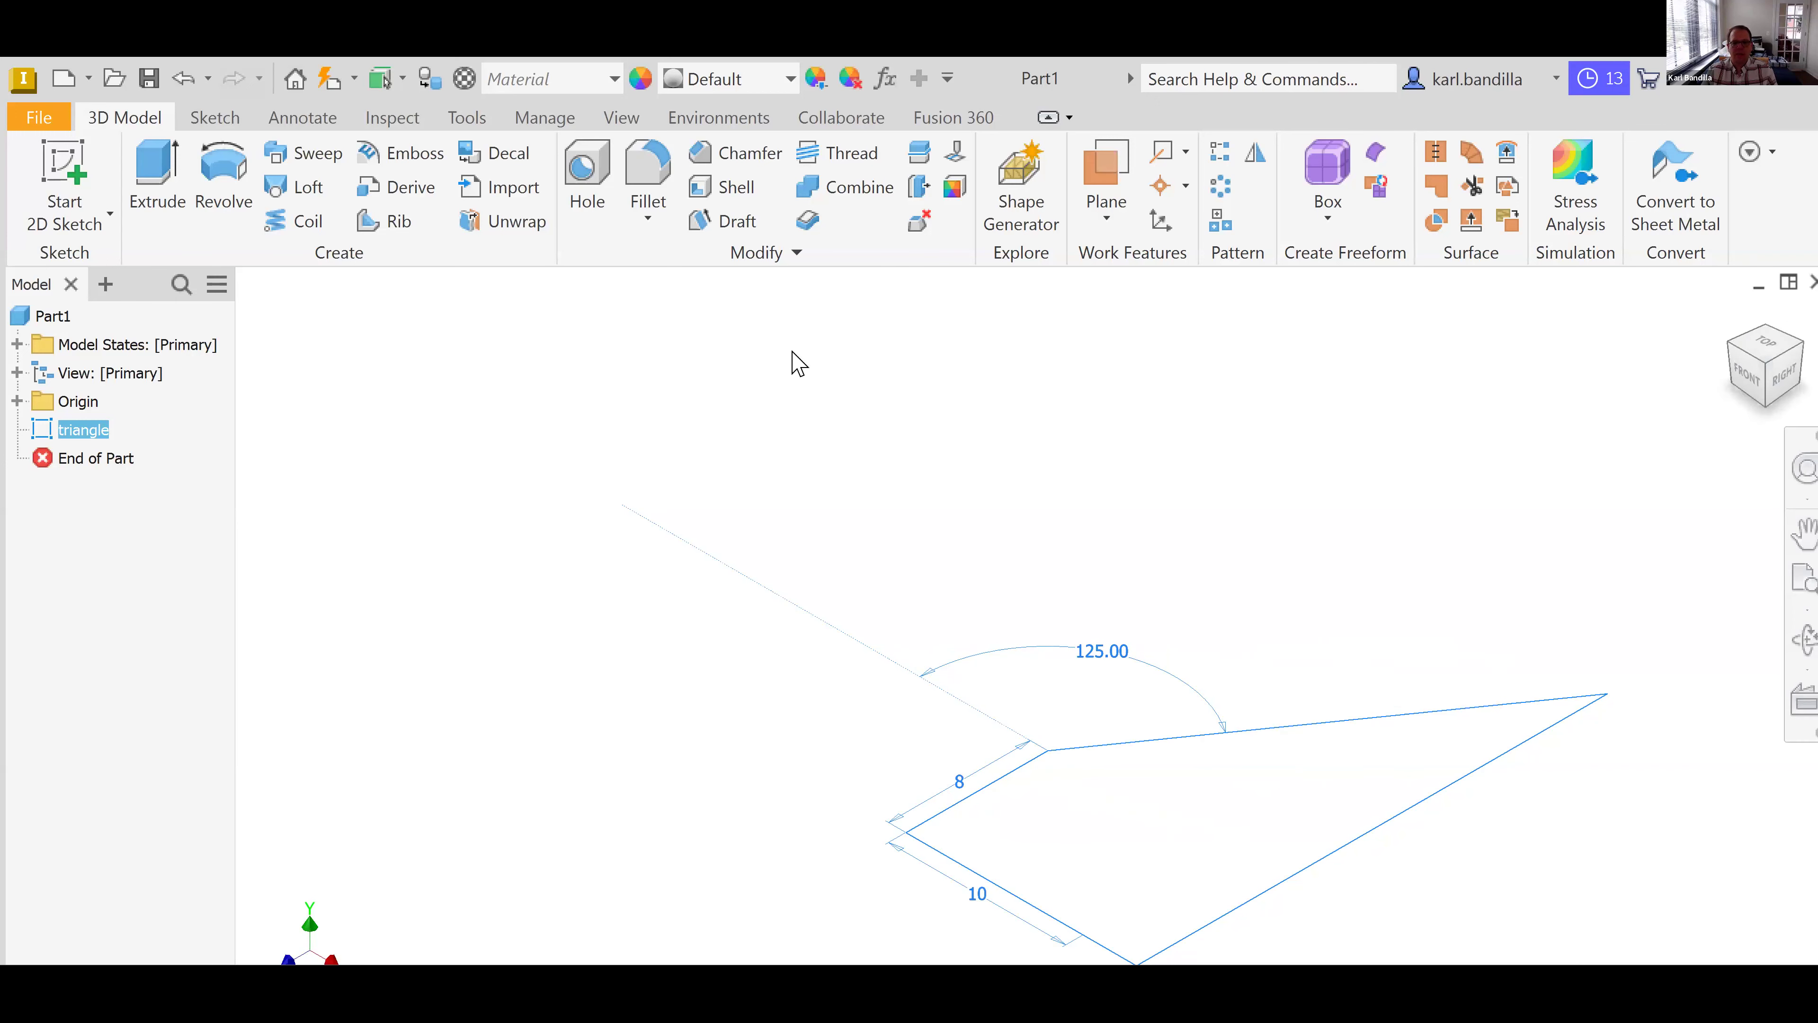
- Extrude the triangle profile one-sided by 2 mm, after previewing flip, symmetric and asymmetric options
click(162, 173)
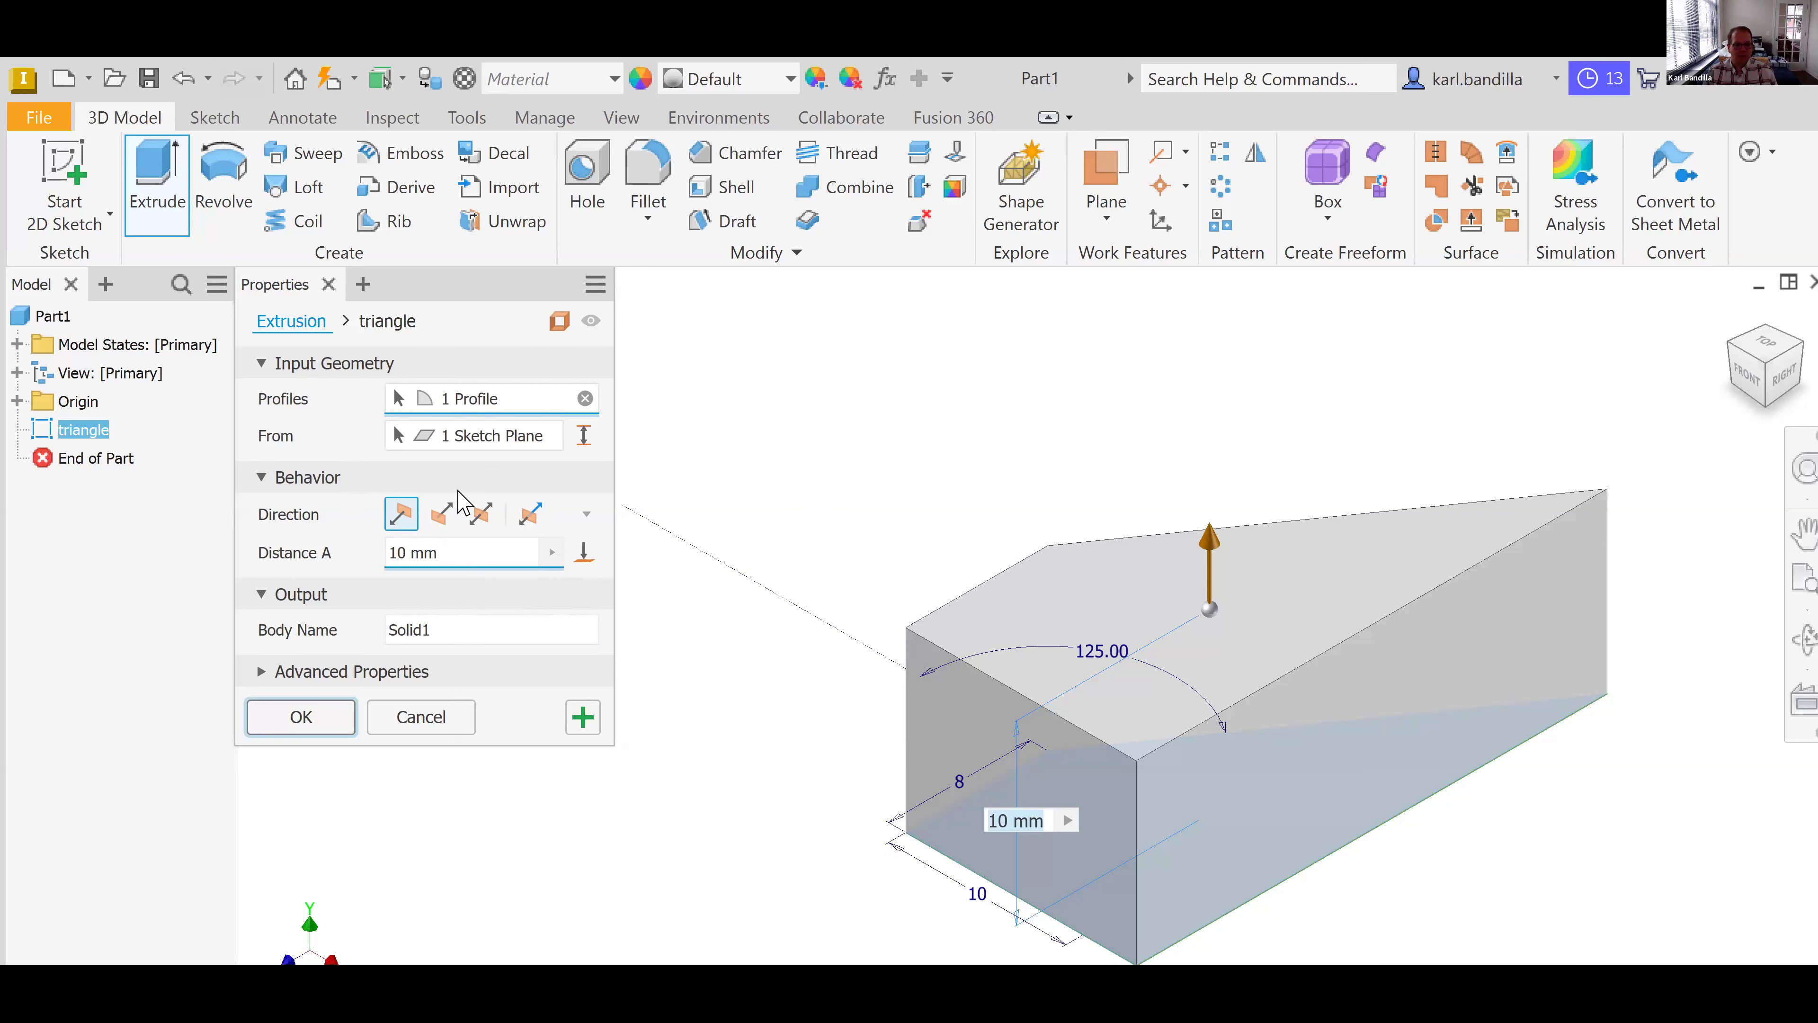
click(442, 513)
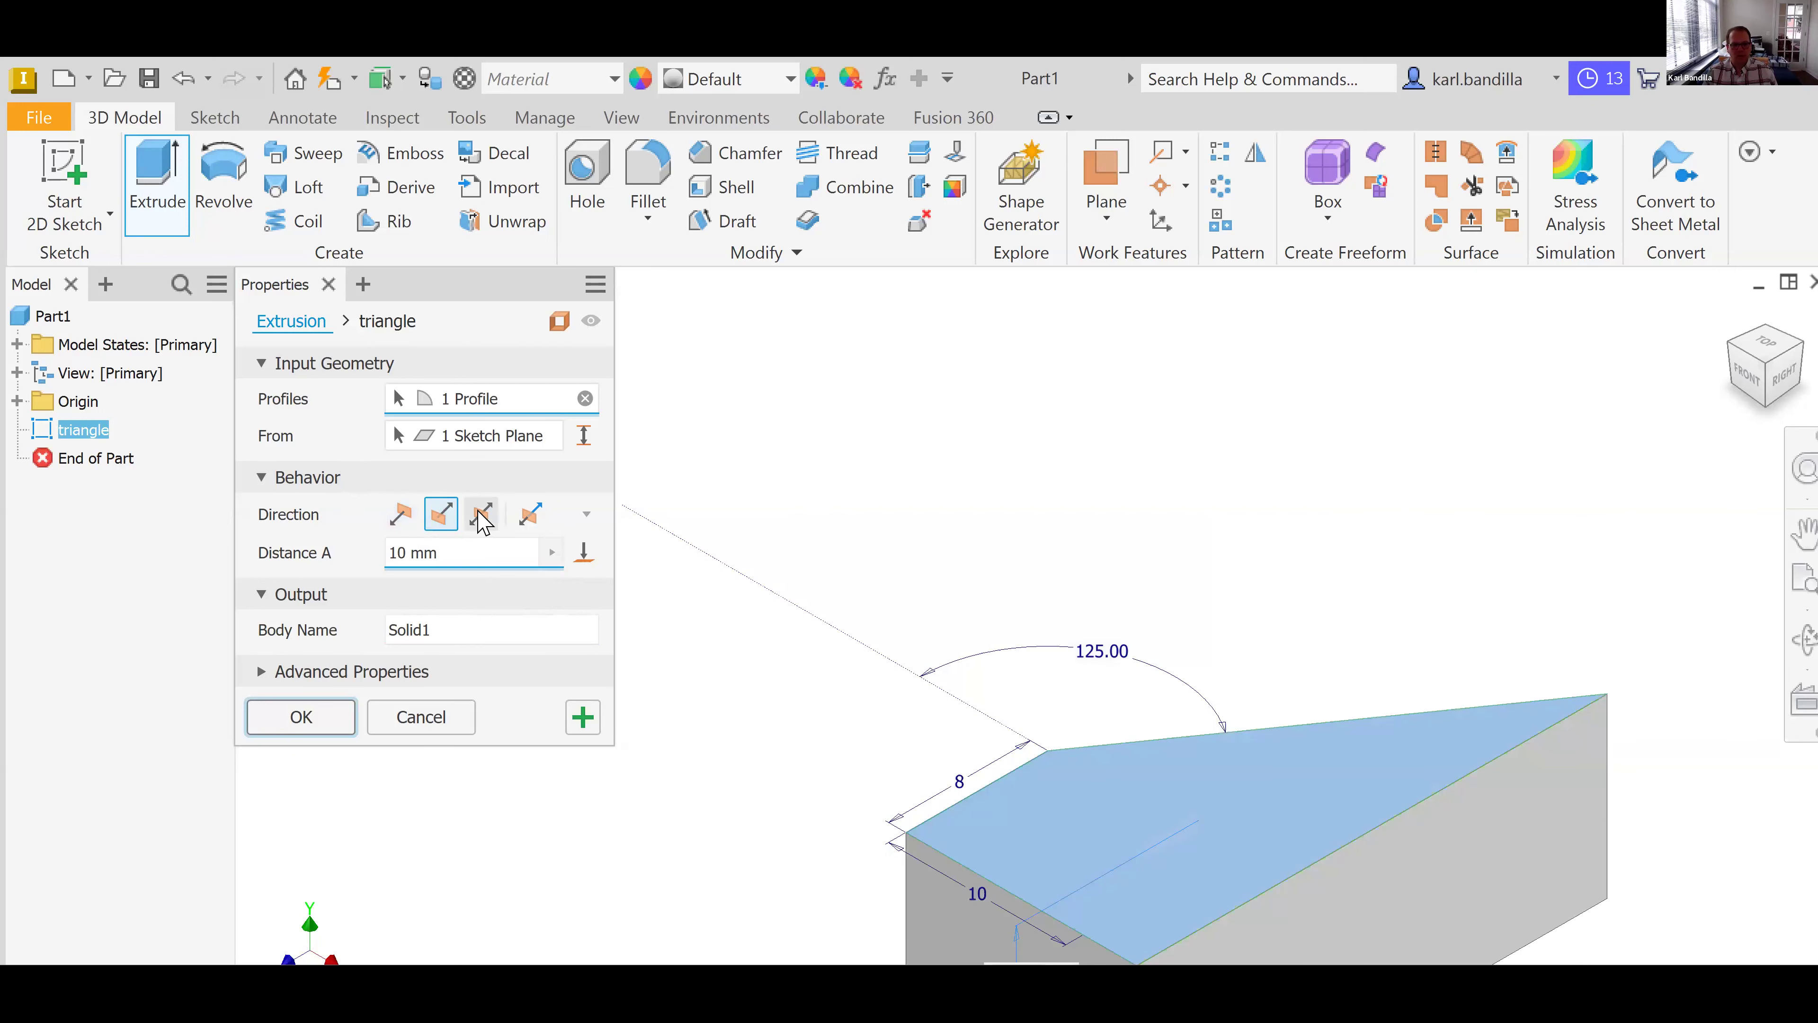
click(480, 513)
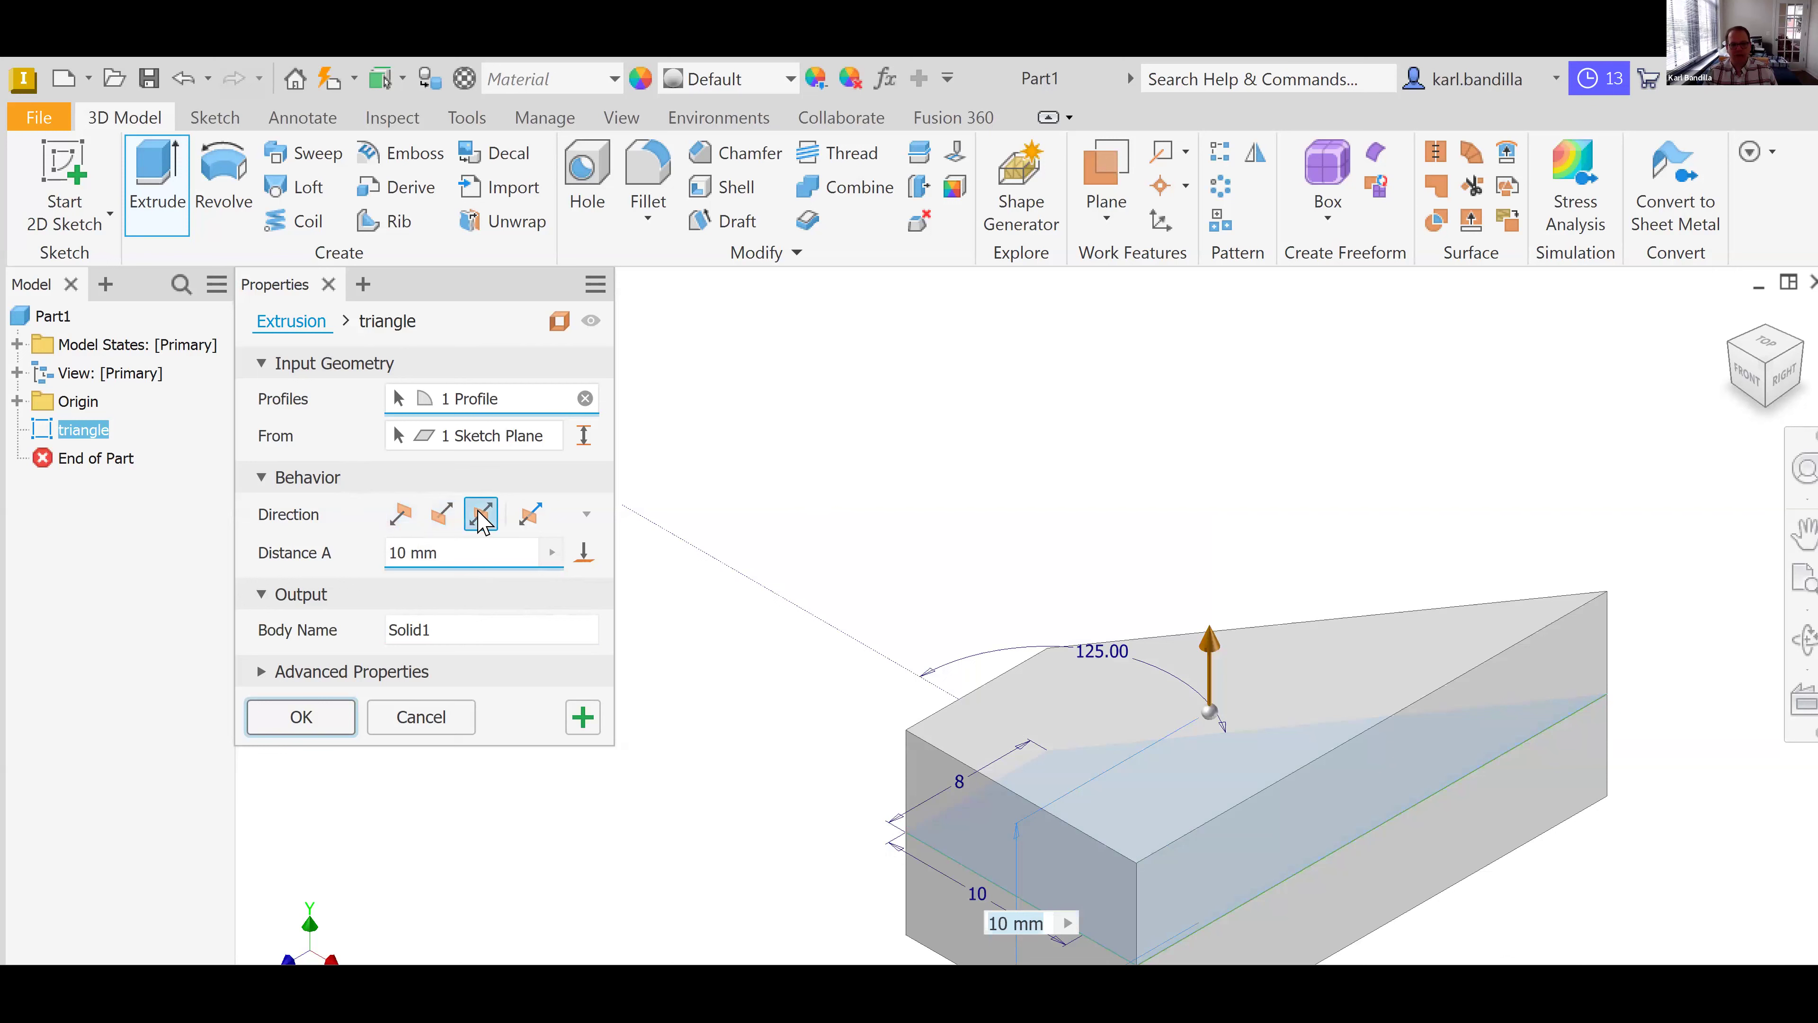
click(530, 516)
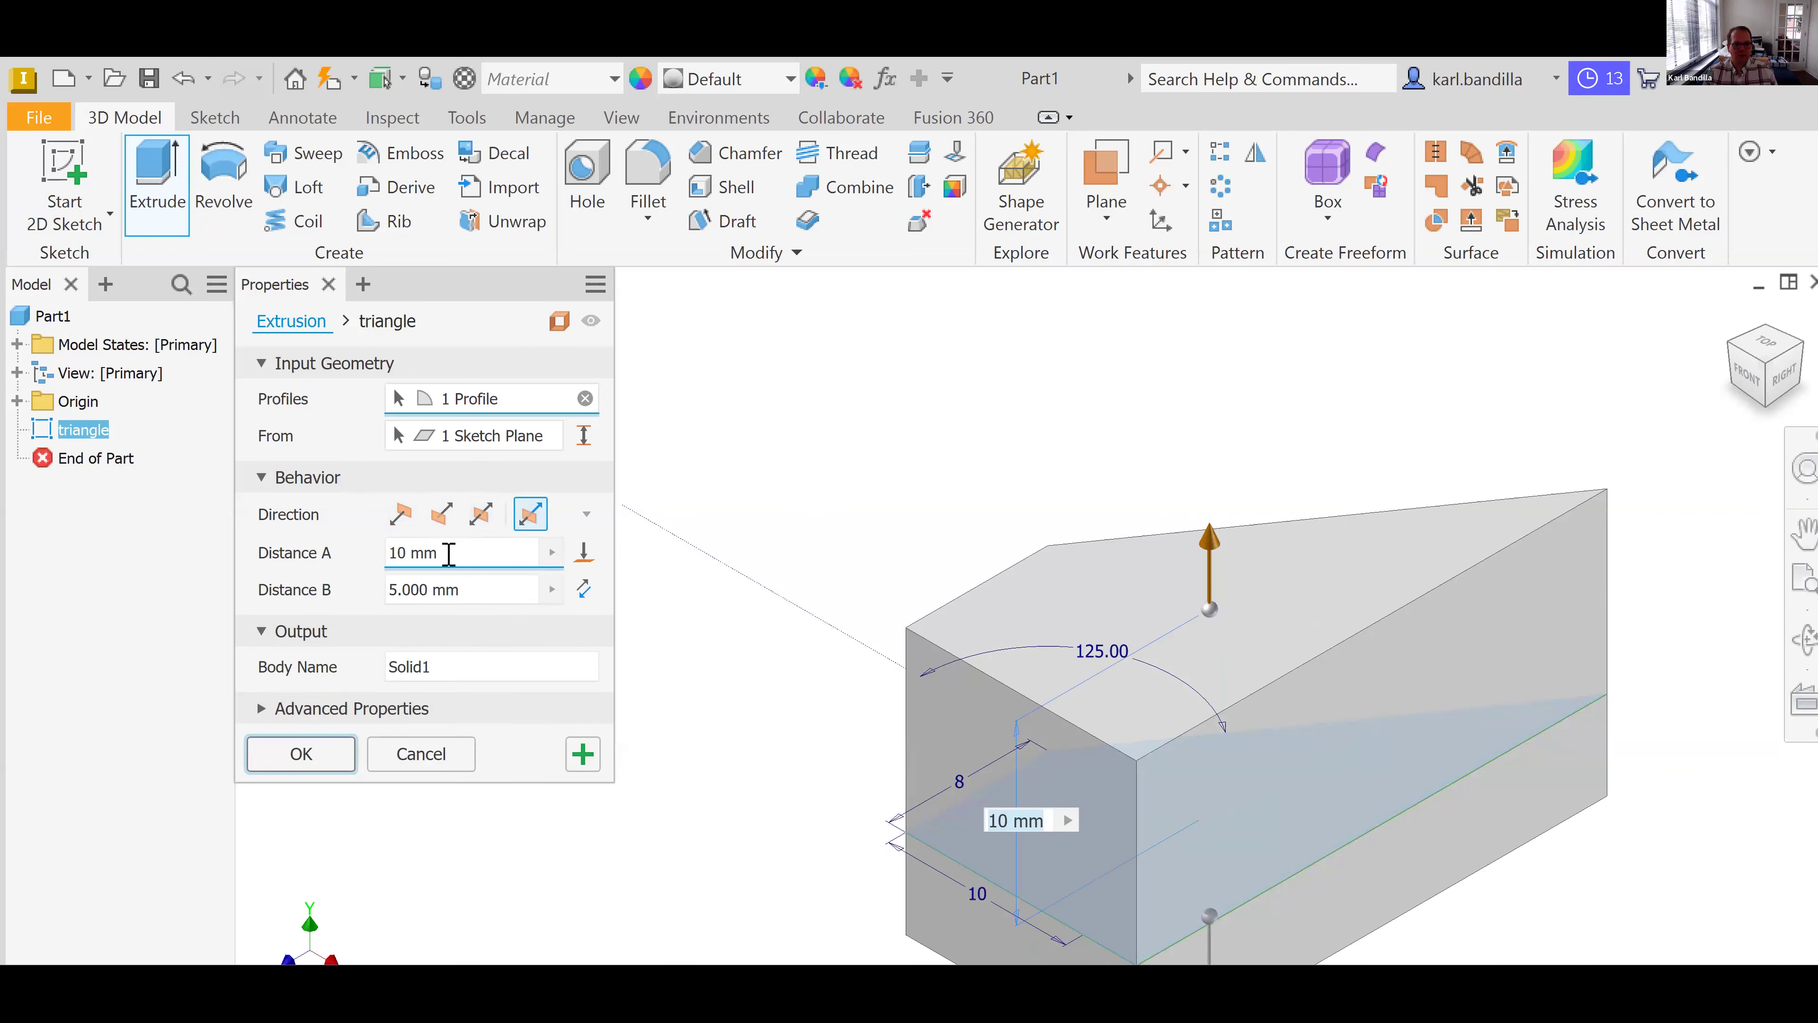
click(401, 516)
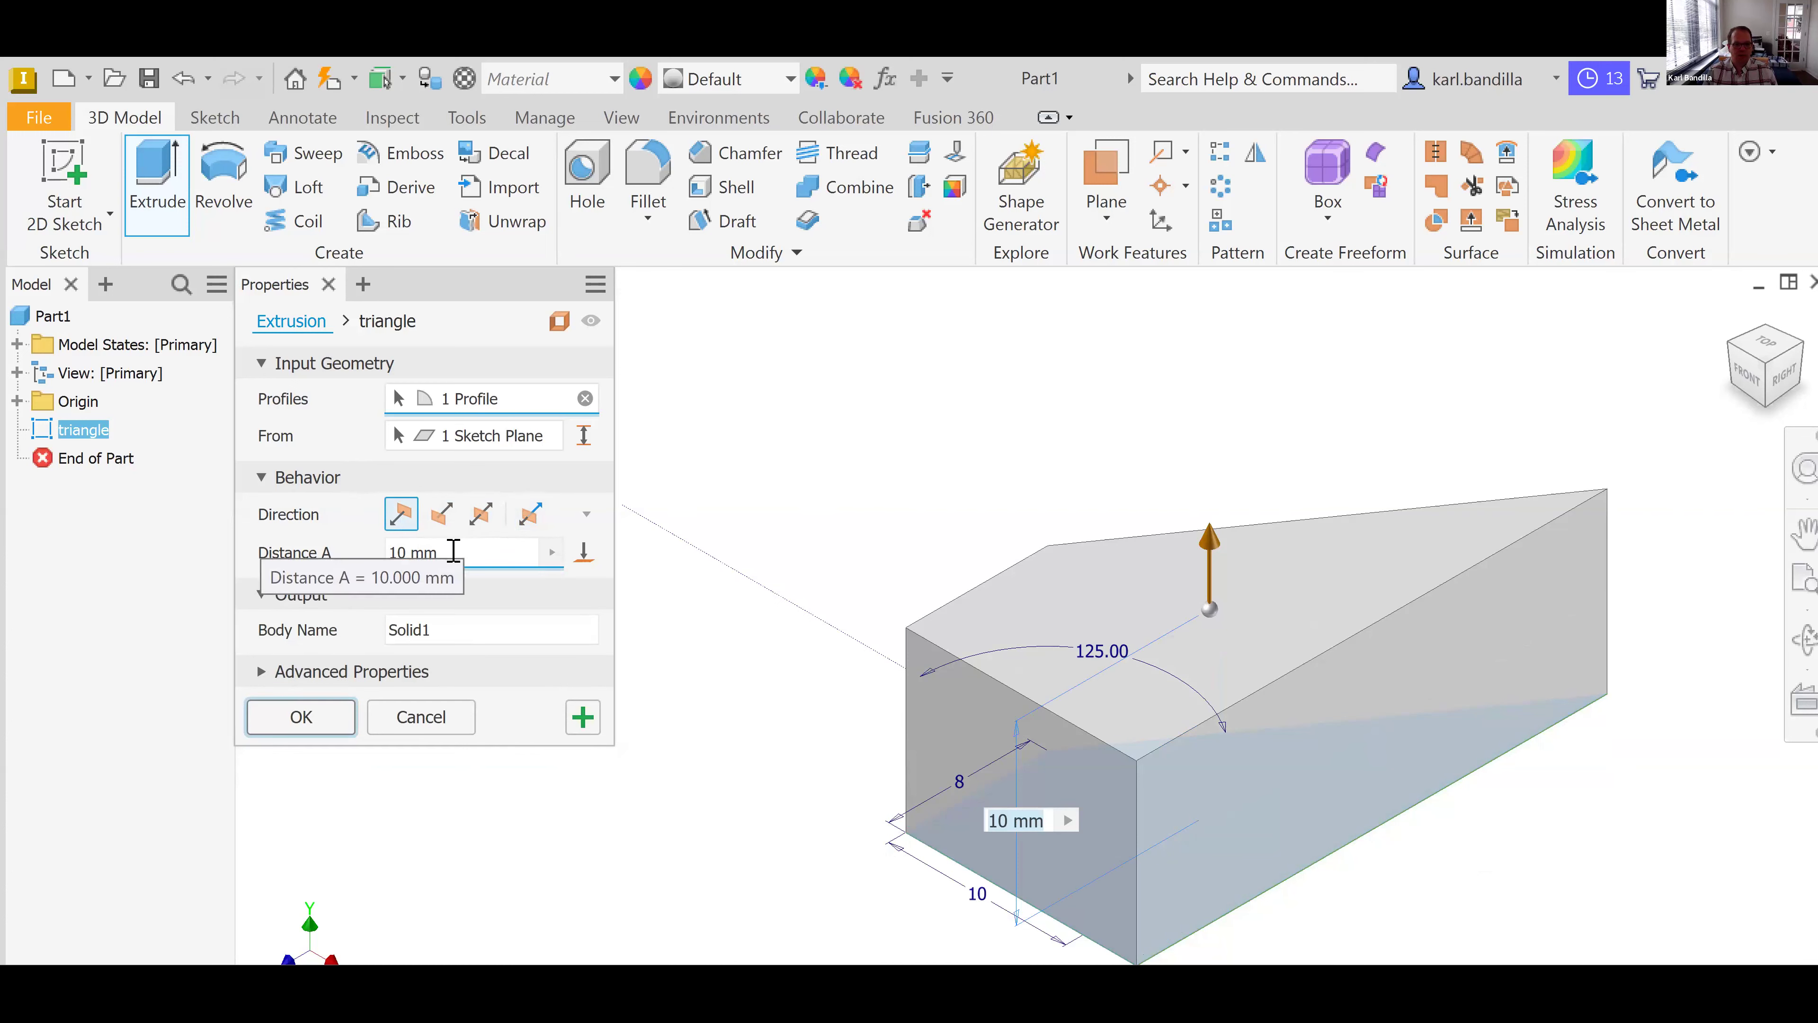
drag(453, 550, 386, 554)
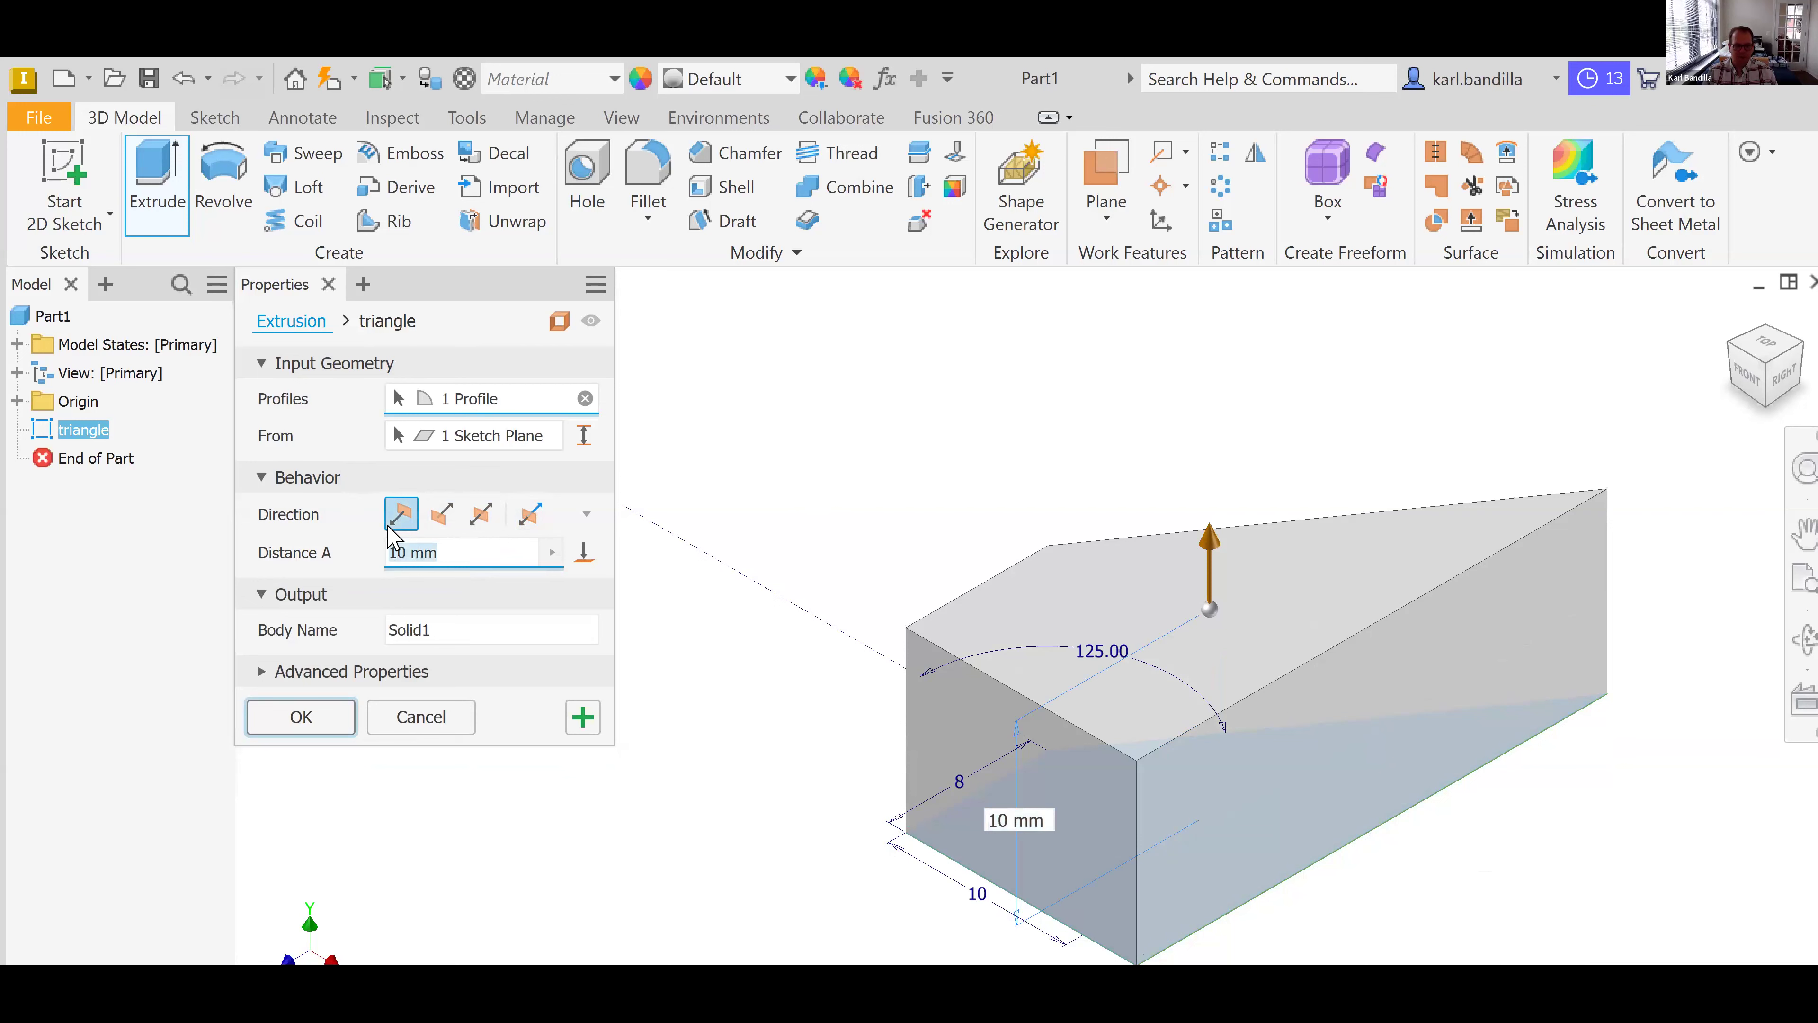
text(2)
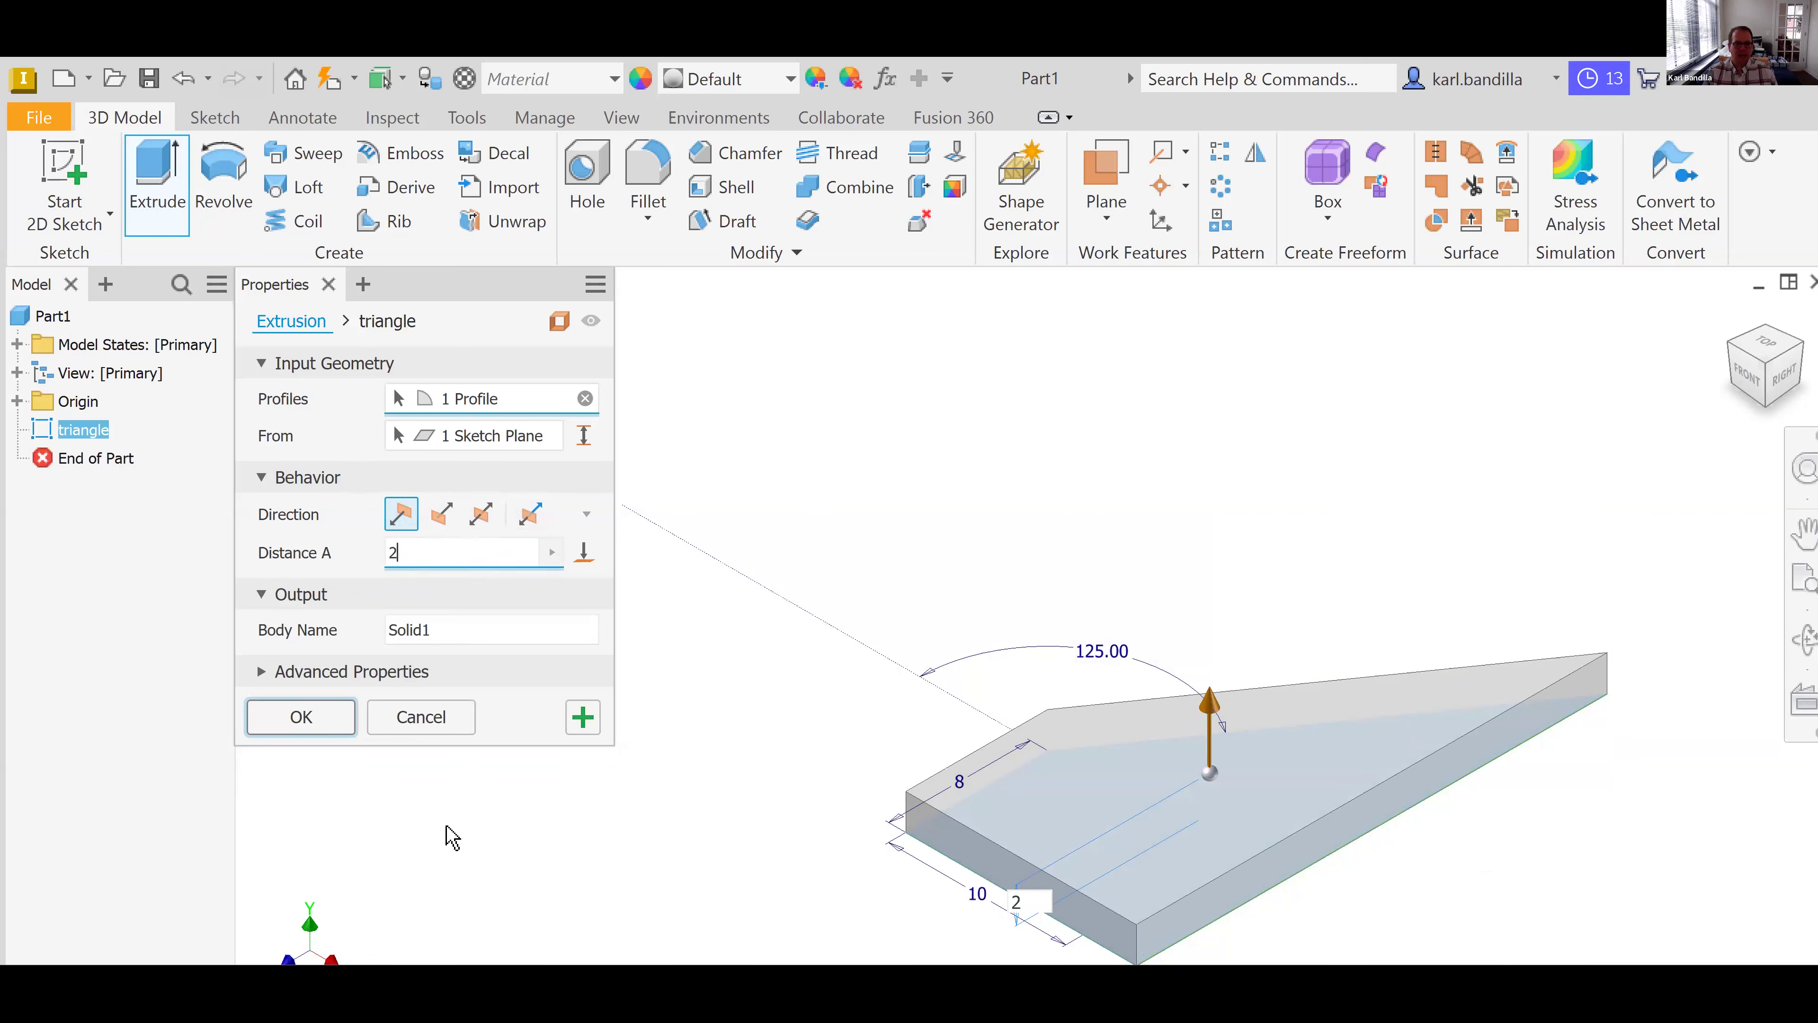
click(322, 723)
click(301, 716)
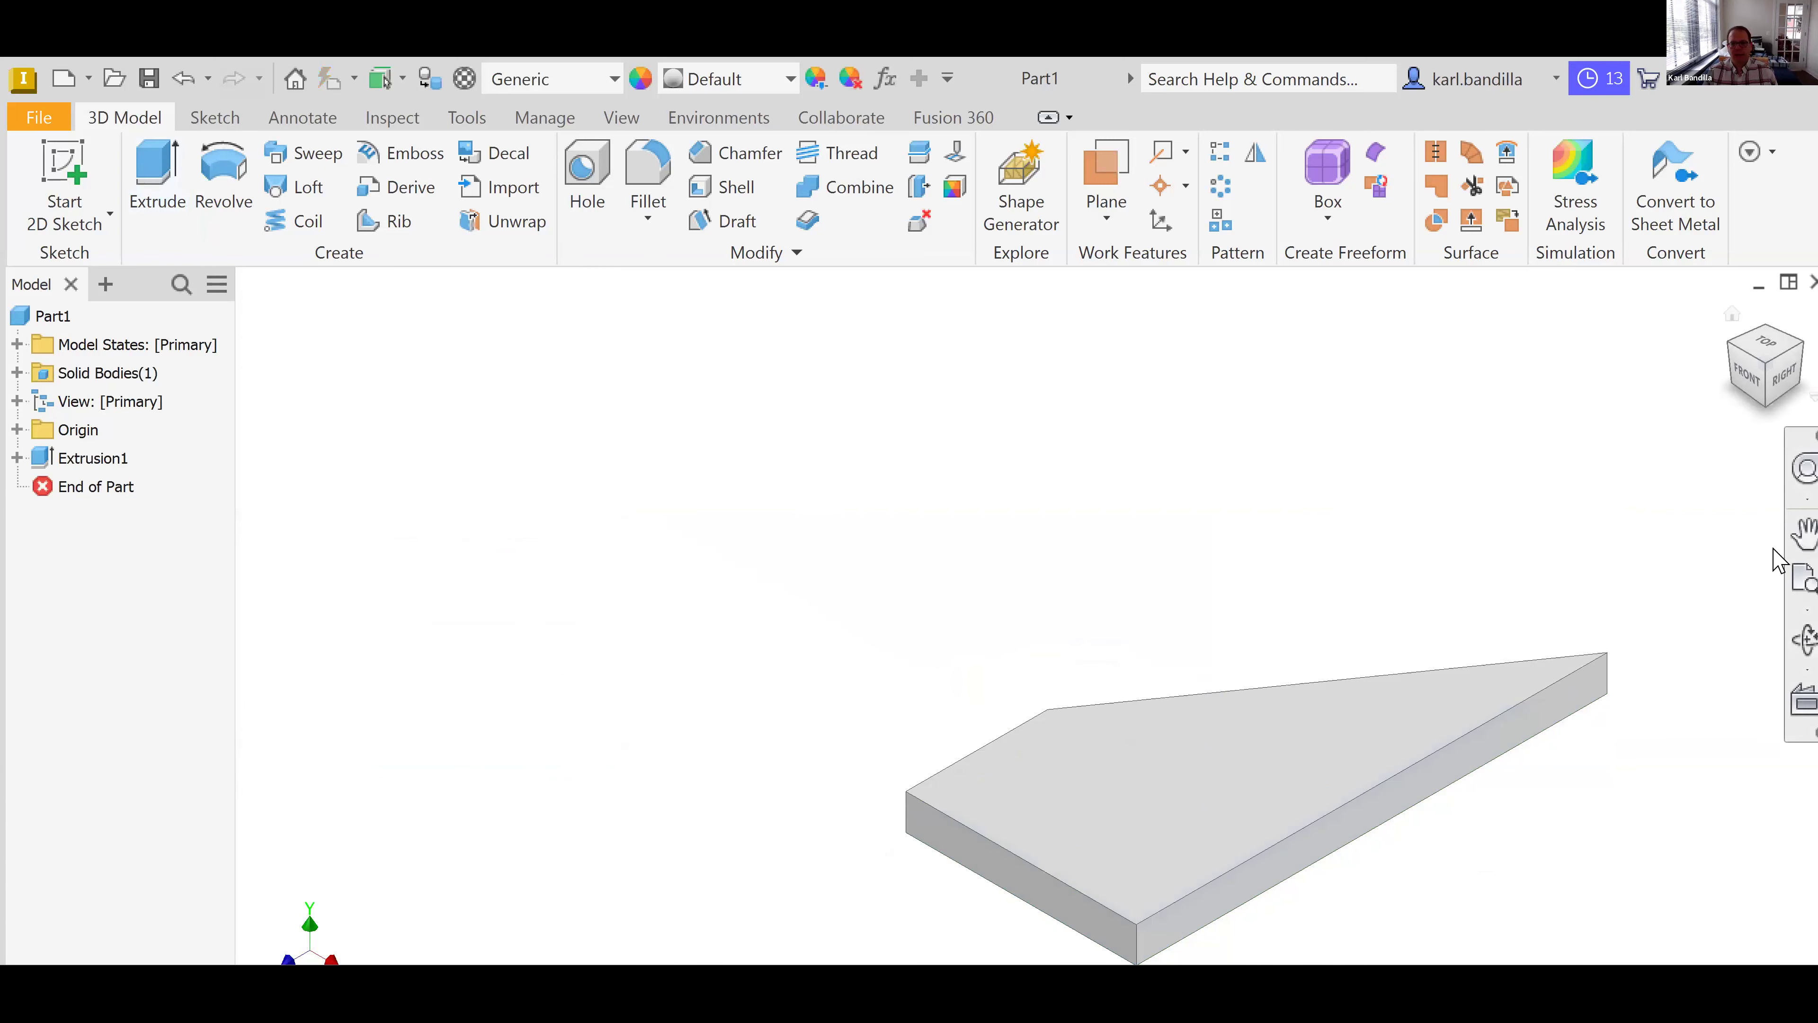
- Pan the view so the 2 mm plate sits in the centre of the screen
click(1805, 531)
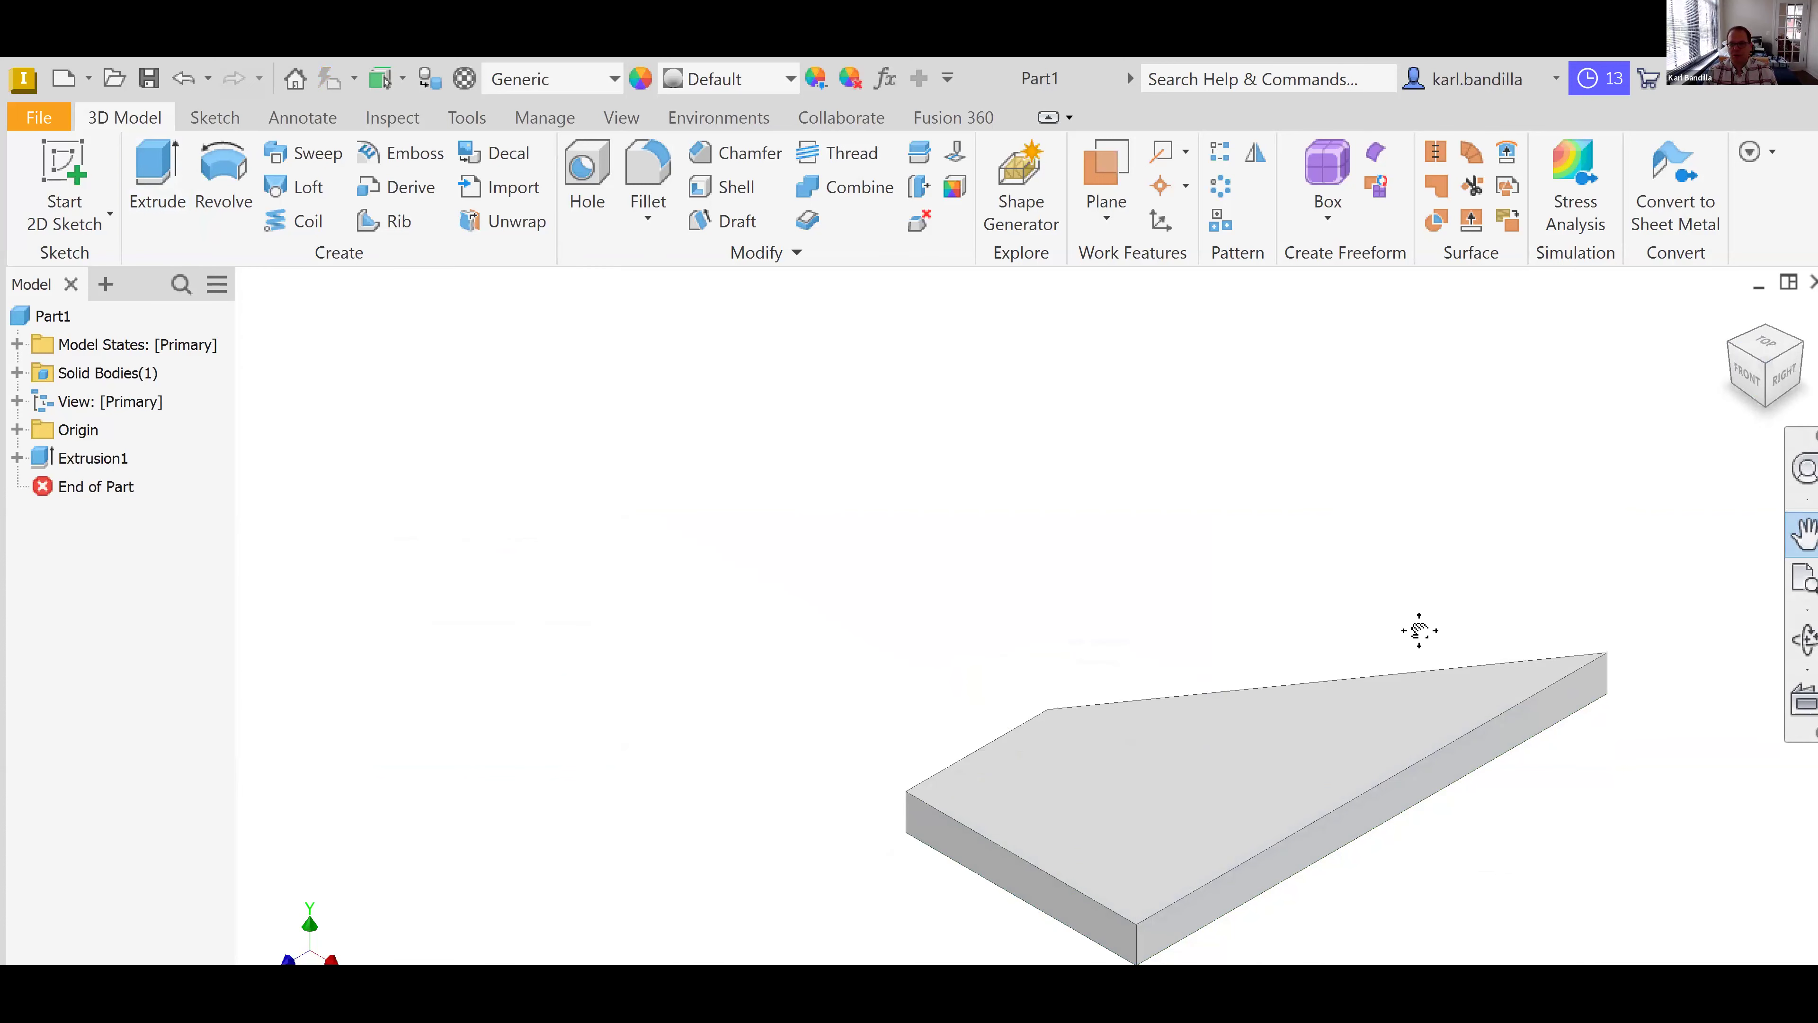
drag(1134, 608, 1064, 593)
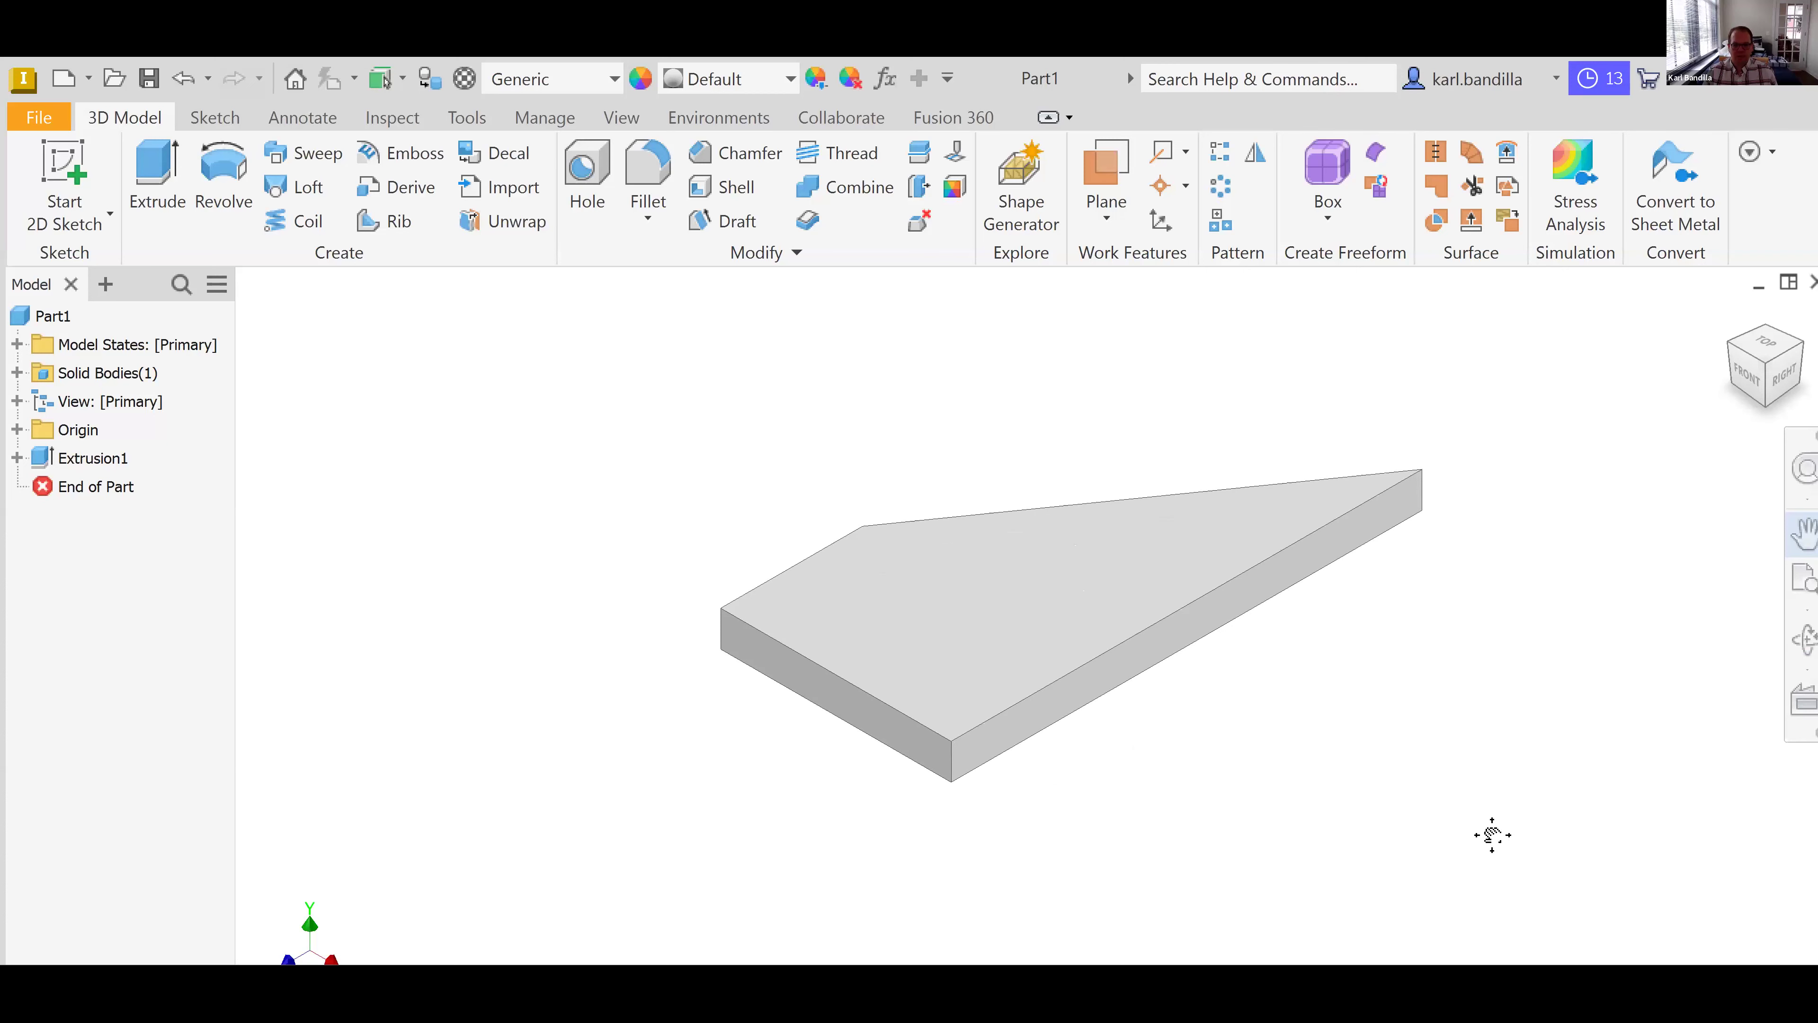
key(Escape)
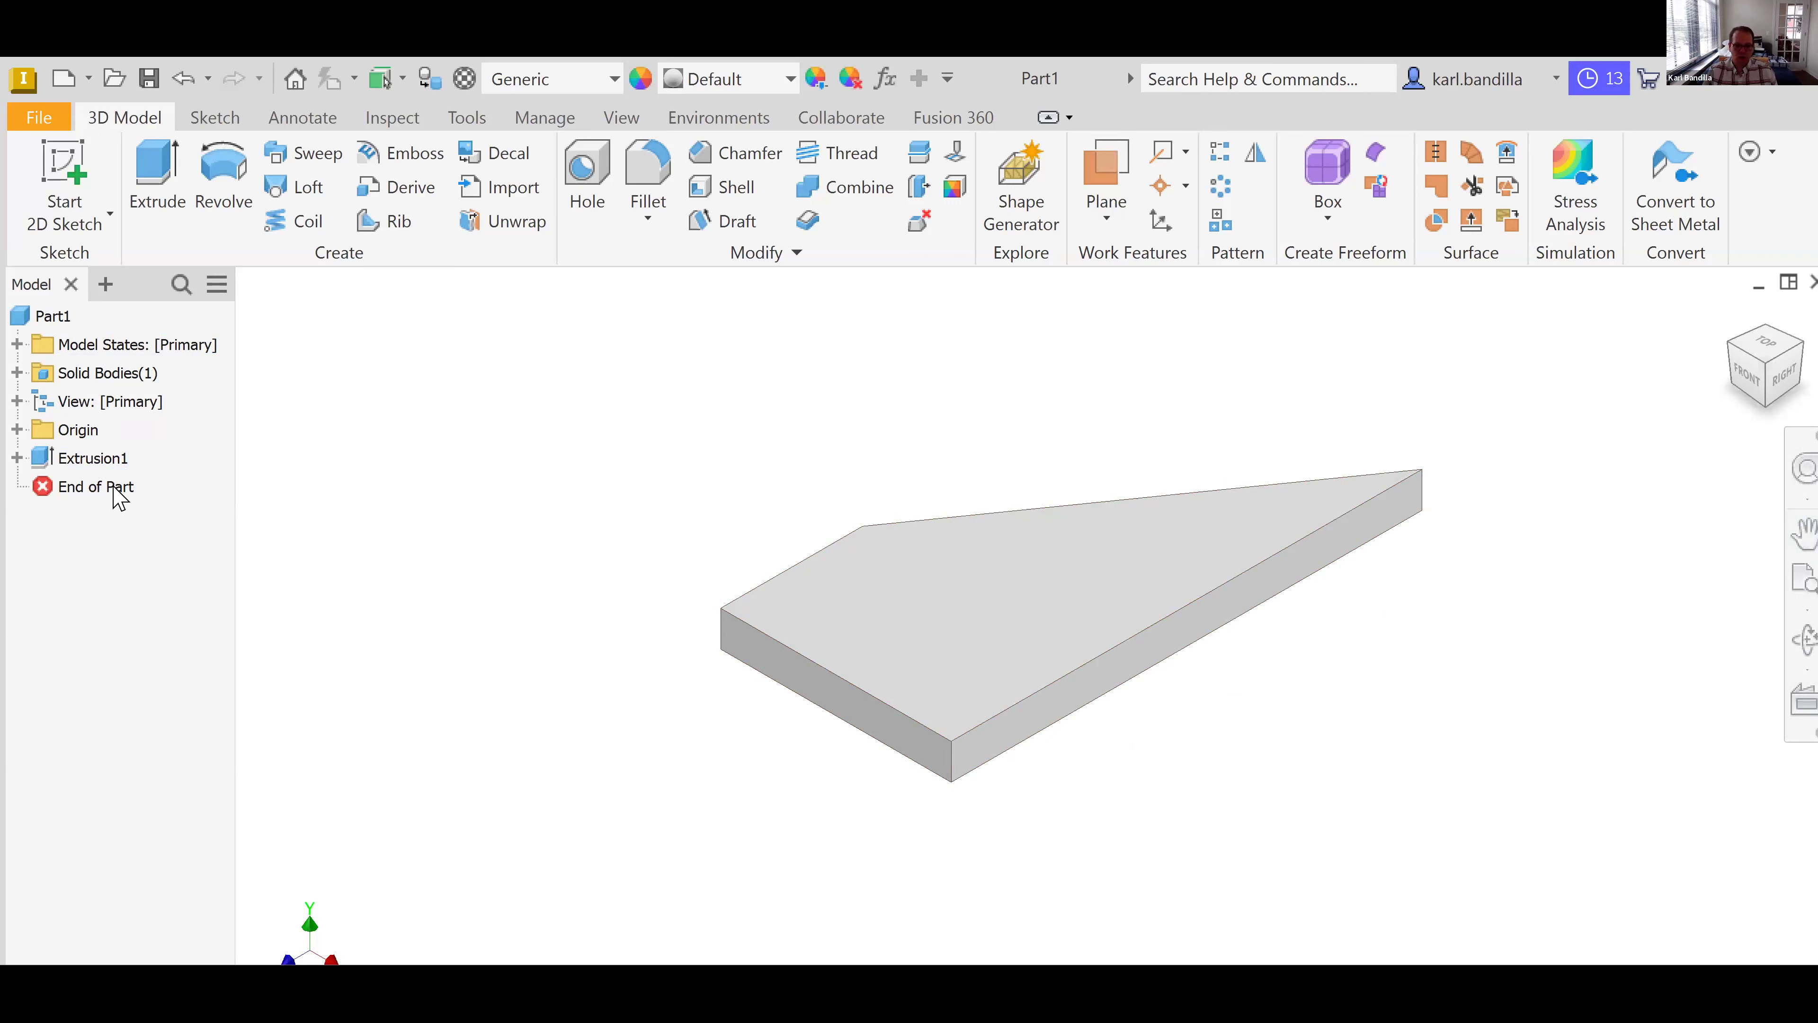
- Expand Extrusion1 to show its triangle sketch, then open and dismiss the sketch's context menu
click(16, 458)
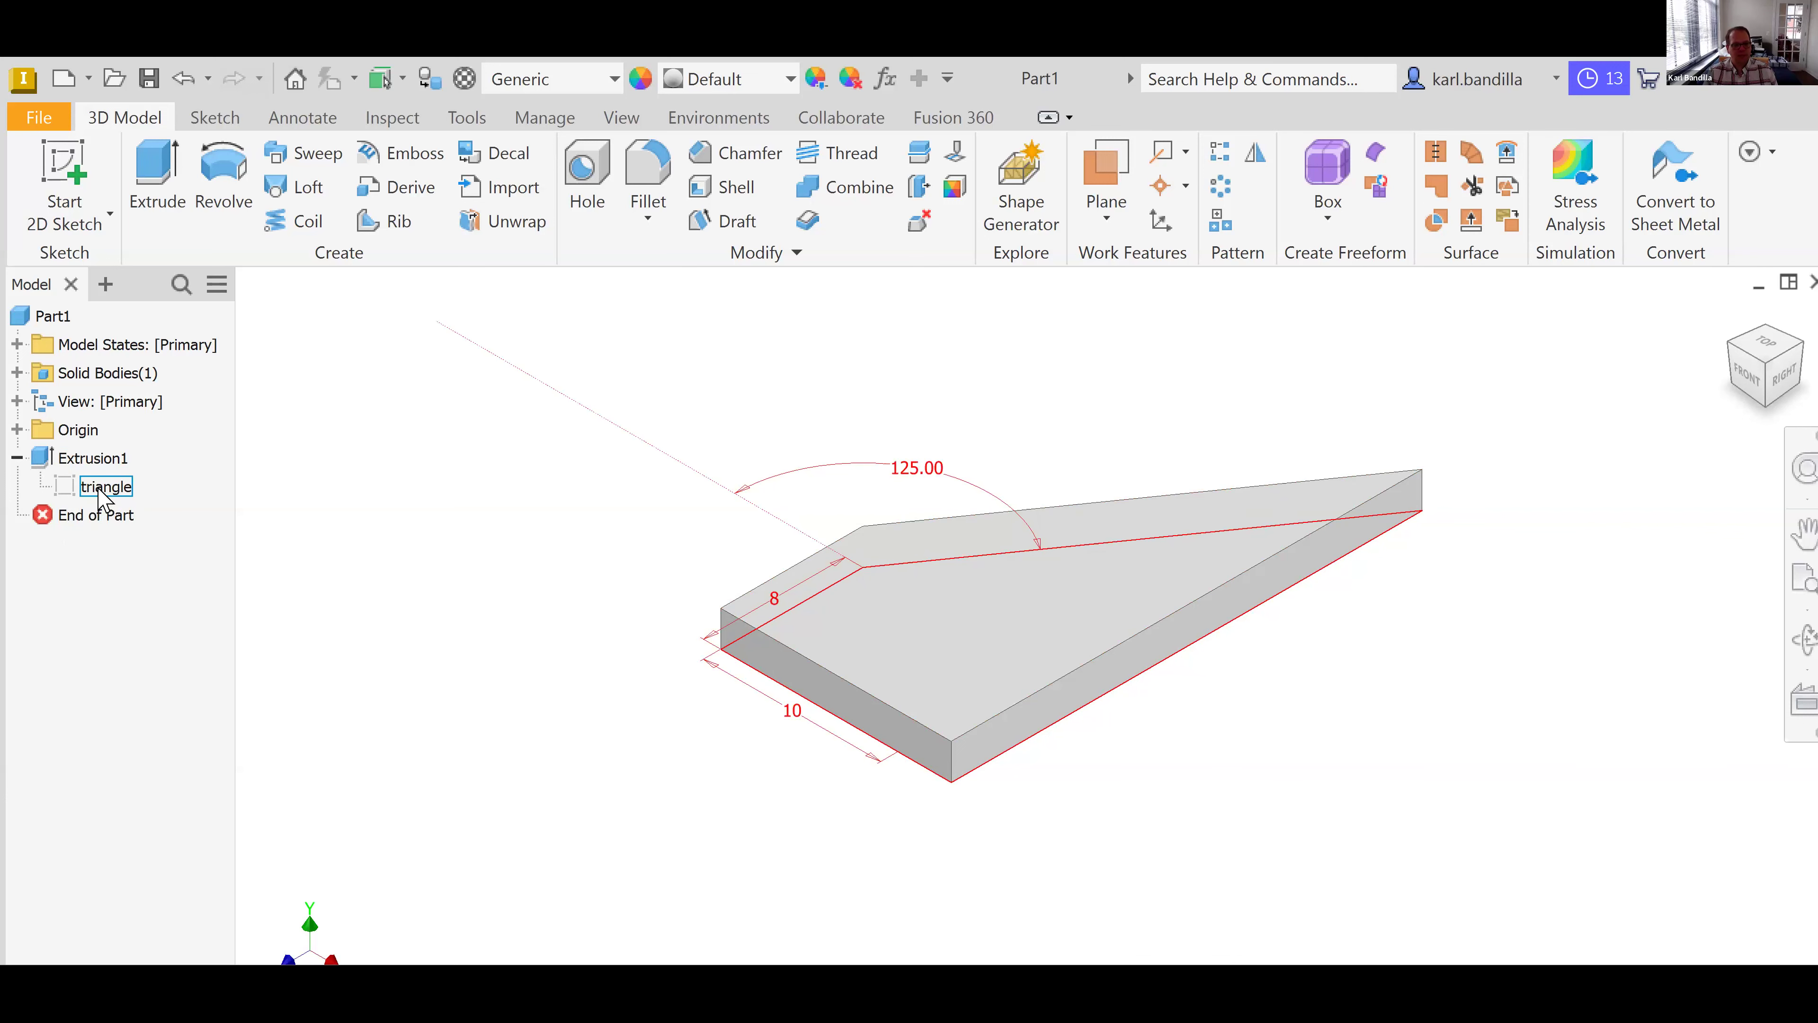
right_click(105, 499)
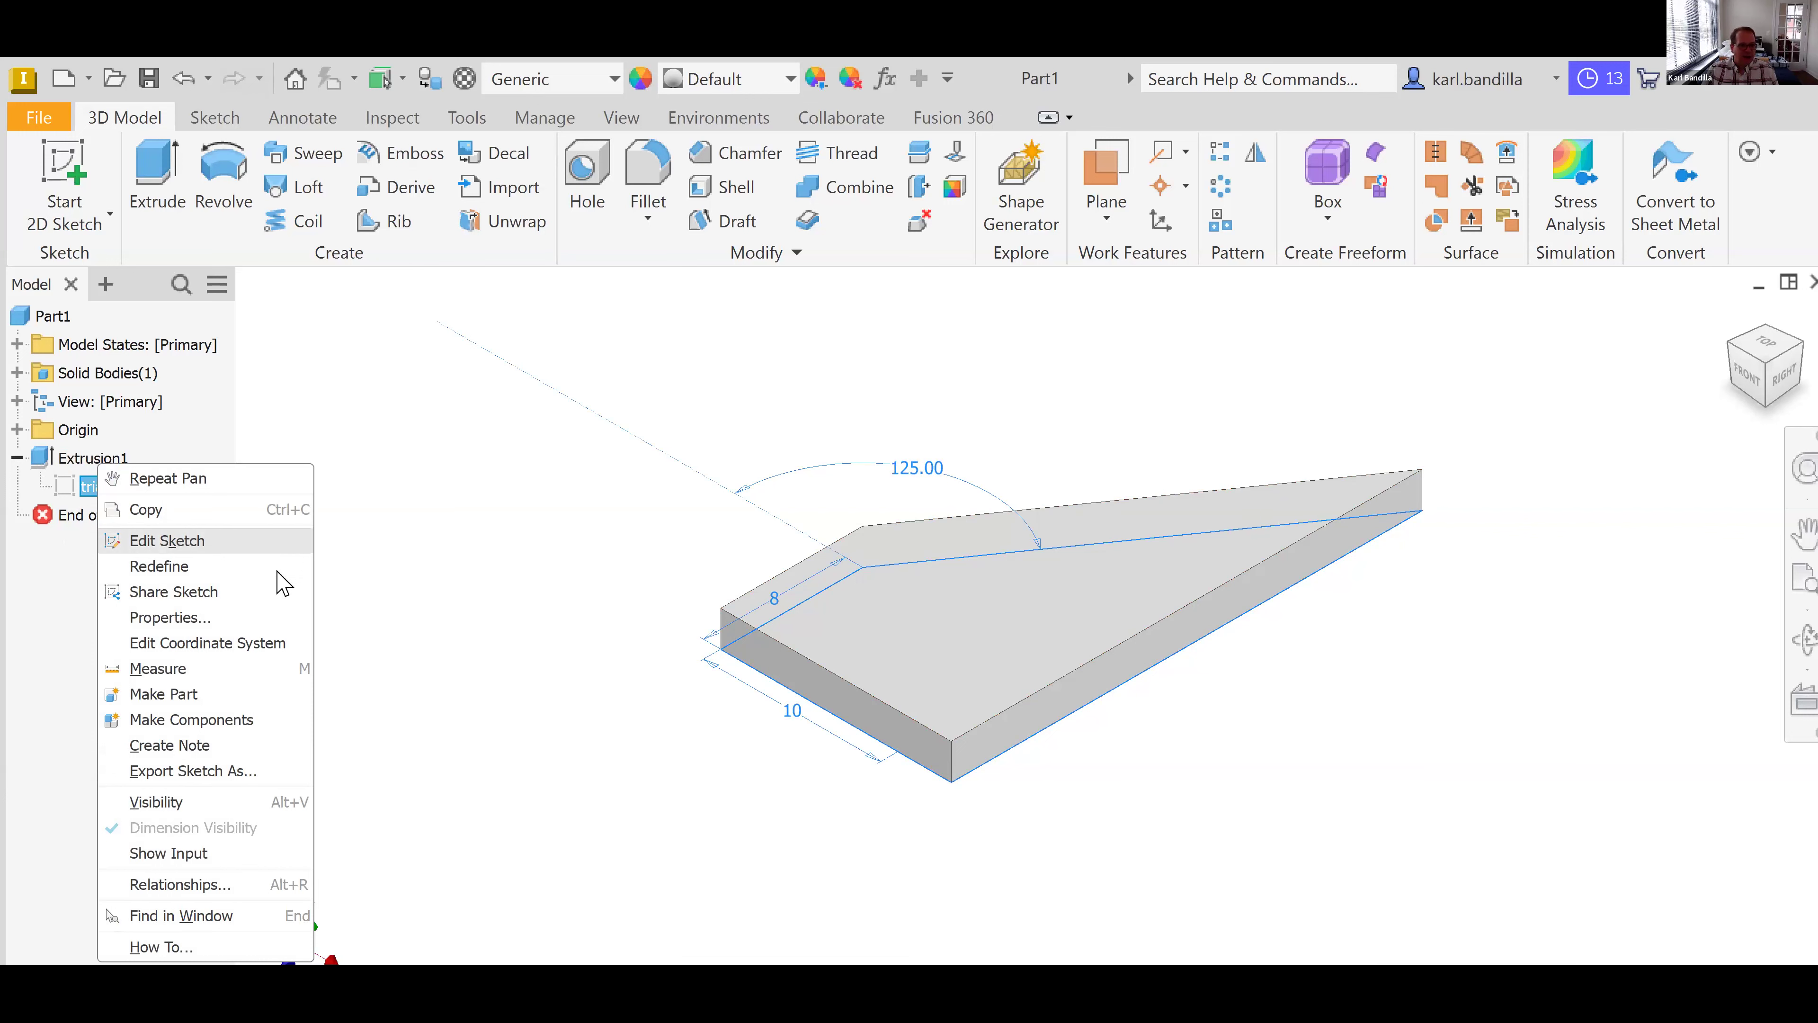
click(548, 510)
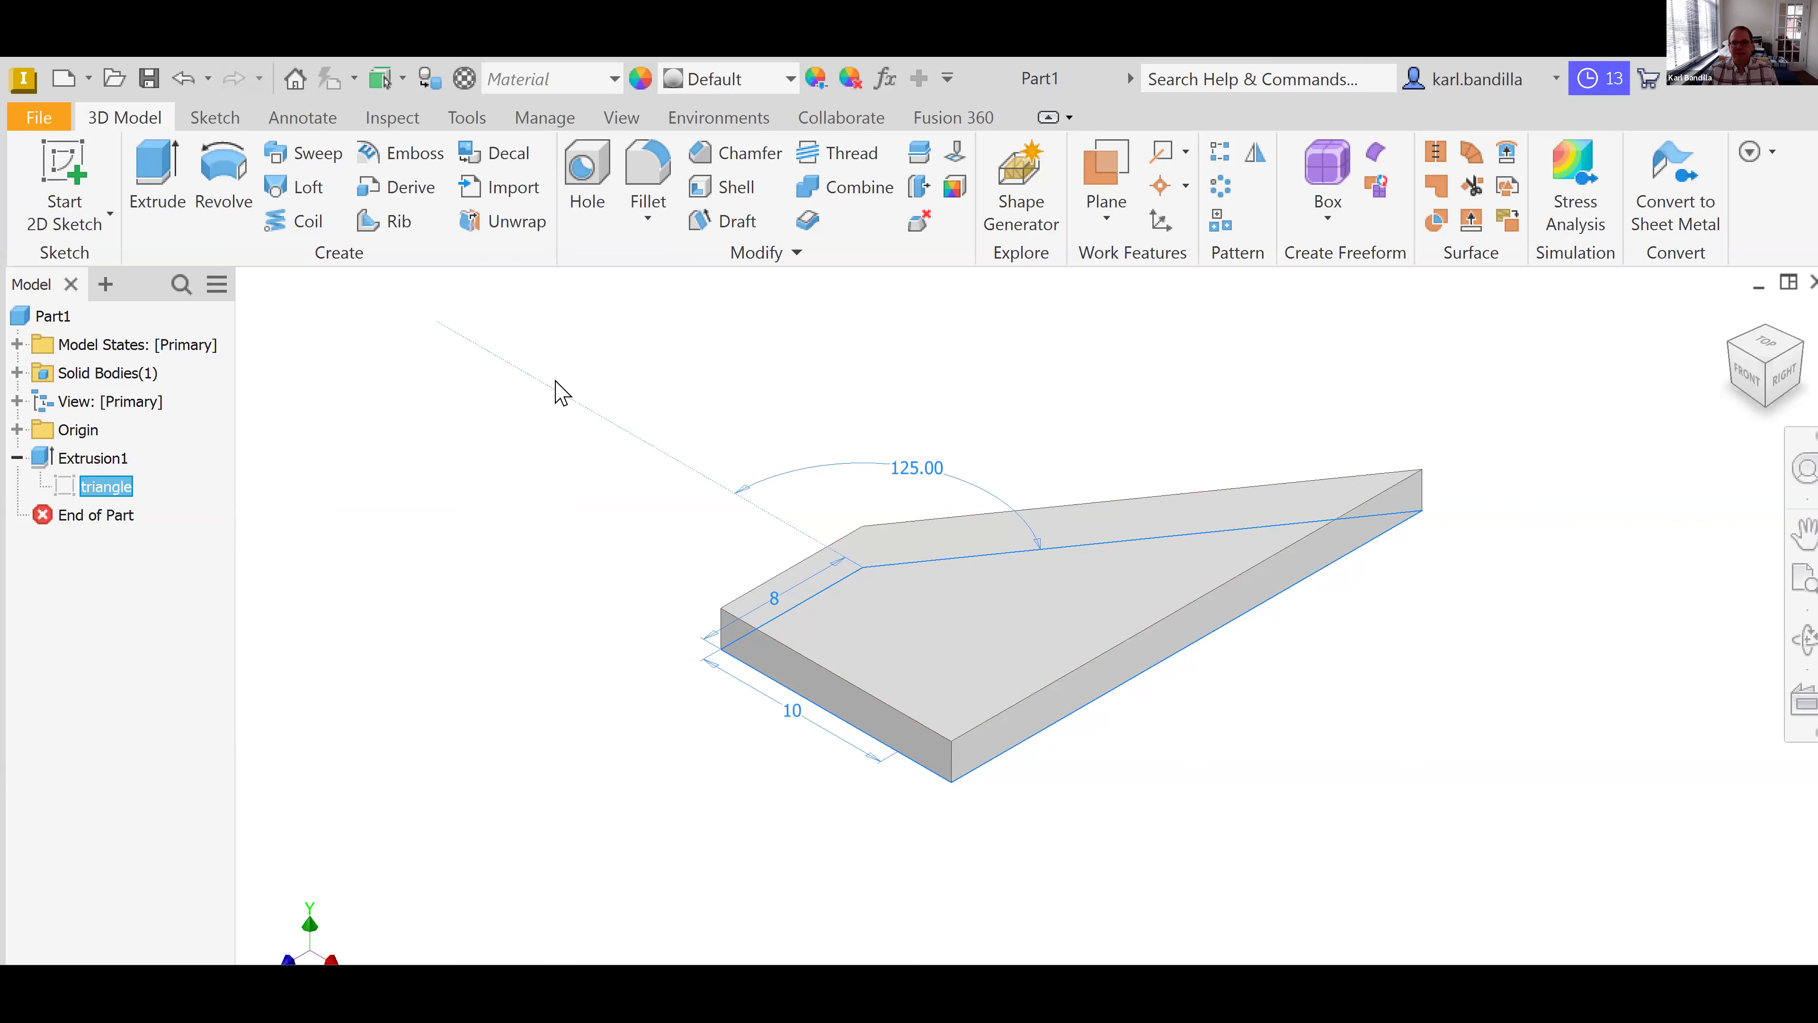
click(467, 119)
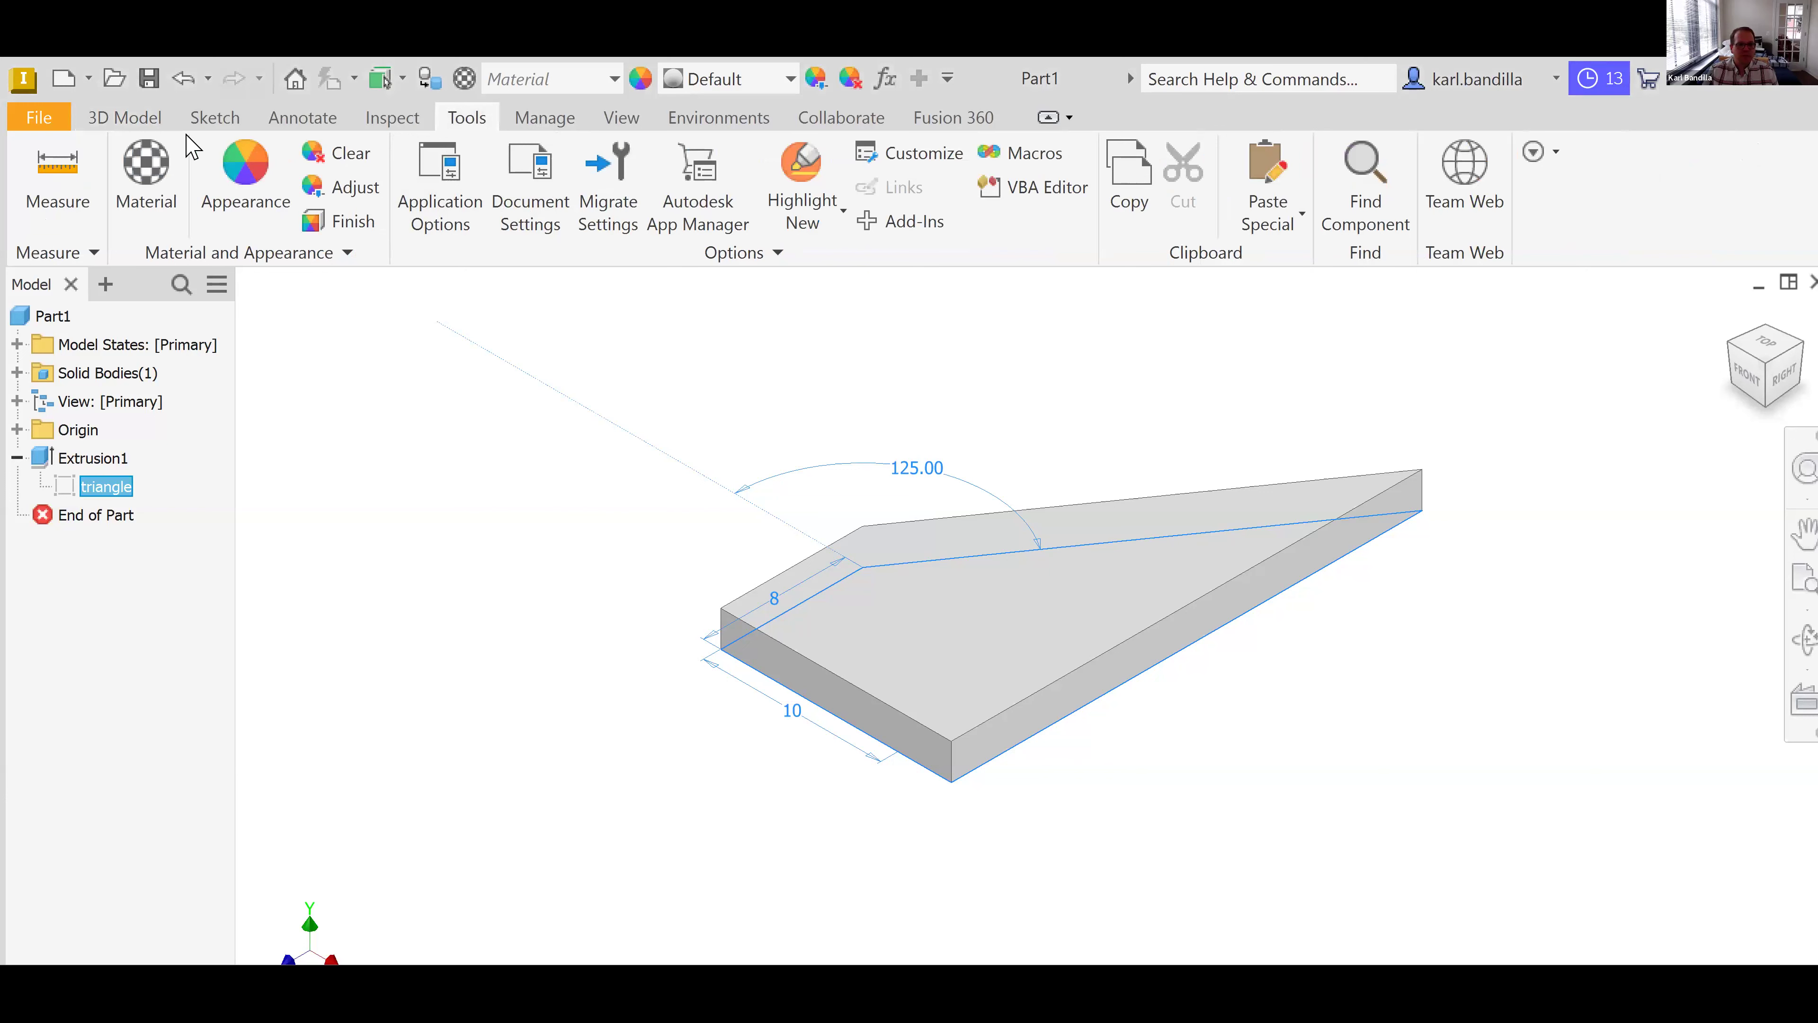
click(214, 117)
click(132, 117)
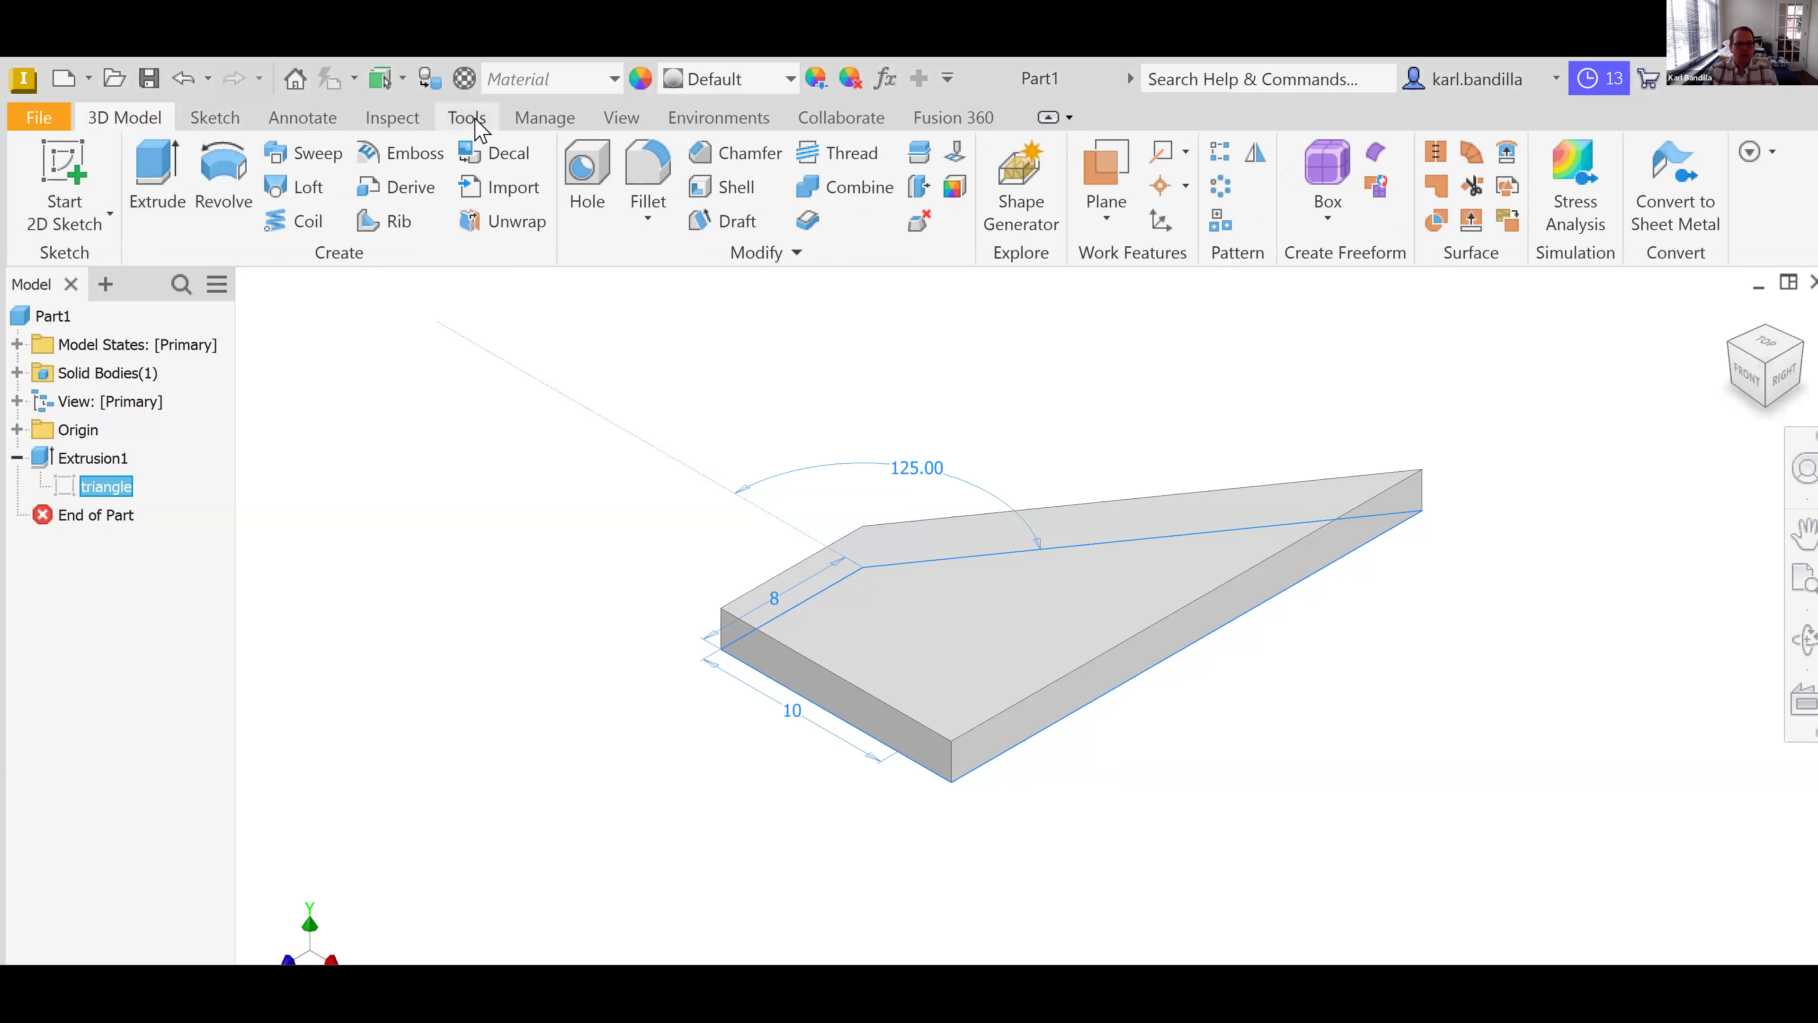
click(473, 120)
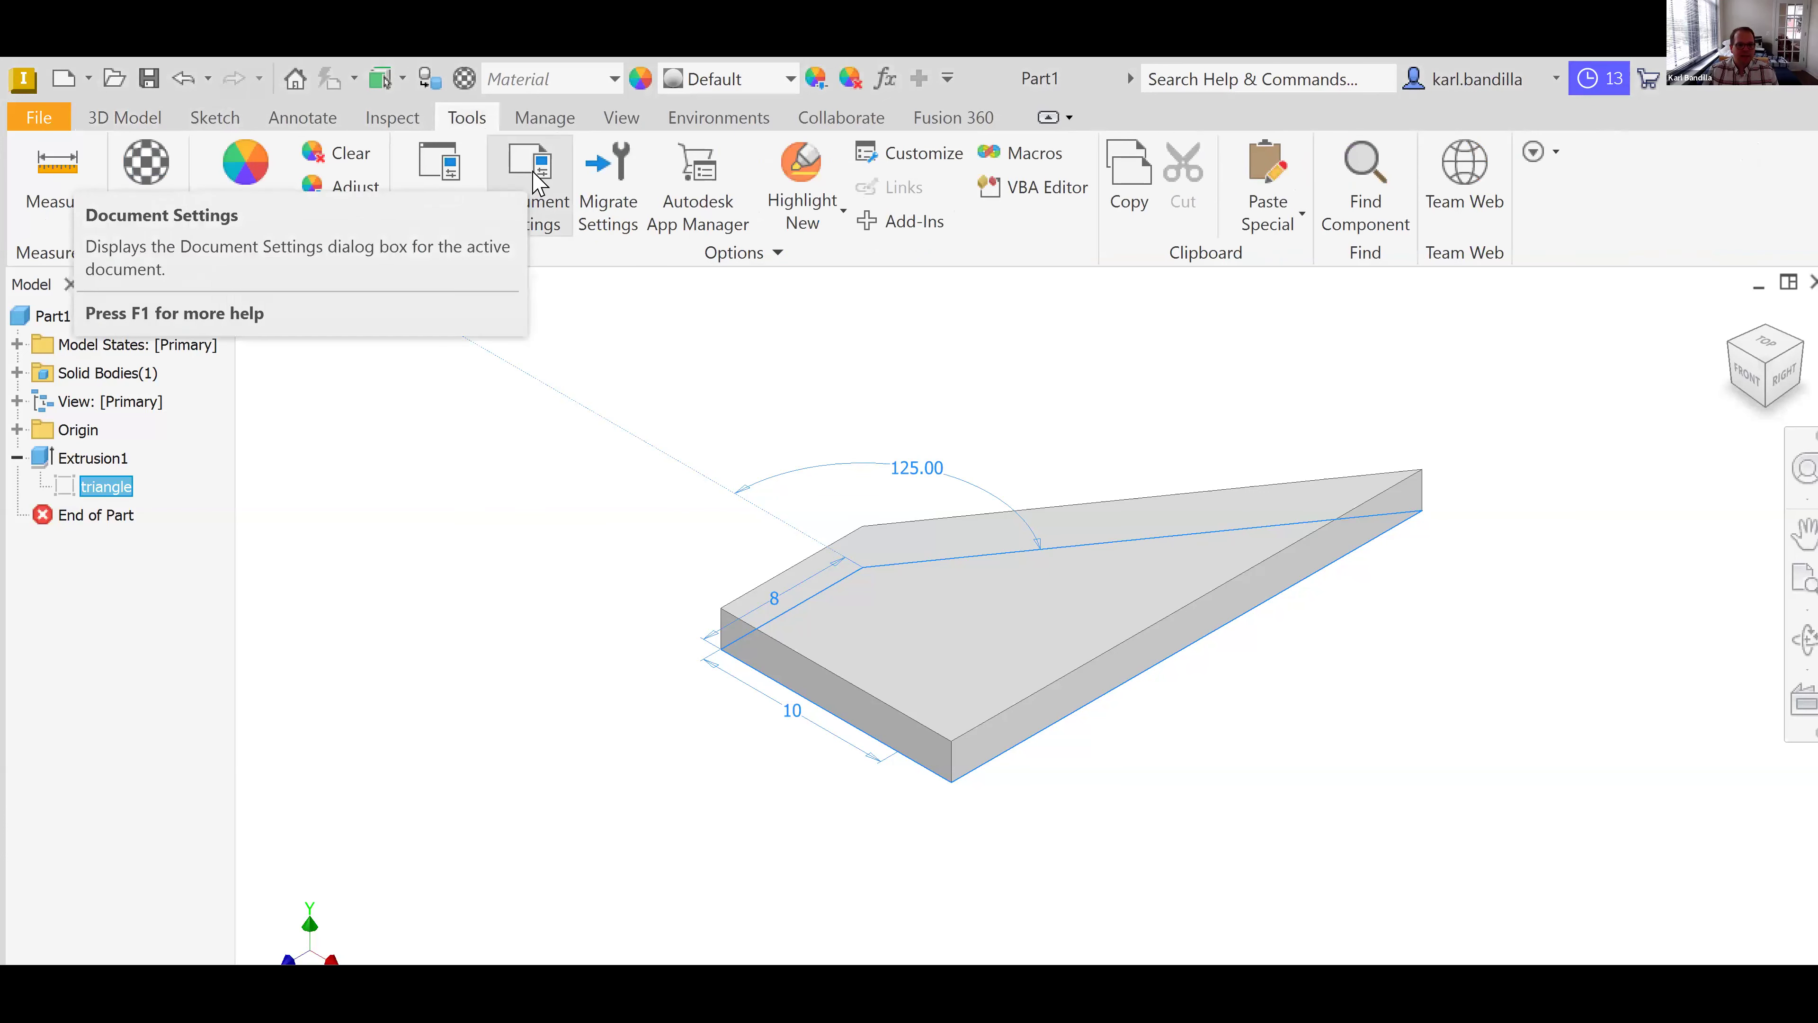
click(539, 185)
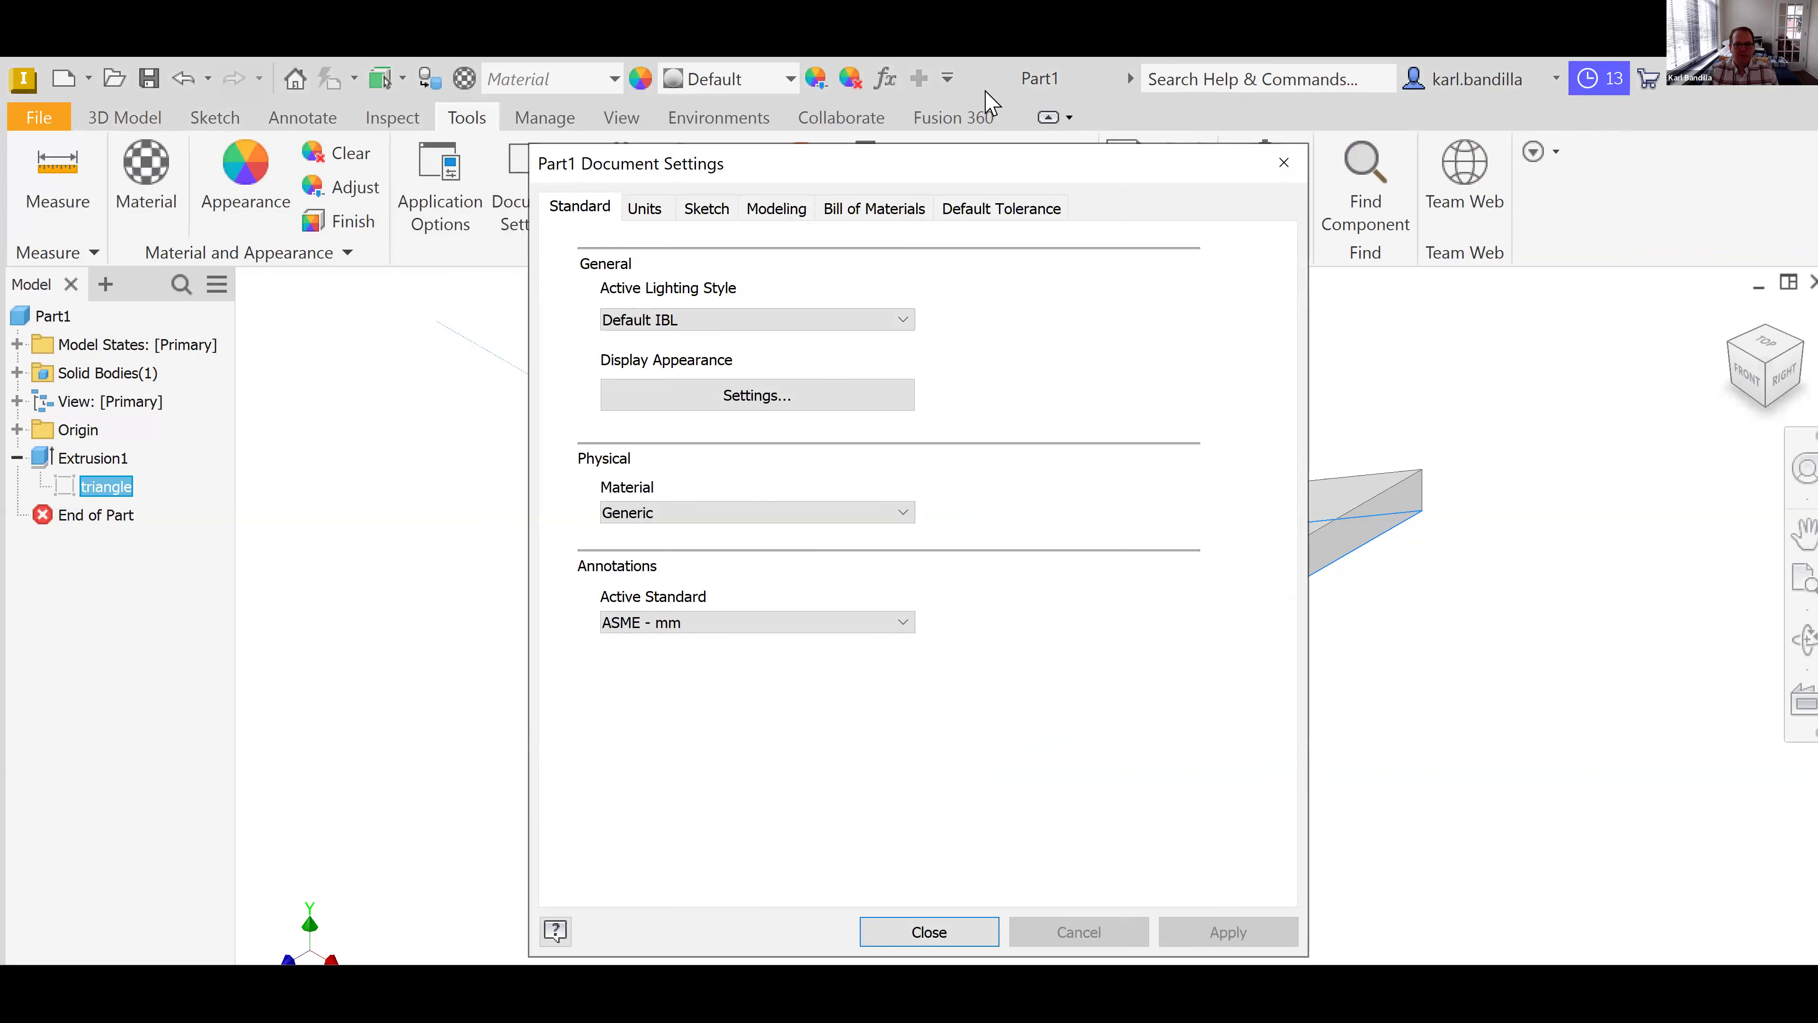
drag(1219, 169, 1218, 196)
click(647, 236)
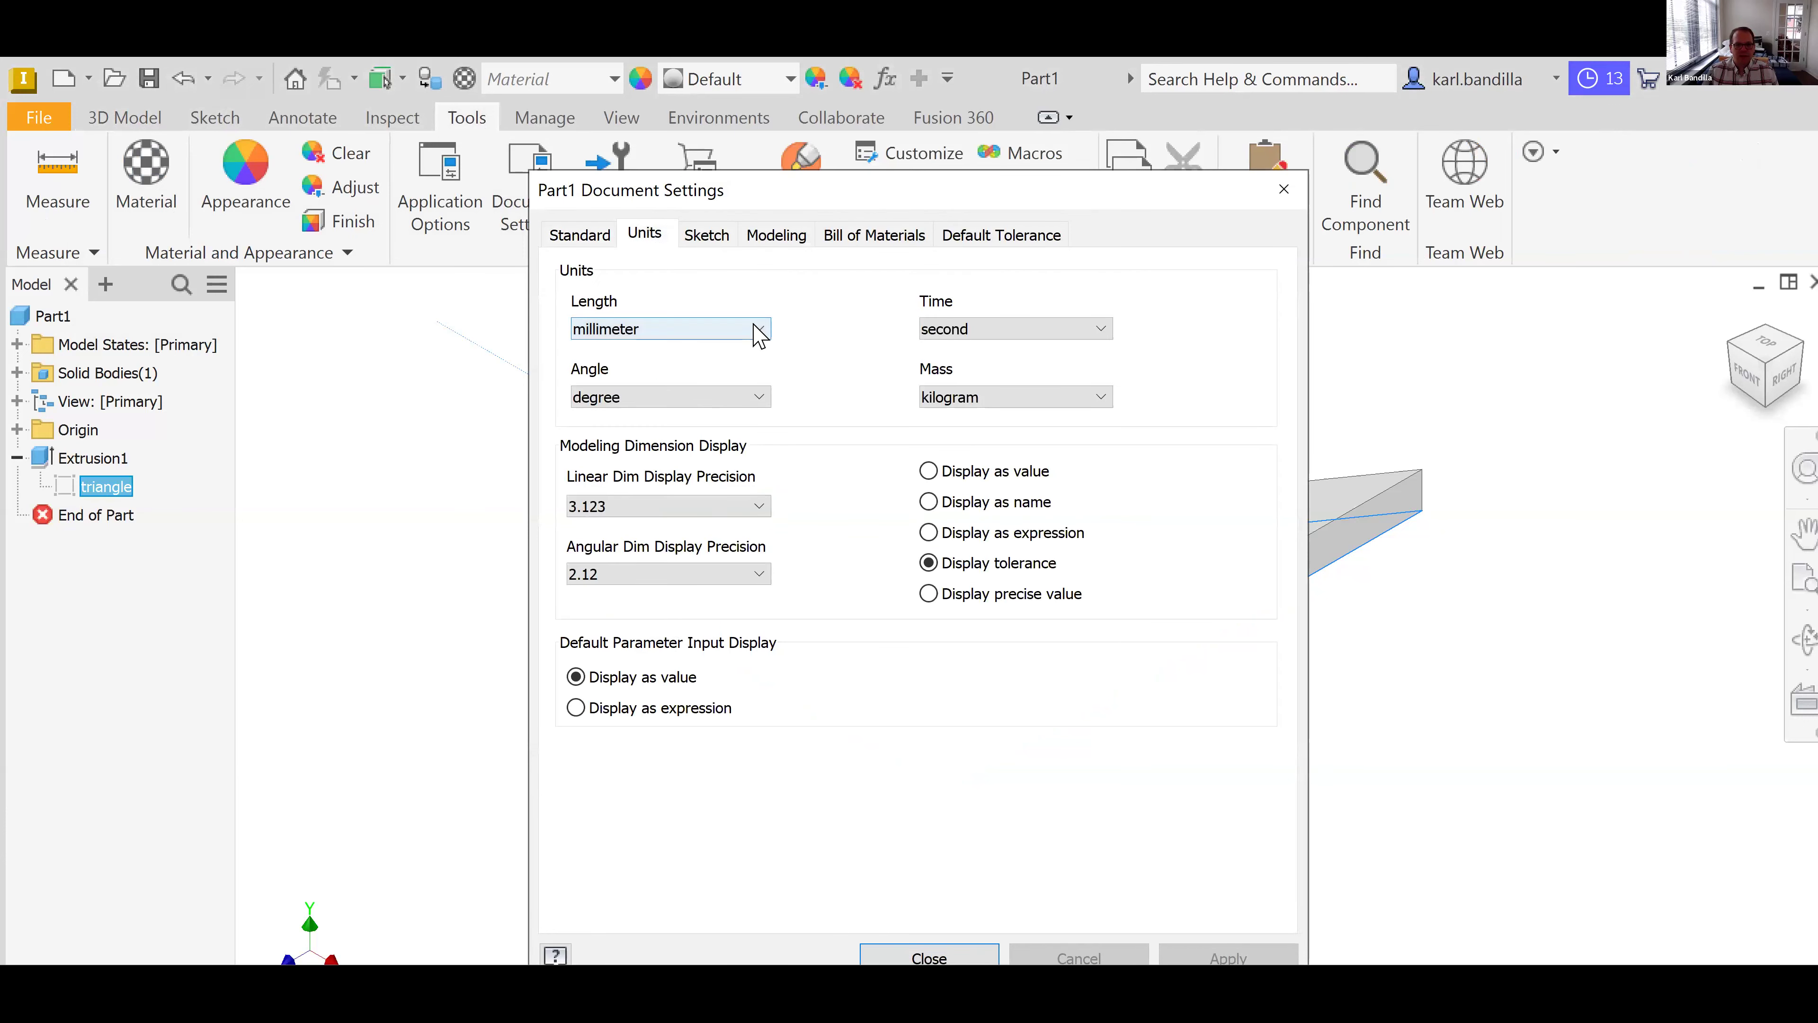
click(760, 330)
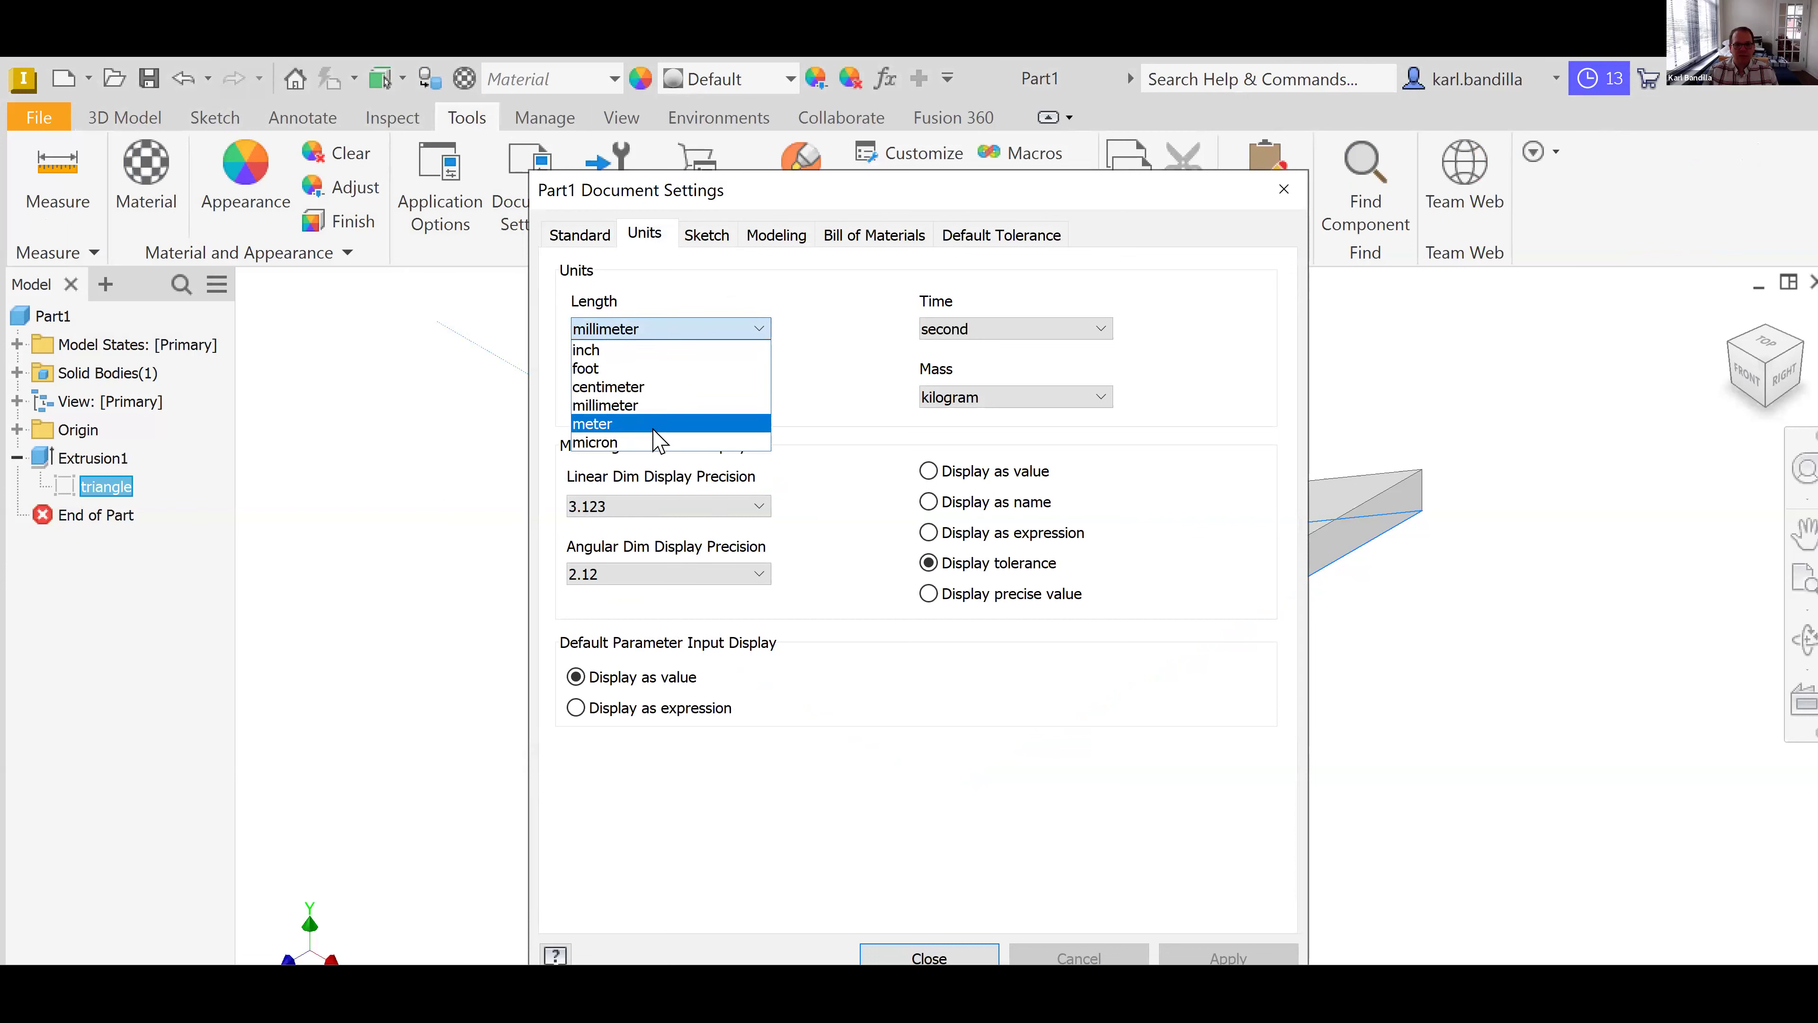
click(1284, 190)
click(1283, 190)
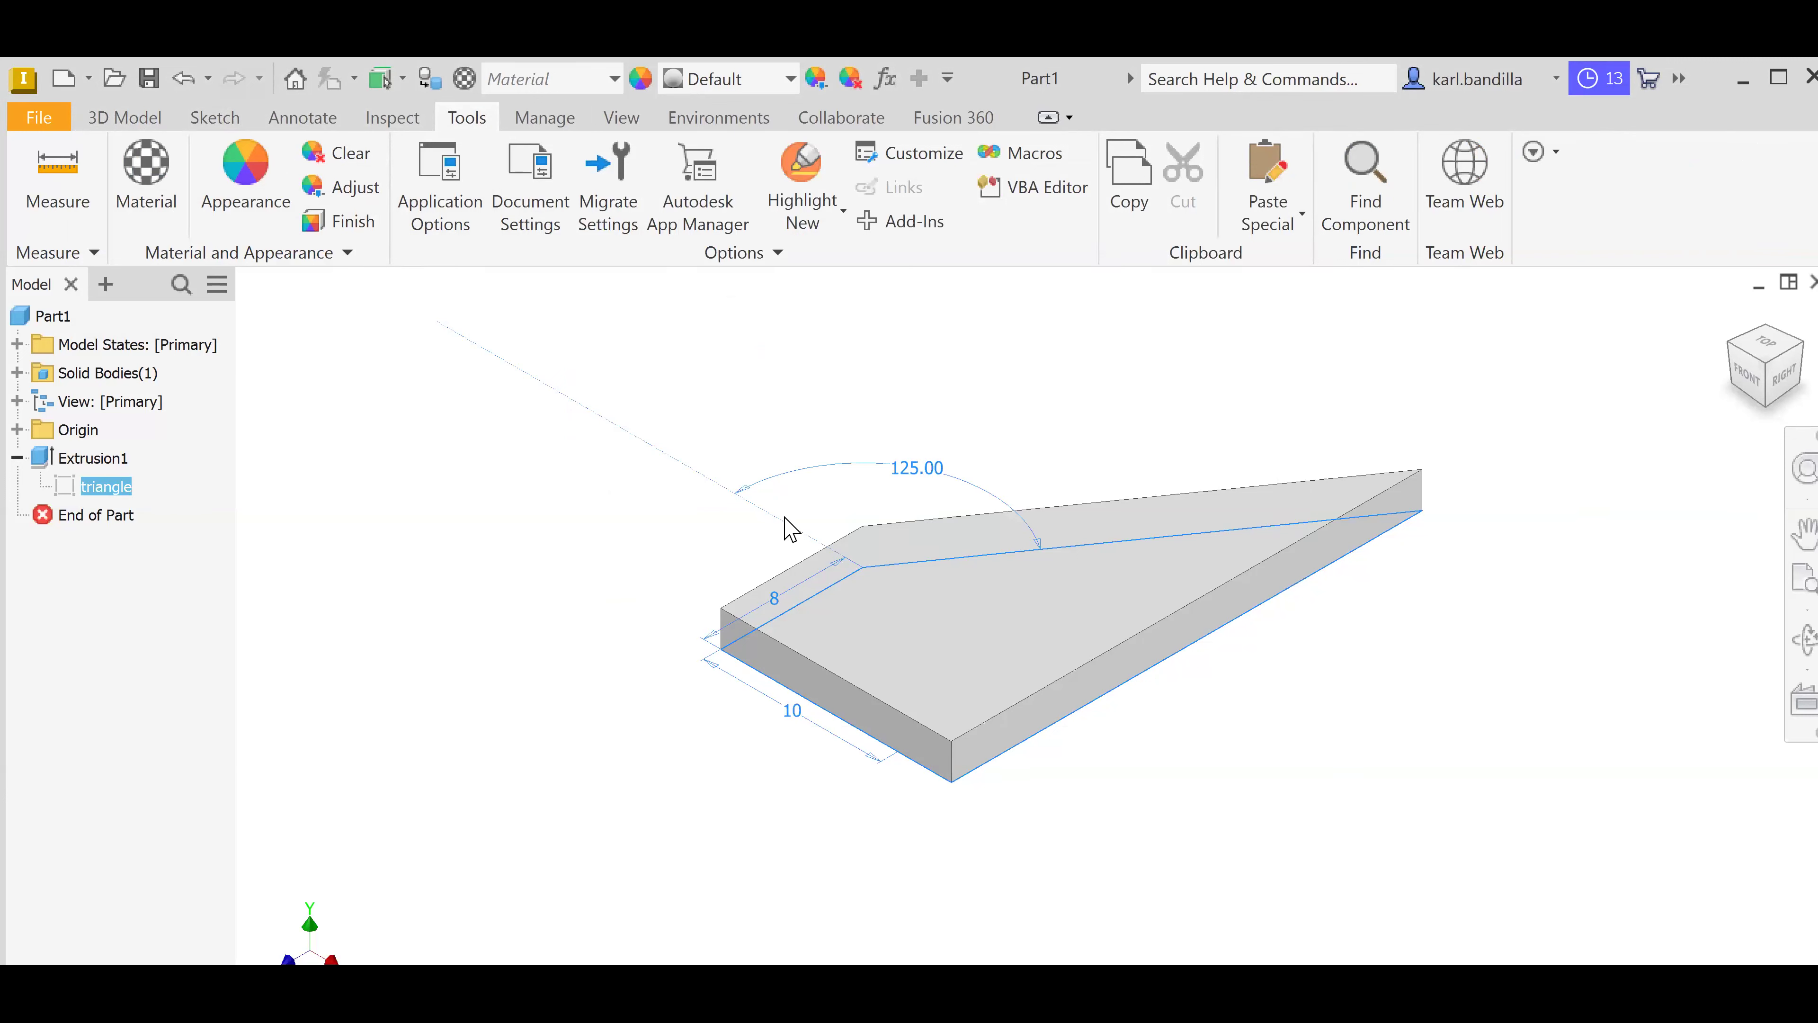
click(124, 118)
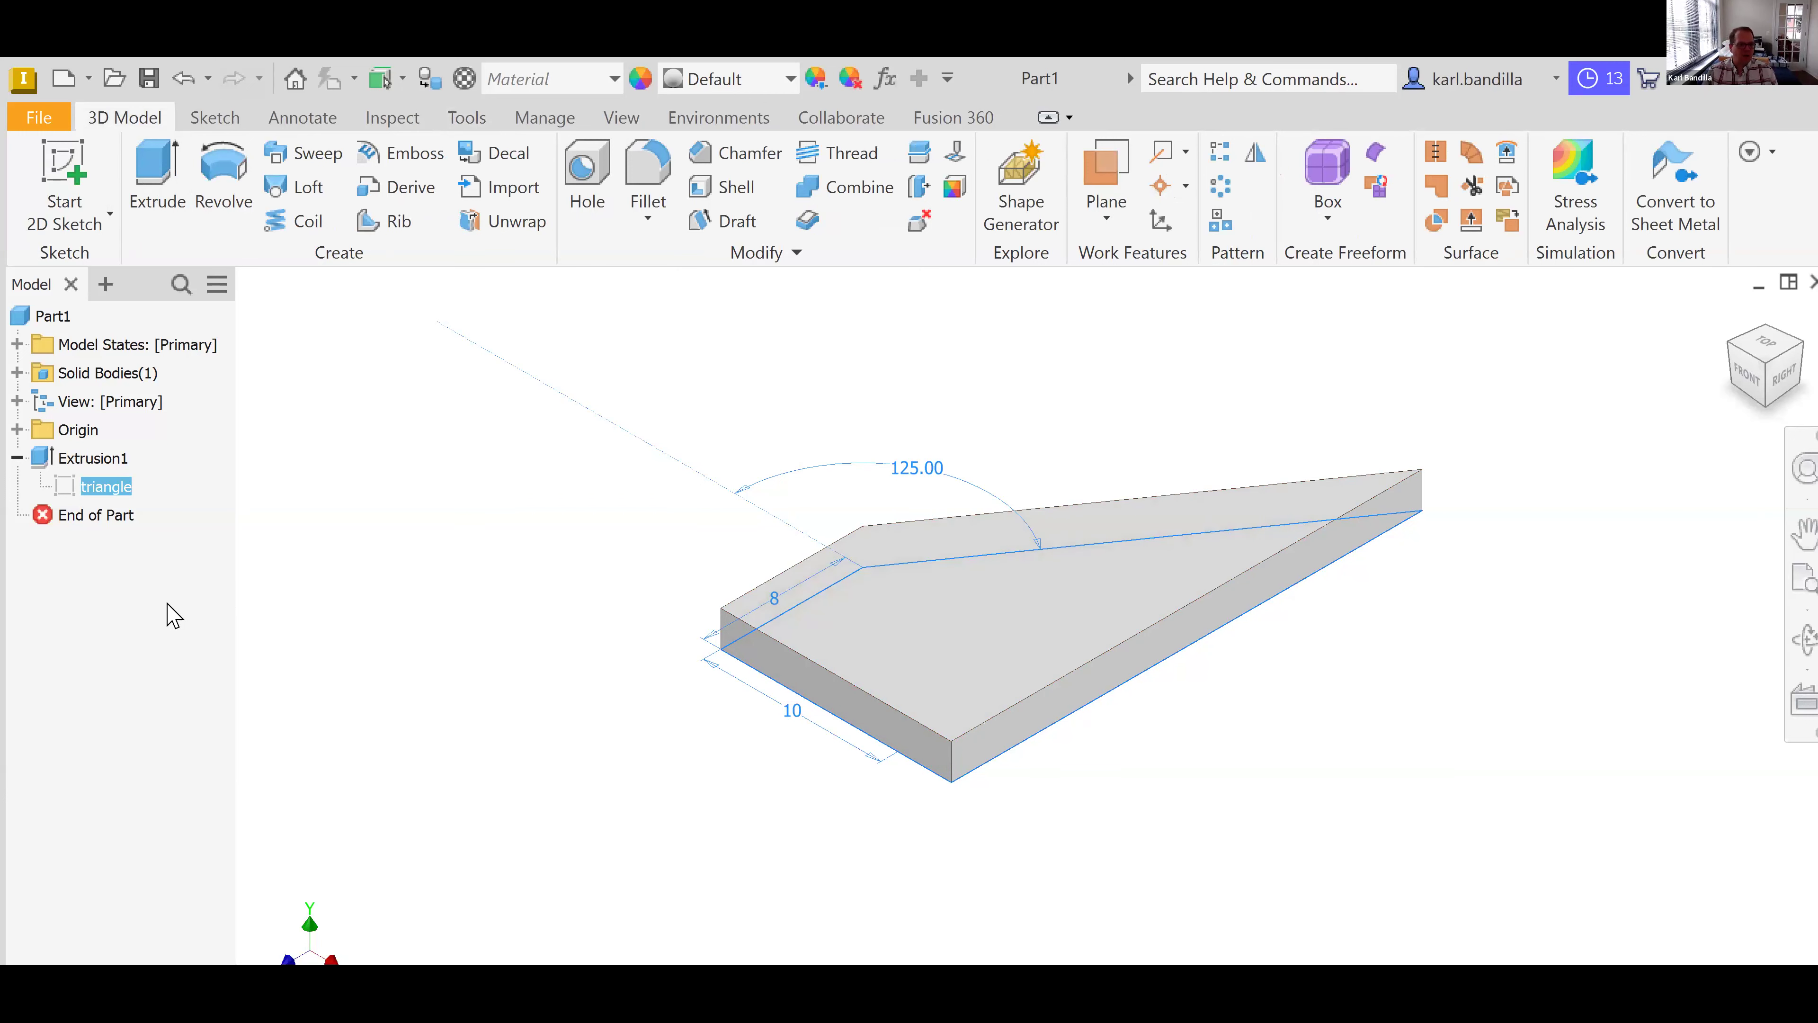
- Edit the triangle sketch and view it from the top with the whole outline fitted
right_click(106, 496)
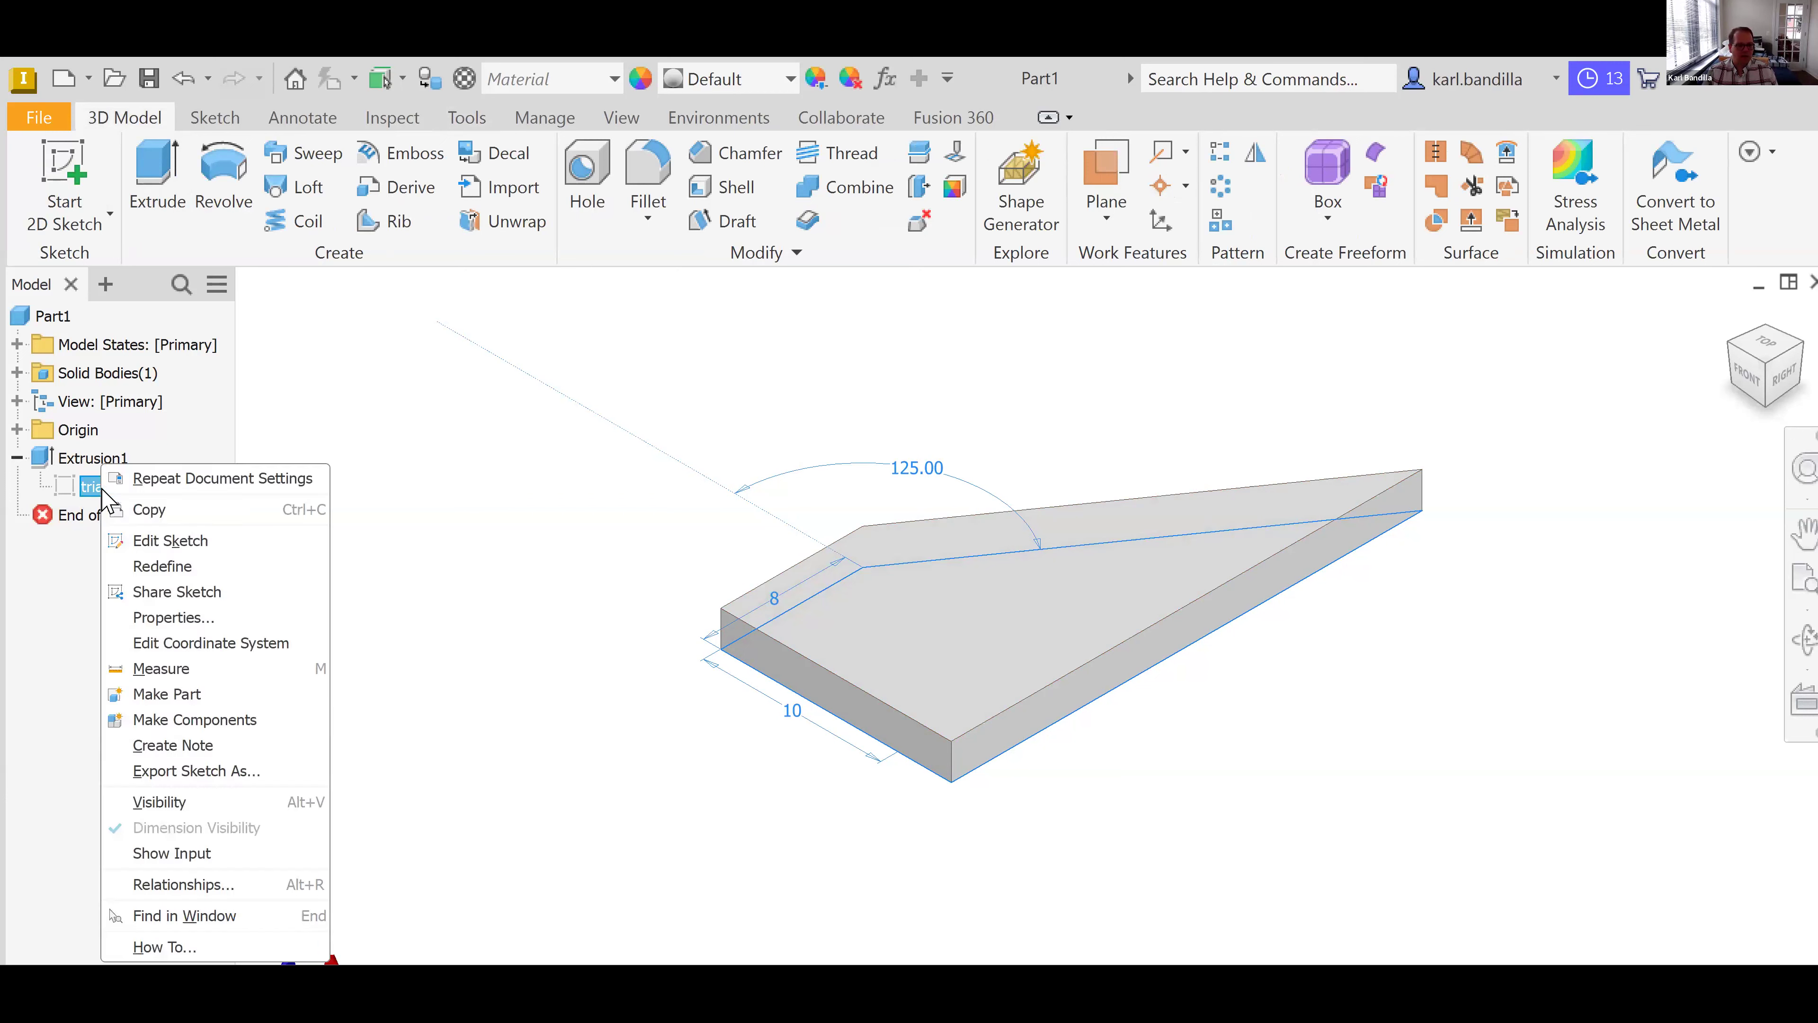
click(215, 542)
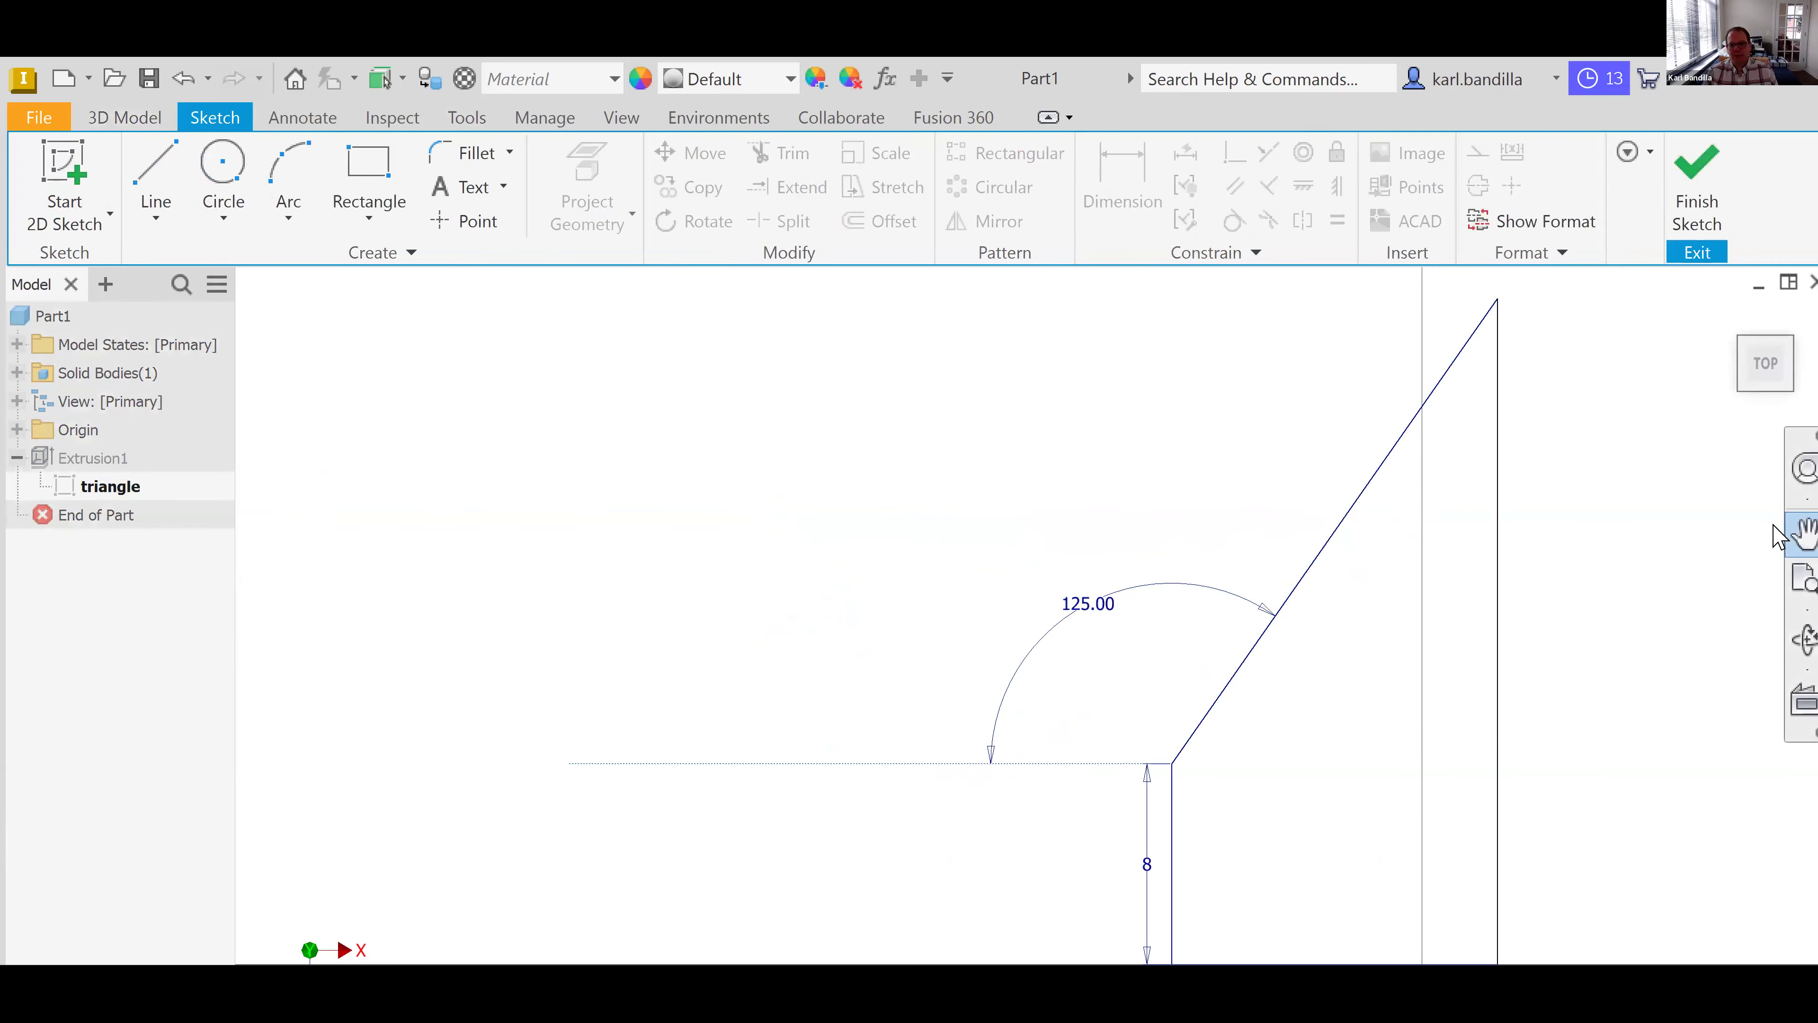
click(1768, 364)
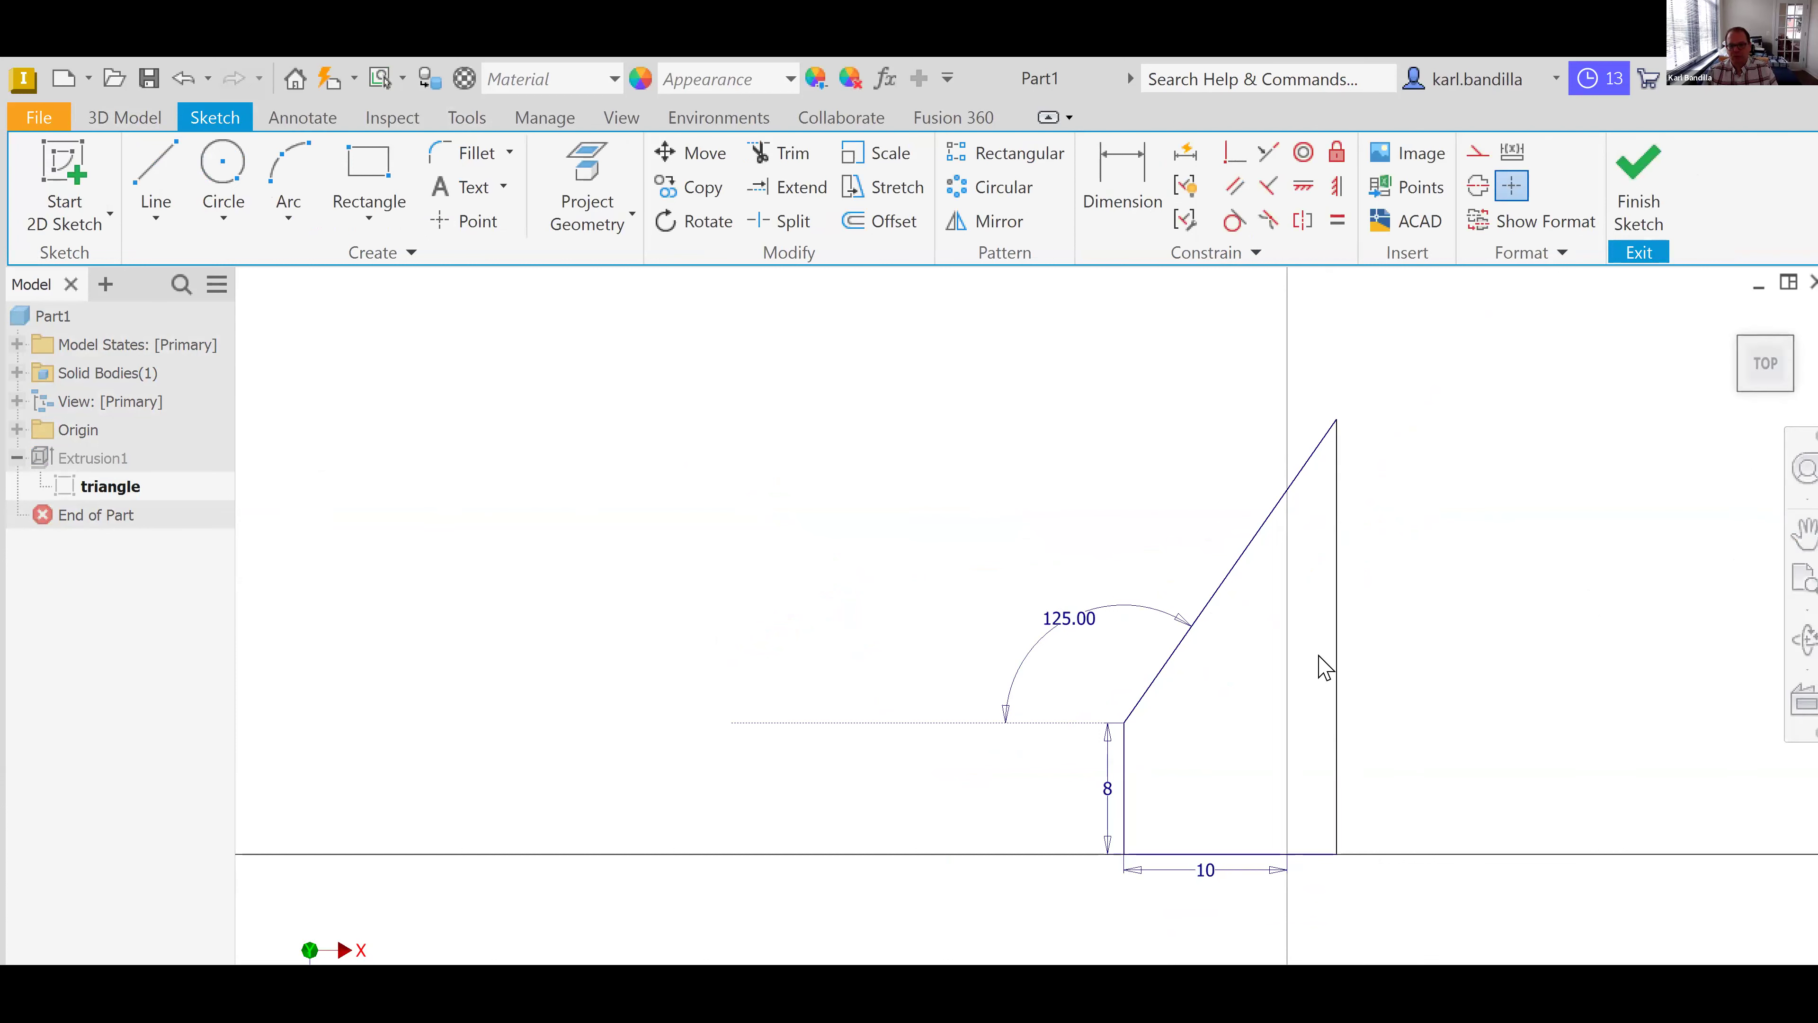
scroll(1321, 667, up, 5)
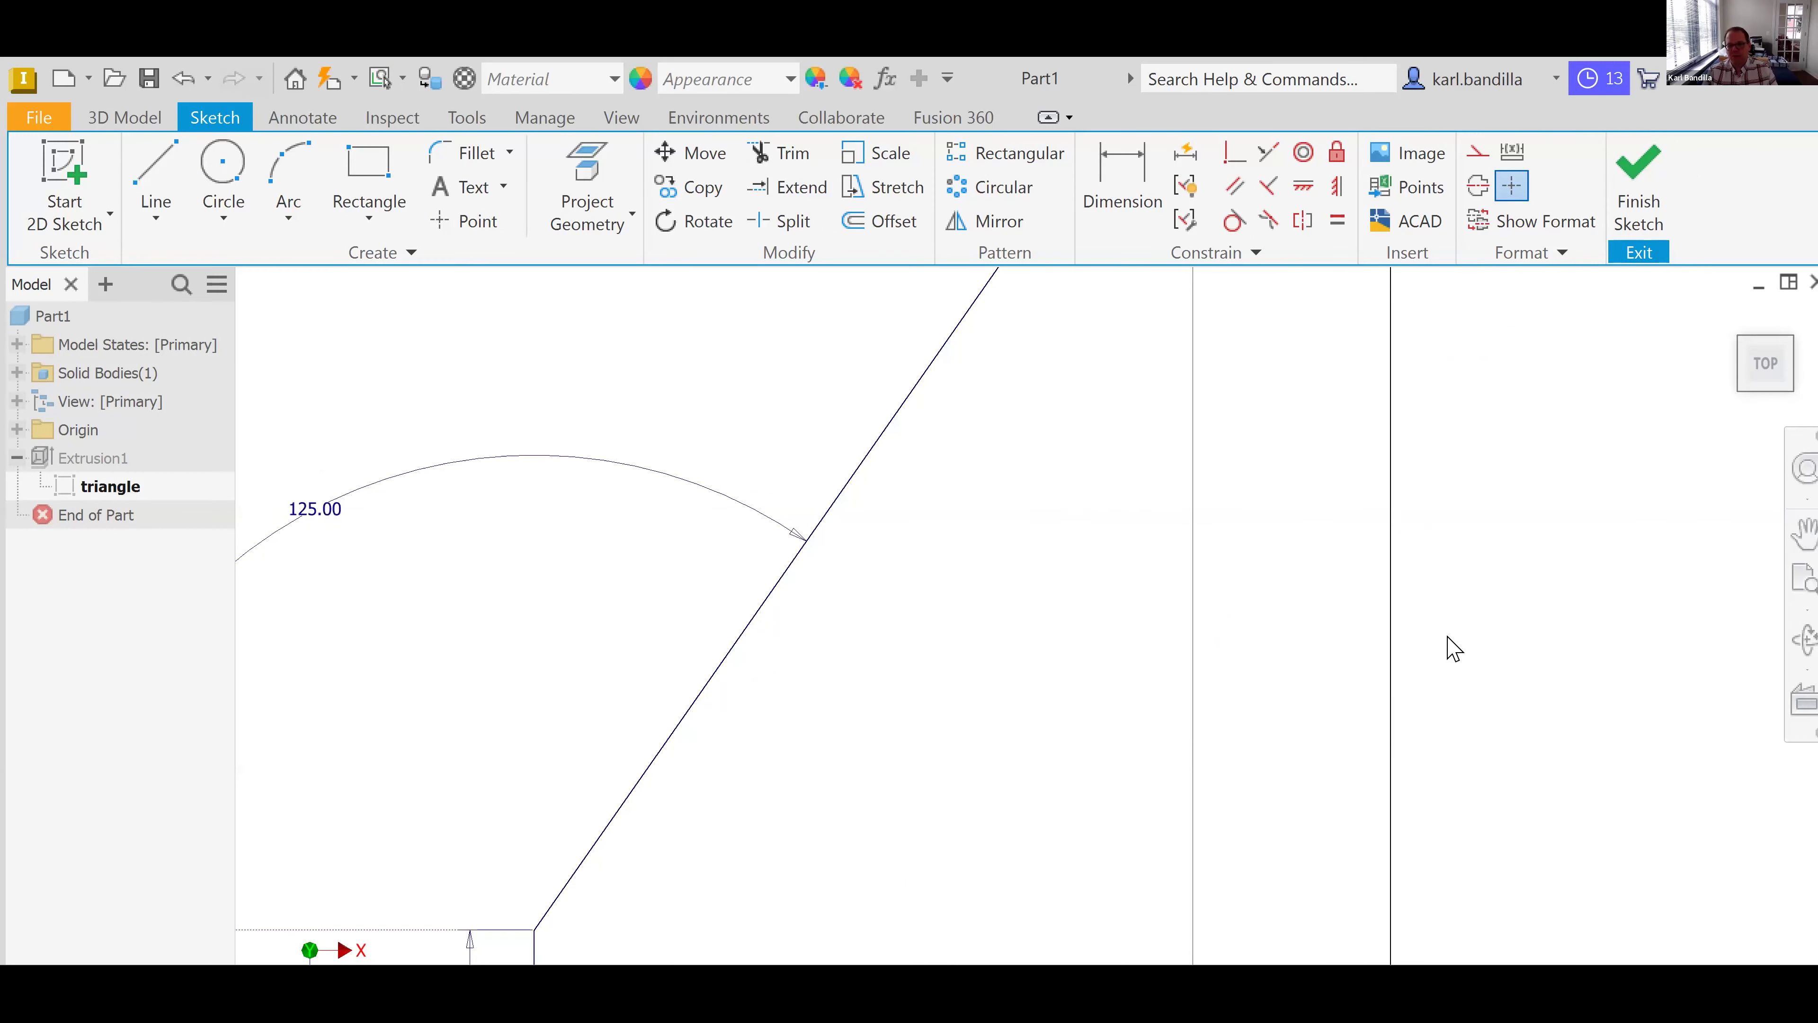
mouse_move(1766, 376)
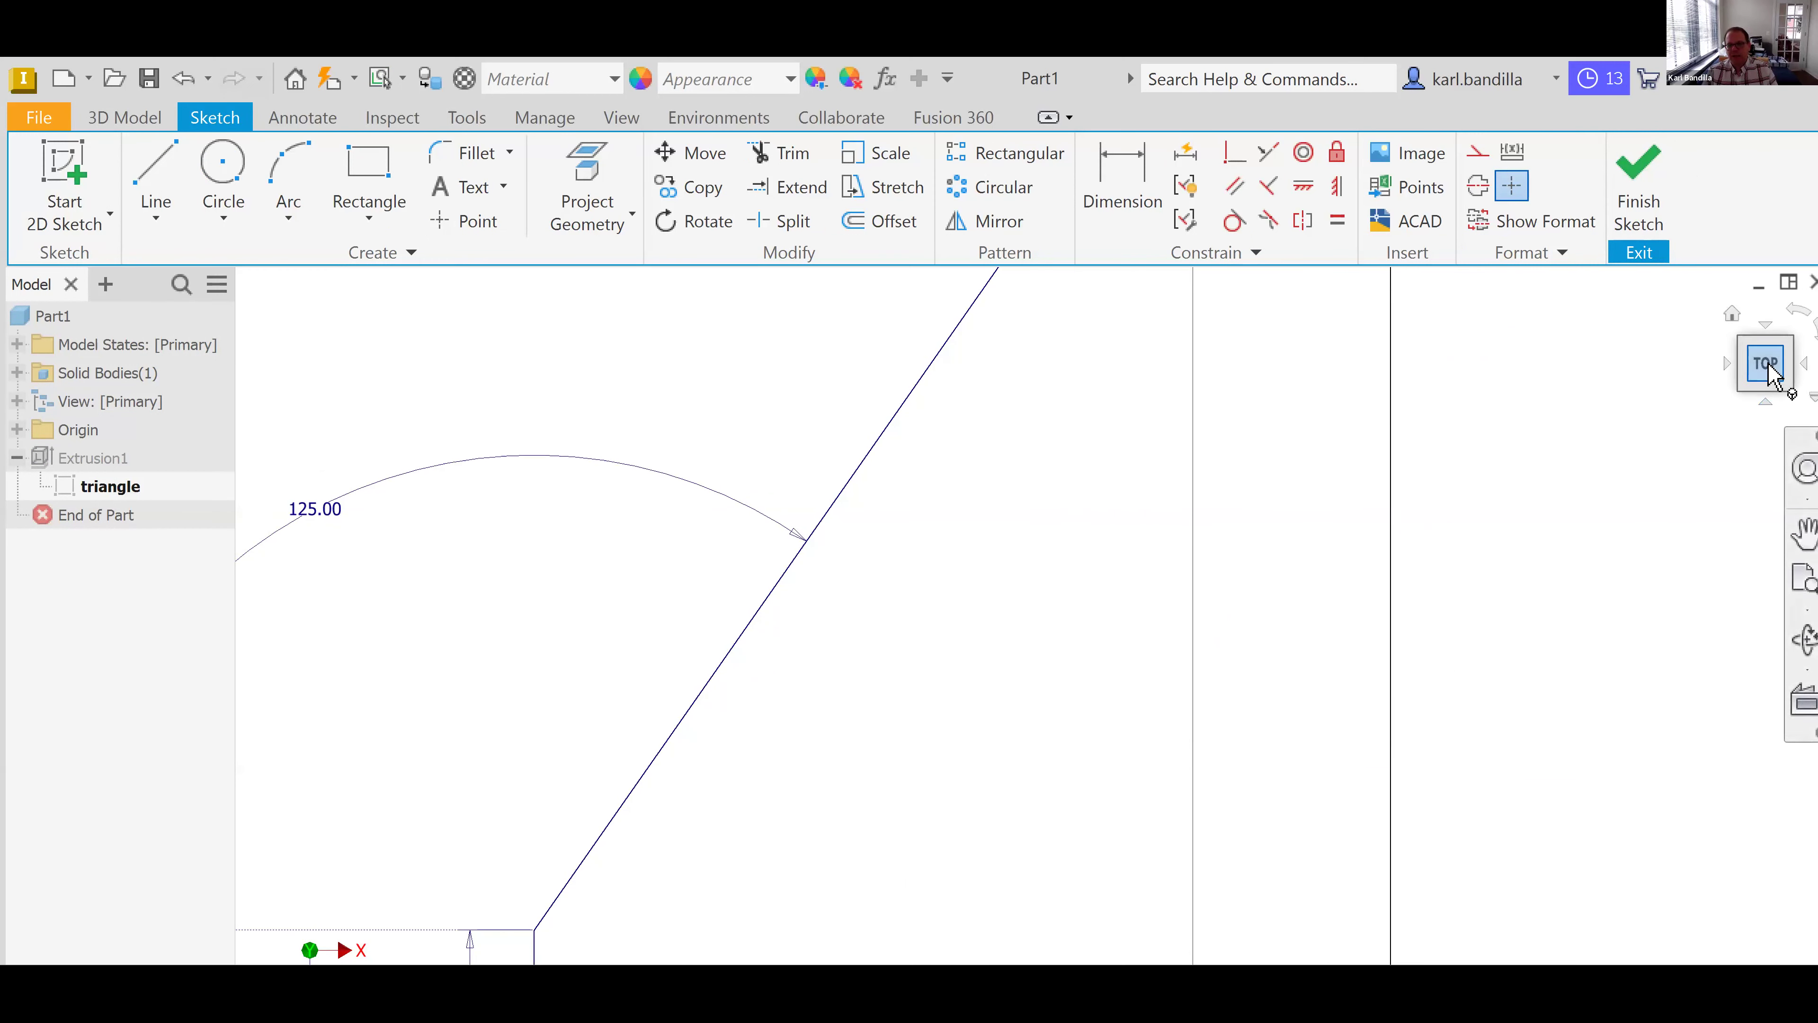
click(1765, 365)
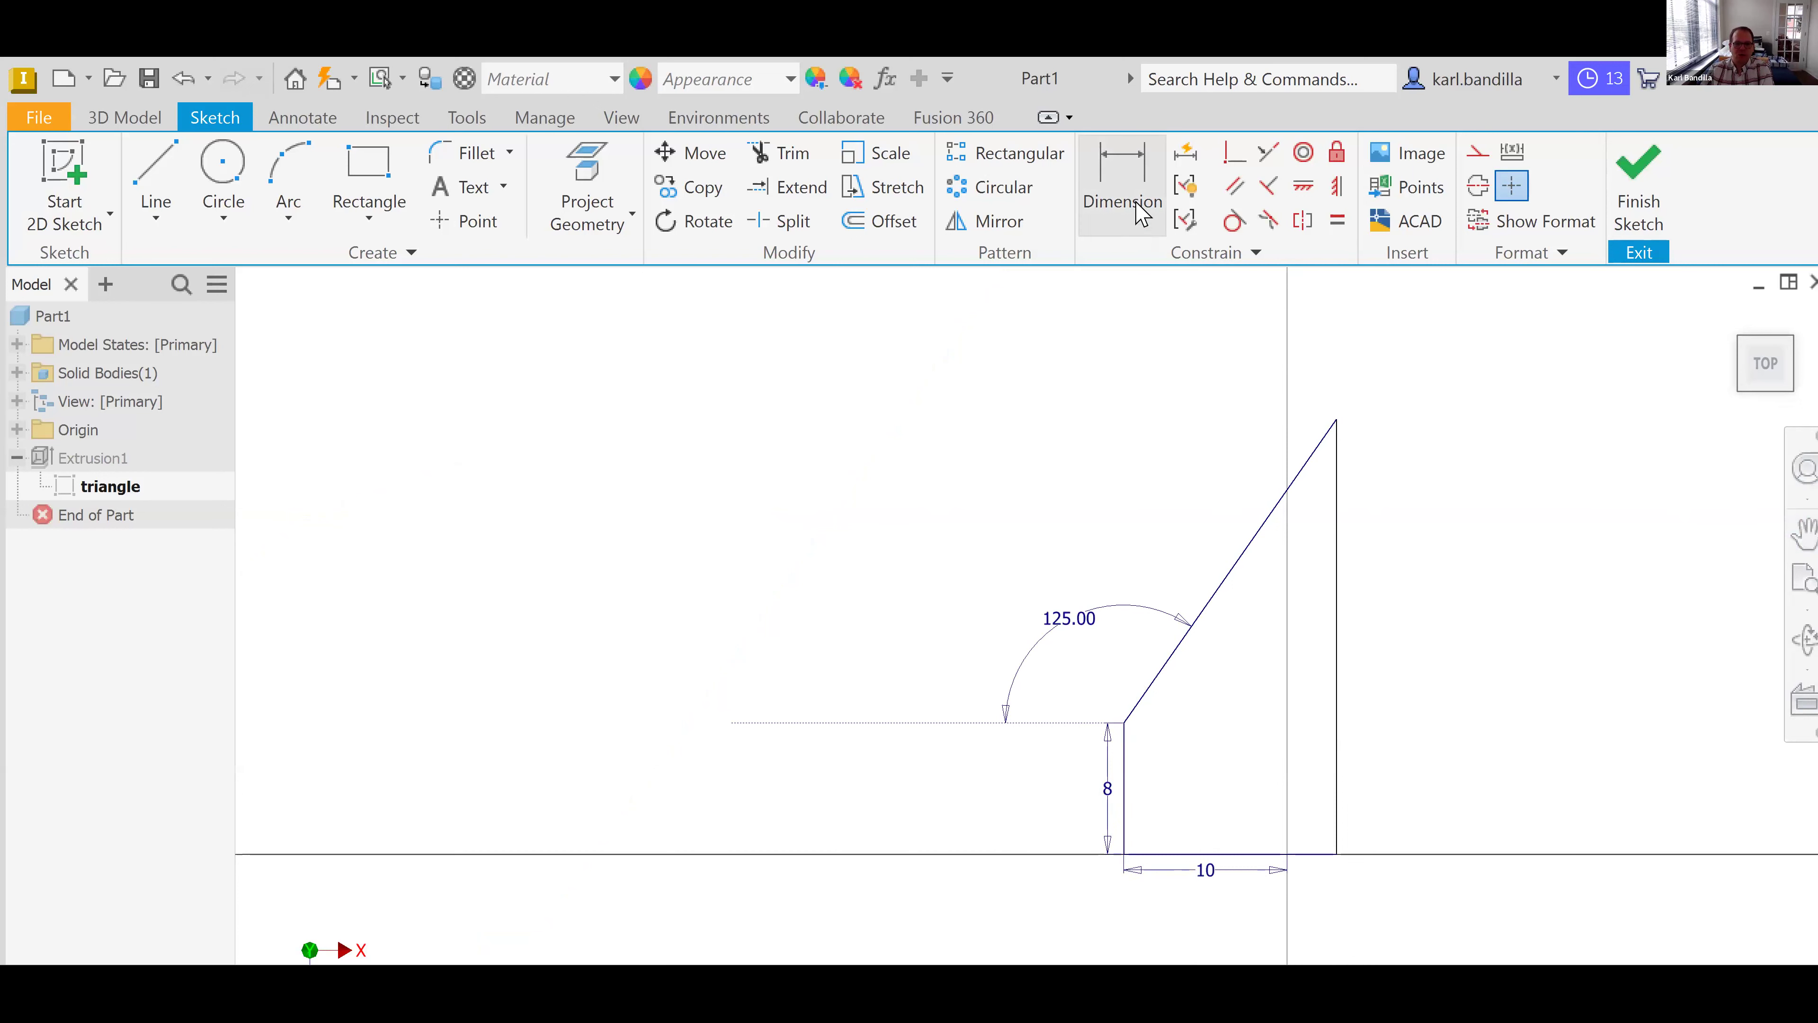
- Change the triangle's 8 mm vertical side dimension to 7, then finish the sketch
click(1143, 214)
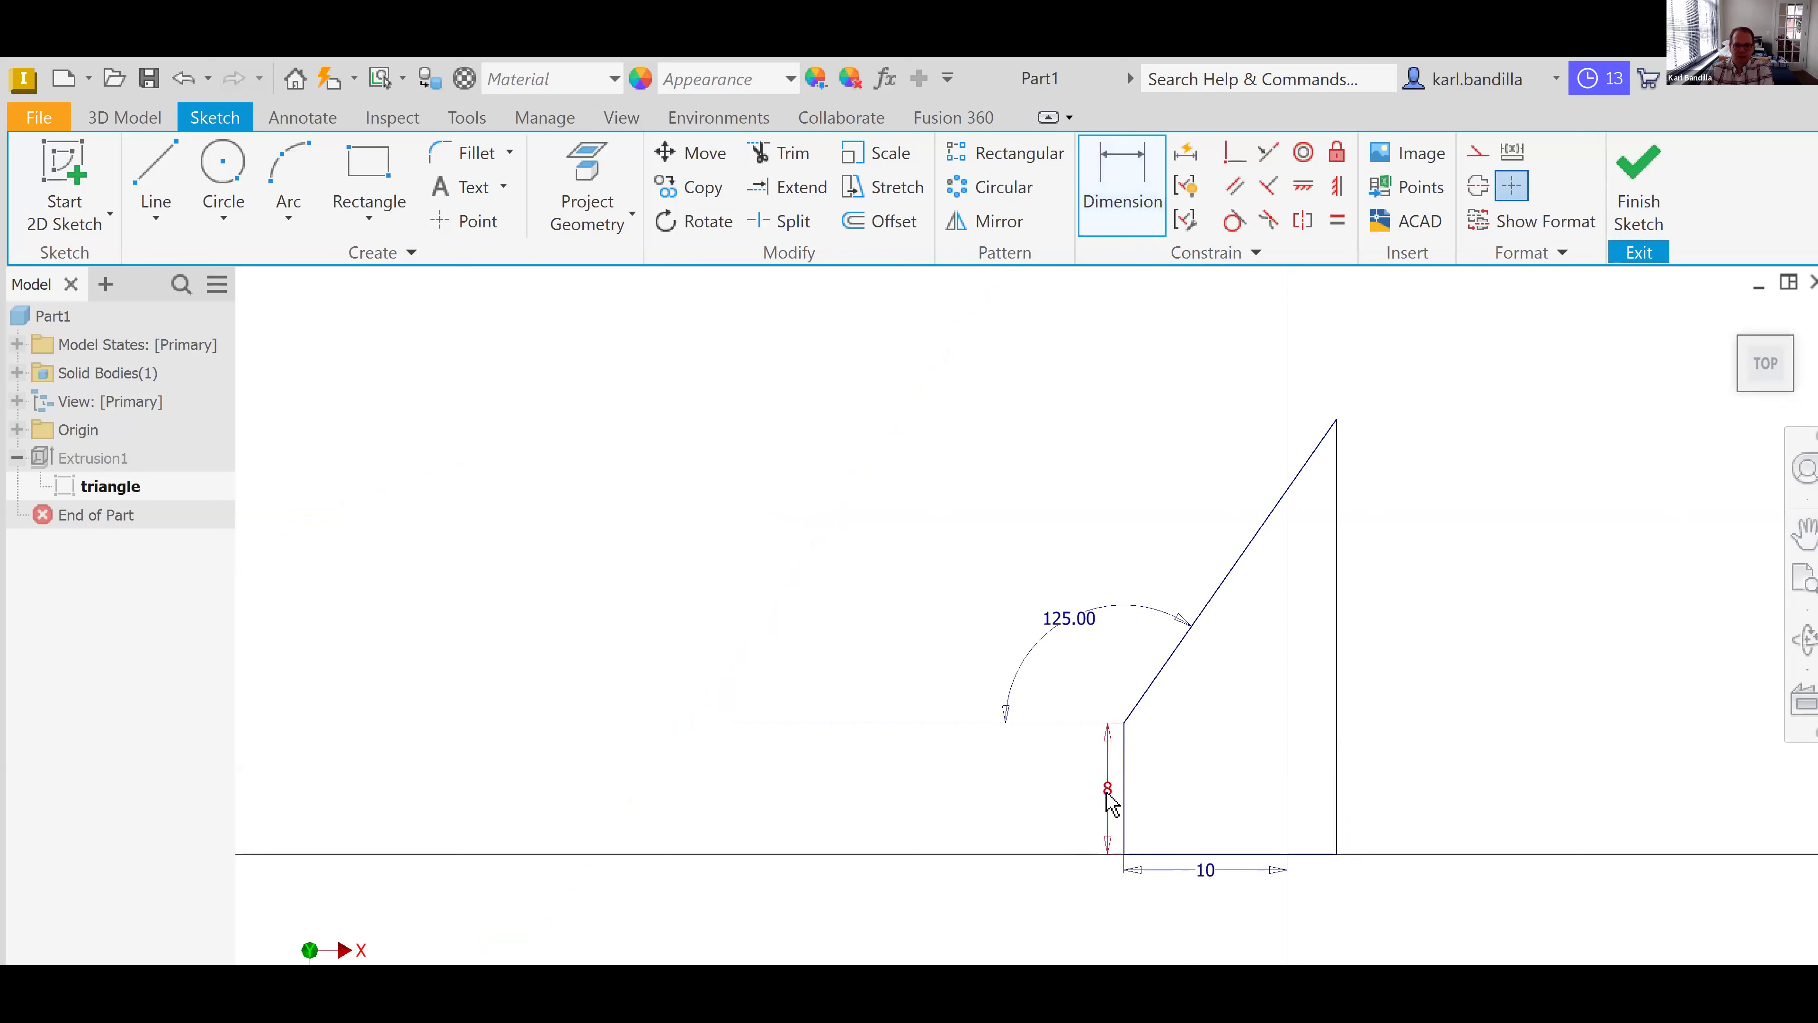
click(1106, 789)
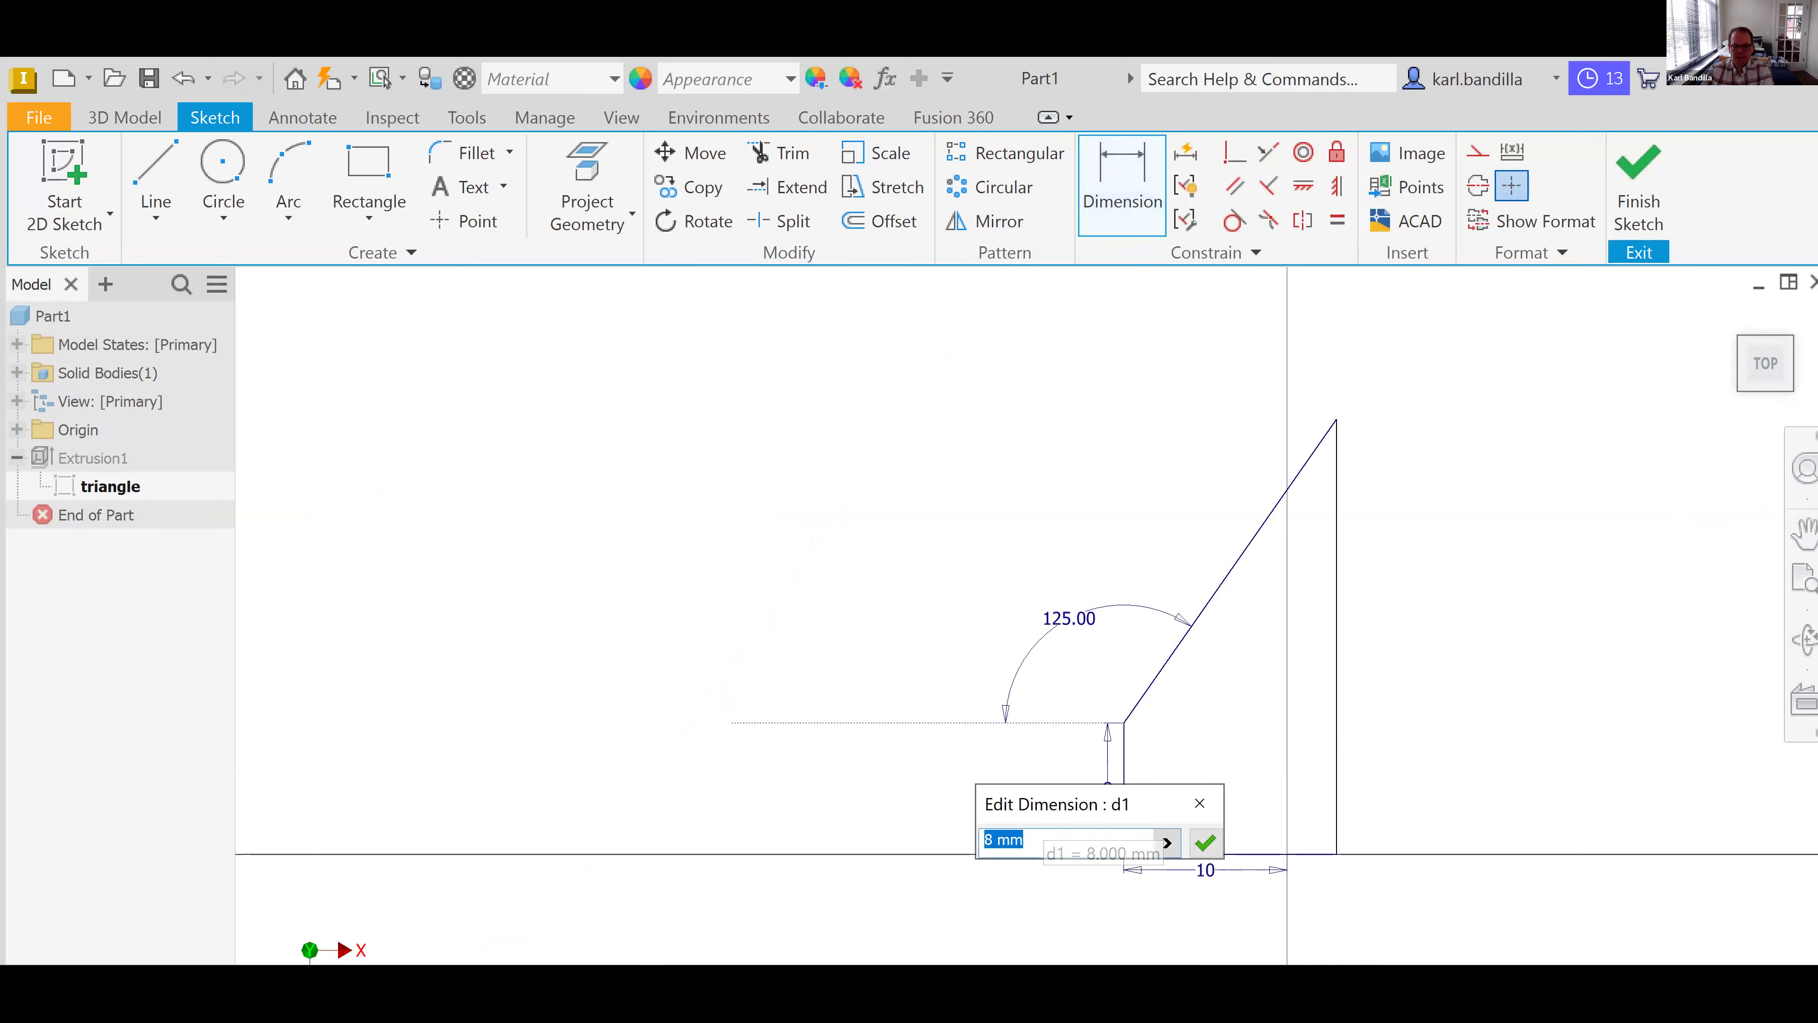
text(7)
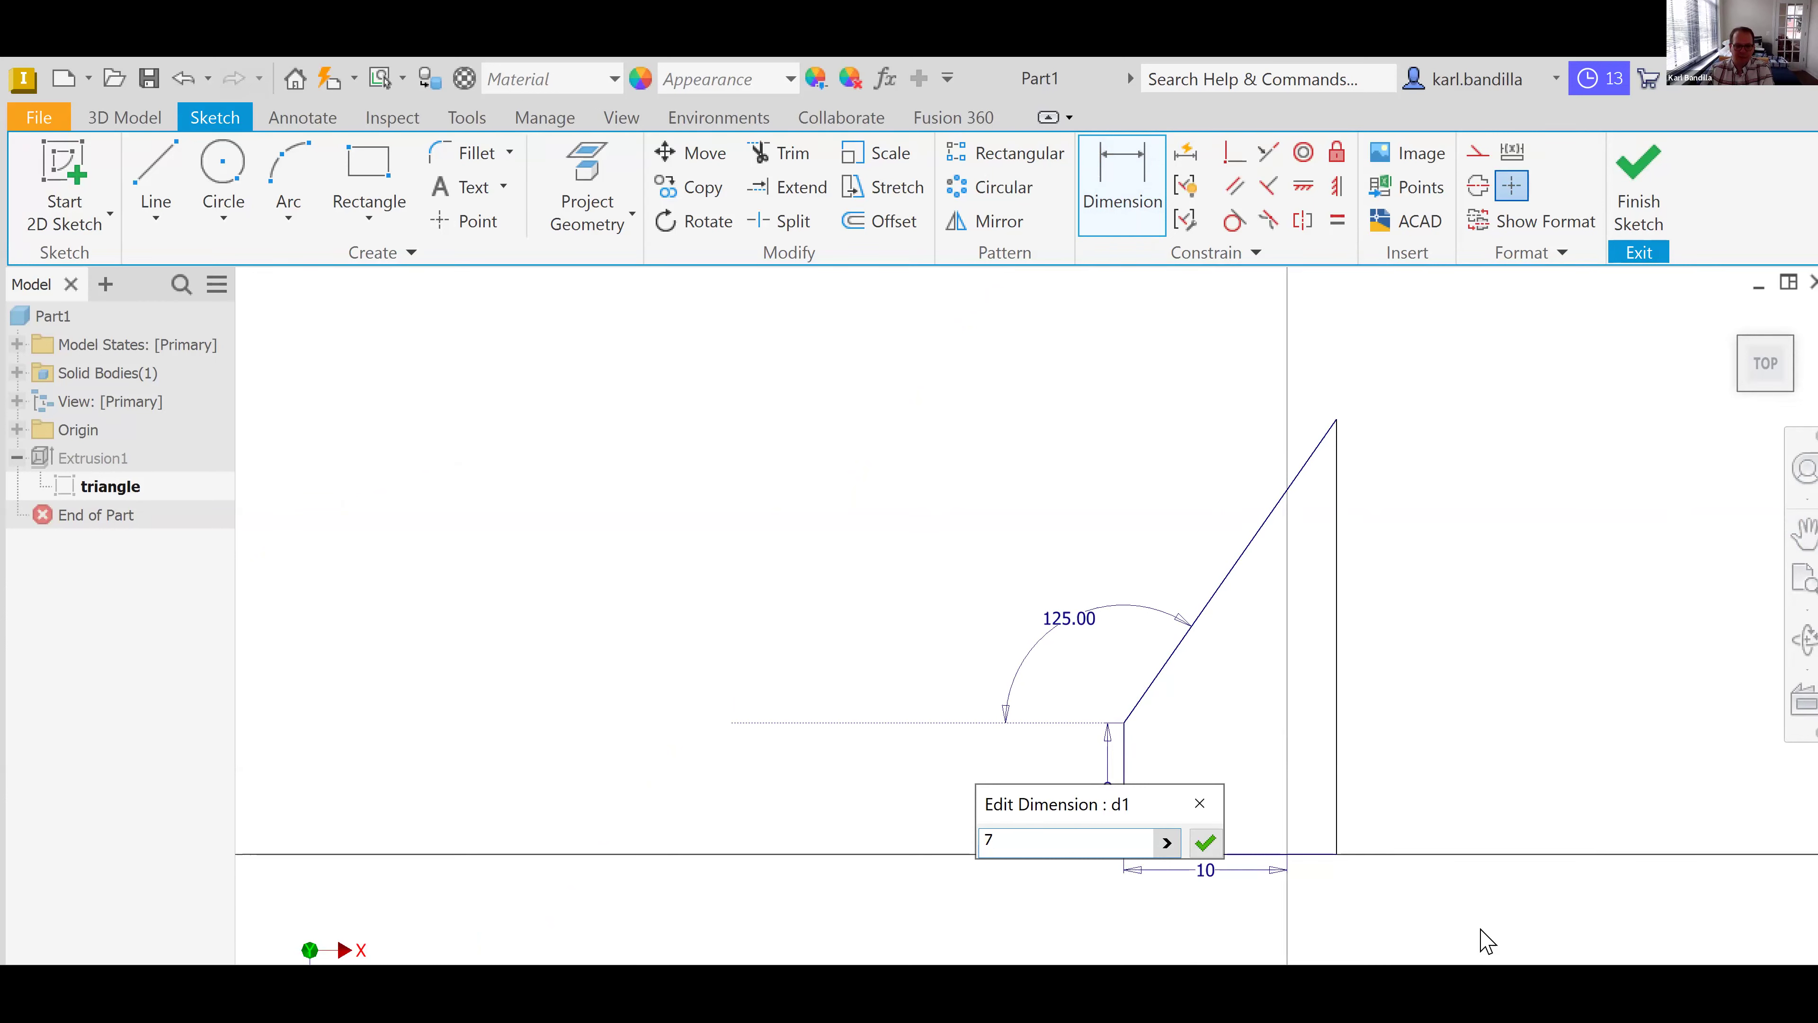
click(1207, 846)
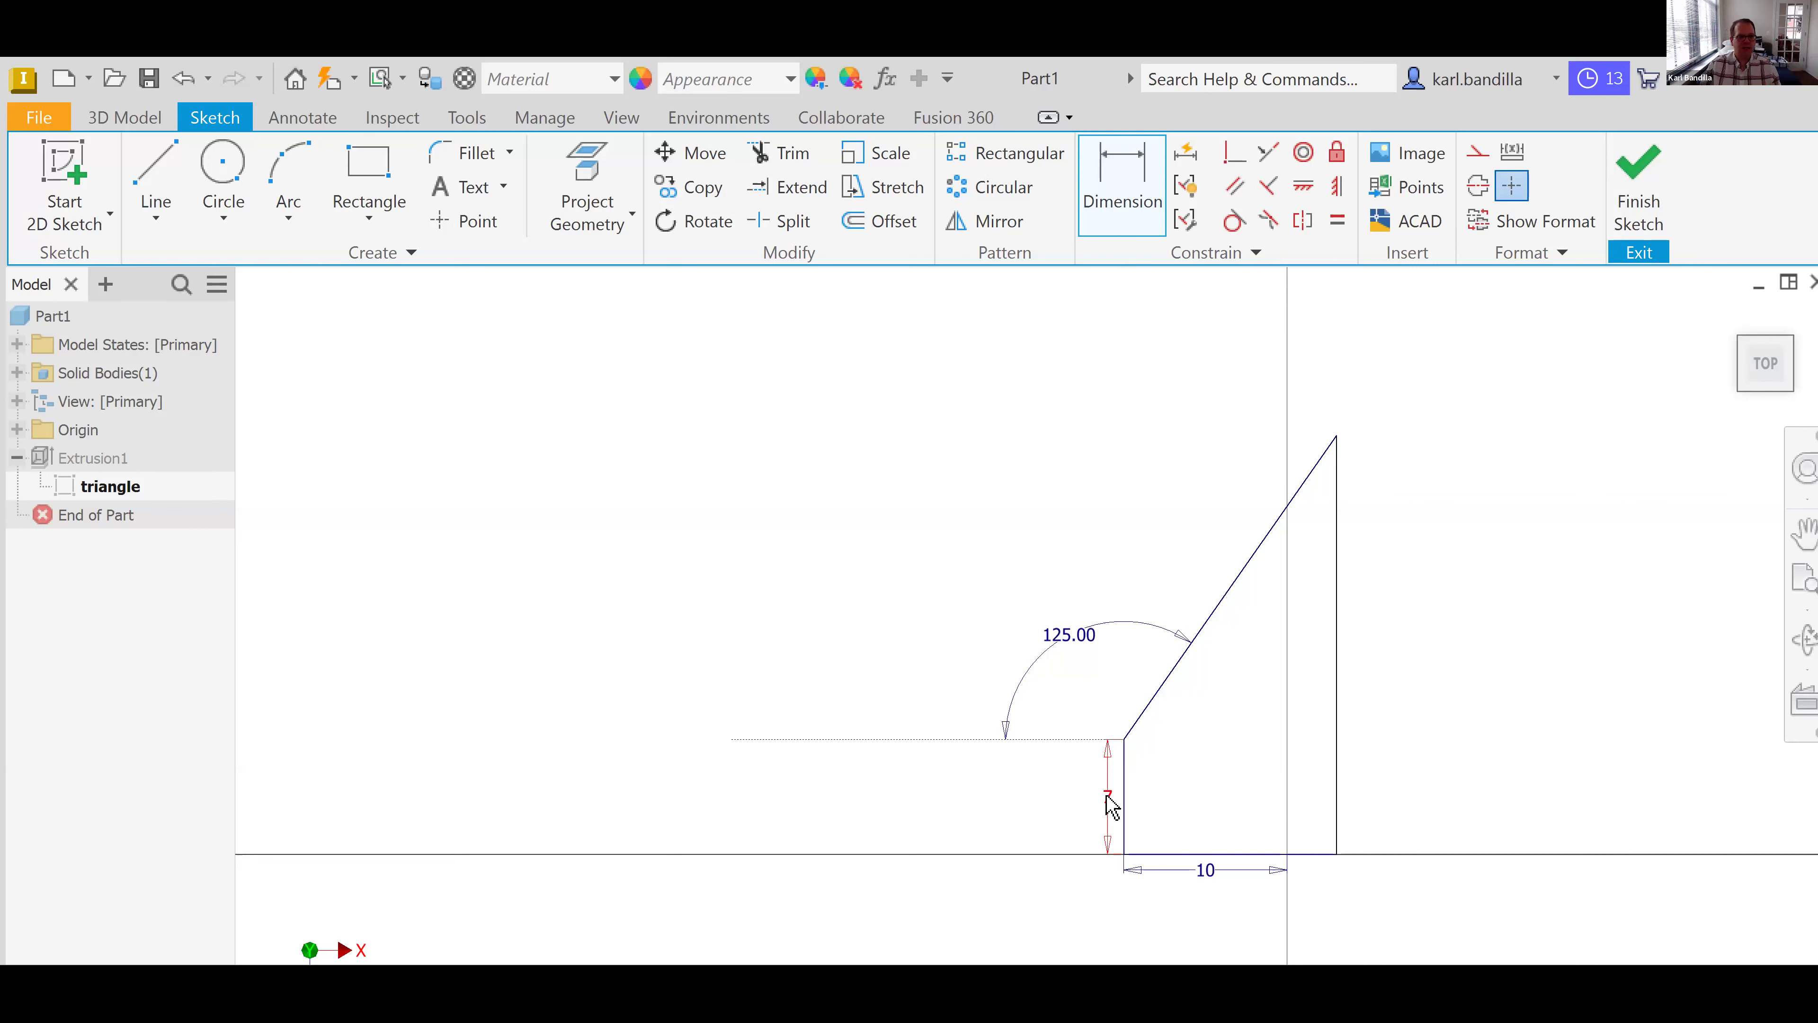
click(172, 76)
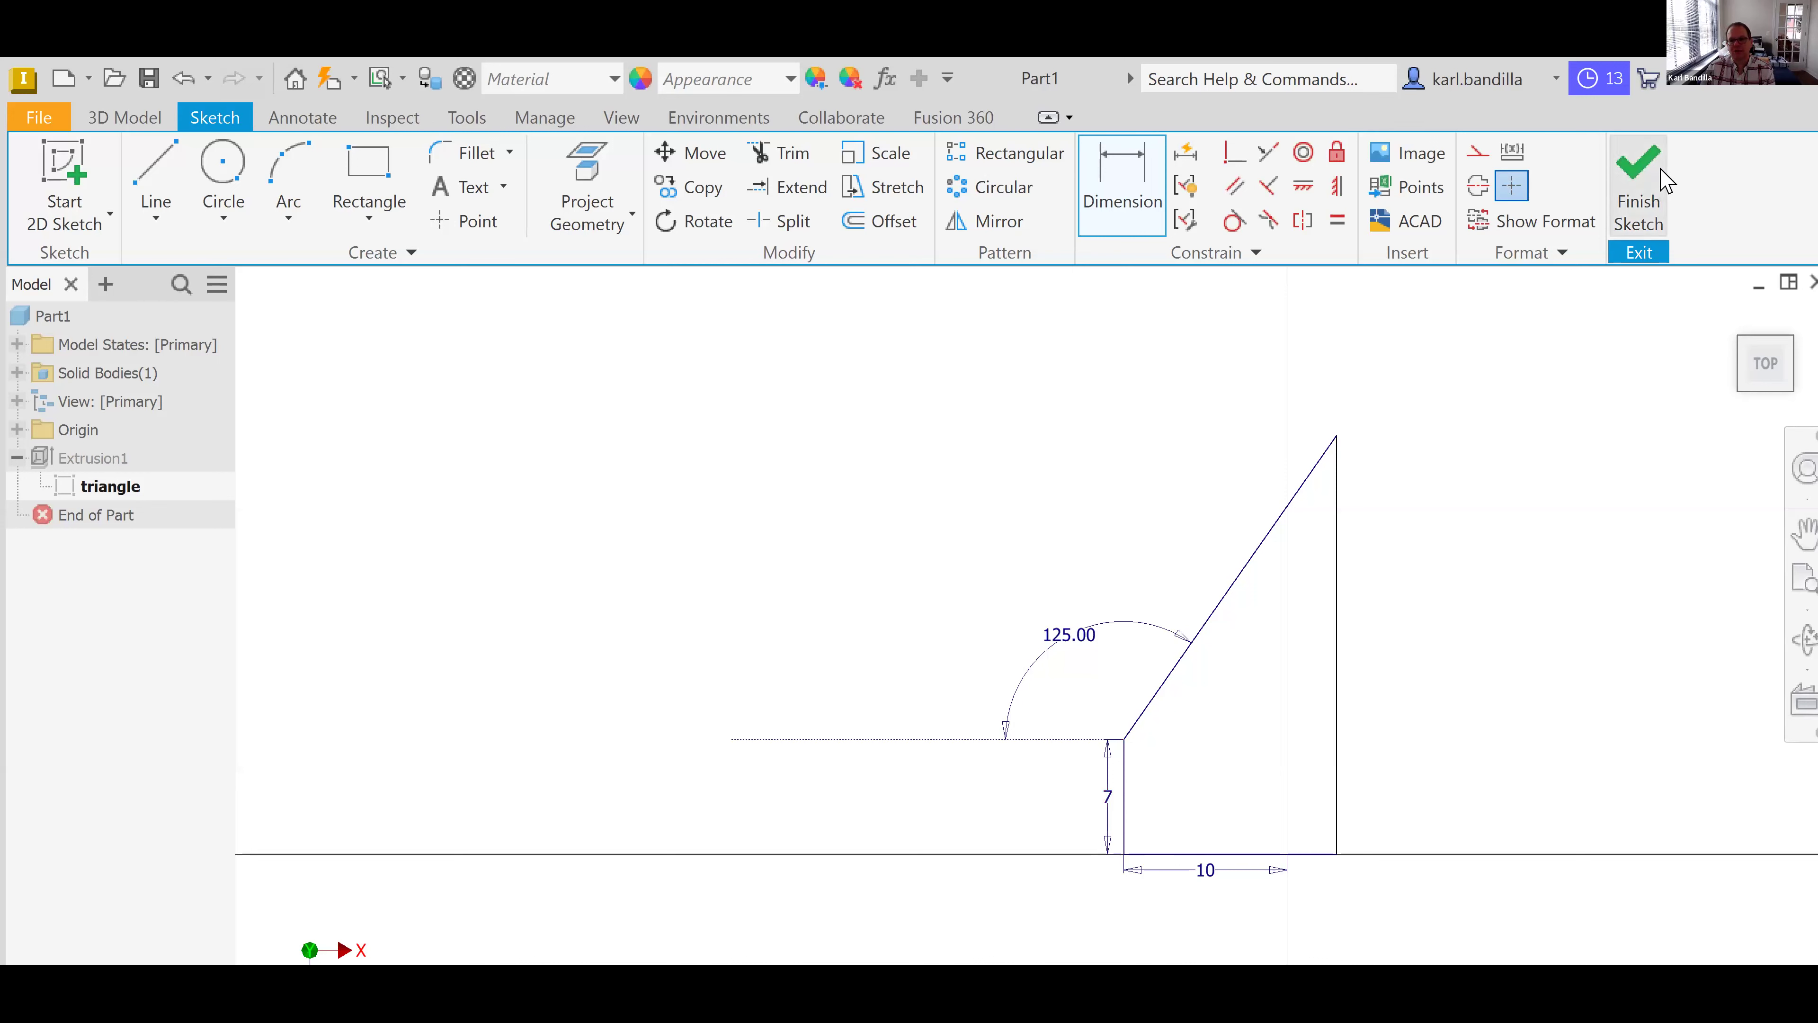
click(1638, 185)
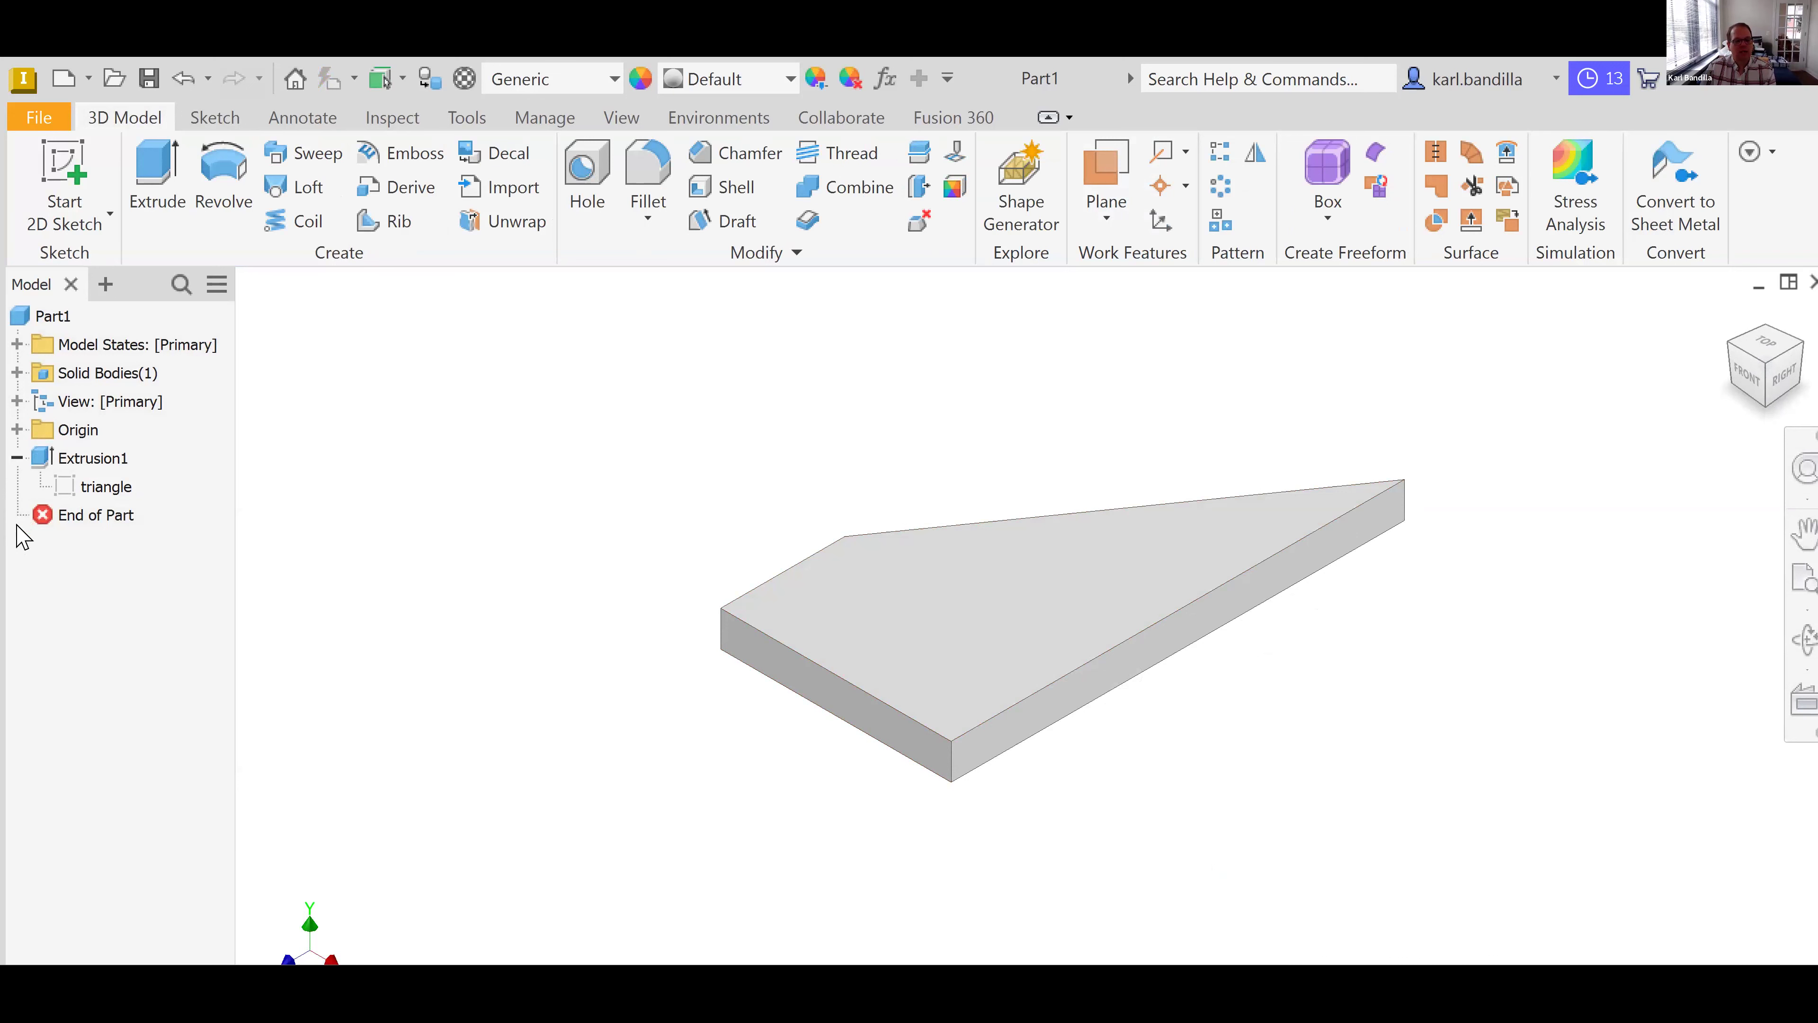
- Edit Extrusion1 and change its distance from 2 mm to 4 mm
right_click(103, 472)
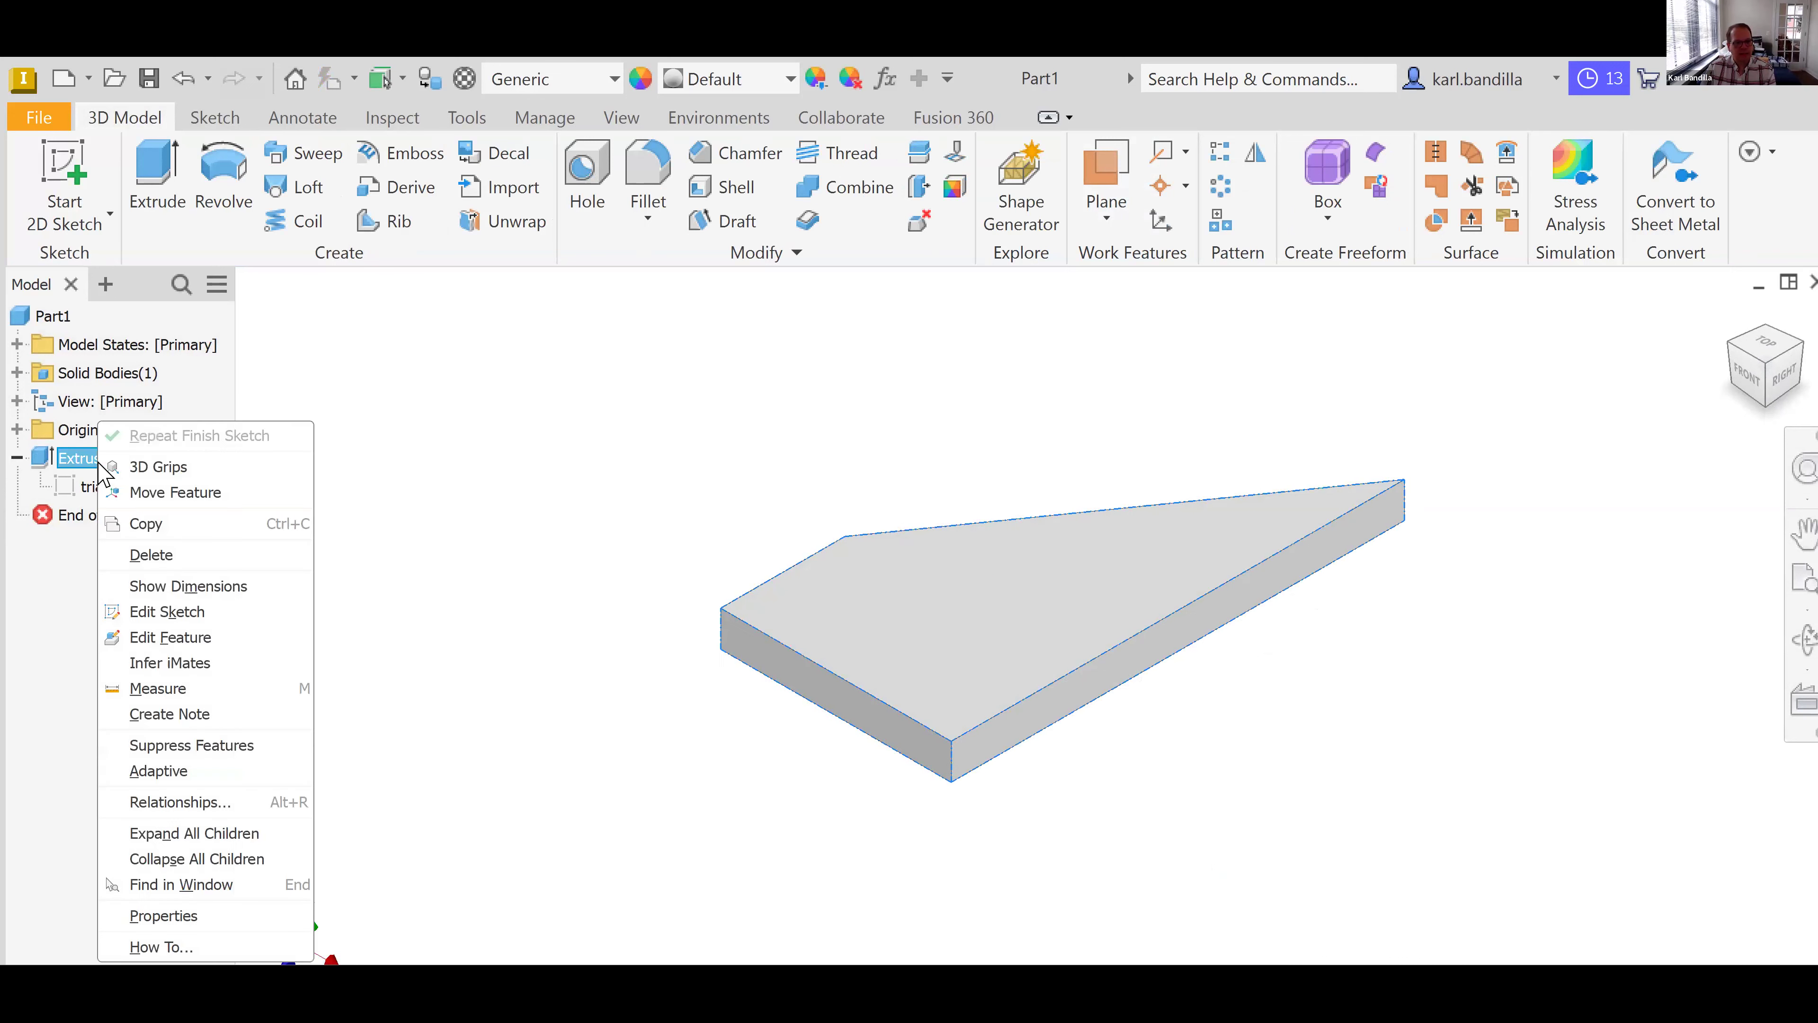
click(205, 638)
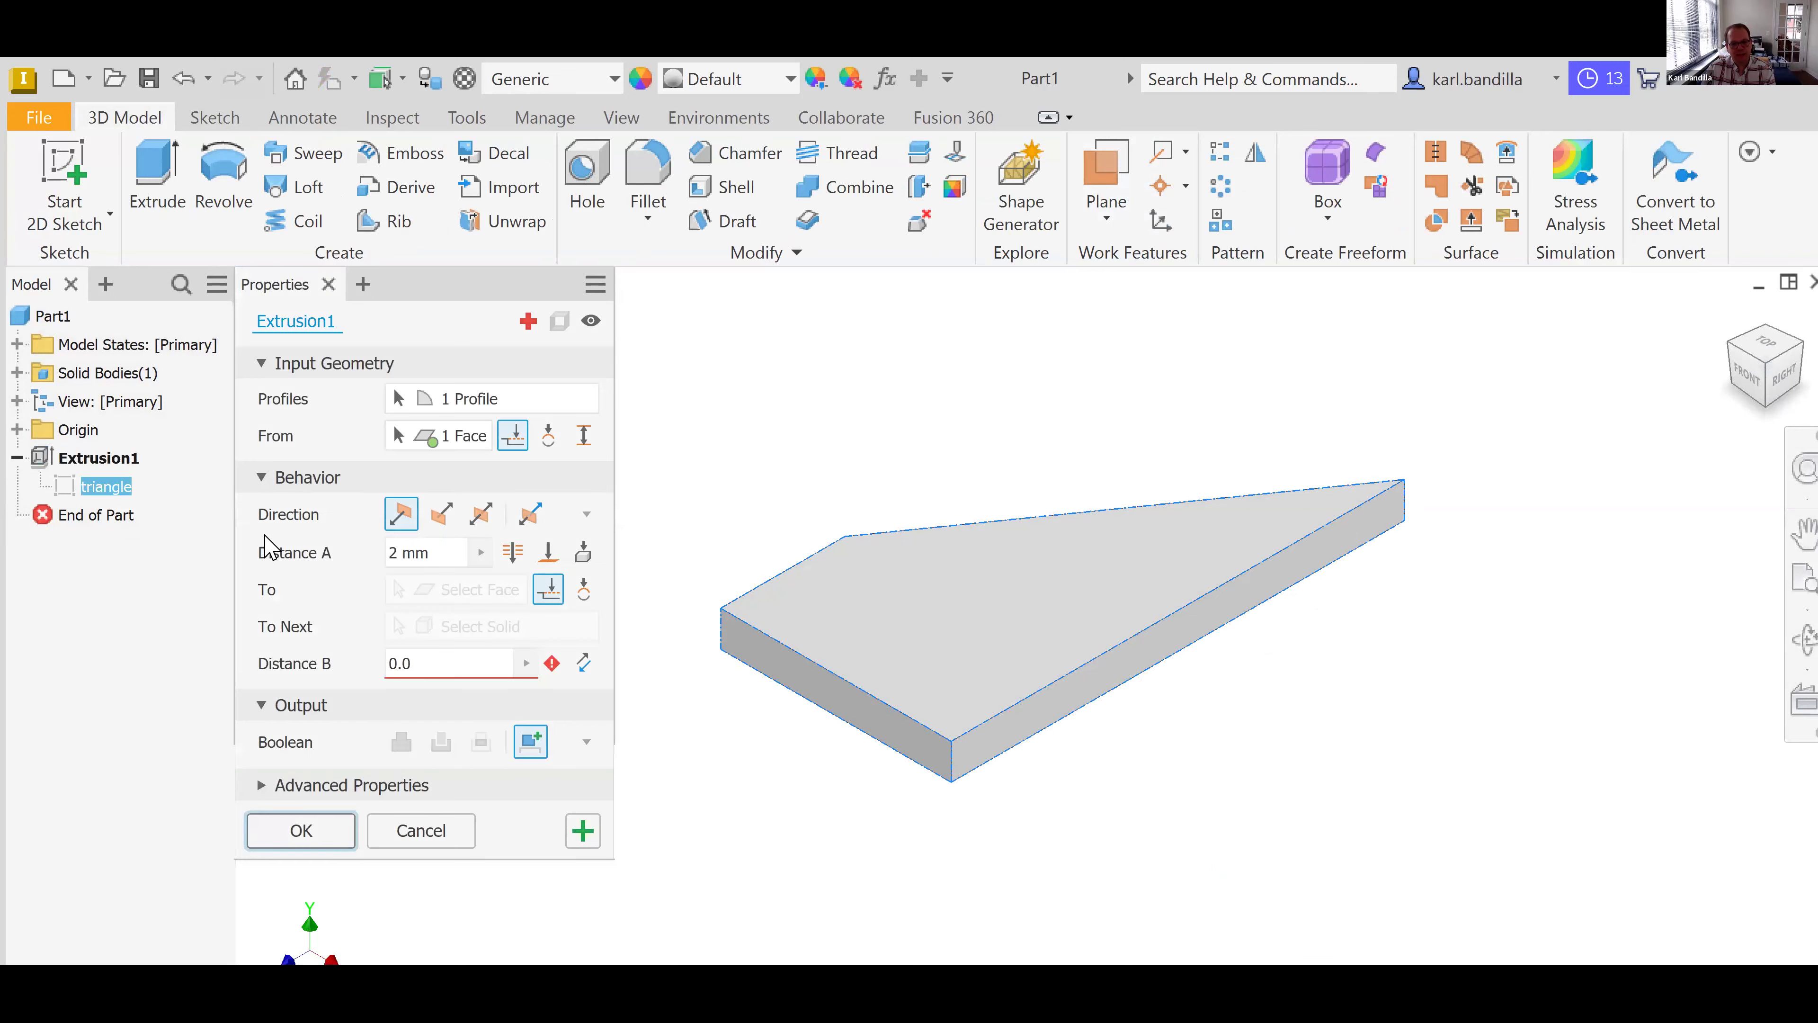
click(400, 550)
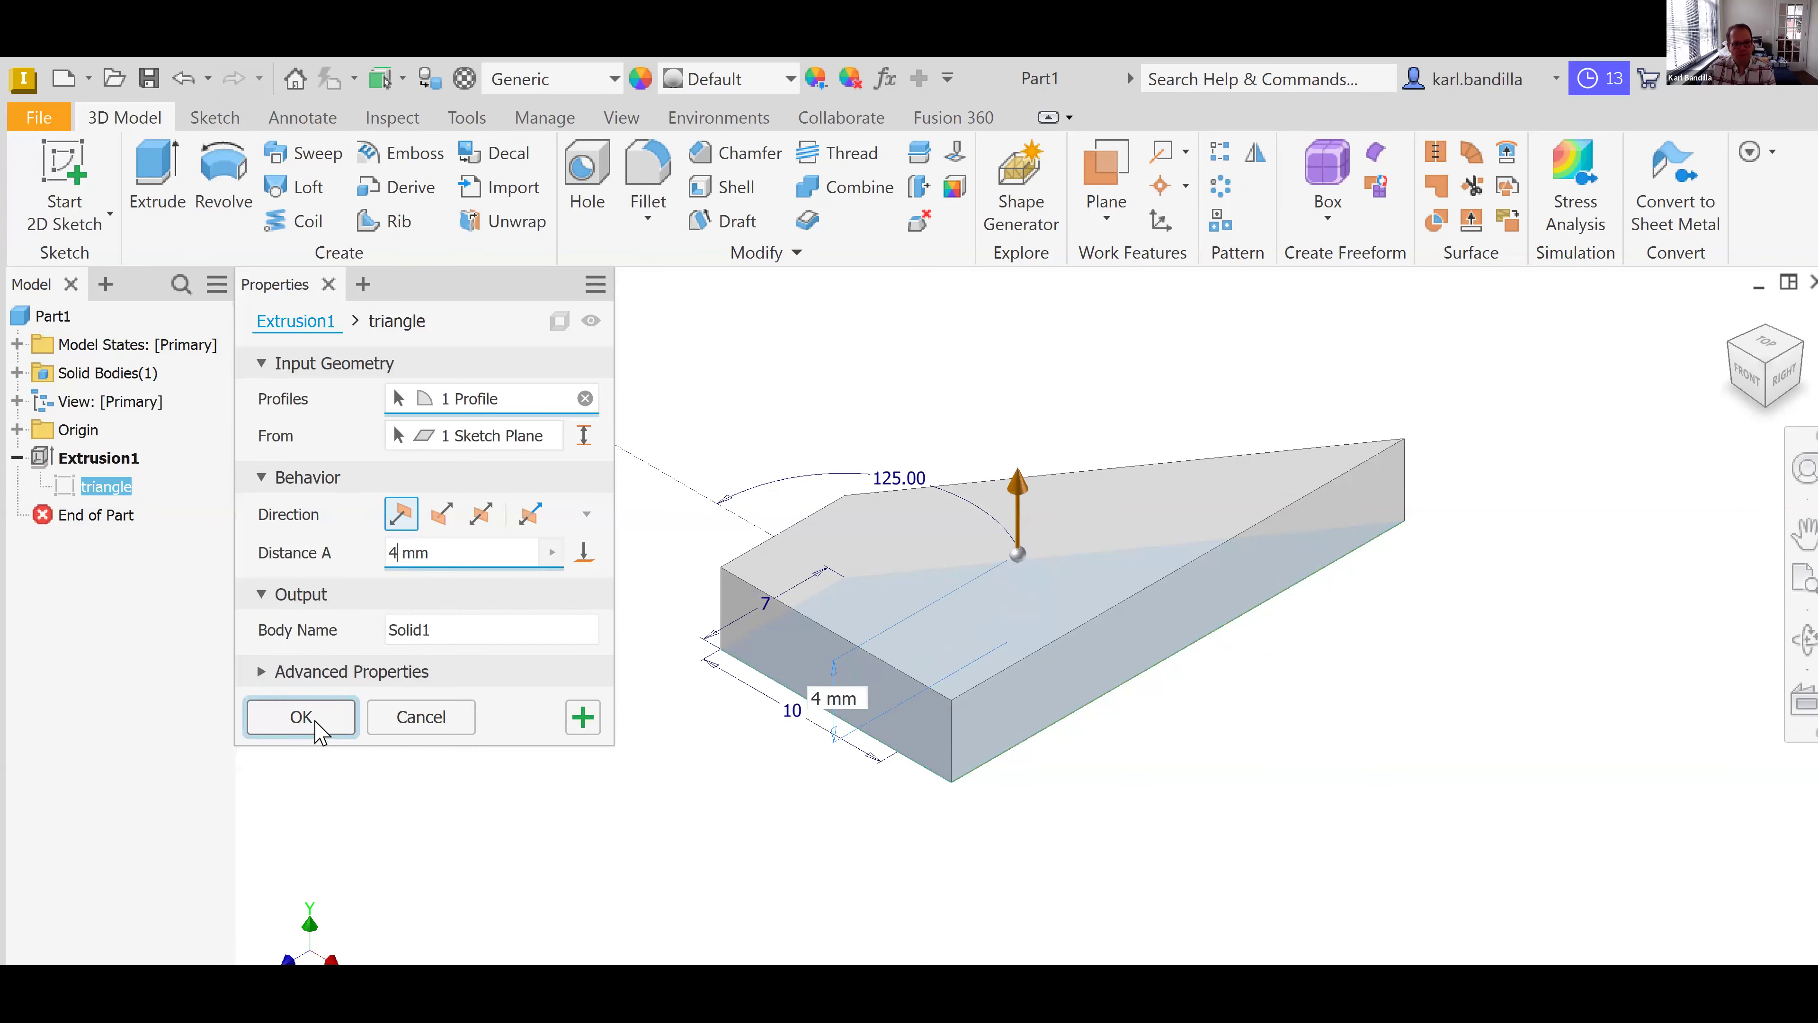
key(Return)
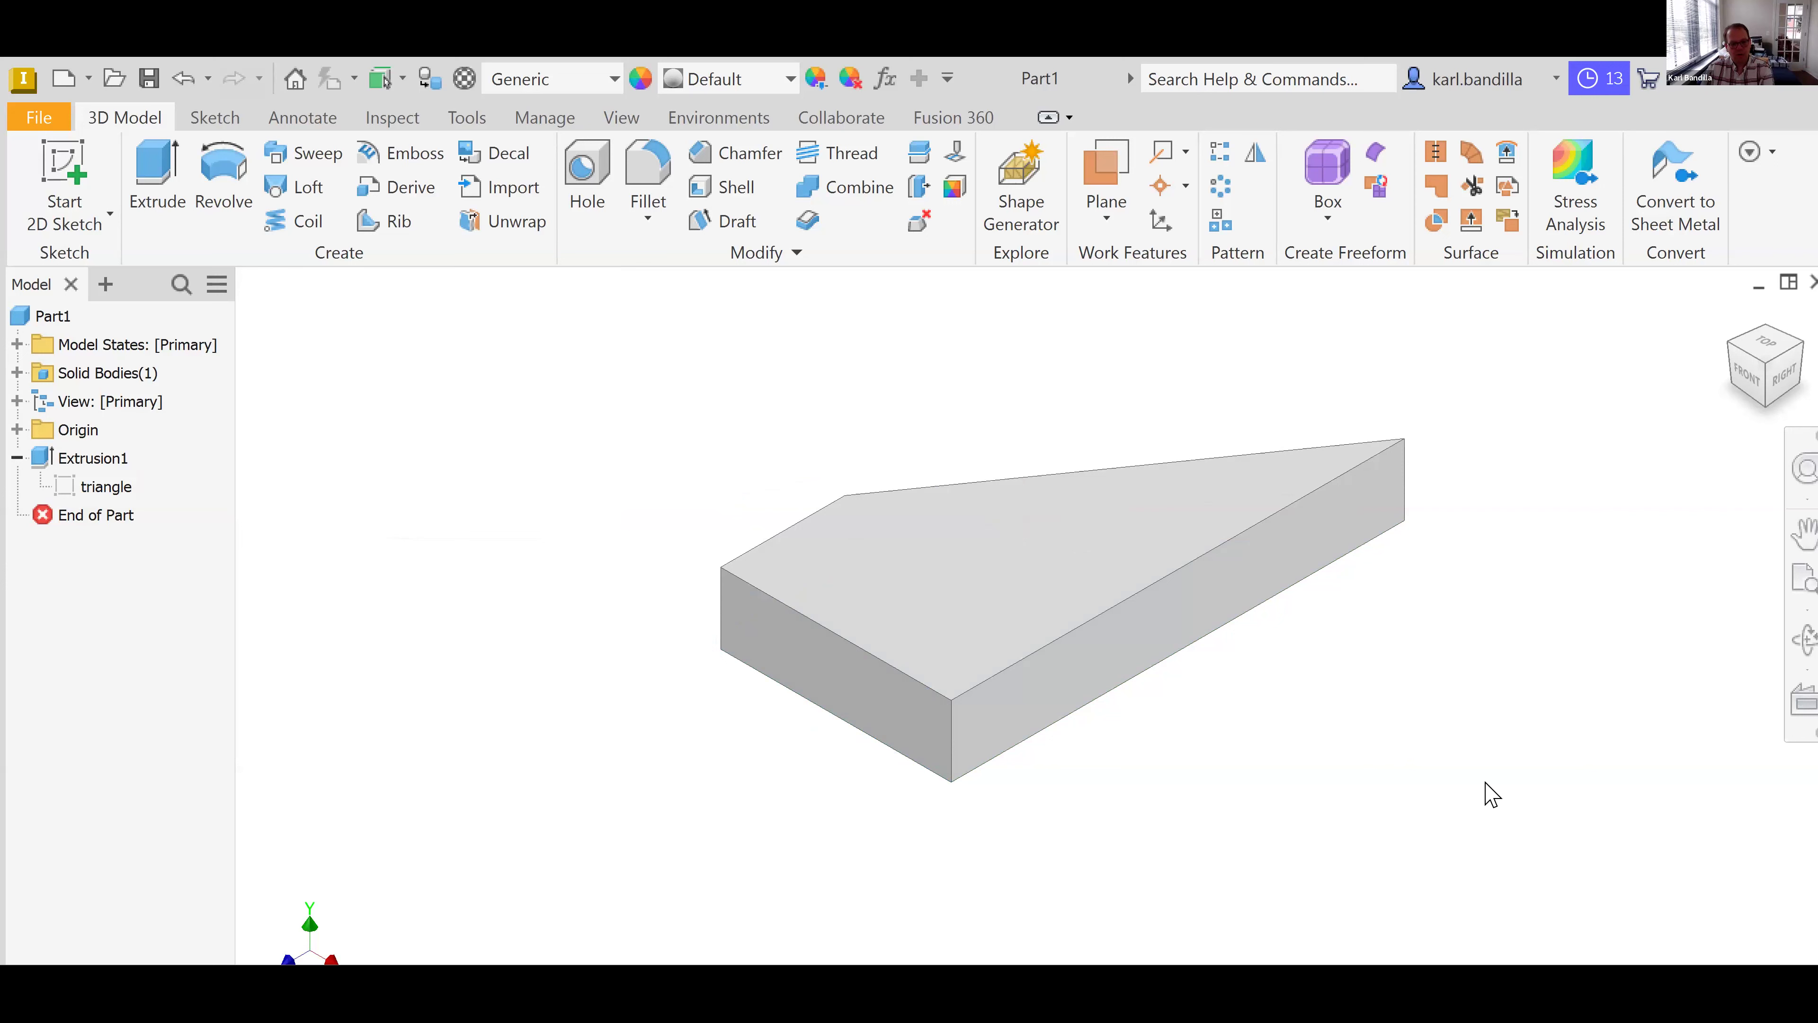
- Start a new 2D sketch on the plate's top face, reorienting to the home view first
click(1071, 596)
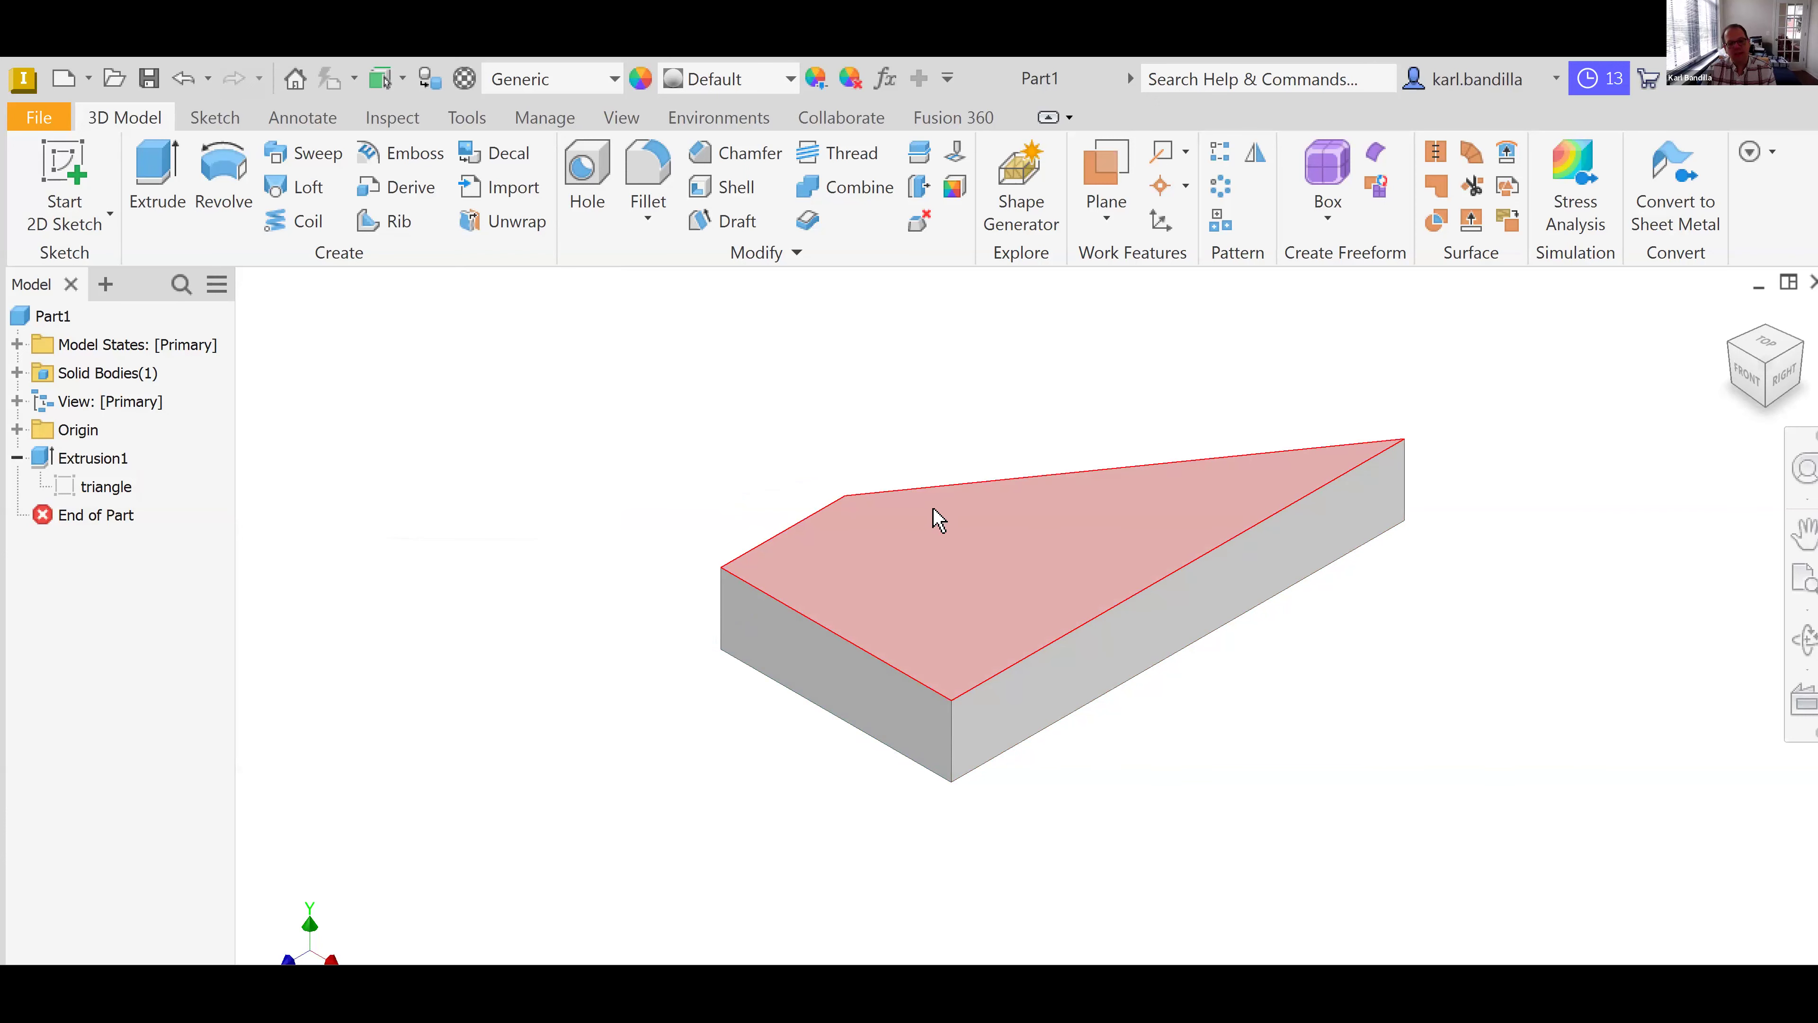
click(583, 448)
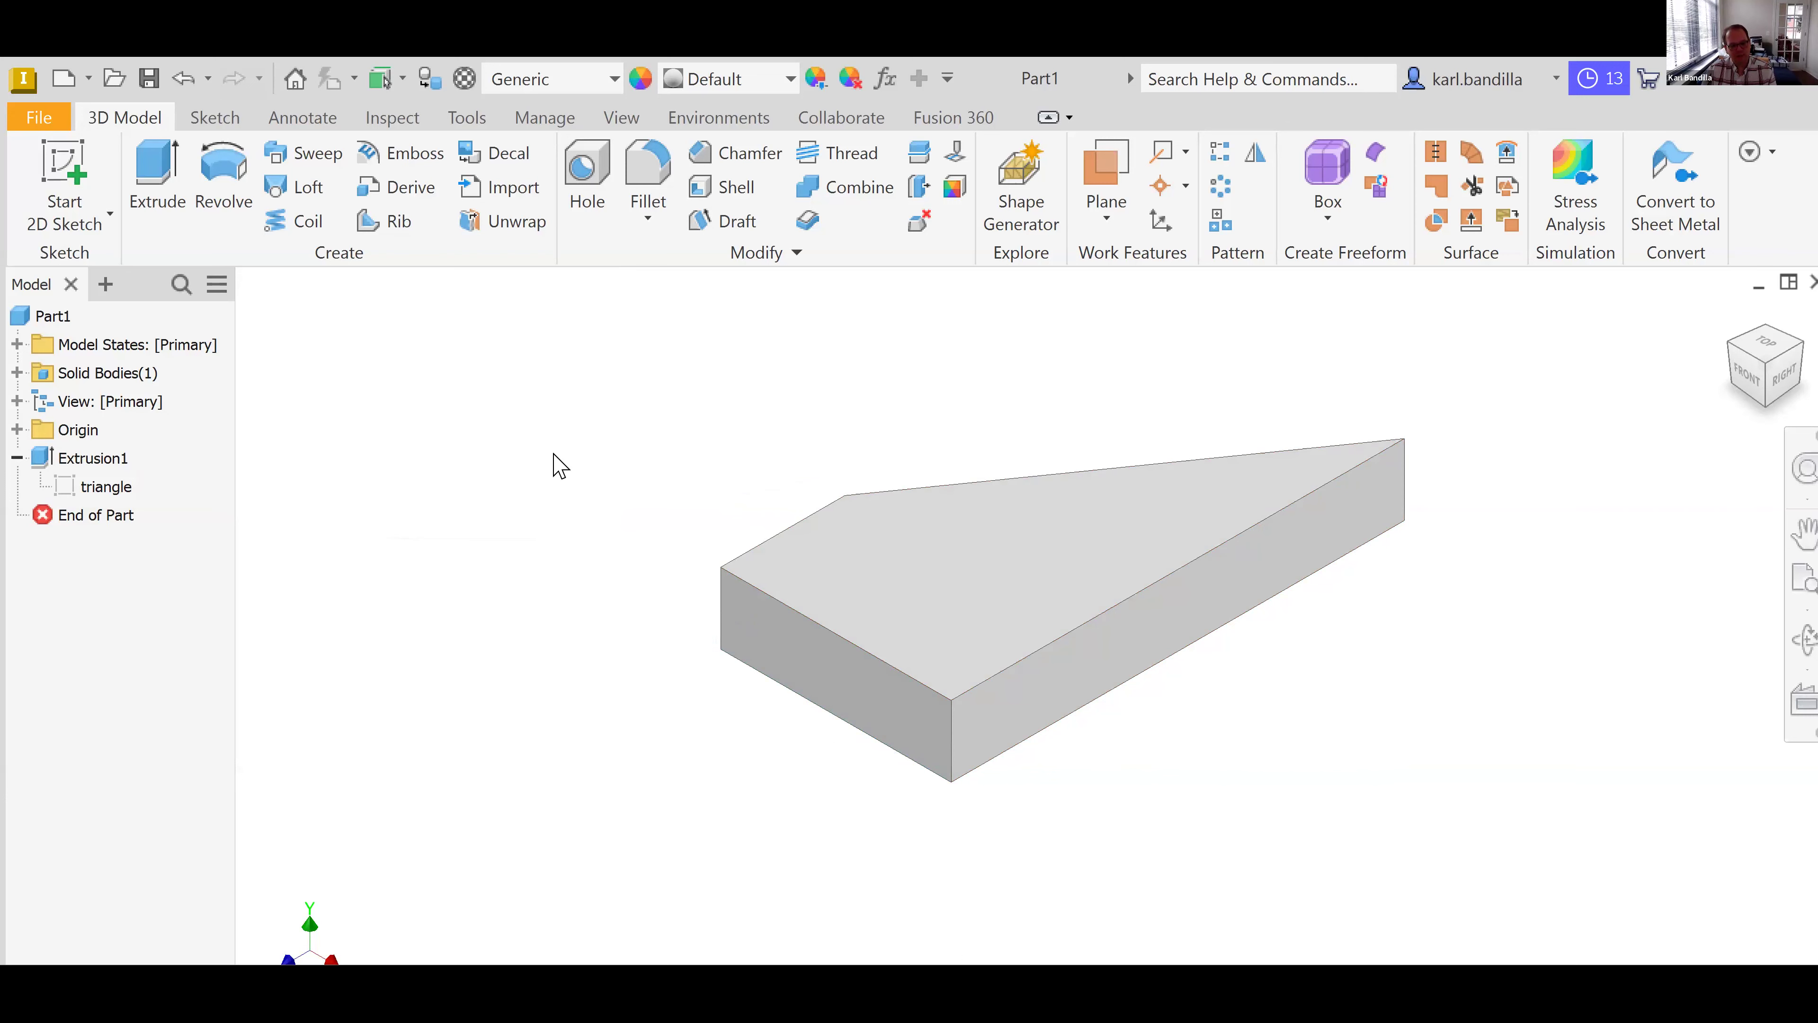
click(53, 168)
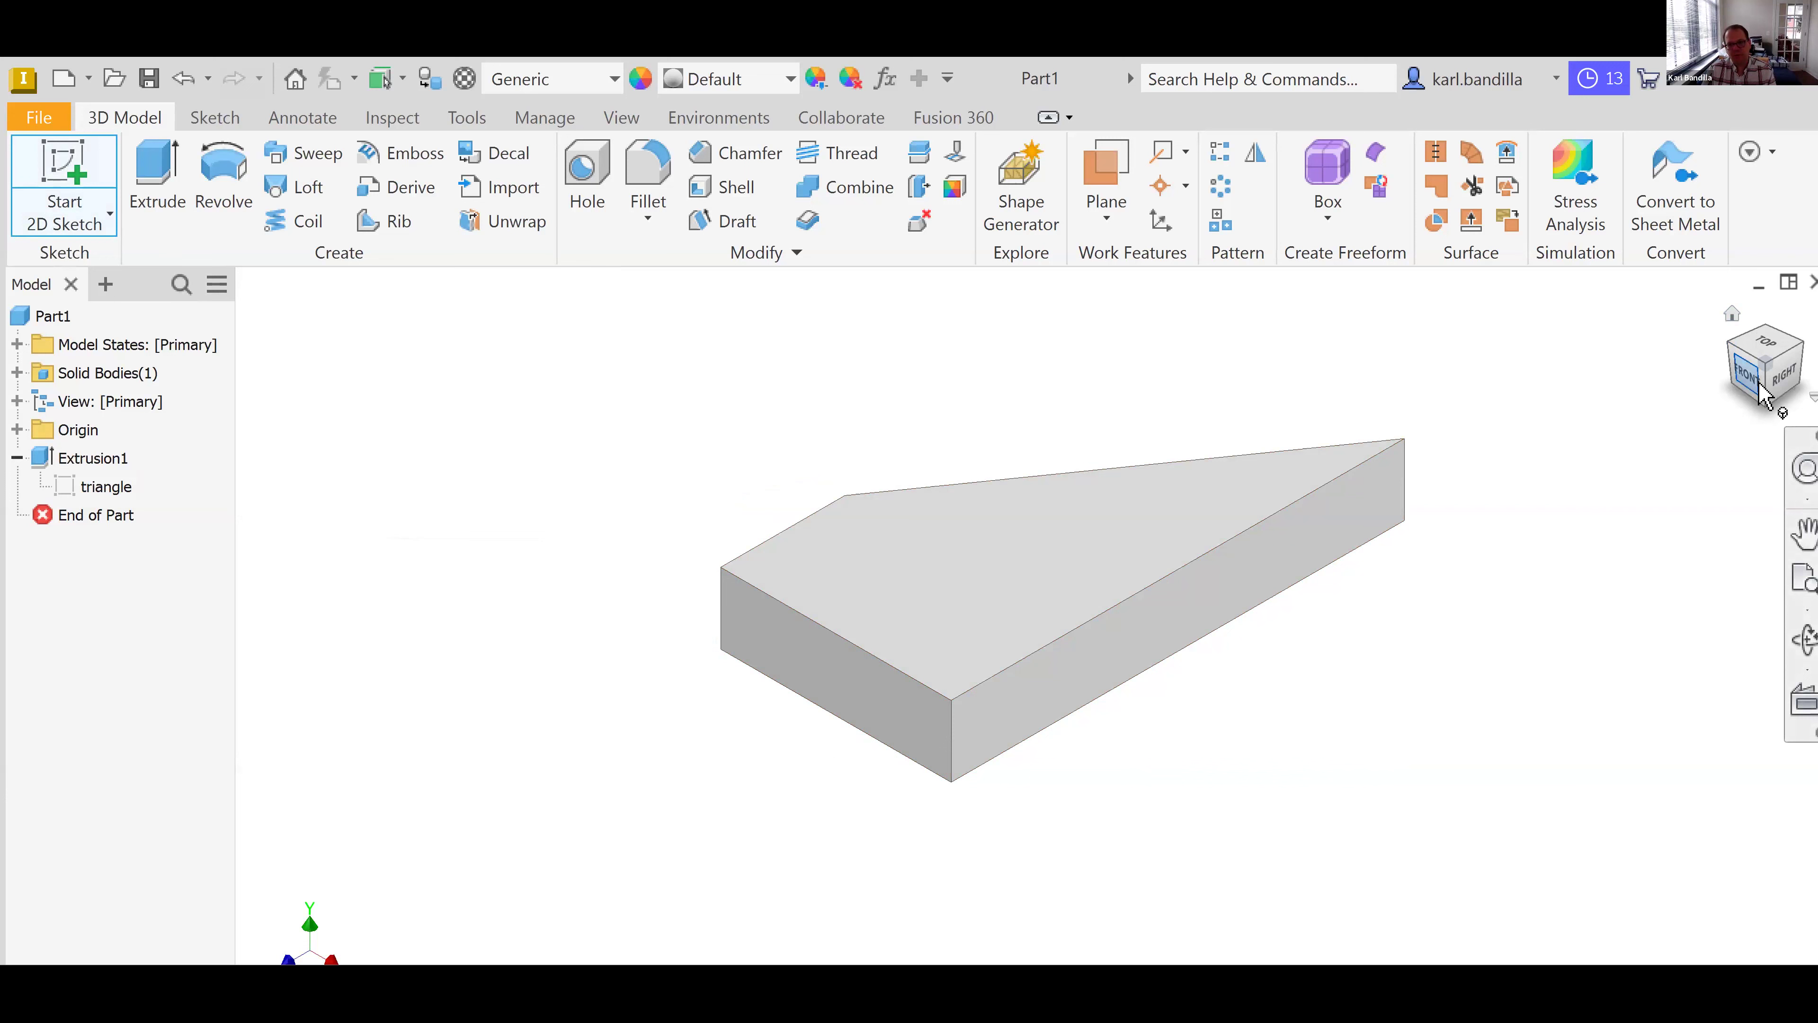
click(1736, 393)
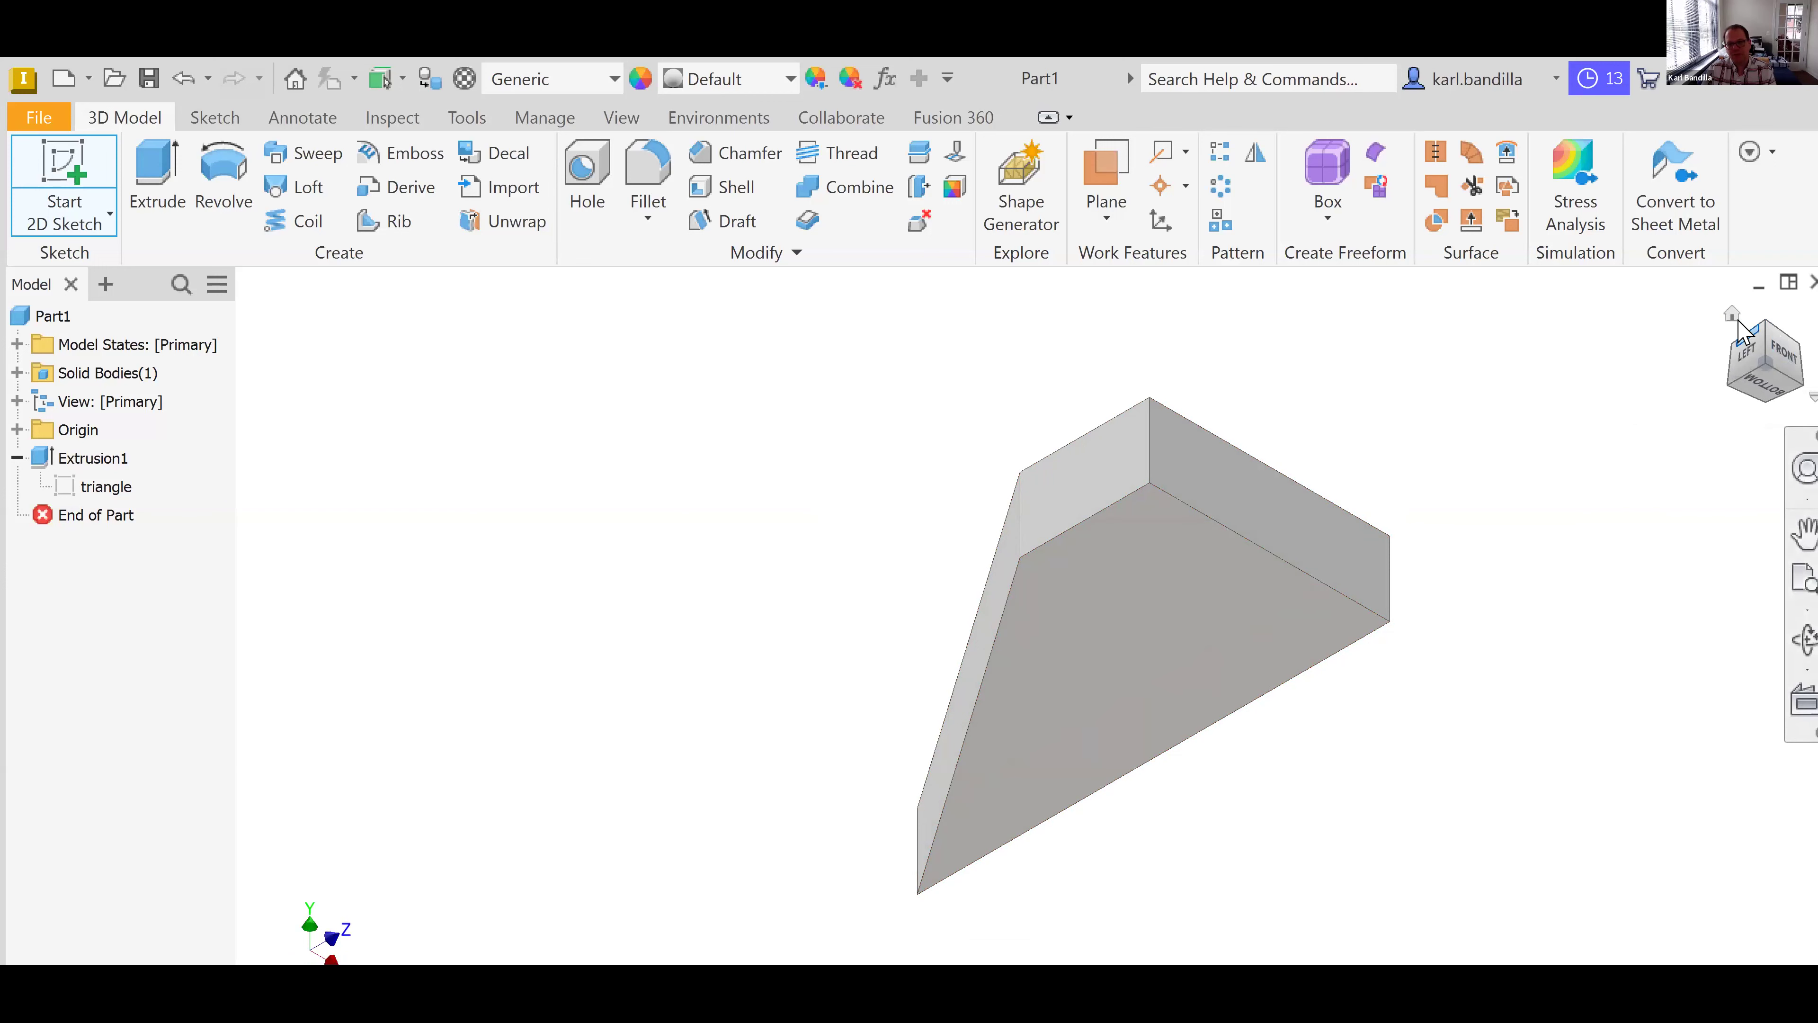
click(1733, 315)
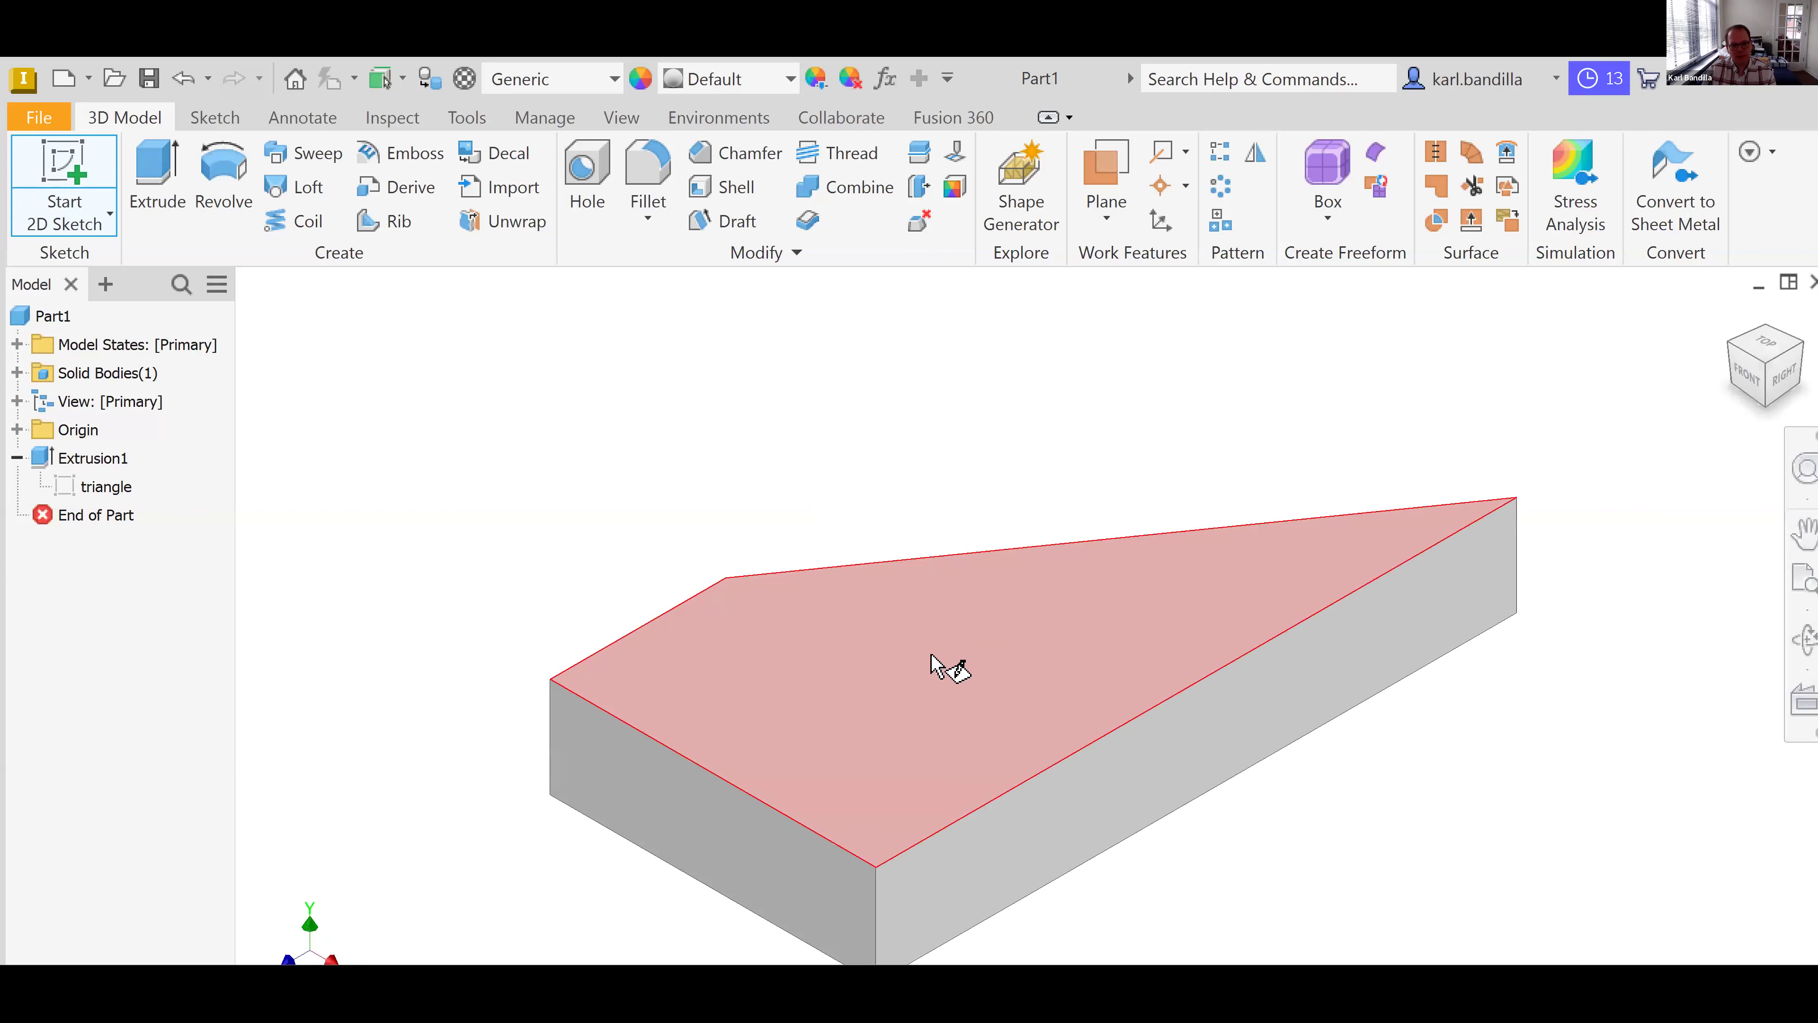
click(905, 675)
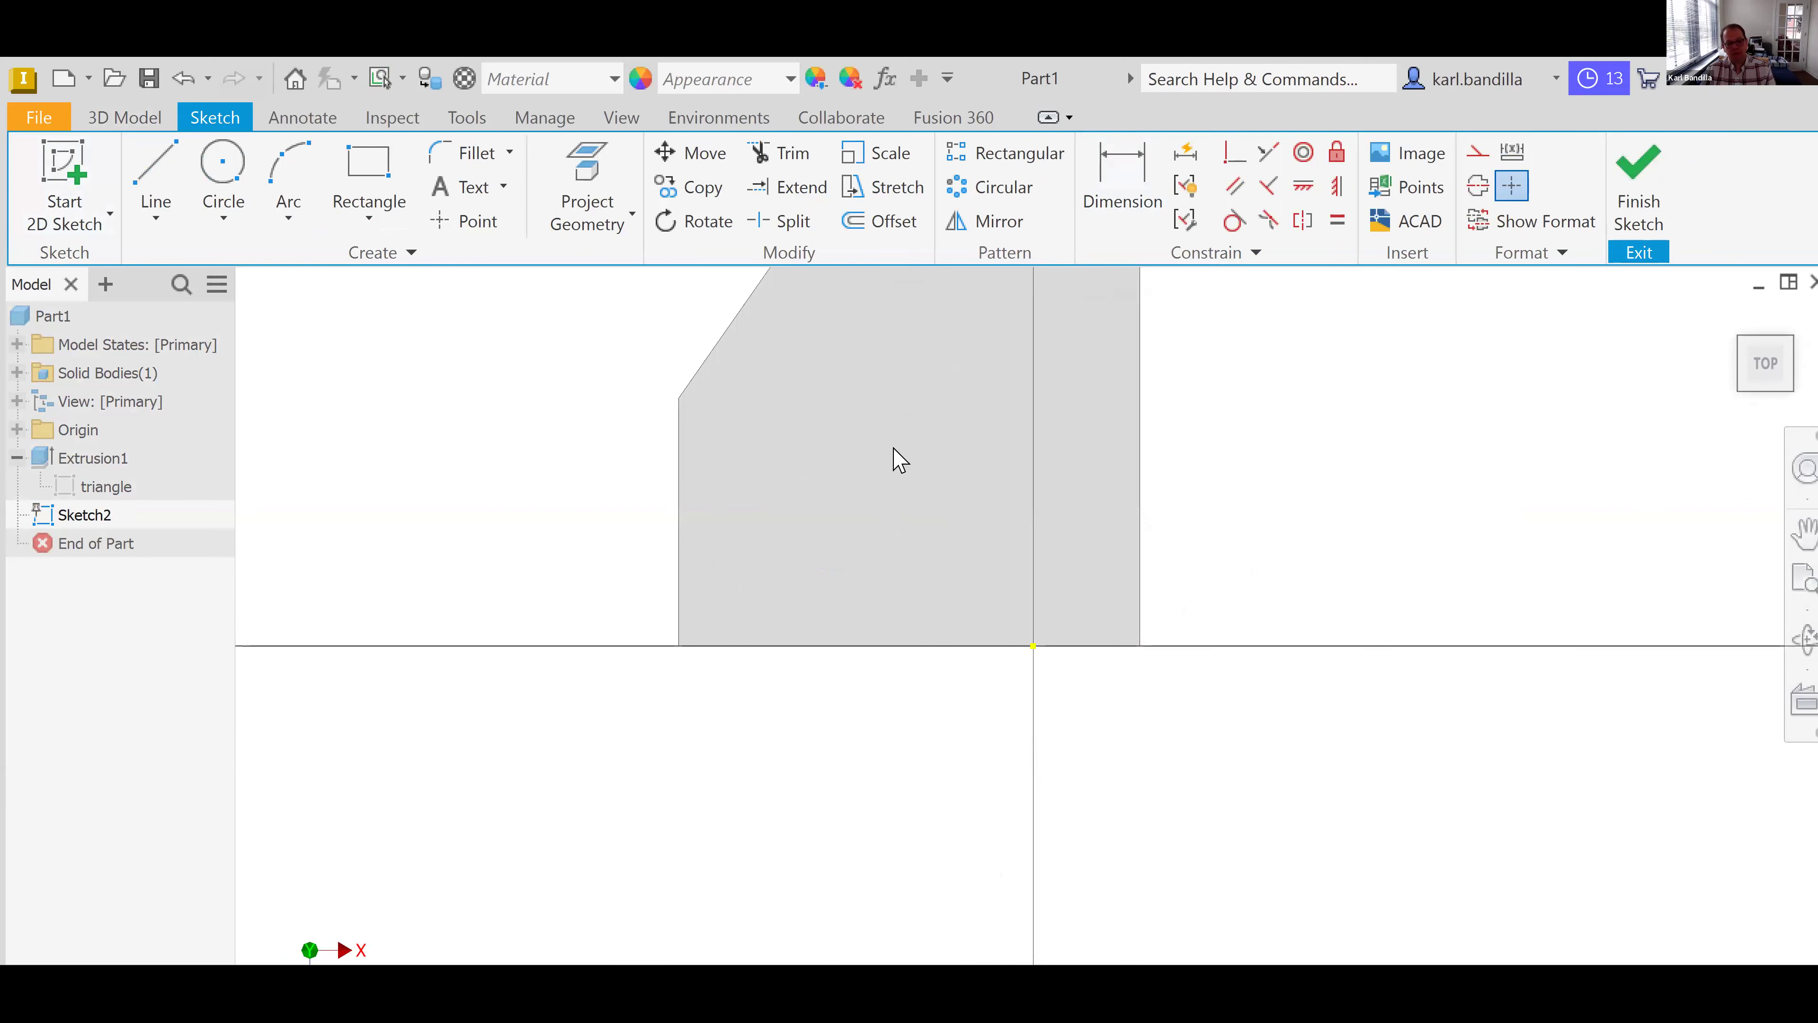
- Inspect Sketch2 on the plate in the home isometric view, then choose Circle and view from the top
mouse_move(1753, 358)
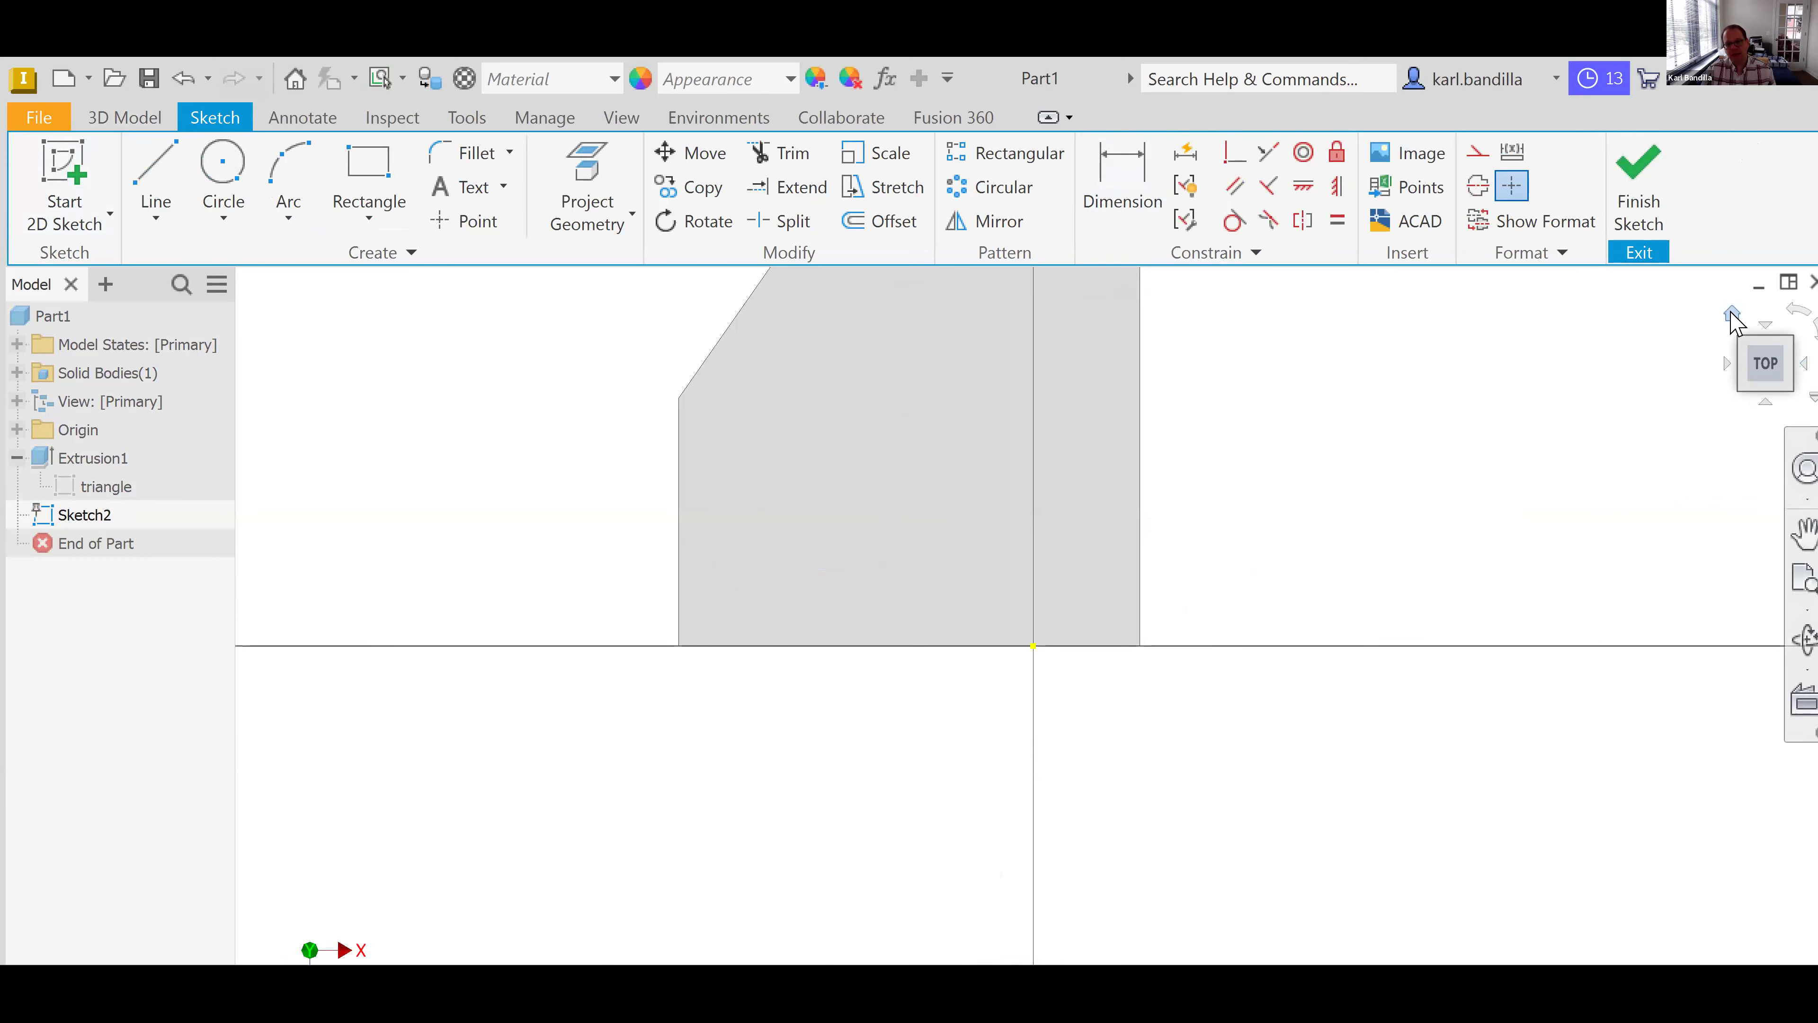
click(1732, 315)
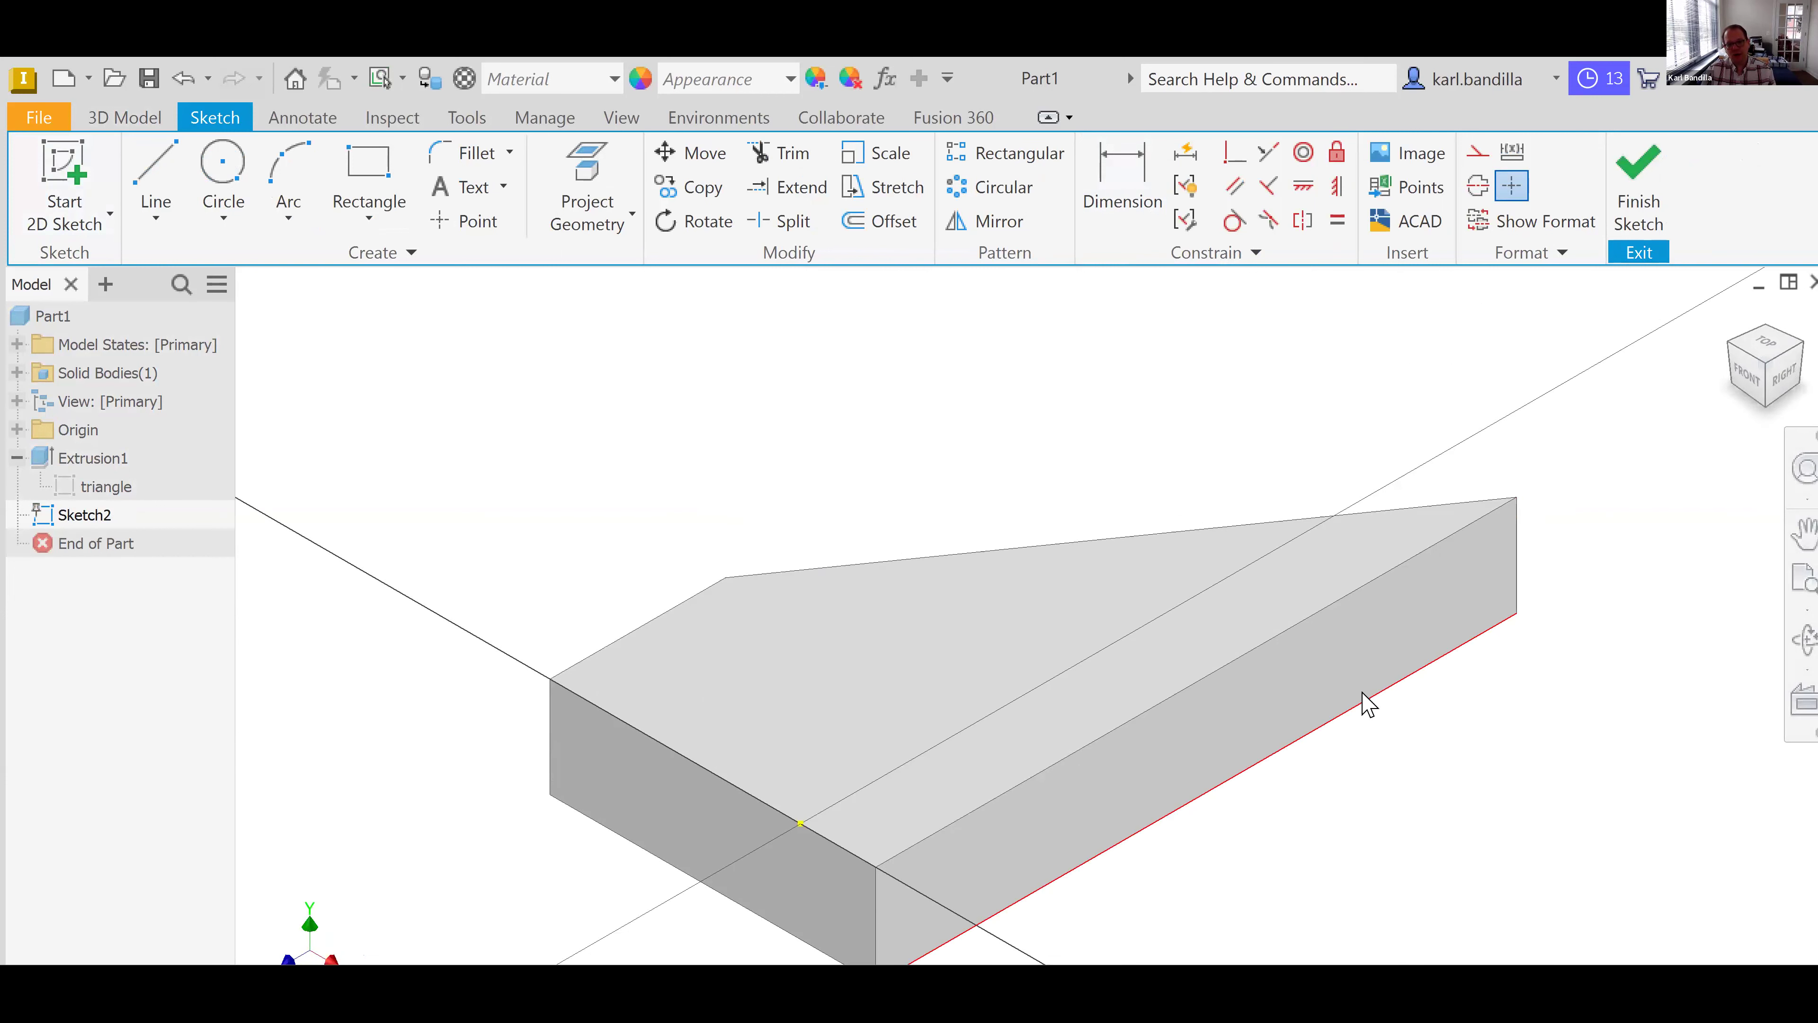
mouse_move(1765, 336)
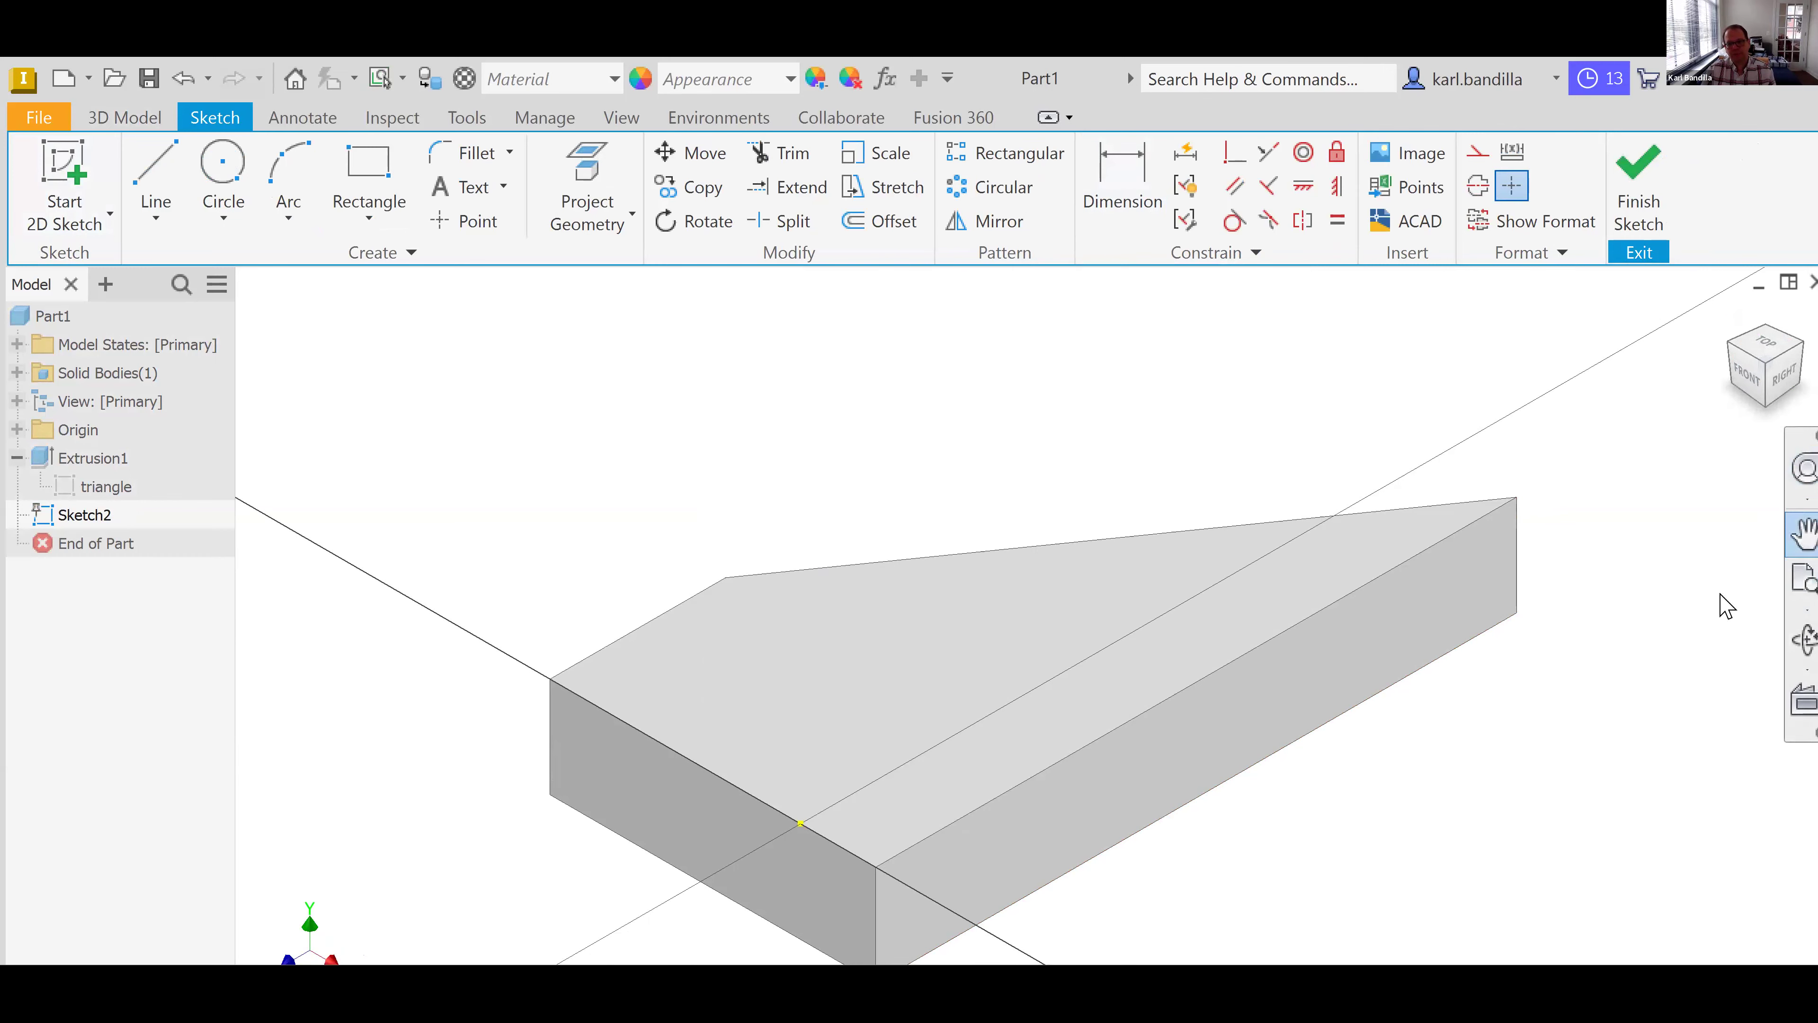
scroll(1194, 713, down, 3)
scroll(1195, 712, up, 3)
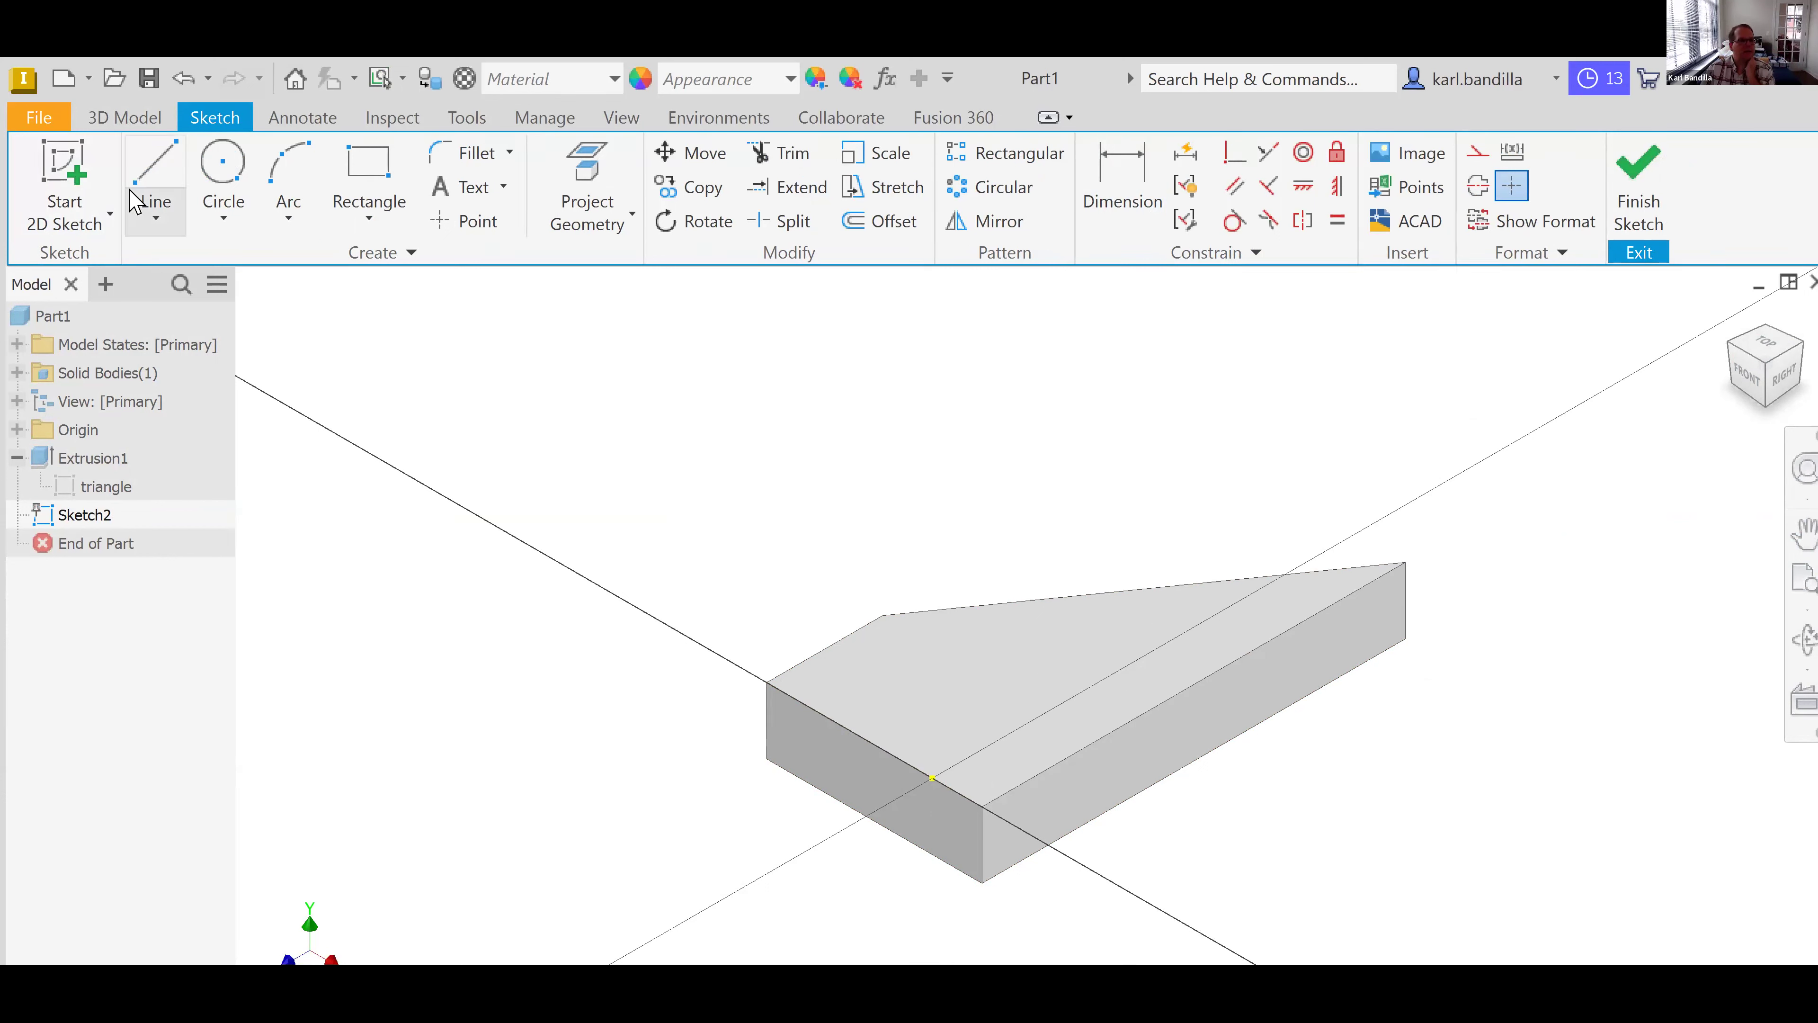
click(223, 164)
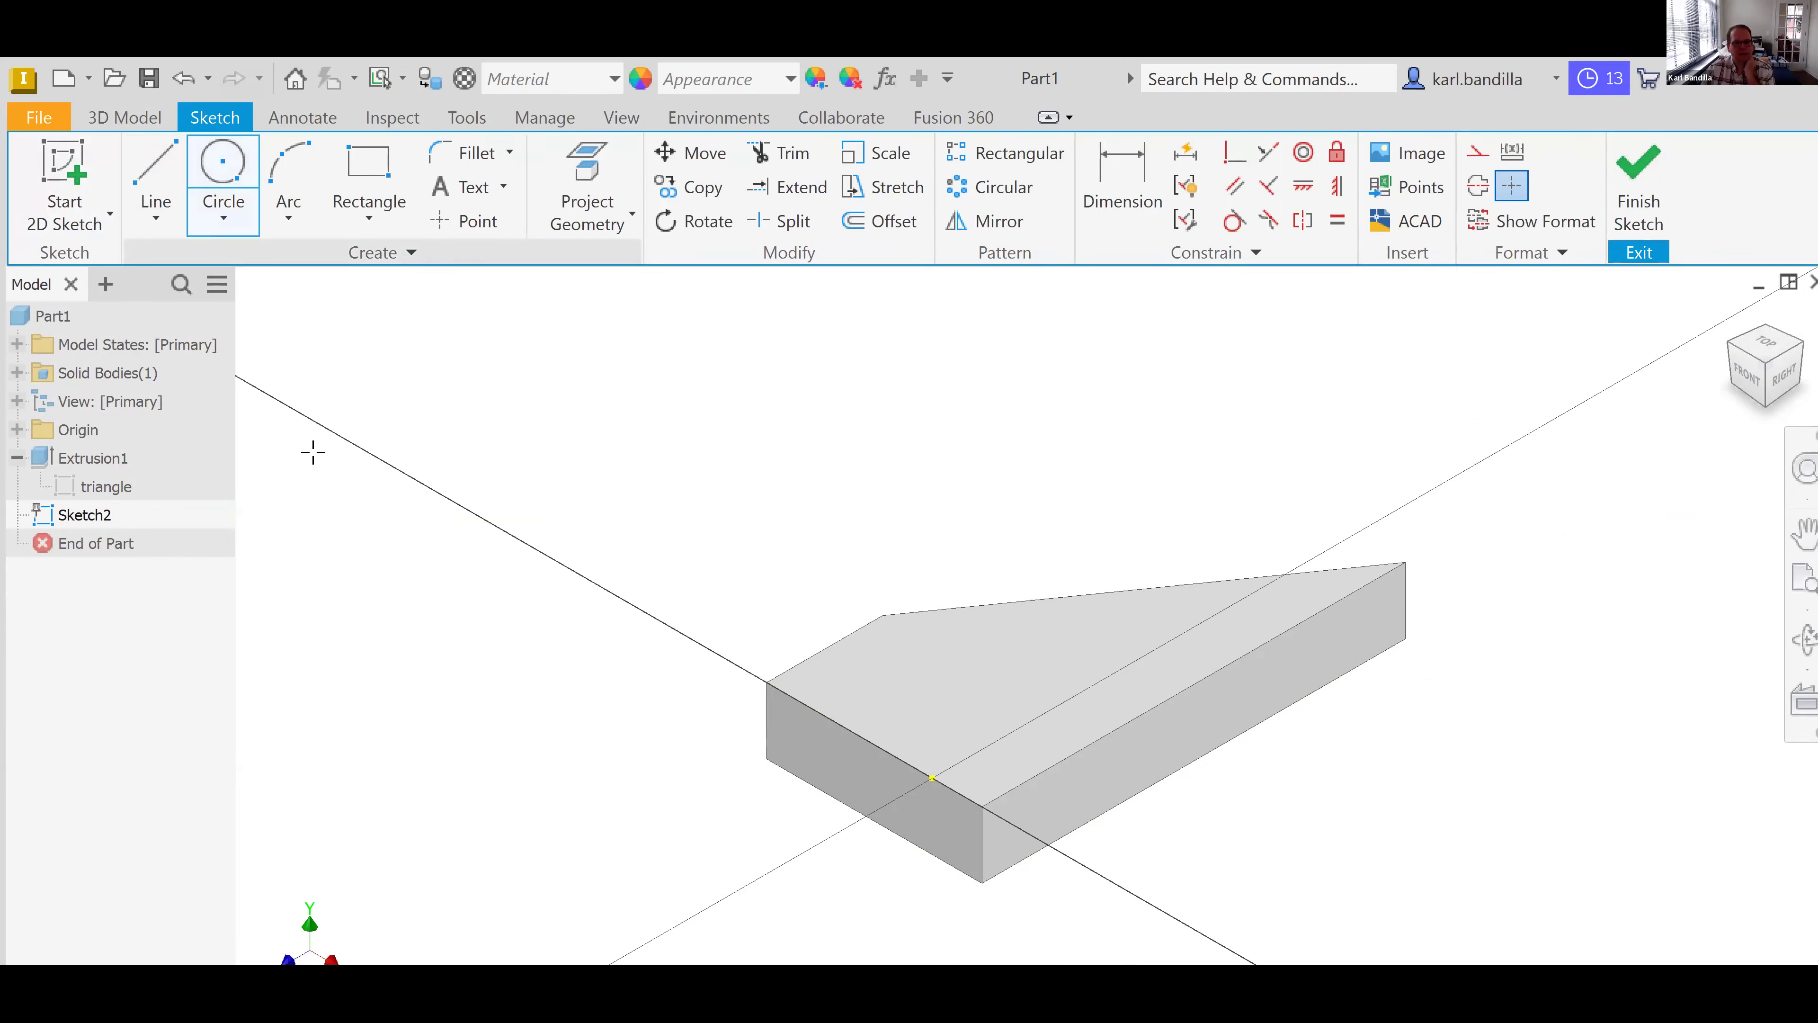
click(1767, 348)
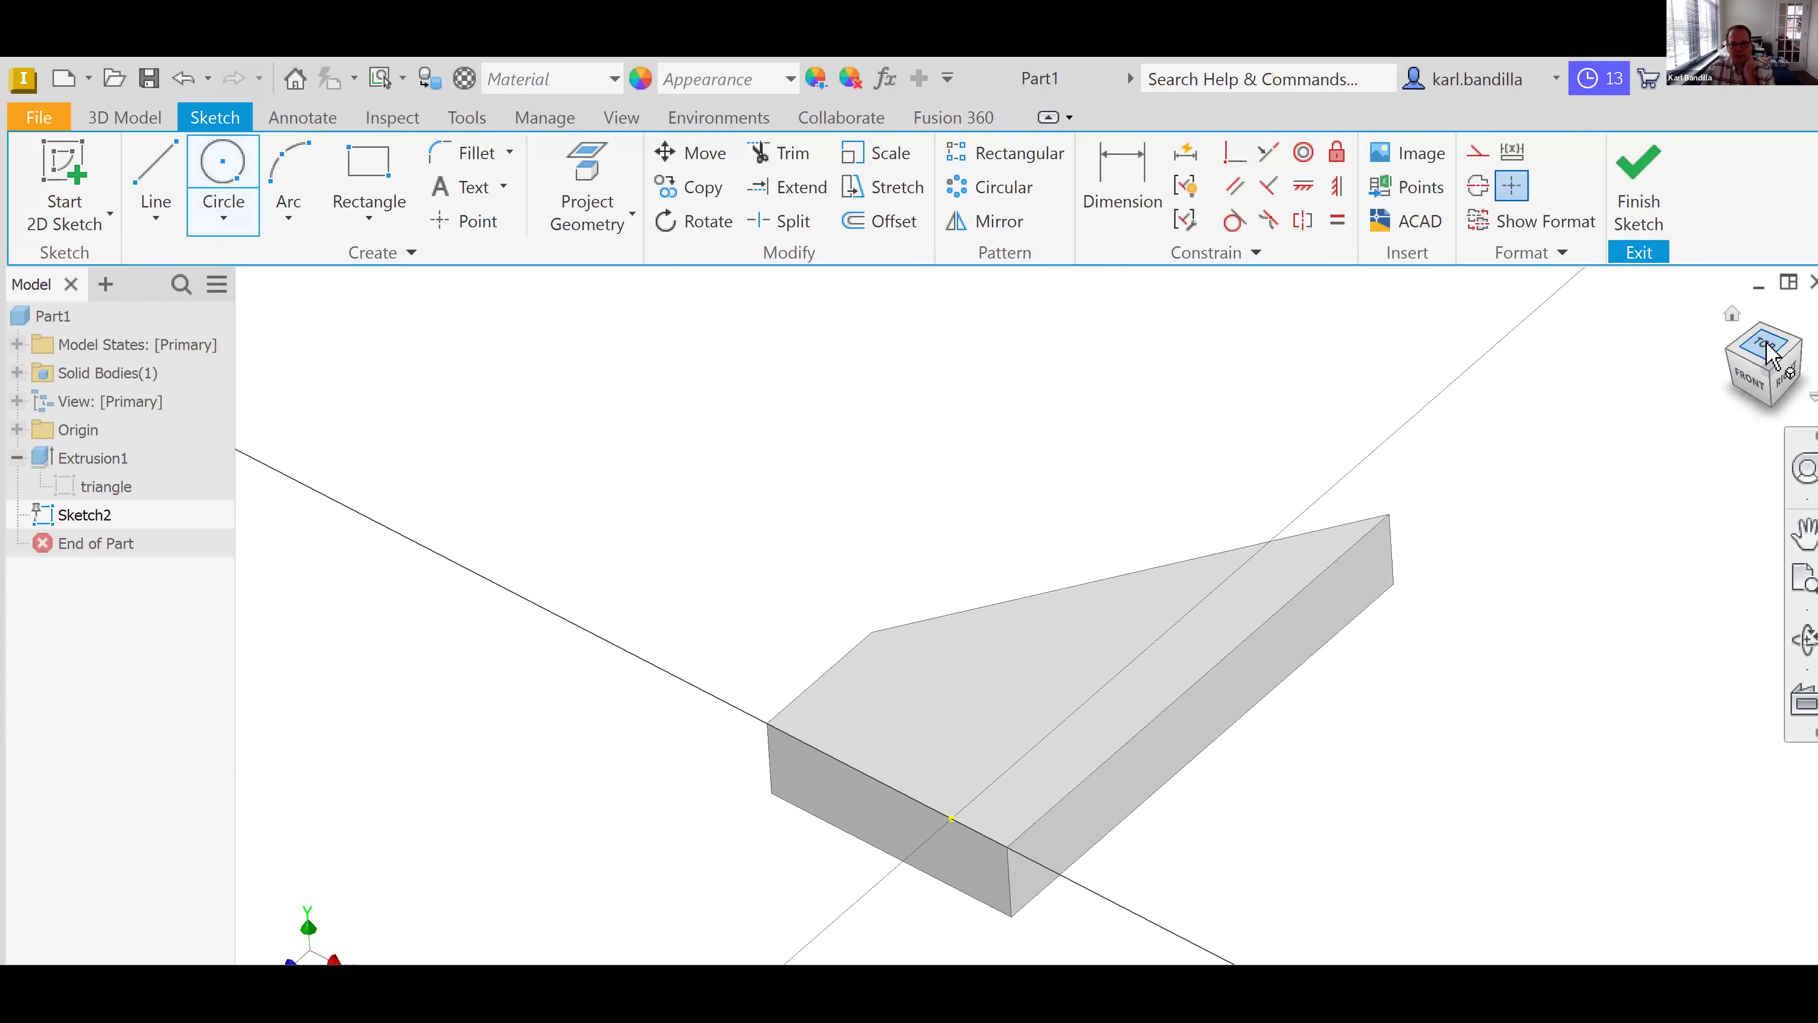
- Draw a 5 mm diameter circle inside the plate's top face and finish Sketch2
click(1799, 534)
drag(1354, 742, 1262, 557)
click(224, 171)
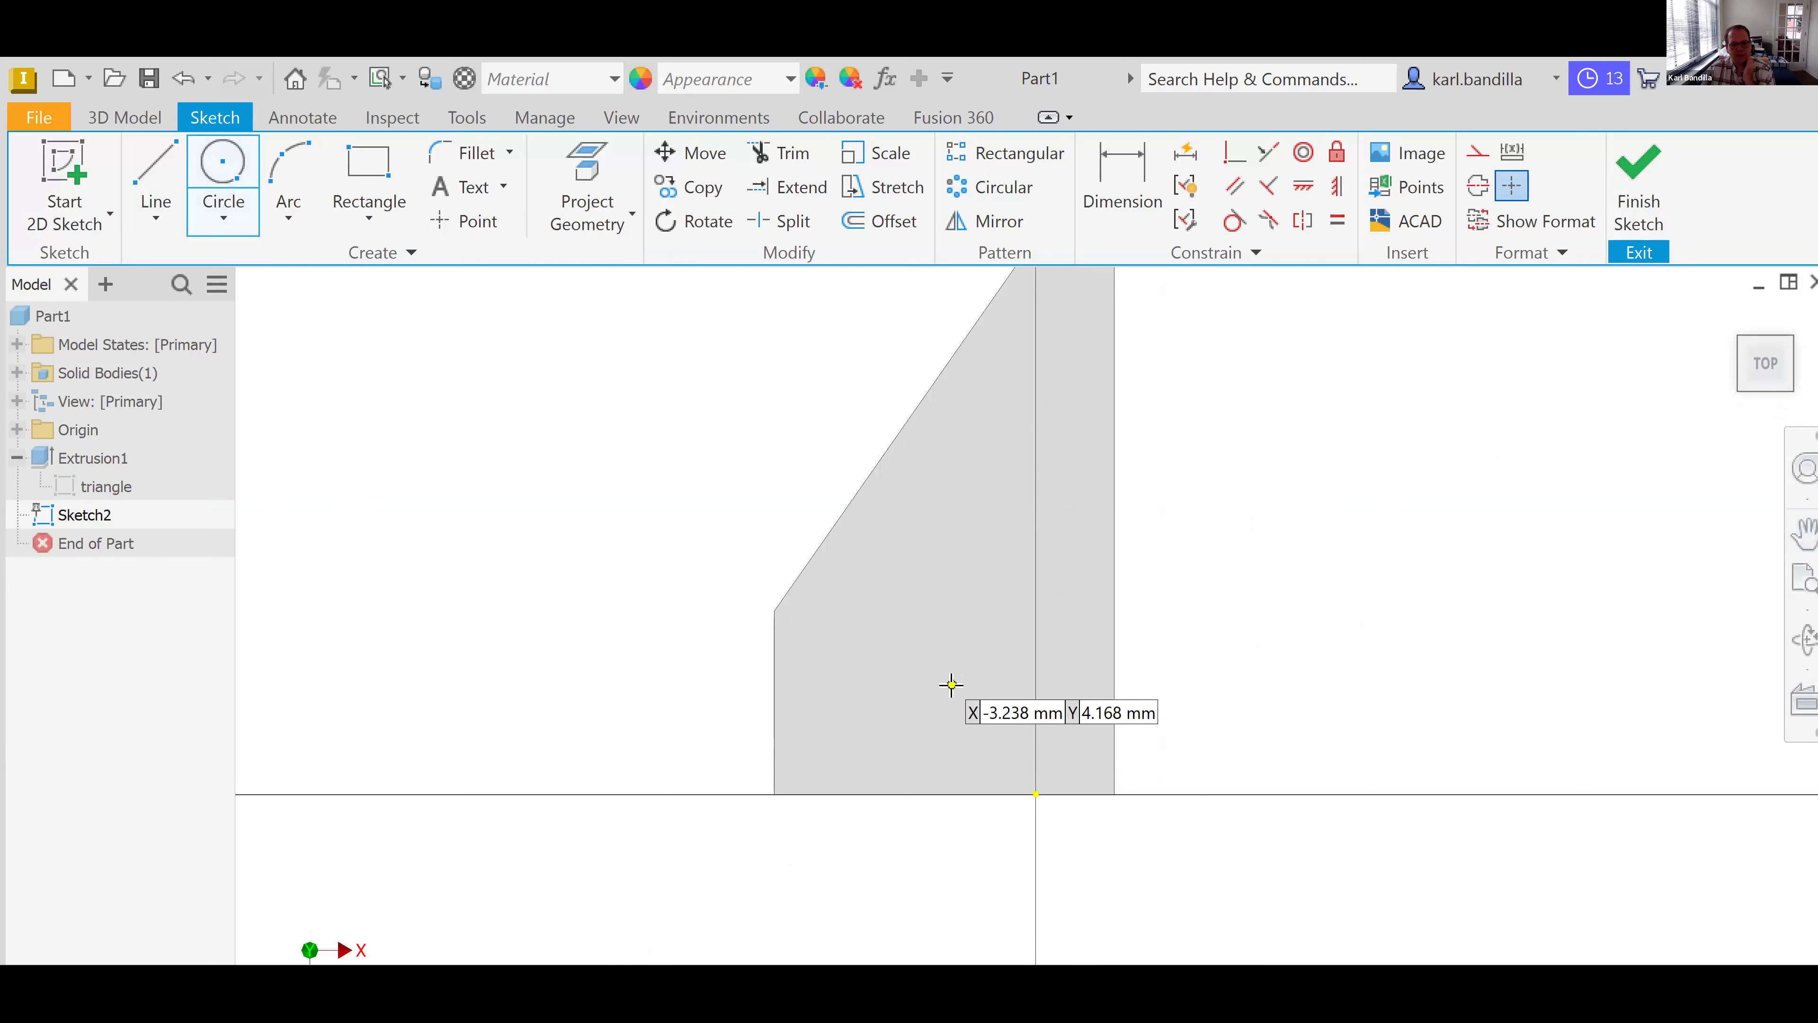
click(951, 684)
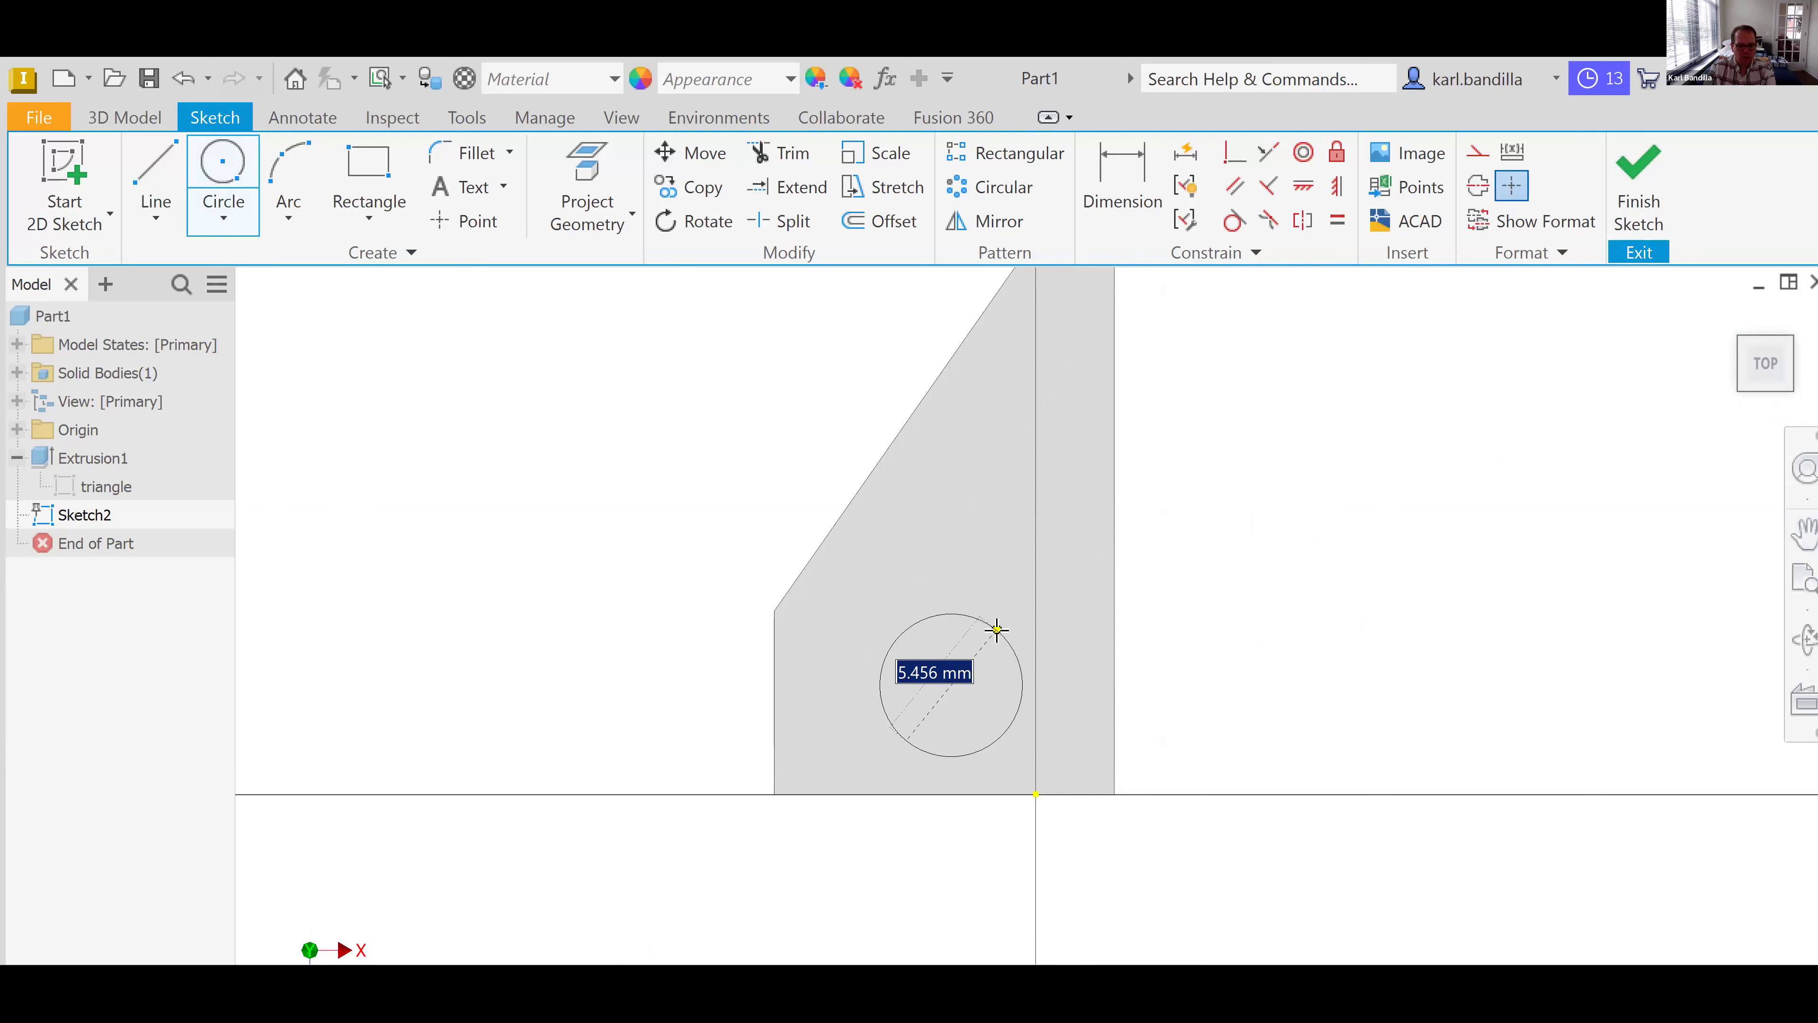
text(5)
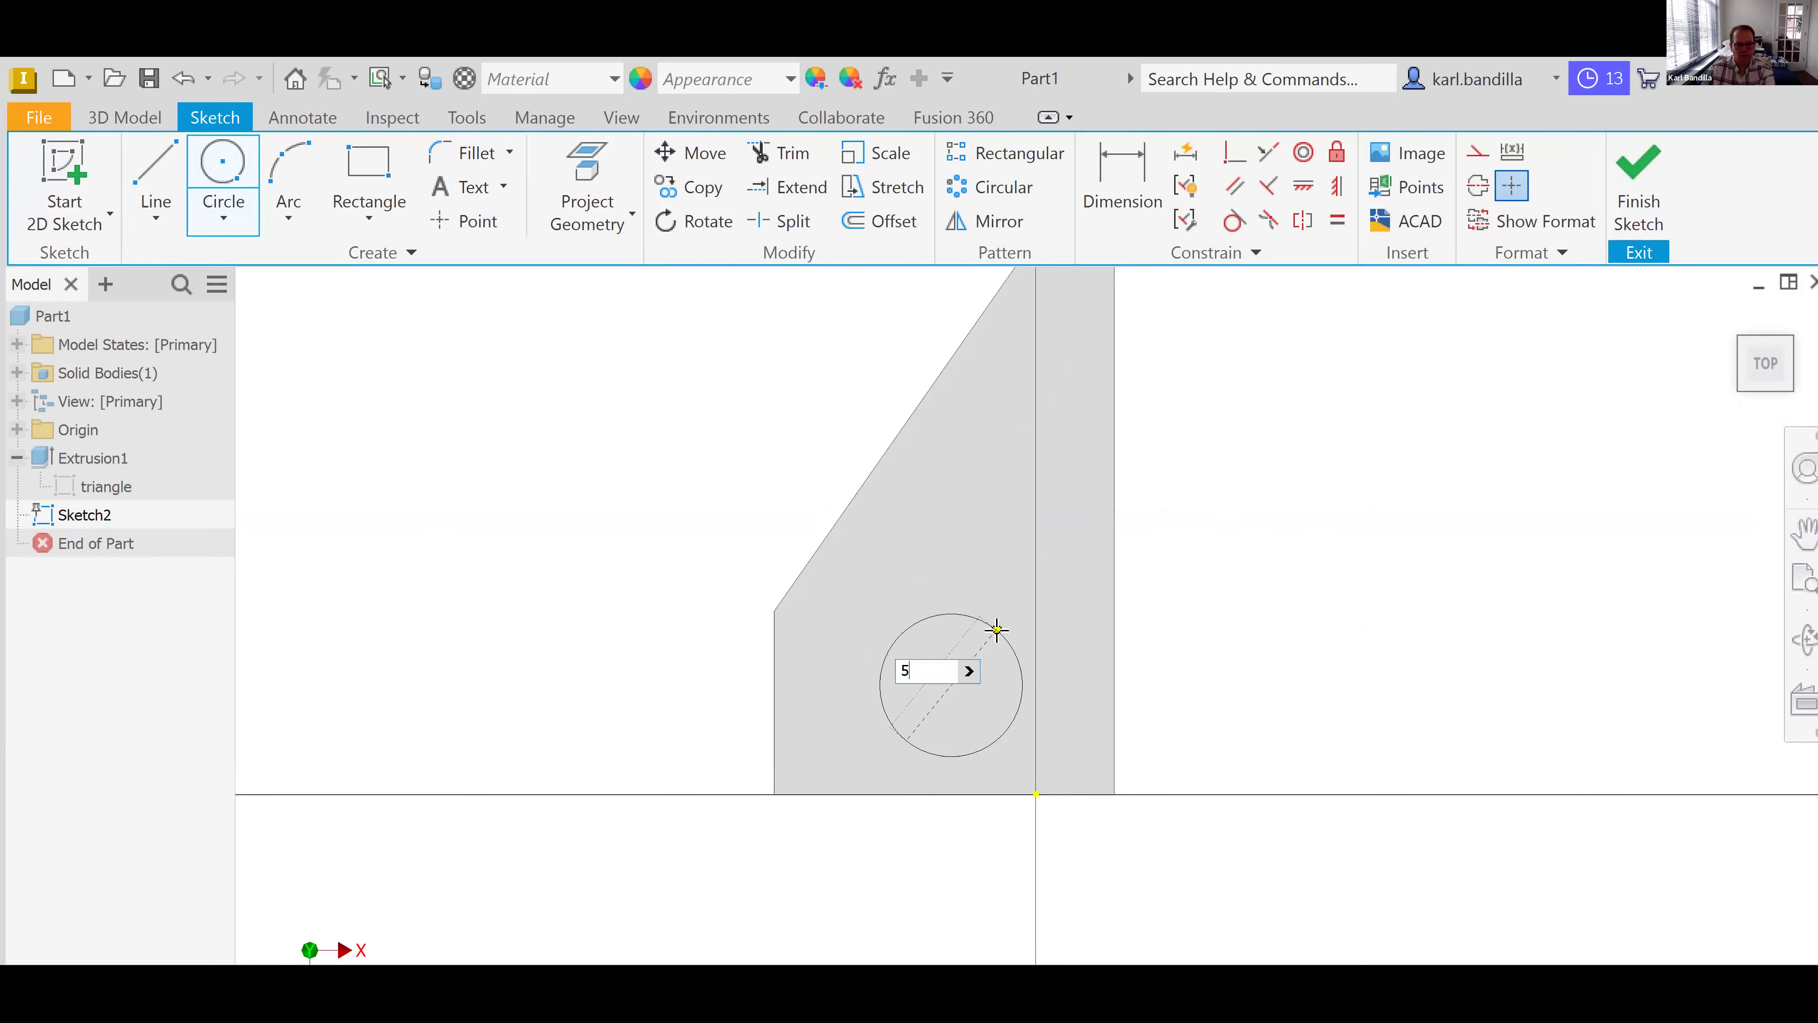
key(Return)
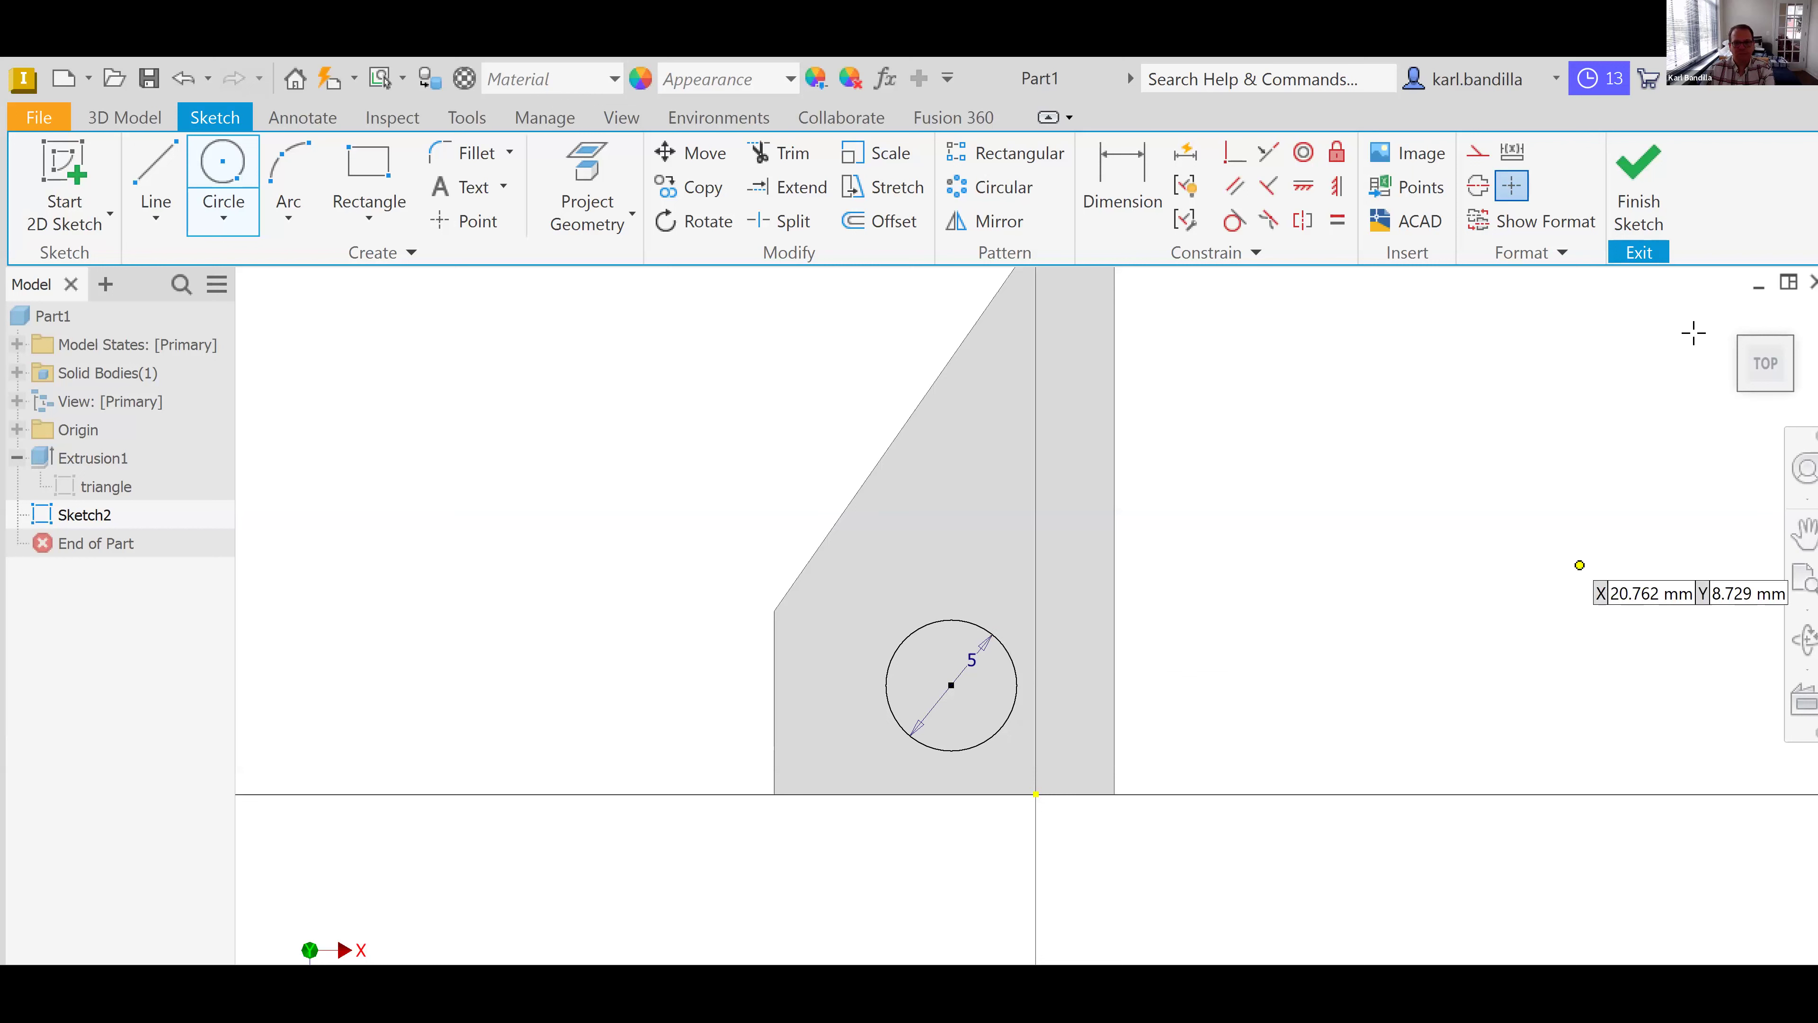
click(1633, 168)
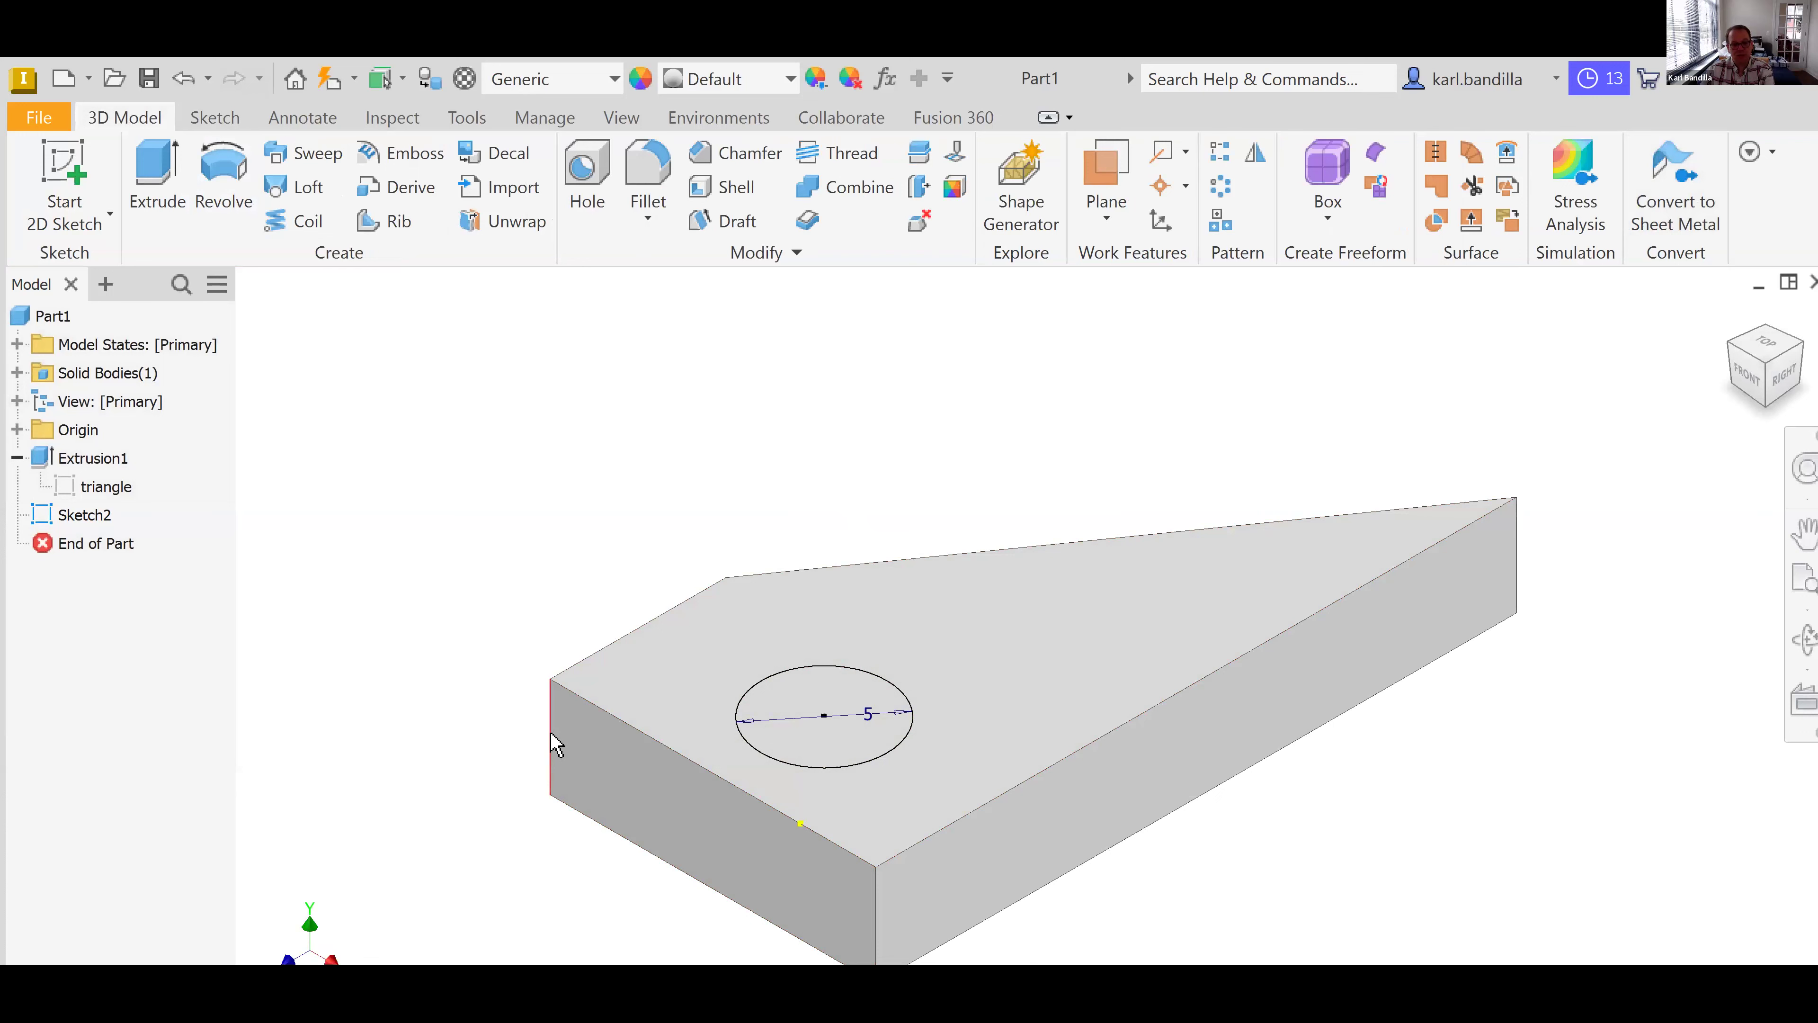
- Check the plate from the Right and Home views, then start extruding the 5 mm circle
click(1782, 381)
click(1732, 322)
click(158, 183)
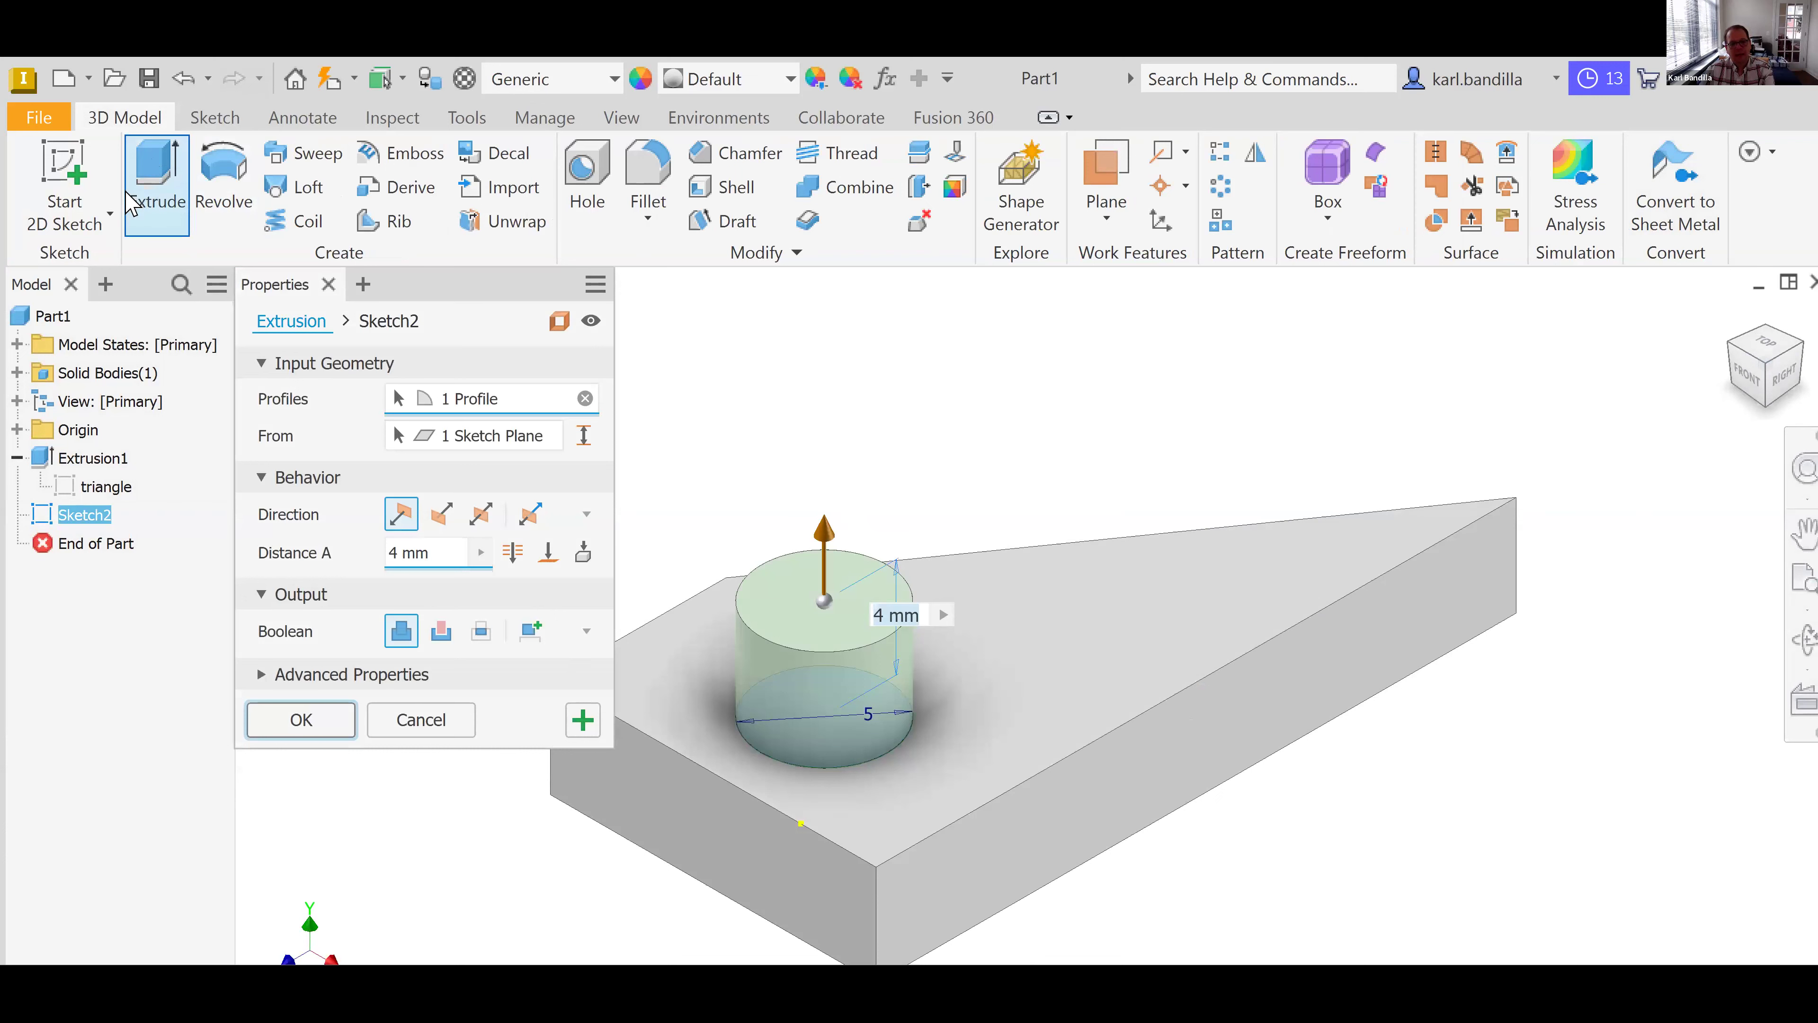
- Extrude the circle as a 4 mm downward cut to make a round hole in the plate
click(448, 521)
click(441, 630)
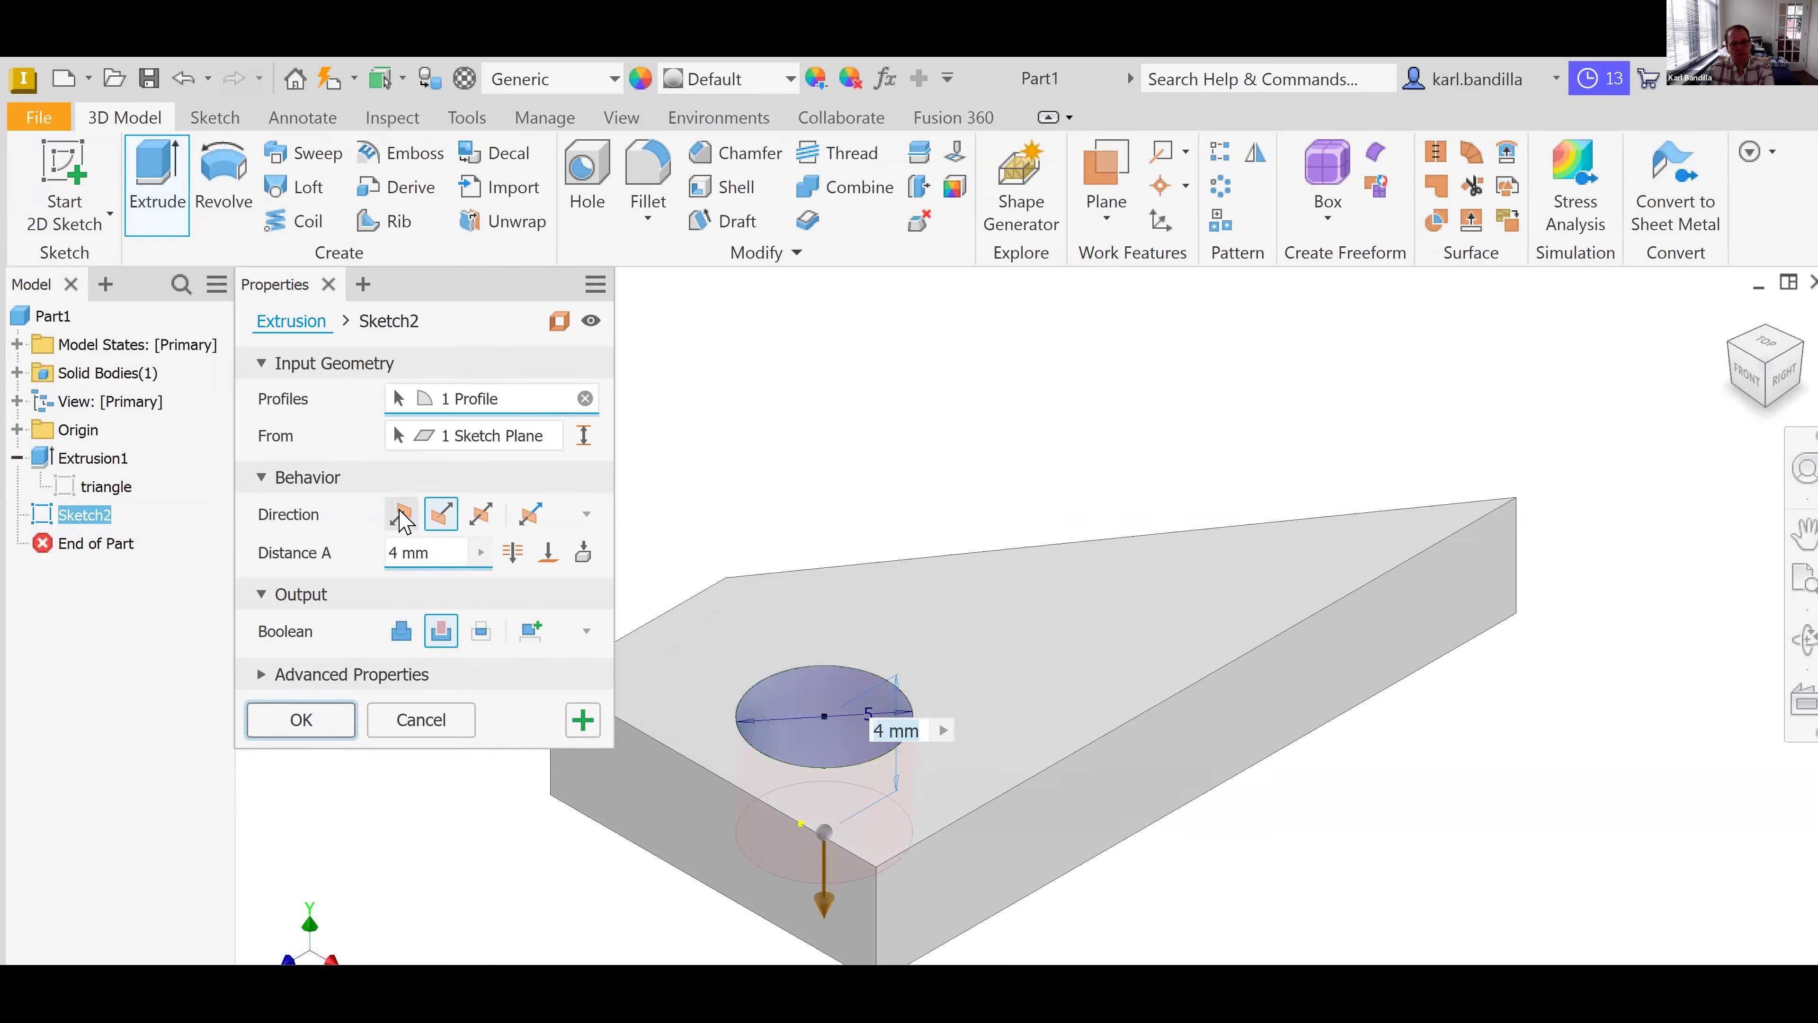
click(405, 643)
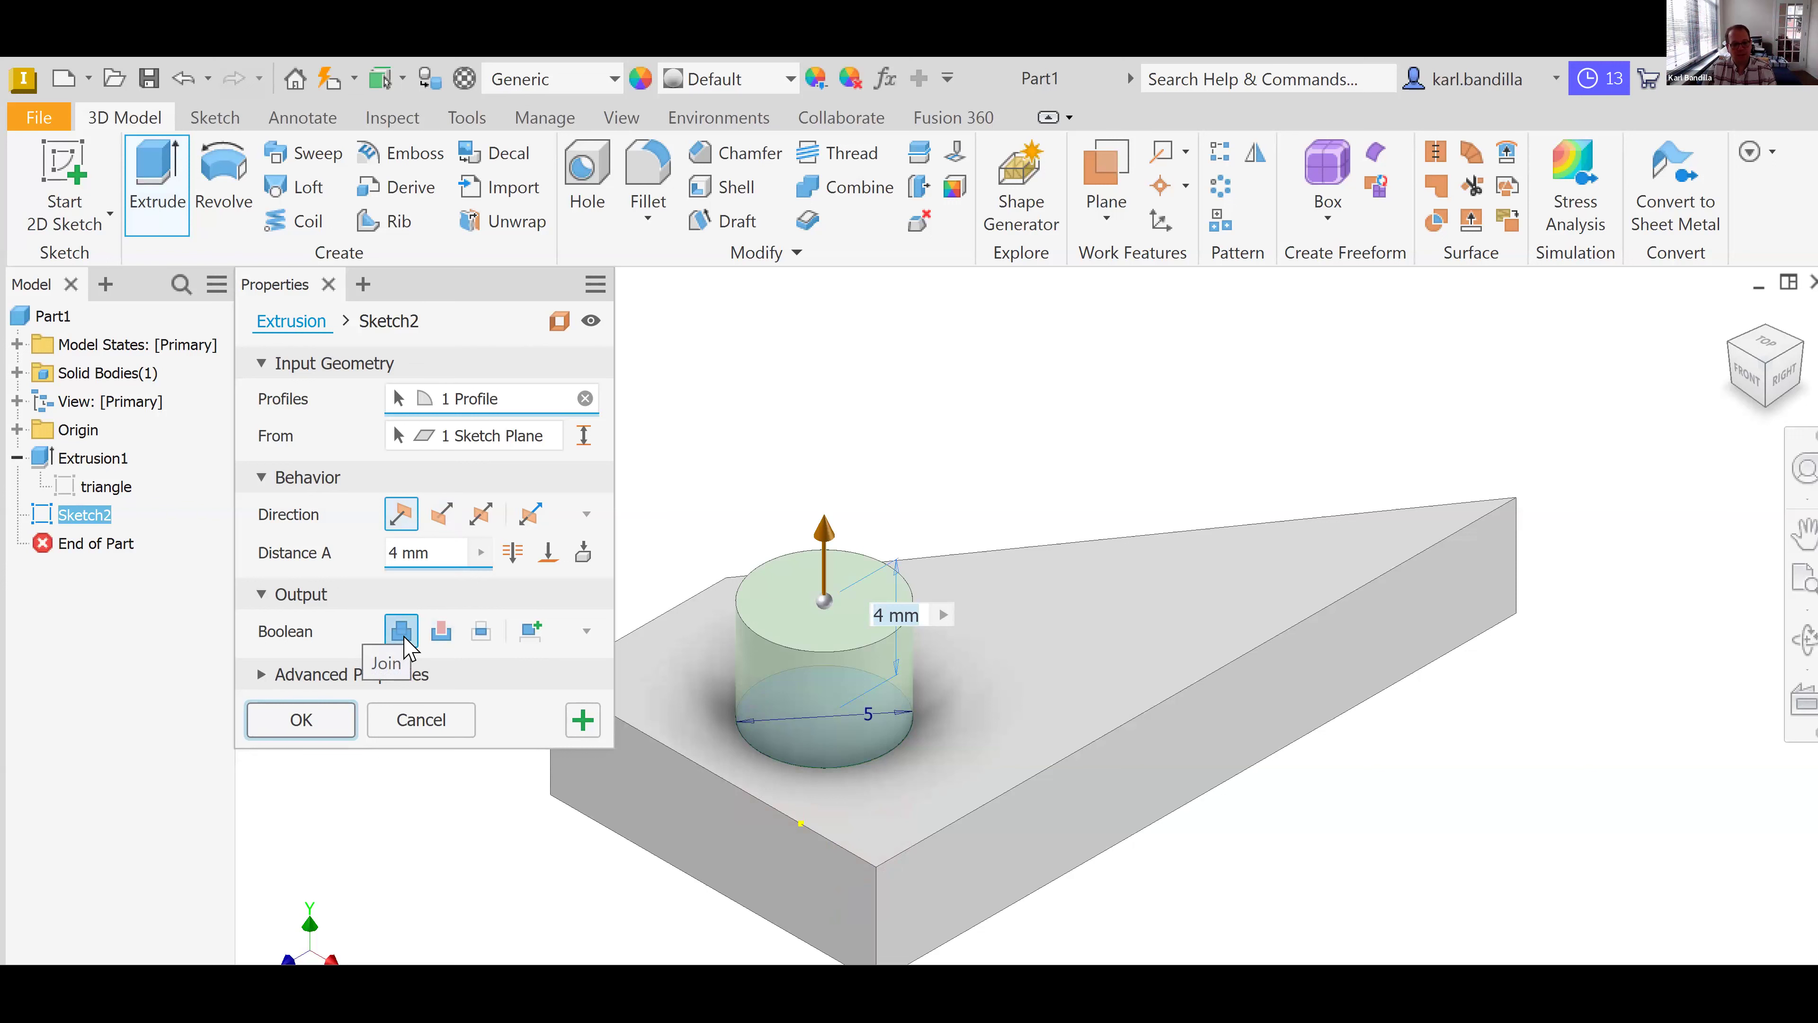
click(440, 630)
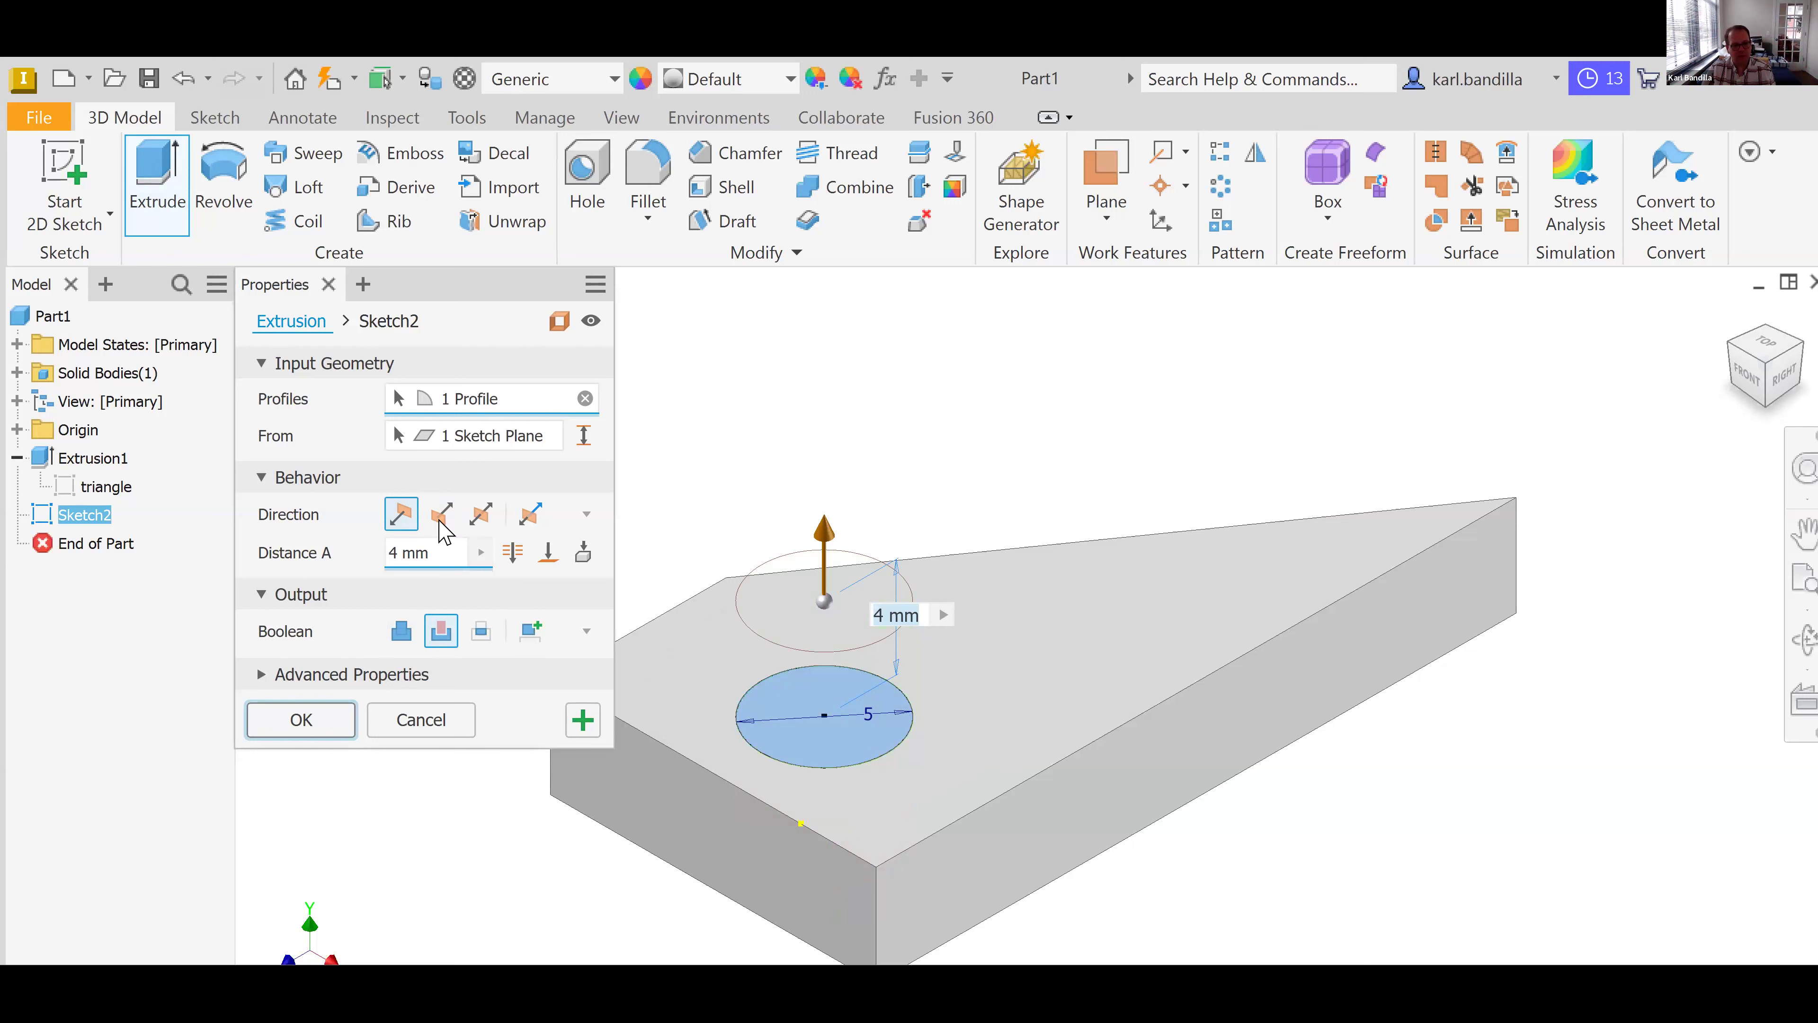
click(909, 642)
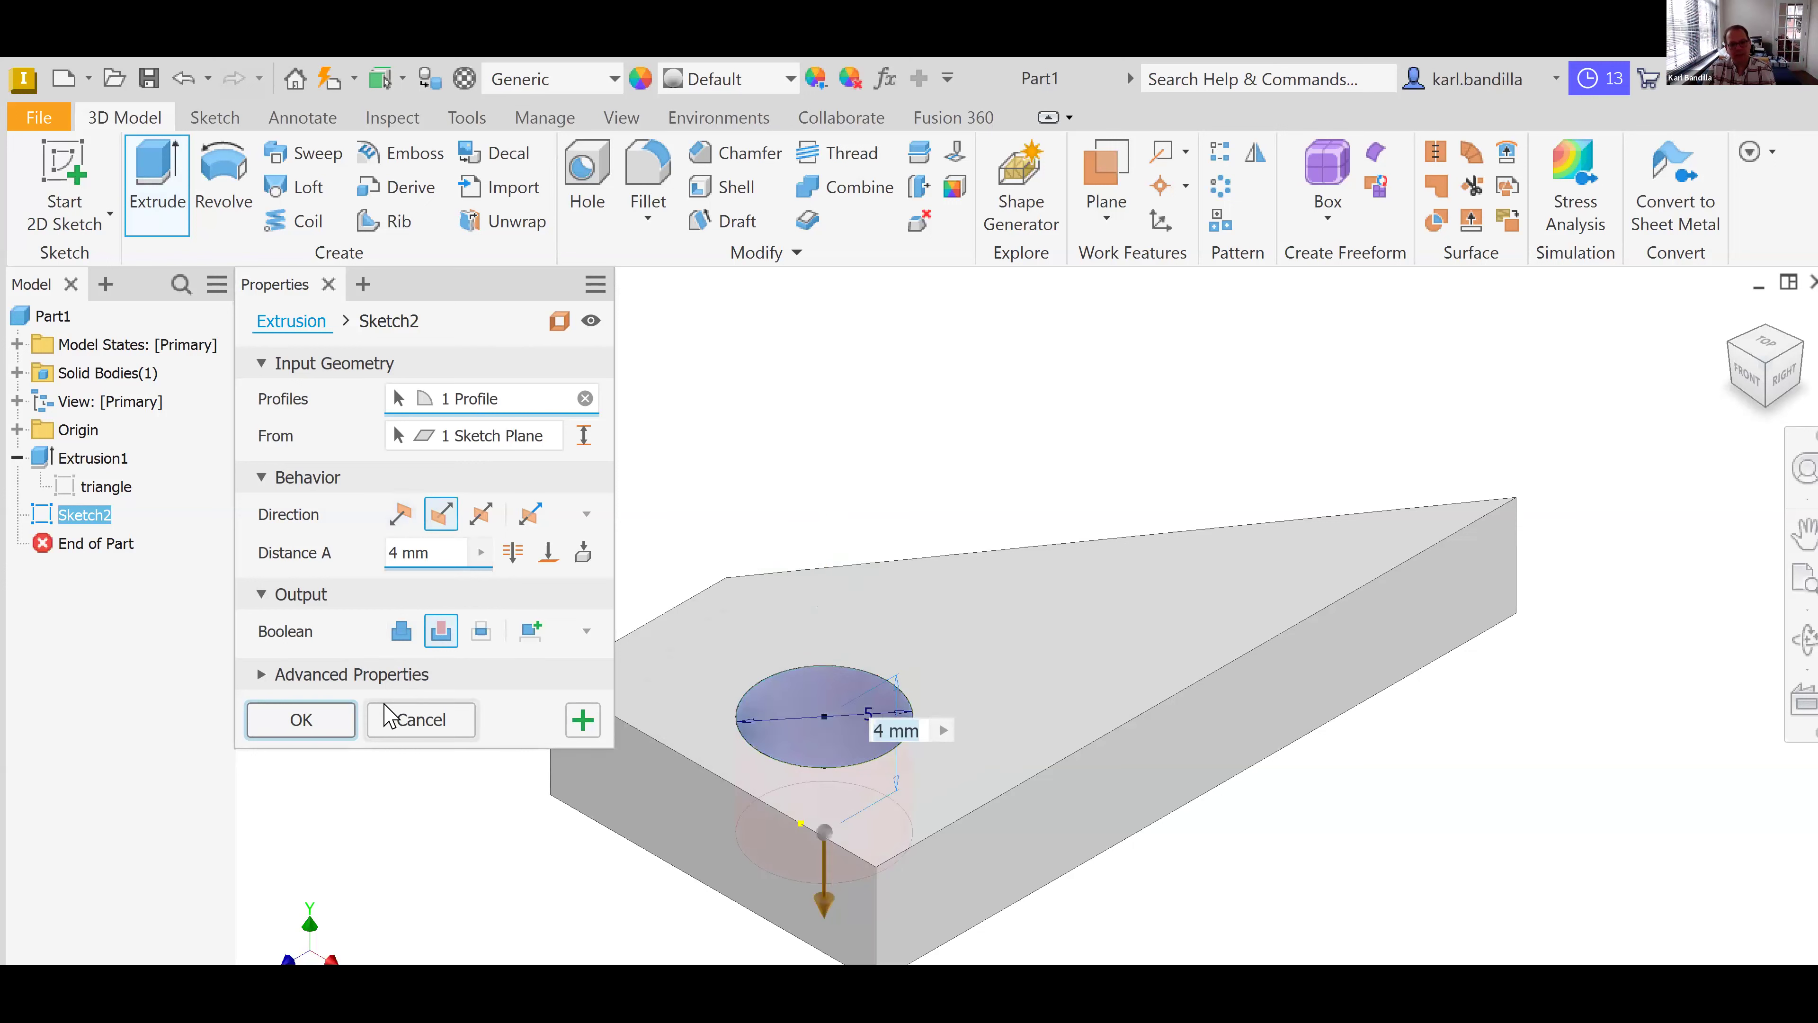
click(314, 727)
click(1766, 347)
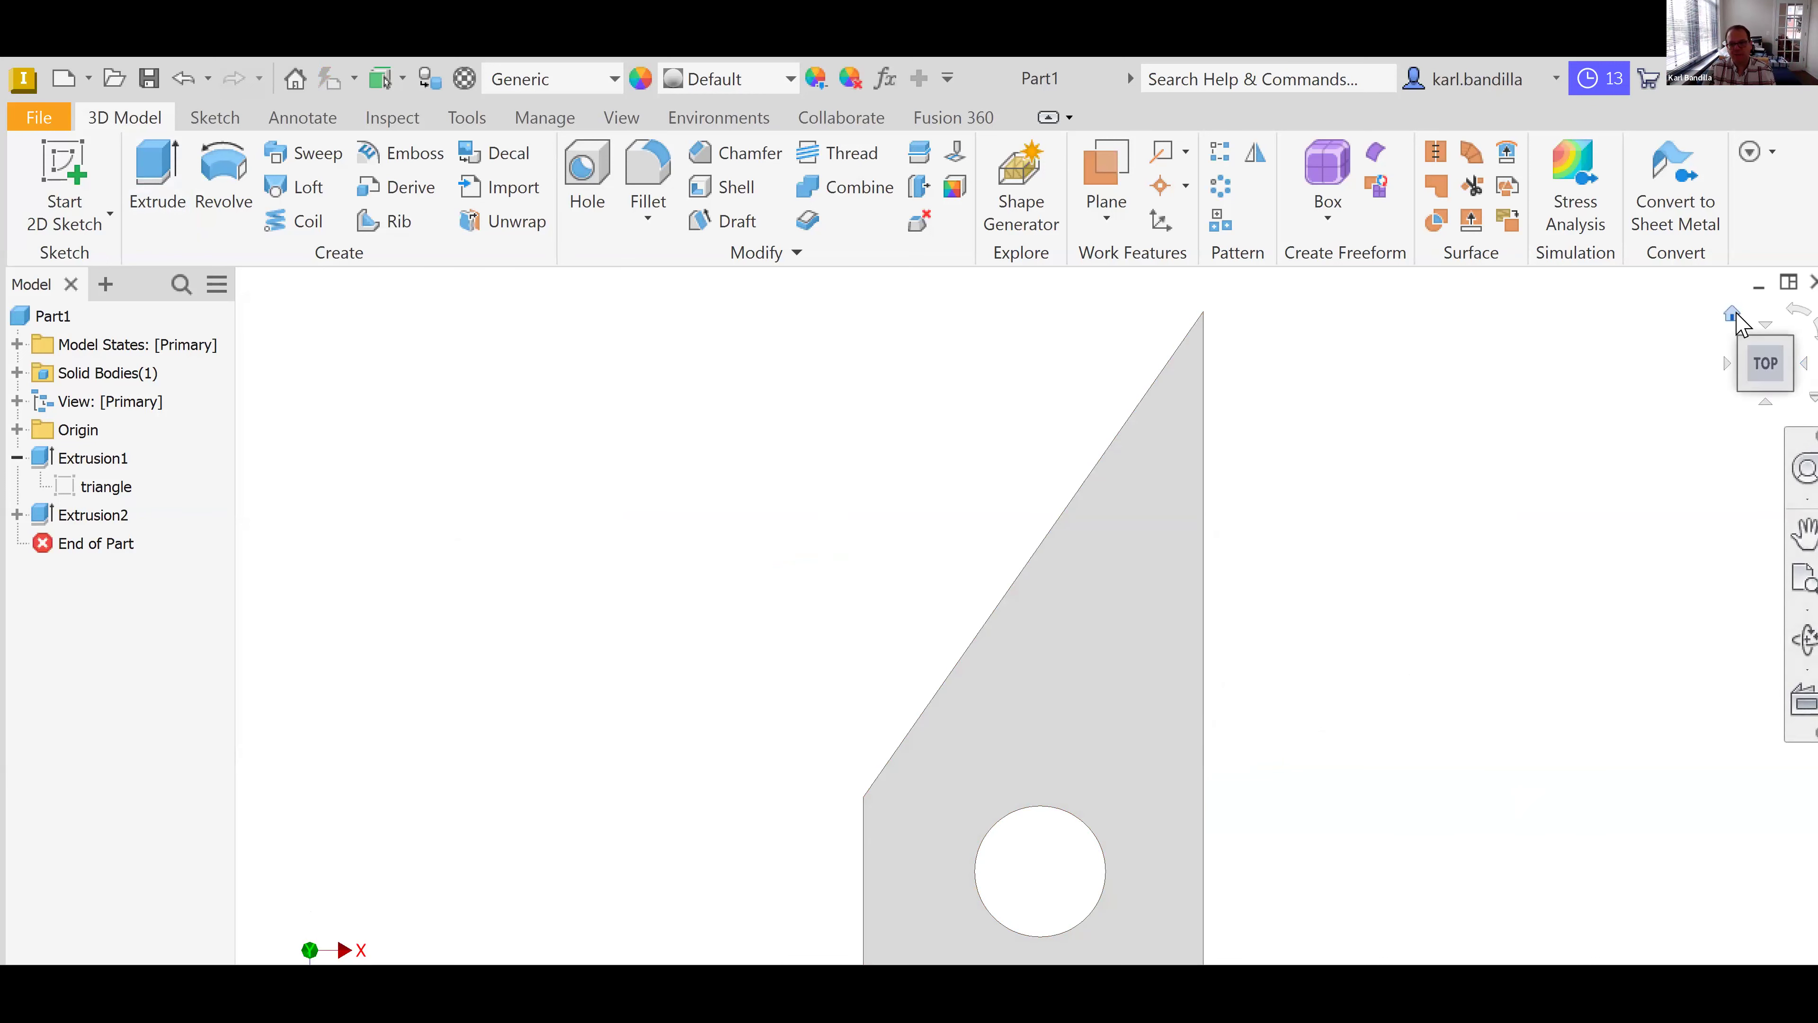
click(1729, 316)
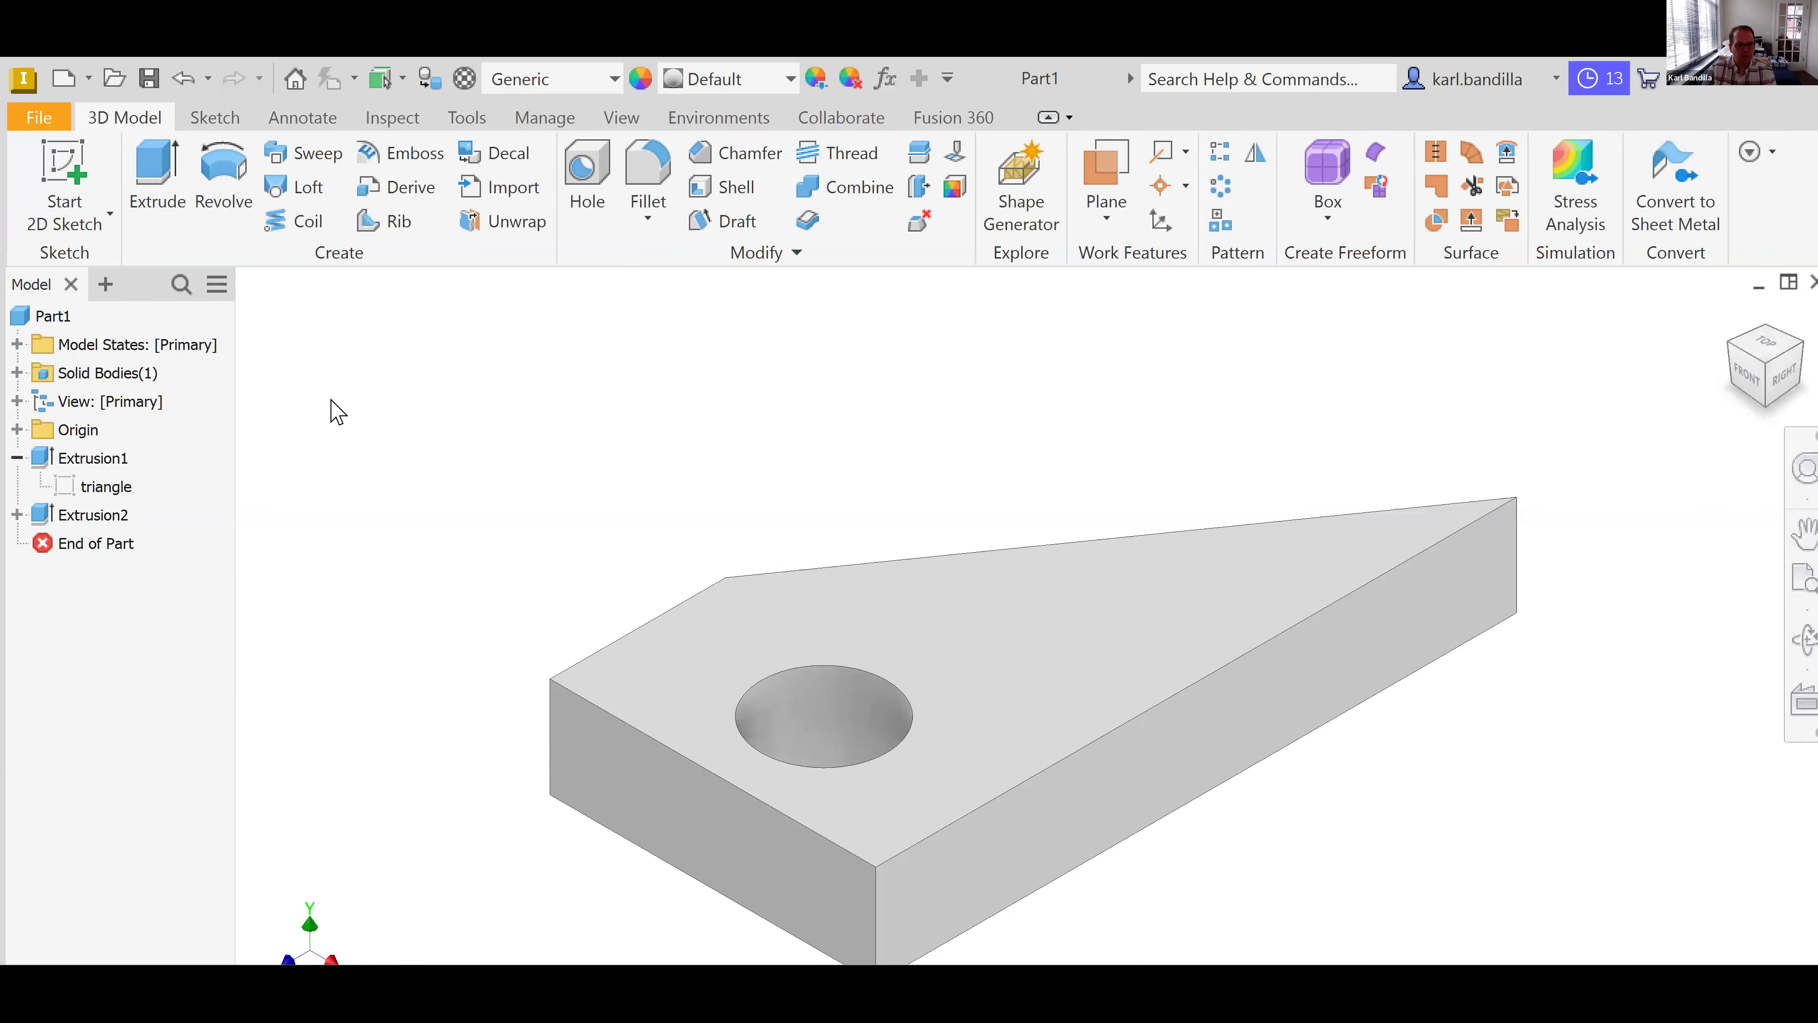
- Expand Extrusion2 in the browser and open Sketch2 for editing
click(18, 514)
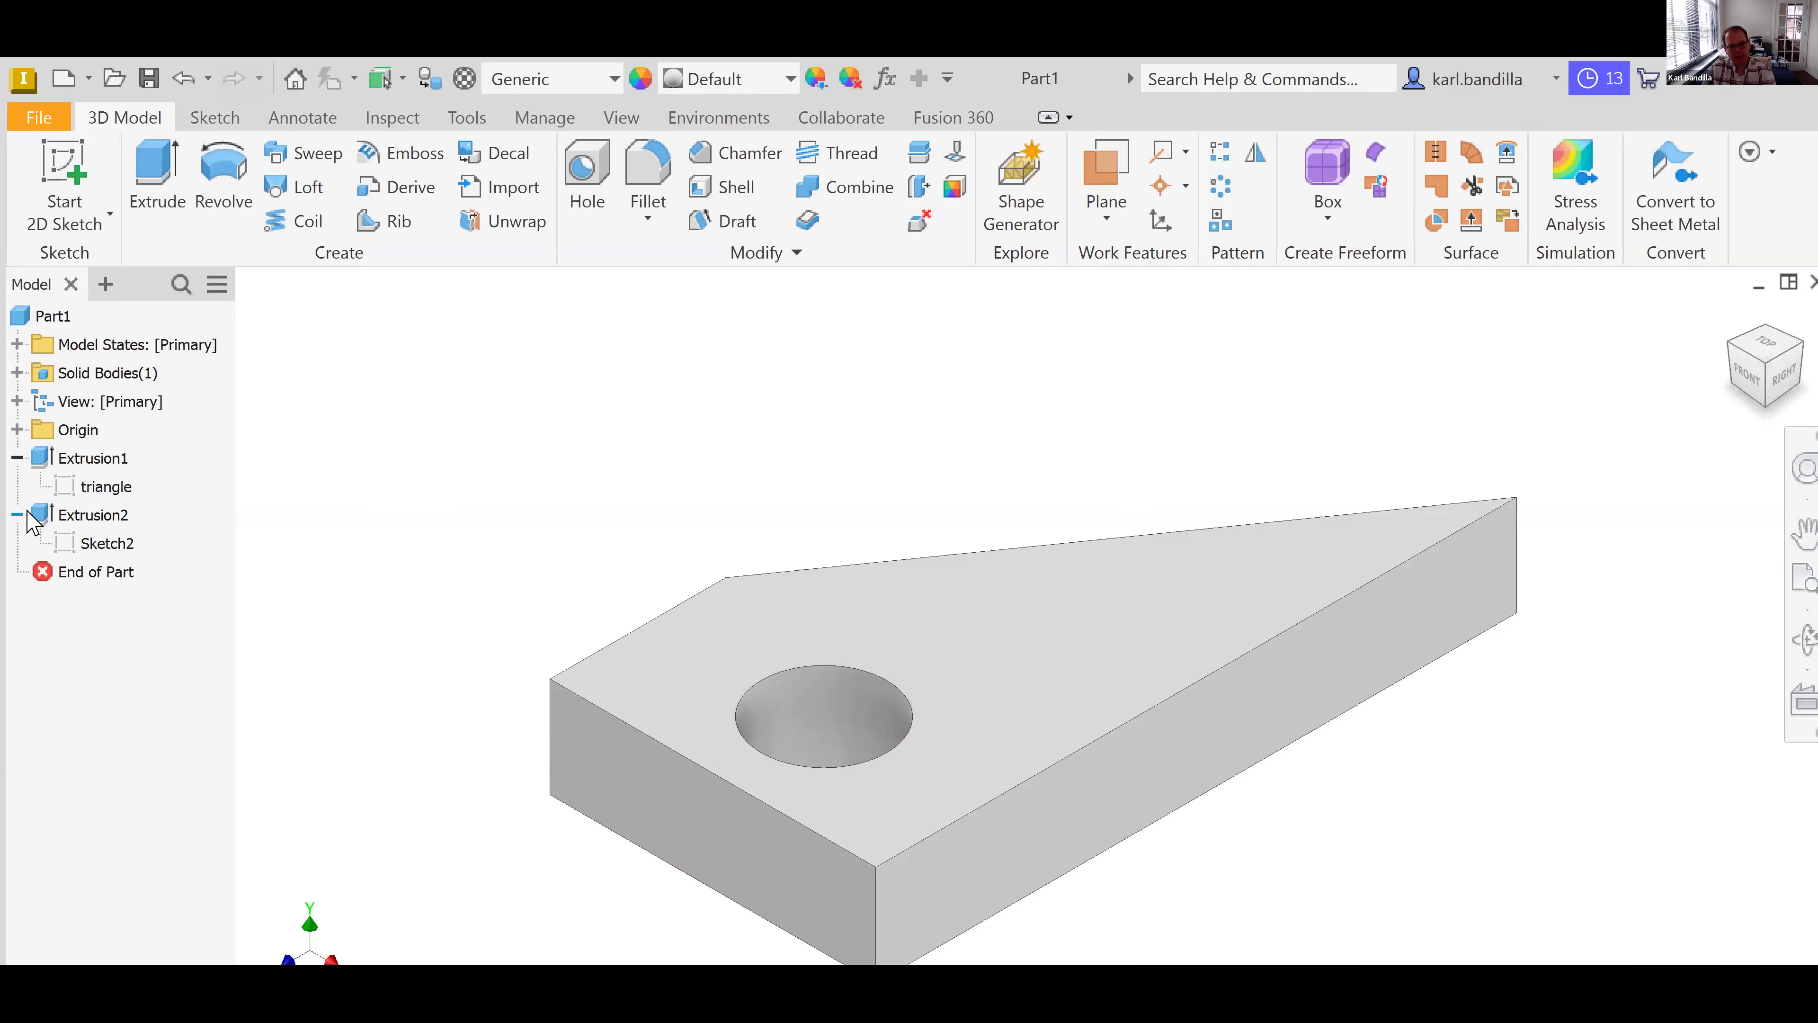
right_click(113, 552)
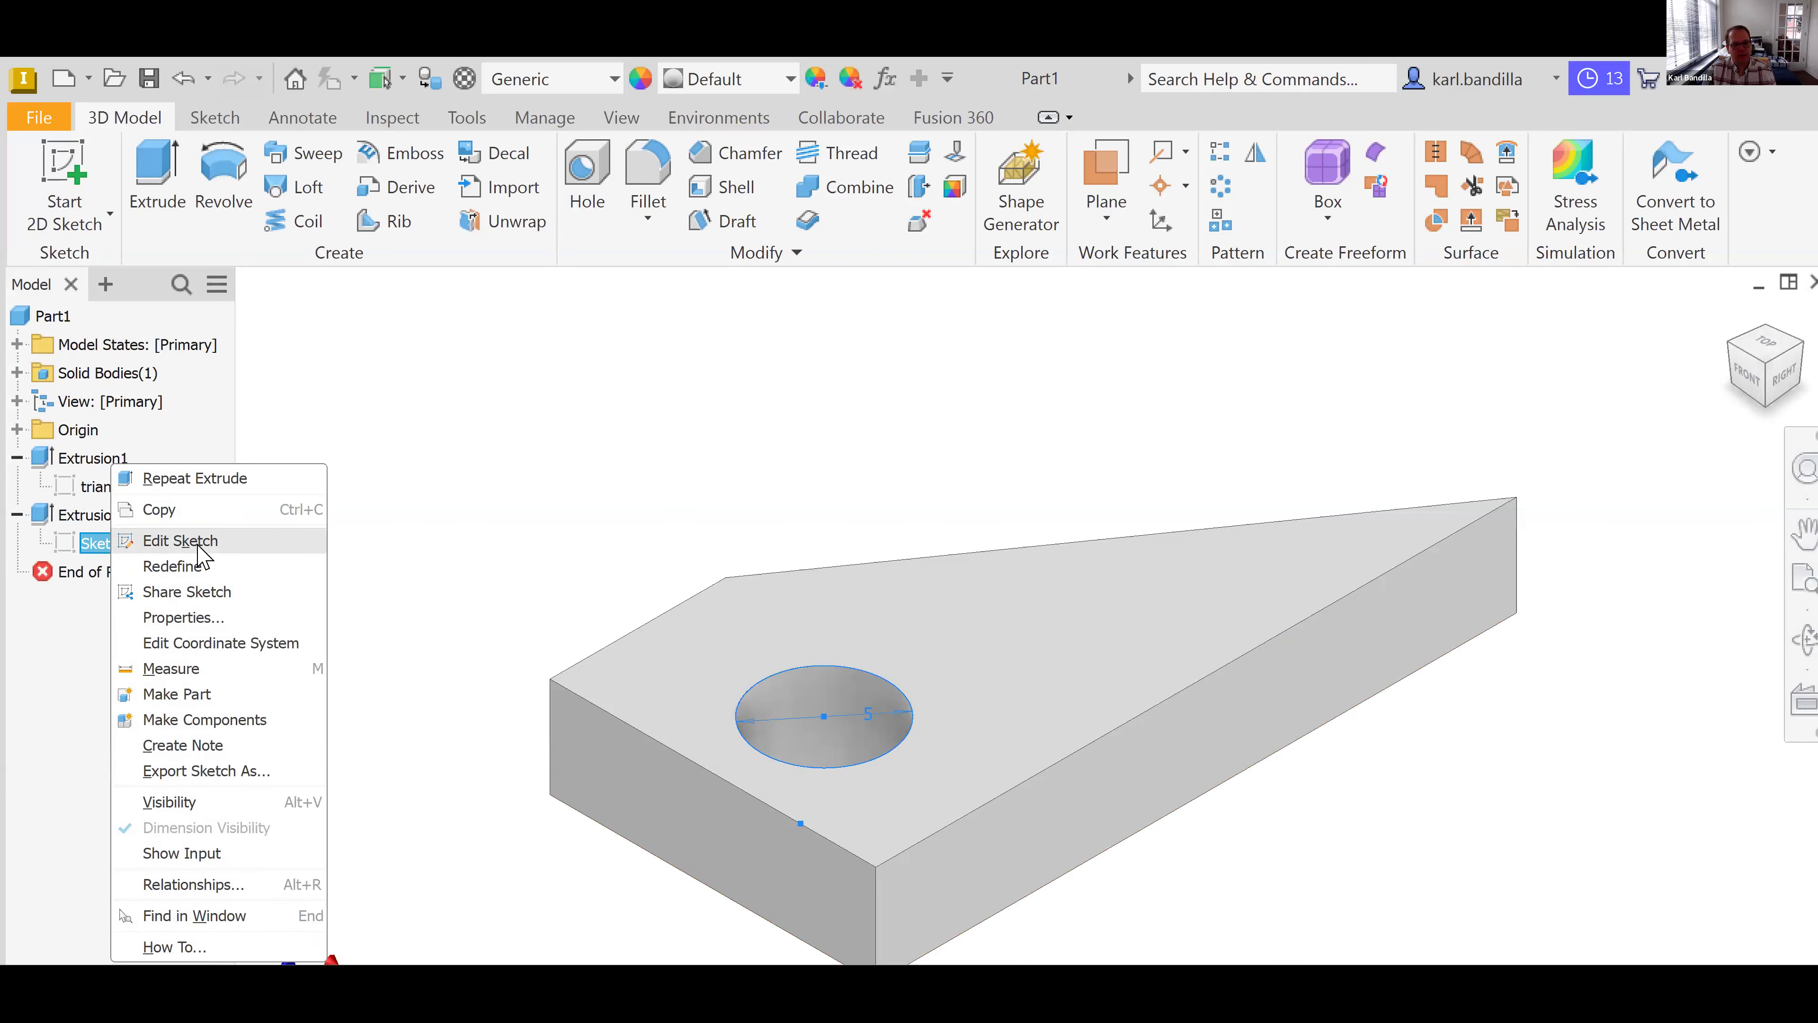
click(180, 541)
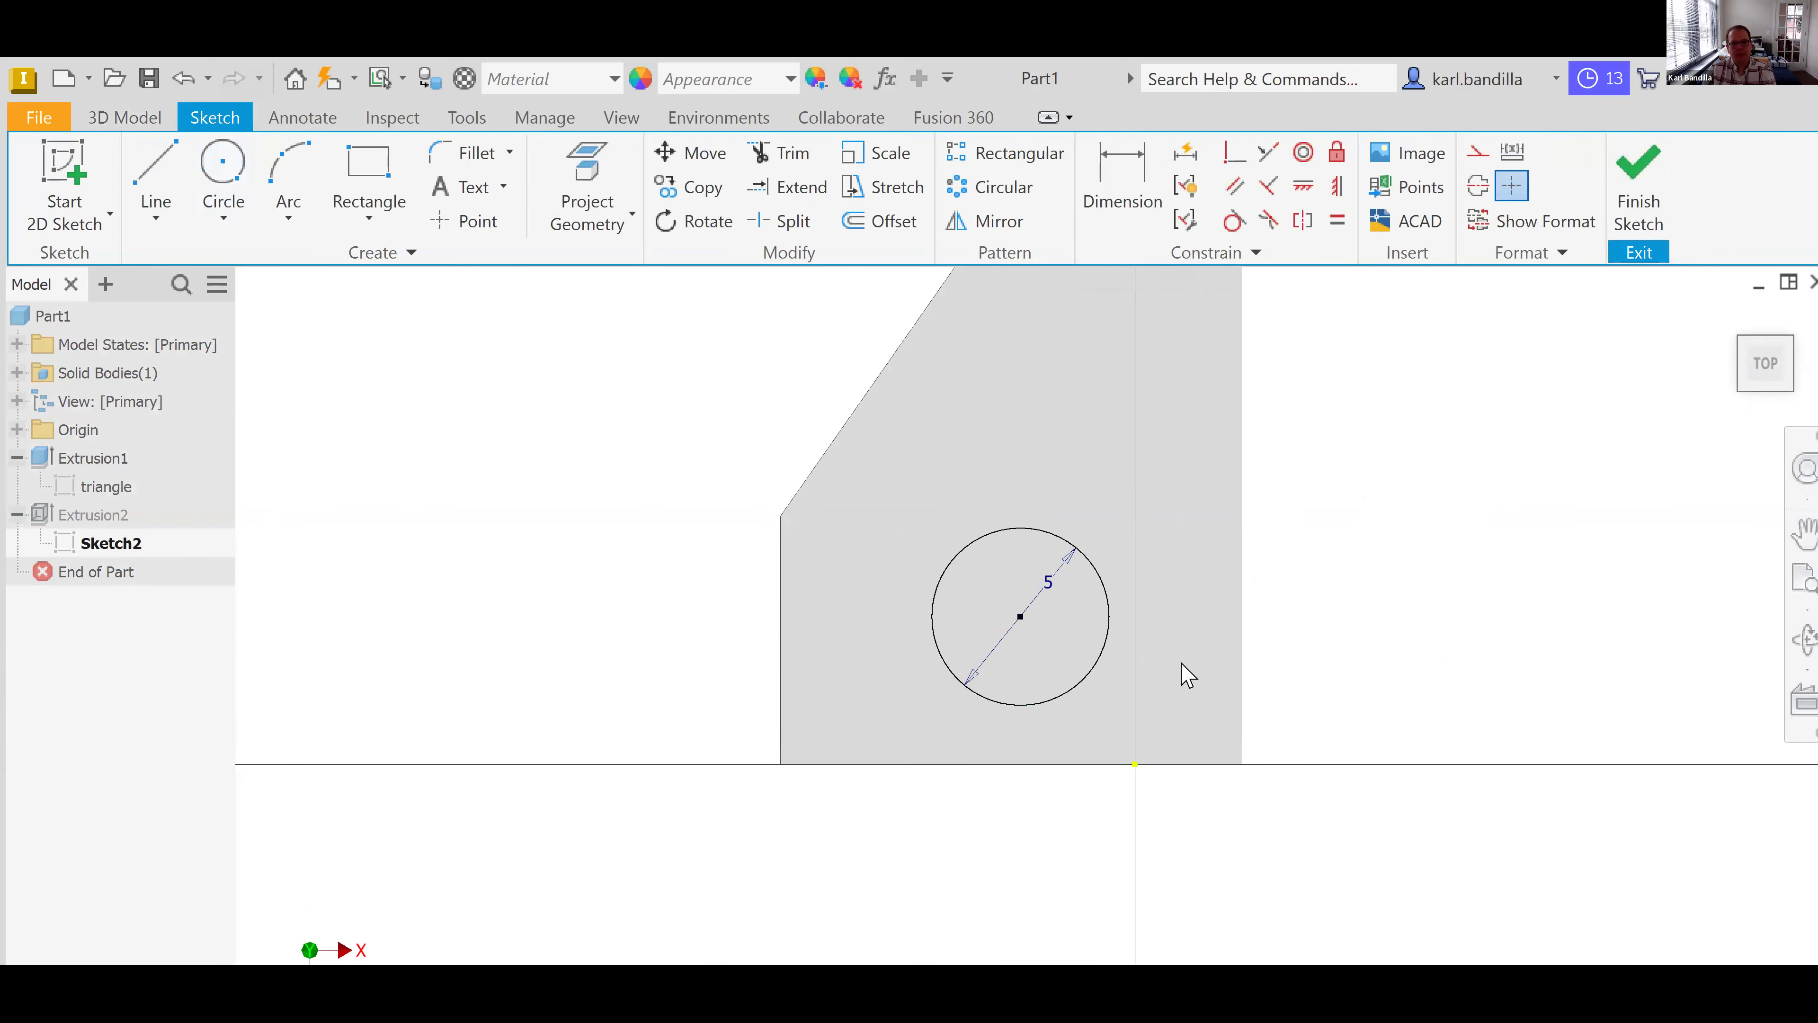
- Change the hole circle's diameter to 4 mm
click(1124, 197)
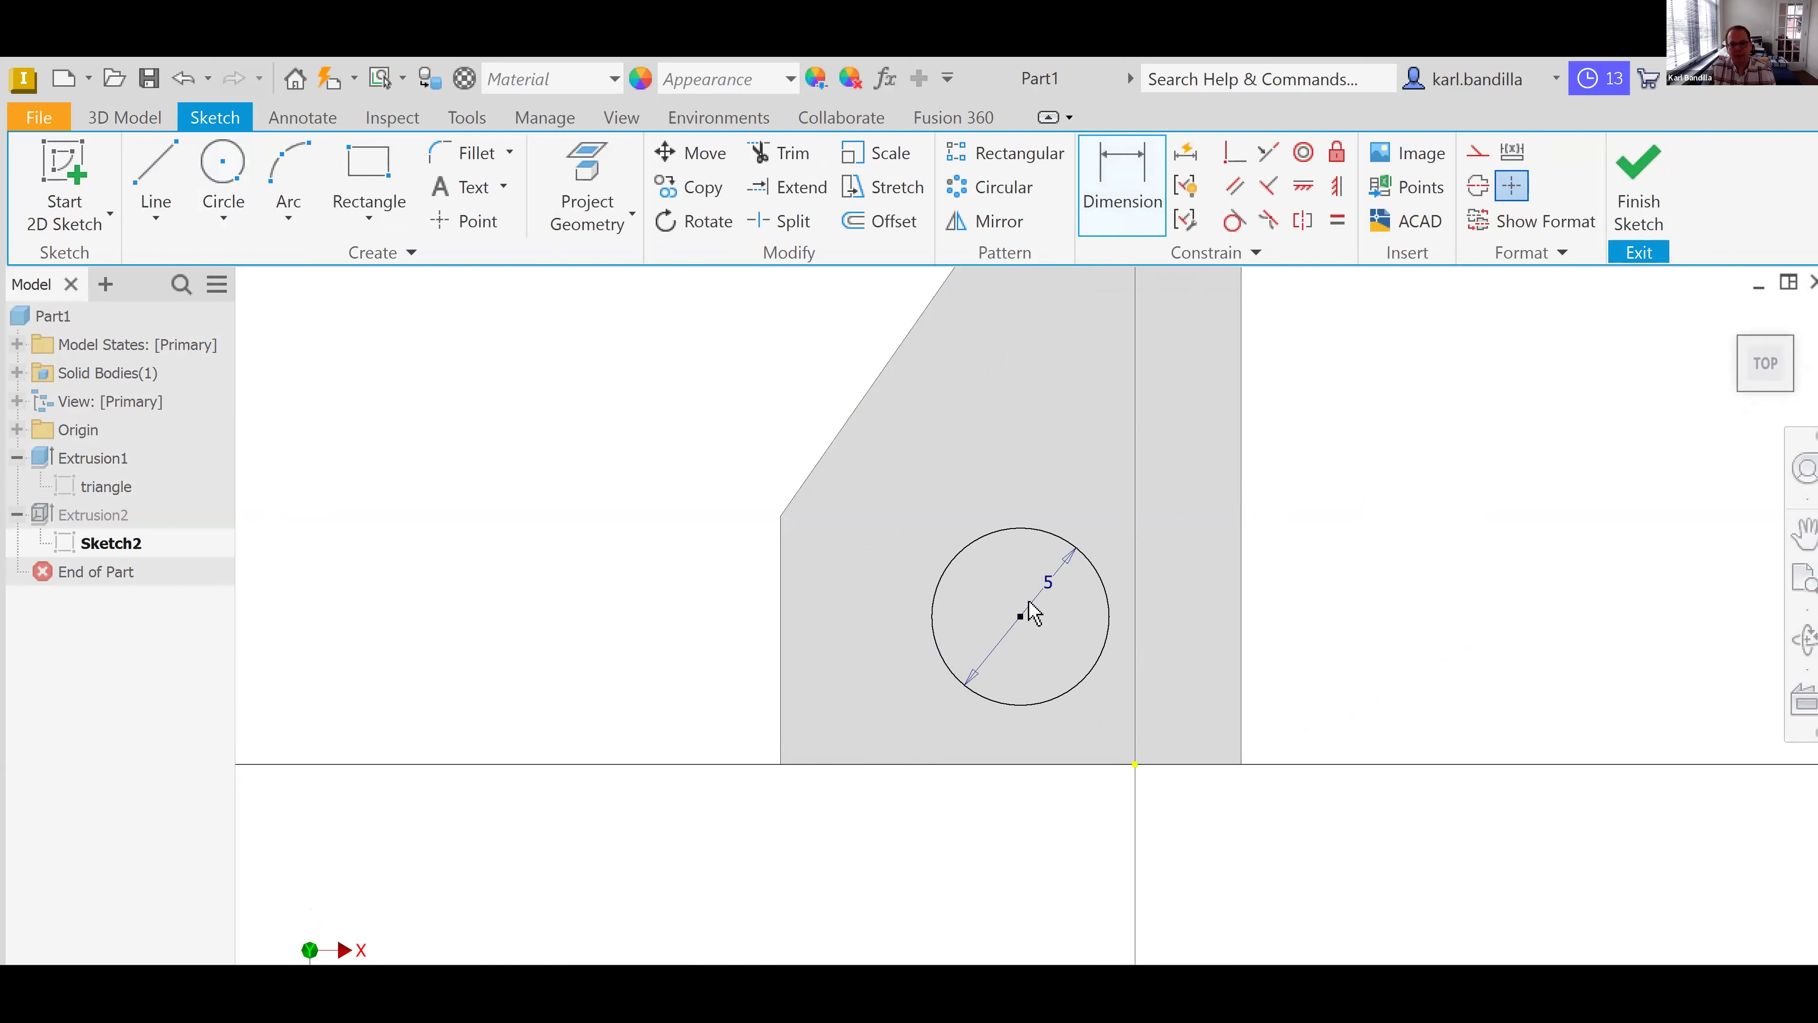
click(1048, 584)
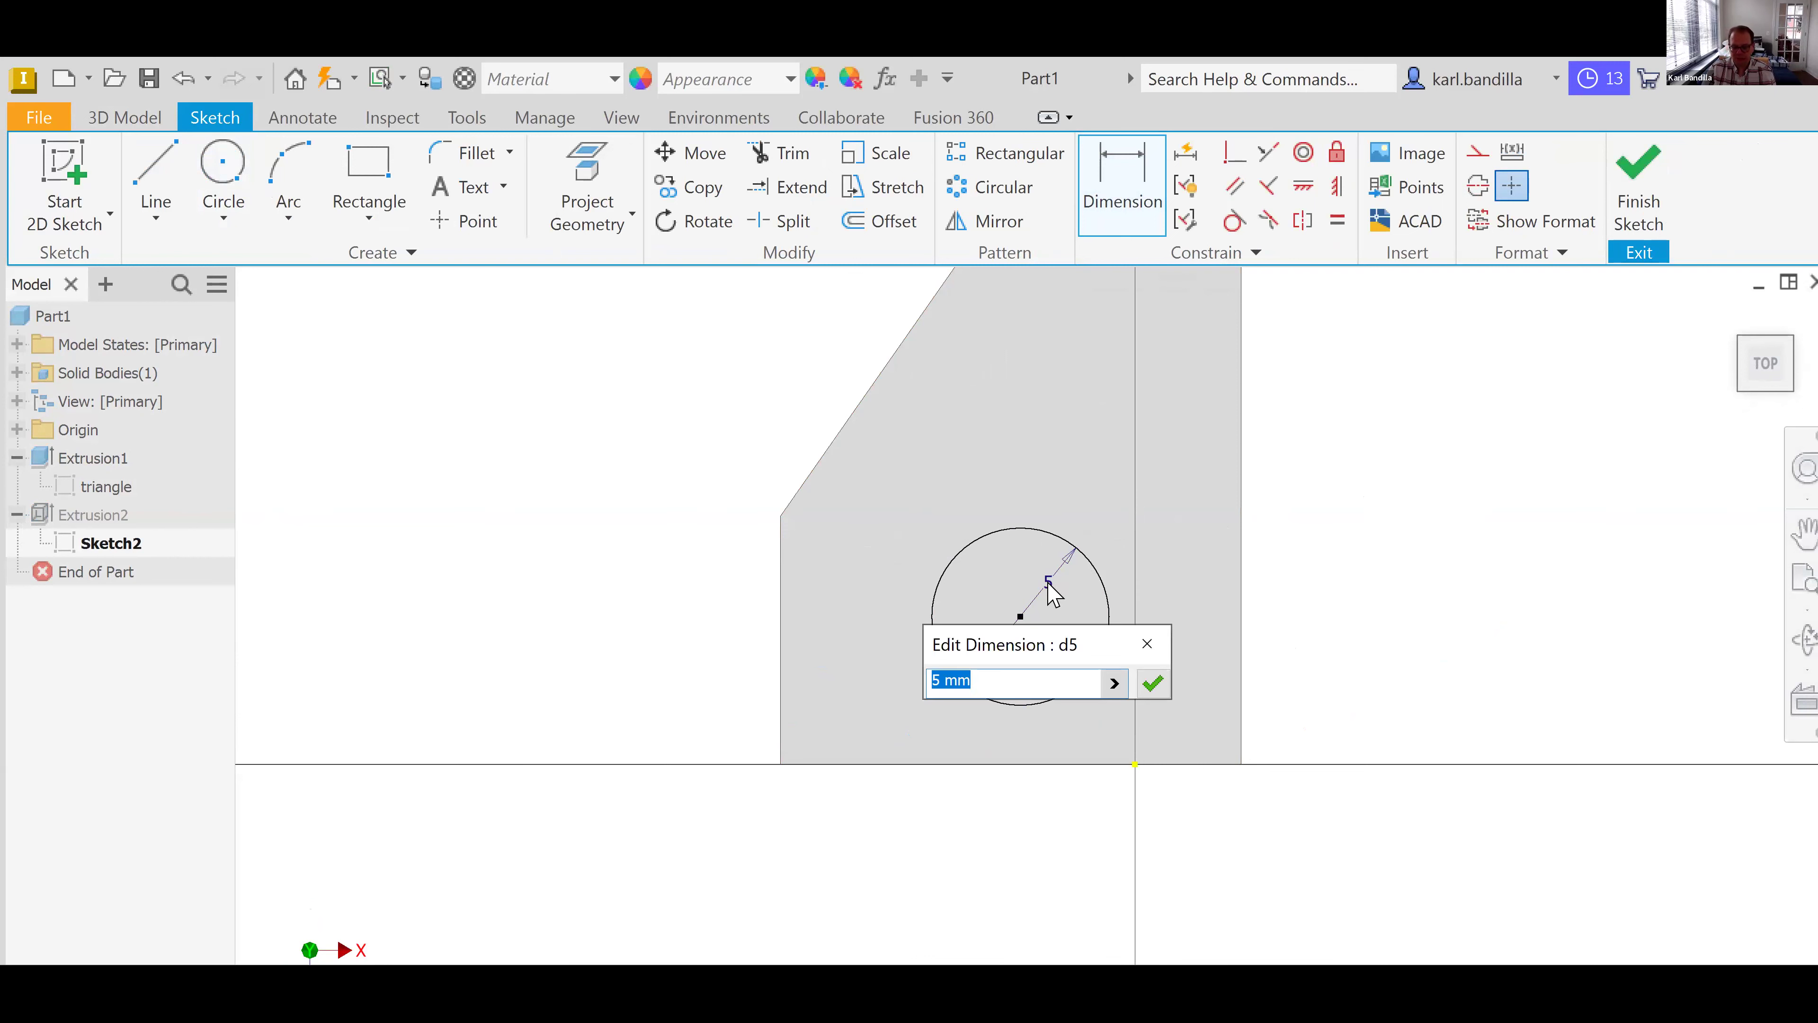
text(4)
key(Return)
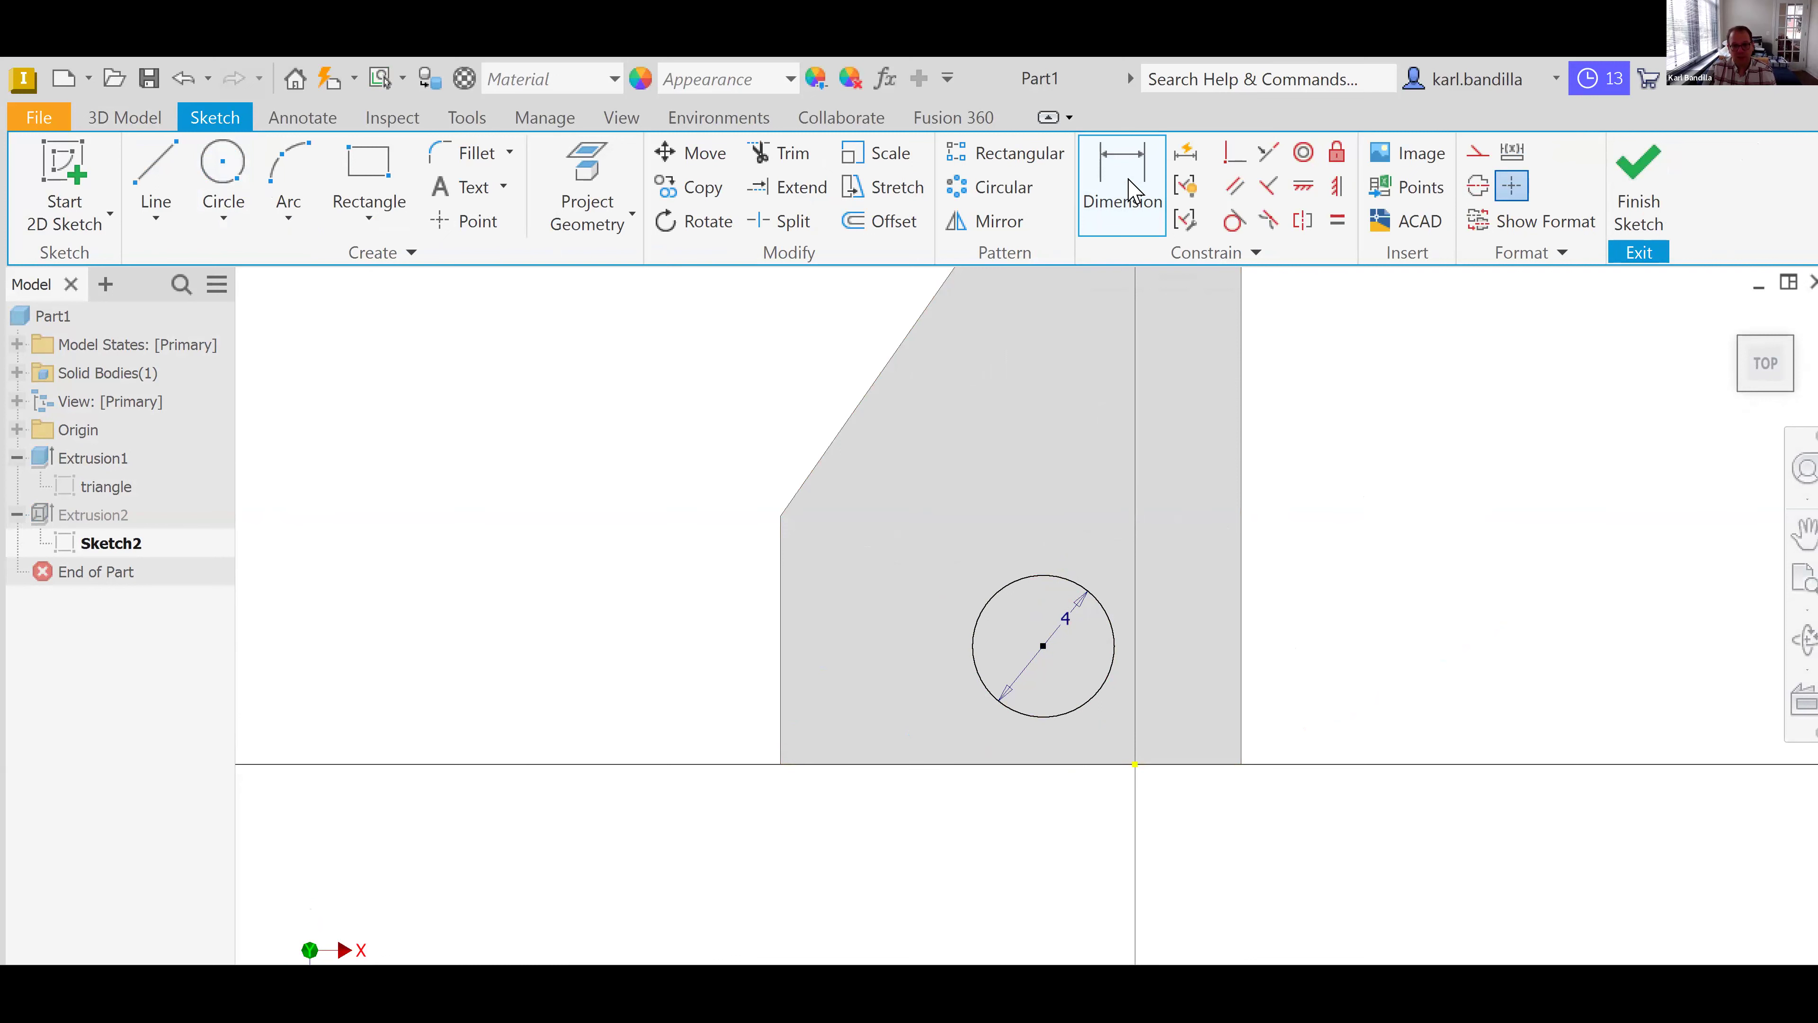
- Position the circle centre 4 mm above the bottom edge and 5 mm from the right edge
click(1091, 765)
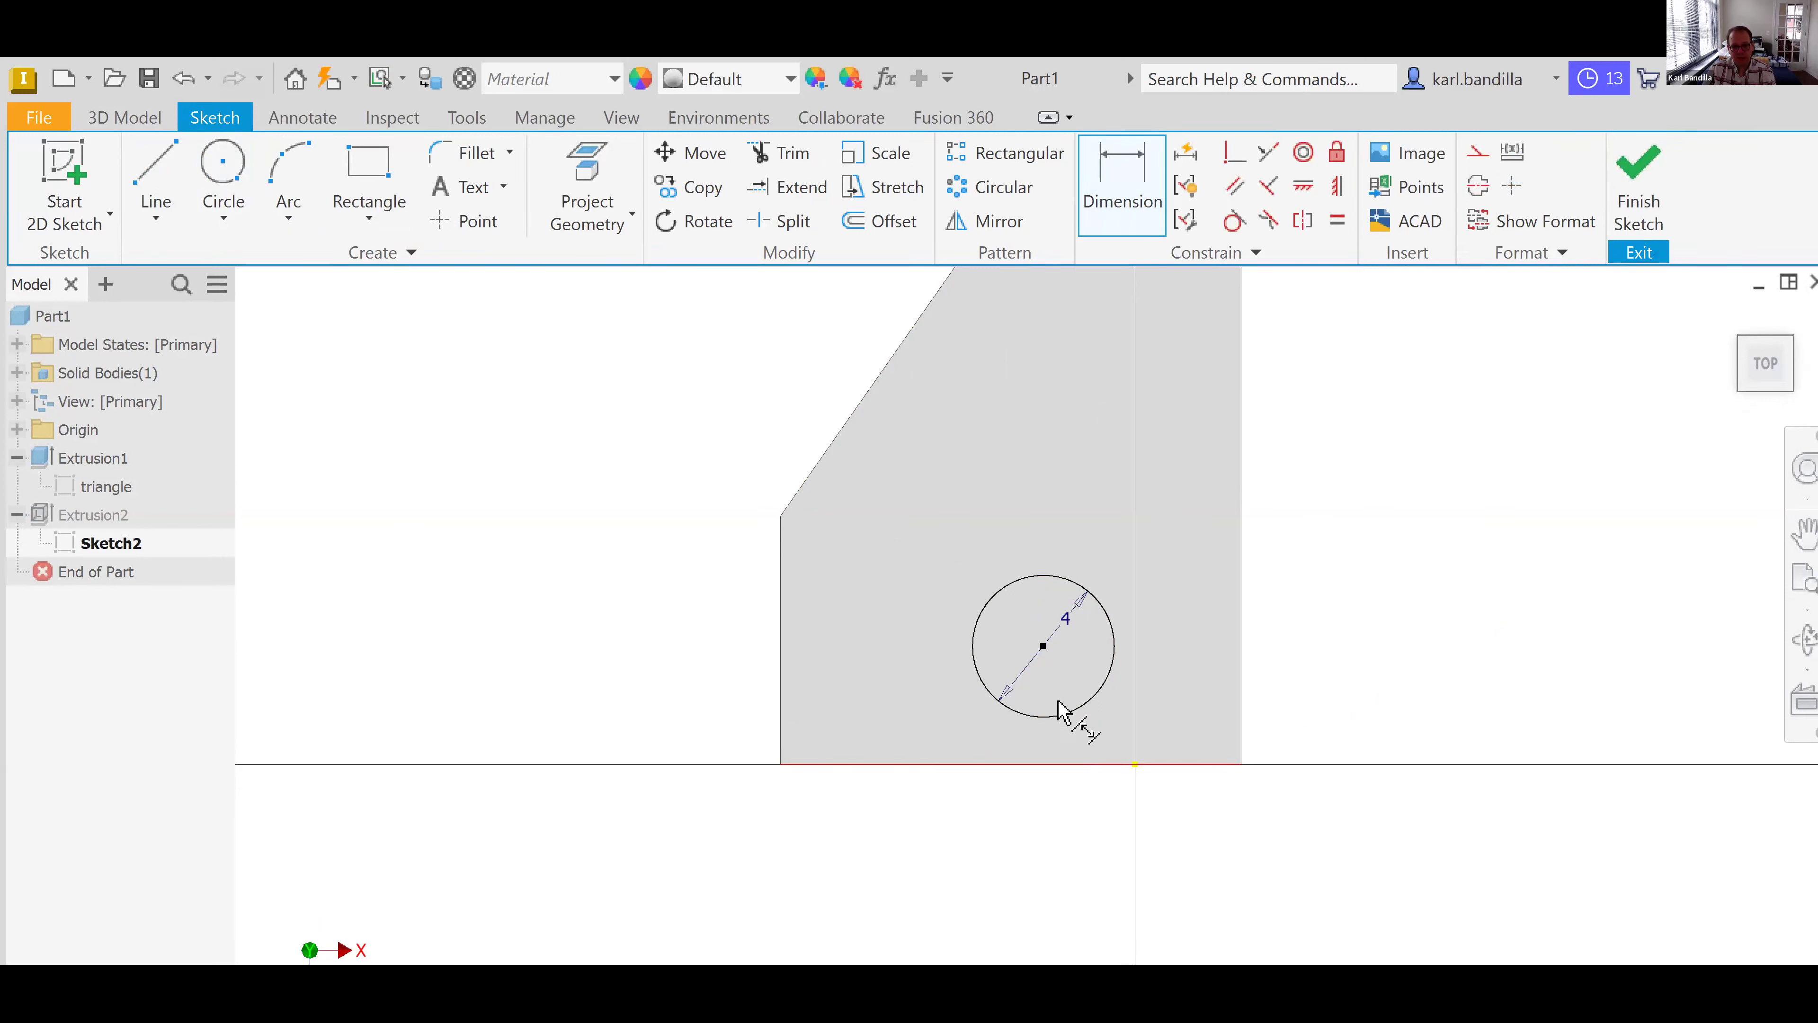
click(1045, 647)
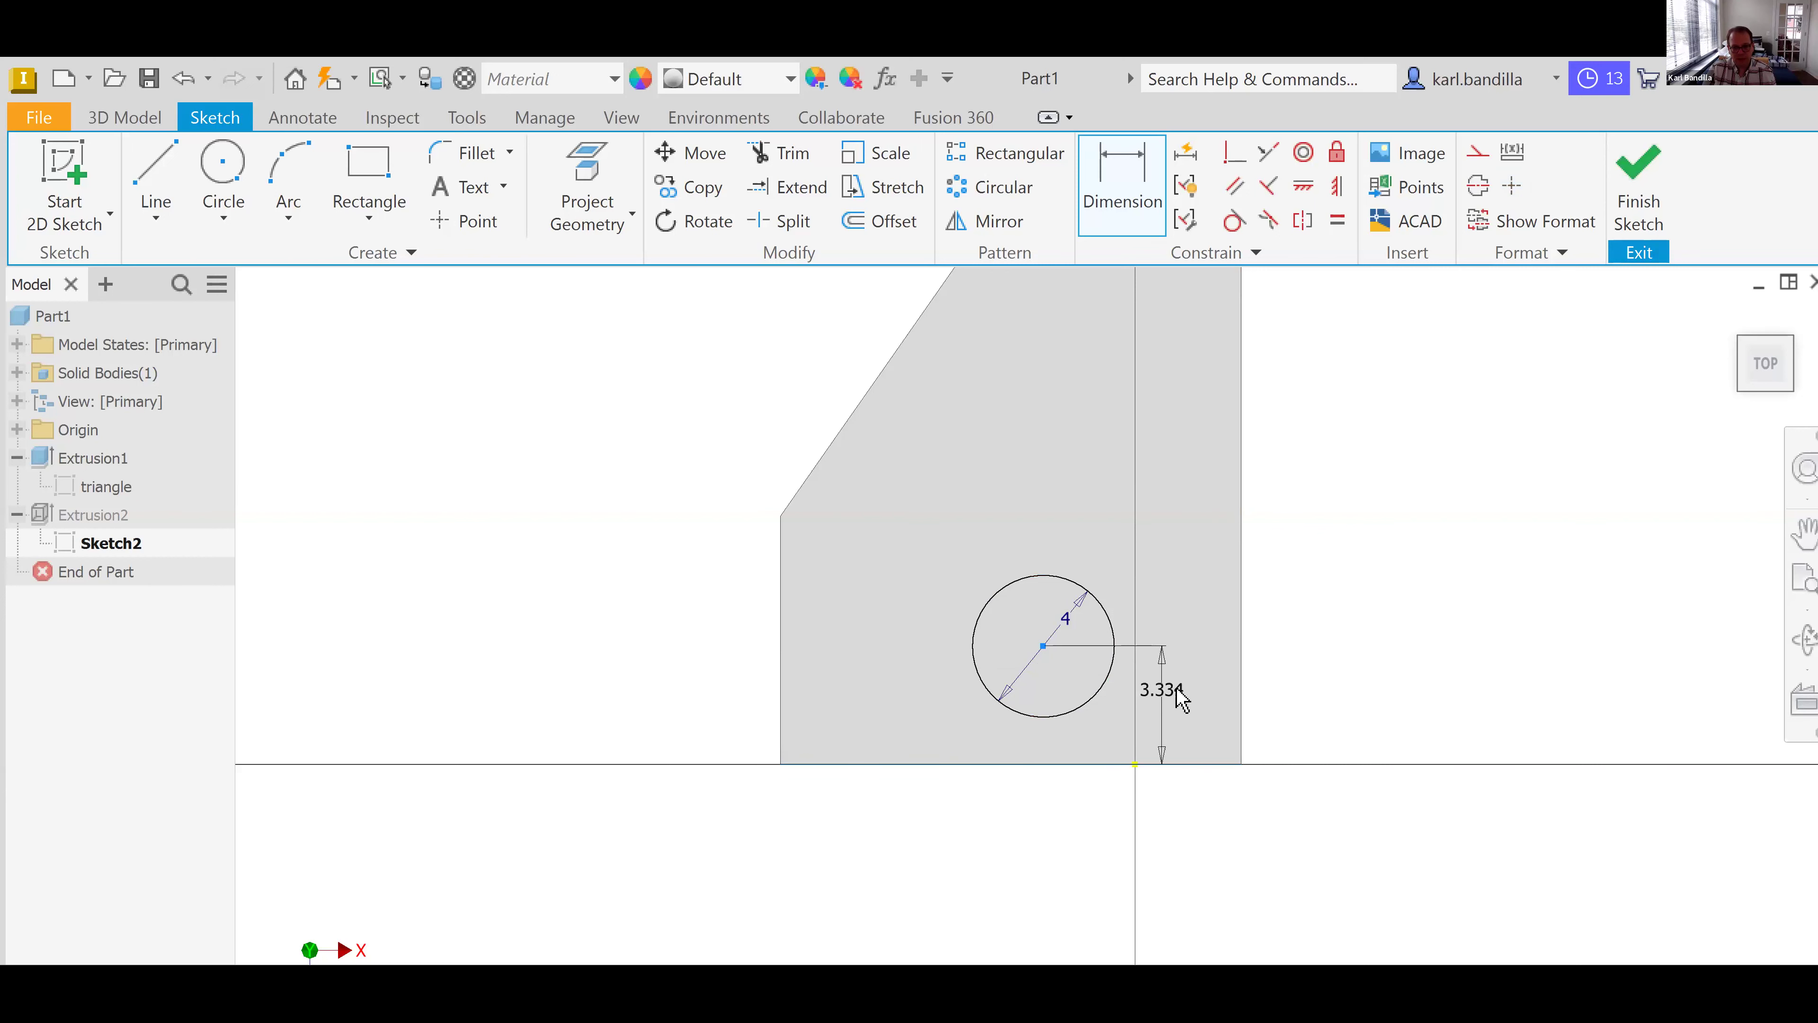
click(613, 720)
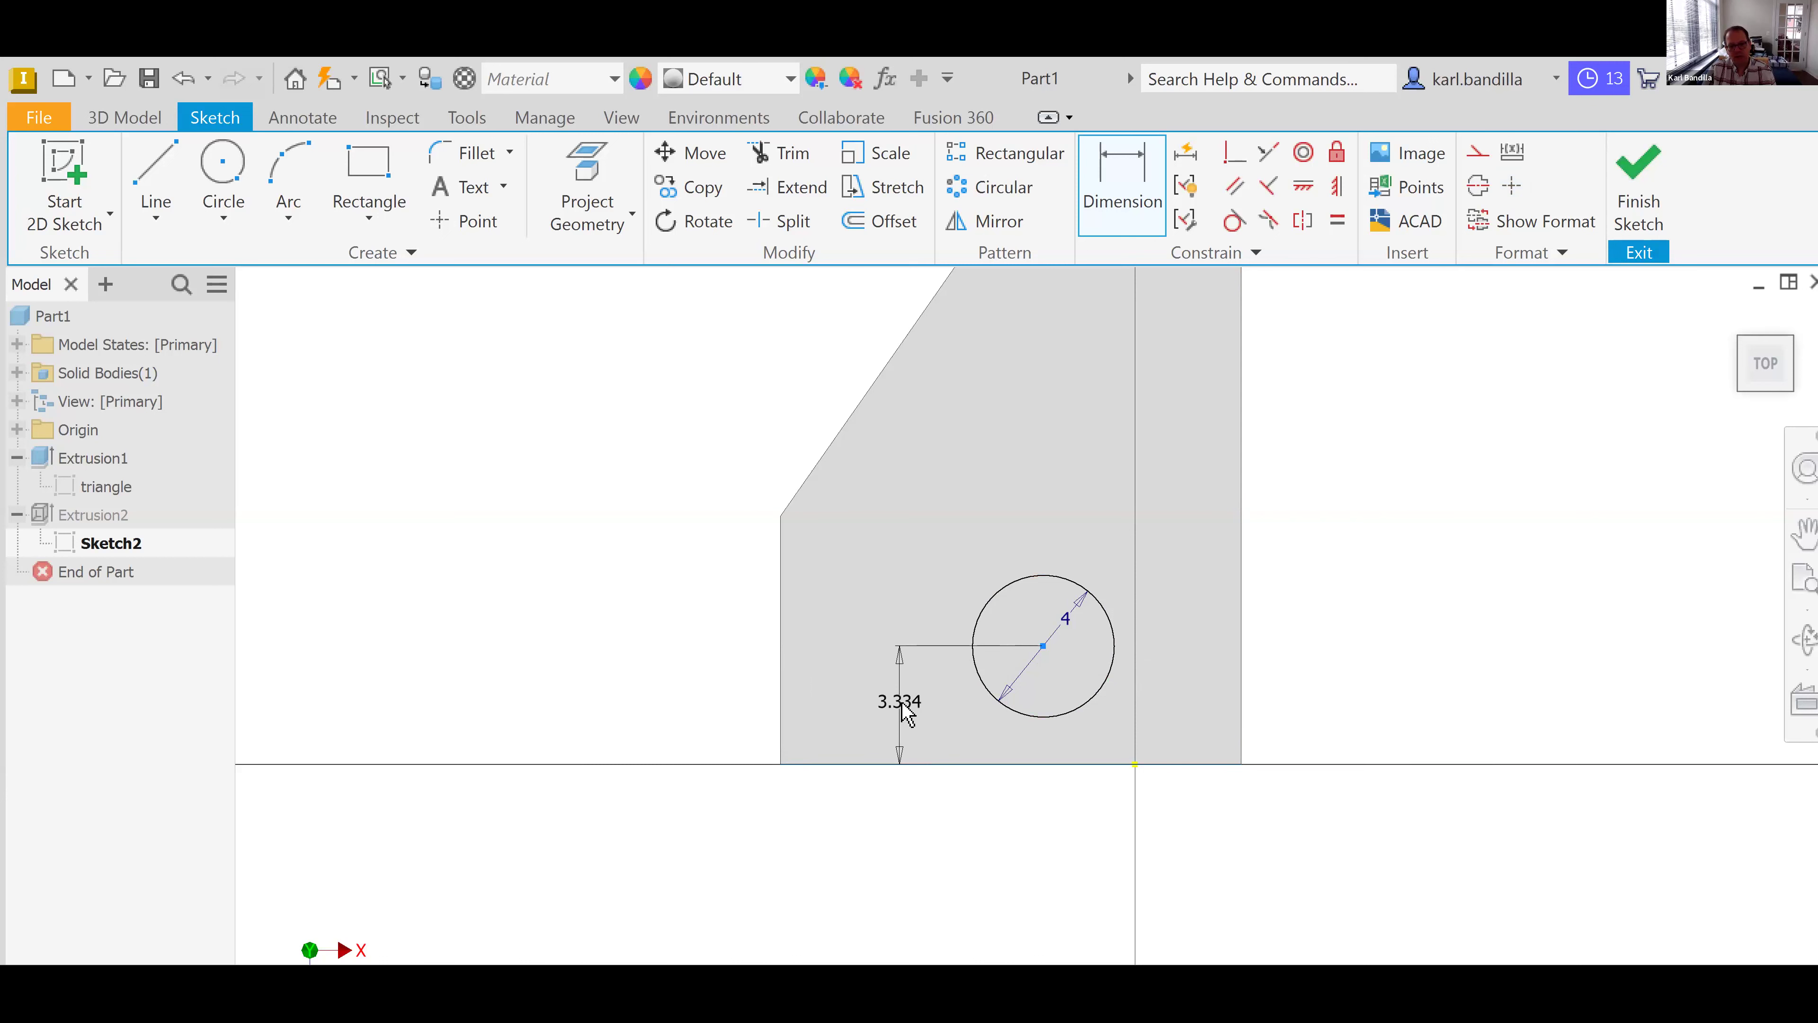
click(901, 704)
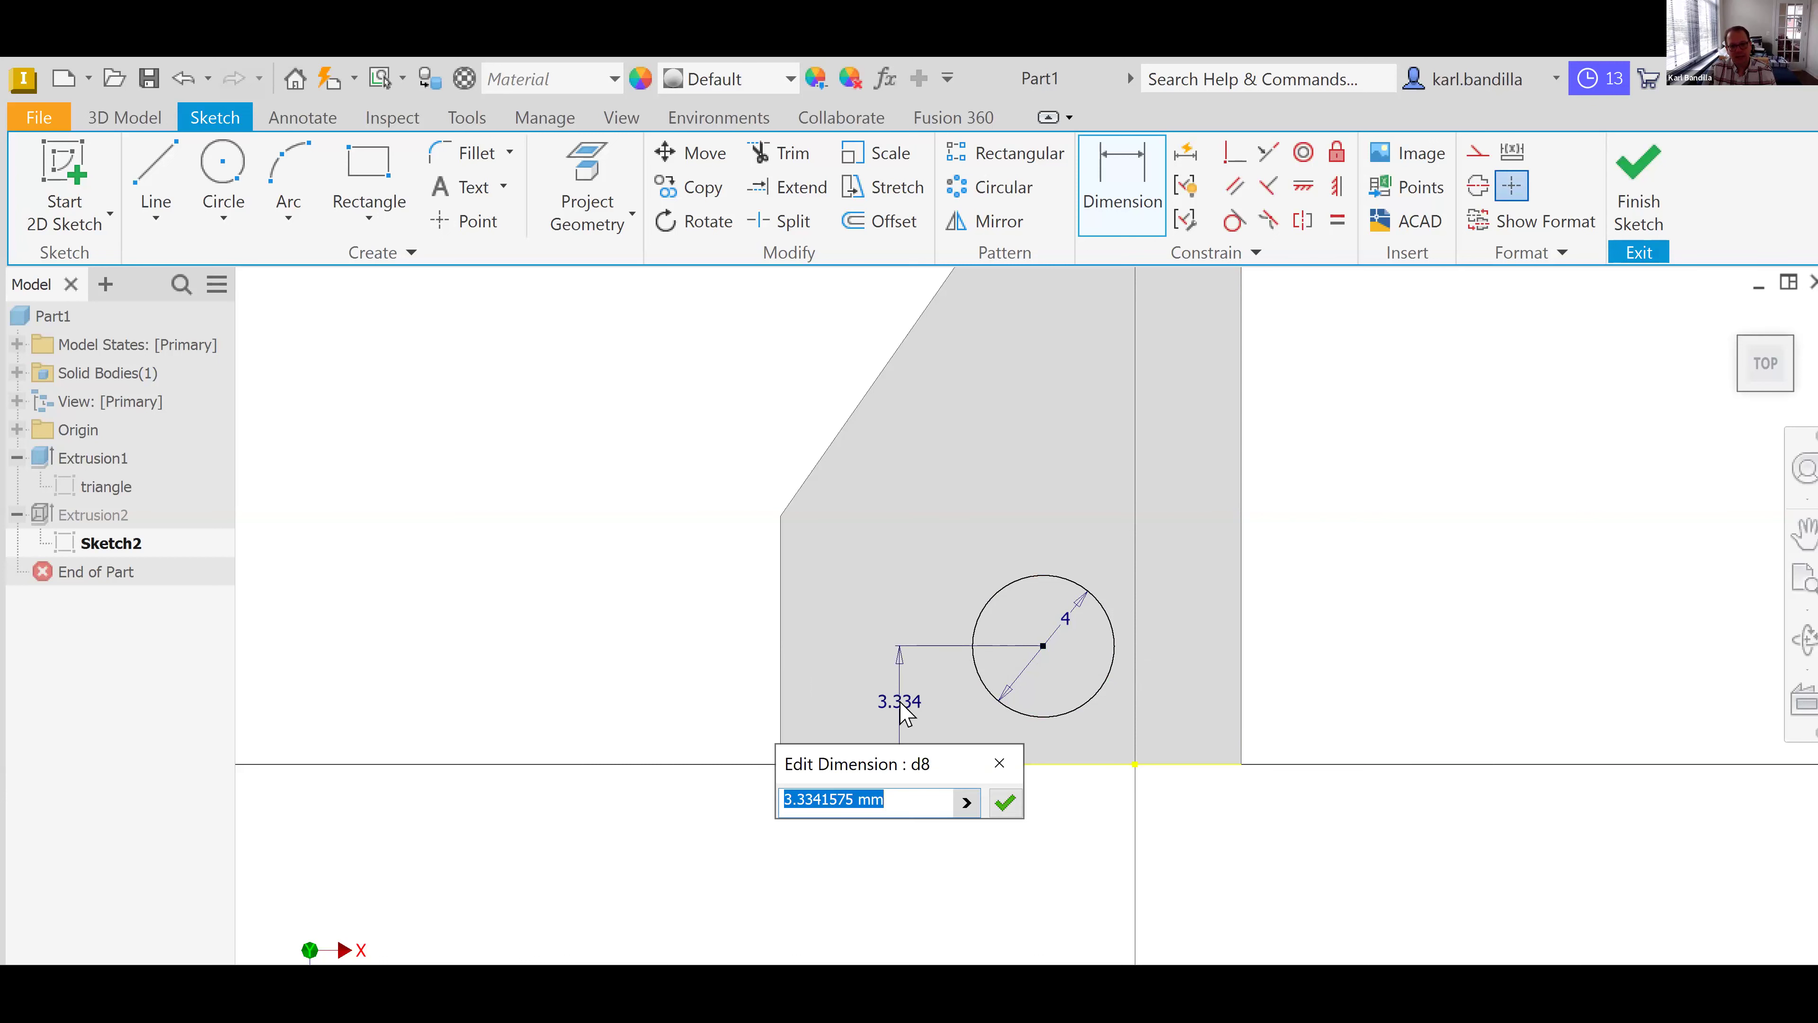
text(4)
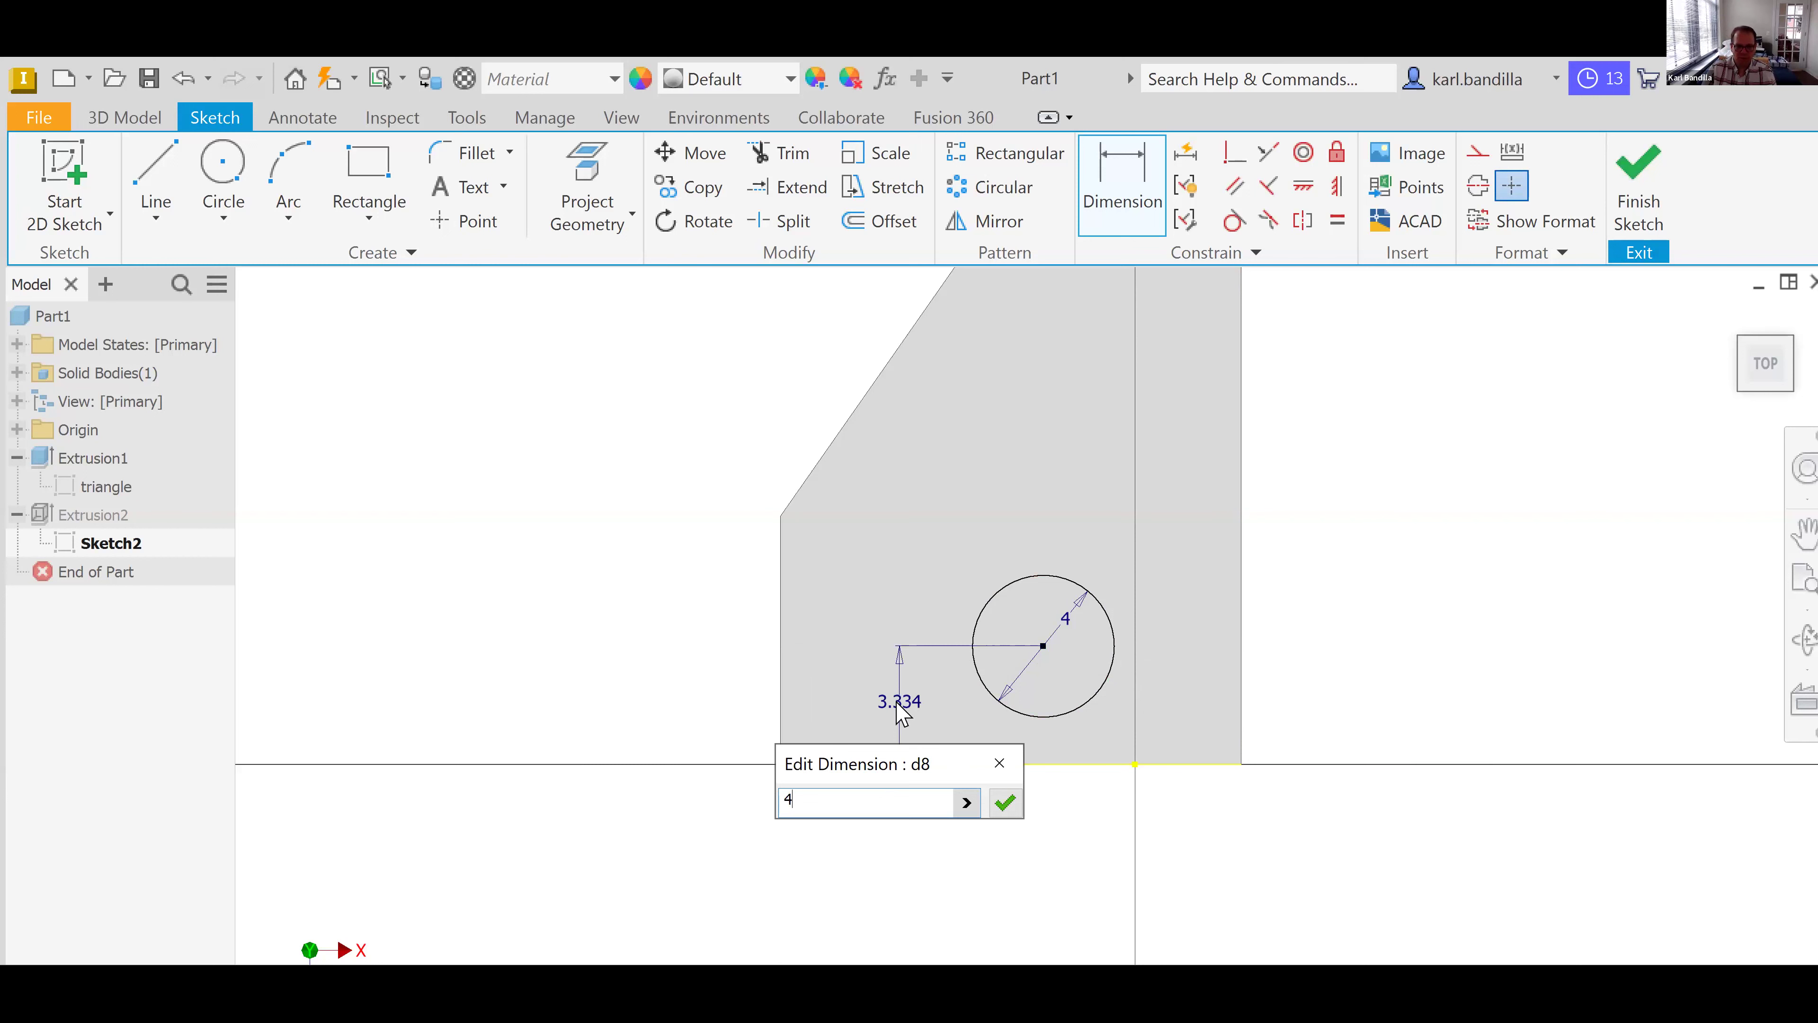
key(Return)
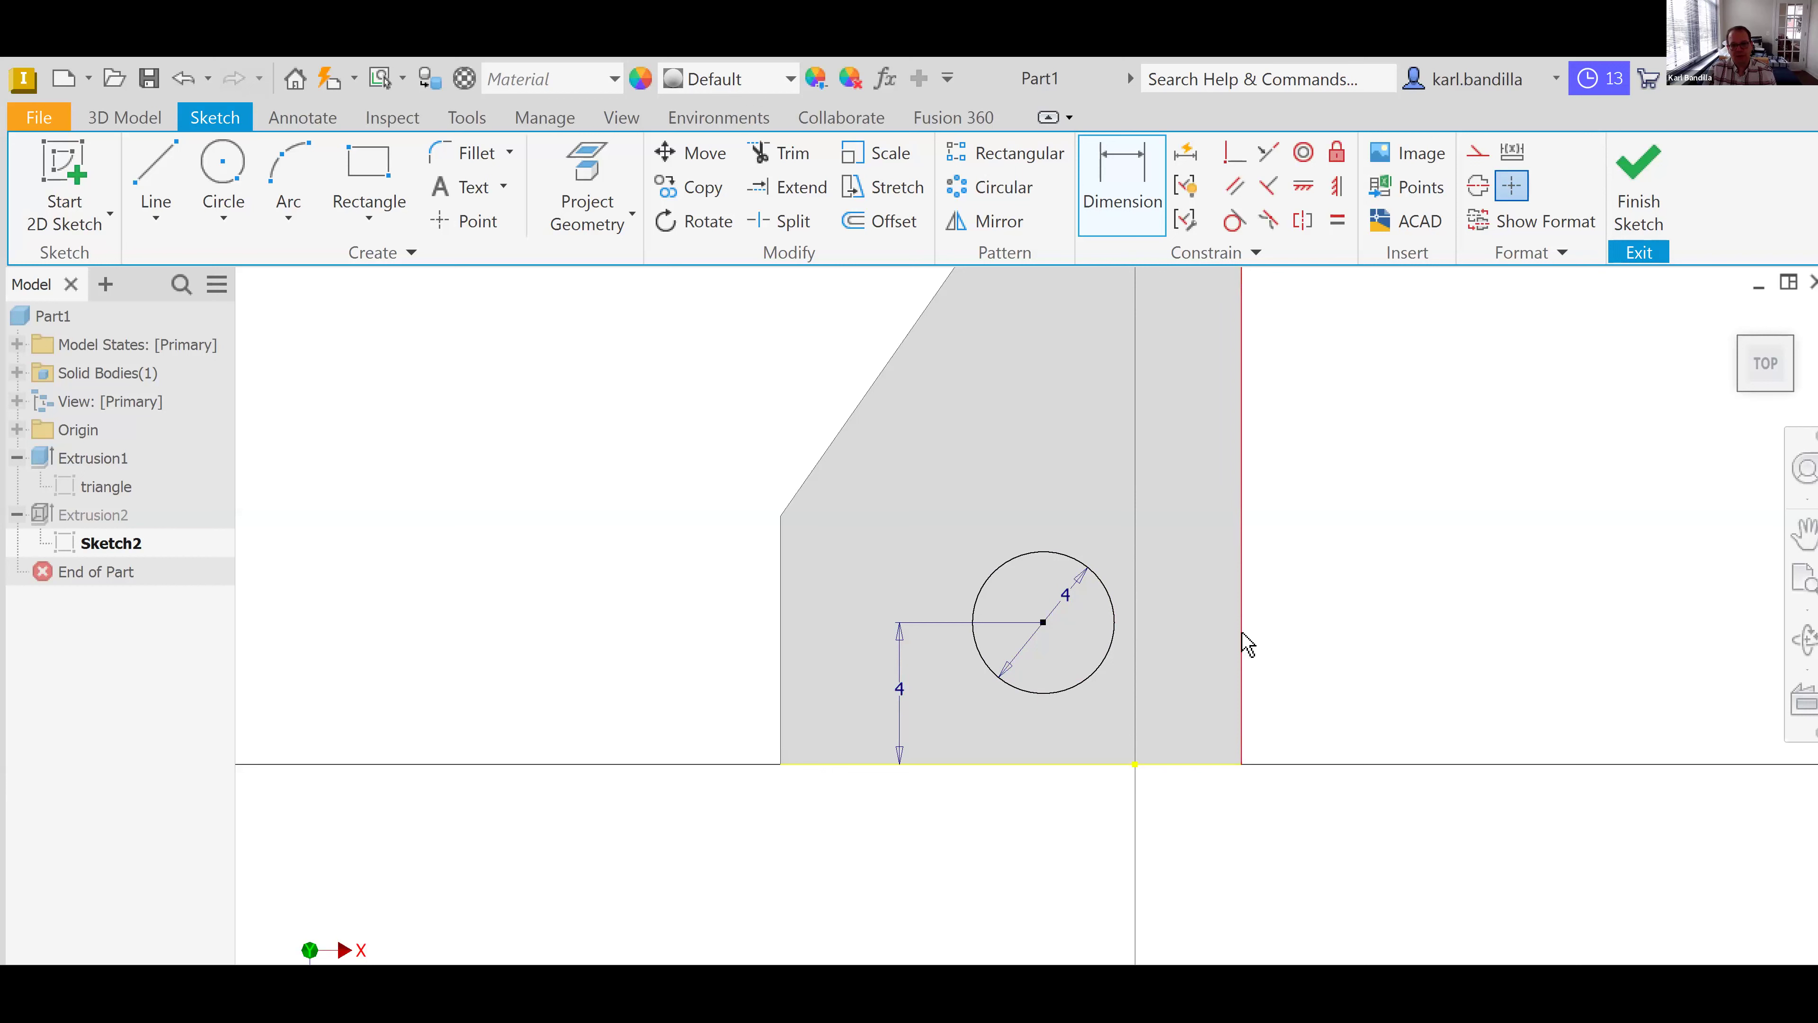
click(1094, 636)
click(1241, 630)
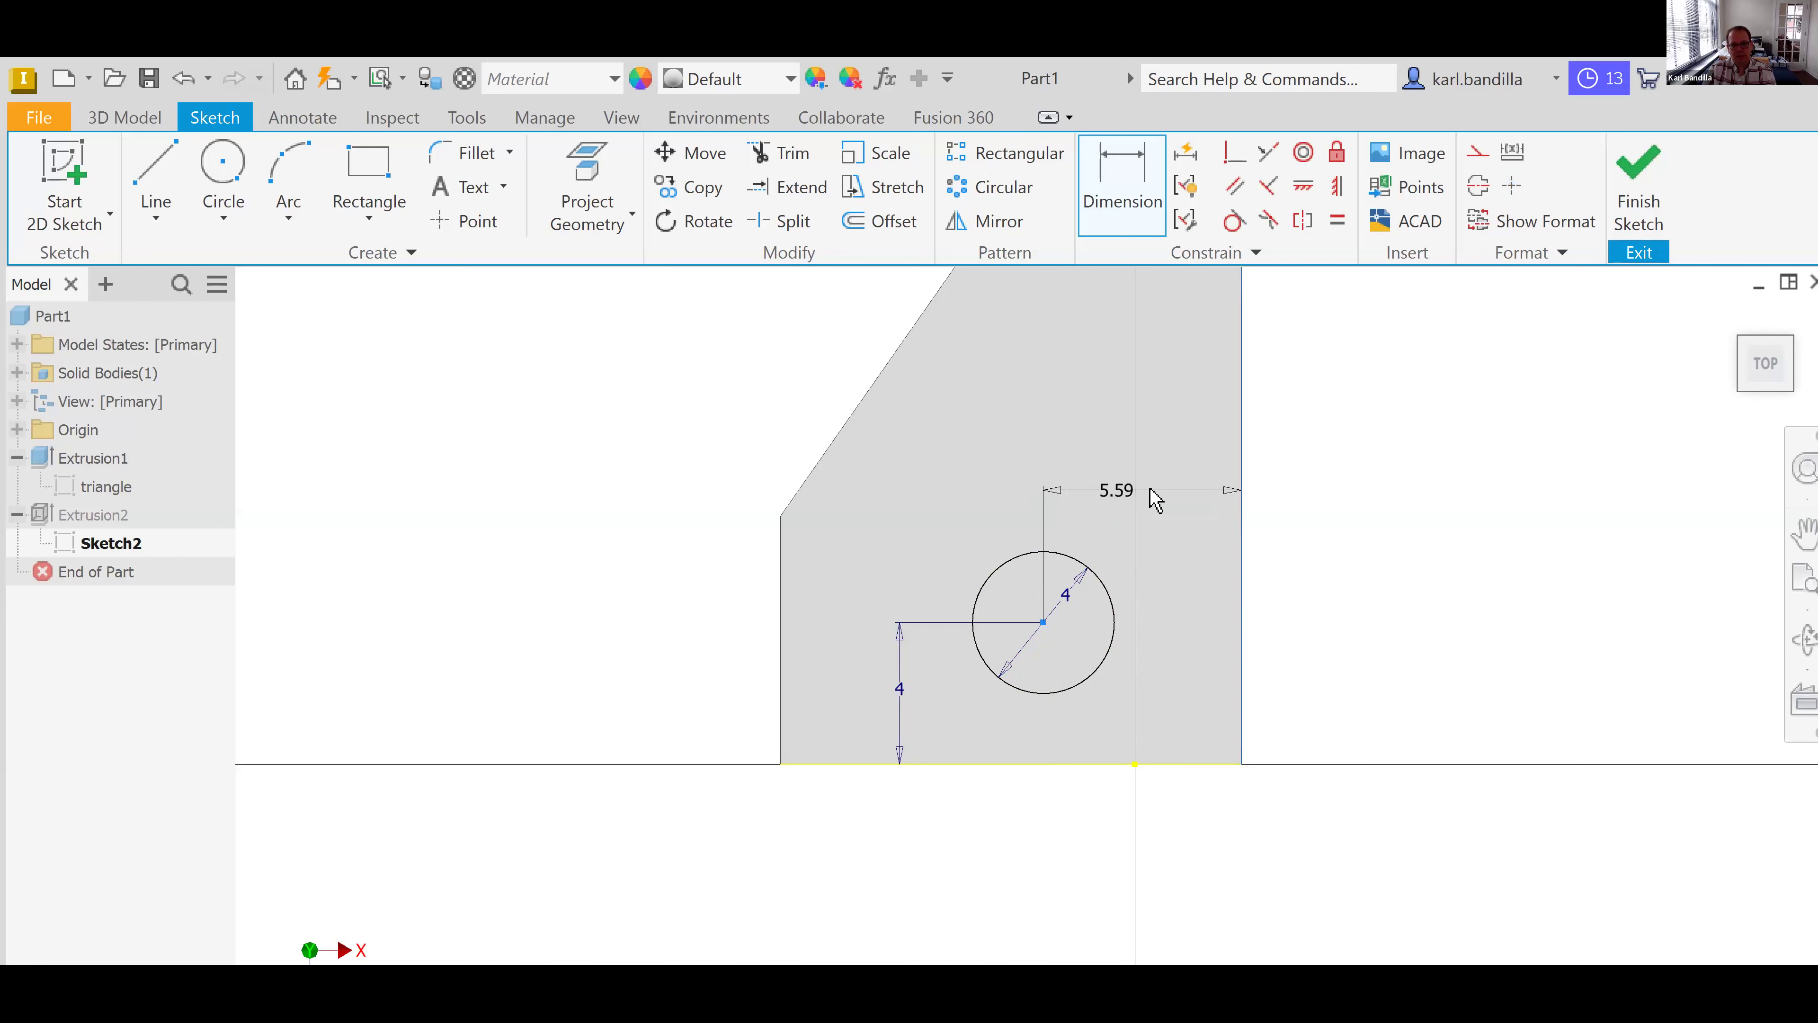
click(1163, 500)
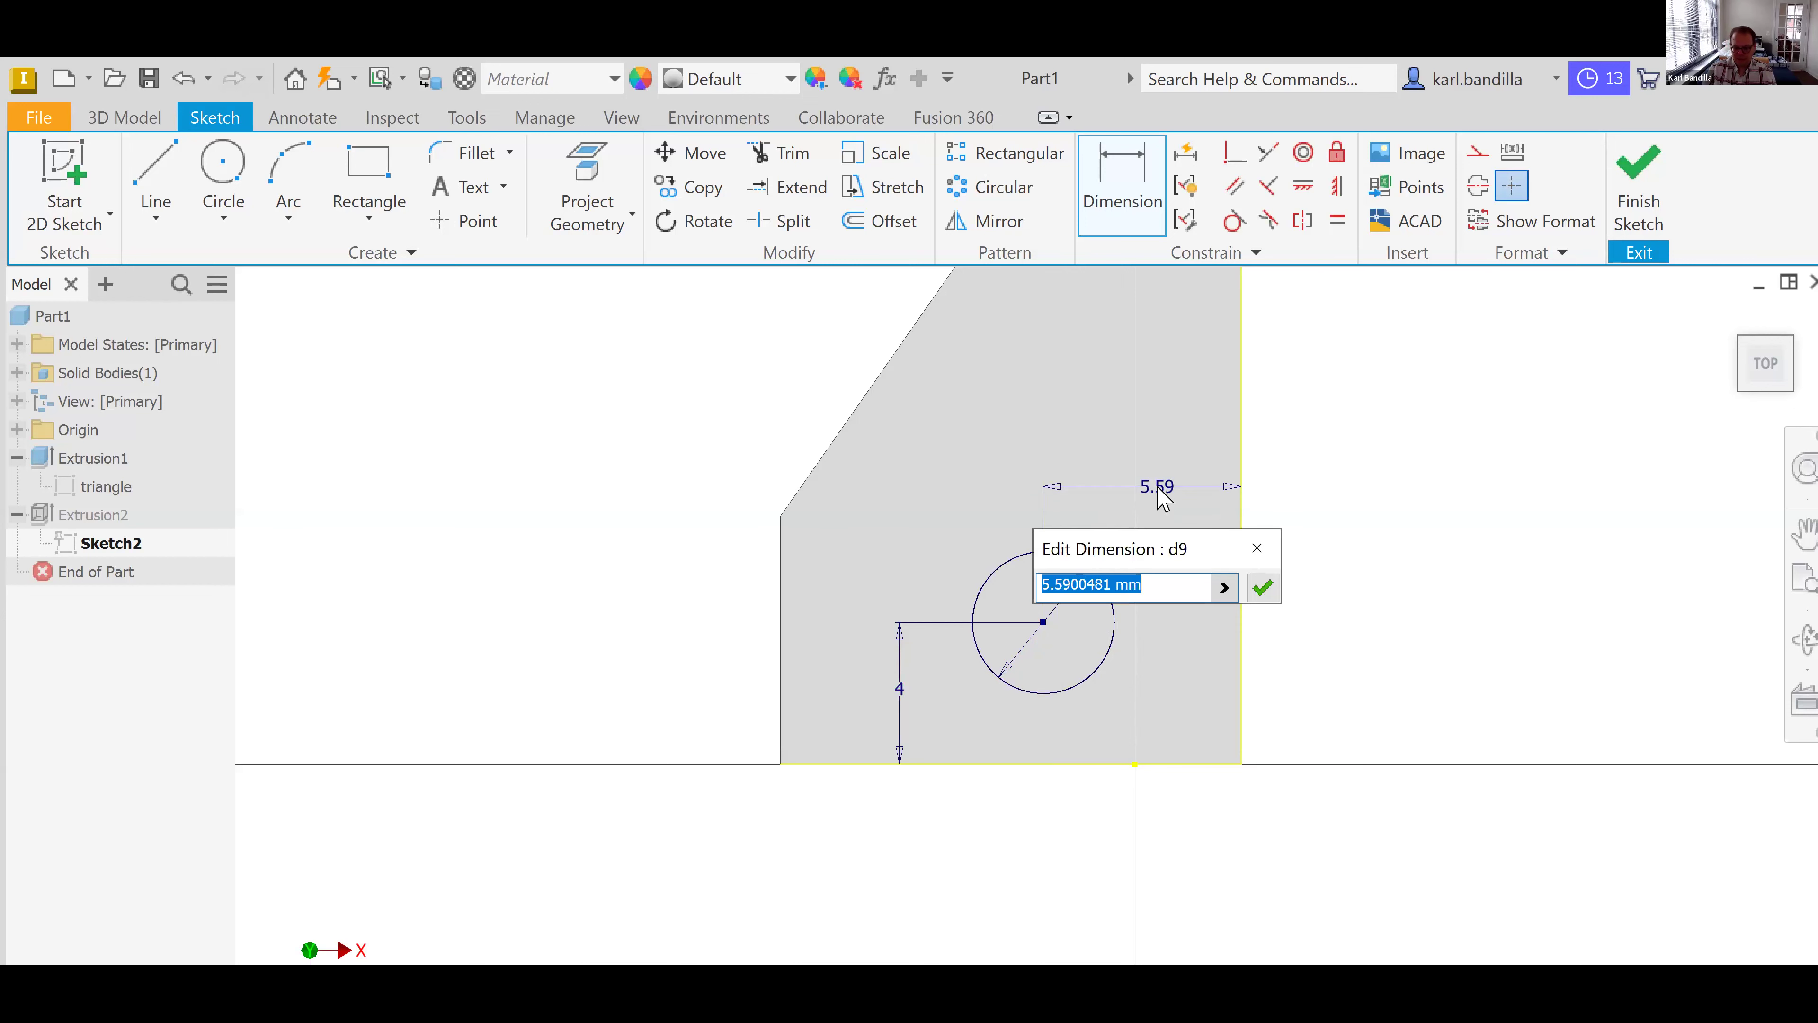
text(5)
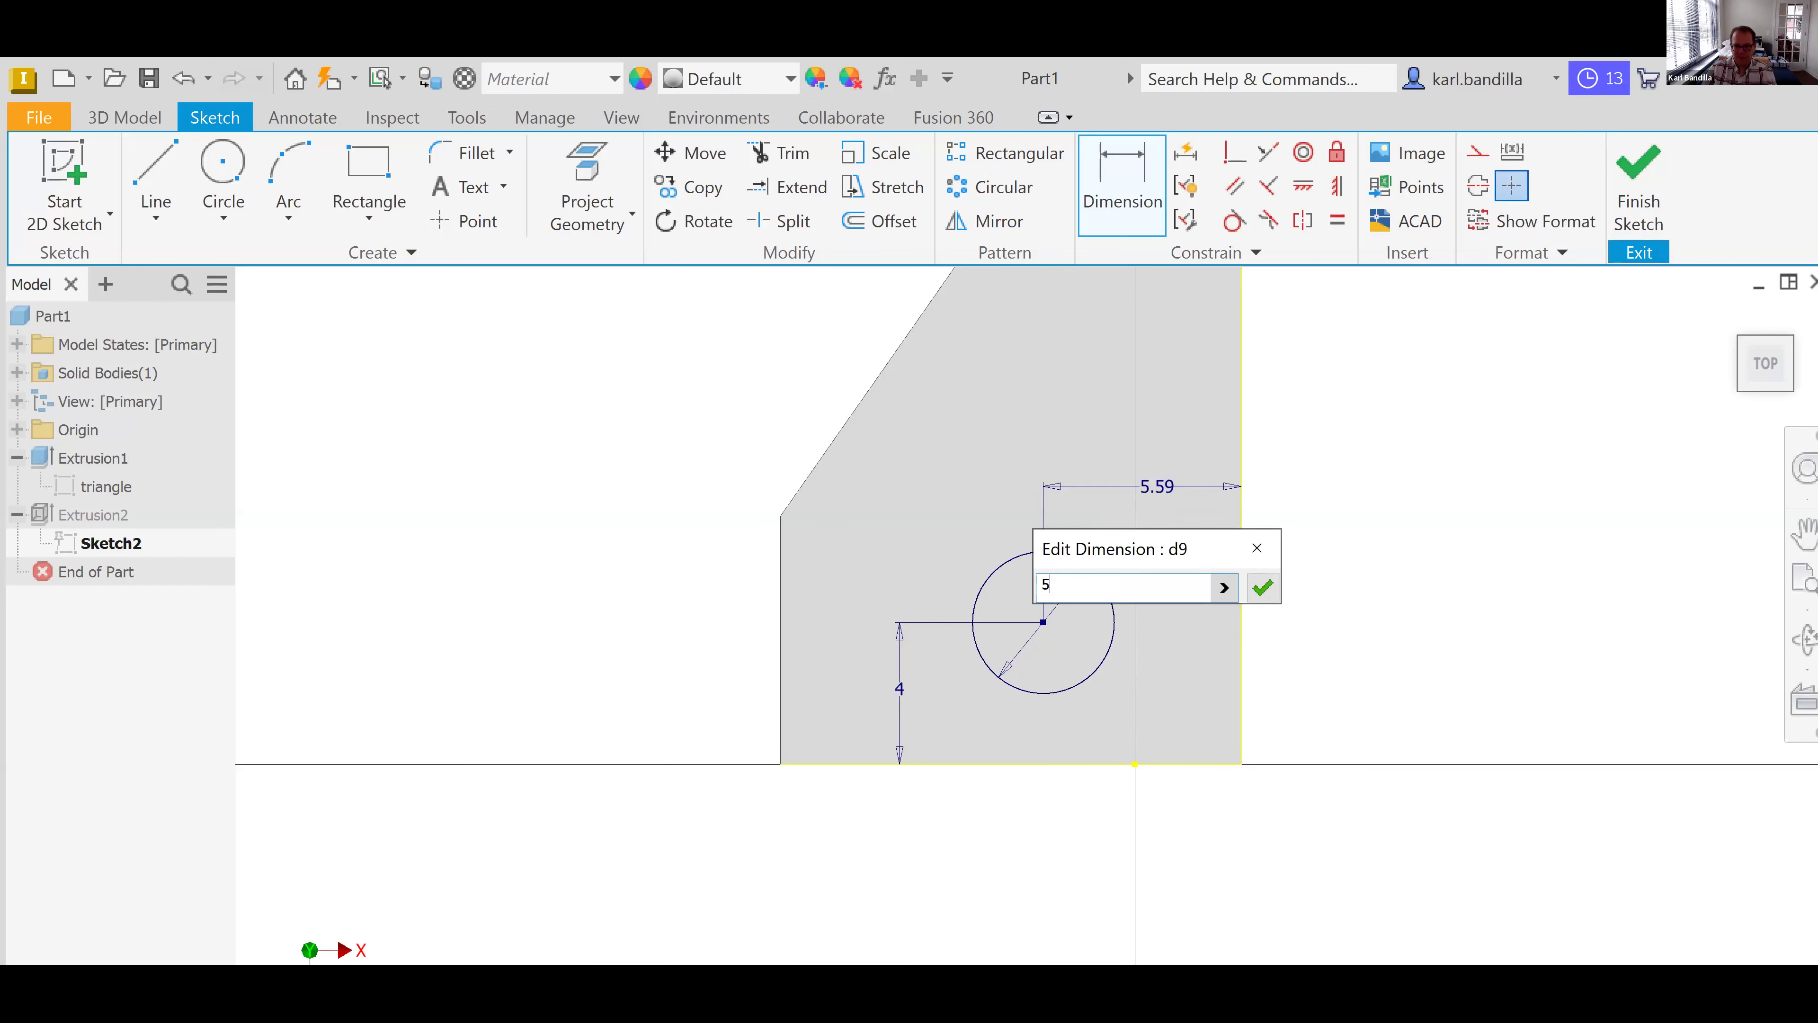
click(1263, 589)
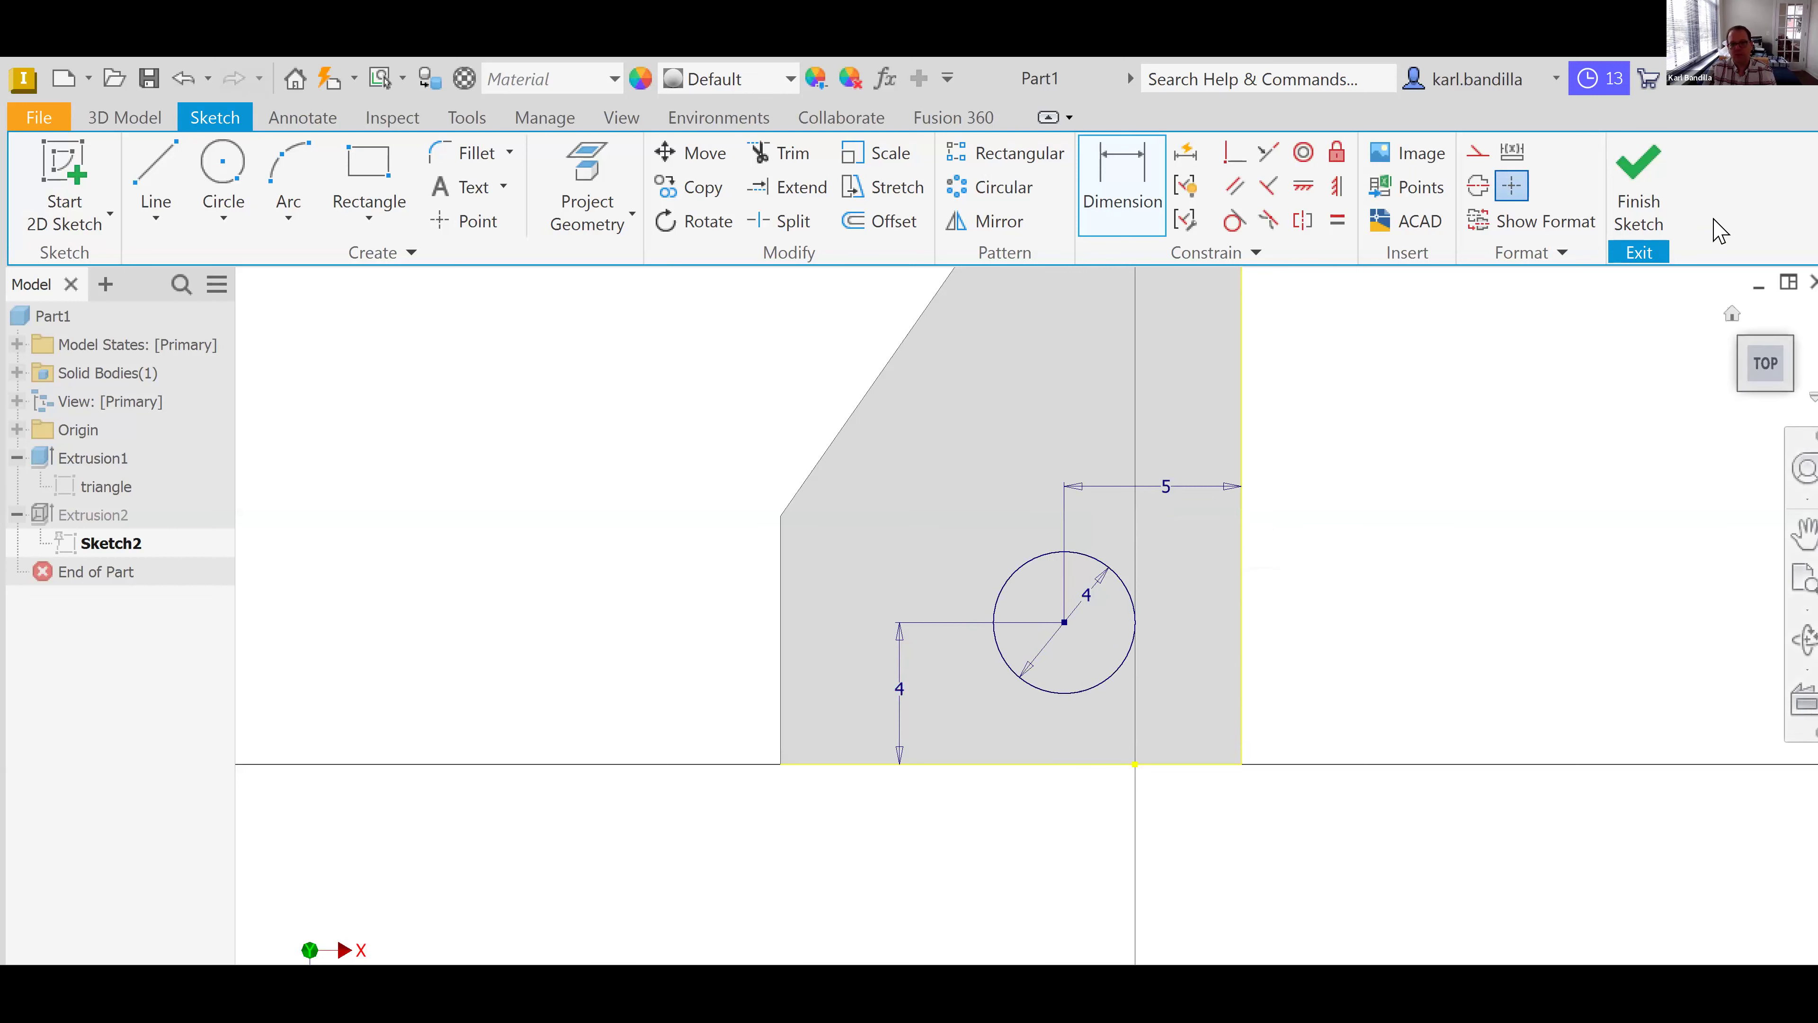
- Finish Sketch2 to update the hole, then start a new sketch on the plate's long side face
click(1635, 194)
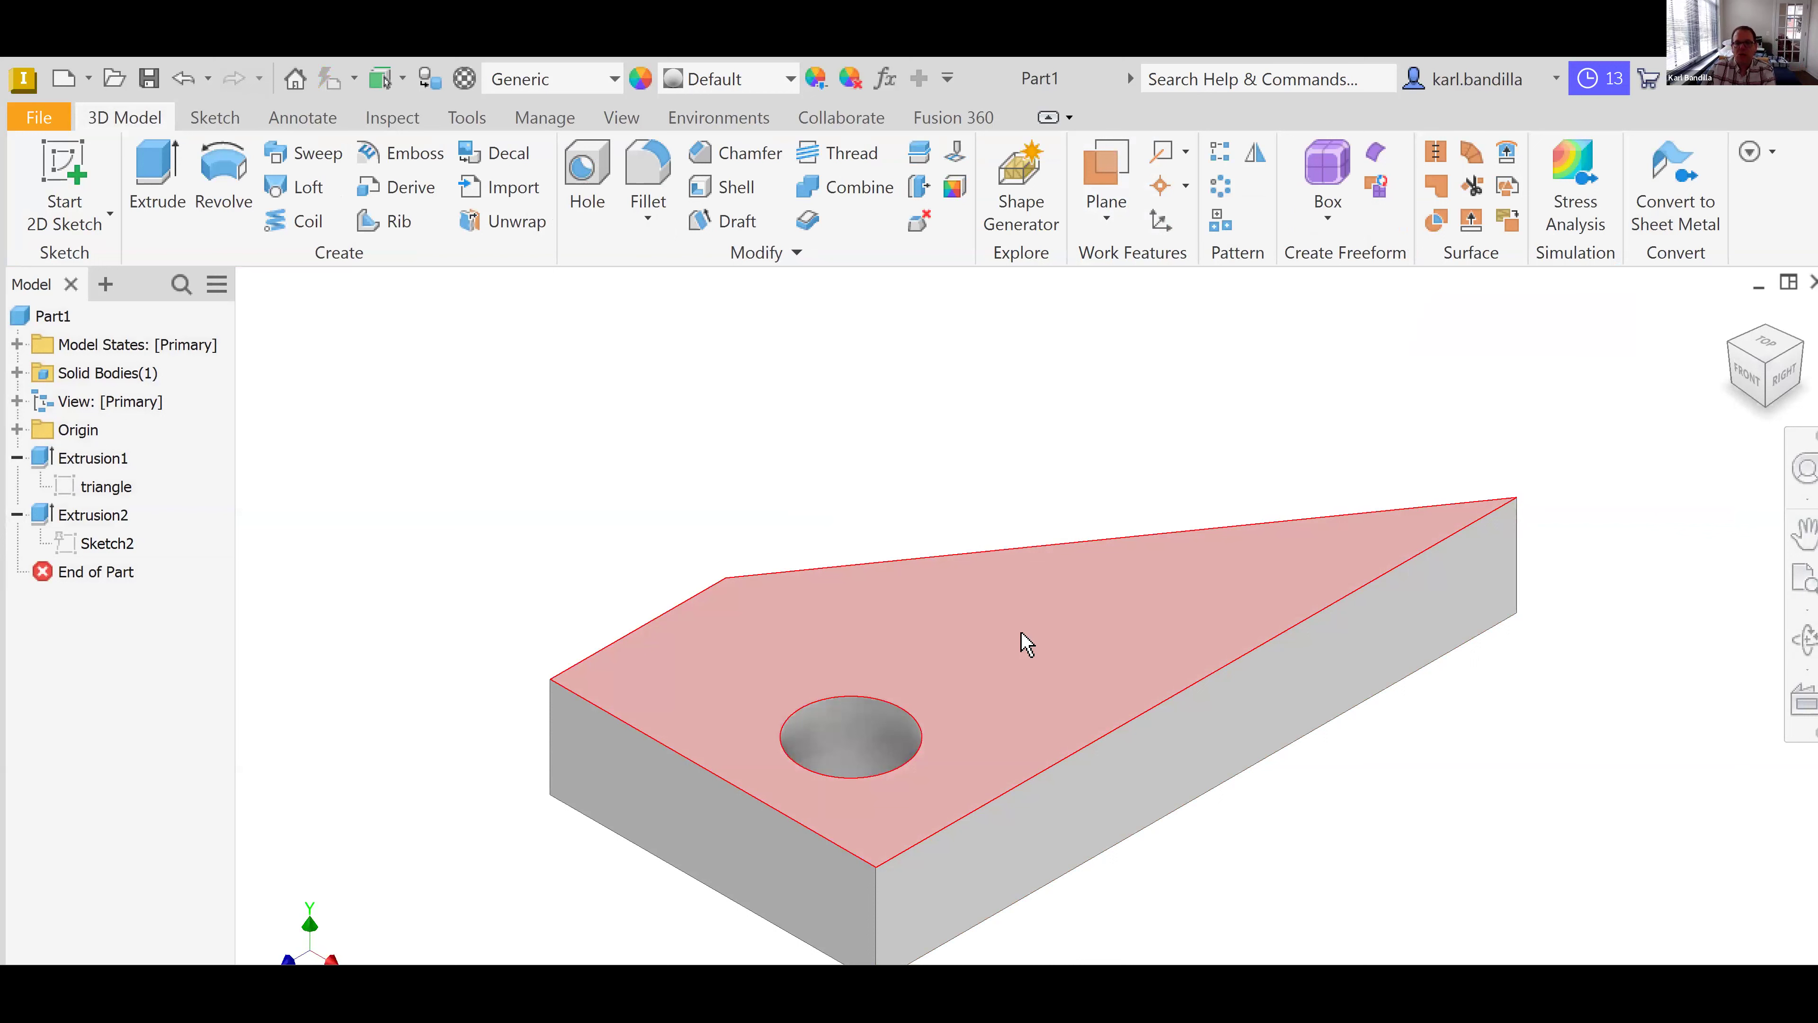
mouse_move(1022, 632)
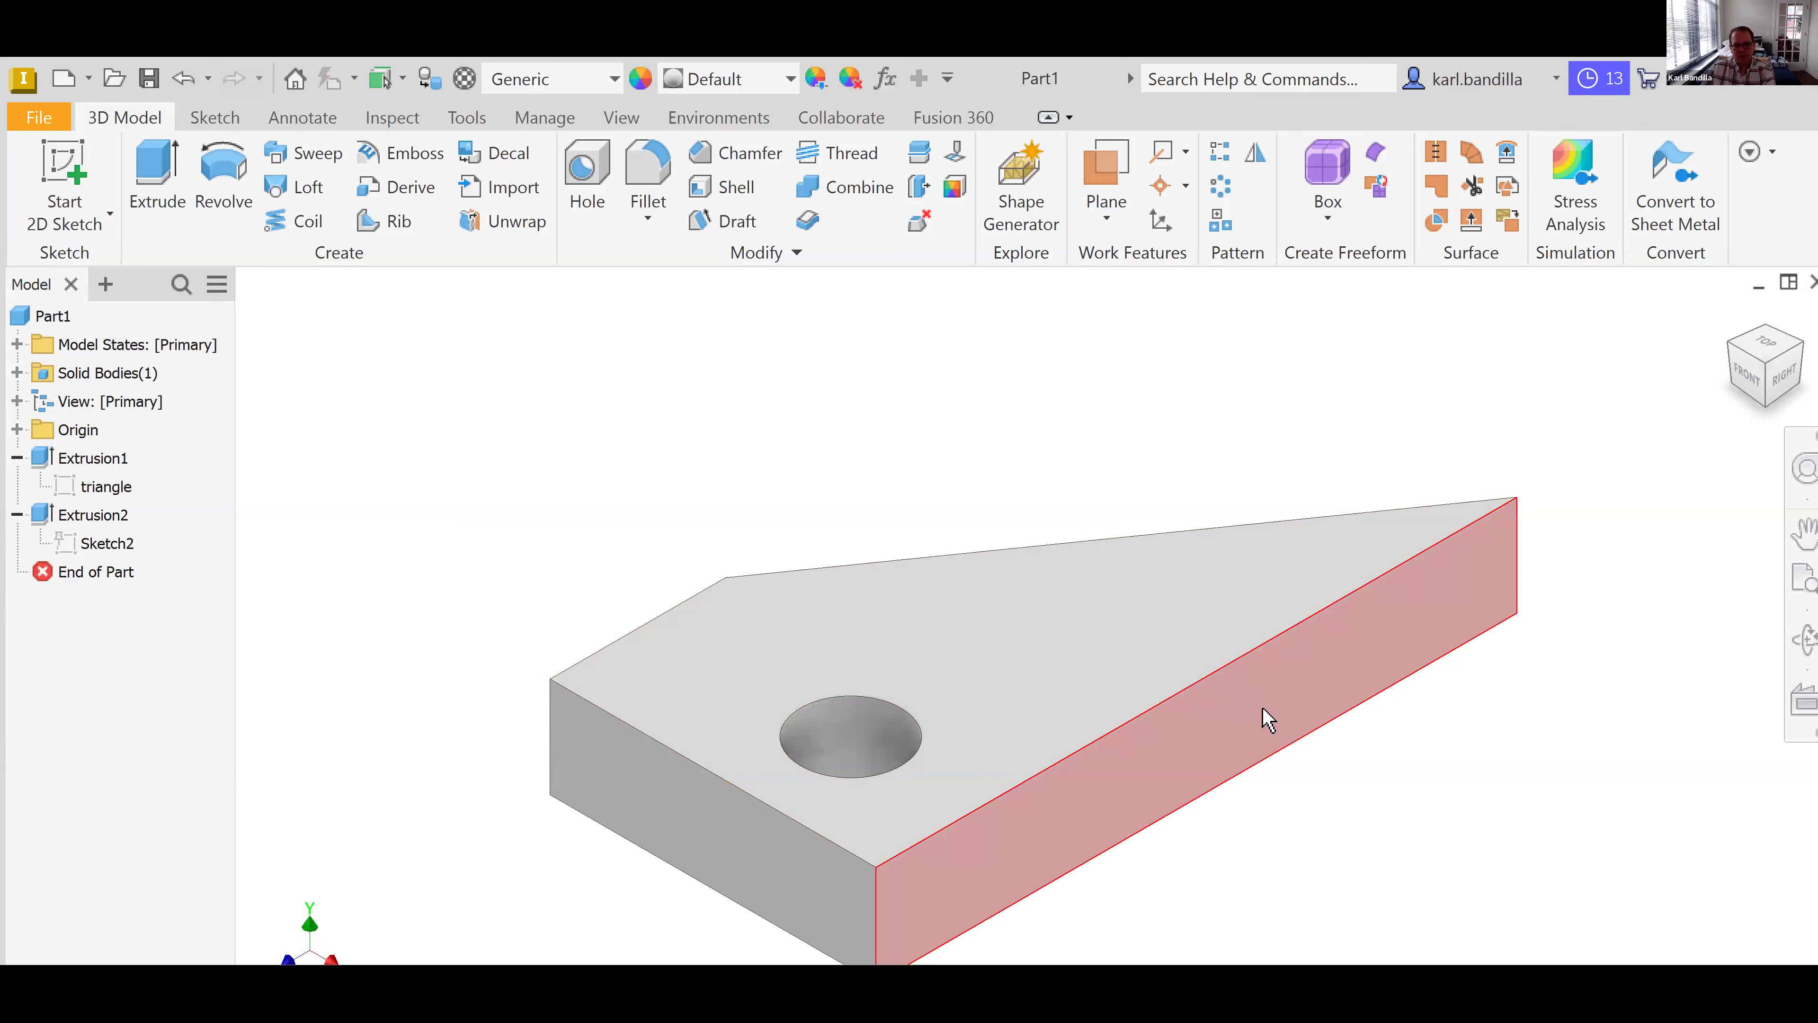
right_click(1269, 718)
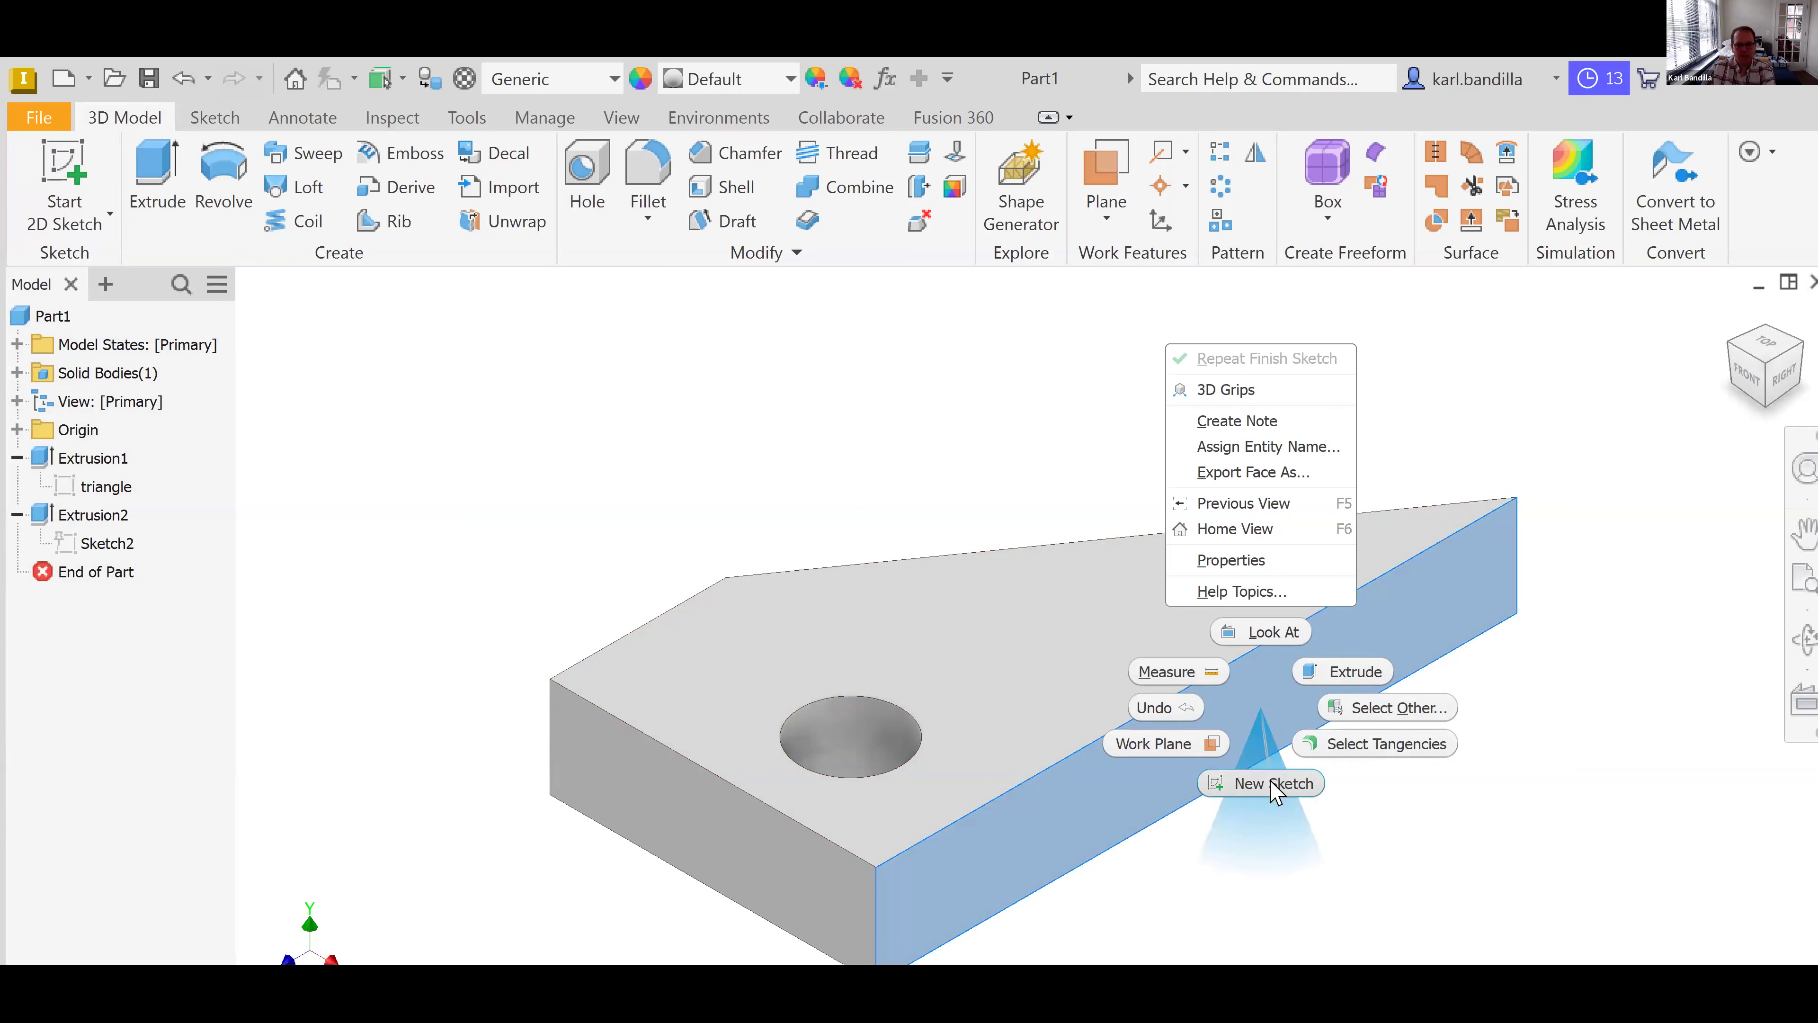
click(950, 407)
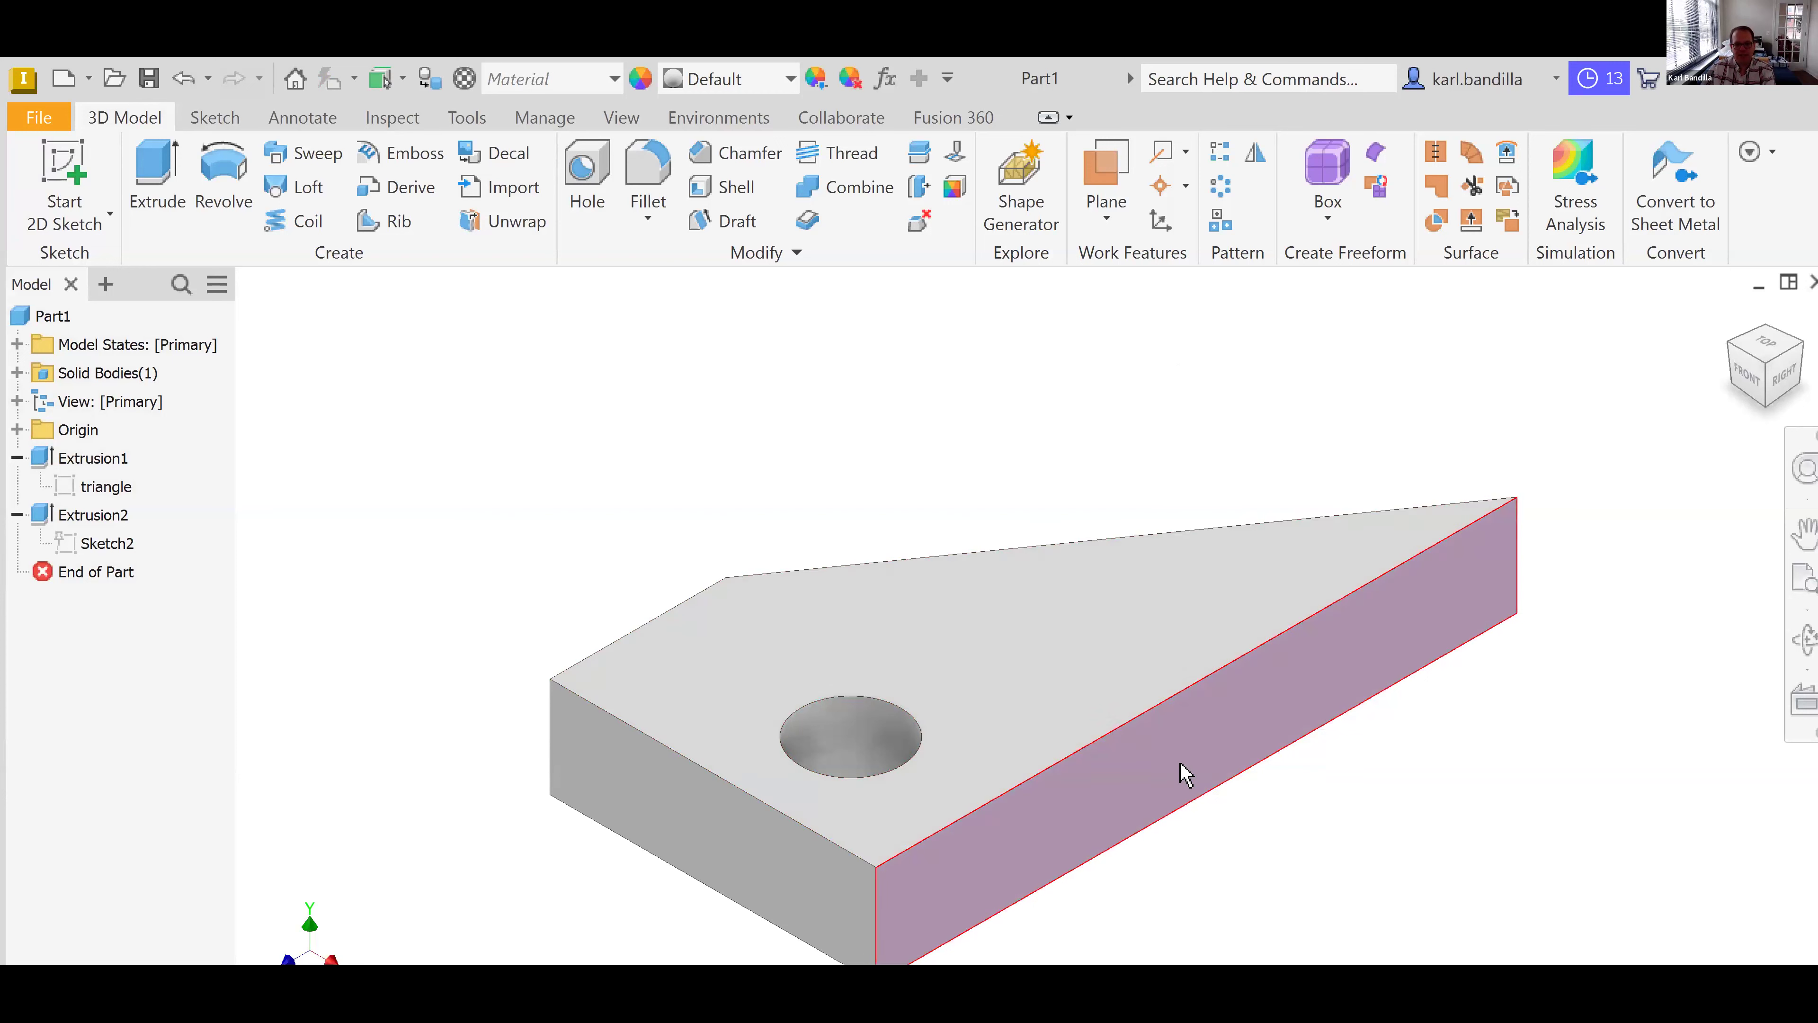
click(1181, 745)
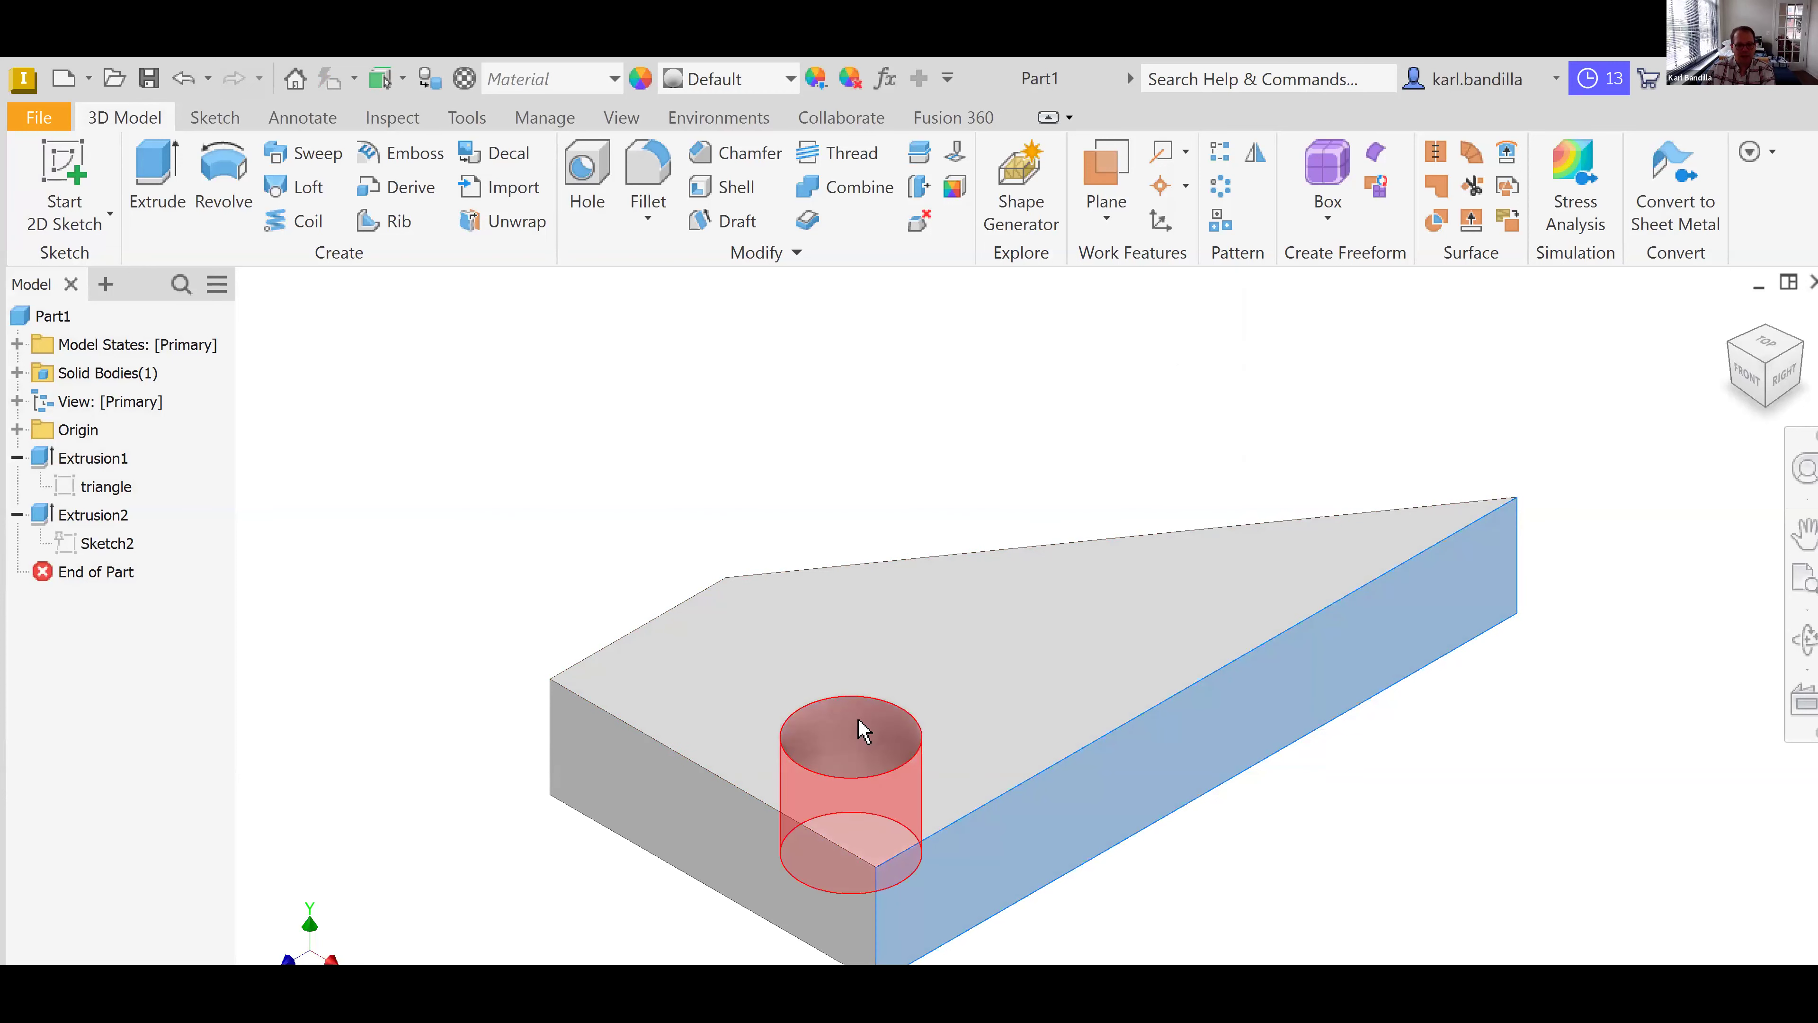
right_click(1190, 745)
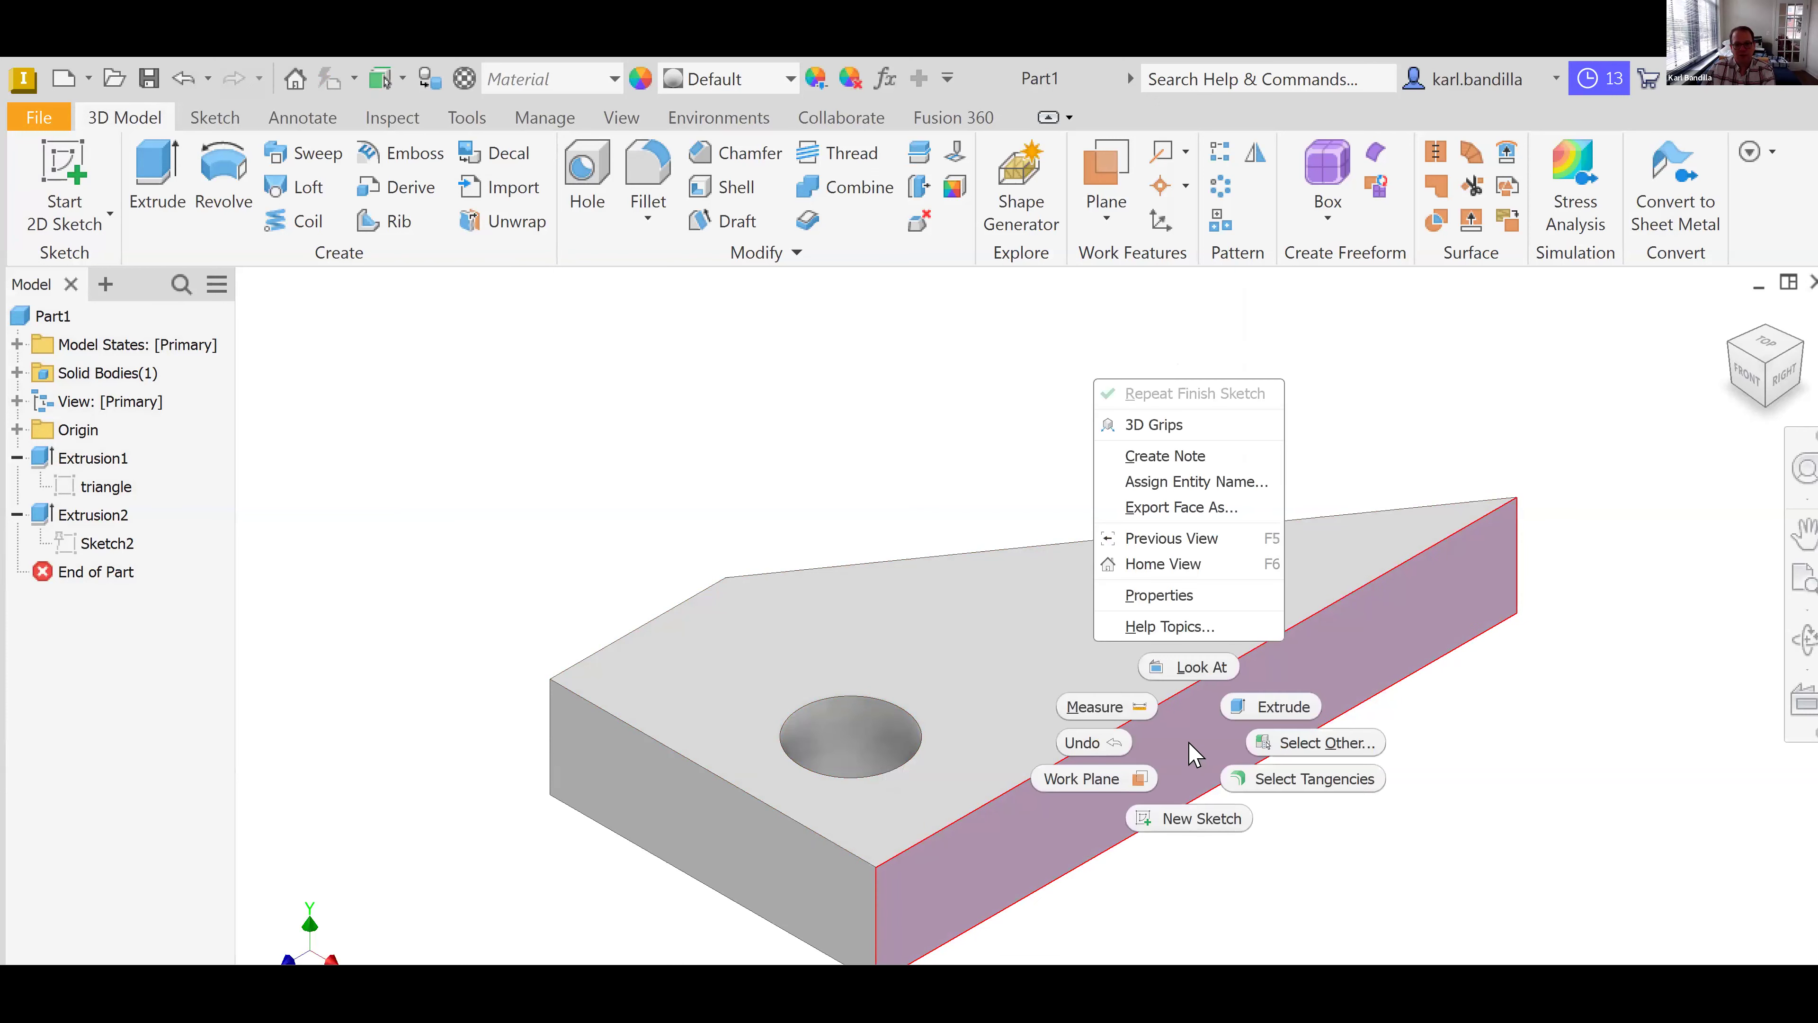
click(1190, 818)
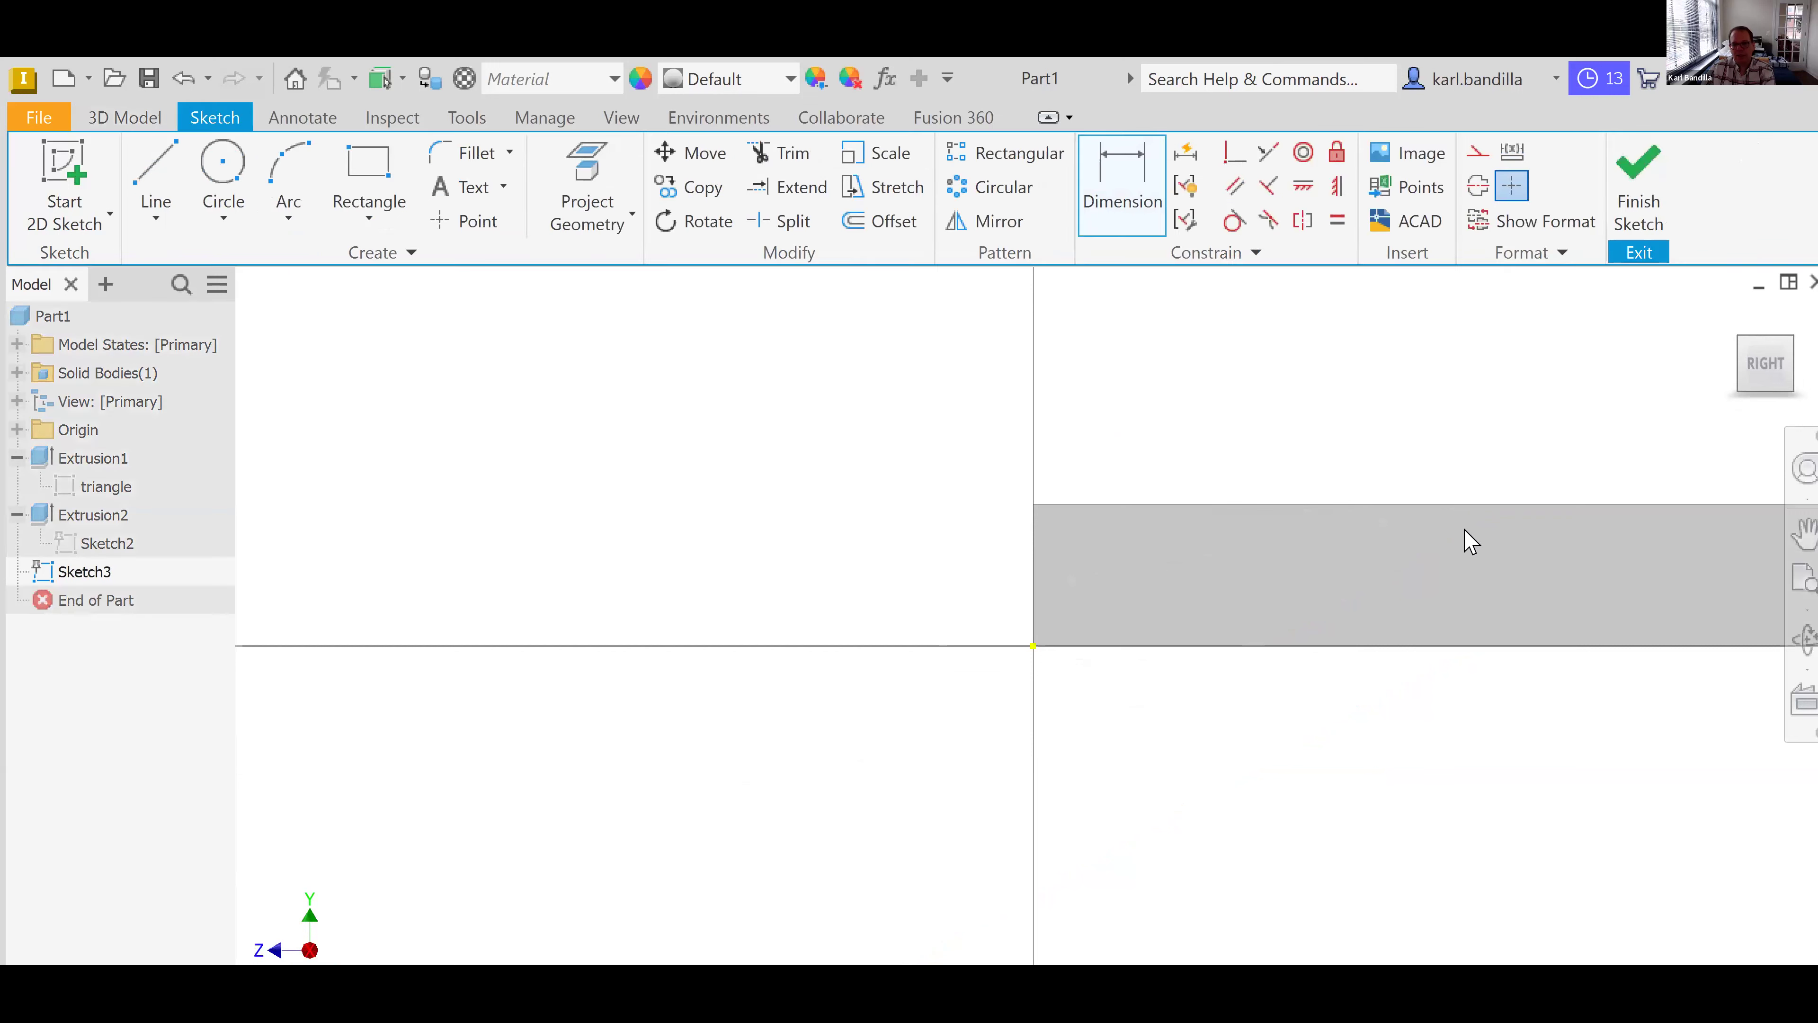
- Draw a two-point rectangle 4 mm wide and 1.5 mm tall on the side face
click(1803, 532)
drag(1648, 558, 1153, 553)
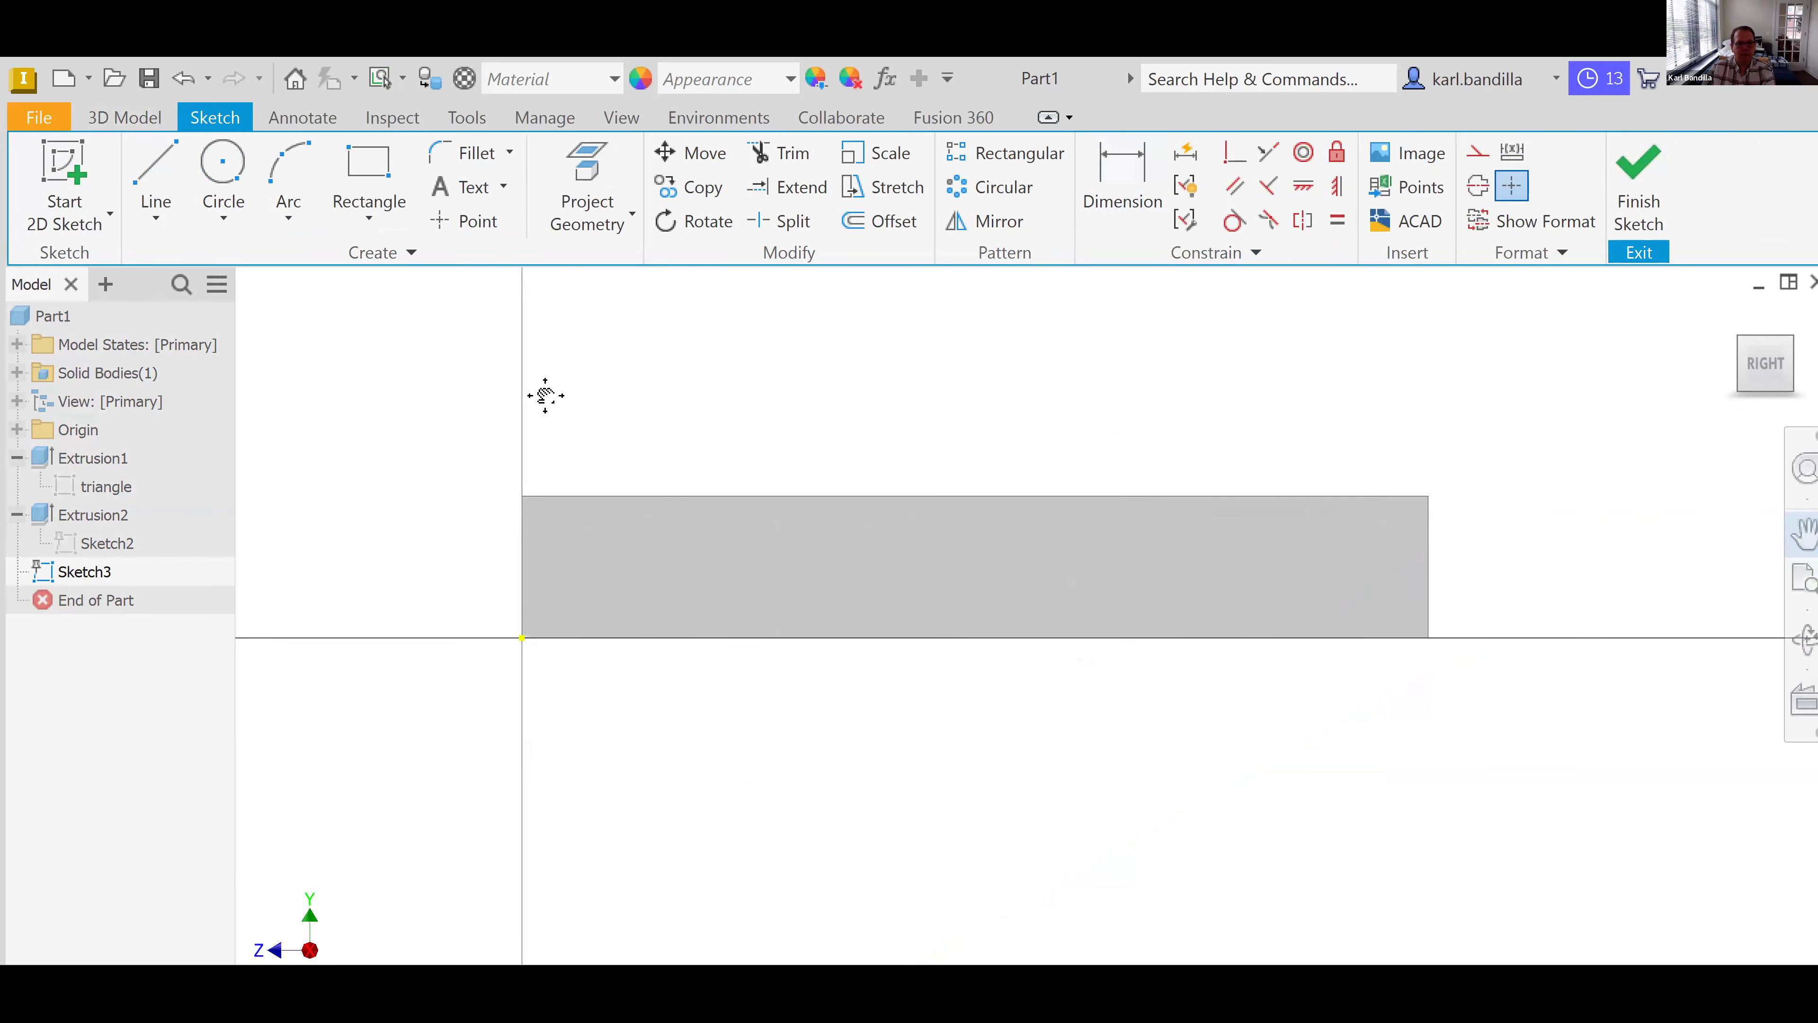
click(368, 179)
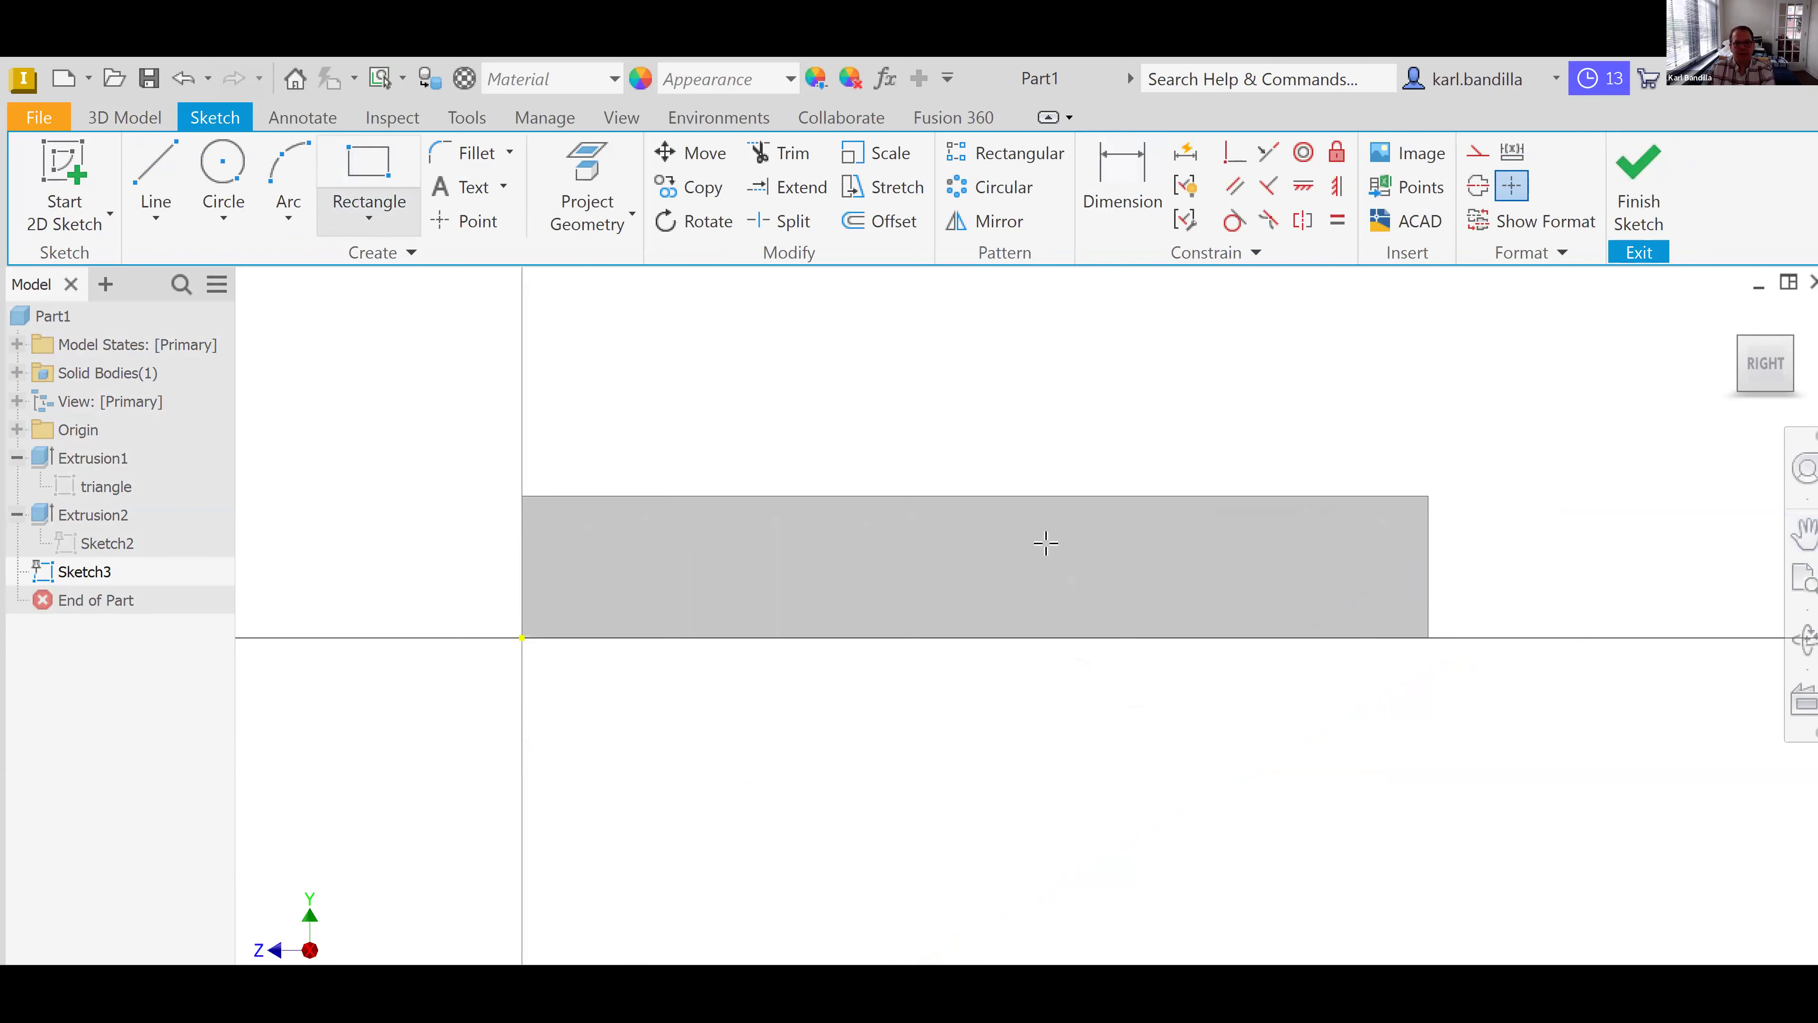
mouse_move(1046, 544)
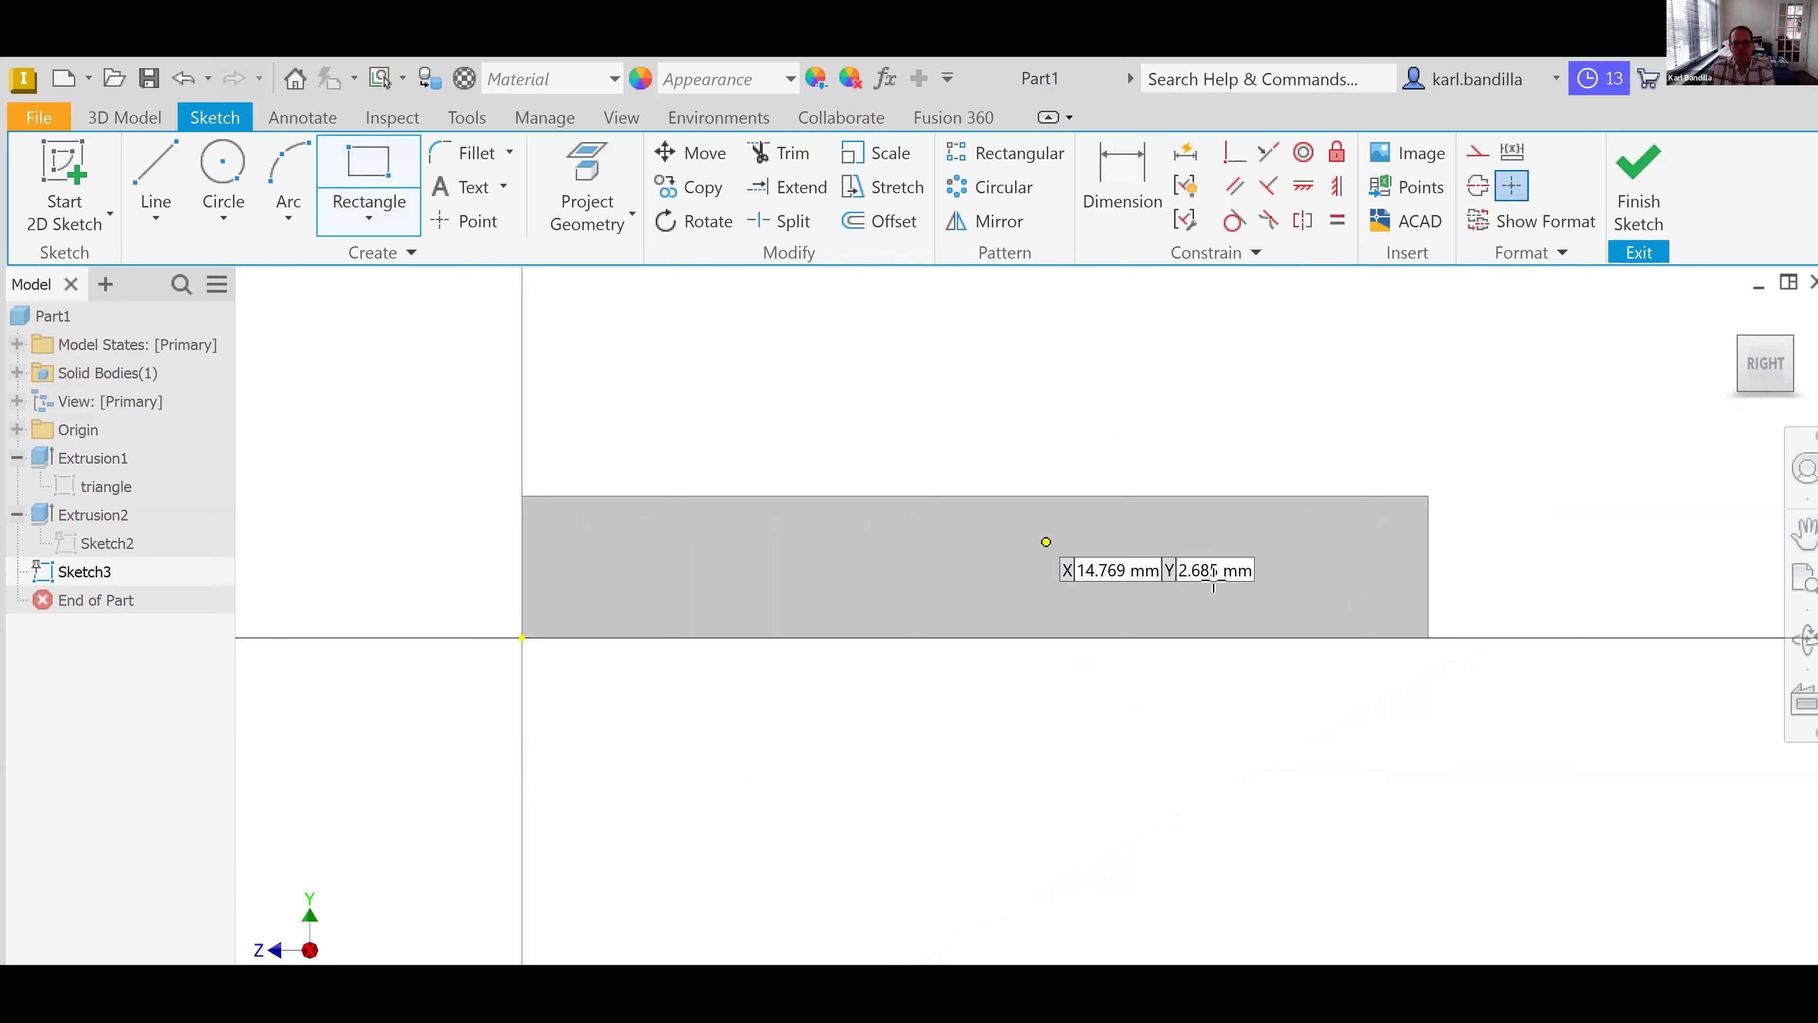
key(Return)
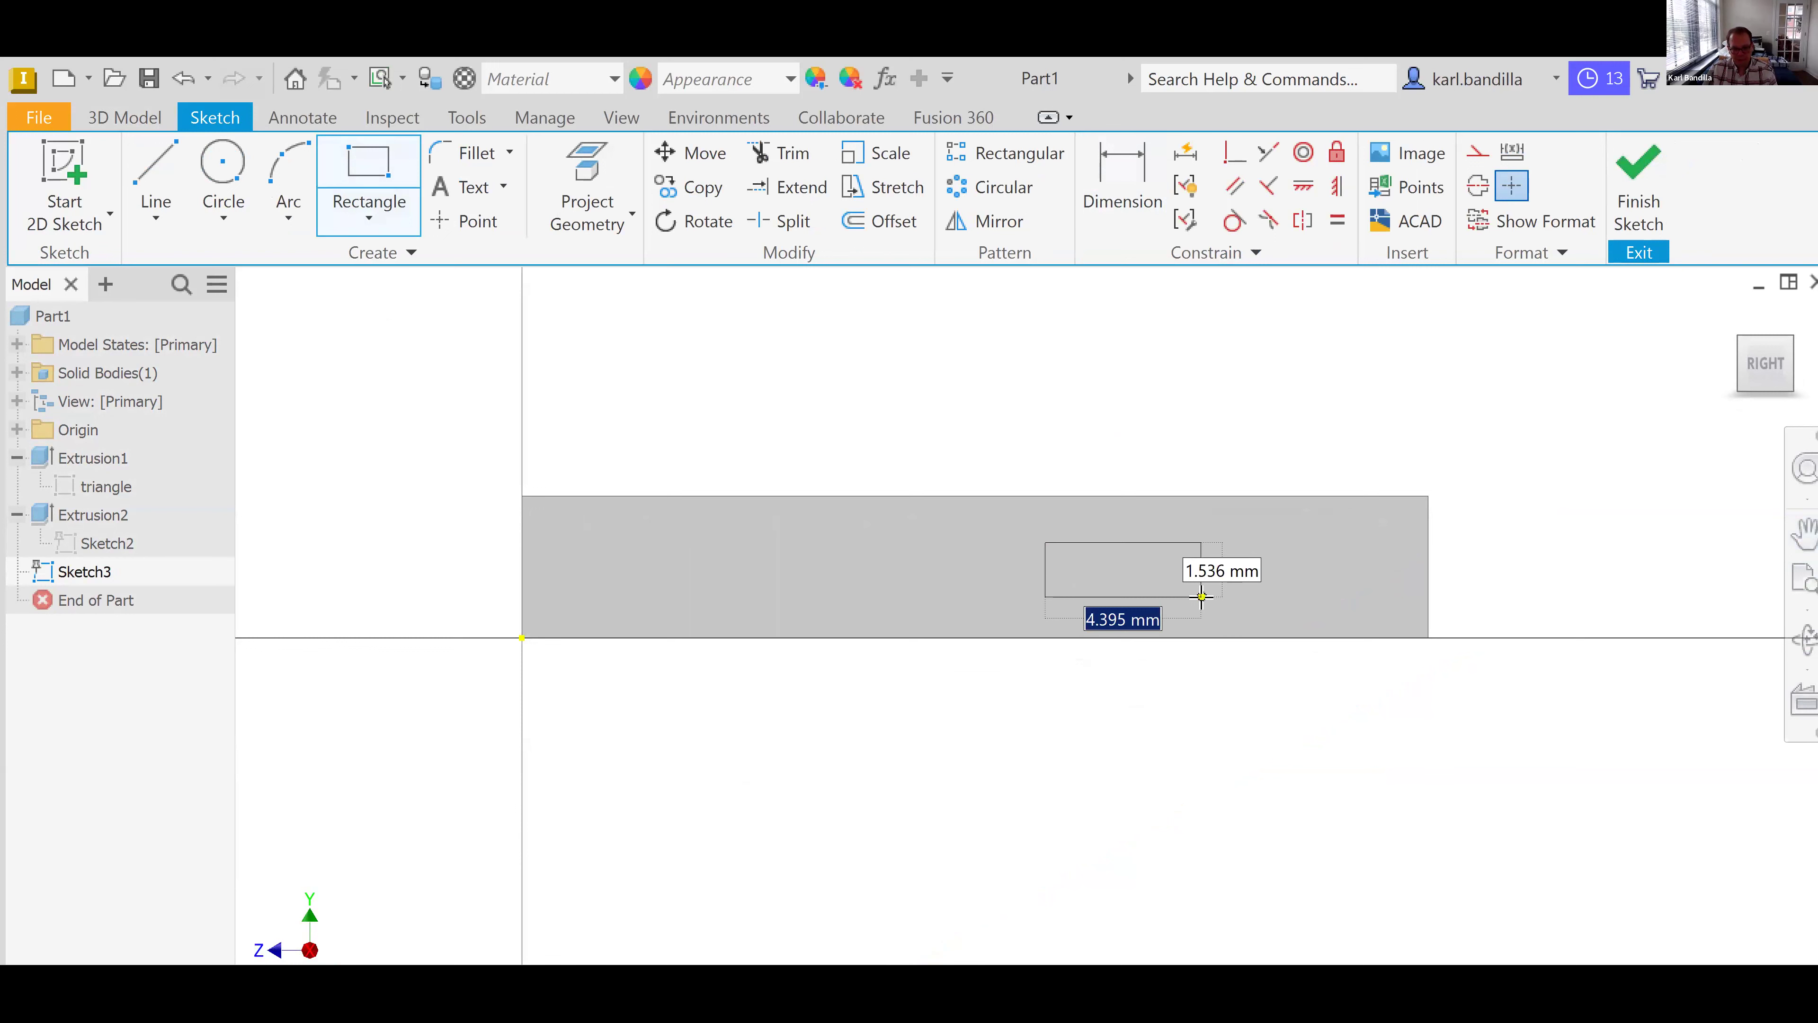
text(4)
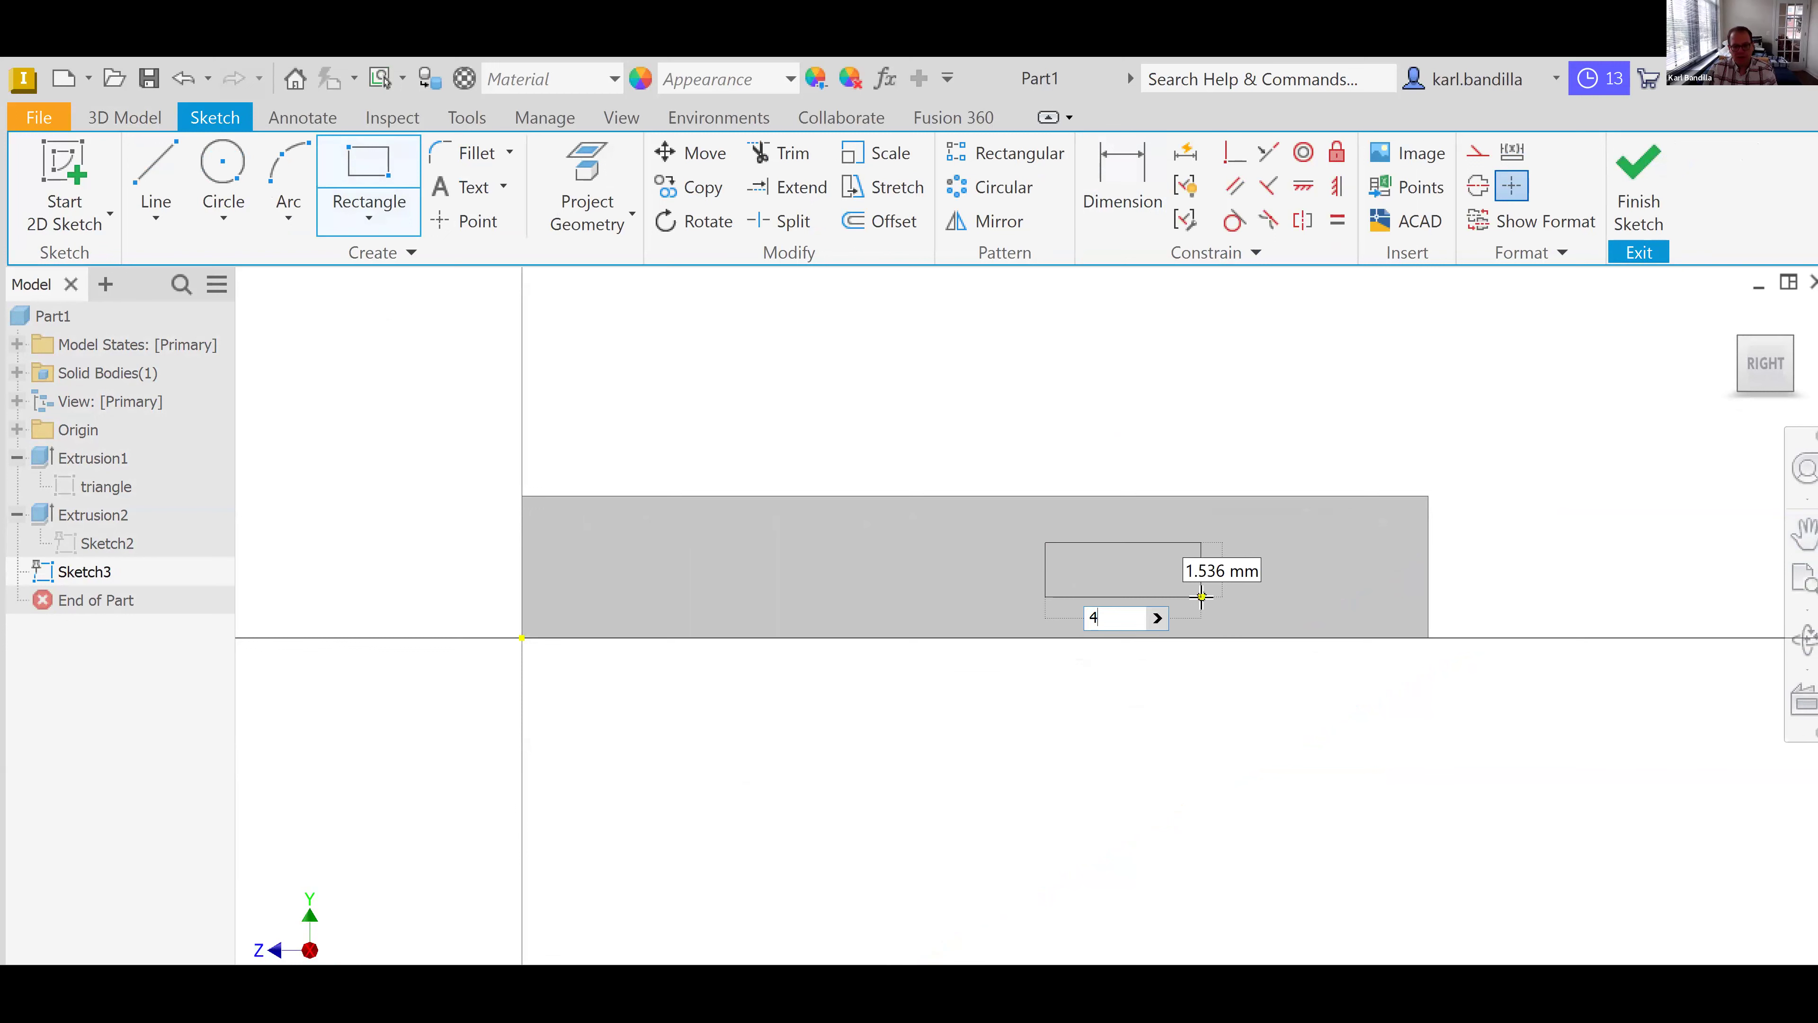
key(Tab)
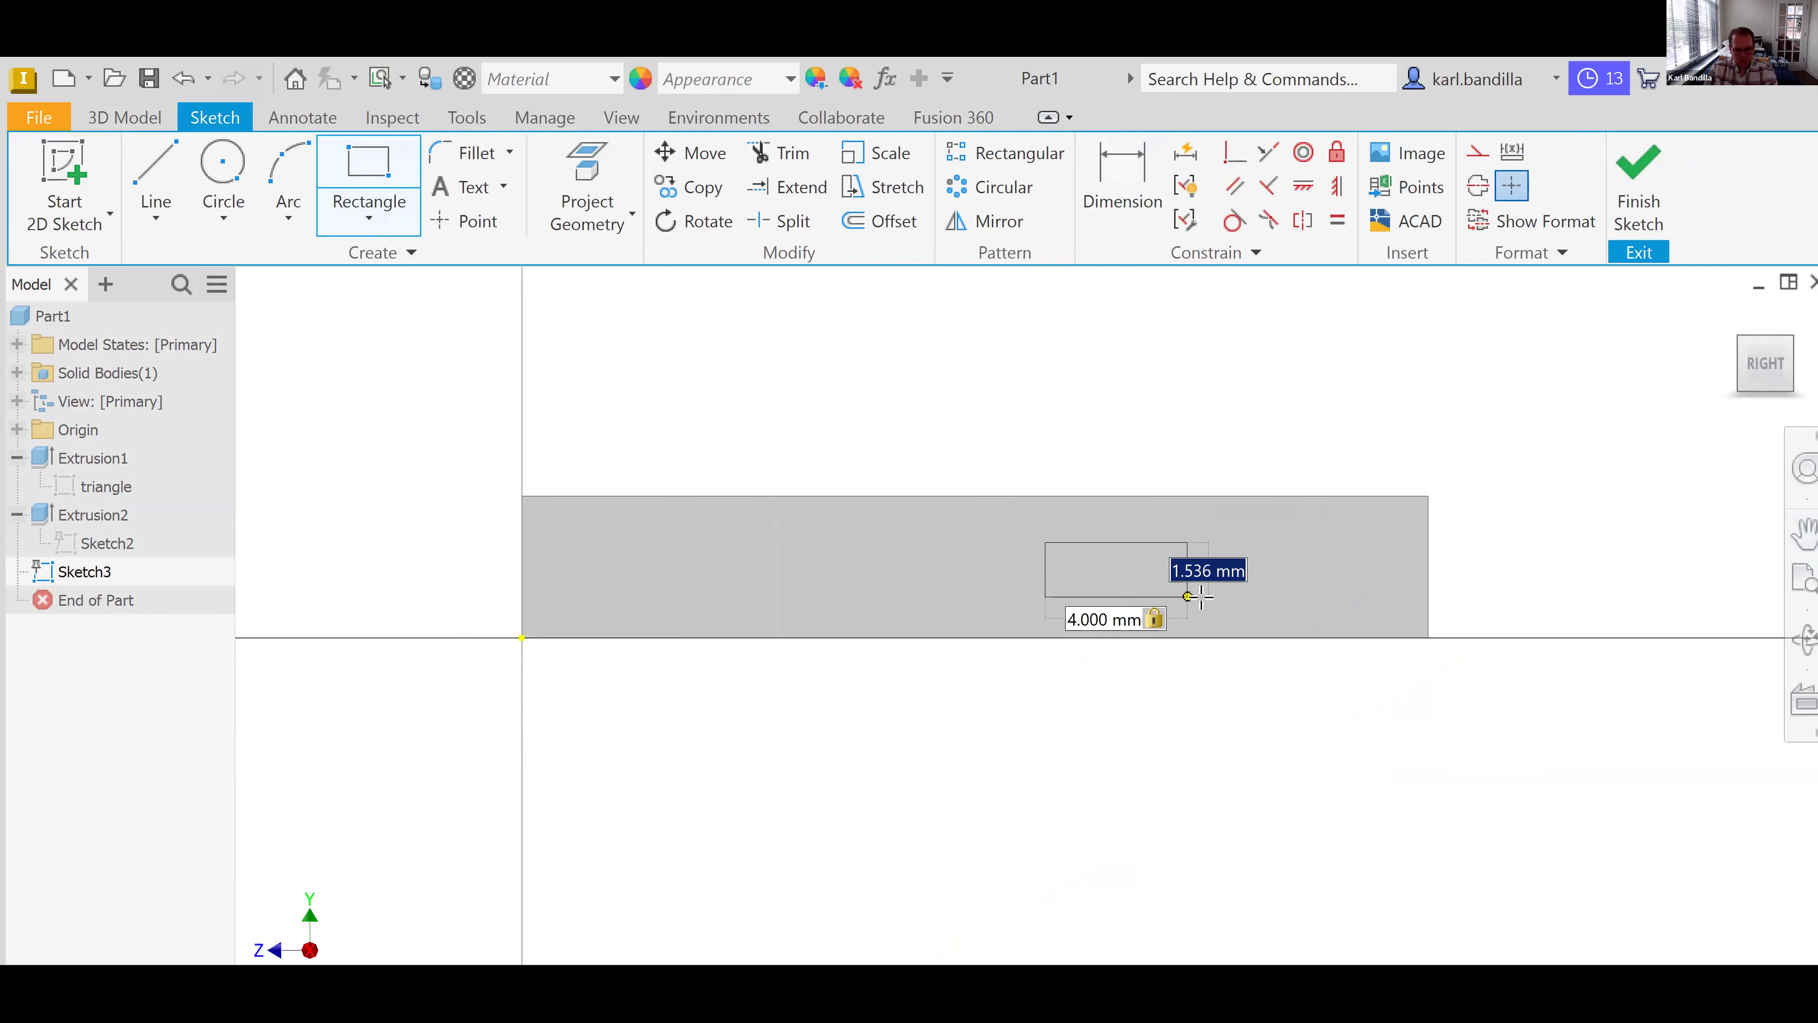
text(1.5)
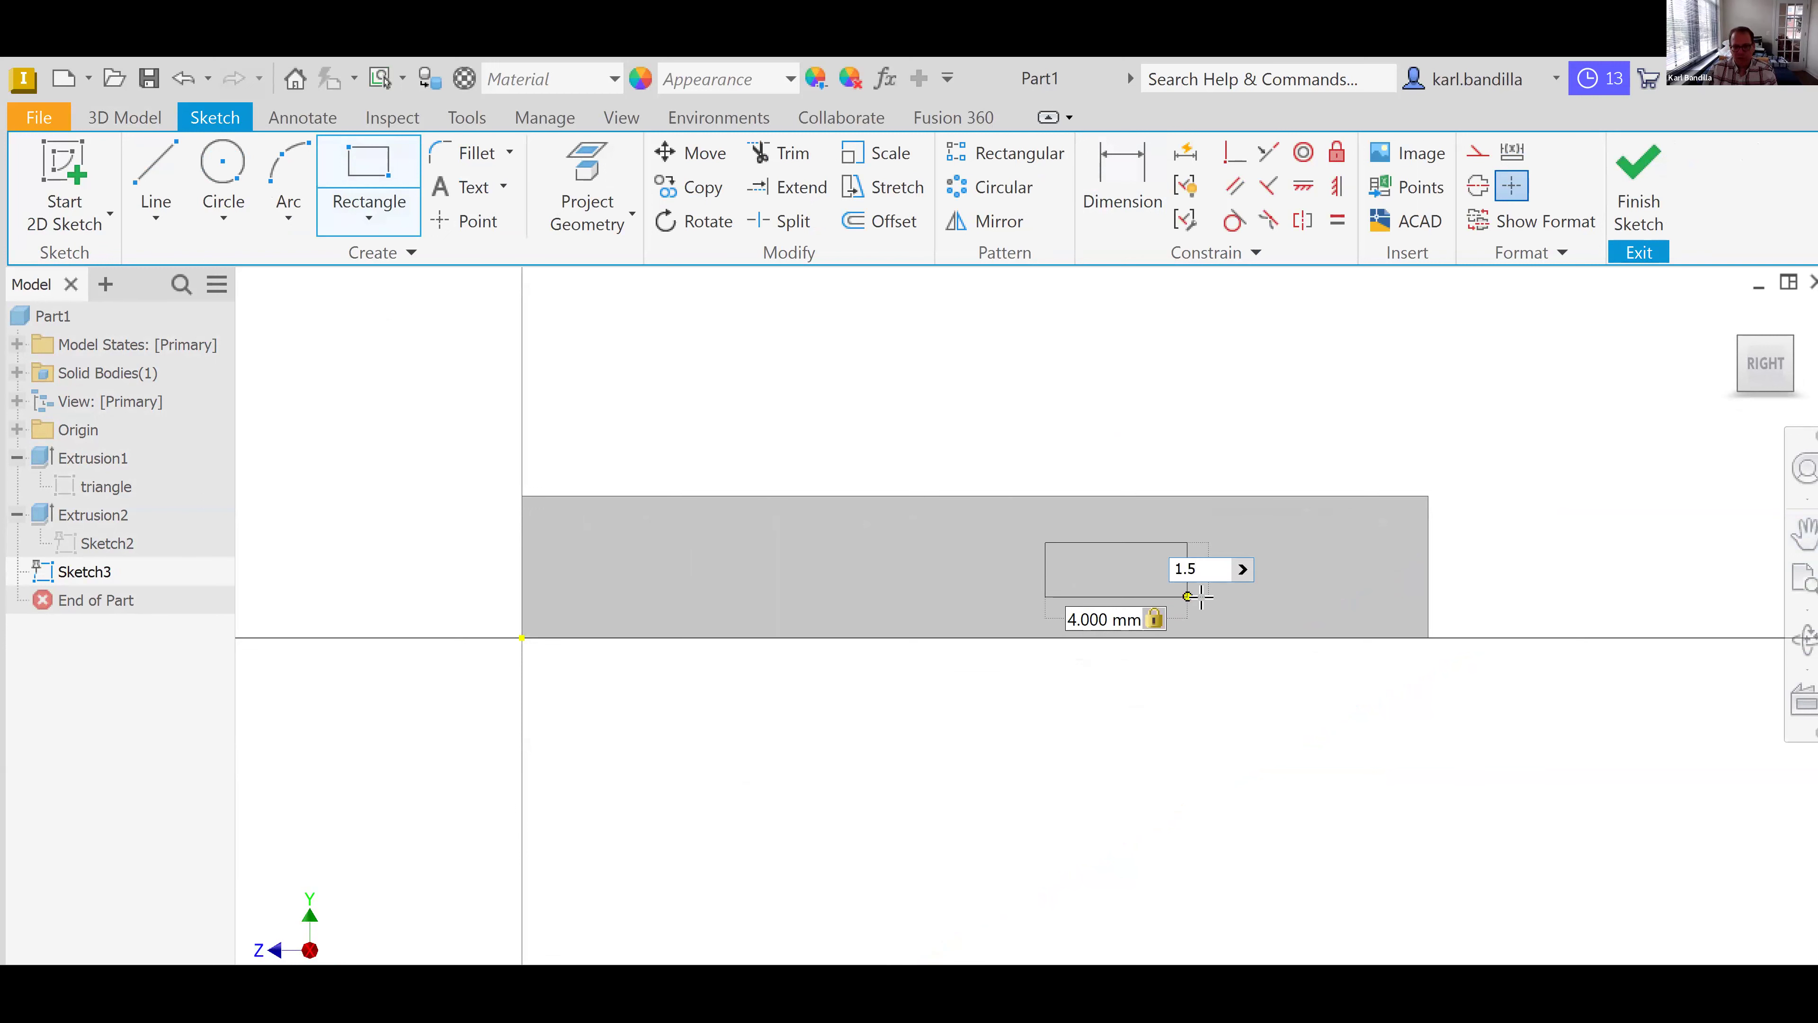
key(Return)
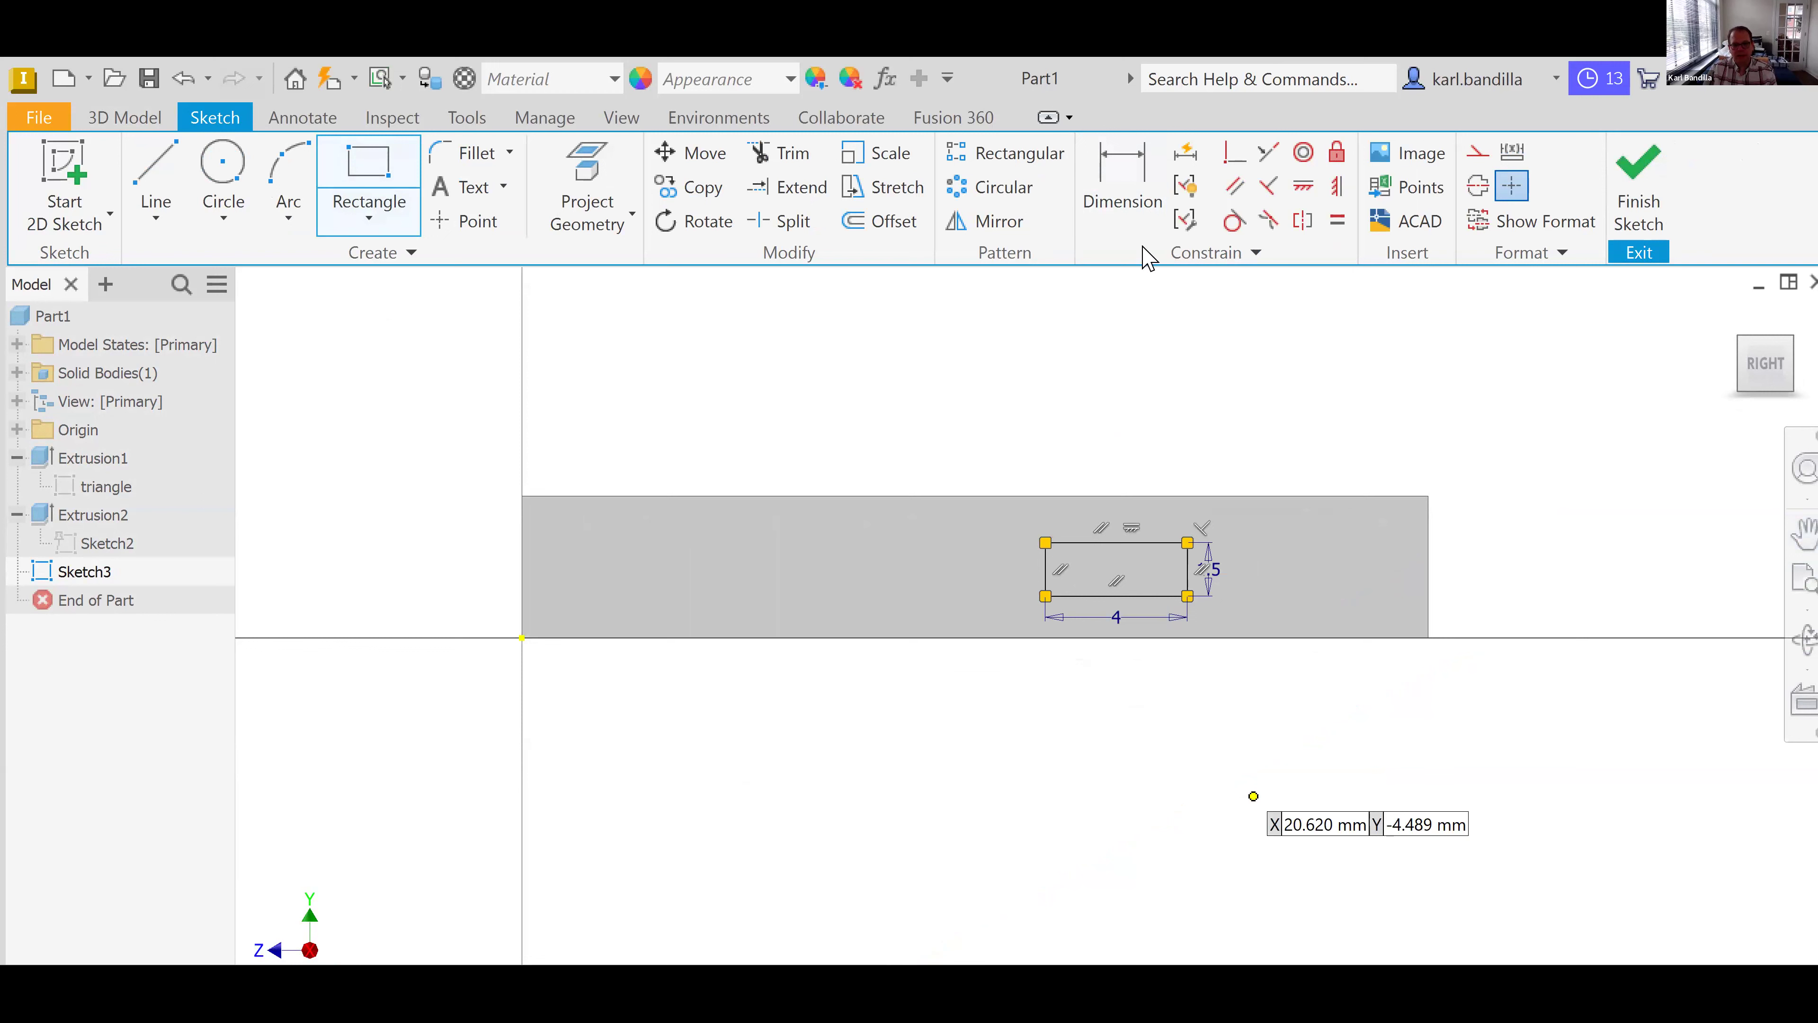
click(1123, 215)
- Change the rectangle's height from 1.5 to 1.75 mm
double_click(1217, 581)
click(1111, 665)
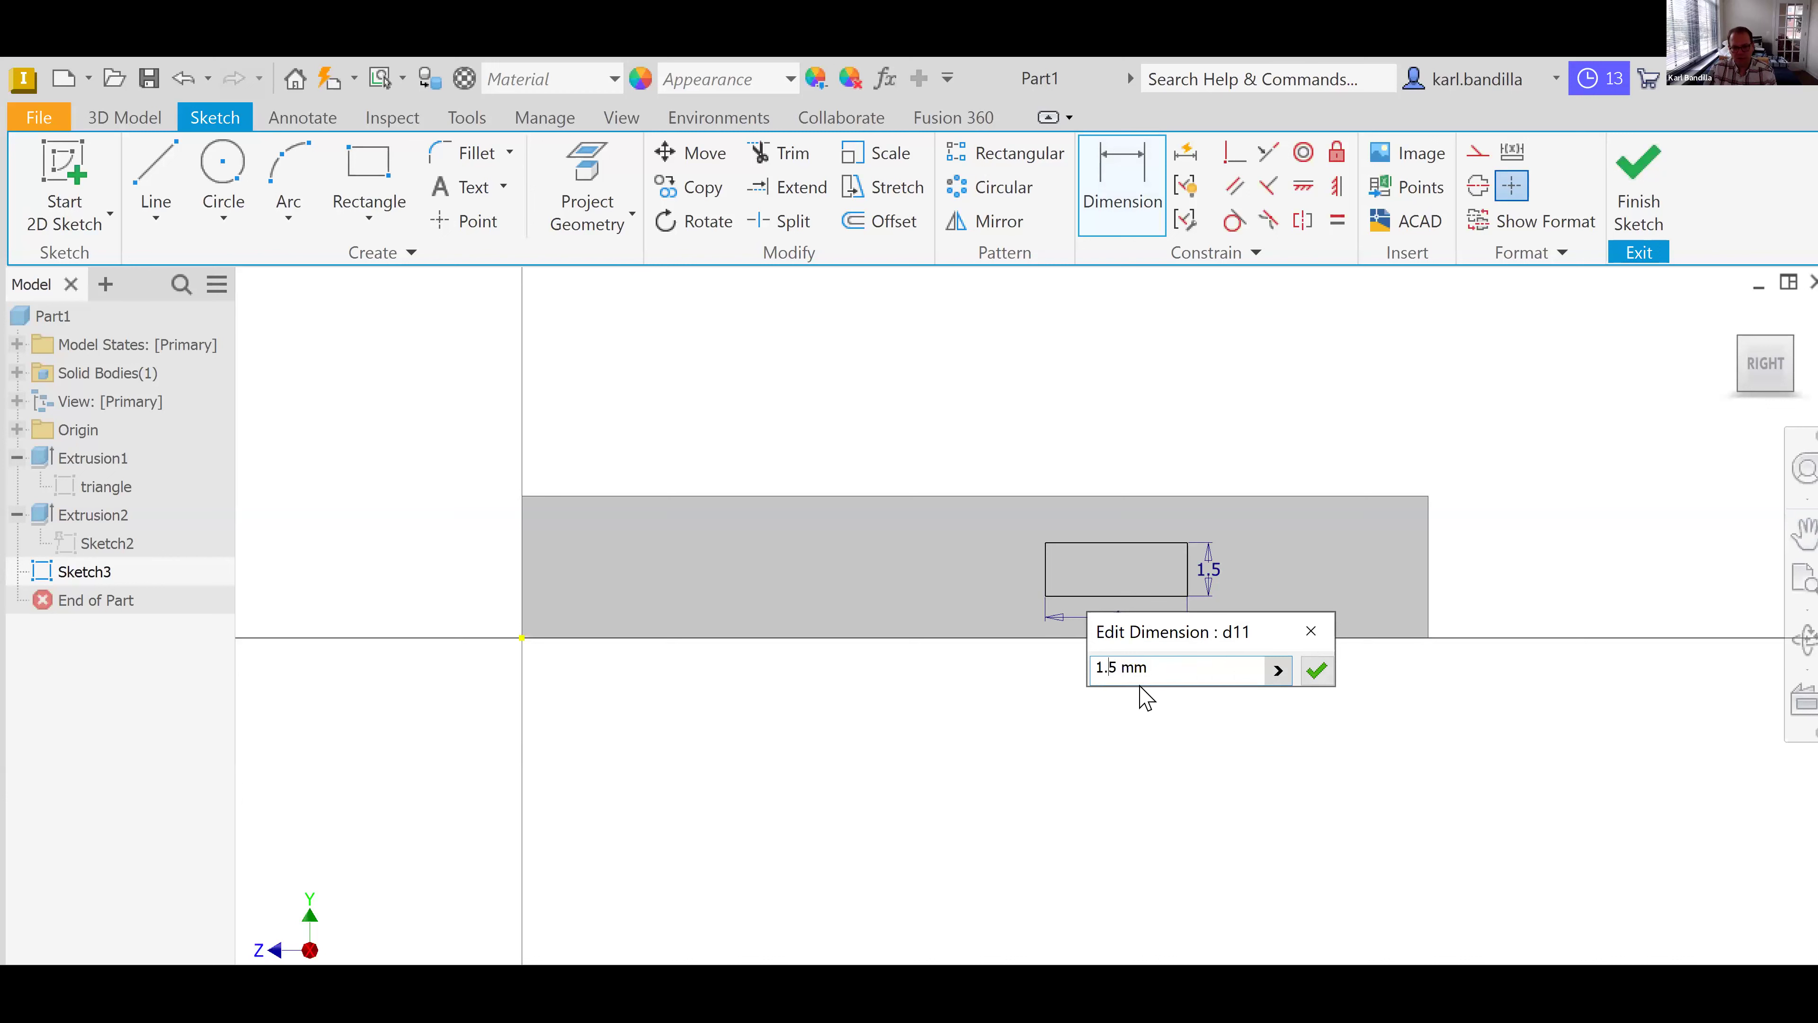
text(7)
key(Return)
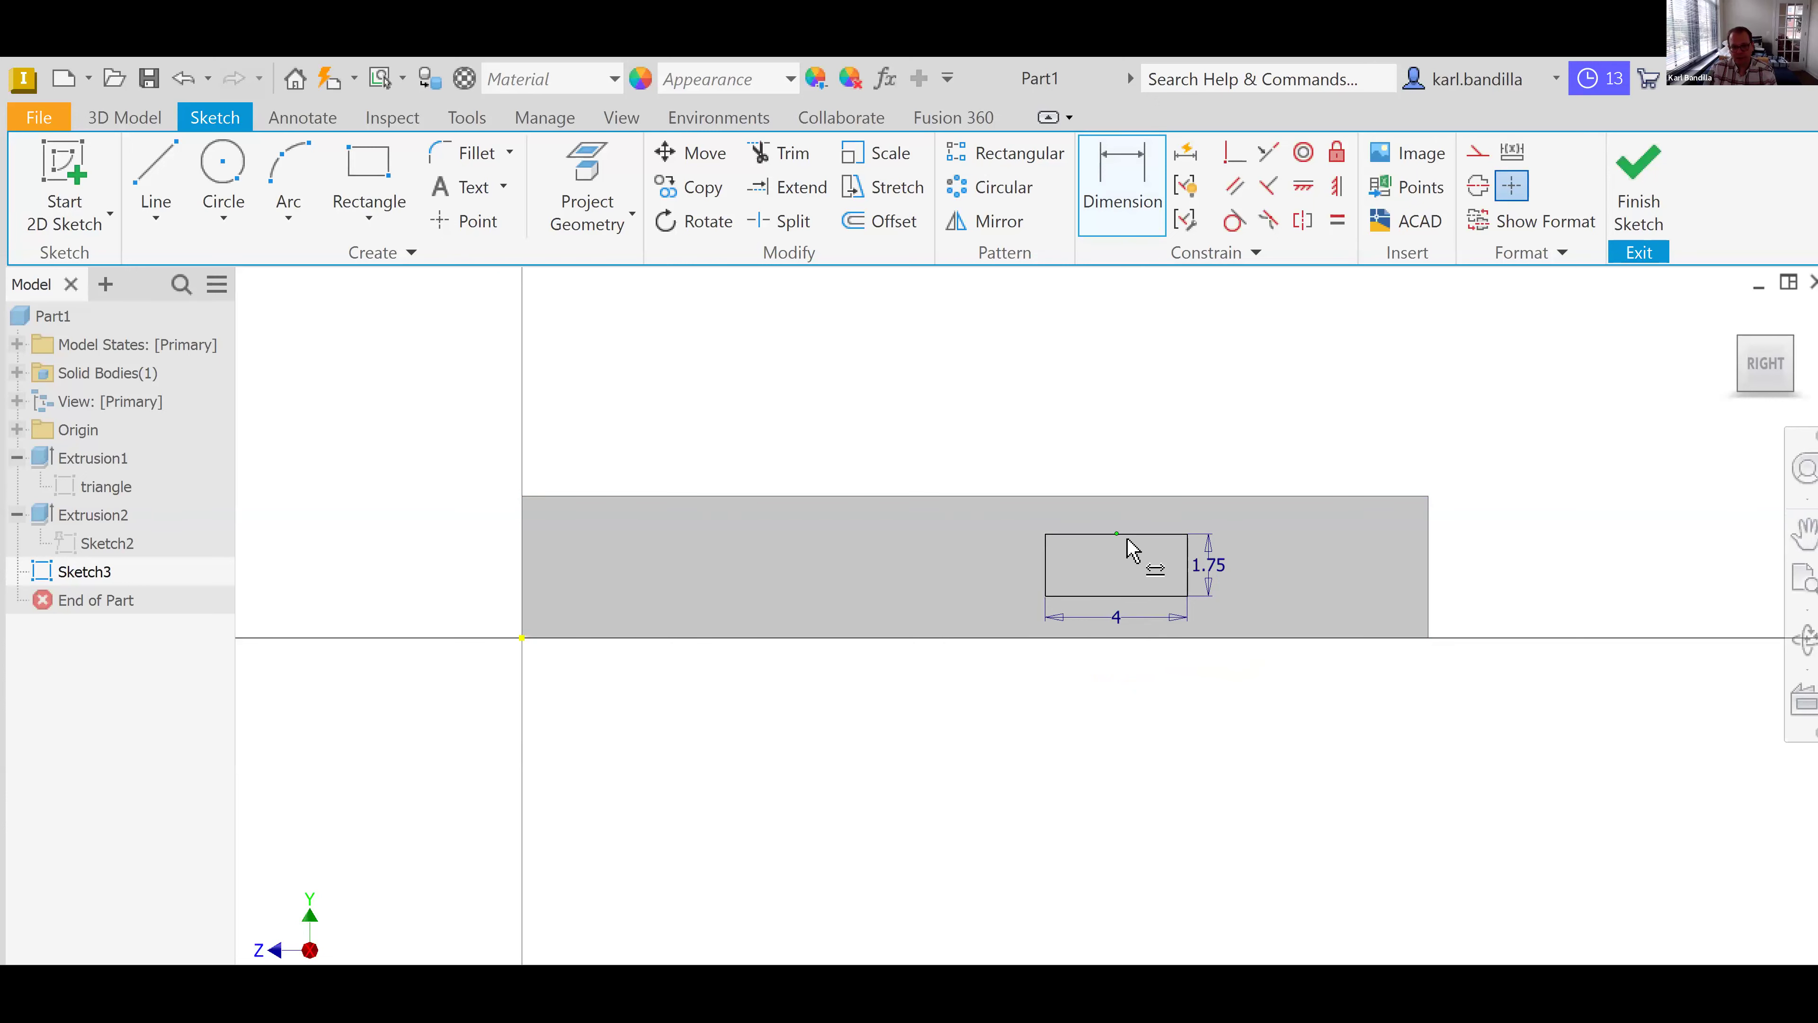
- Place the rectangle 1 mm below the top edge and 6 mm from the right edge, then finish the sketch
click(1152, 534)
click(1121, 496)
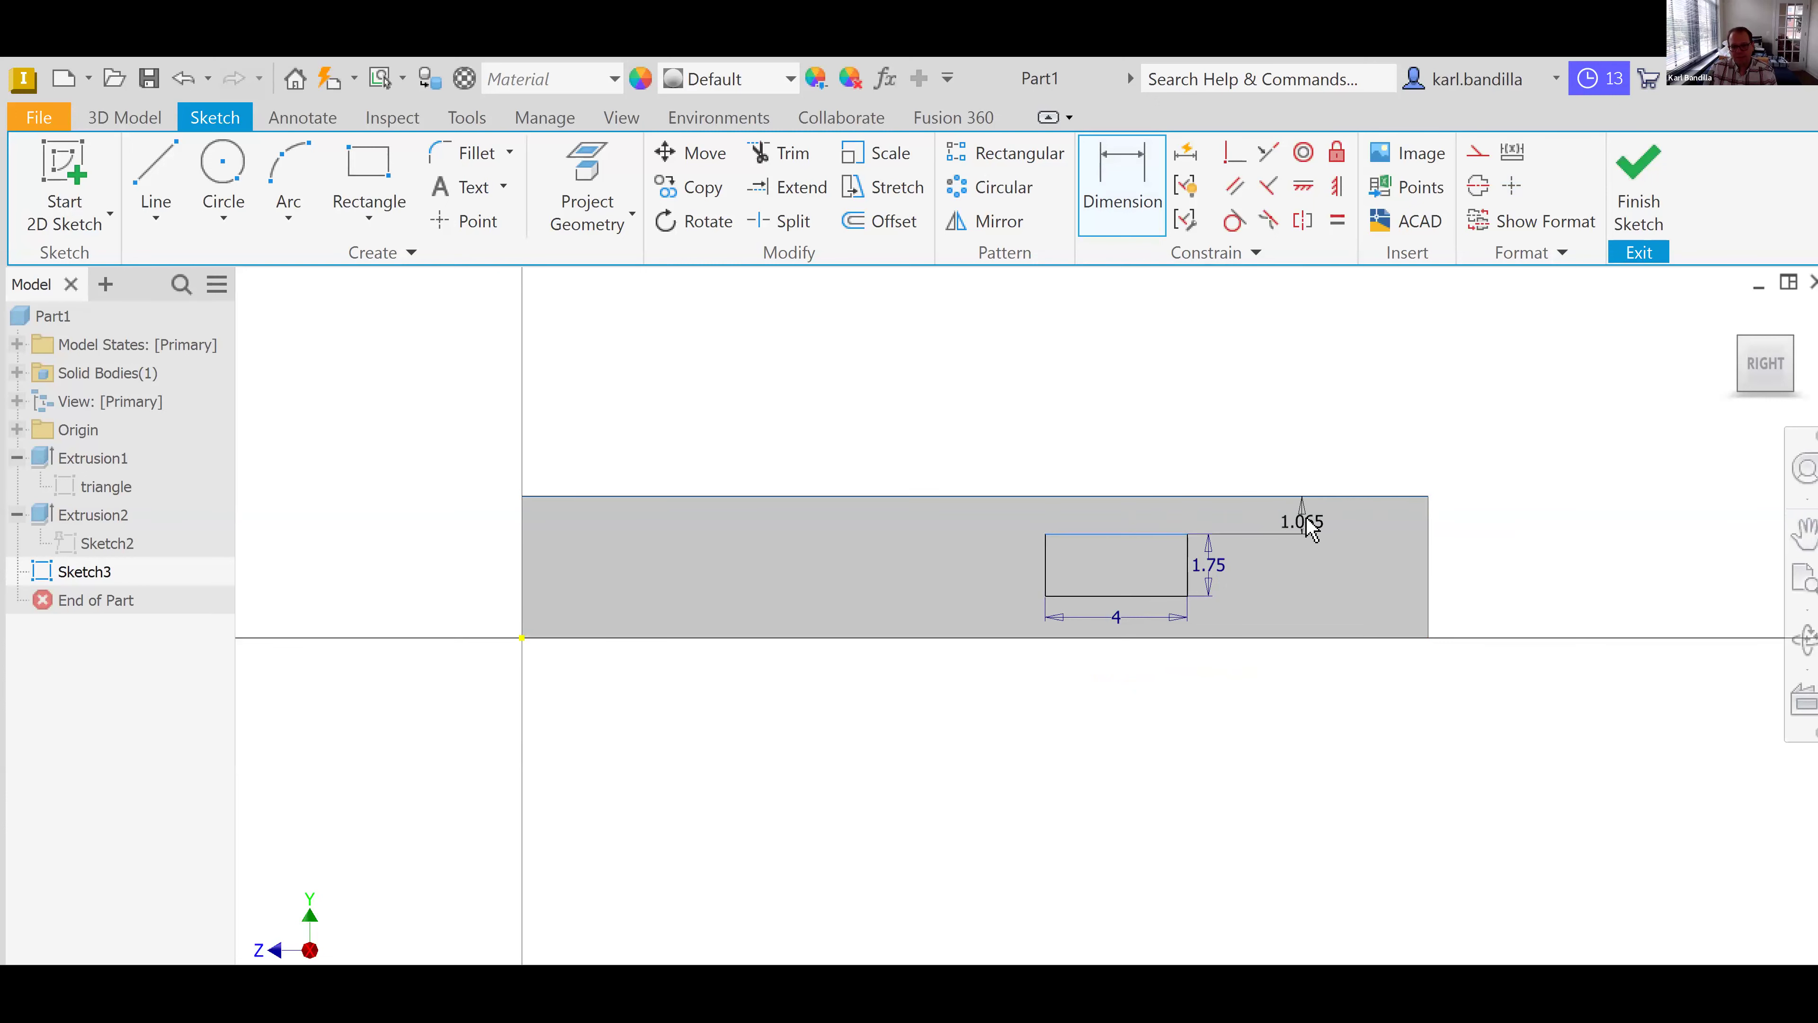
click(1307, 515)
text(1)
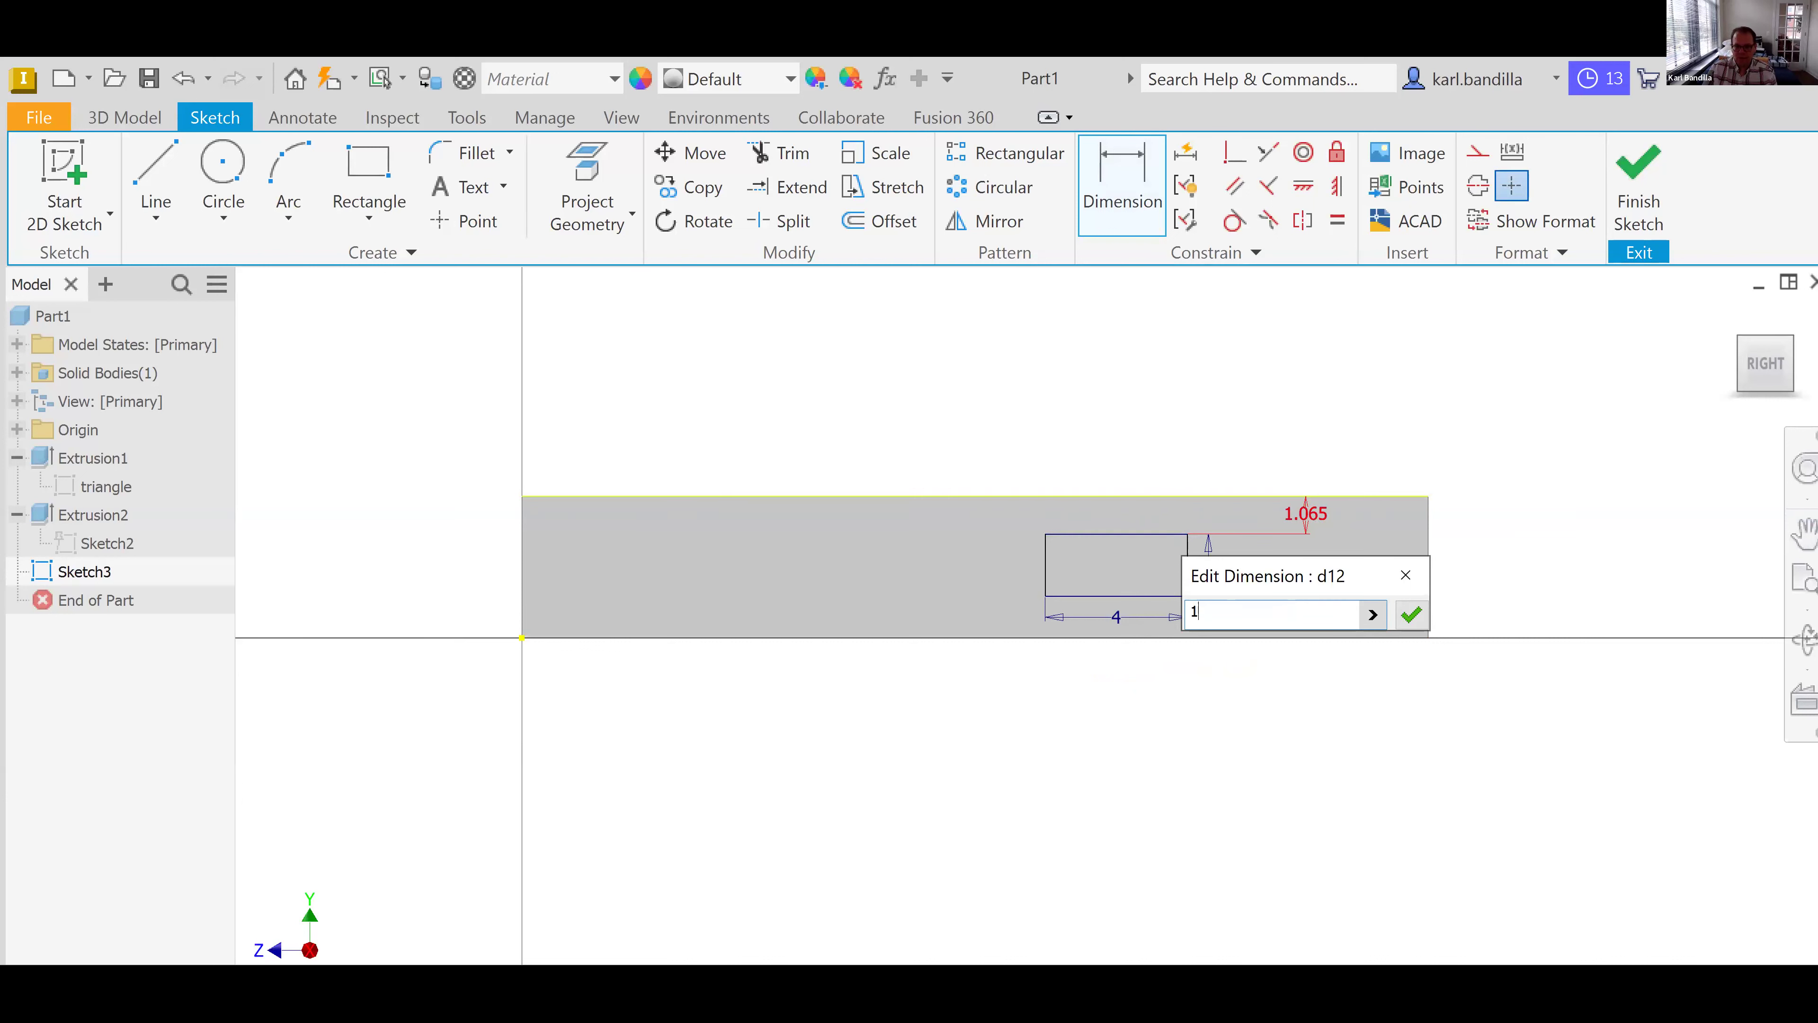
key(Return)
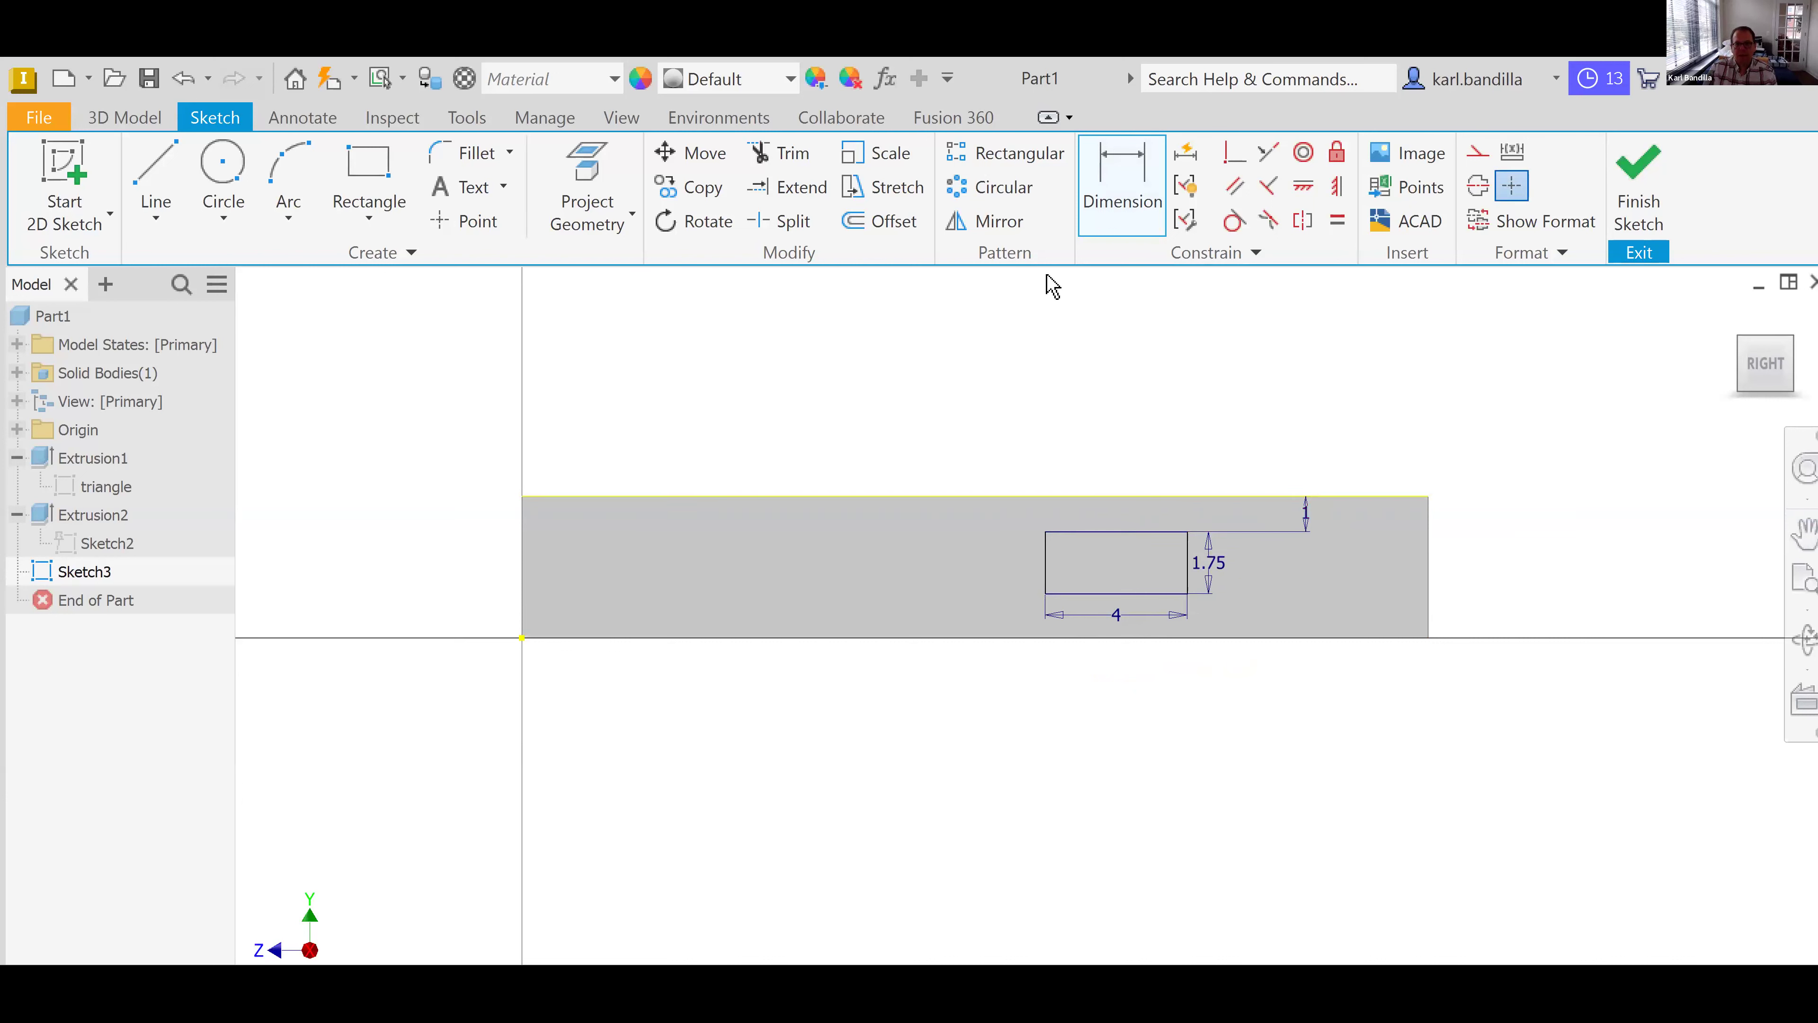
click(1189, 562)
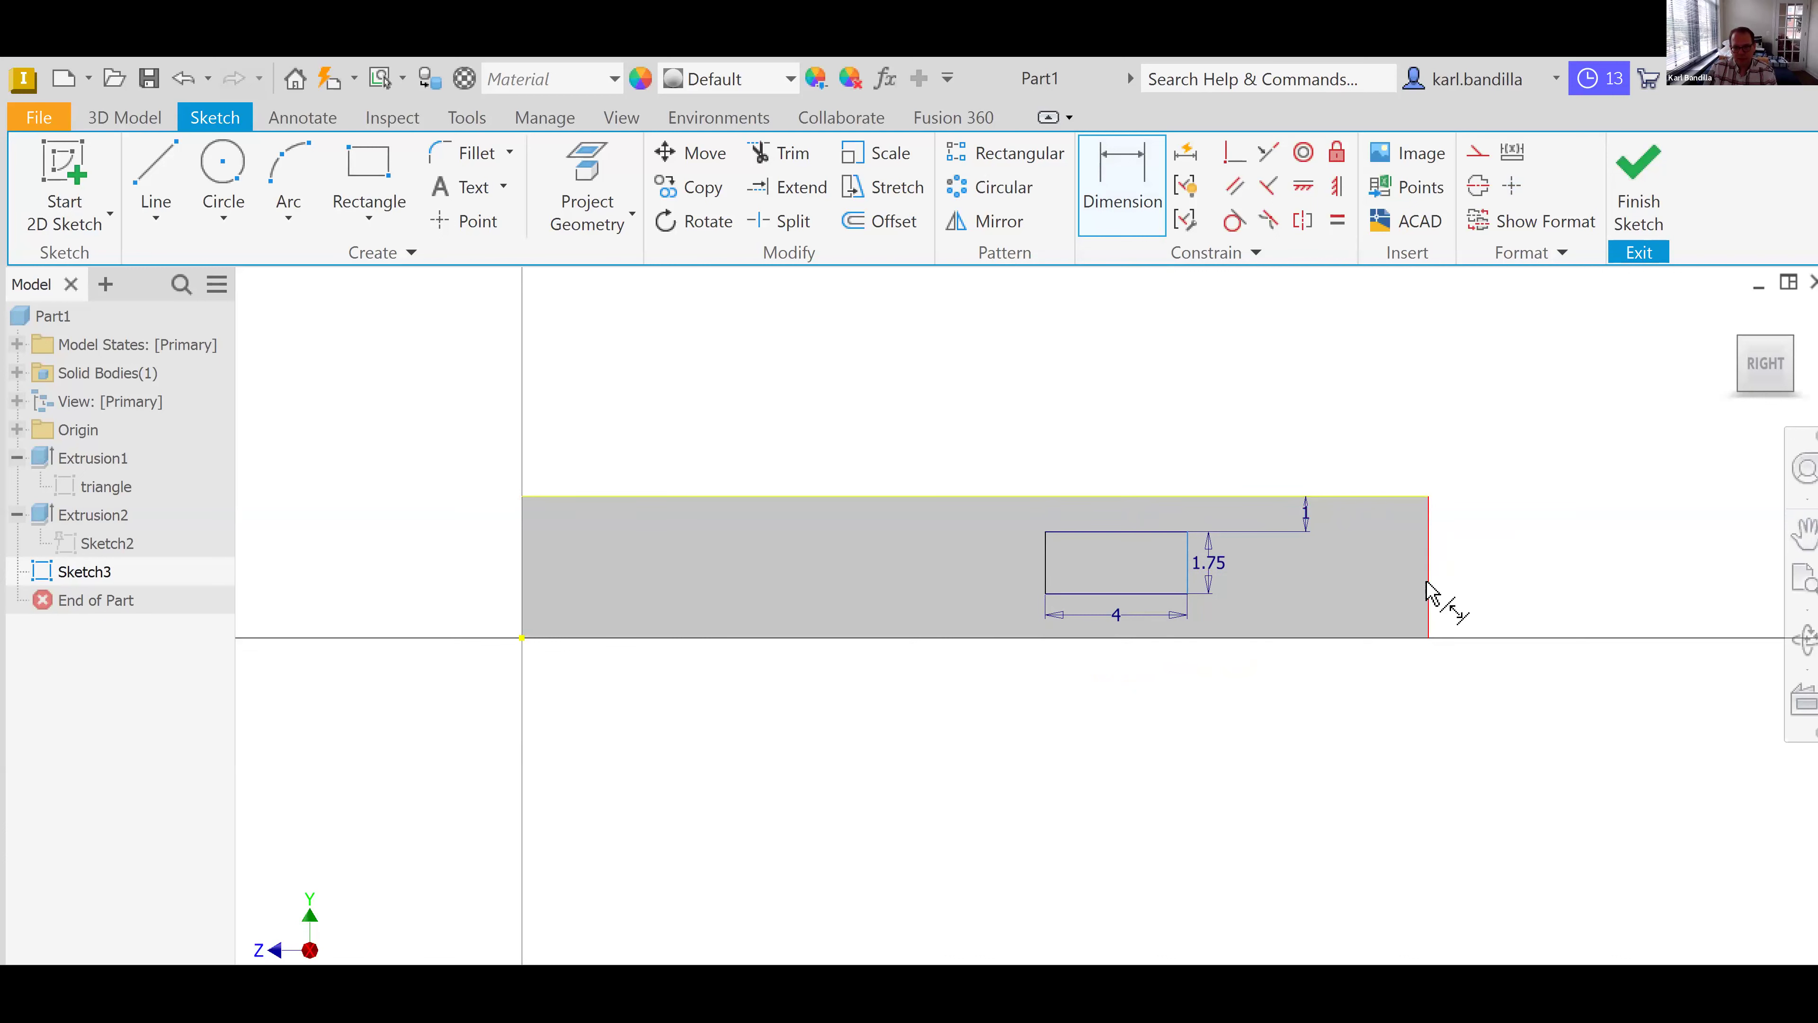
click(1428, 593)
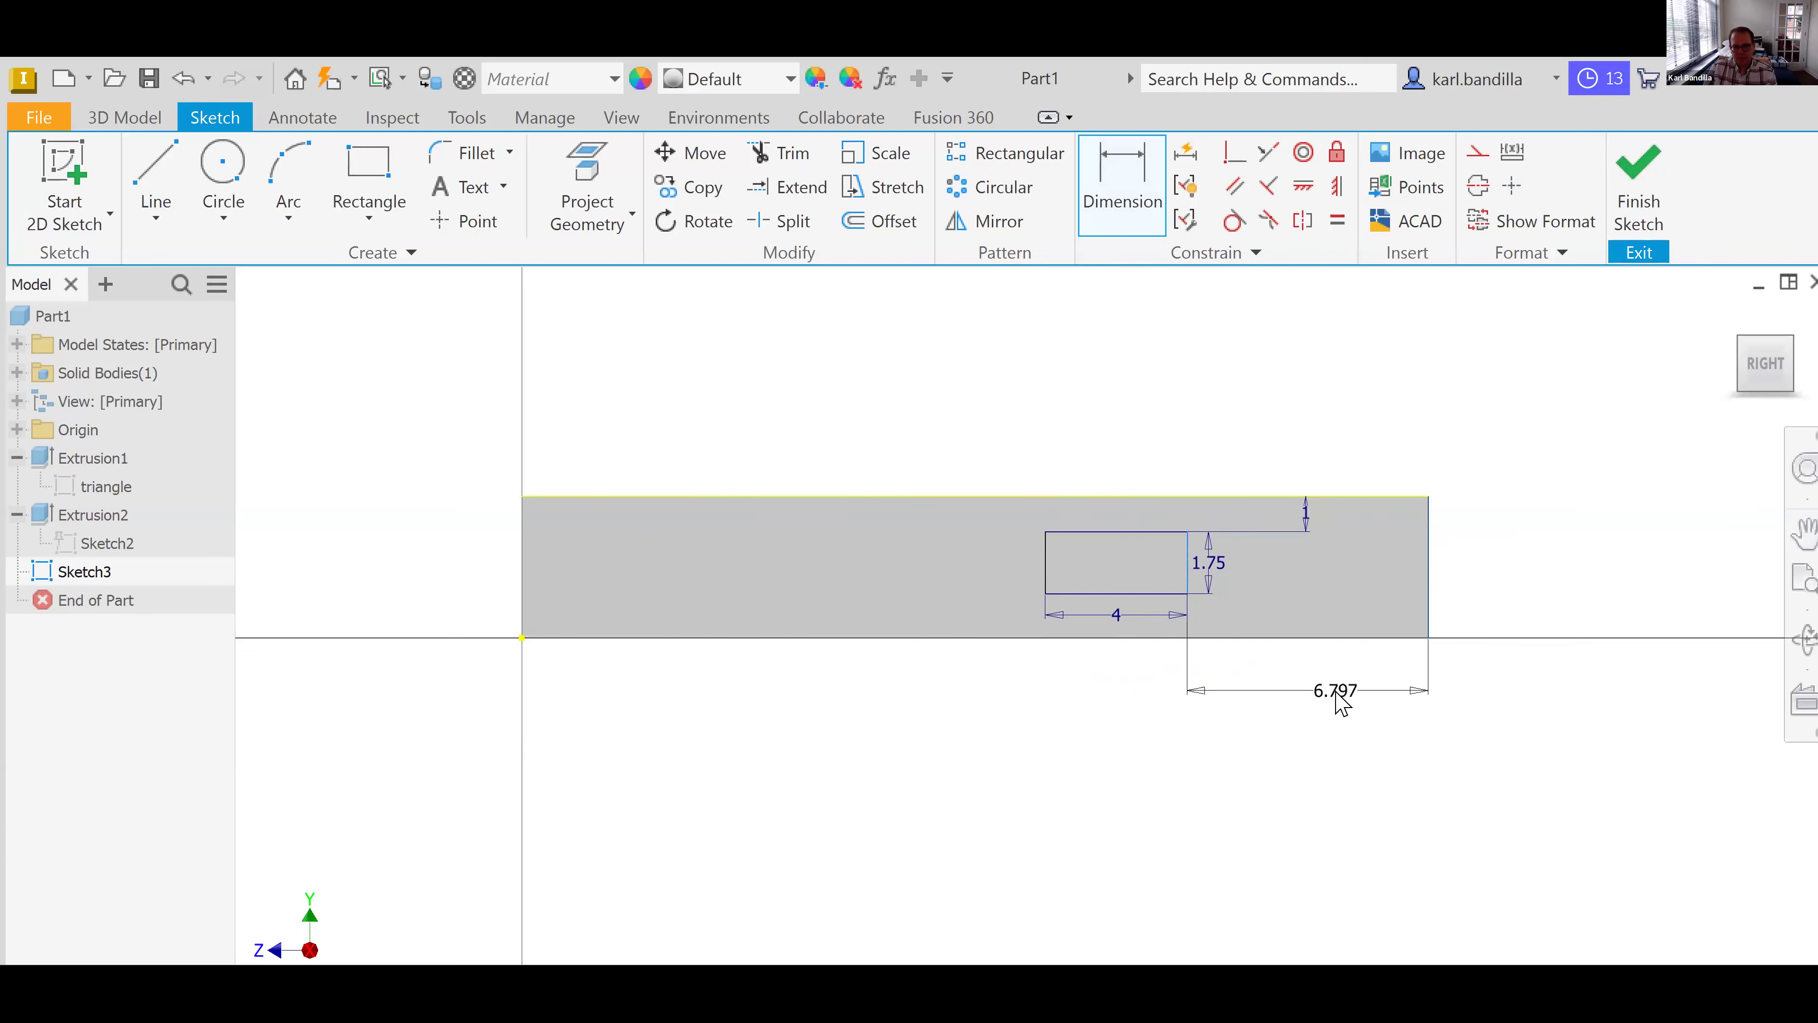
click(1342, 700)
text(6)
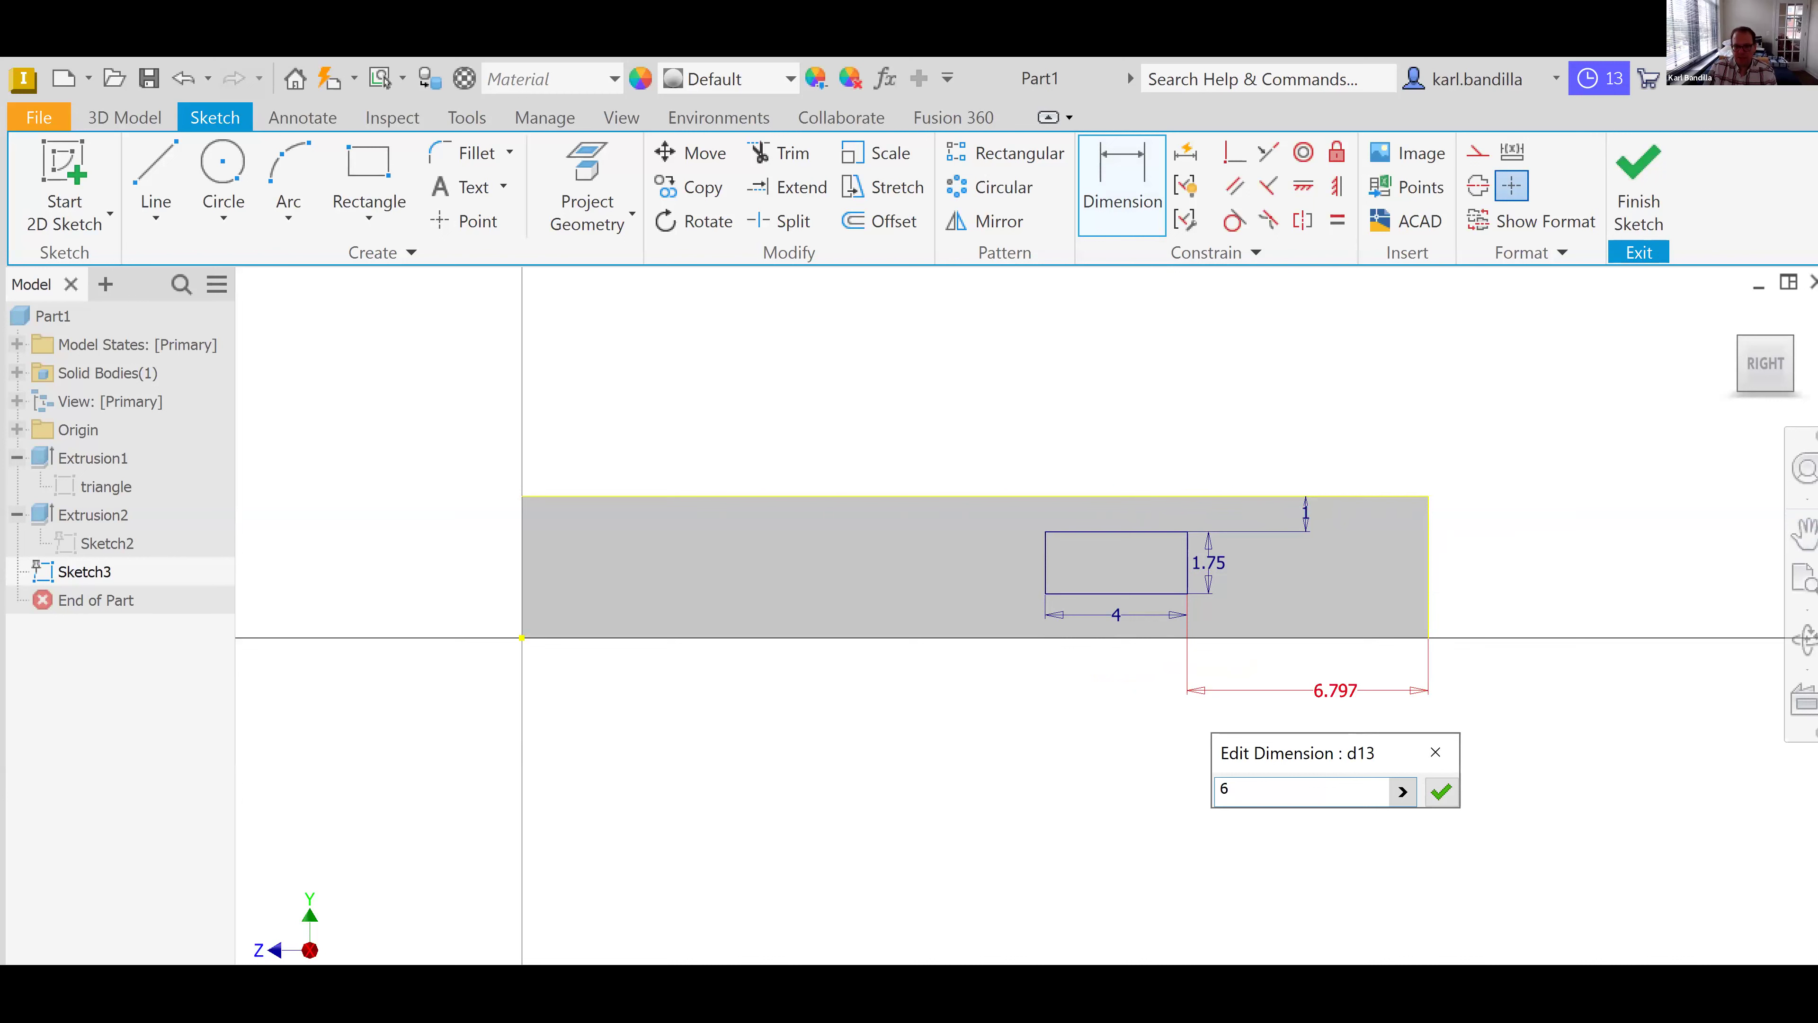
key(Return)
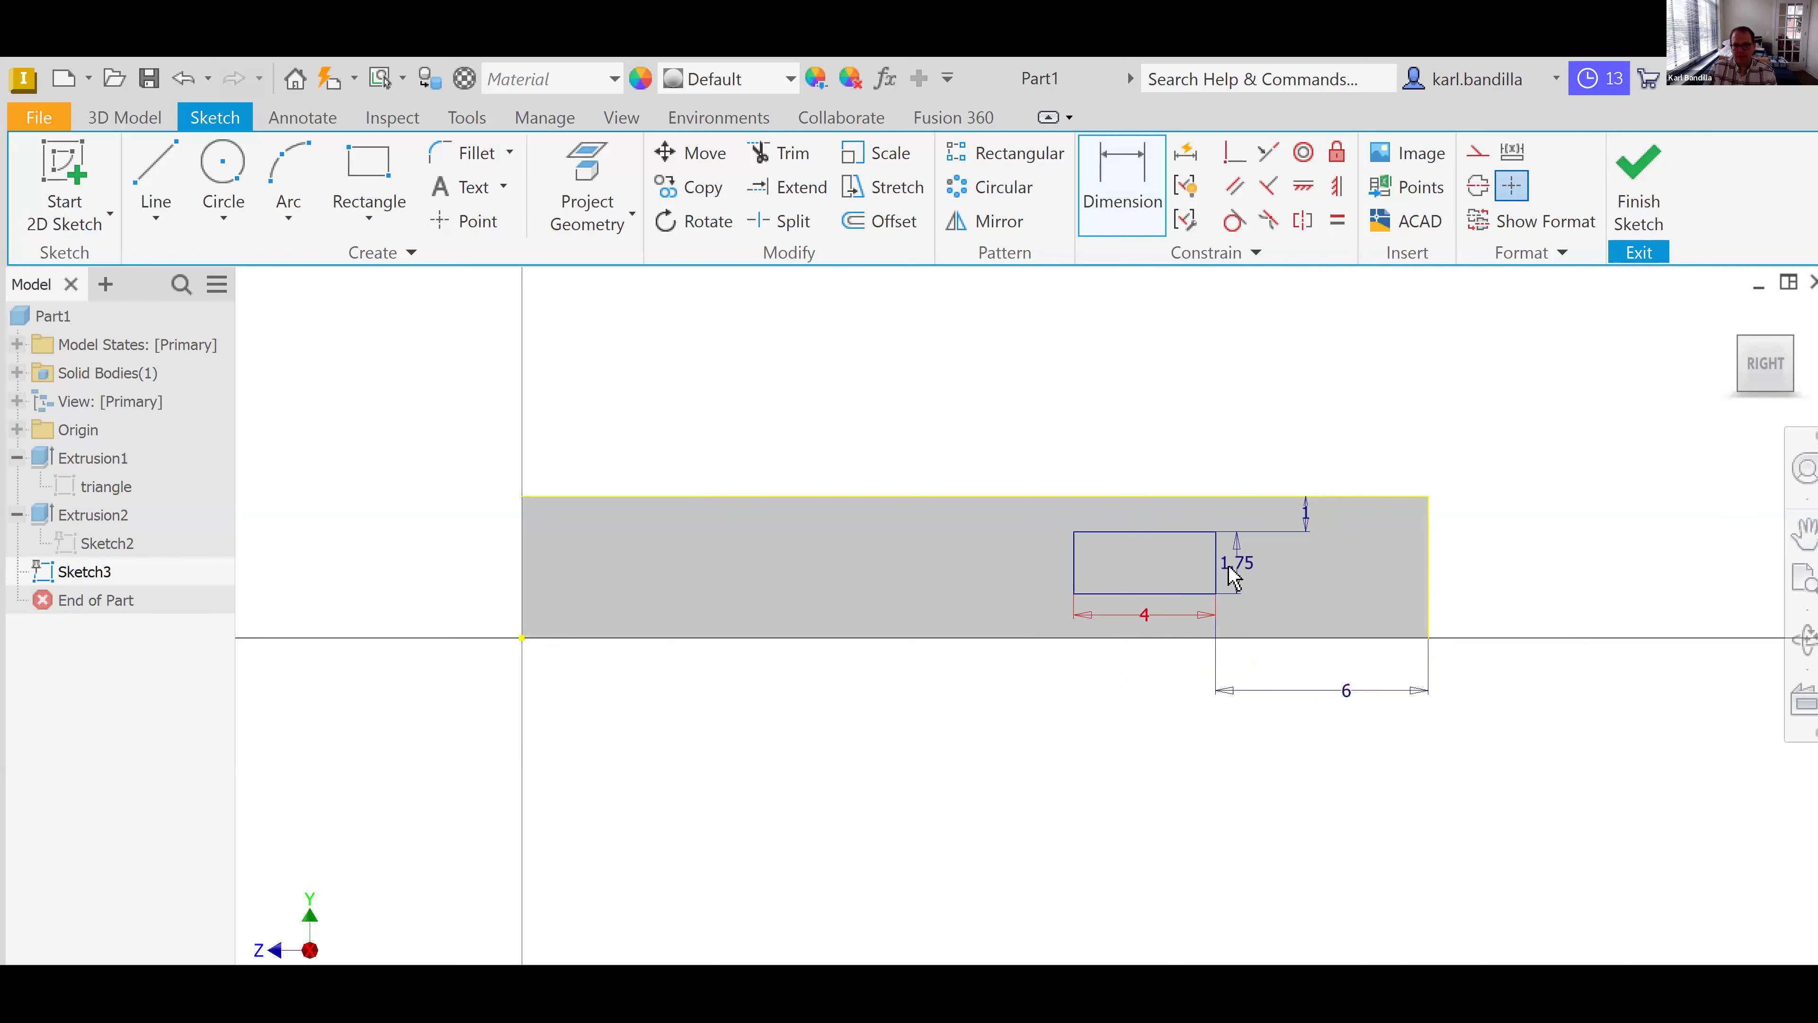
click(1645, 190)
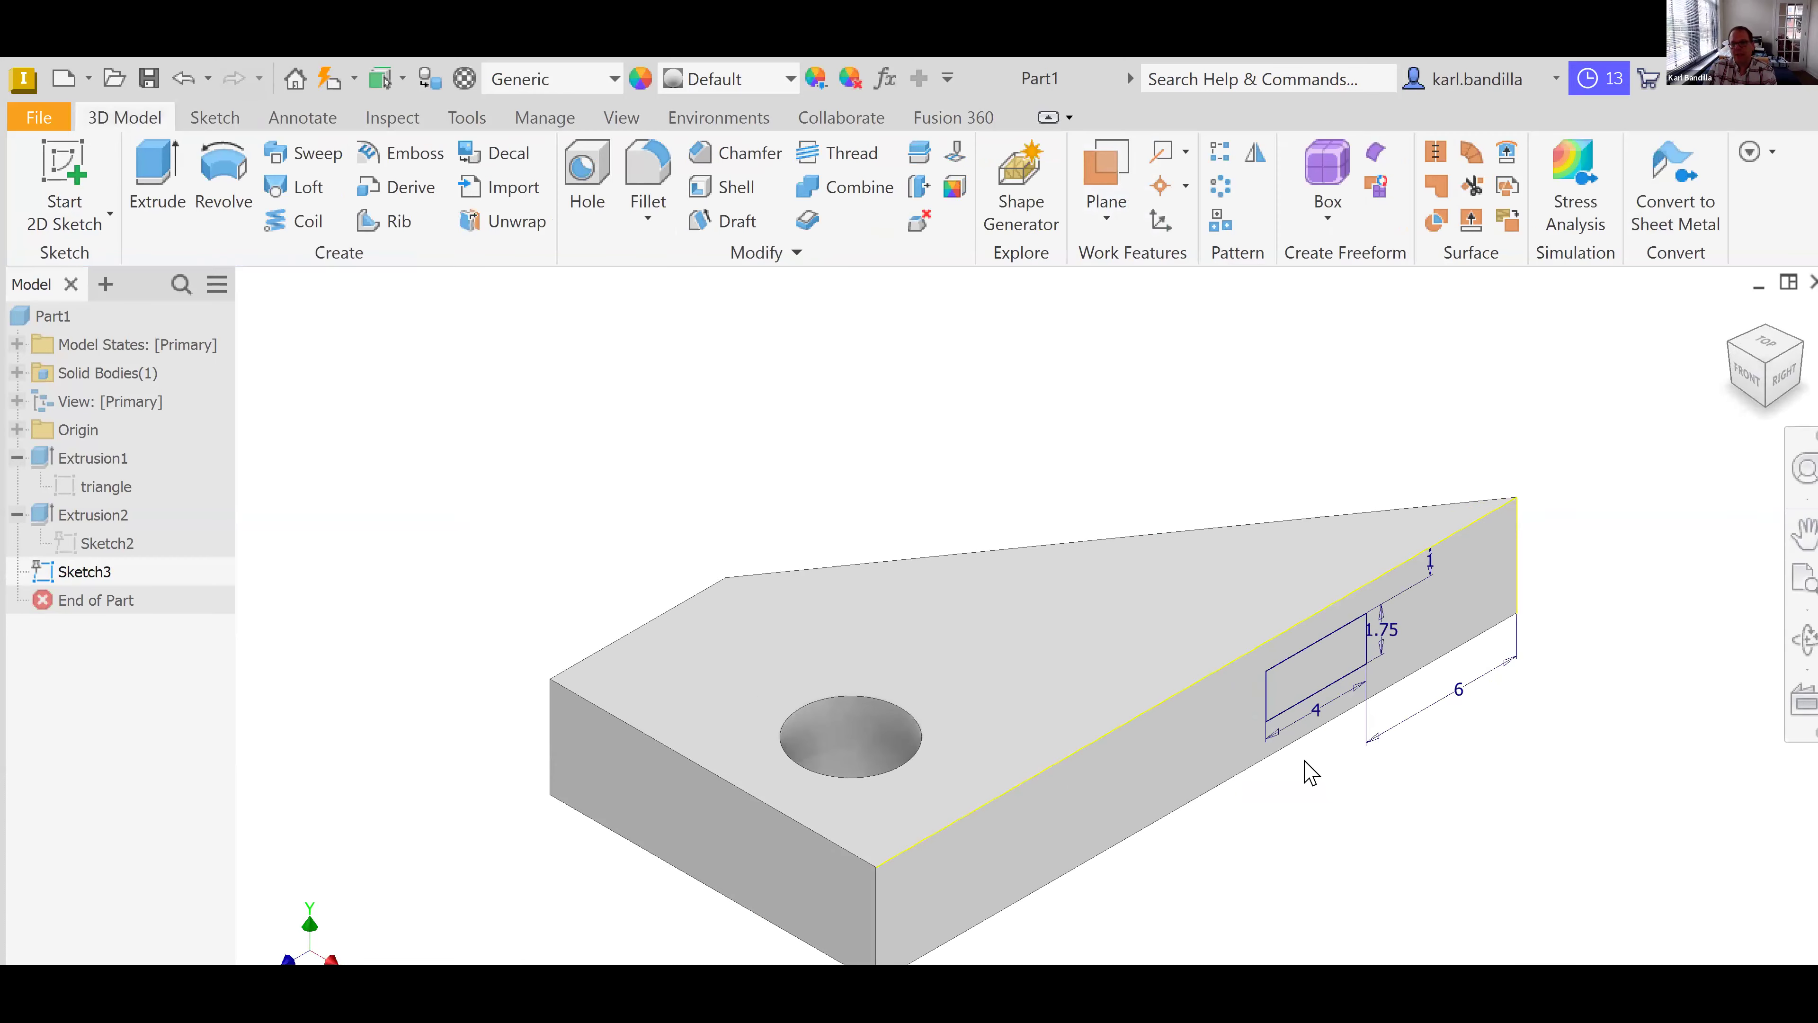
- Extrude the rectangle as a 100 mm cut into the side face
click(157, 187)
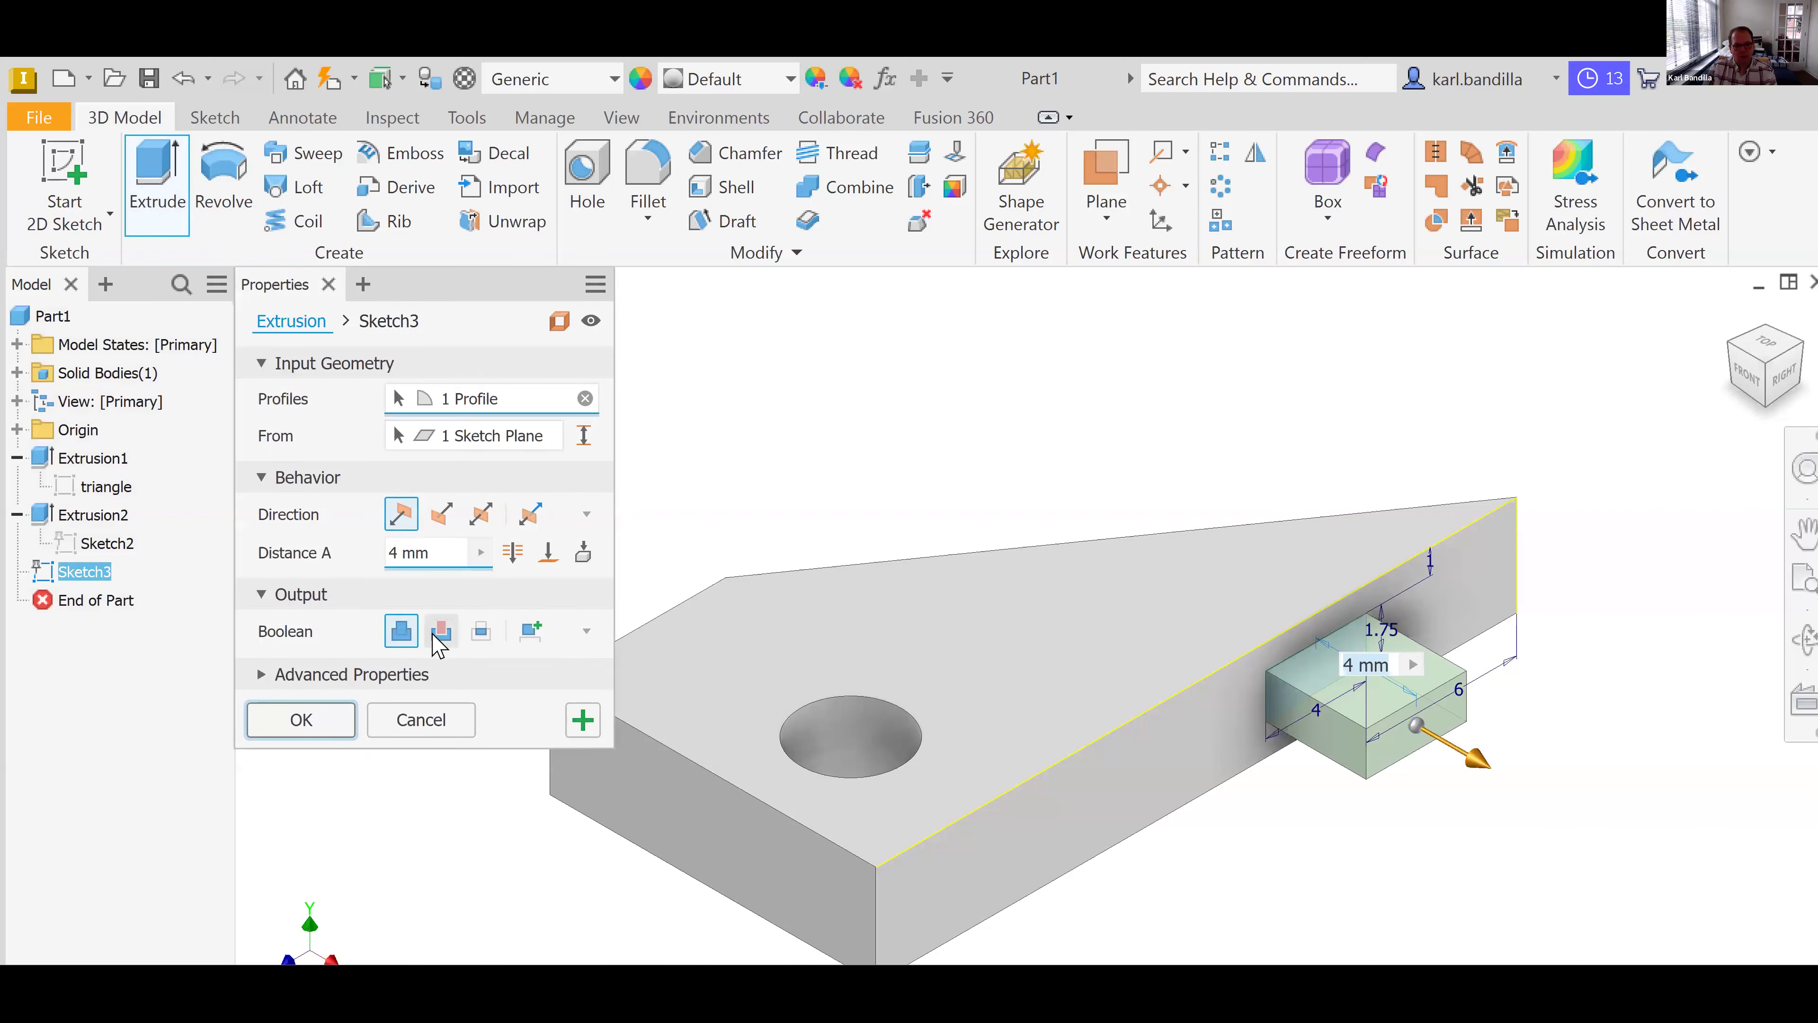
click(441, 634)
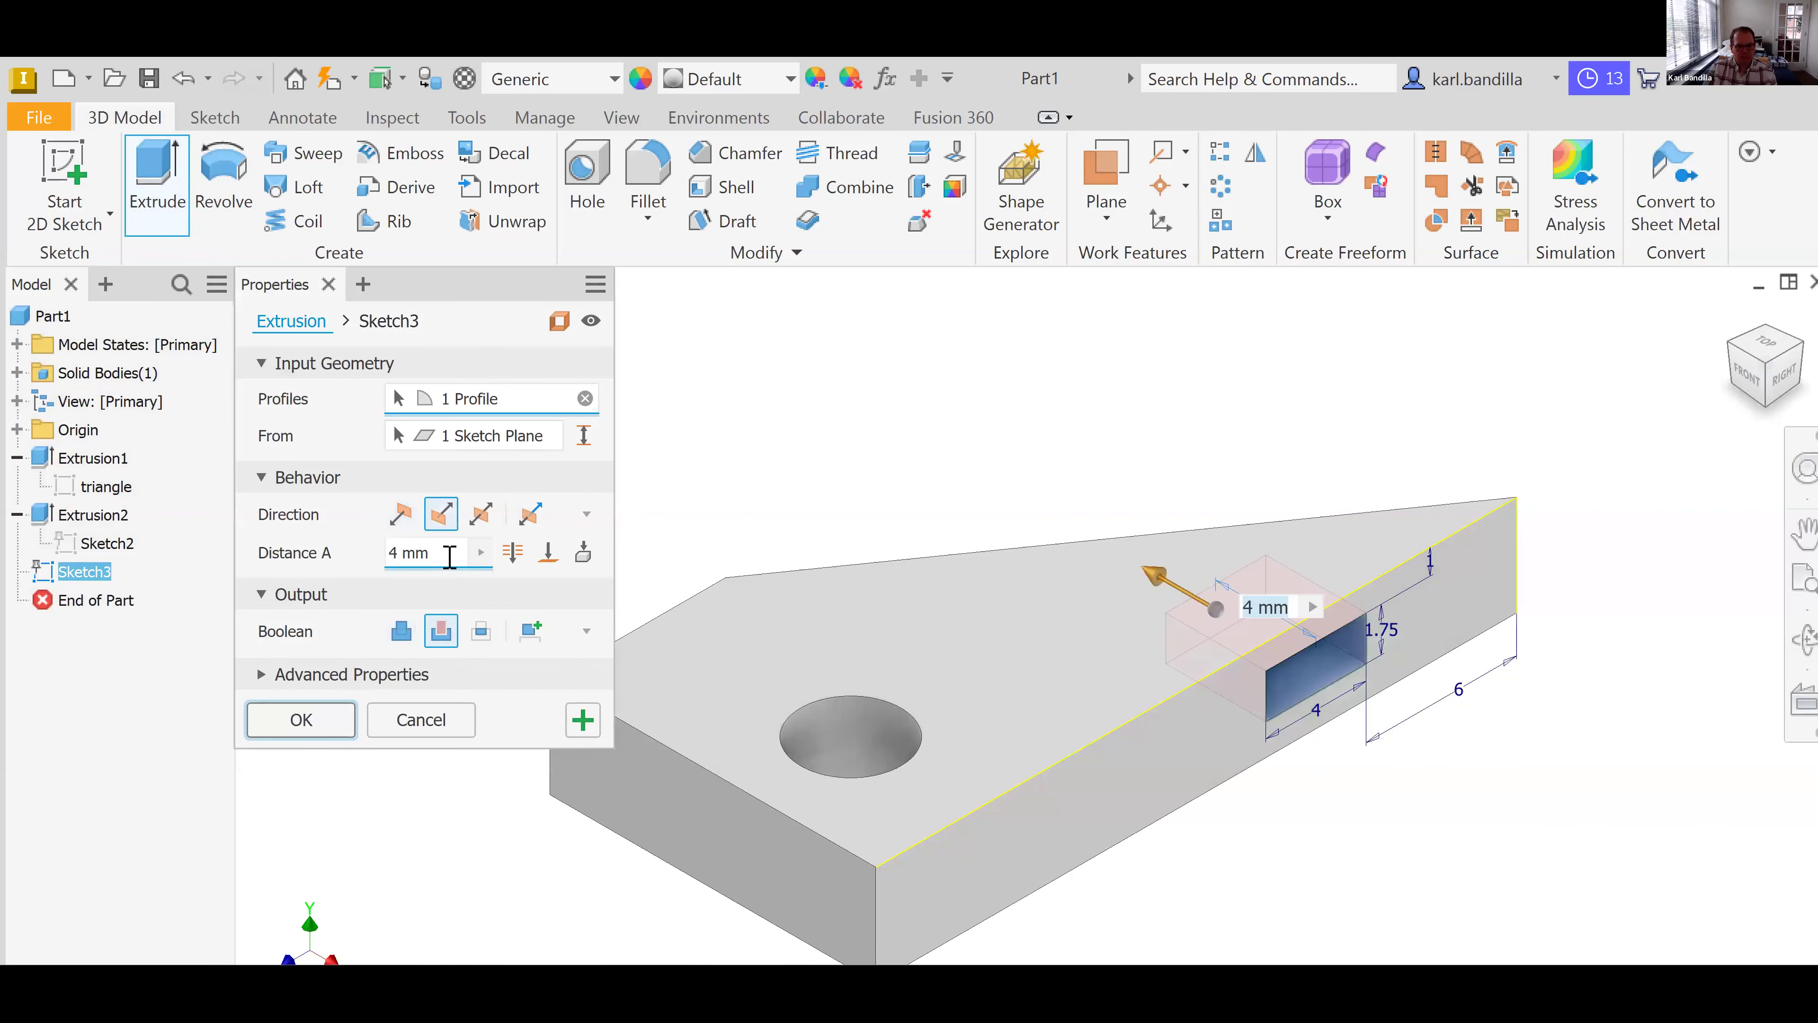
click(398, 559)
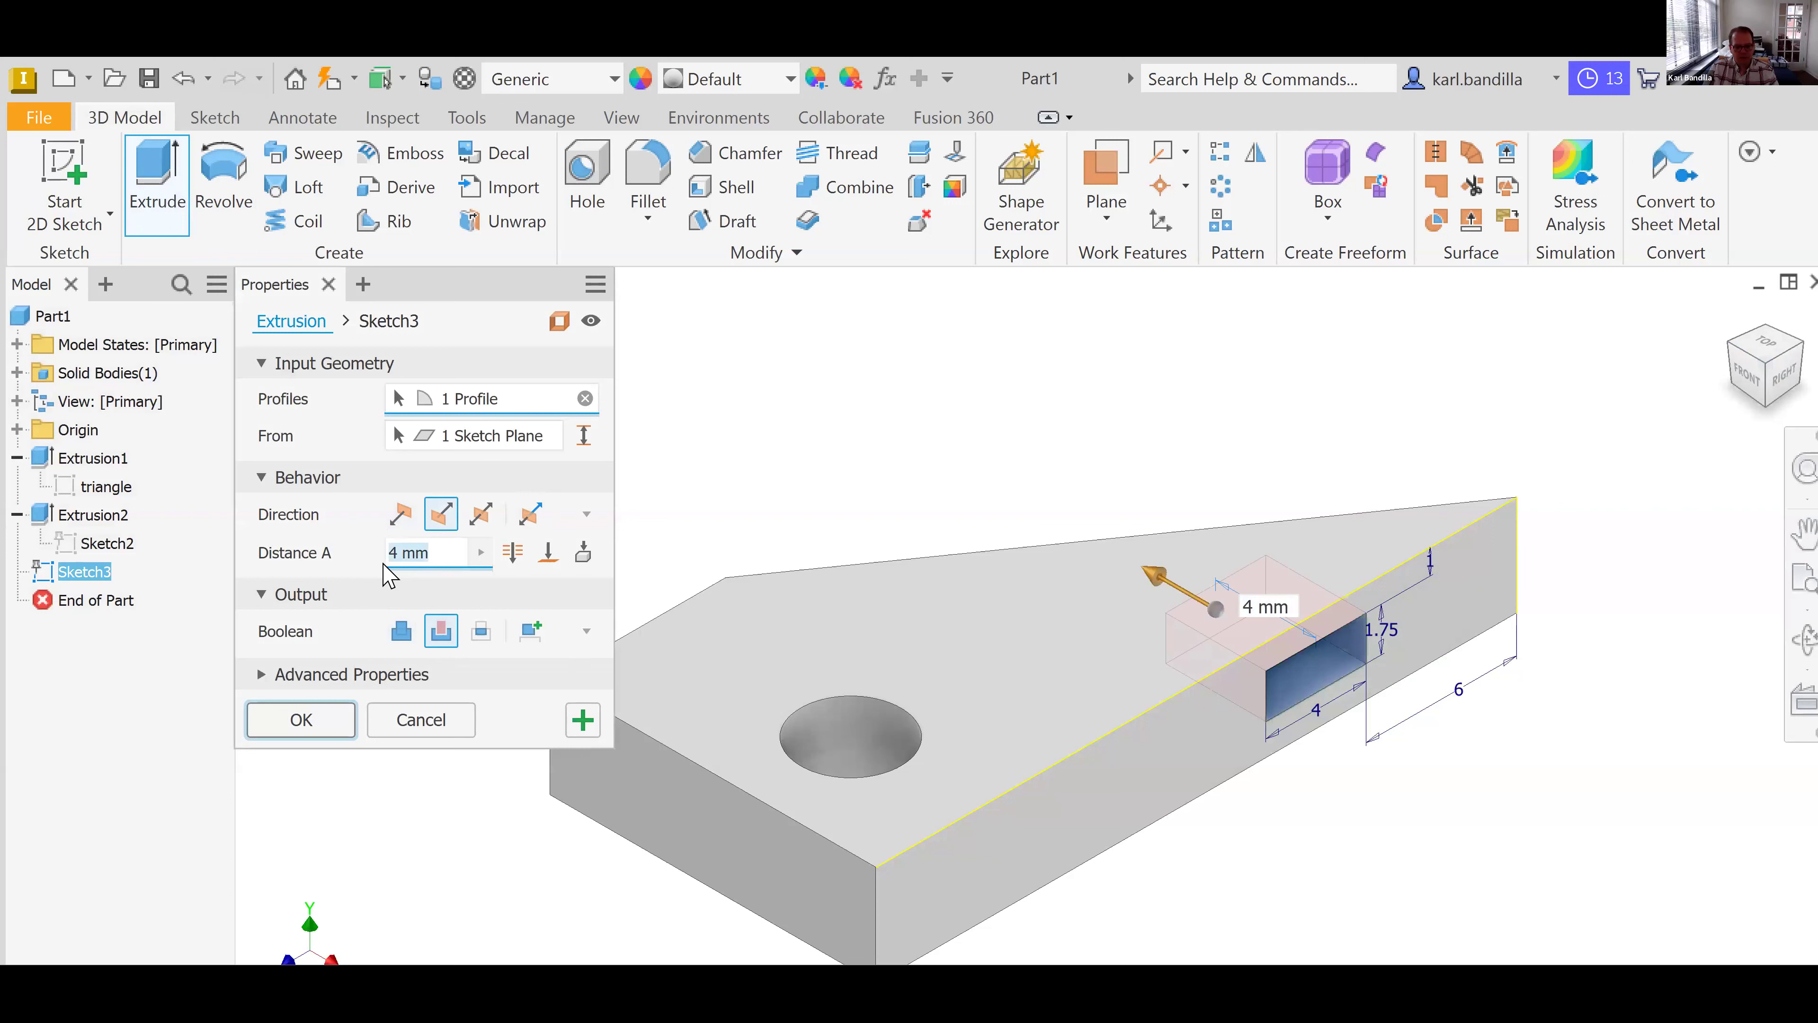
text(8)
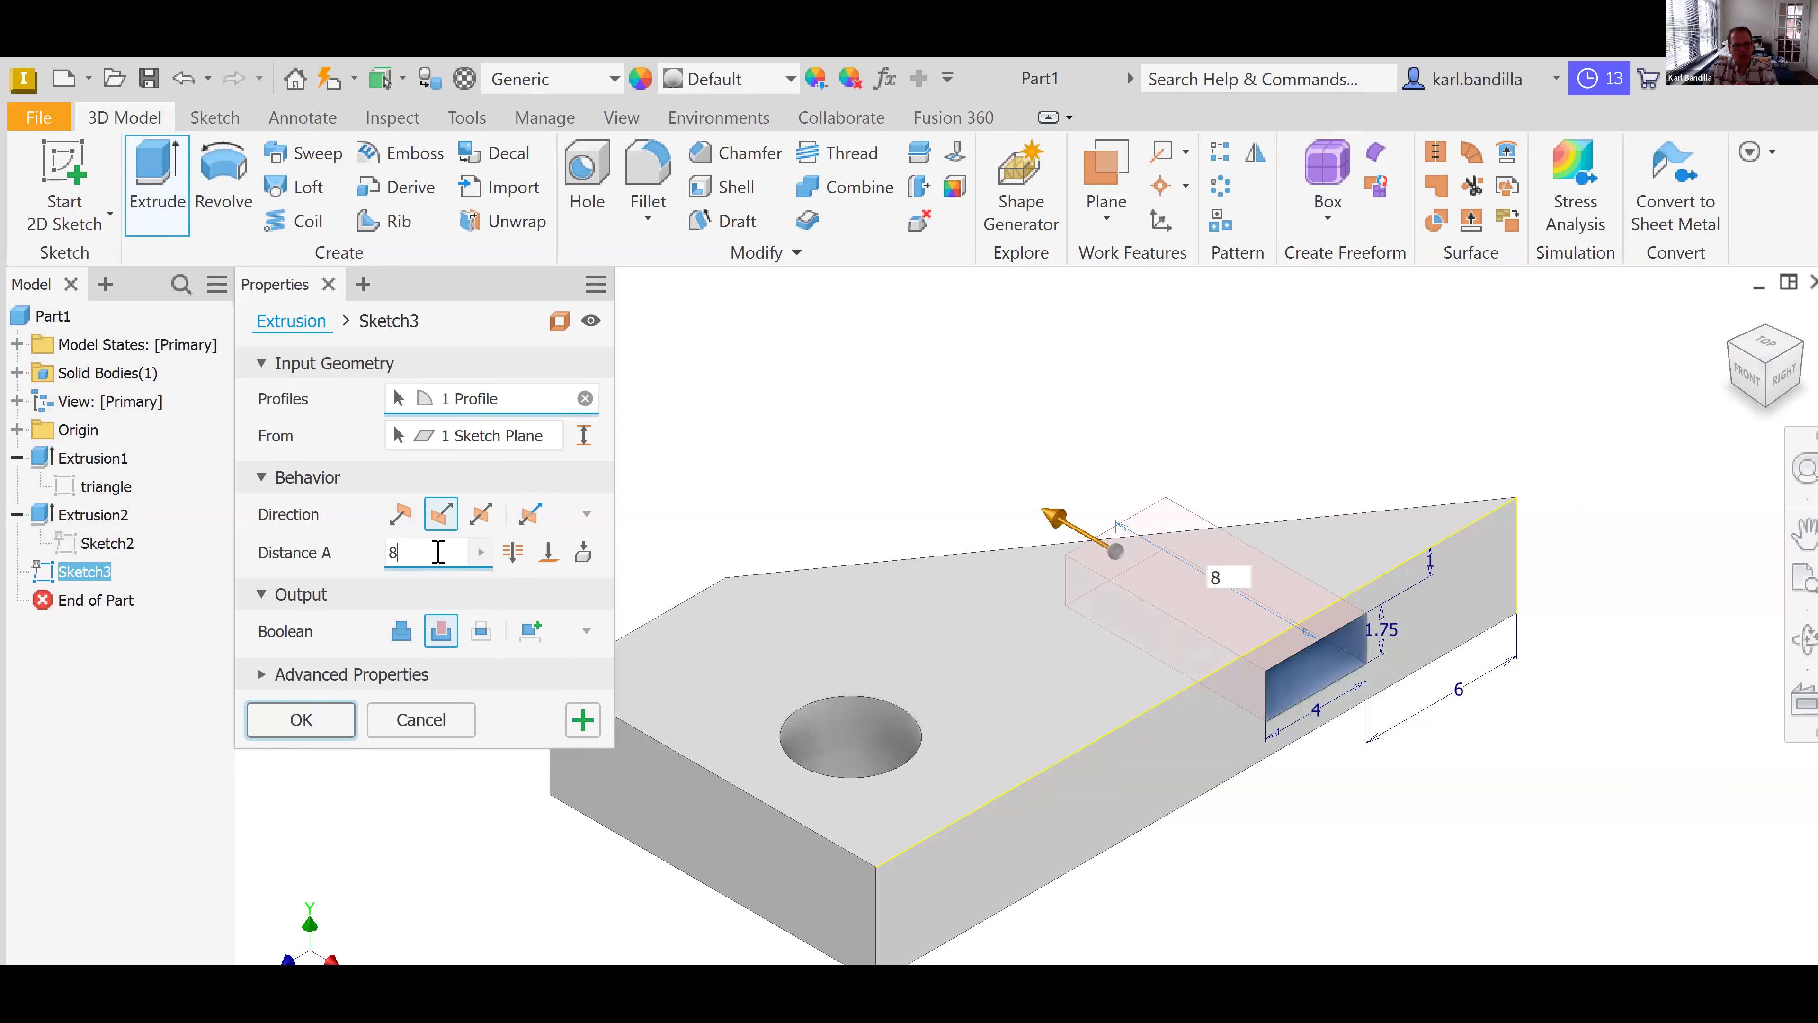
key(BackSpace)
text(100)
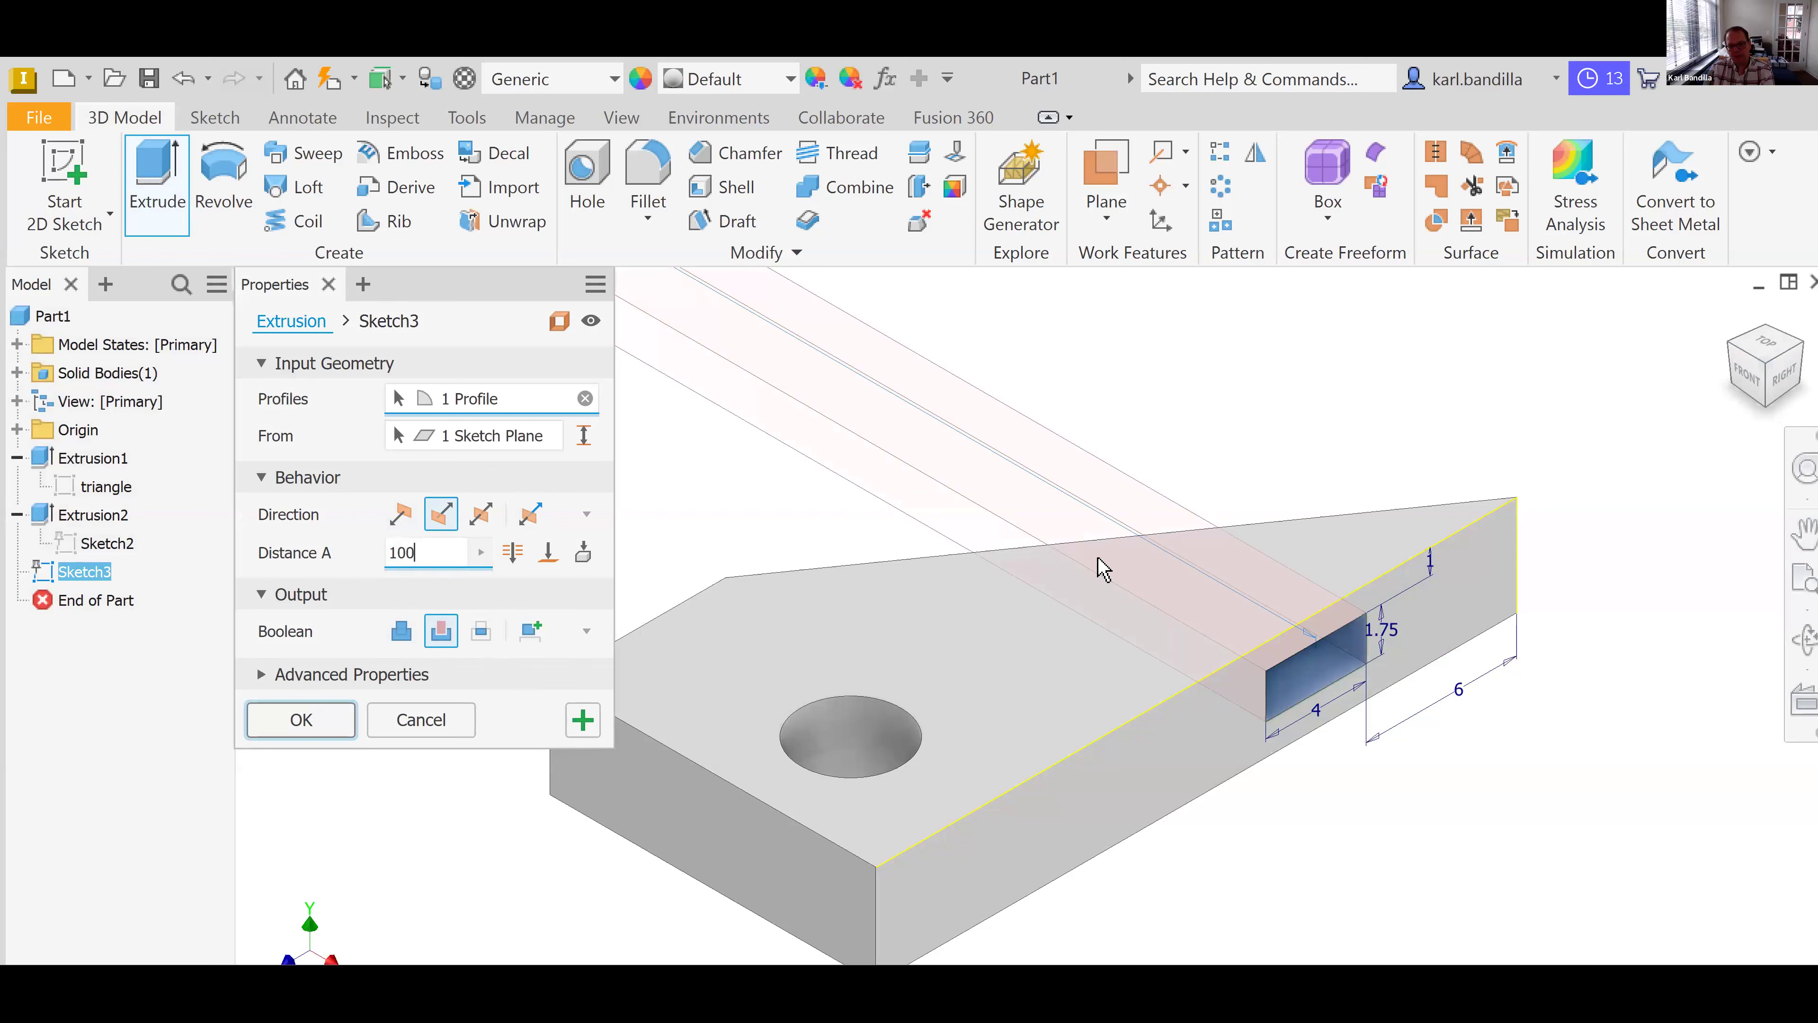
click(322, 722)
click(1781, 391)
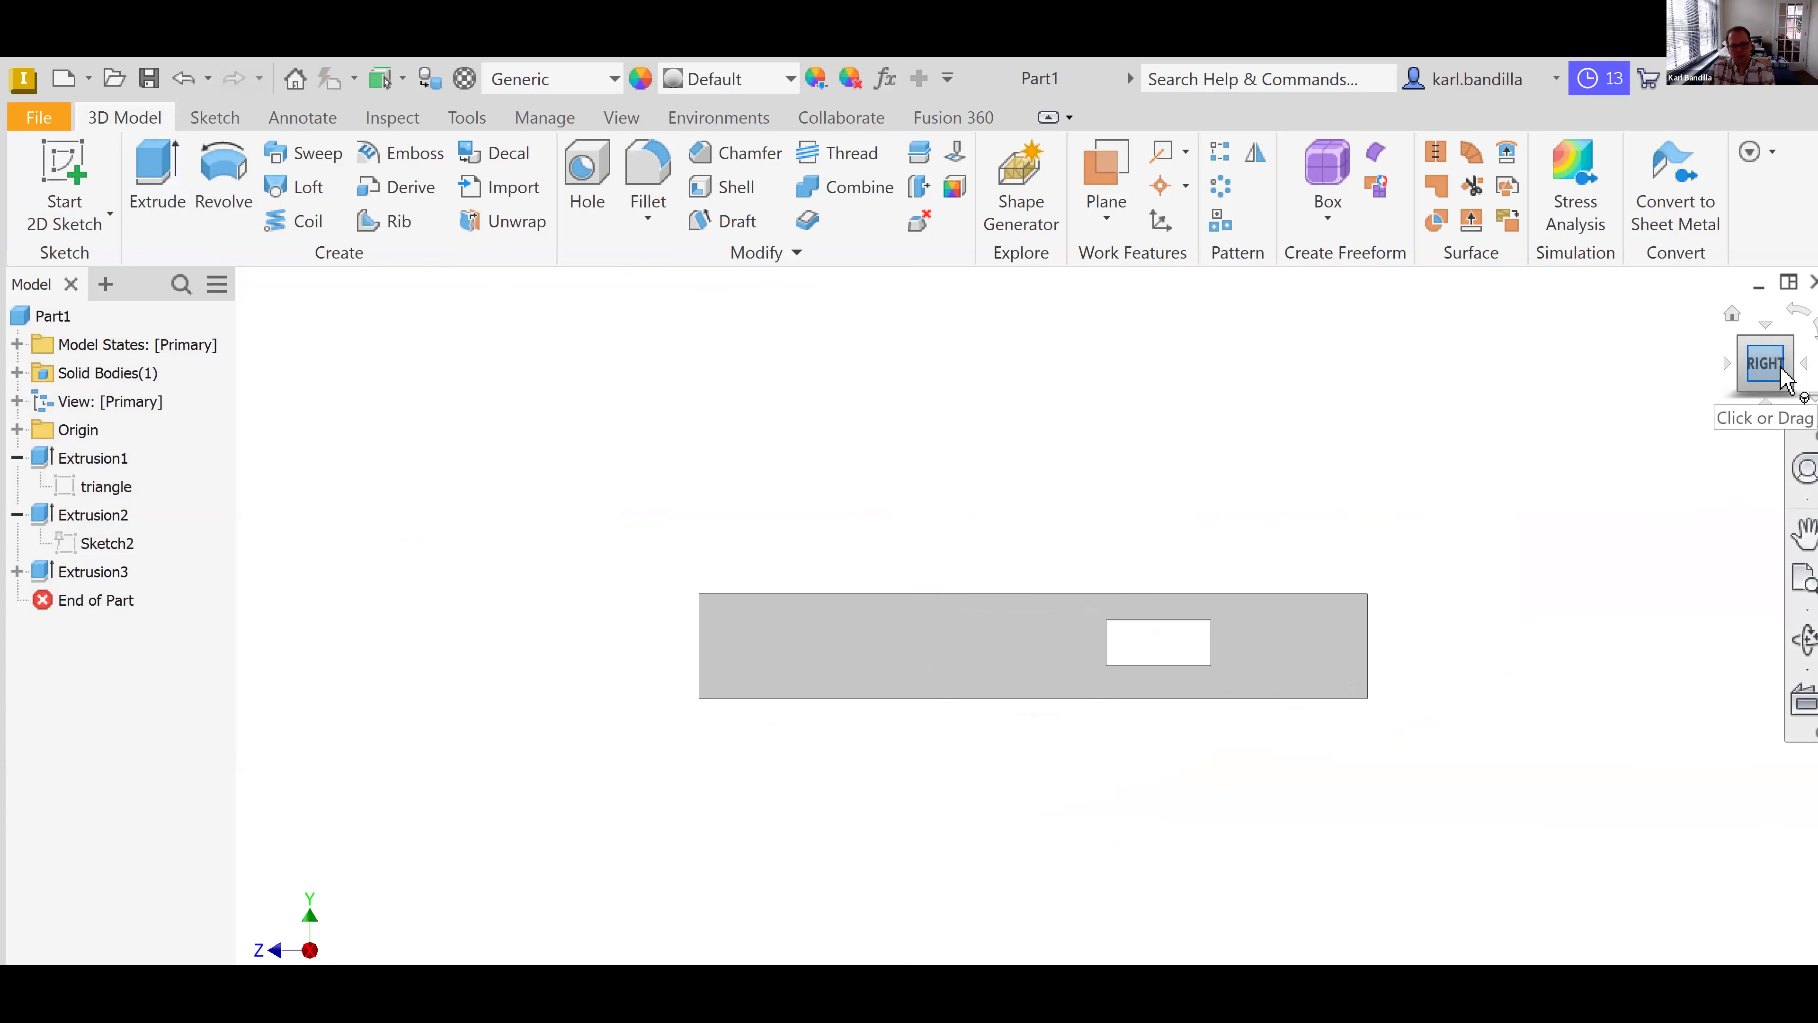
- Return to the Home view, expand Extrusion3 and open Sketch3 for editing
click(1733, 315)
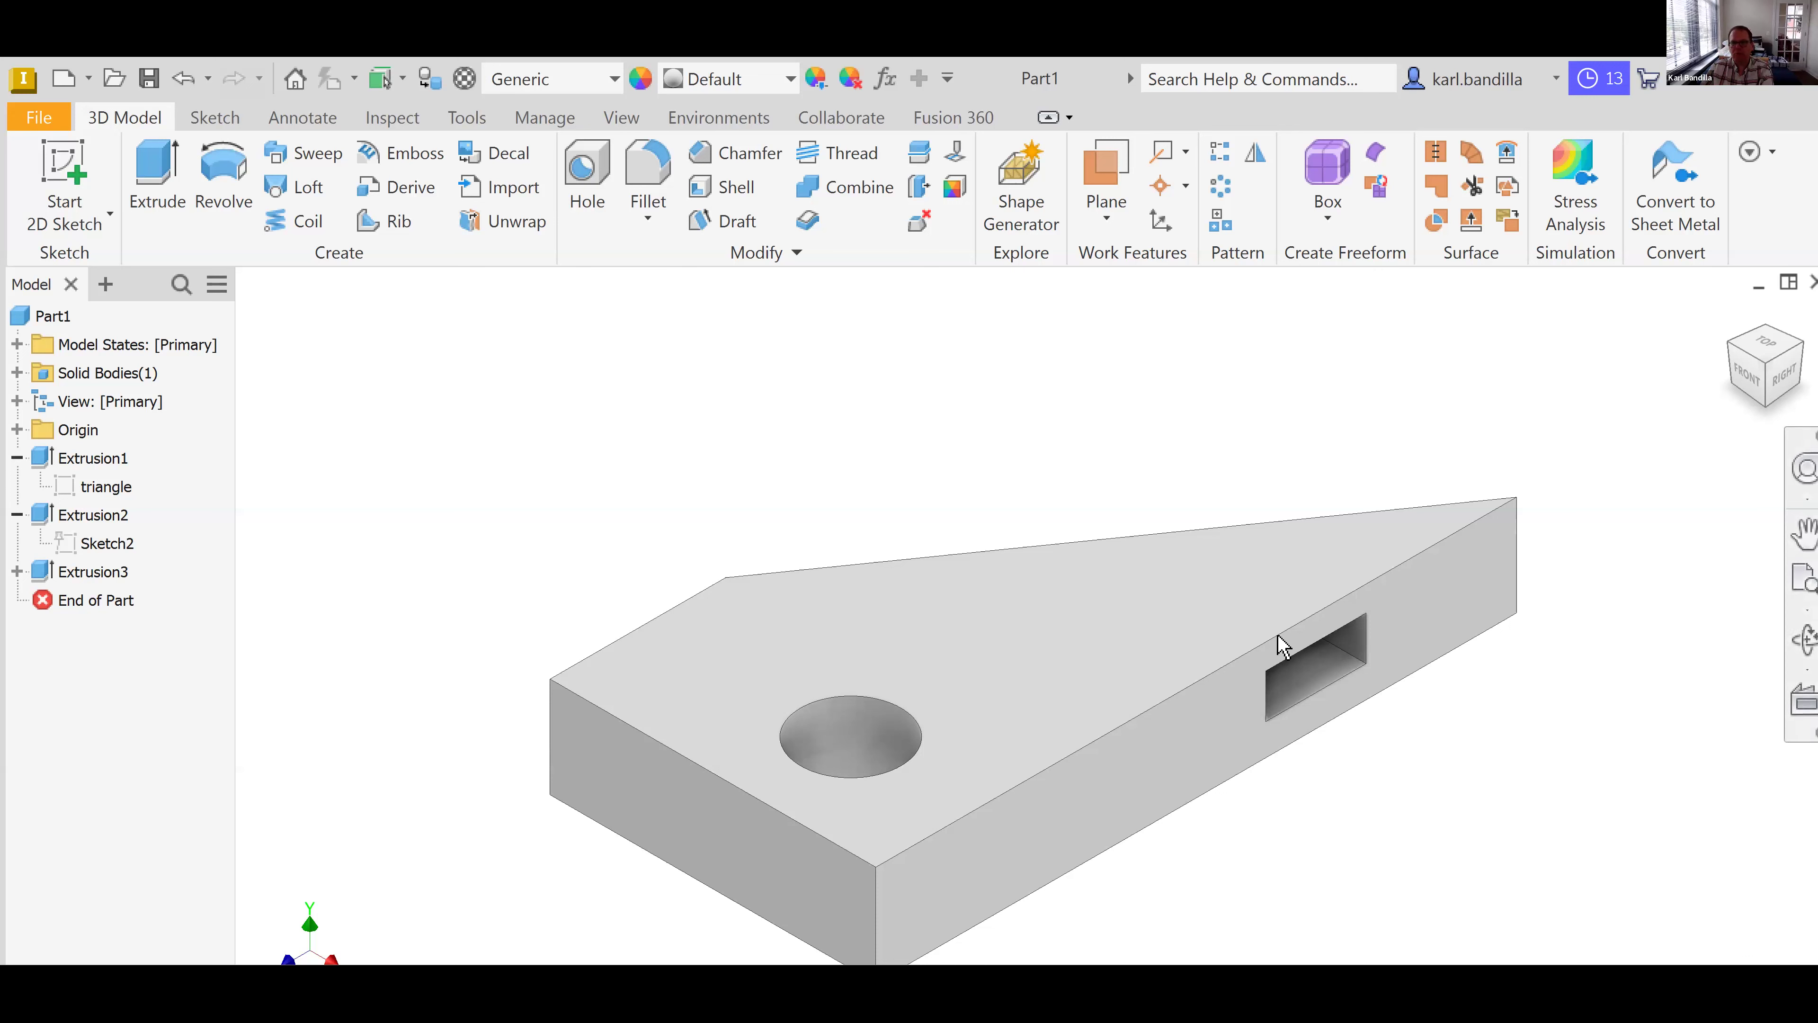
click(17, 571)
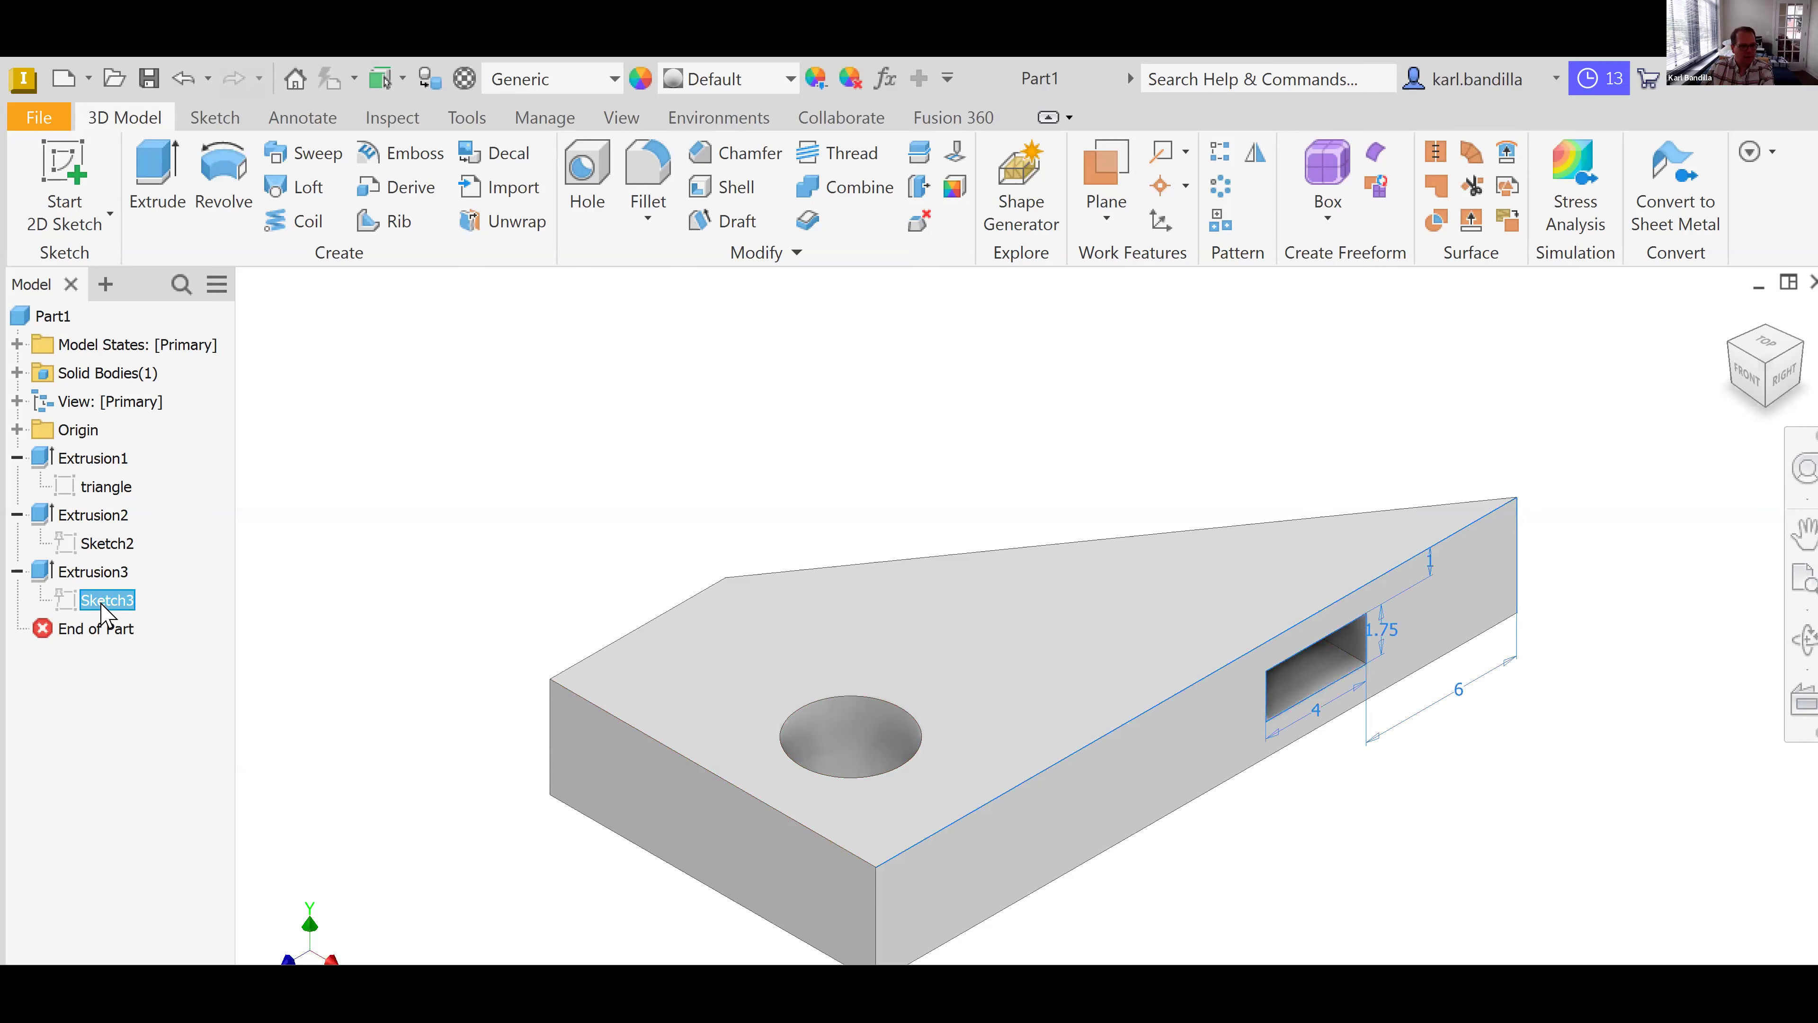
right_click(101, 602)
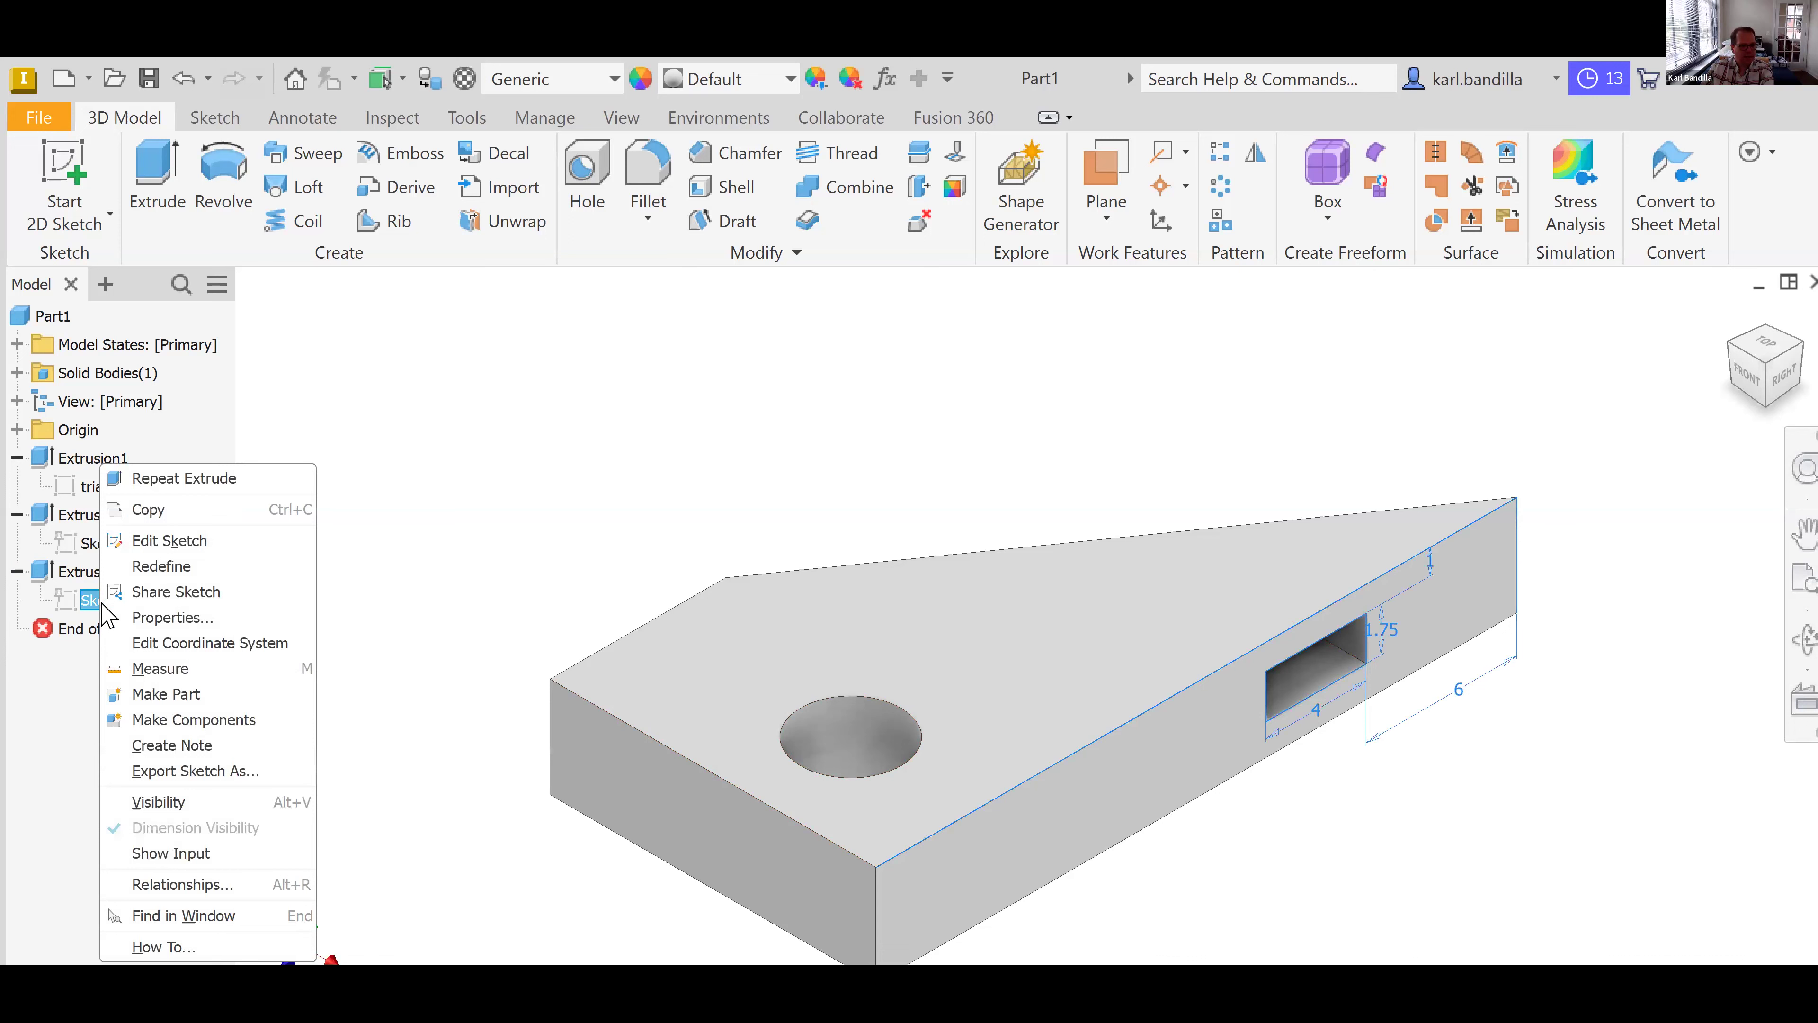
click(188, 541)
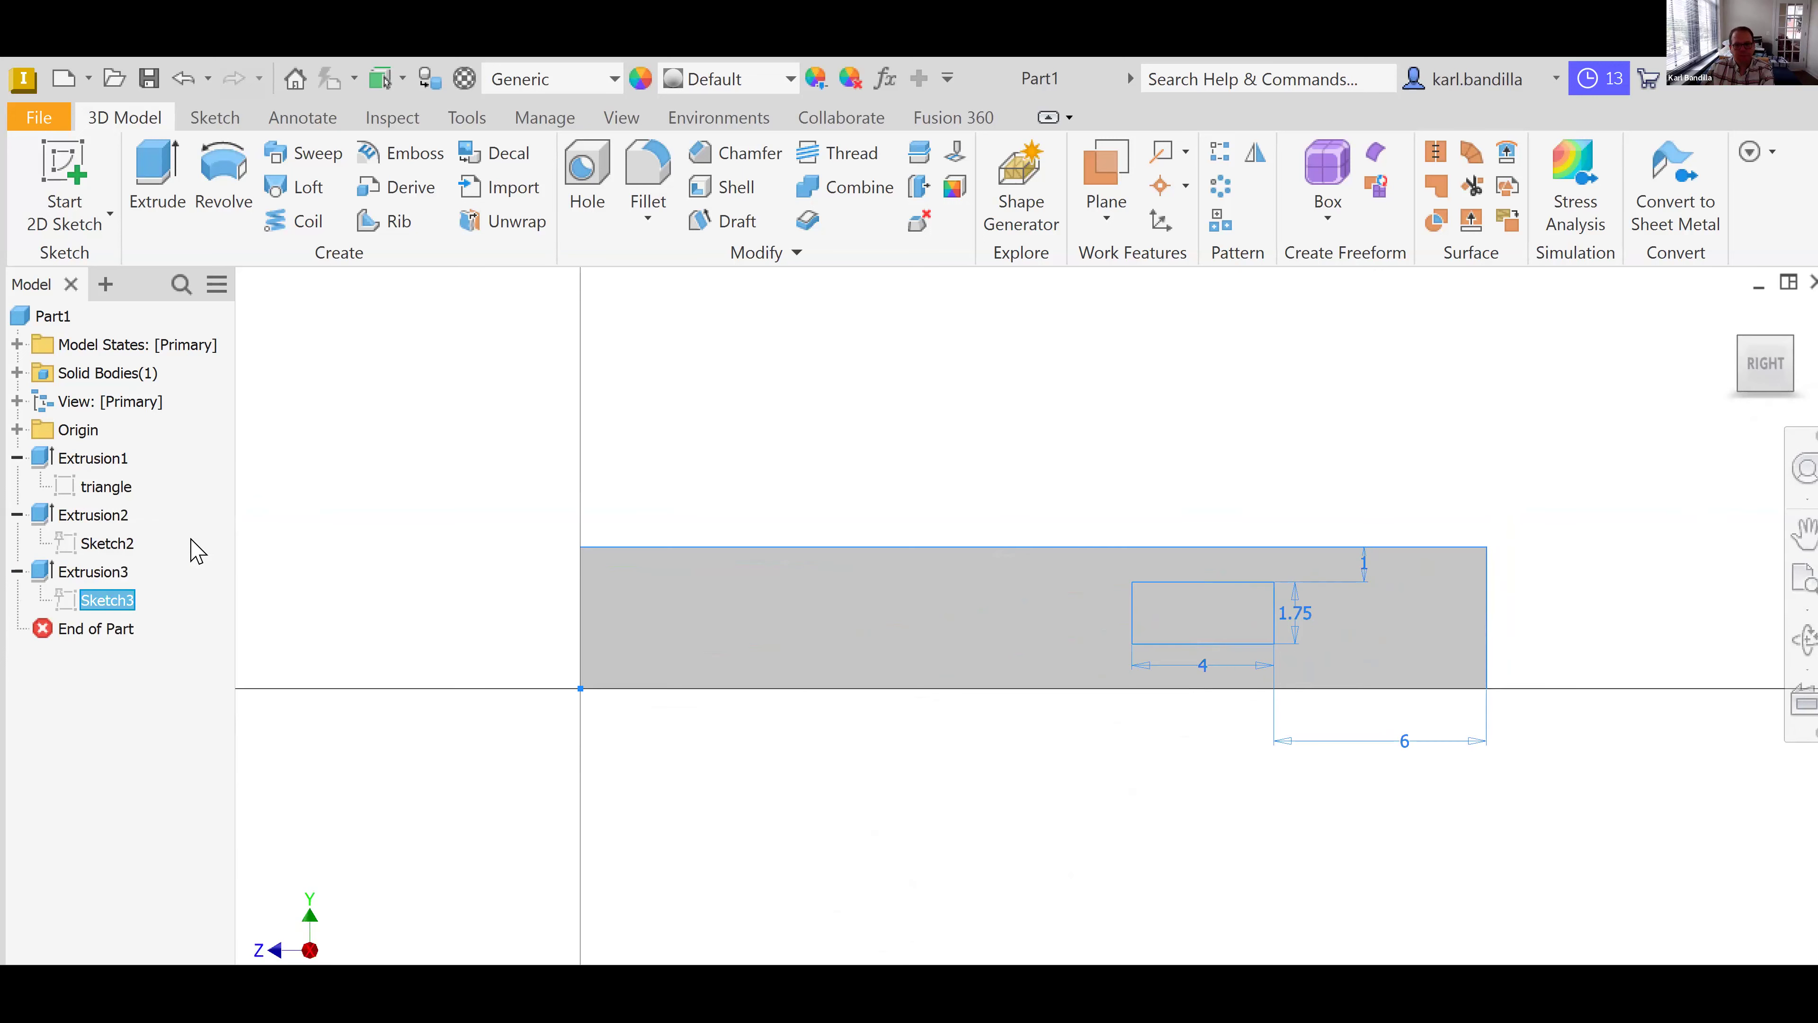
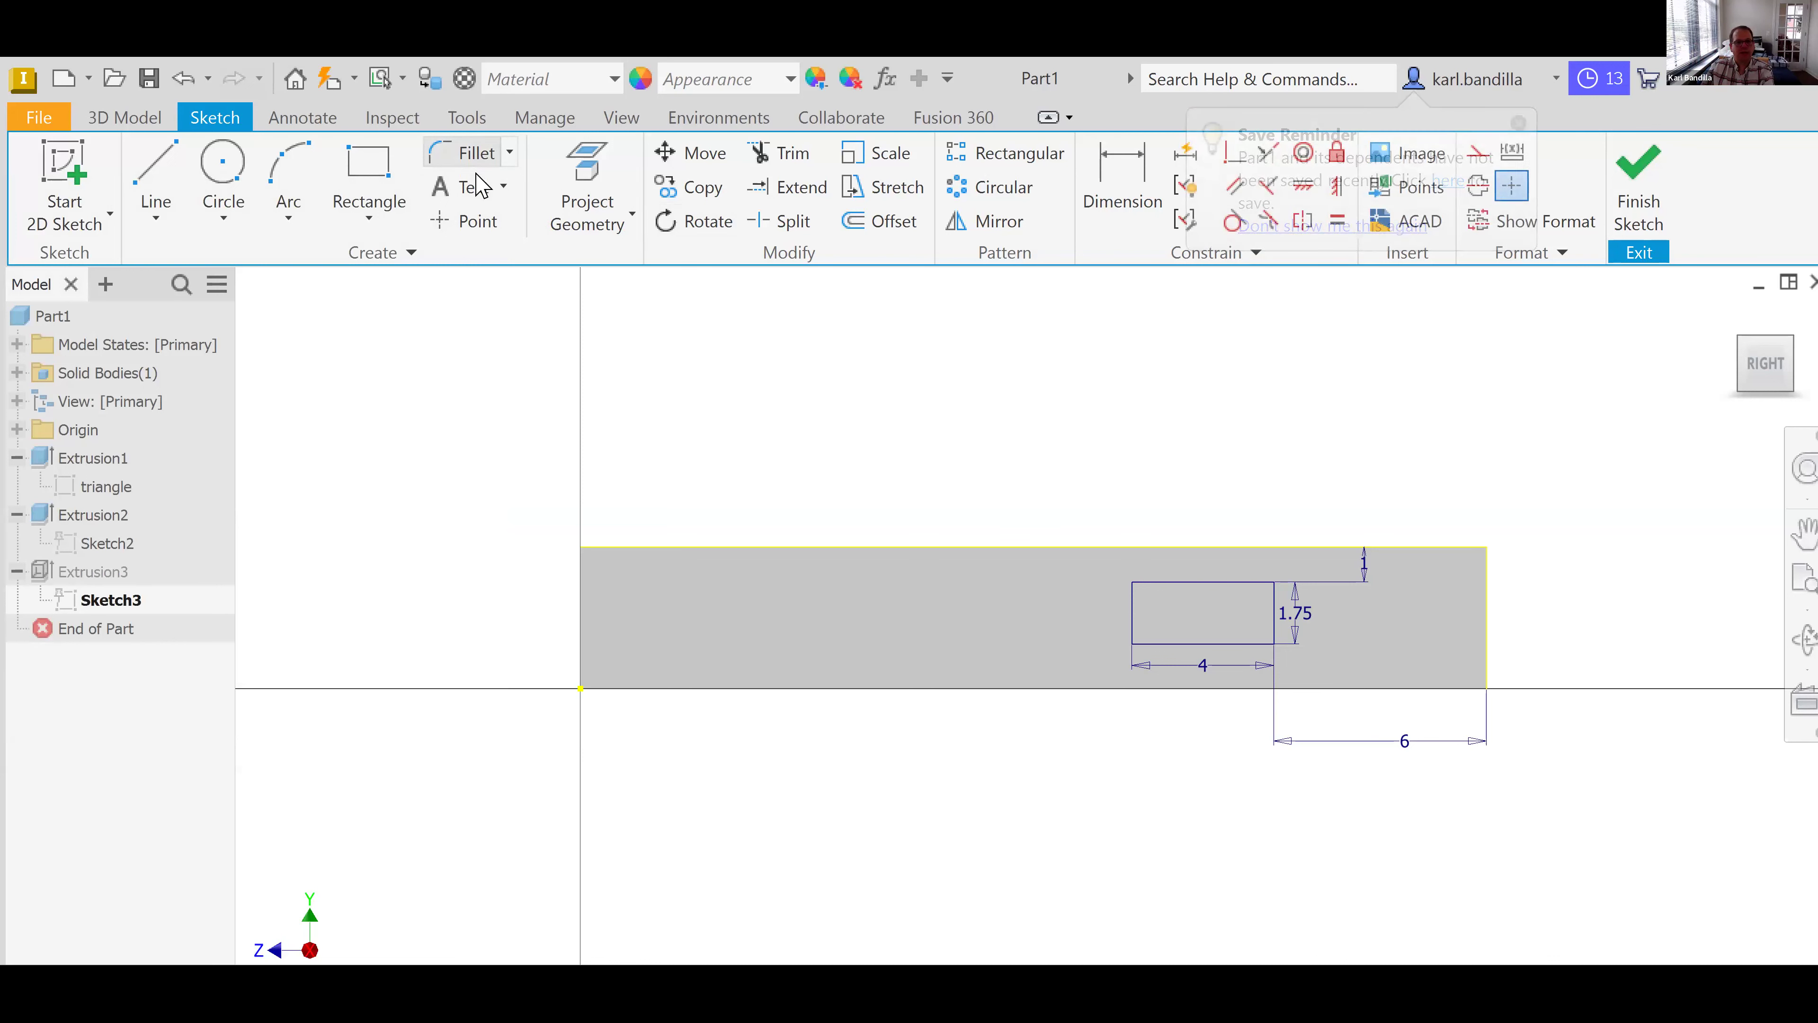
- Round the upper-left corner of the 4 × 1.75 rectangle with a 0.5 sketch fillet
click(472, 152)
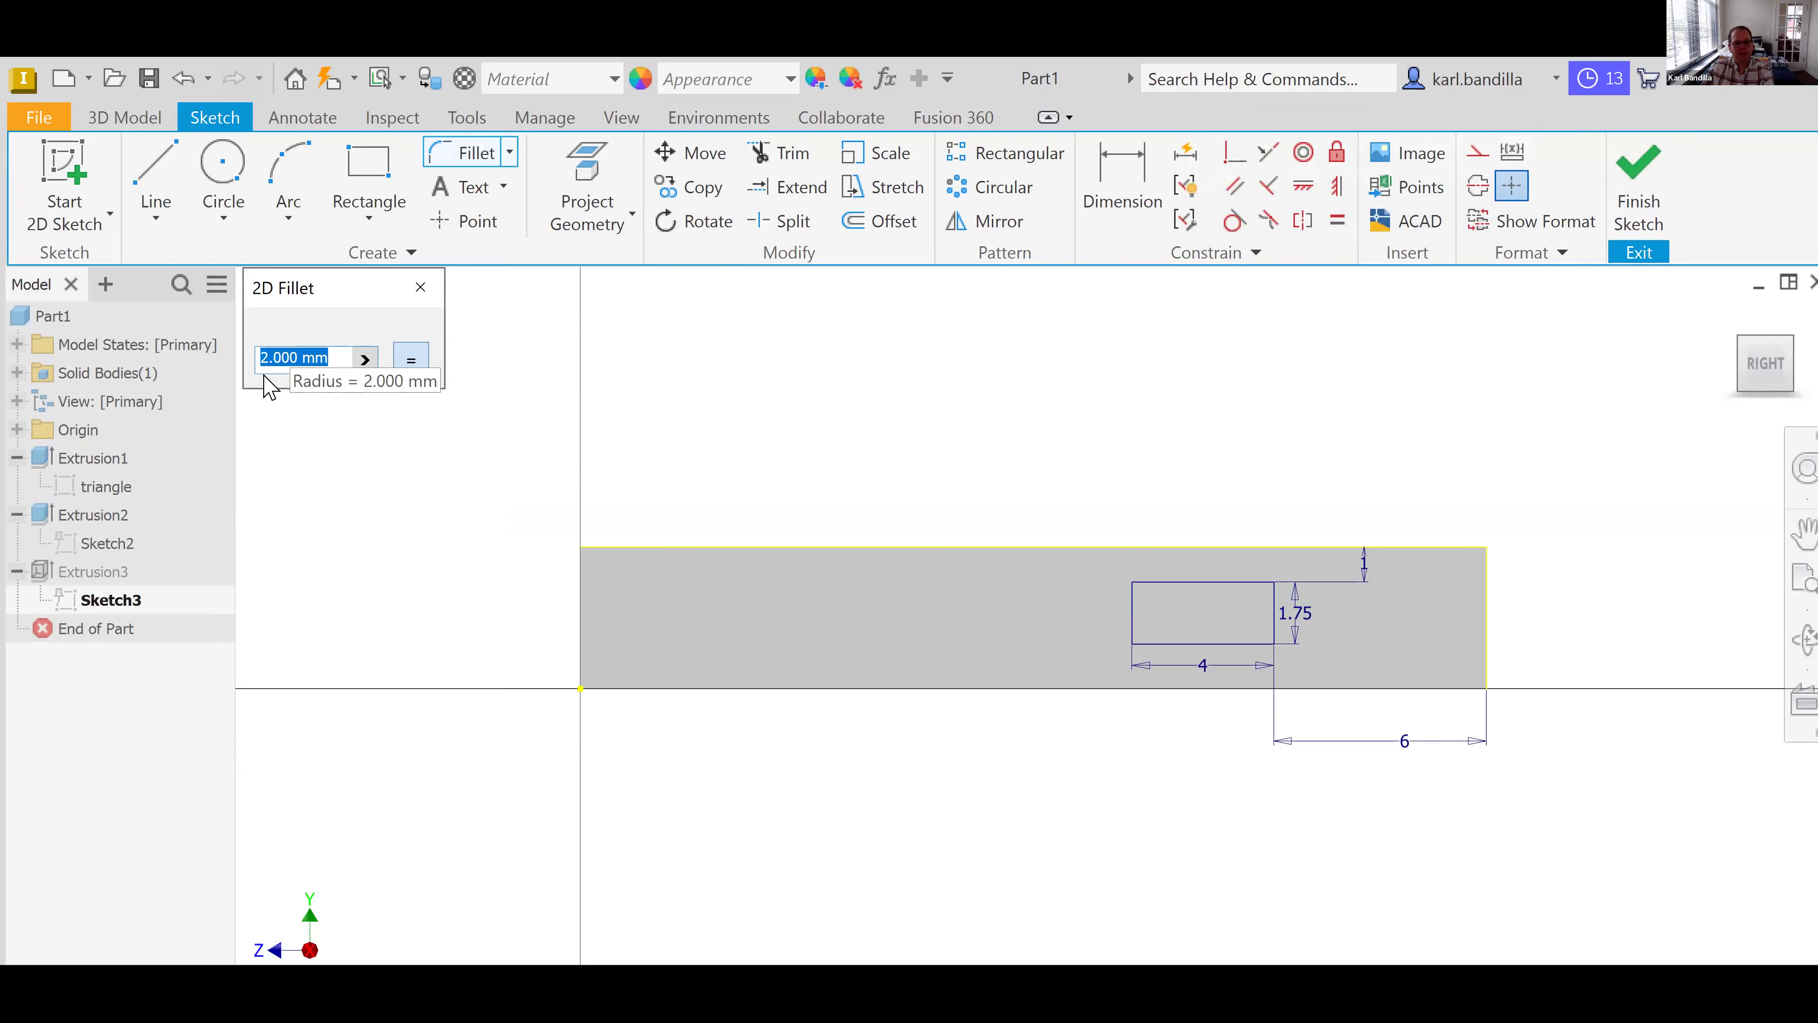
click(1274, 595)
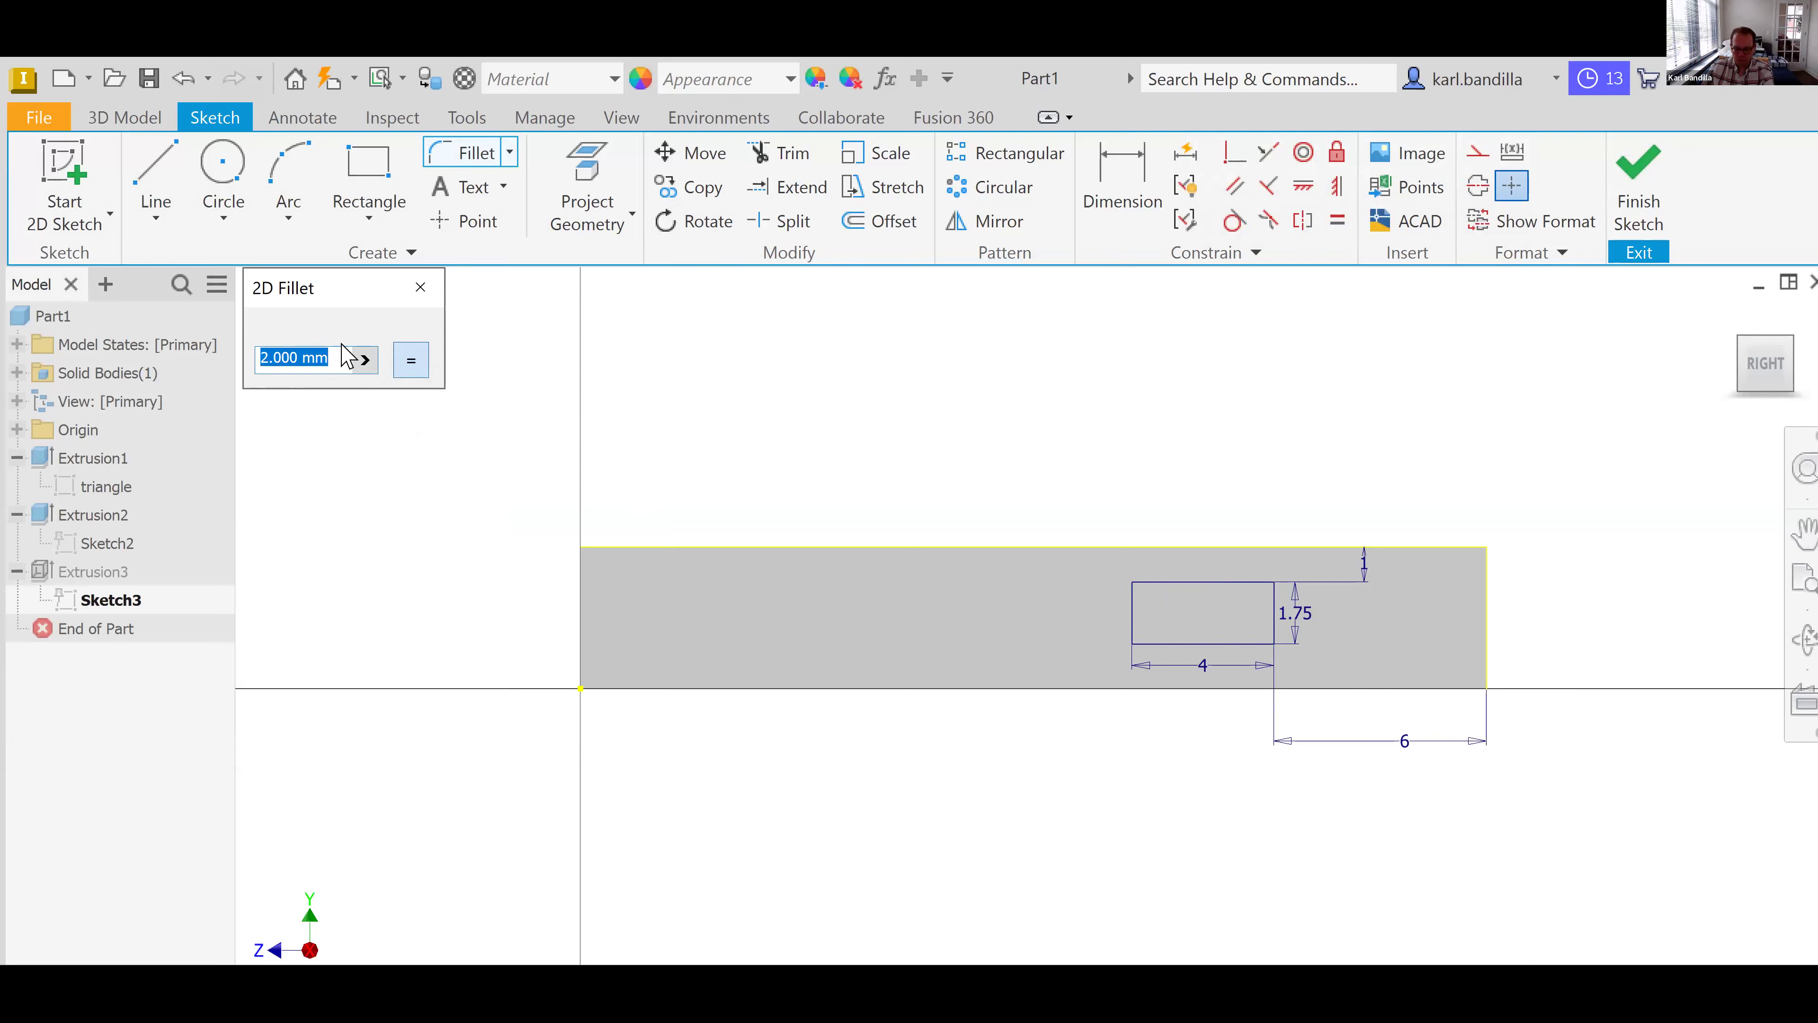
text(.5)
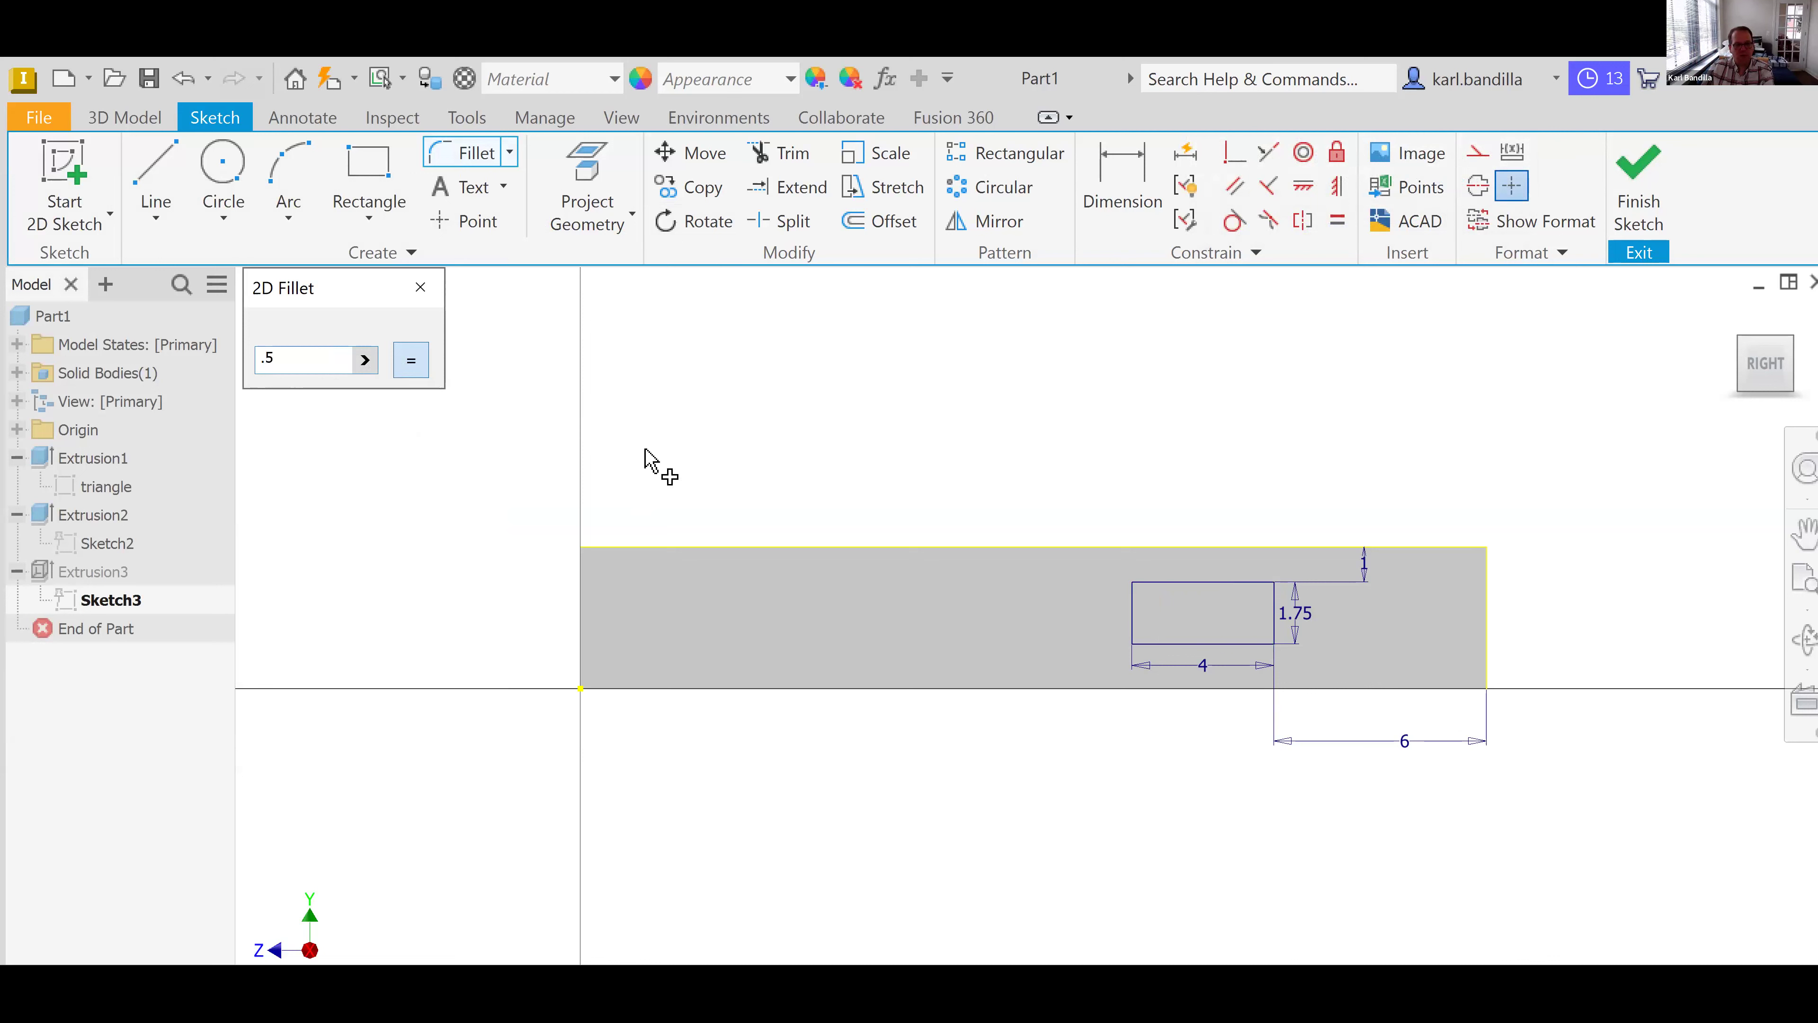
click(1134, 605)
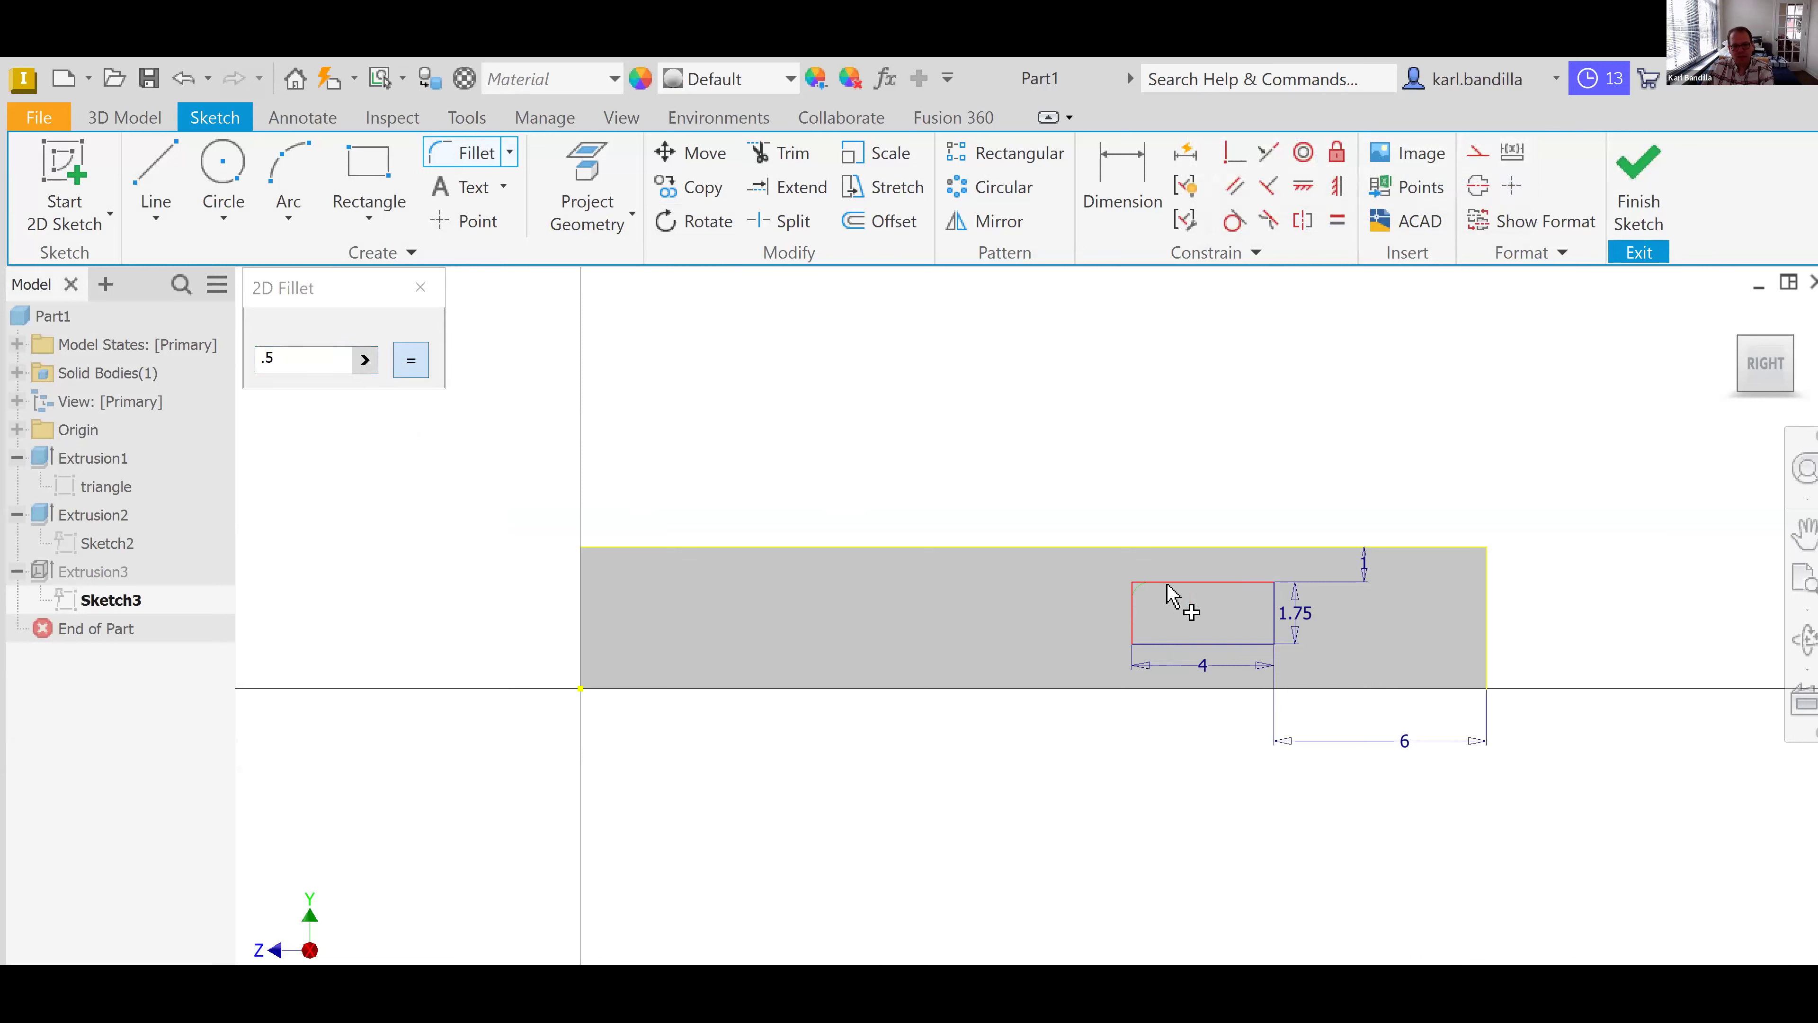
click(1146, 585)
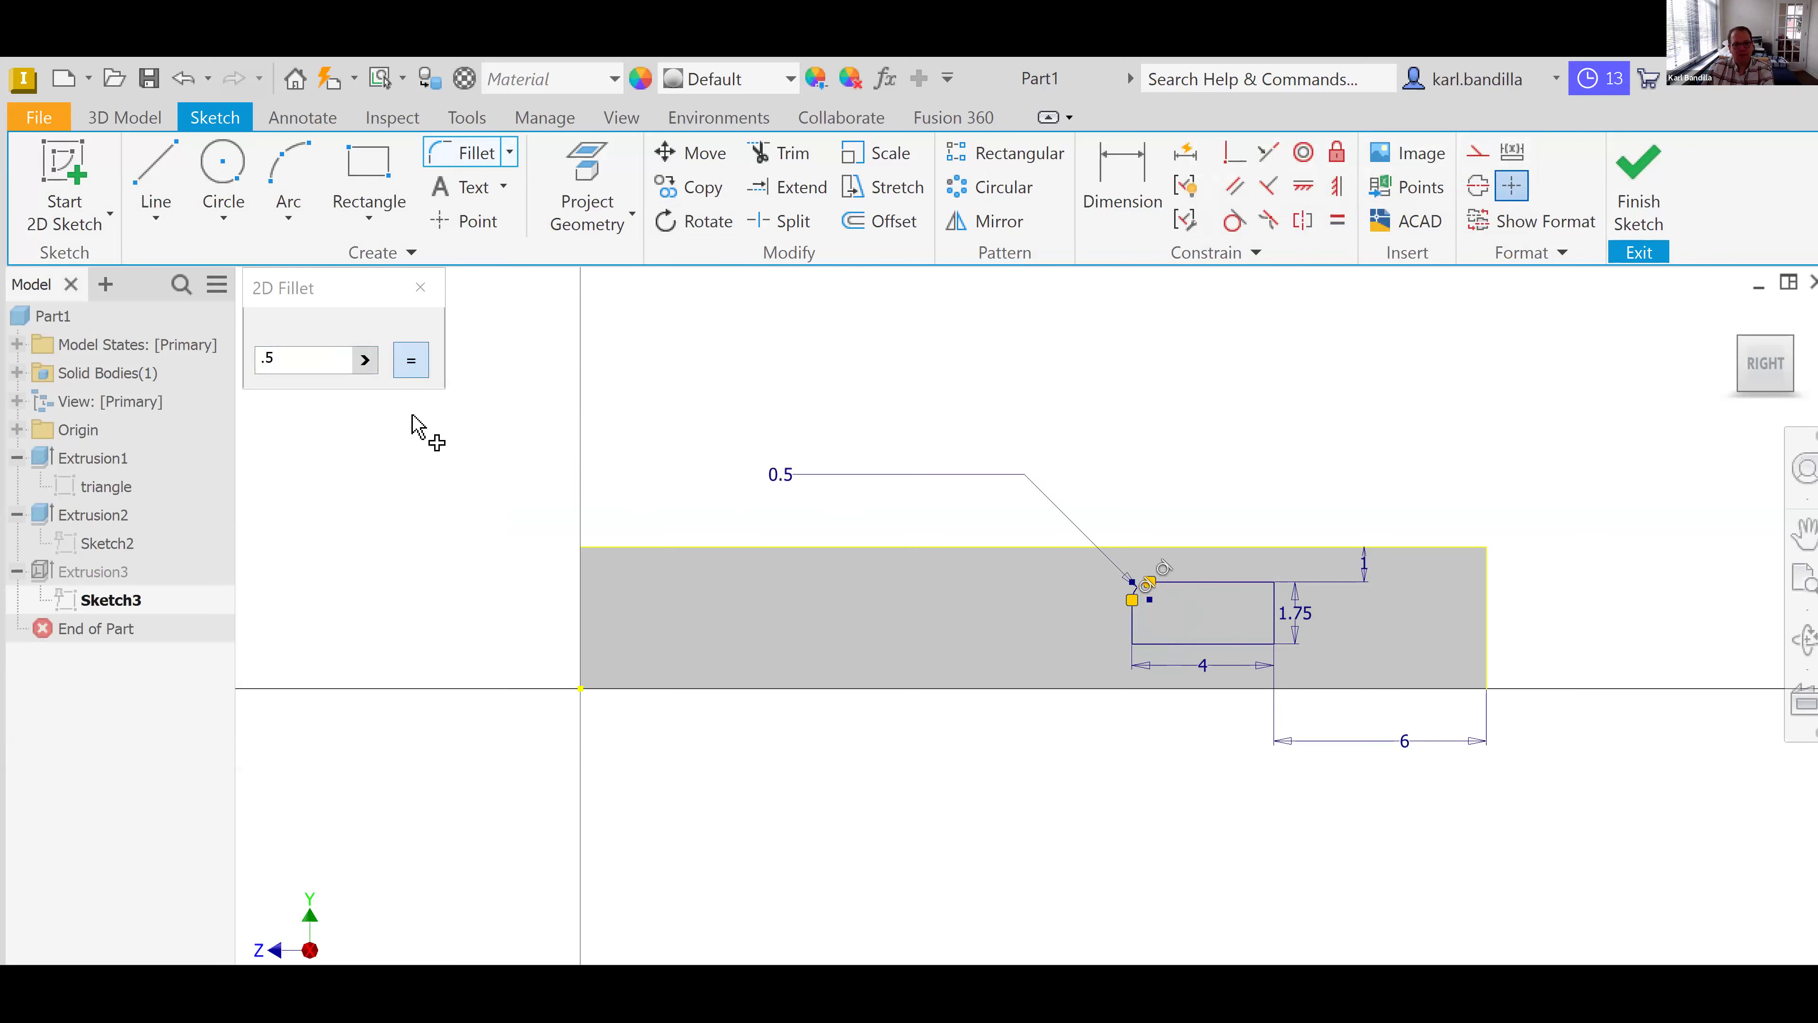
click(420, 289)
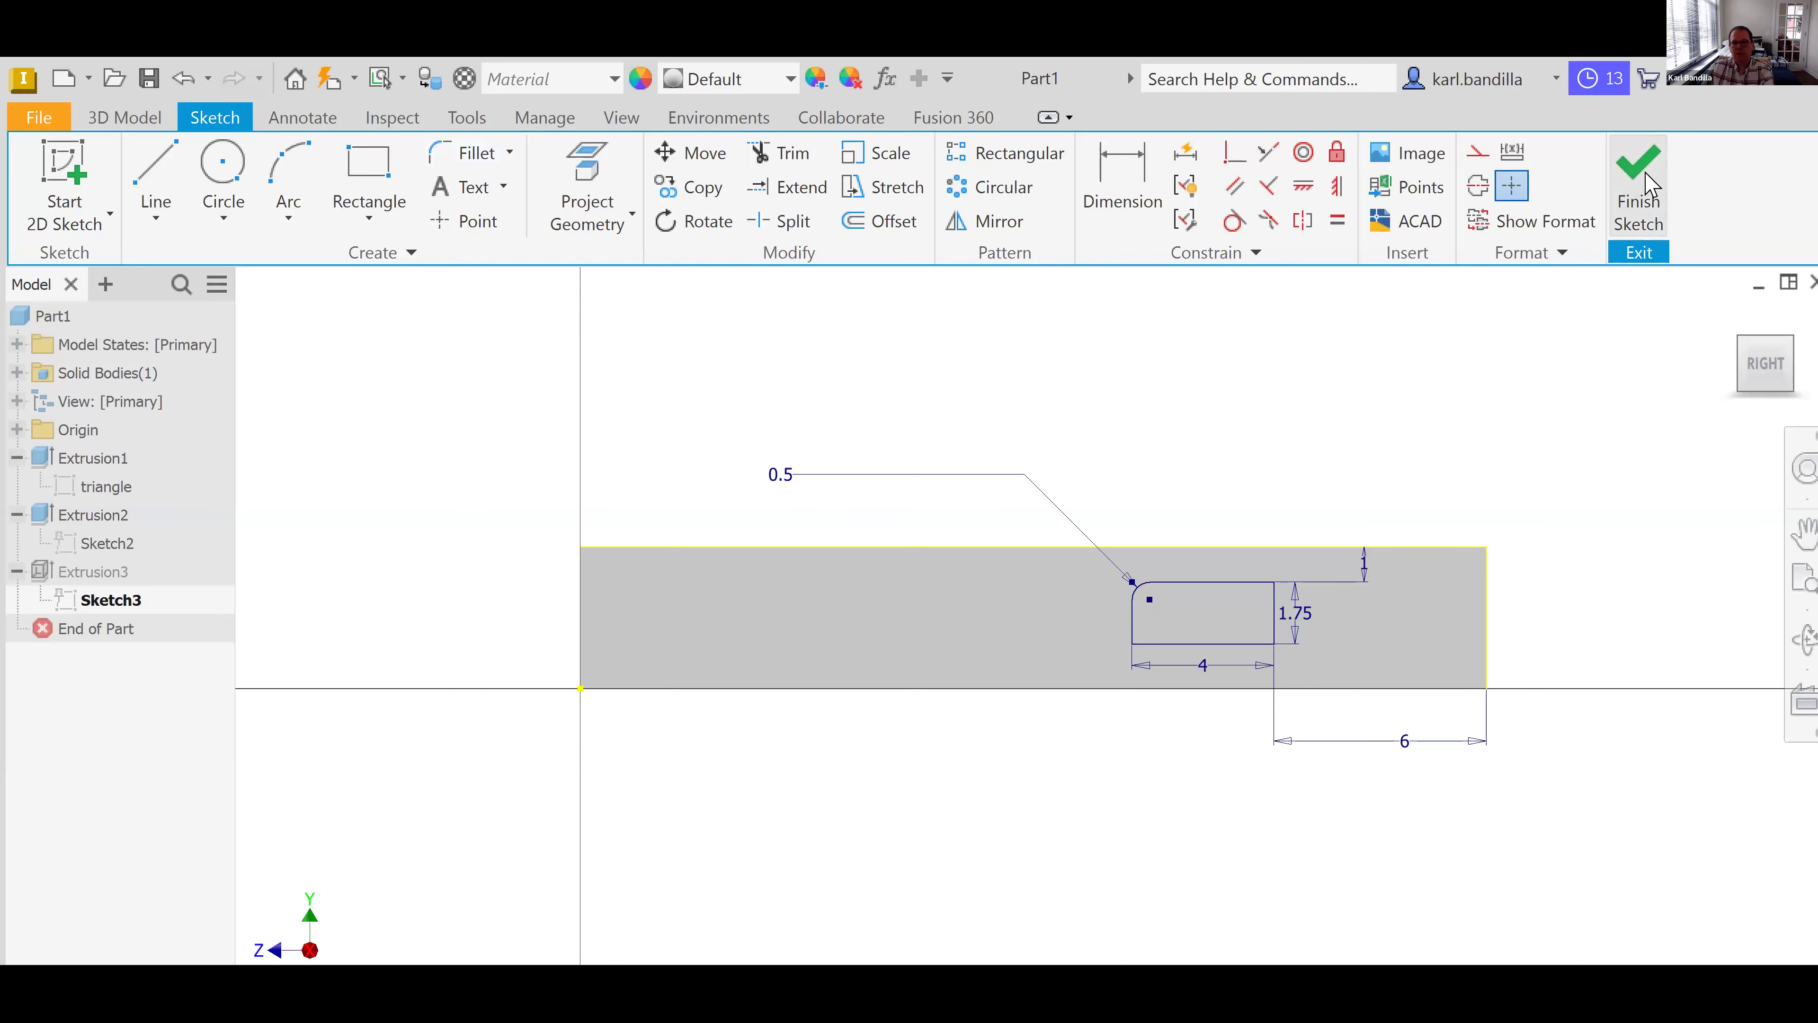
- Finish the slot sketch to cut the rectangular pocket, then start a new sketch on the top face
click(1644, 188)
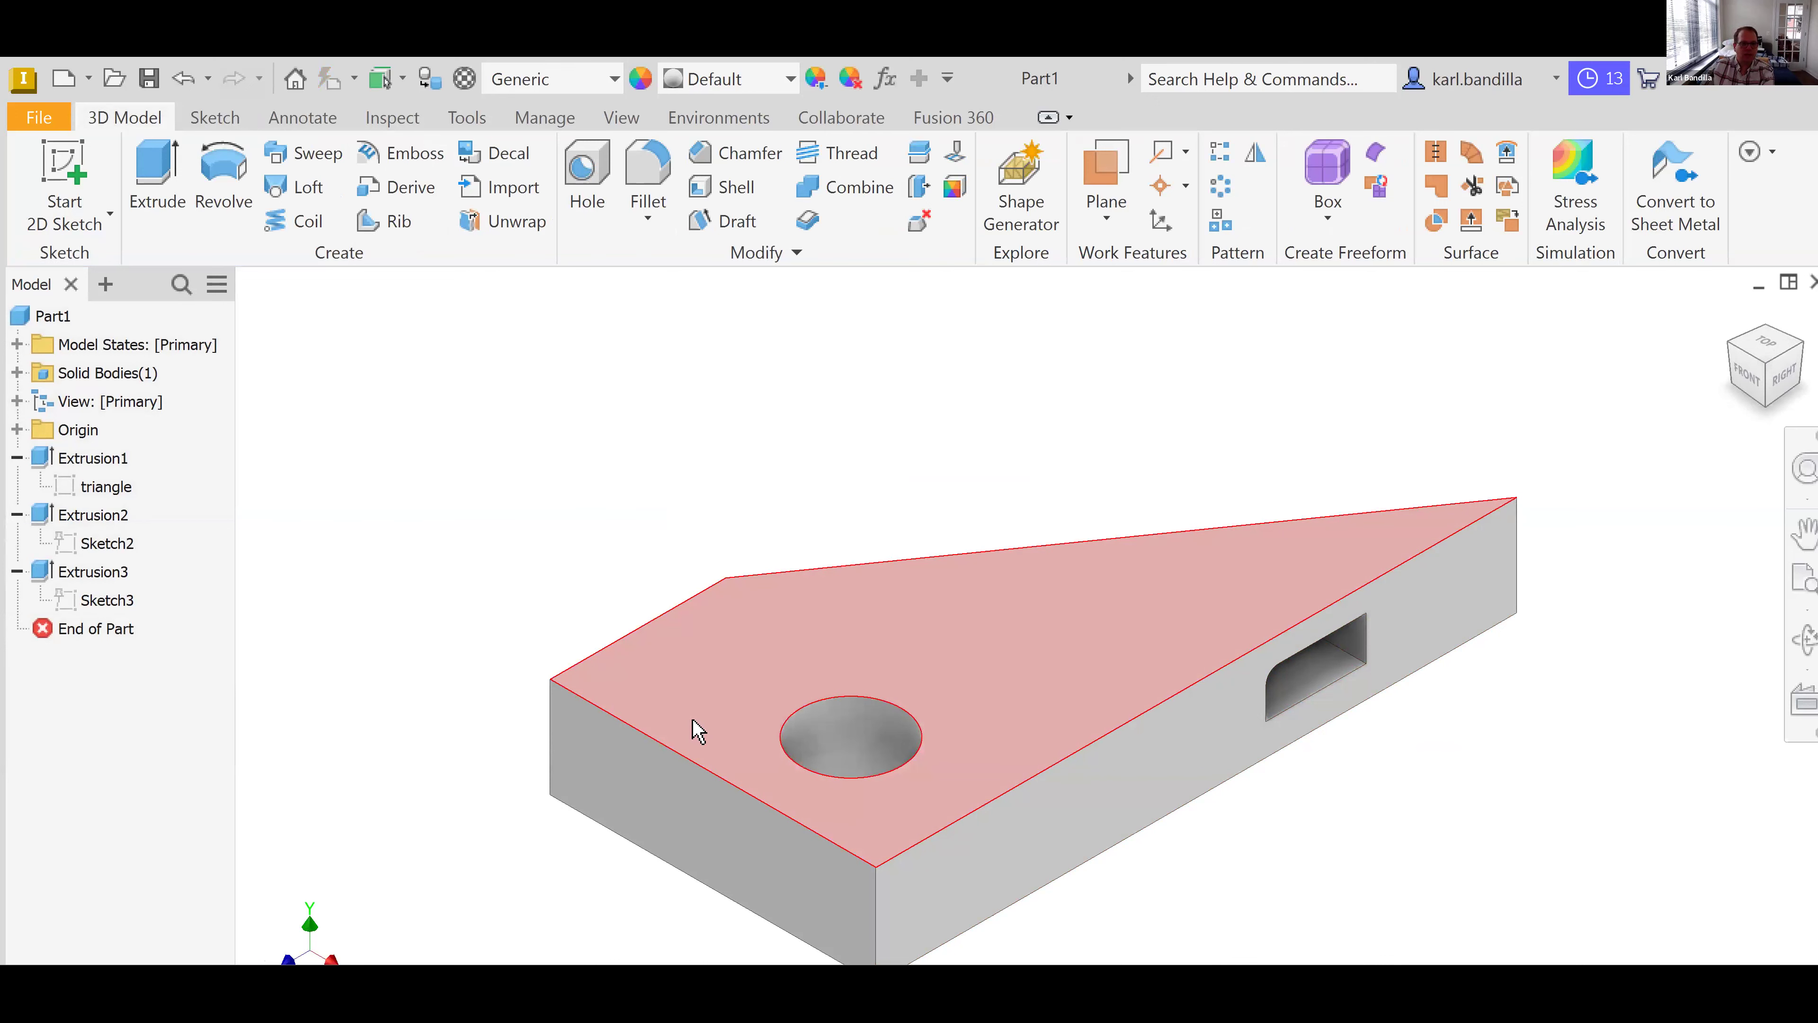
right_click(748, 636)
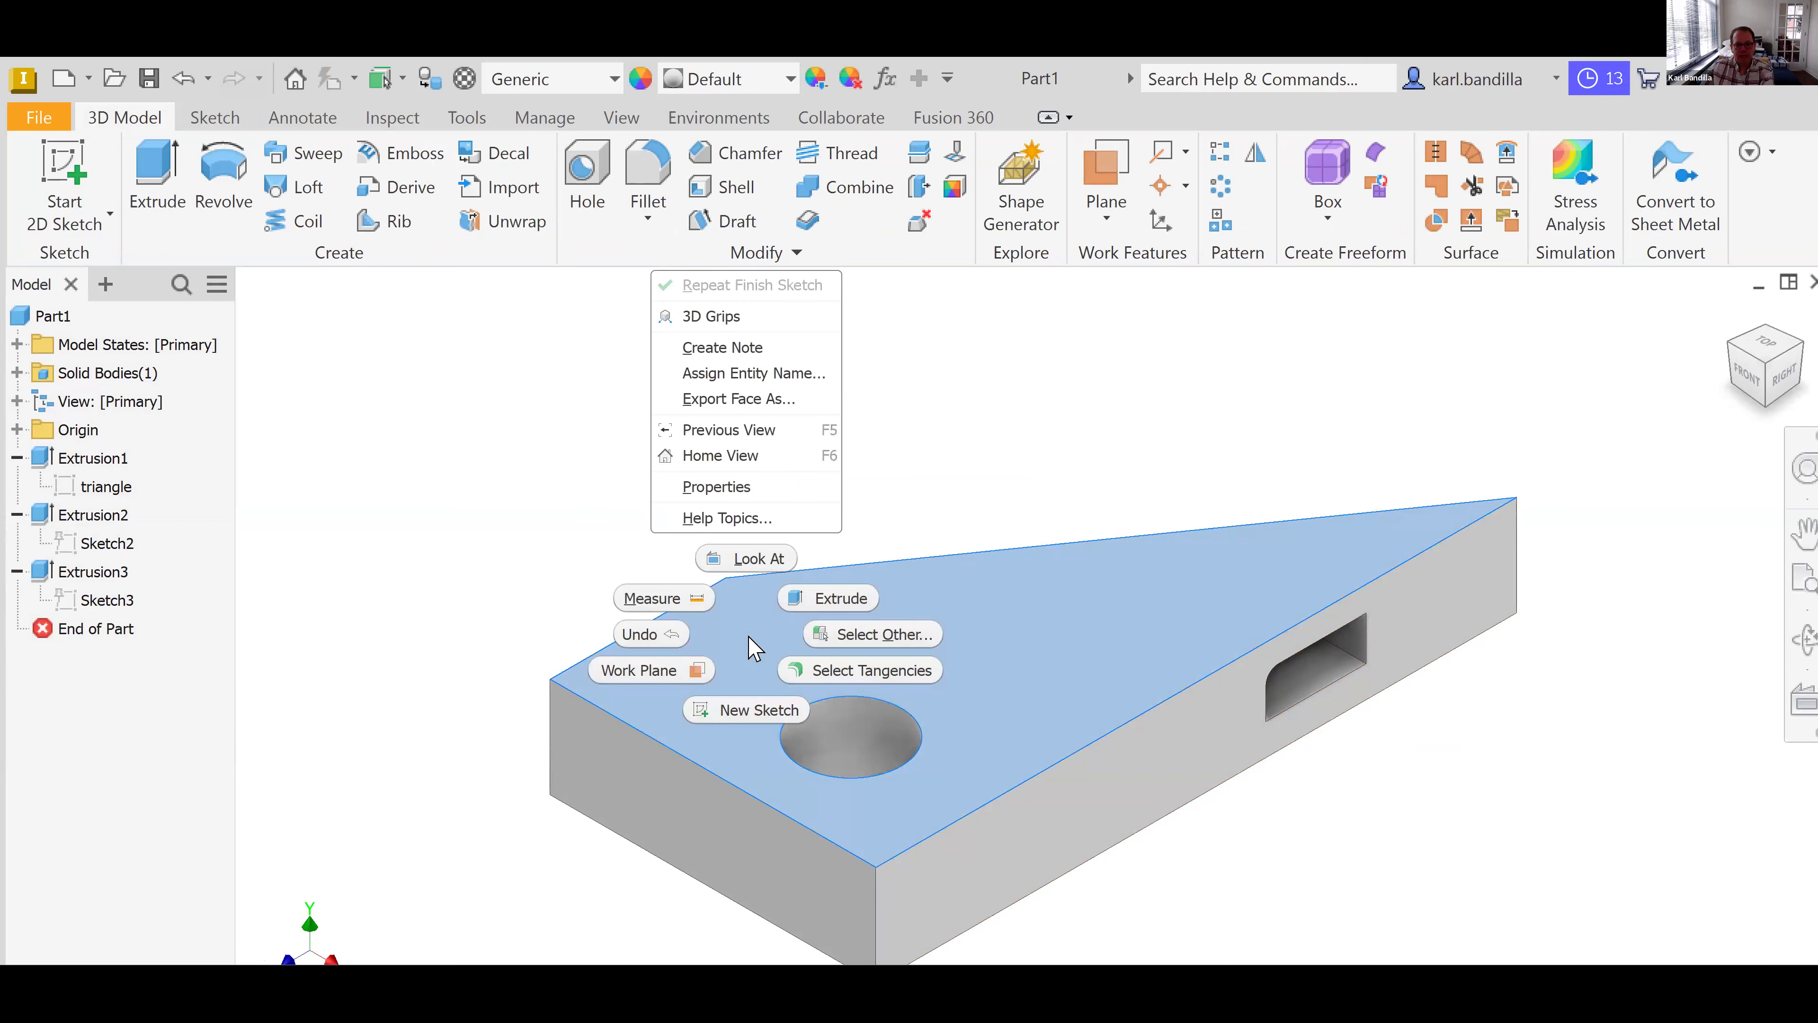
click(750, 711)
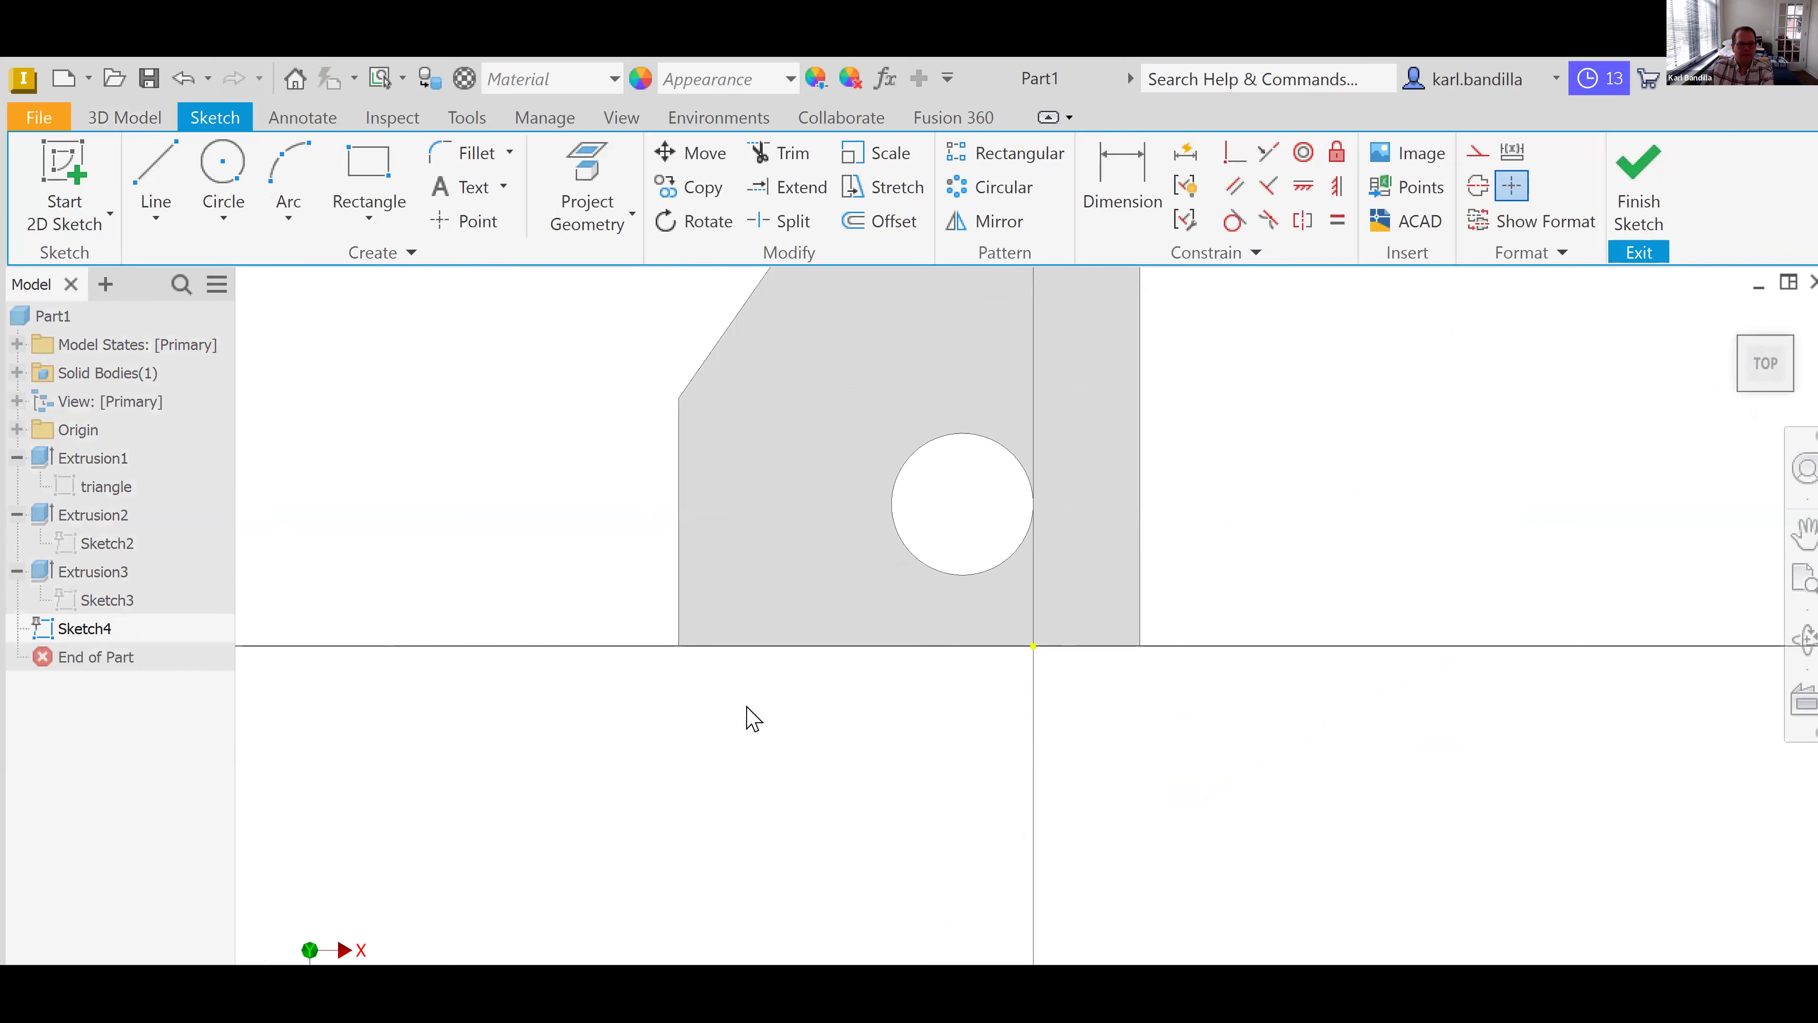
- Draw a radius-2 arc from the bottom-left corner up the top face's left edge and finish the sketch
click(299, 180)
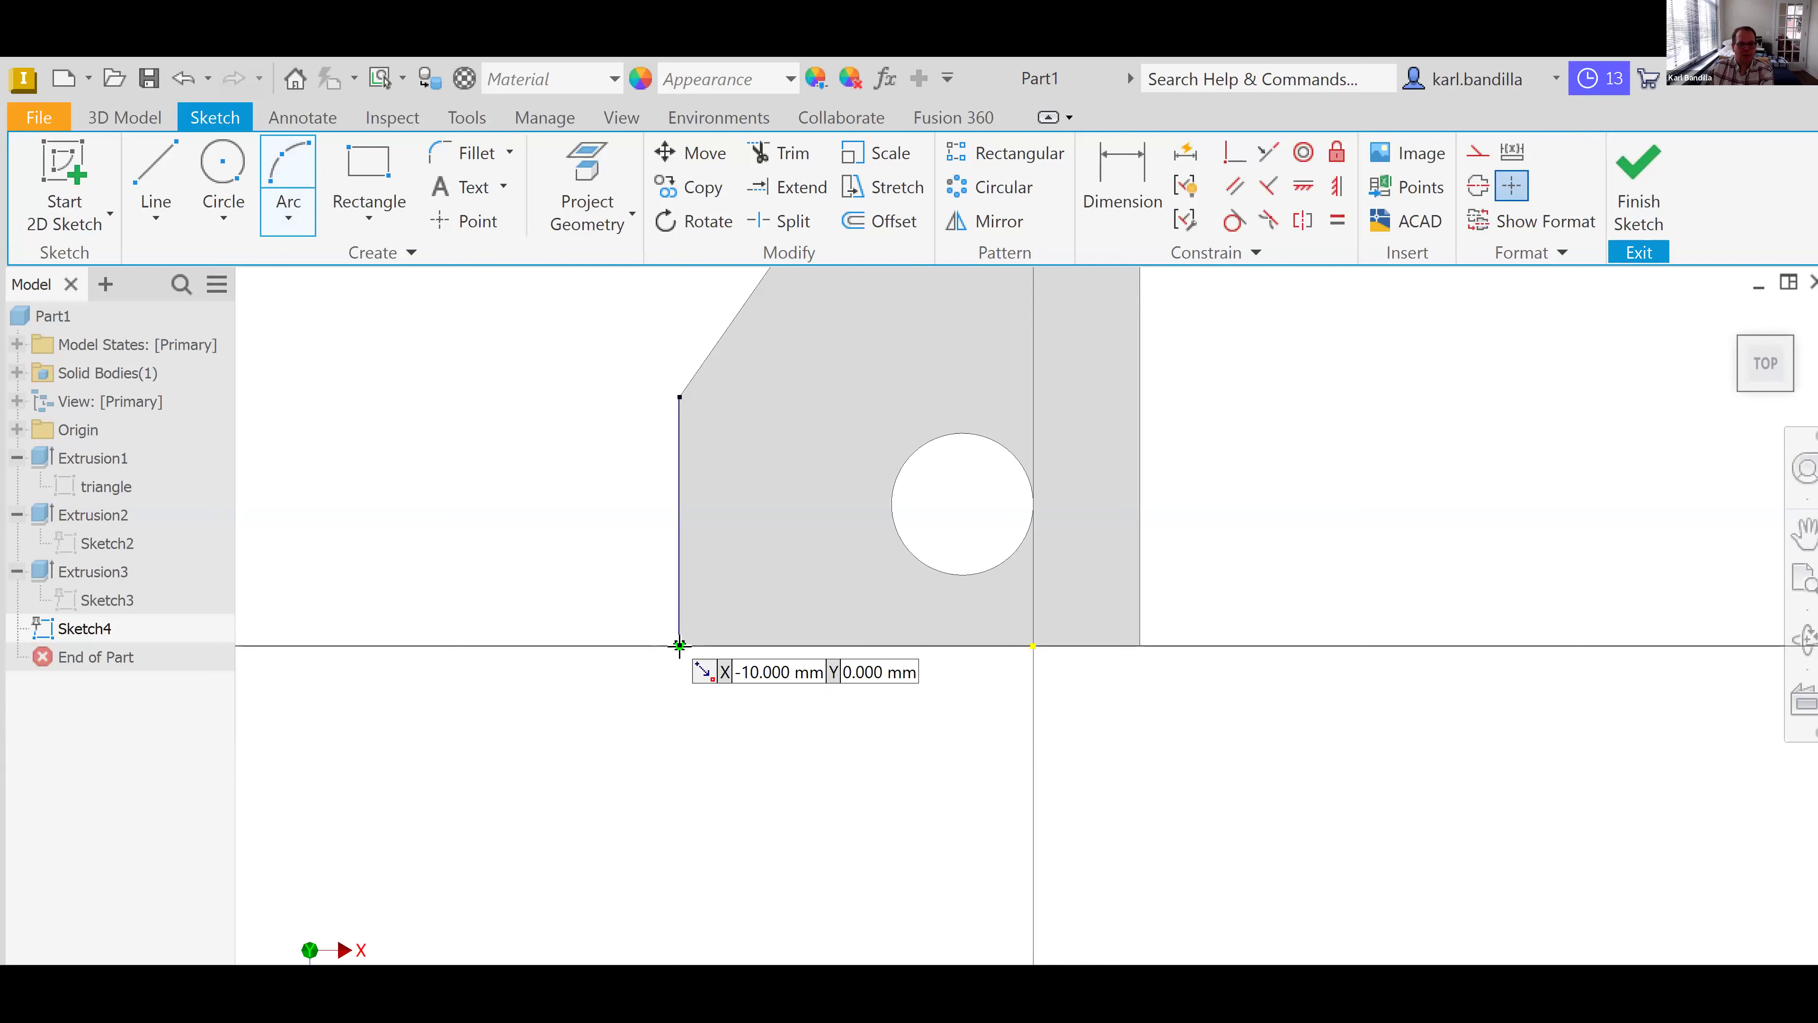
click(680, 646)
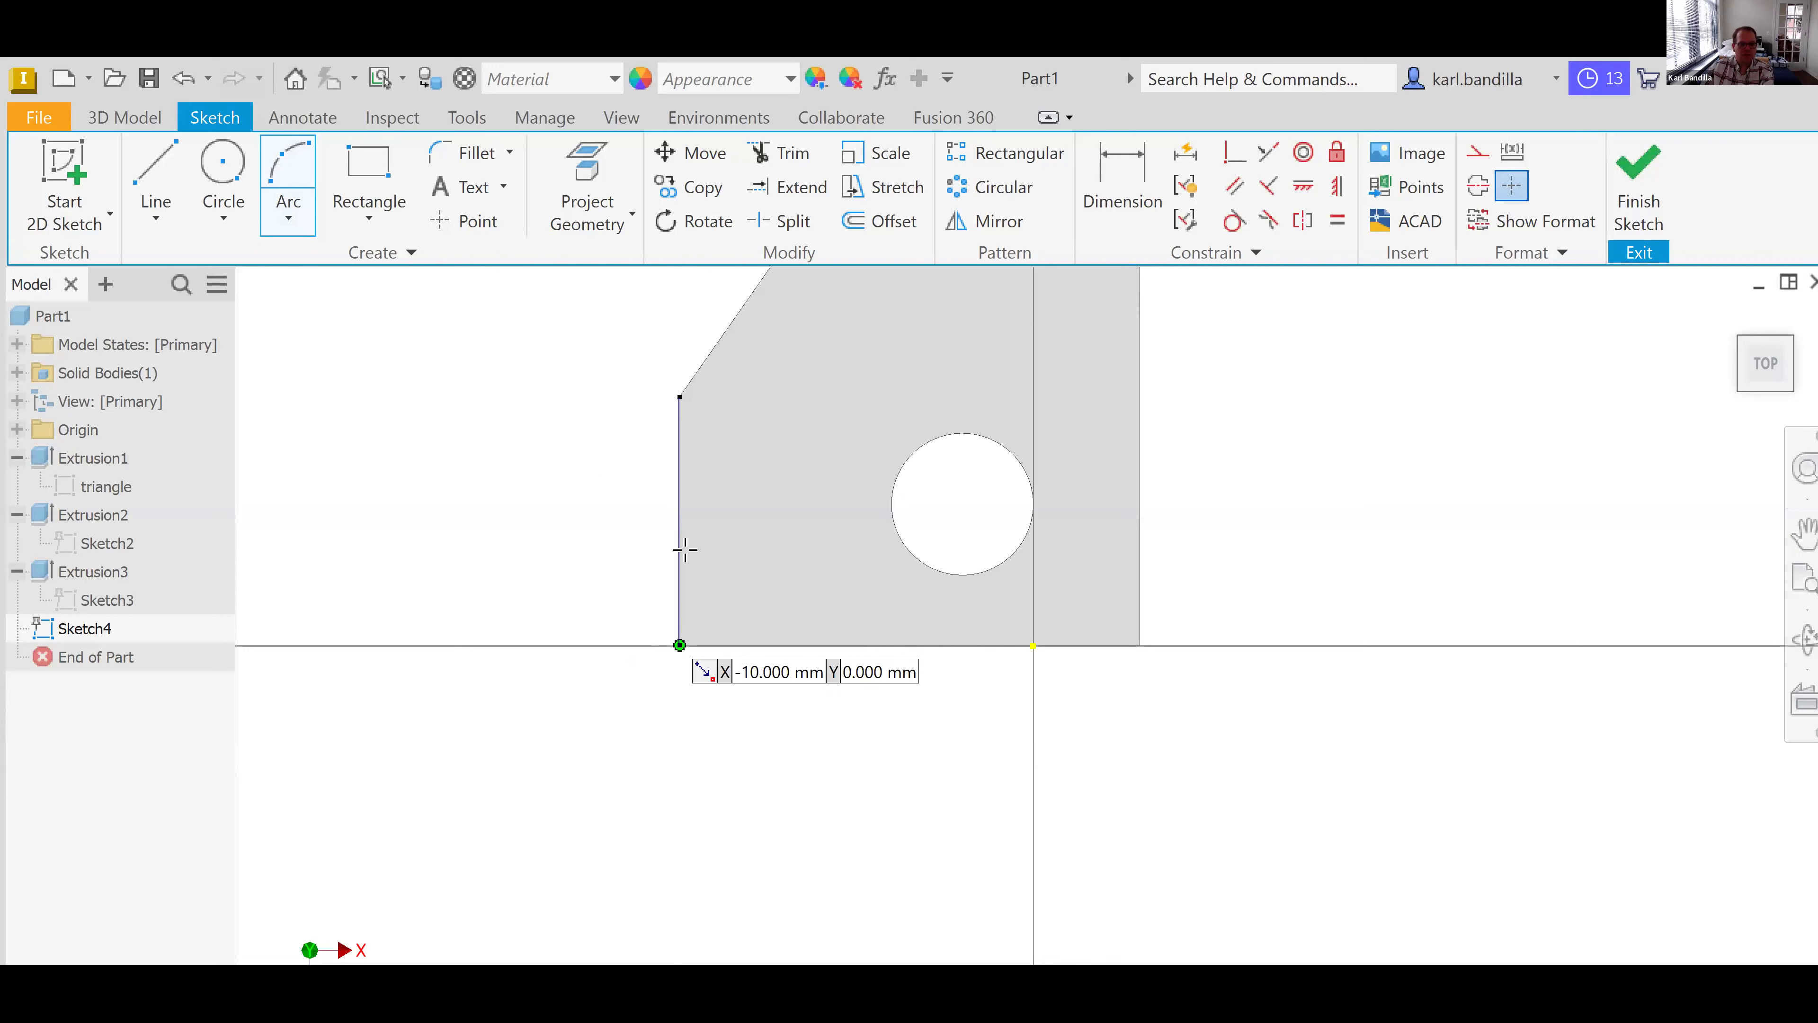
click(679, 518)
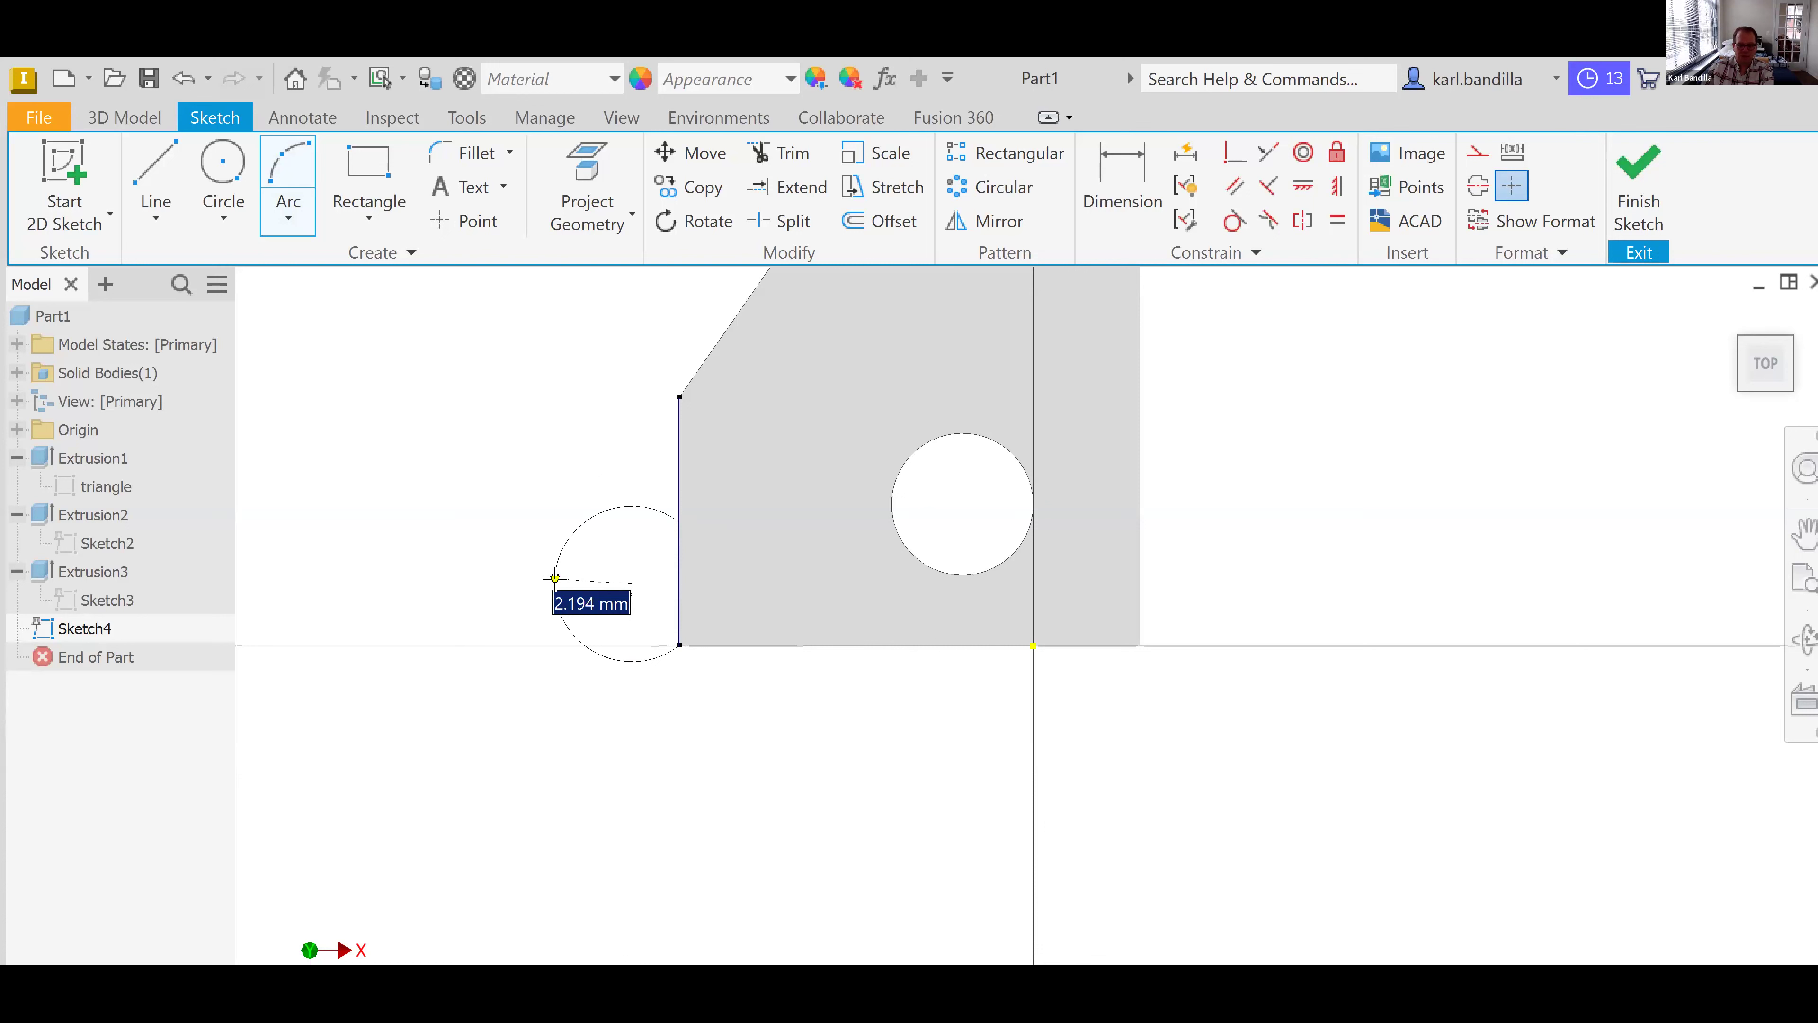
text(2)
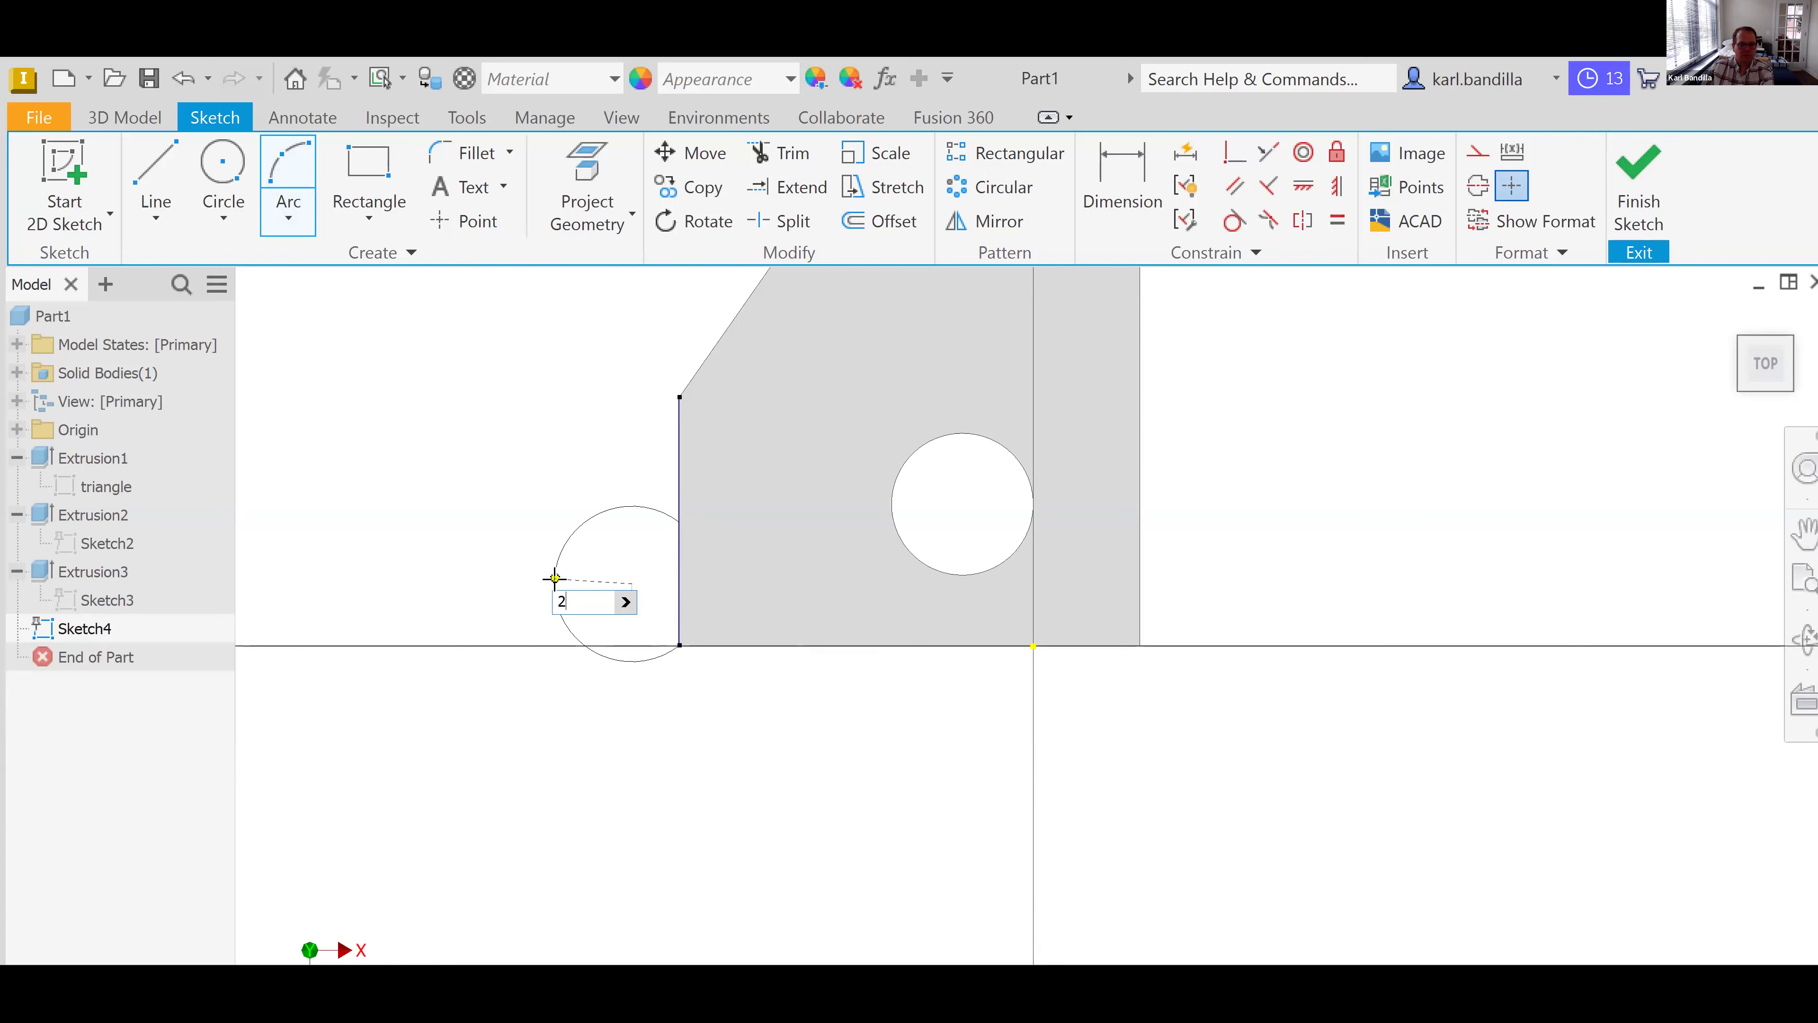
key(Return)
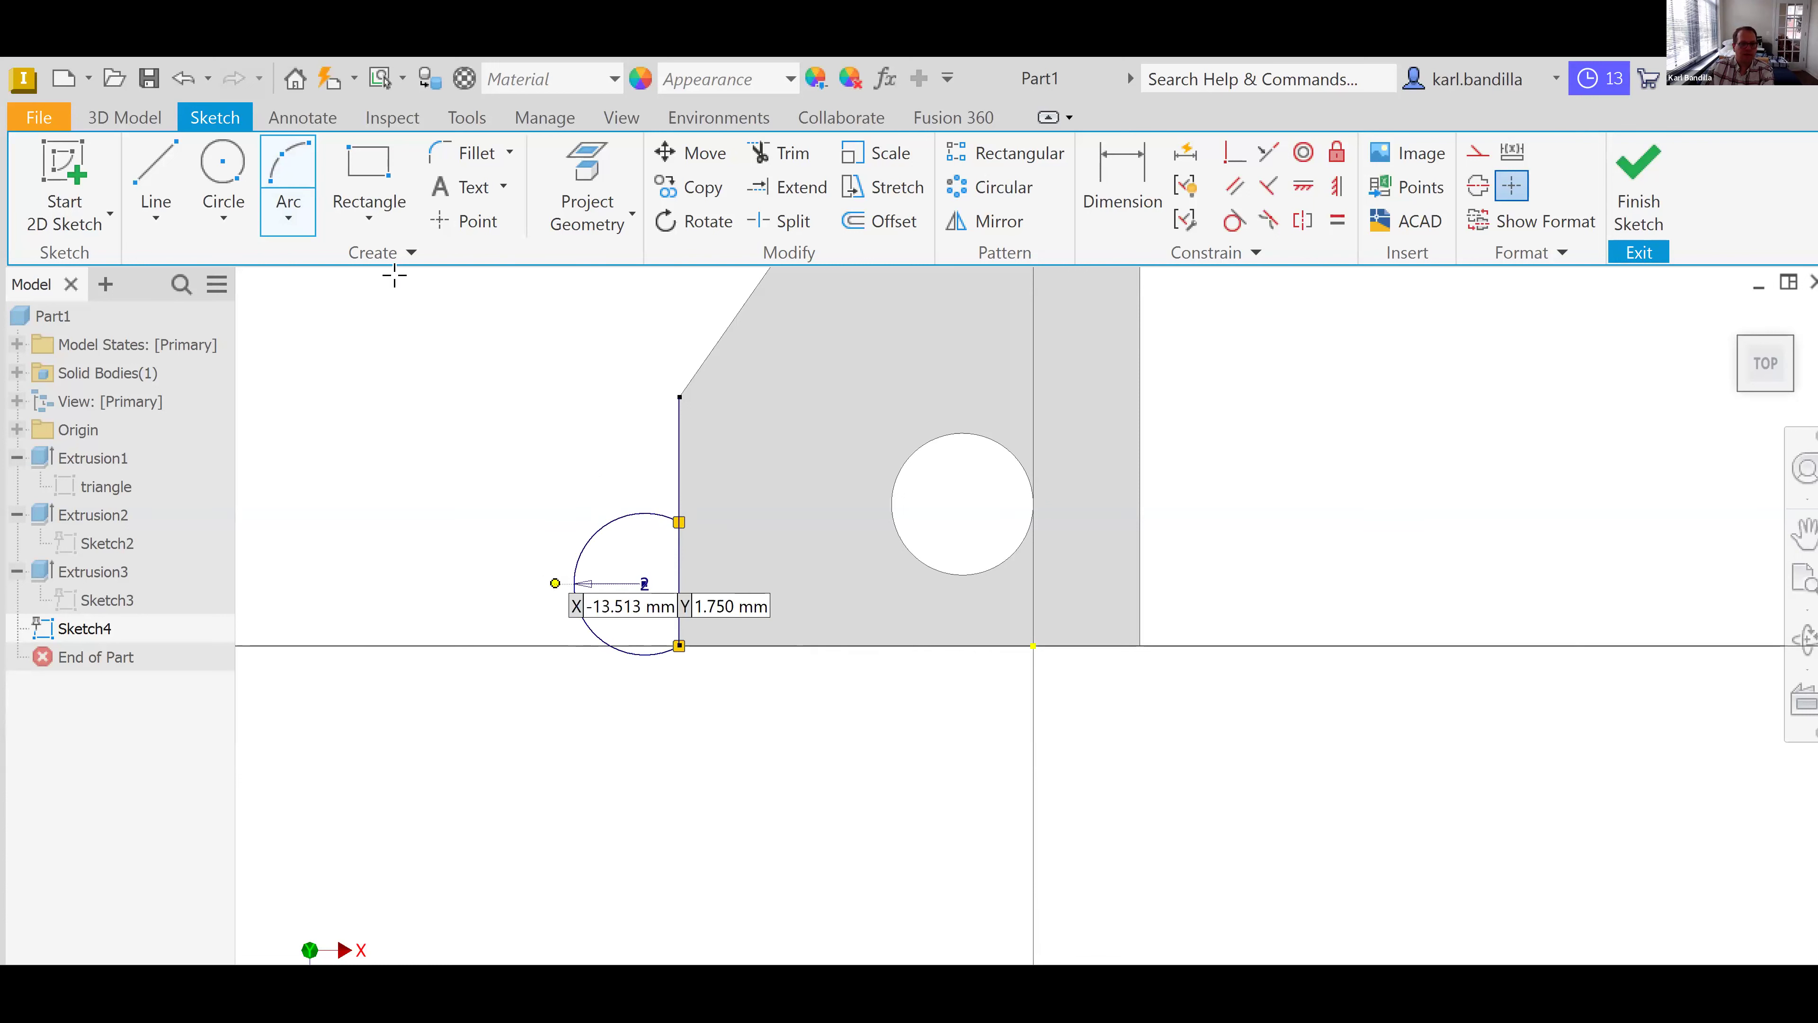
click(1644, 197)
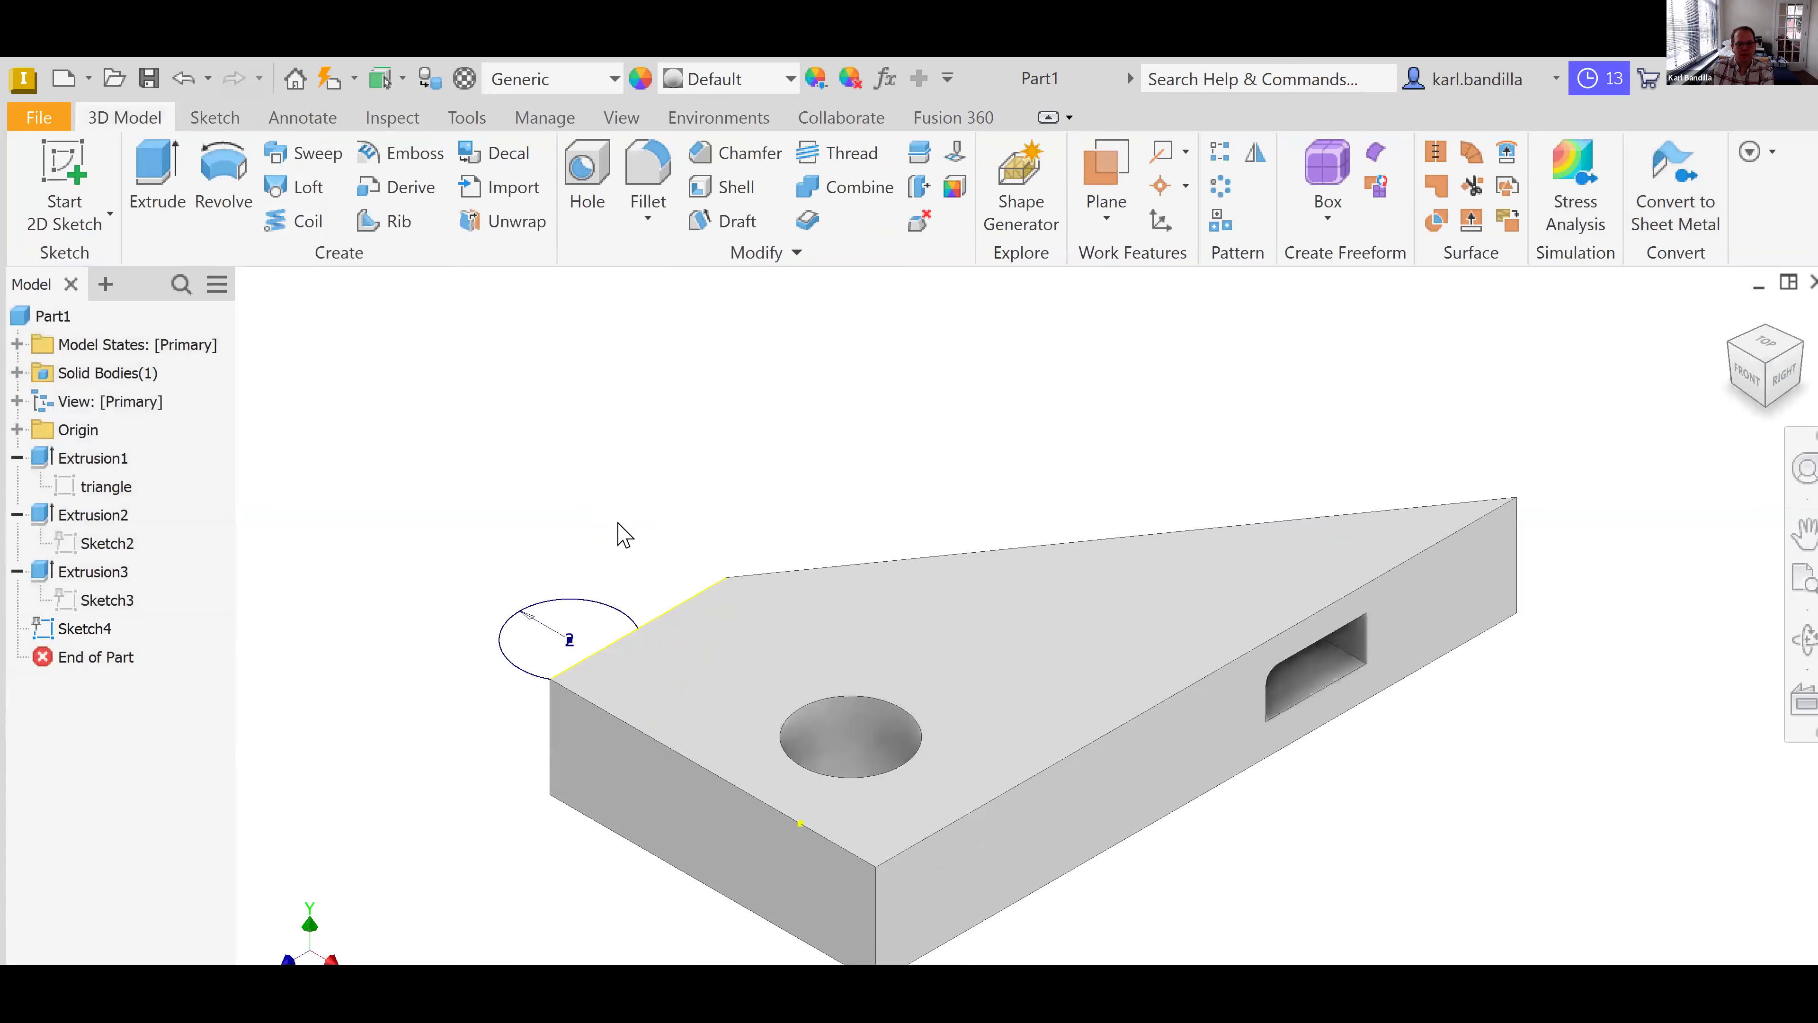
click(157, 187)
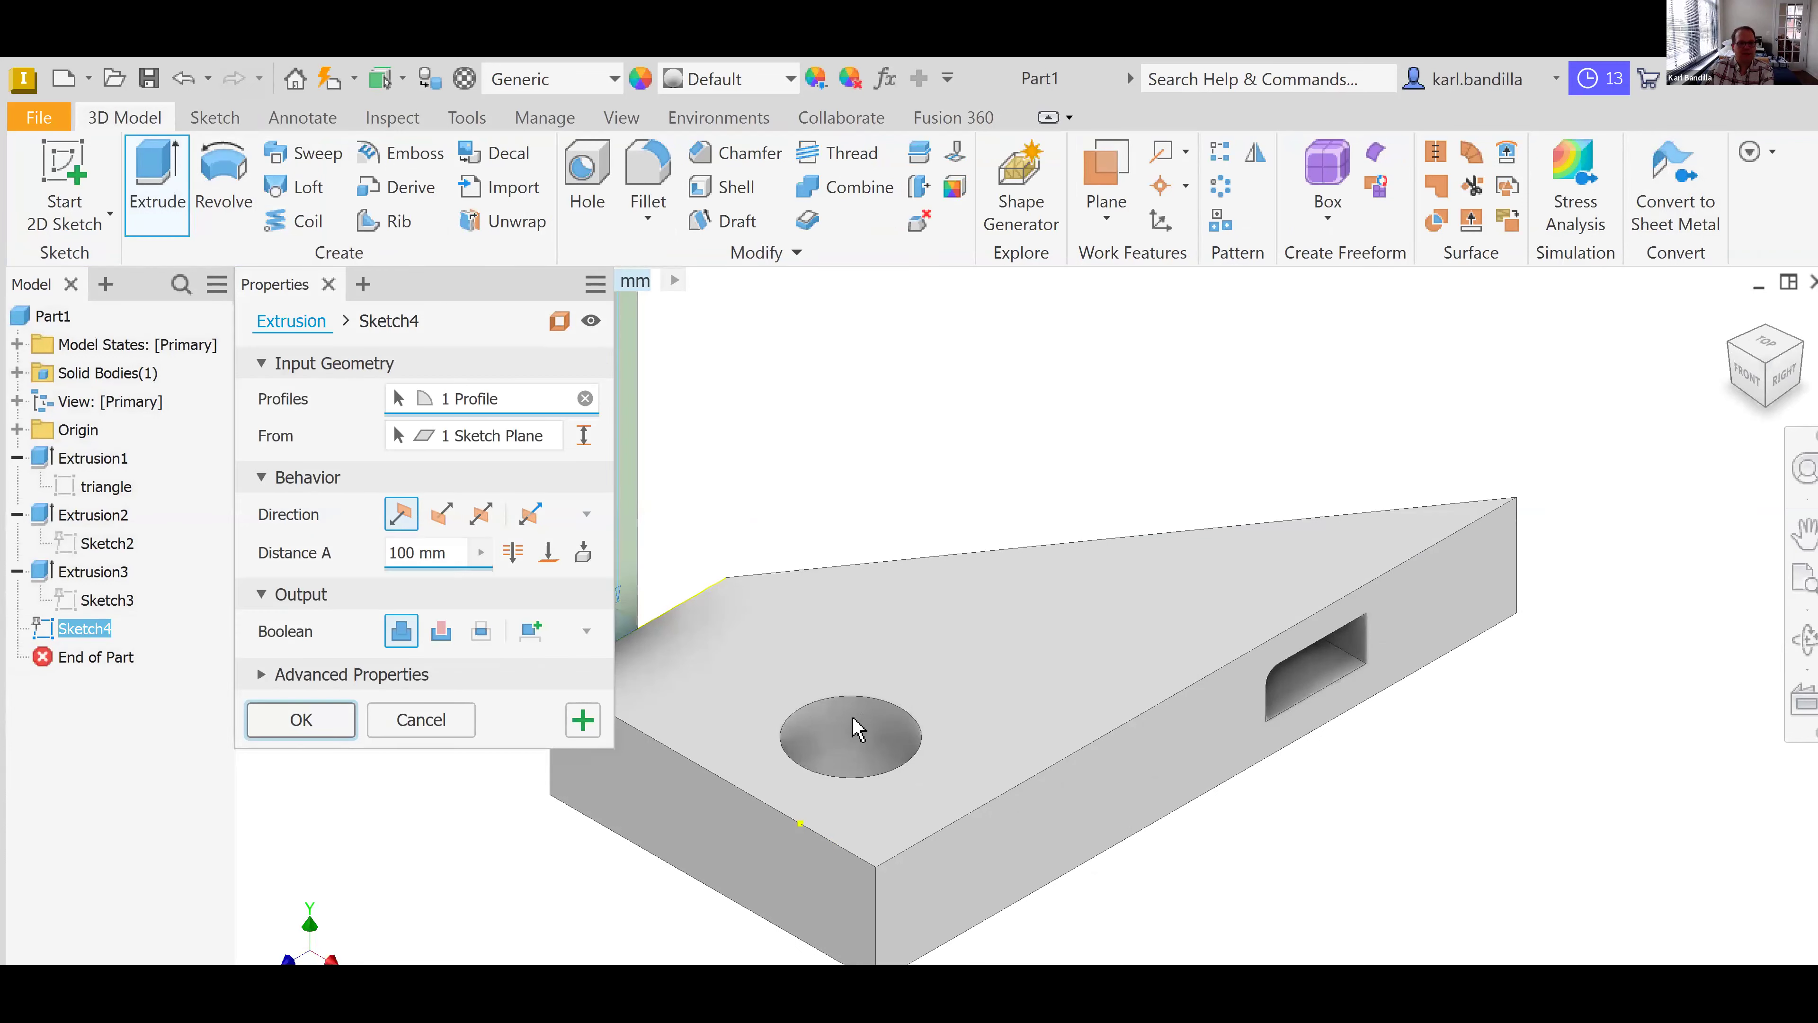
- Extrude the arc profile 4 mm in the flipped direction to add a rounded lobe
click(1779, 537)
drag(1007, 618, 1350, 602)
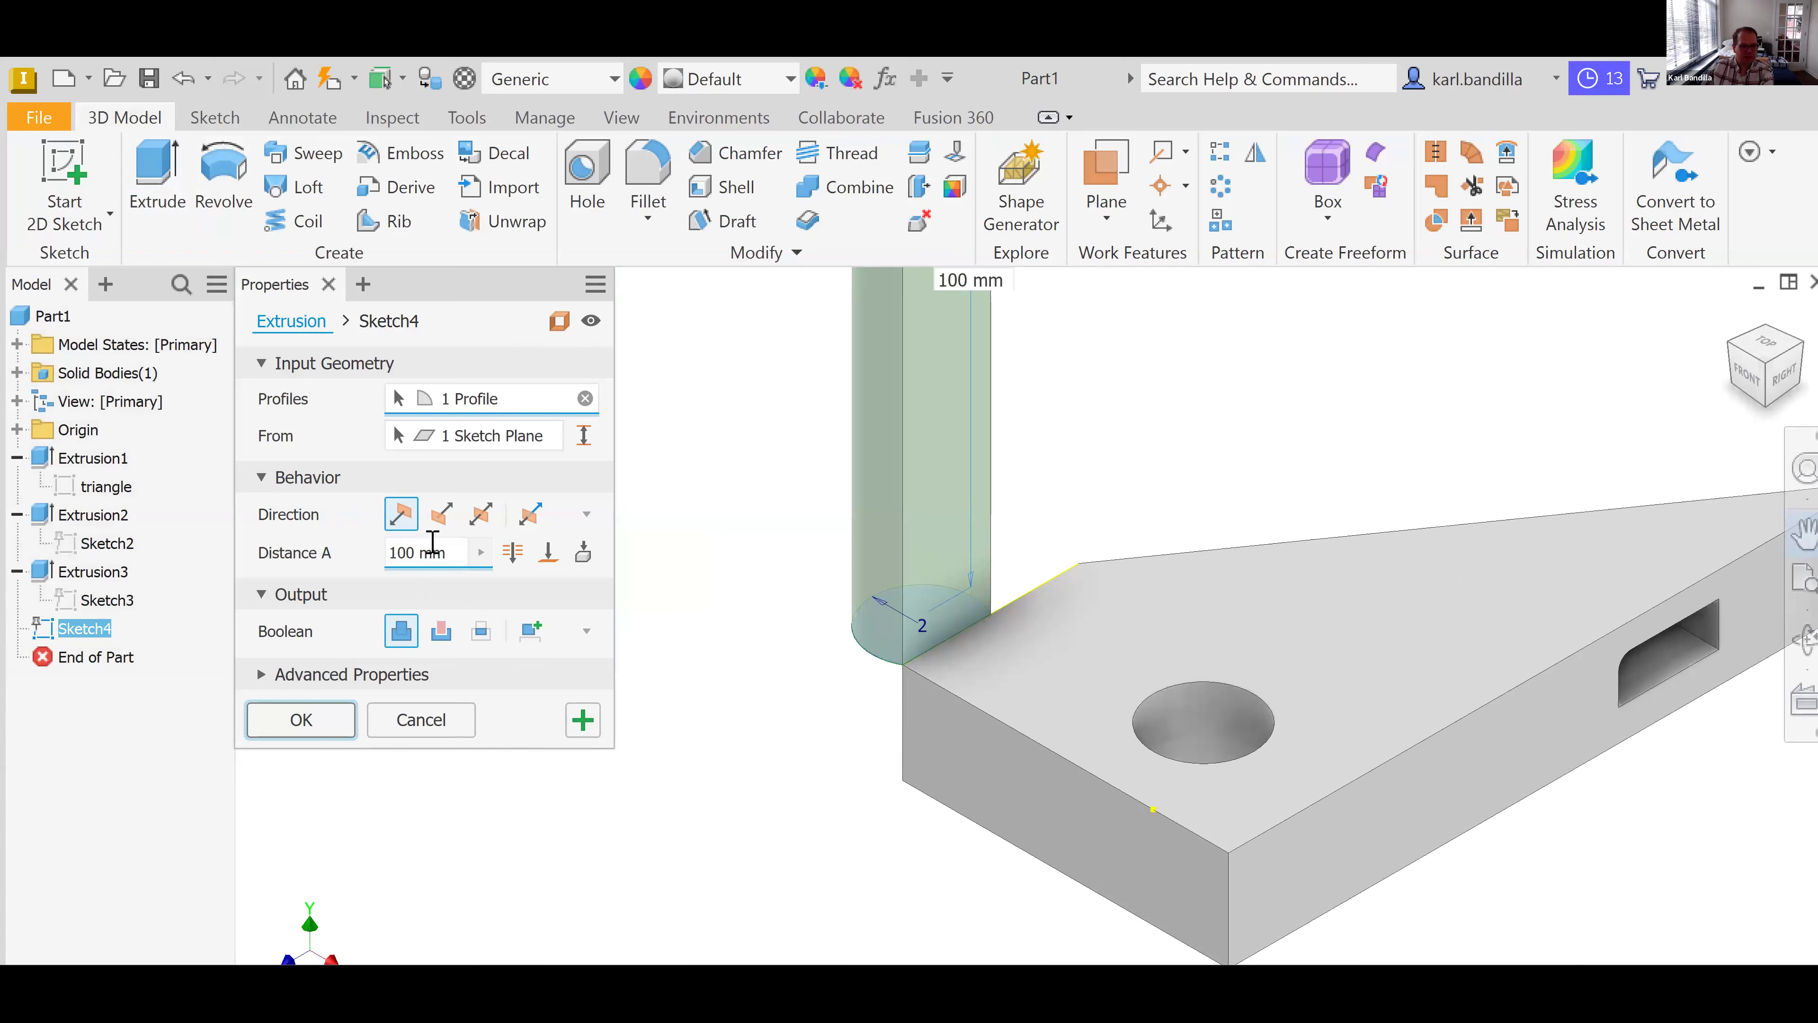
drag(456, 552, 379, 554)
text(4)
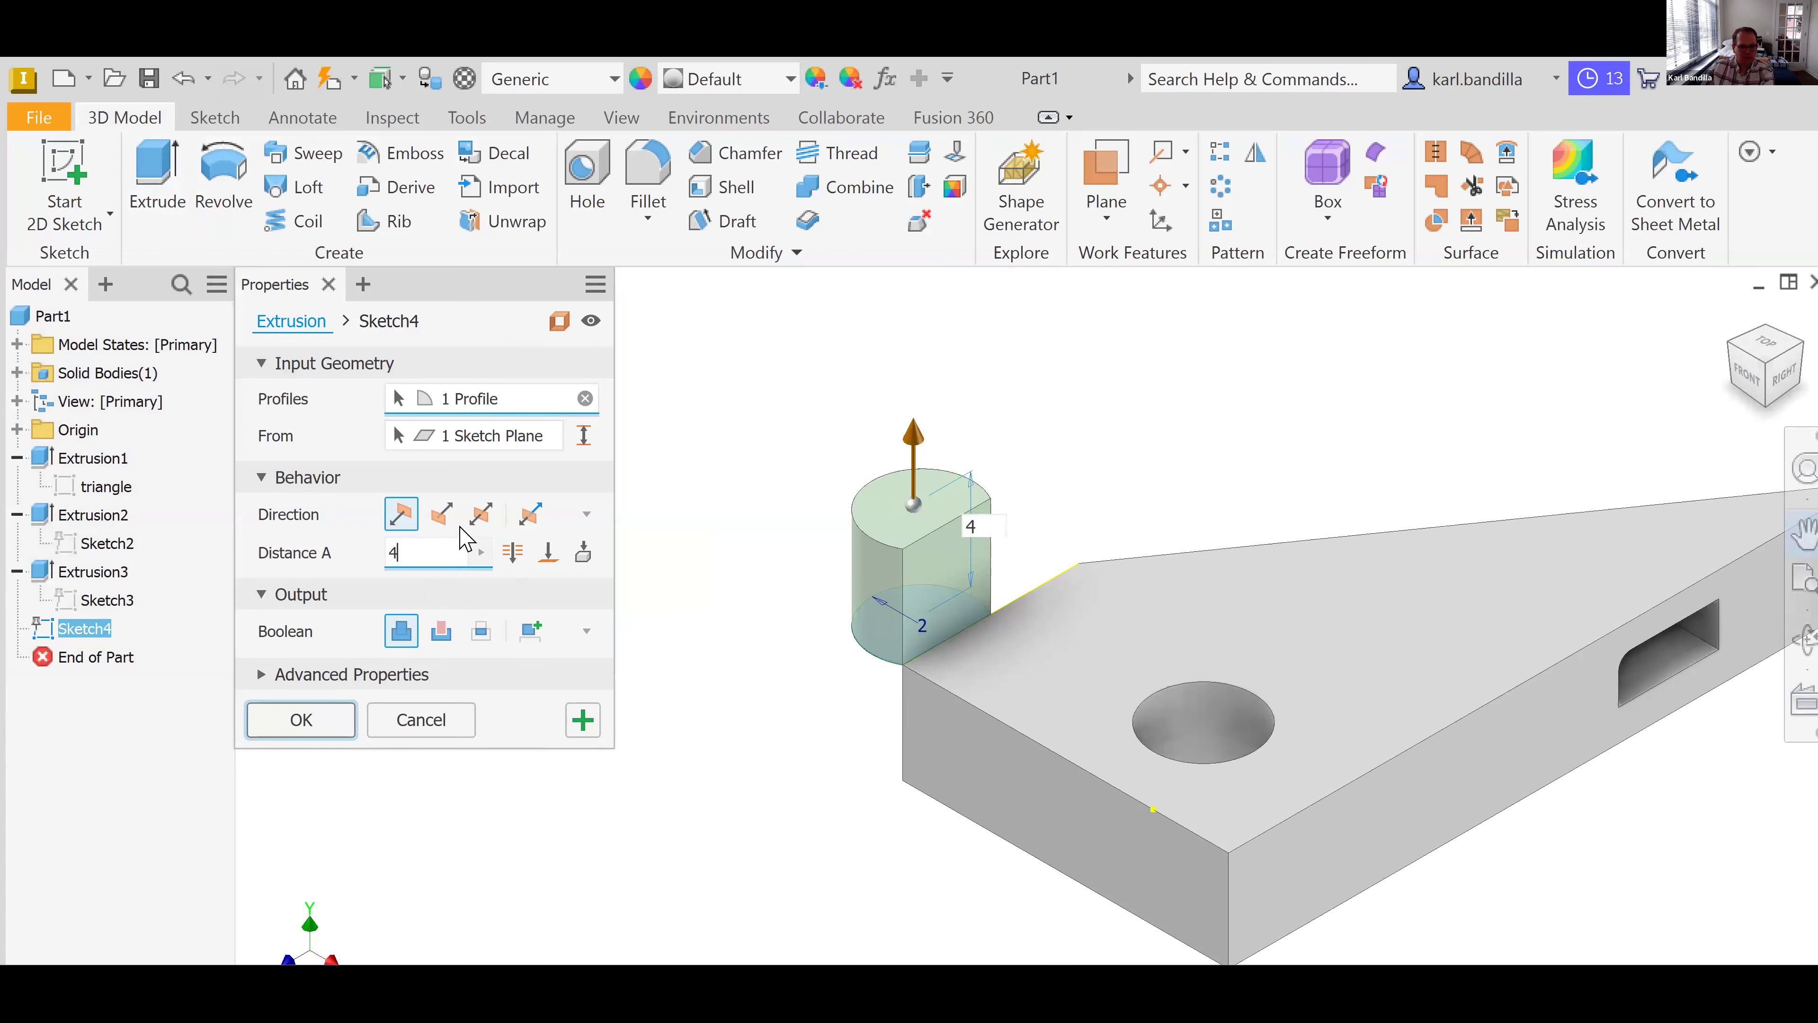
click(438, 517)
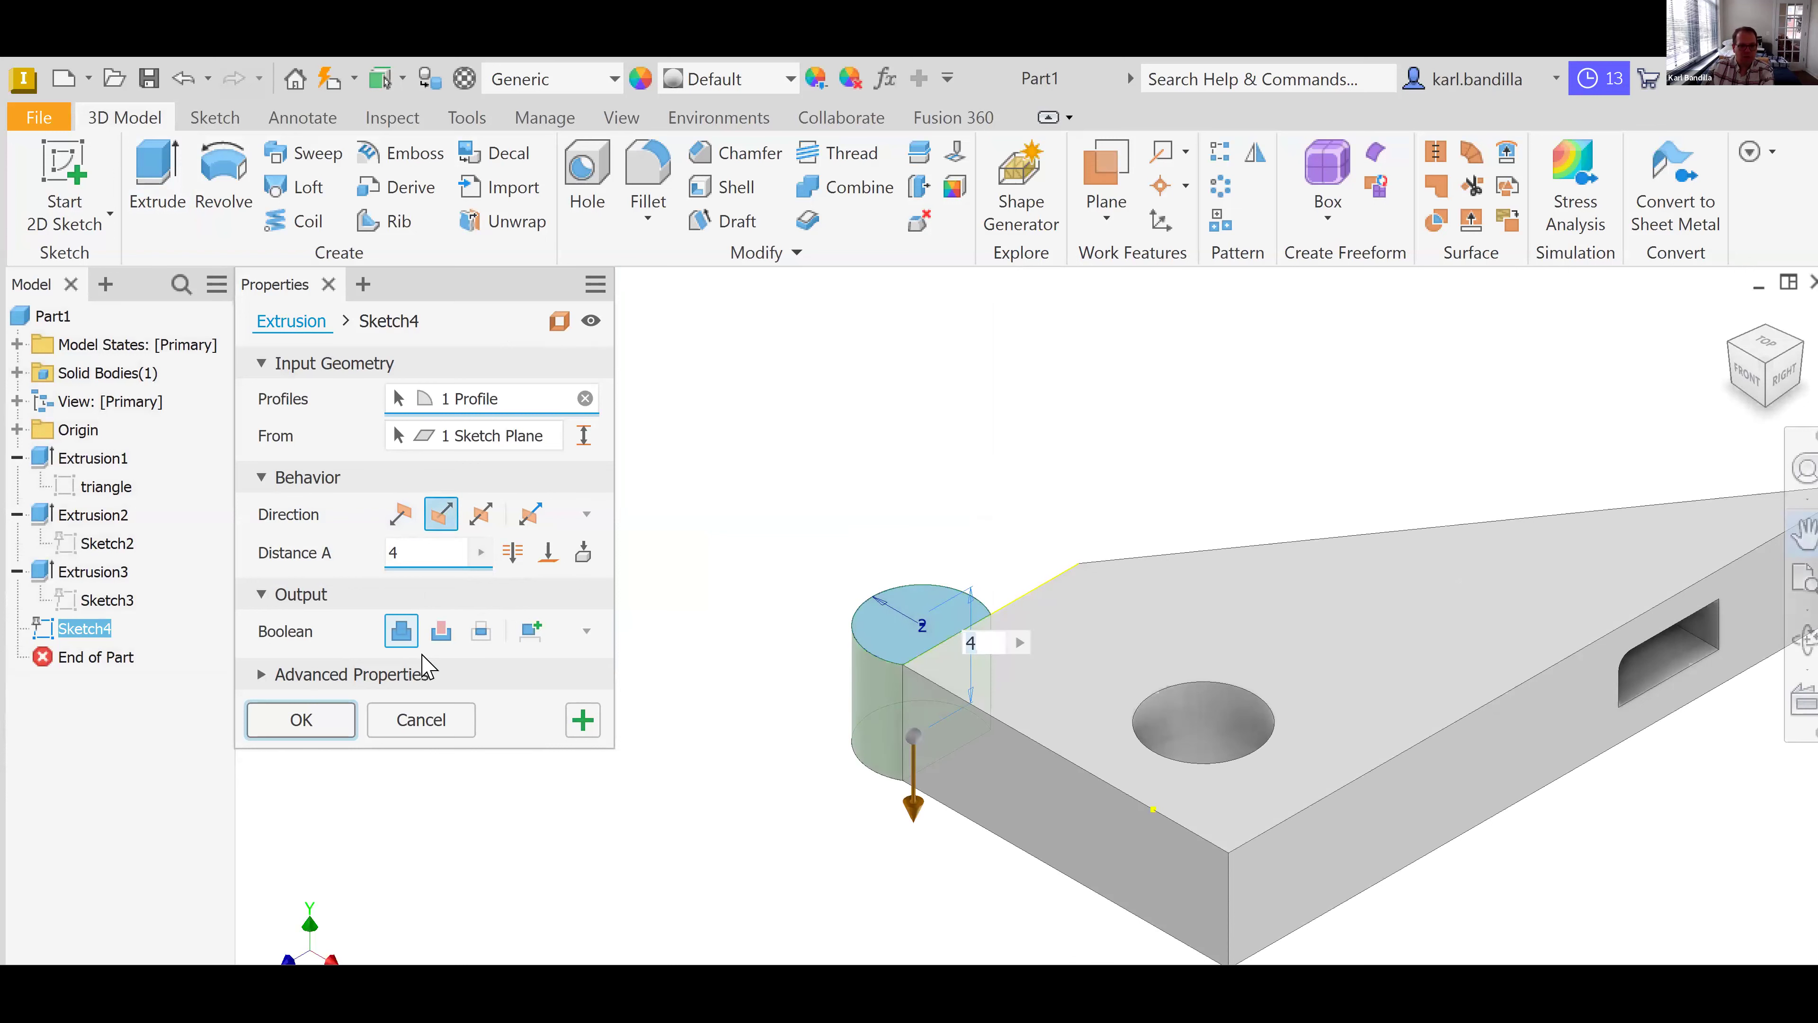
click(303, 721)
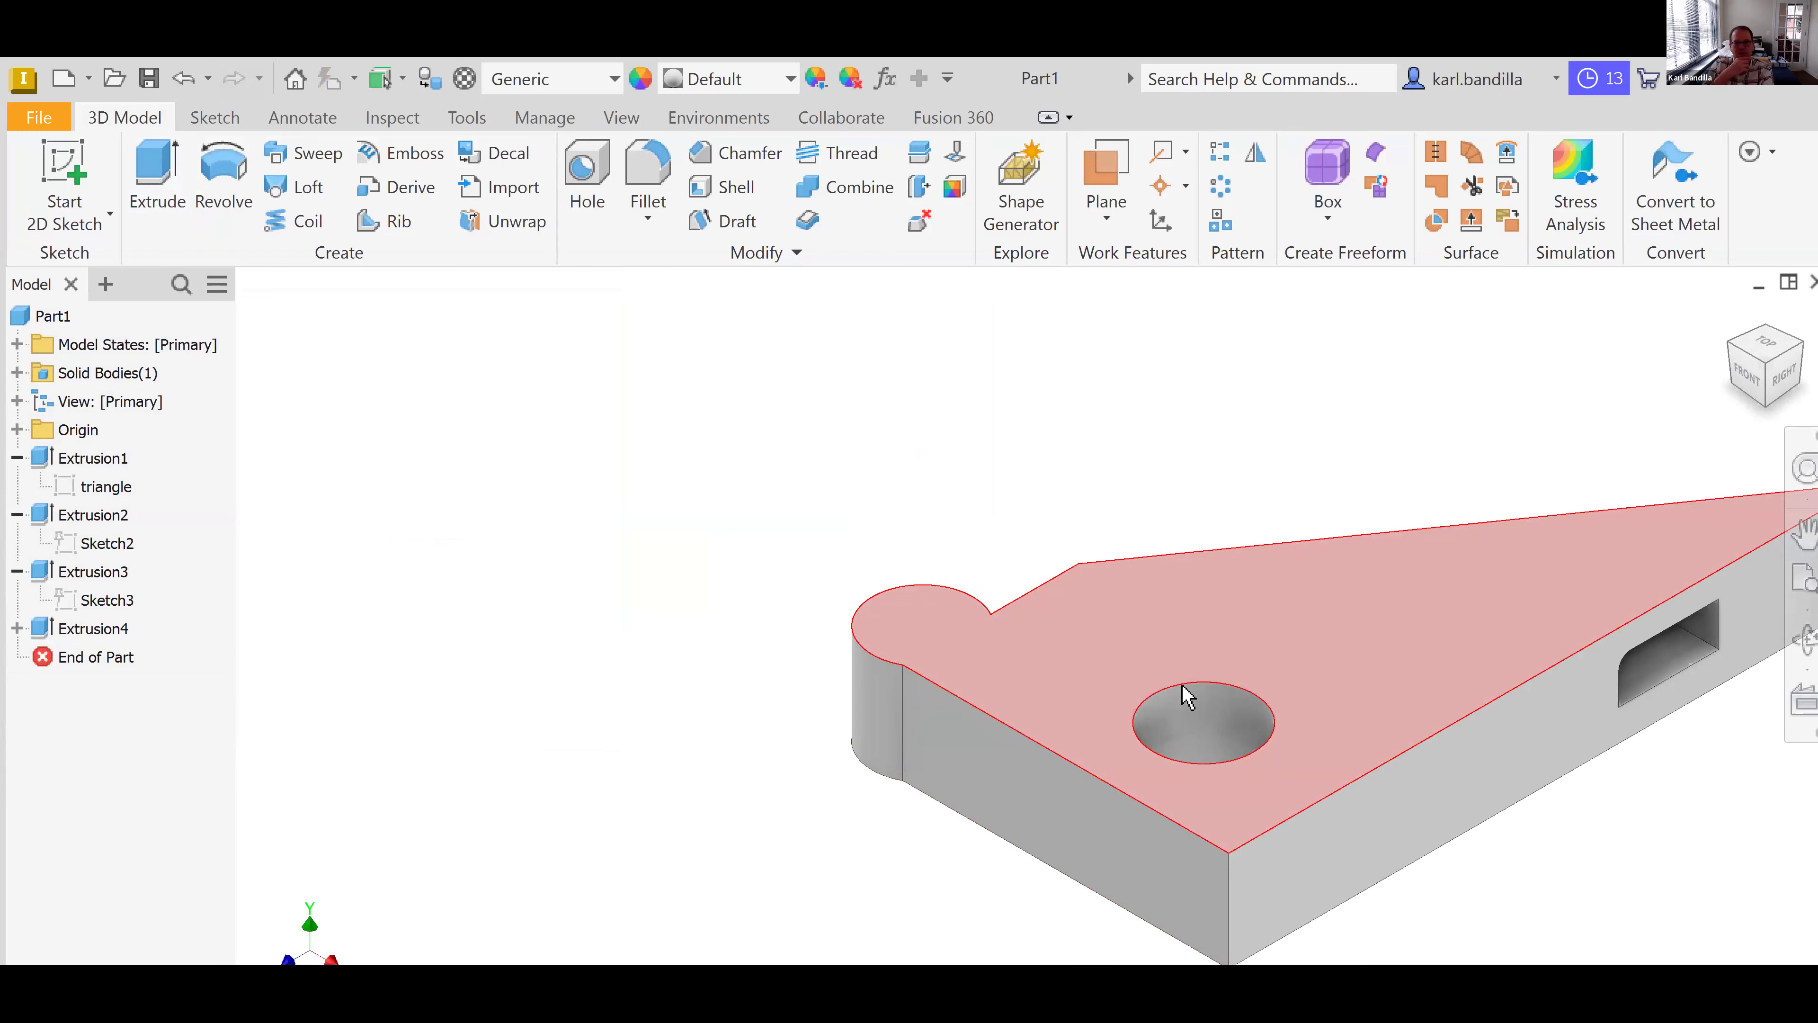
- Maximize the Inventor window, then drag its left edge to make it narrower
mouse_move(1187, 695)
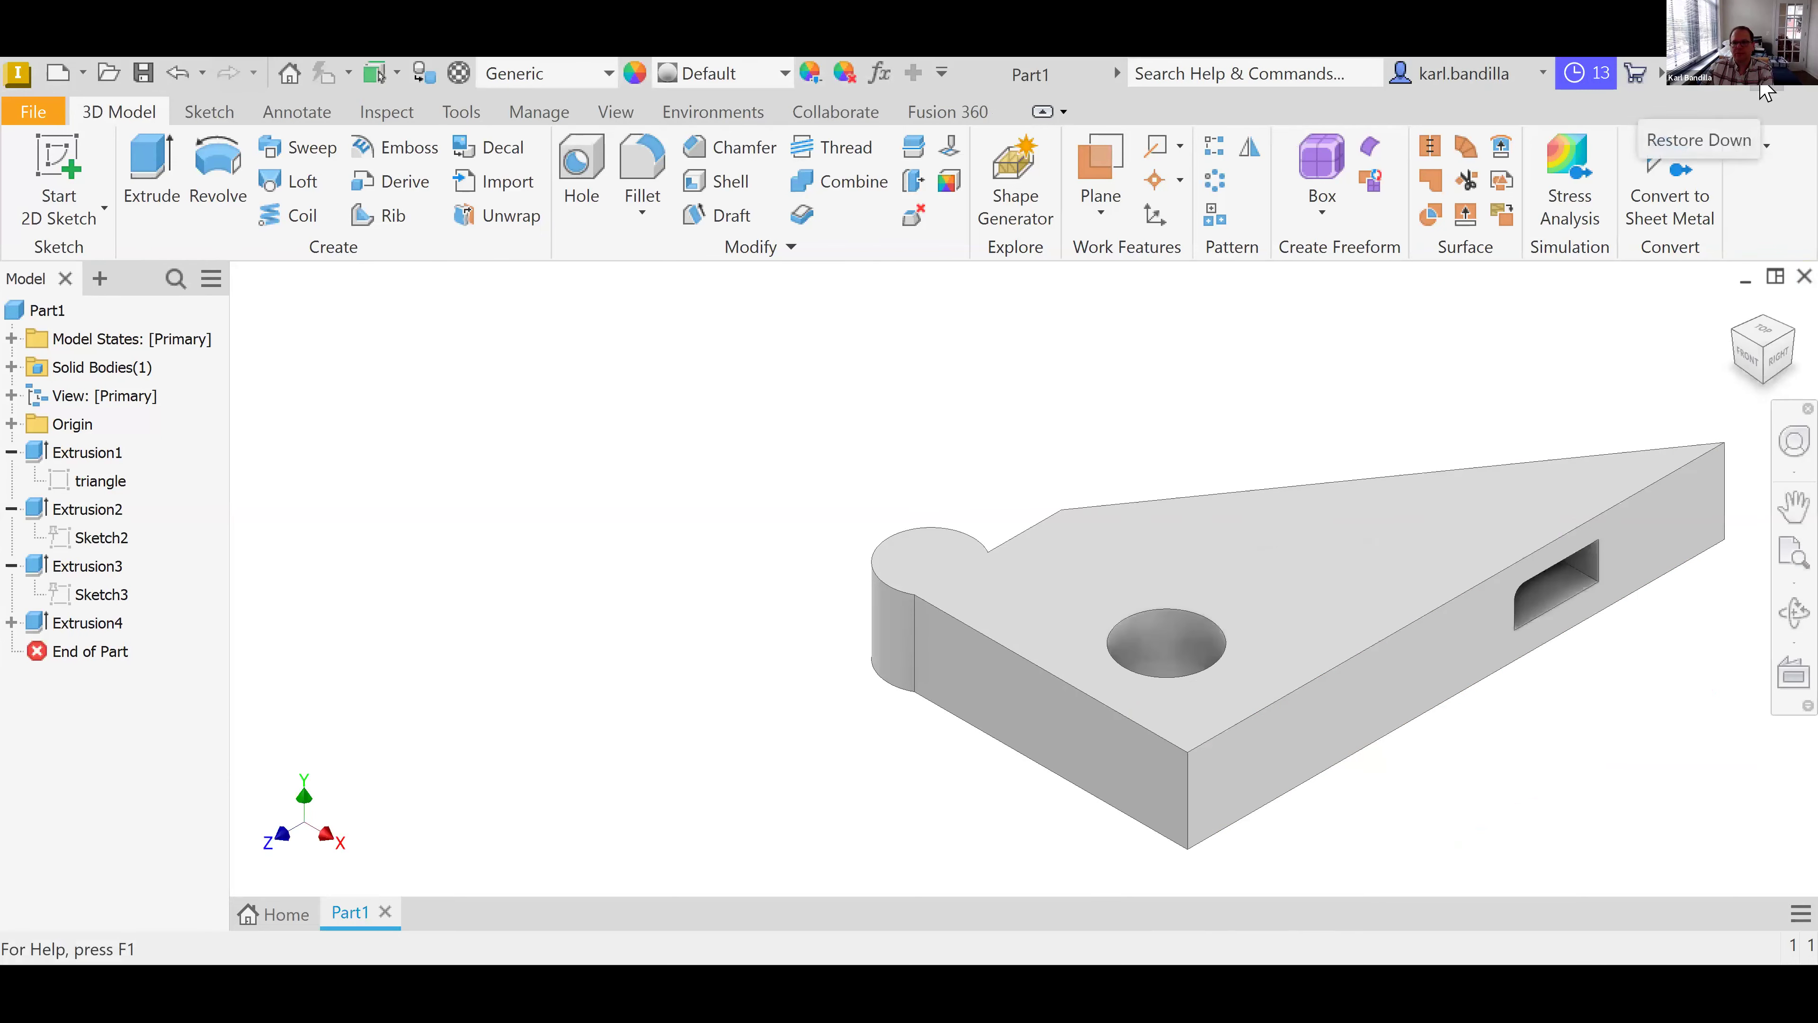
click(1781, 91)
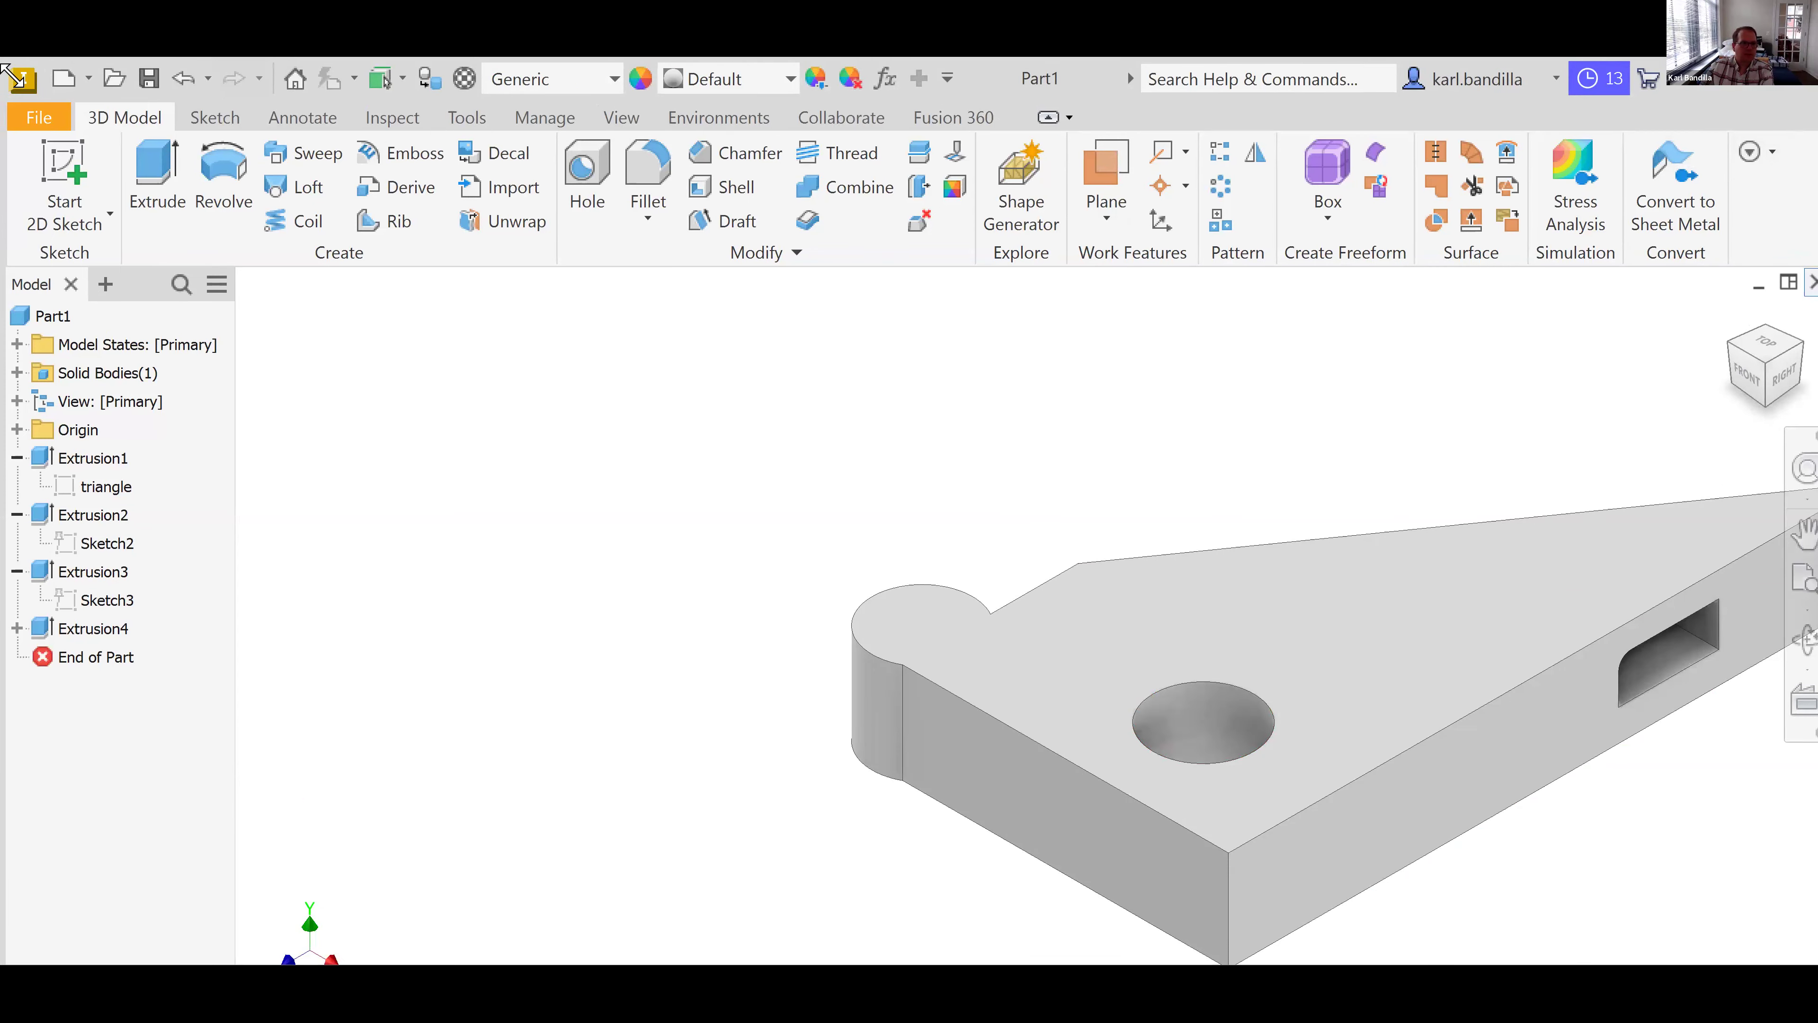
drag(3, 88, 16, 90)
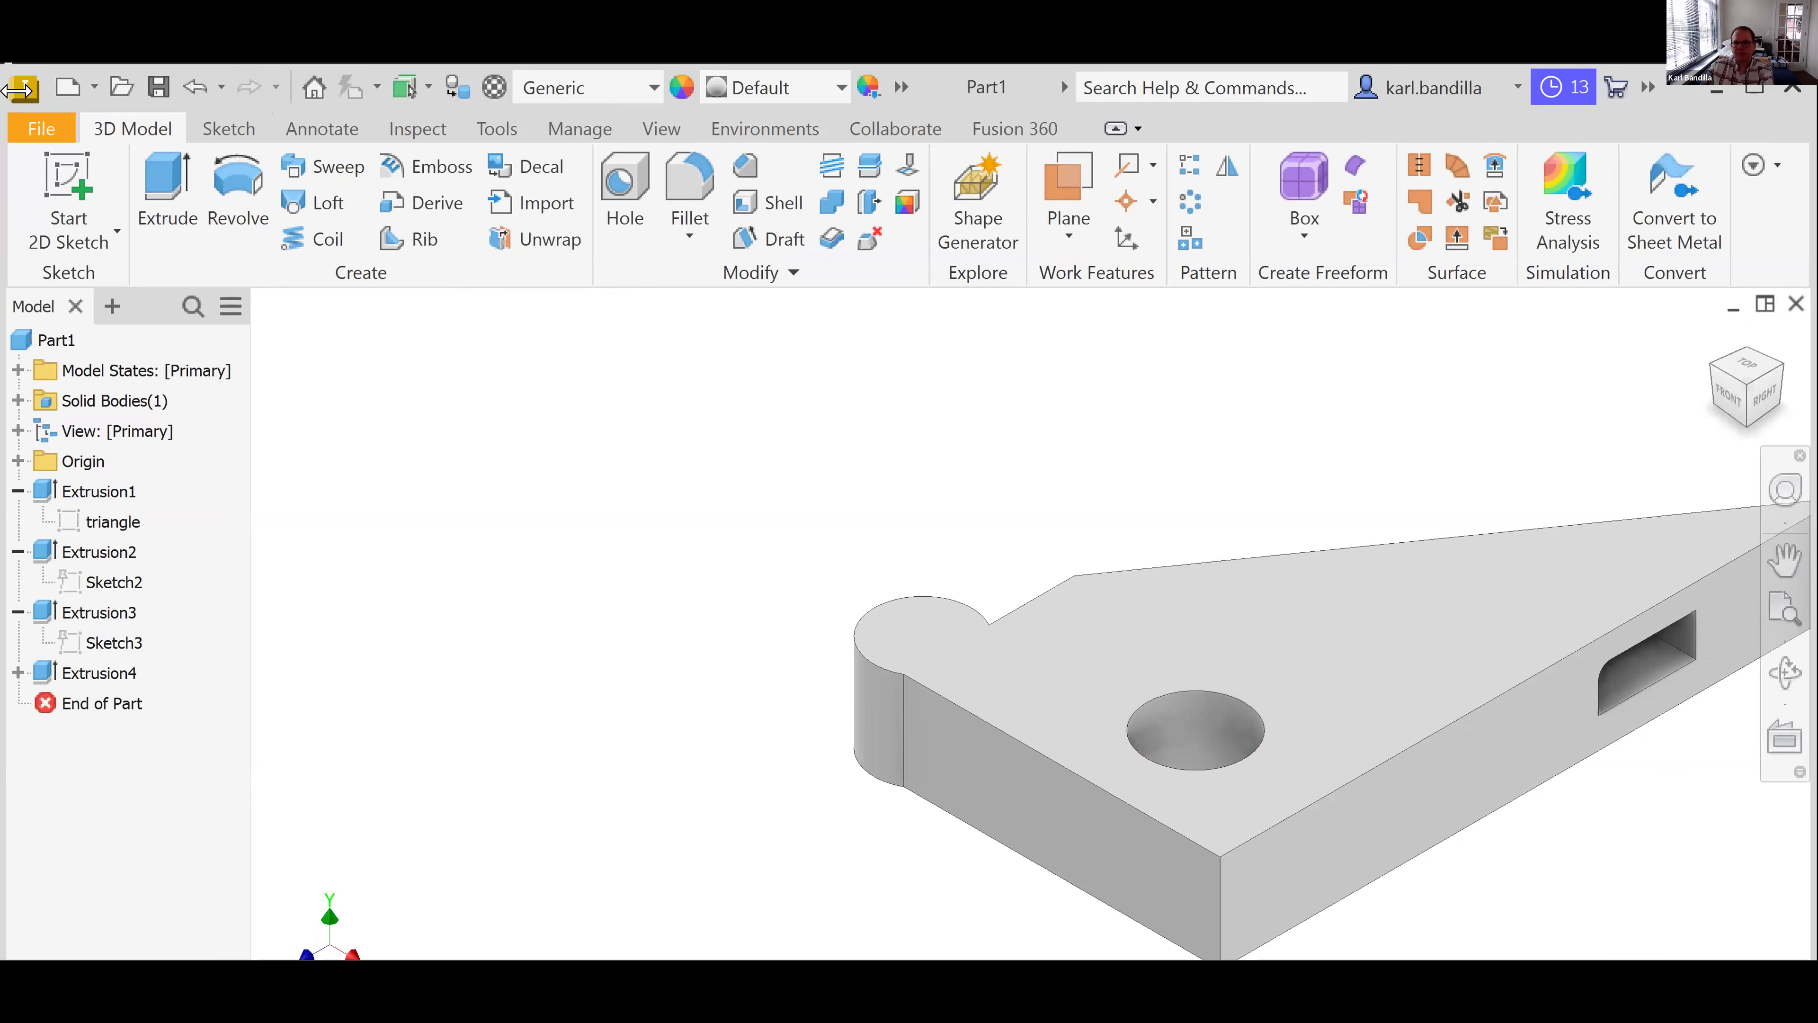
drag(16, 90, 429, 89)
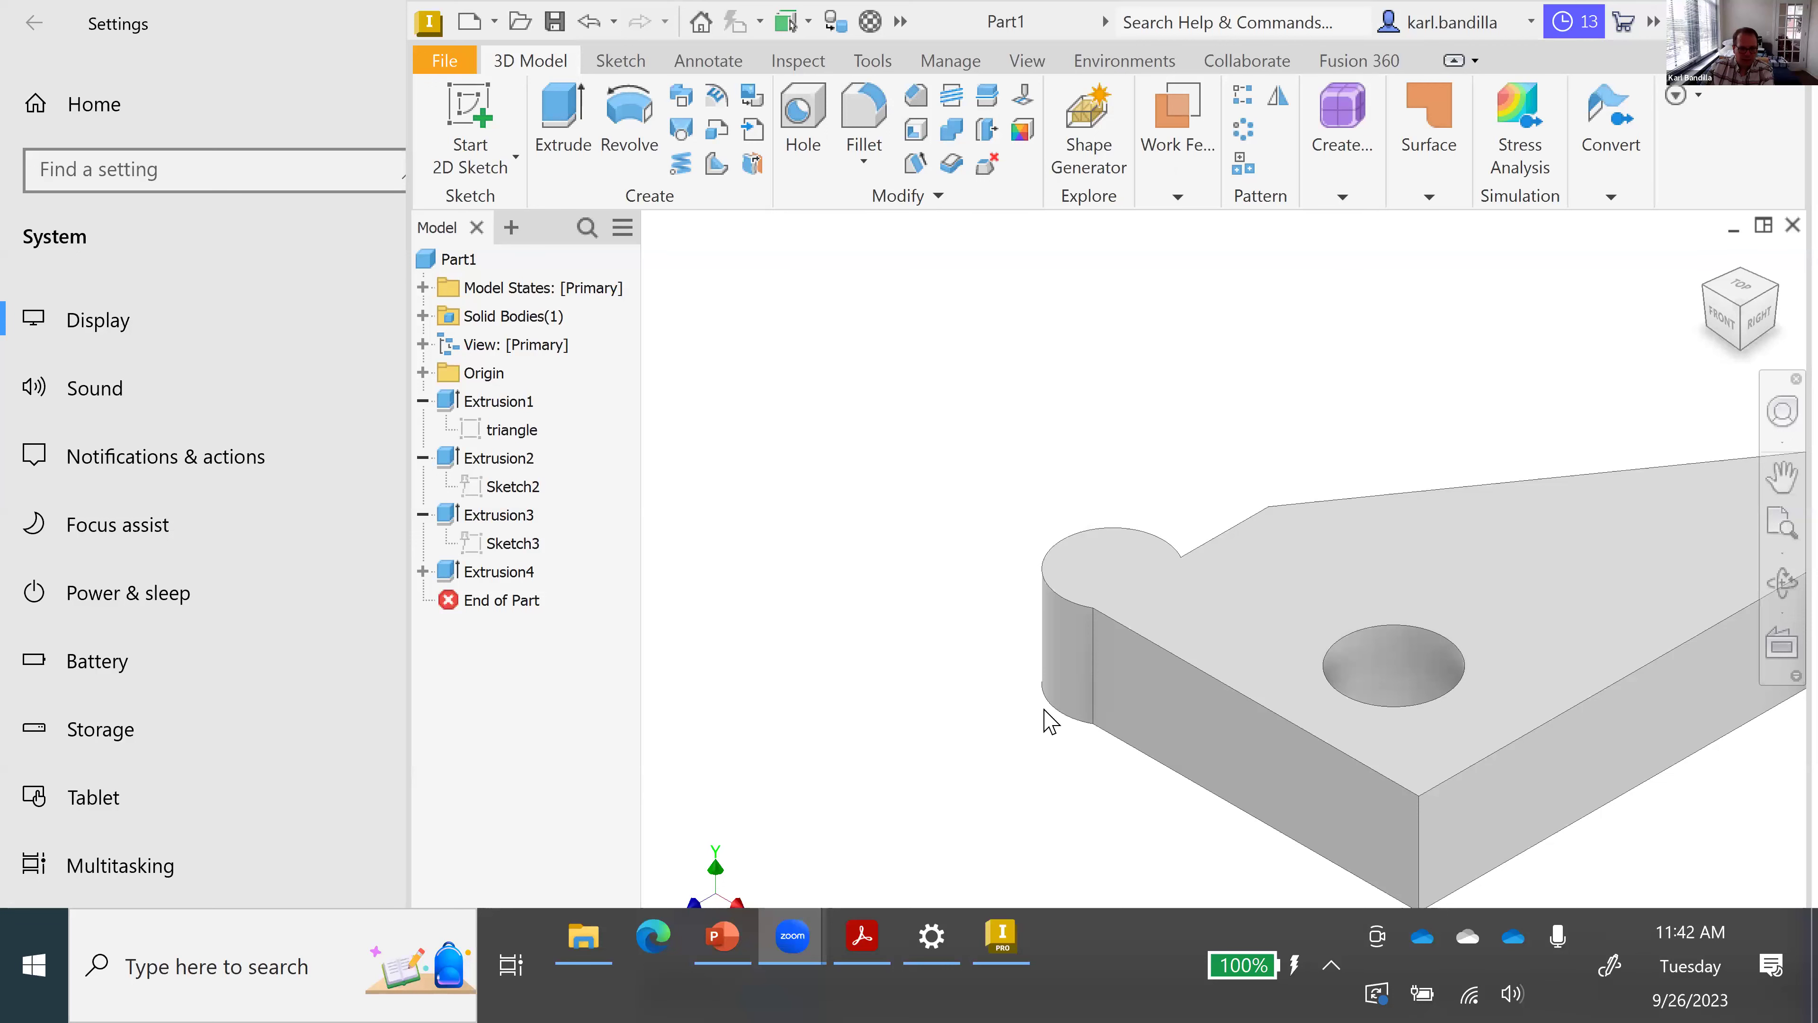
- Show slide 1's drawing in a restored PowerPoint window moved top-left and enlarged
click(723, 939)
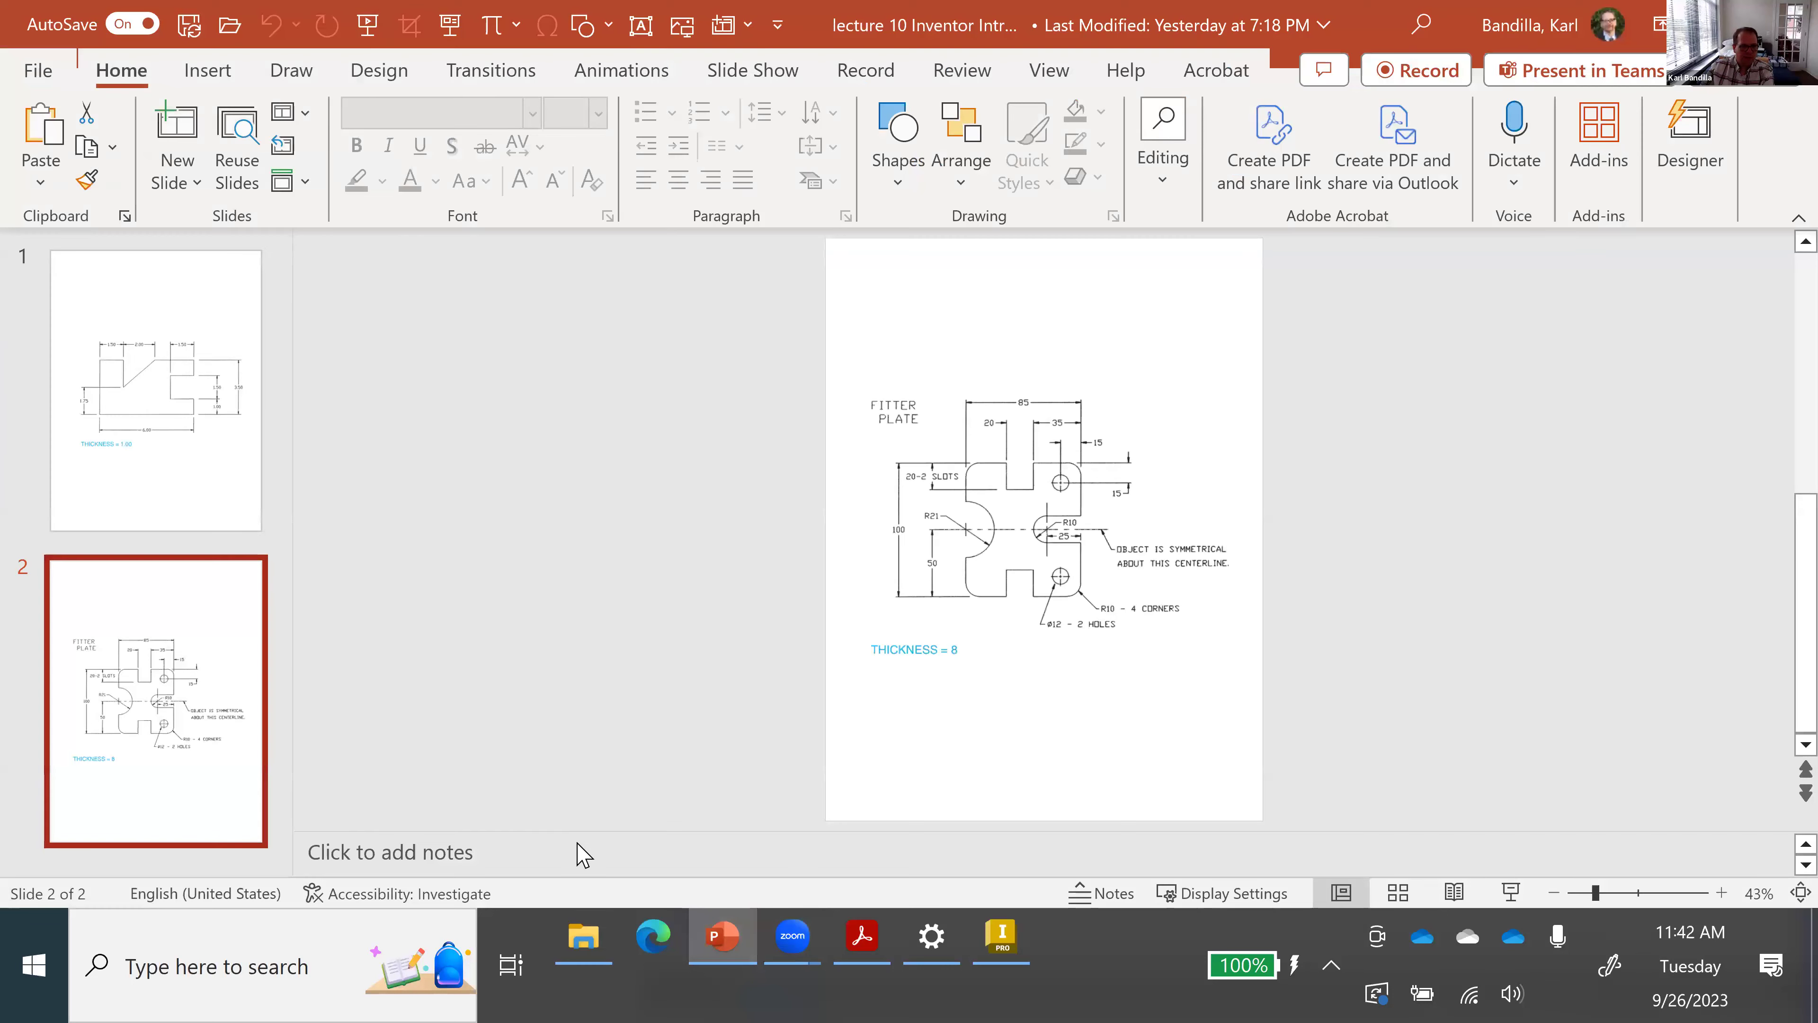
click(207, 485)
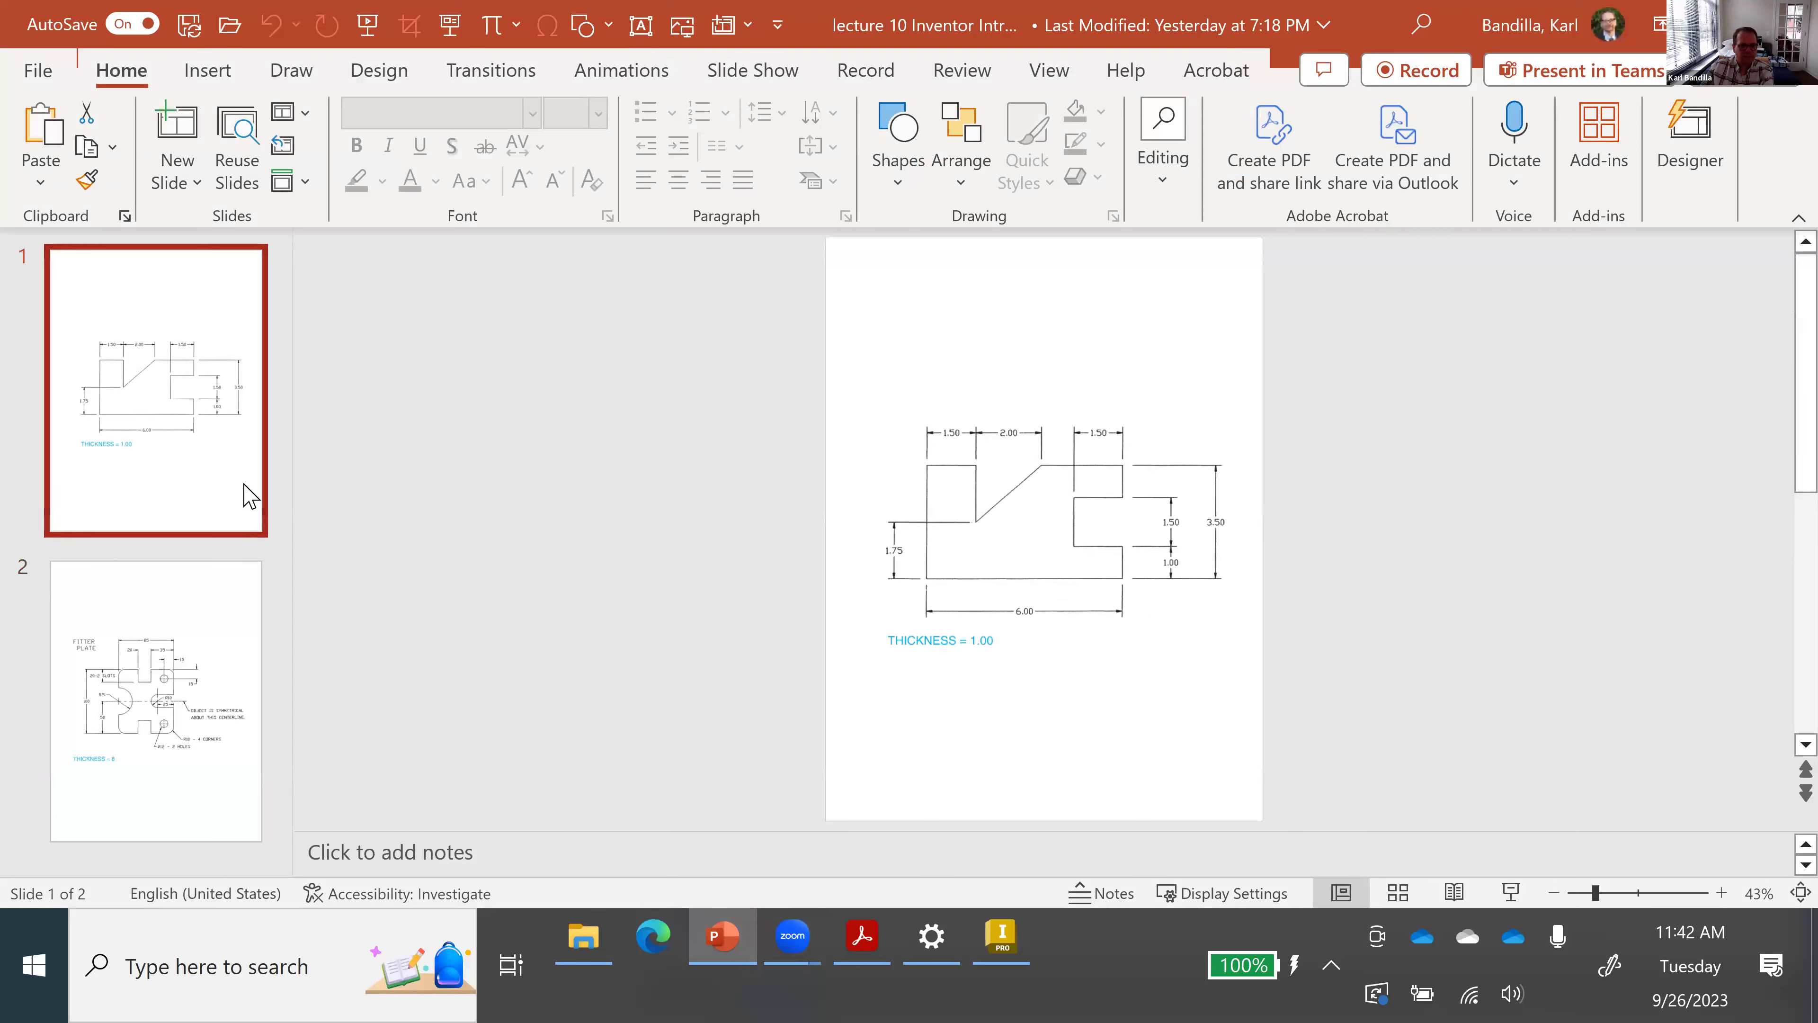
click(1740, 24)
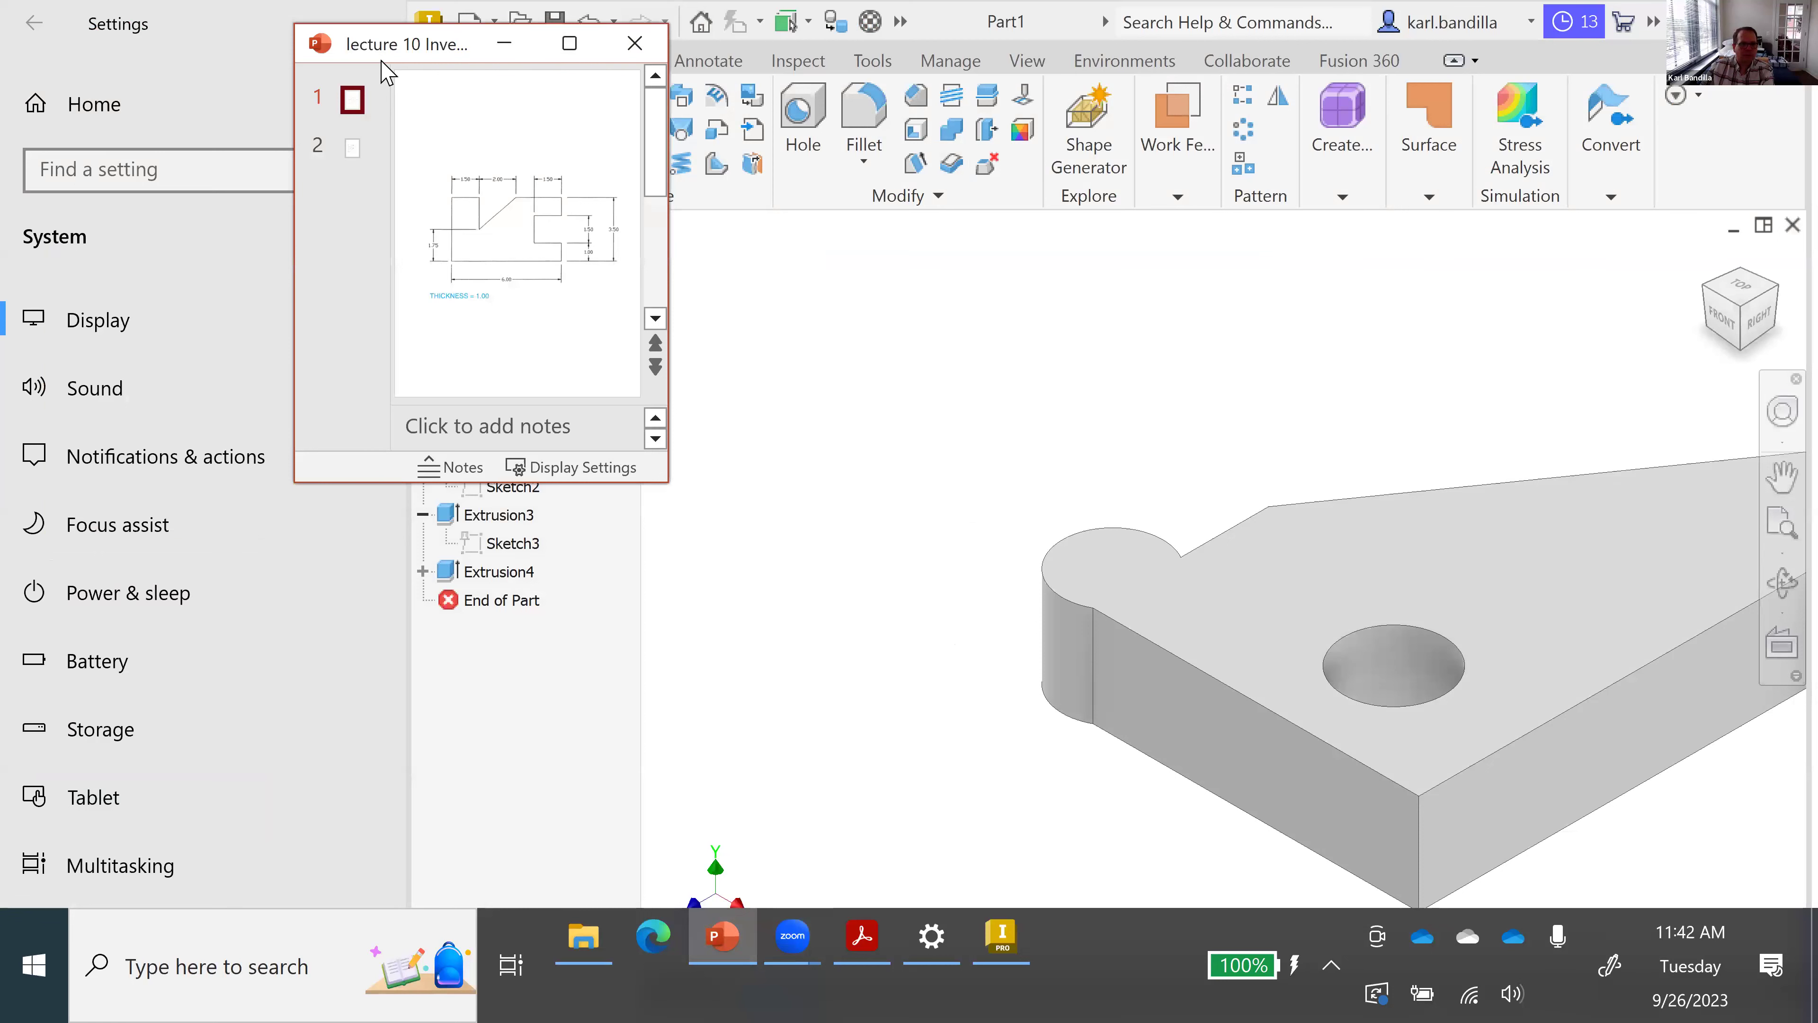
drag(382, 61, 77, 39)
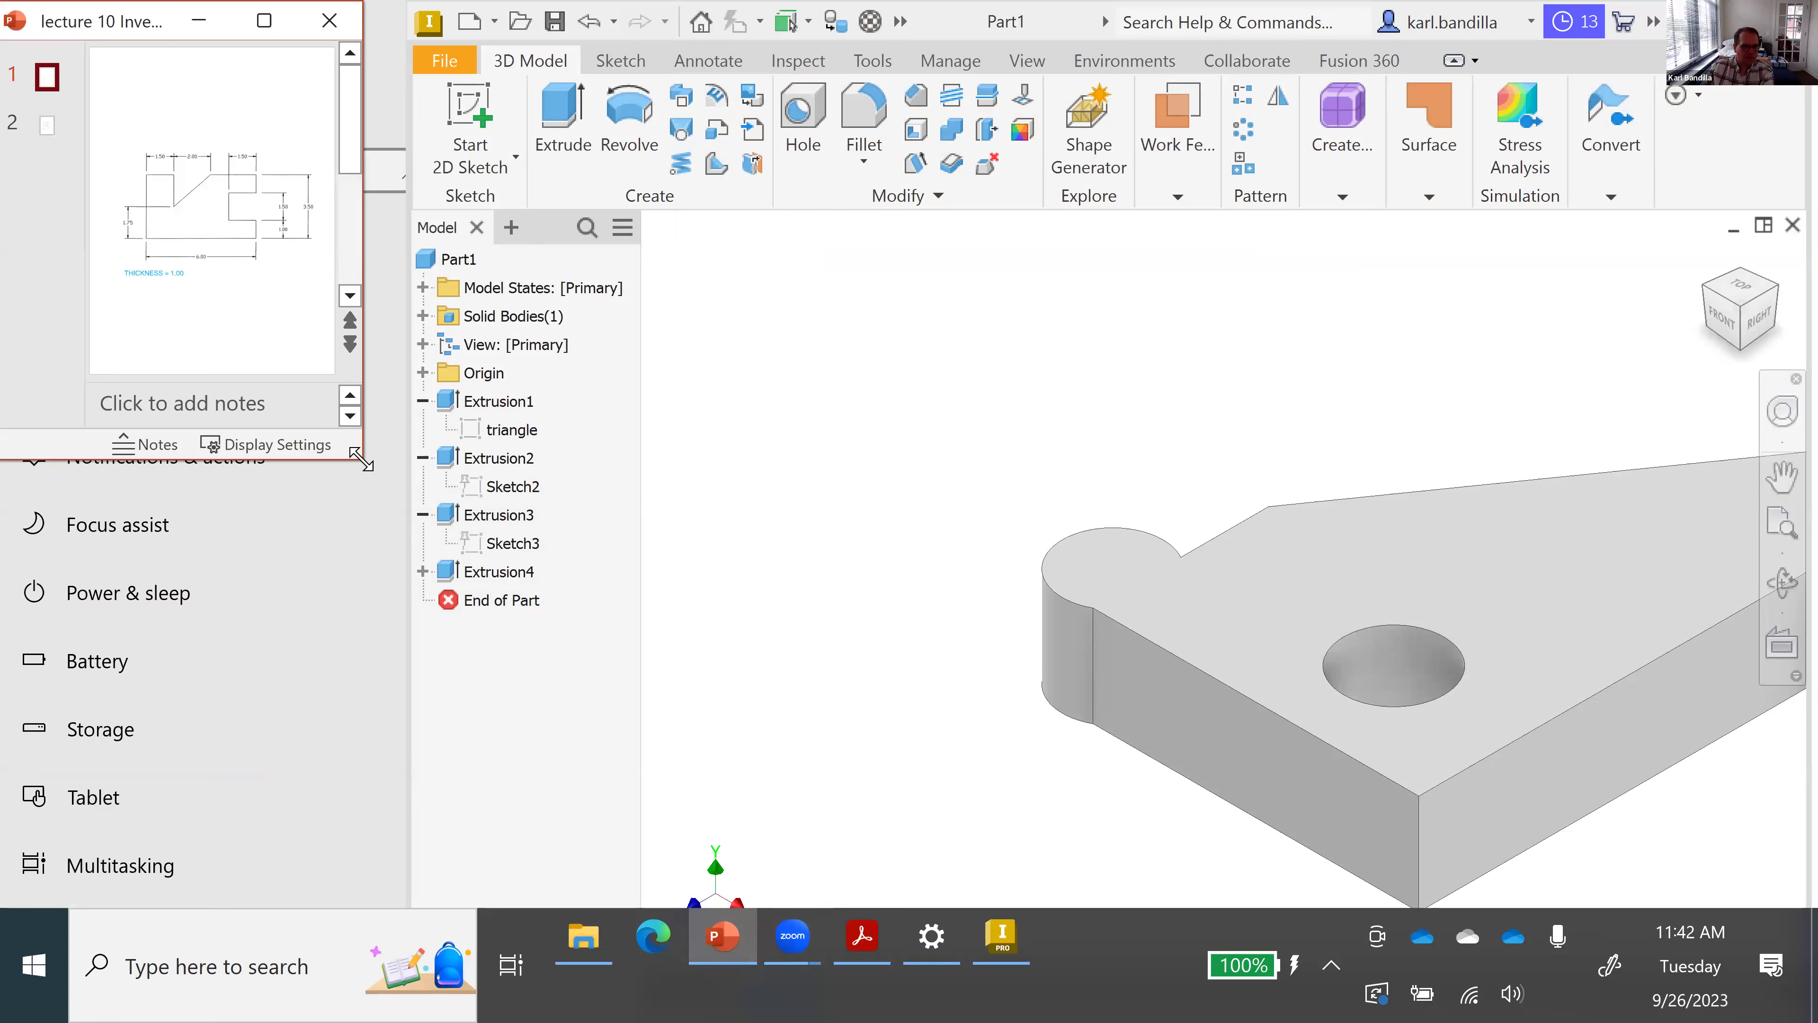
drag(361, 462, 525, 906)
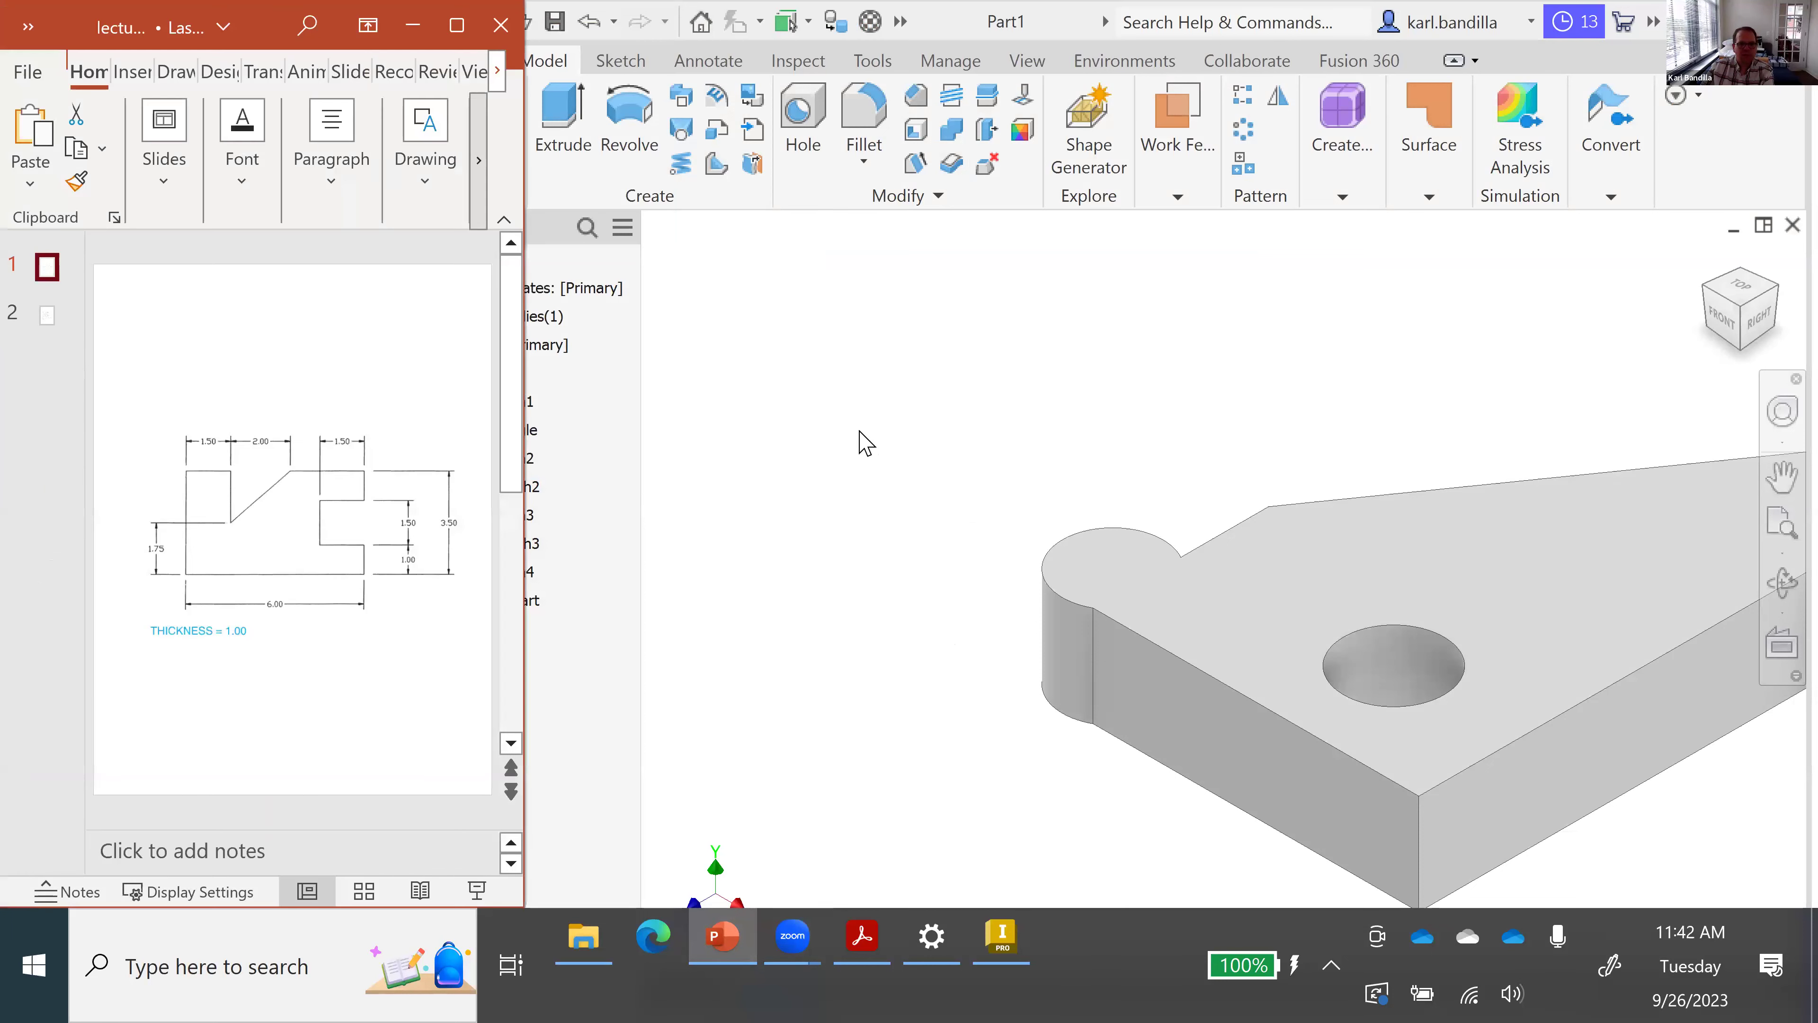
- Narrow Inventor and shift the slide window left so the full drawing is visible
click(866, 442)
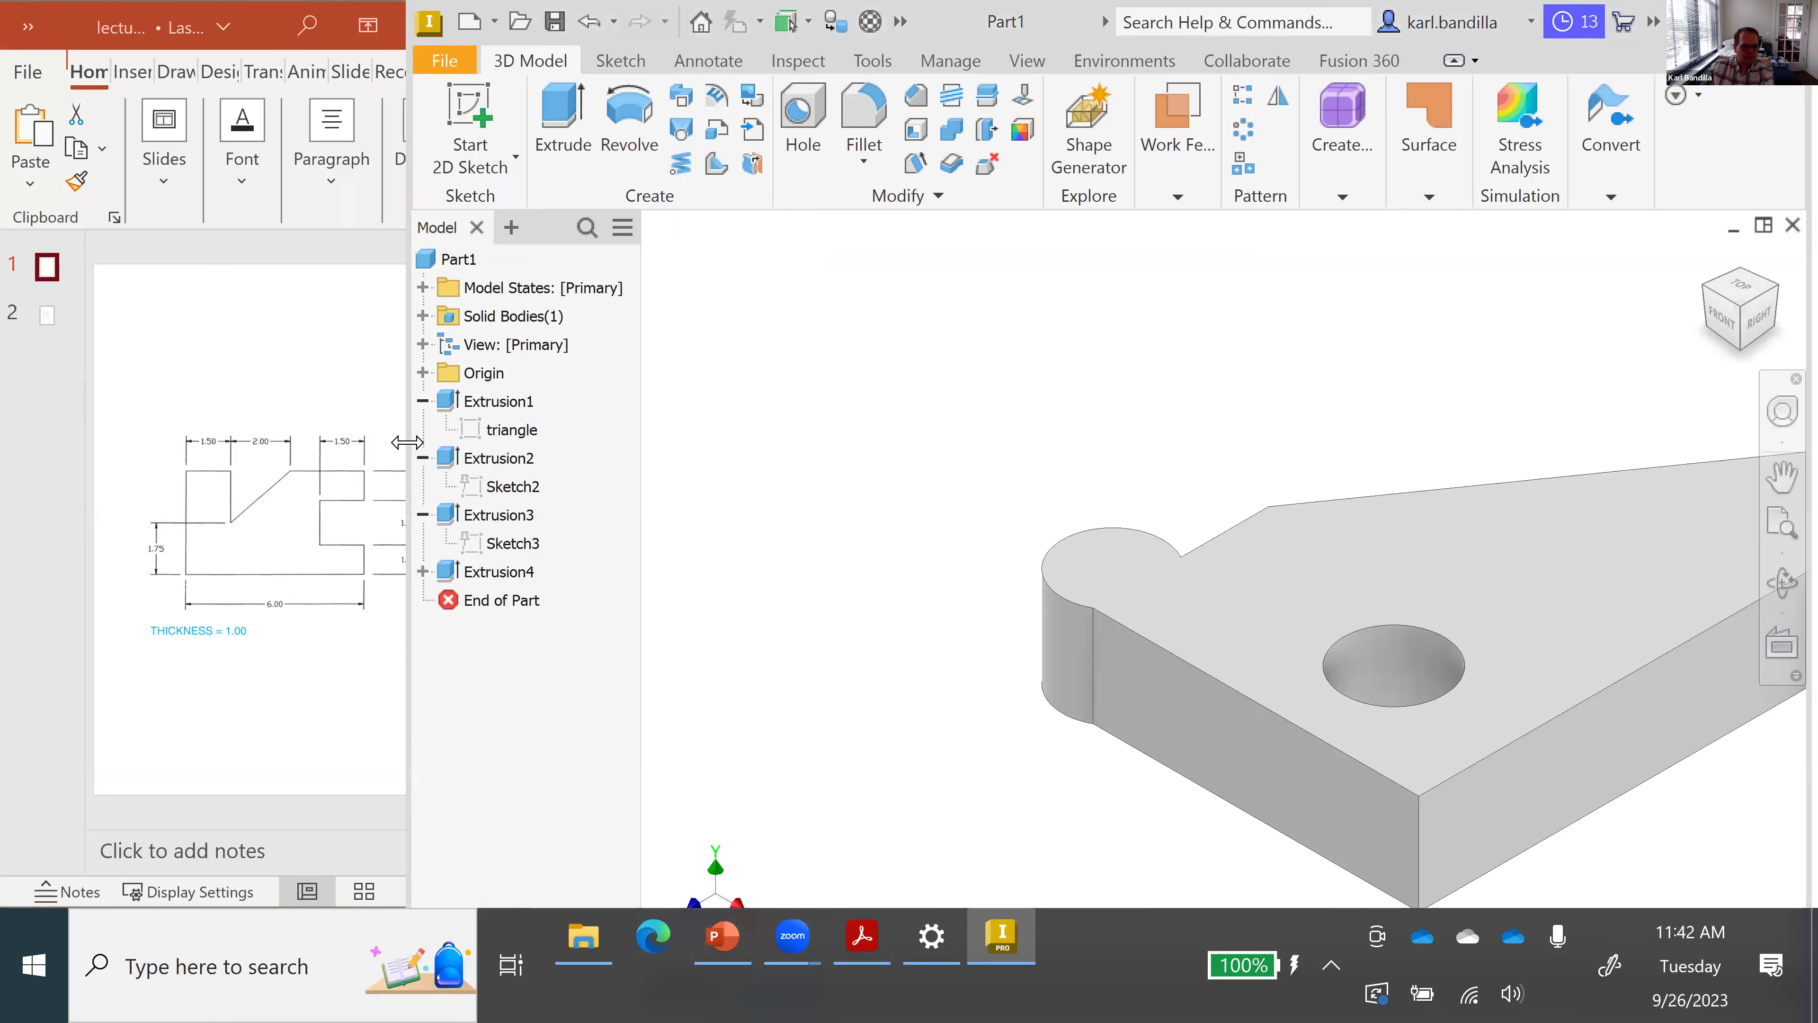
drag(407, 443, 495, 444)
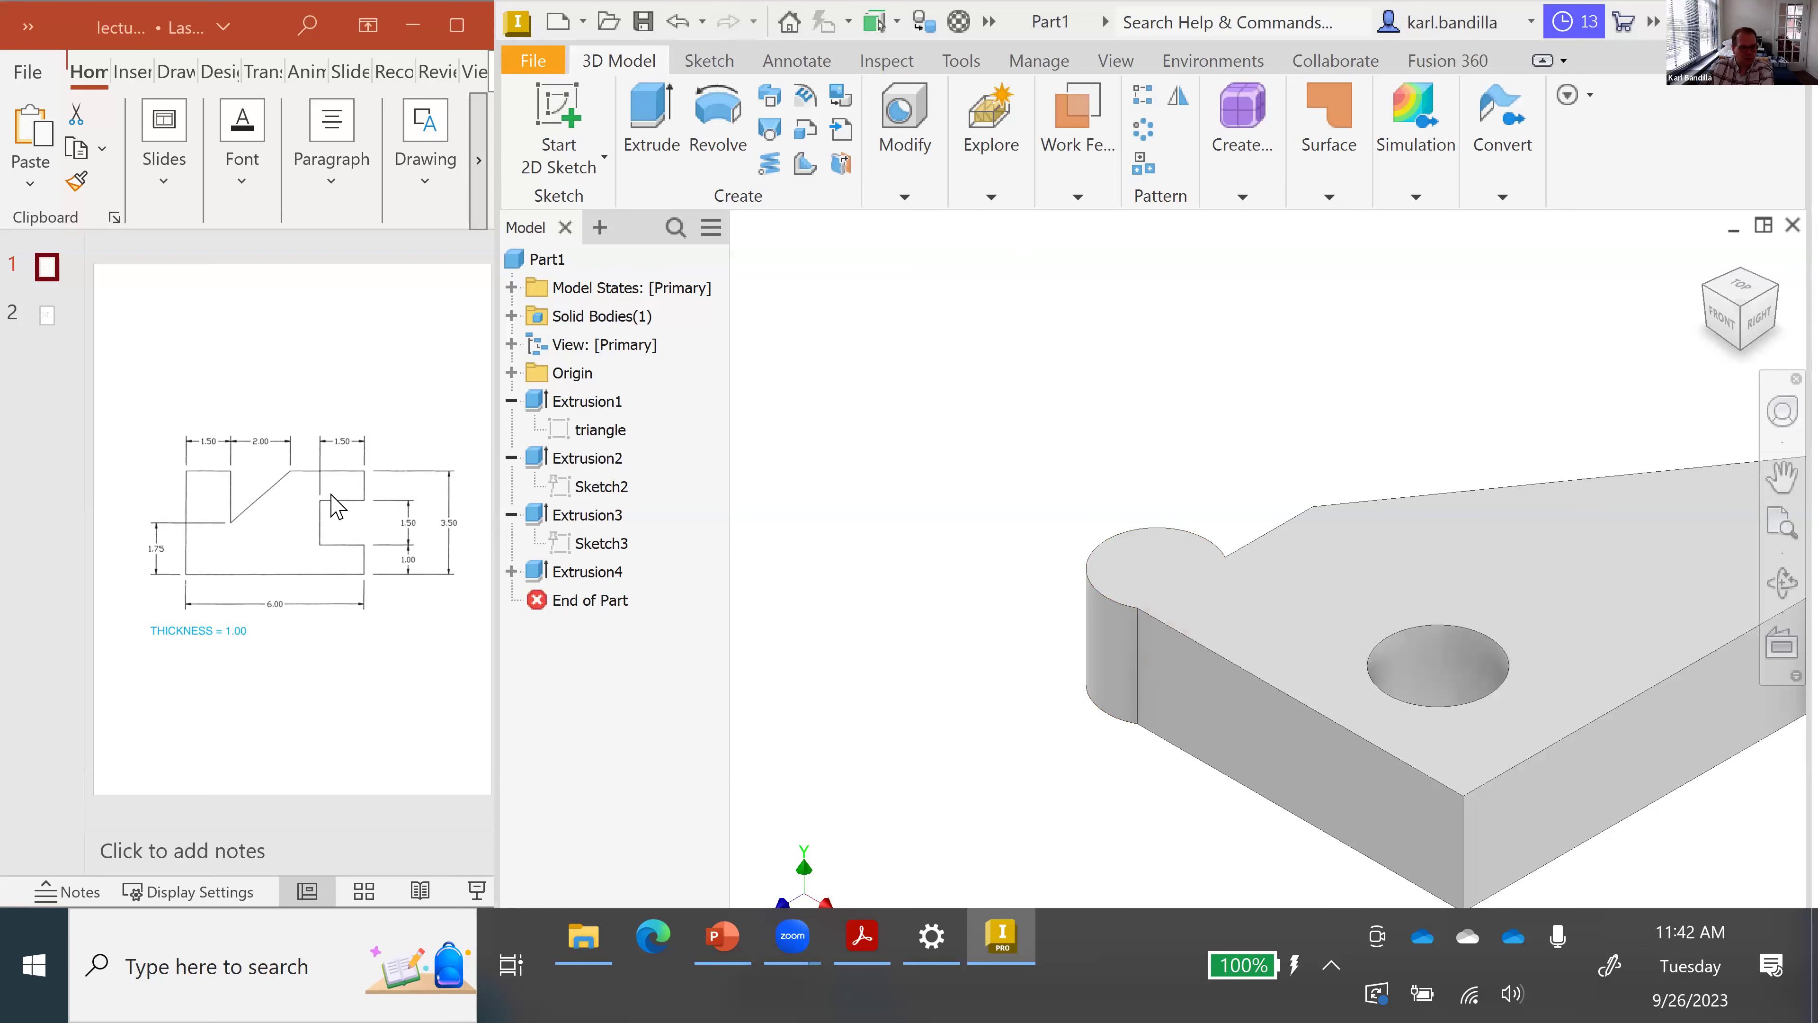
click(268, 30)
drag(268, 30, 166, 30)
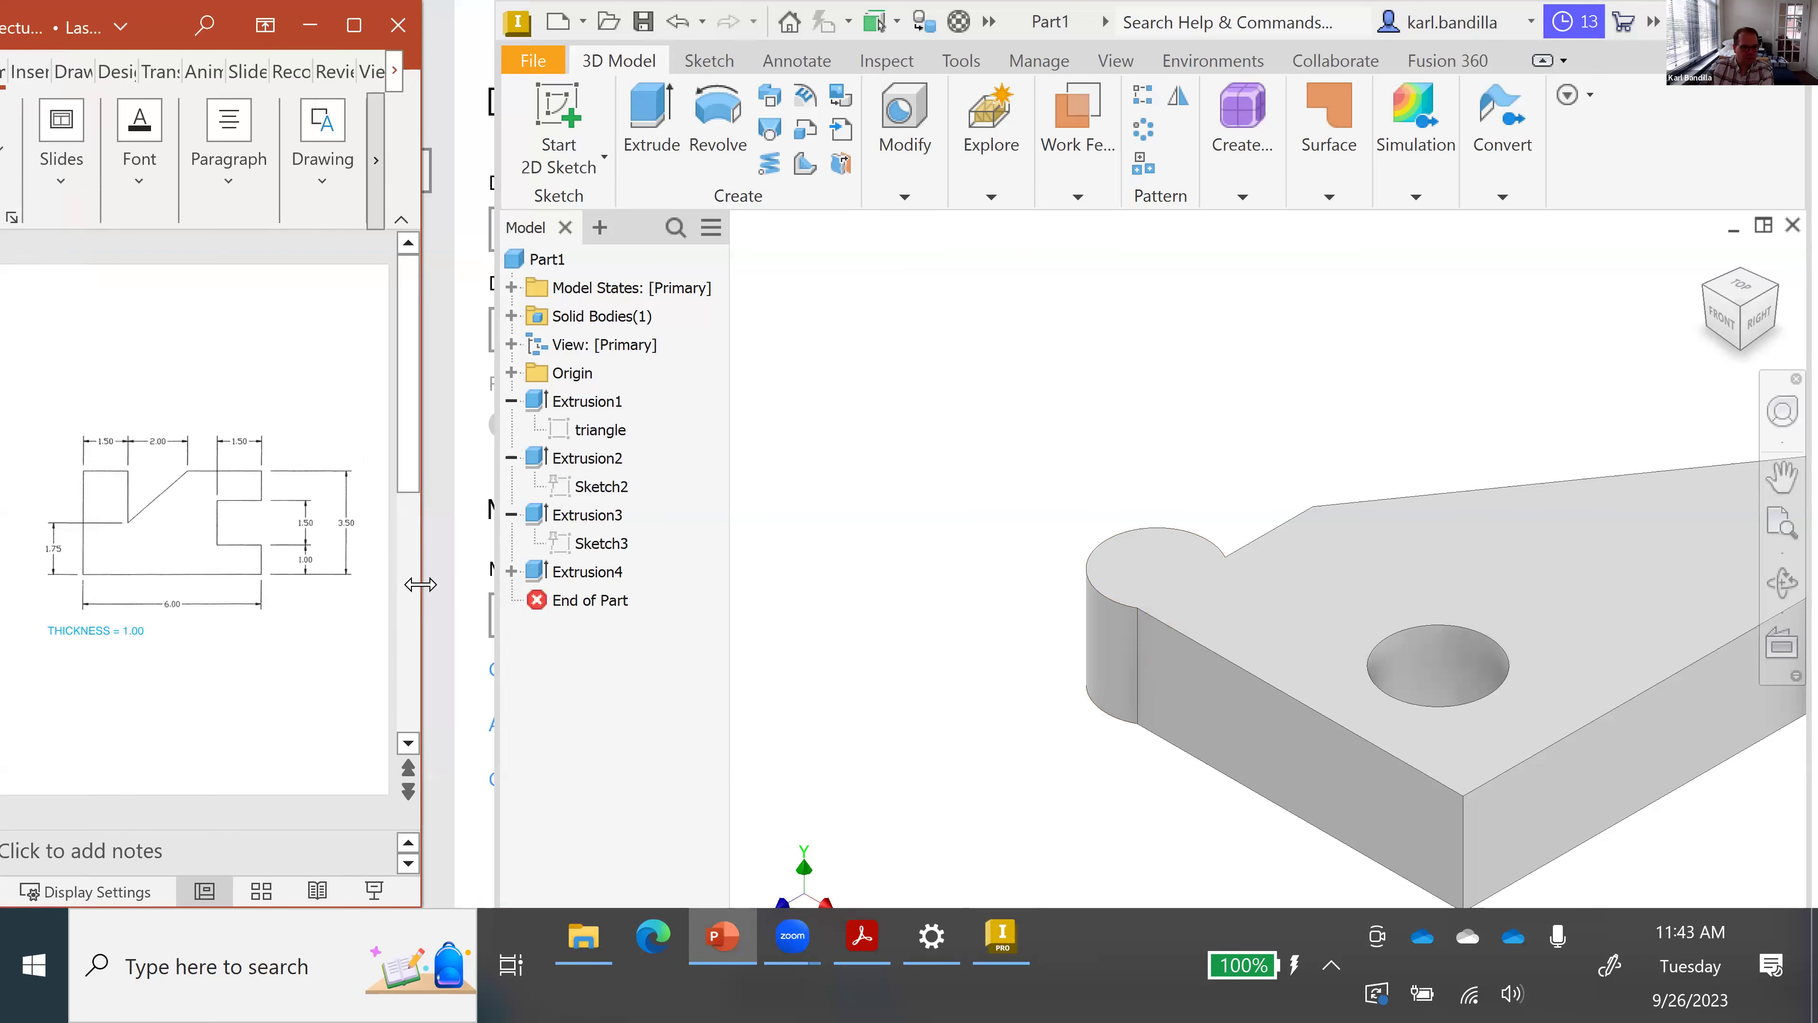
click(718, 19)
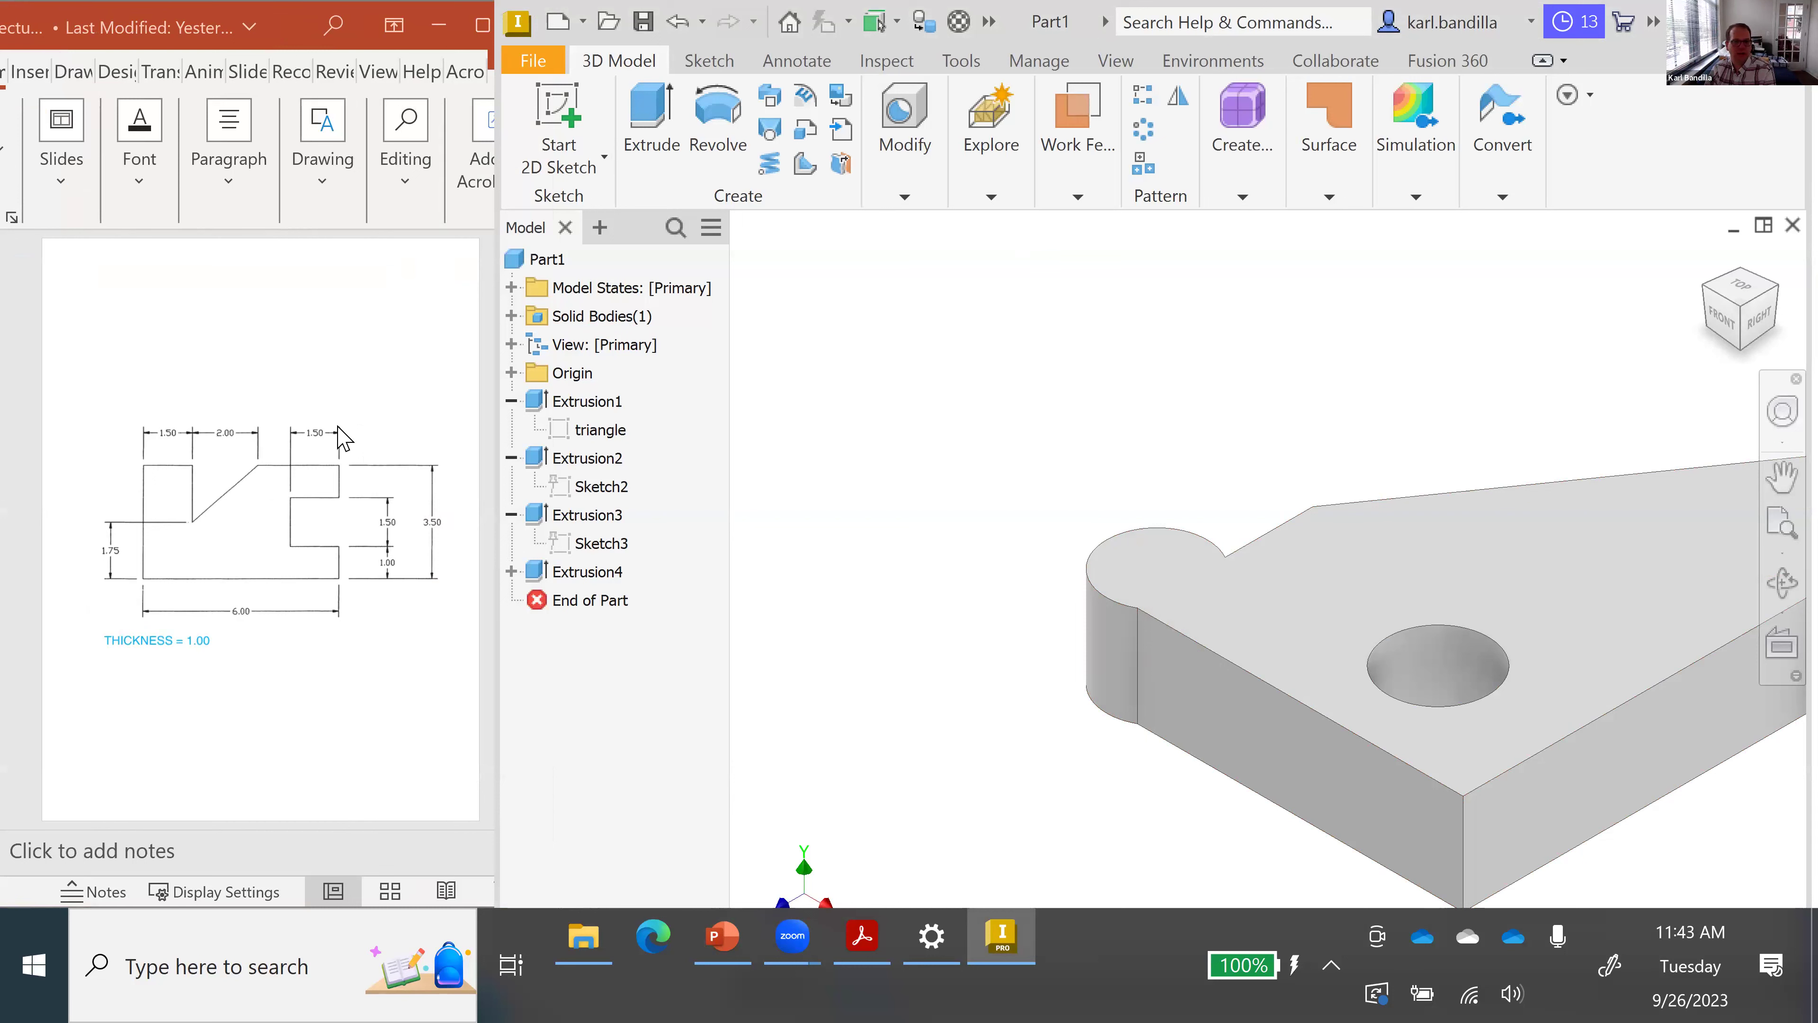
- Create a new part from the English Standard (in).ipt template
click(560, 32)
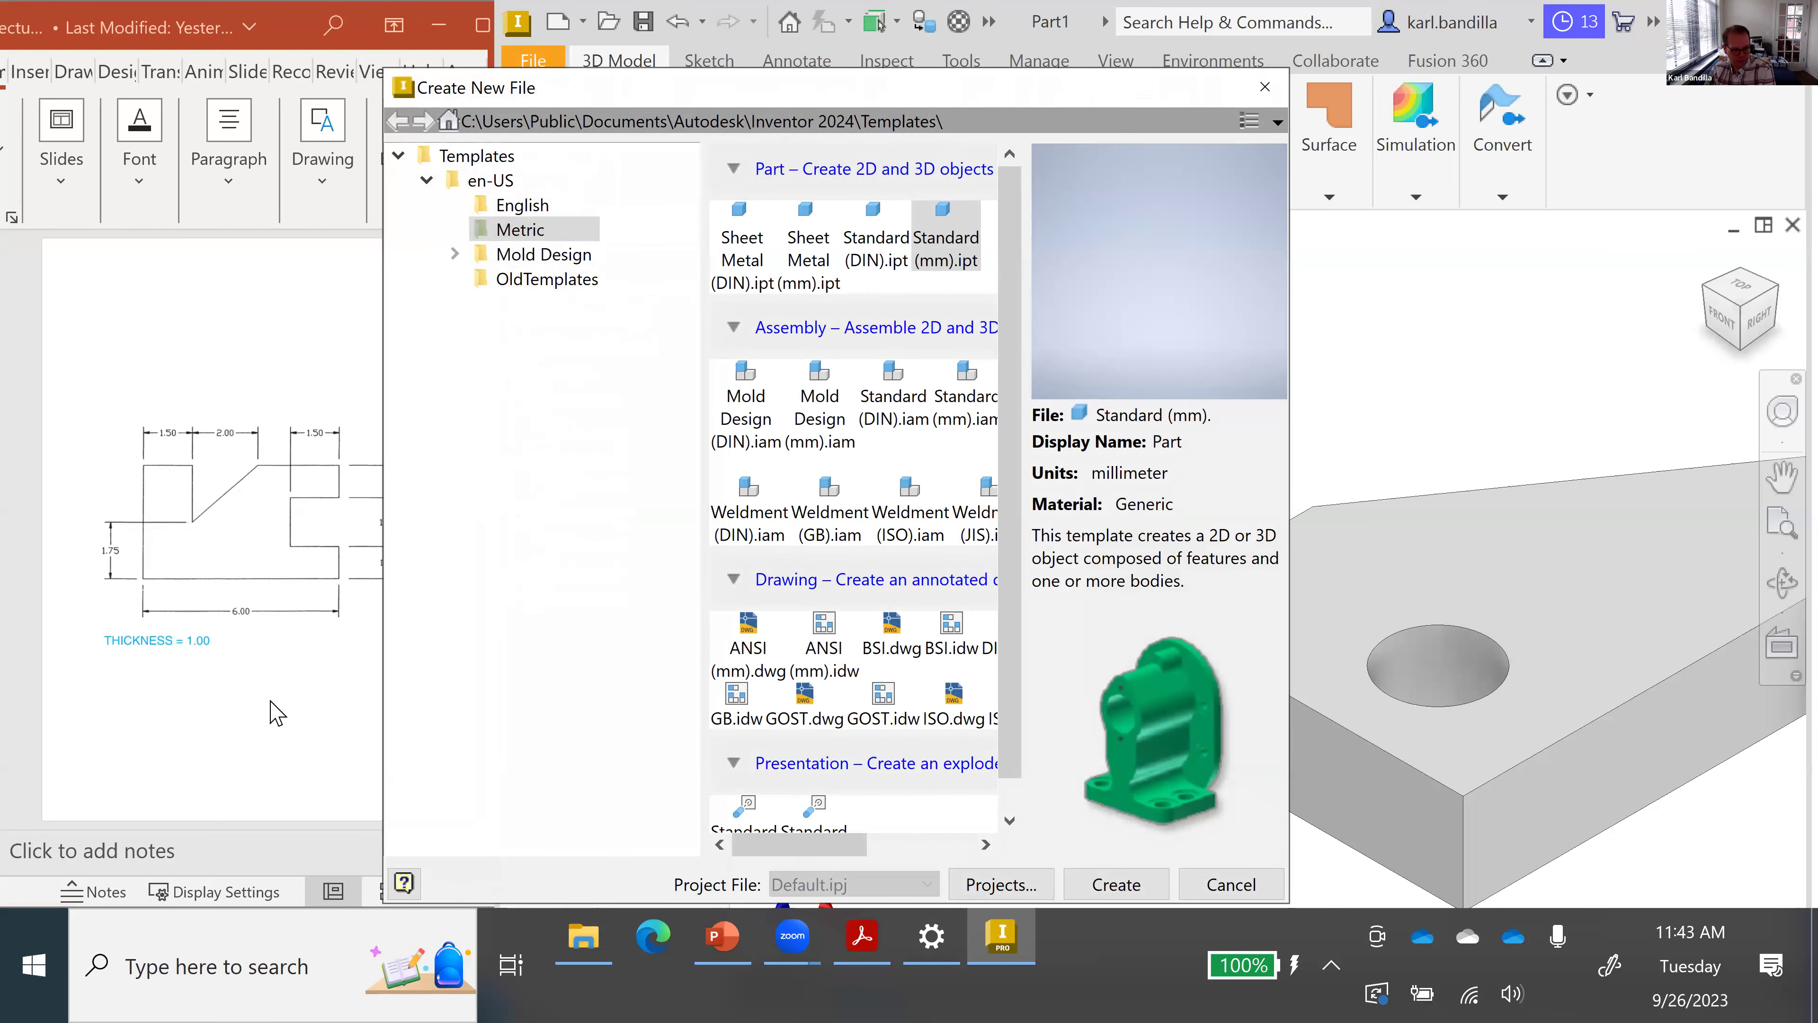
click(522, 208)
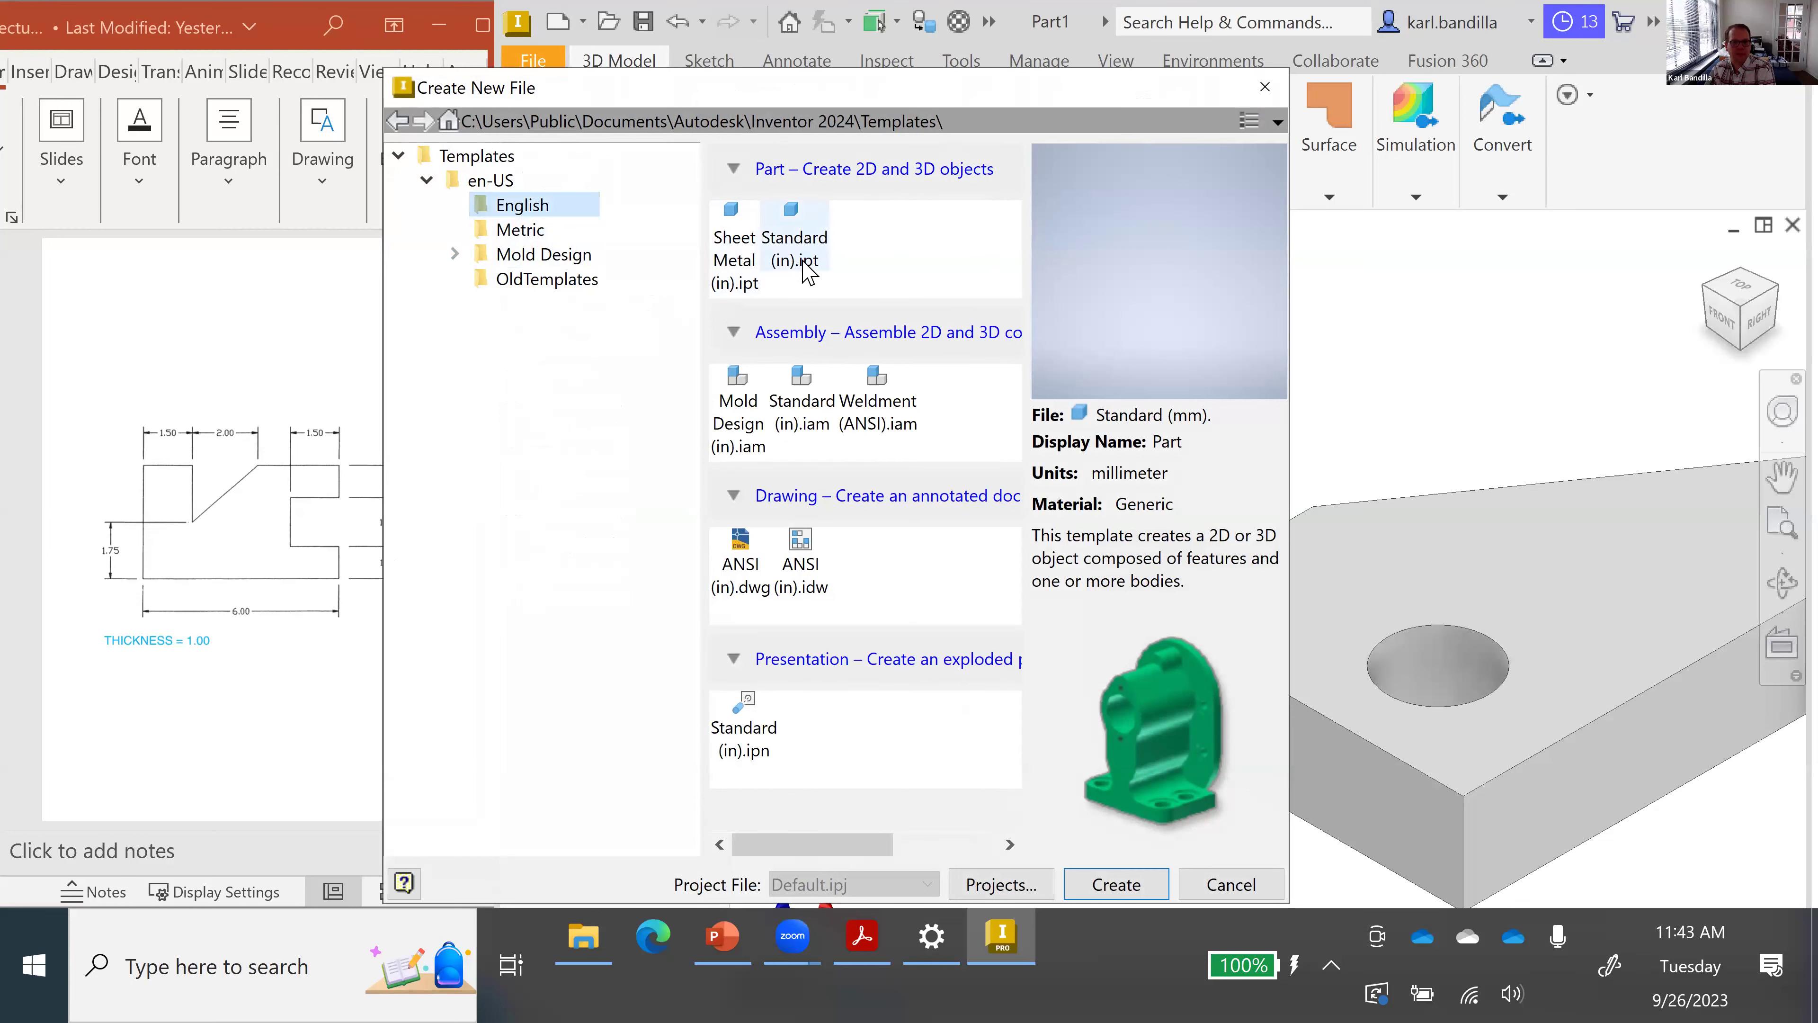
click(807, 265)
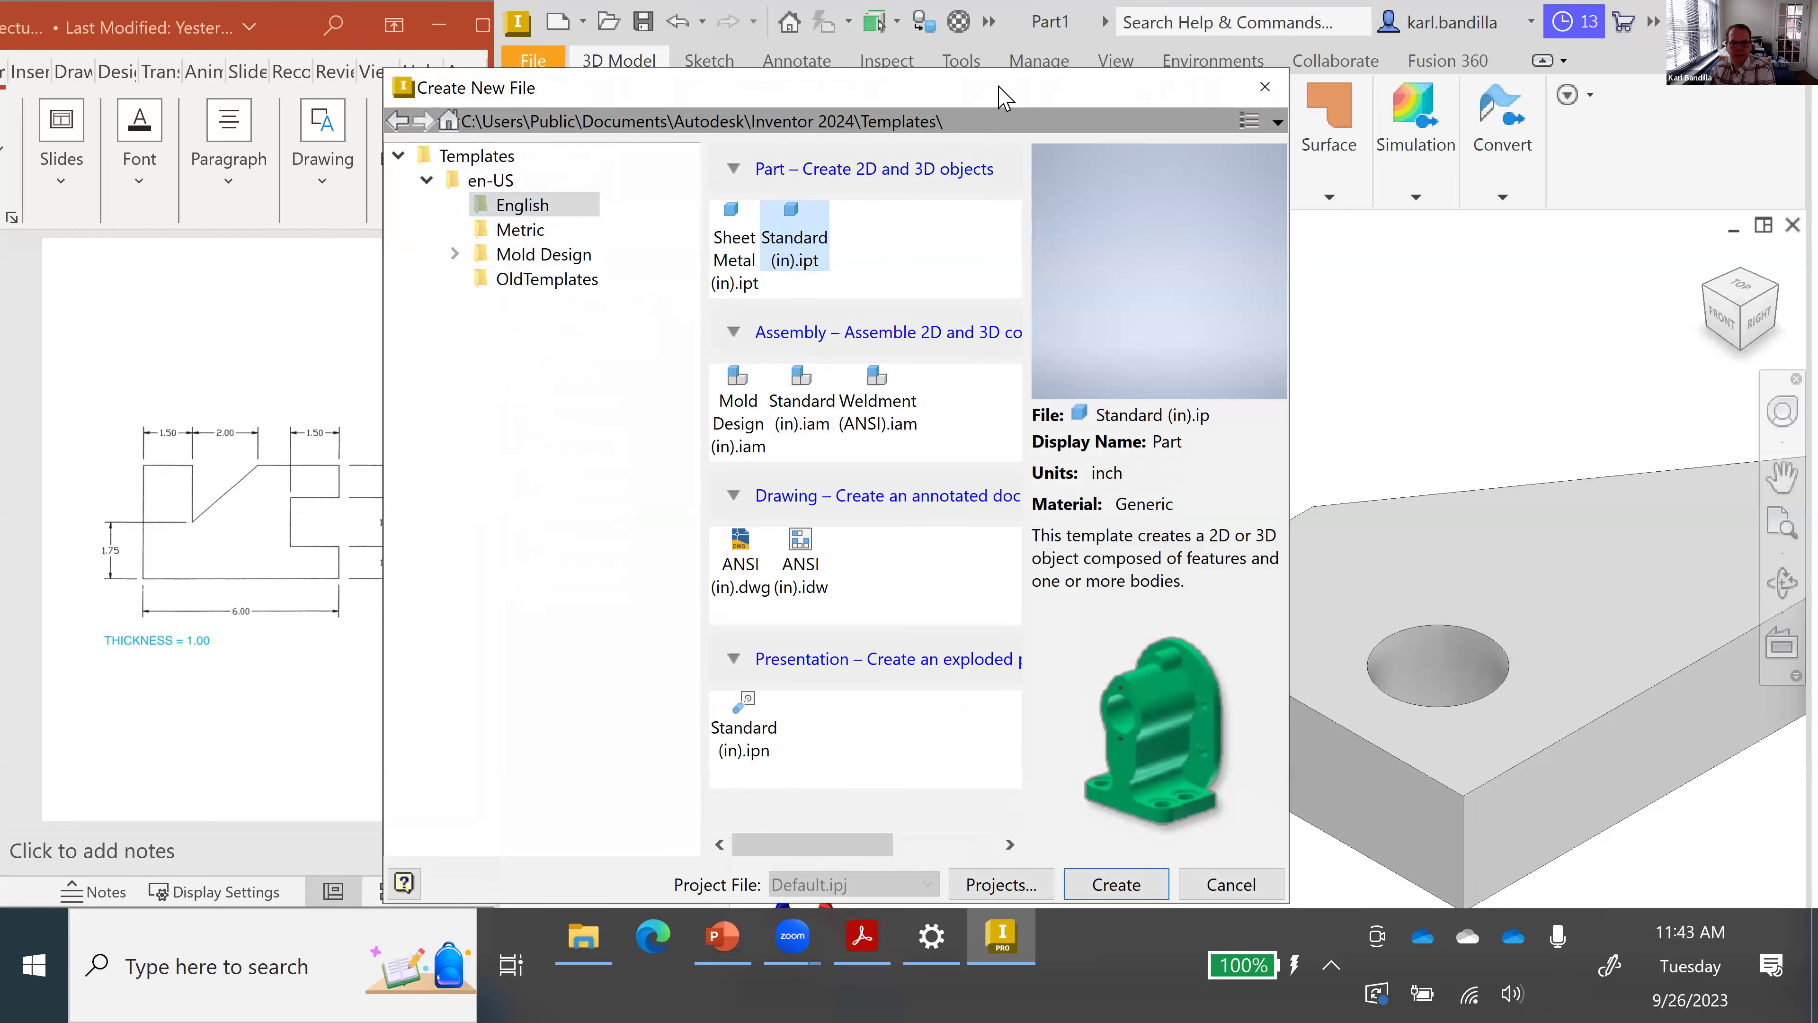
drag(1003, 96, 1004, 29)
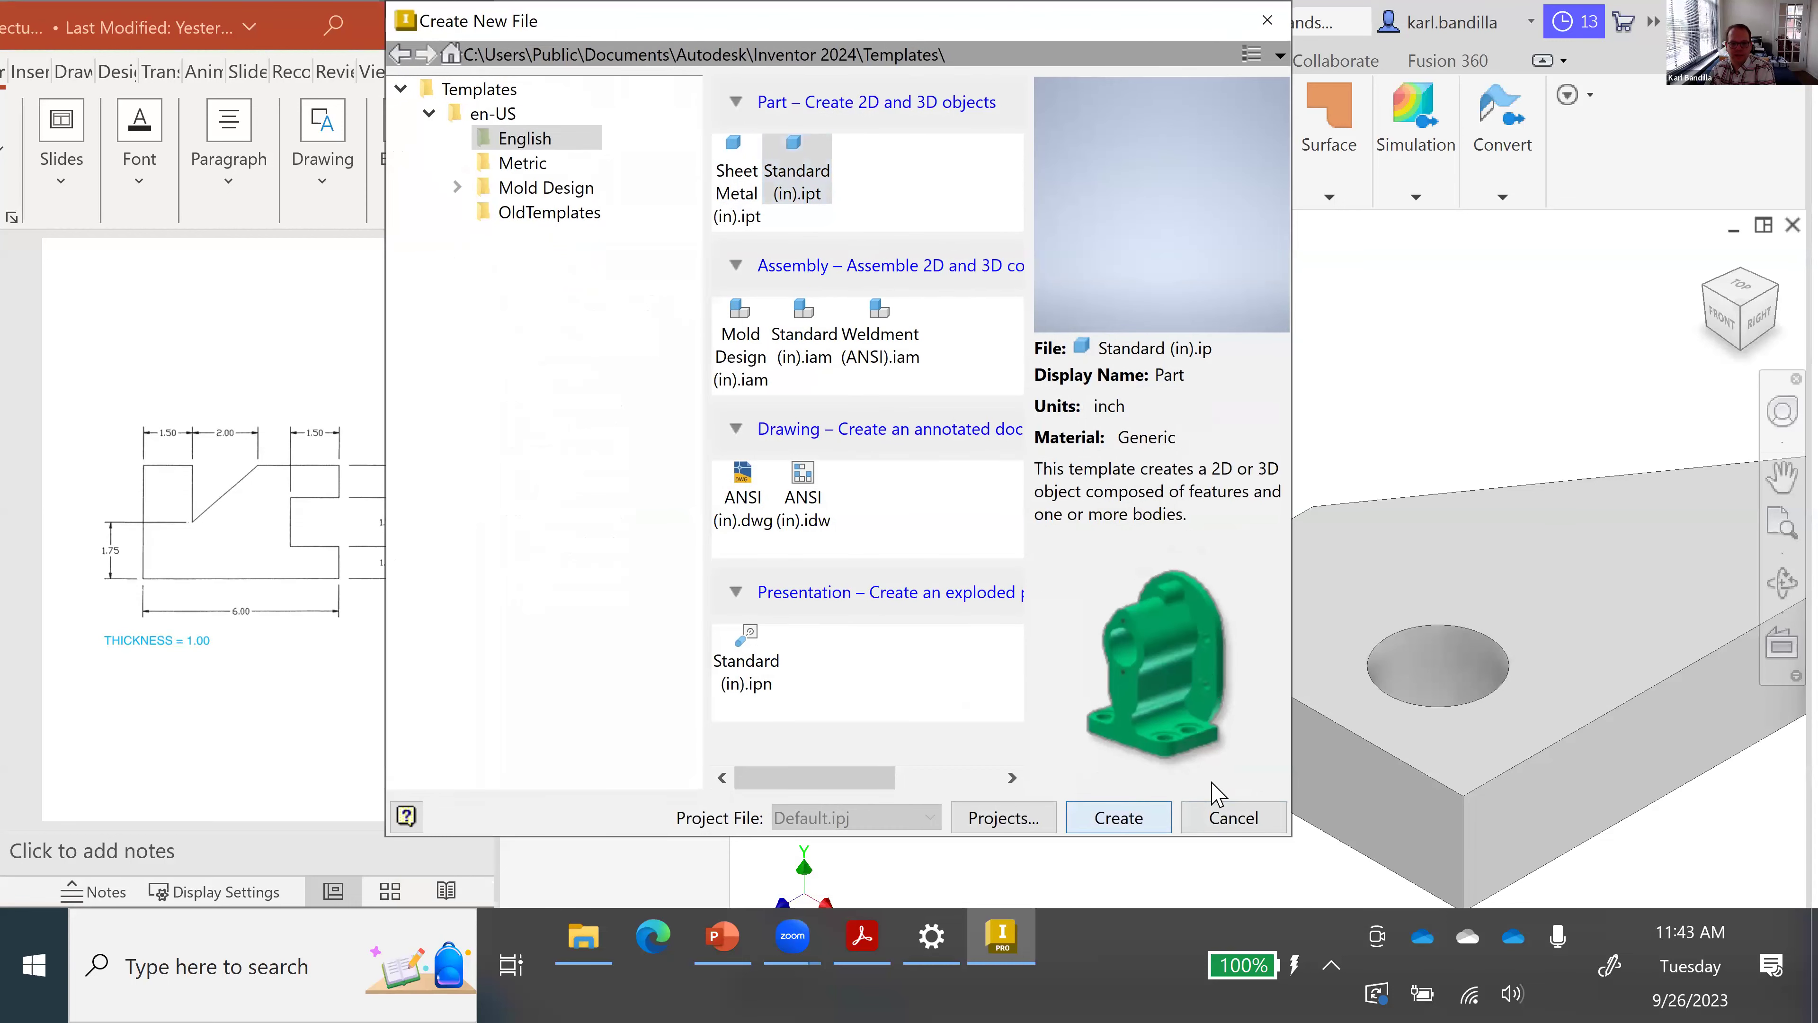
key(Return)
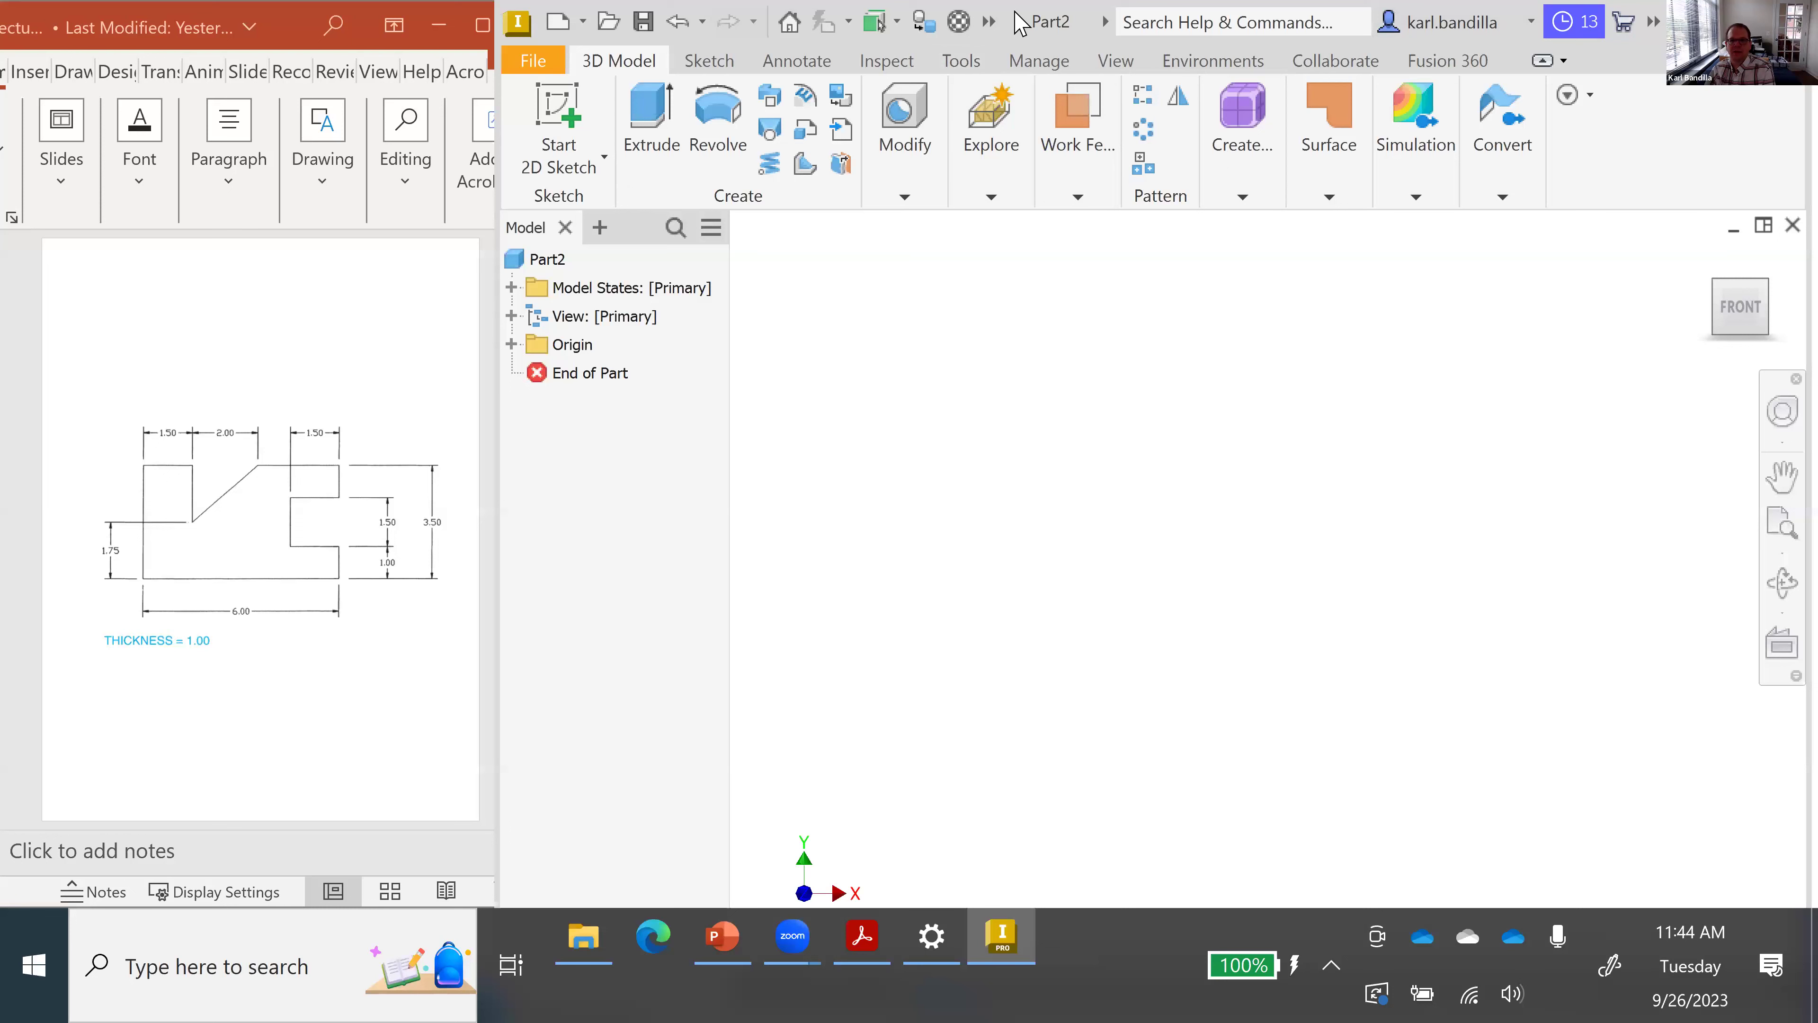
- Reposition the Part2 window at the screen top with its top edge lowered slightly
drag(1003, 39, 1031, 209)
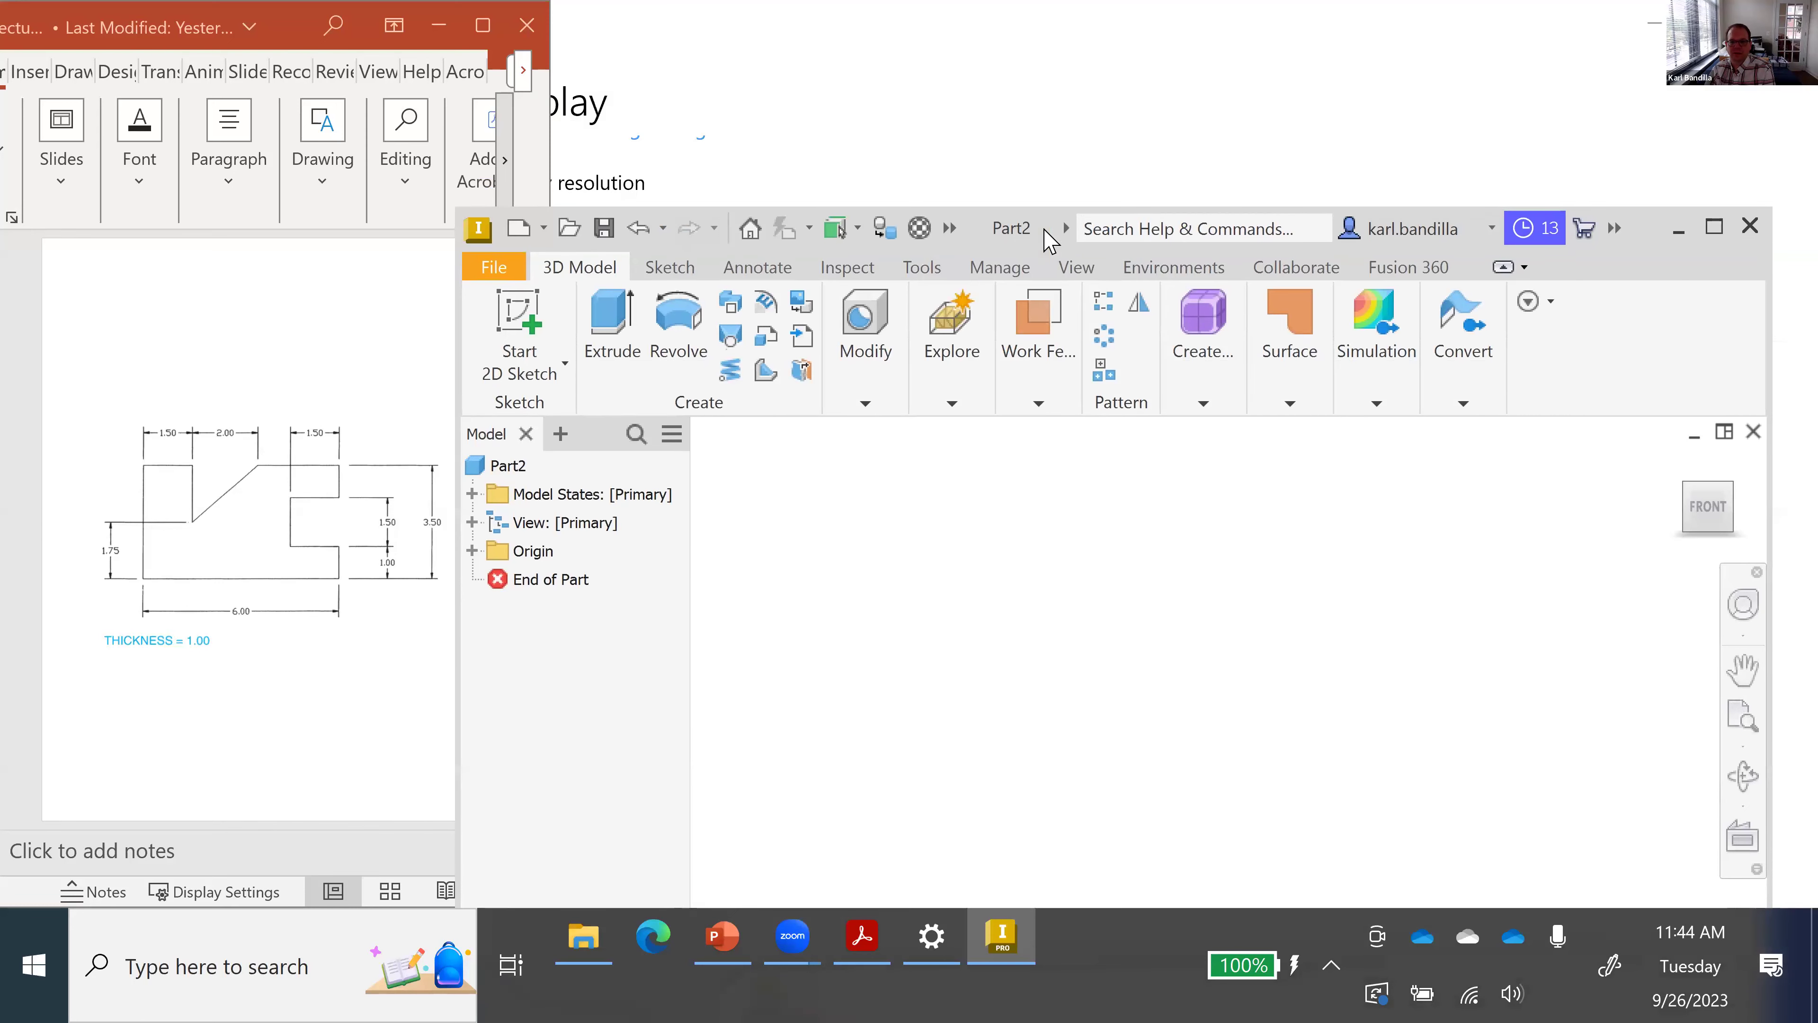
drag(1046, 240, 1094, 32)
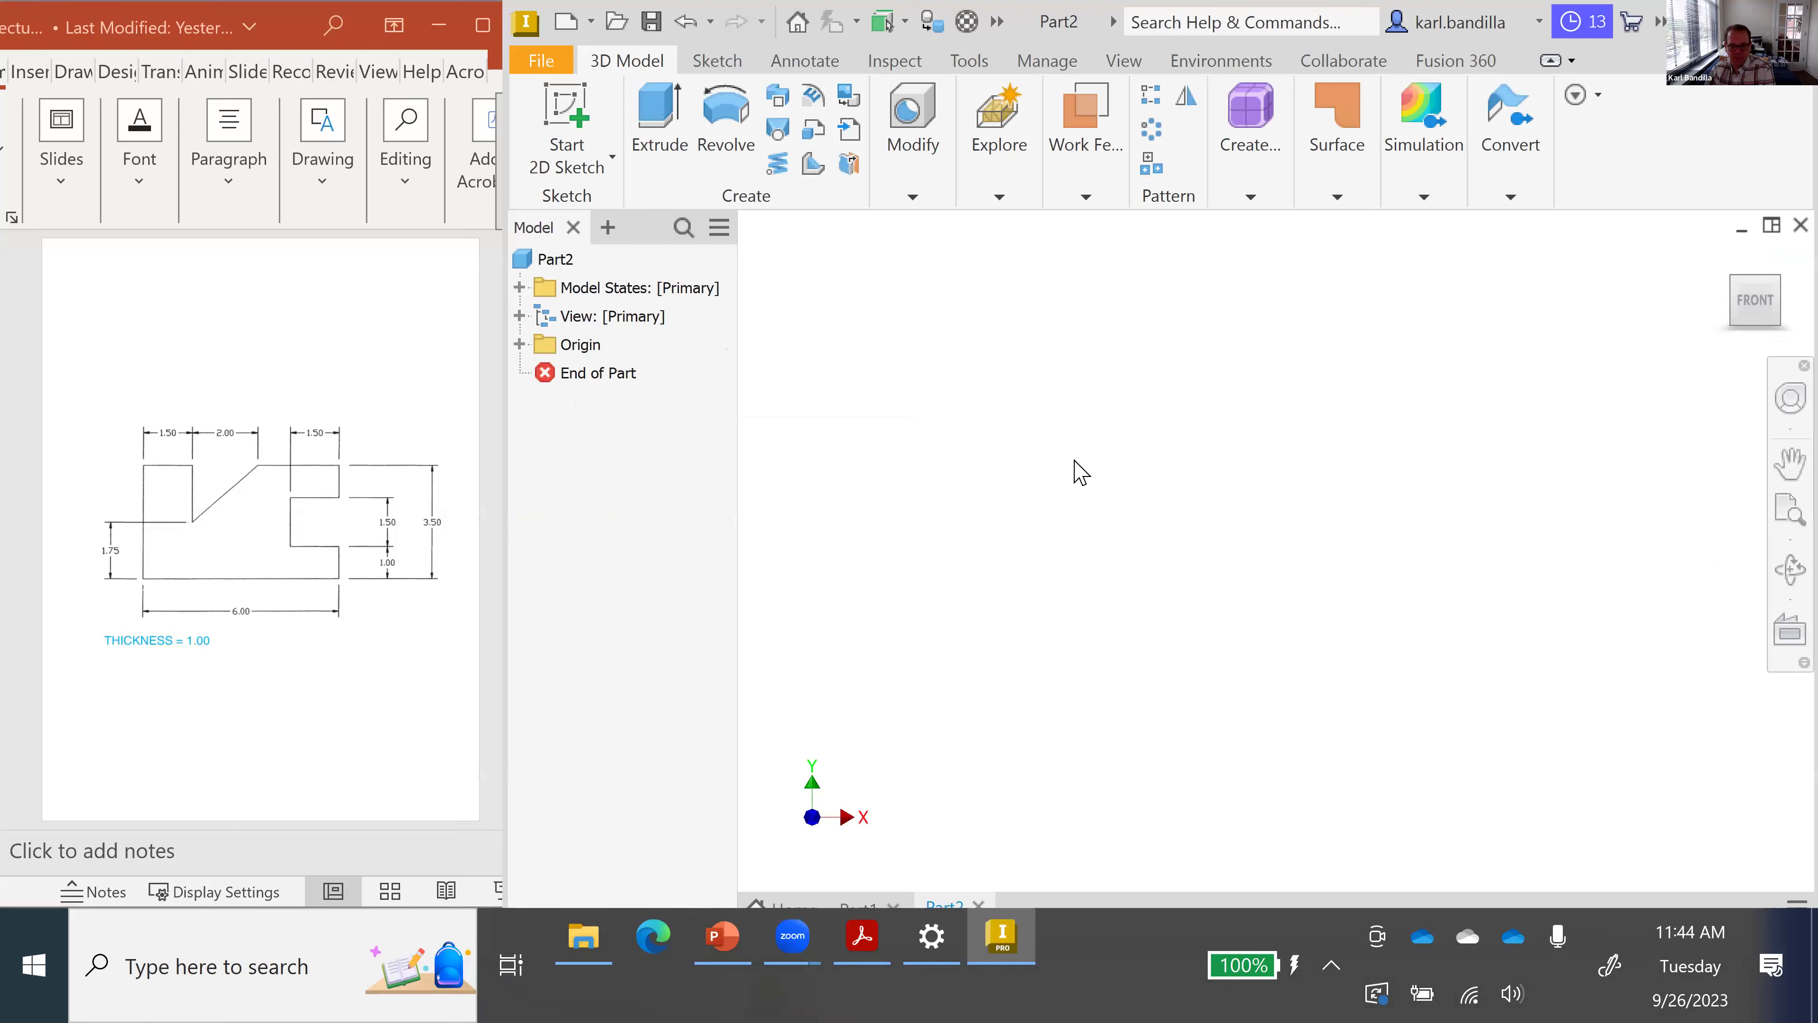
mouse_move(1092, 18)
mouse_down()
mouse_move(1092, 70)
mouse_move(1099, 33)
mouse_up()
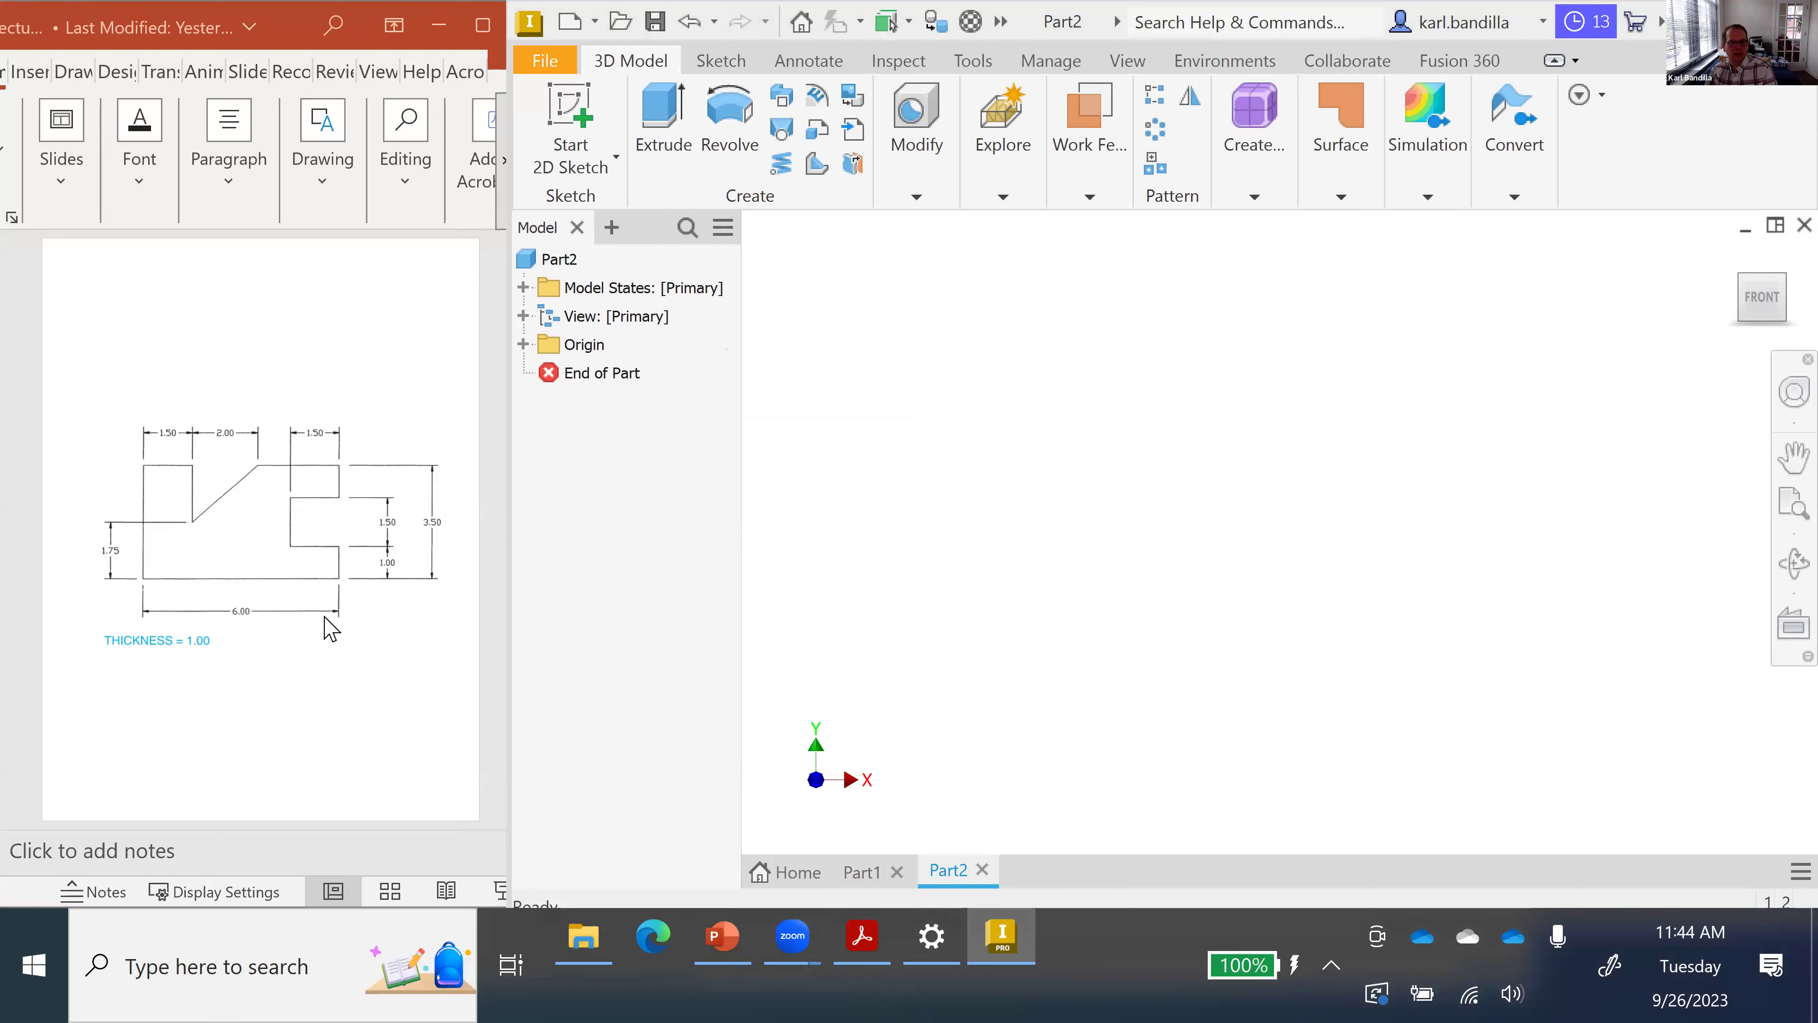
click(576, 114)
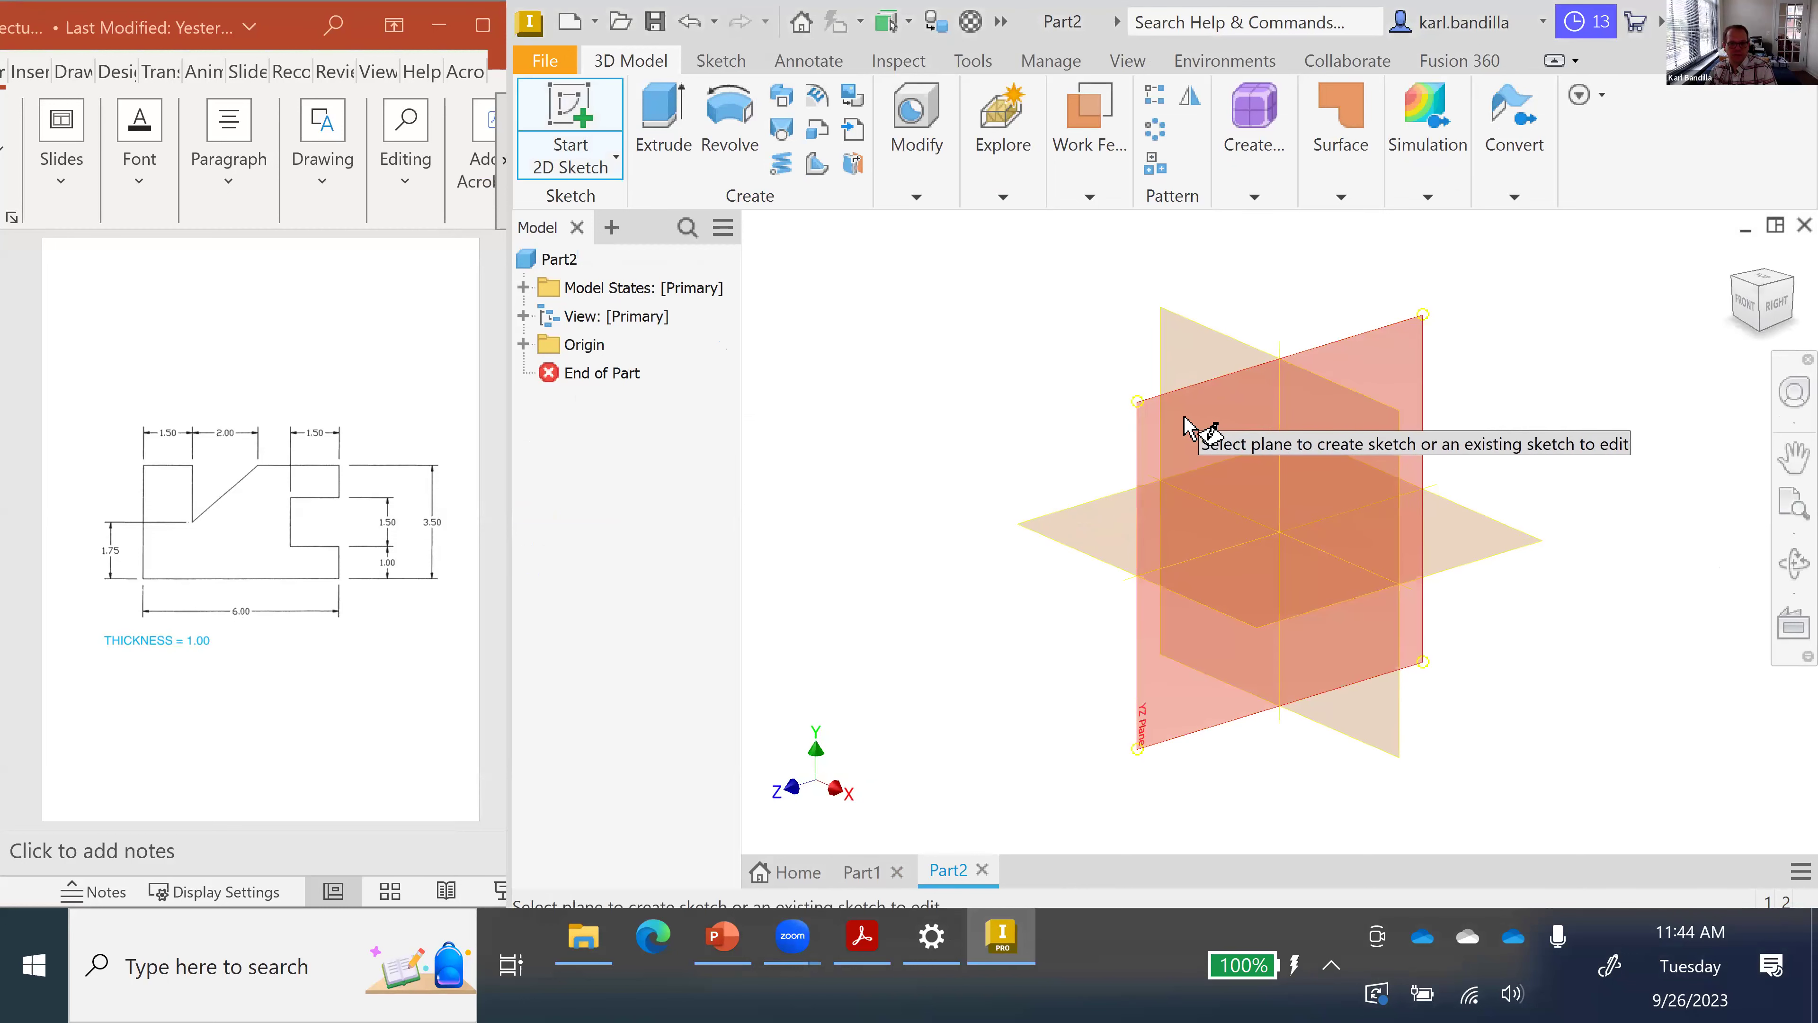
- Start a line on the YZ plane from the origin with a 6 in base and 1 in rise
click(1185, 423)
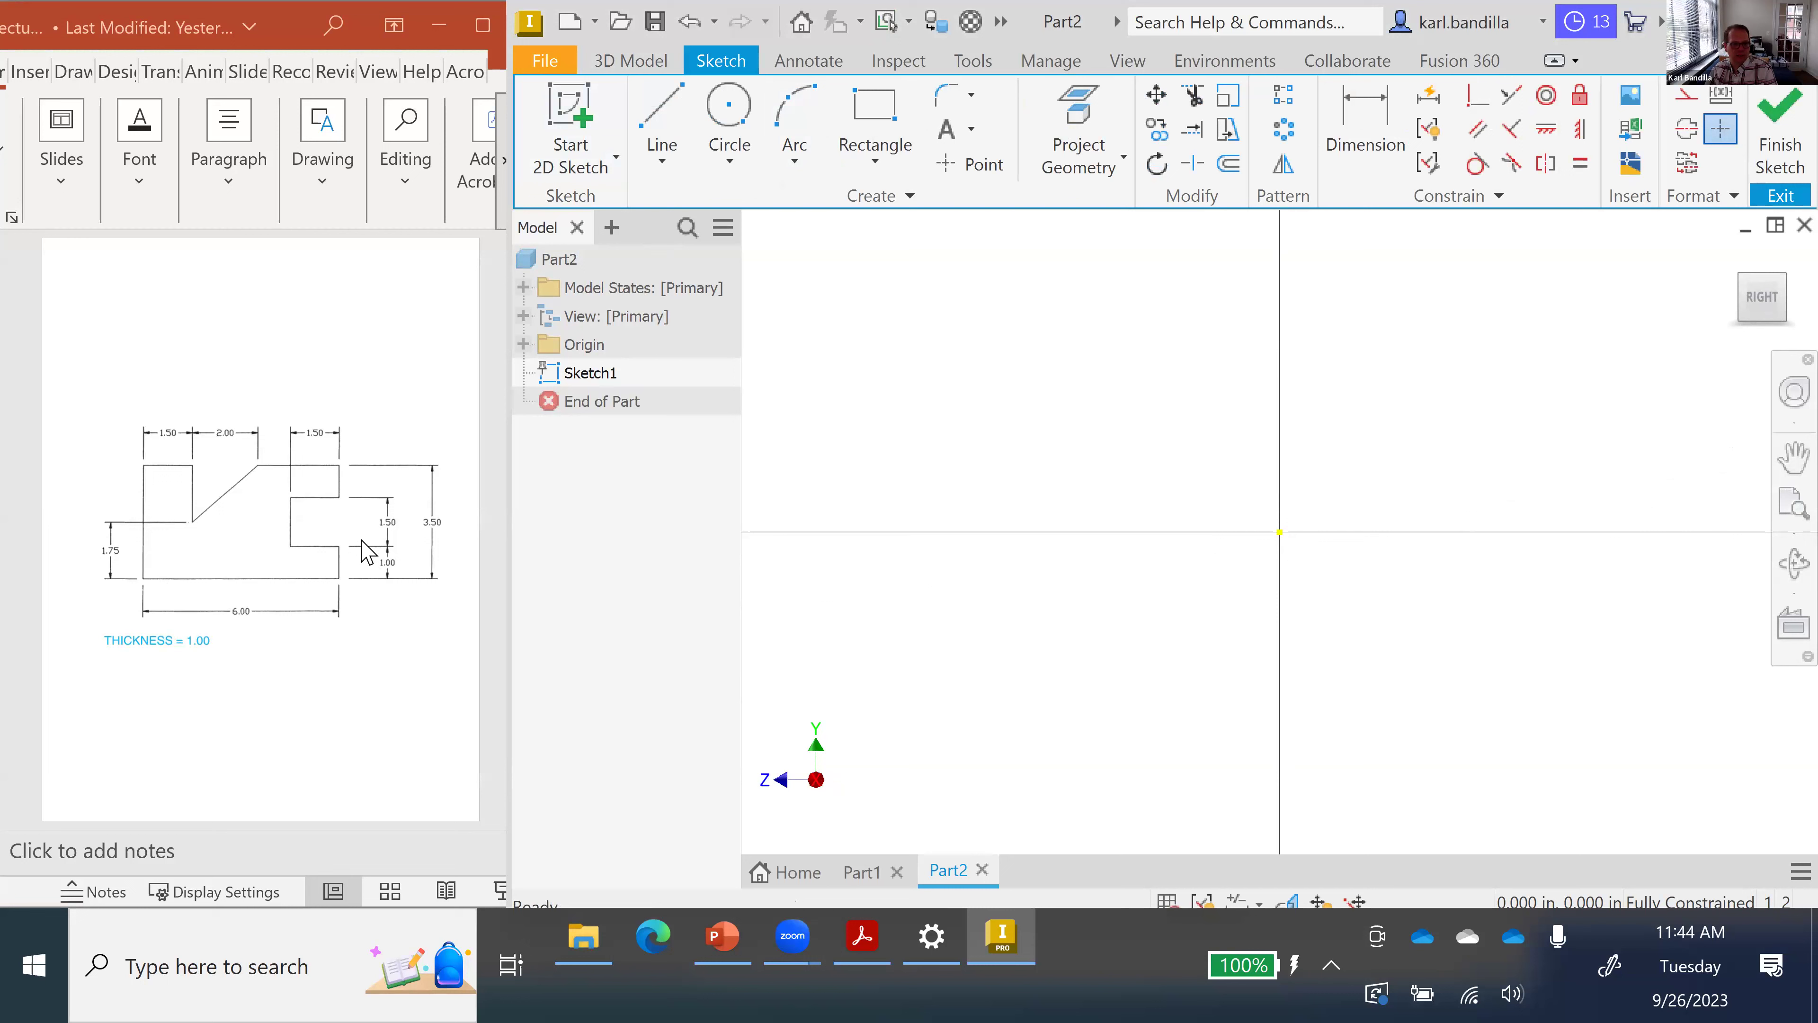
click(659, 120)
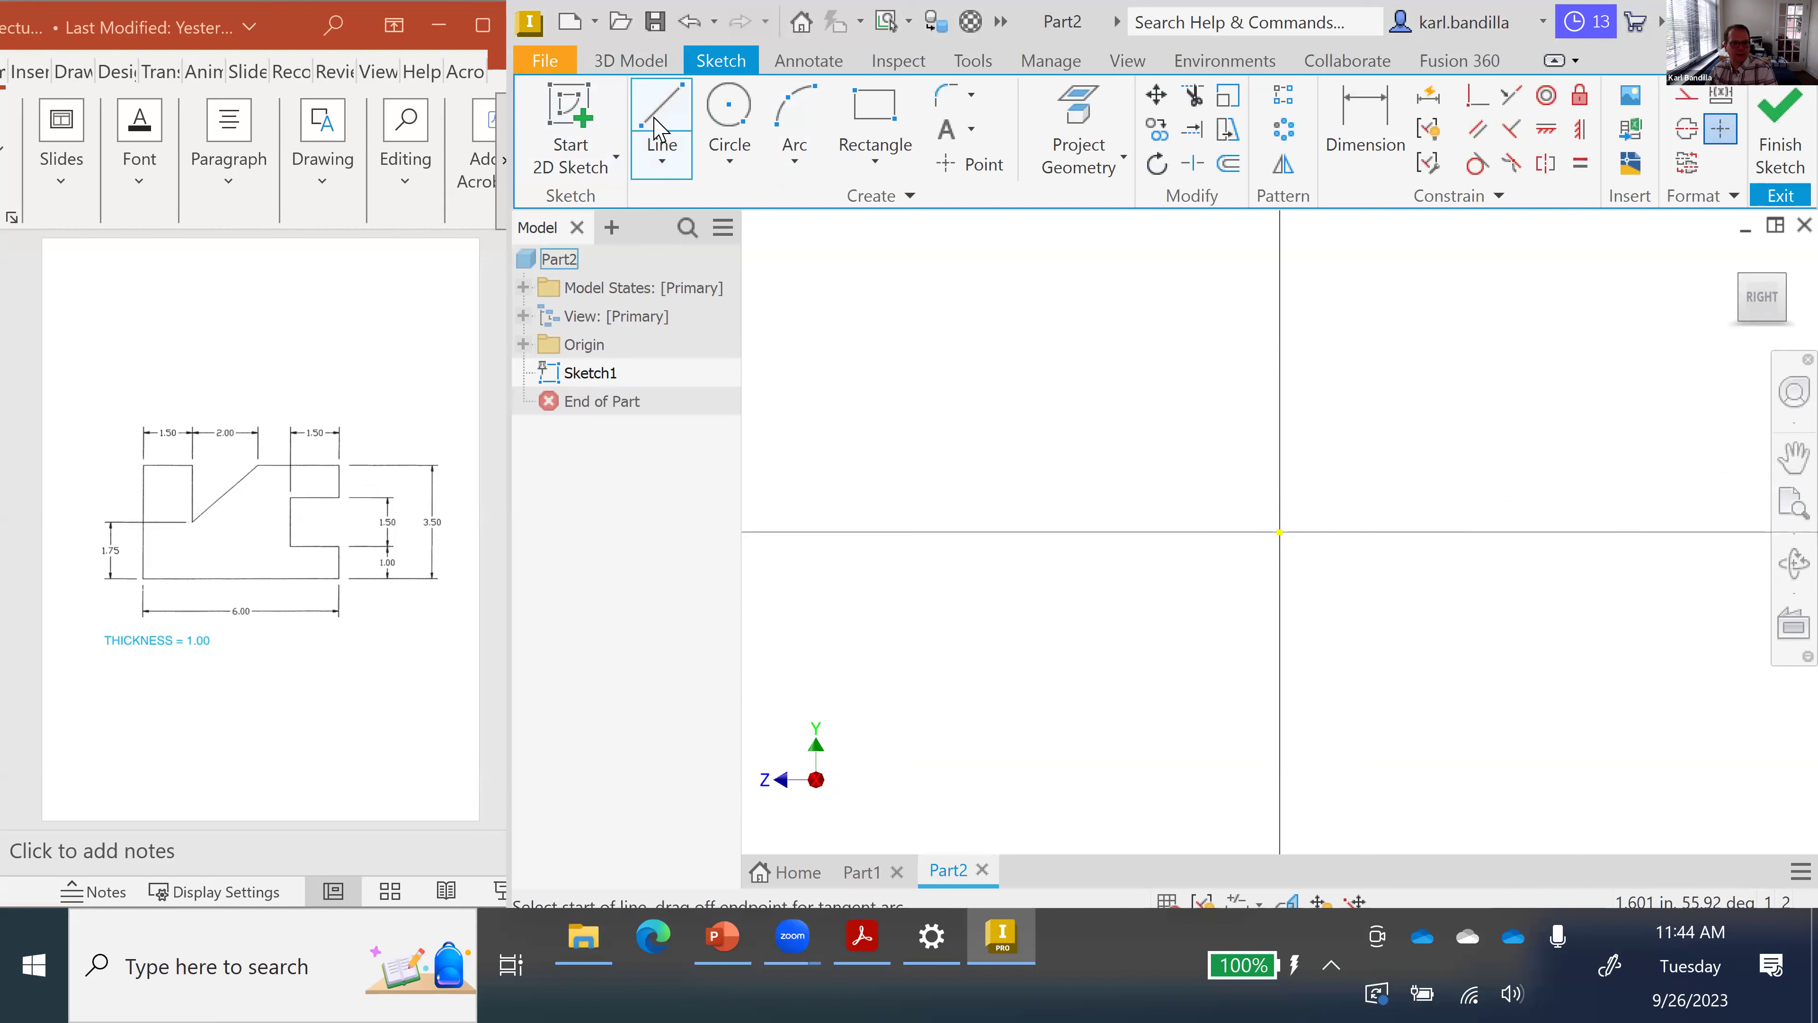
click(1280, 531)
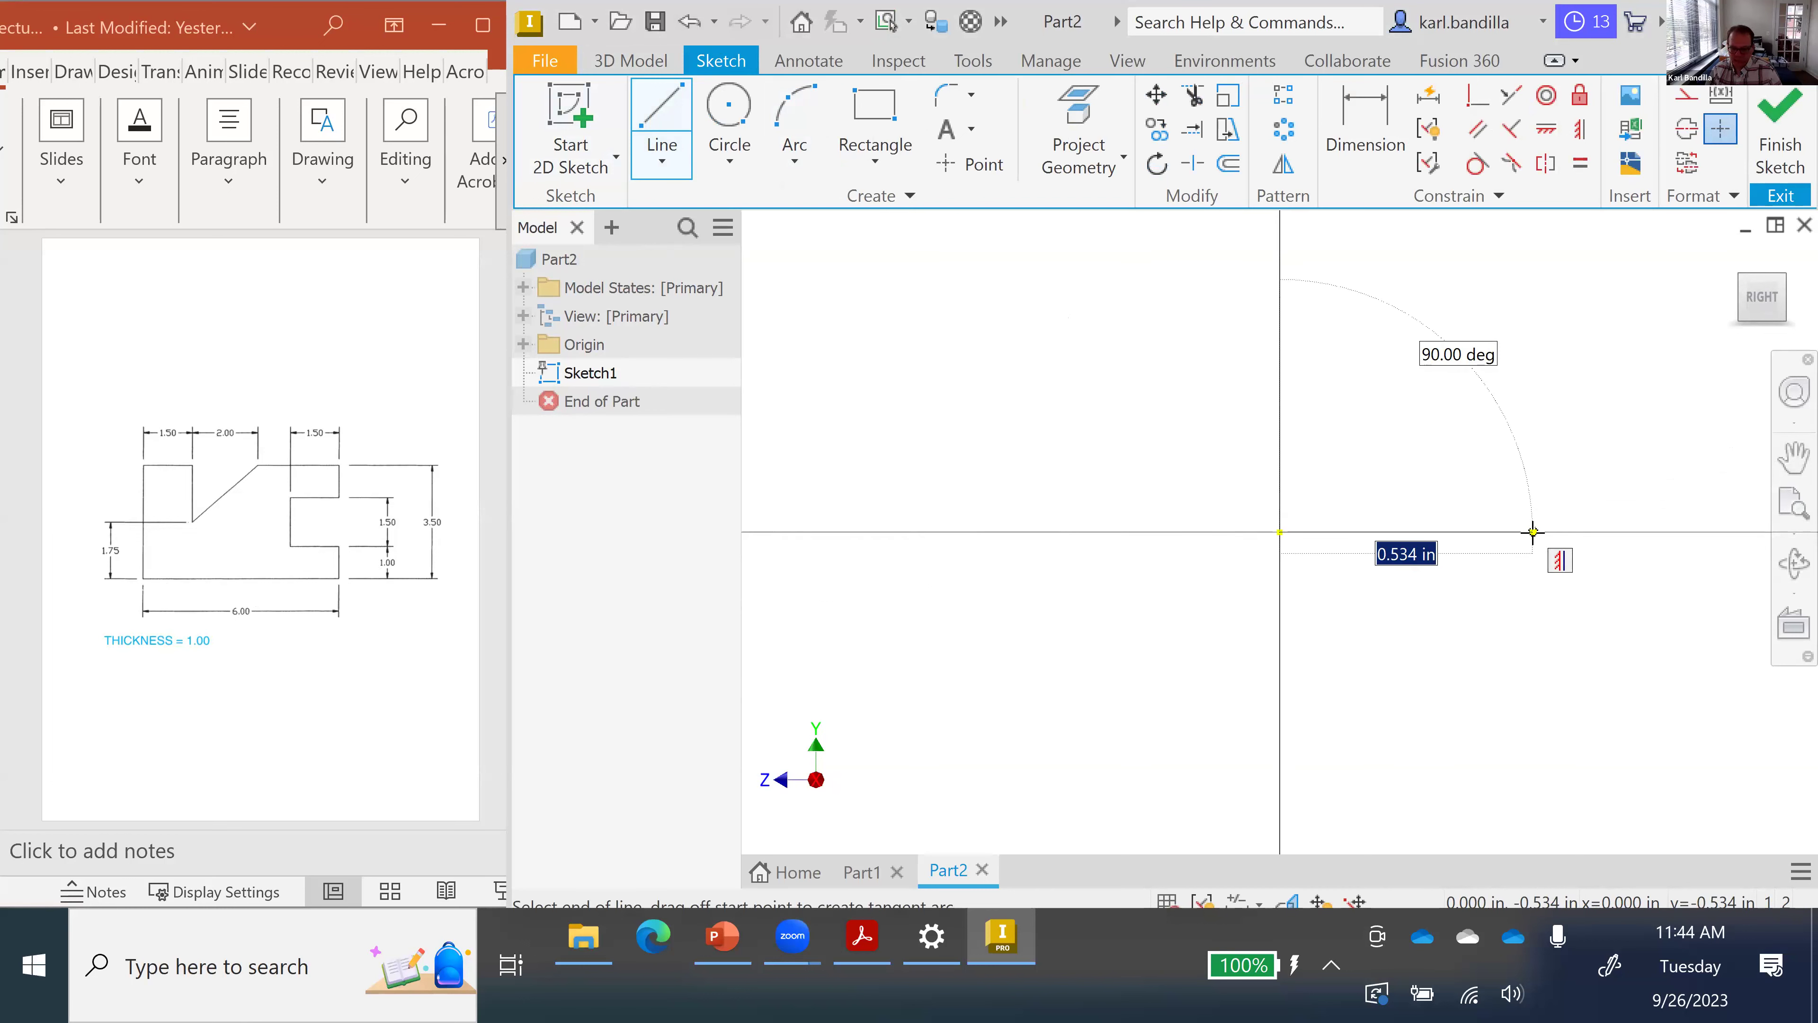
text(6)
key(Return)
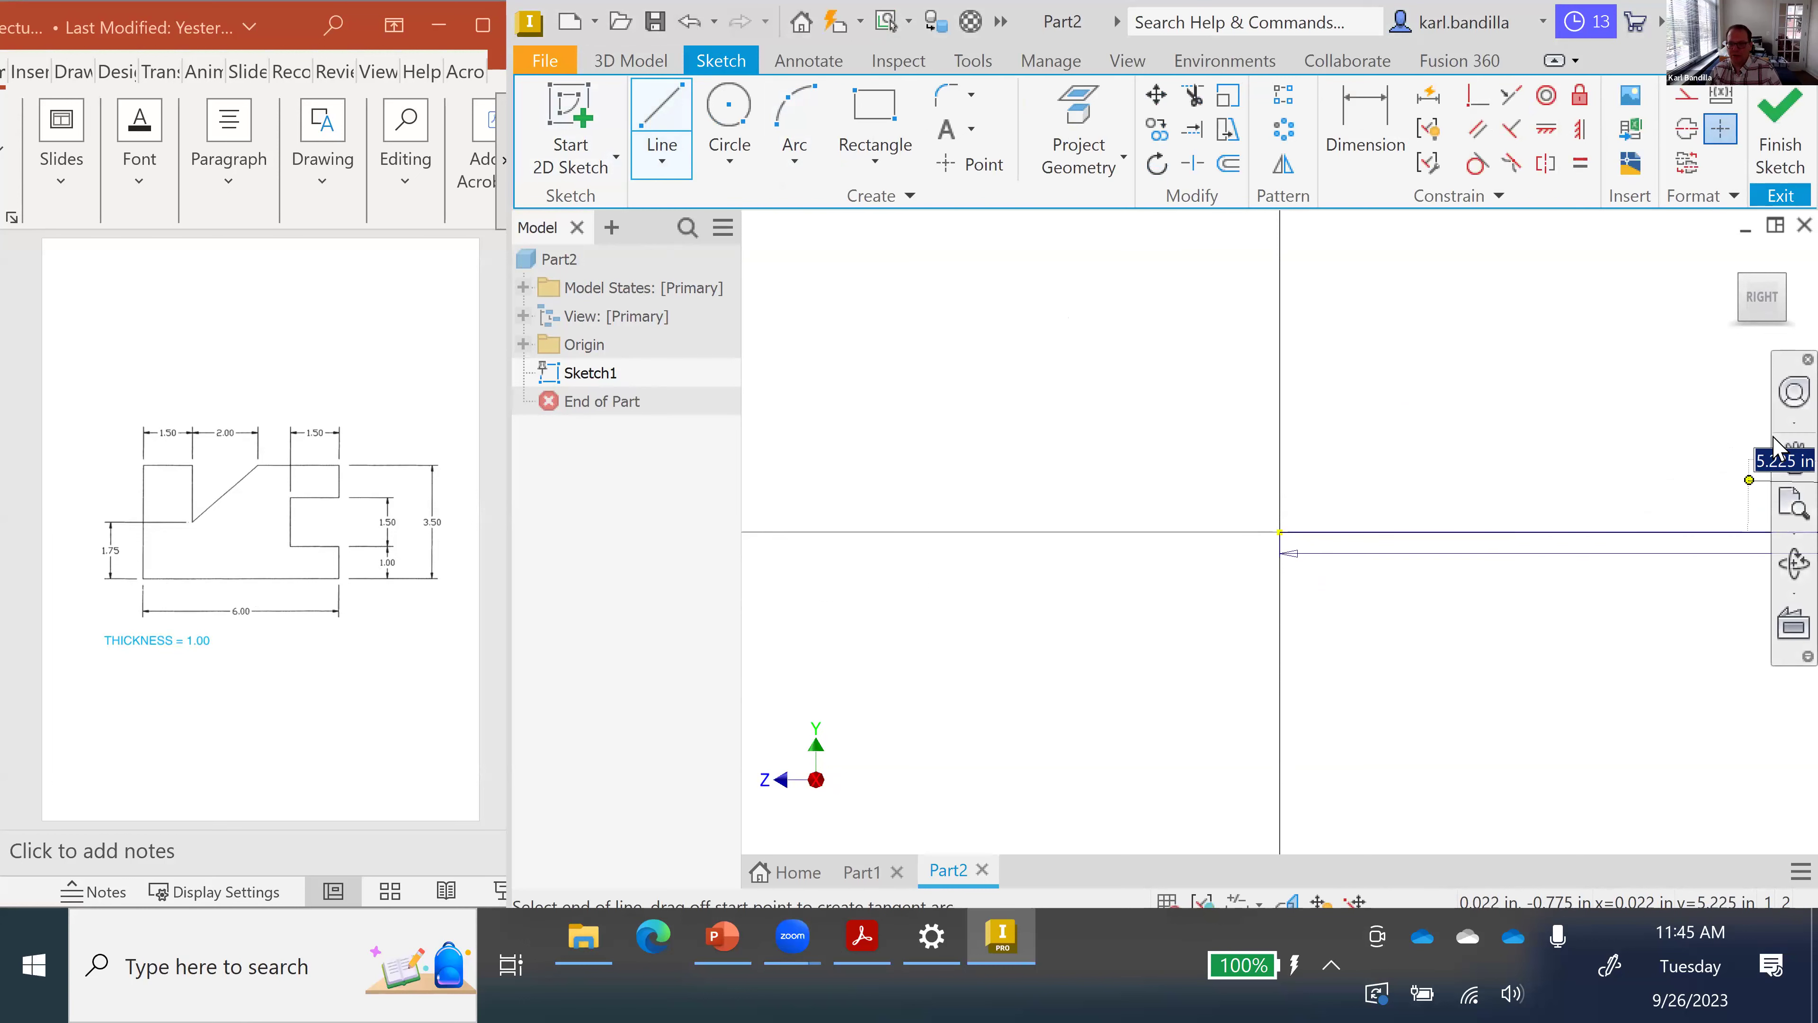
click(1763, 299)
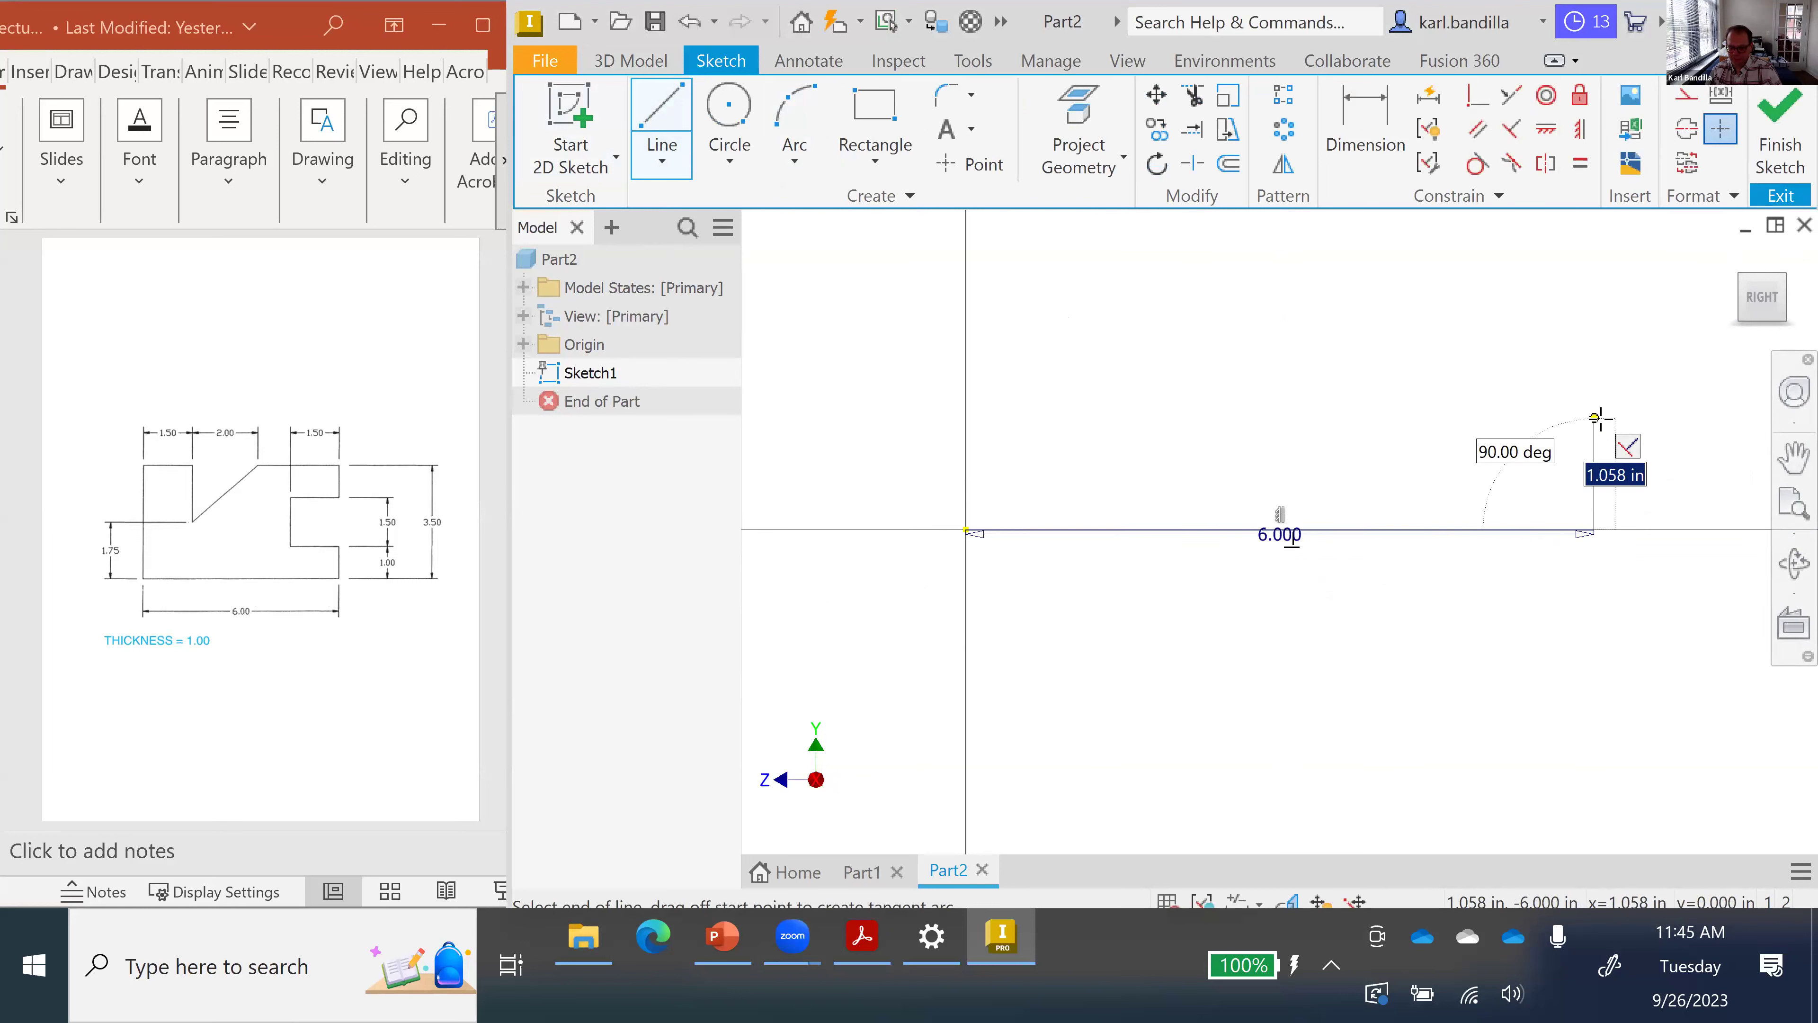
text(1)
key(Return)
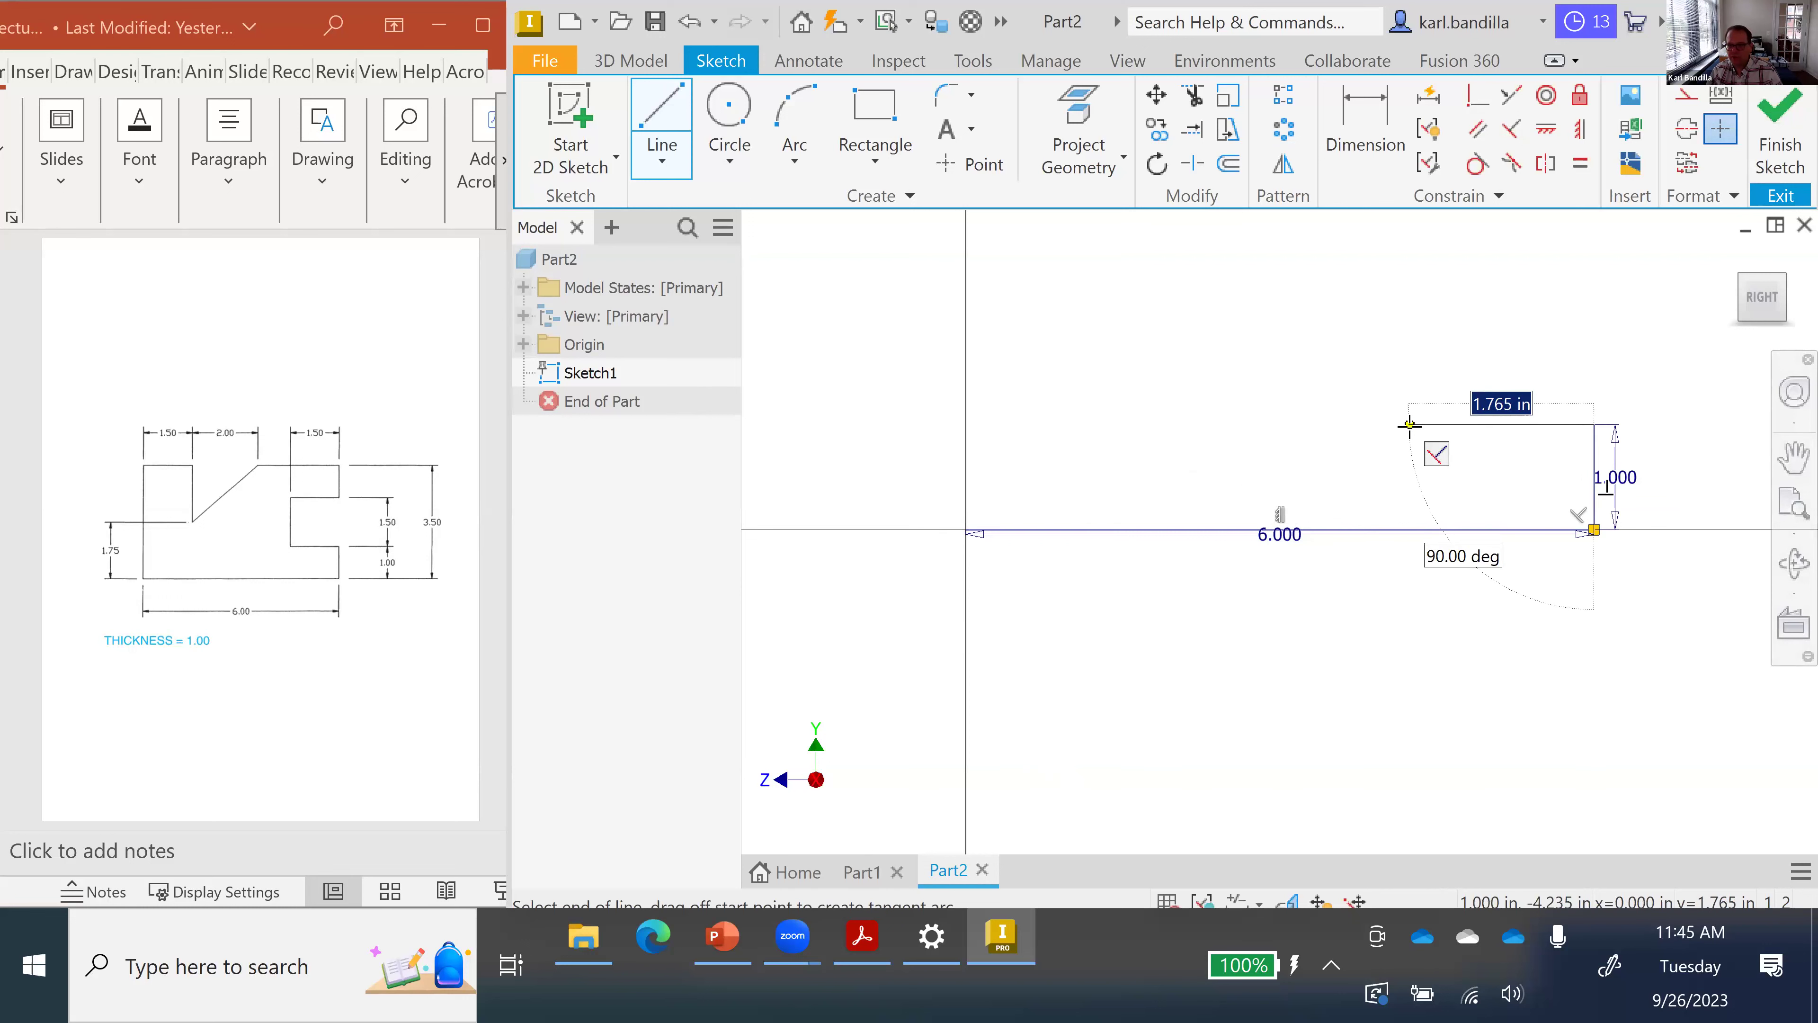
- Continue the stepped outline with 1.5, 1.5 and 1 in segments, then end the chain
text(1.5)
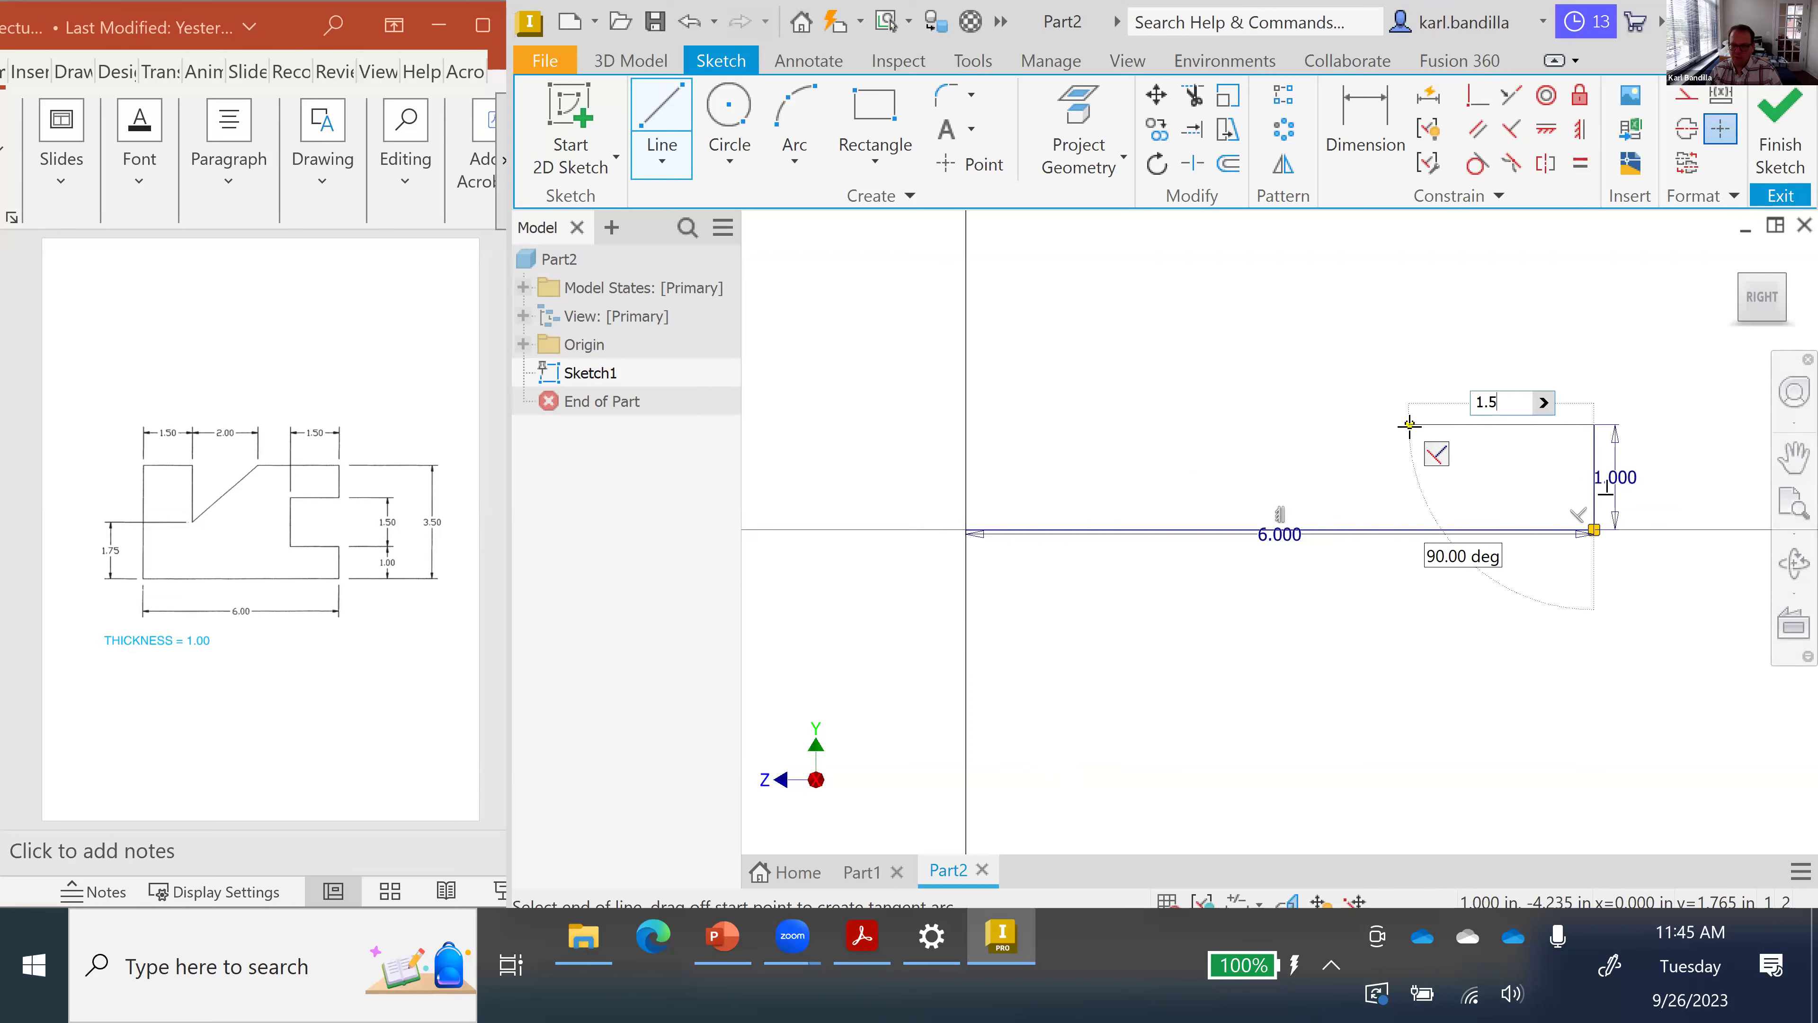
key(Return)
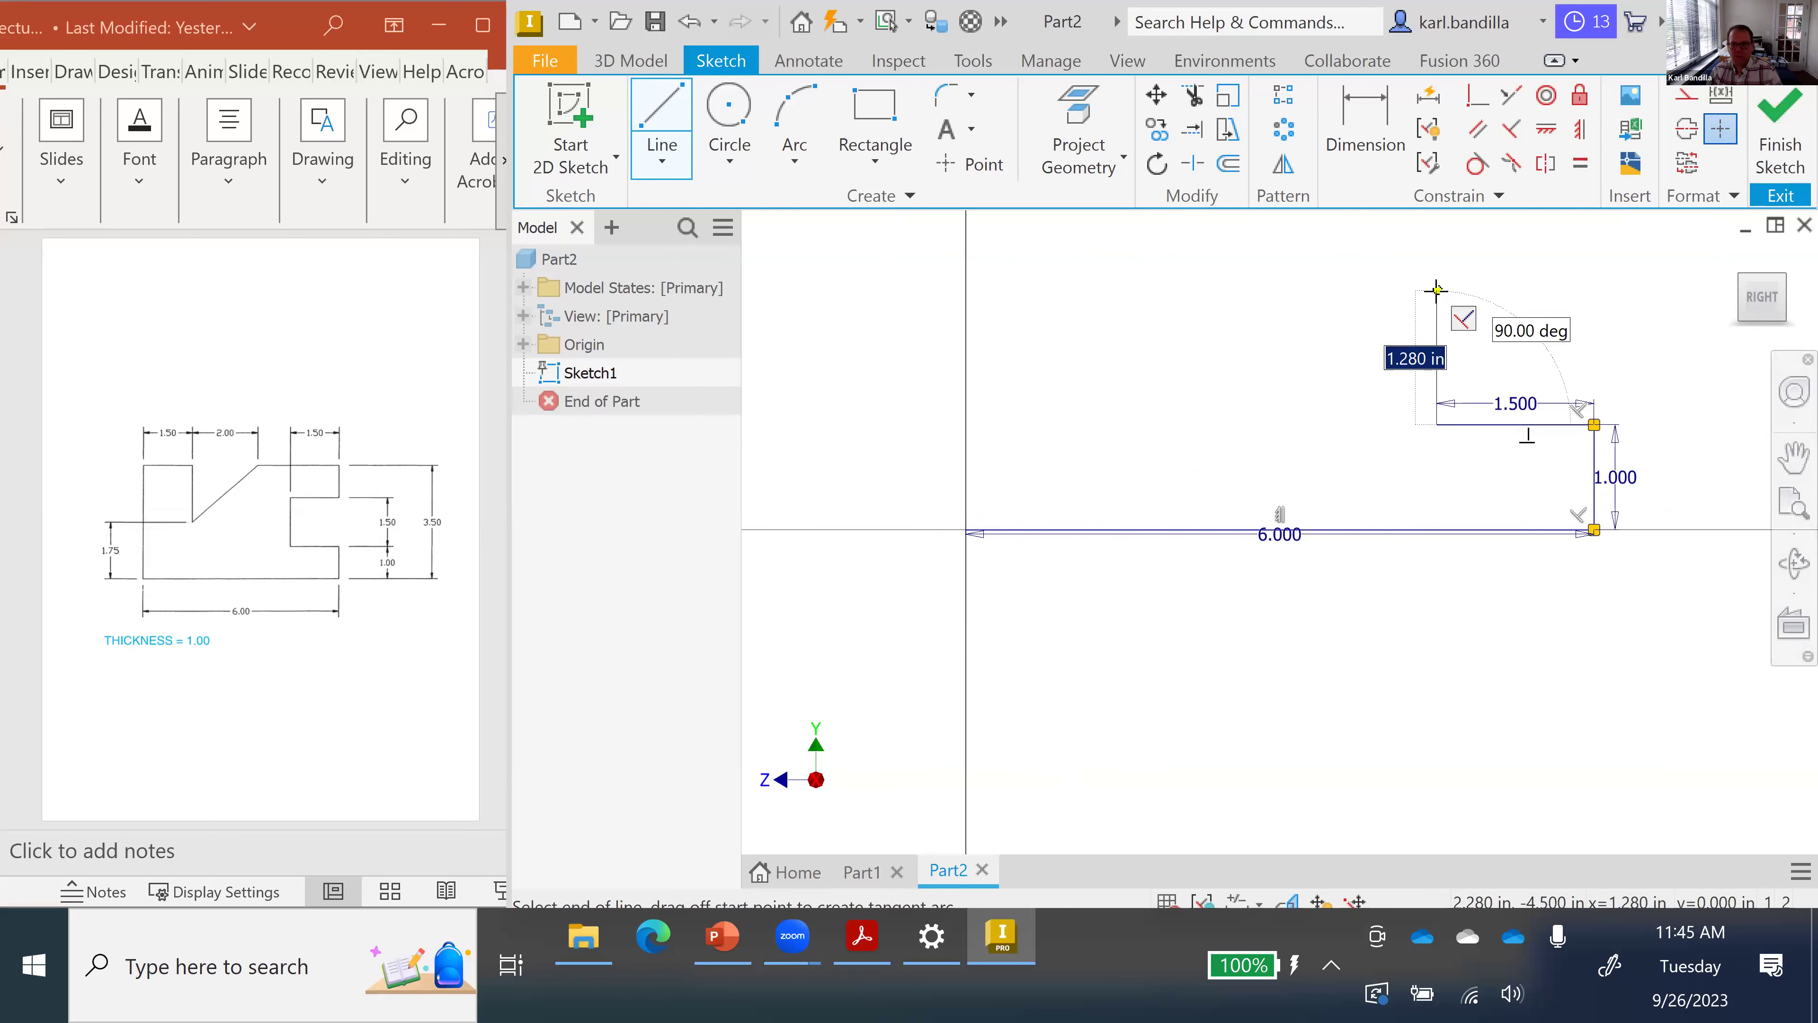
text(1.5)
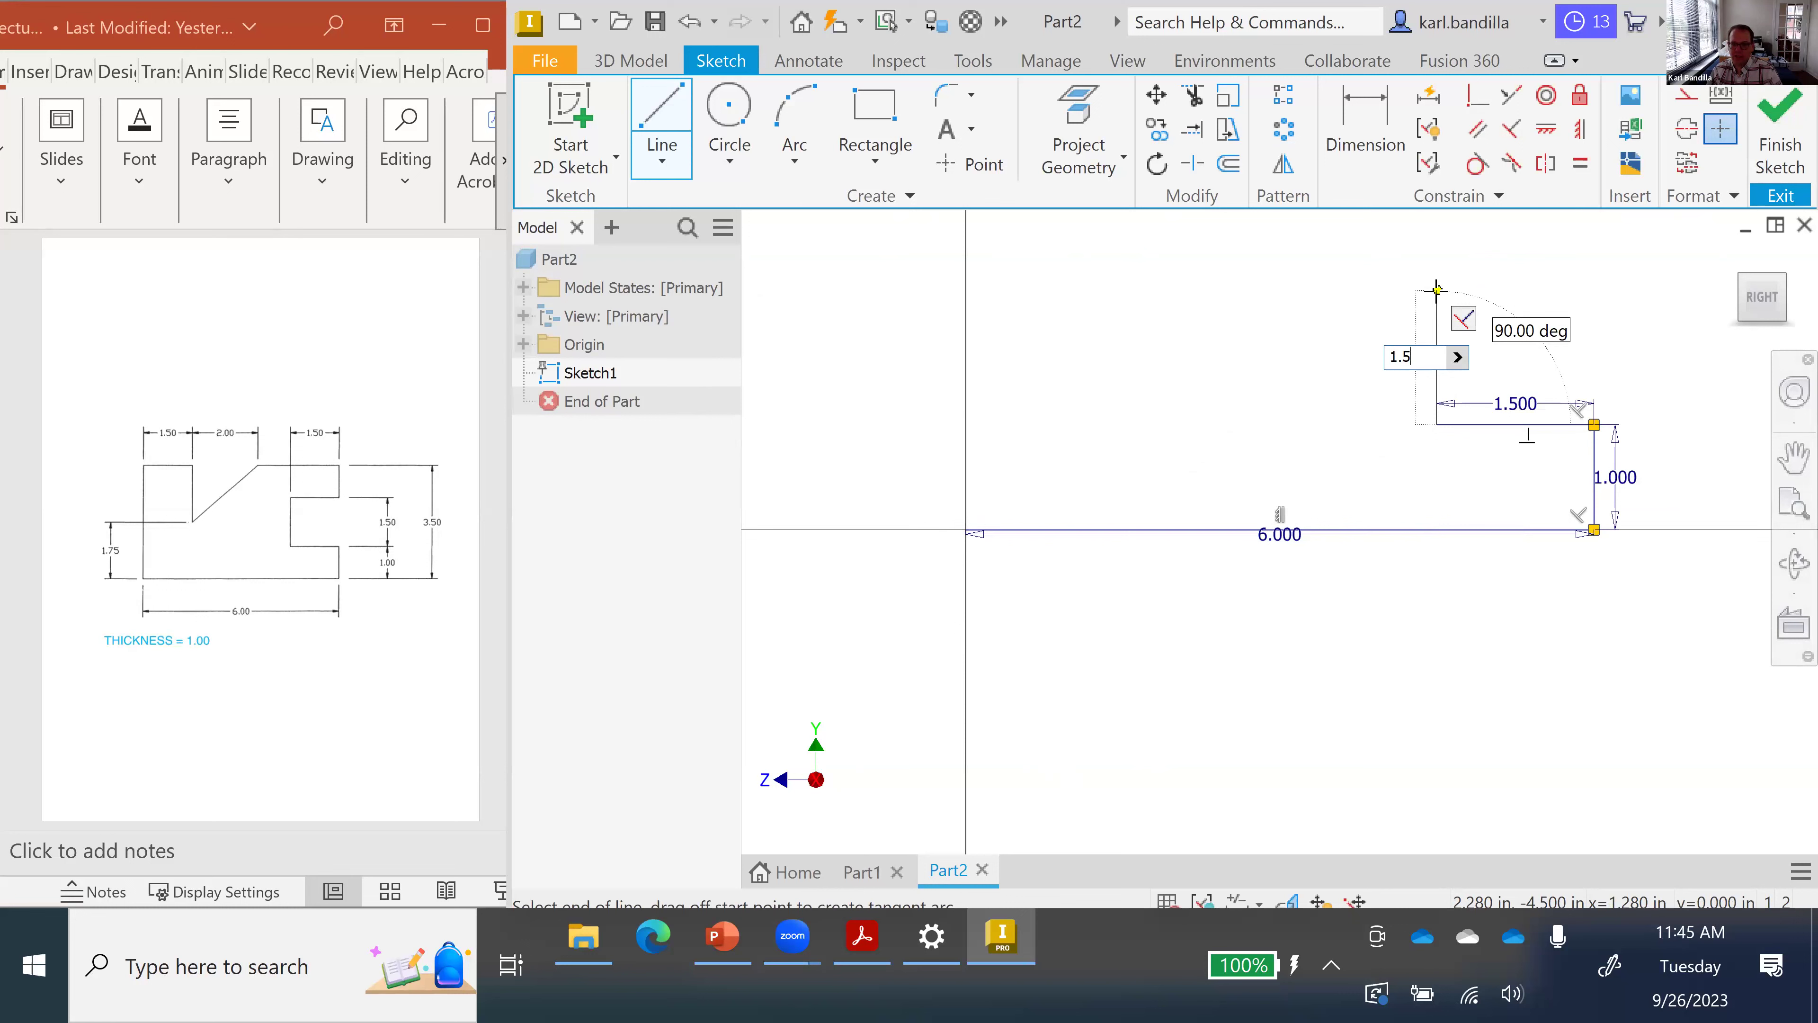
key(Return)
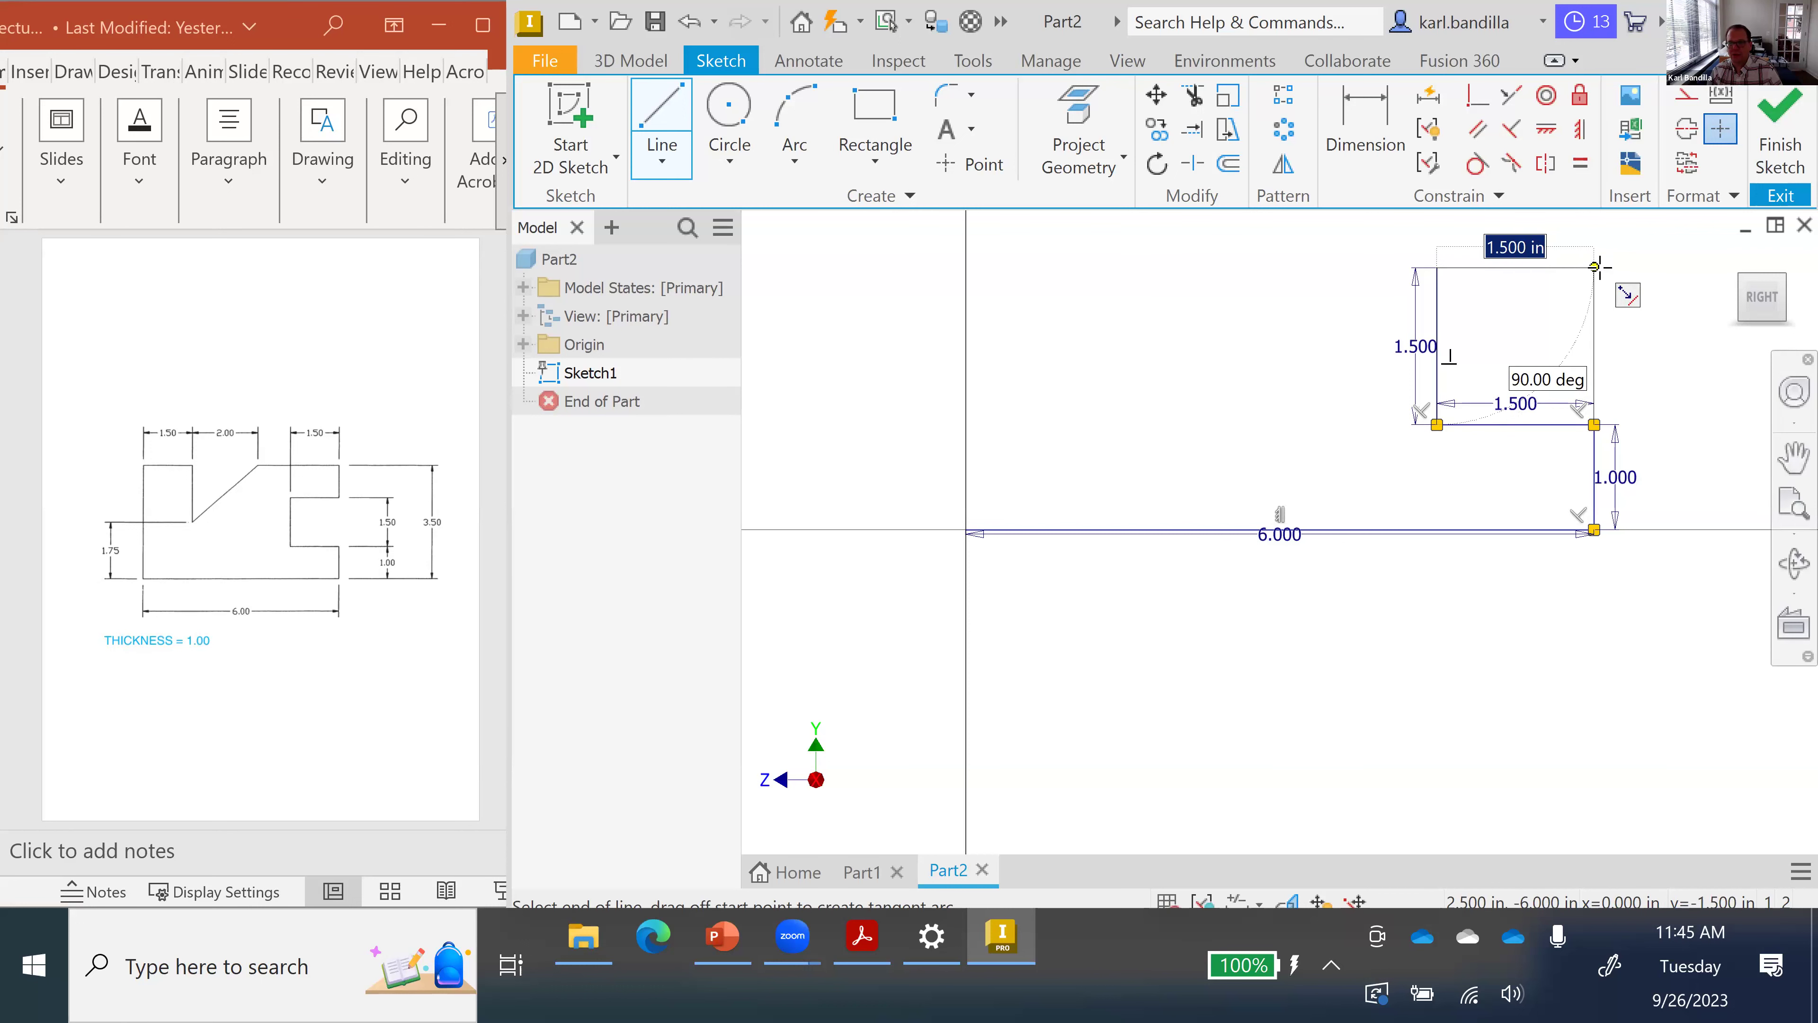
click(1595, 267)
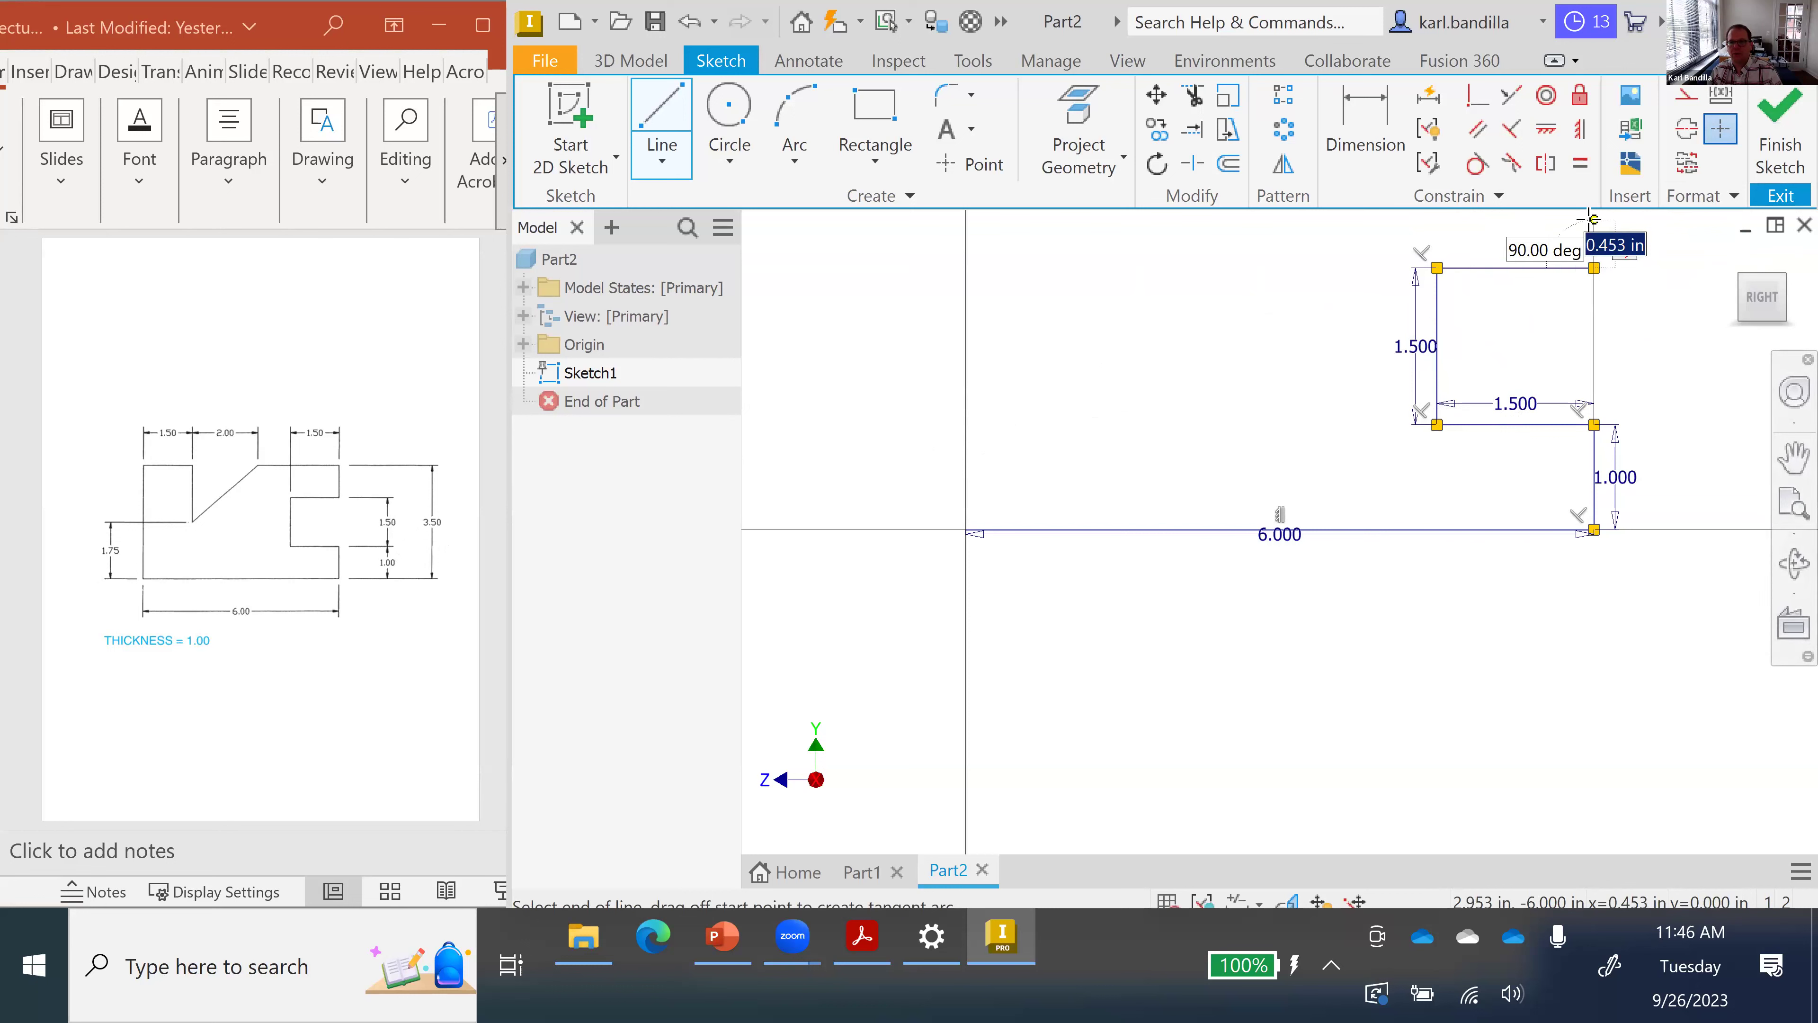
text(1)
key(Return)
key(Escape)
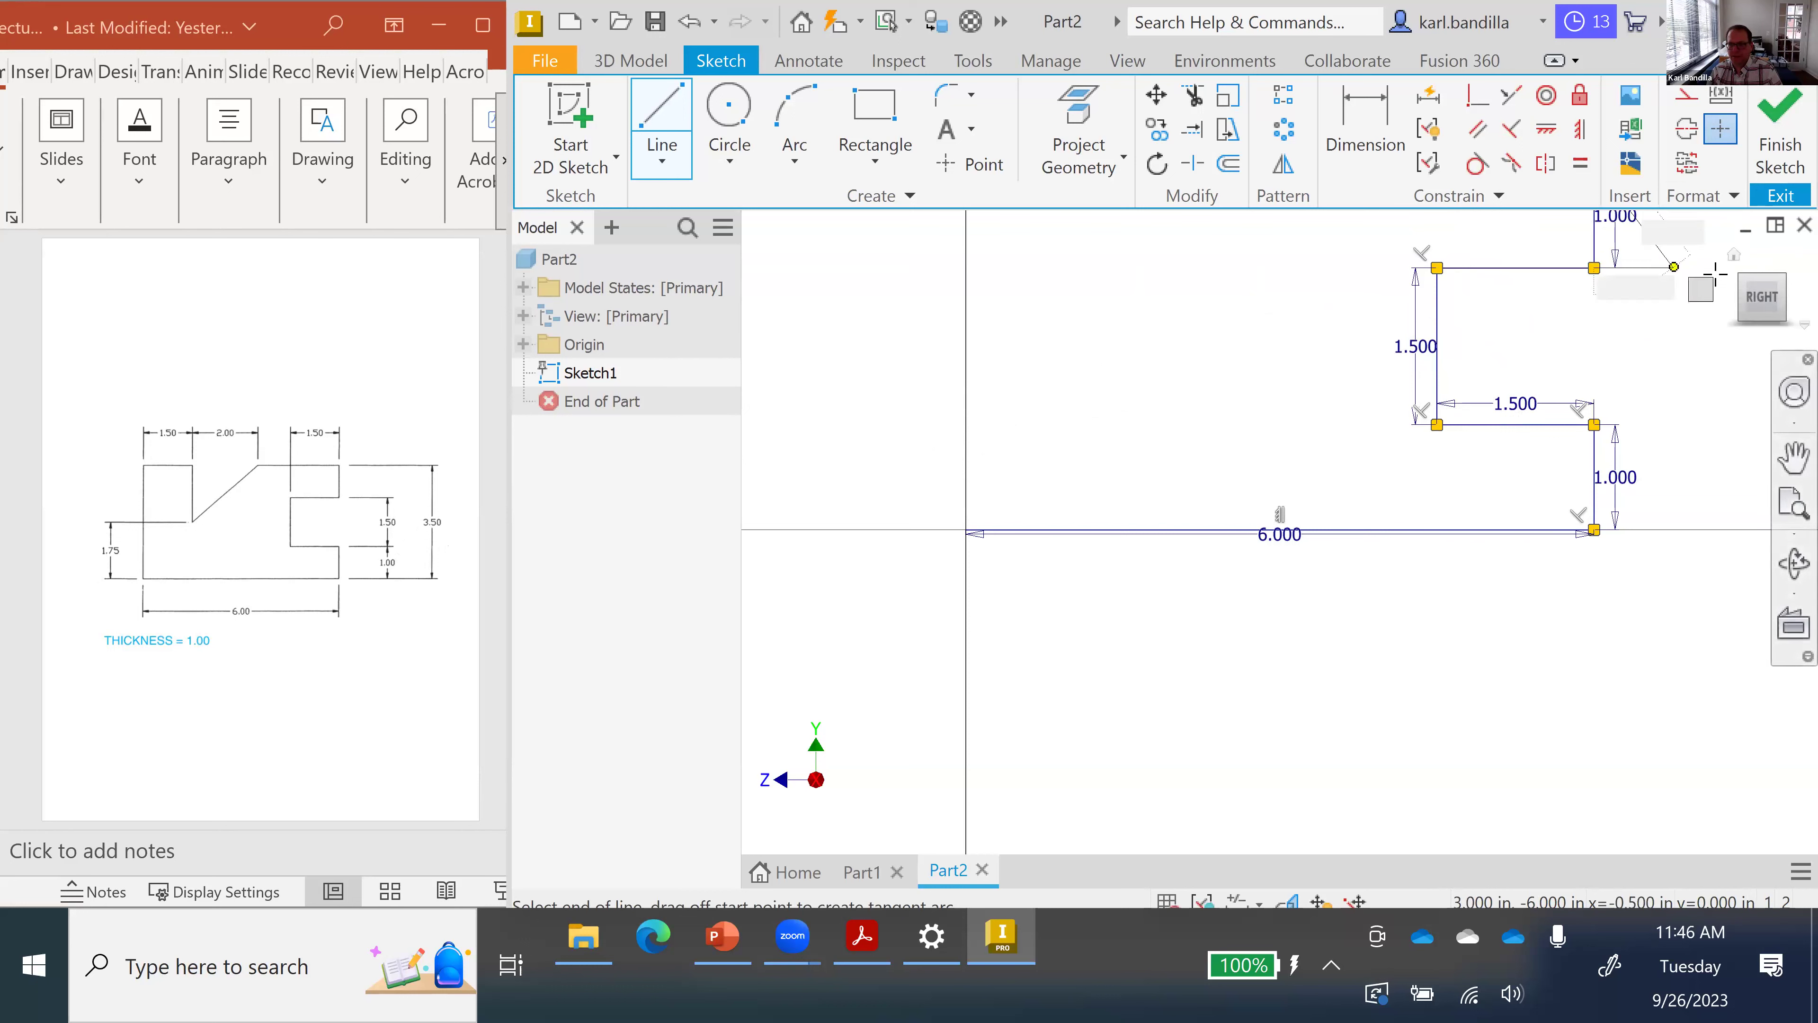
- Close the outline with a 2.5 in top edge, a diagonal and a 3.500 left side to the origin
click(1762, 299)
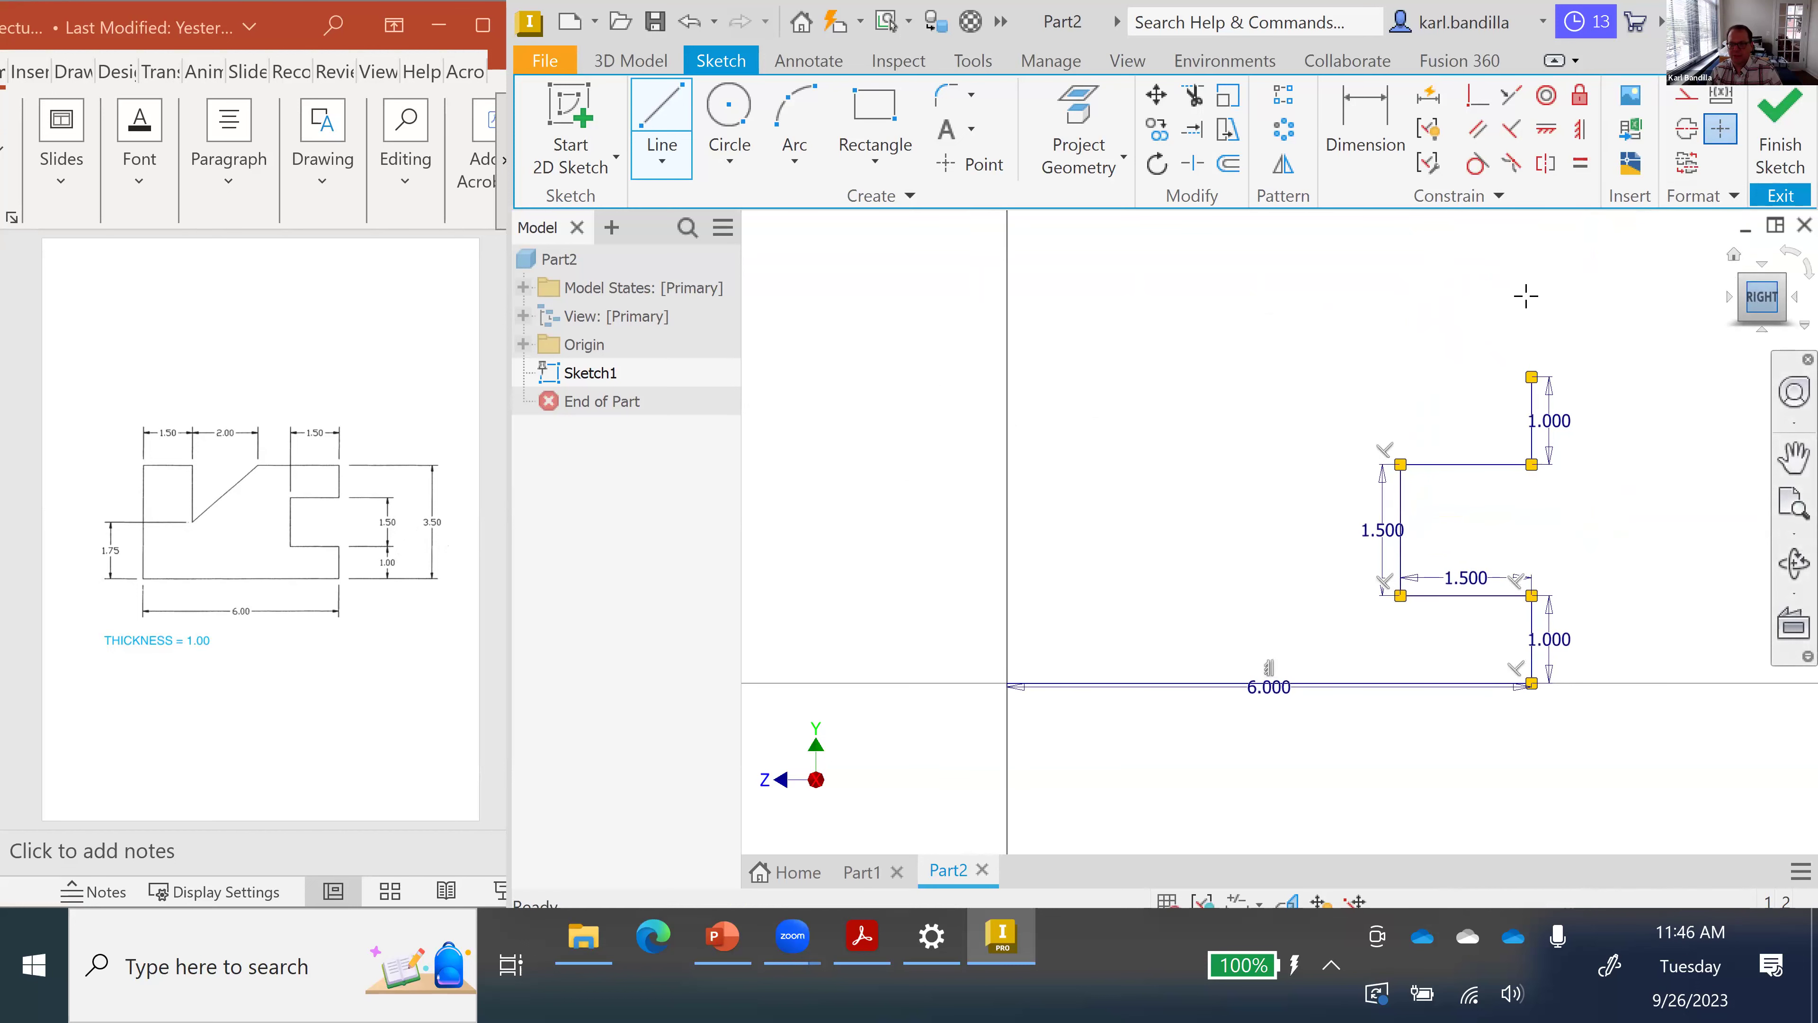
click(1532, 377)
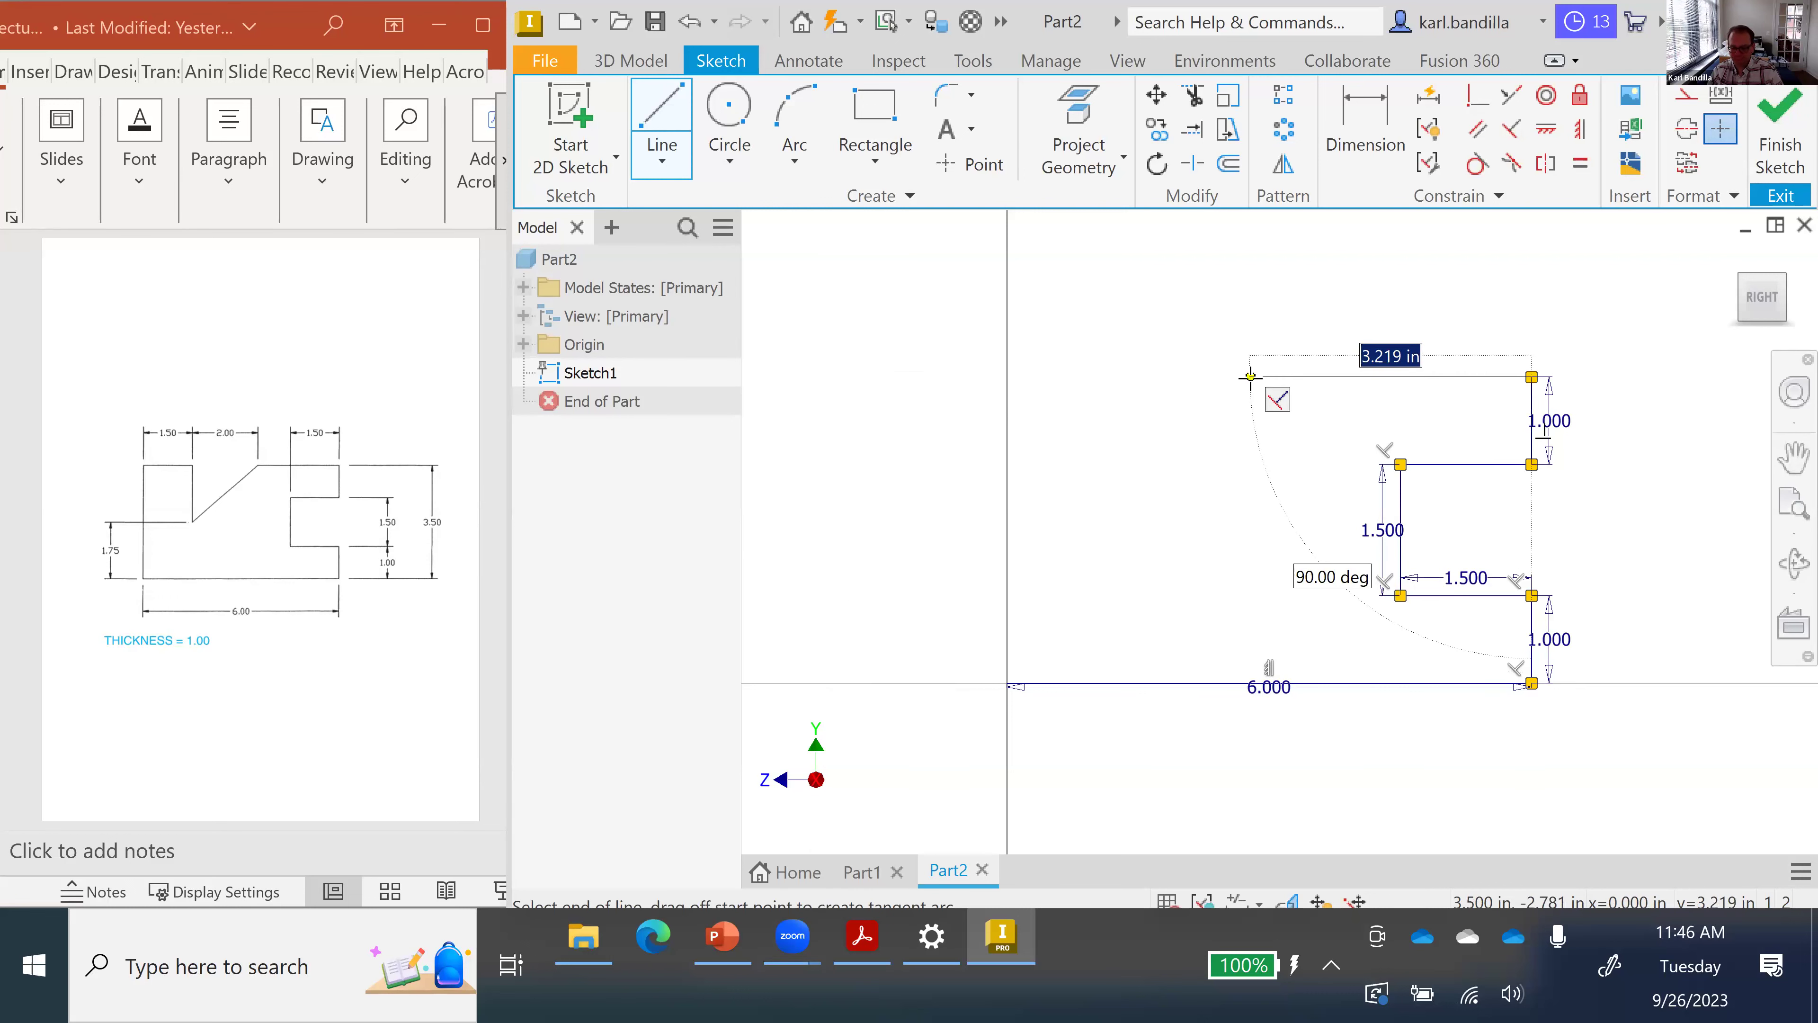
text(2.5)
key(Return)
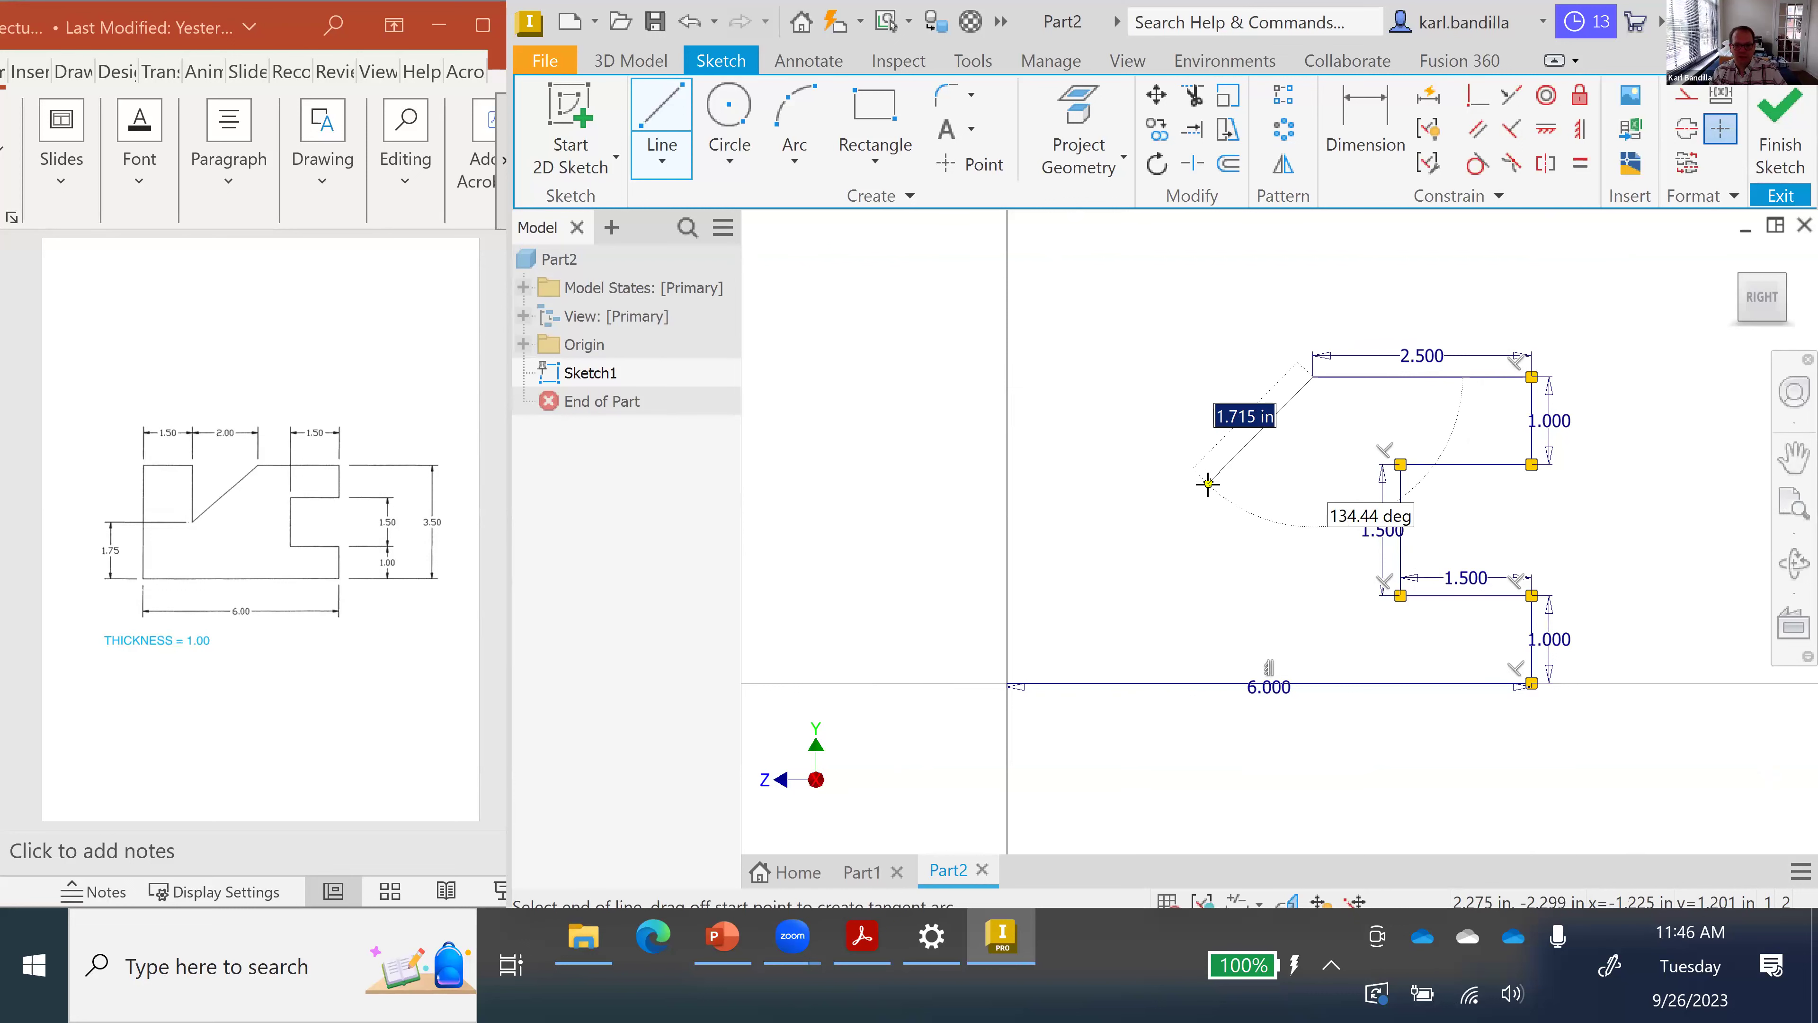
click(1208, 484)
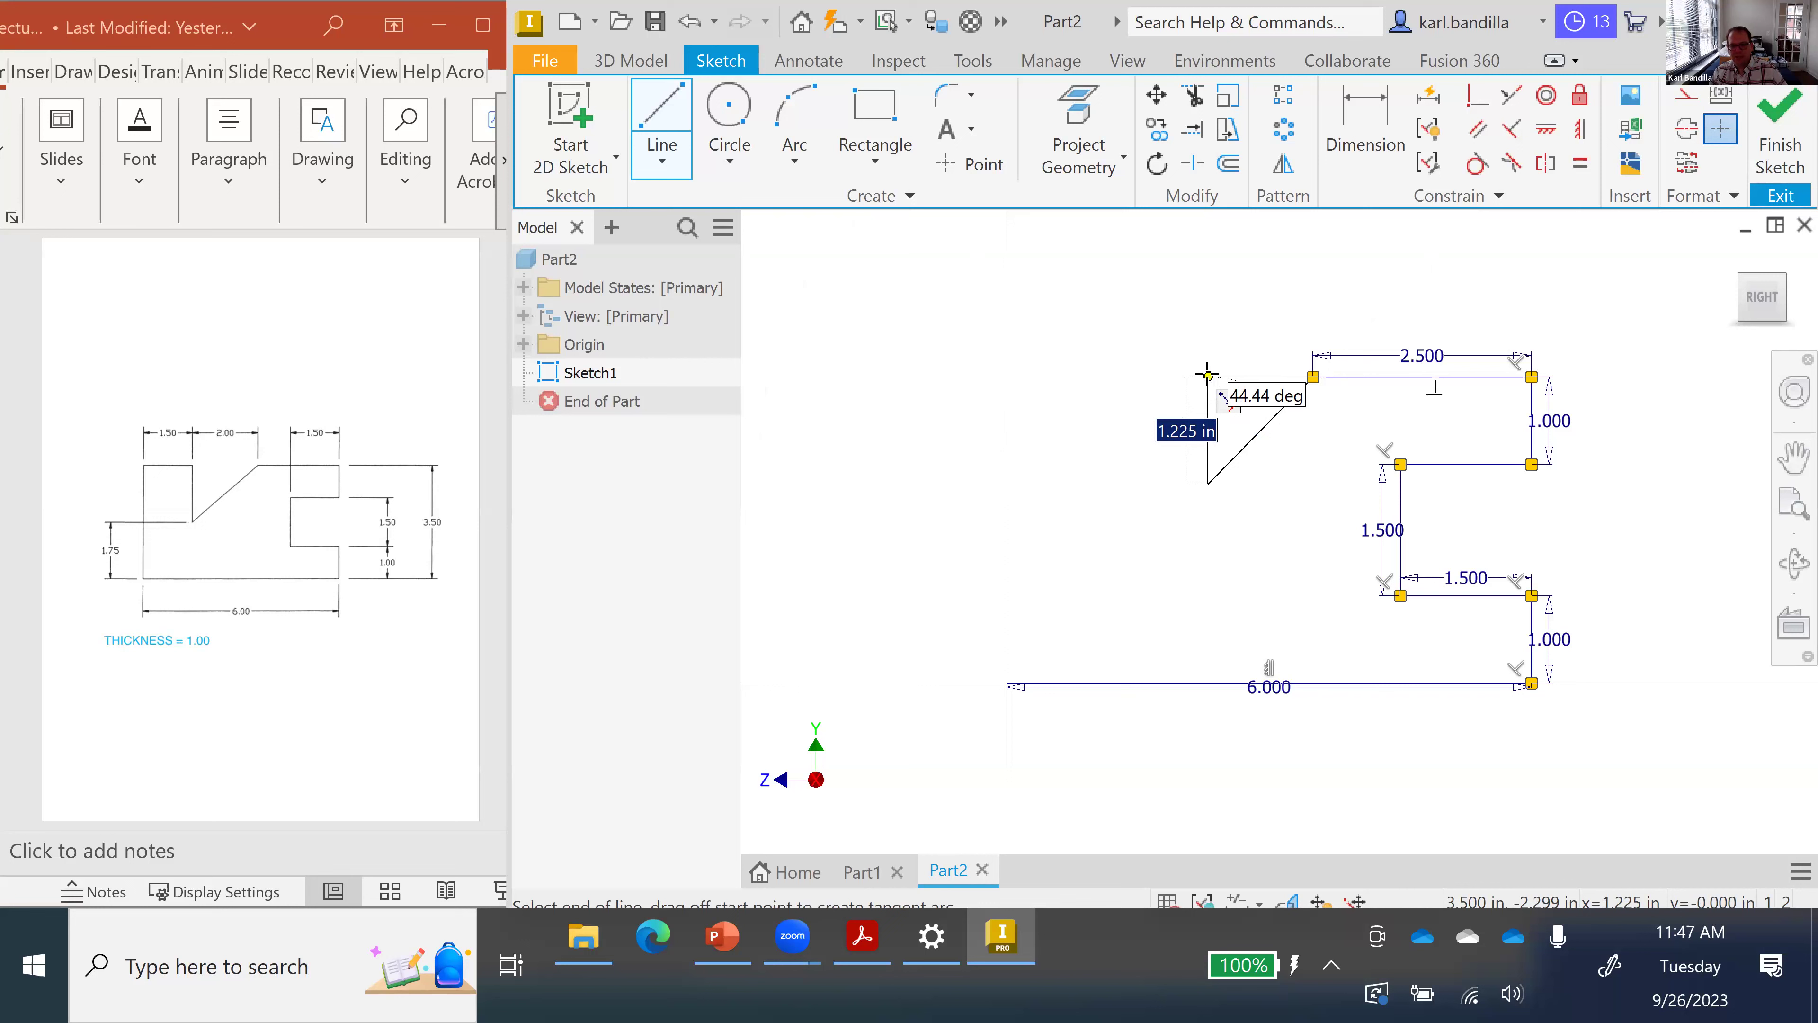
click(1207, 374)
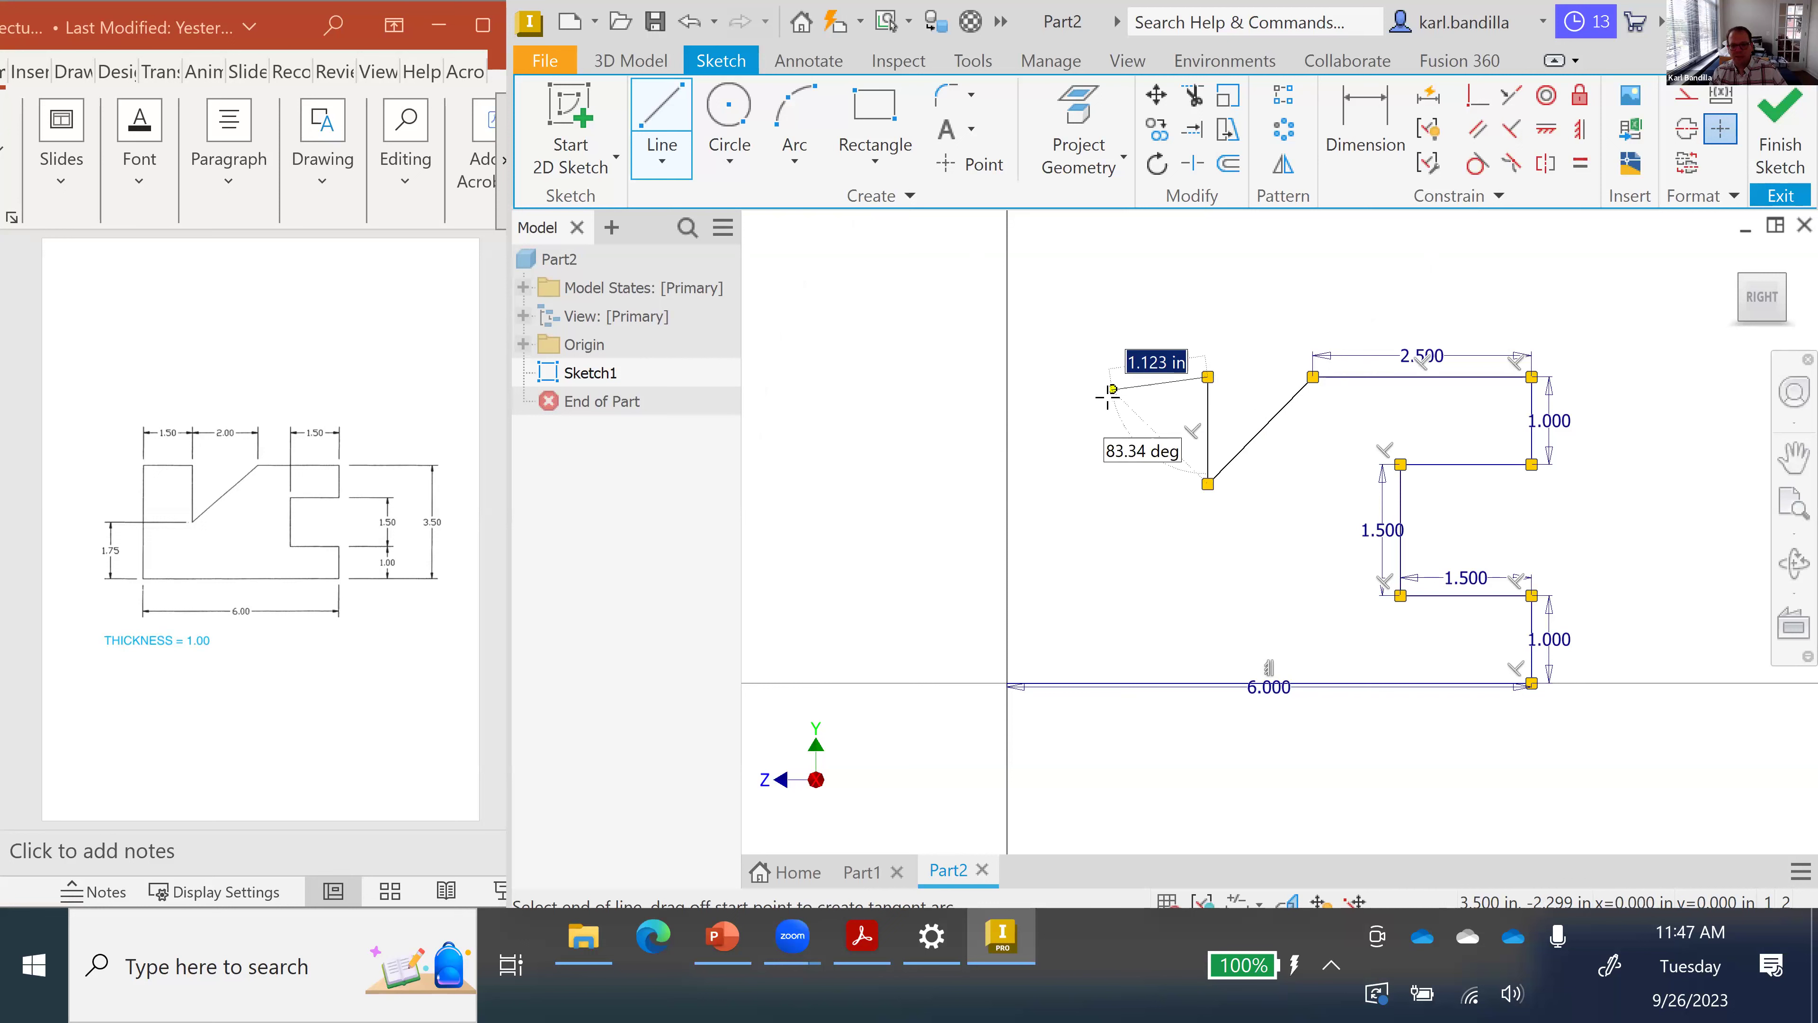
click(1006, 374)
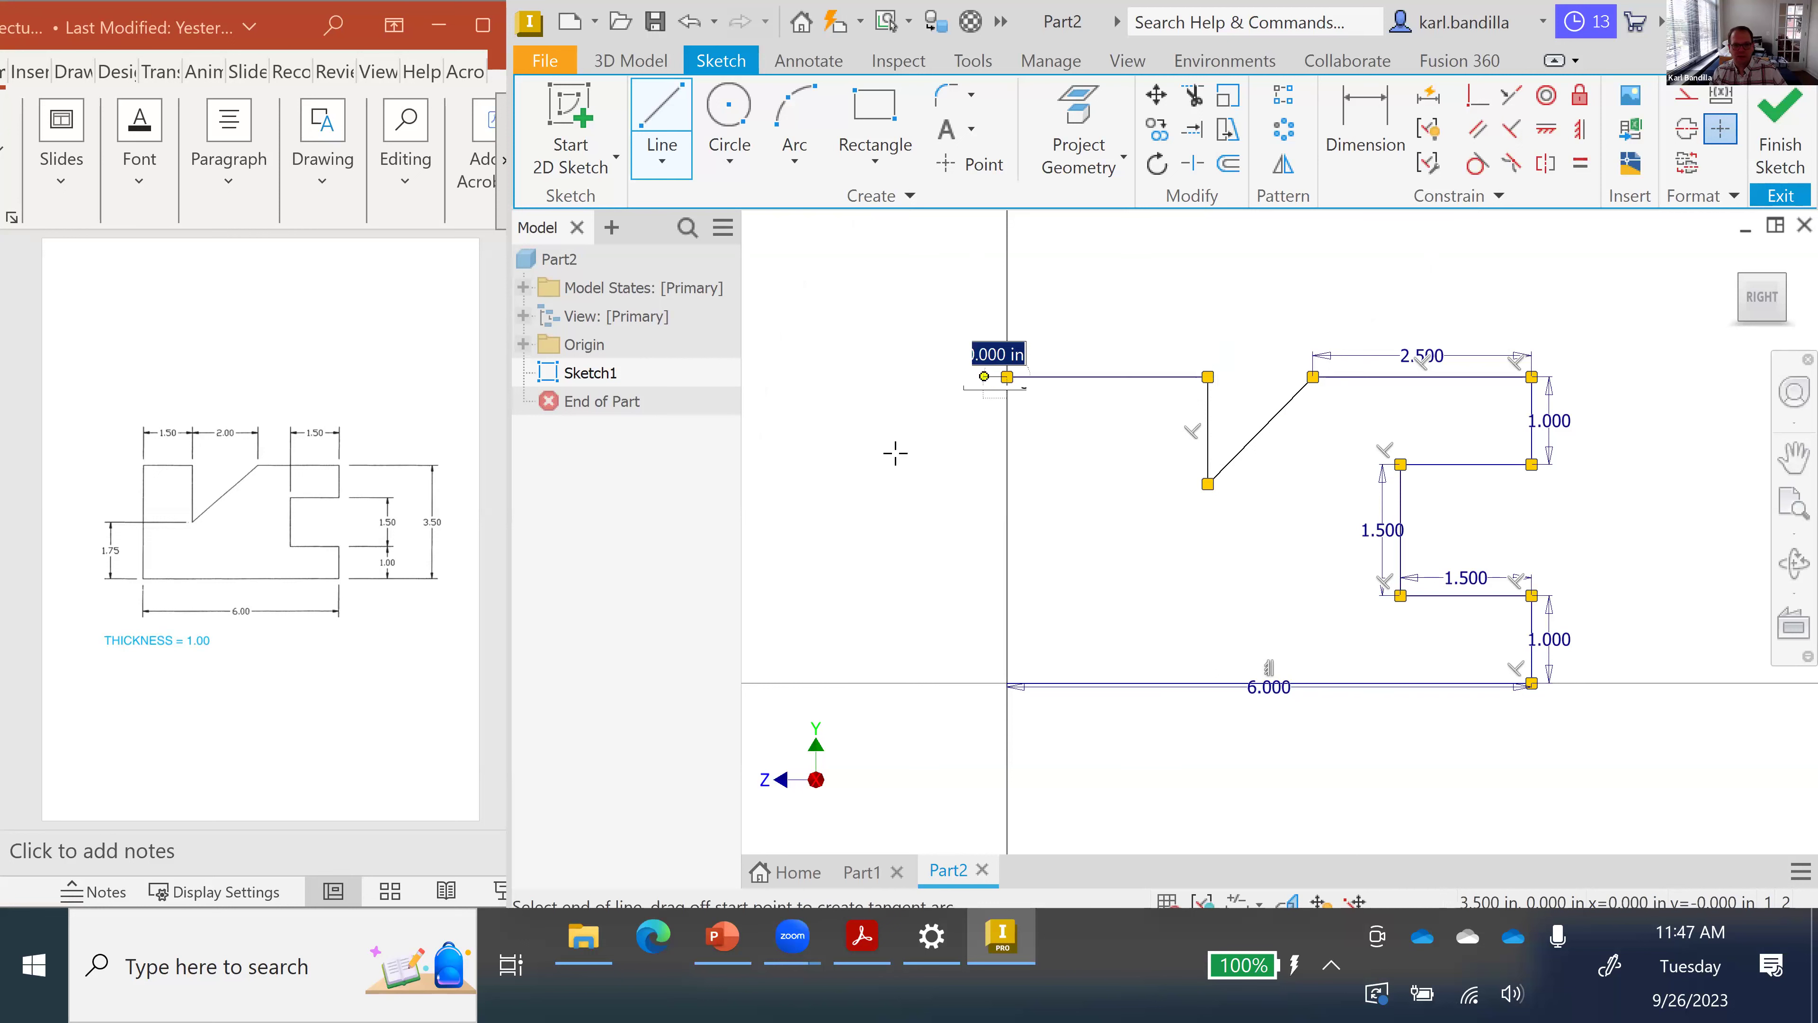
click(1007, 681)
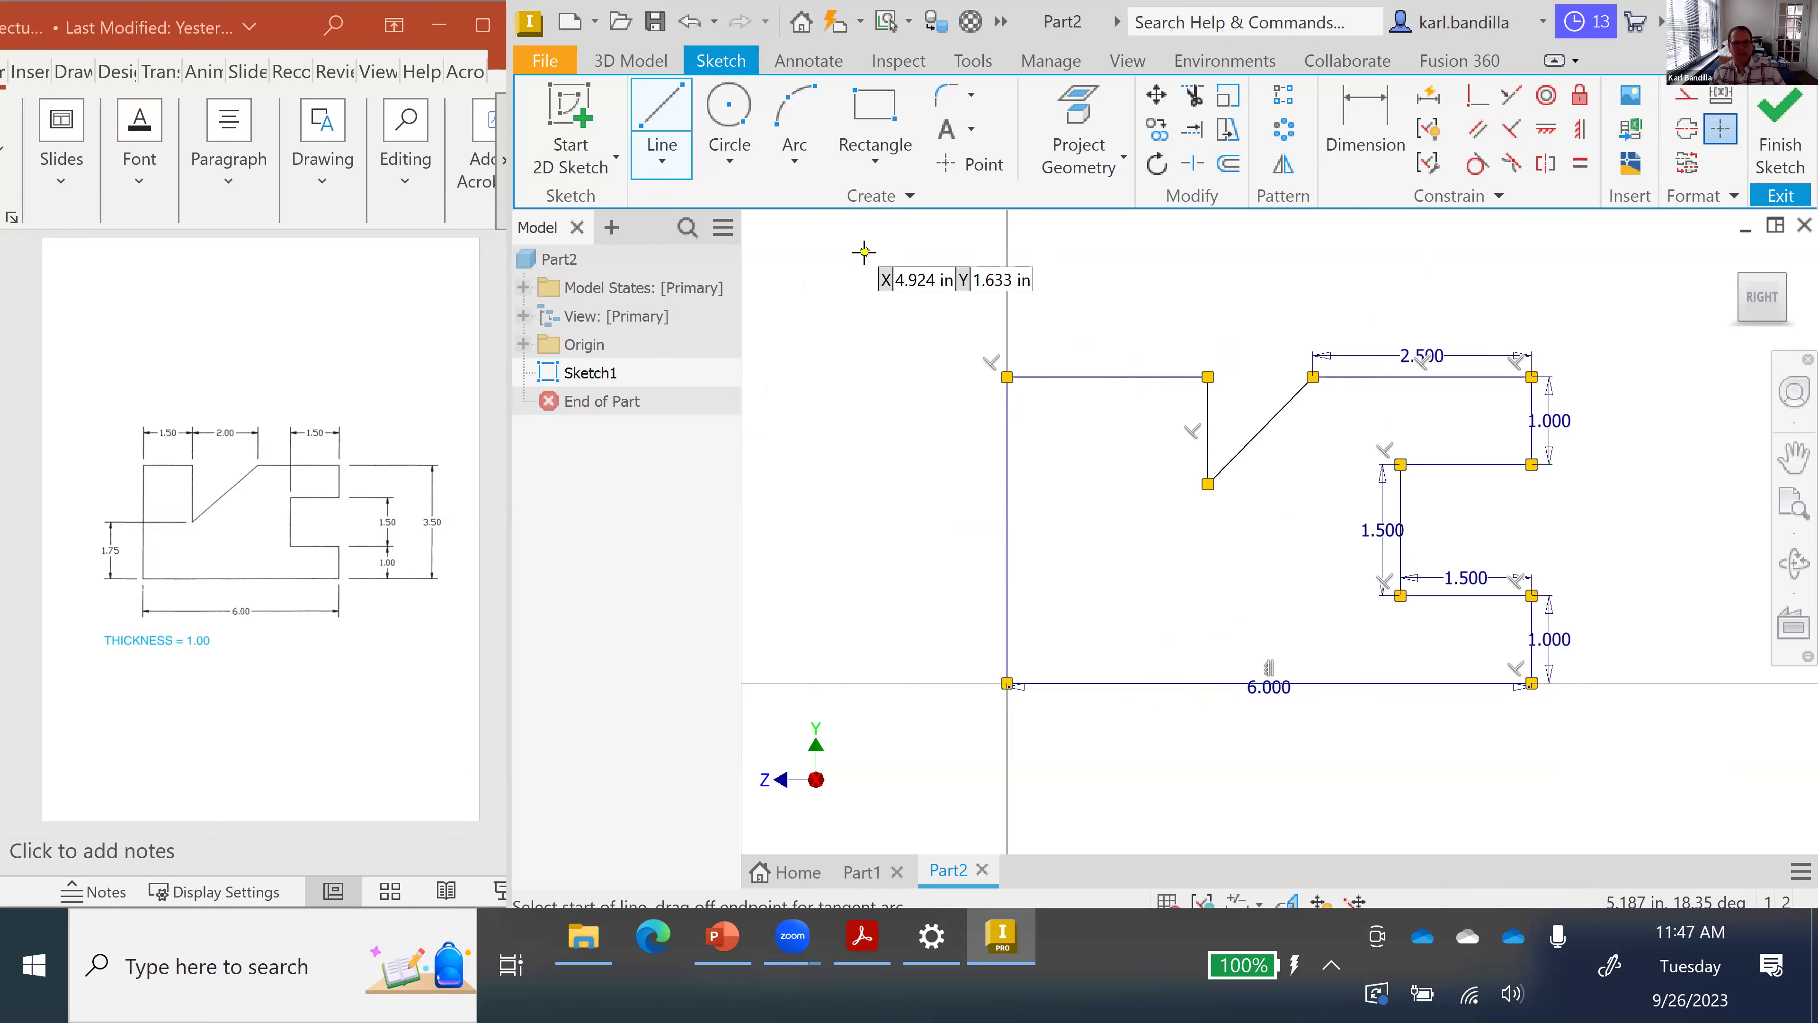
click(1367, 107)
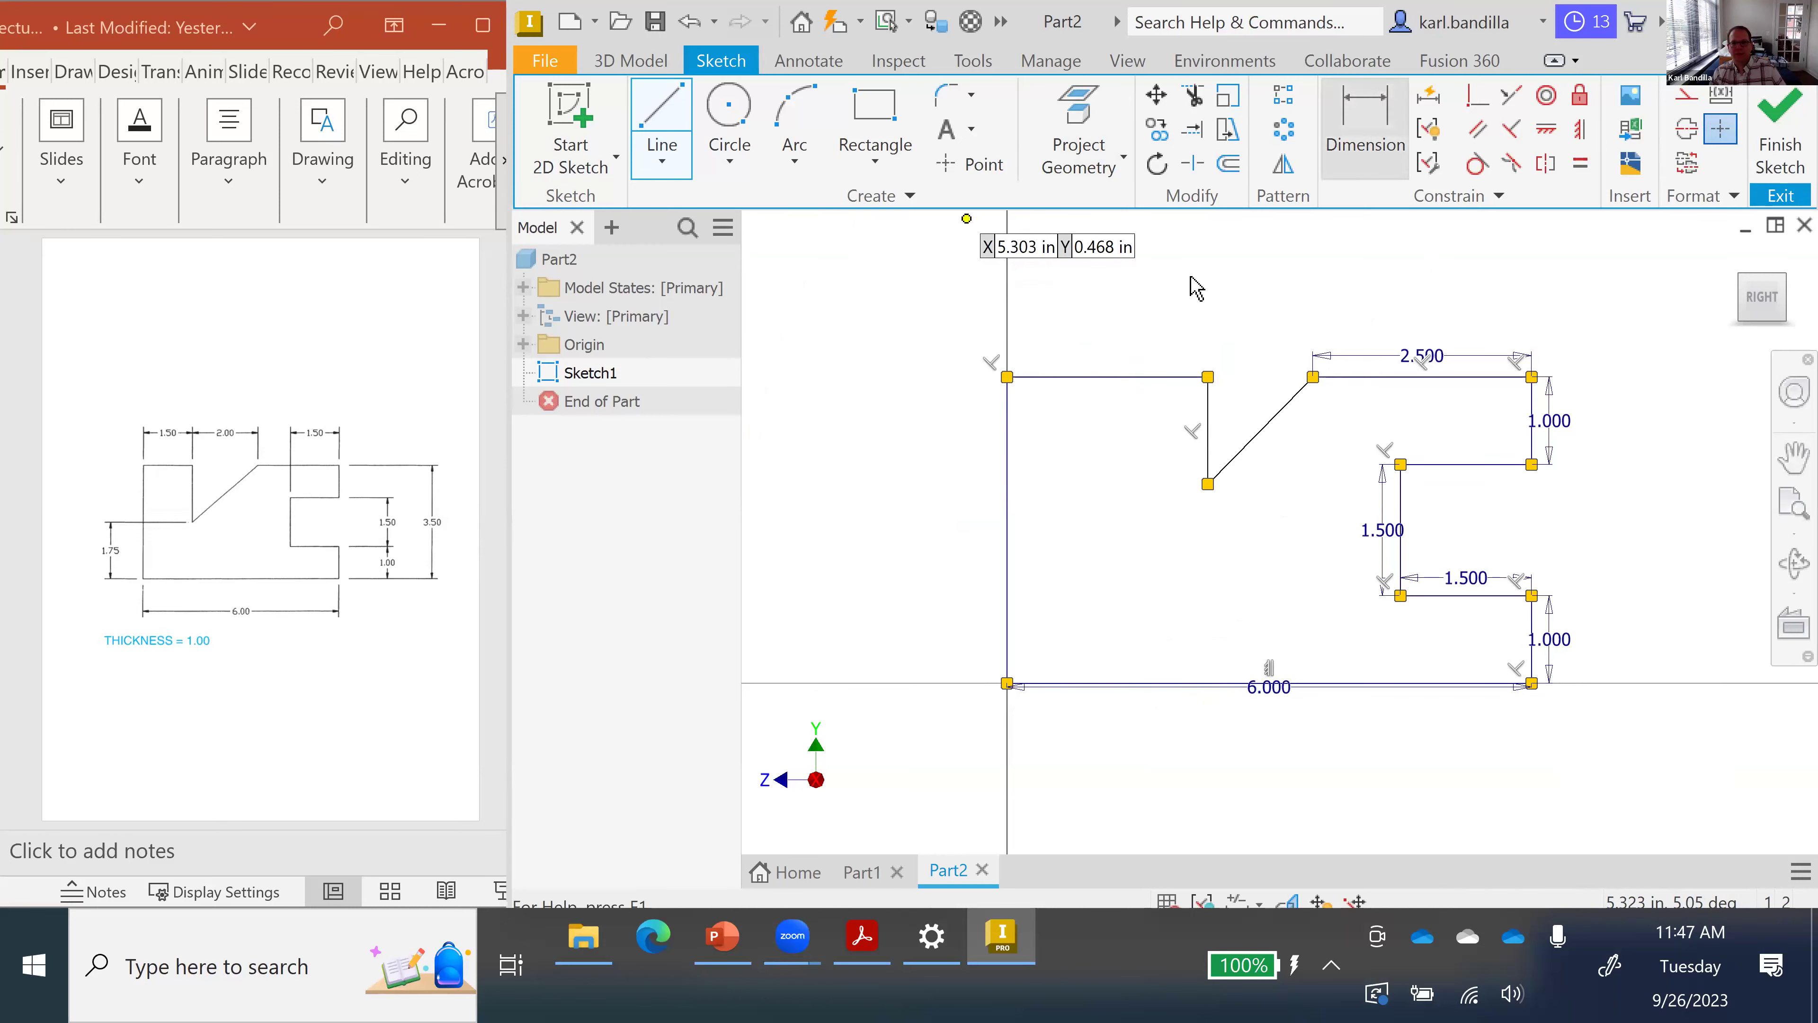
- Dimension the top-left step edge at 1.500
click(1103, 372)
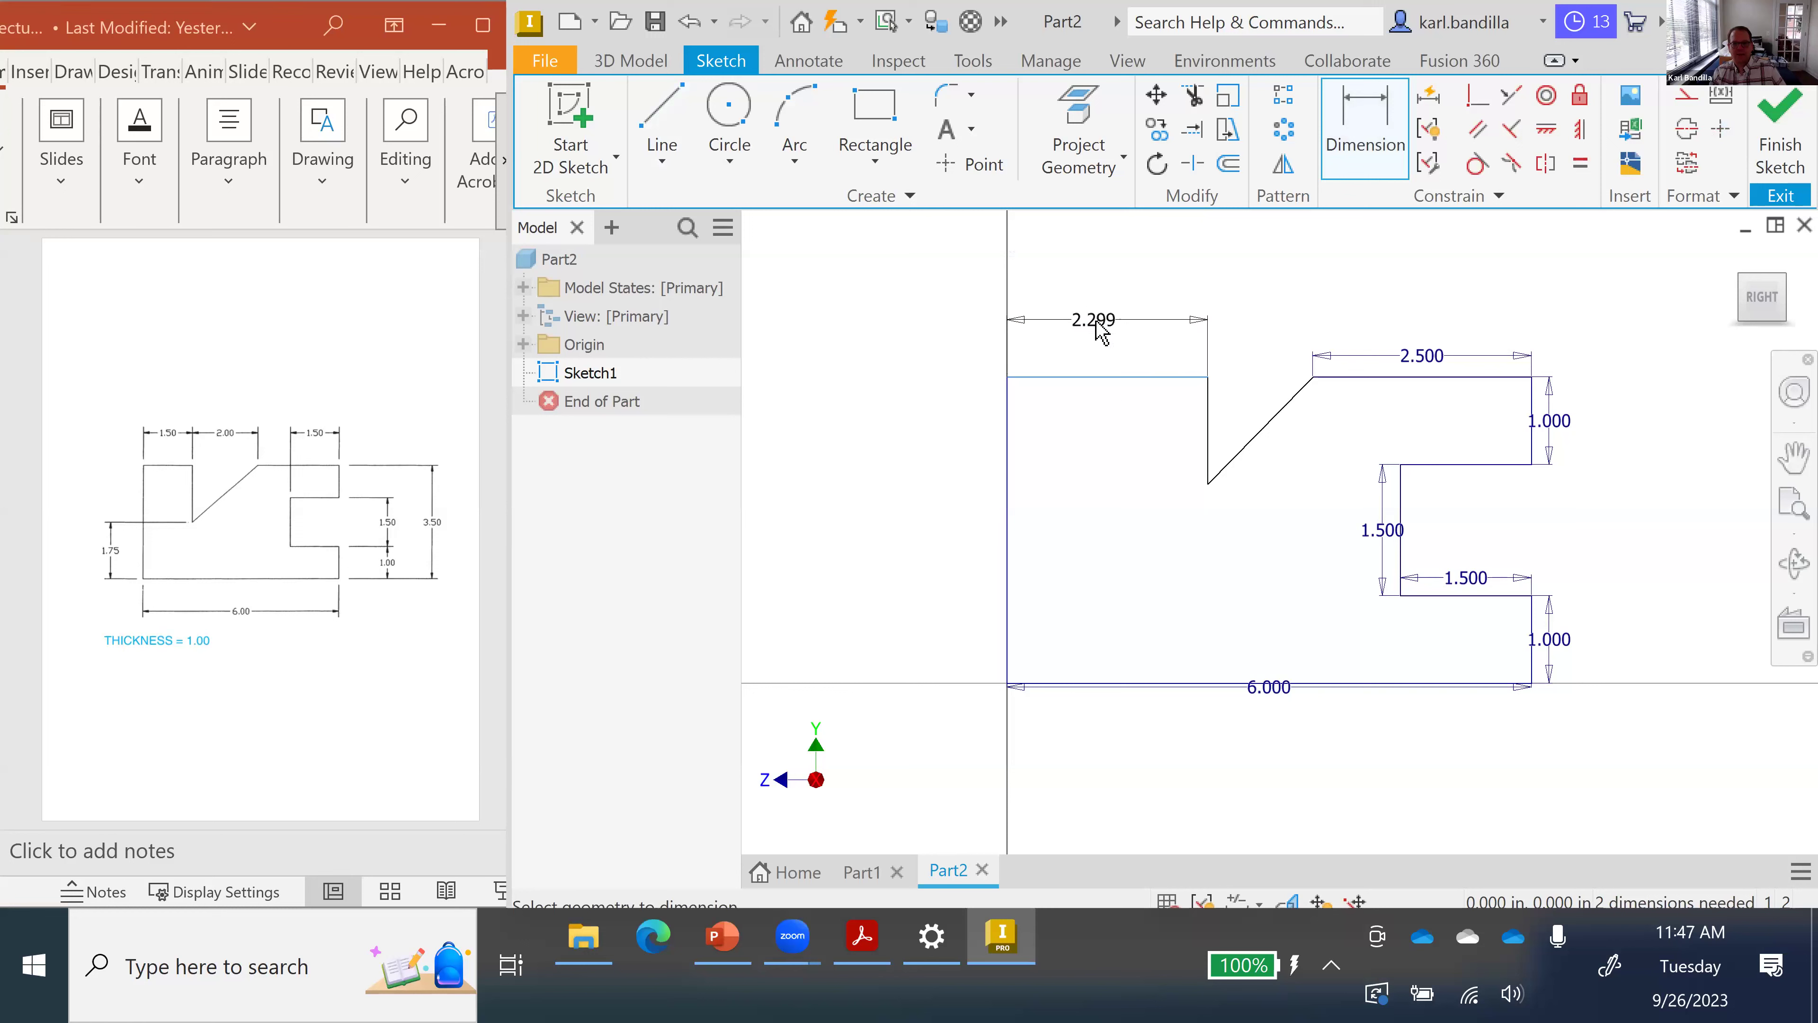
click(1096, 330)
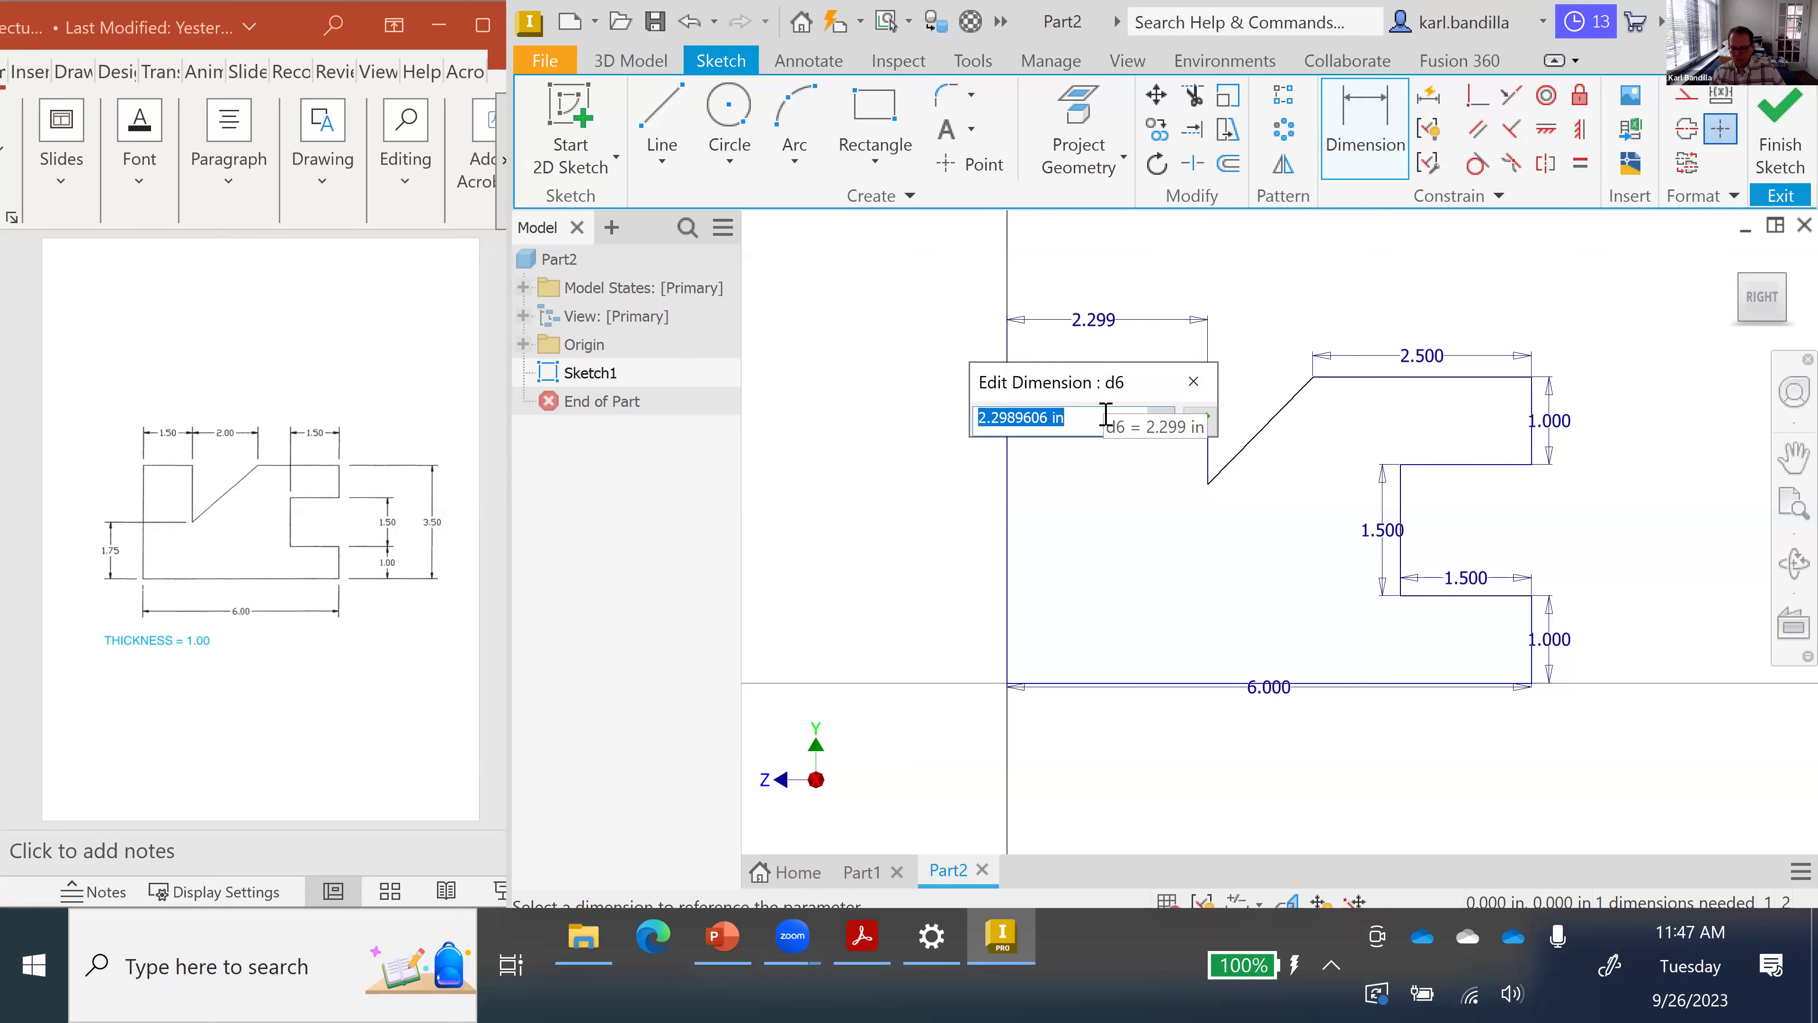
text(1.5)
key(Return)
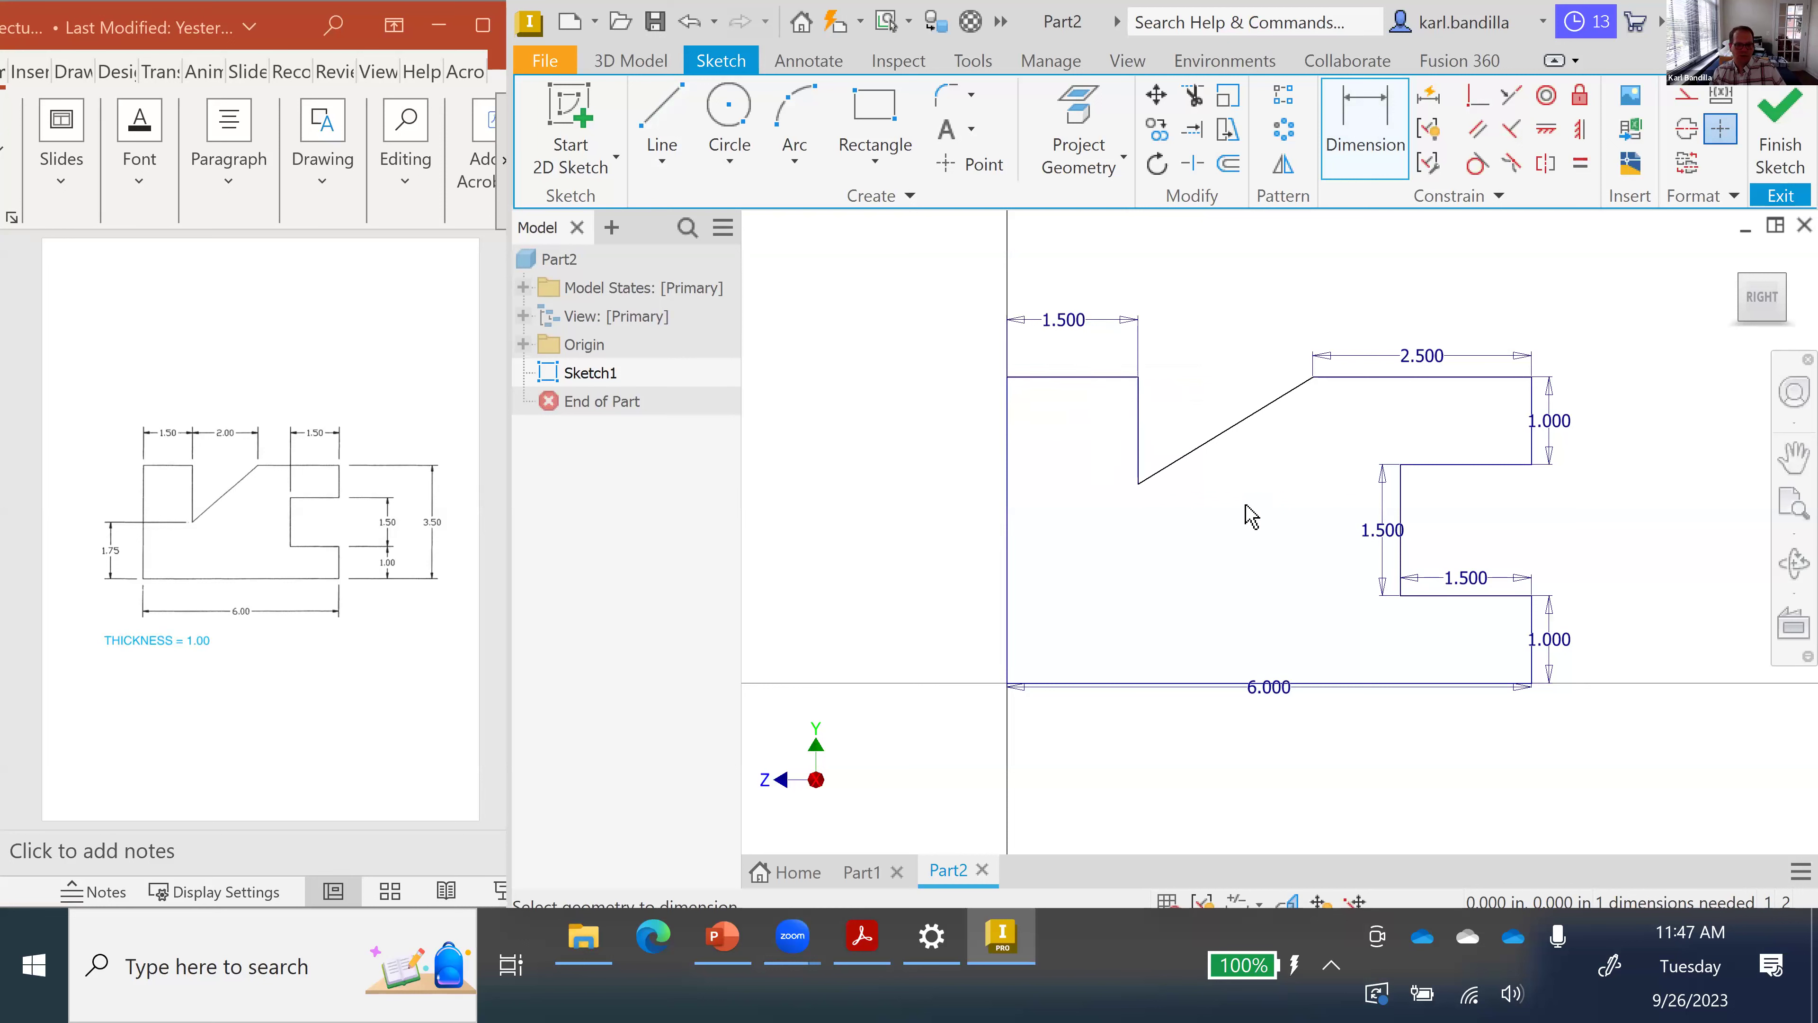
- Dimension the diagonal's lower end 1.750 above the base, skip the angle dimension, and finish the sketch
click(1139, 485)
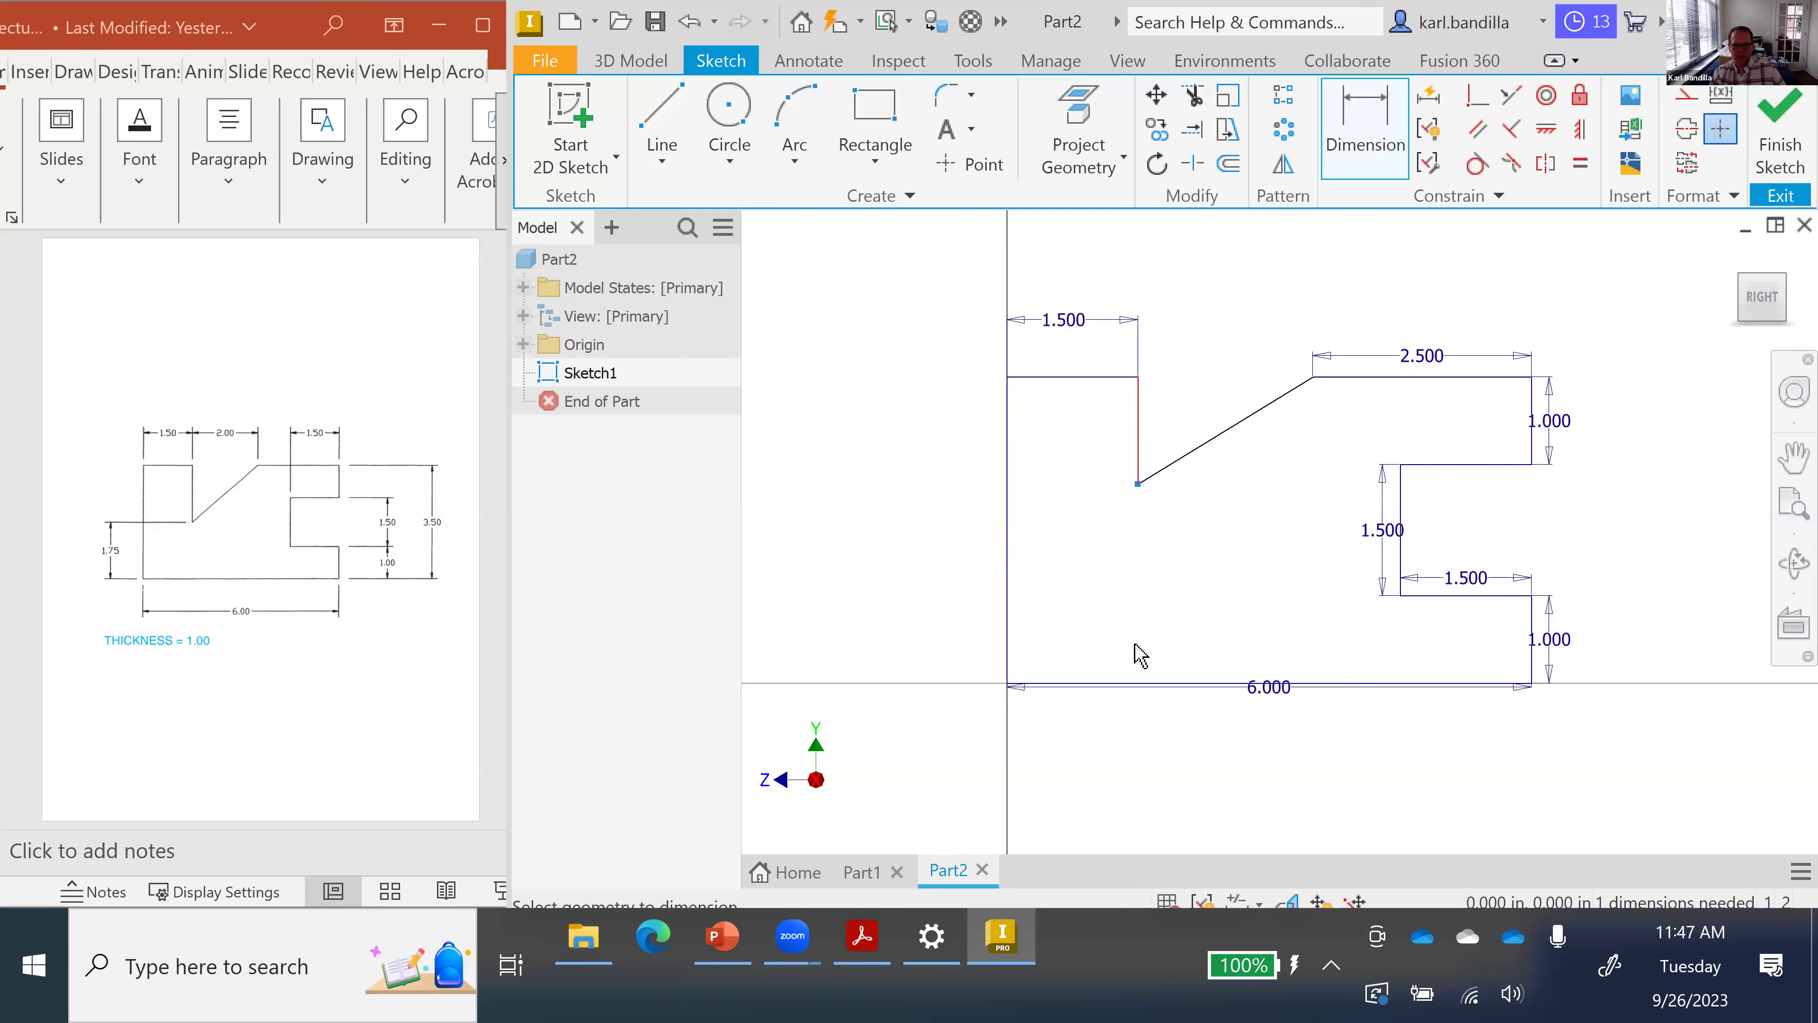
click(1143, 686)
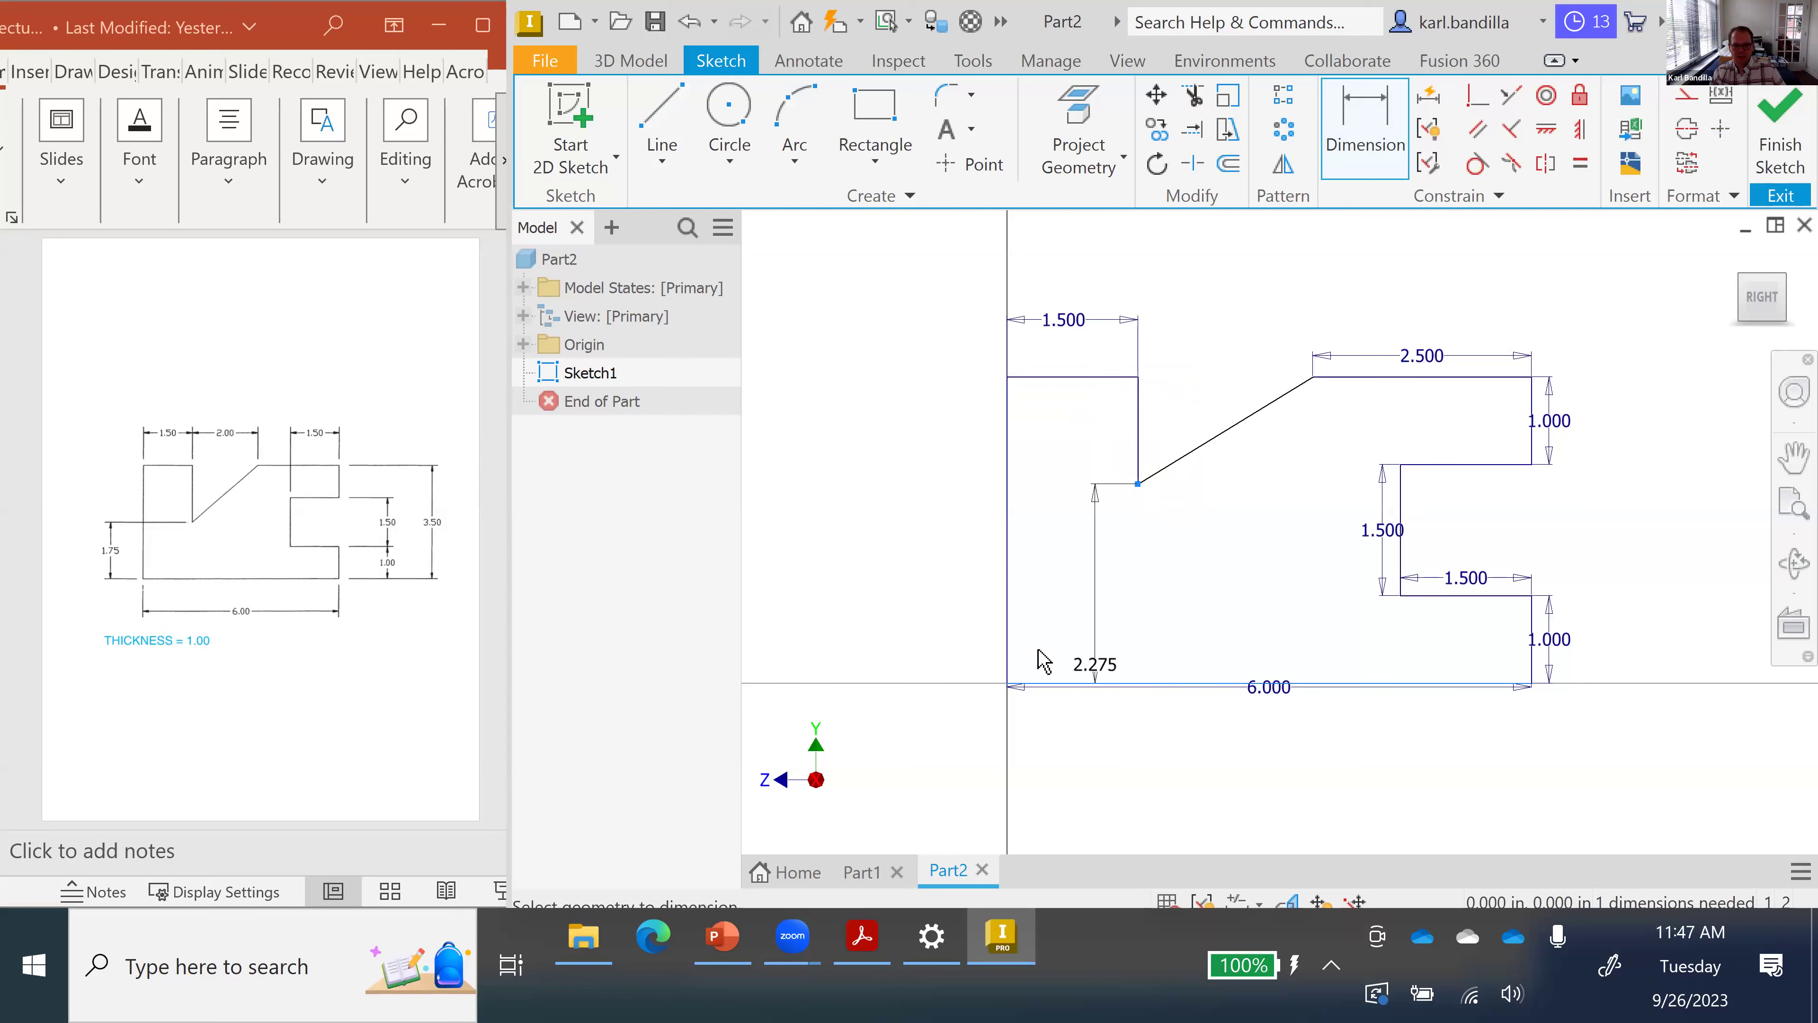
click(929, 589)
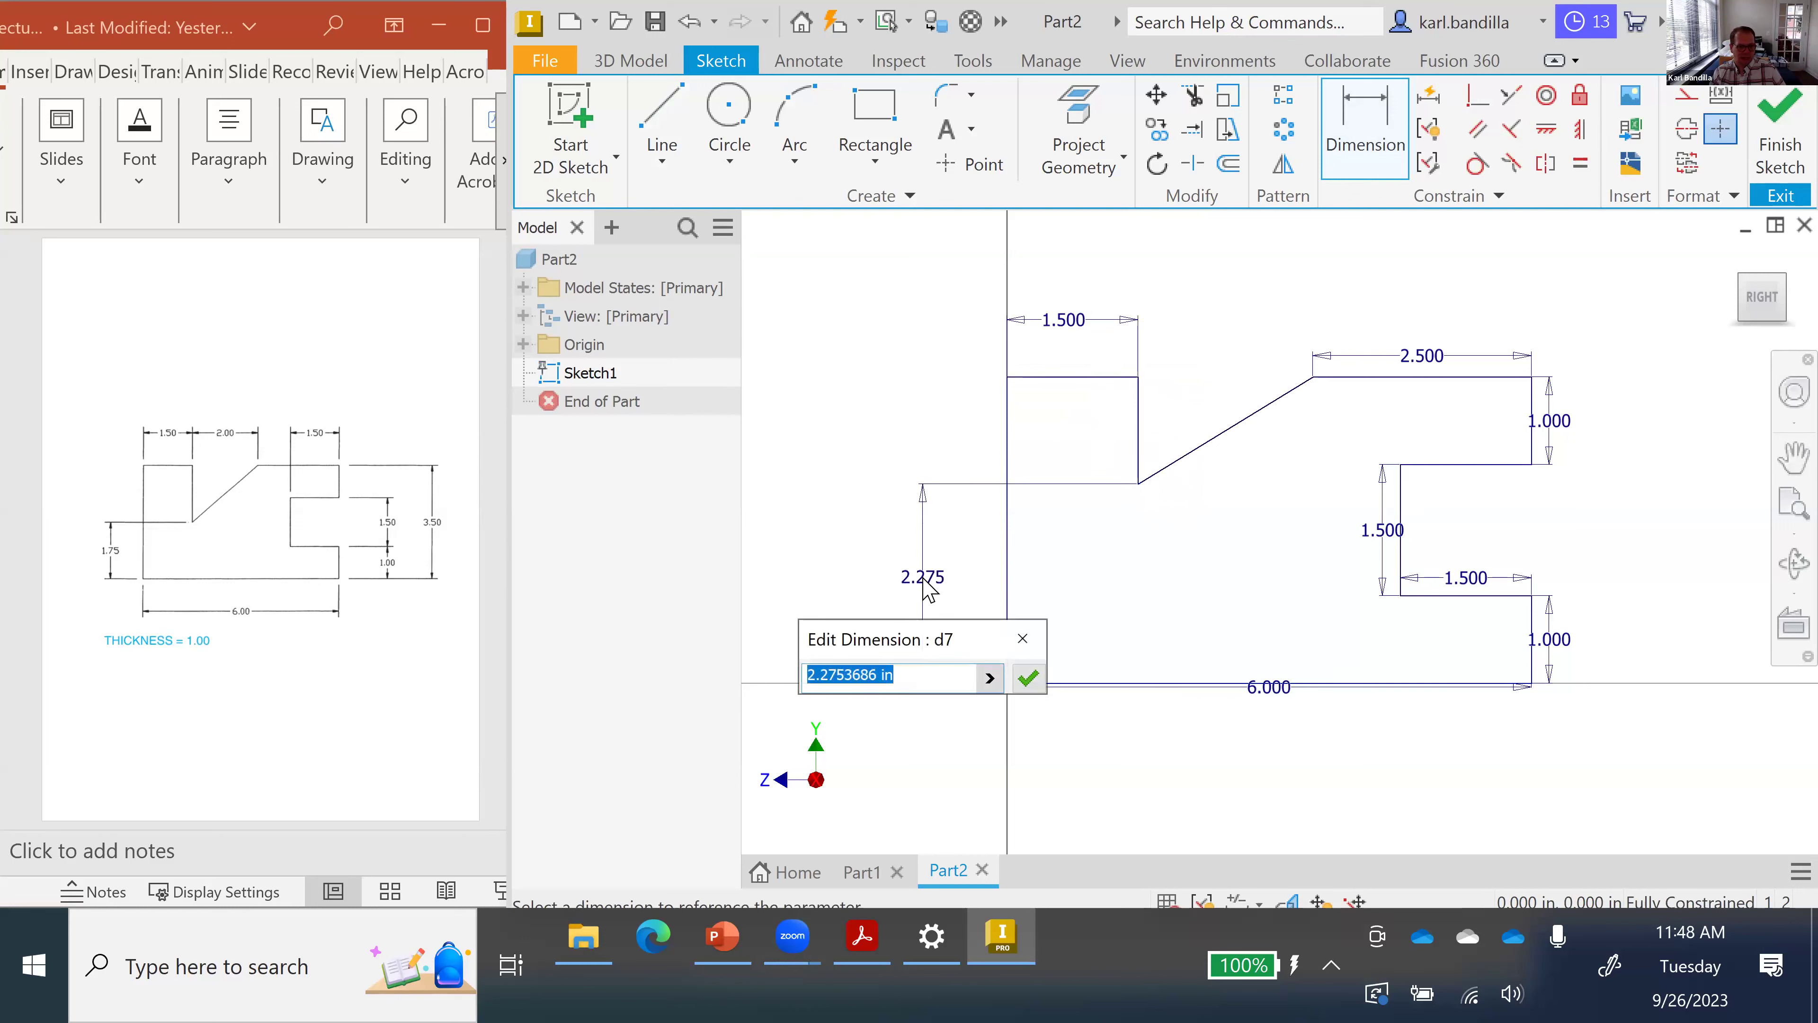
text(1.75)
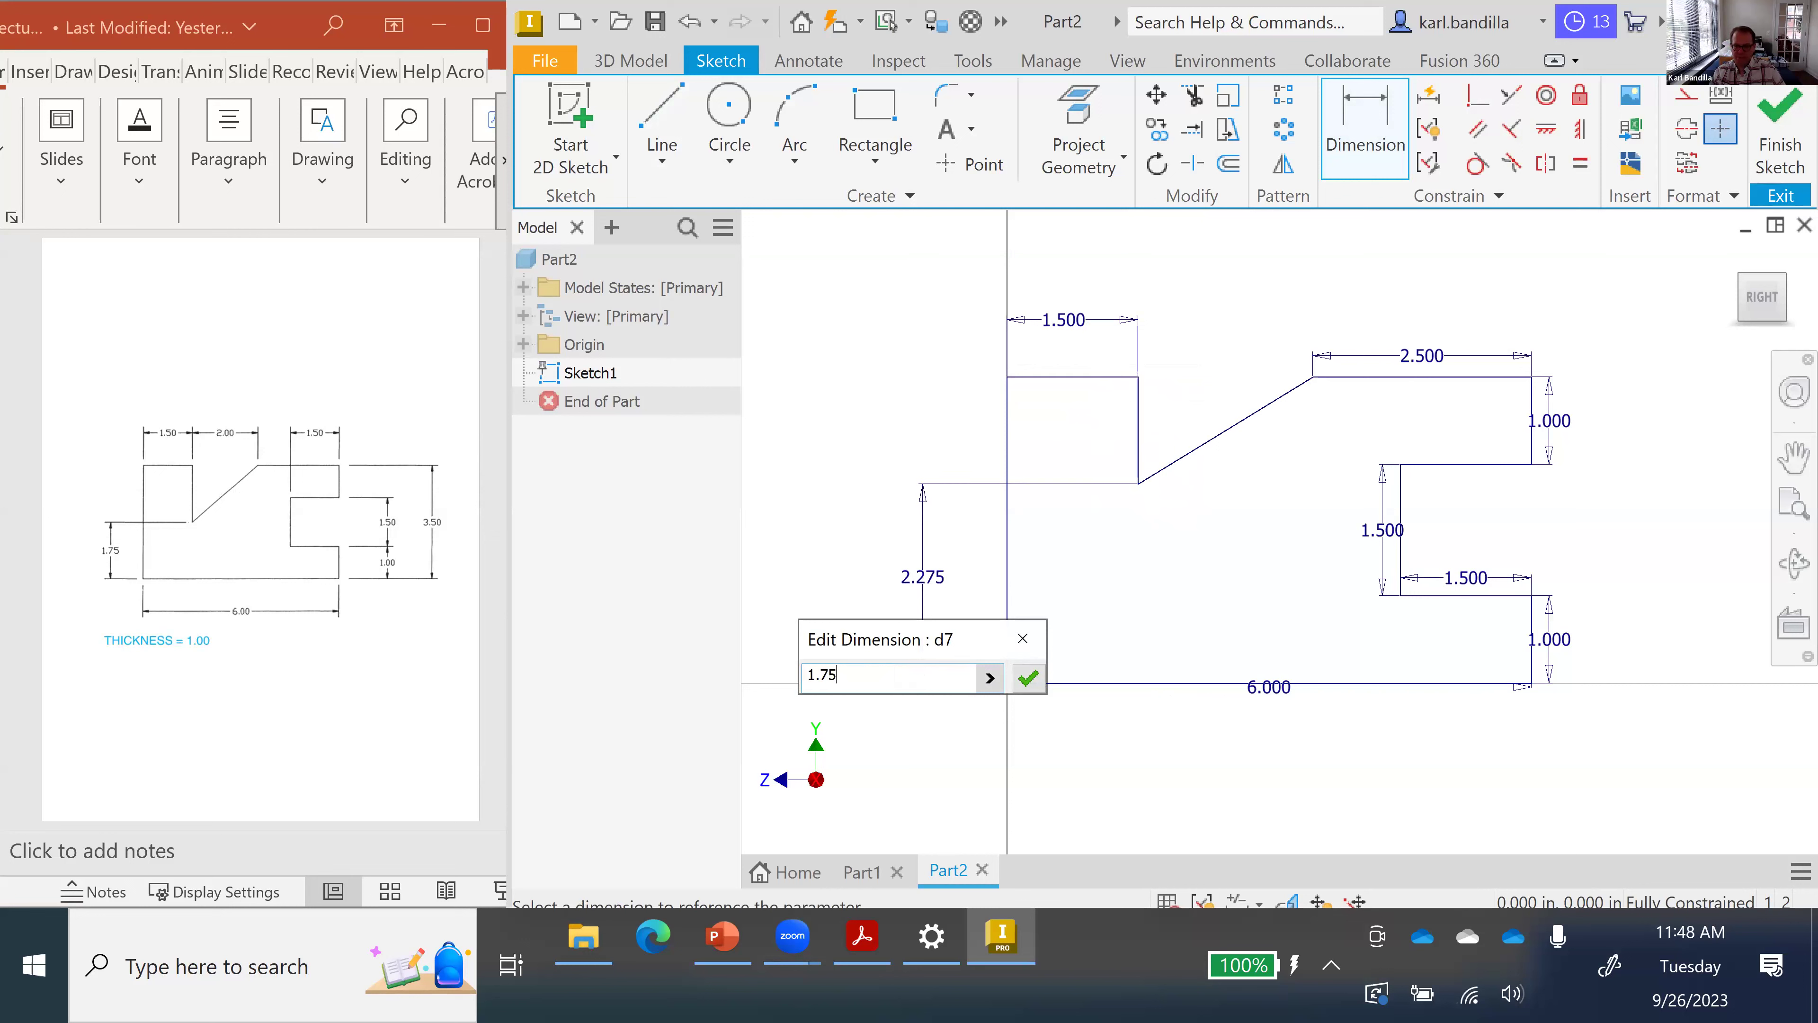
key(Return)
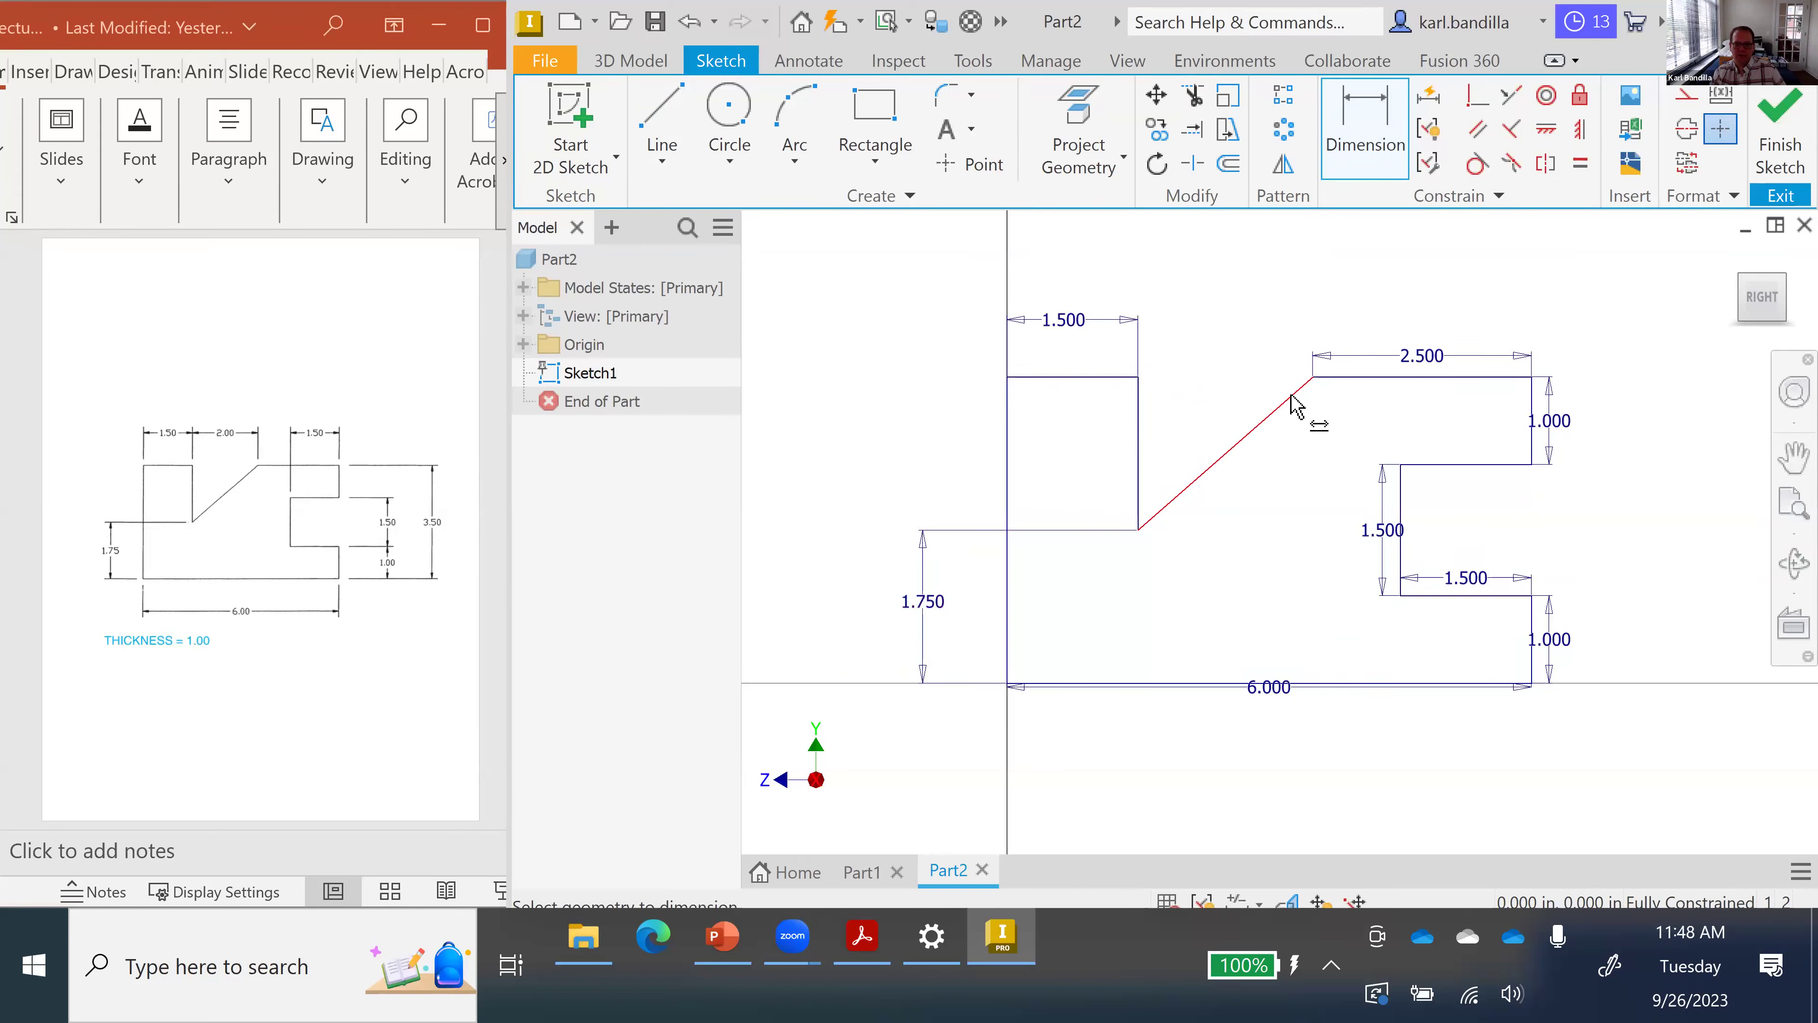
click(1323, 405)
click(1348, 379)
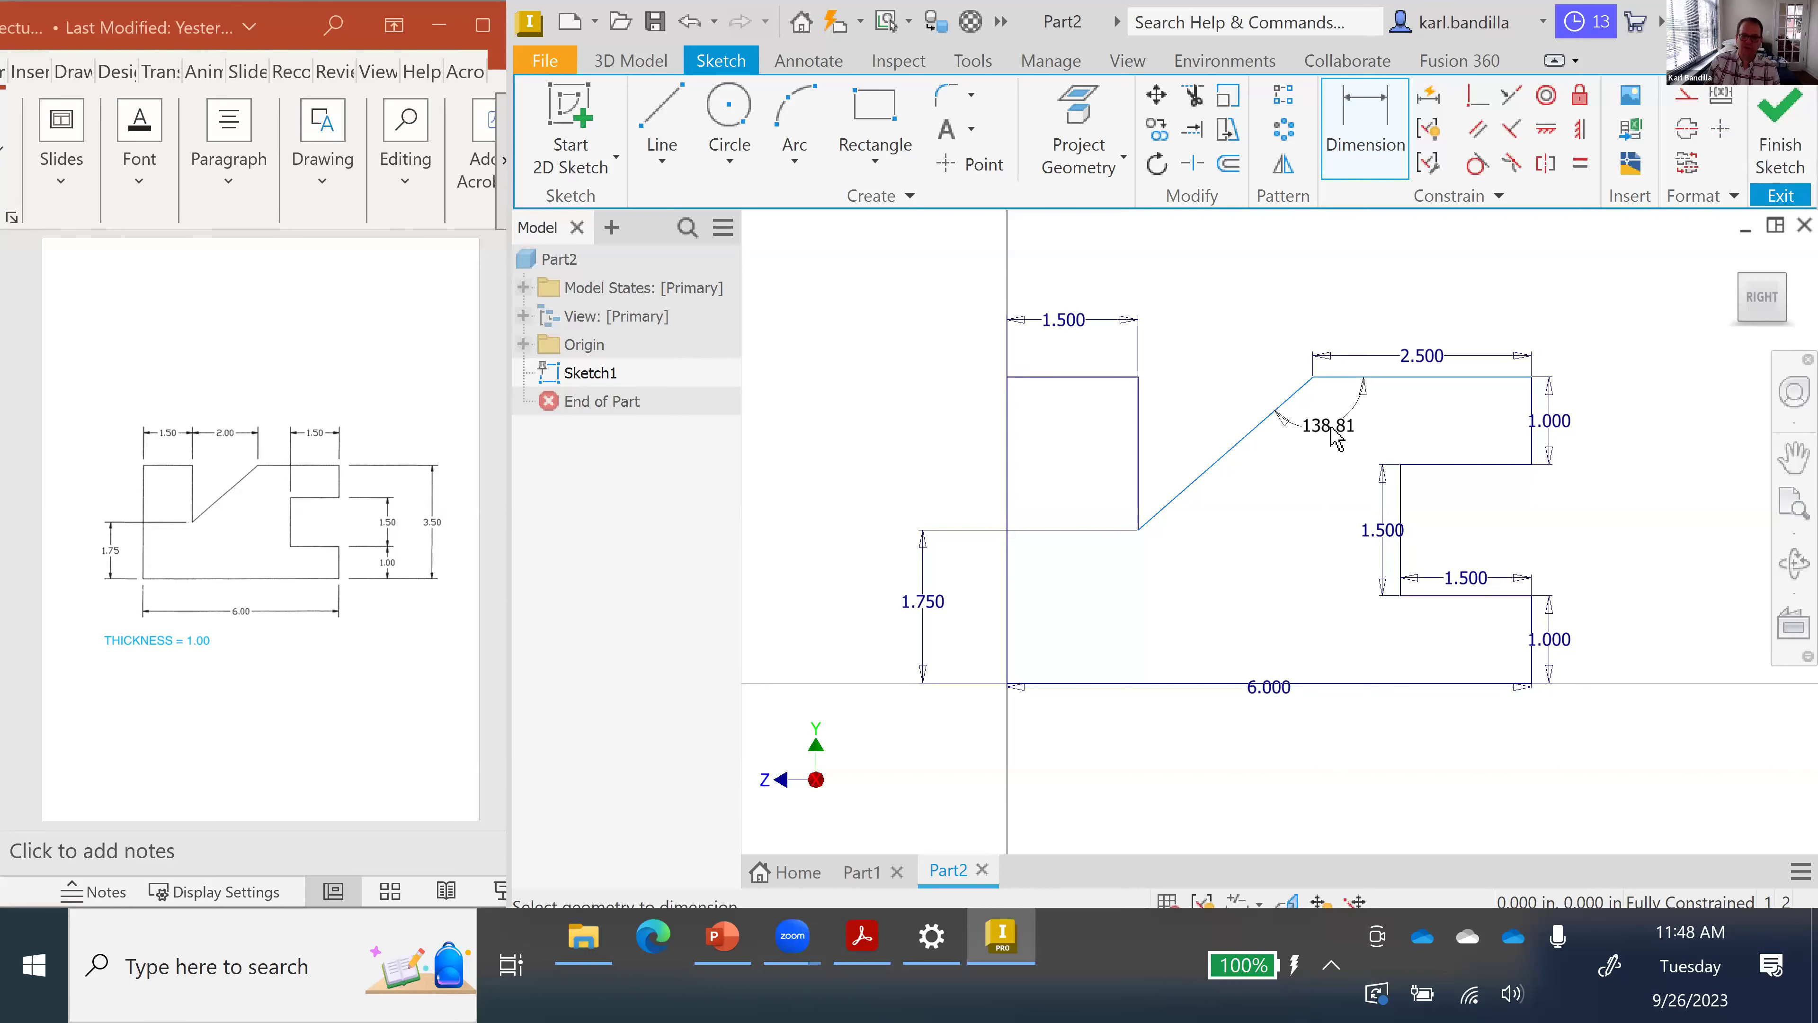
key(Escape)
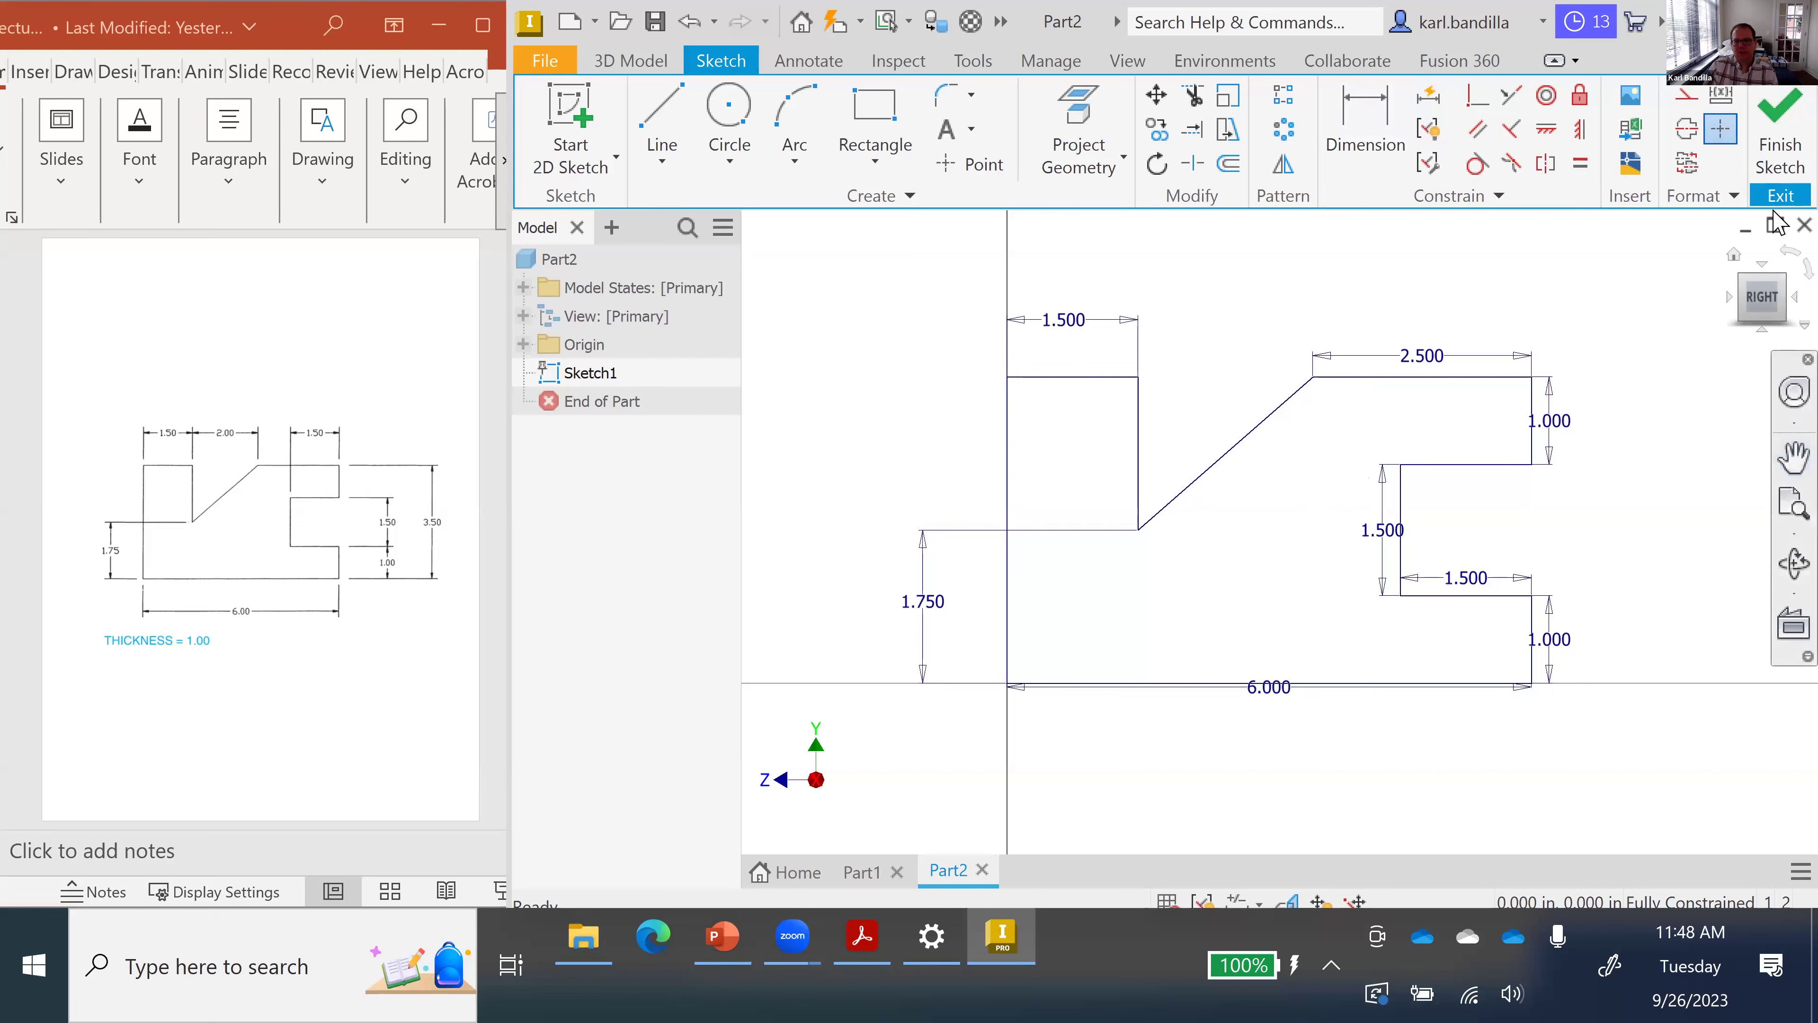
click(1777, 140)
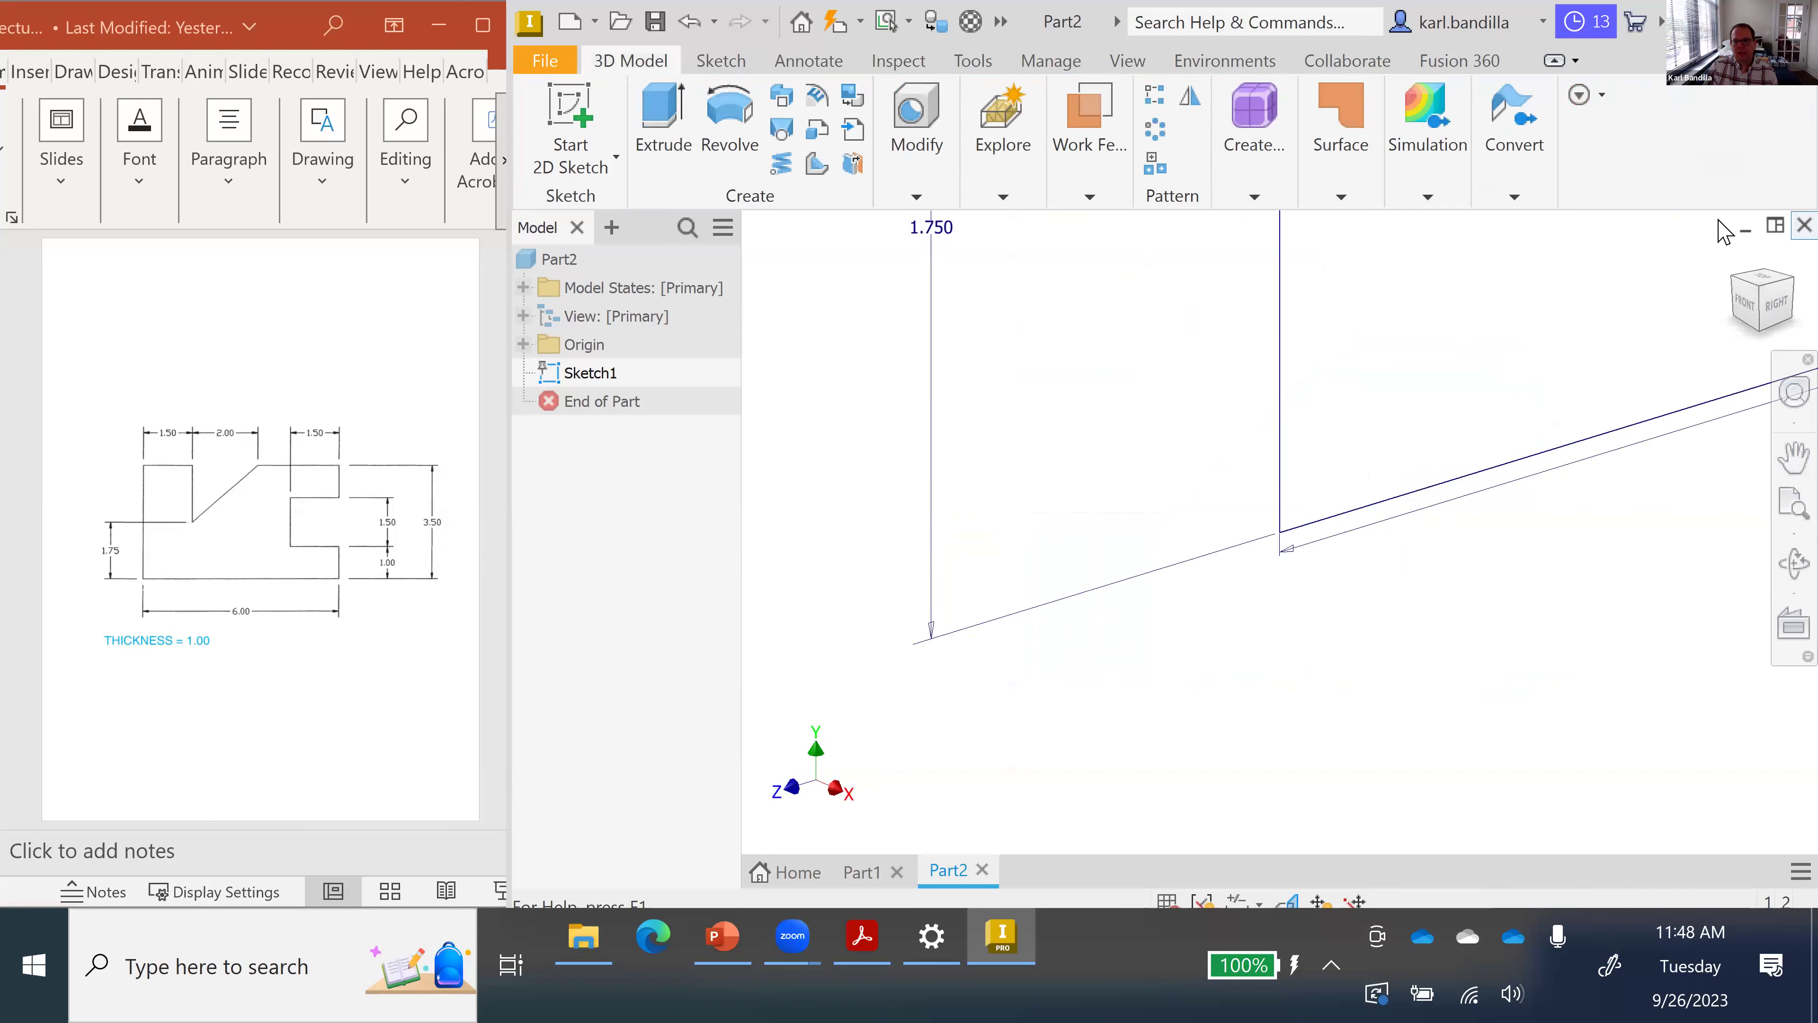
- From the home view, extrude the stepped sketch profile 1 in as a solid
click(1733, 254)
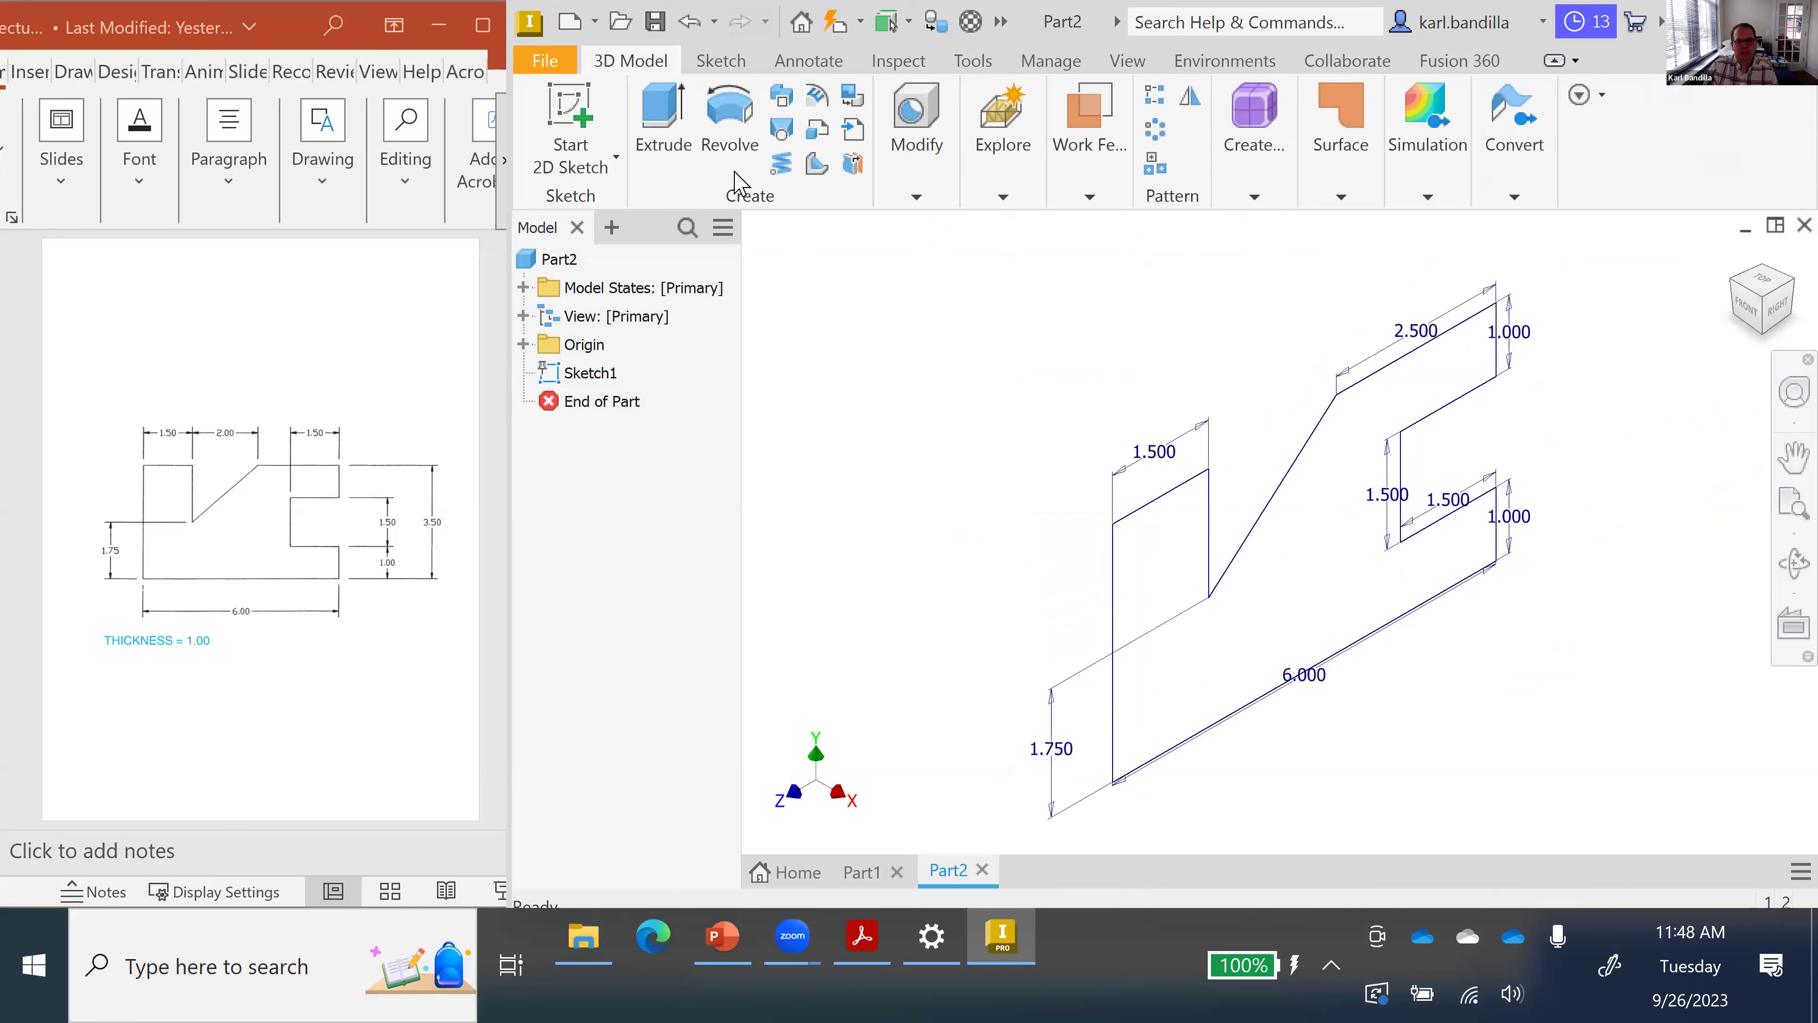
click(670, 123)
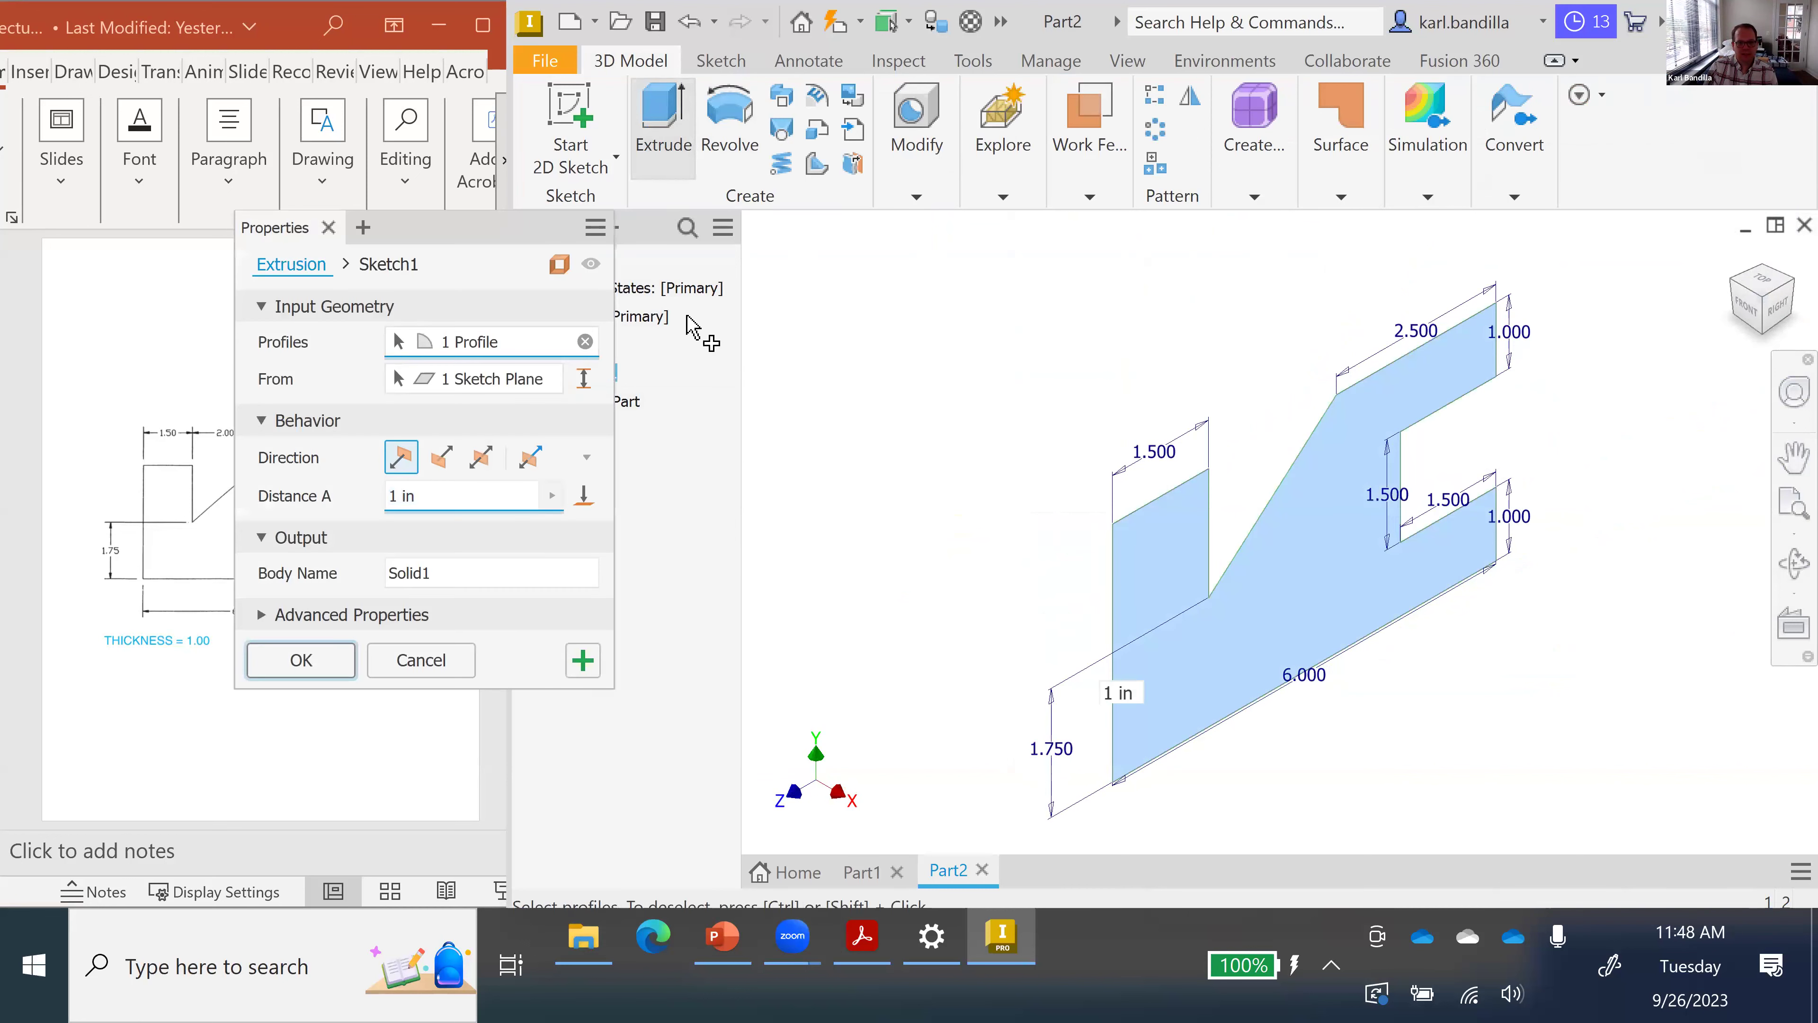
click(315, 662)
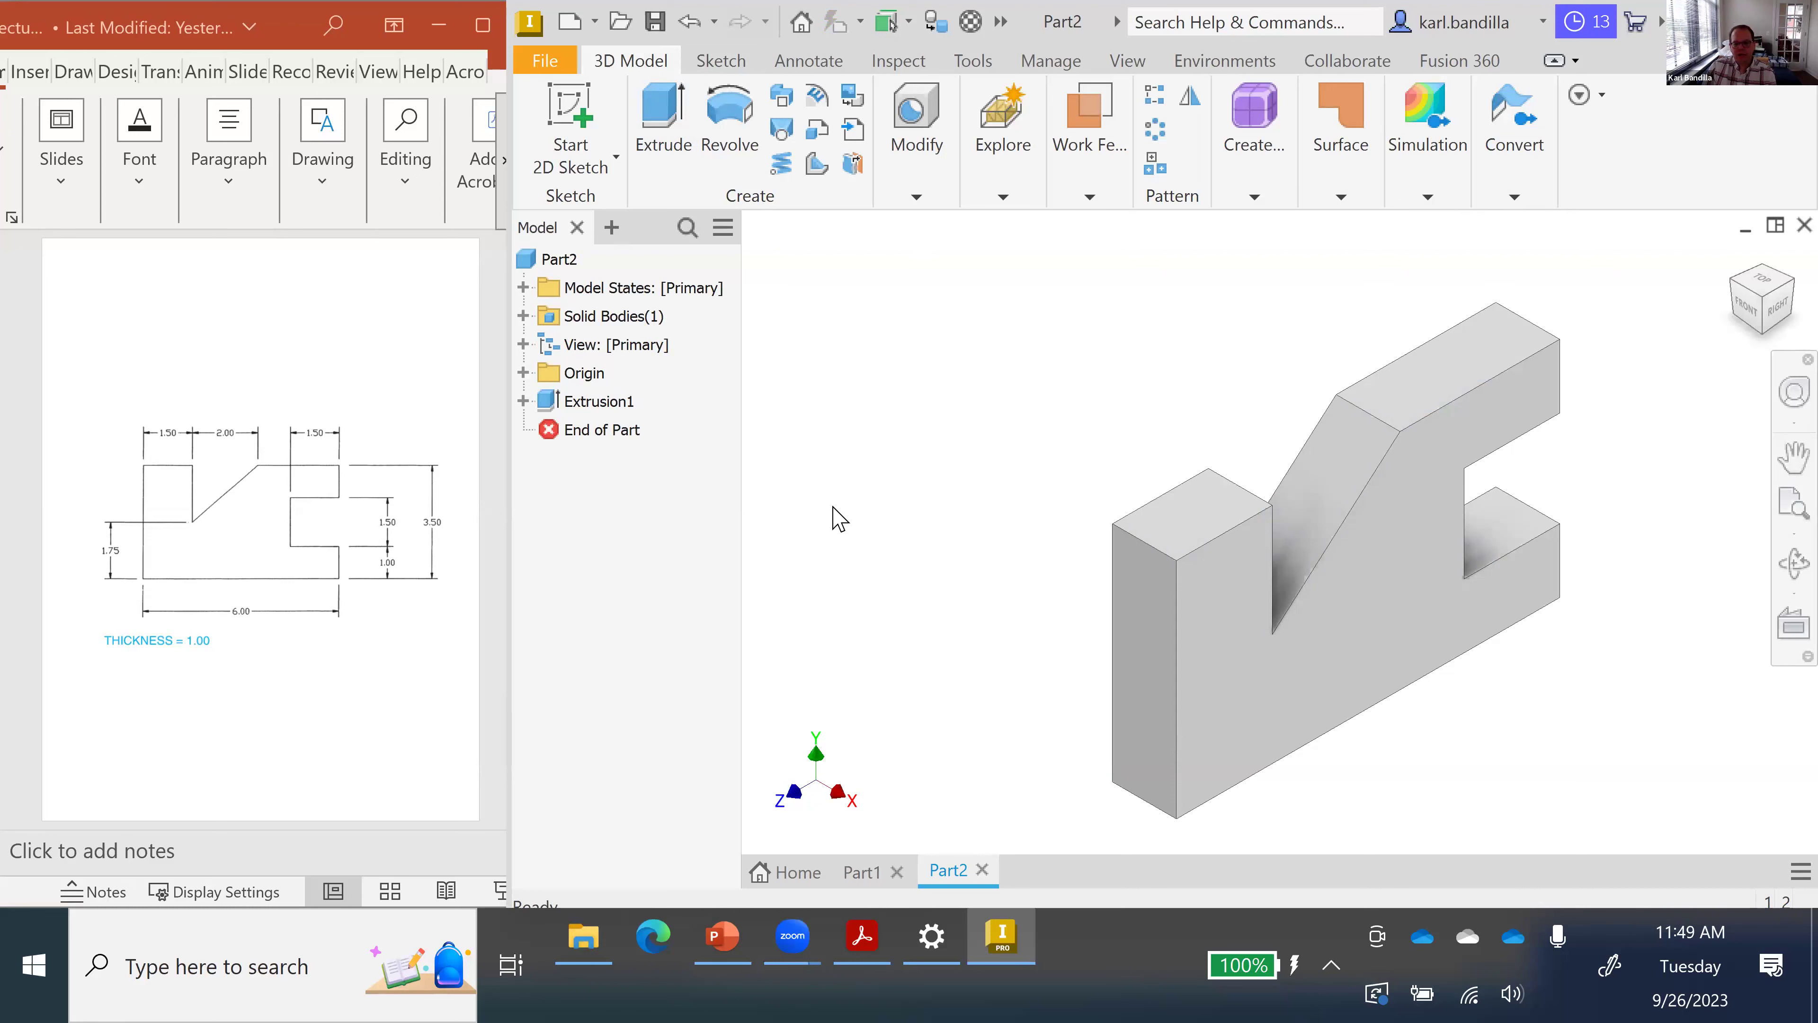
- Save Part2 as 'Example 1' in the temp folder under ME 2207 Engineering Graphics
click(654, 23)
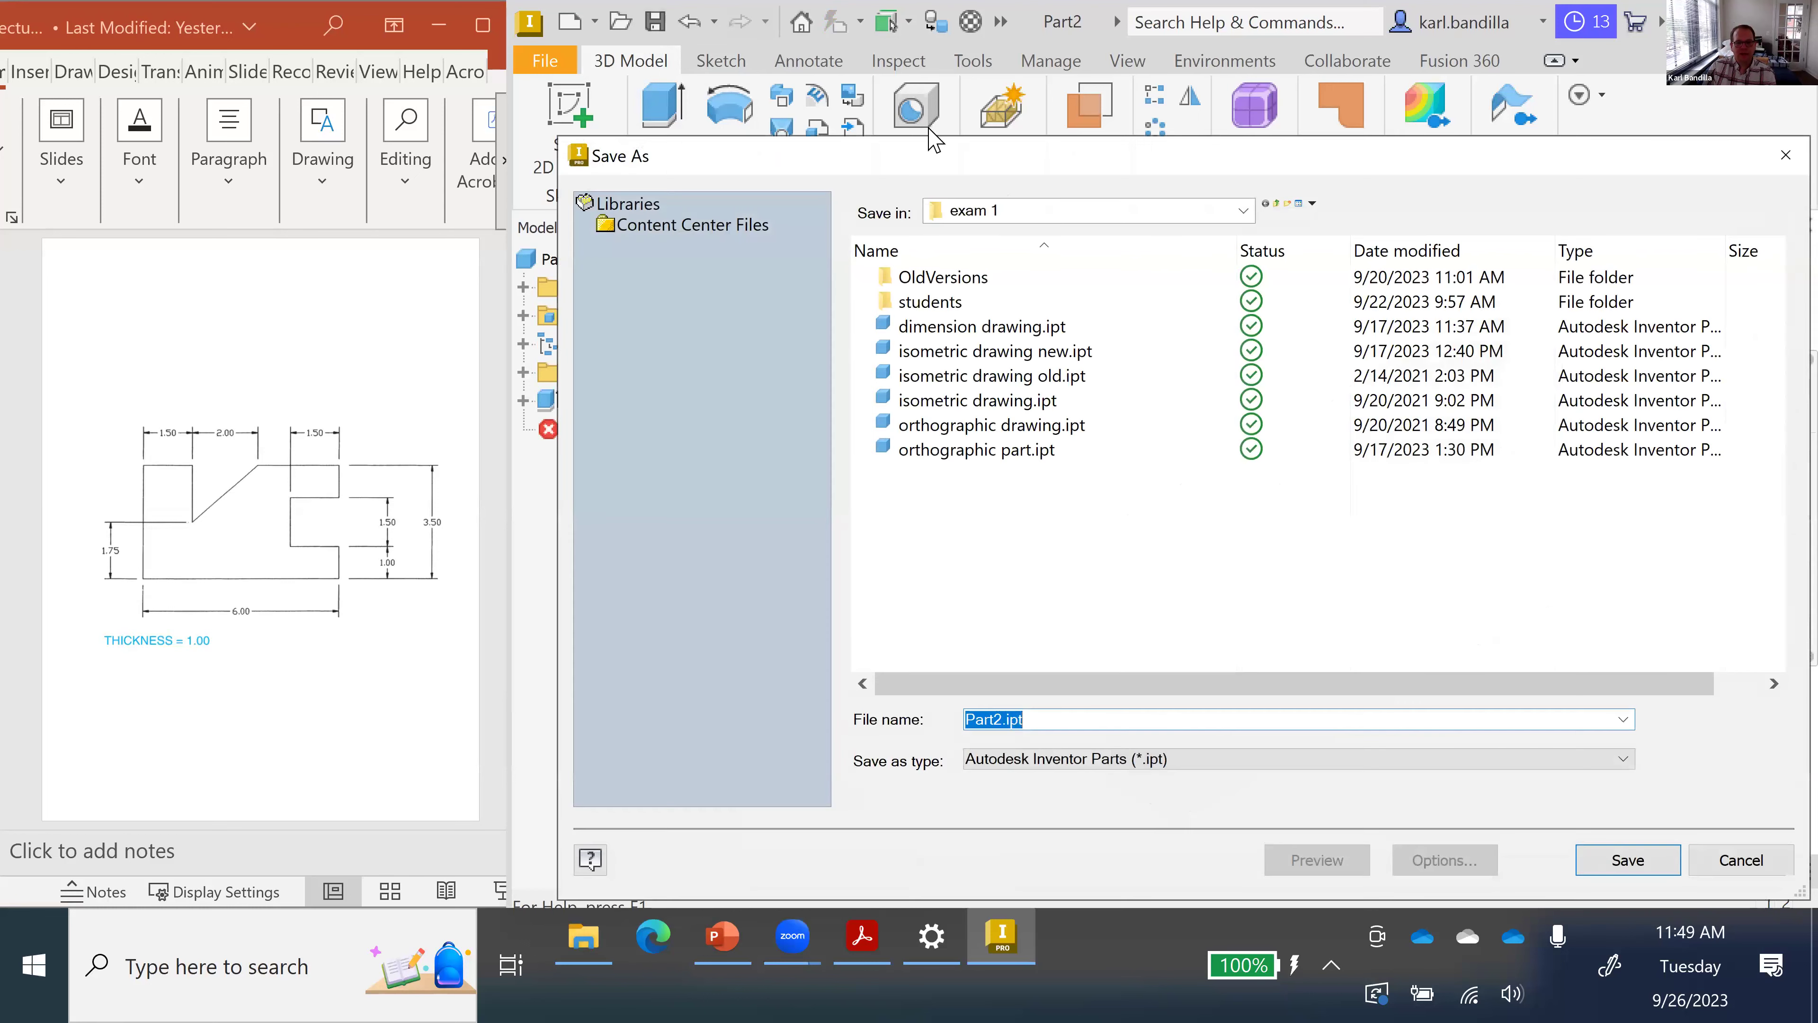
click(1277, 204)
click(1278, 204)
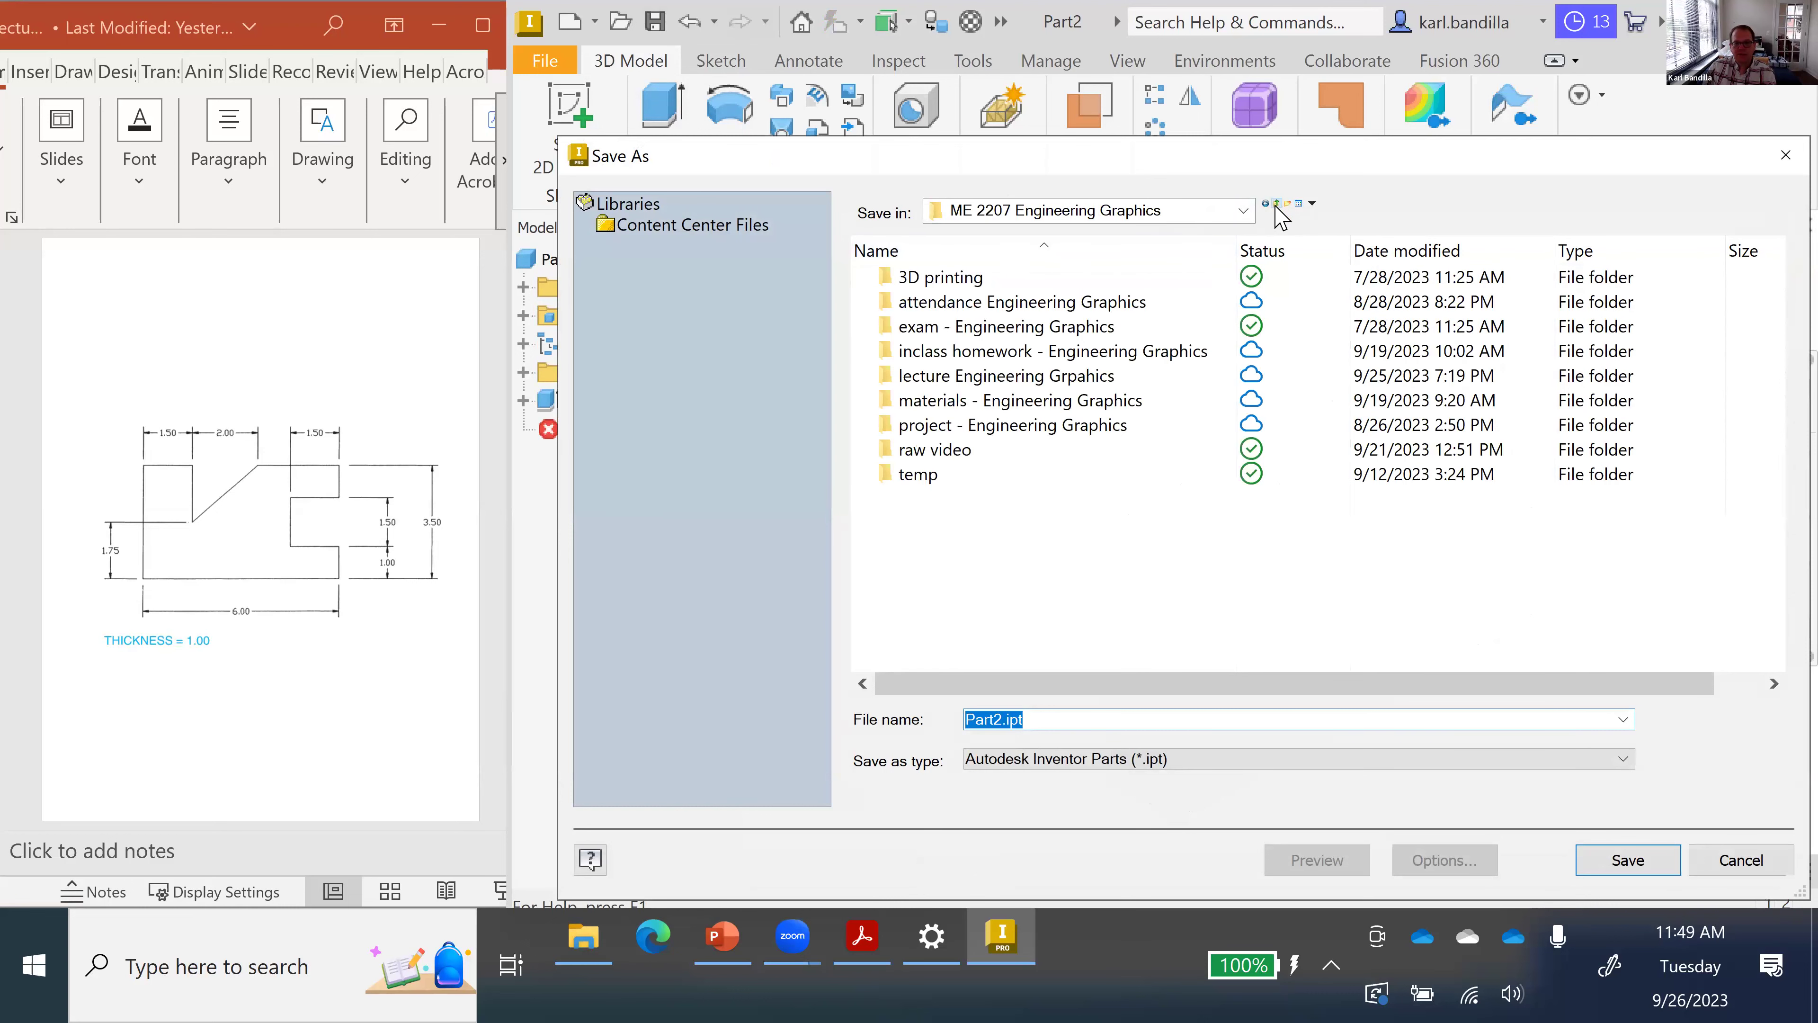
double_click(942, 475)
double_click(1074, 718)
text(Example 1)
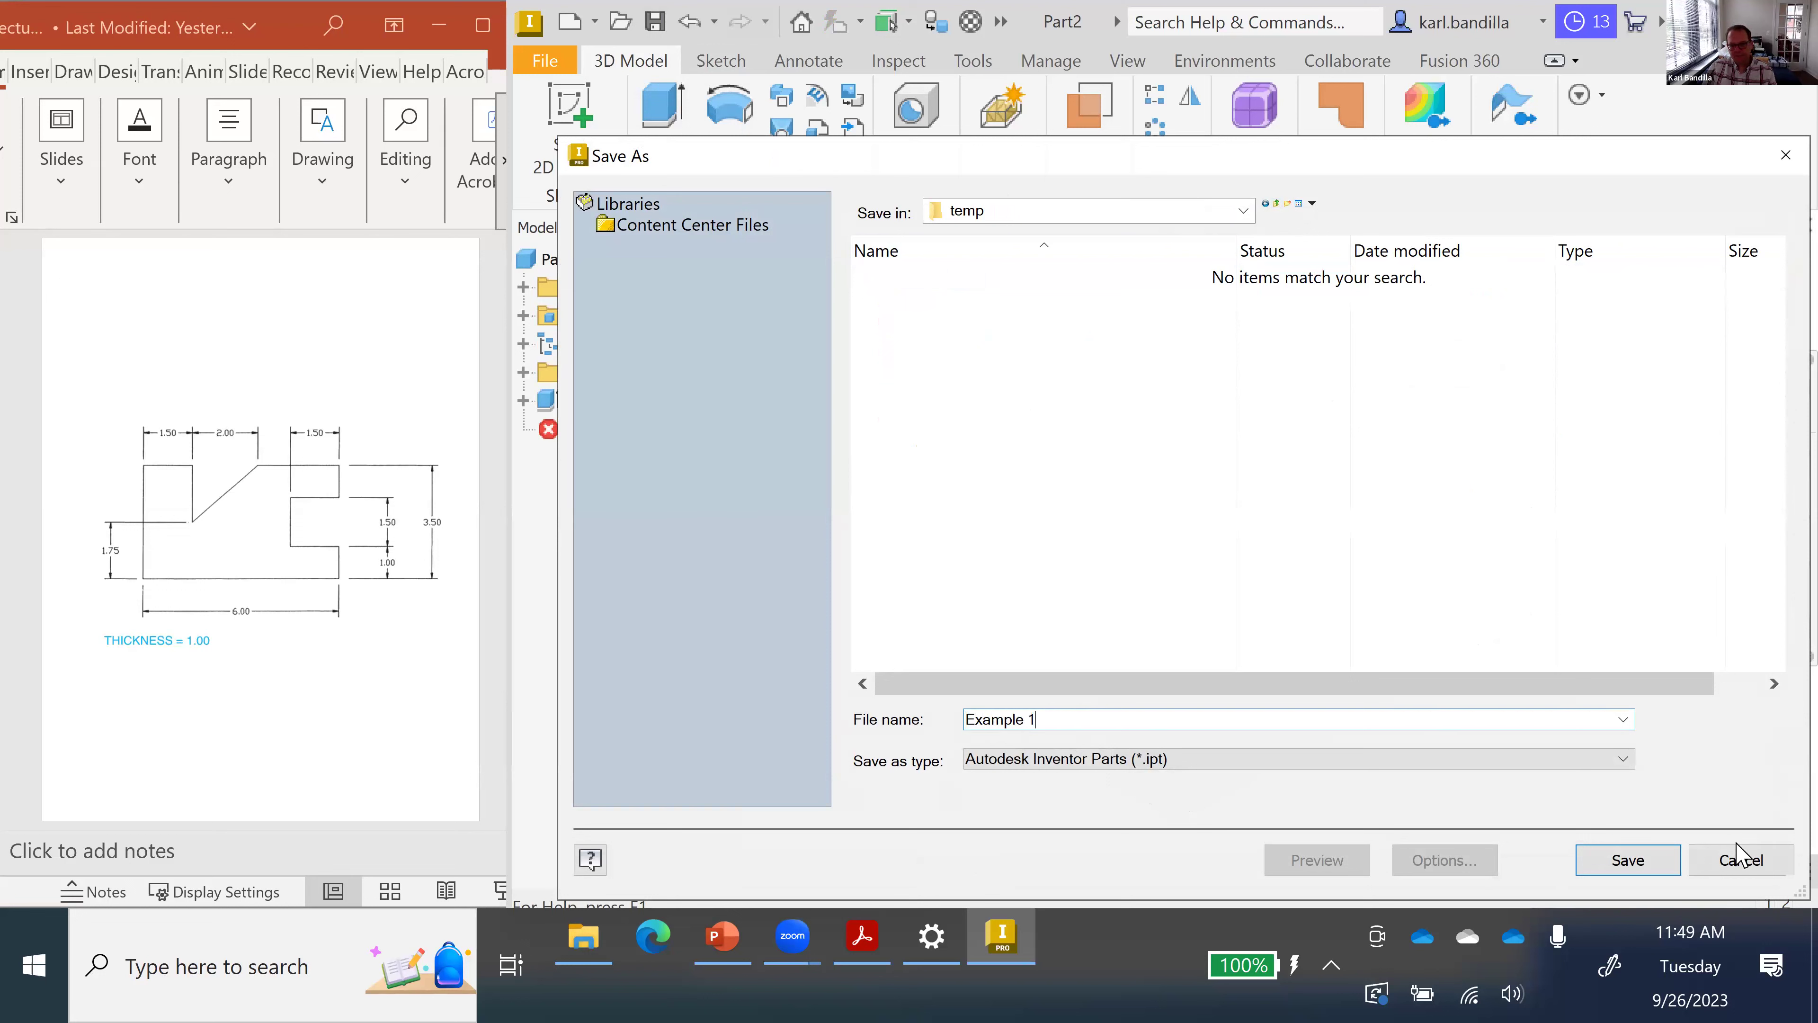
click(1658, 871)
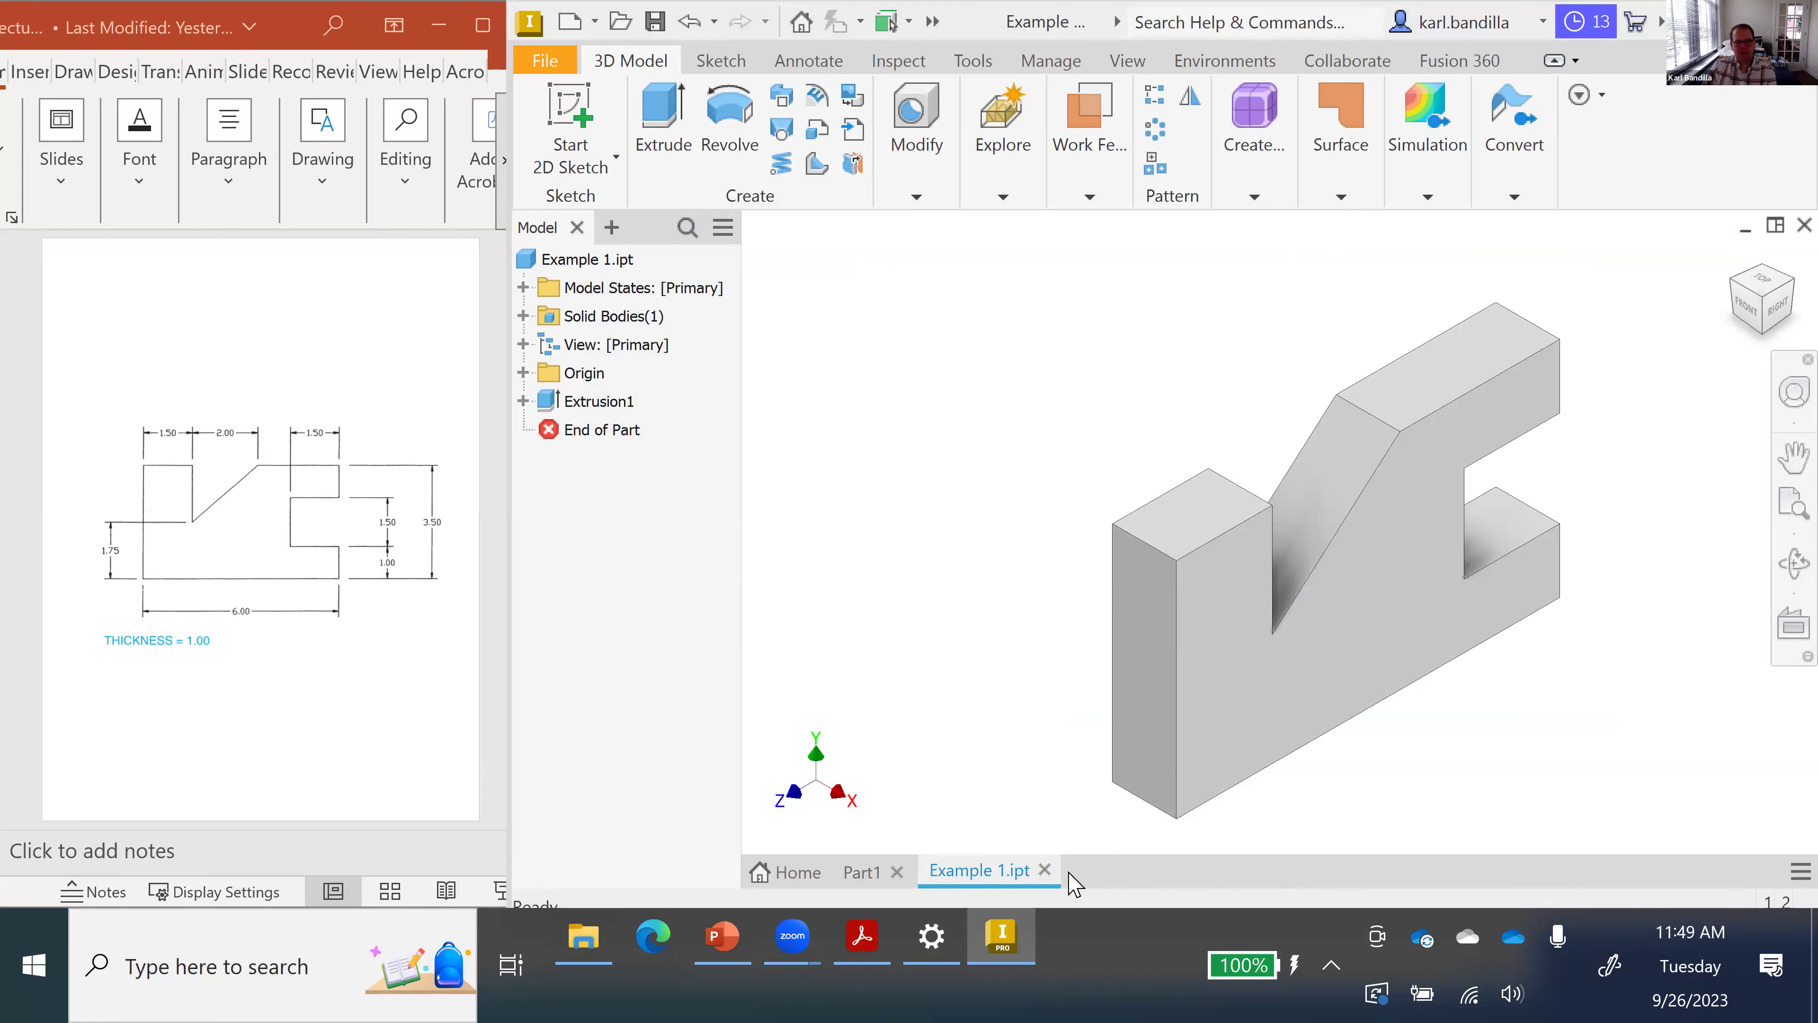
click(858, 878)
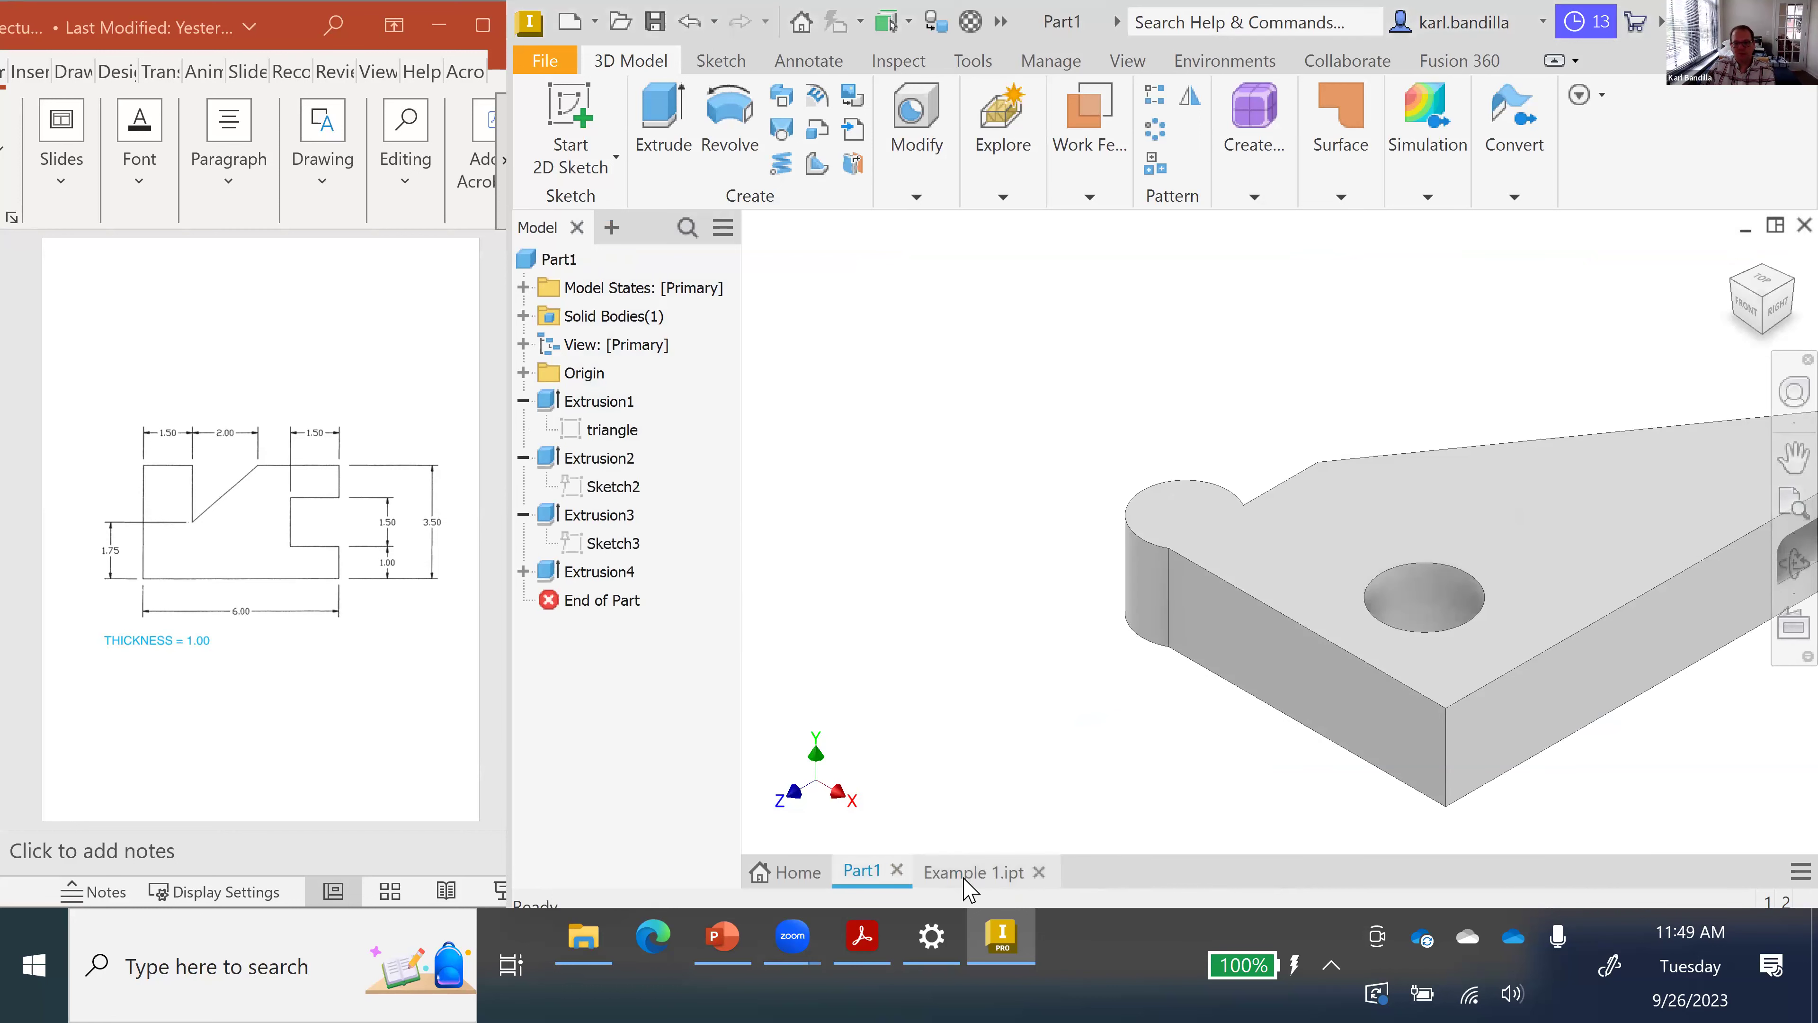
click(959, 876)
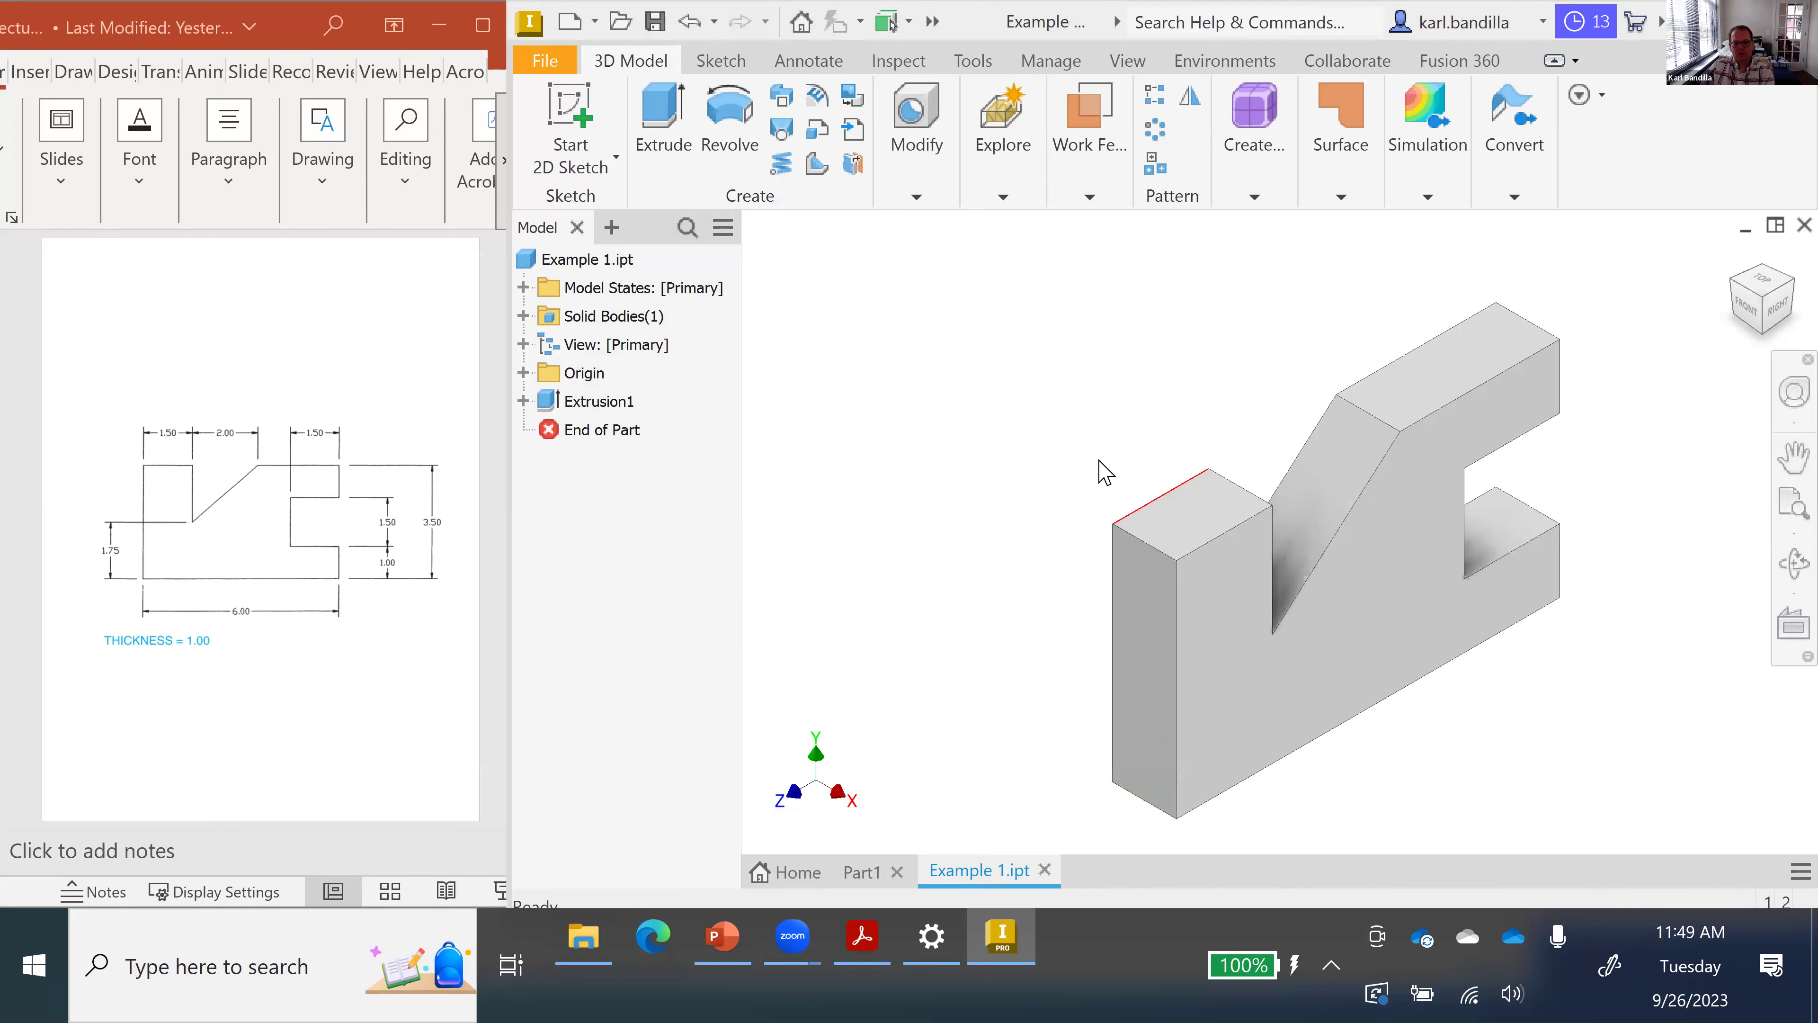
click(523, 401)
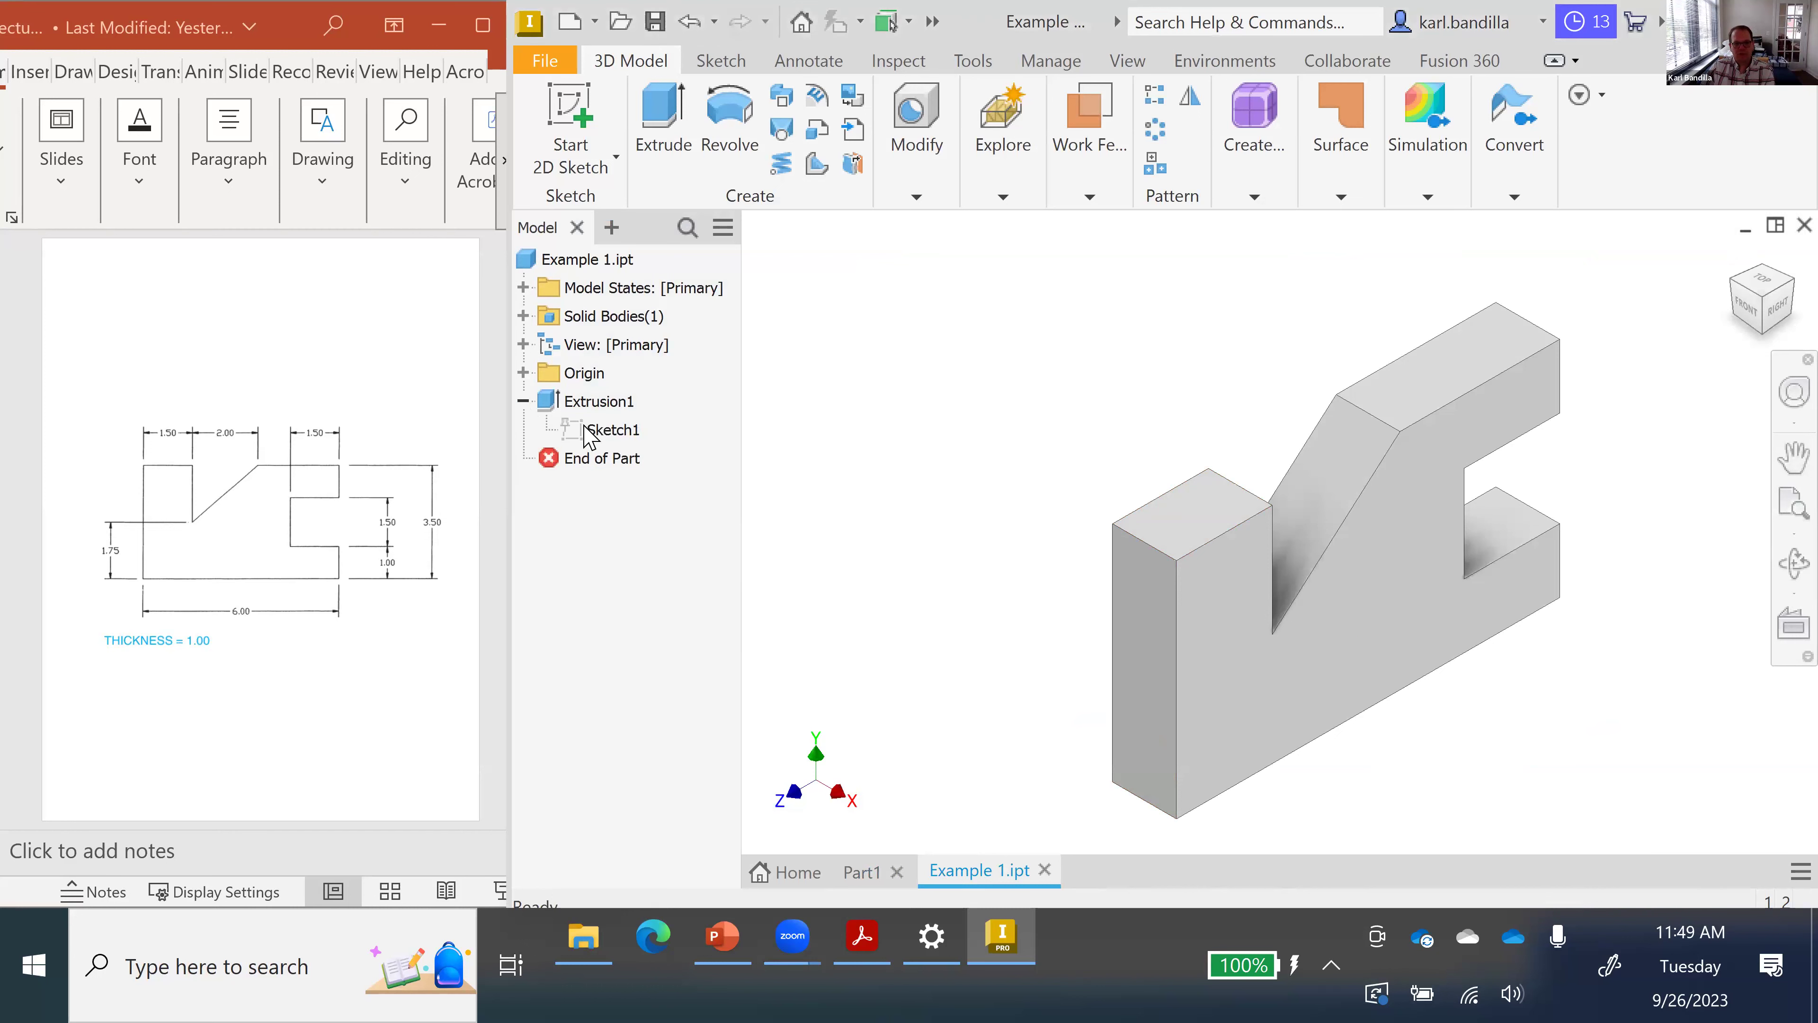
click(525, 401)
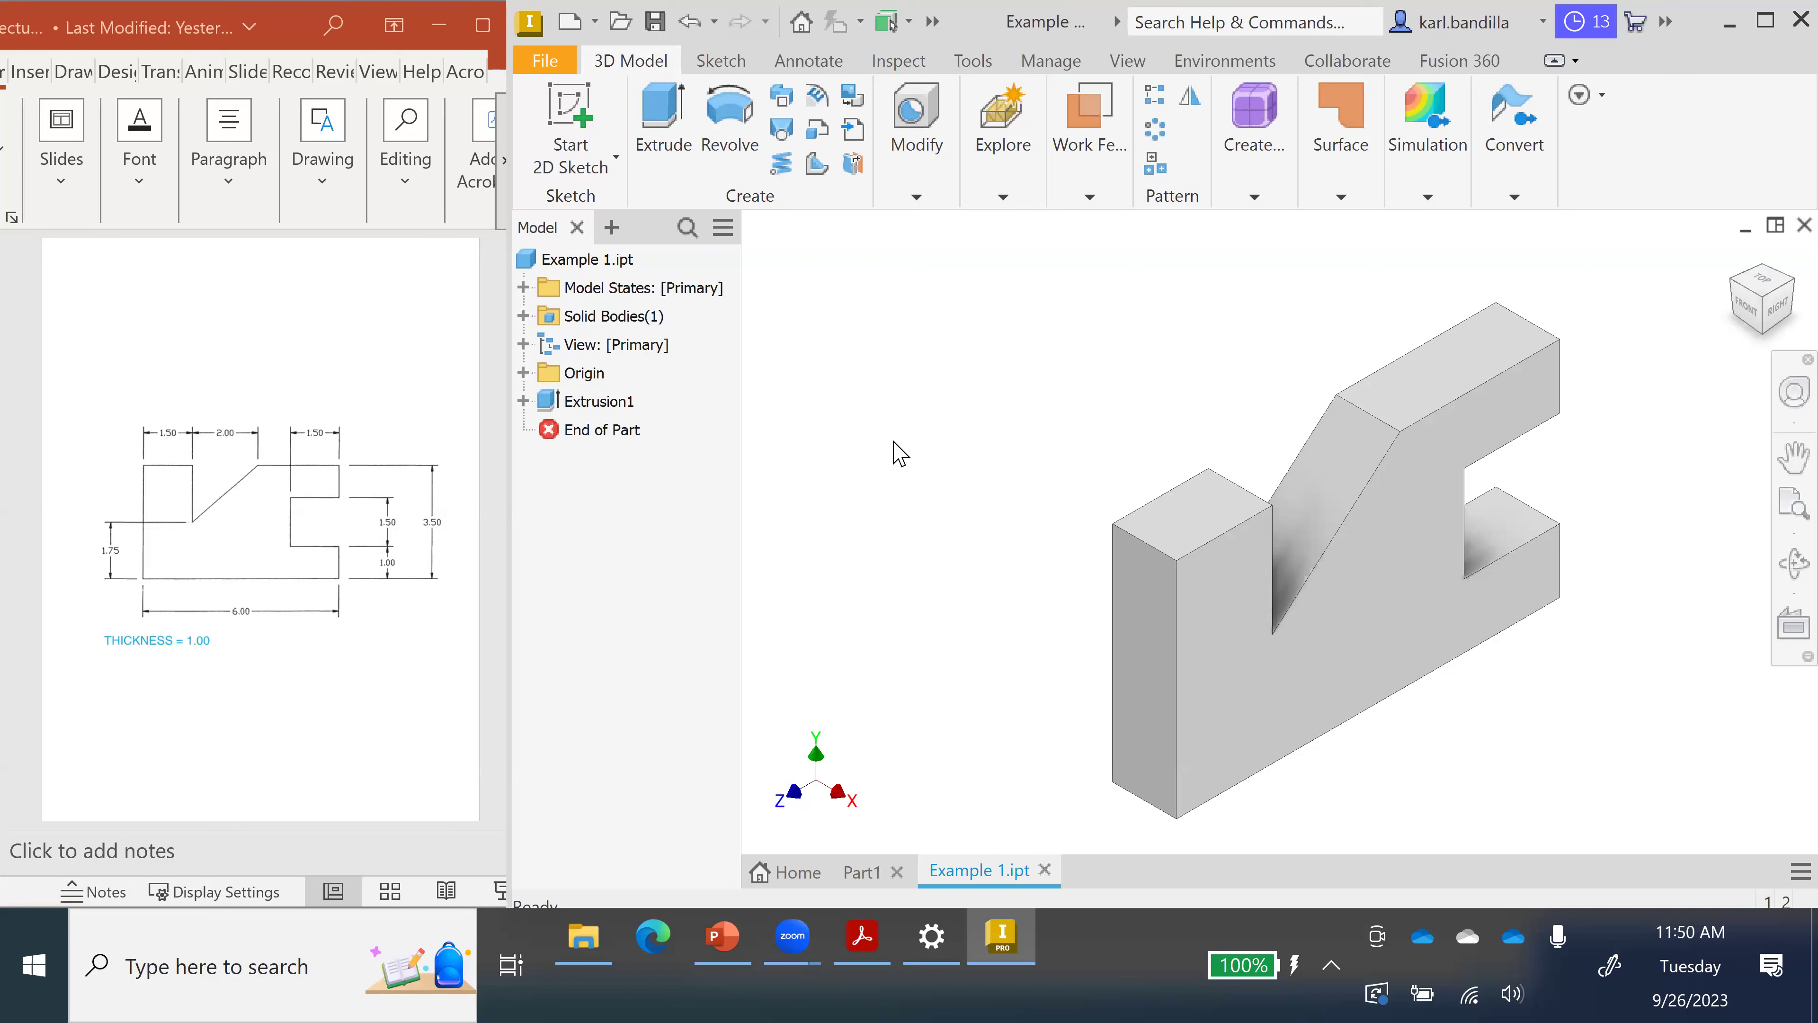
- Export the part to PDF as Example 1.pdf in the temp folder
click(565, 63)
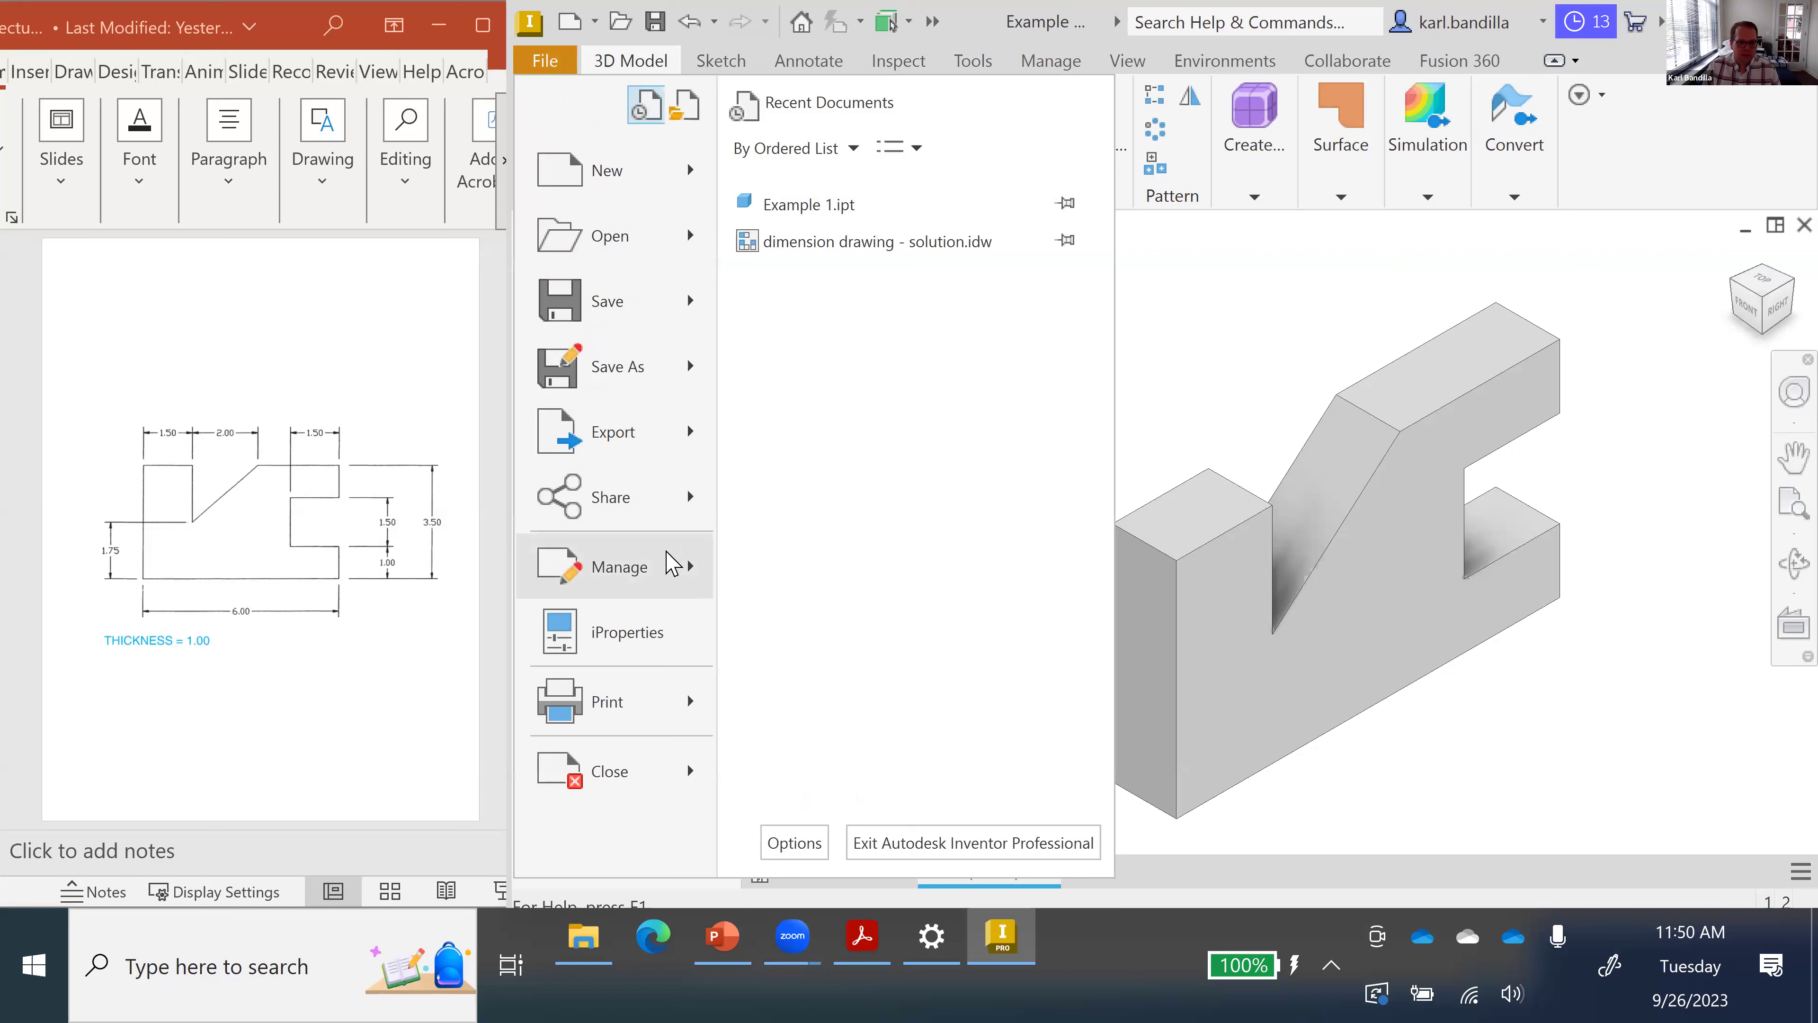
mouse_move(684, 444)
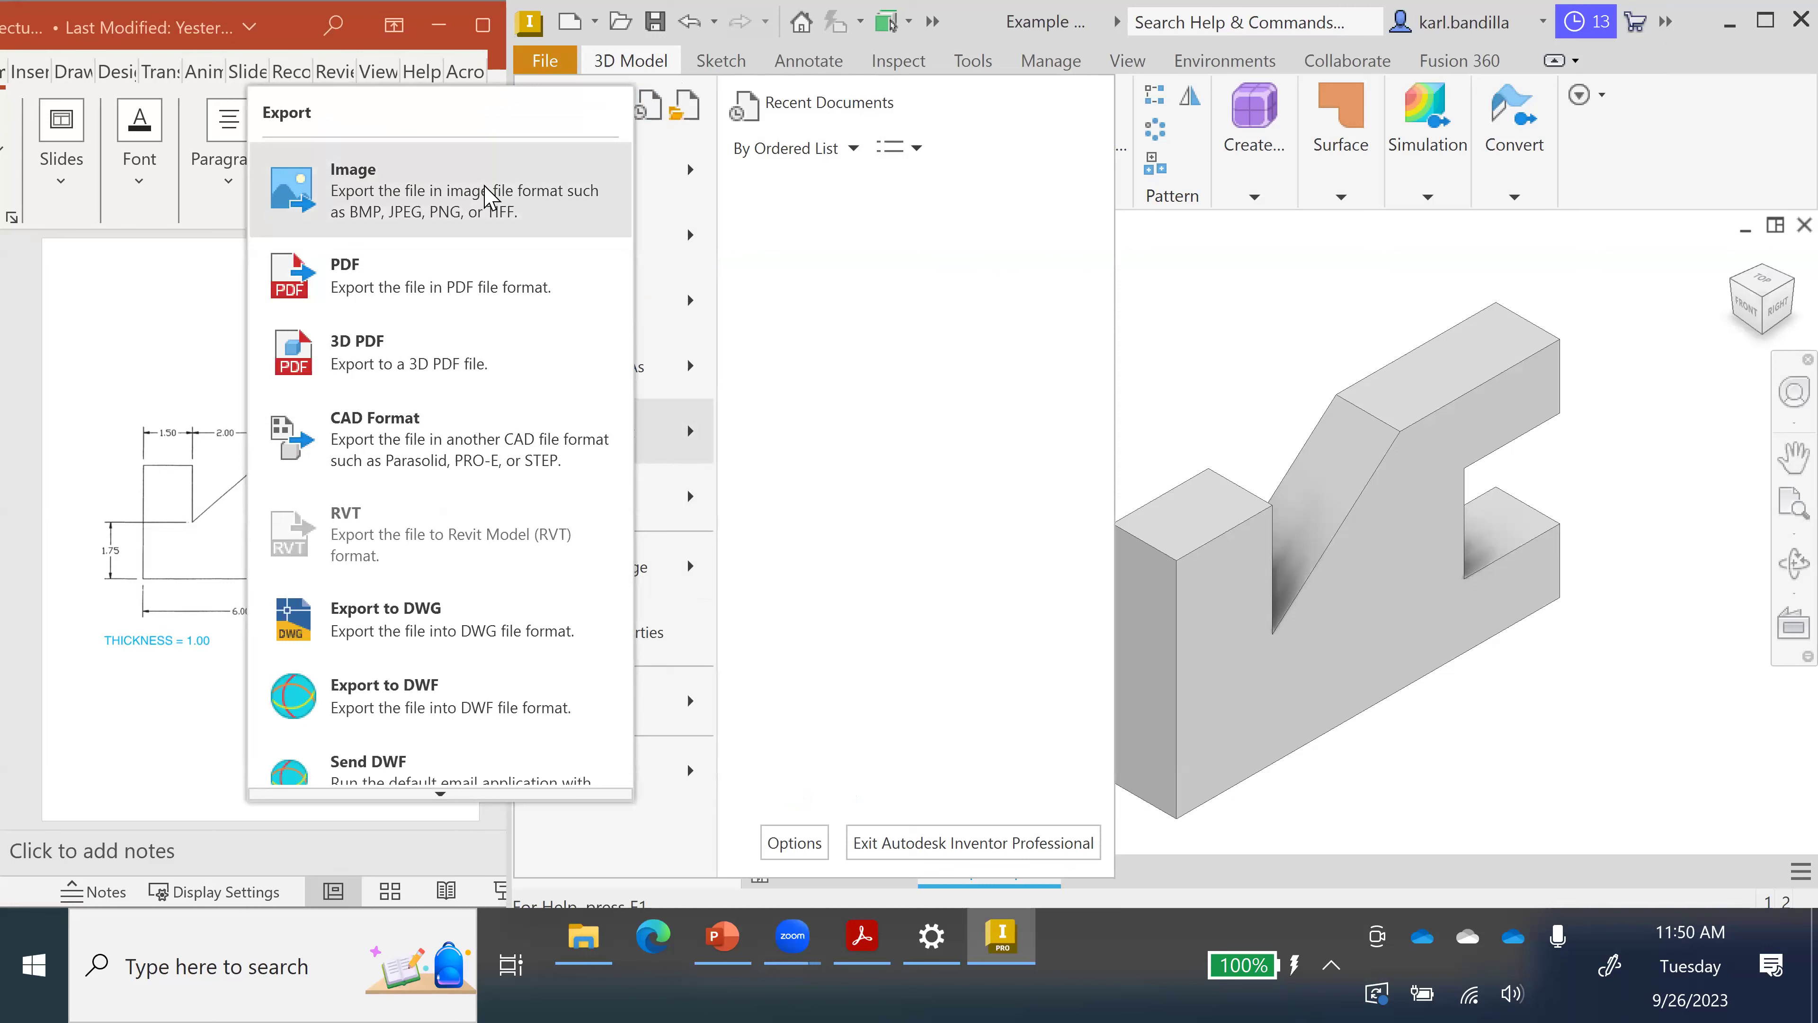
click(448, 295)
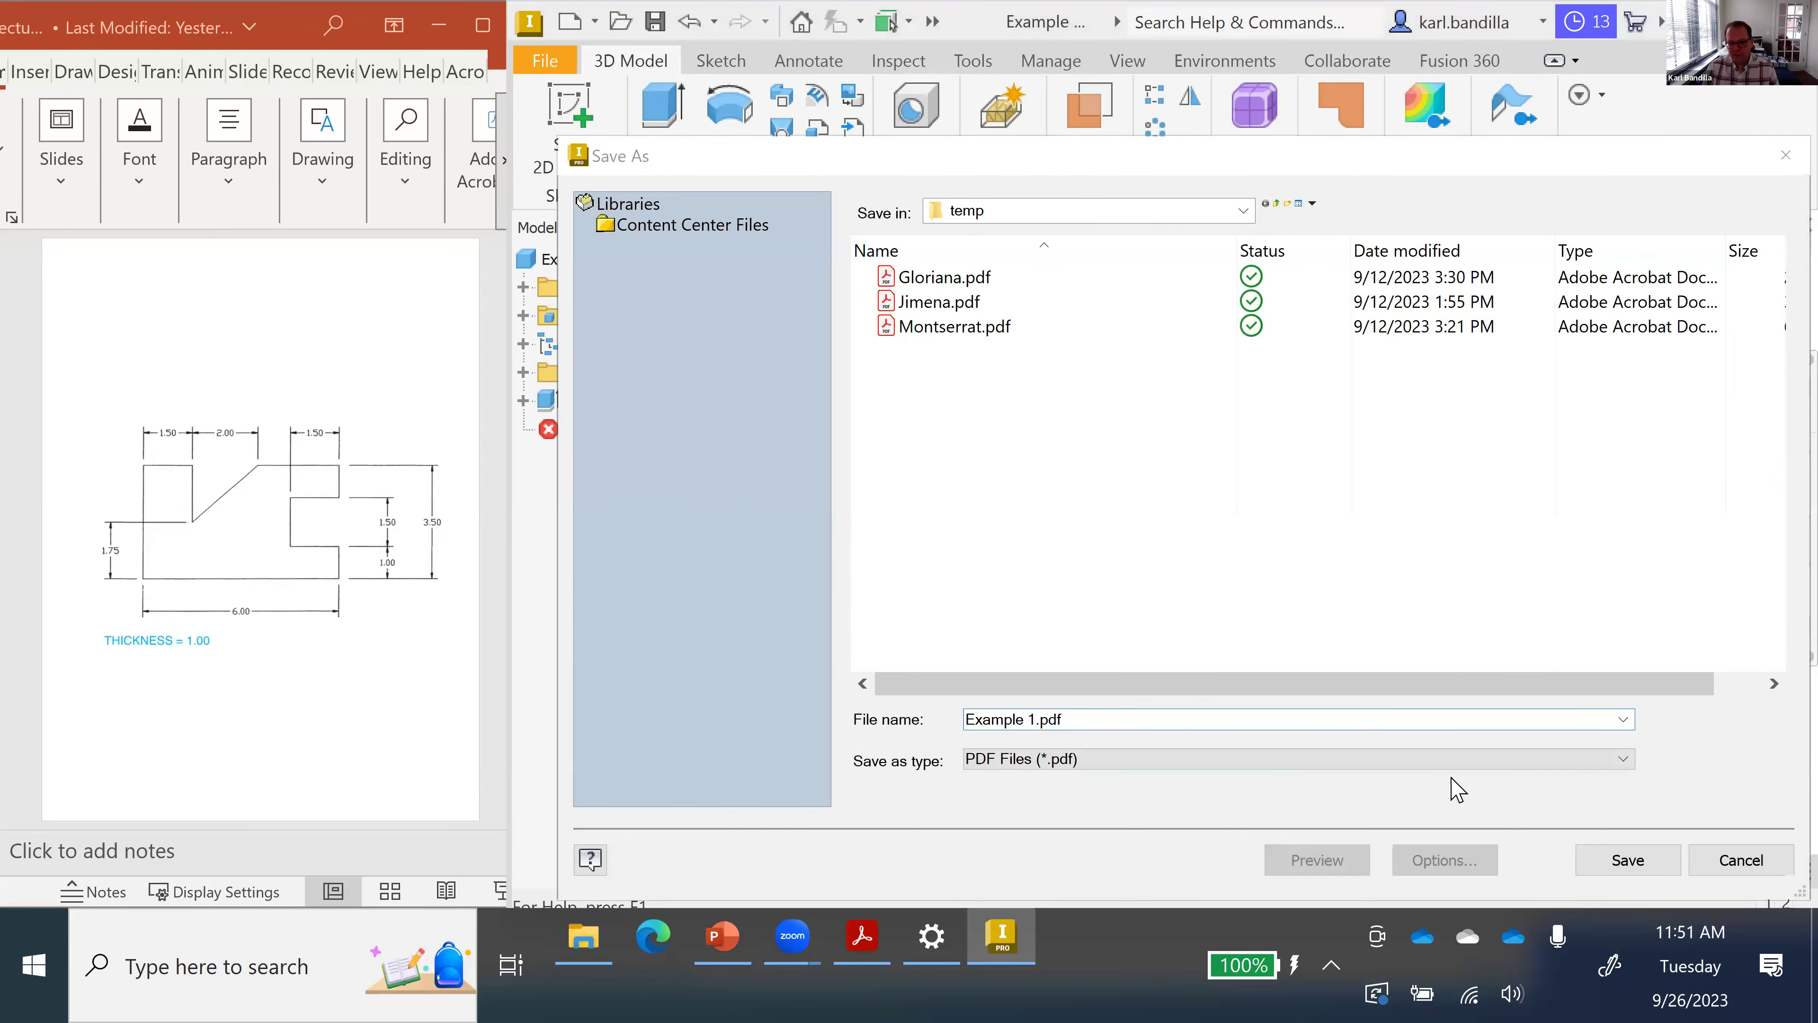
click(1639, 865)
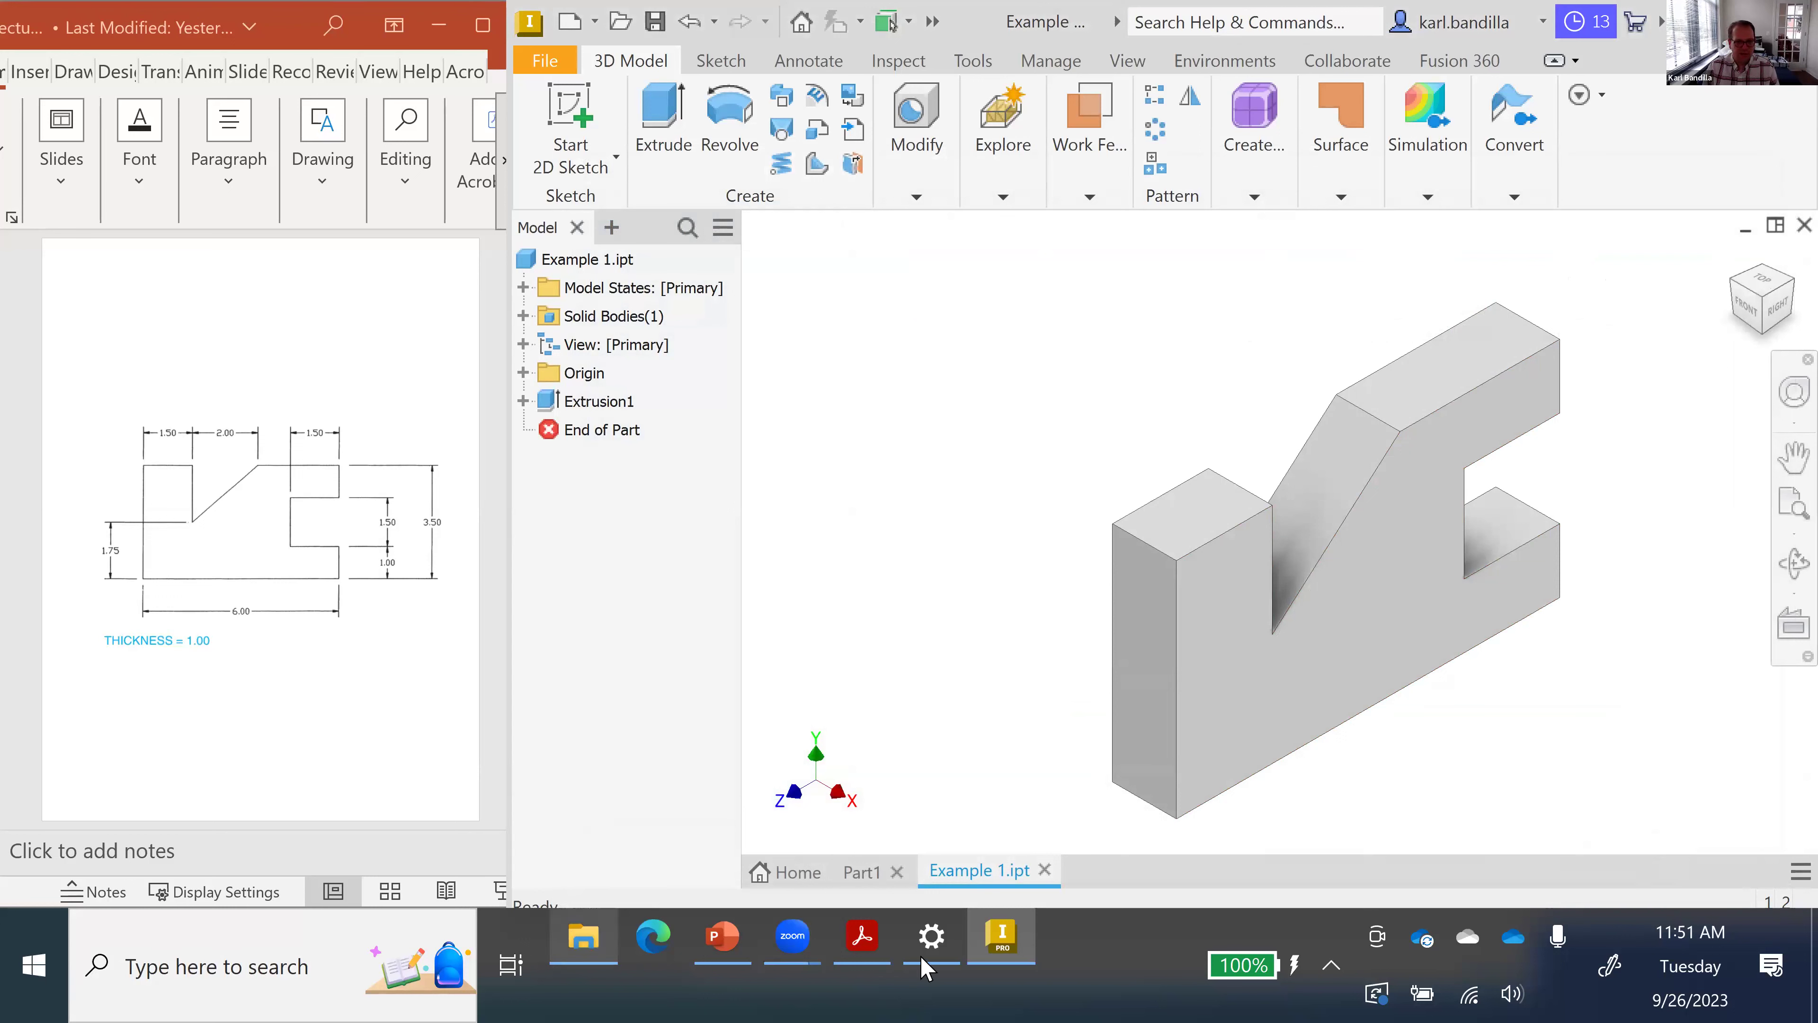
- Open Example 1.pdf from the temp folder in Acrobat through File Explorer
click(583, 937)
double_click(544, 517)
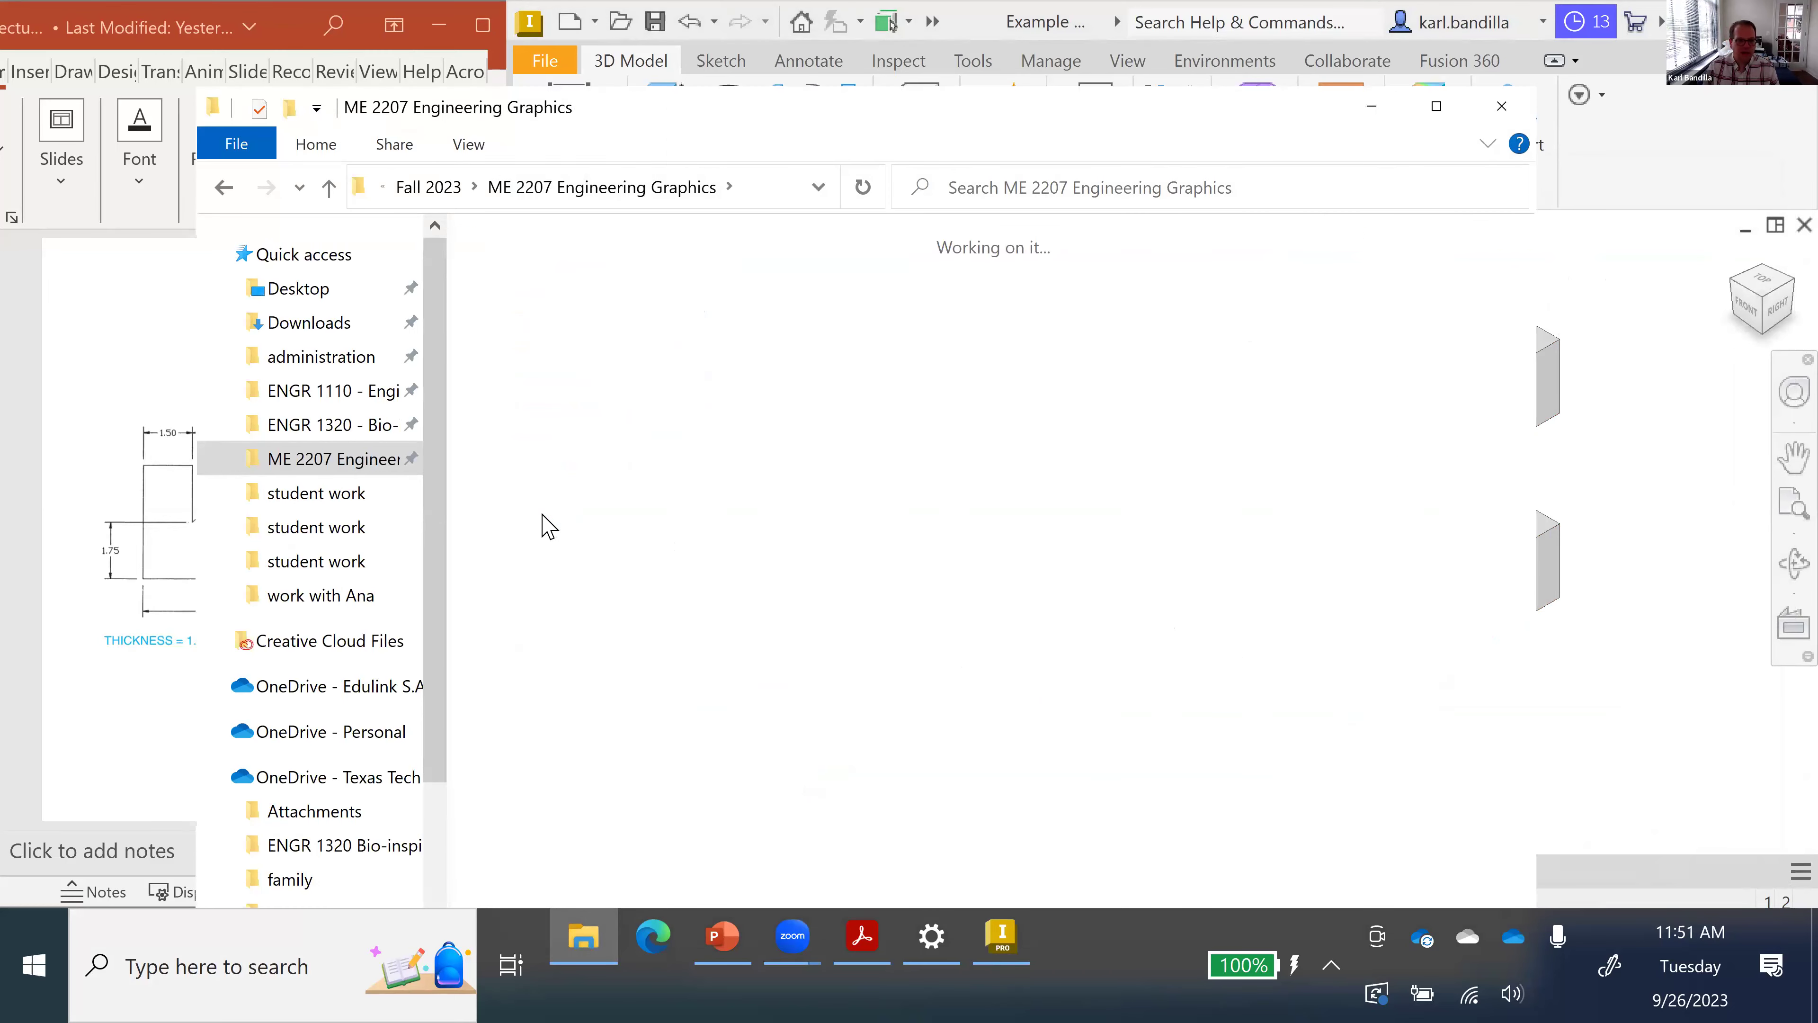
double_click(696, 295)
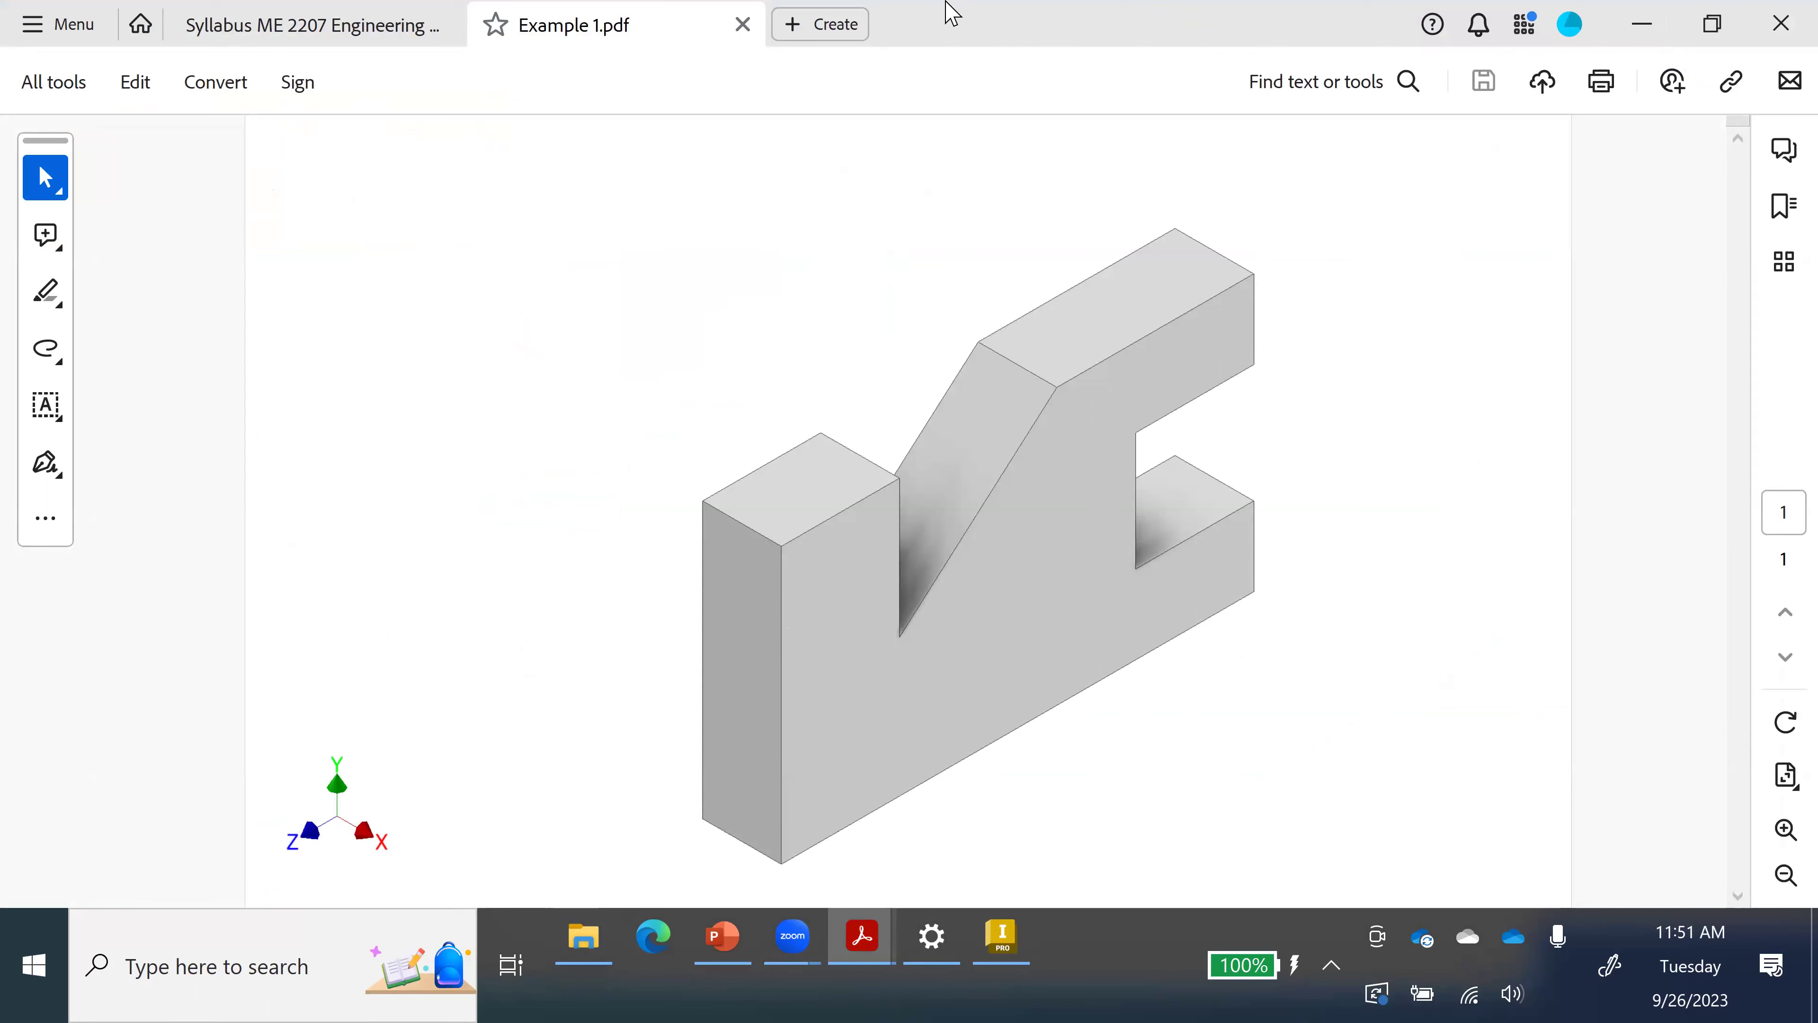
- Close Example 1.pdf in Acrobat and return to Inventor's Create New File dialog
click(742, 24)
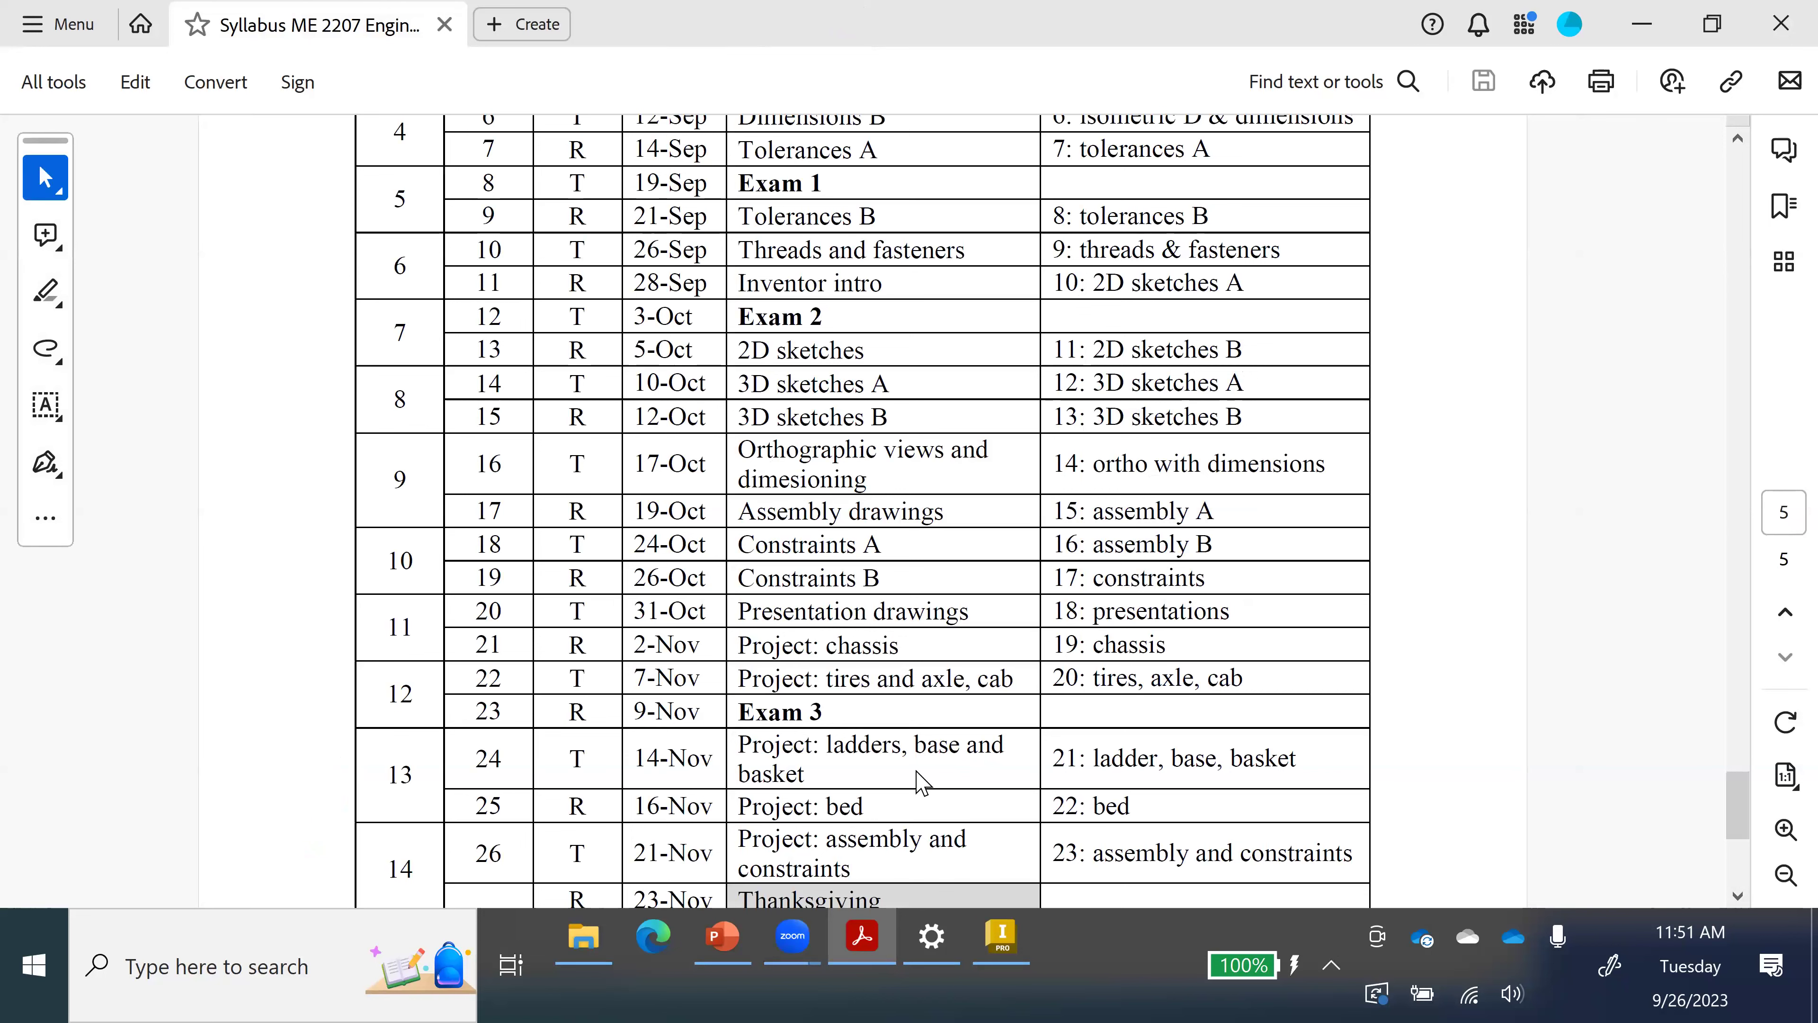
click(1001, 939)
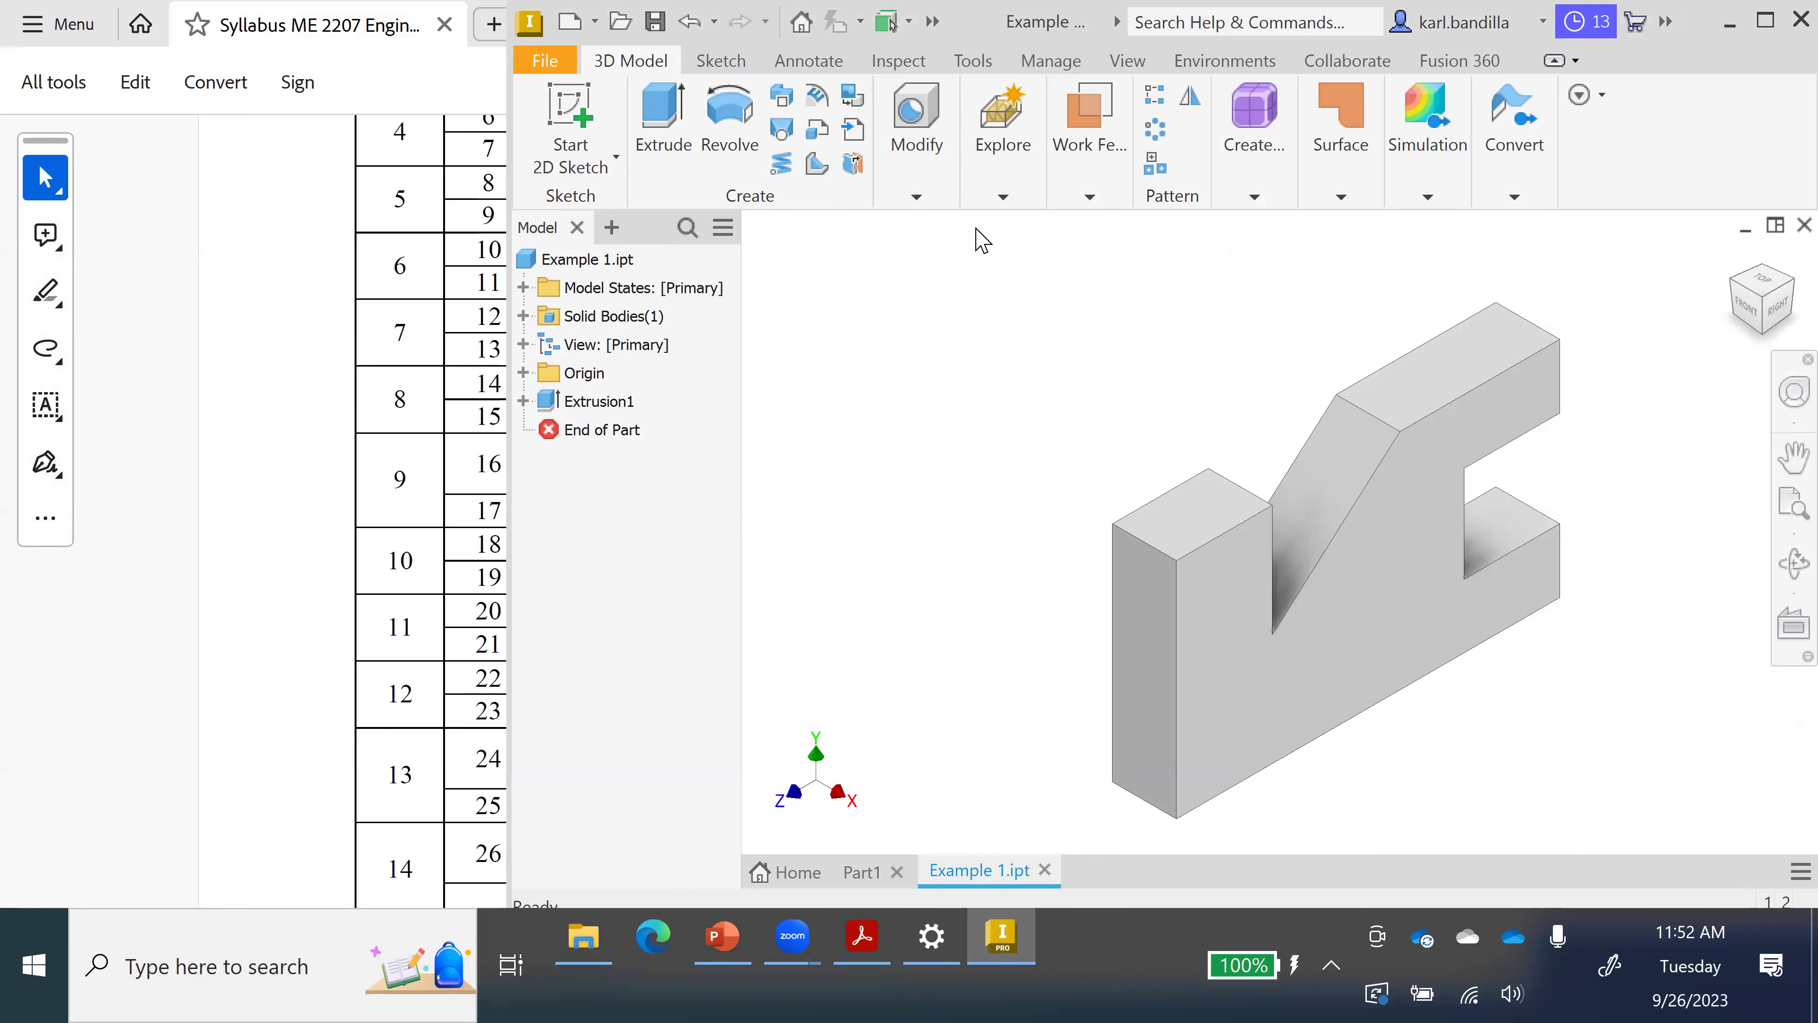
click(570, 27)
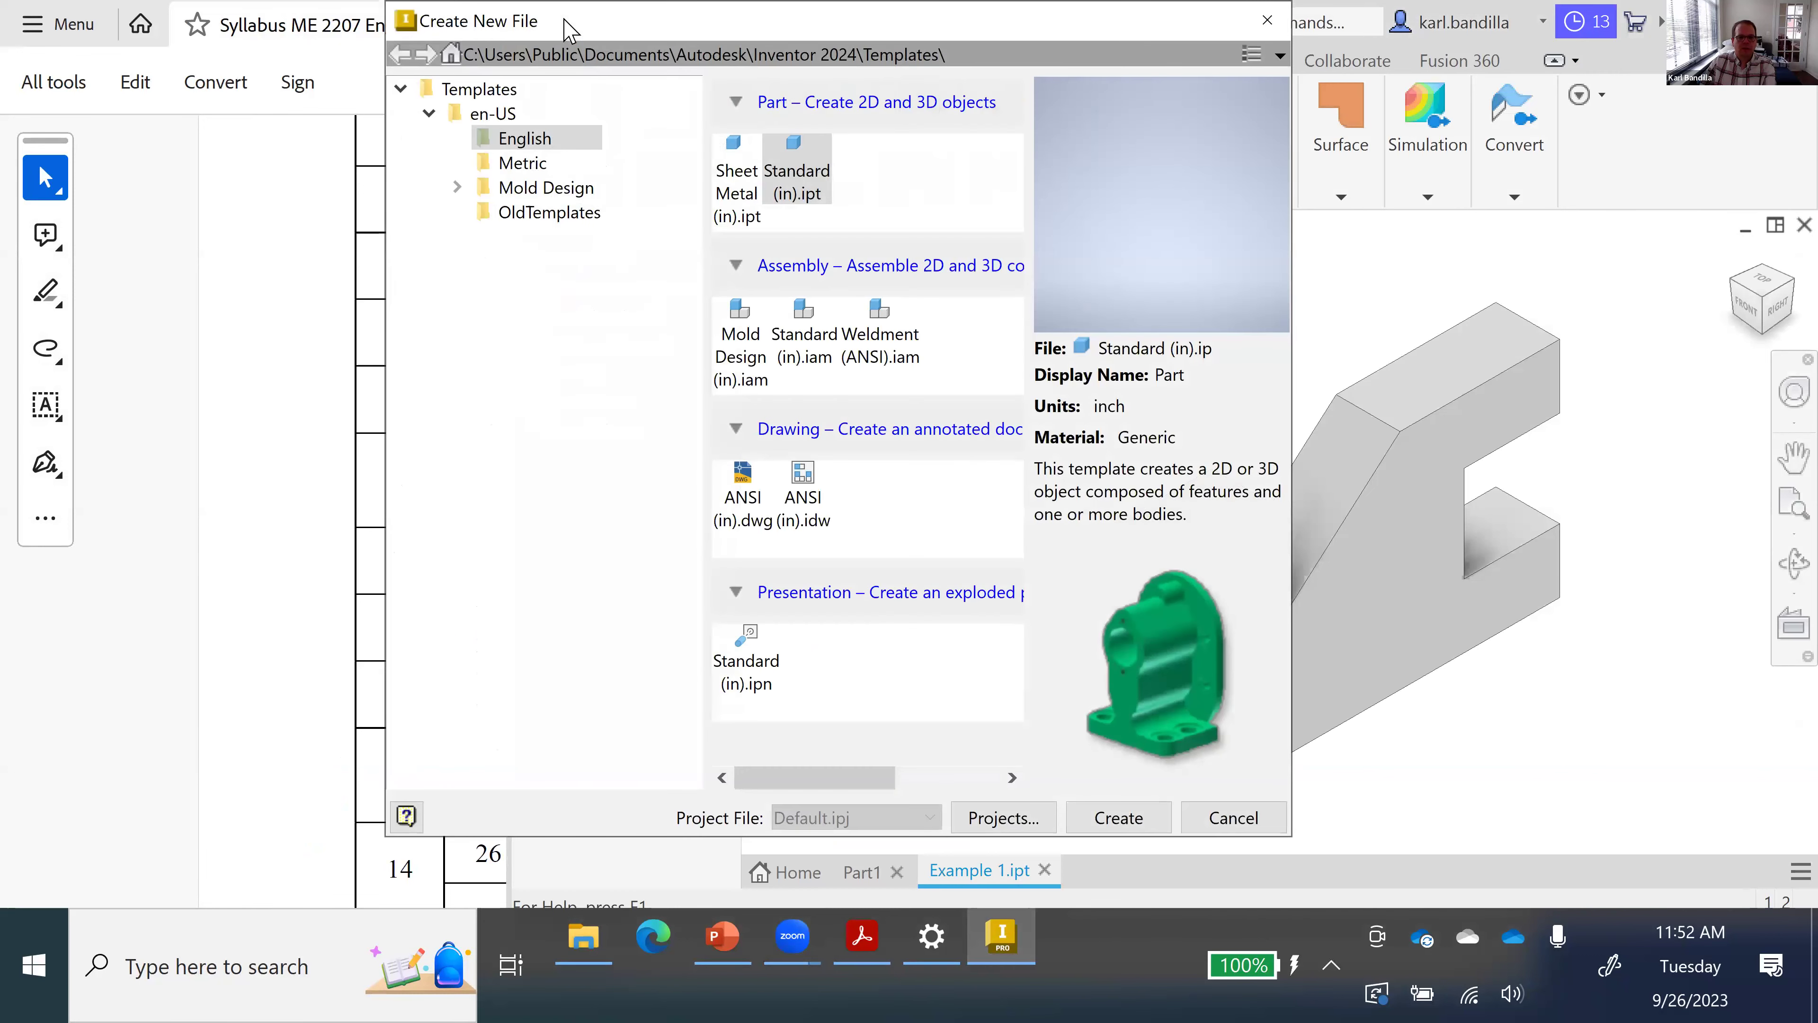
click(429, 113)
click(401, 89)
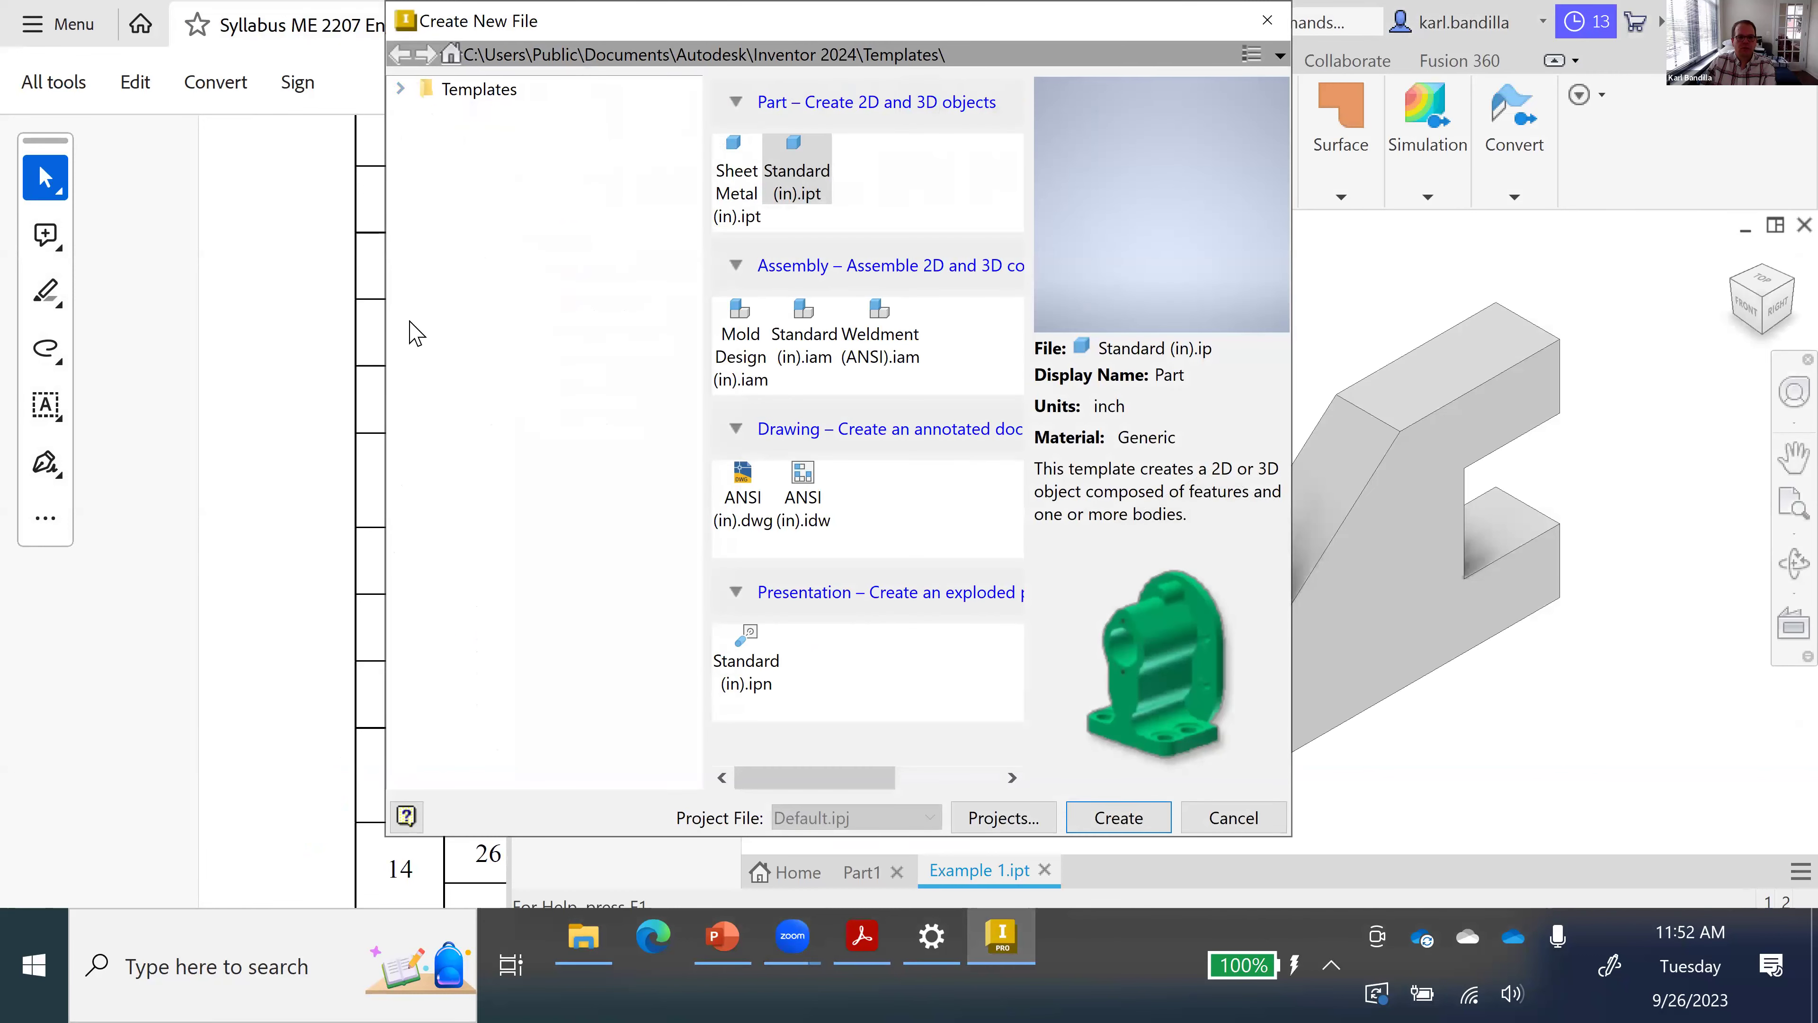
click(401, 89)
click(429, 114)
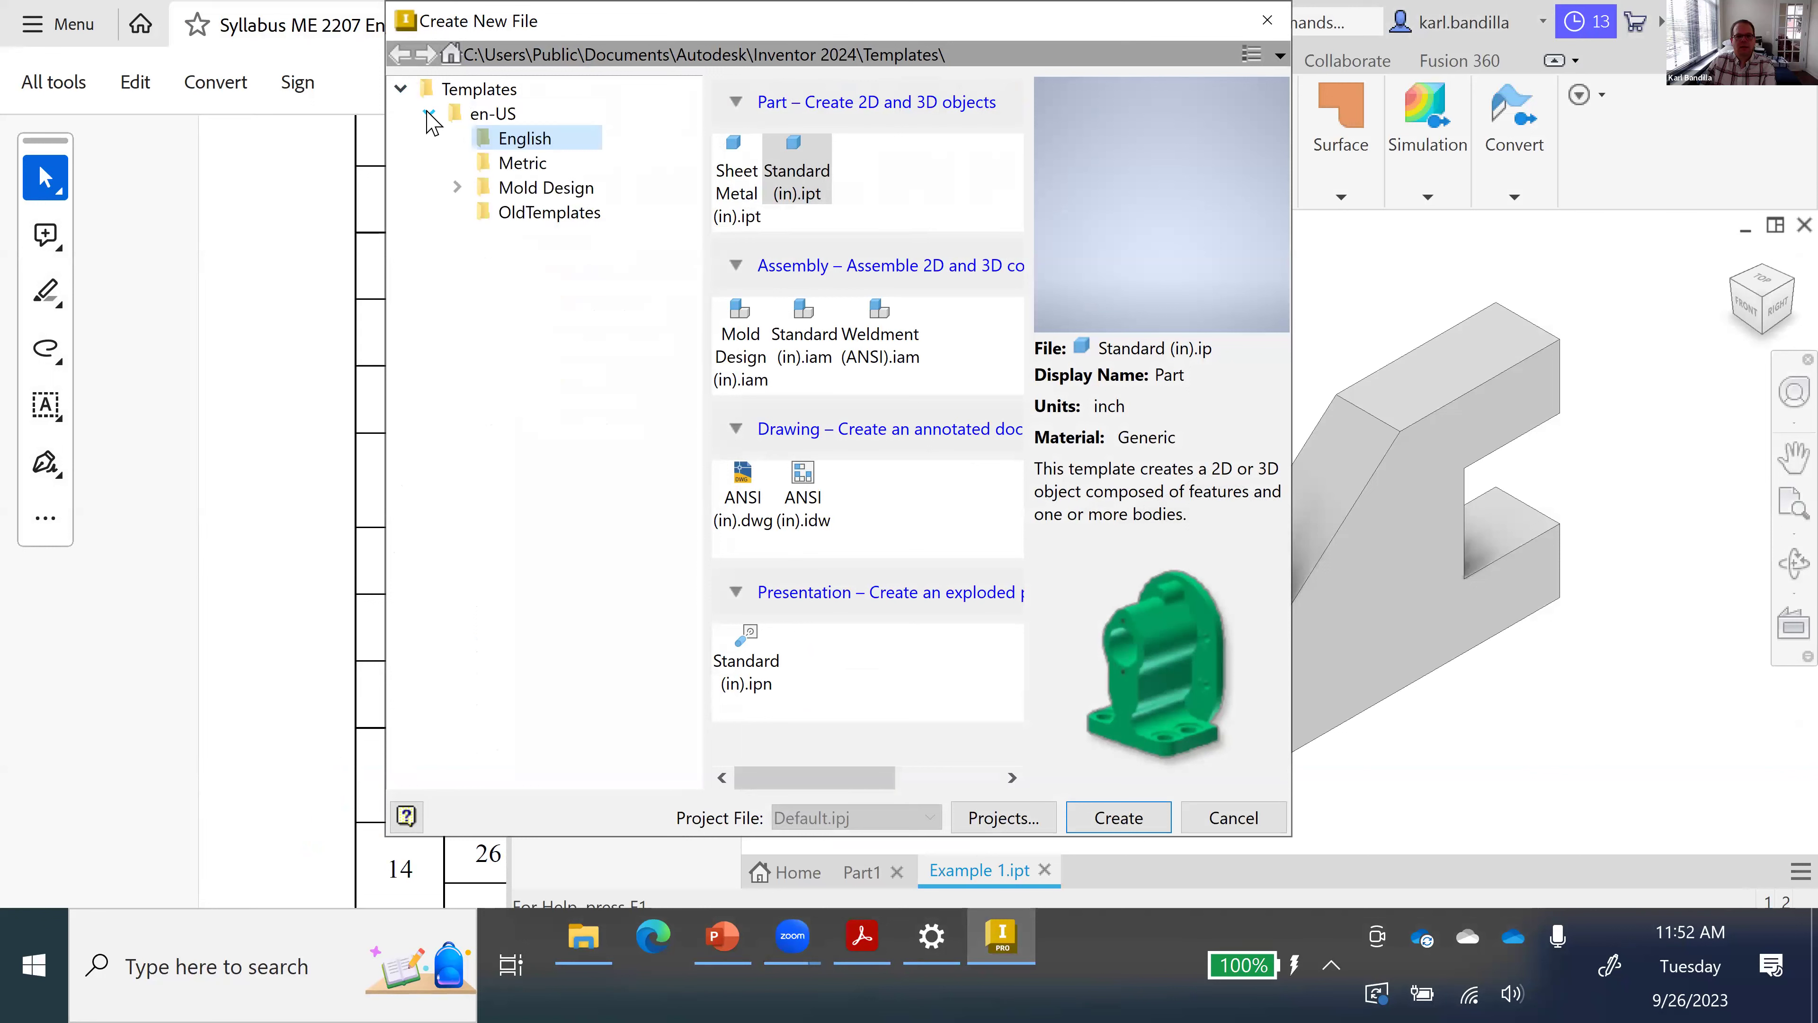
click(554, 165)
click(547, 147)
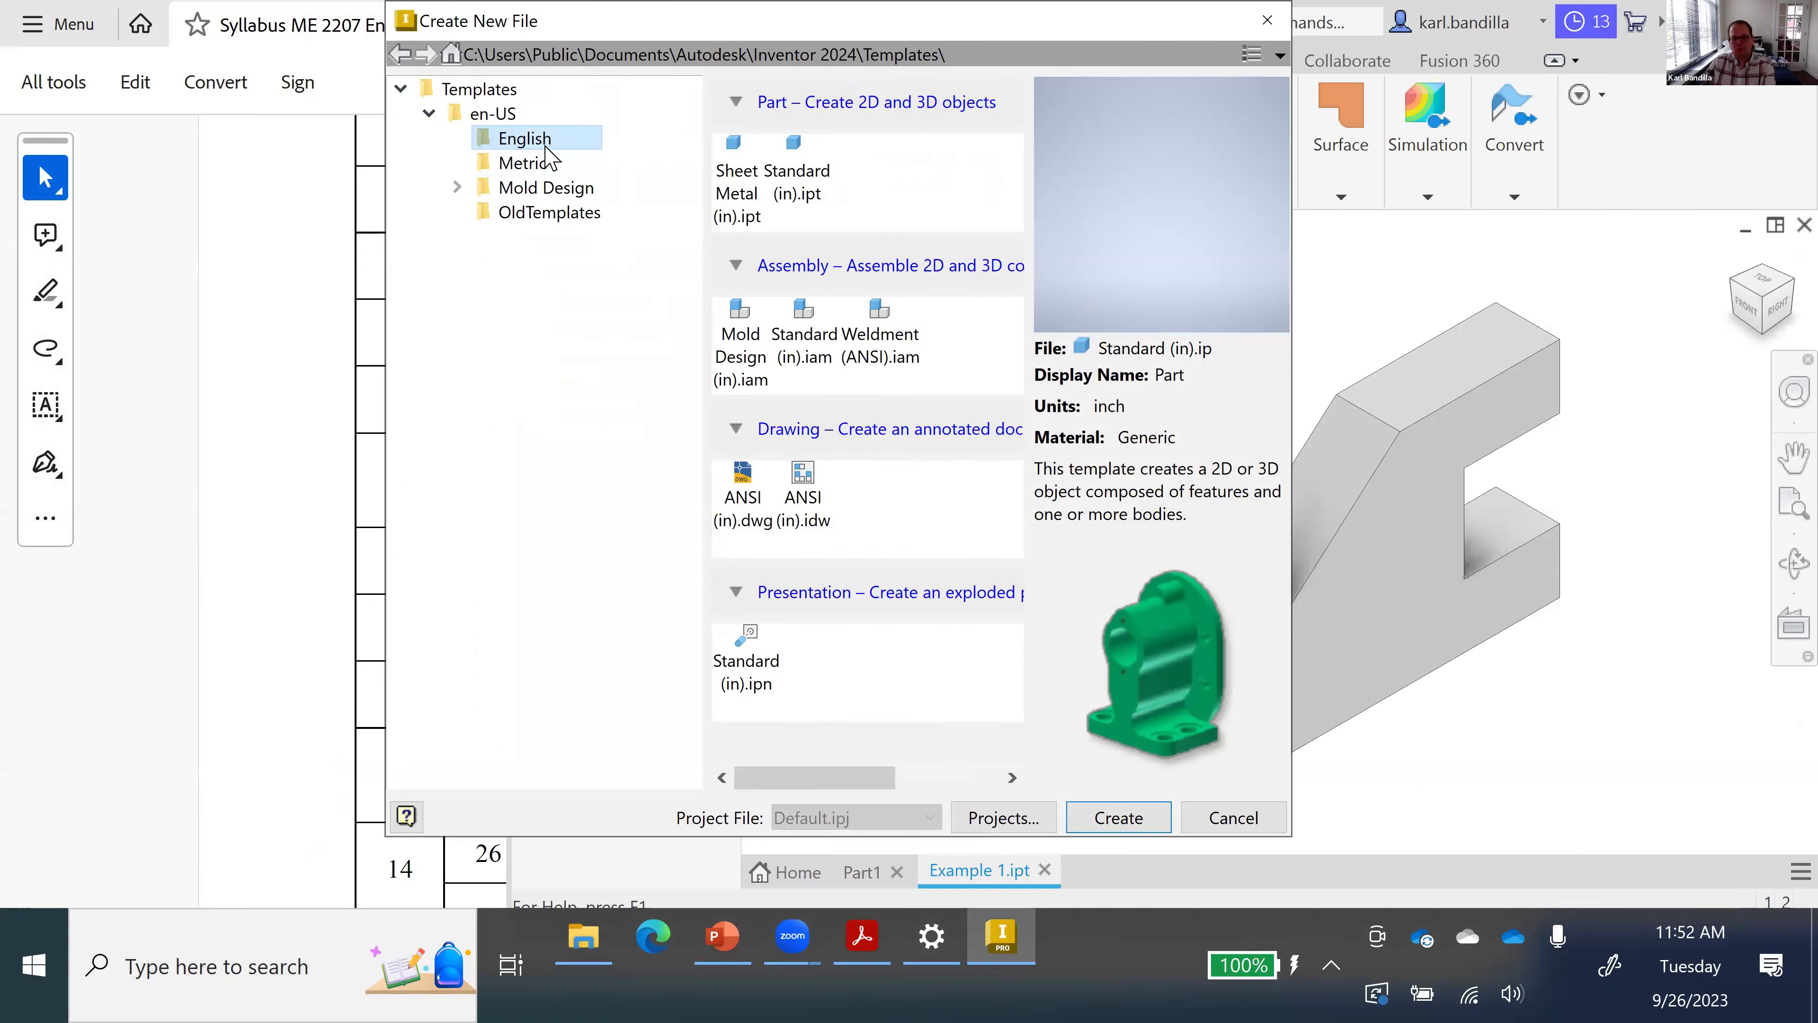
click(1233, 822)
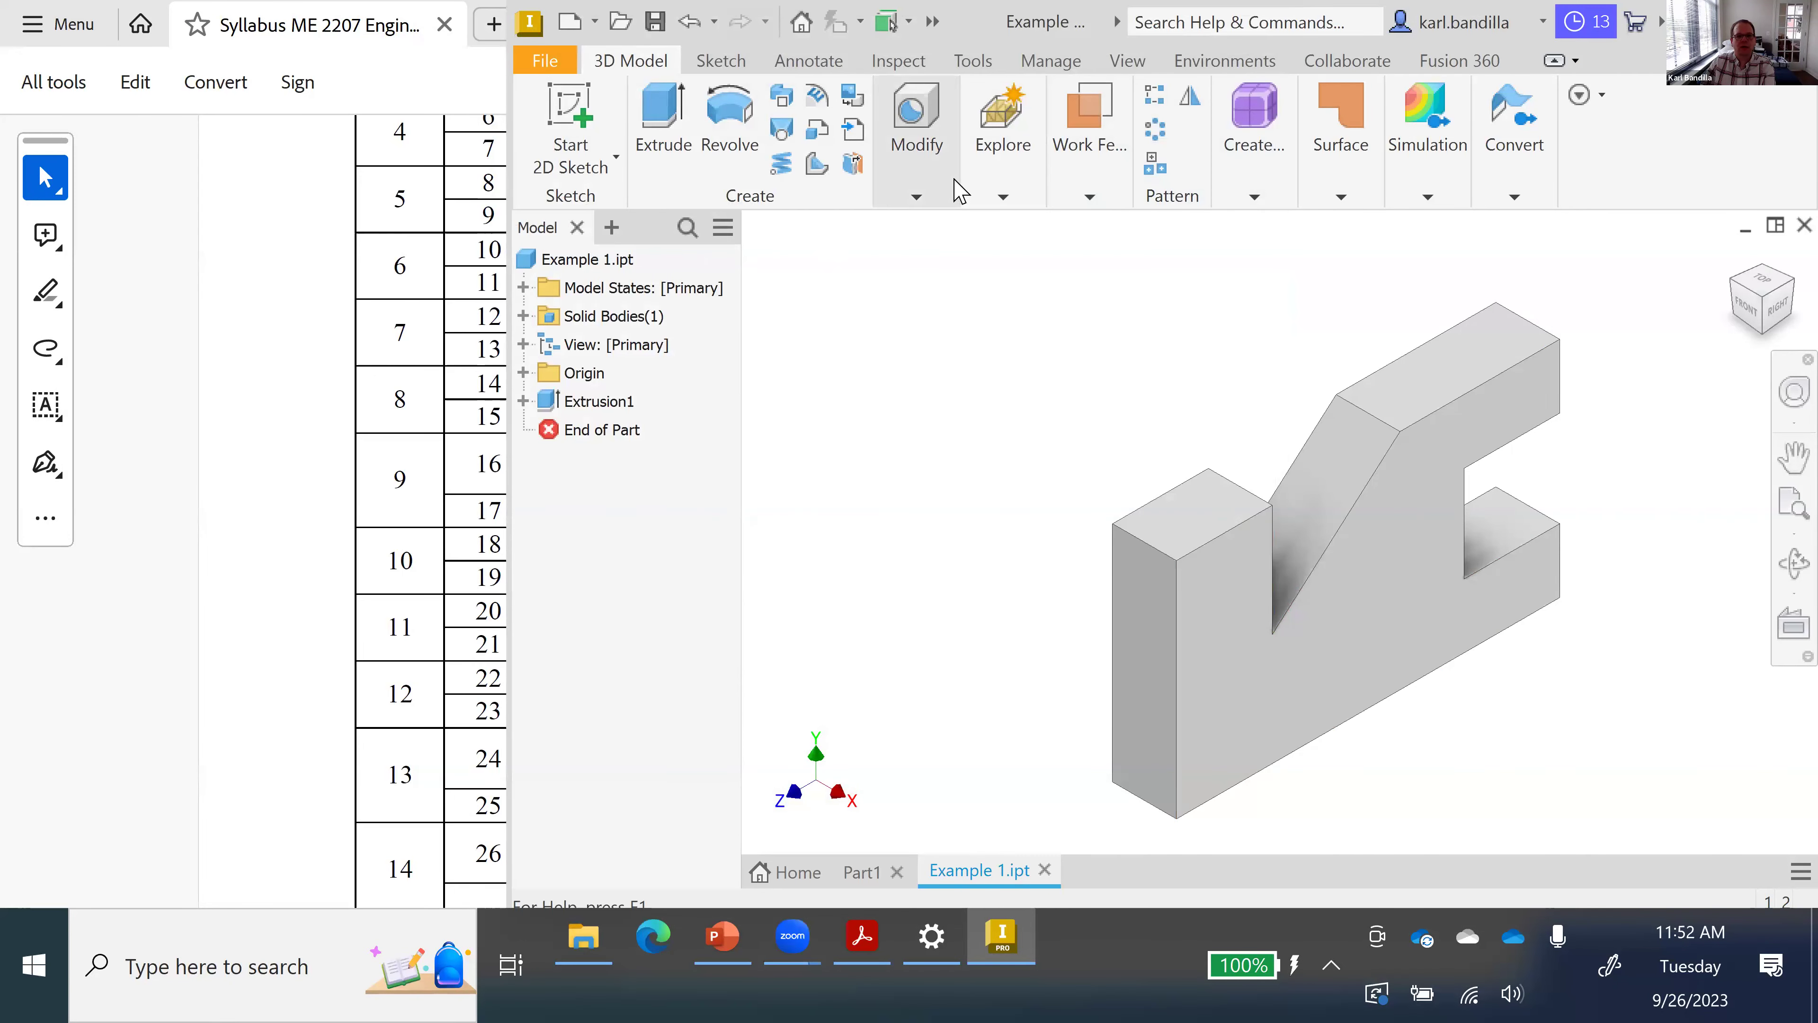
- Widen the Inventor window and confirm Example 1's length units are inches in Document Settings
click(979, 66)
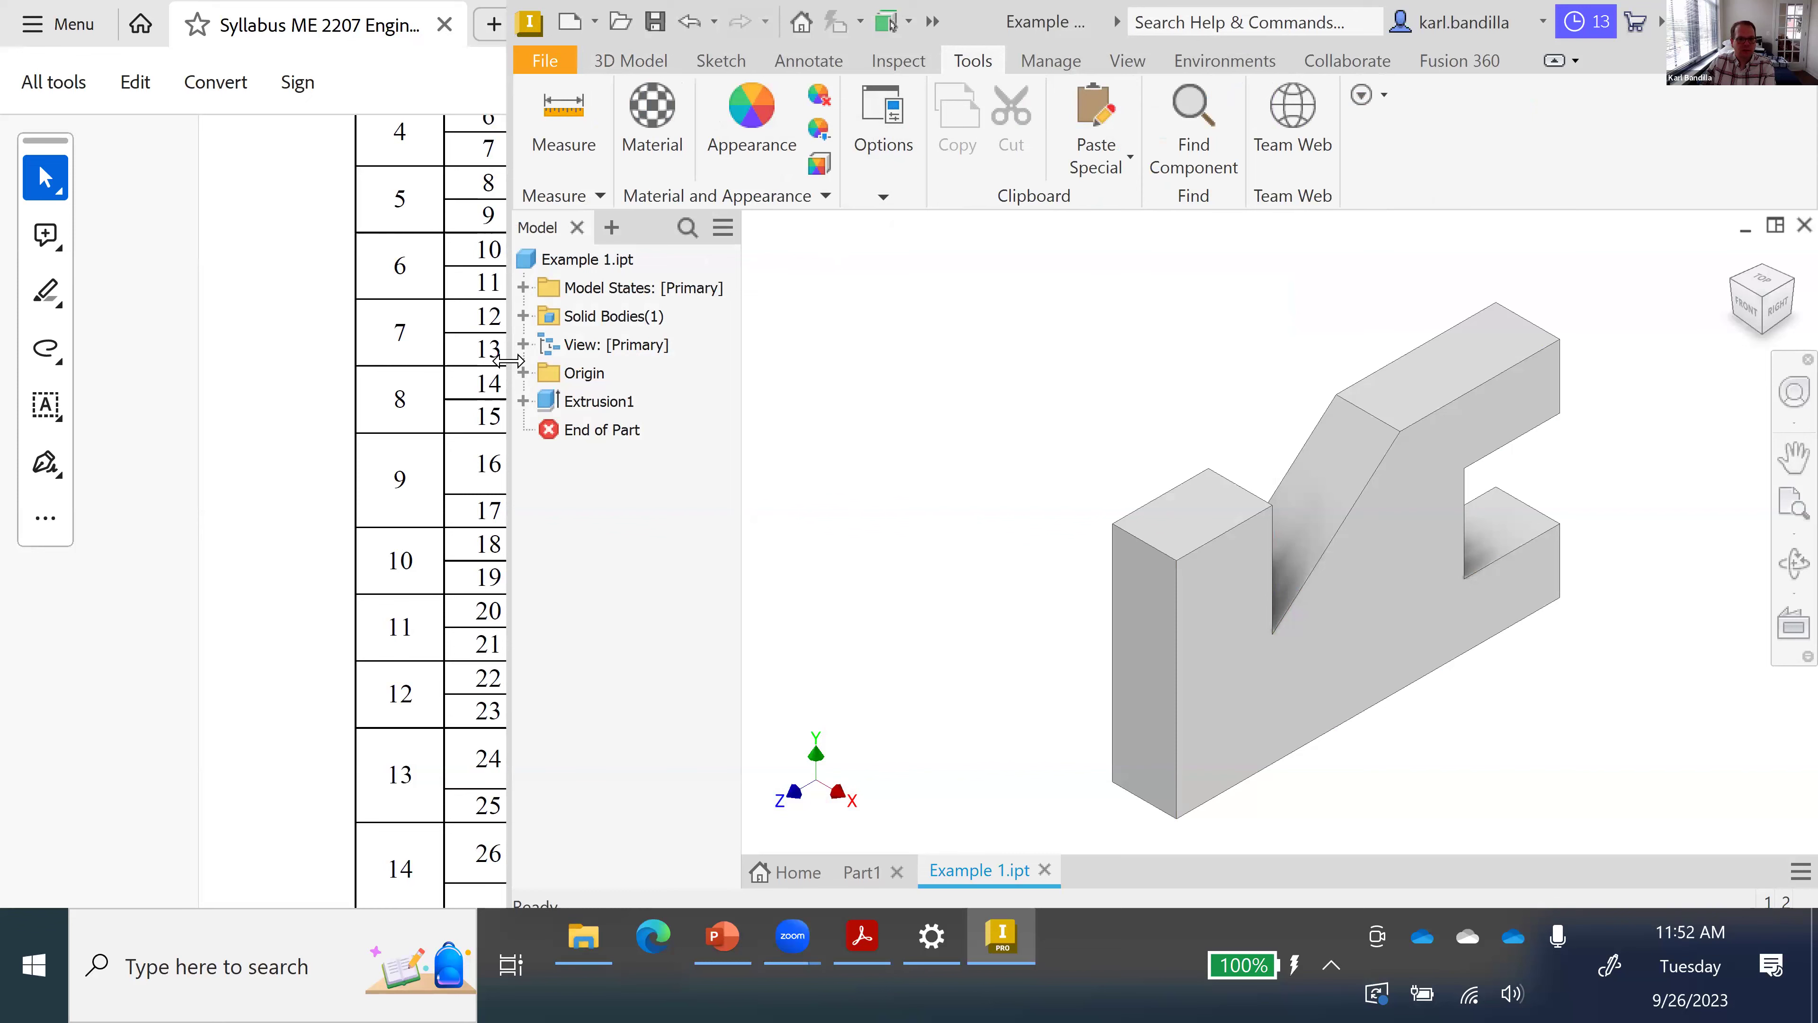
drag(508, 360, 187, 360)
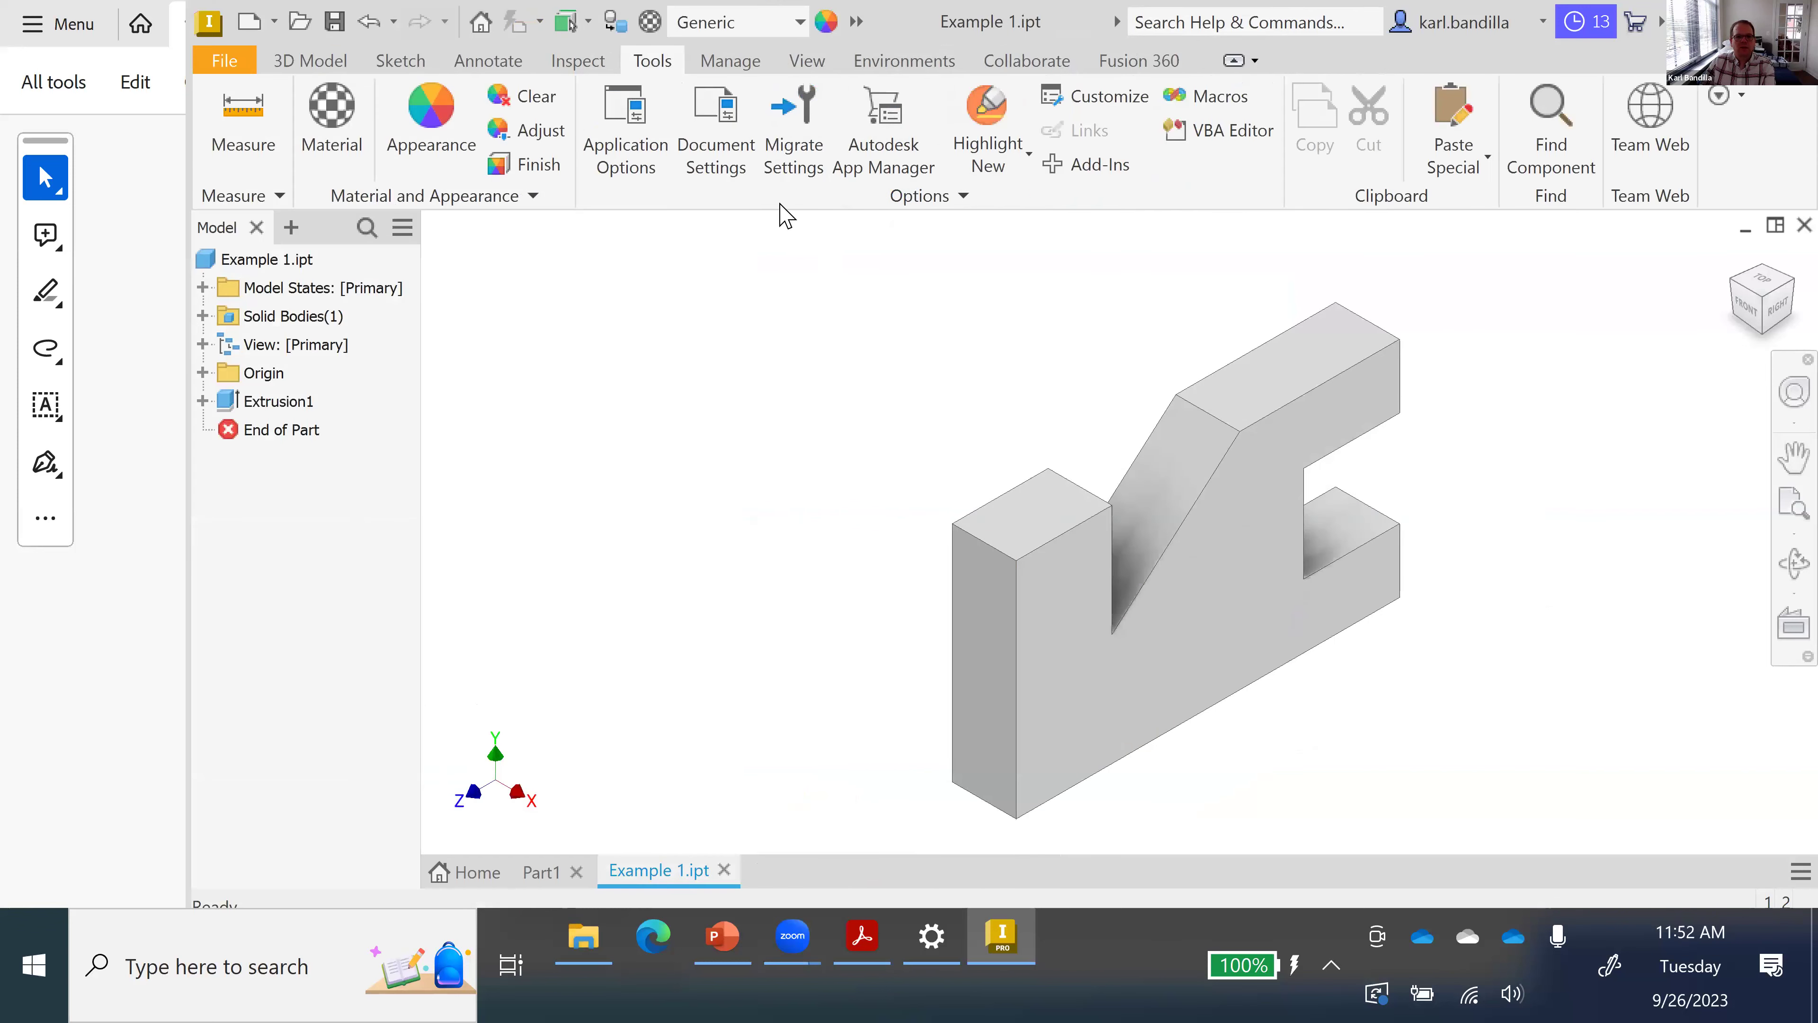
click(716, 120)
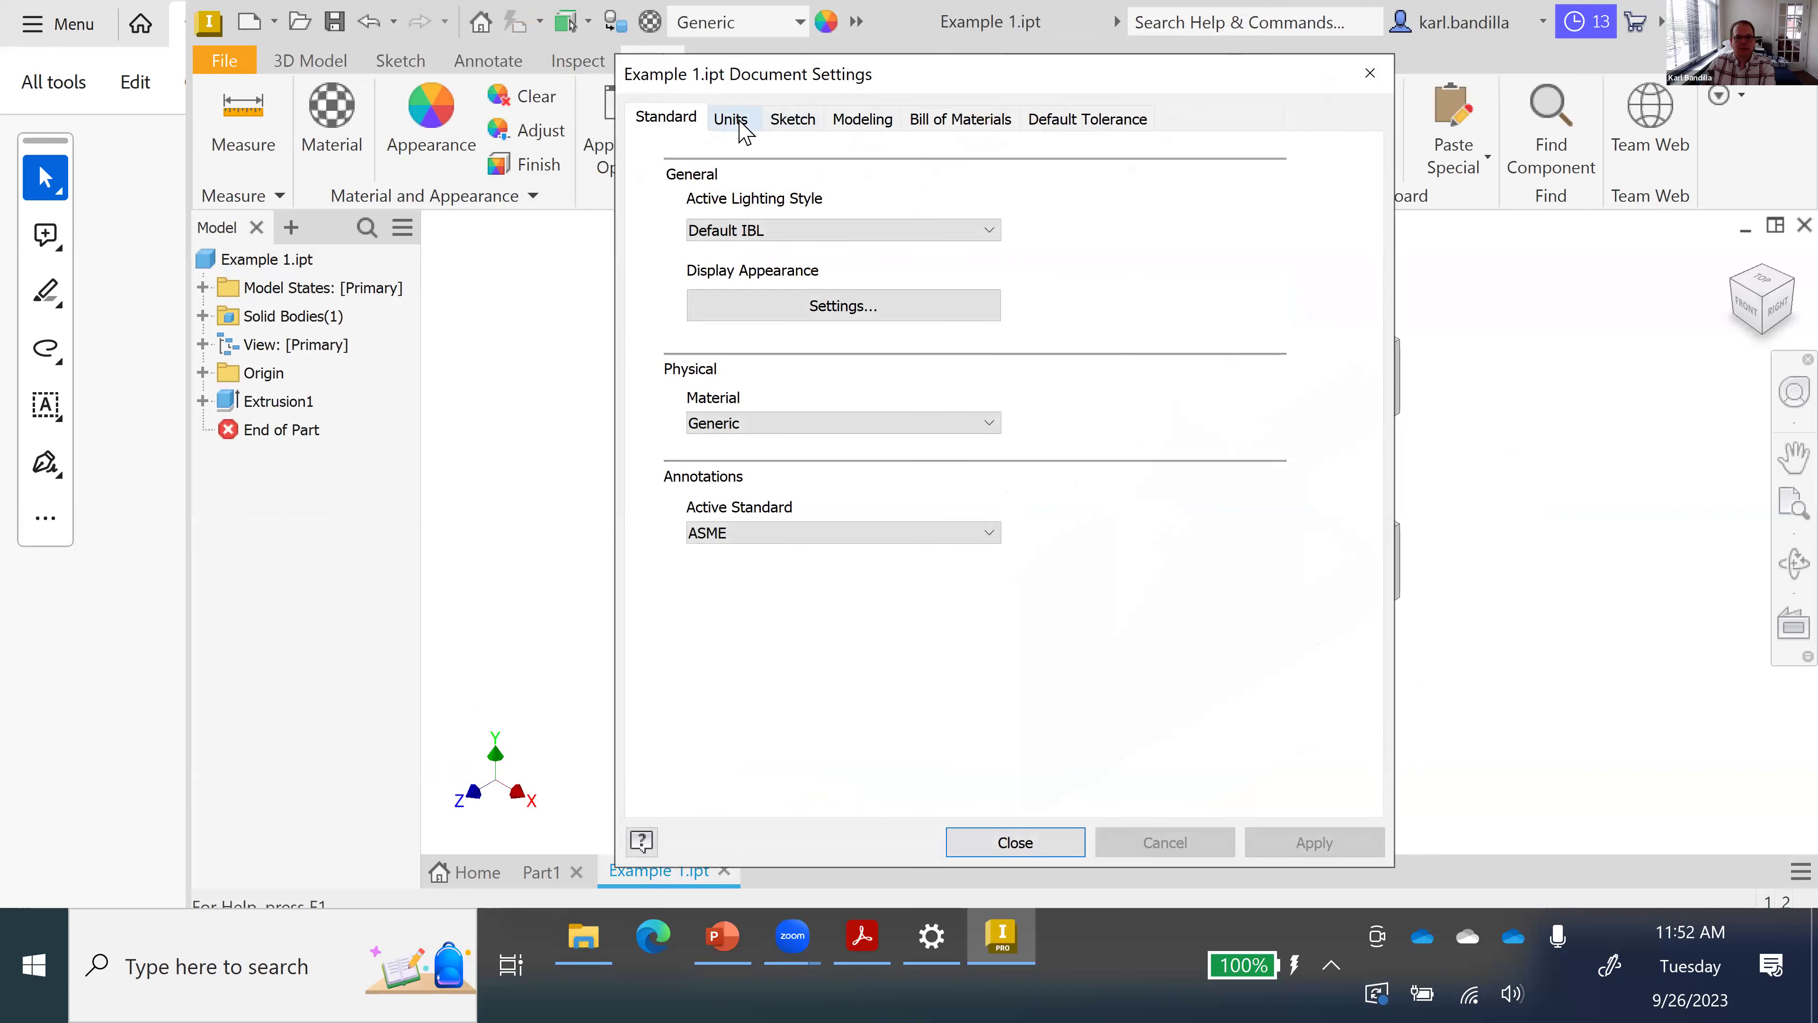
click(738, 120)
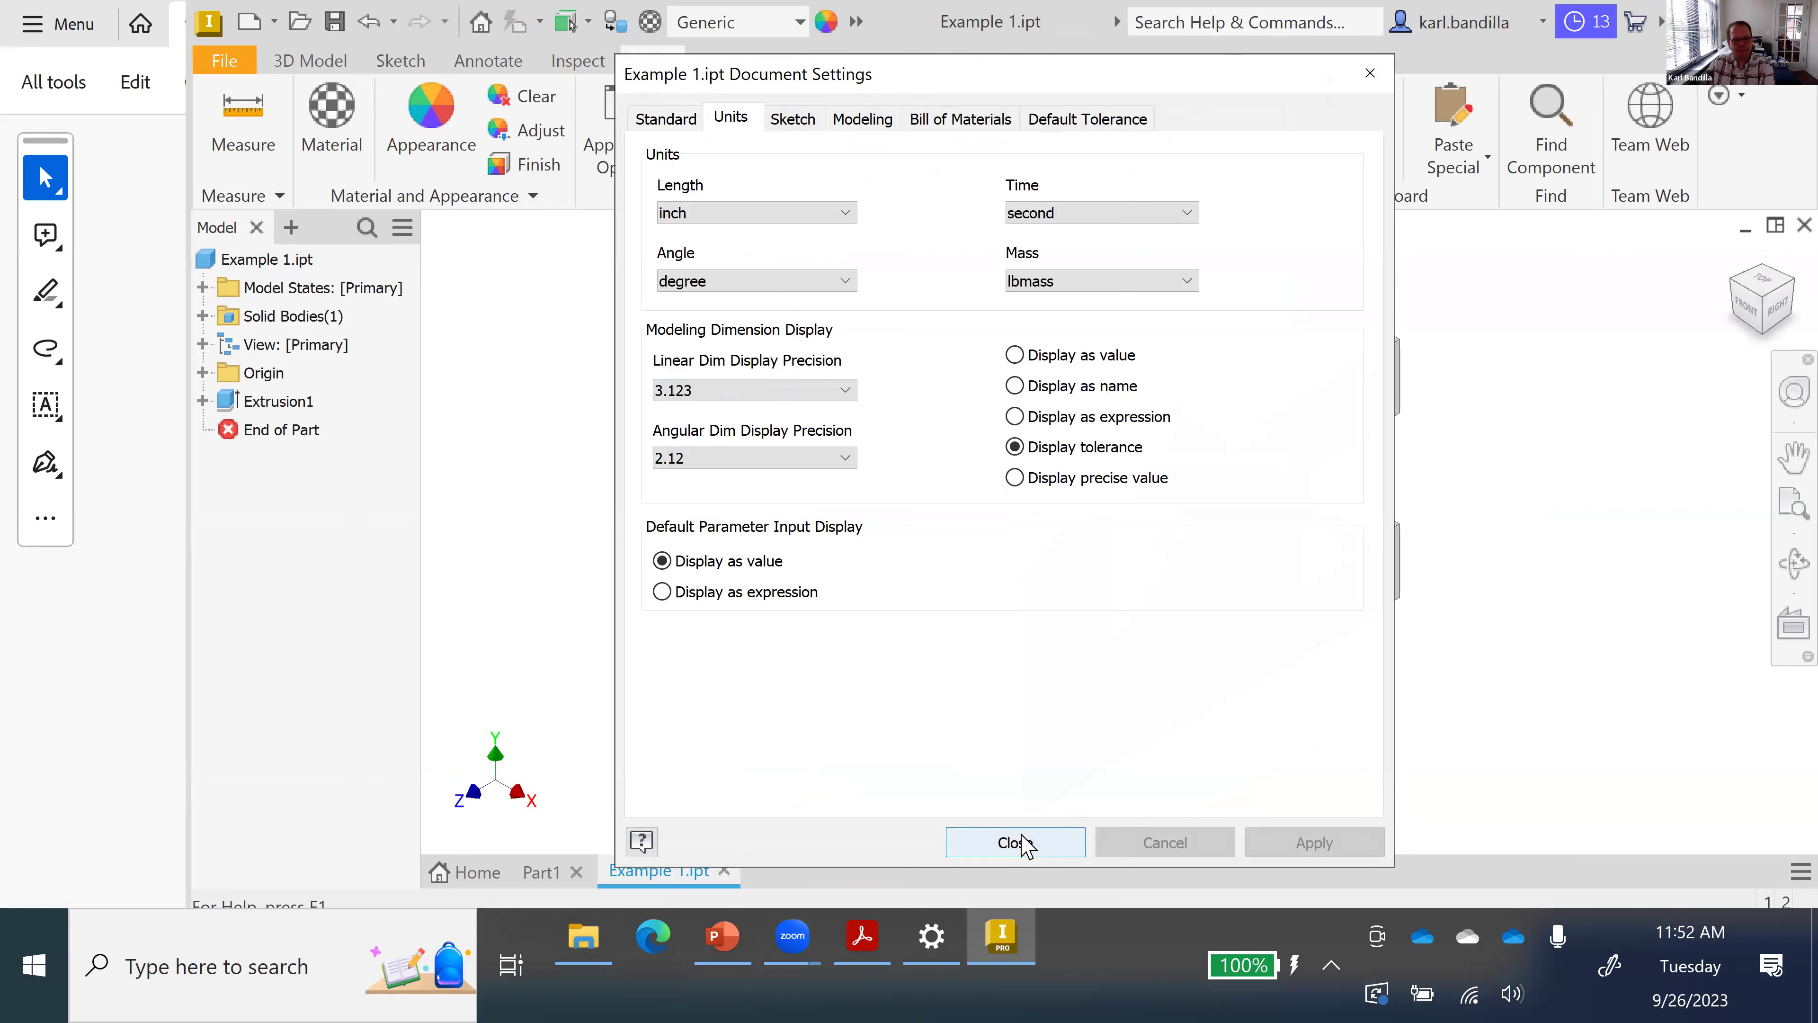
click(1031, 851)
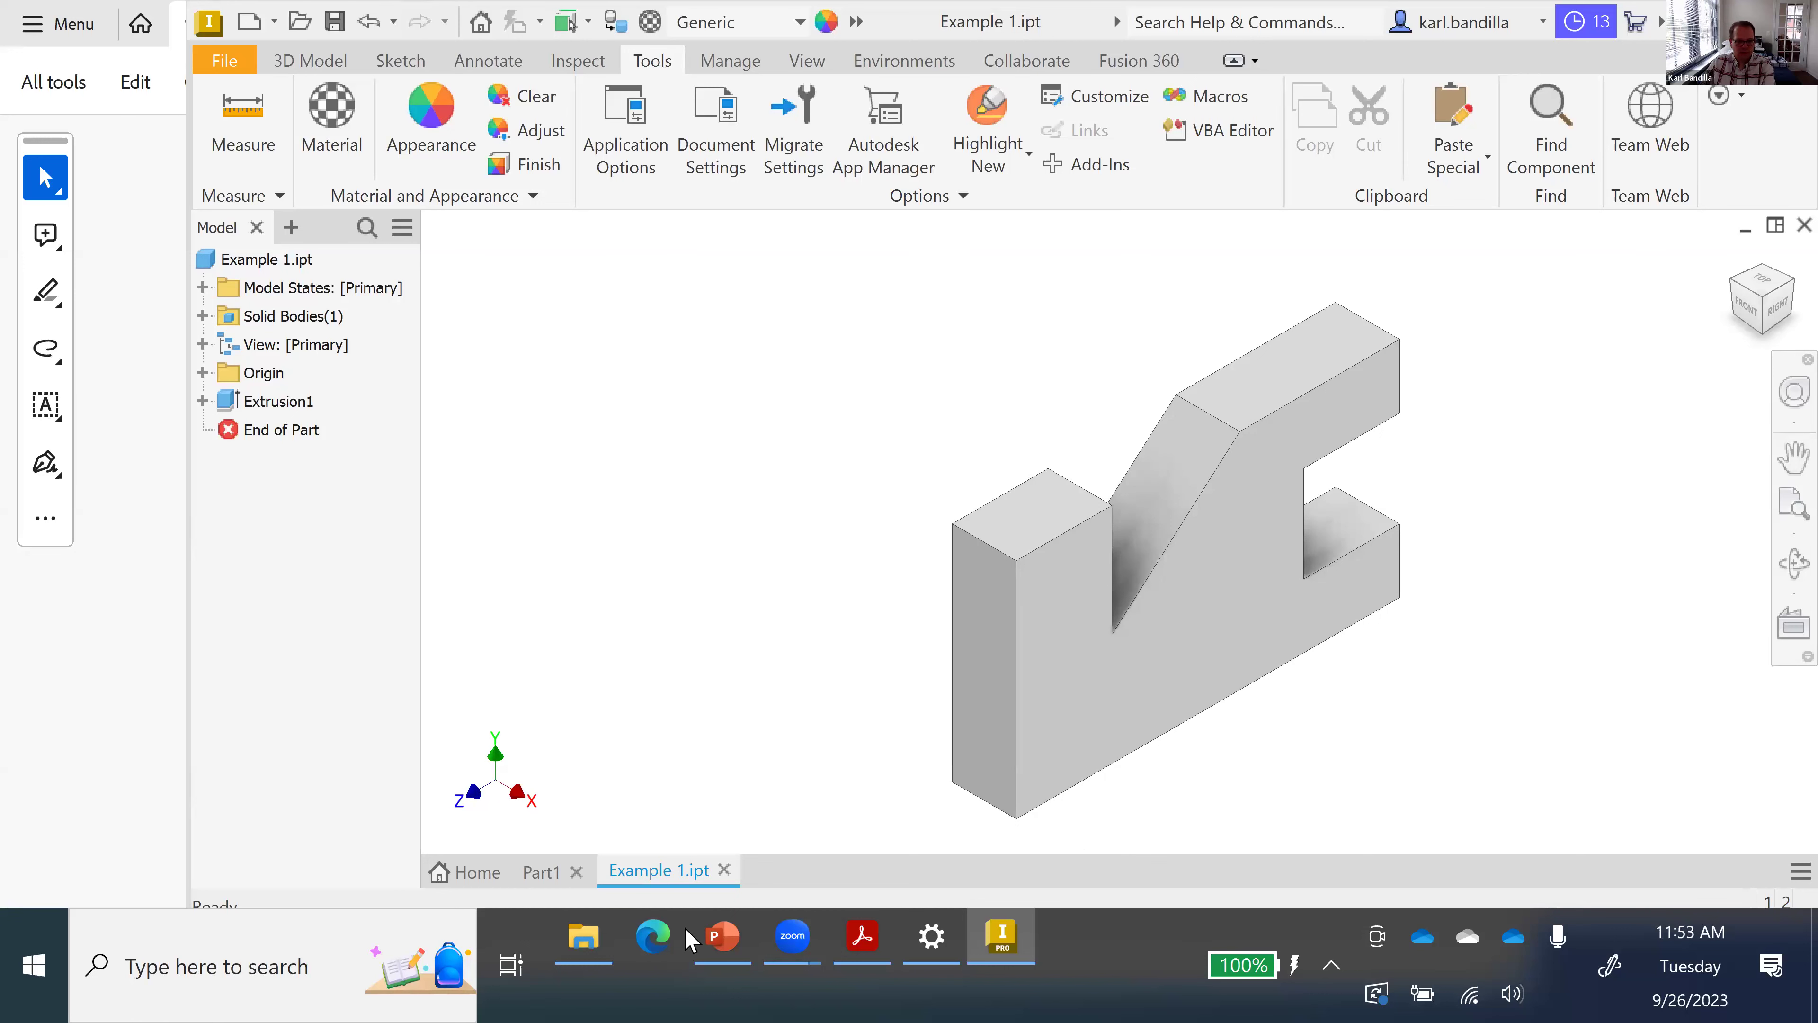
- Scroll PowerPoint to the Fitter Plate slide and widen its pane beside Inventor
click(721, 937)
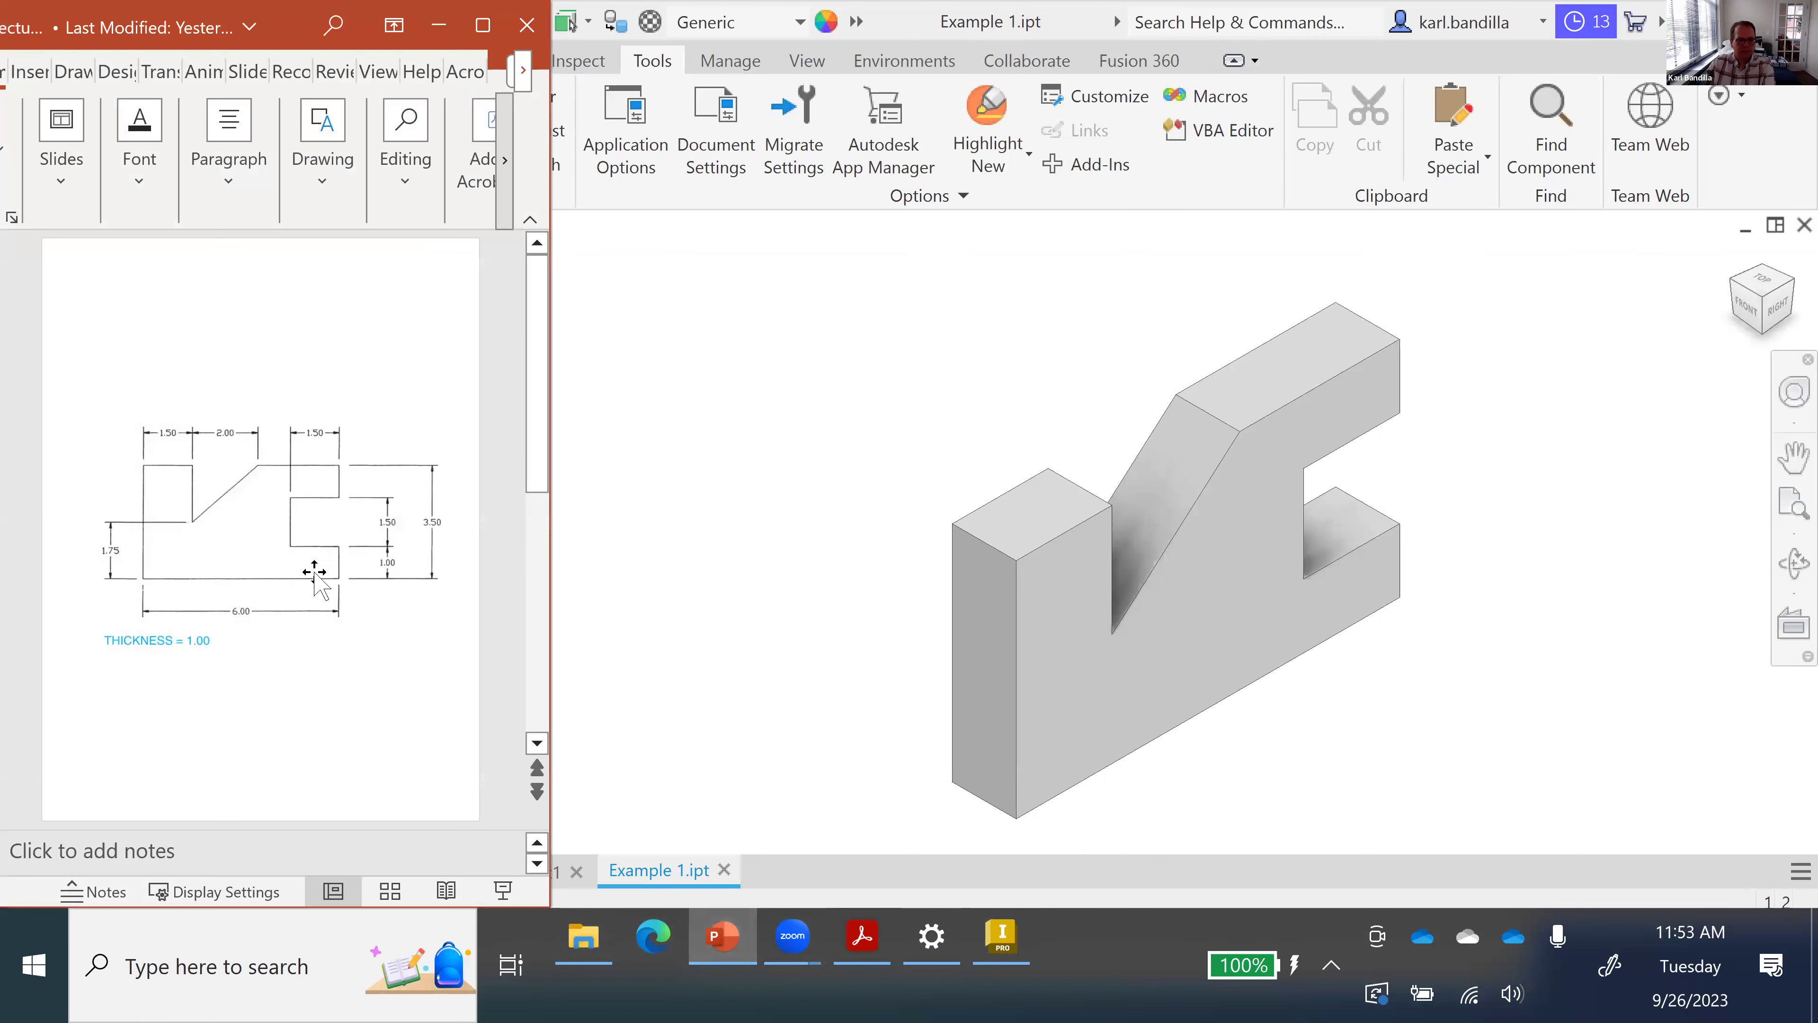
scroll(277, 559, down, 1)
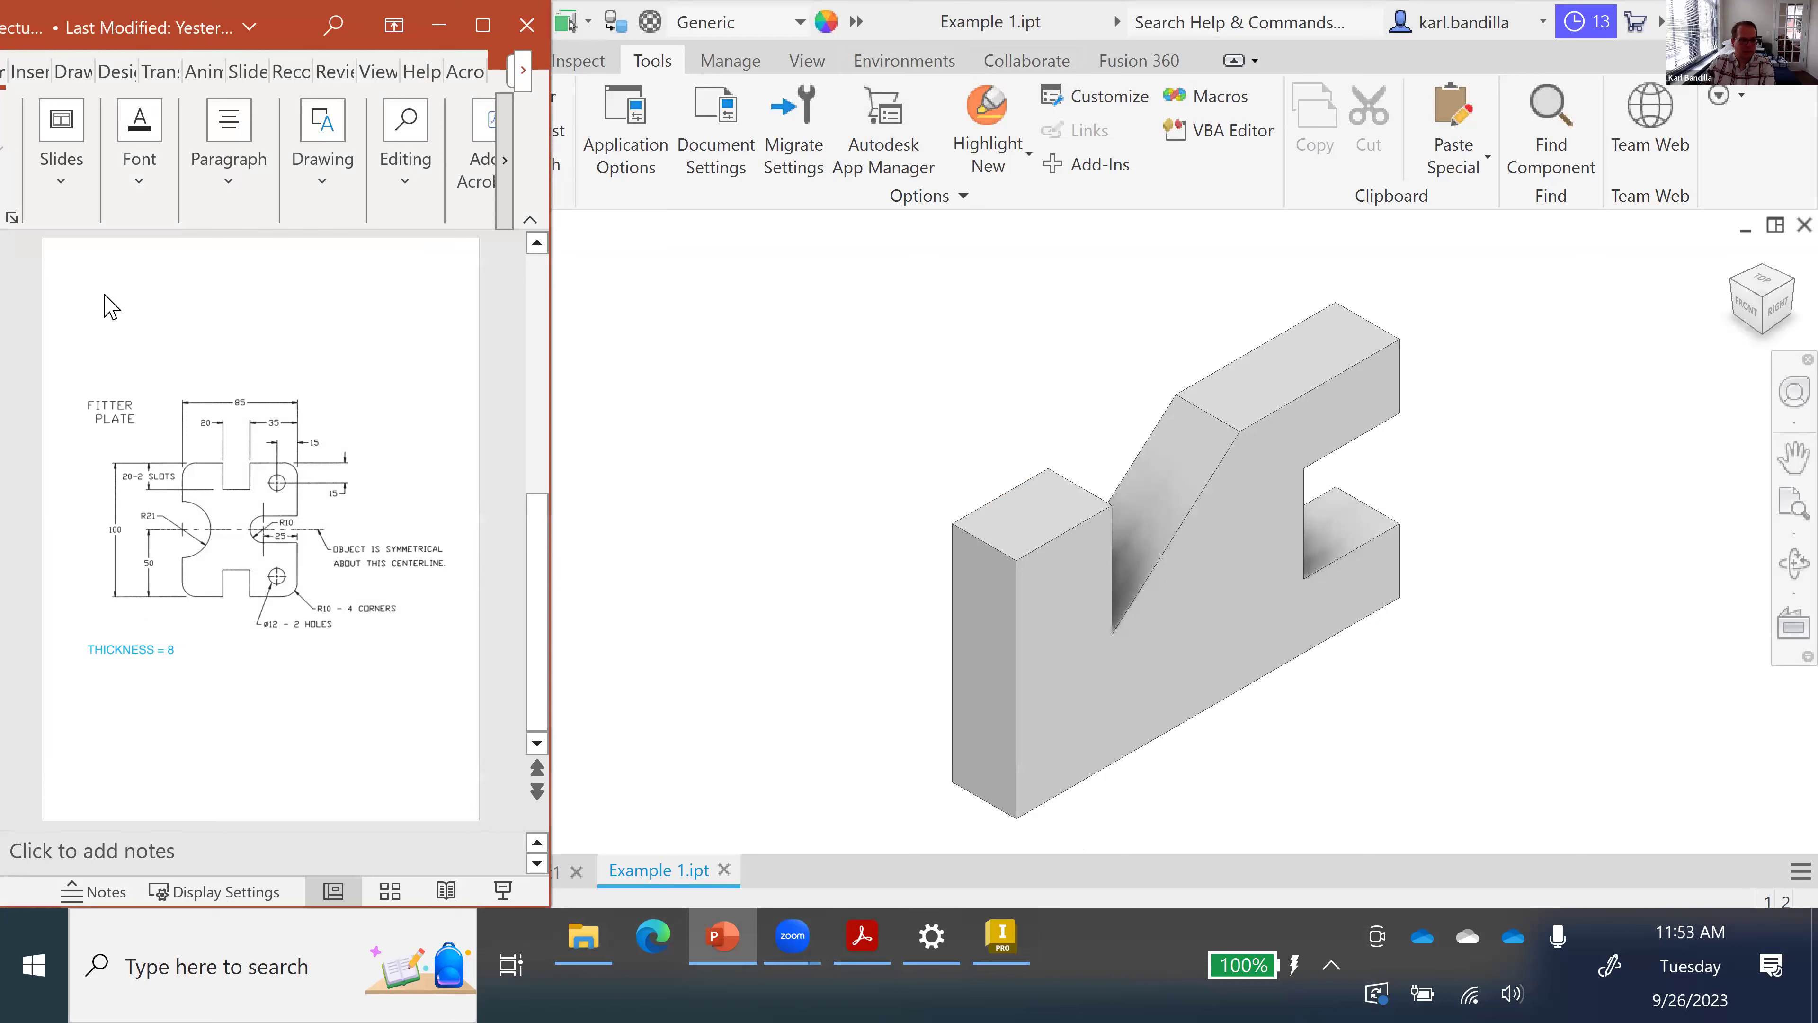
click(737, 412)
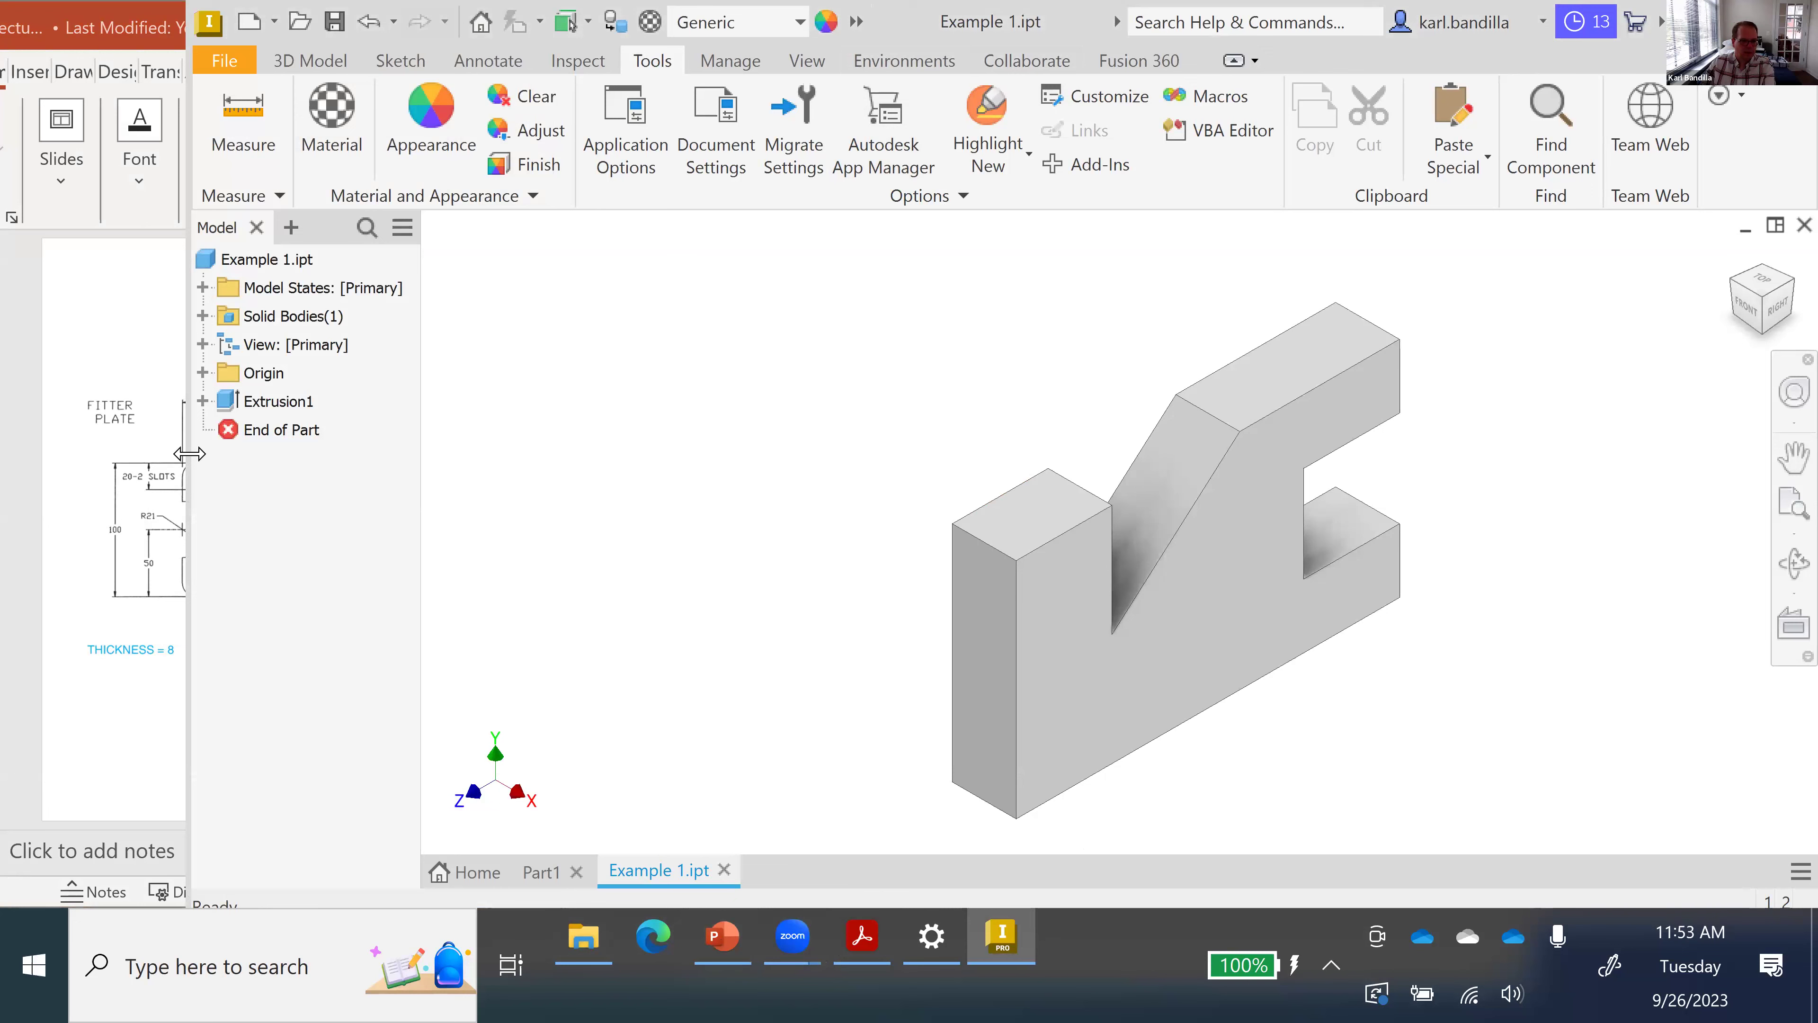
drag(189, 453, 464, 454)
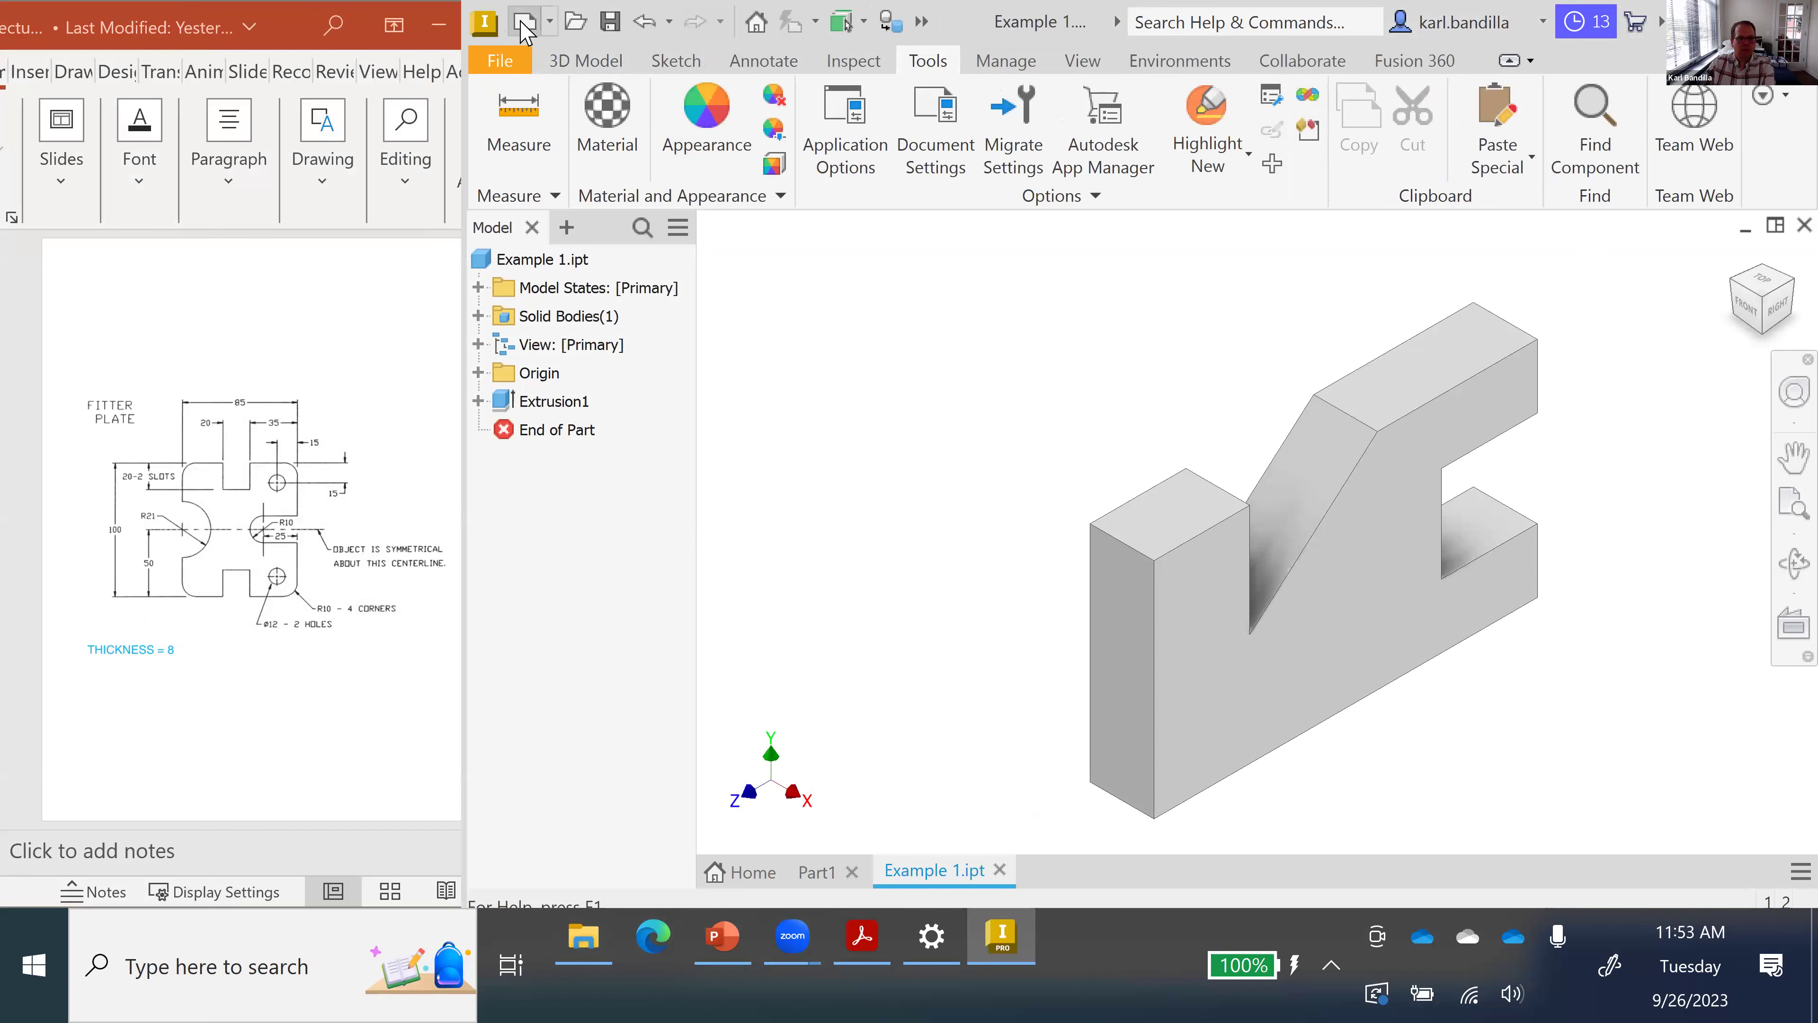
click(524, 25)
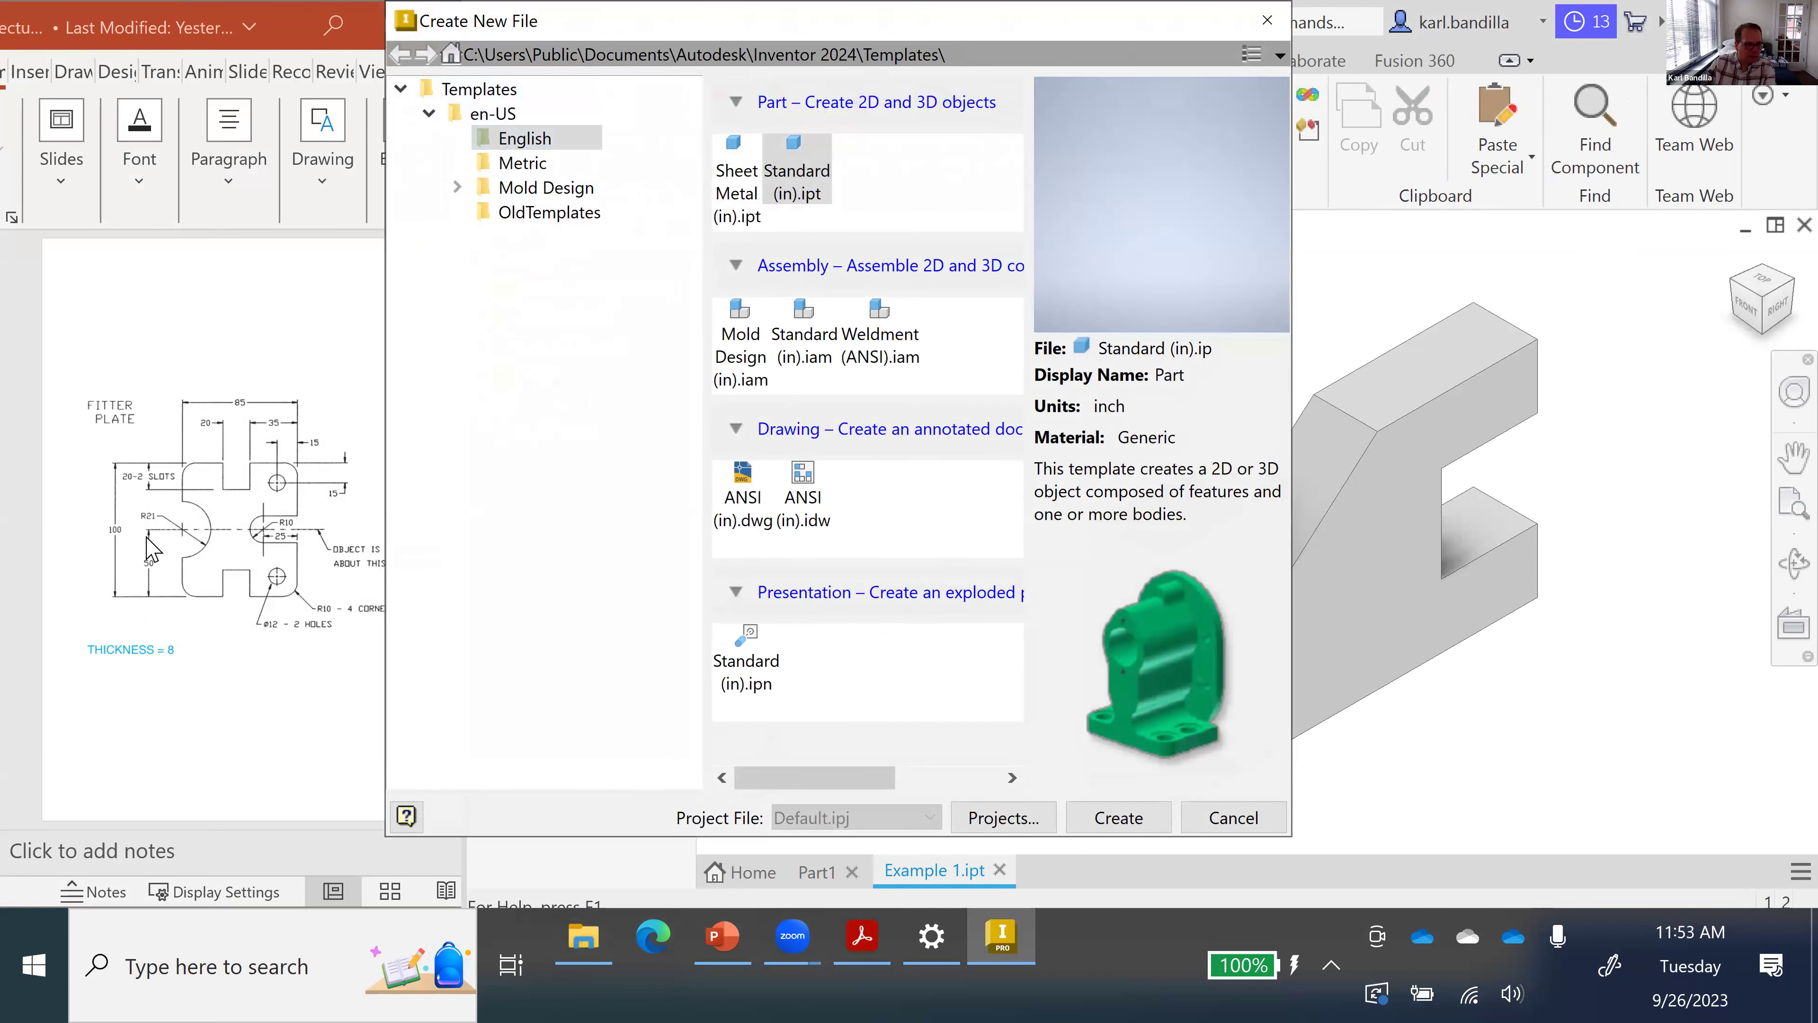
- Create the new part Part3 from the Metric Standard (mm).ipt template
click(527, 163)
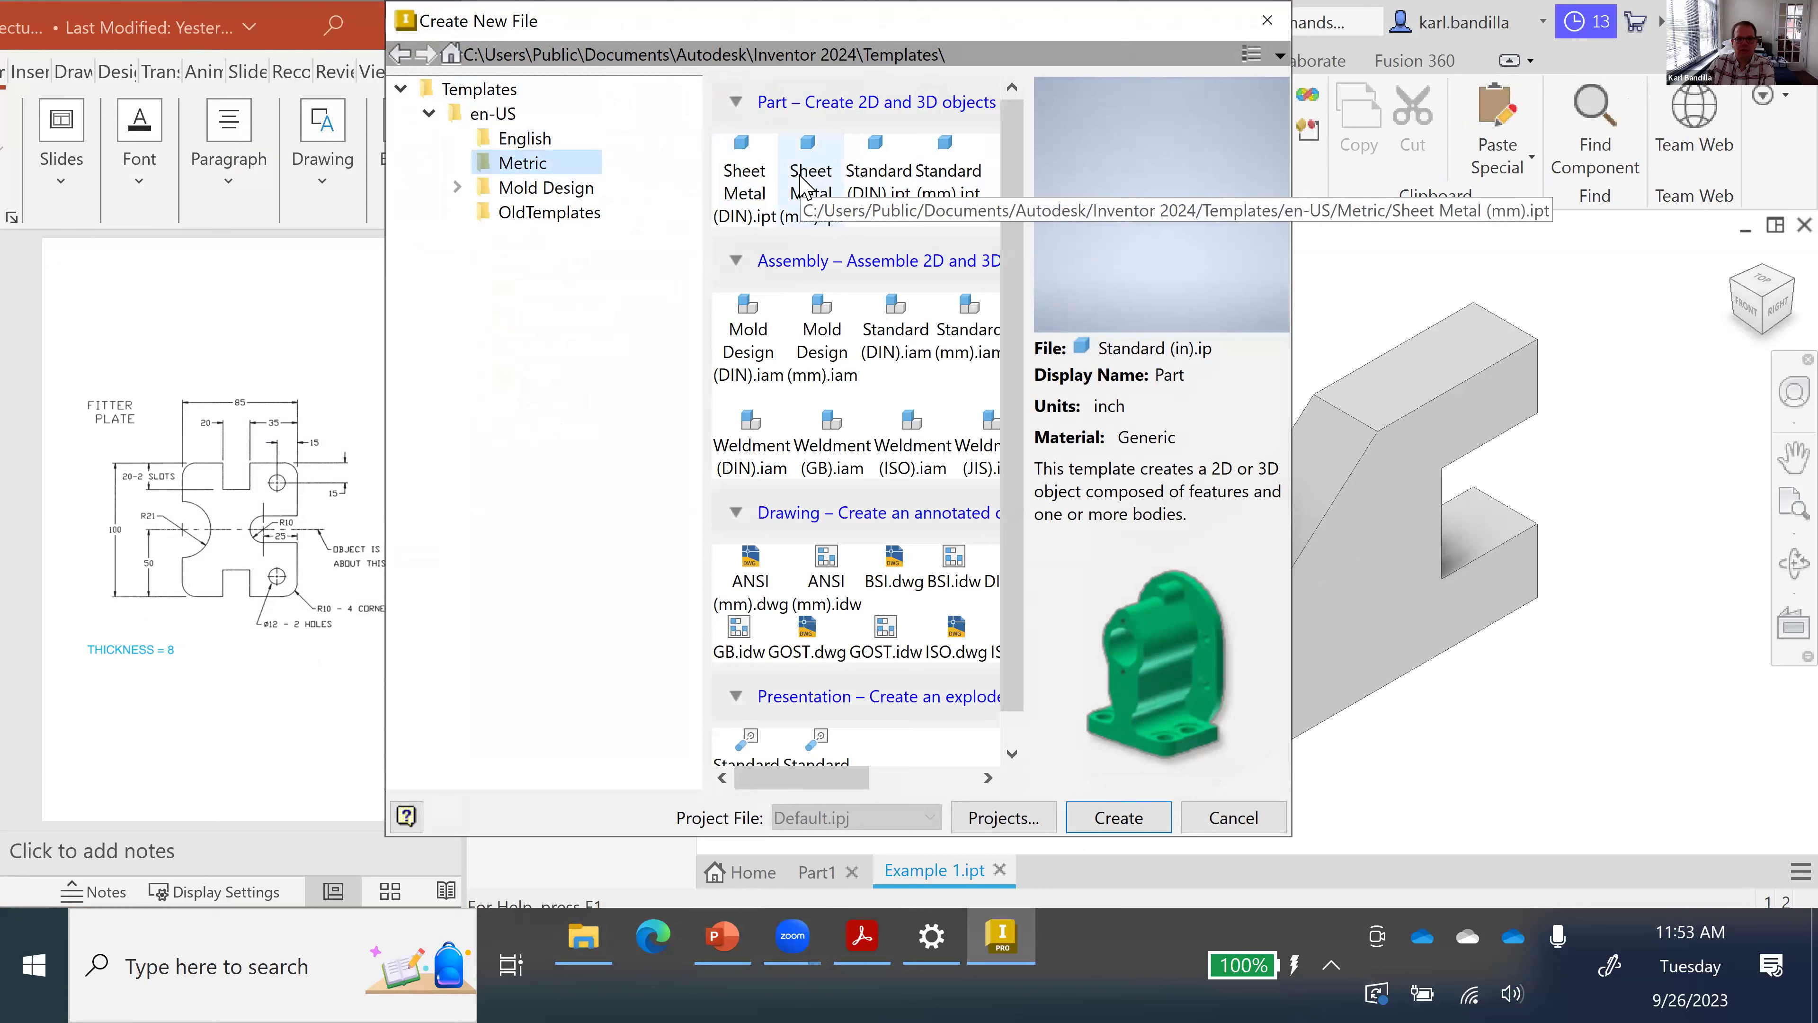
click(965, 187)
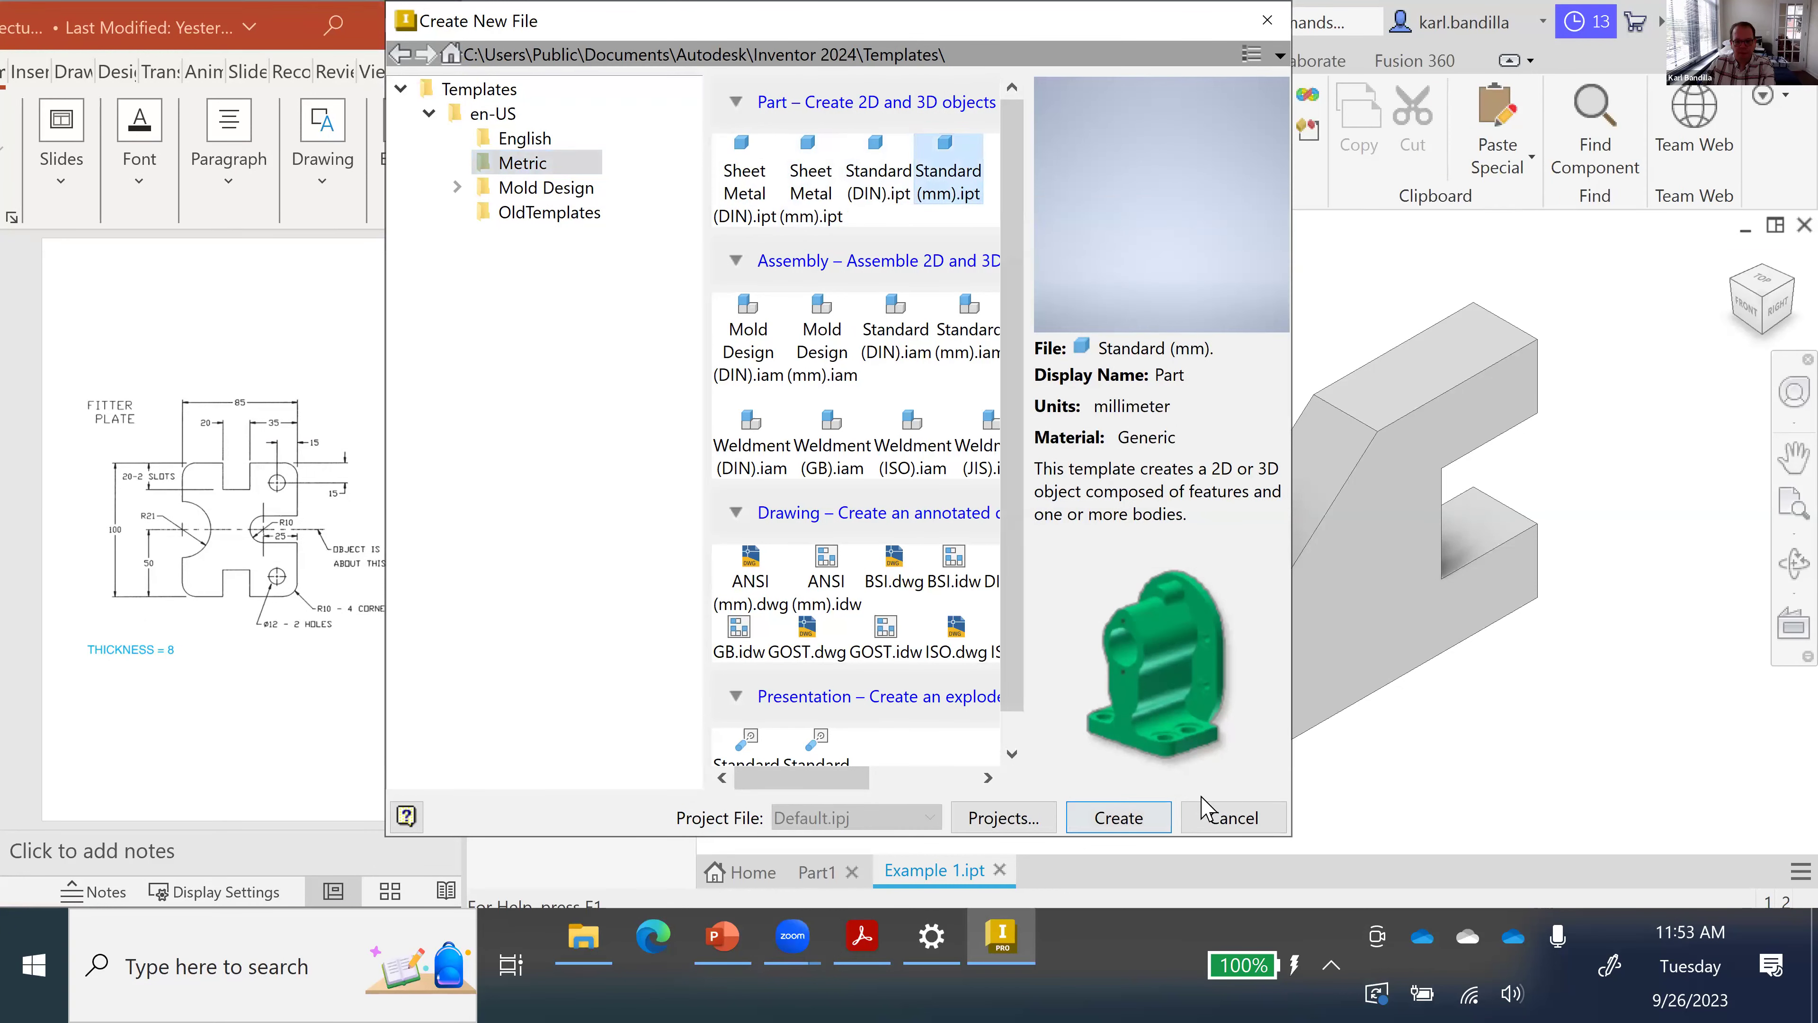
key(Return)
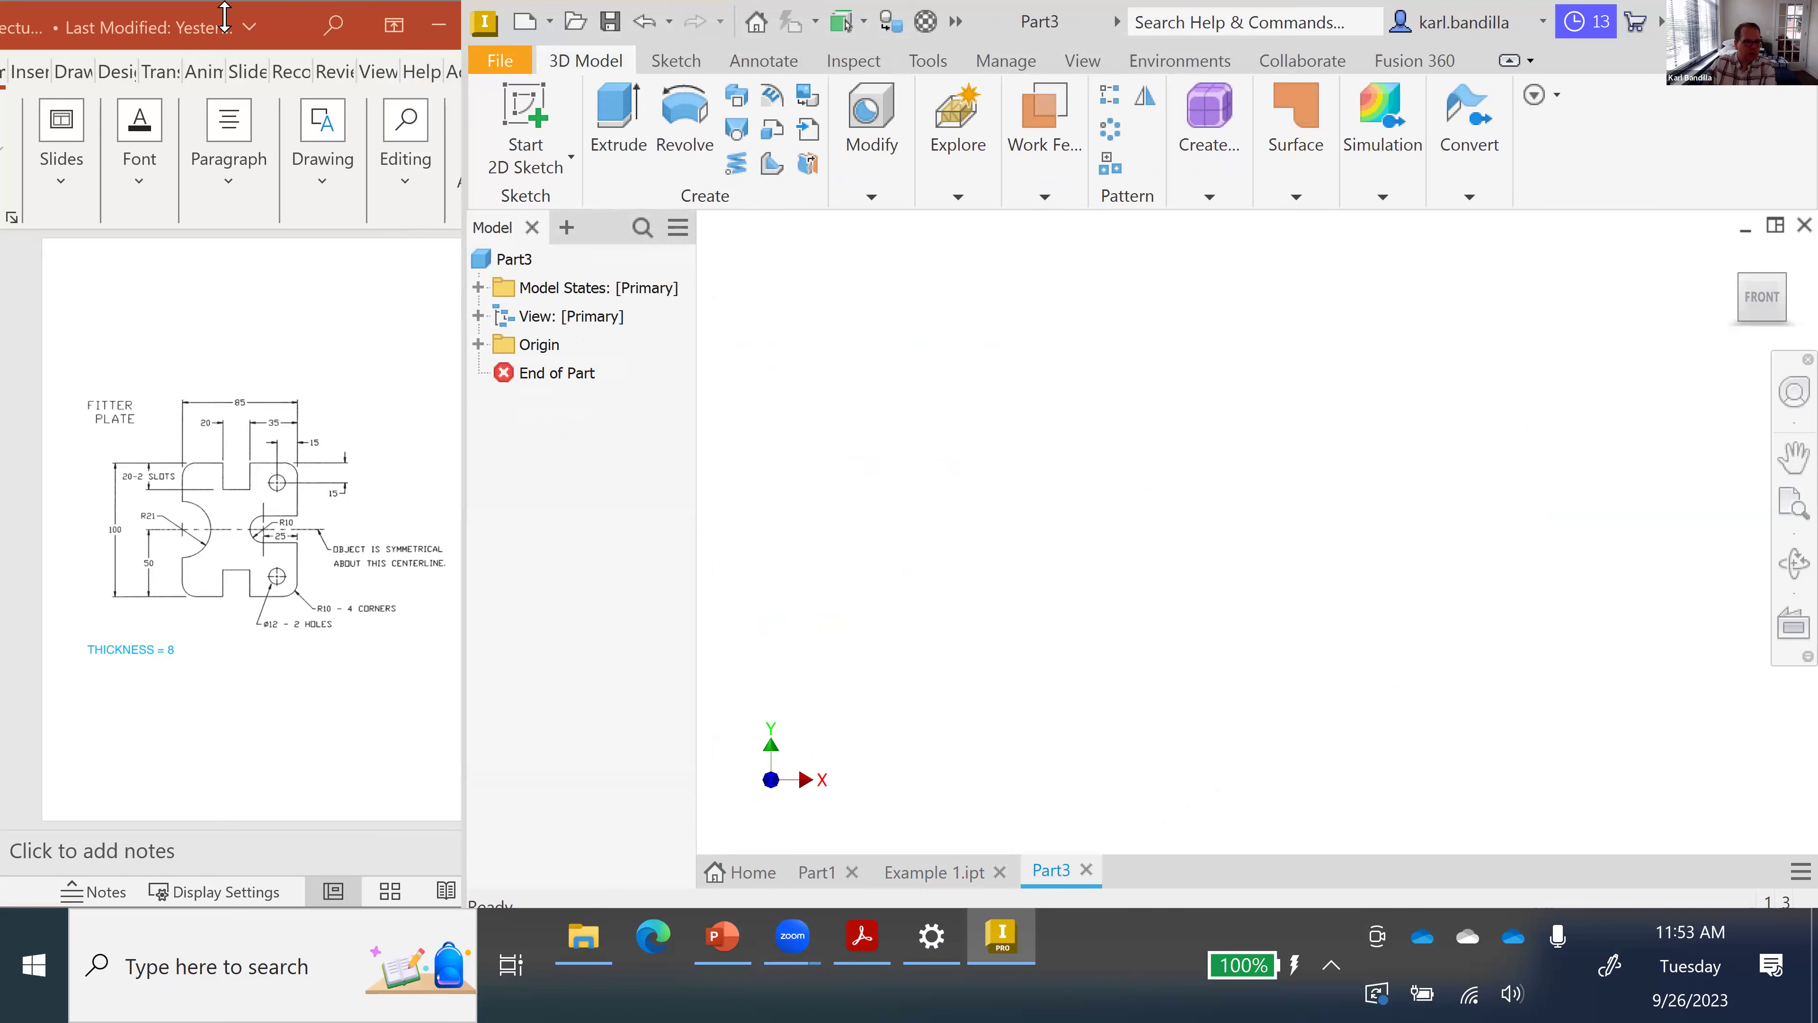
click(293, 29)
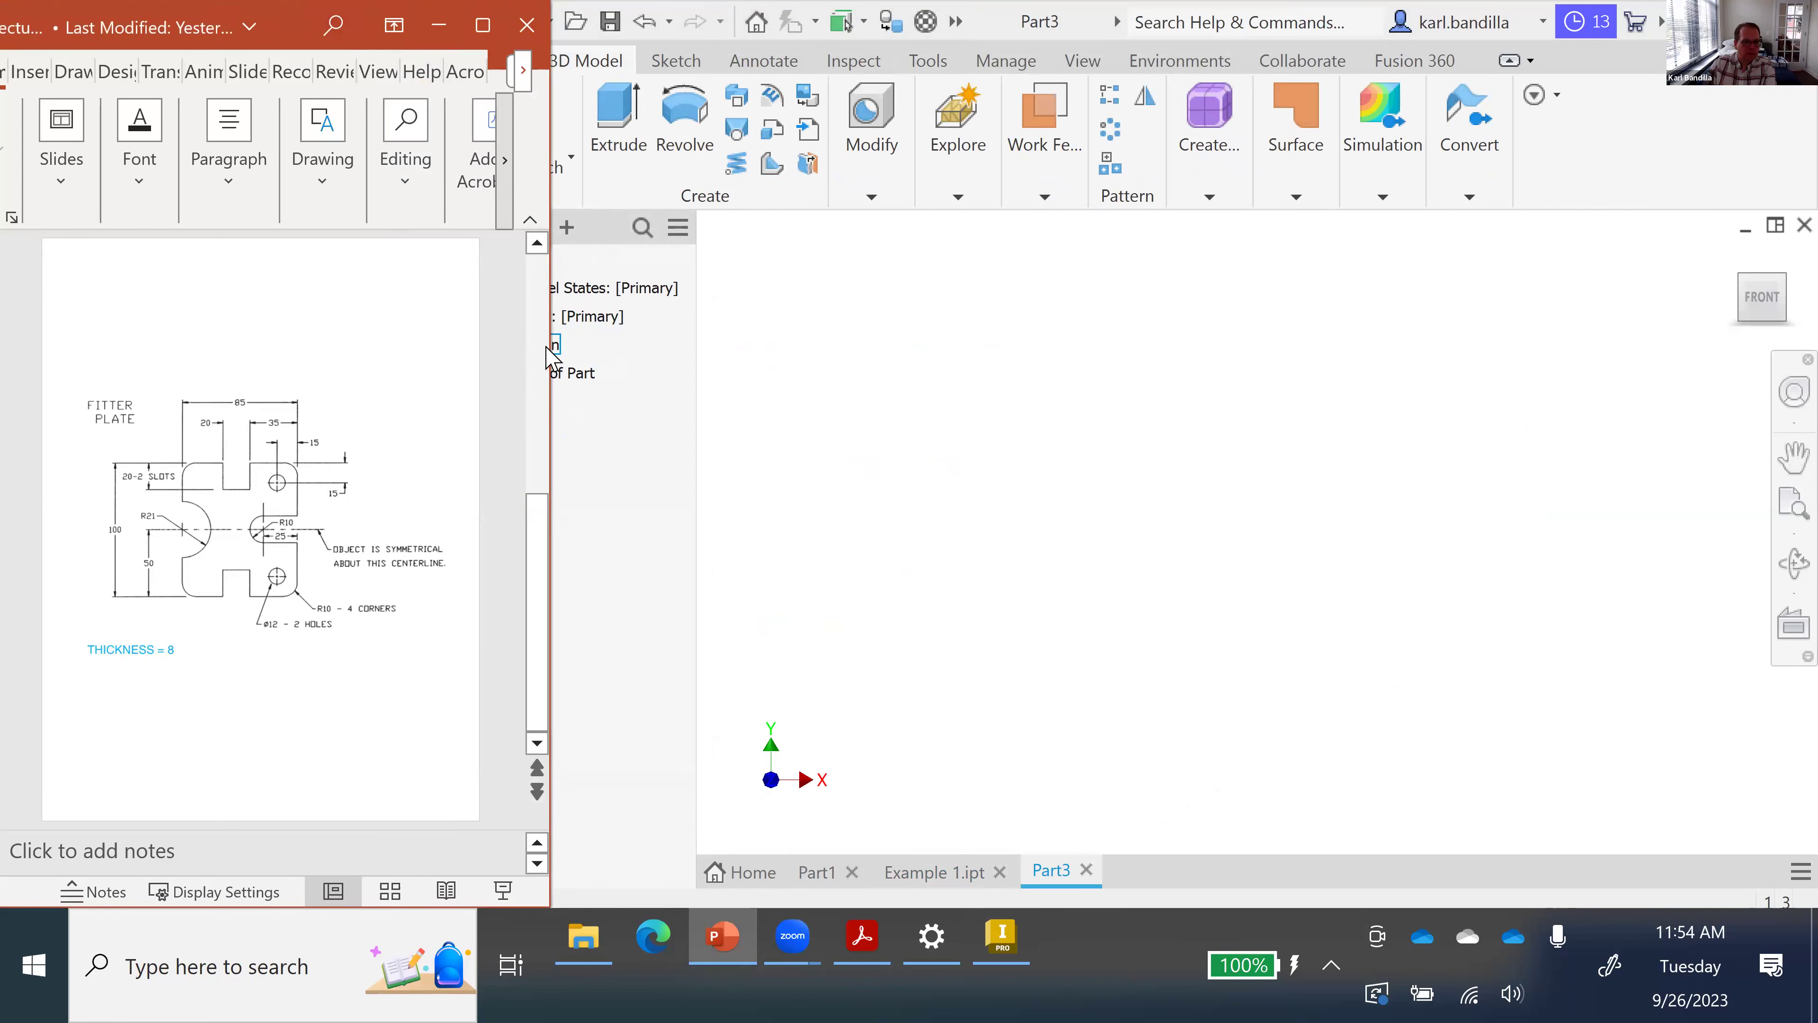
- Enlarge the PowerPoint window and zoom the 85 × 100 Fitter Plate drawing to 80% beside Part3
drag(553, 346, 766, 544)
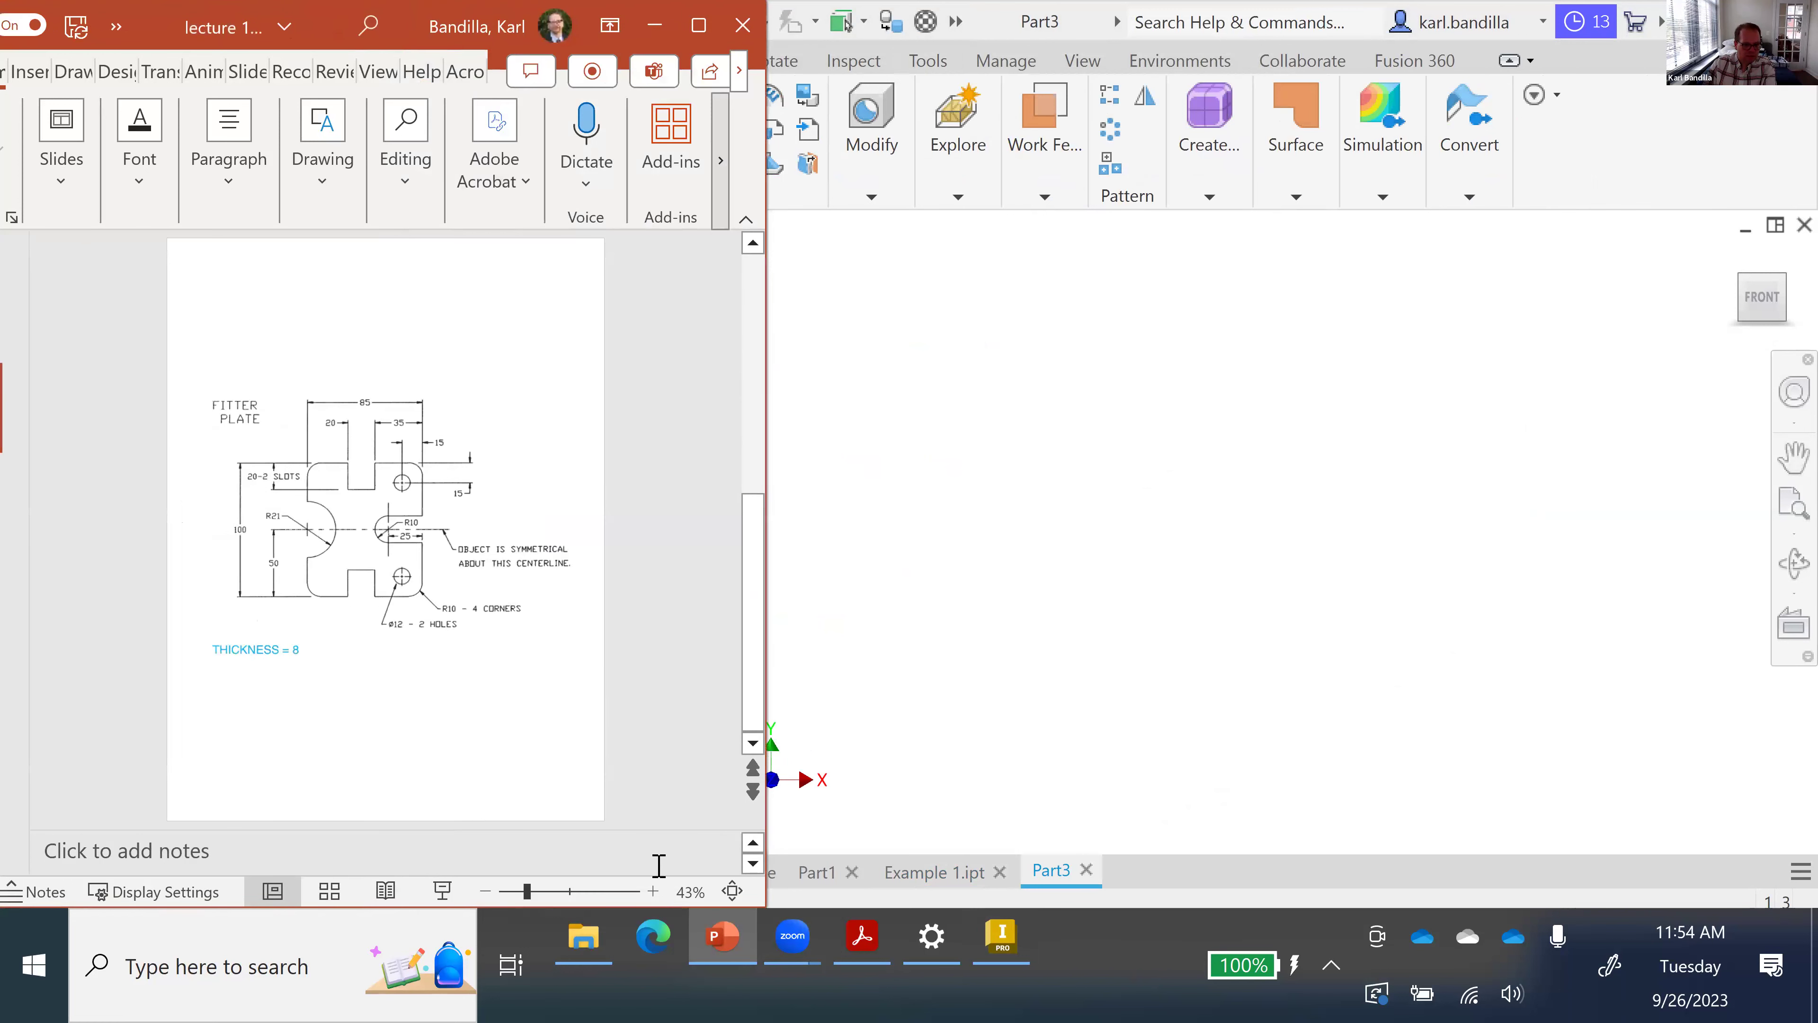
click(652, 892)
click(652, 891)
click(652, 892)
click(652, 892)
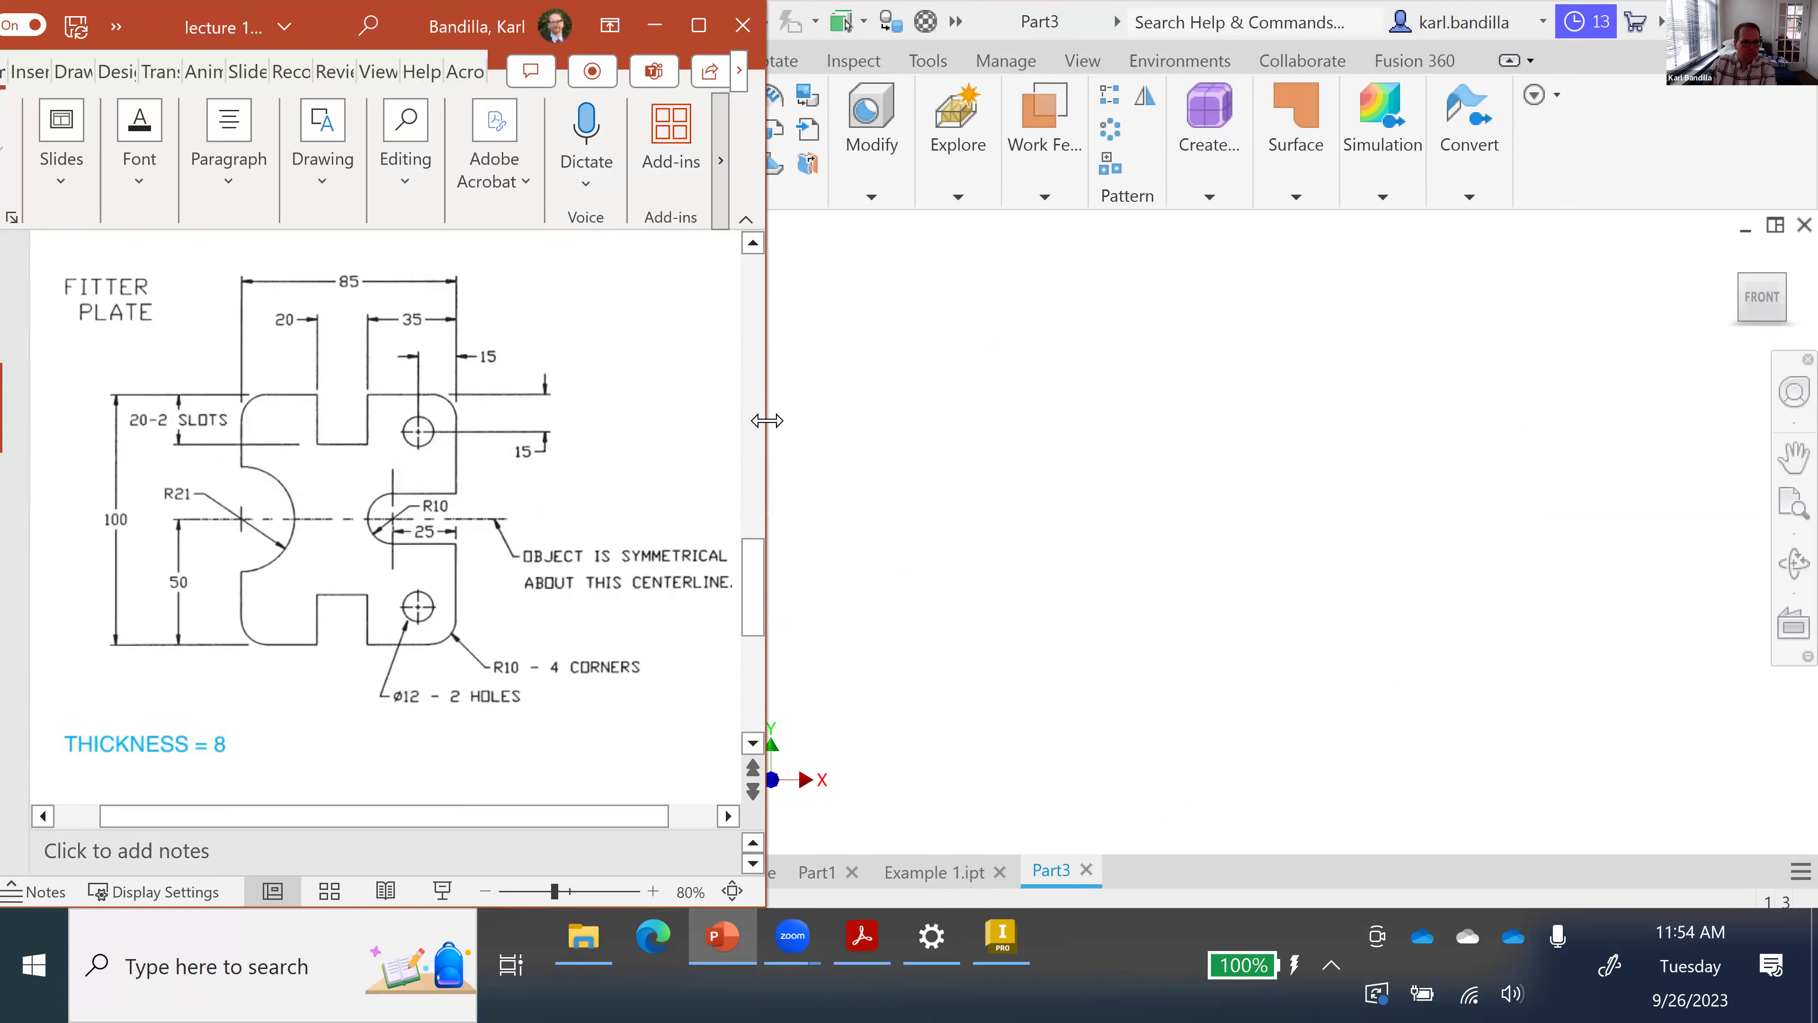
drag(767, 421, 504, 602)
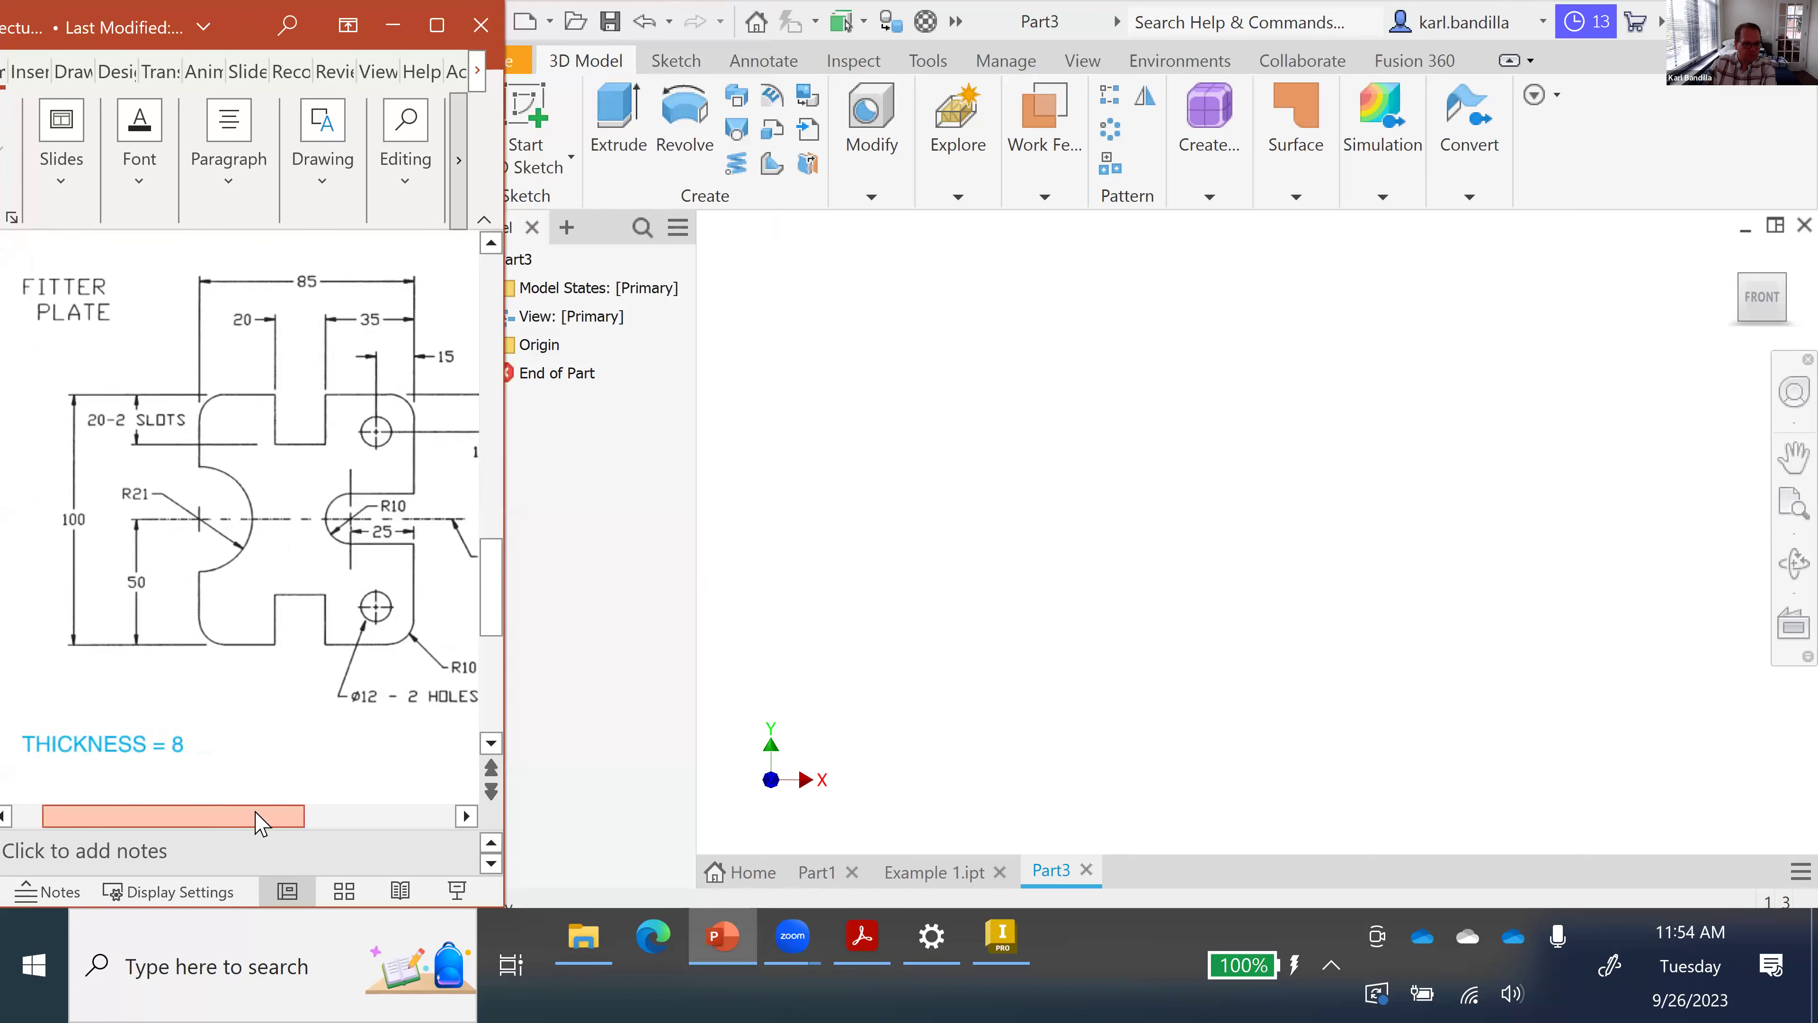
drag(270, 813, 273, 813)
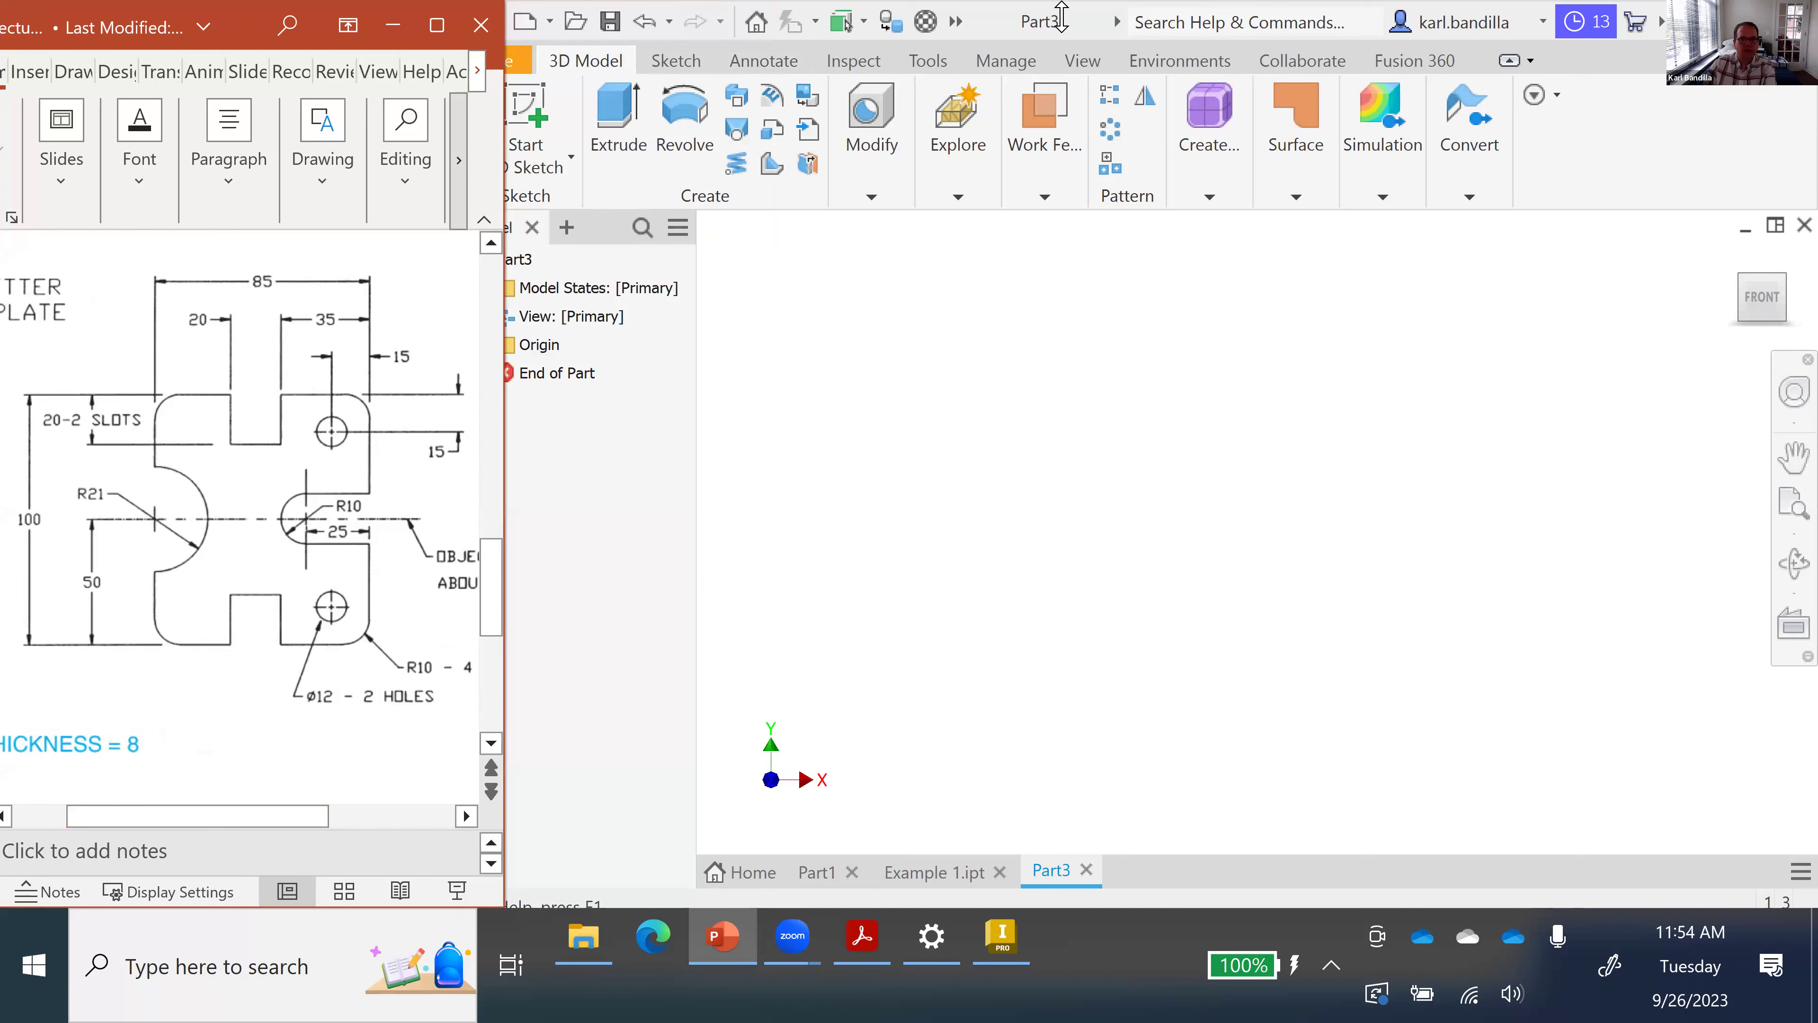
click(1097, 31)
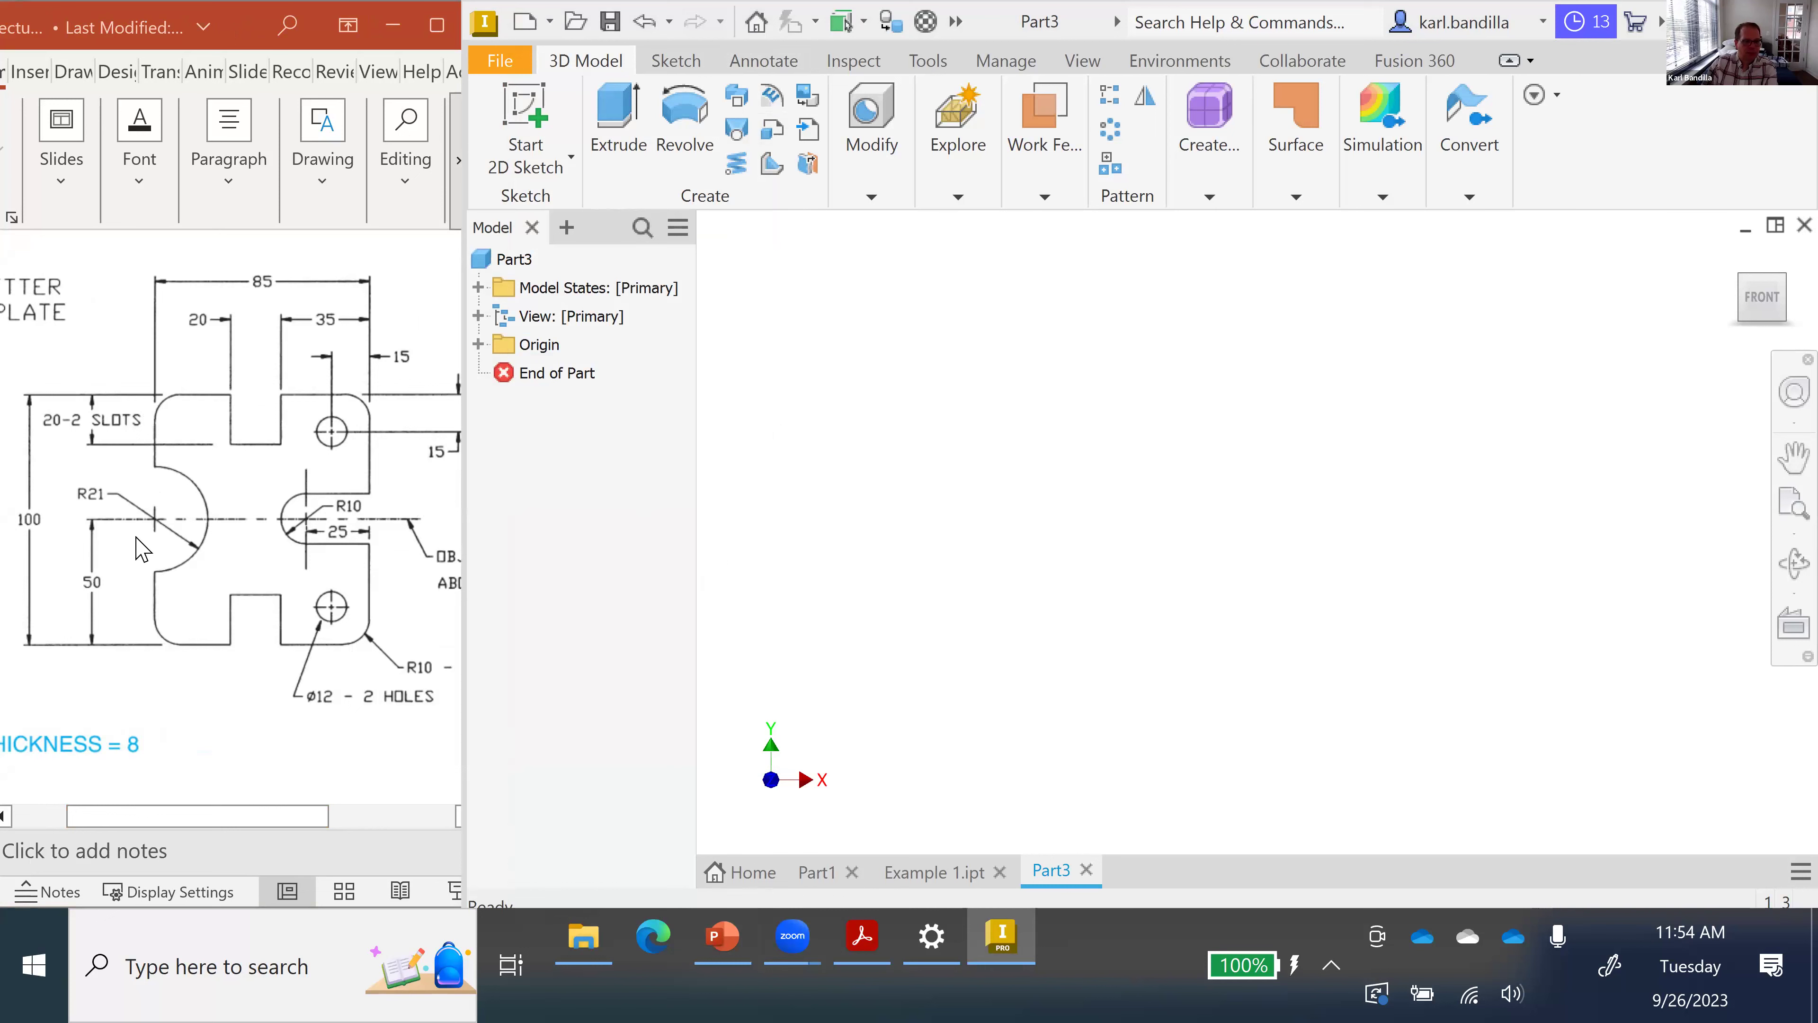
click(312, 763)
scroll(308, 761, right, 3)
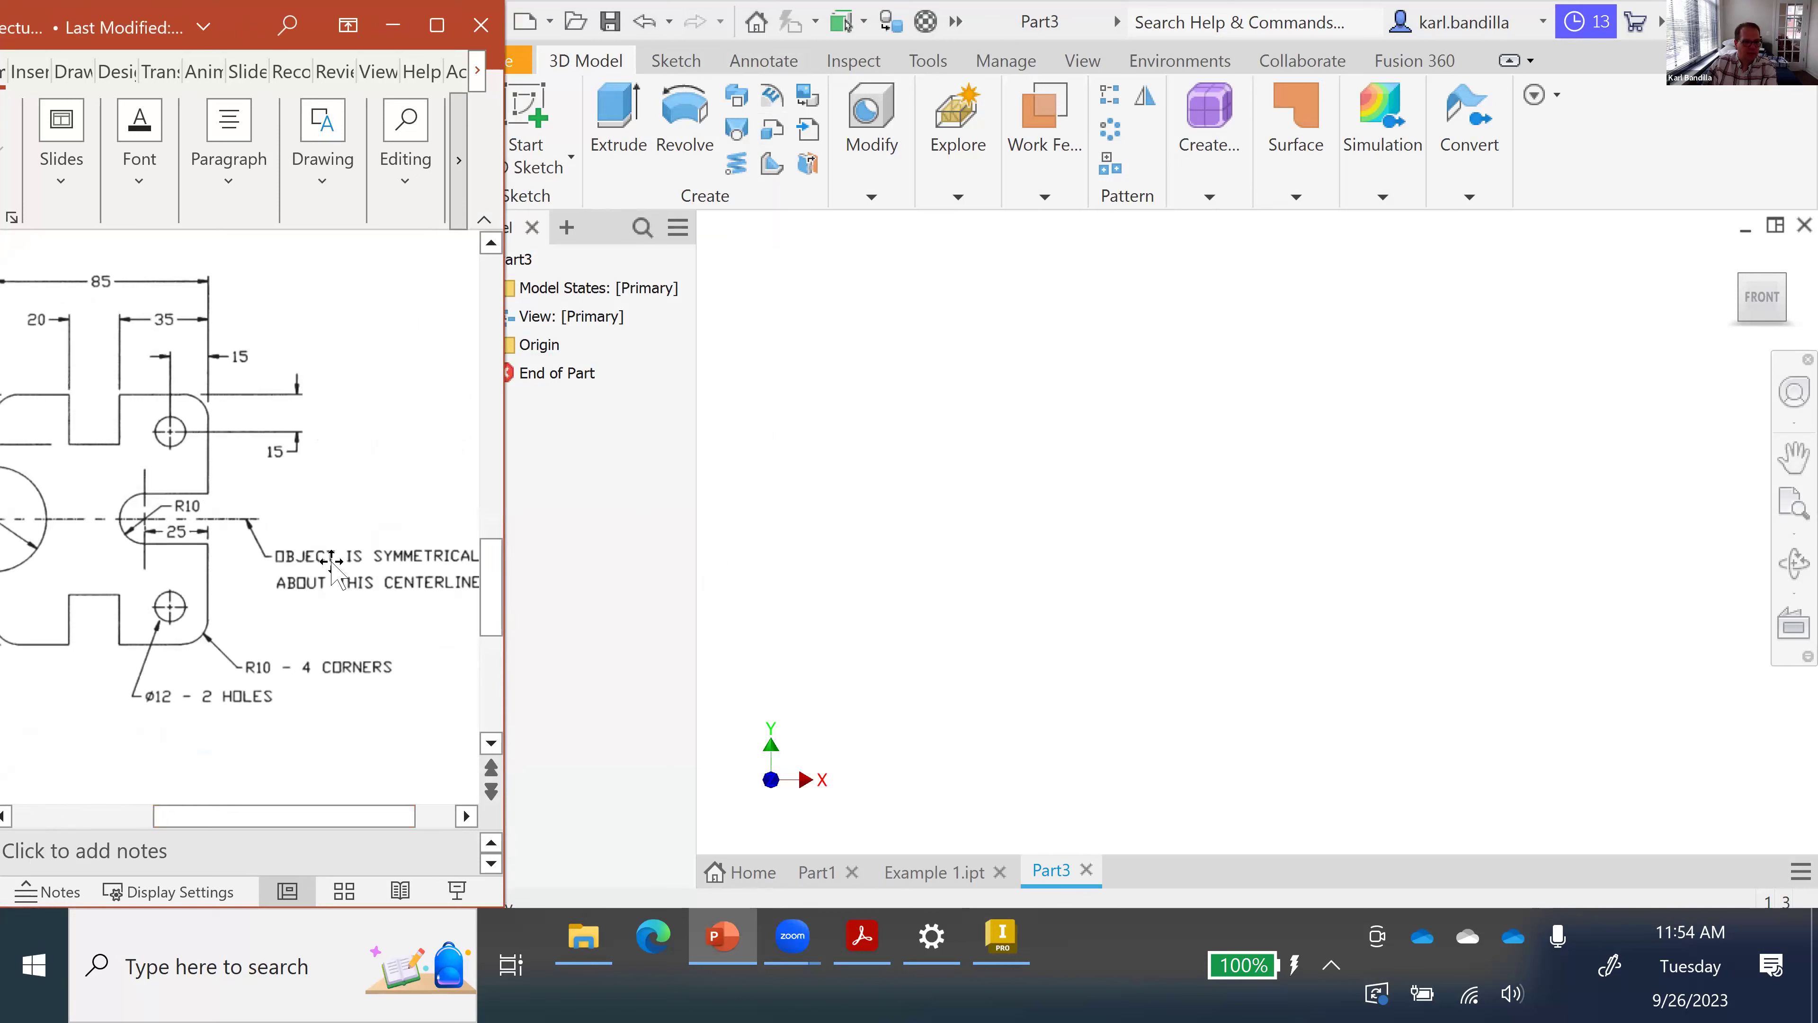
scroll(274, 728, left, 3)
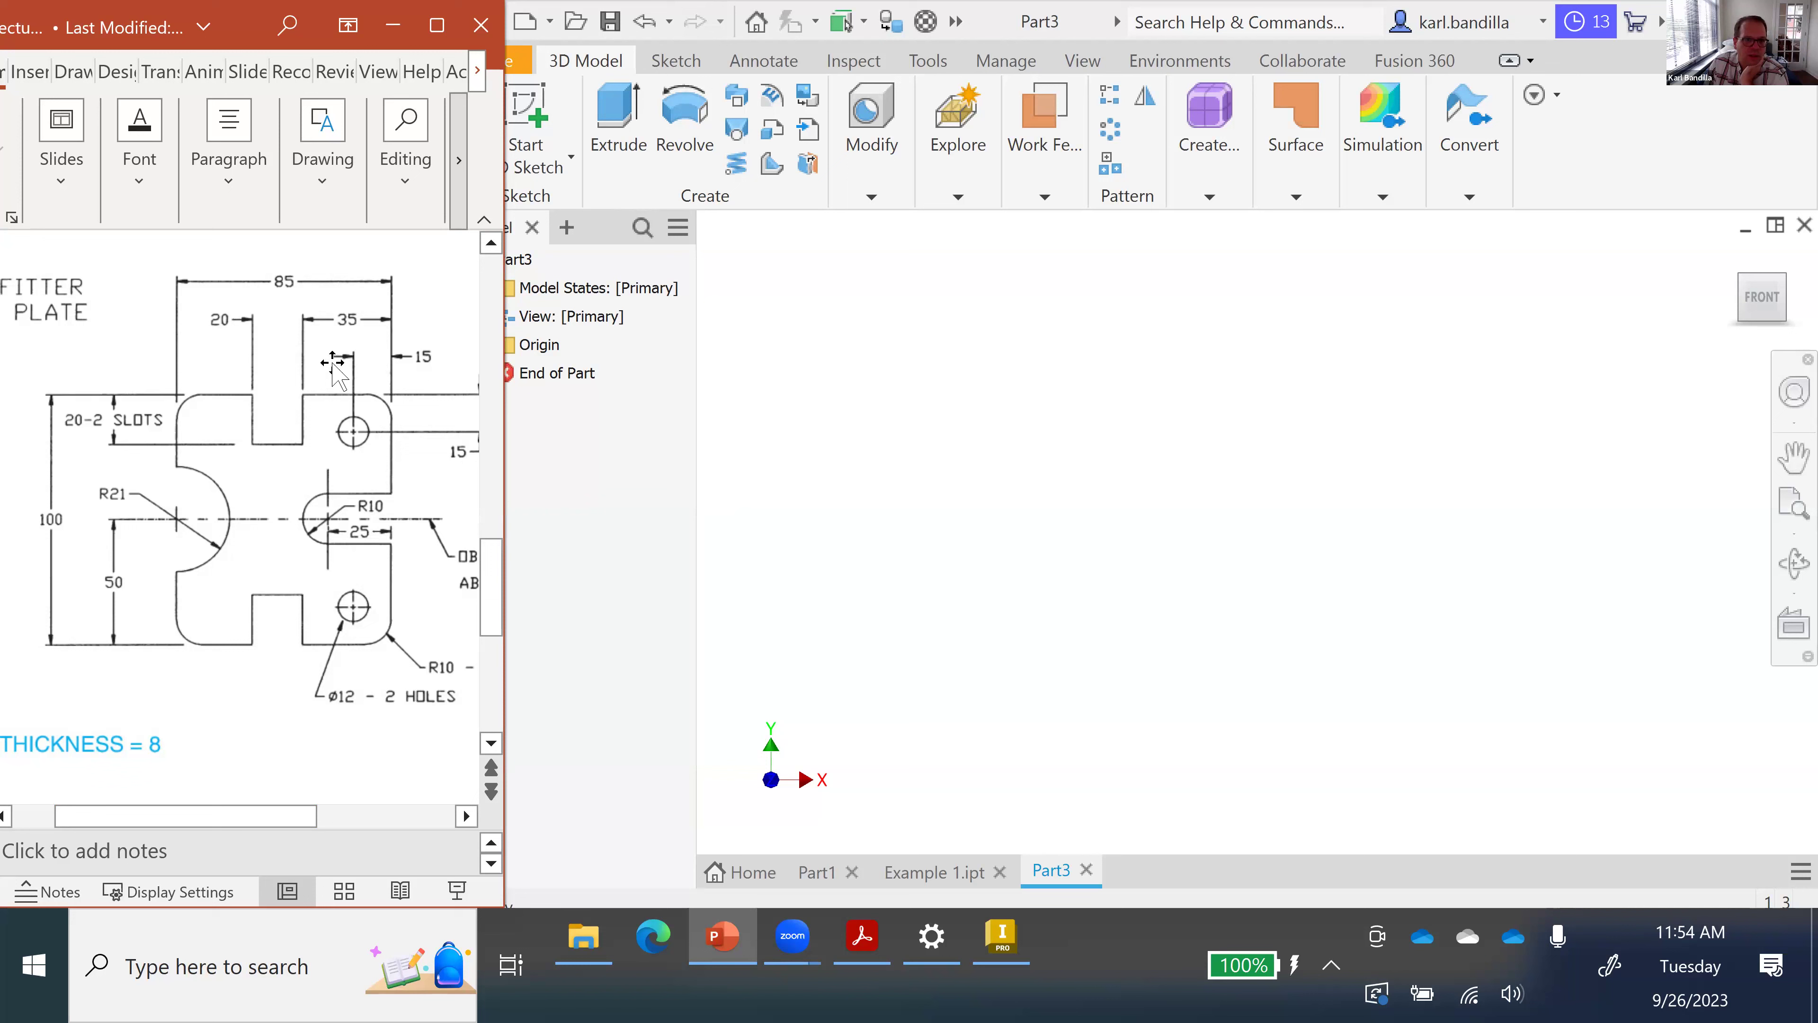
- Start a new 2D sketch on the XZ plane
click(533, 108)
click(530, 108)
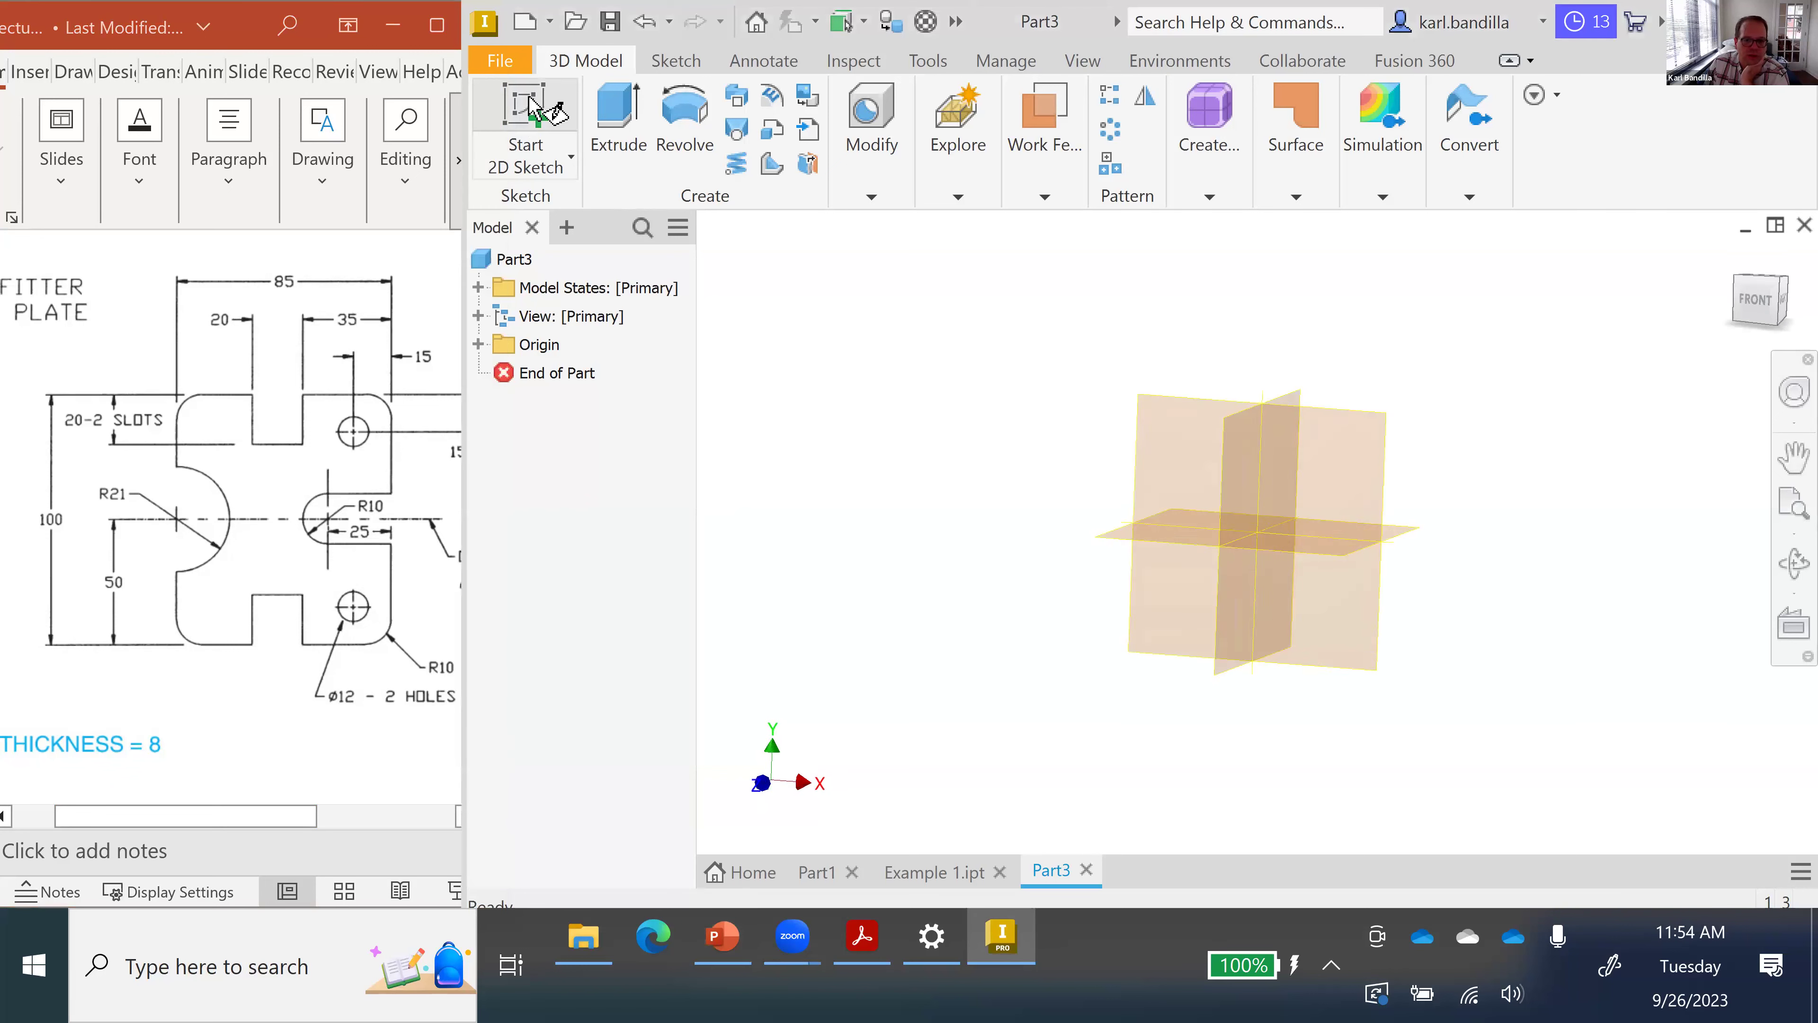
click(1206, 576)
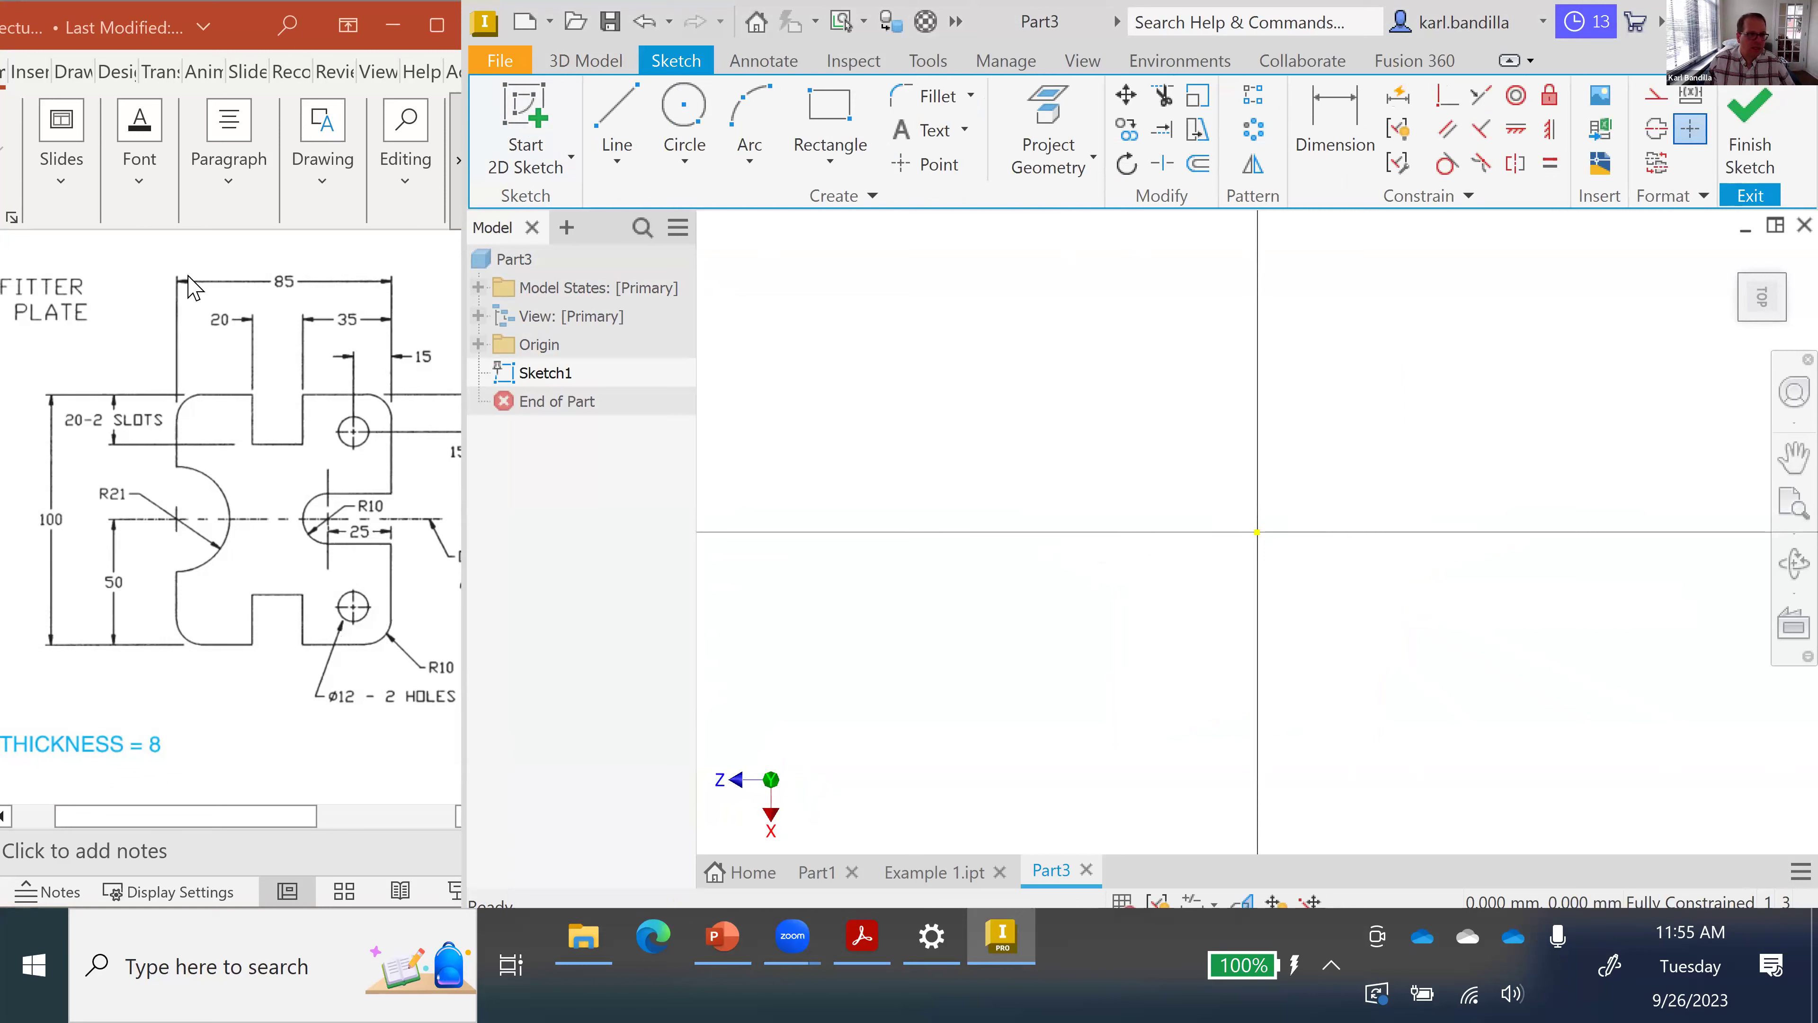
- Draw a 100 × 85 mm rectangle from the sketch origin
click(831, 109)
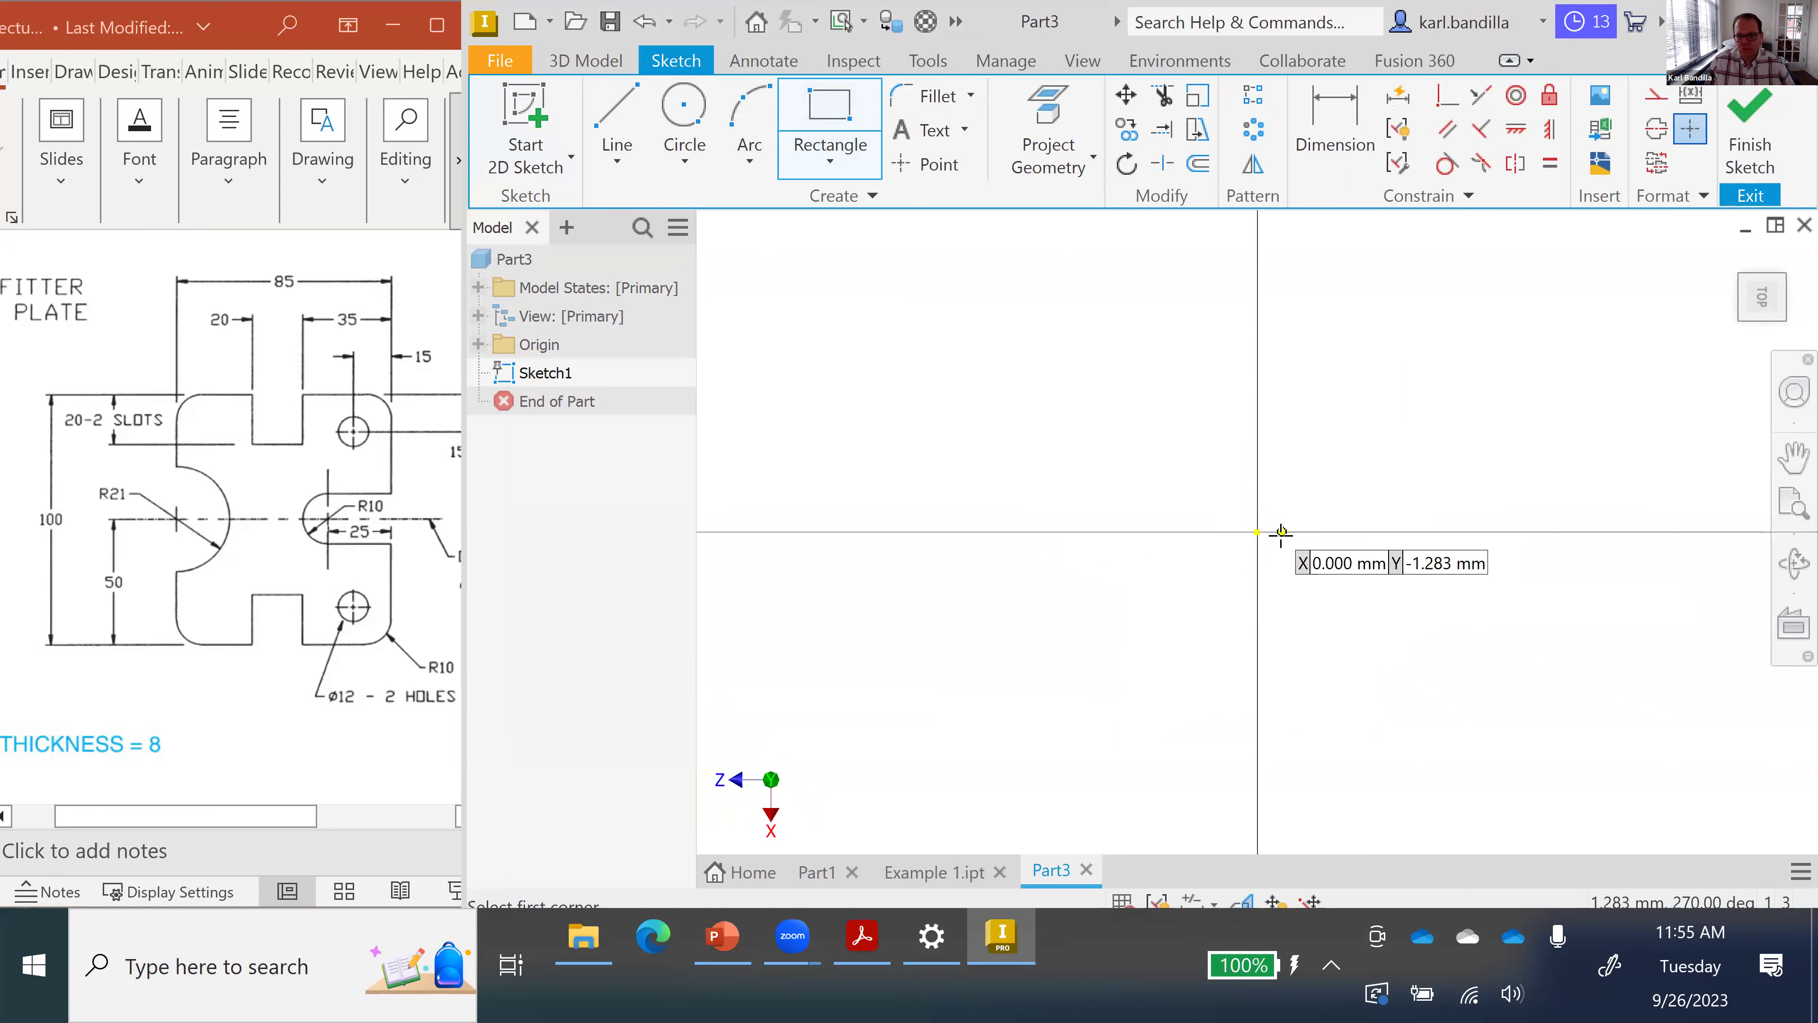
click(1257, 532)
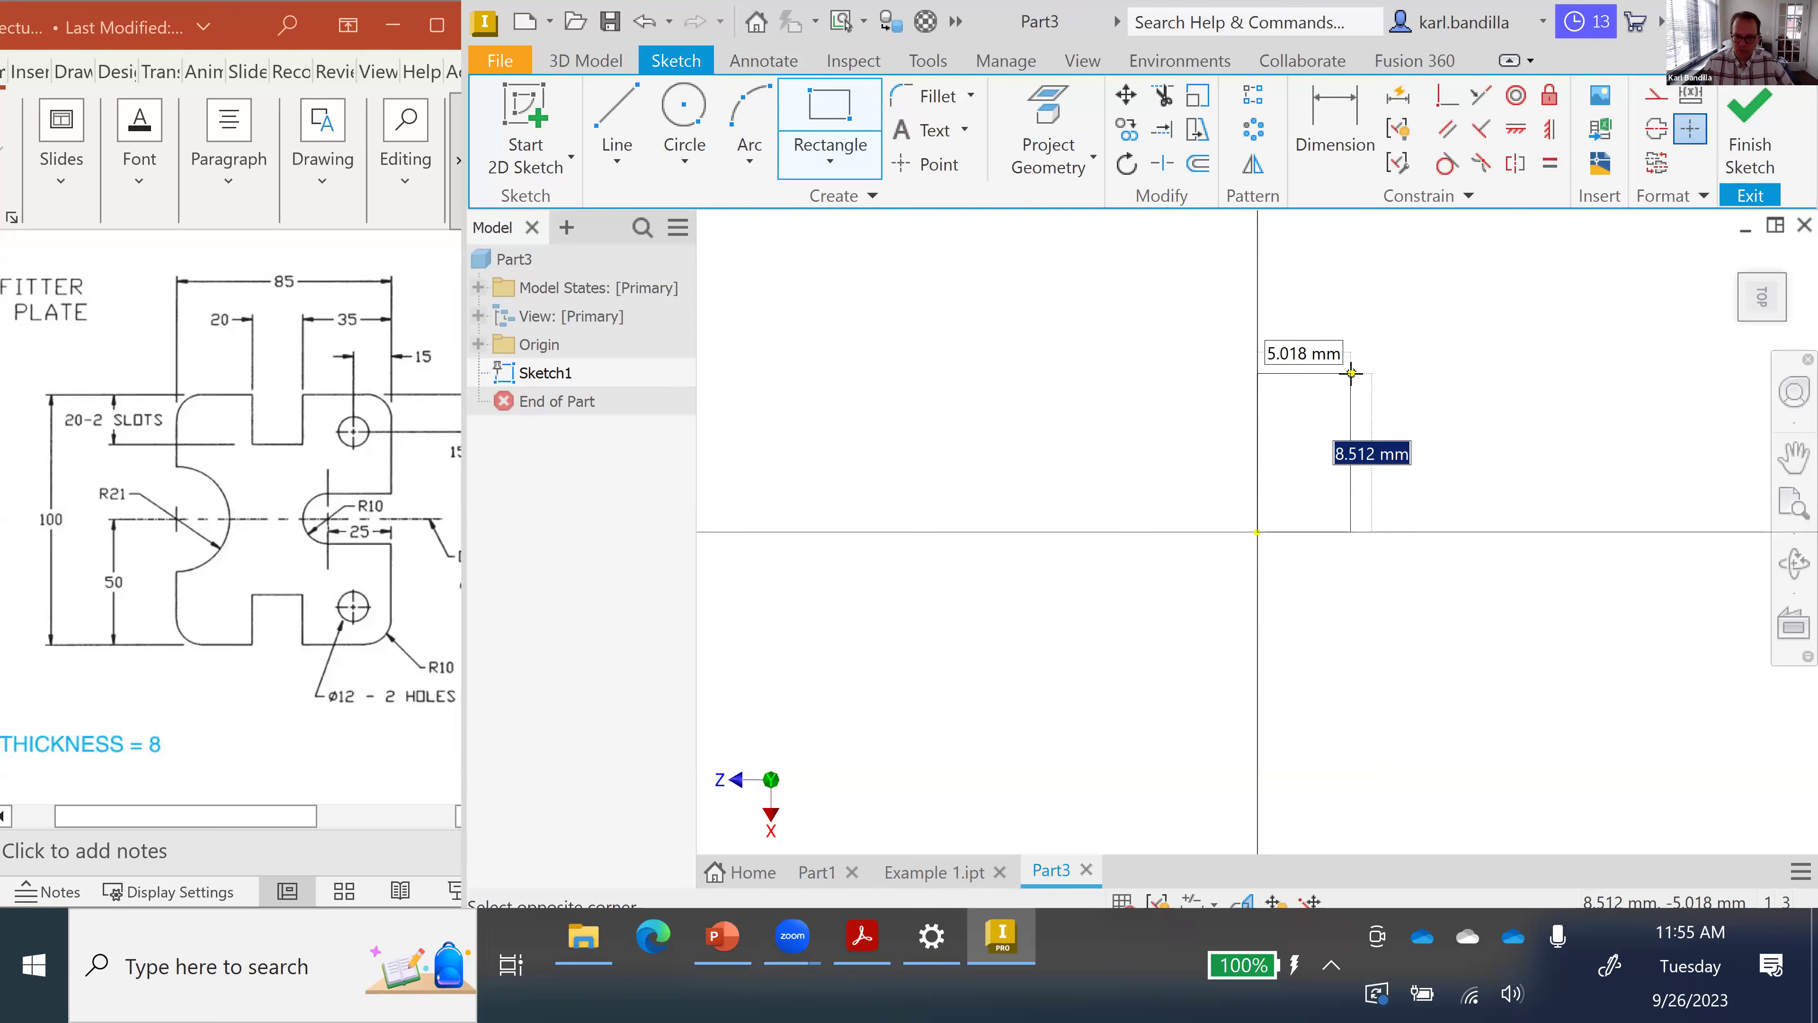
text(100)
key(Tab)
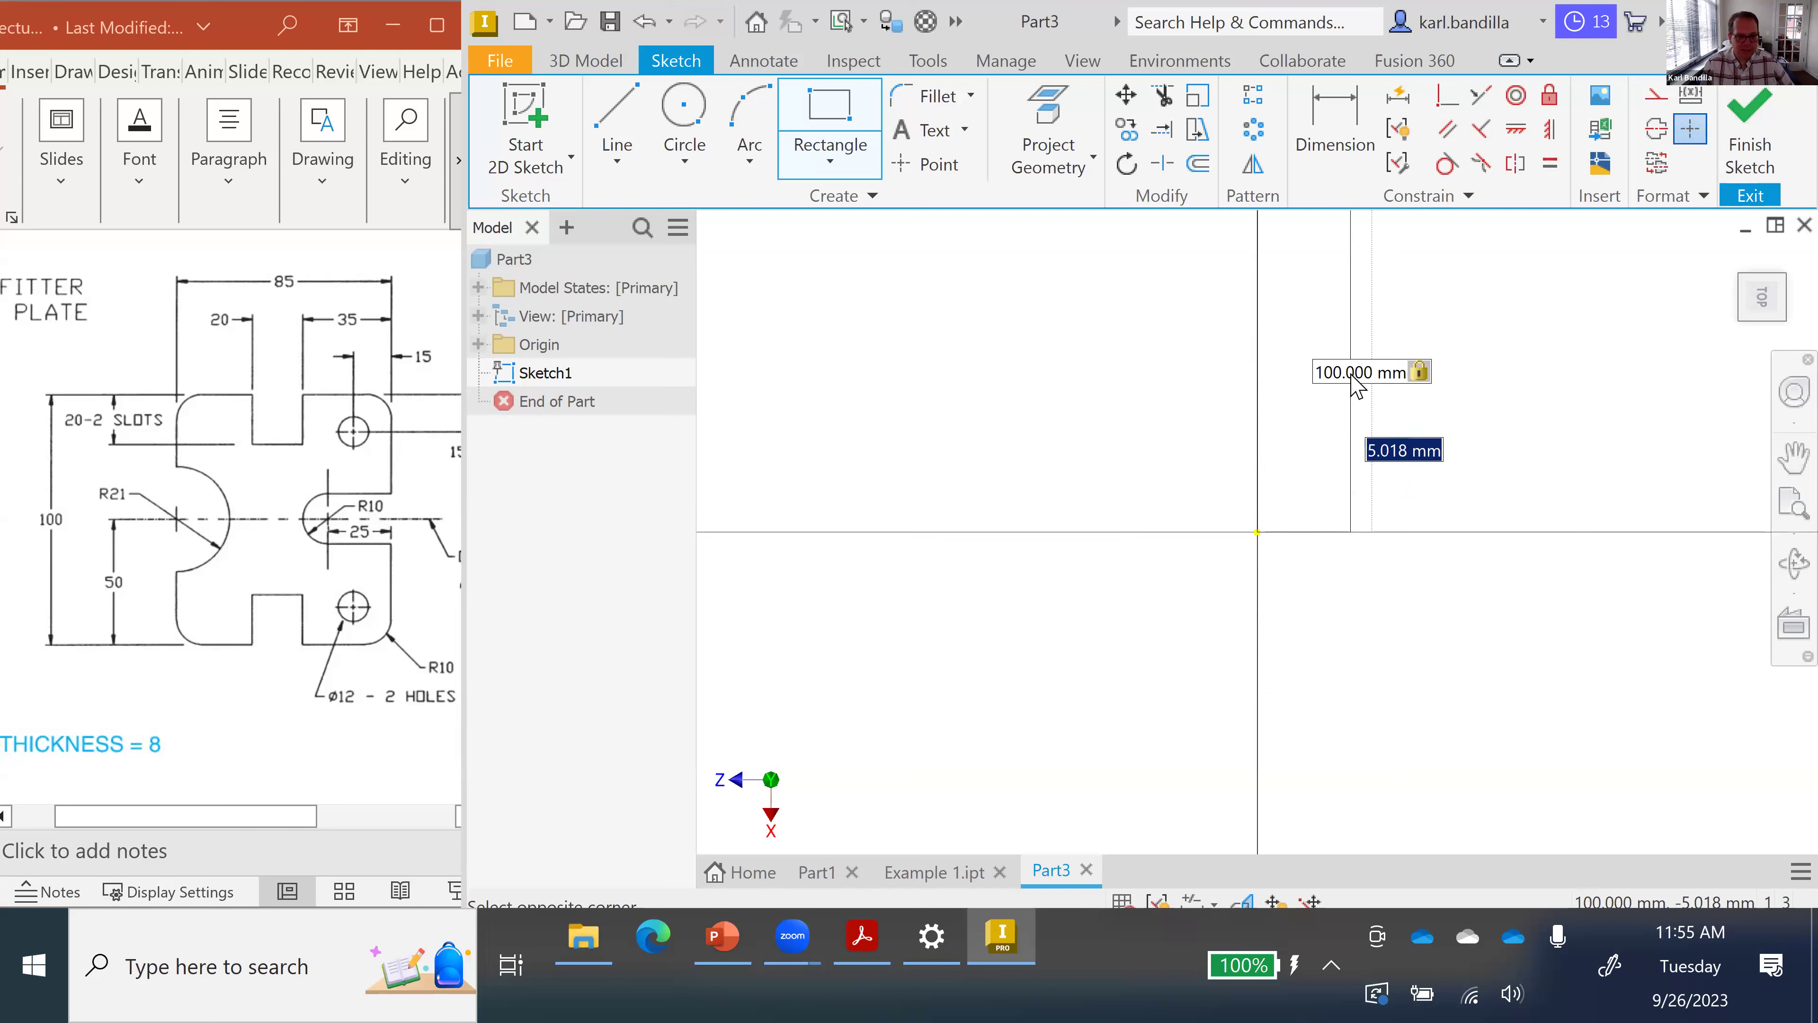
text(85)
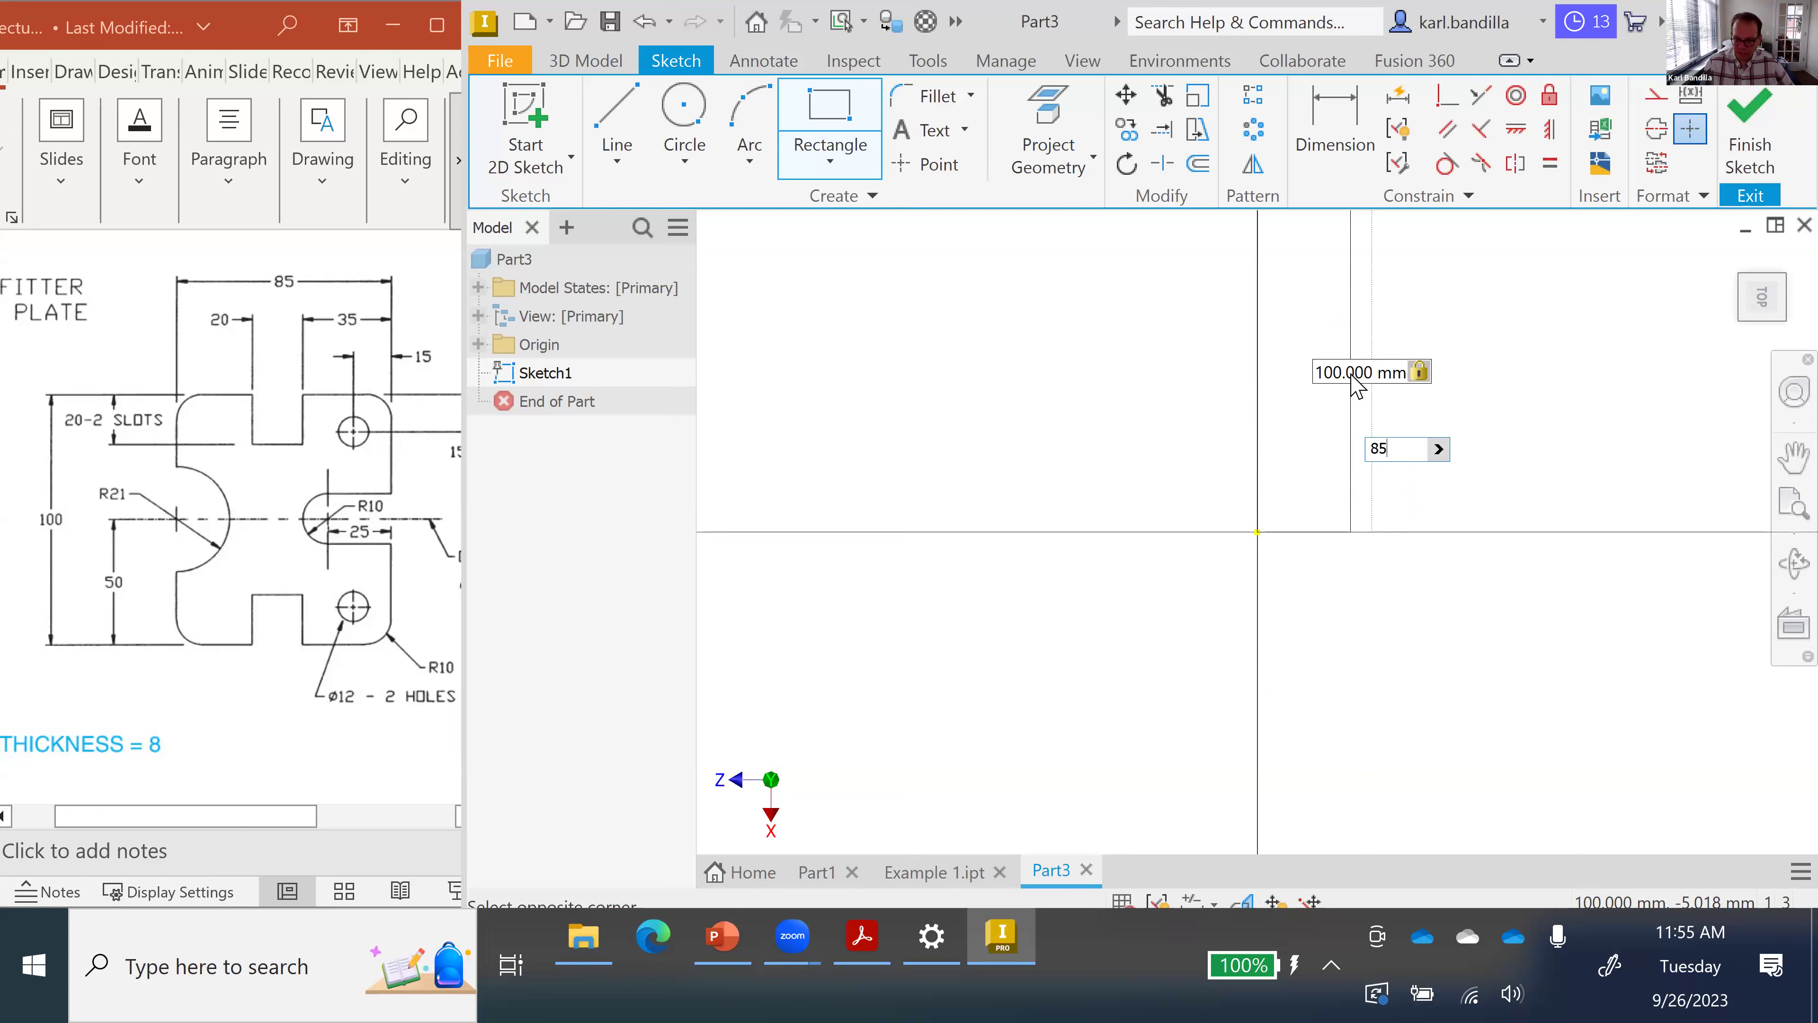
key(Return)
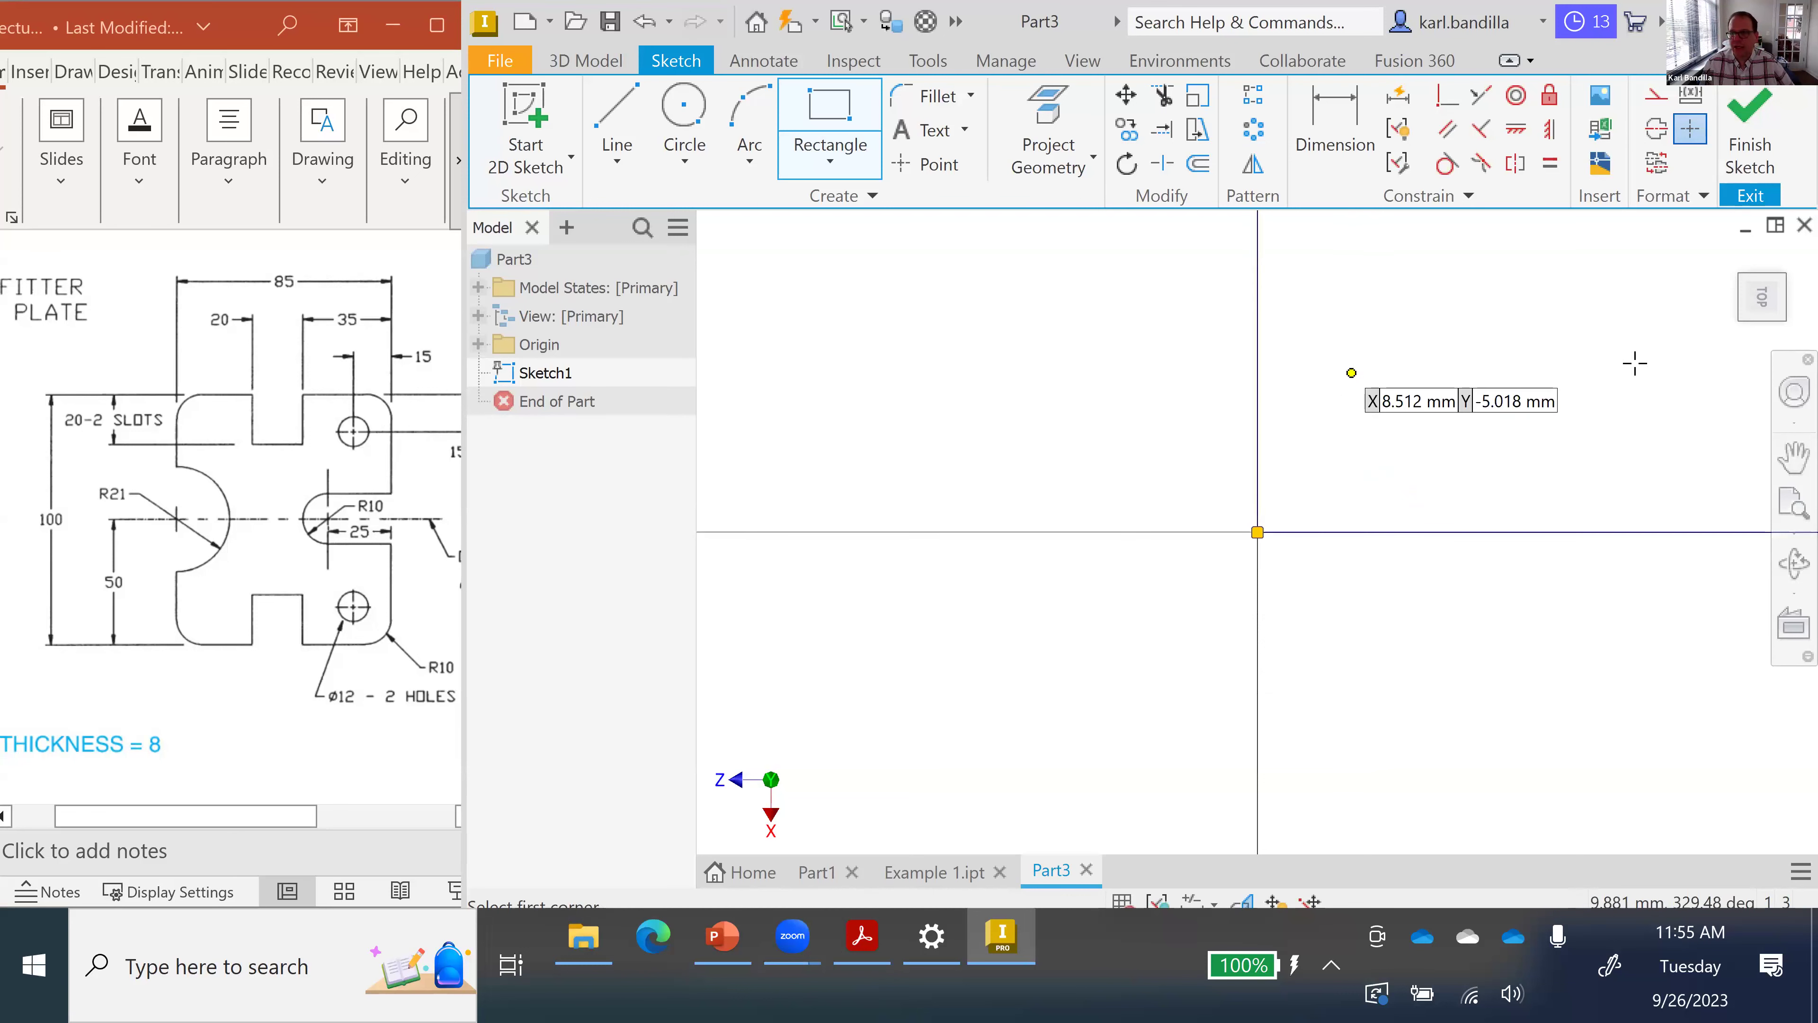
click(1762, 301)
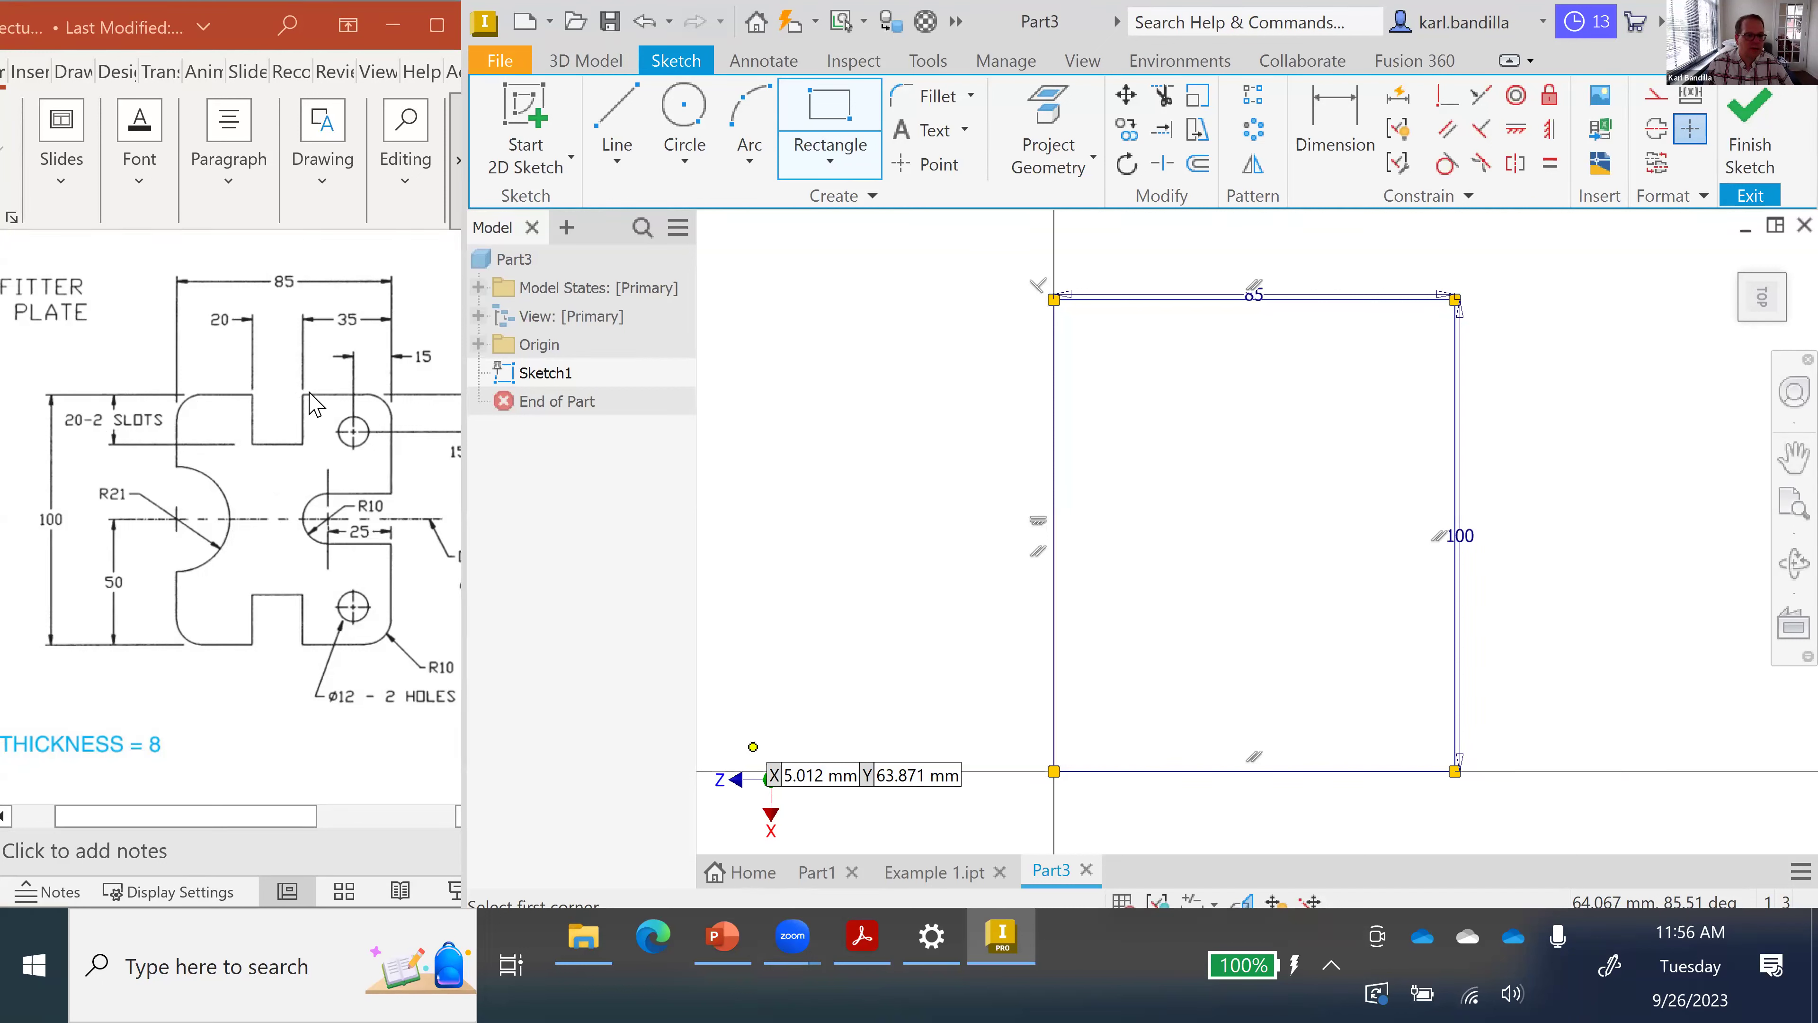
- Draw a 20 × 20 mm square starting on the plate's top edge
key(Escape)
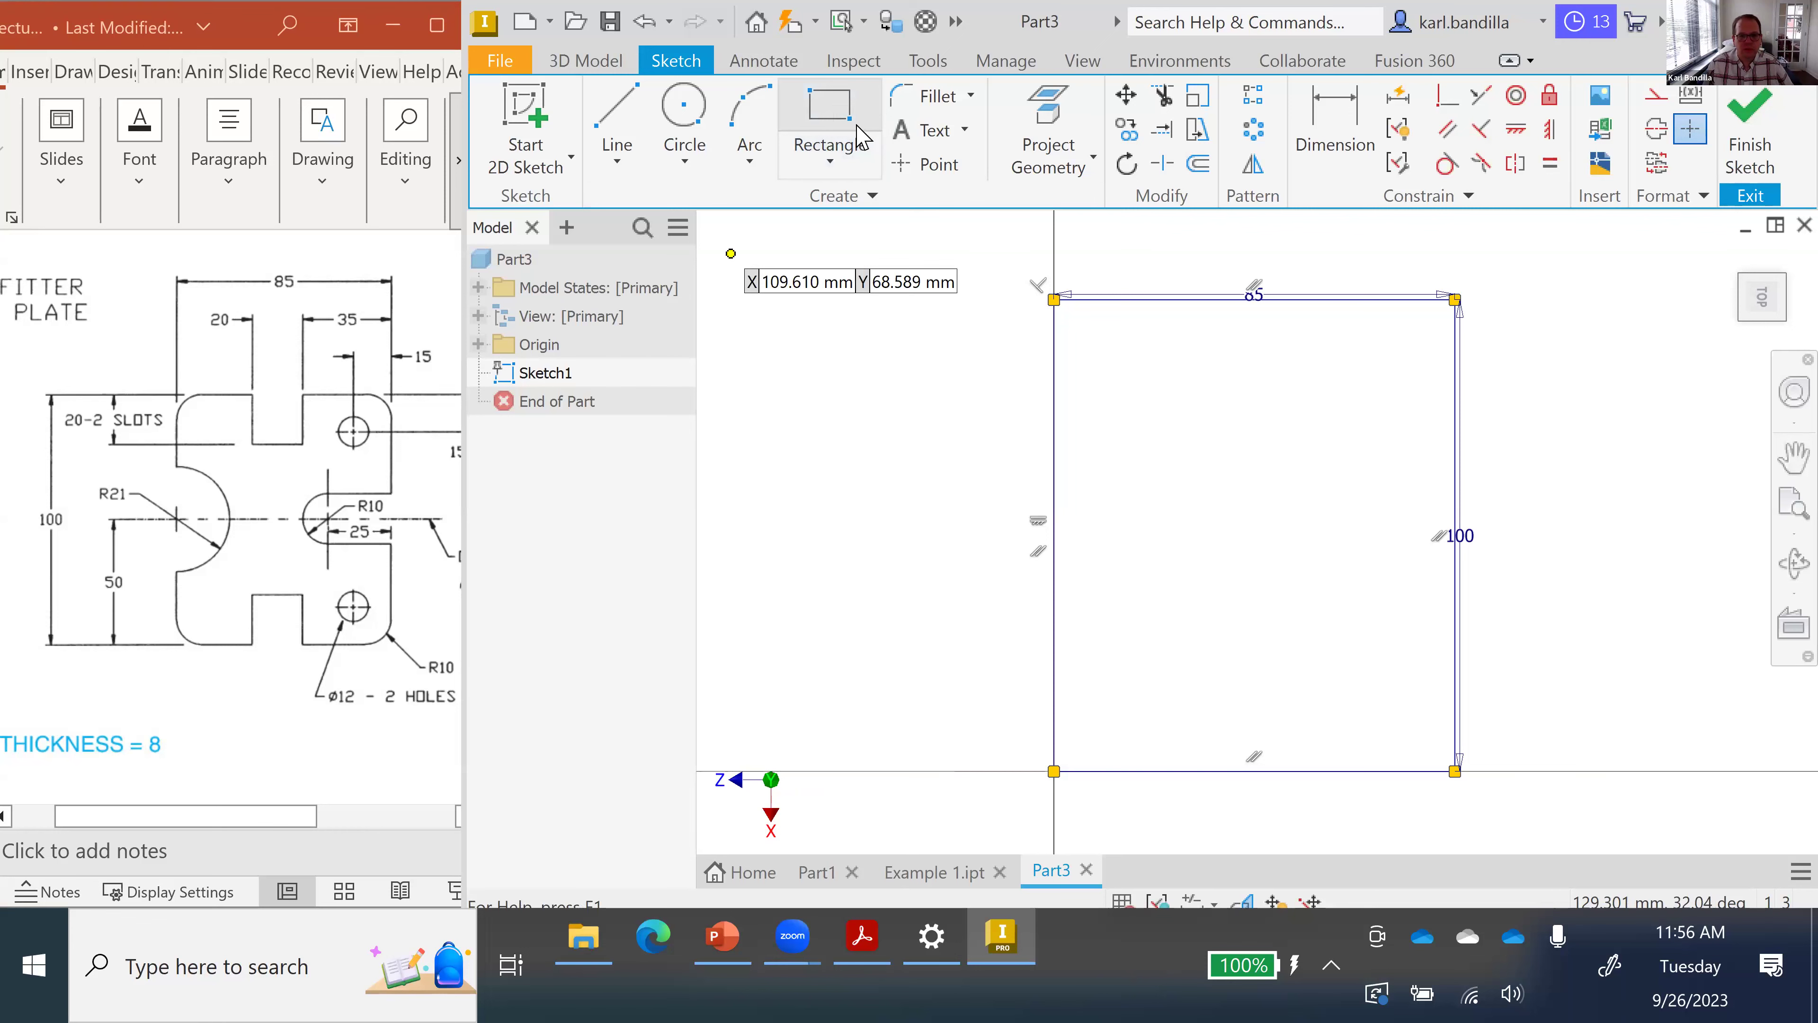
click(862, 135)
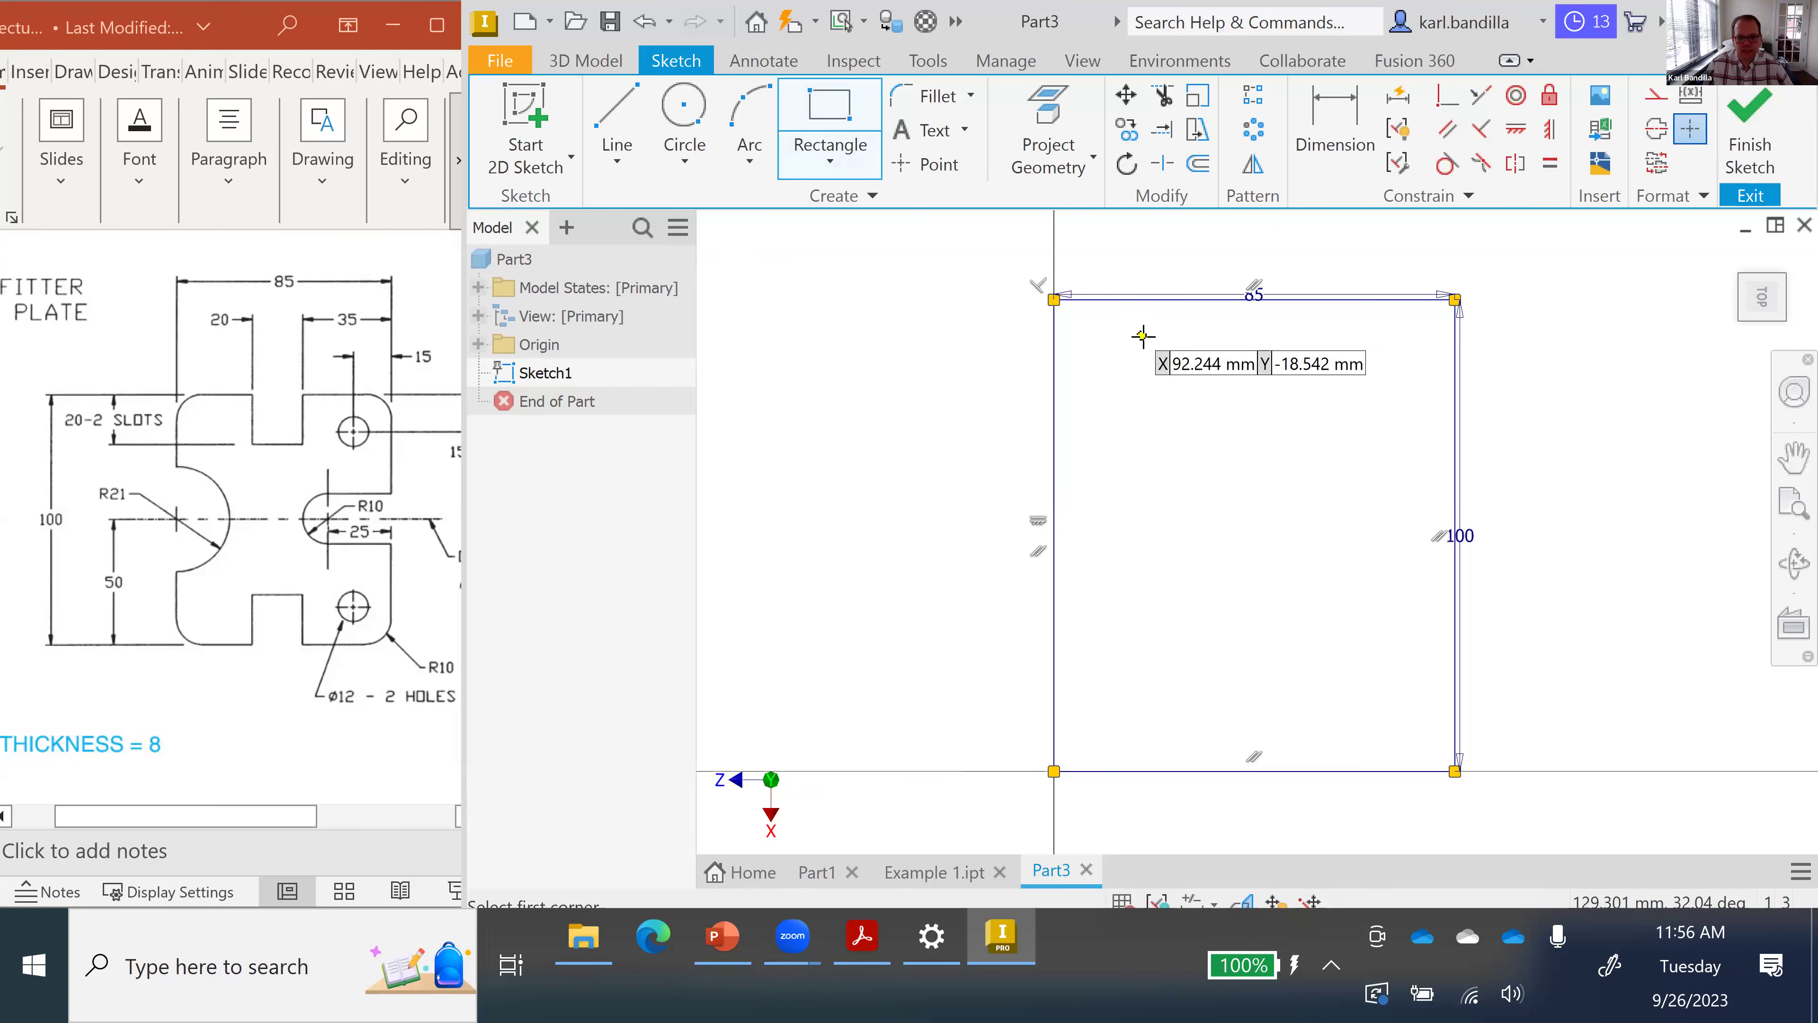
click(1200, 299)
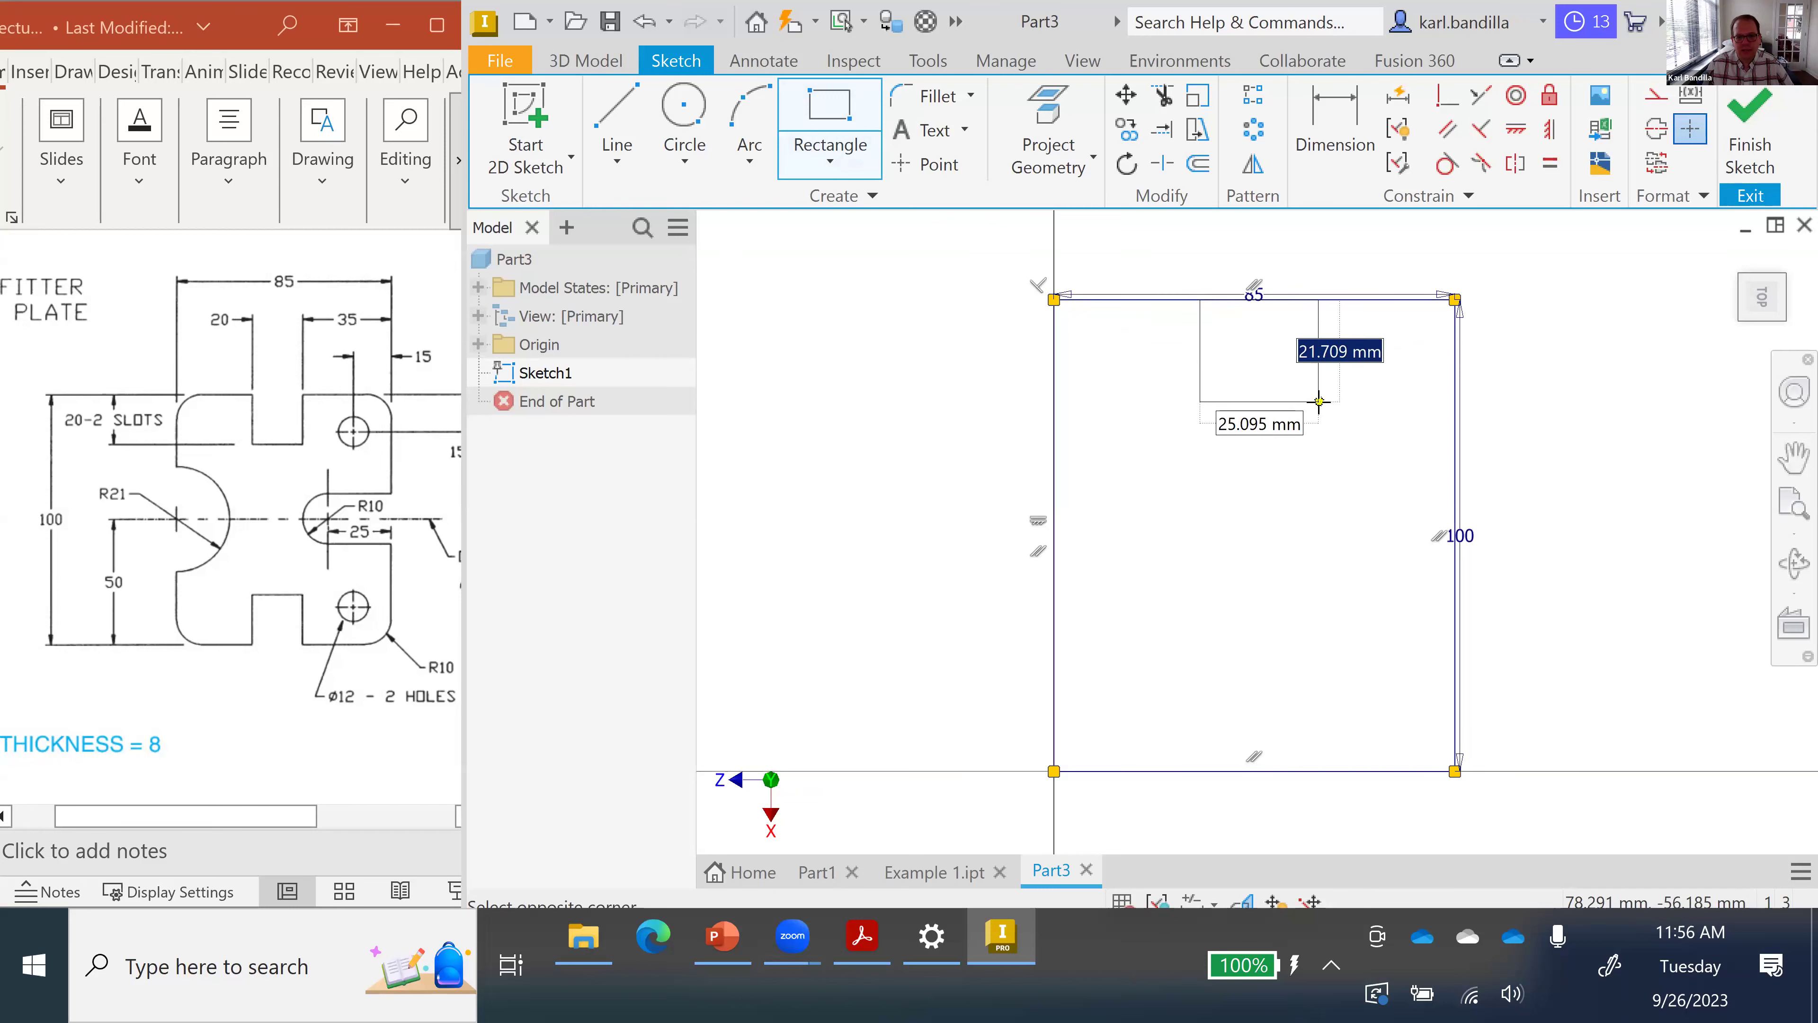
text(20)
key(Tab)
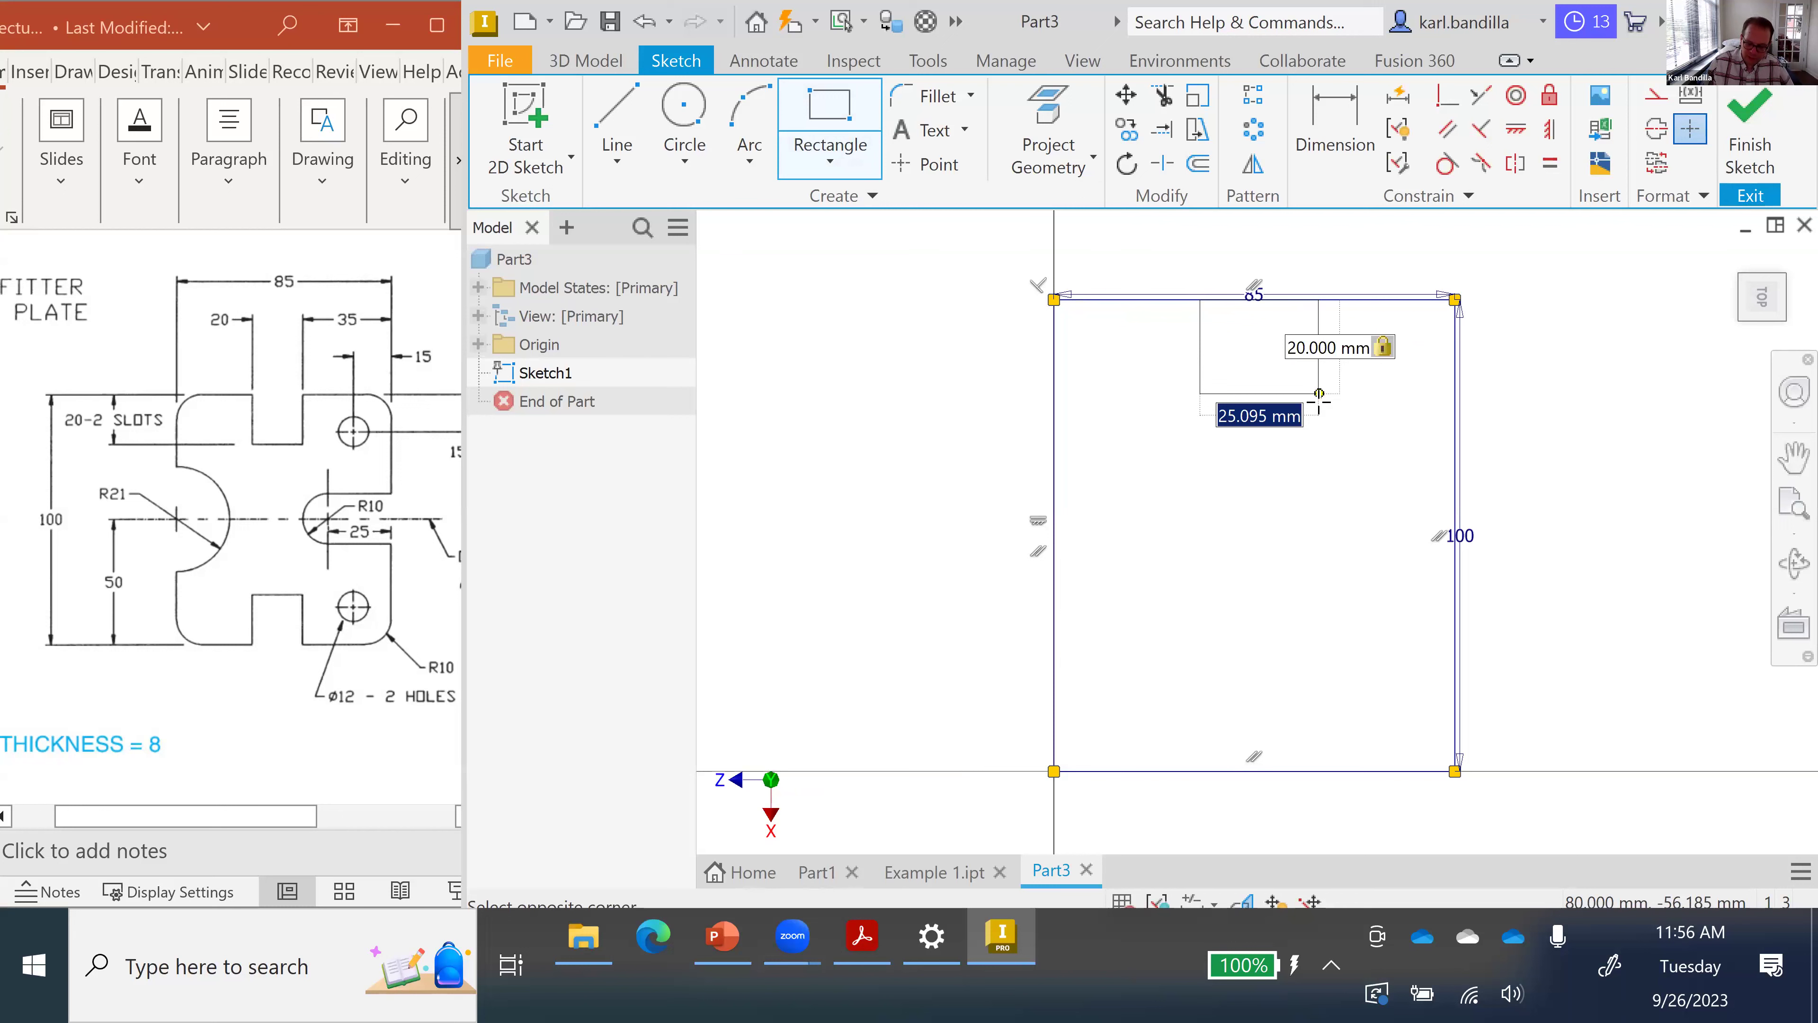
text(20)
key(Return)
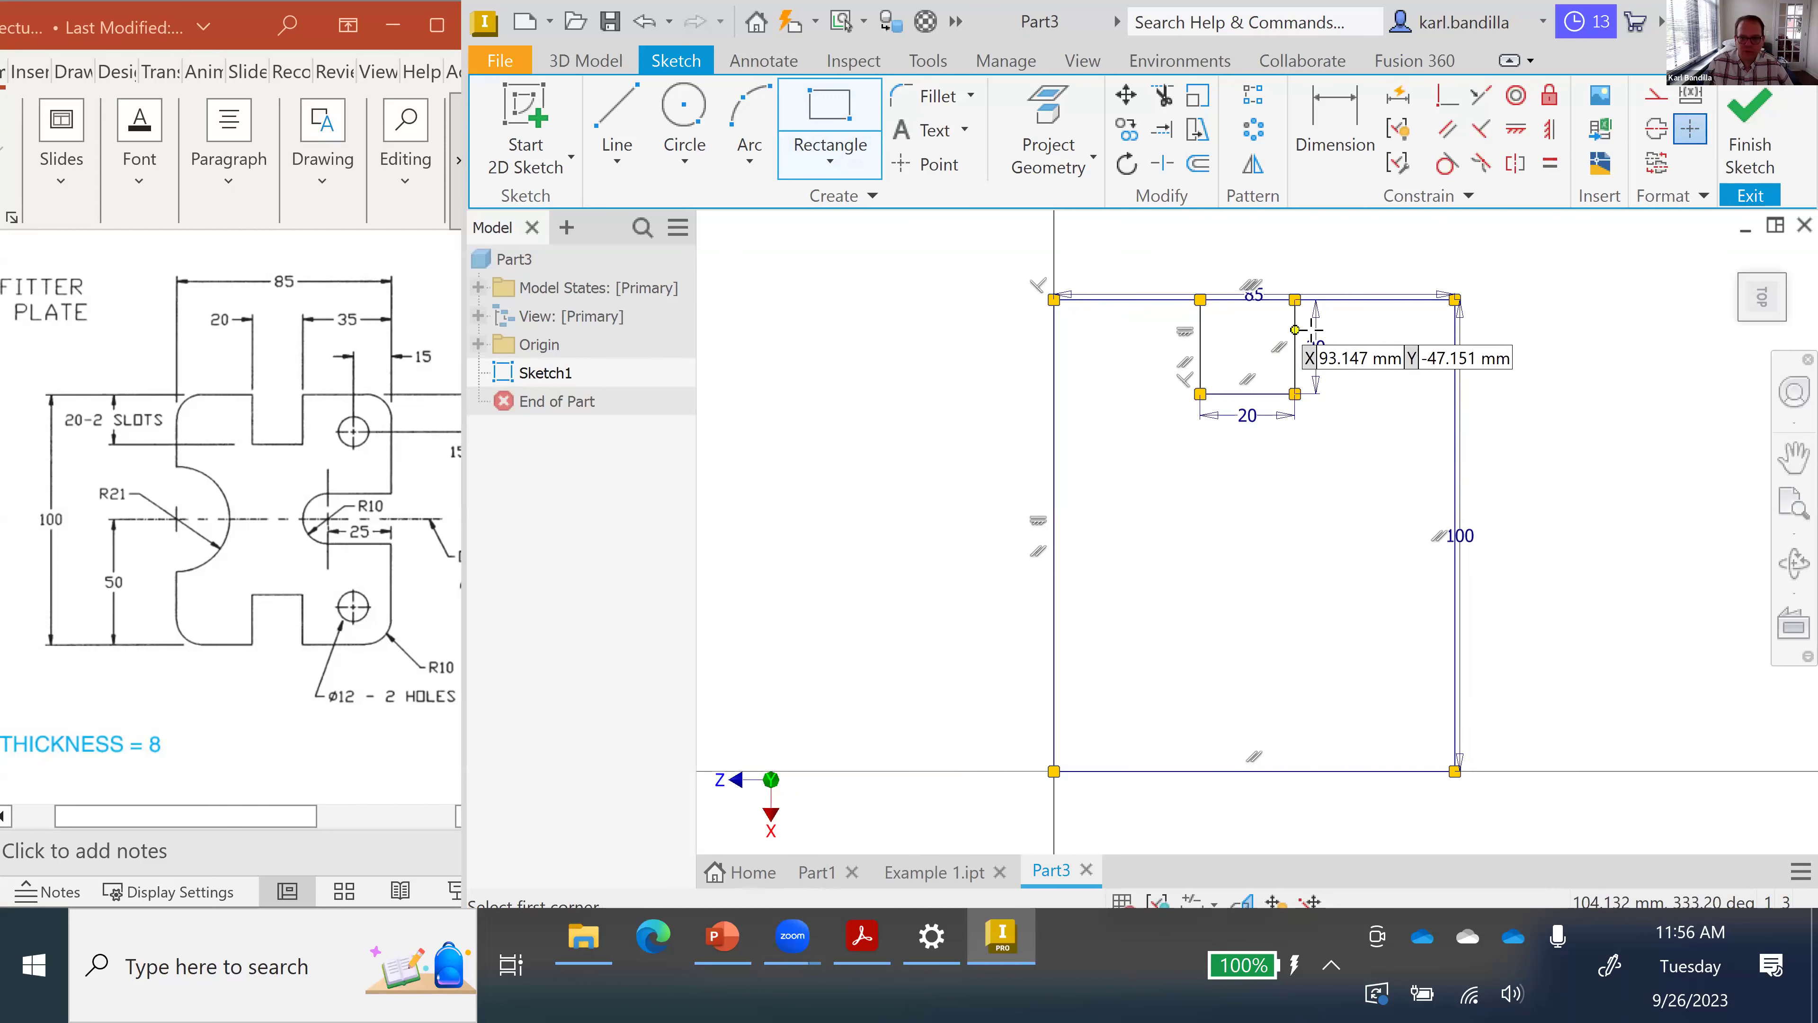
- Dimension the upper square's right side 35 mm from the plate's right edge
click(1339, 116)
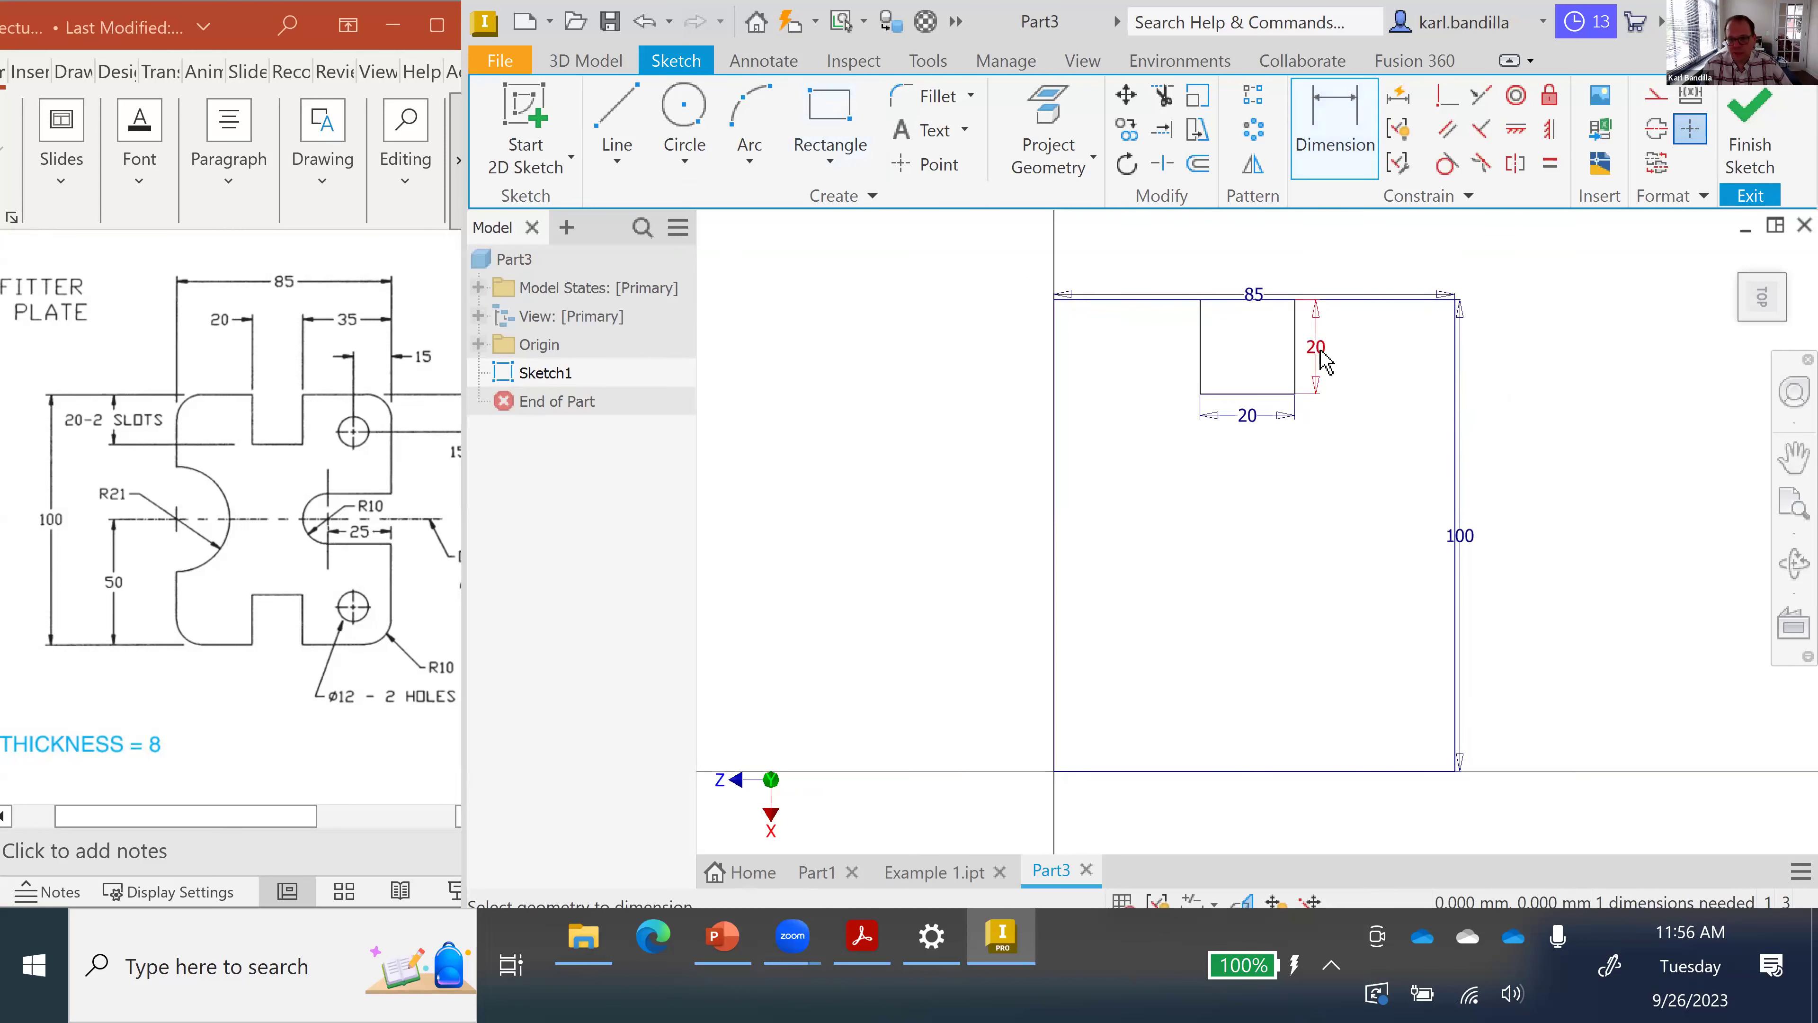
click(1295, 353)
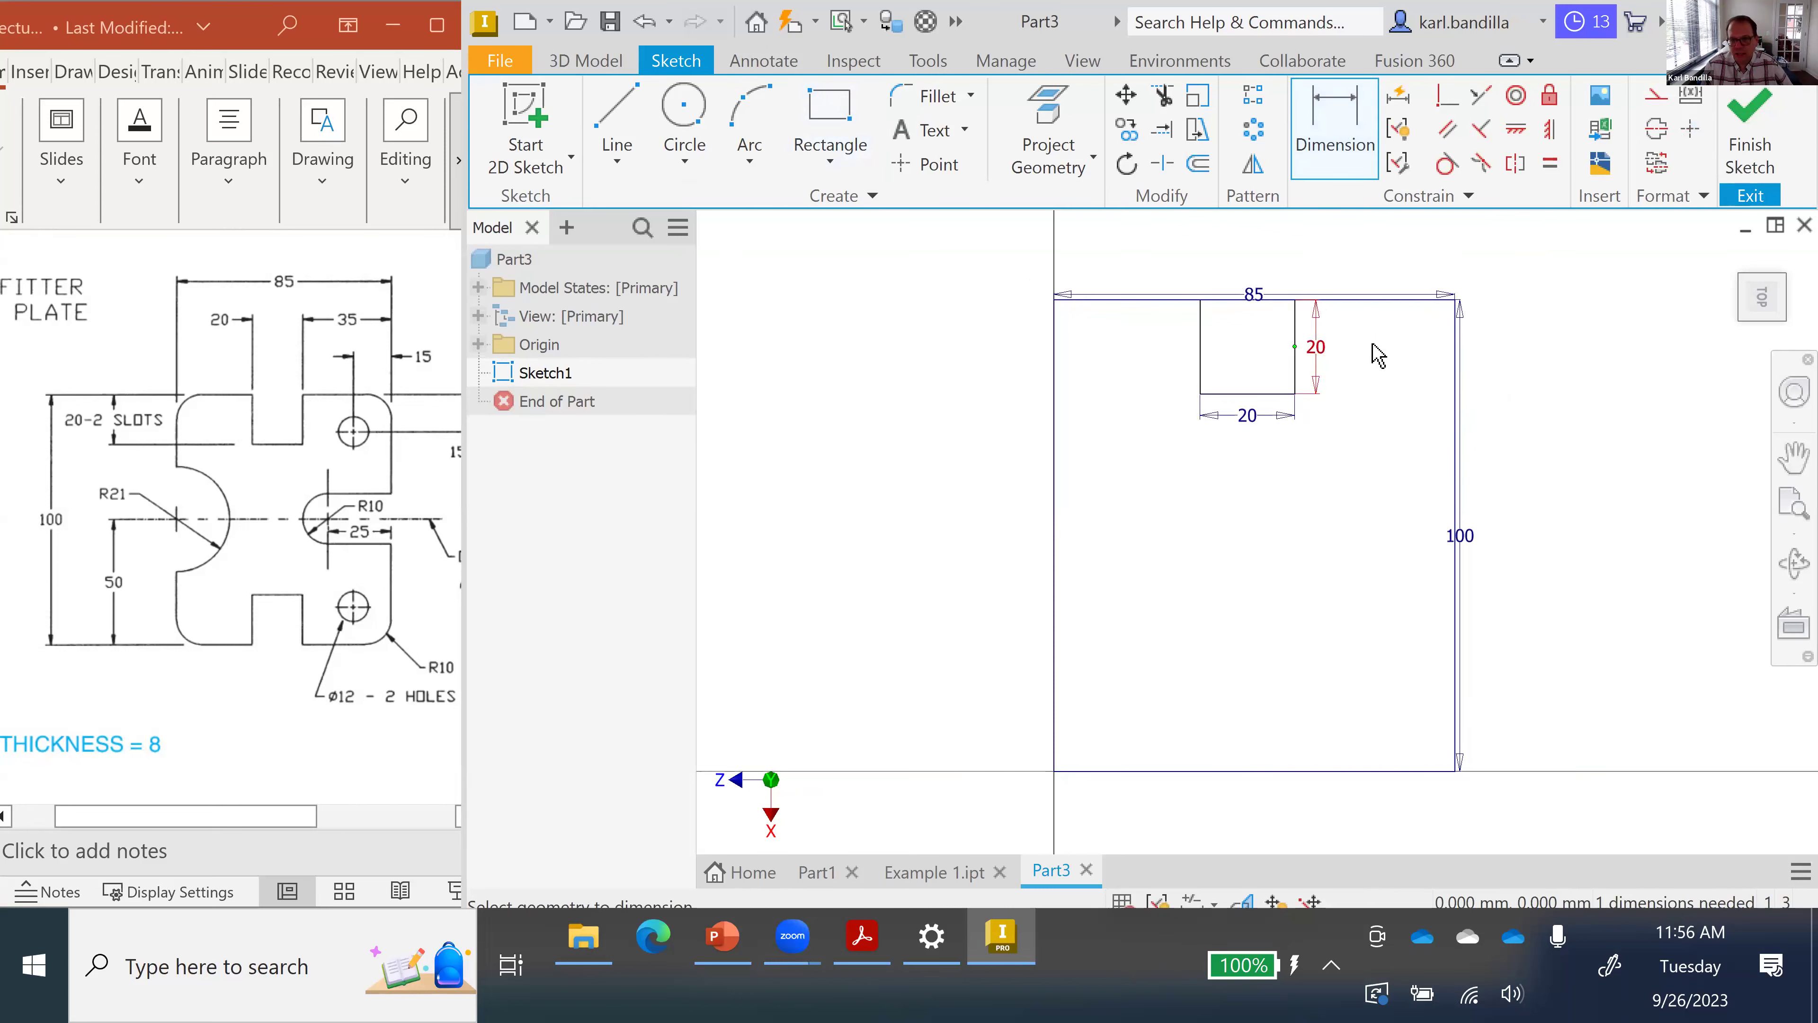
click(1458, 362)
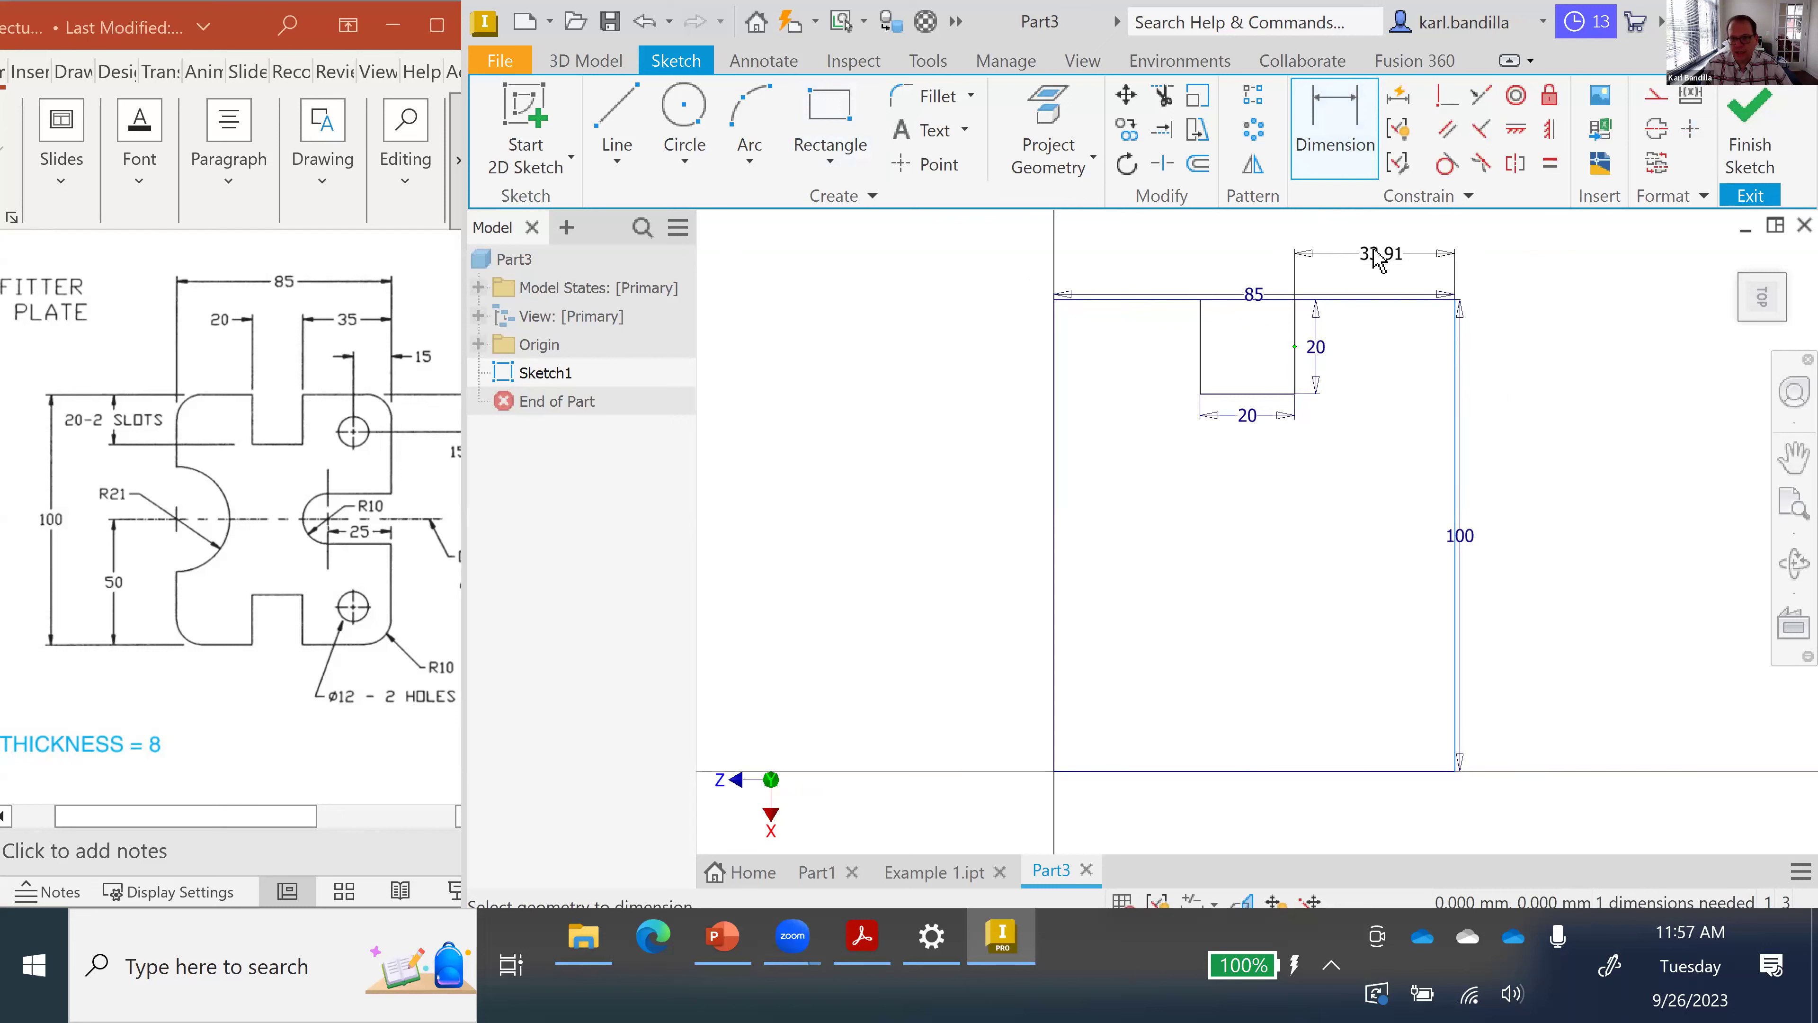
click(1376, 257)
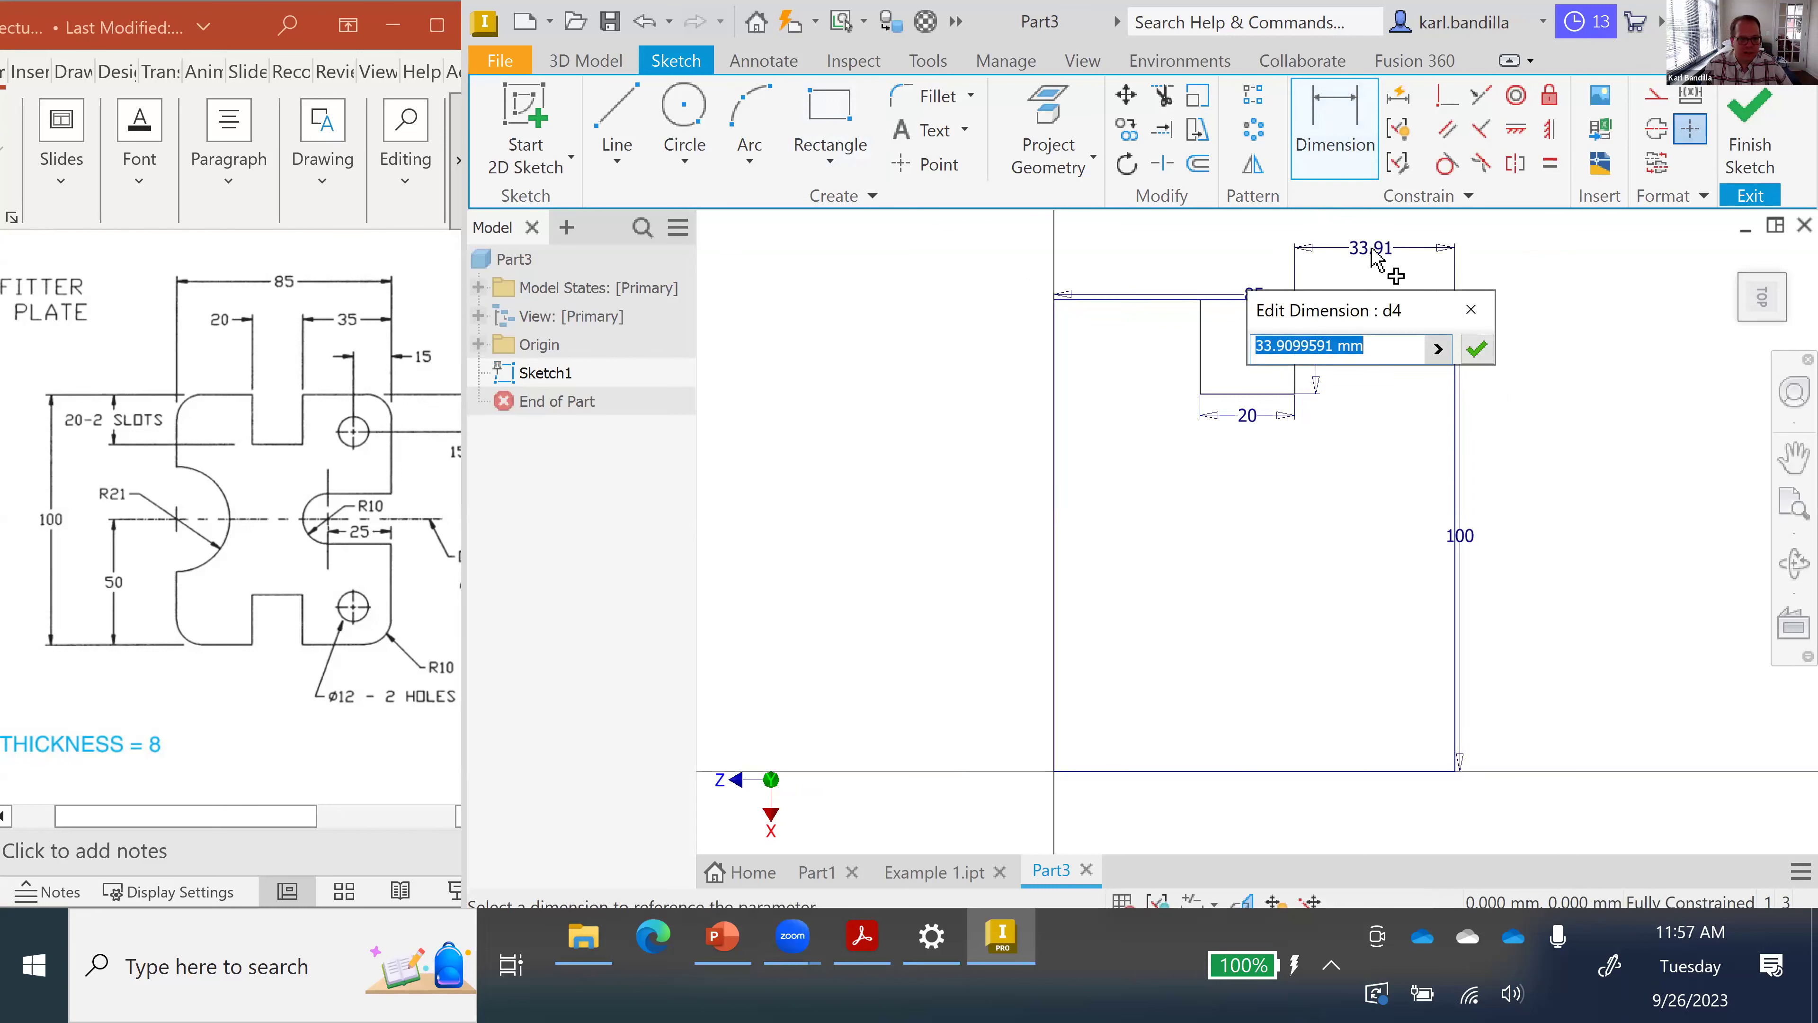
text(35)
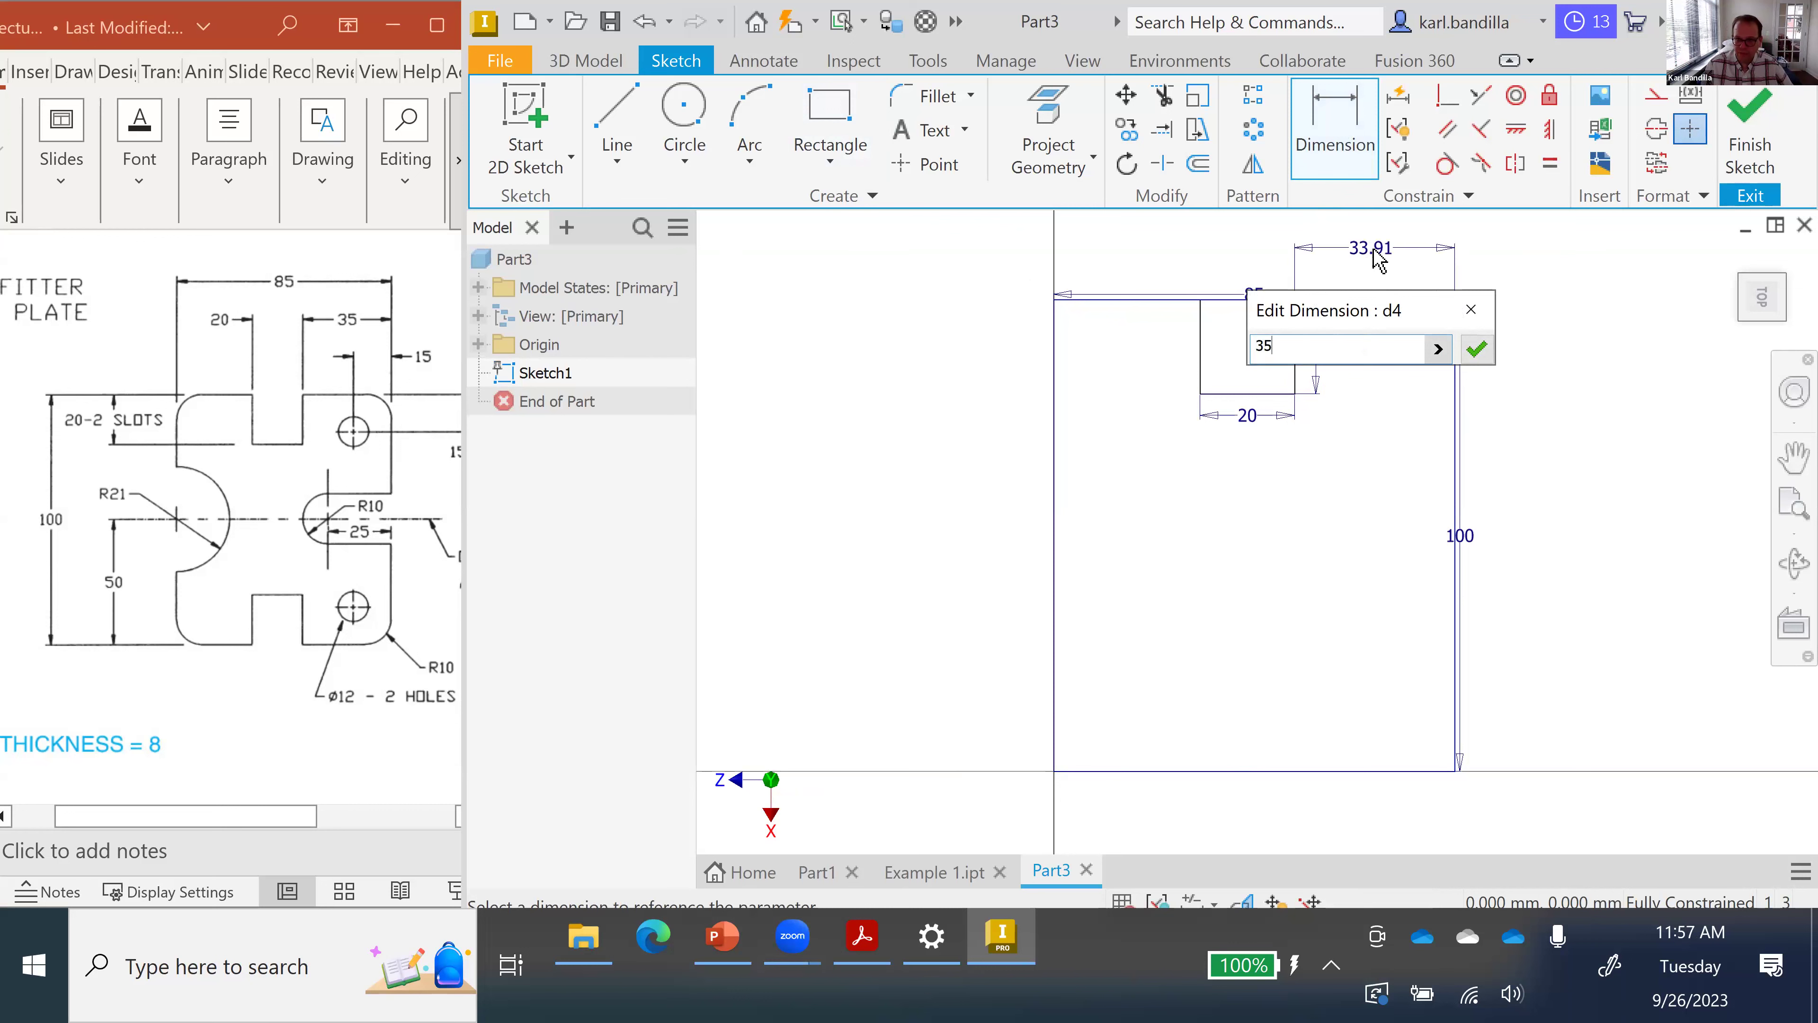
key(Return)
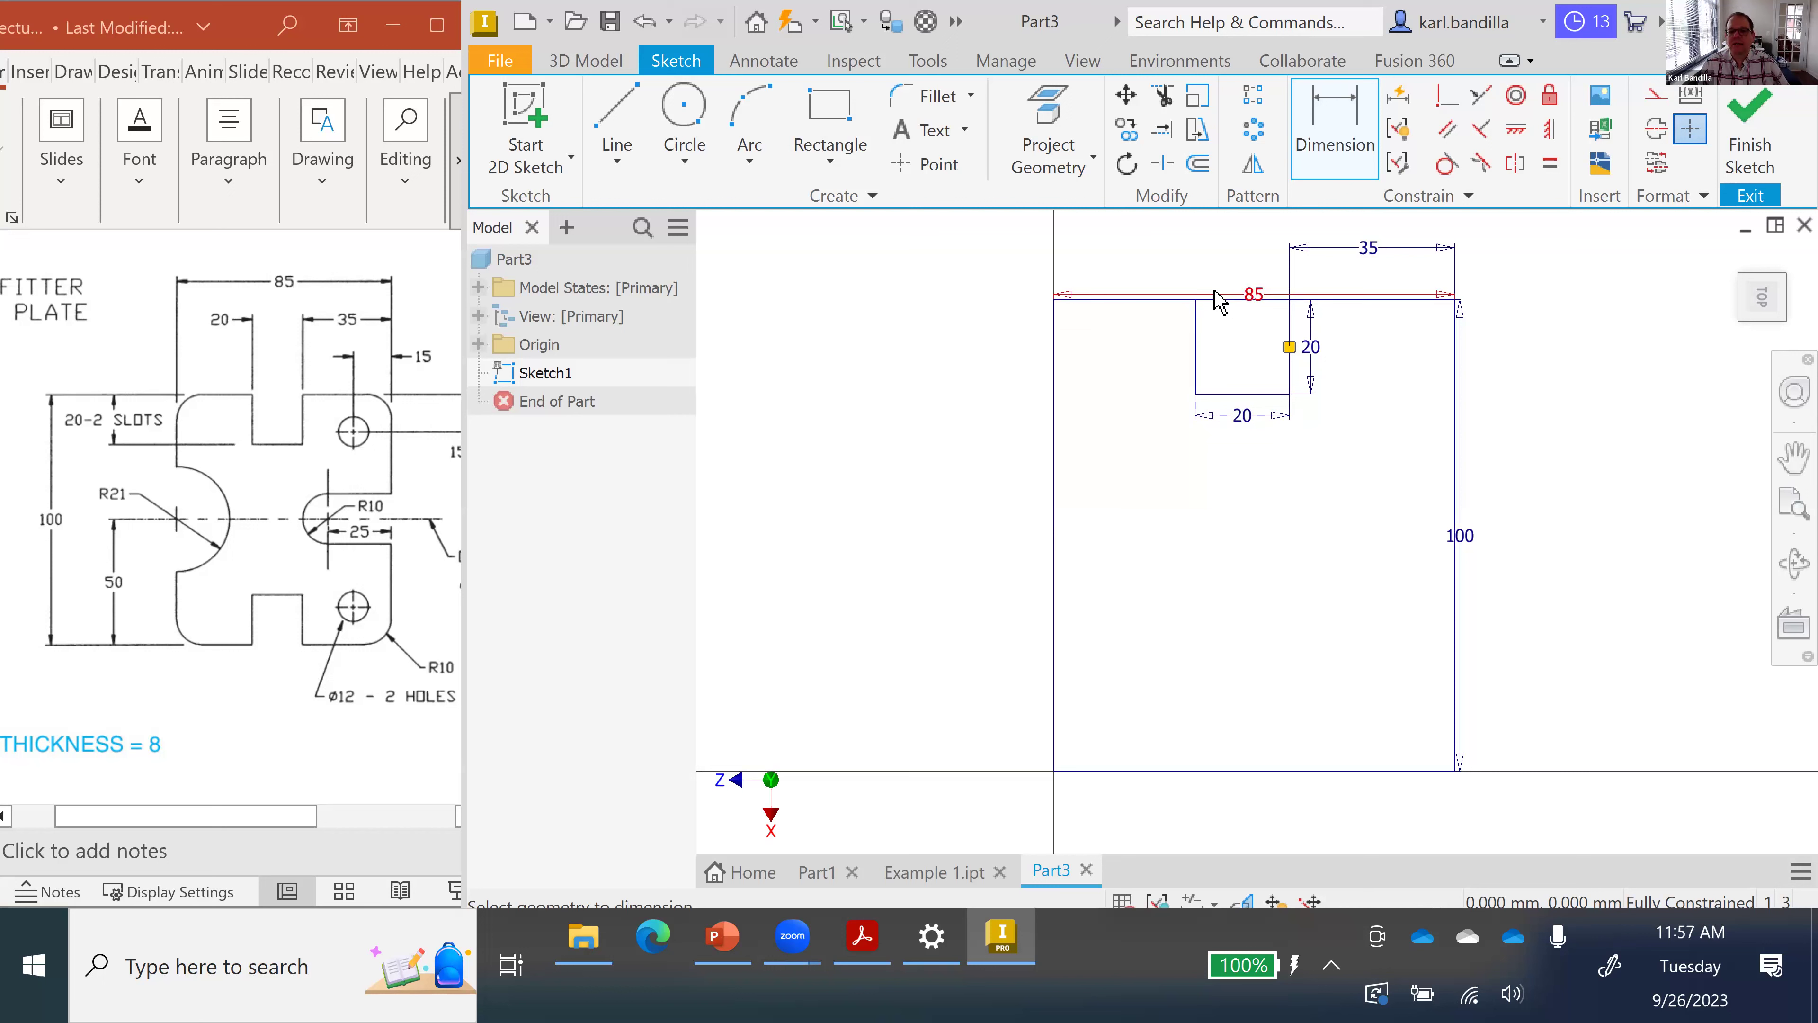
click(1166, 101)
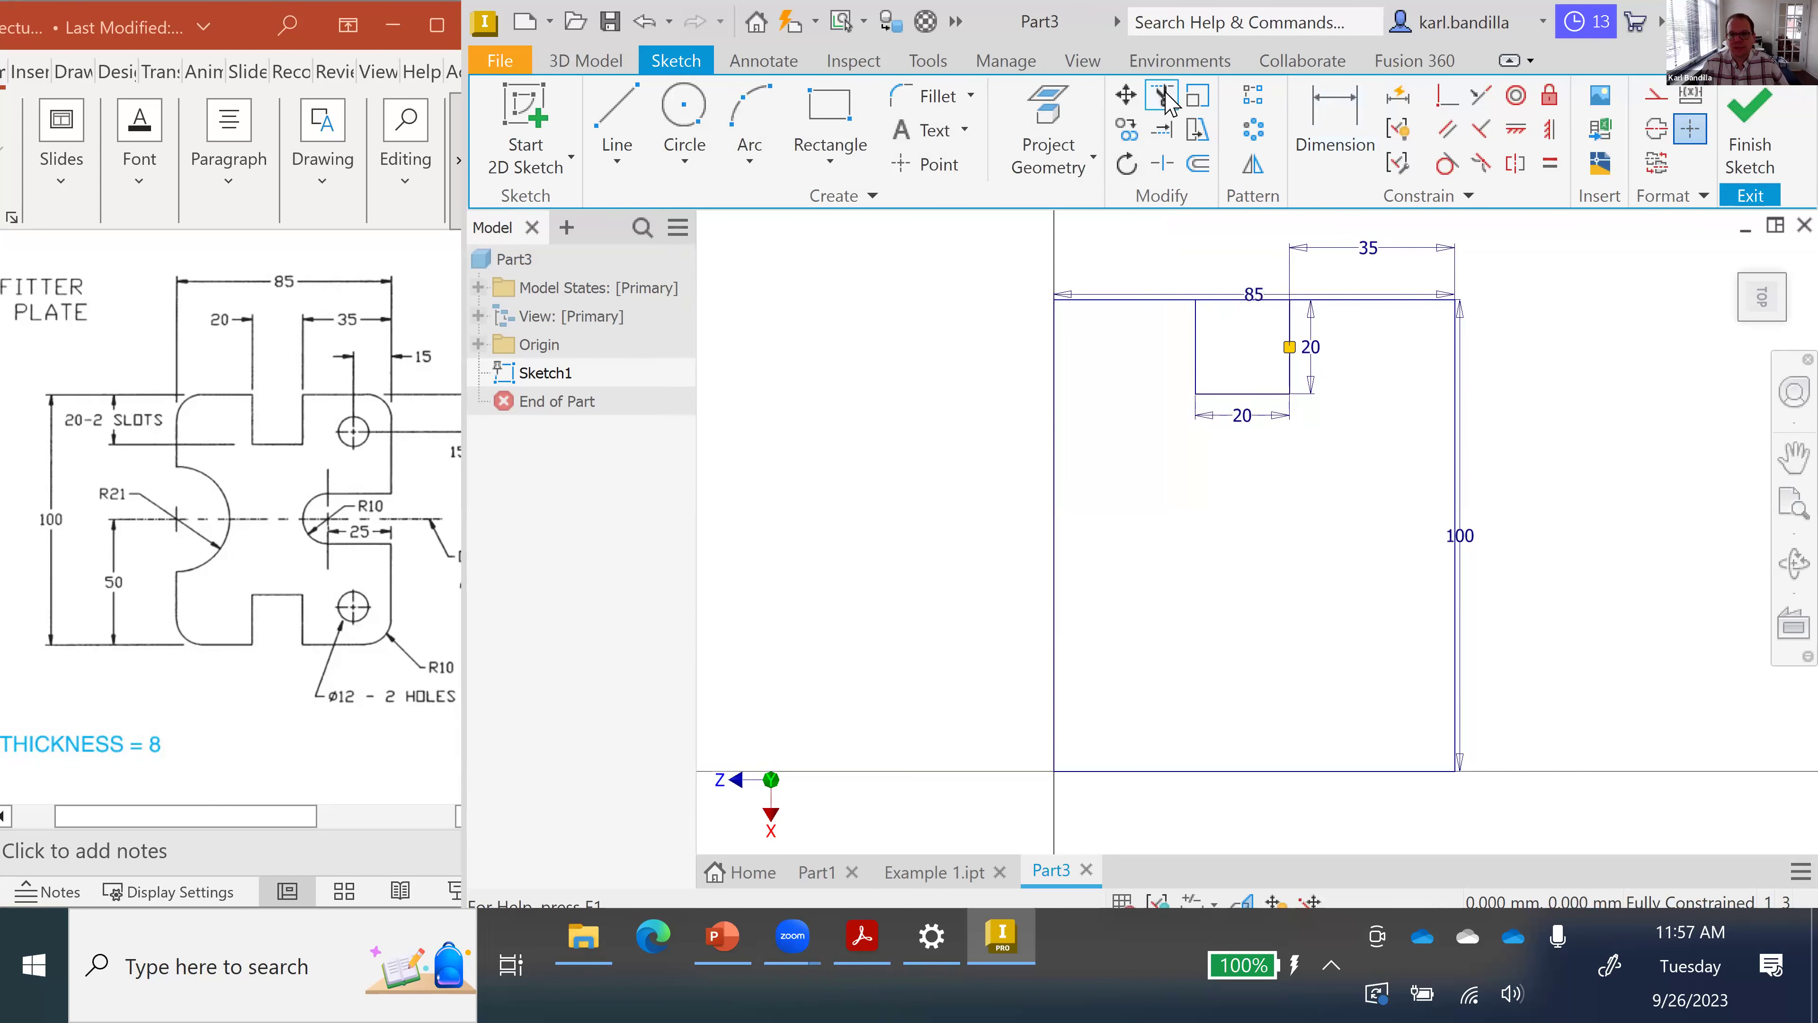
- Delete the top-edge line across the upper square to open the notch
click(1225, 305)
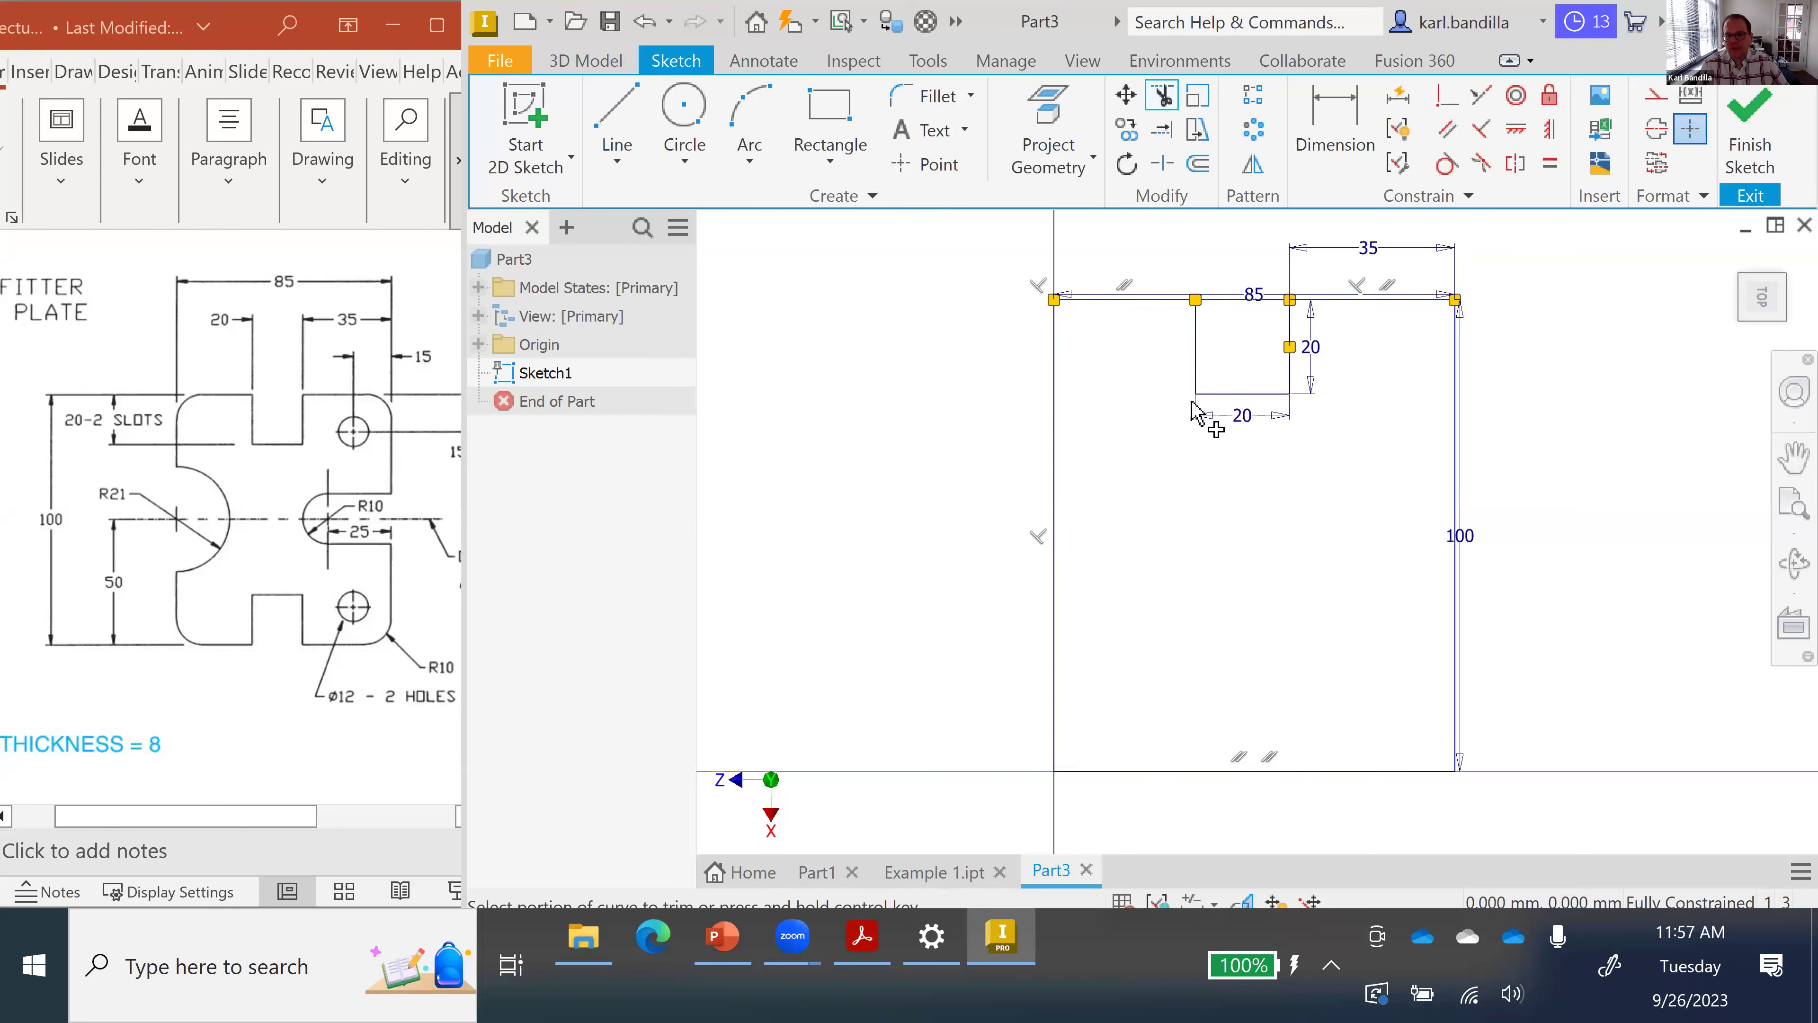
click(1230, 306)
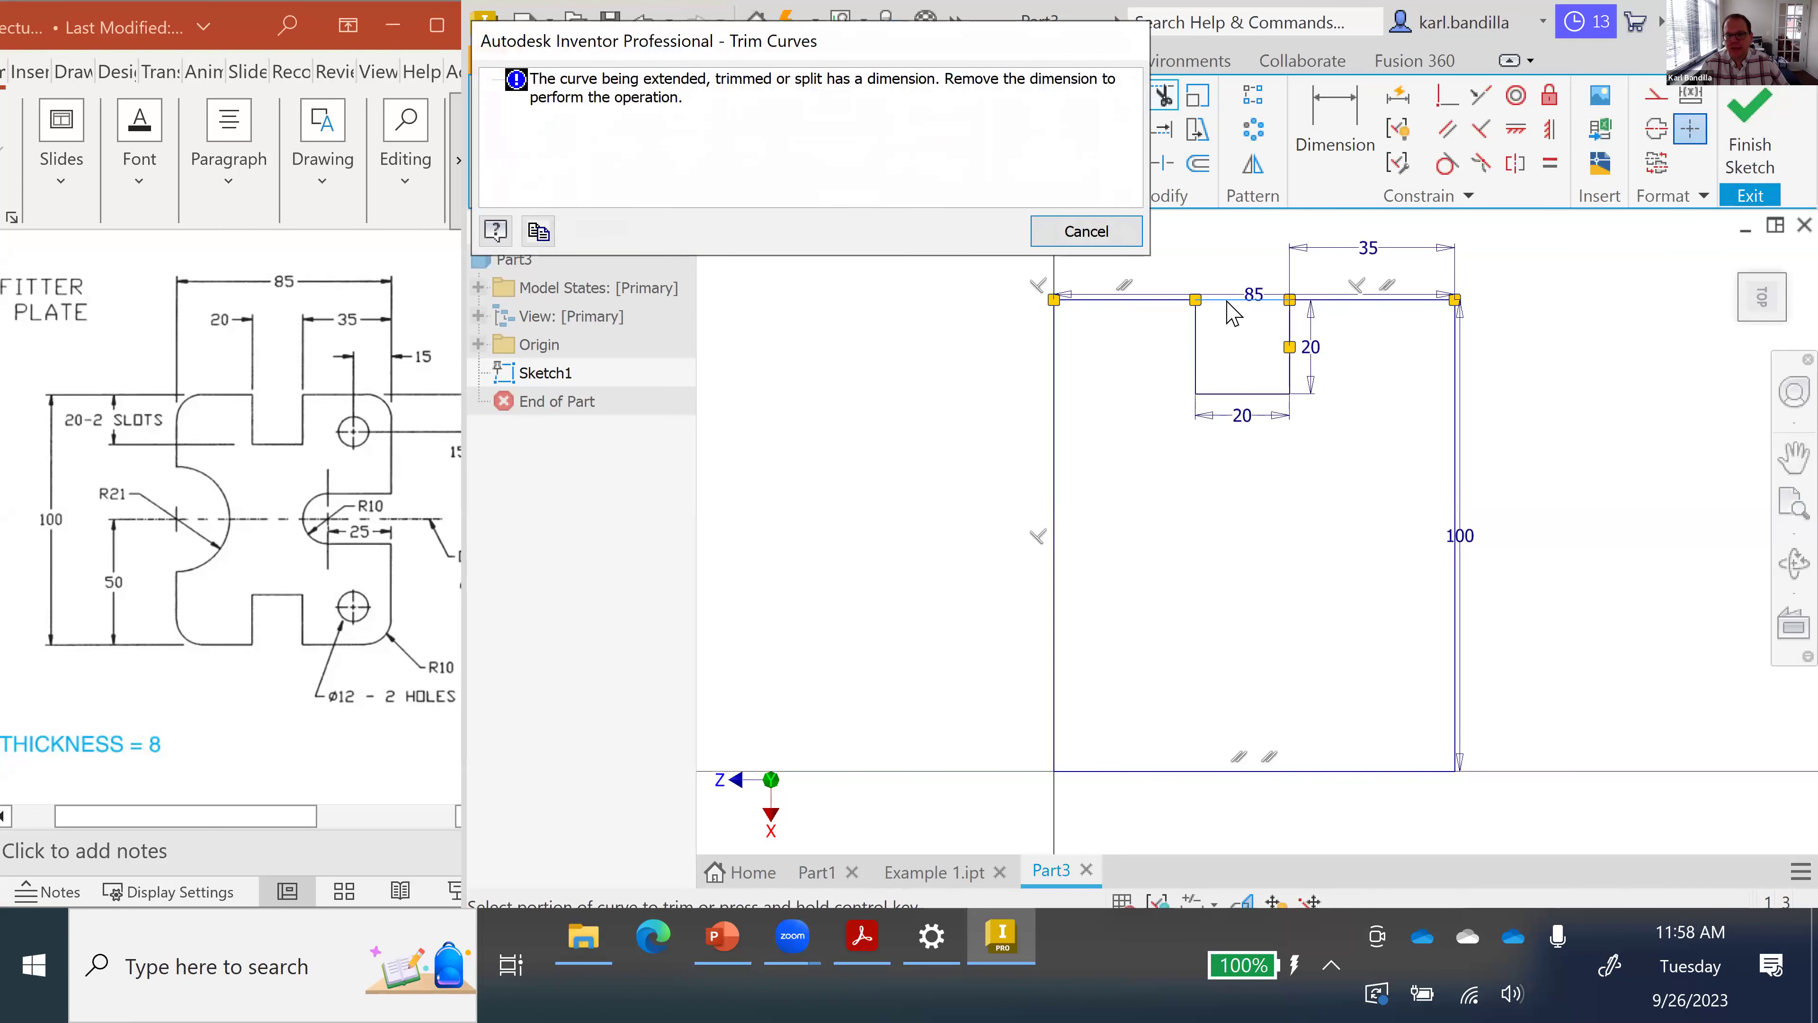
click(1086, 231)
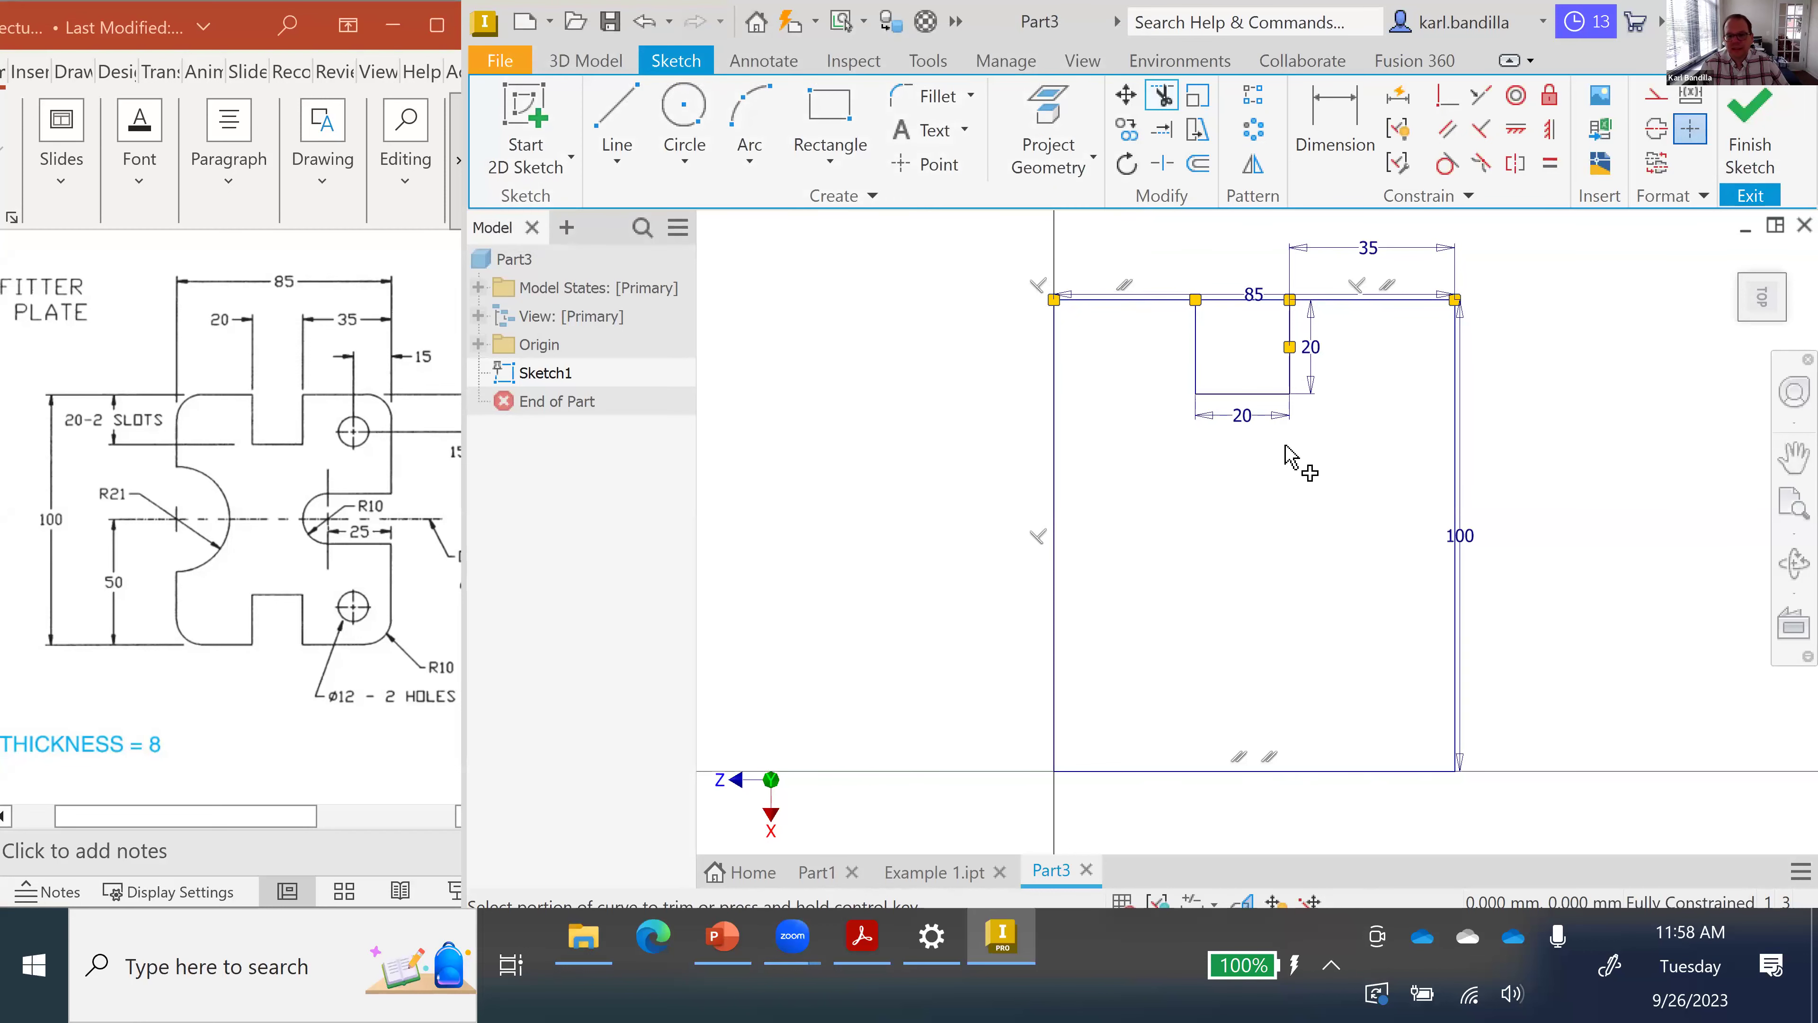
key(Escape)
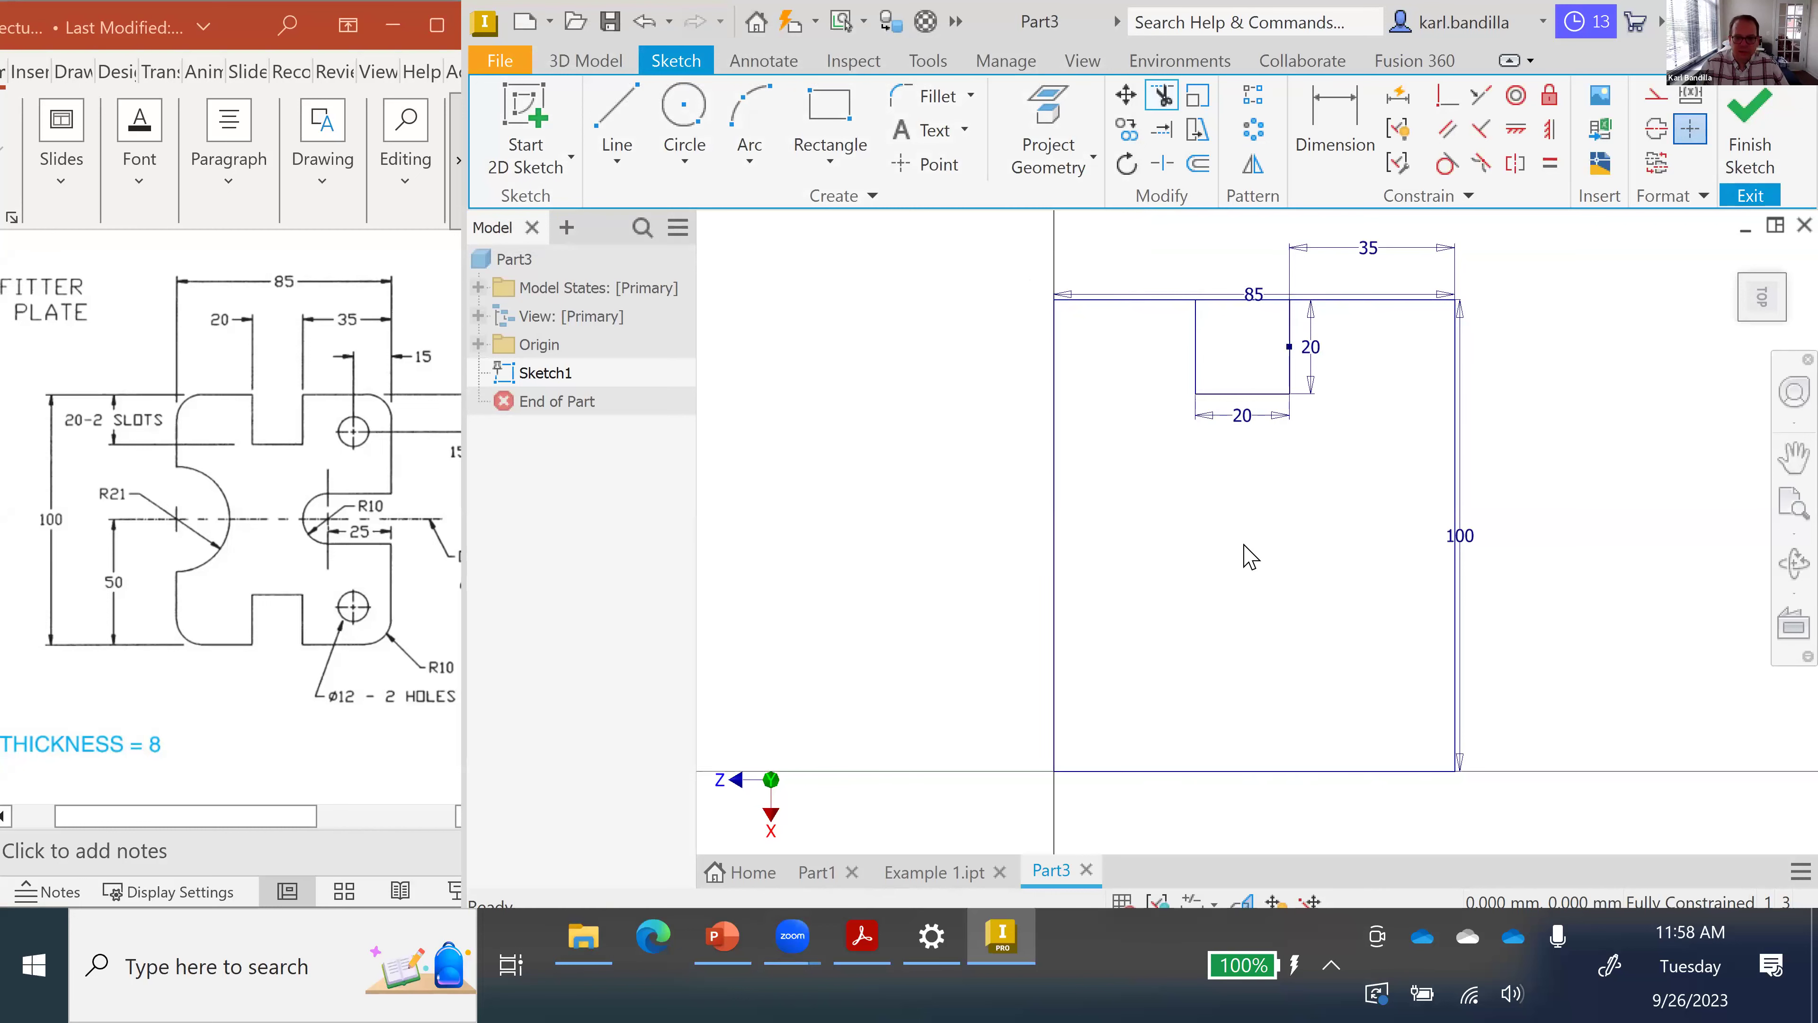
click(1224, 309)
key(Delete)
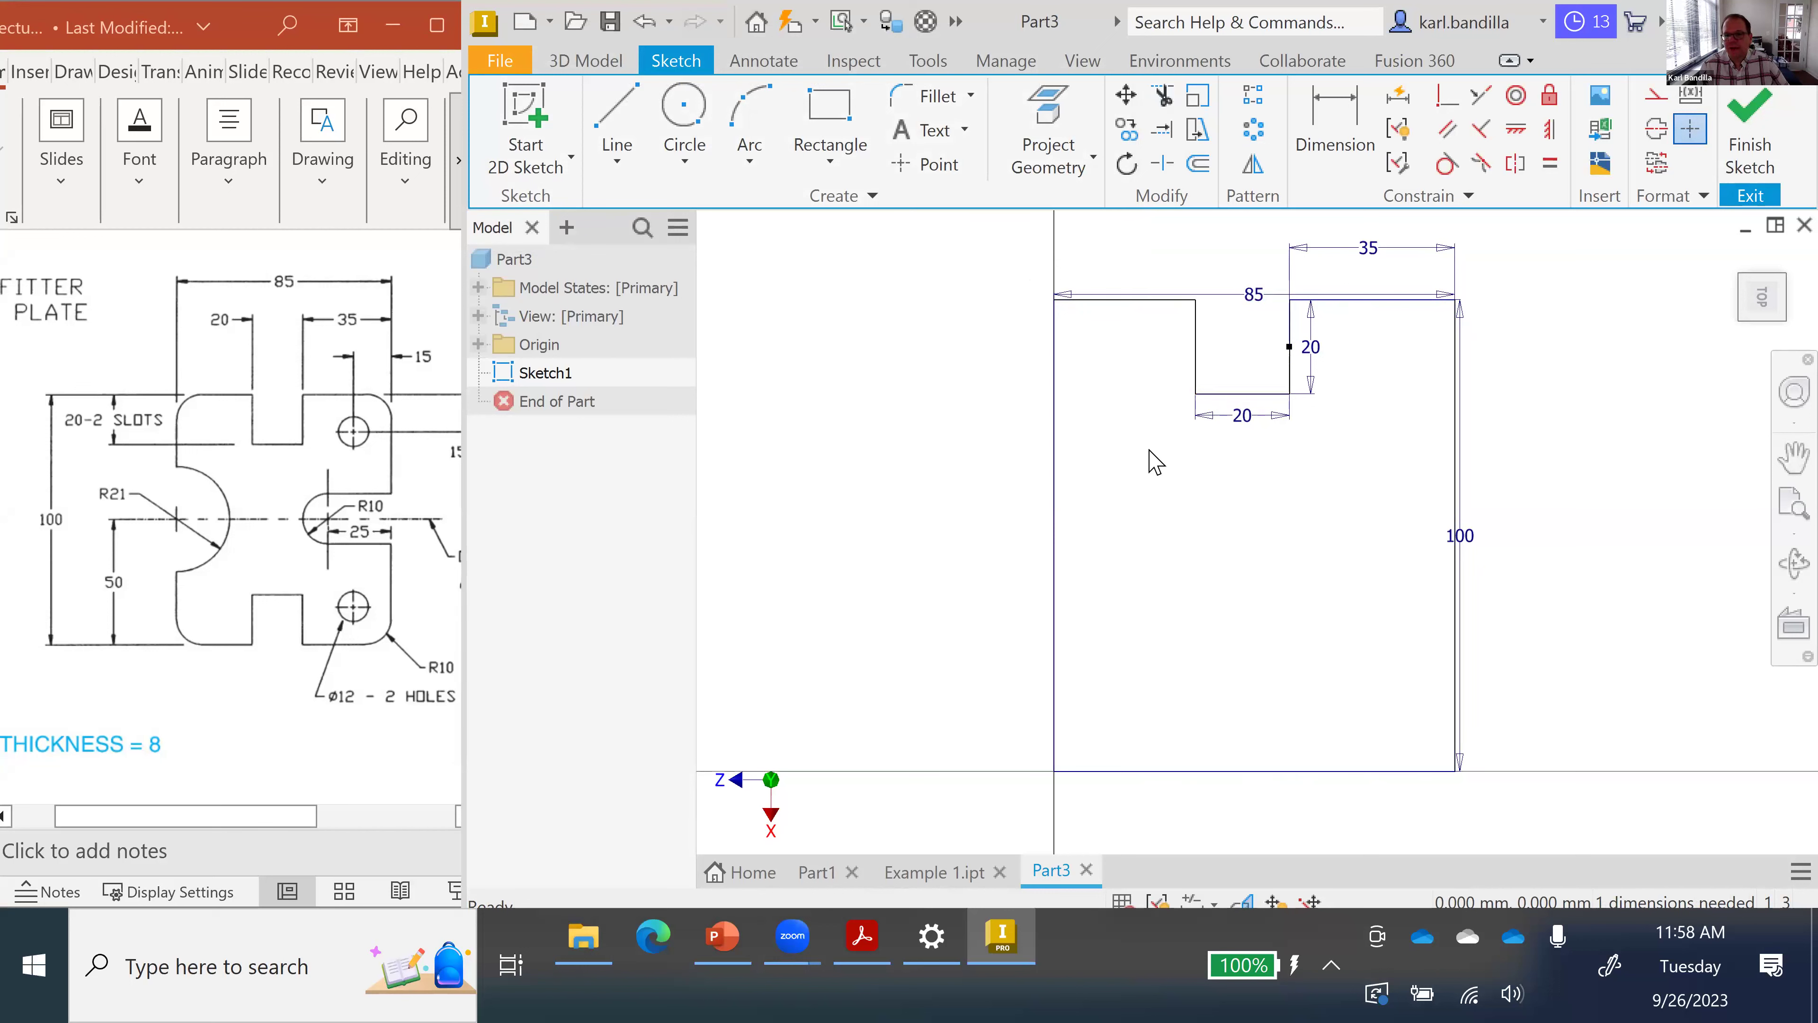
click(843, 129)
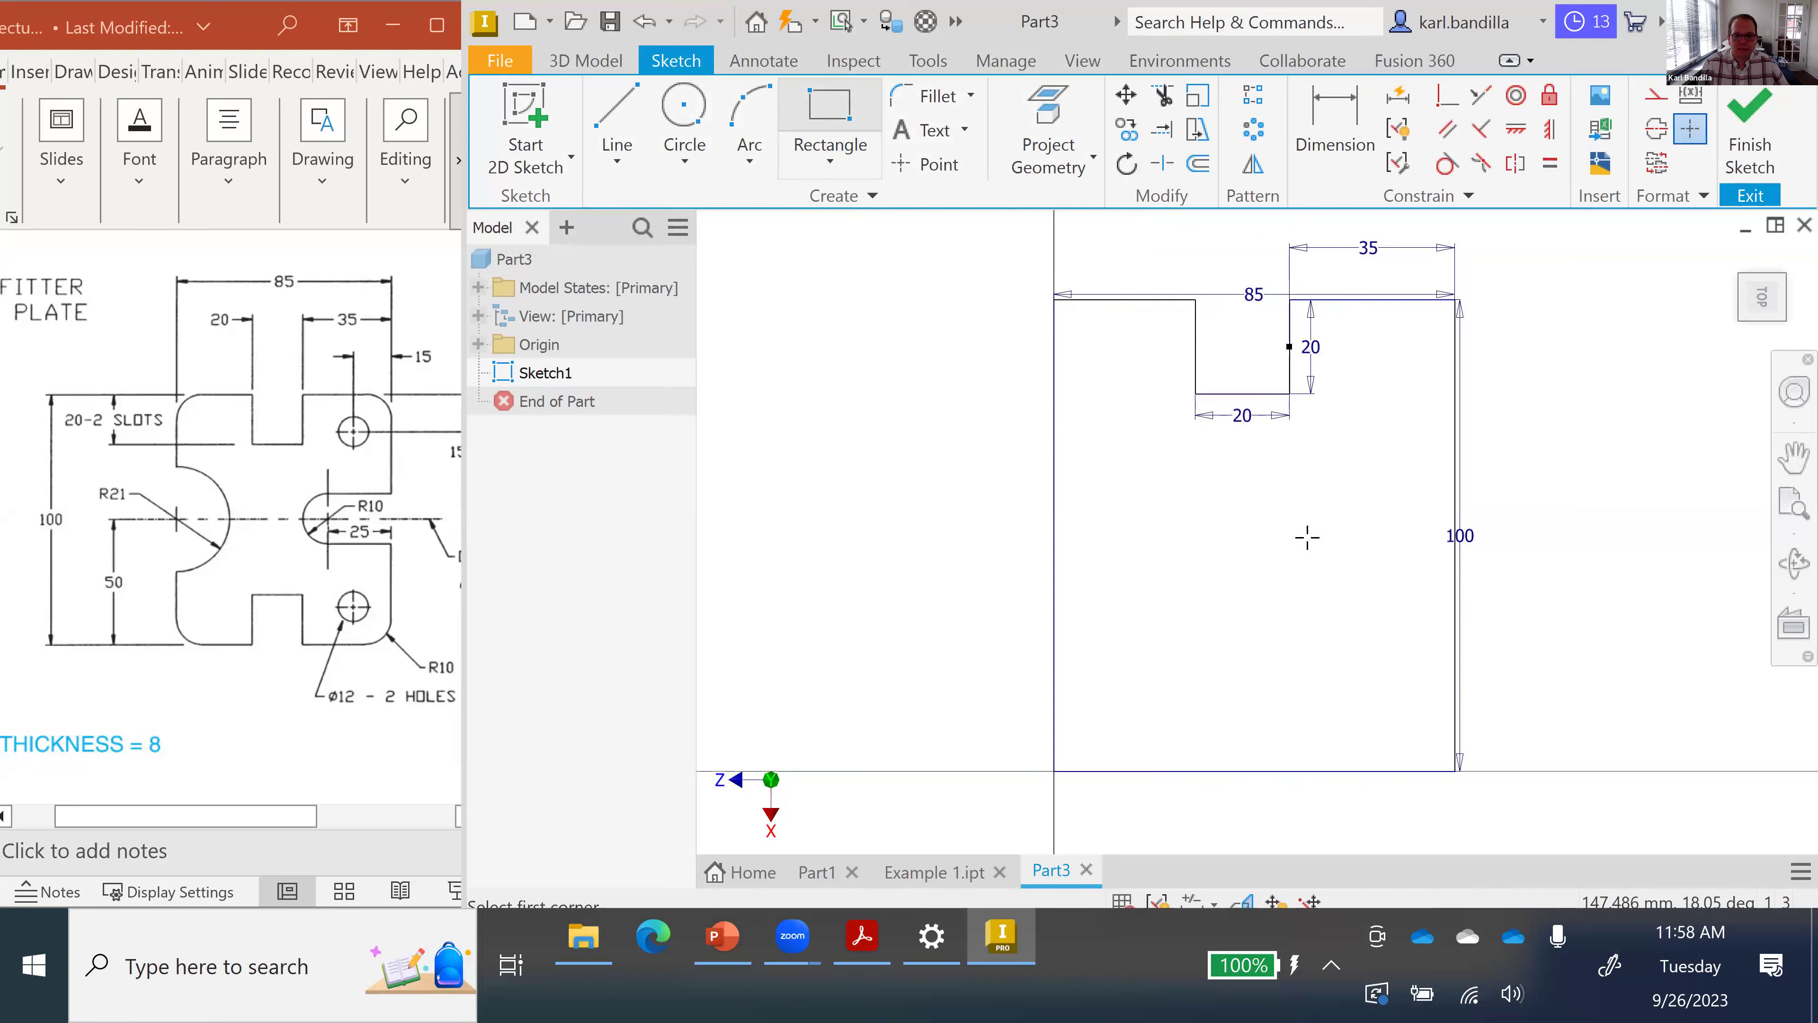
- Draw a 20 × 20 mm square starting on the plate's bottom edge
click(1205, 771)
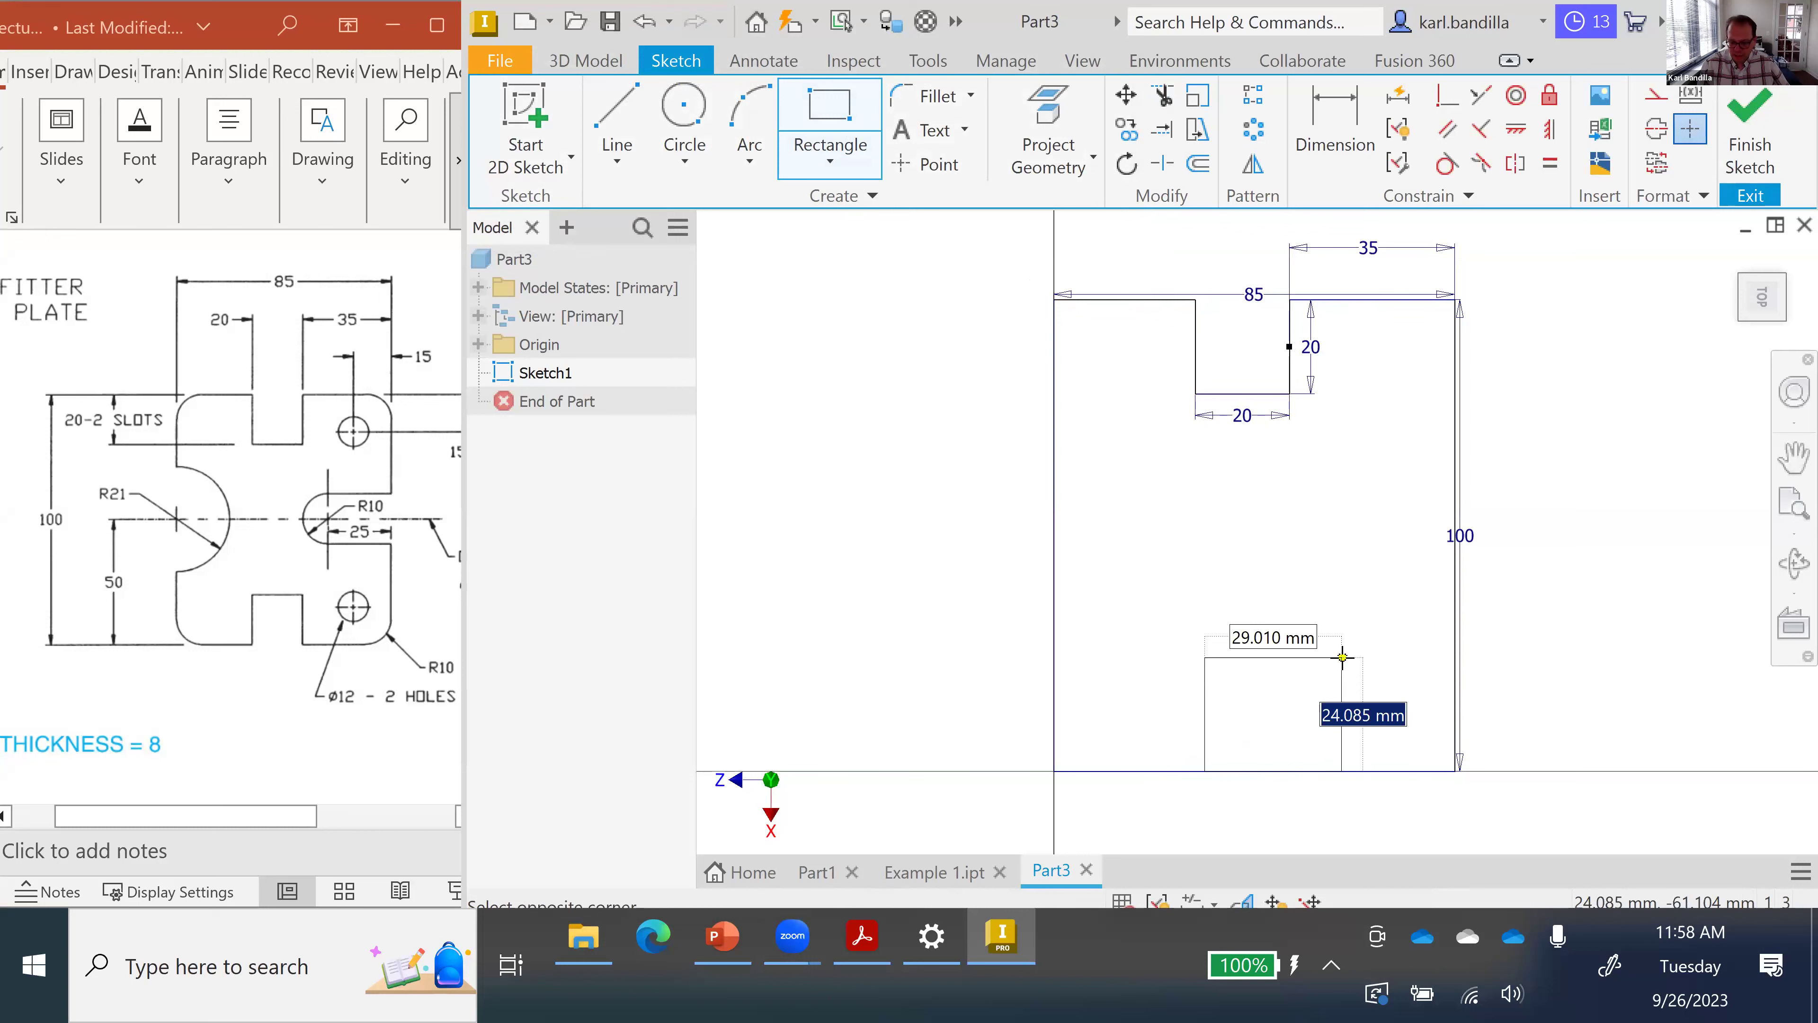
text(20)
key(Tab)
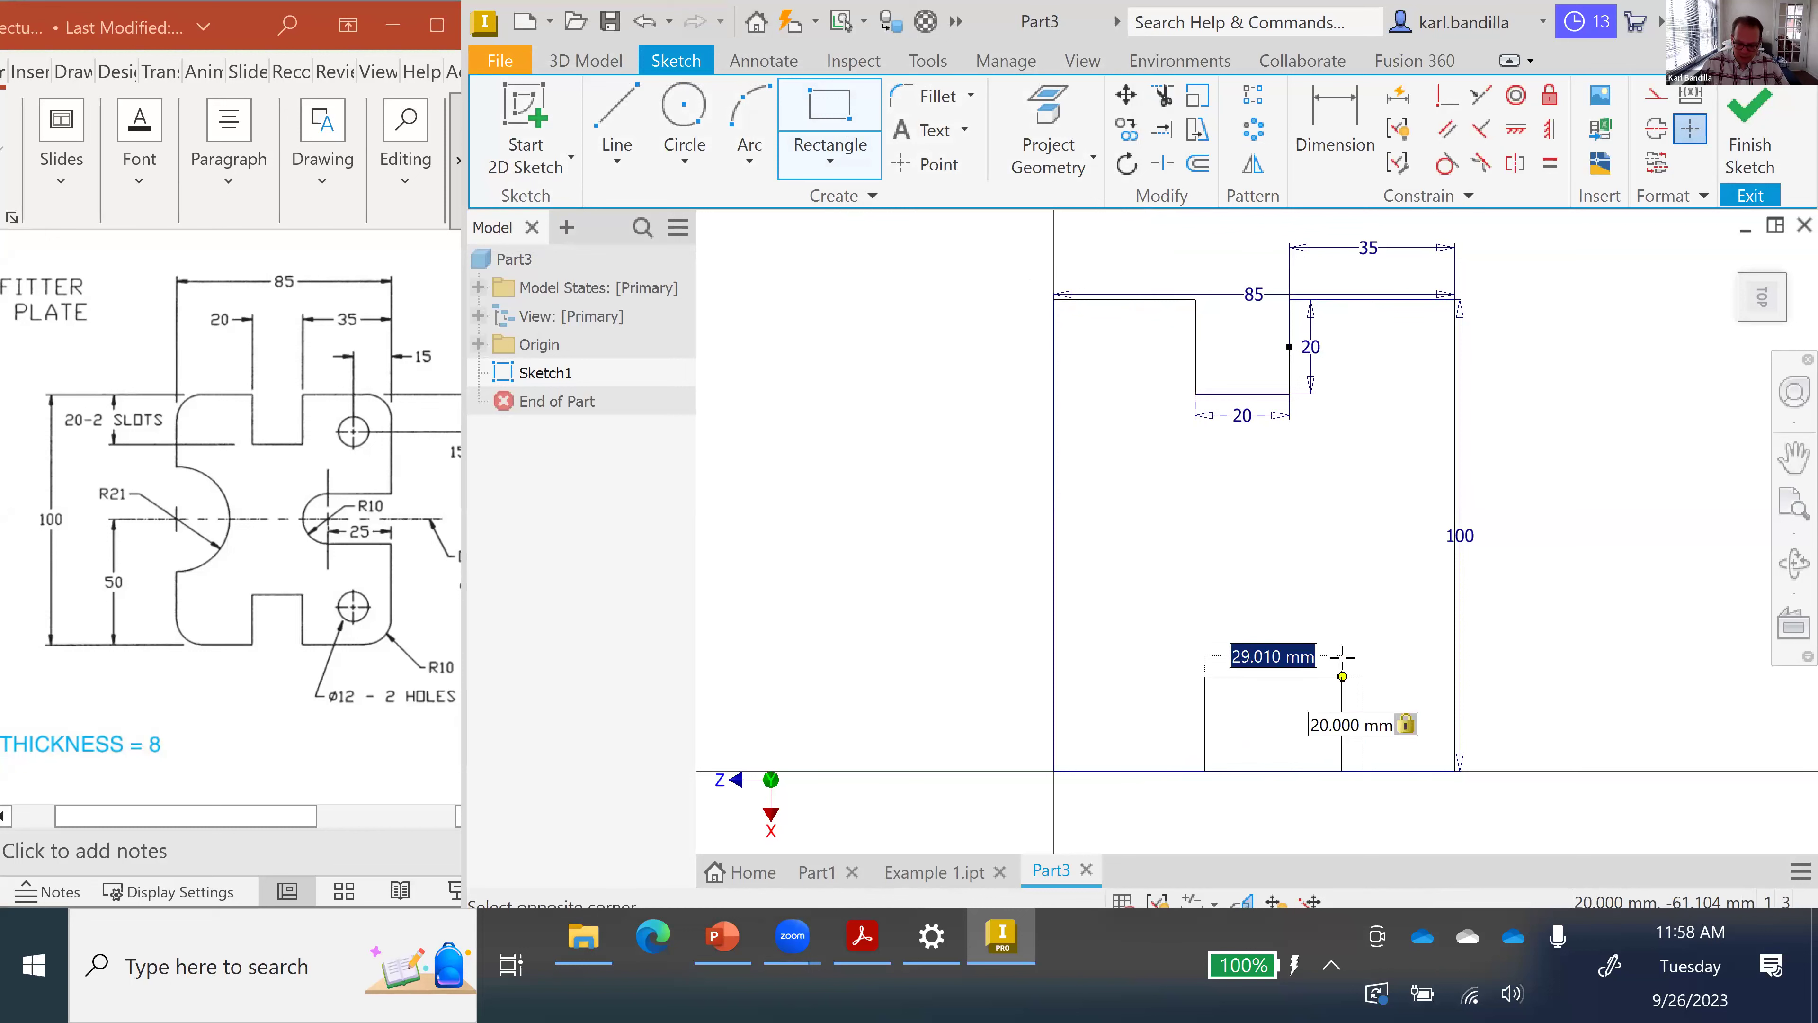
text(20)
key(Return)
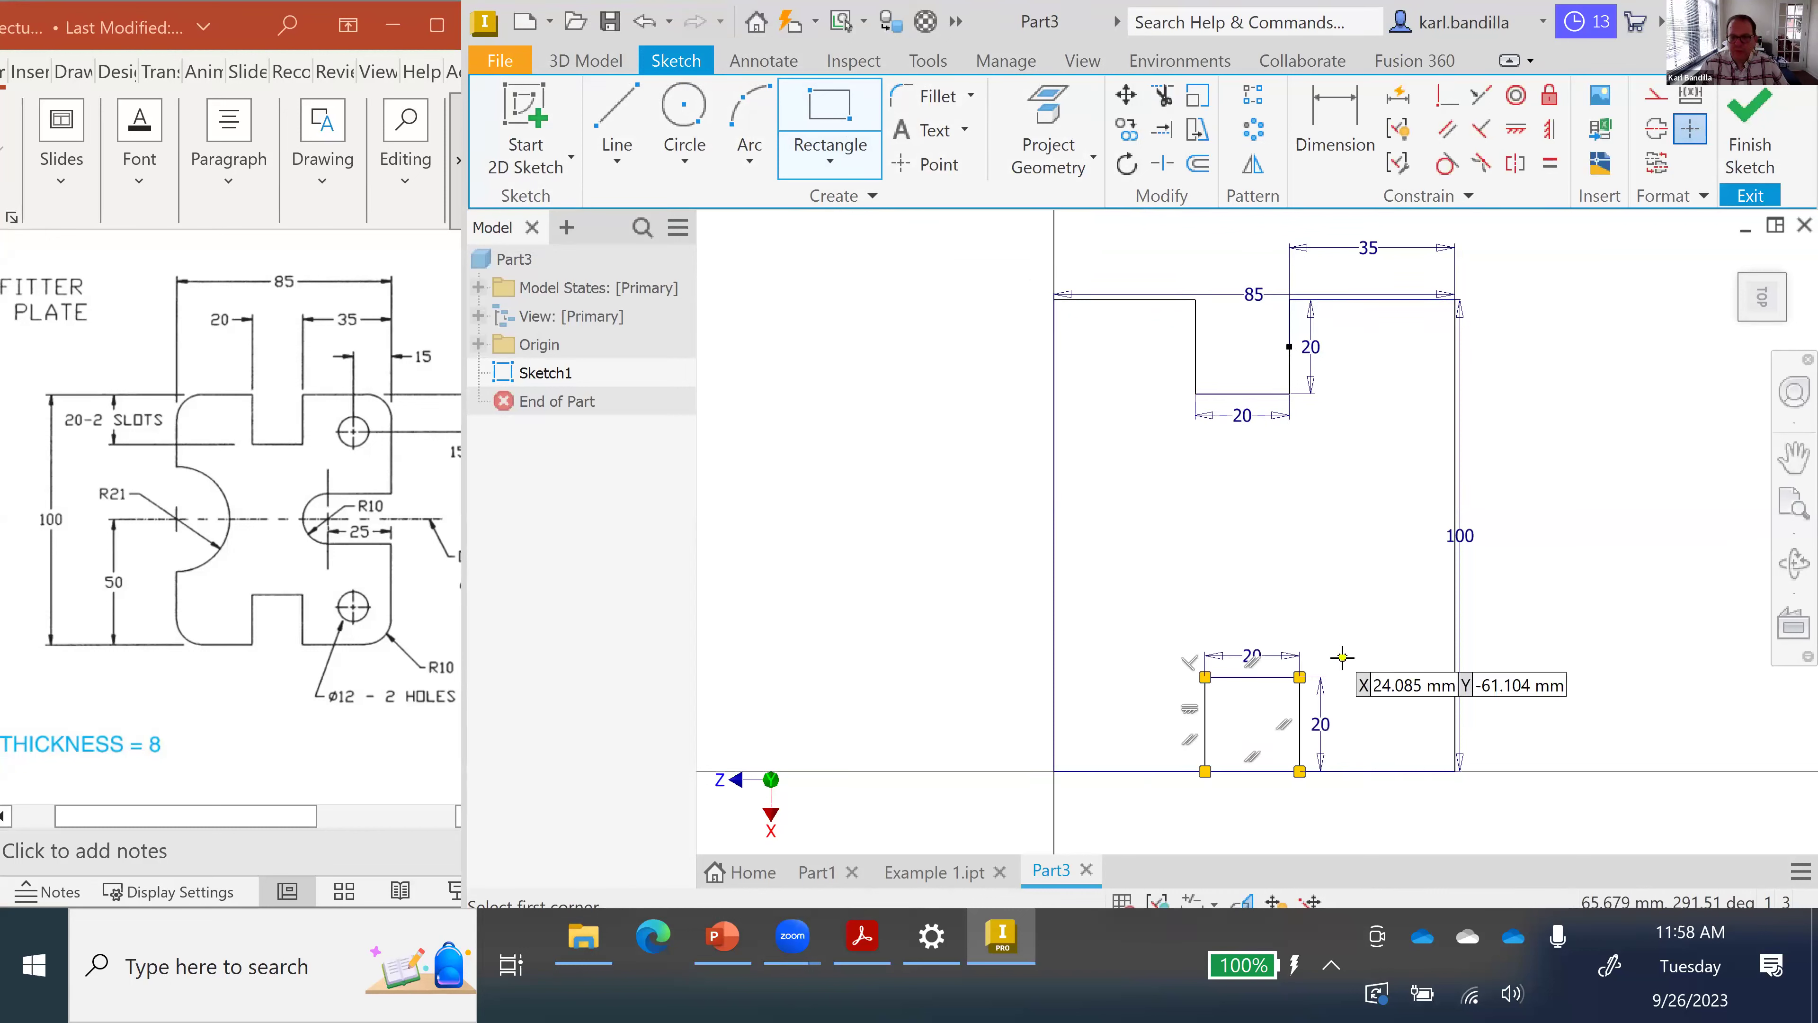
- Dimension the lower square's right side 35 mm from the plate's right edge
click(1319, 144)
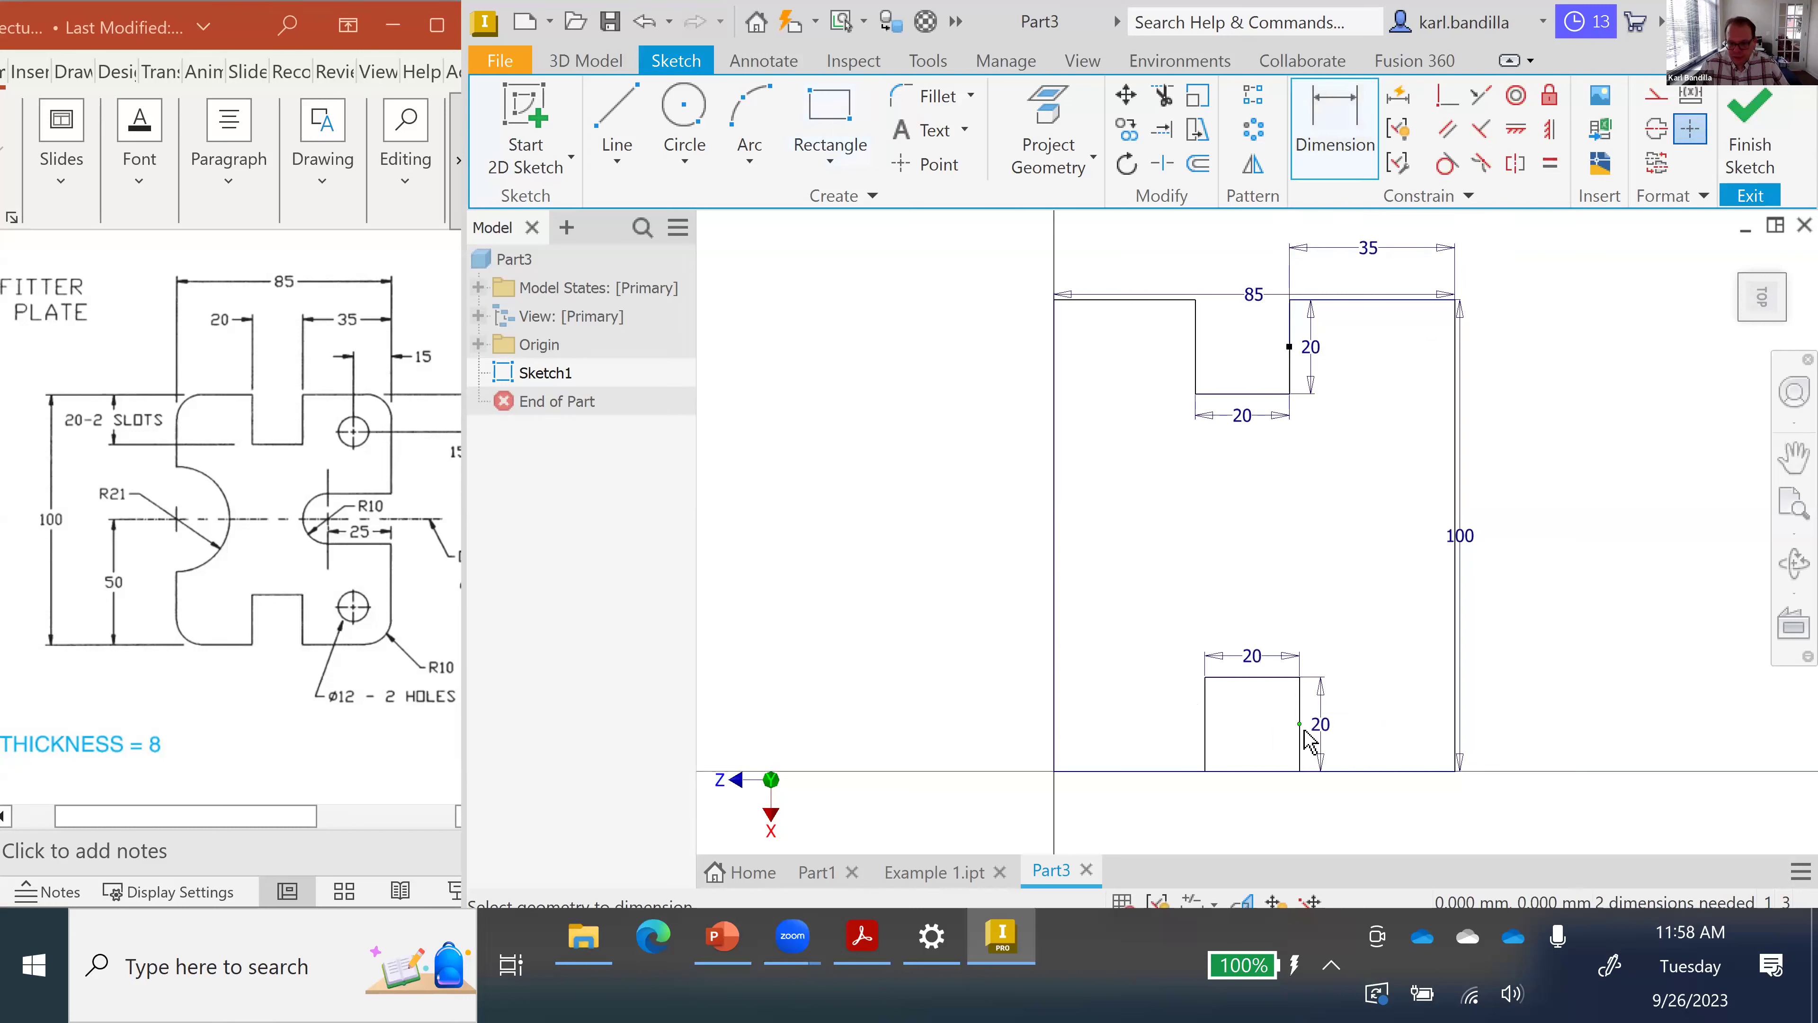
click(1457, 727)
click(1299, 723)
click(1385, 573)
text(35)
key(Return)
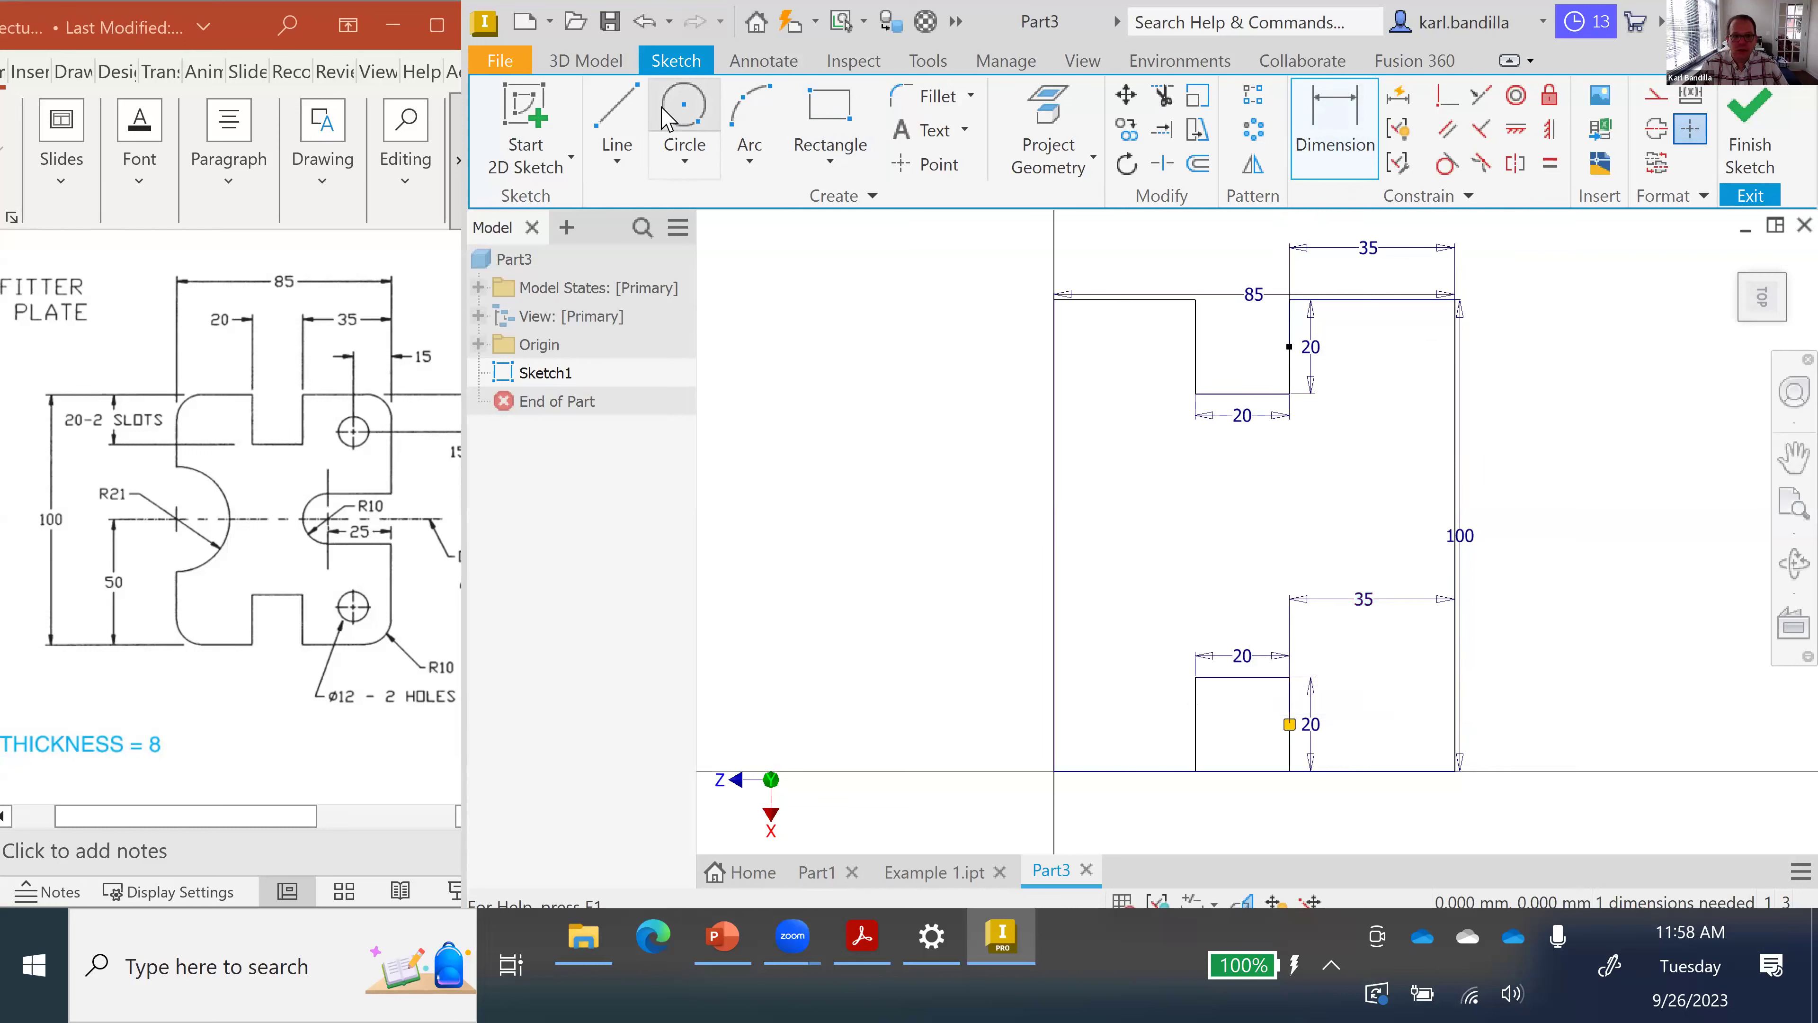
click(1162, 95)
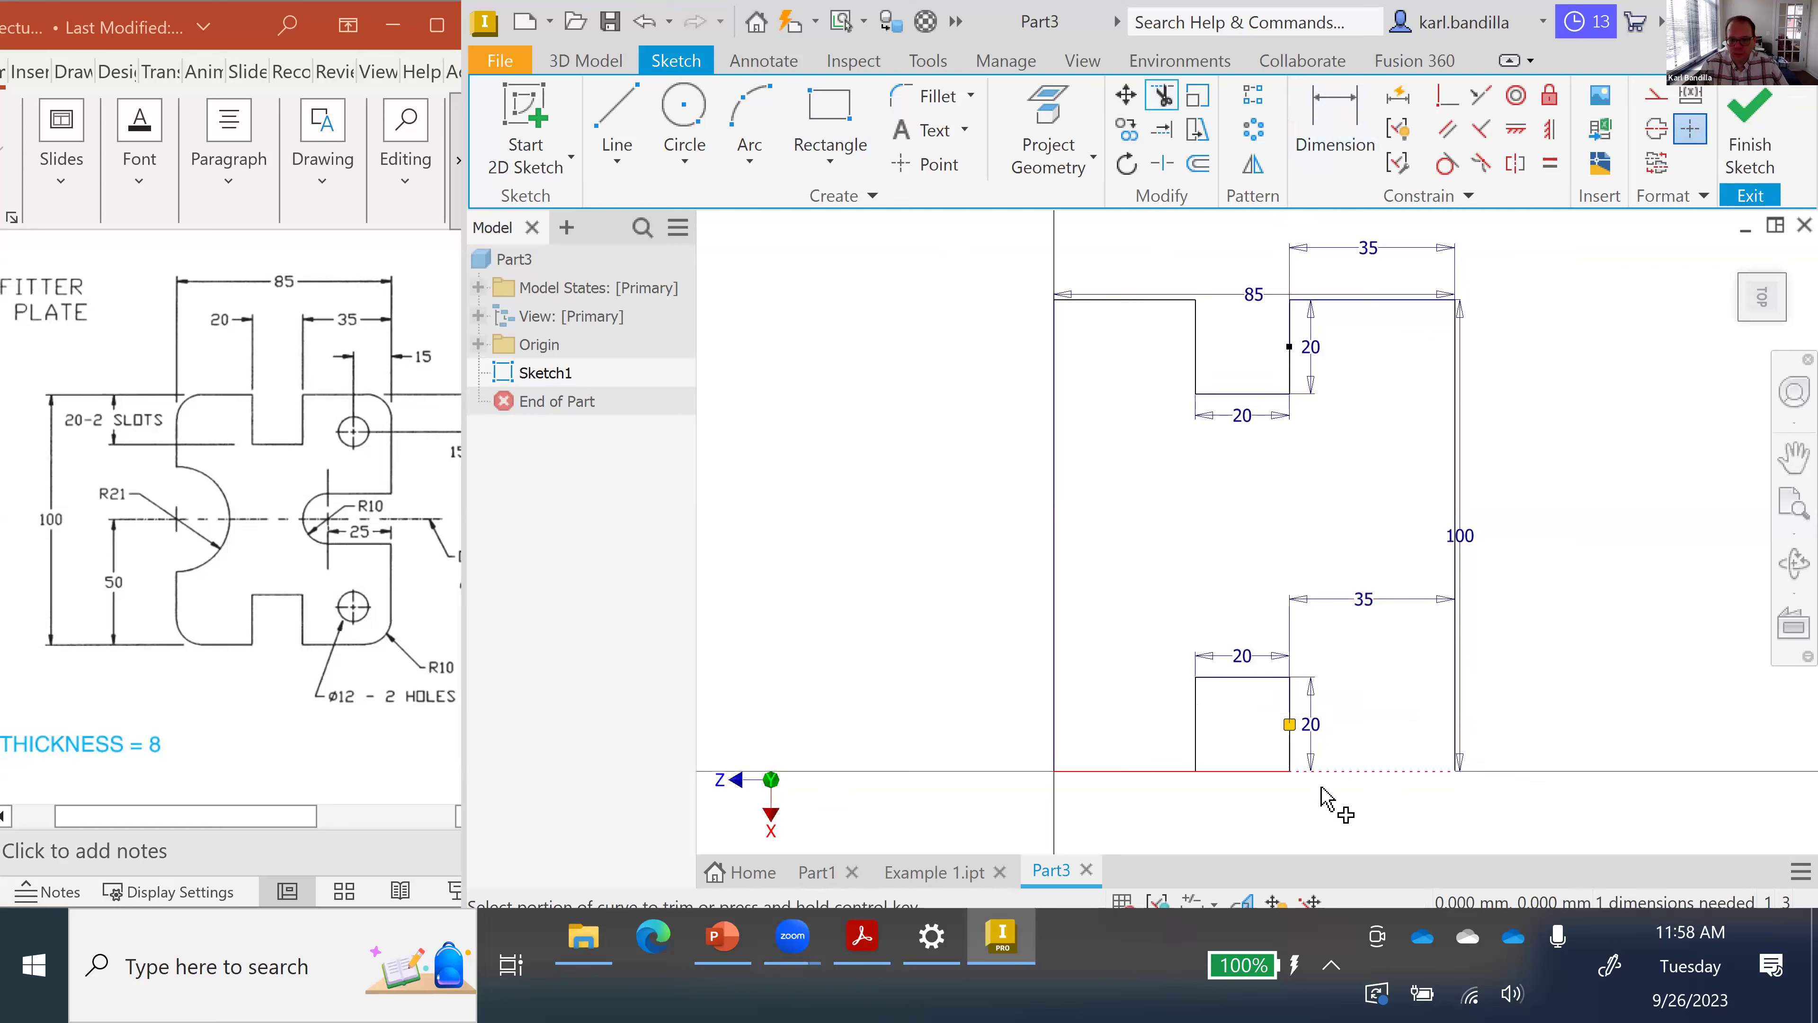
- Trim away the bottom-edge segment inside the lower 20 × 20 notch
click(1269, 772)
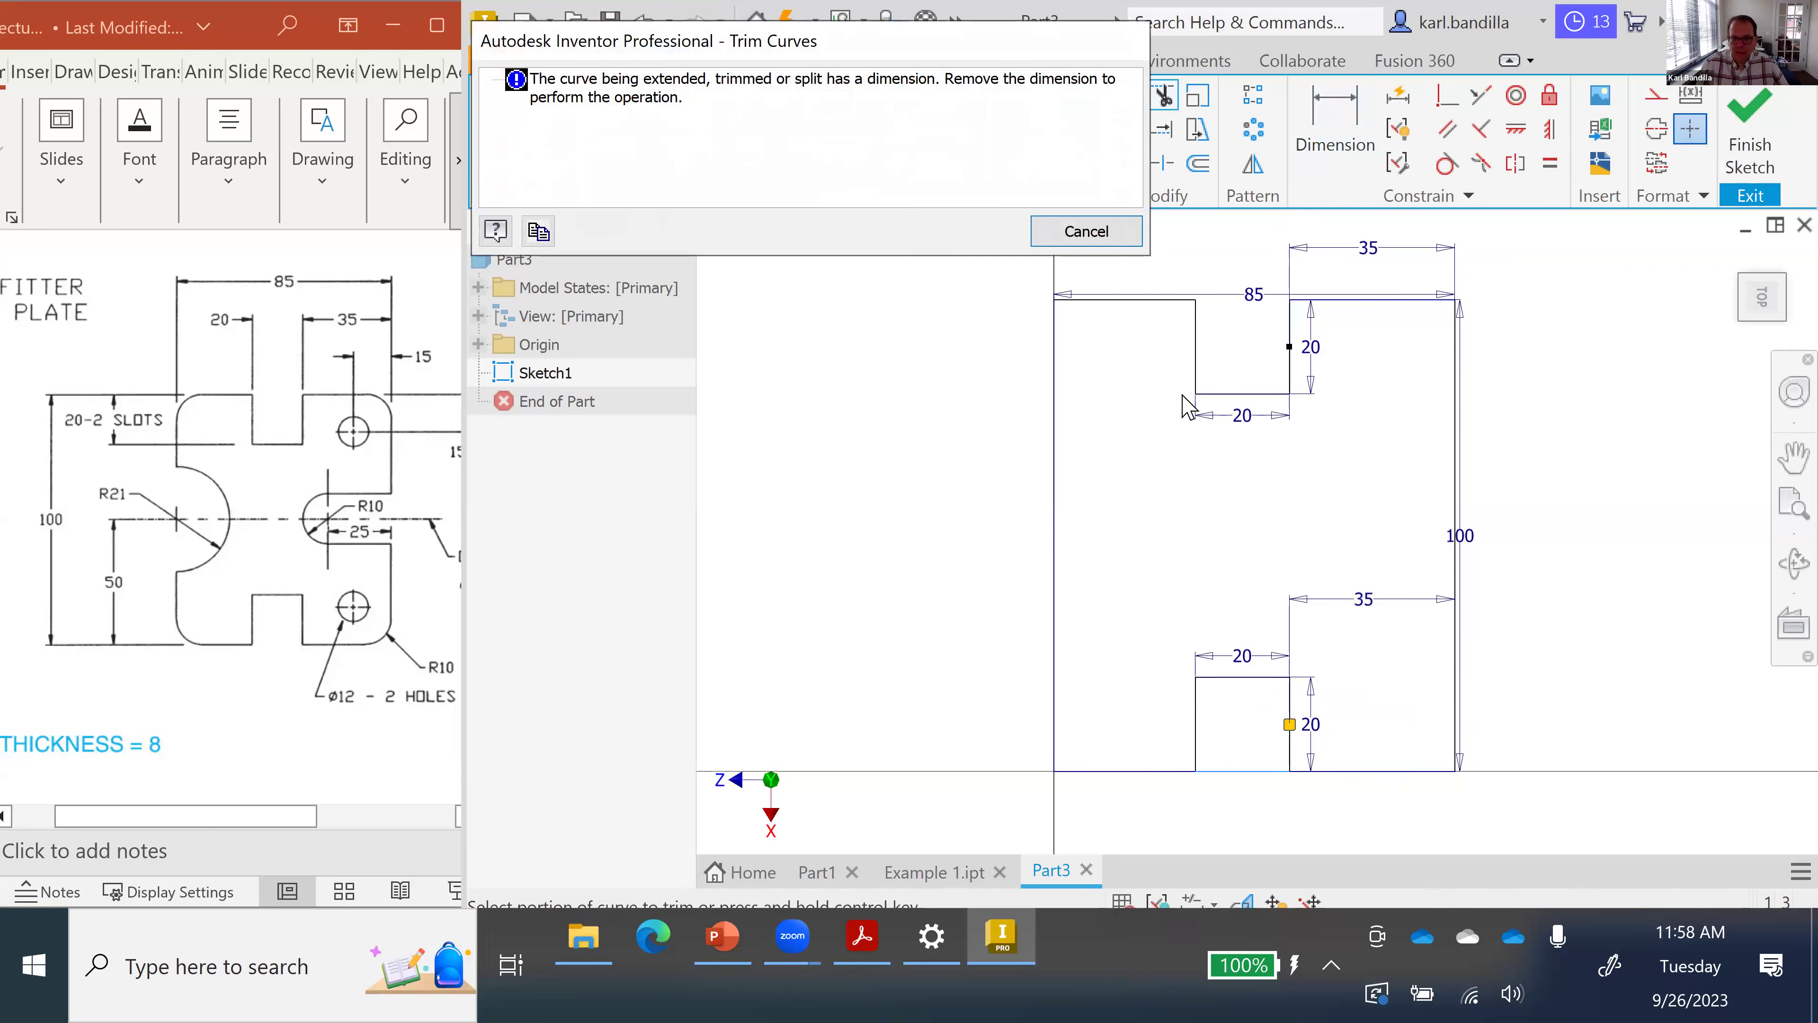
click(1118, 229)
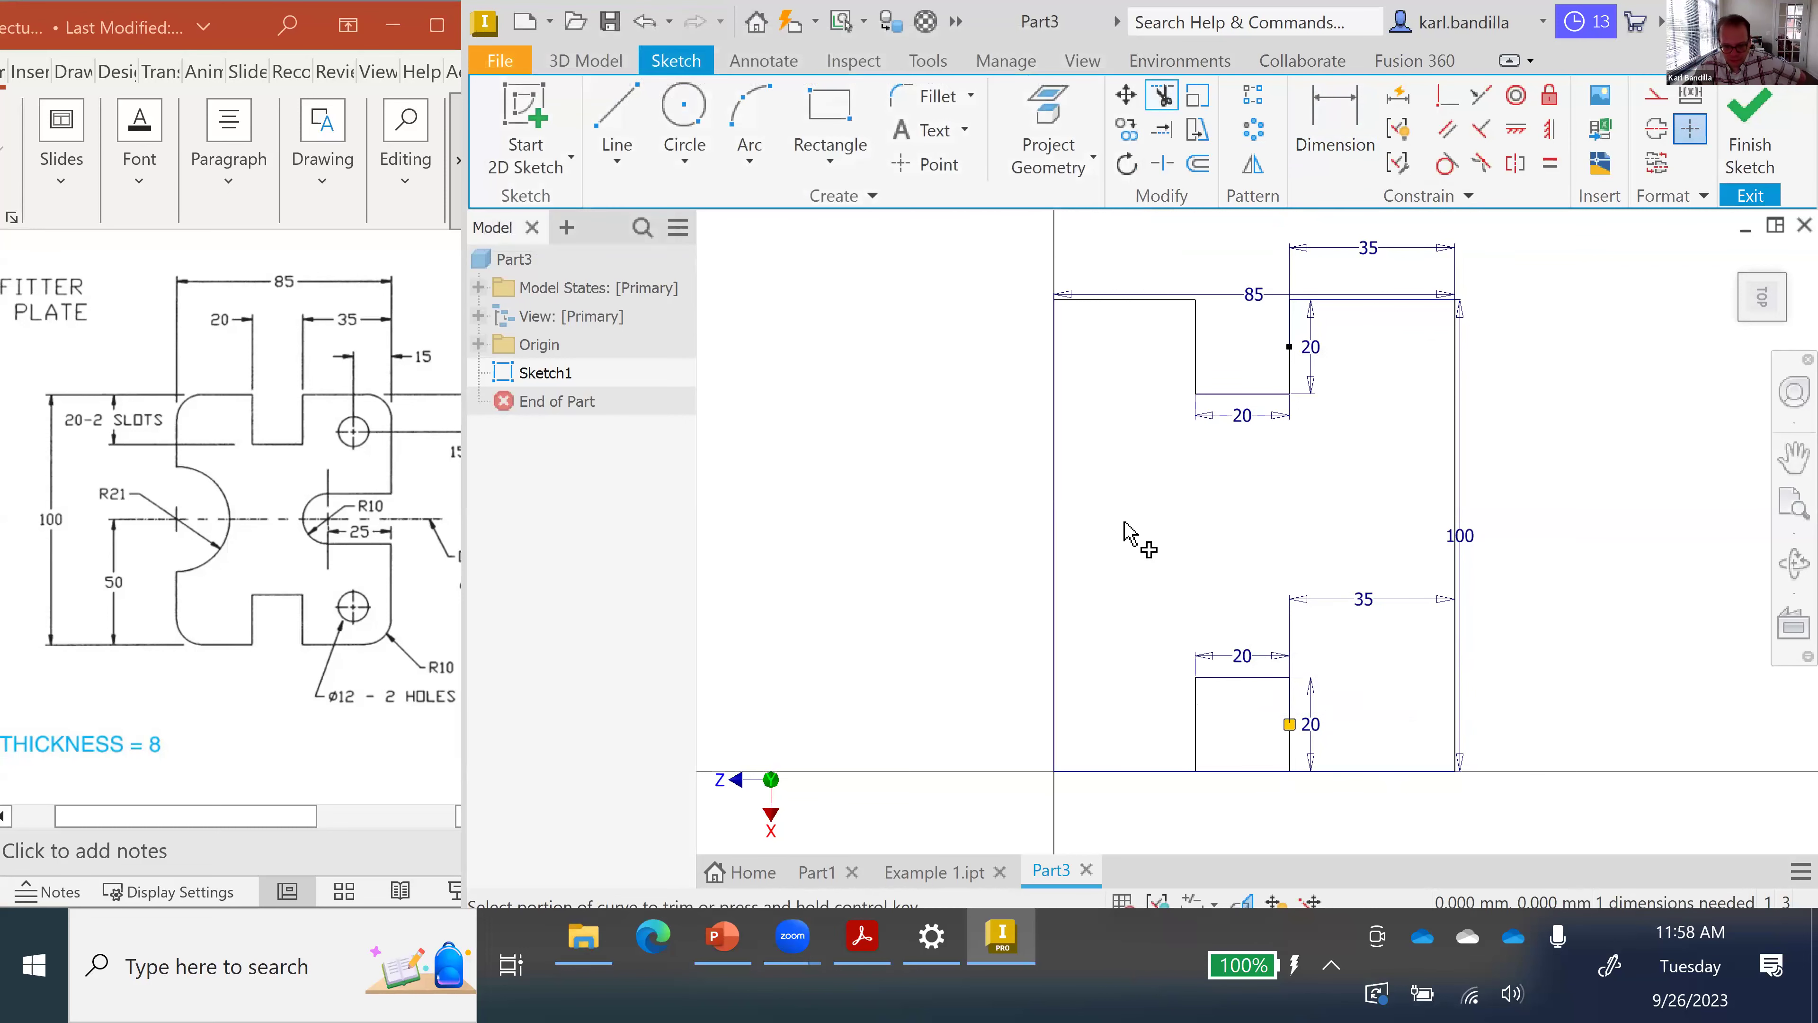
key(Escape)
click(1256, 771)
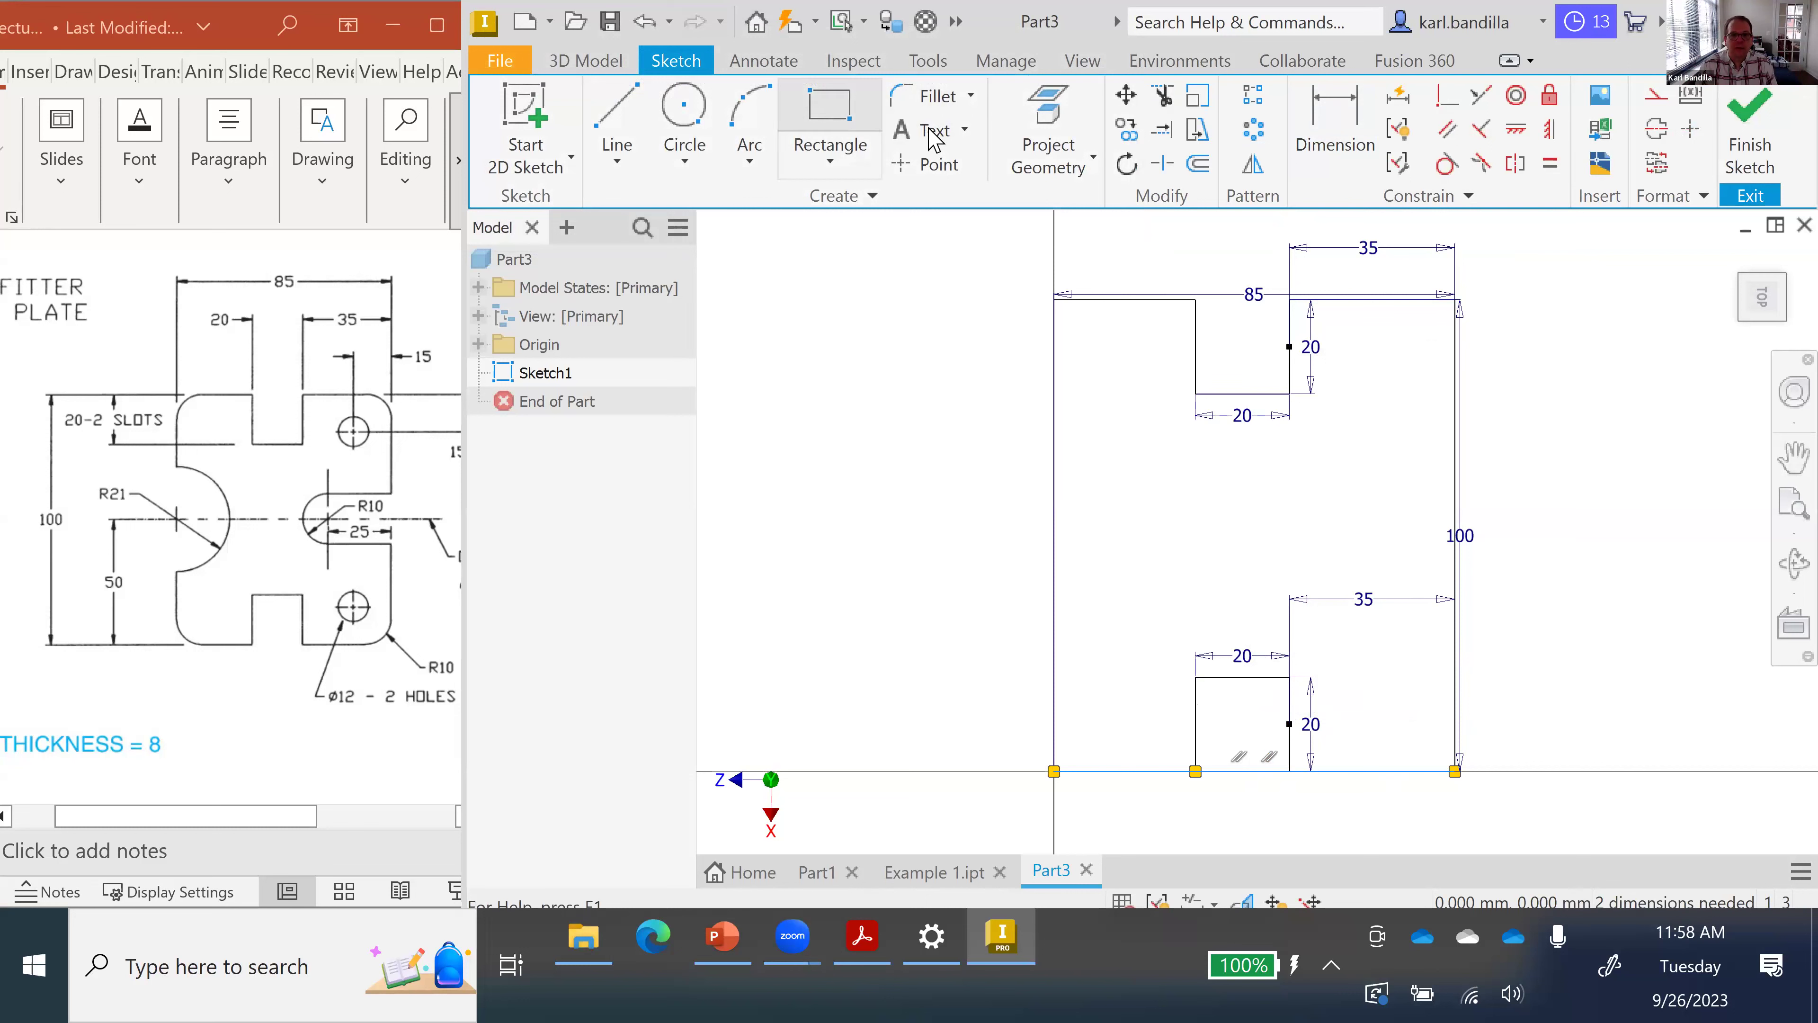
click(1164, 97)
click(1256, 772)
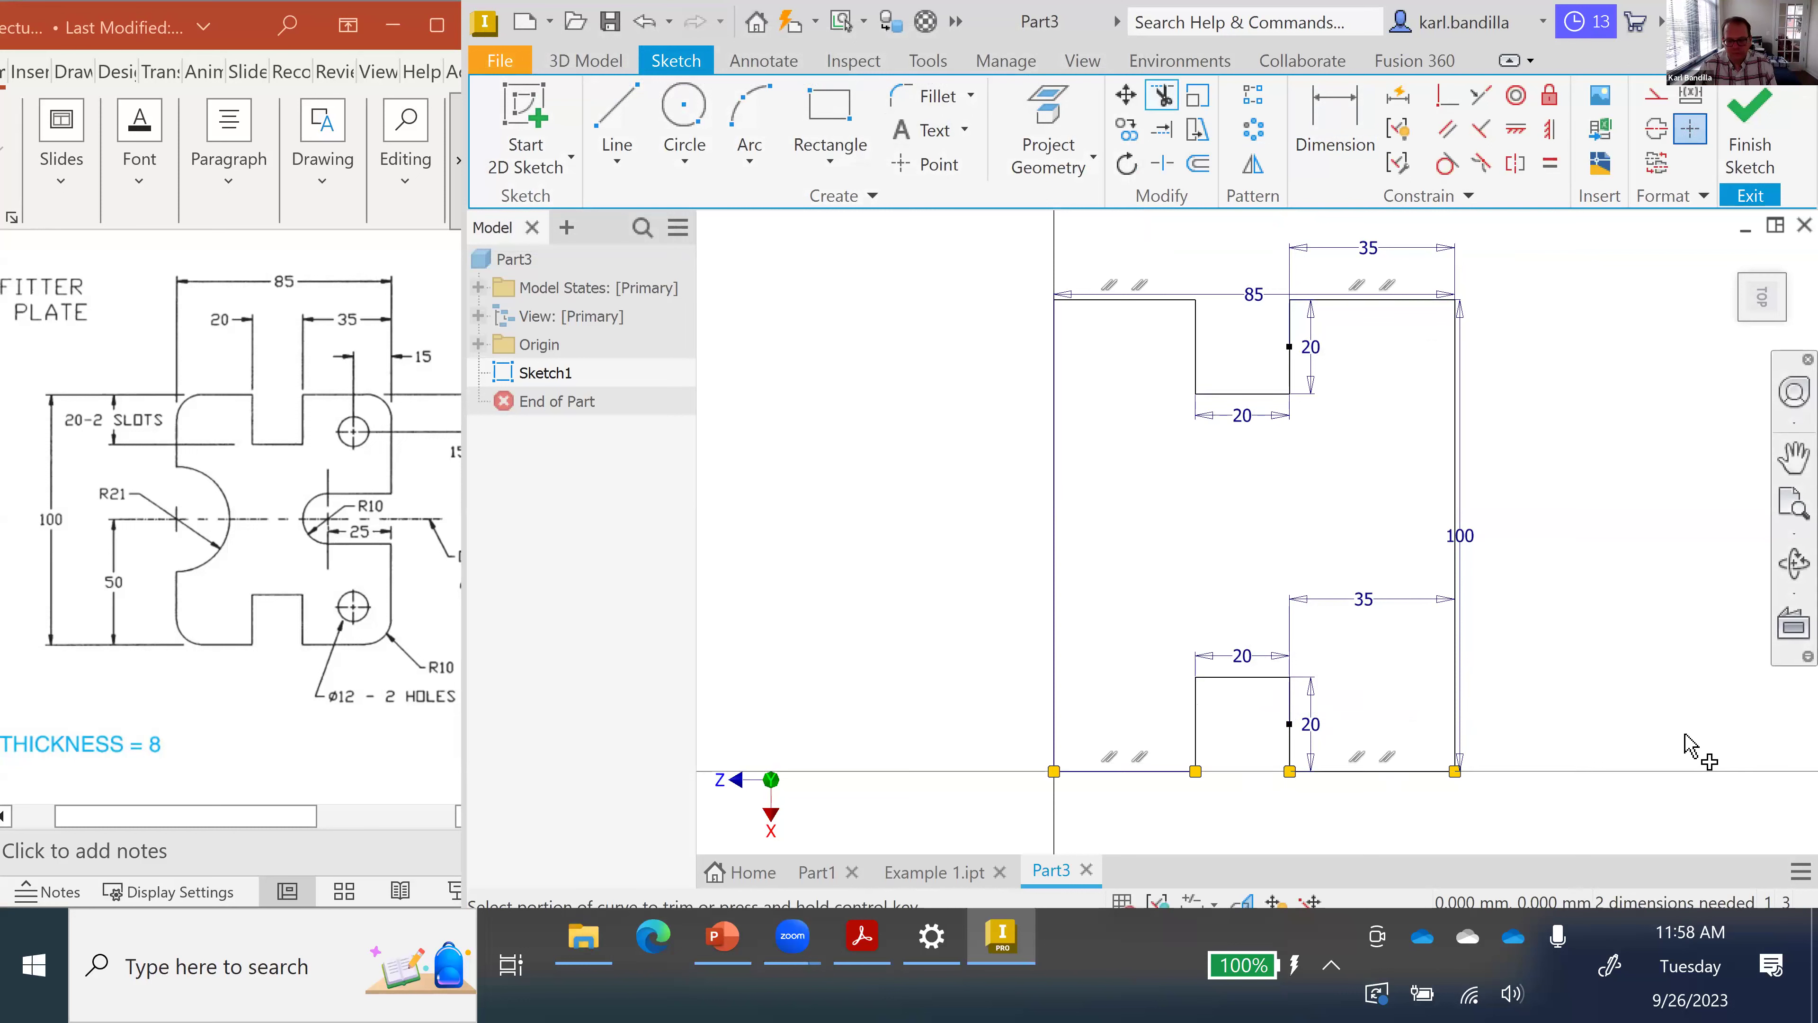
key(Escape)
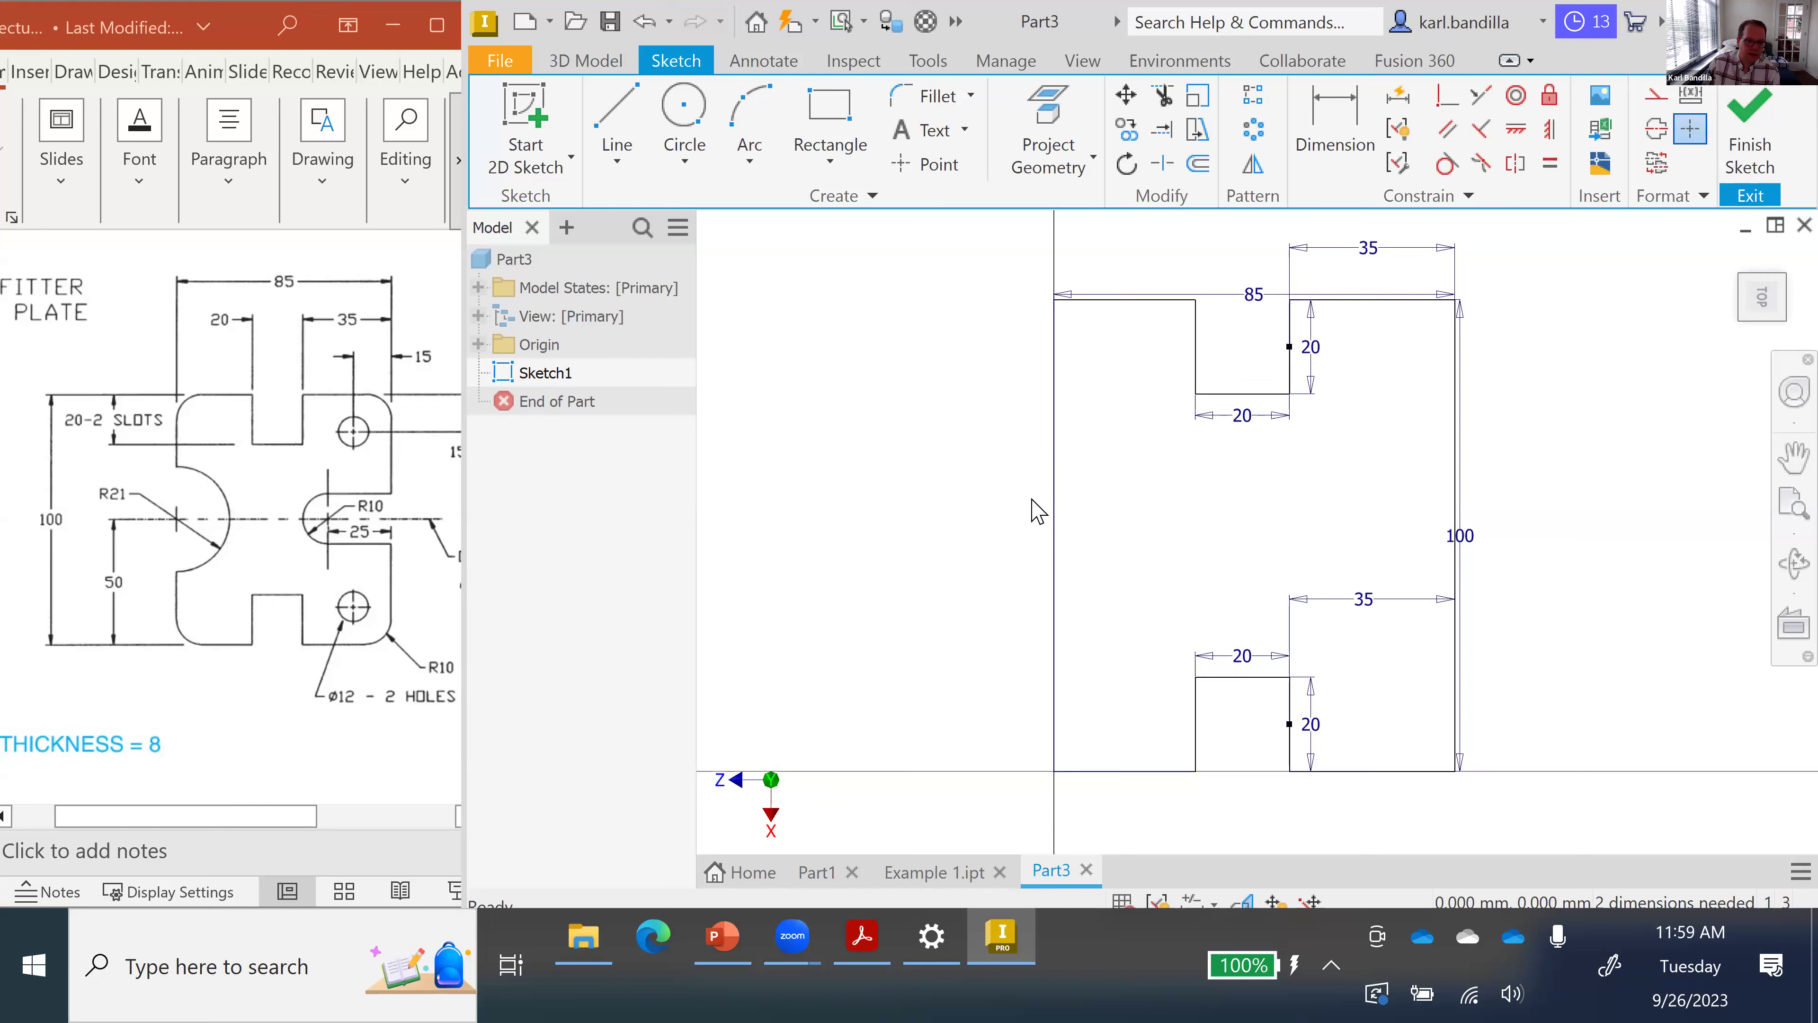
click(686, 114)
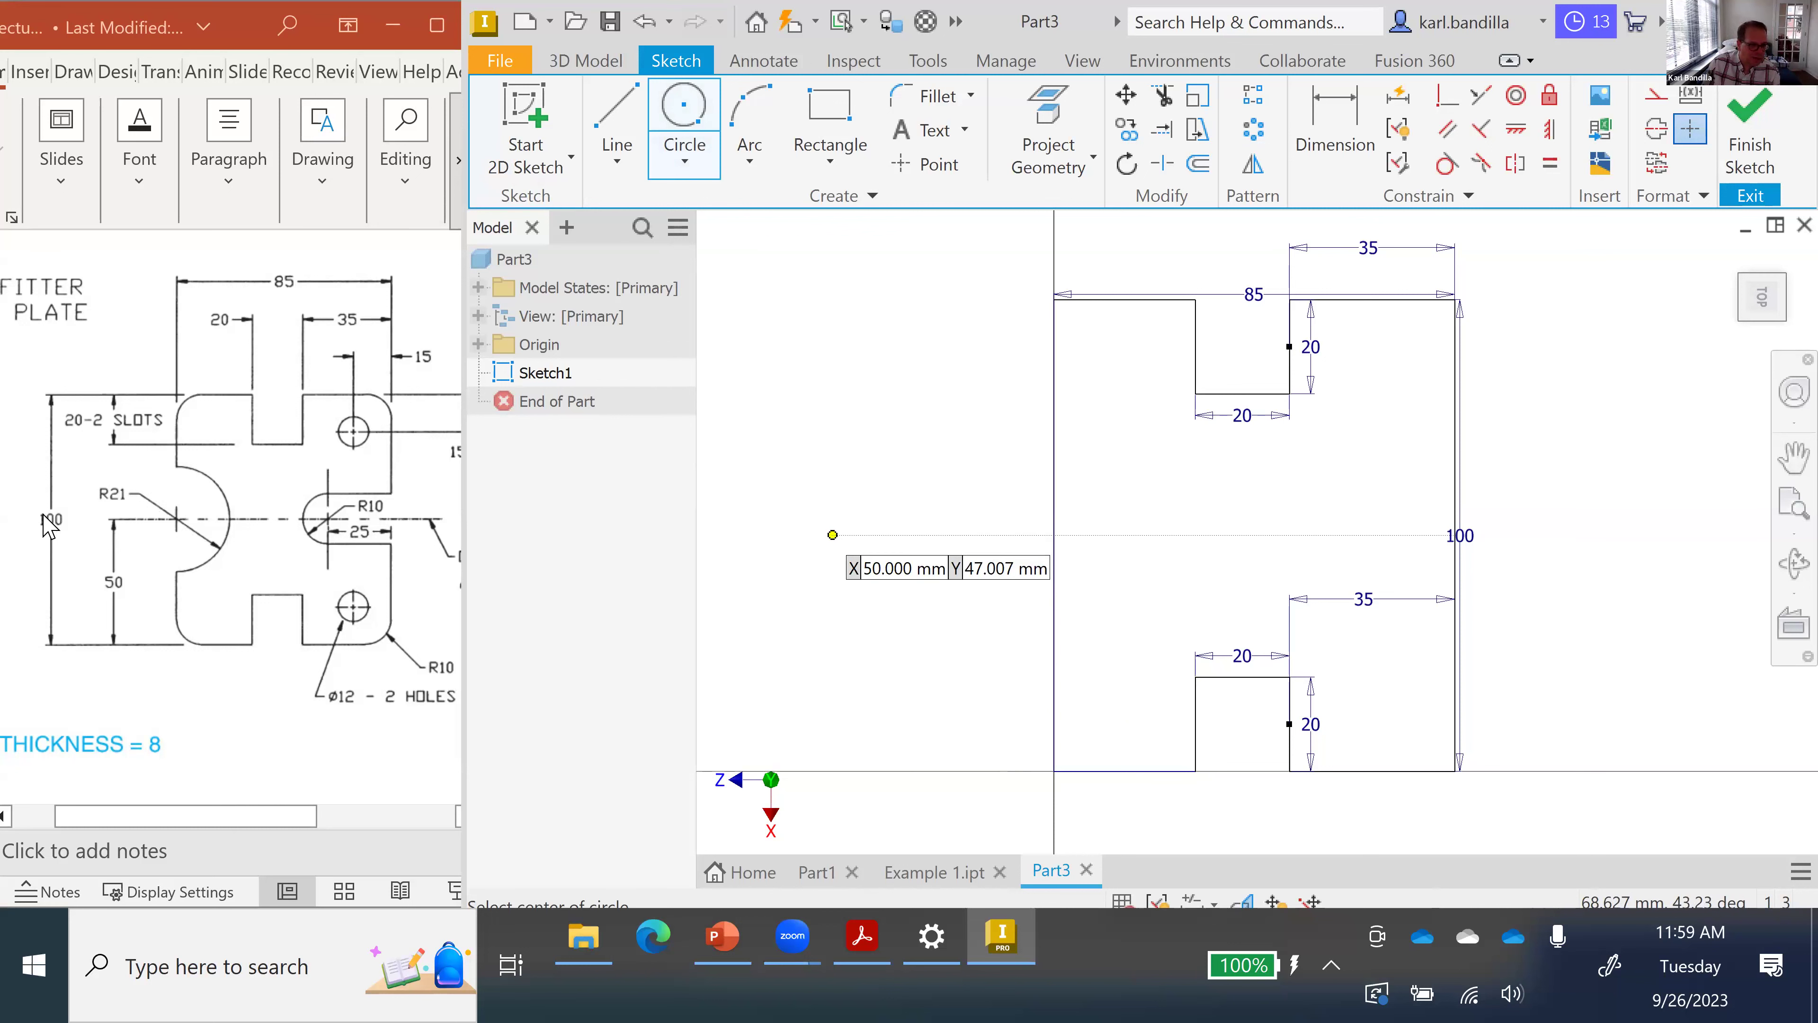
- Draw a Ø42 circle at the left edge midpoint and trim it into a semicircular notch
click(1053, 534)
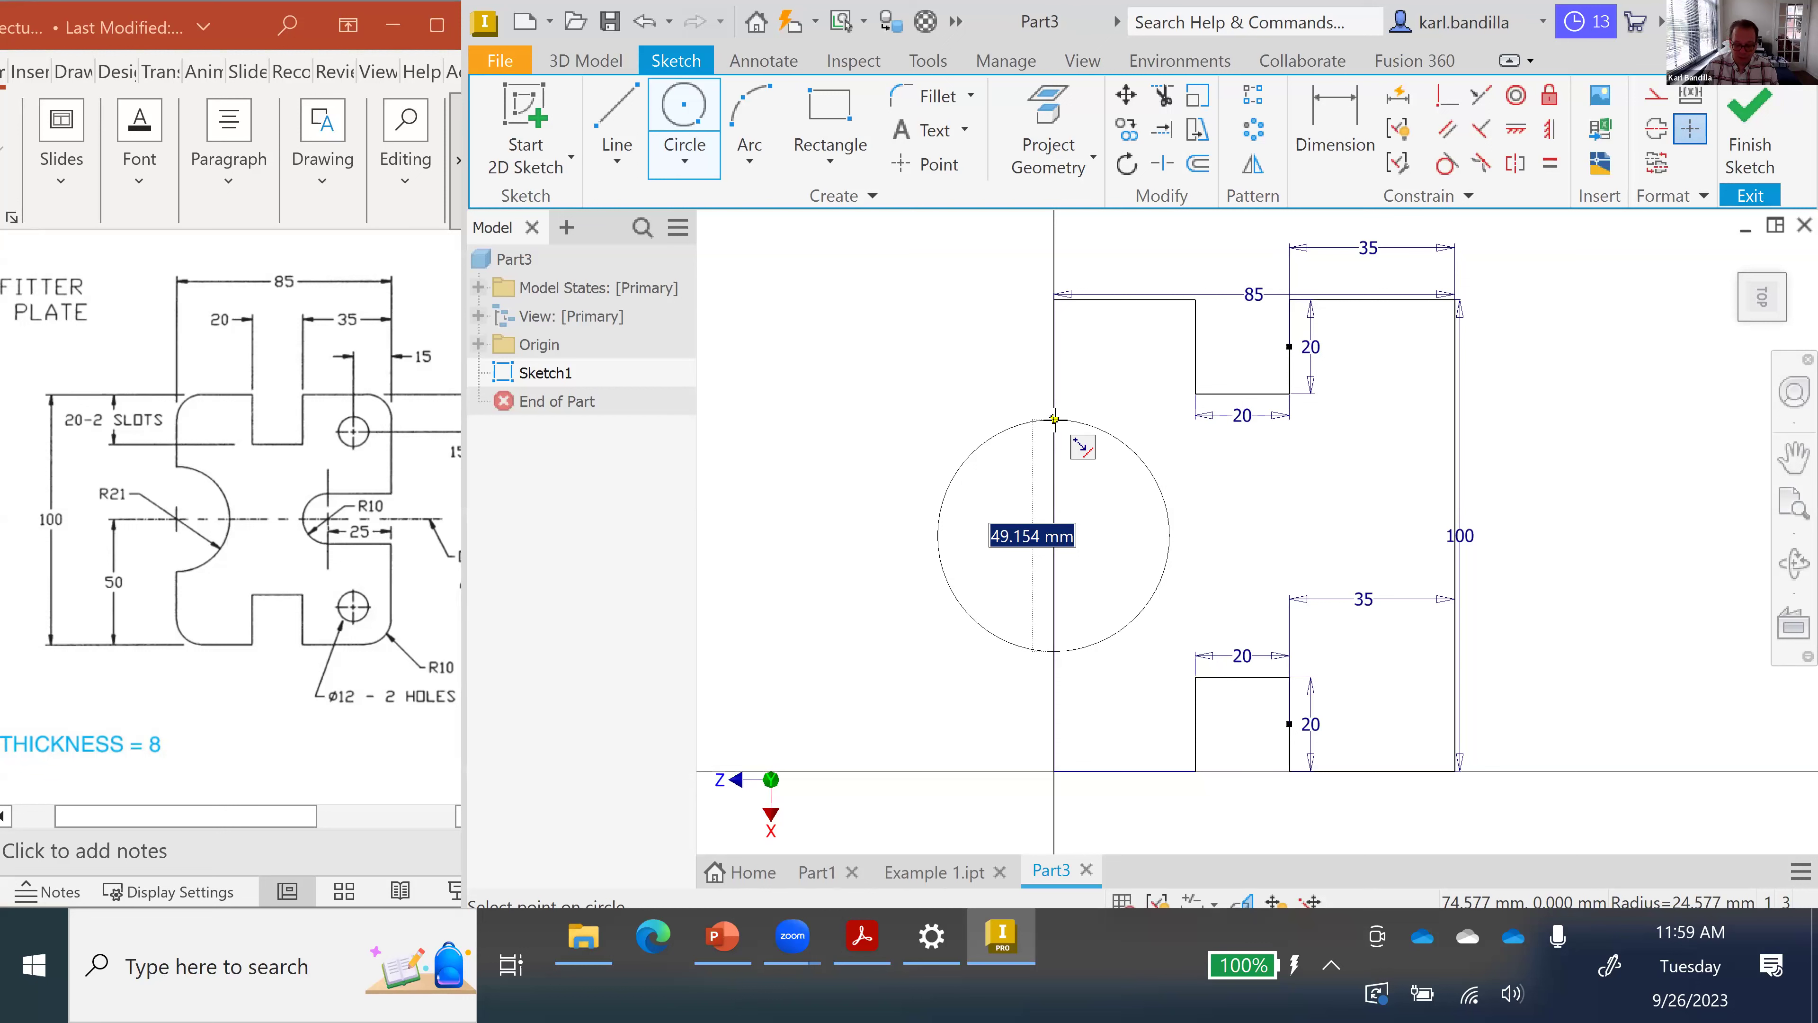
text(42)
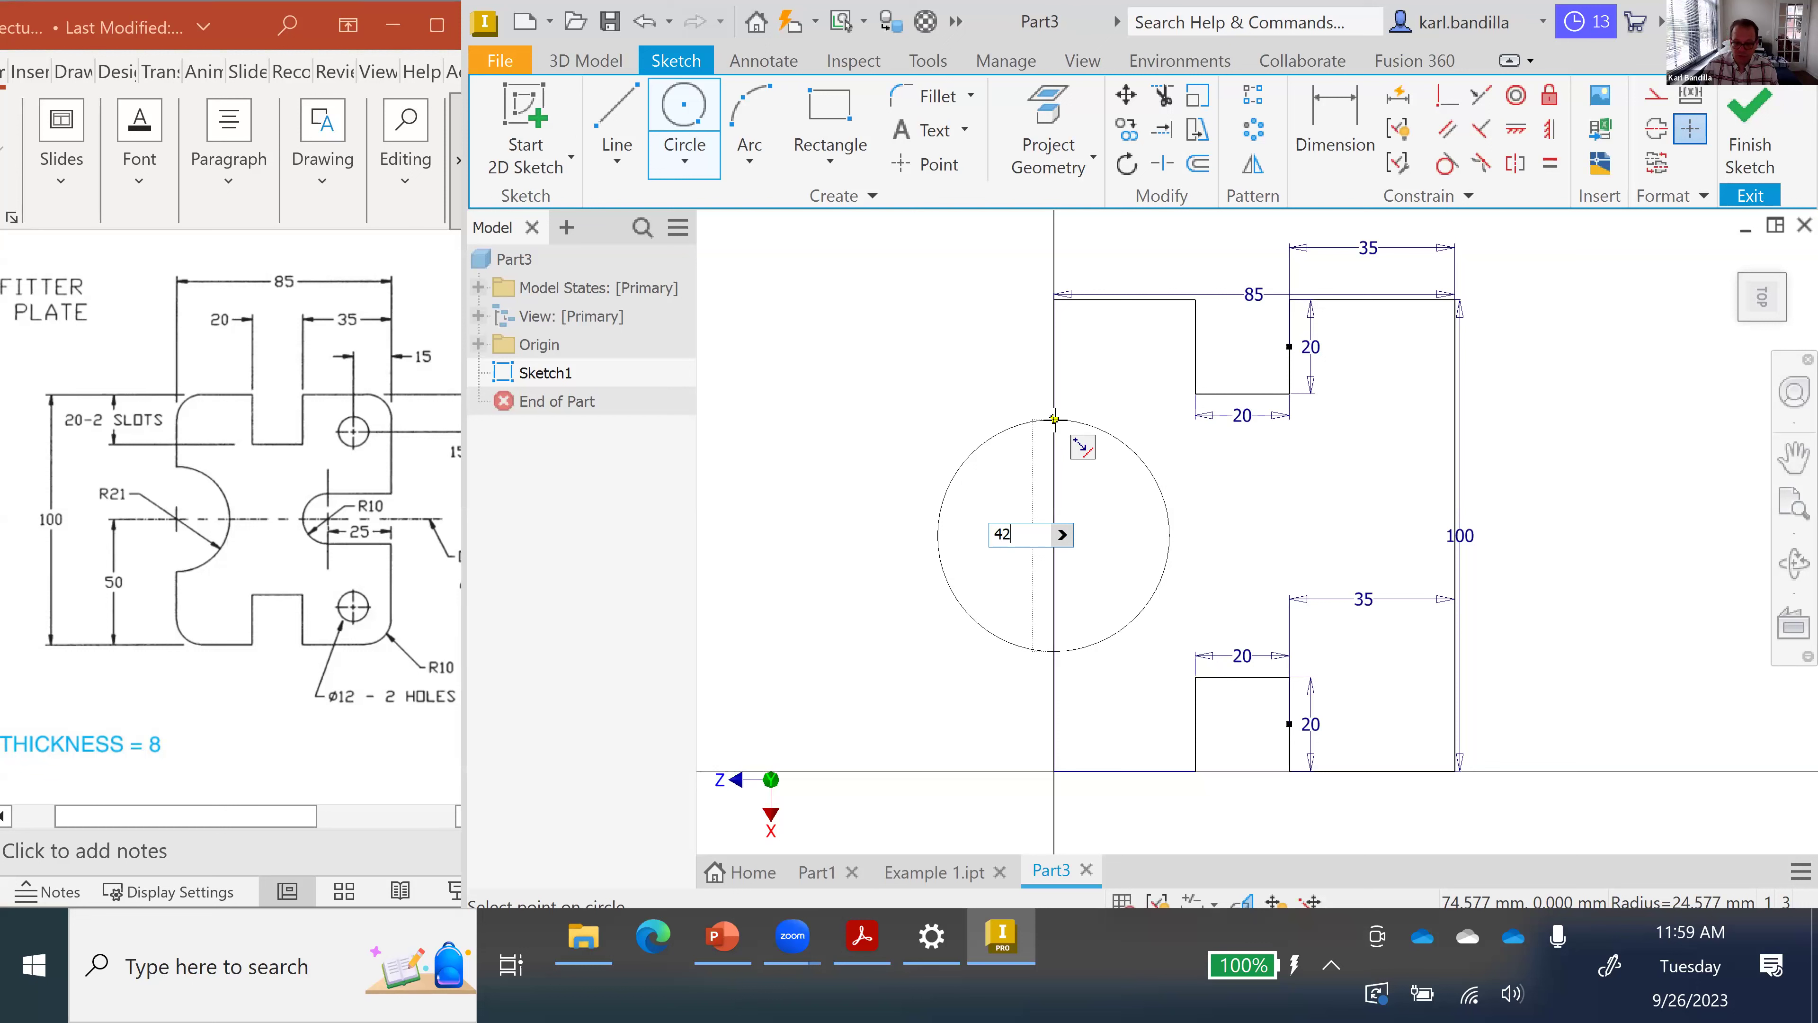
key(Return)
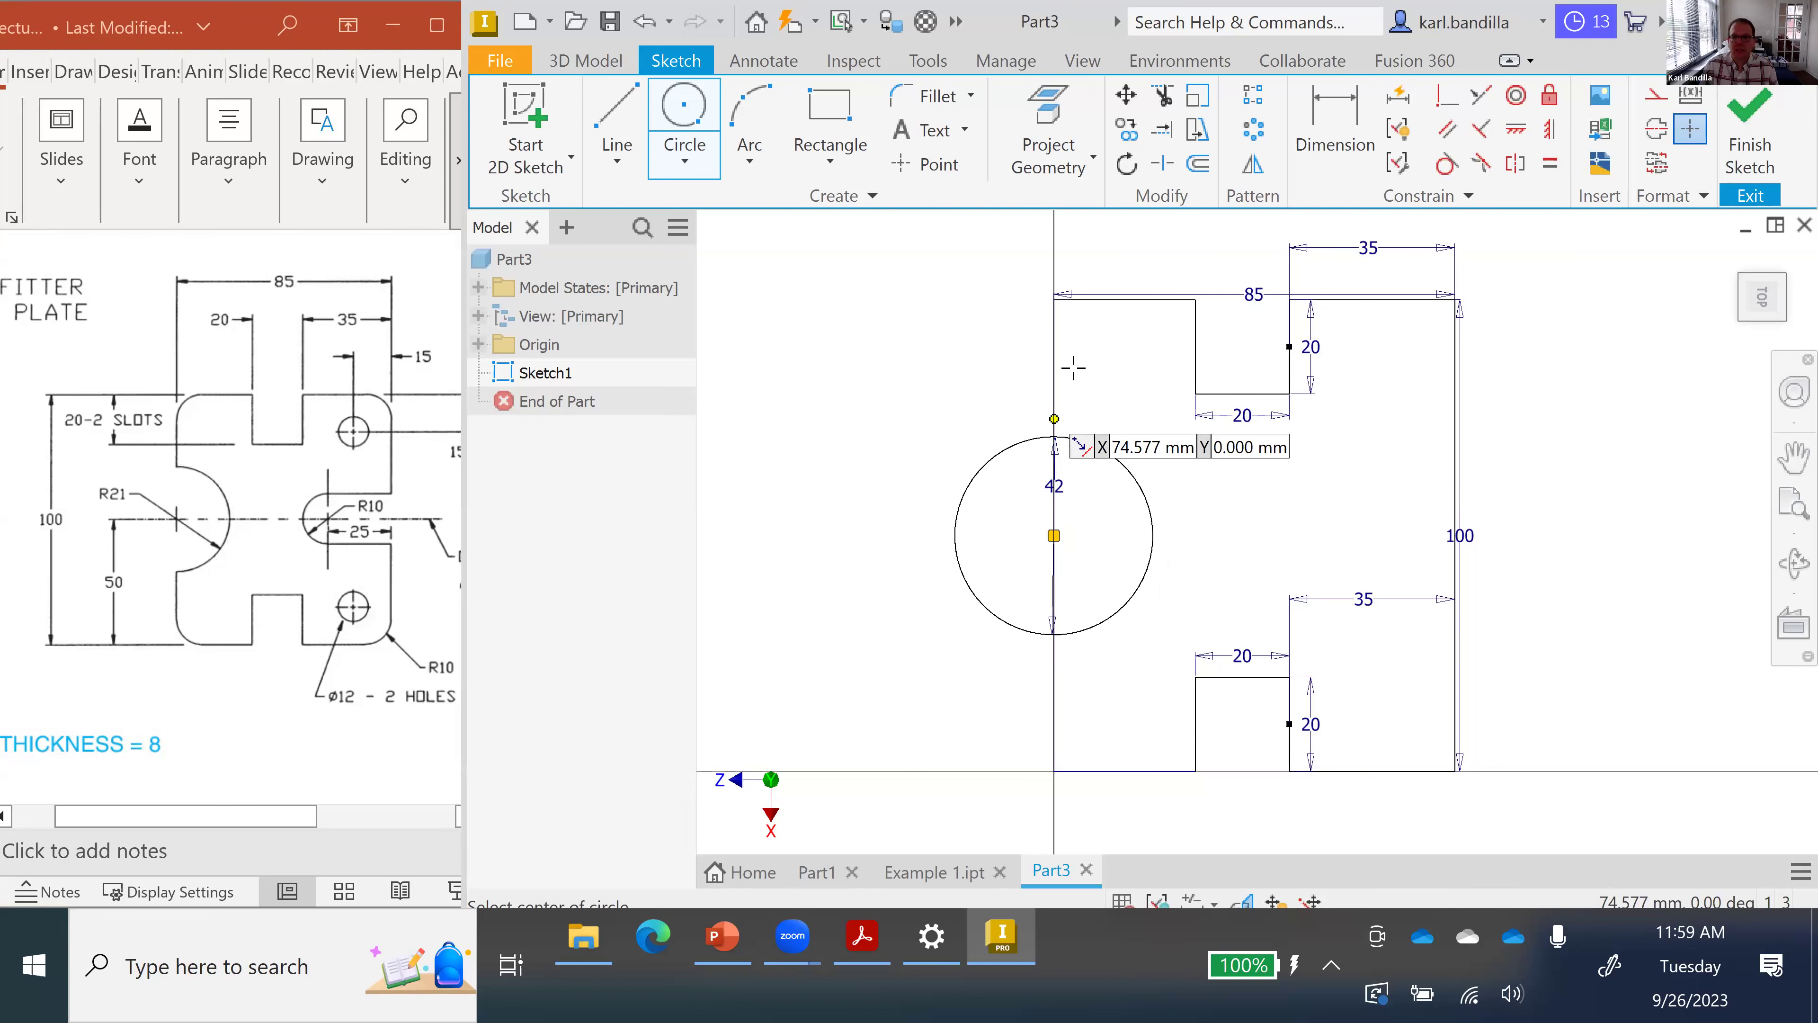
click(1162, 97)
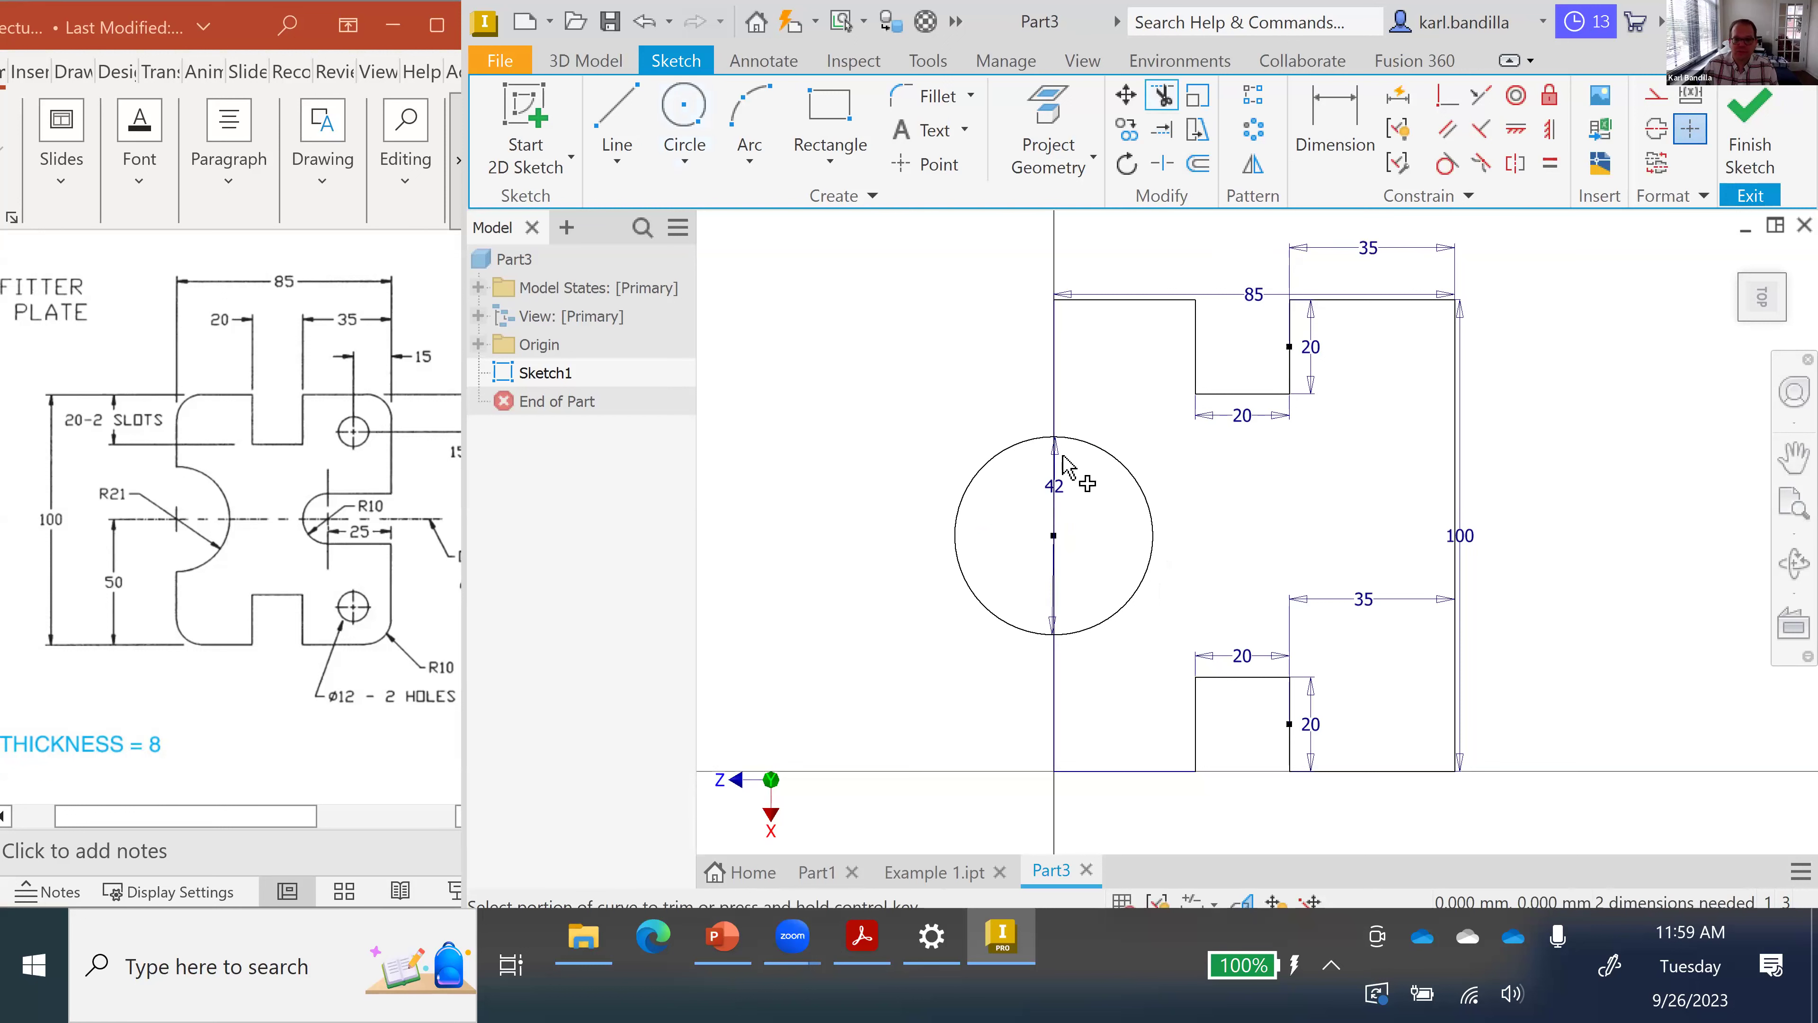
click(957, 520)
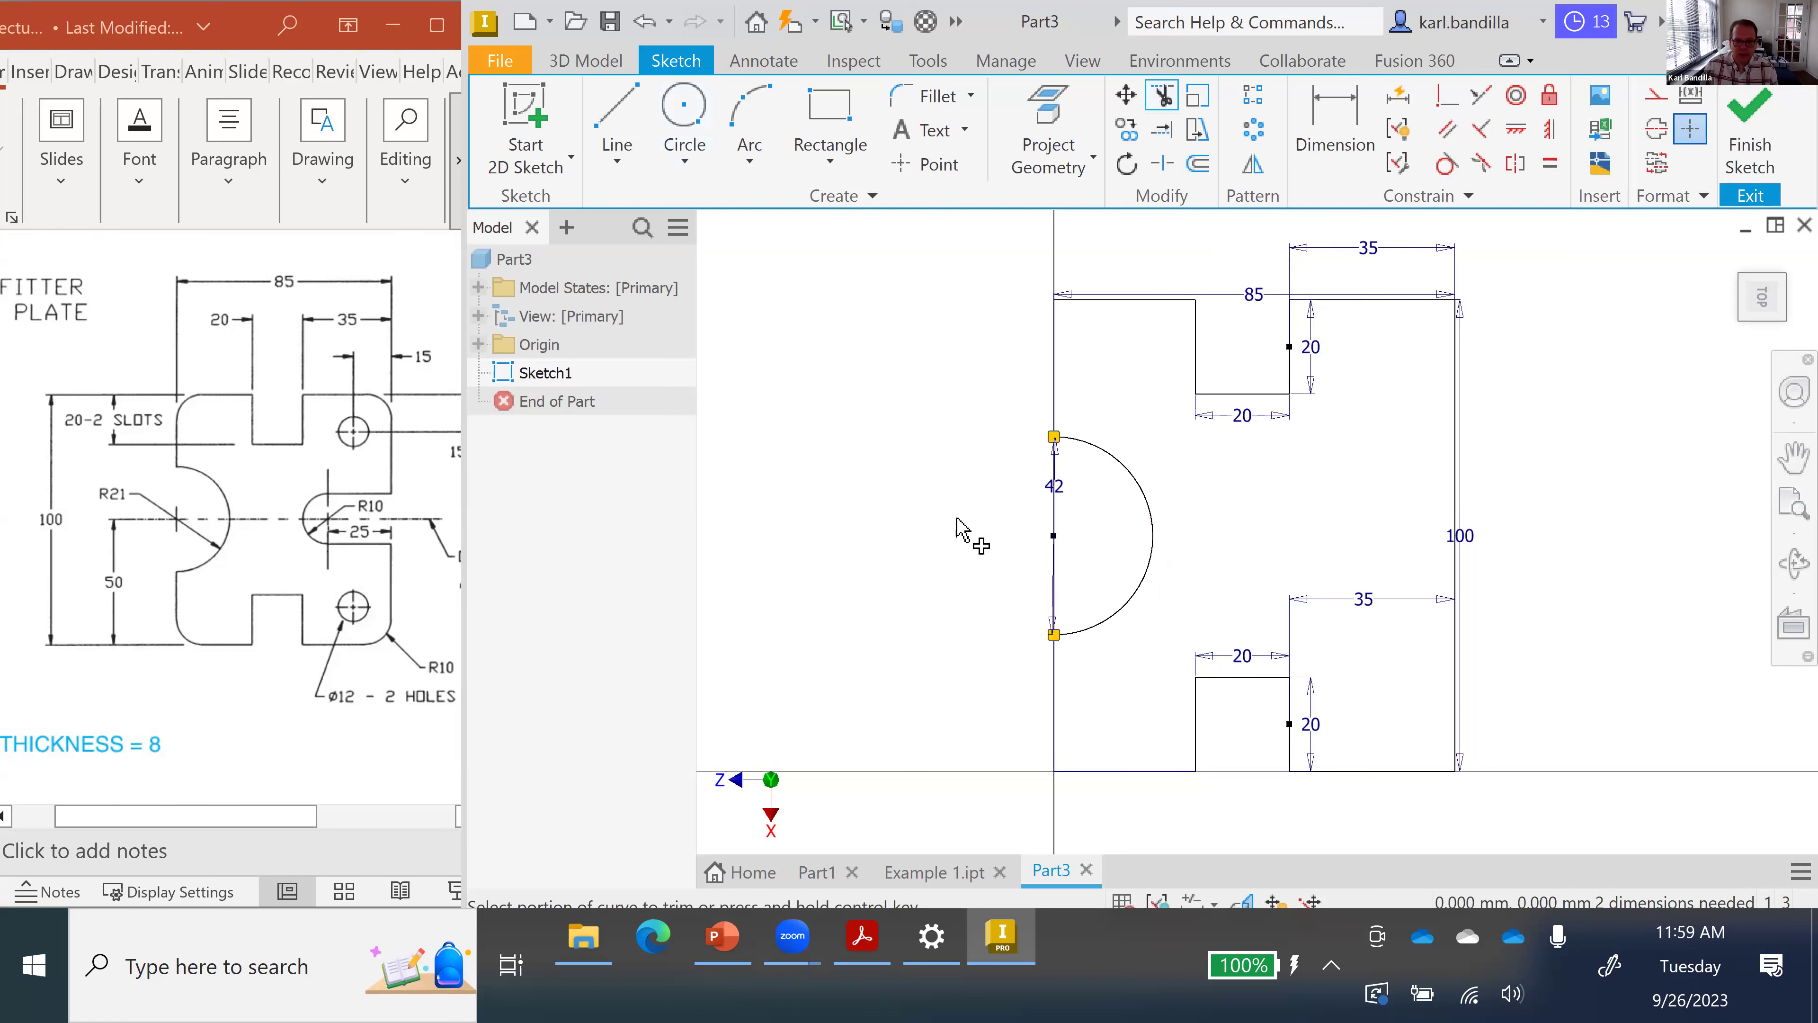
click(1053, 555)
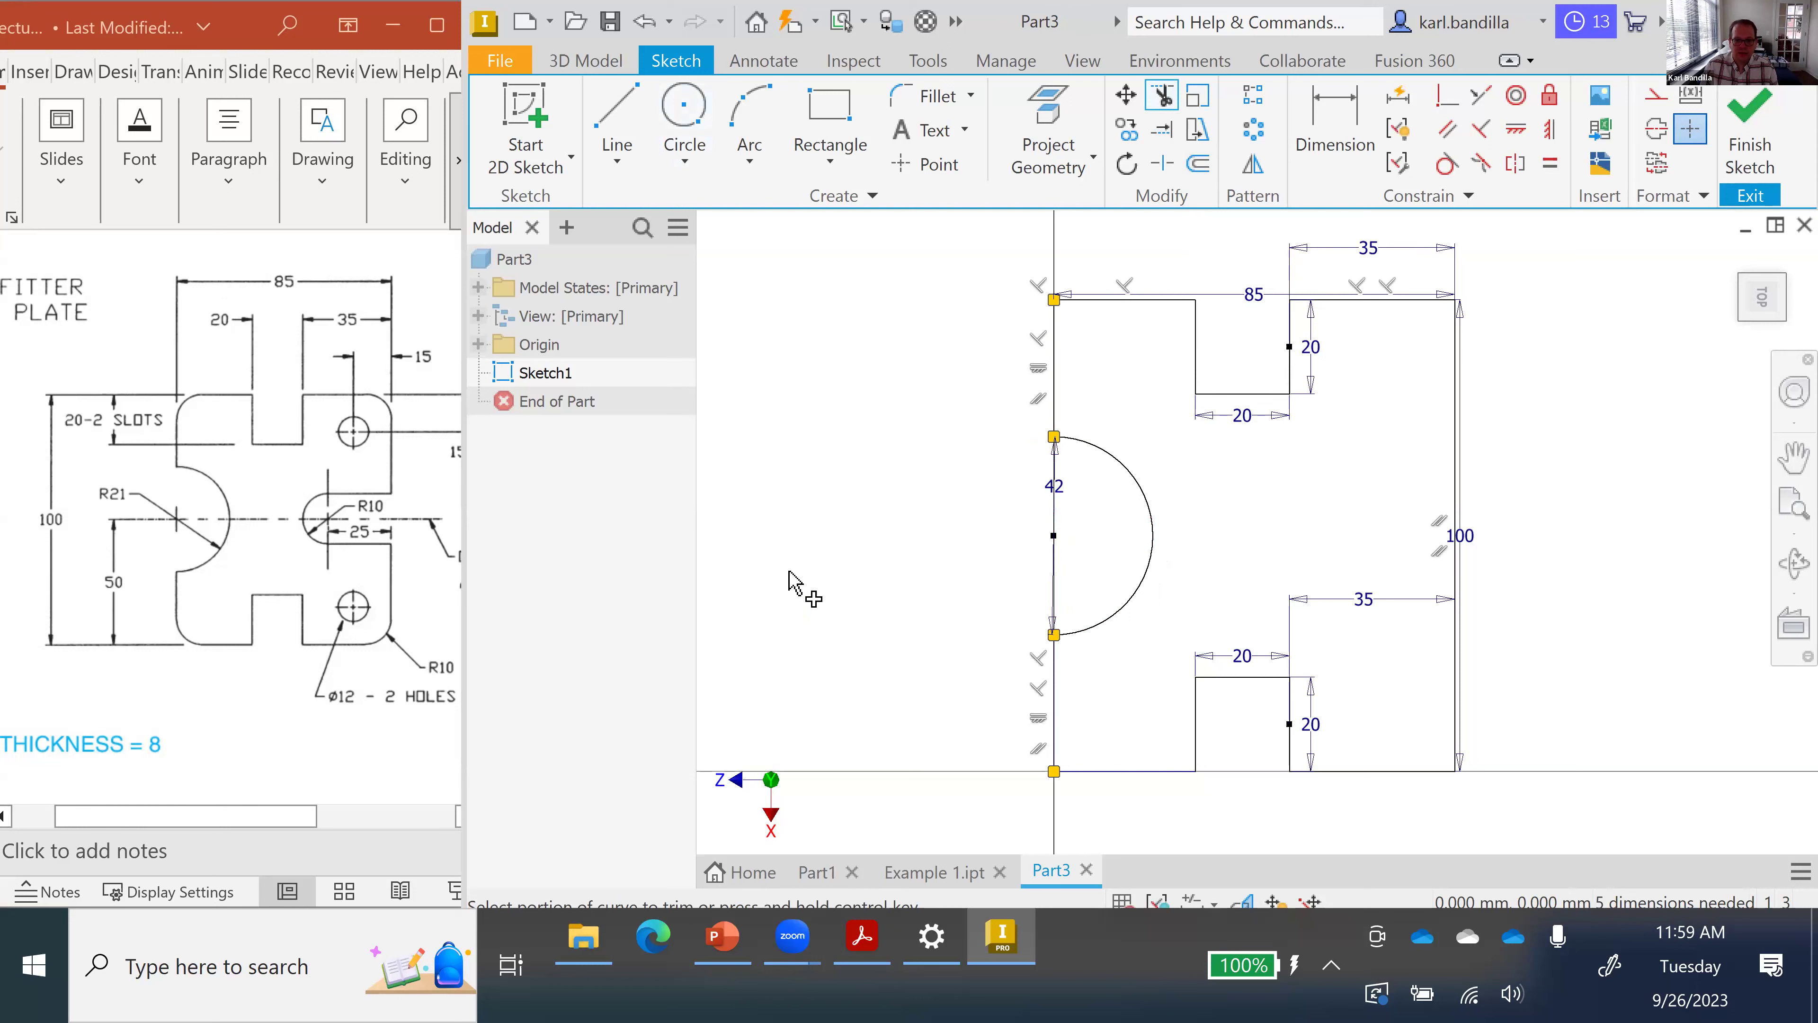
key(Escape)
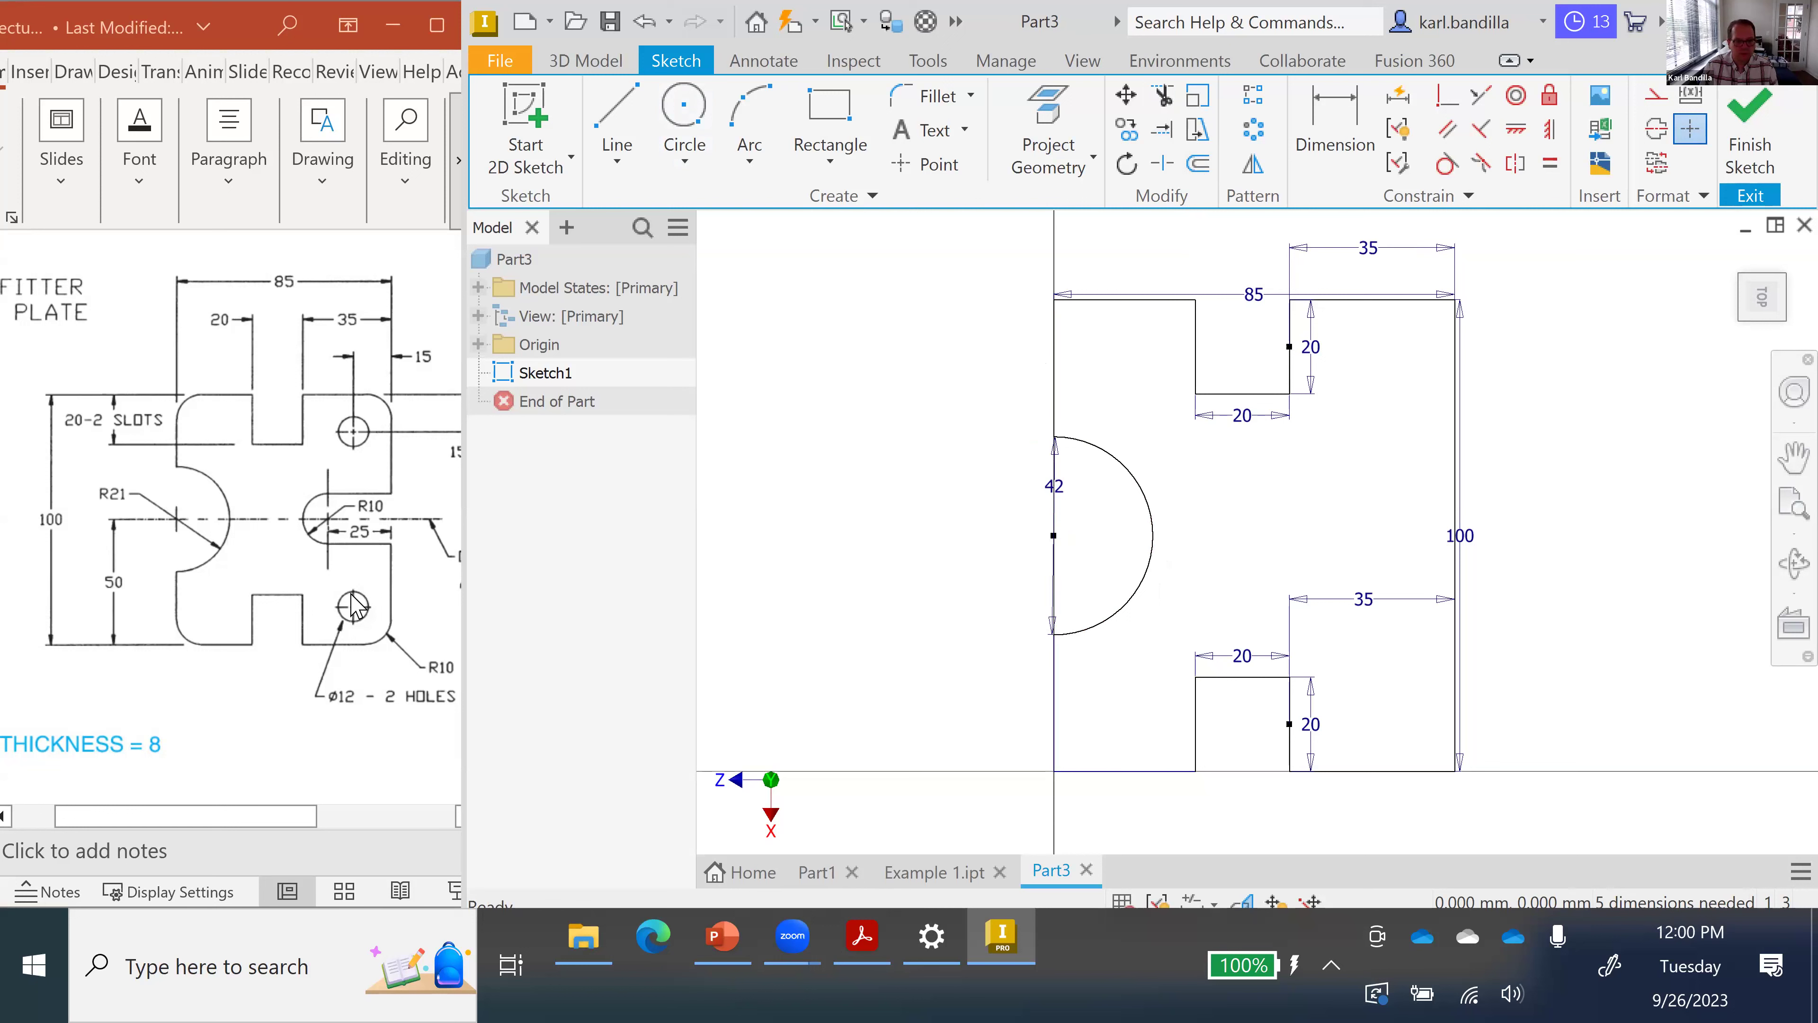
click(350, 795)
scroll(348, 787, right, 3)
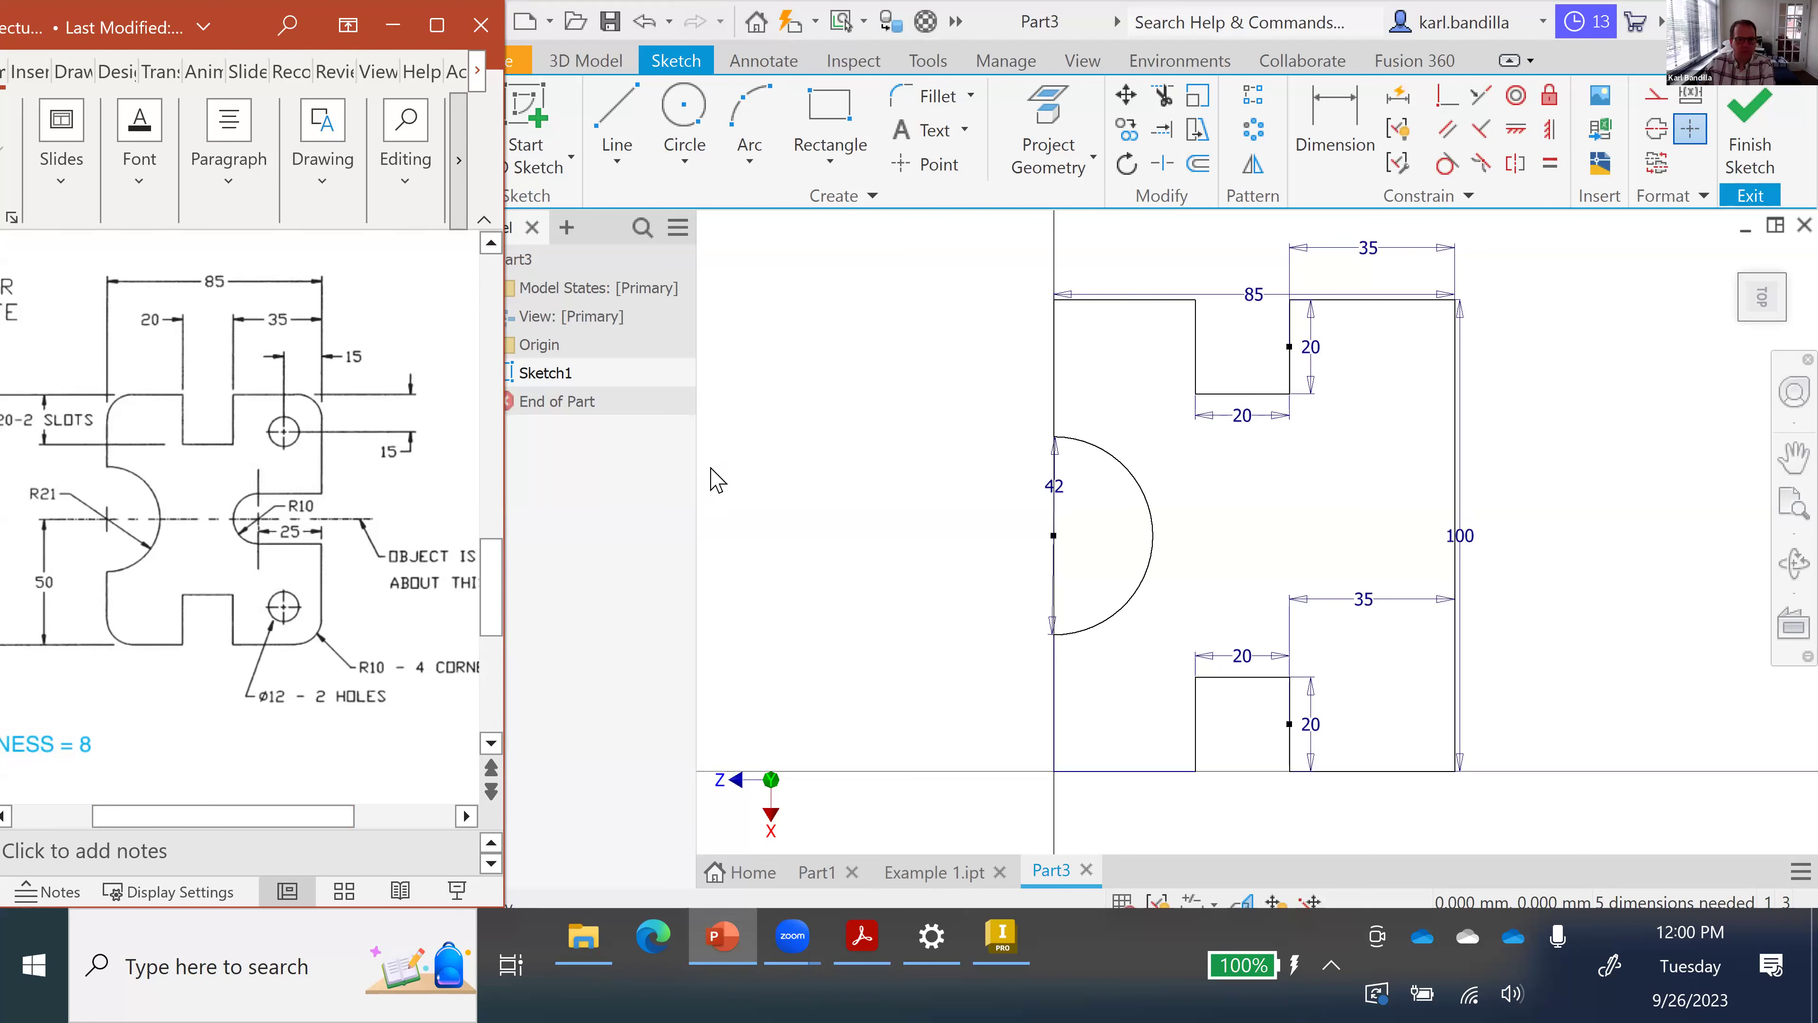
click(831, 162)
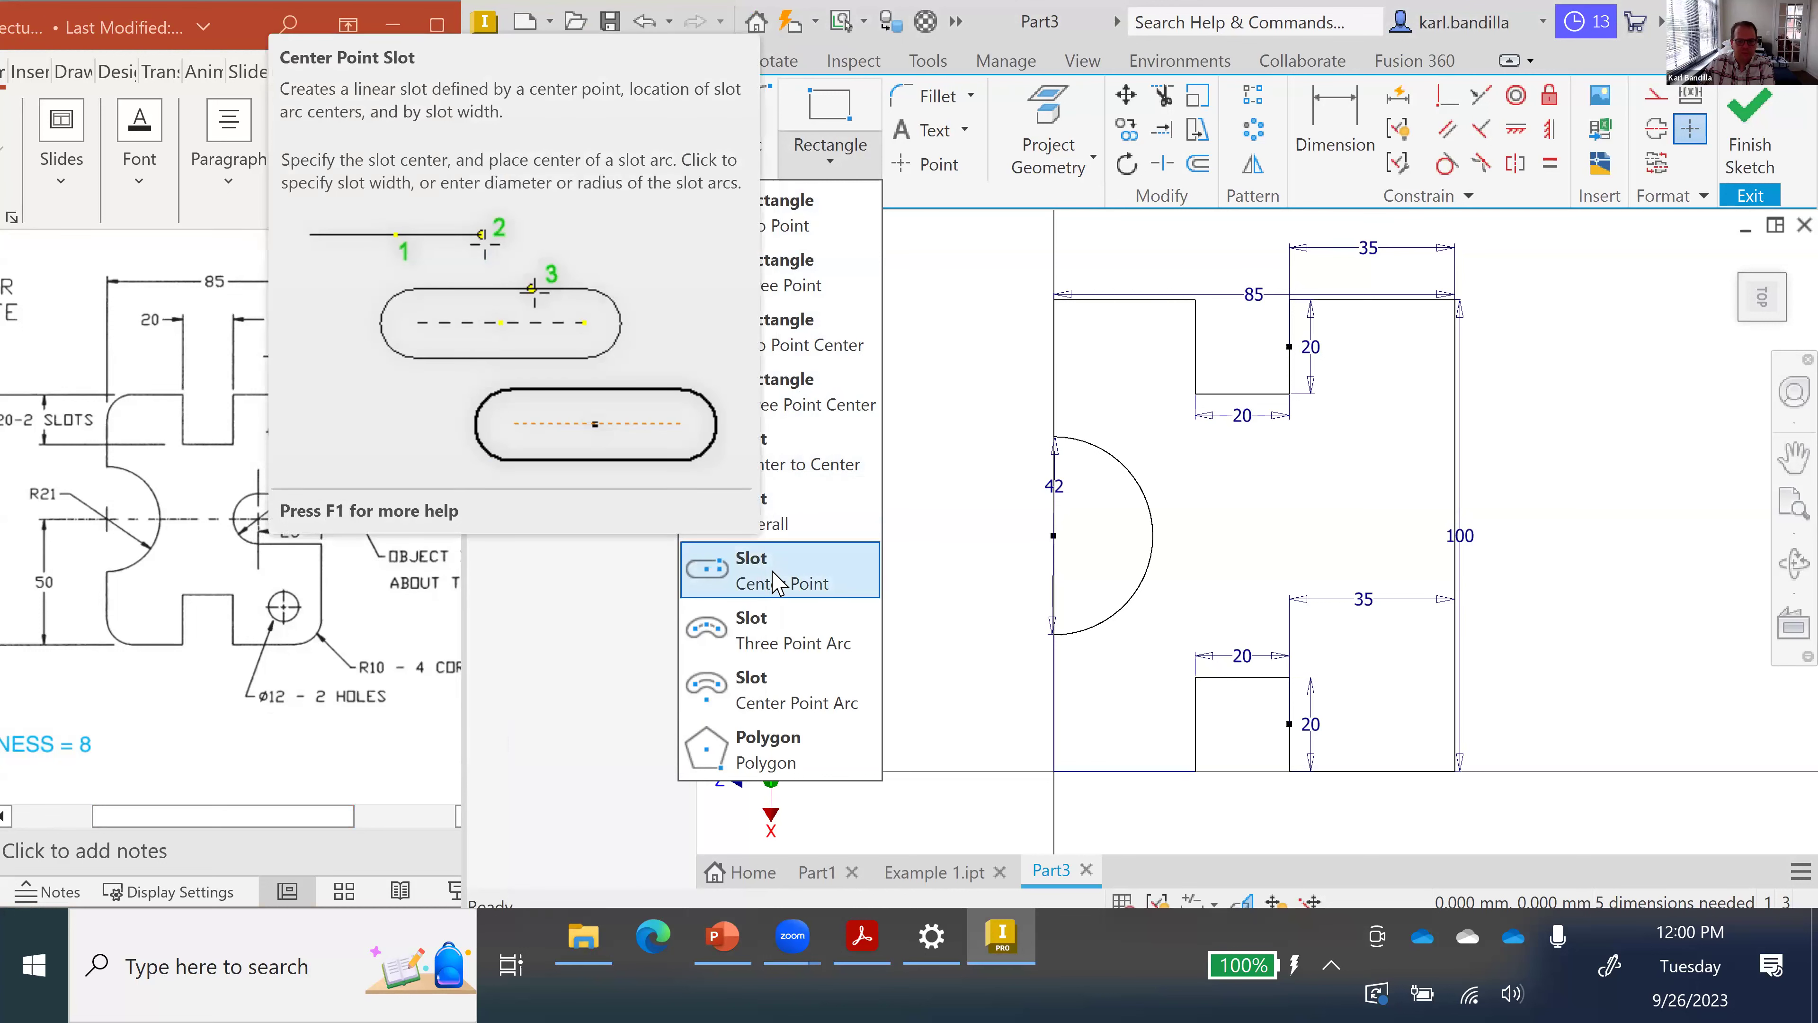
click(778, 582)
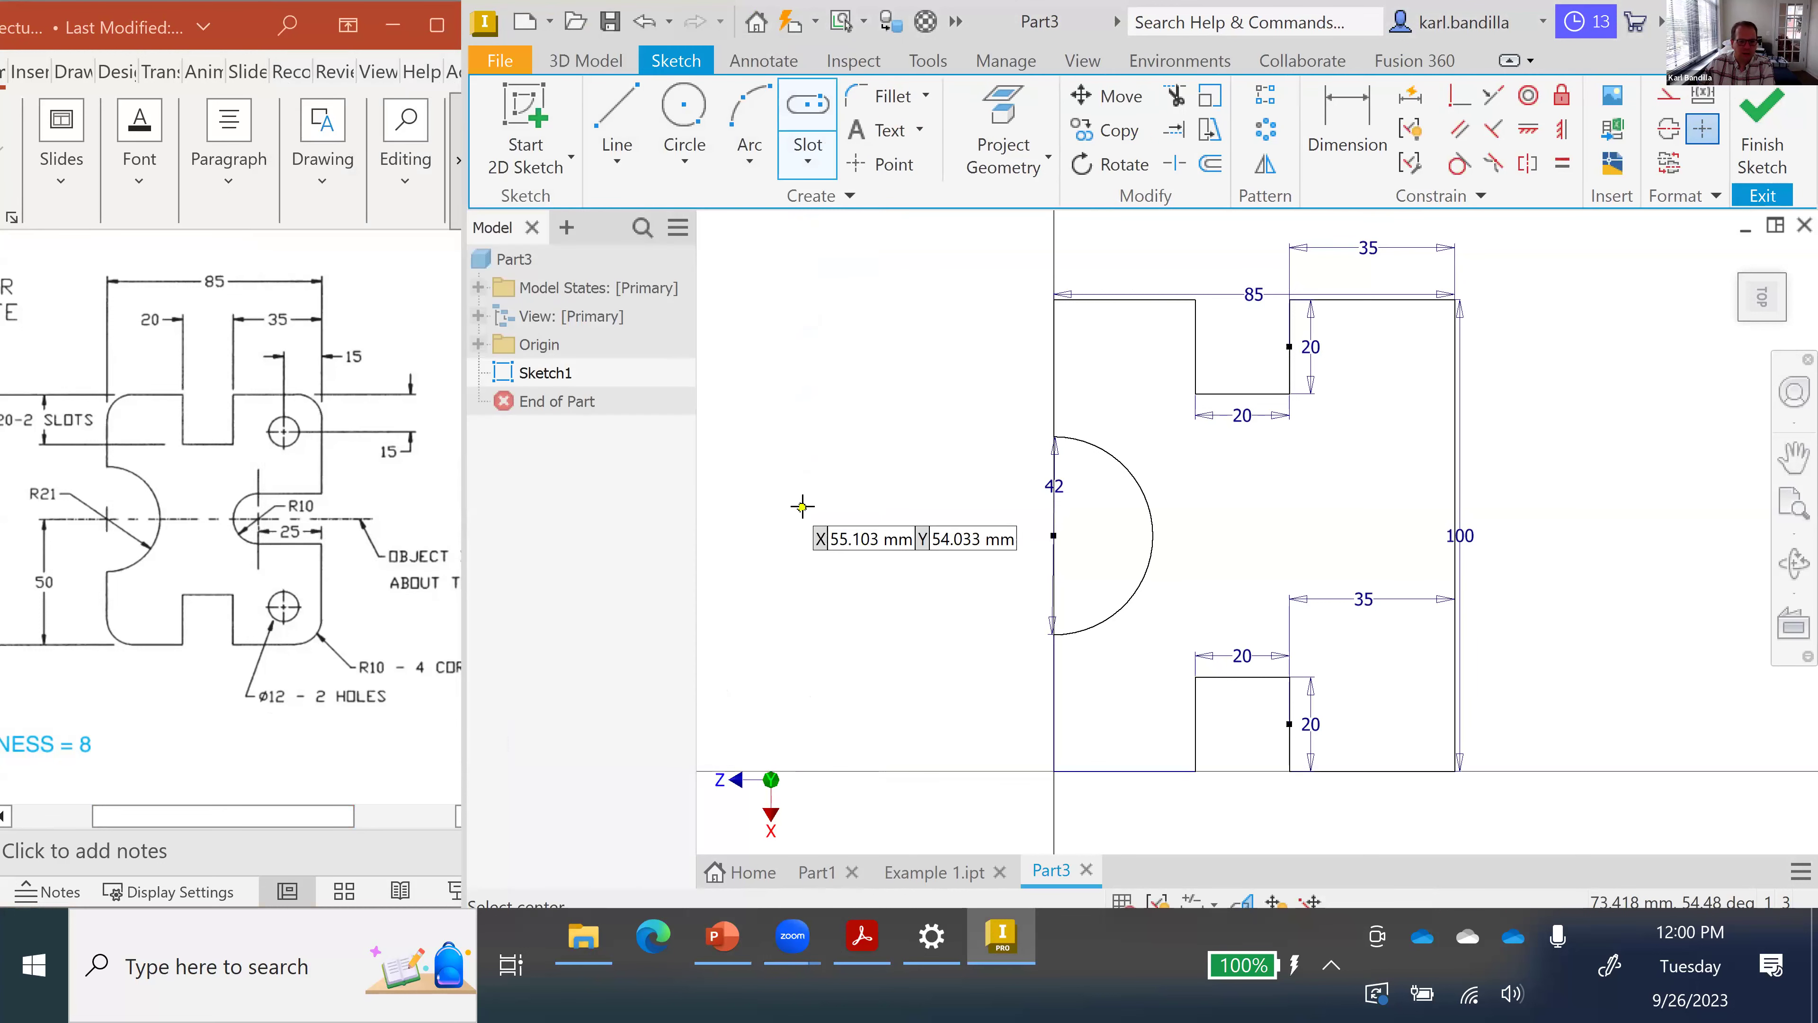
click(781, 510)
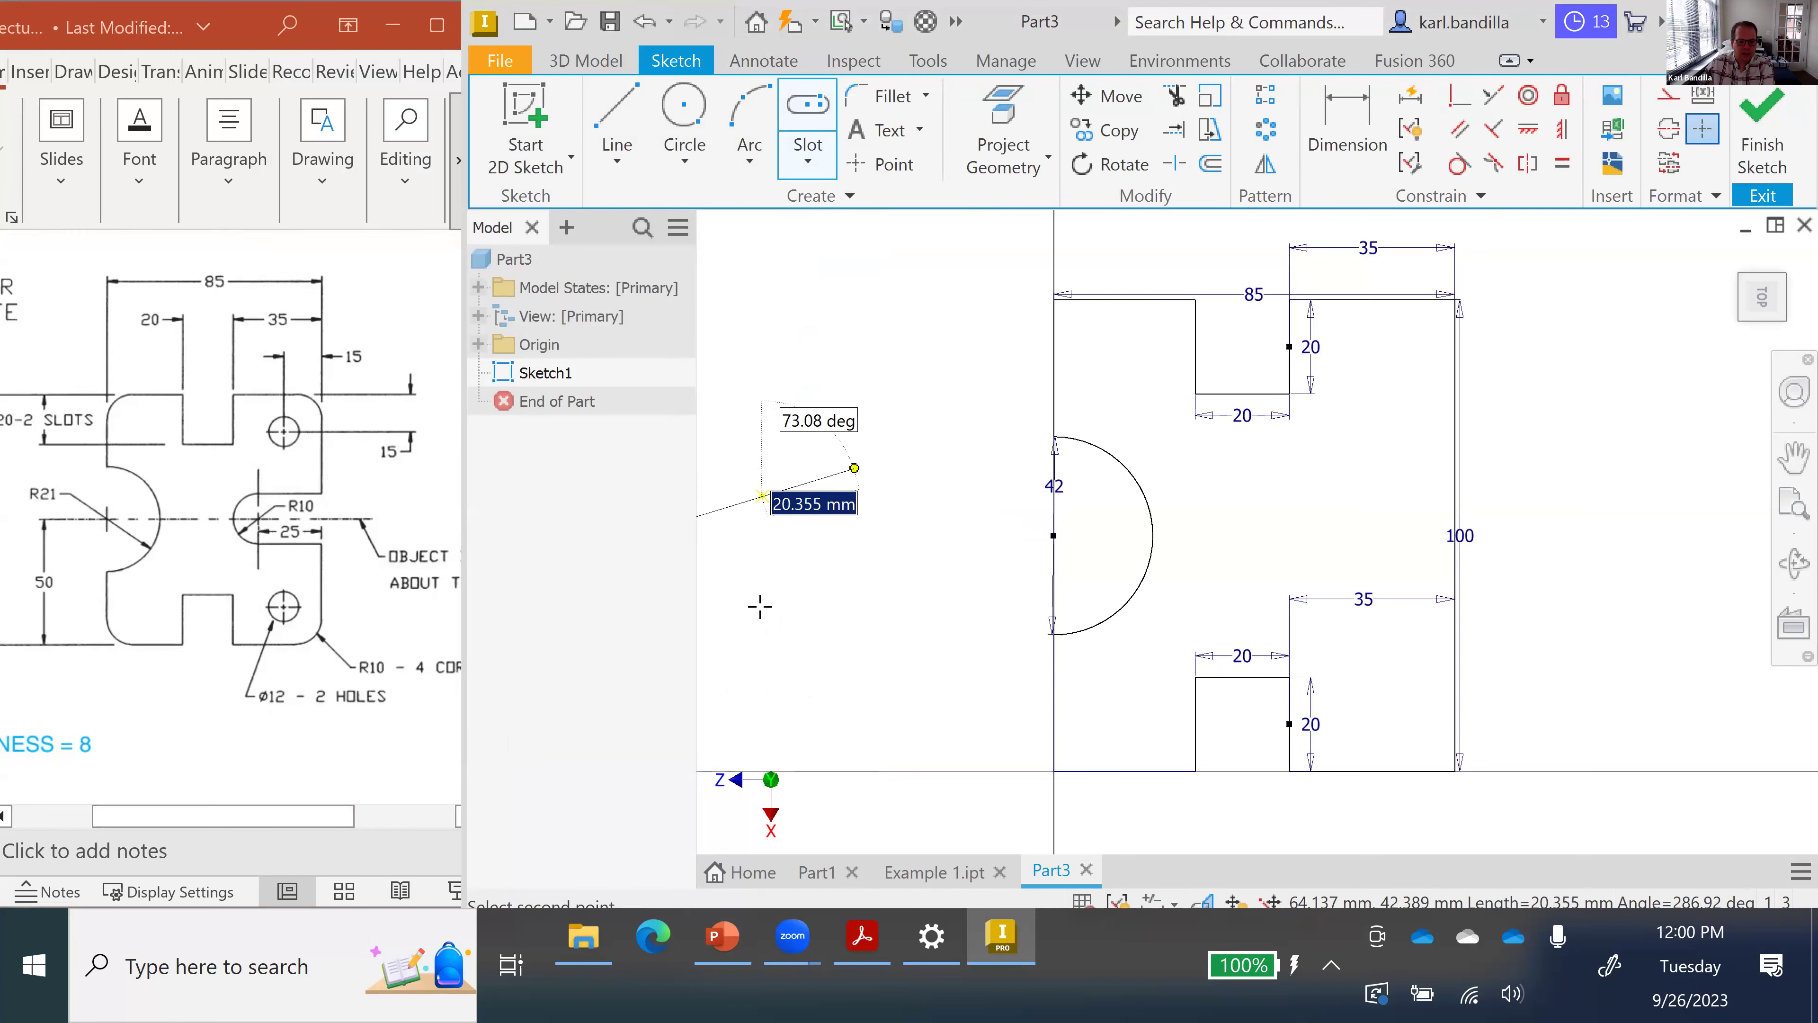
click(833, 496)
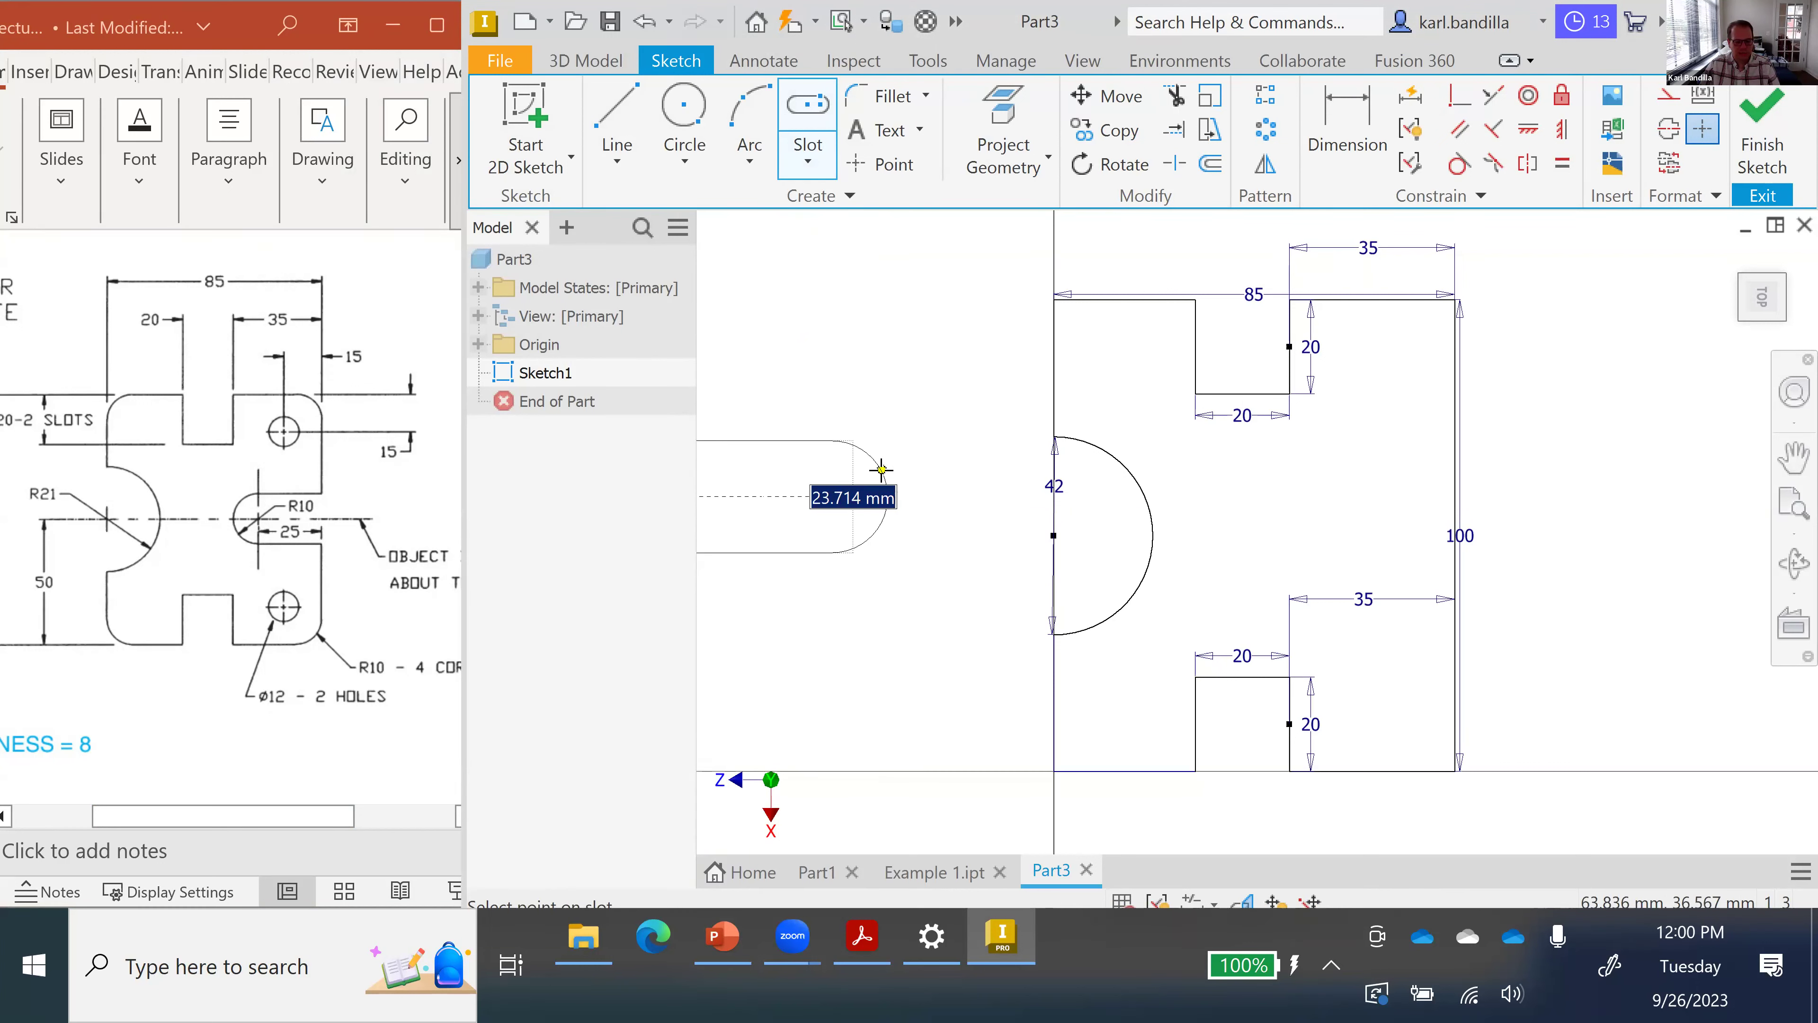
key(Escape)
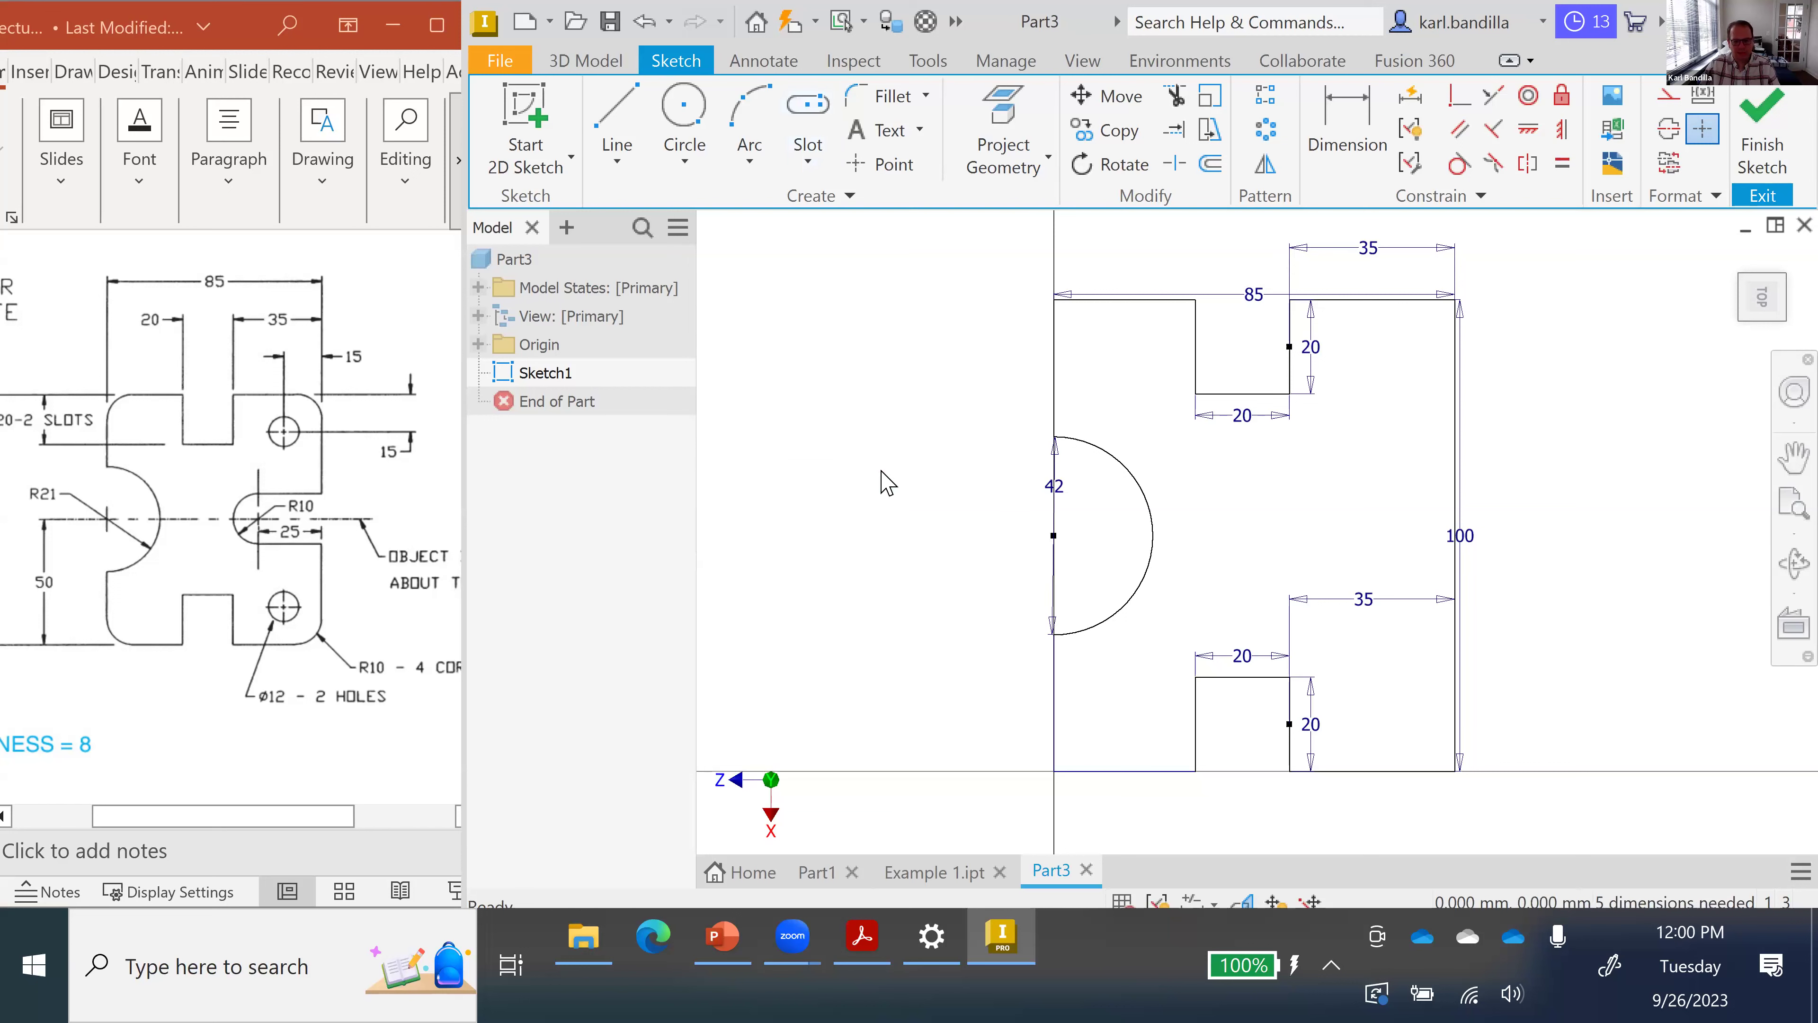
click(810, 157)
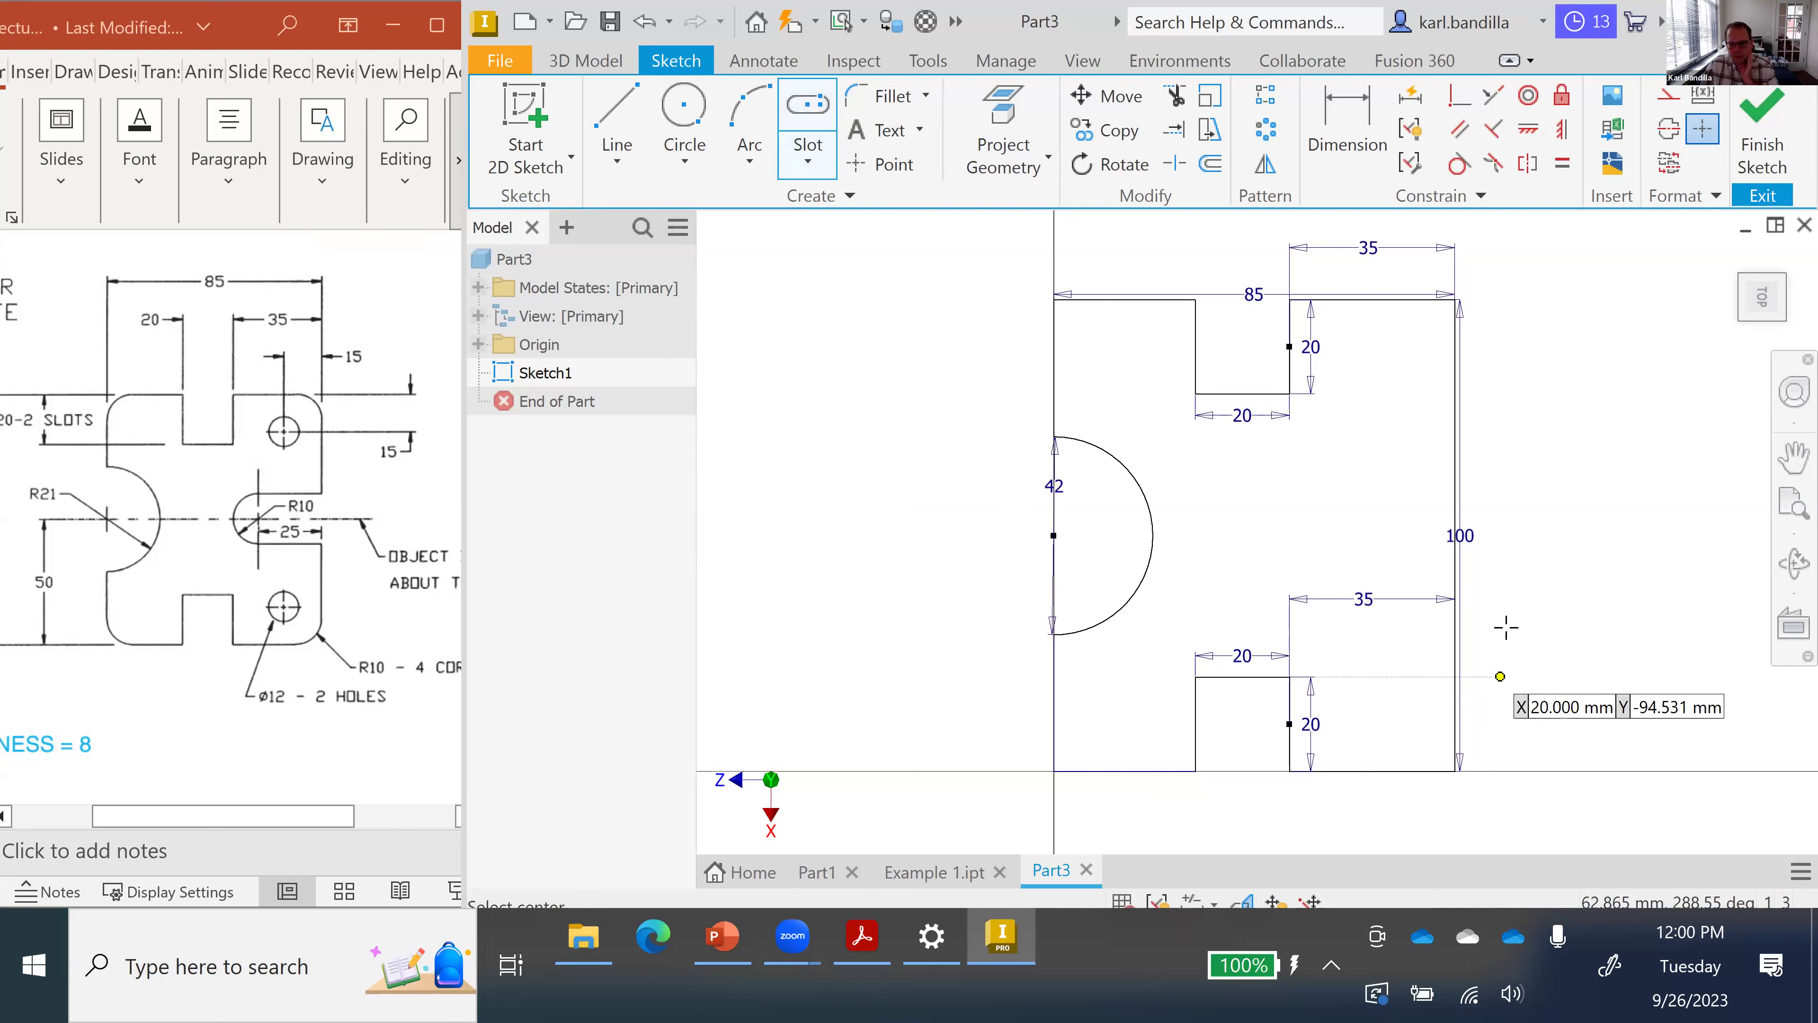
- Place a center-point slot at the right edge midpoint, 25 mm long and 20 mm wide
click(1456, 535)
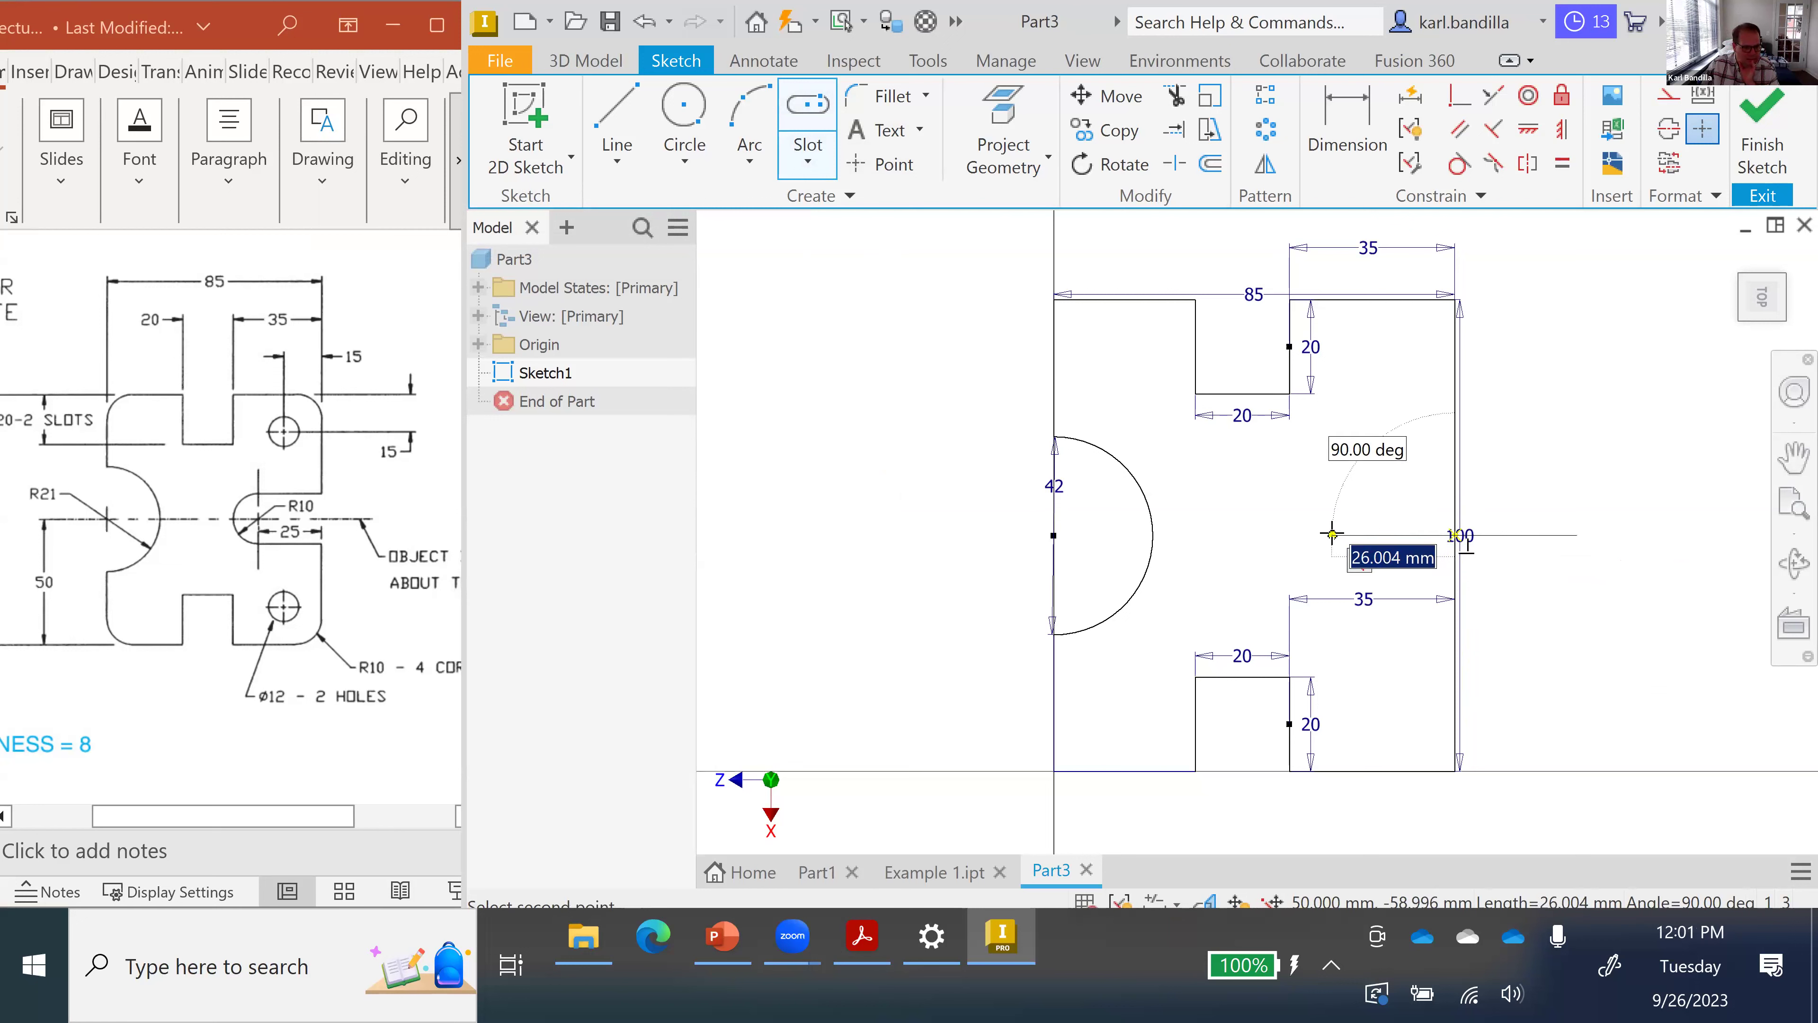
text(25)
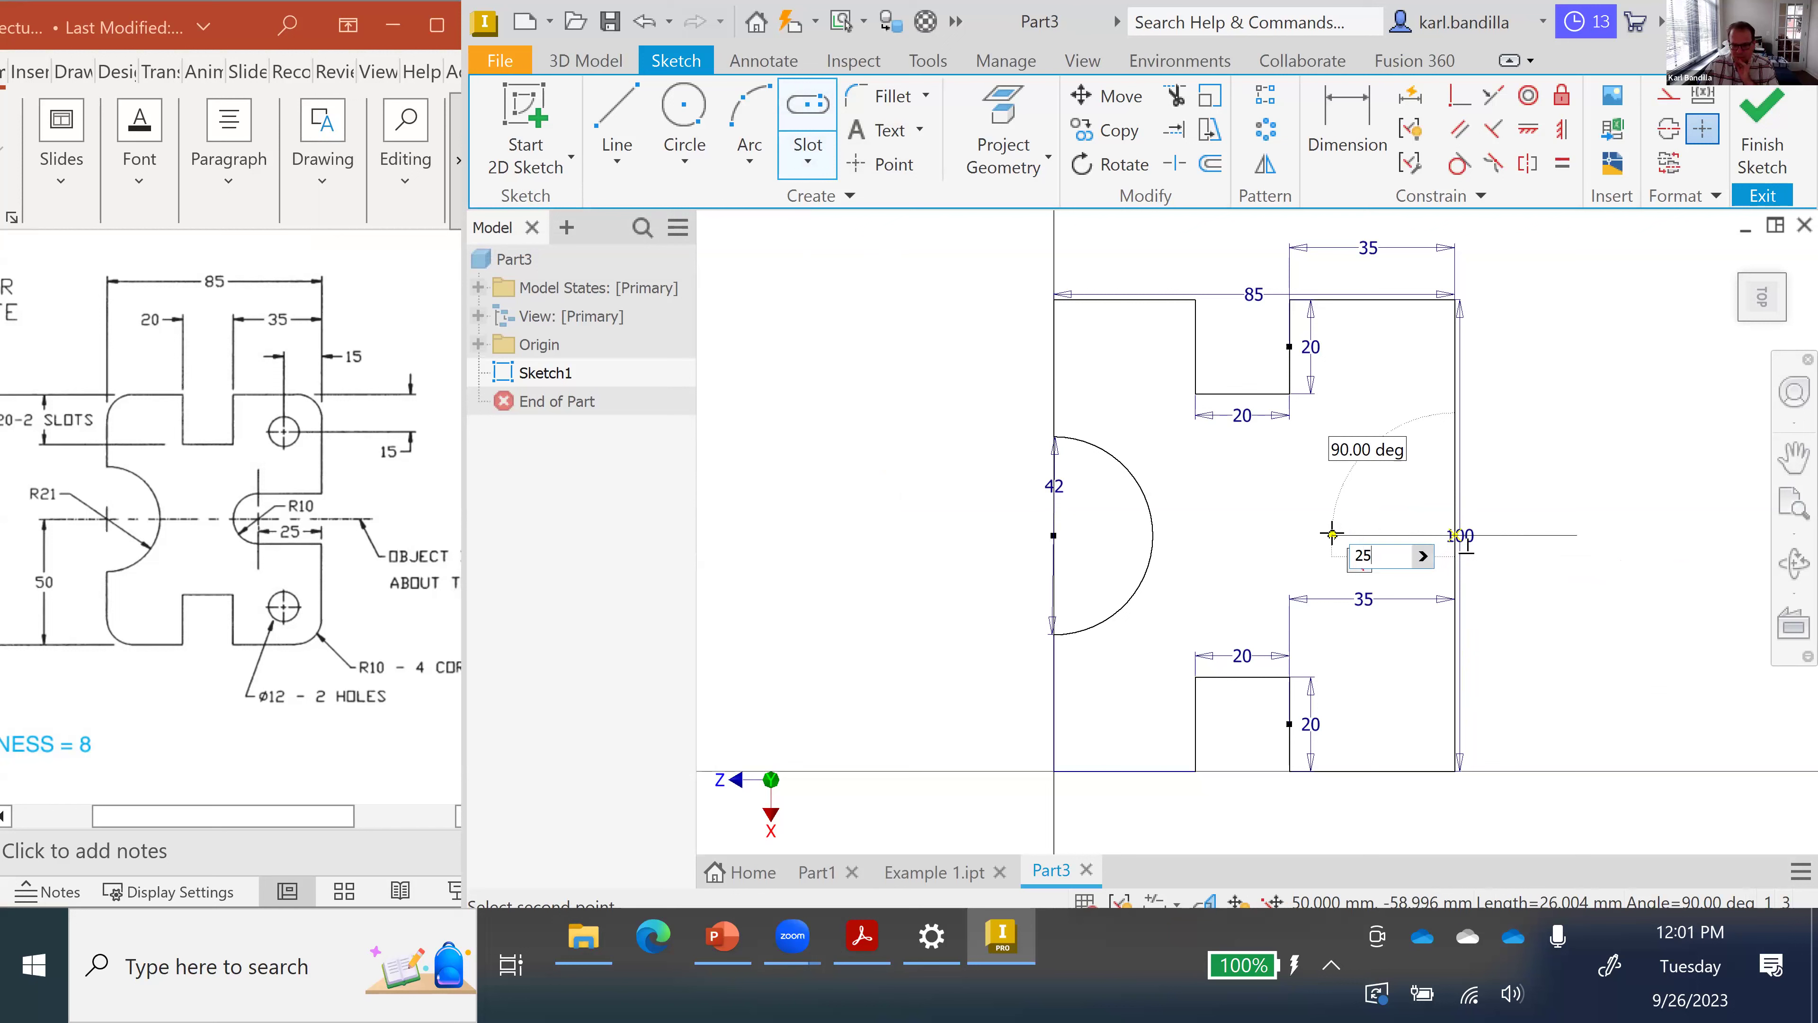
key(Return)
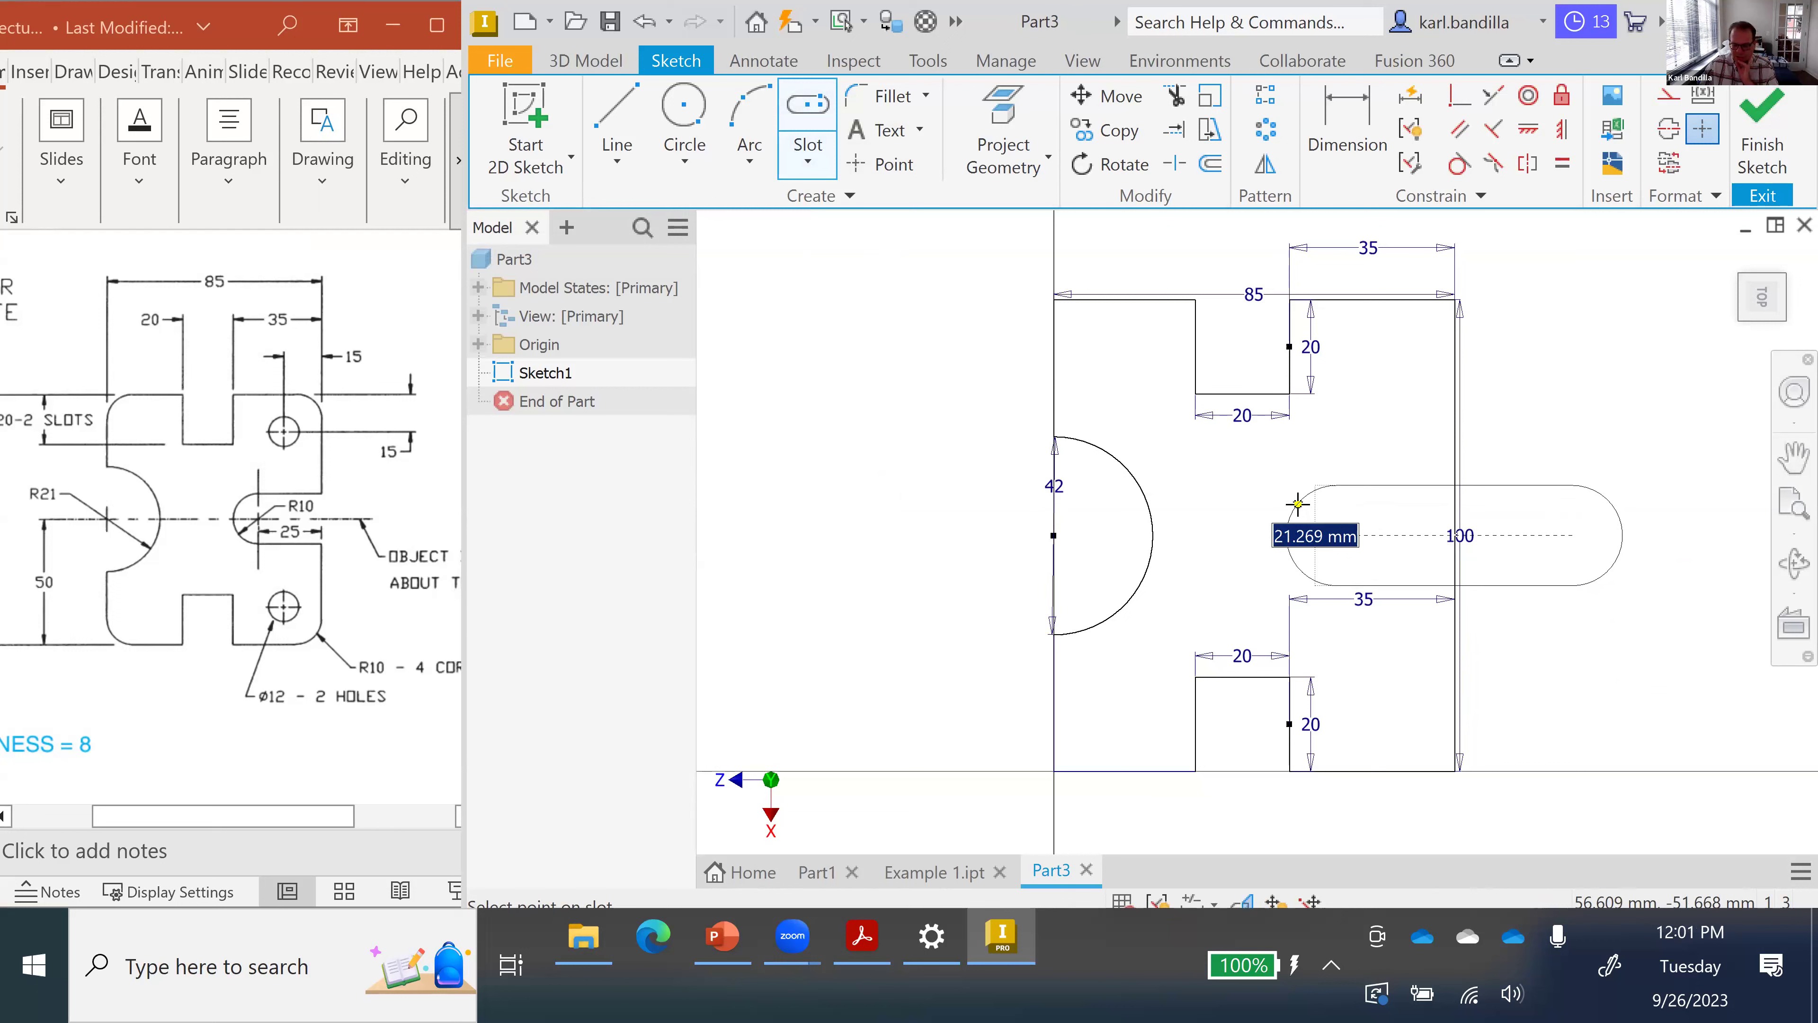
text(2)
key(Return)
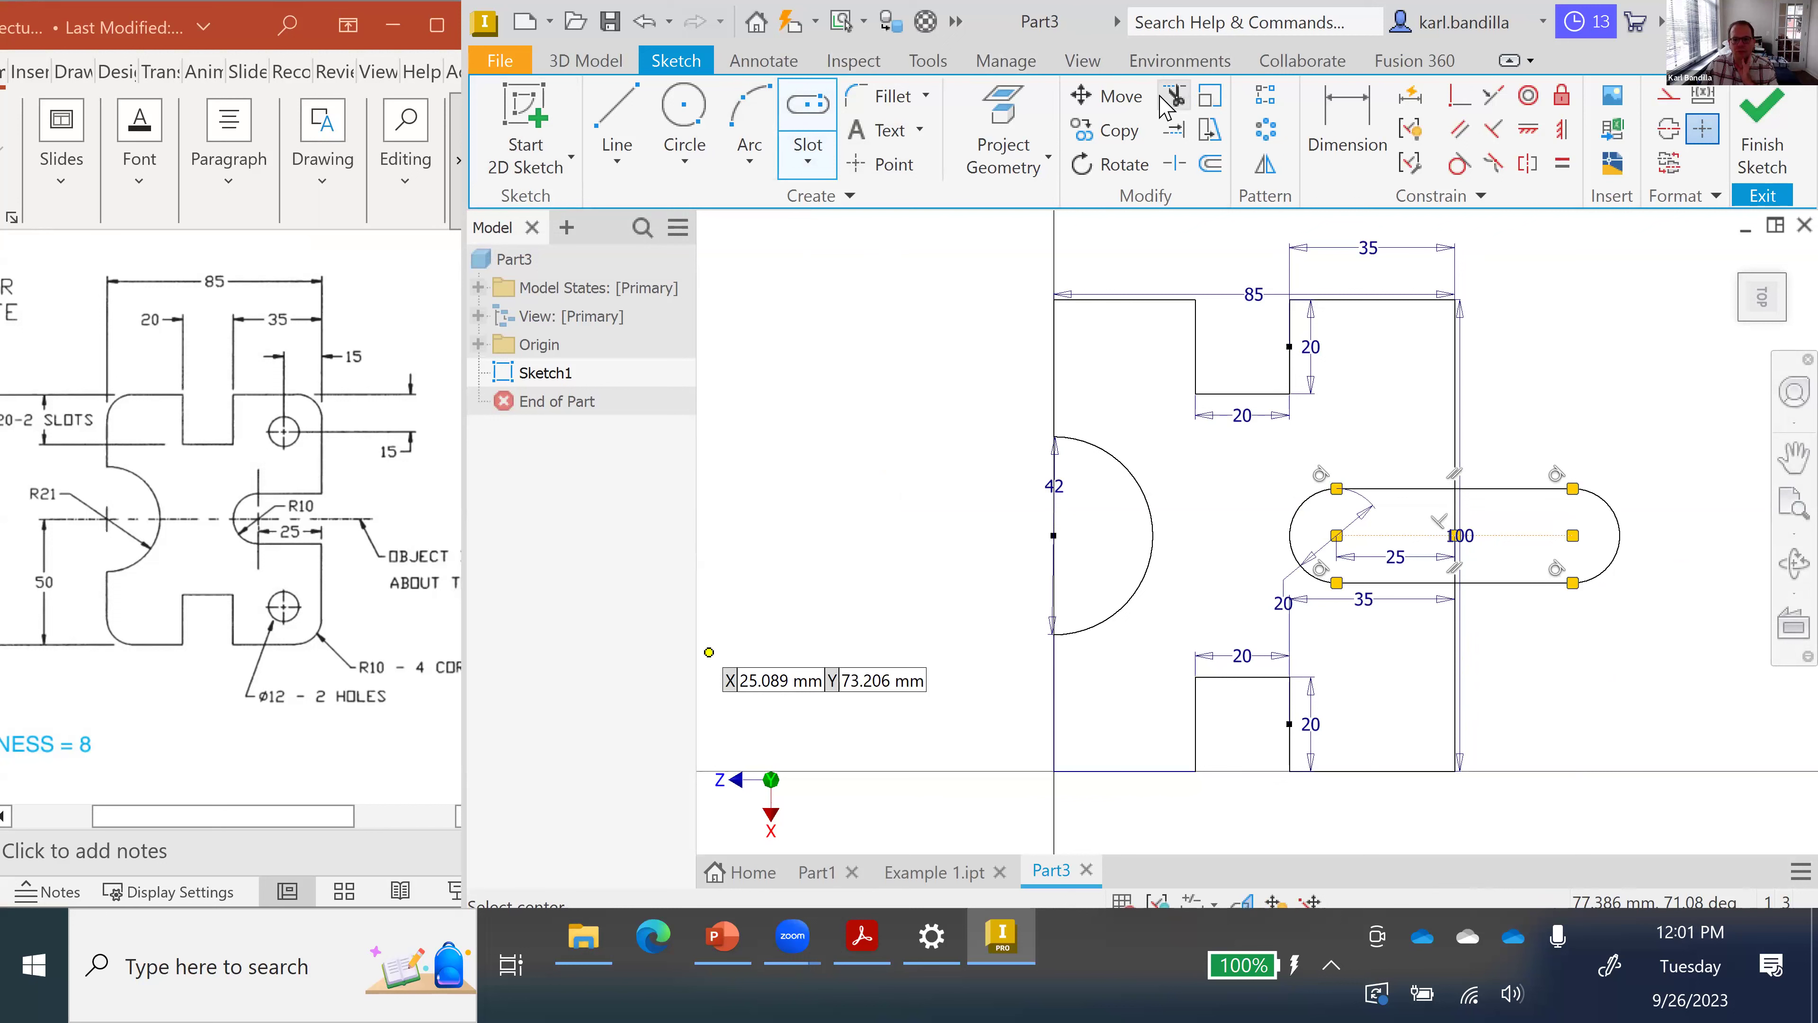
- Trim the slot's outer half and the right-edge segment across it
click(1174, 95)
click(1511, 490)
click(1607, 507)
click(1586, 577)
click(1525, 582)
click(1456, 562)
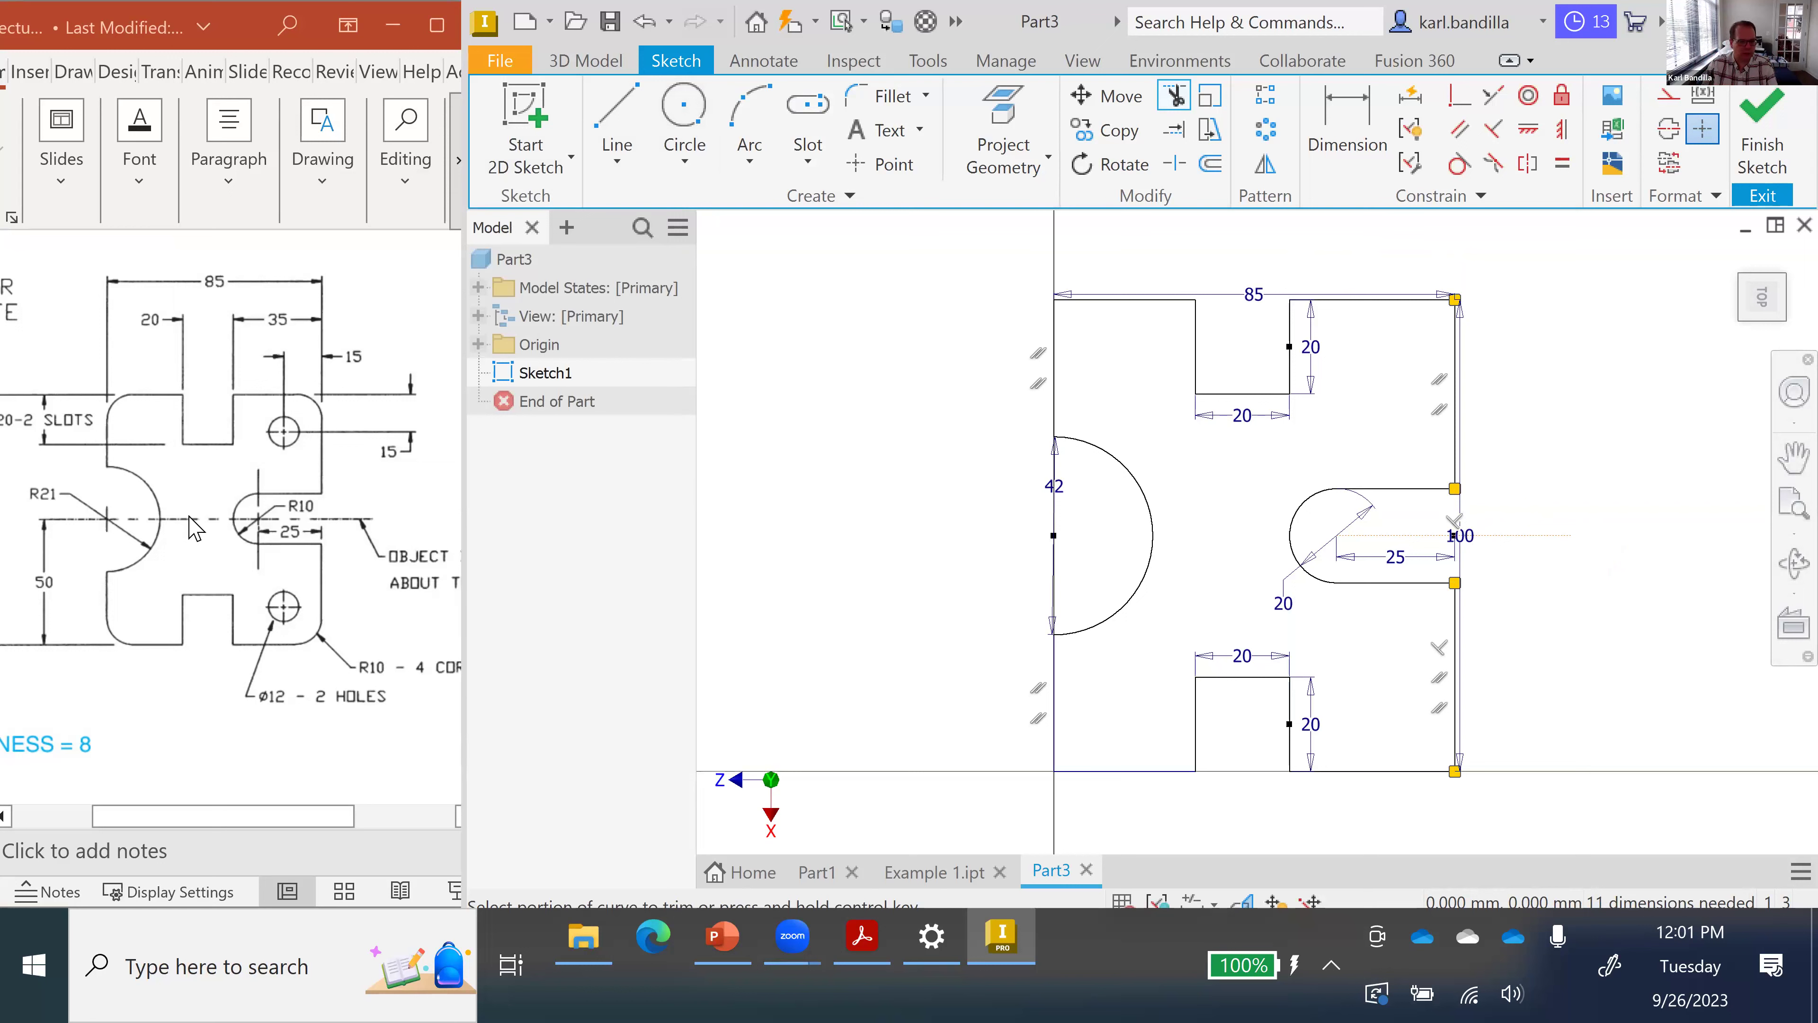
- Draw a Ø12 circle for the upper hole near the top-right corner
click(685, 115)
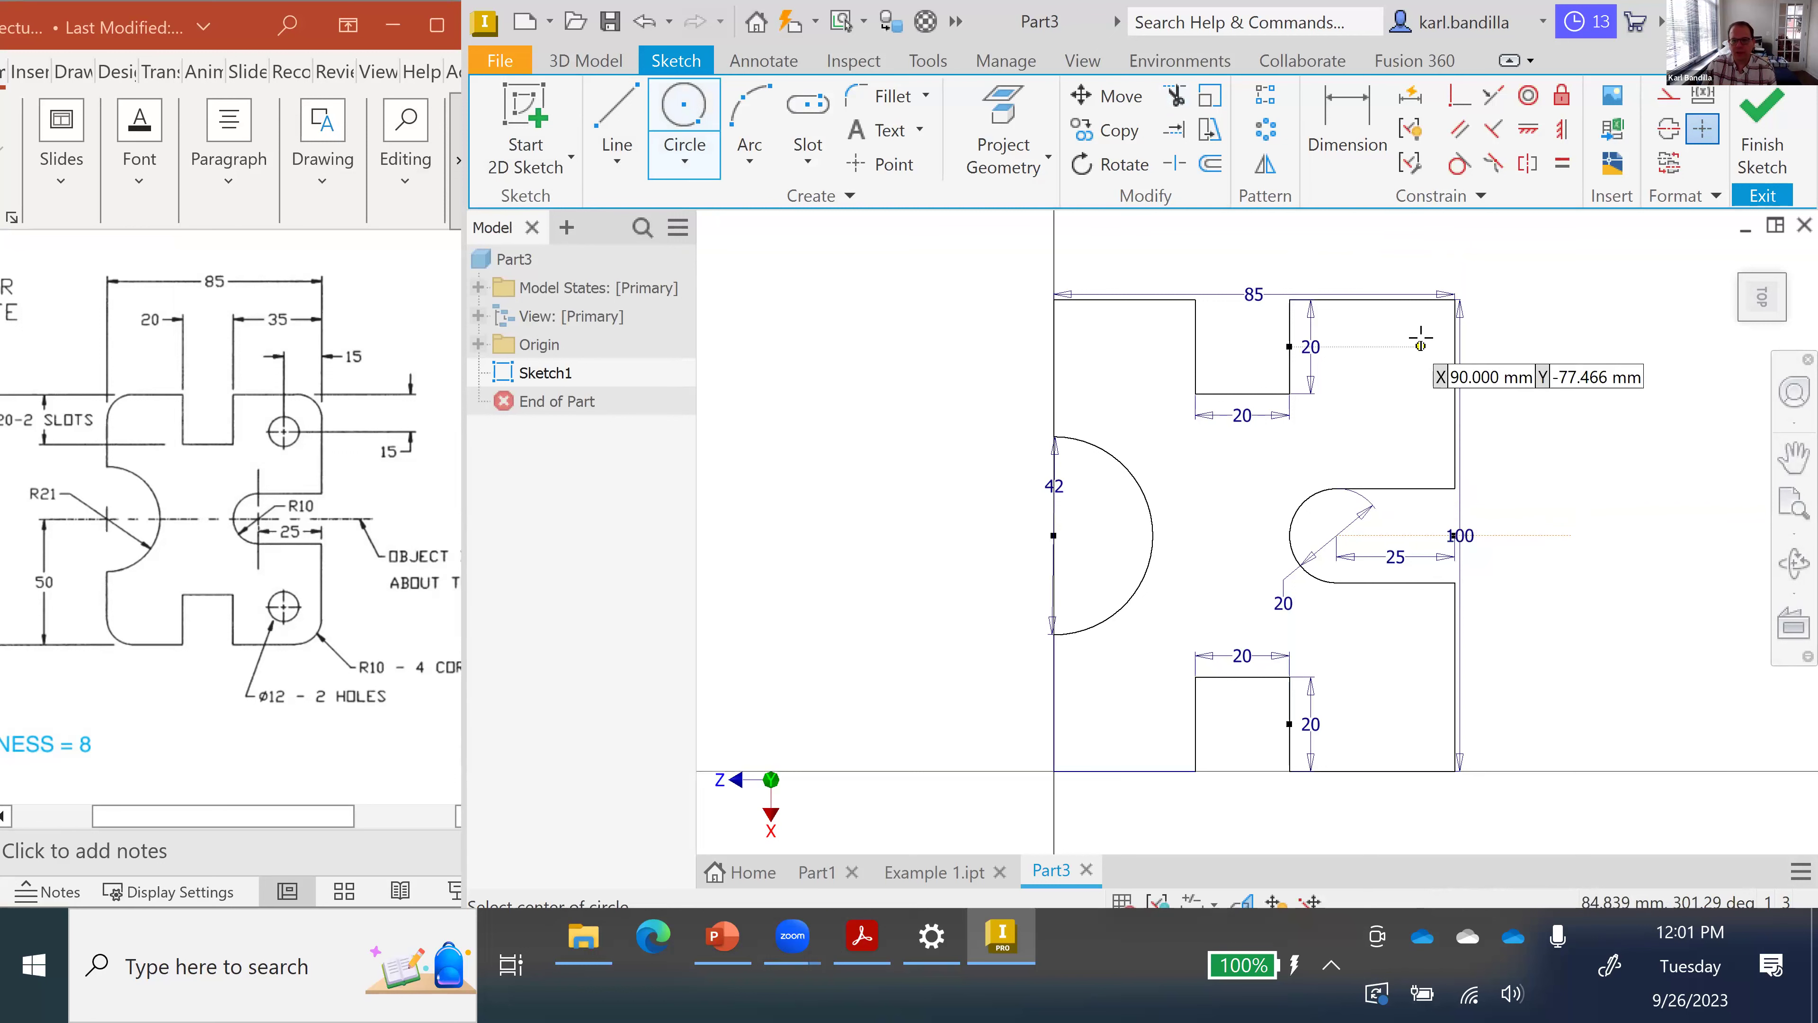
click(1403, 346)
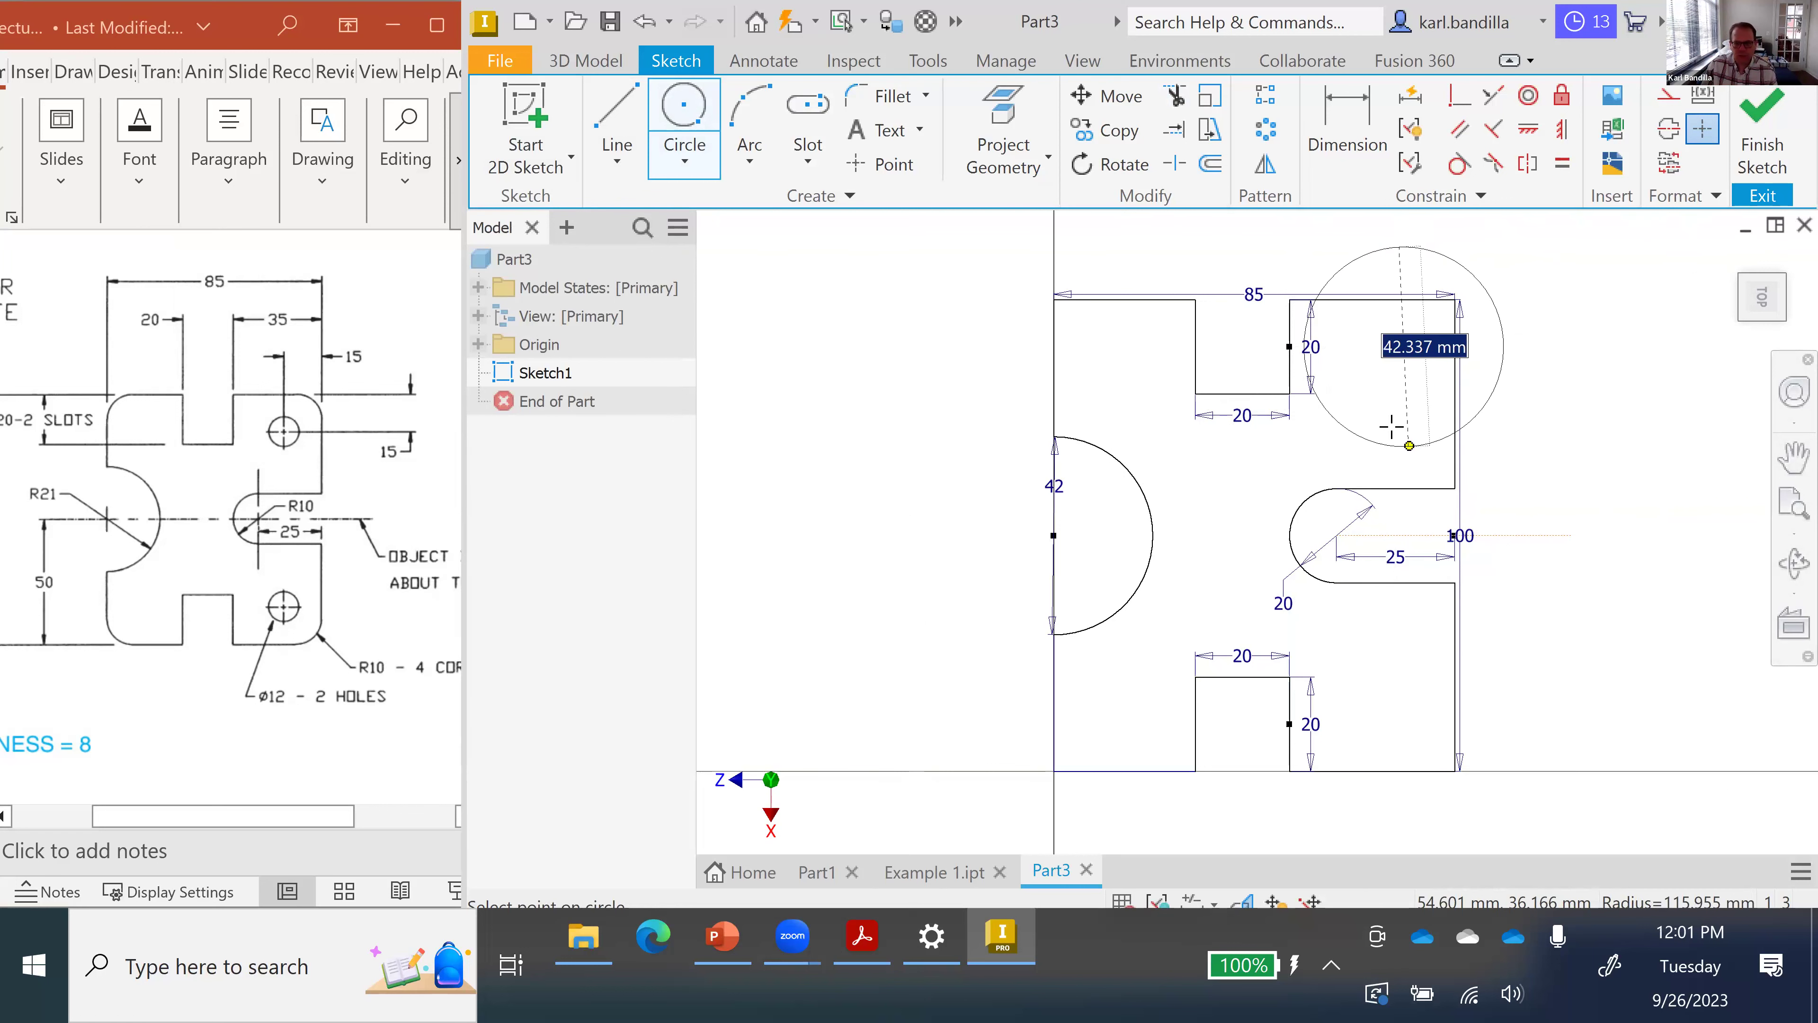
text(12)
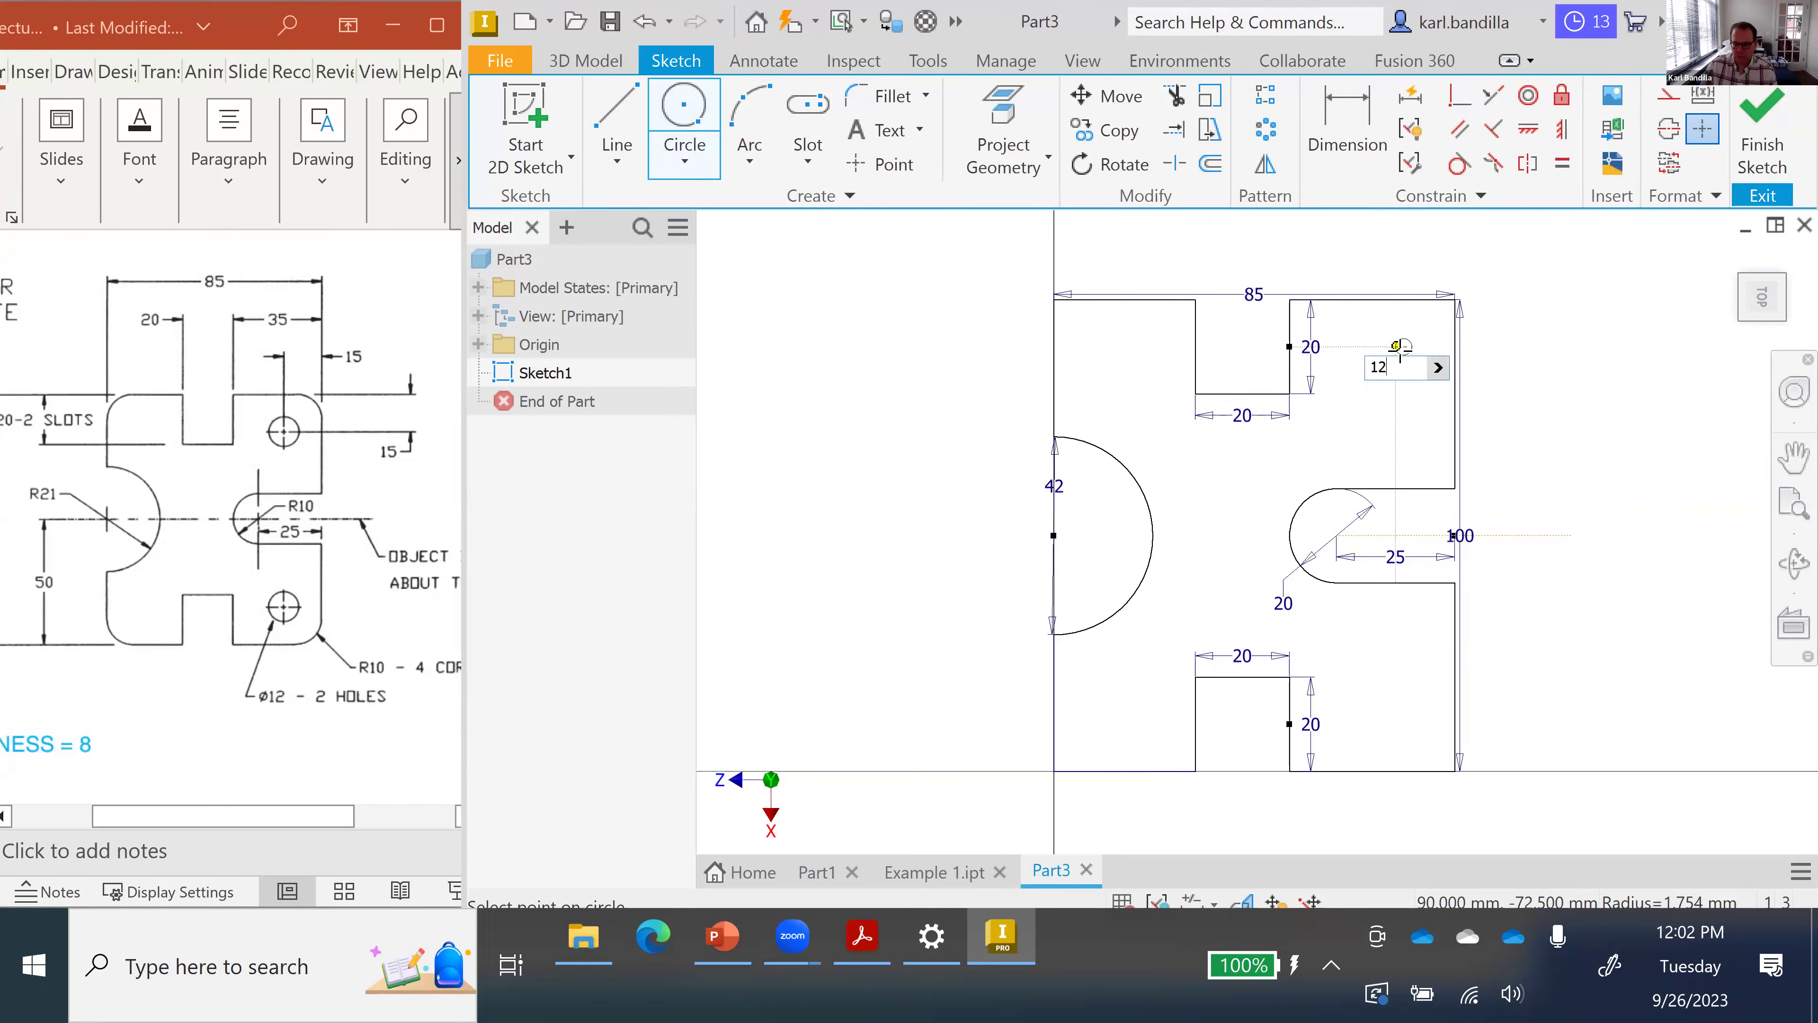
key(Return)
- Locate the upper hole 15 mm from the right edge and 15 mm below the top edge
click(1369, 112)
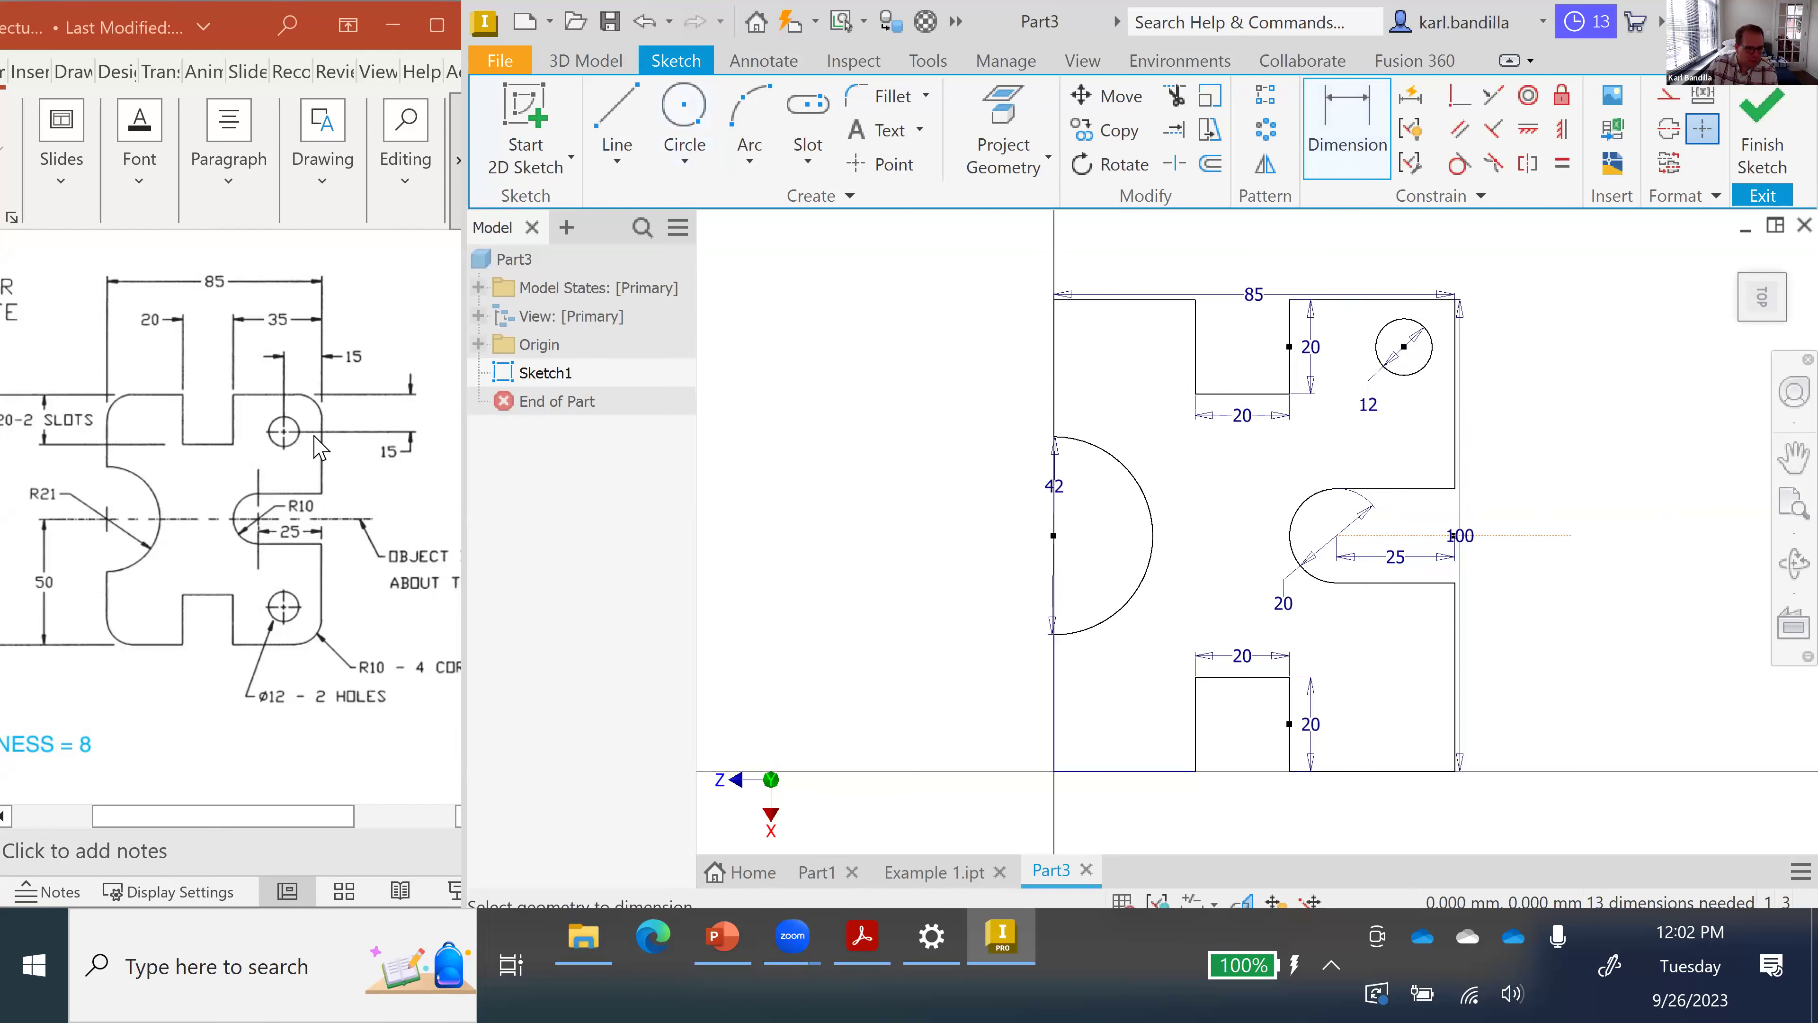
click(1404, 357)
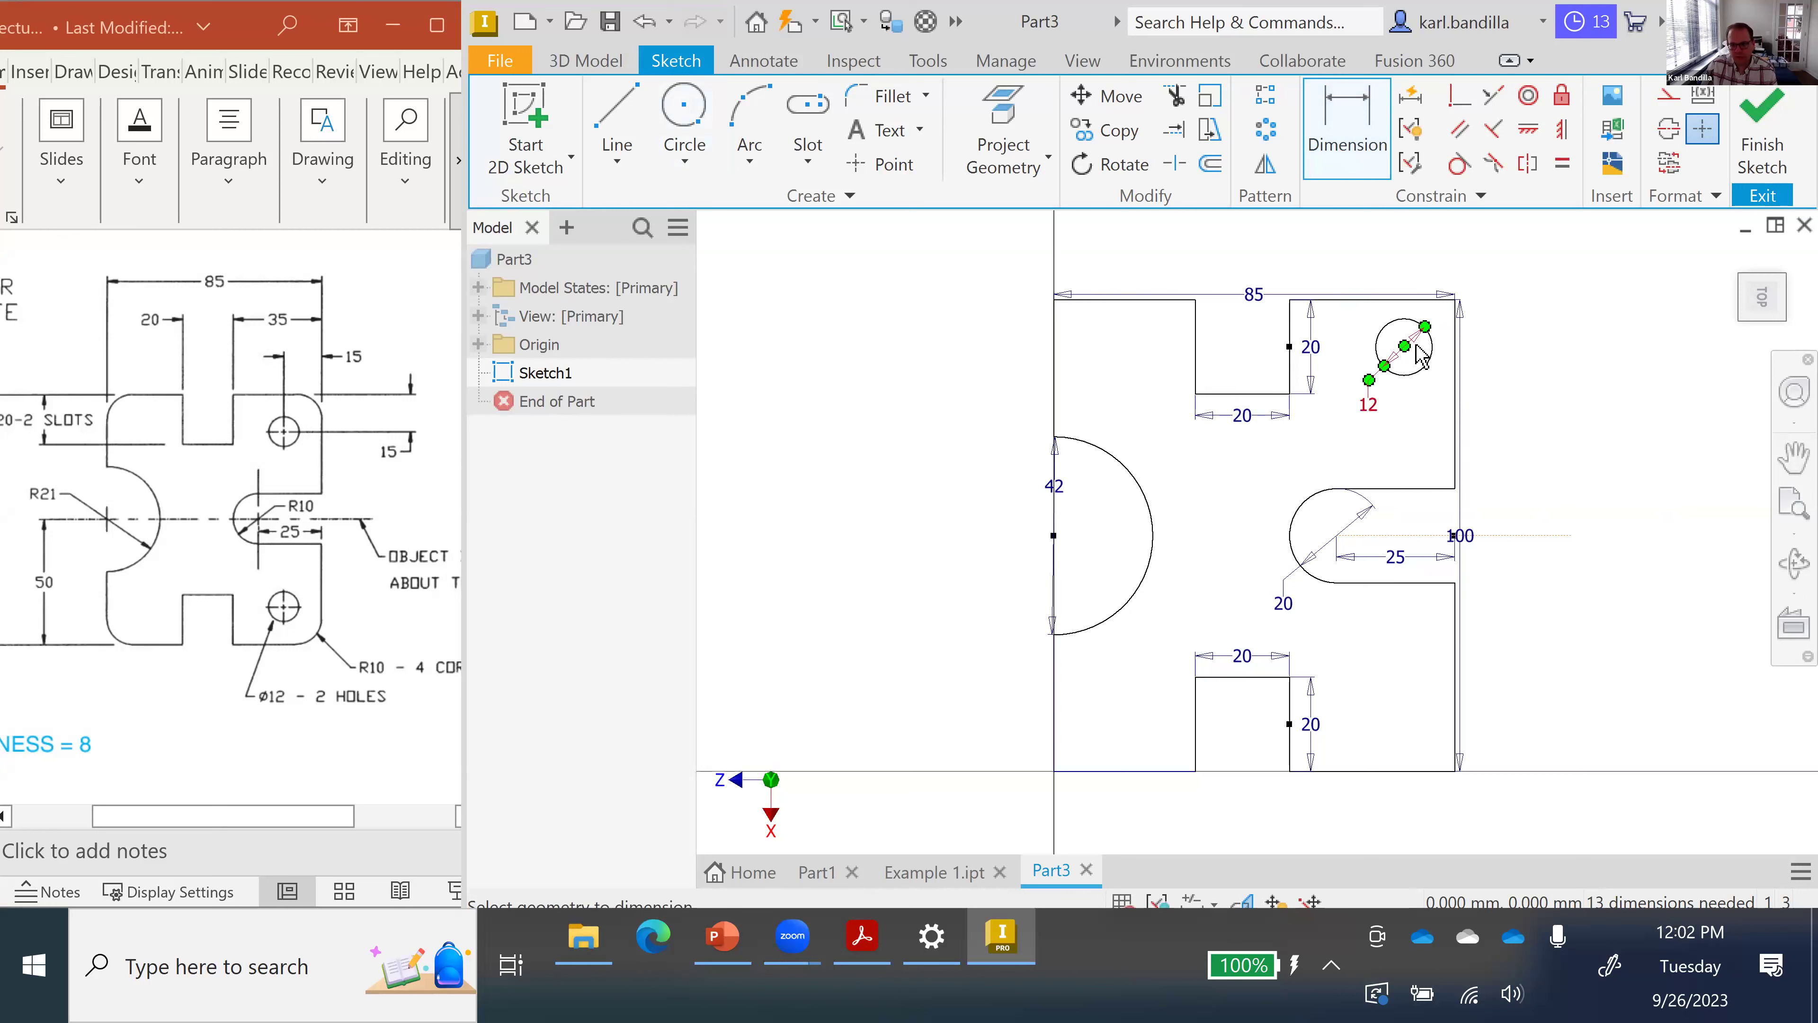
click(1456, 349)
click(1404, 349)
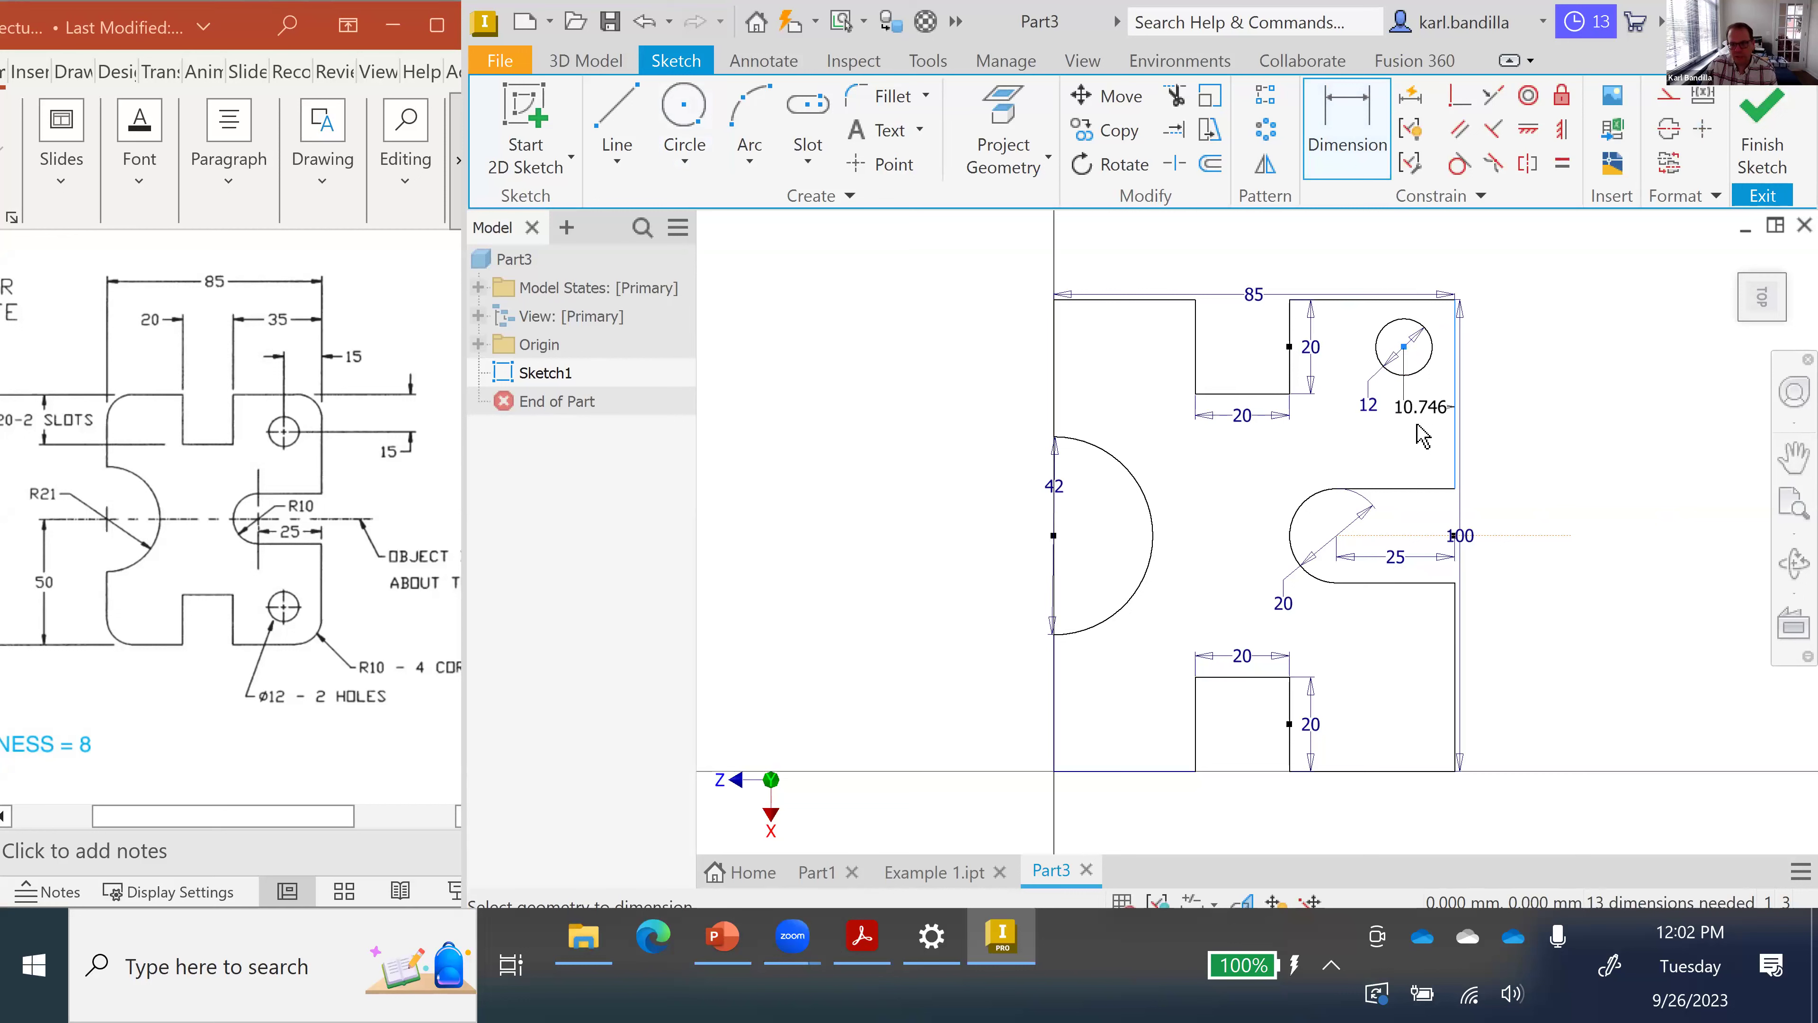
click(1416, 425)
text(15)
key(Return)
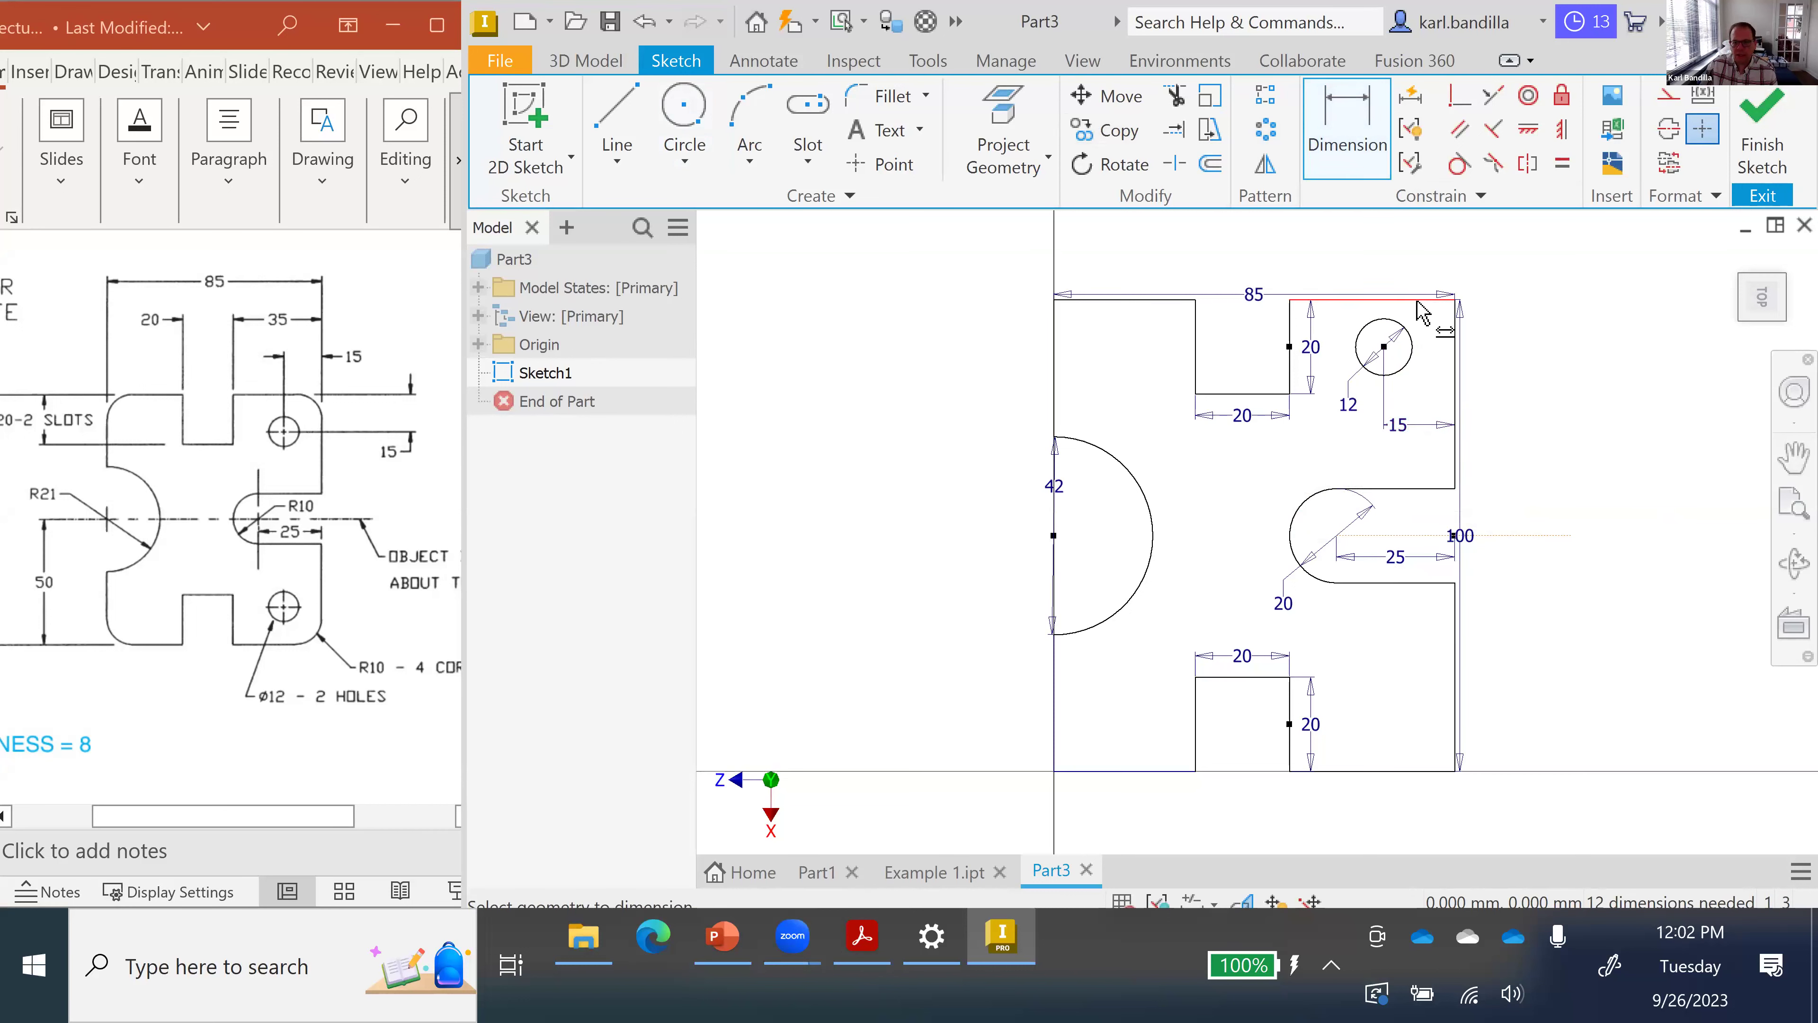
click(1389, 333)
click(1403, 300)
click(1539, 330)
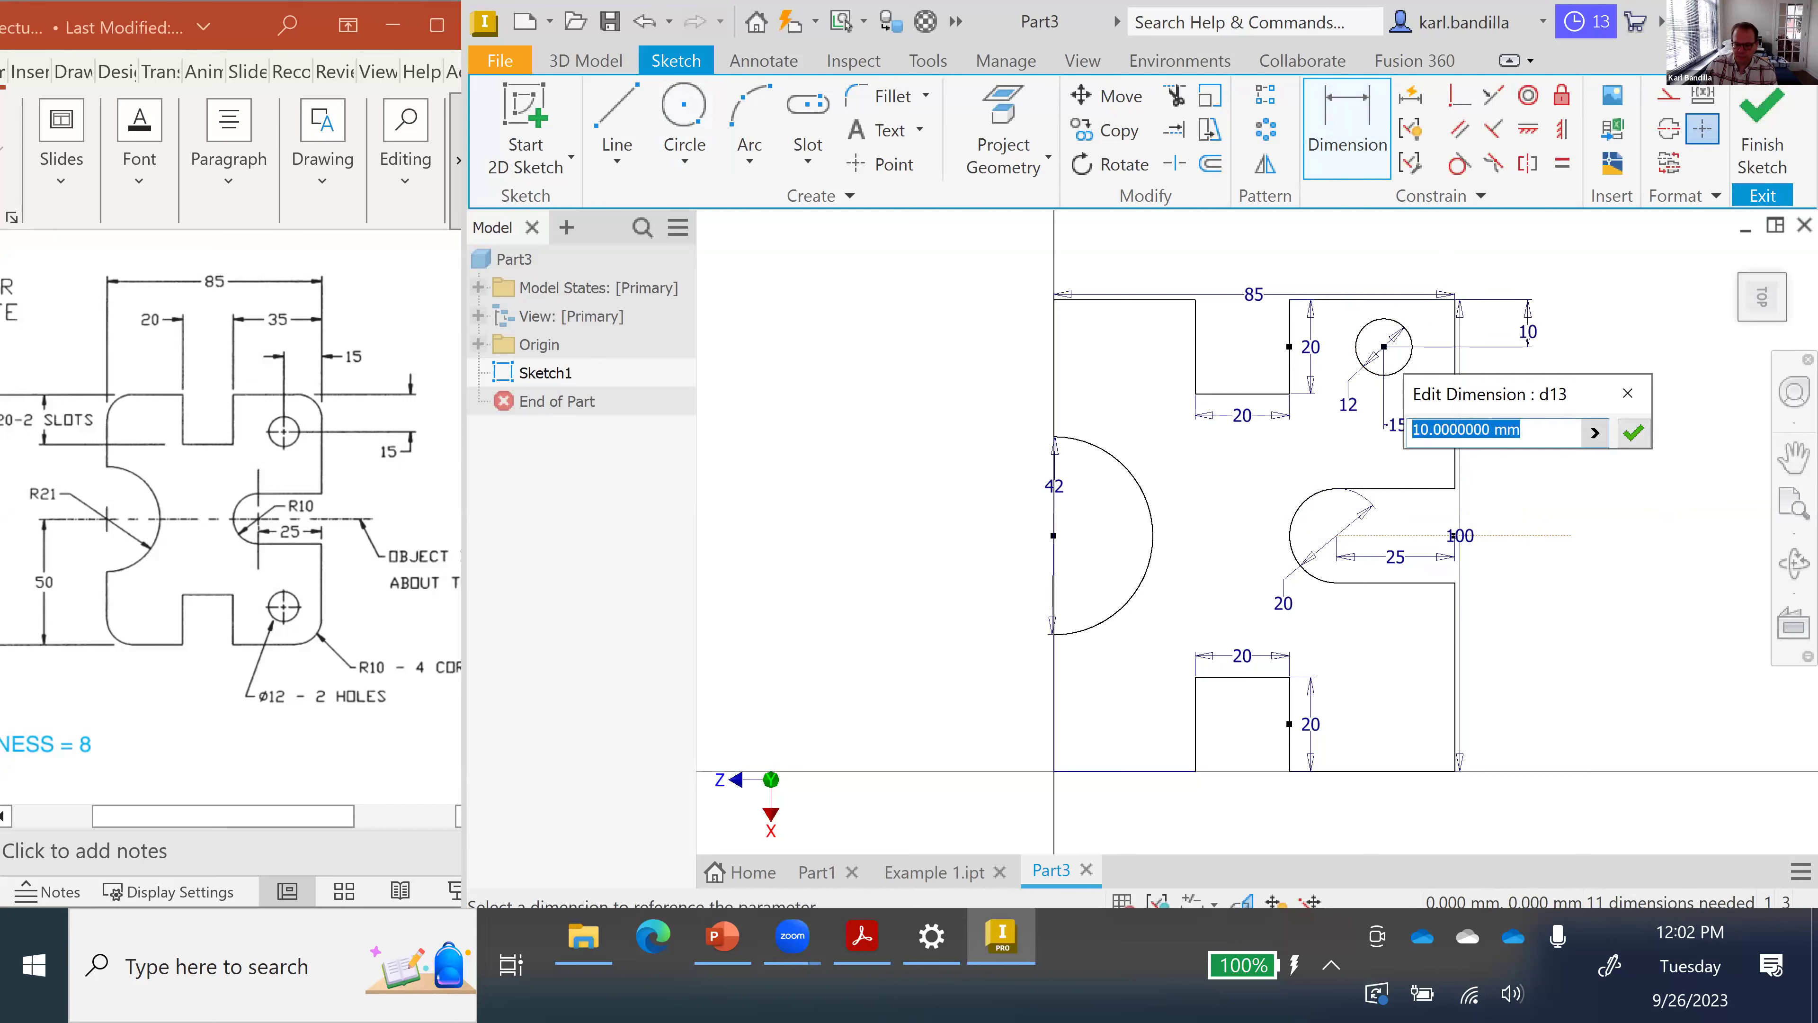
text(15)
key(Return)
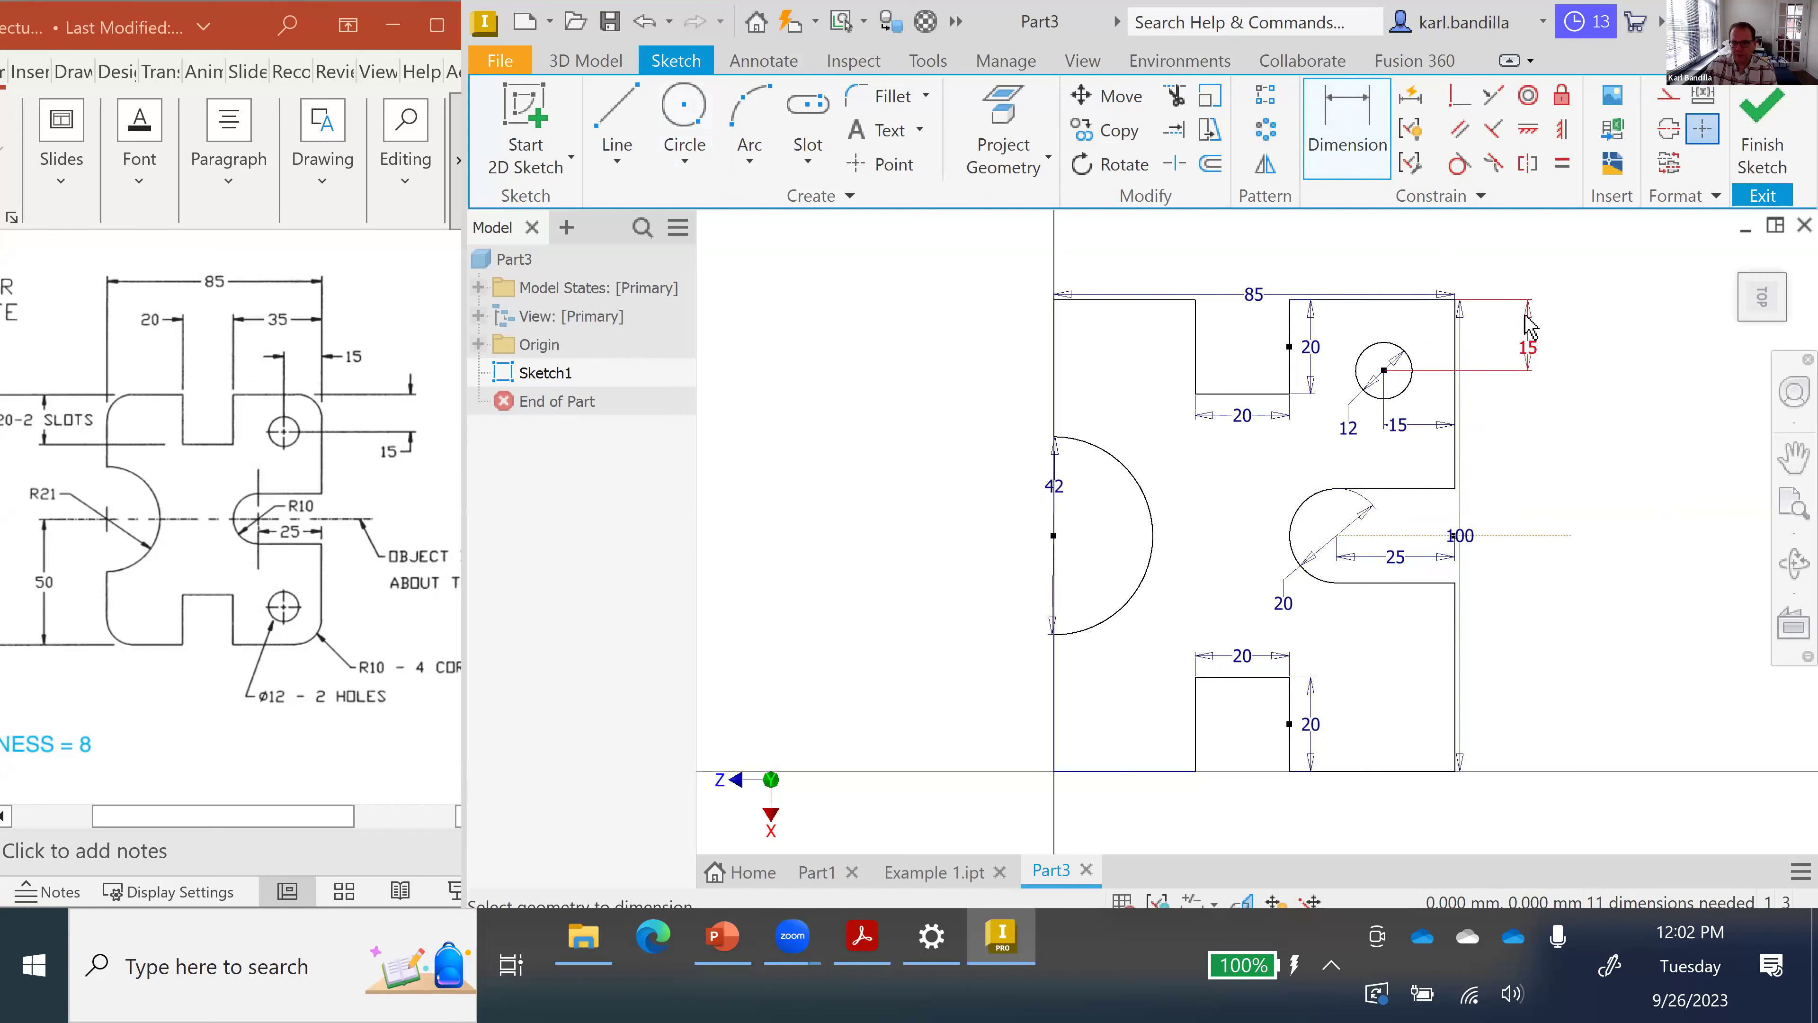
- Draw a second Ø12 circle for the lower hole near the bottom-right corner
click(681, 106)
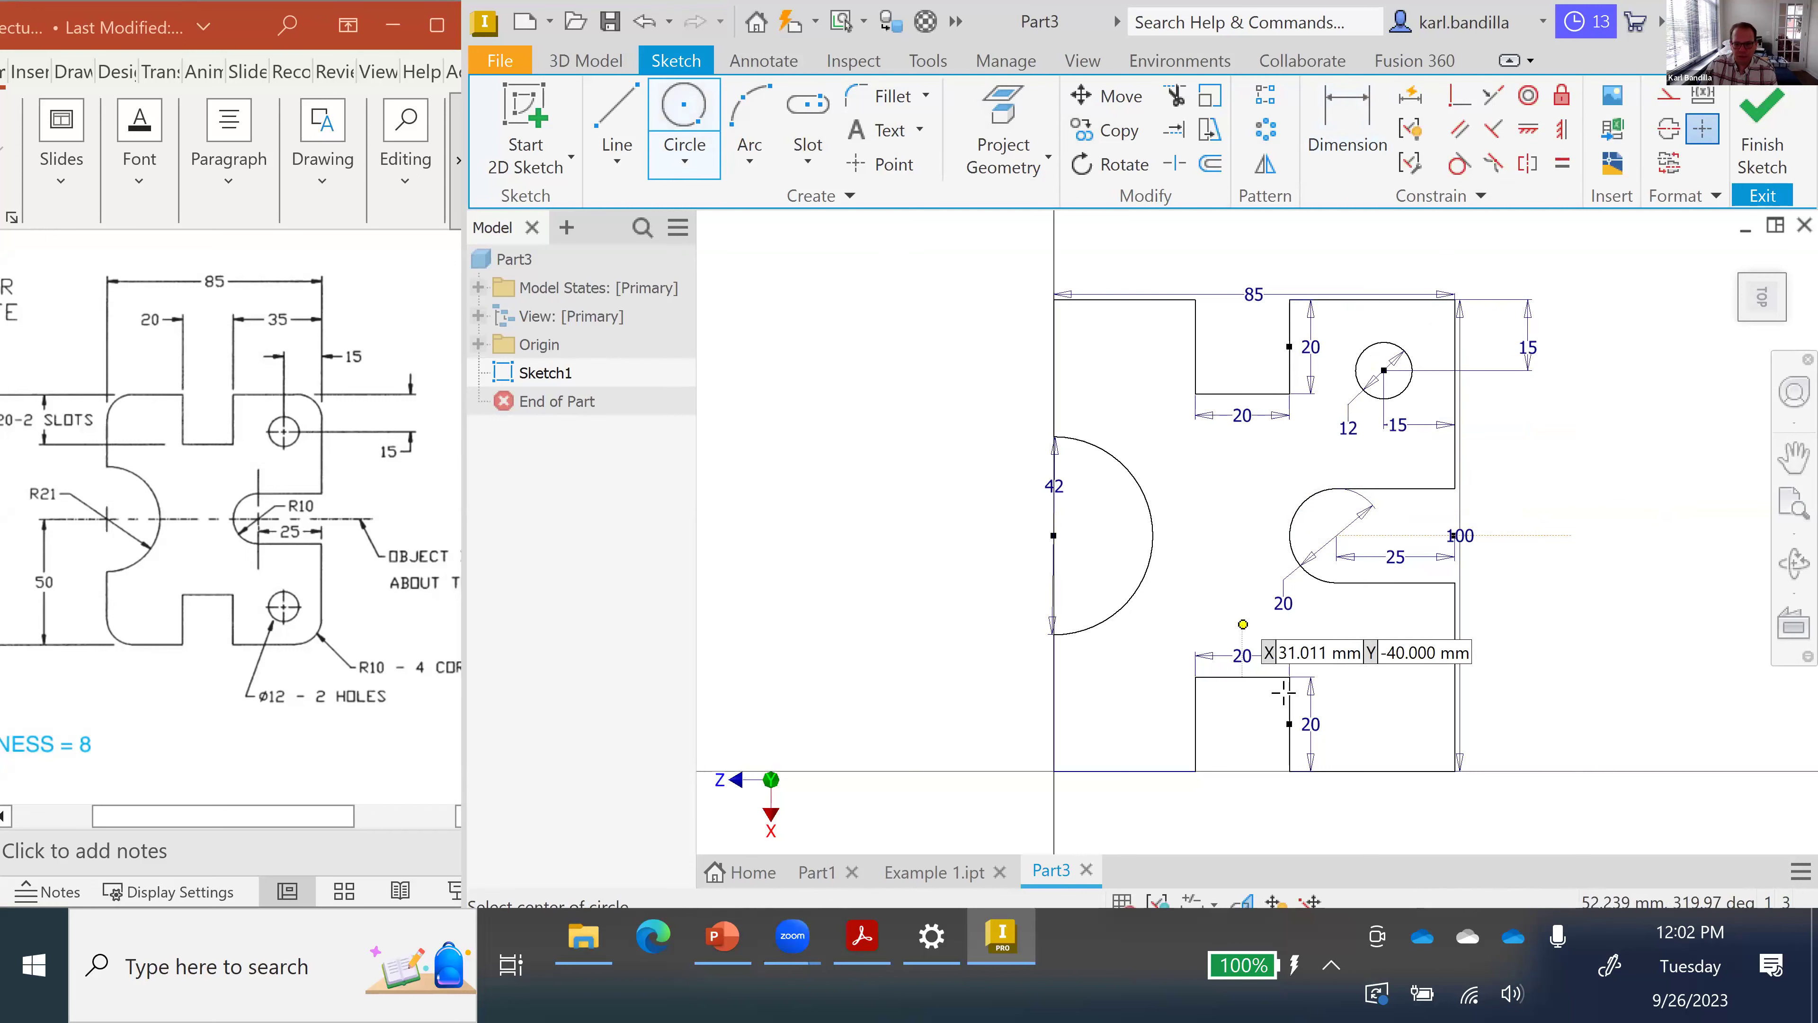
click(1398, 723)
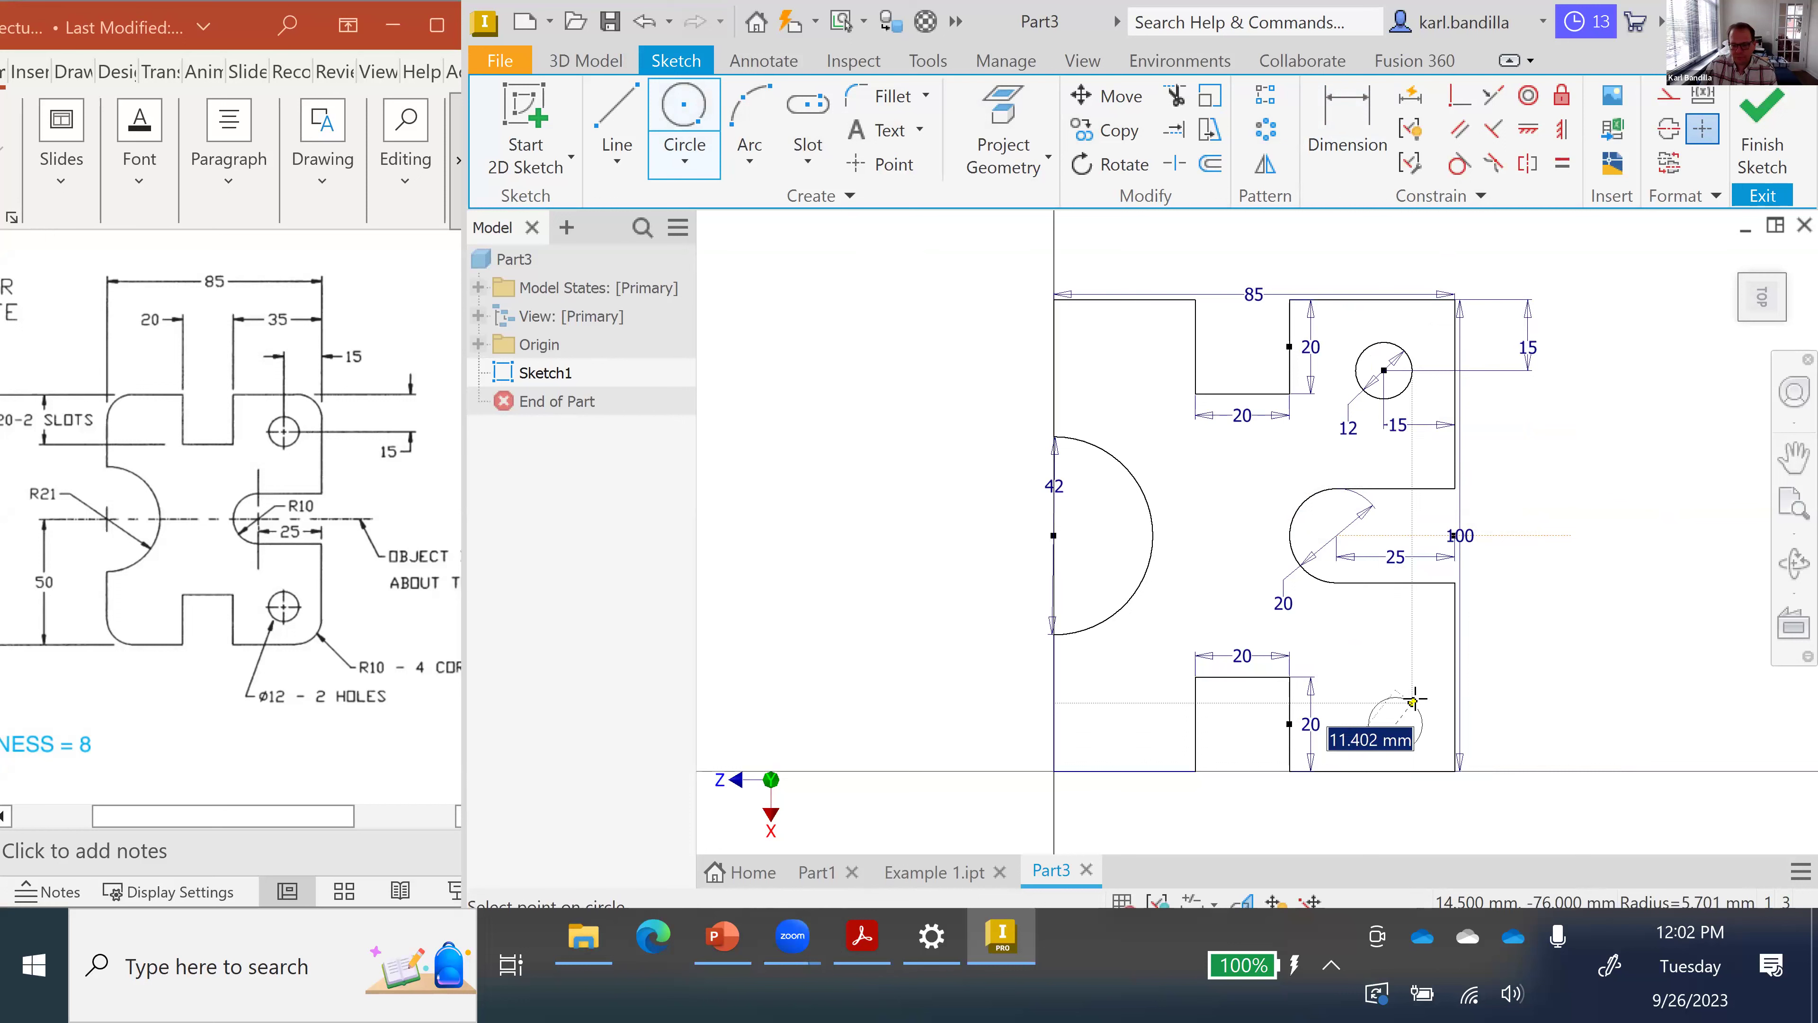
text(12)
key(Return)
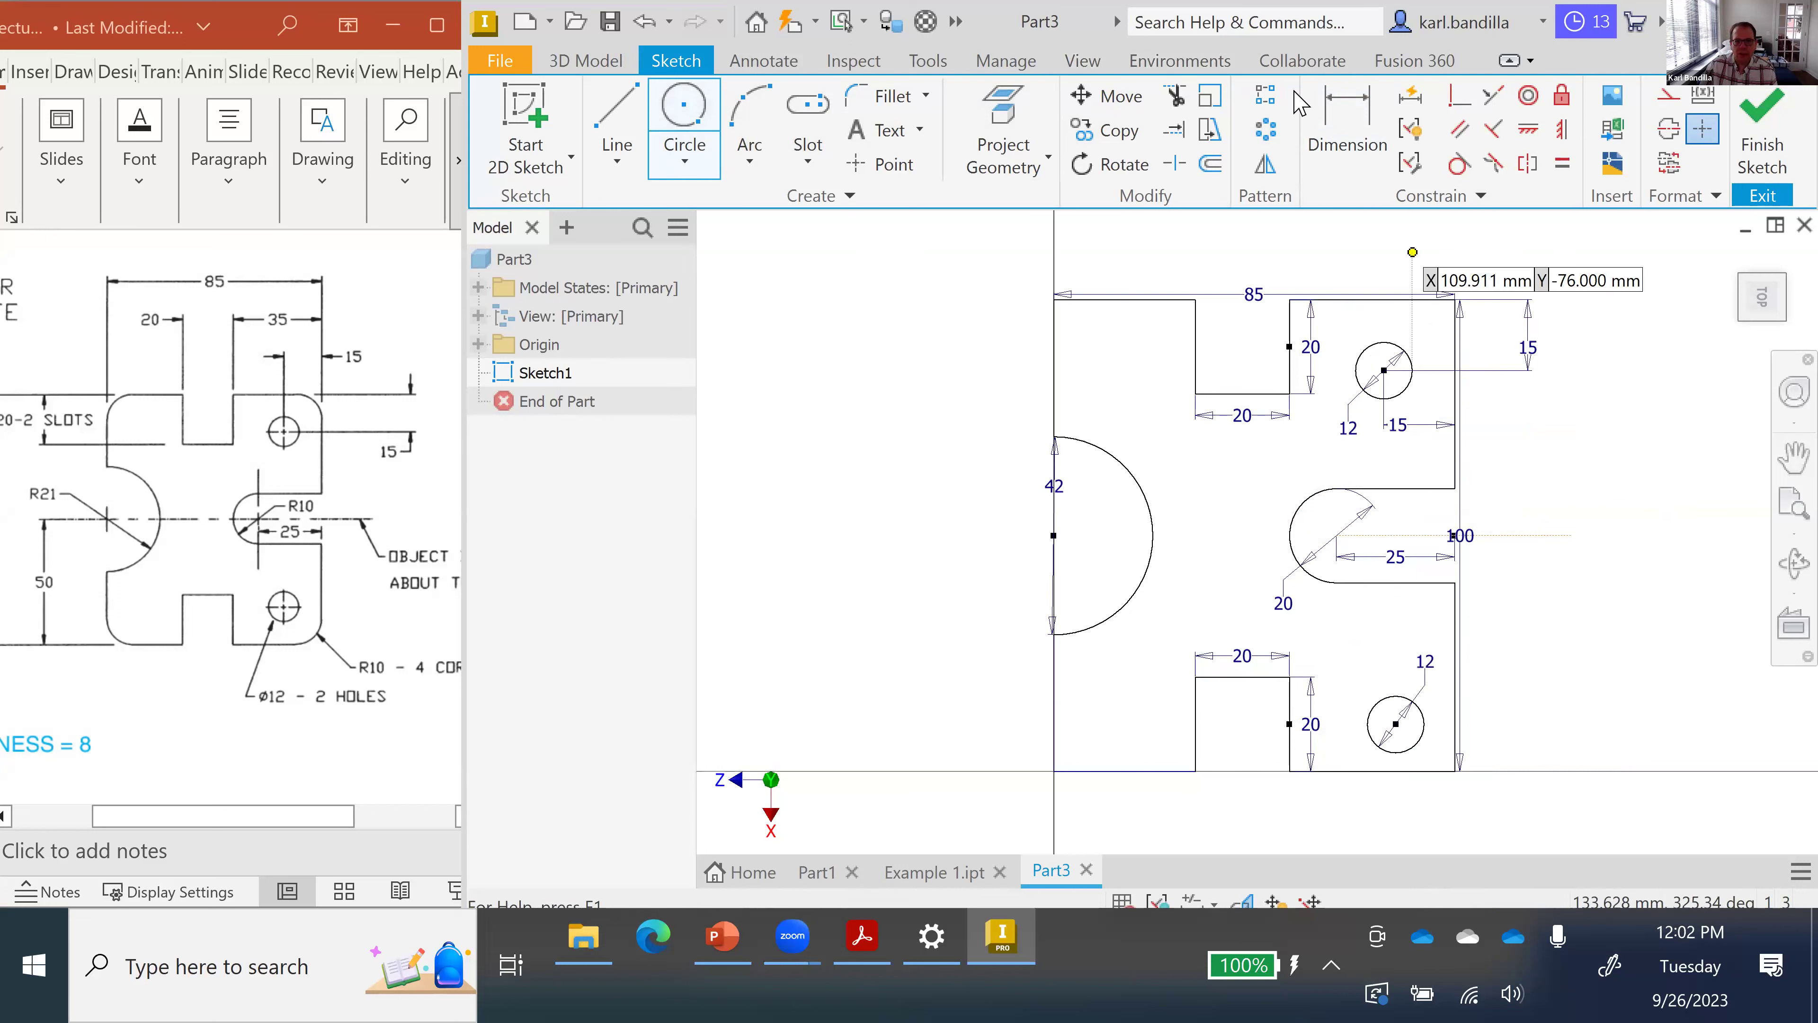
- Locate the lower hole 15 mm from the right edge and 15 mm above the bottom edge
click(1346, 126)
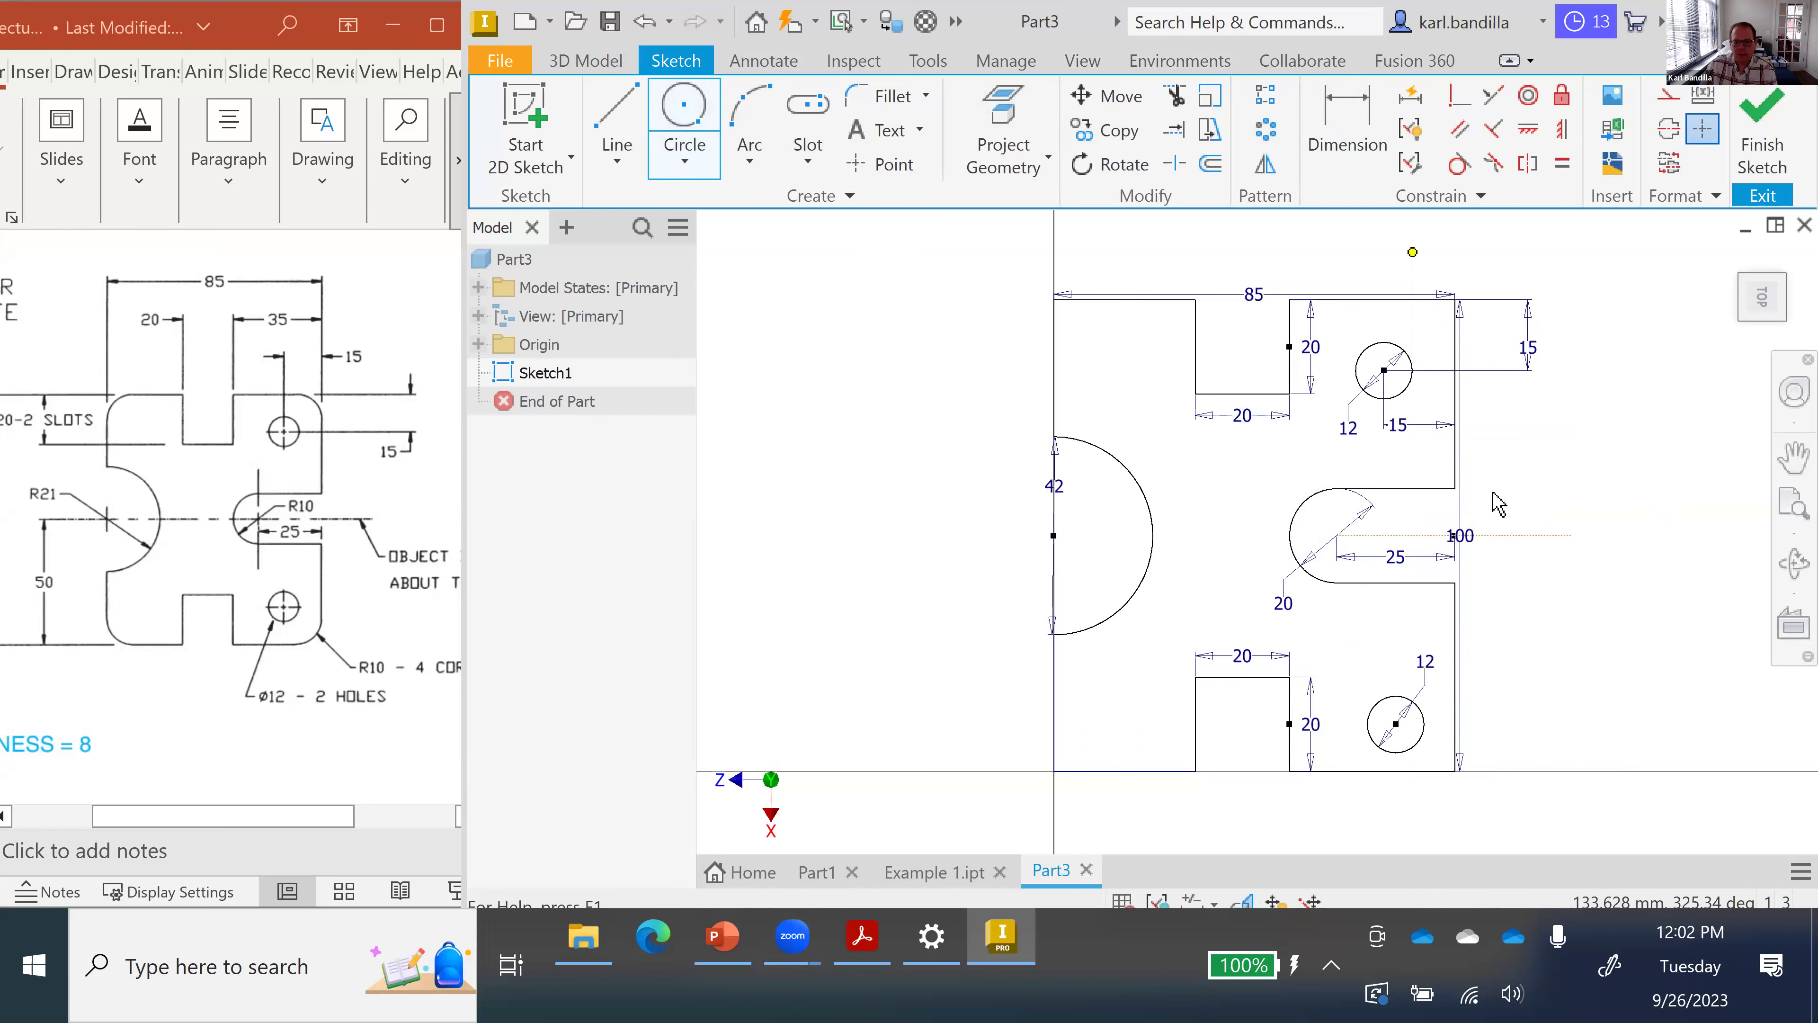
click(1457, 732)
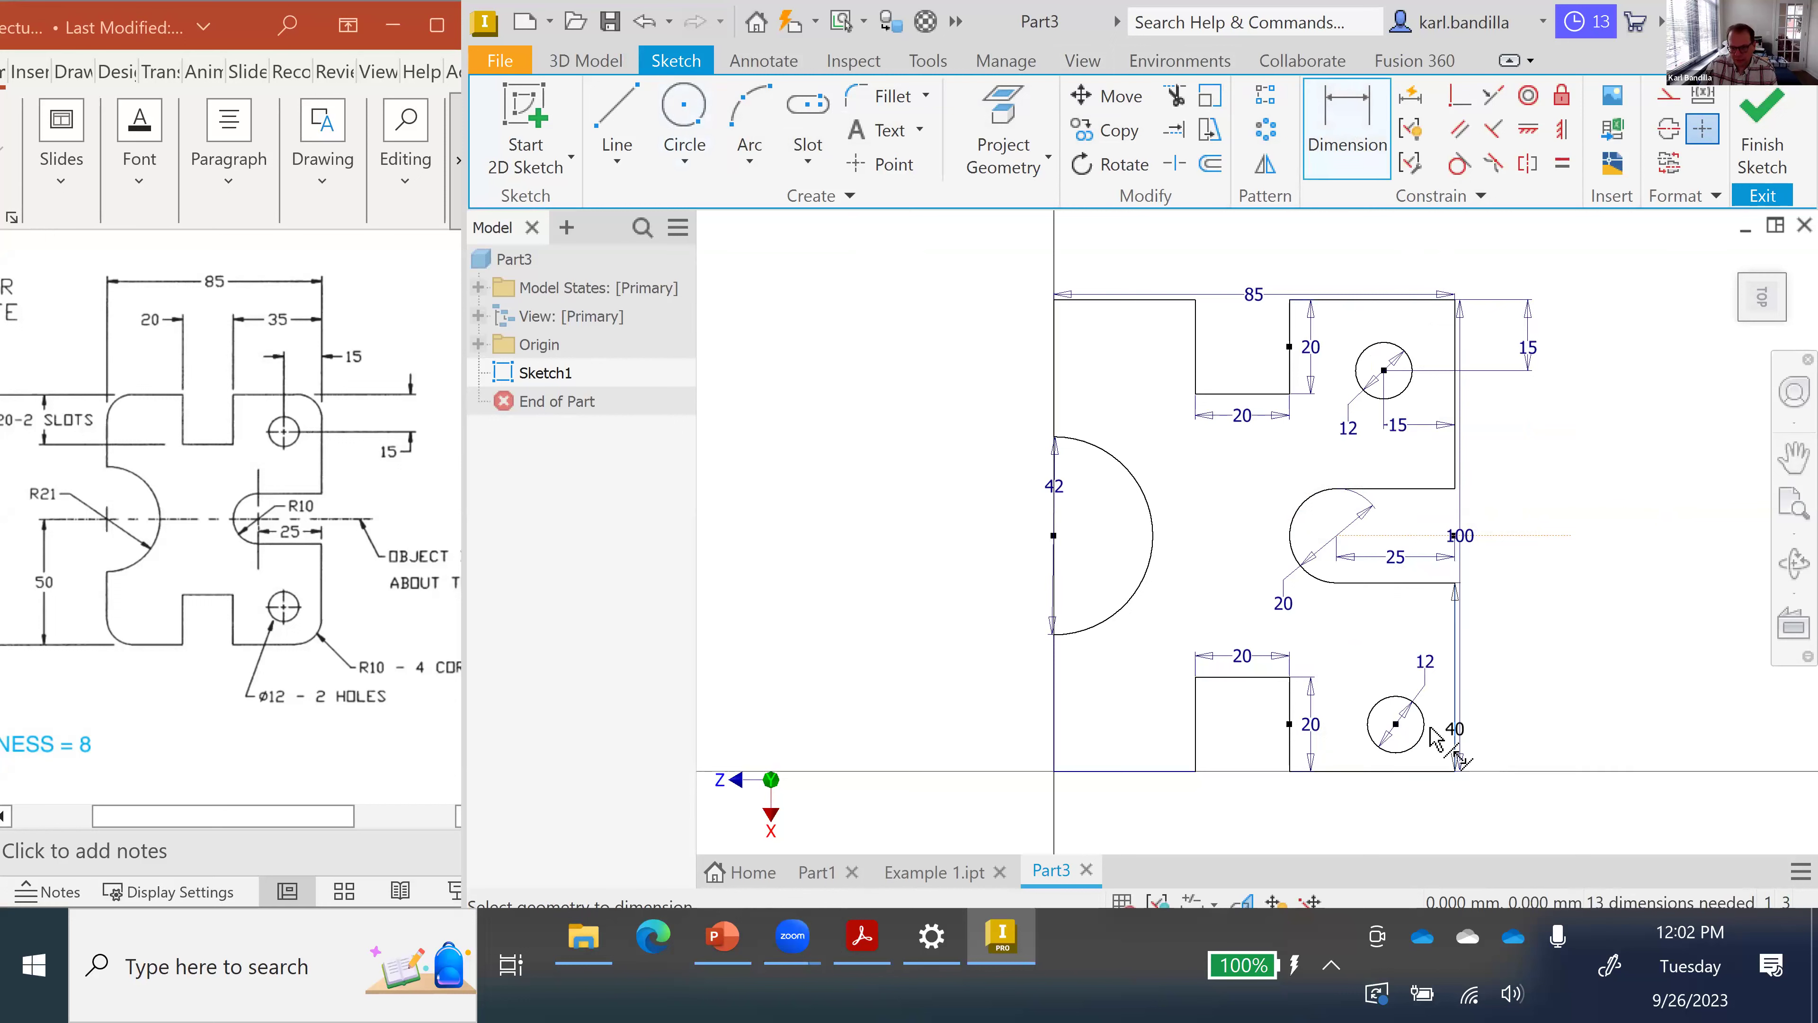
click(1397, 724)
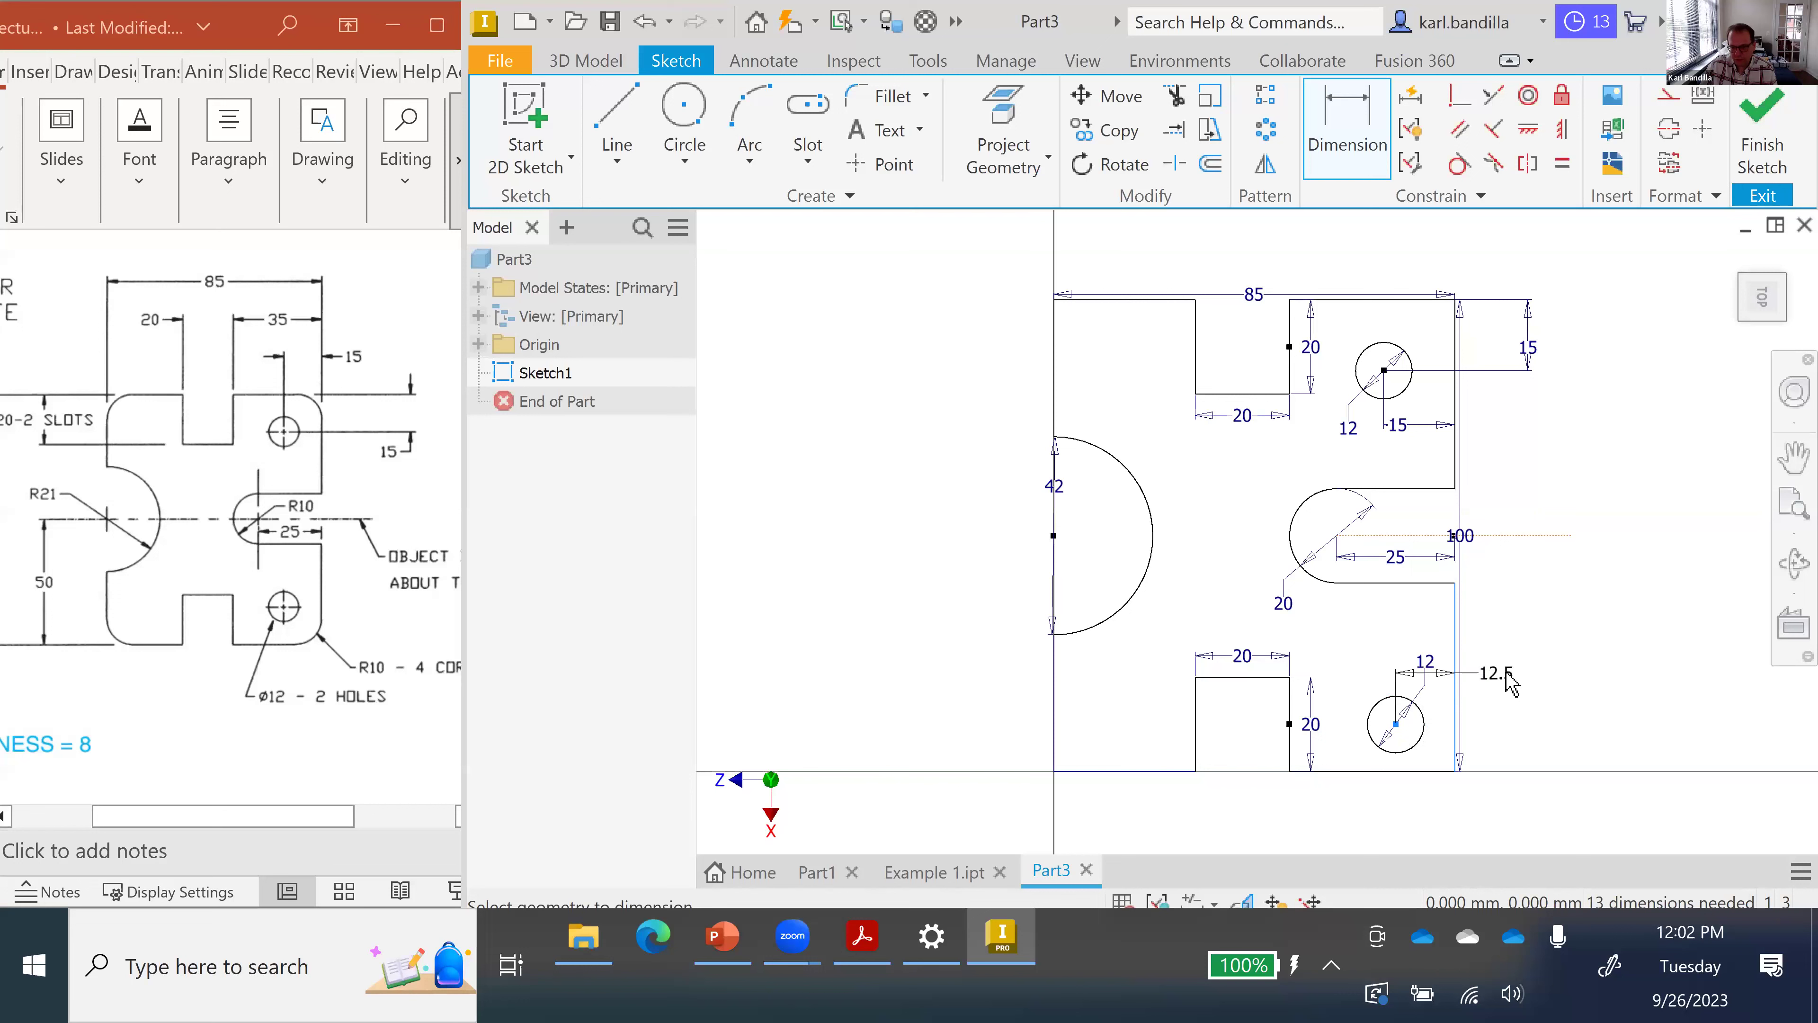
click(1429, 629)
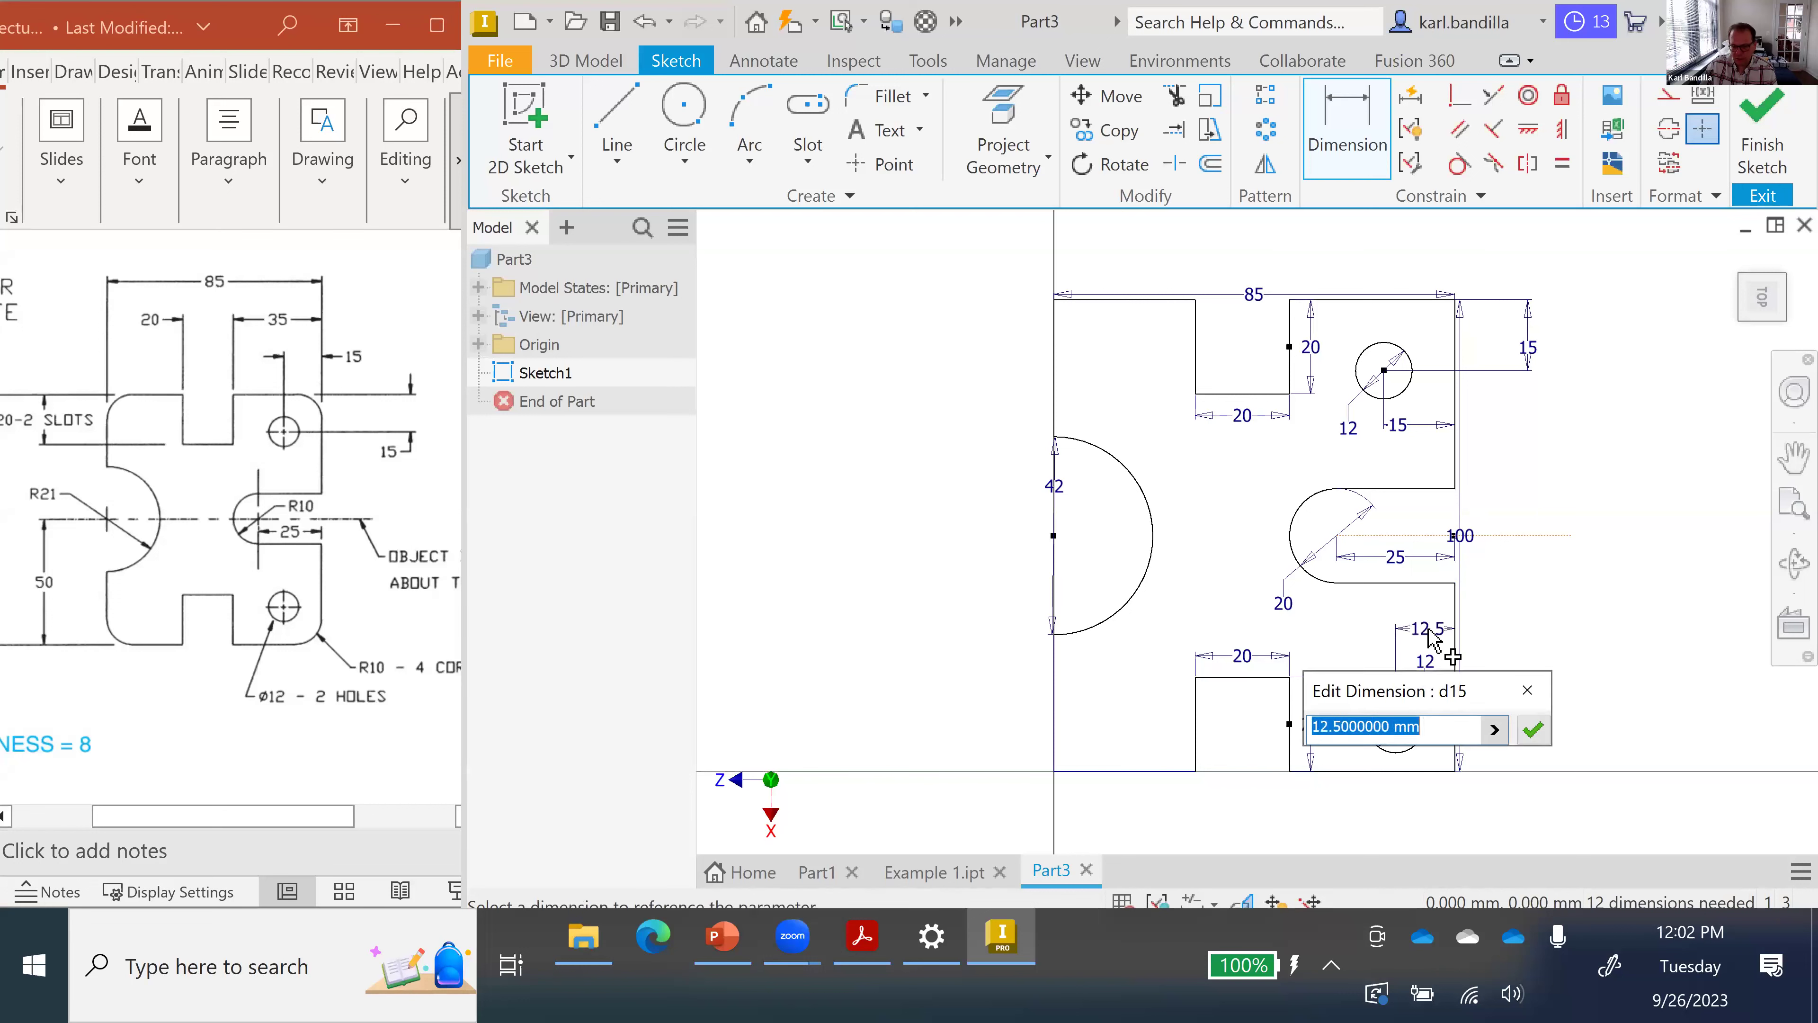
text(15)
key(Return)
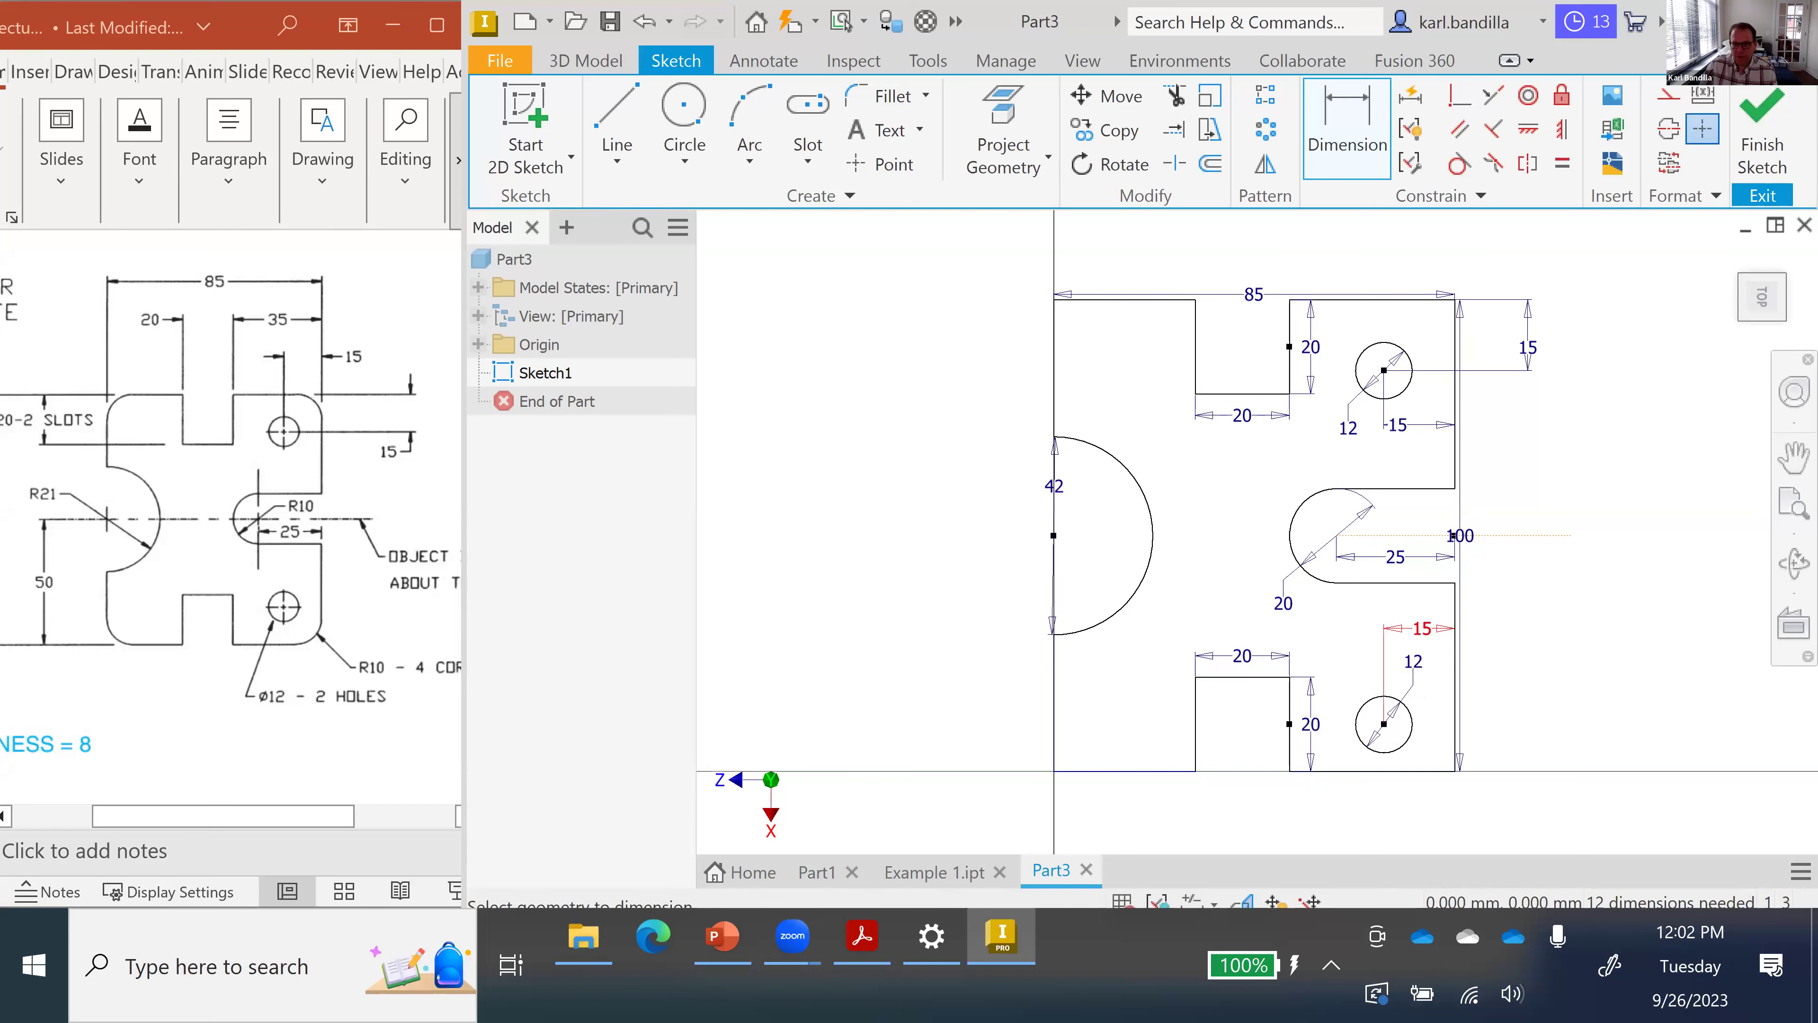
click(1390, 772)
click(1384, 724)
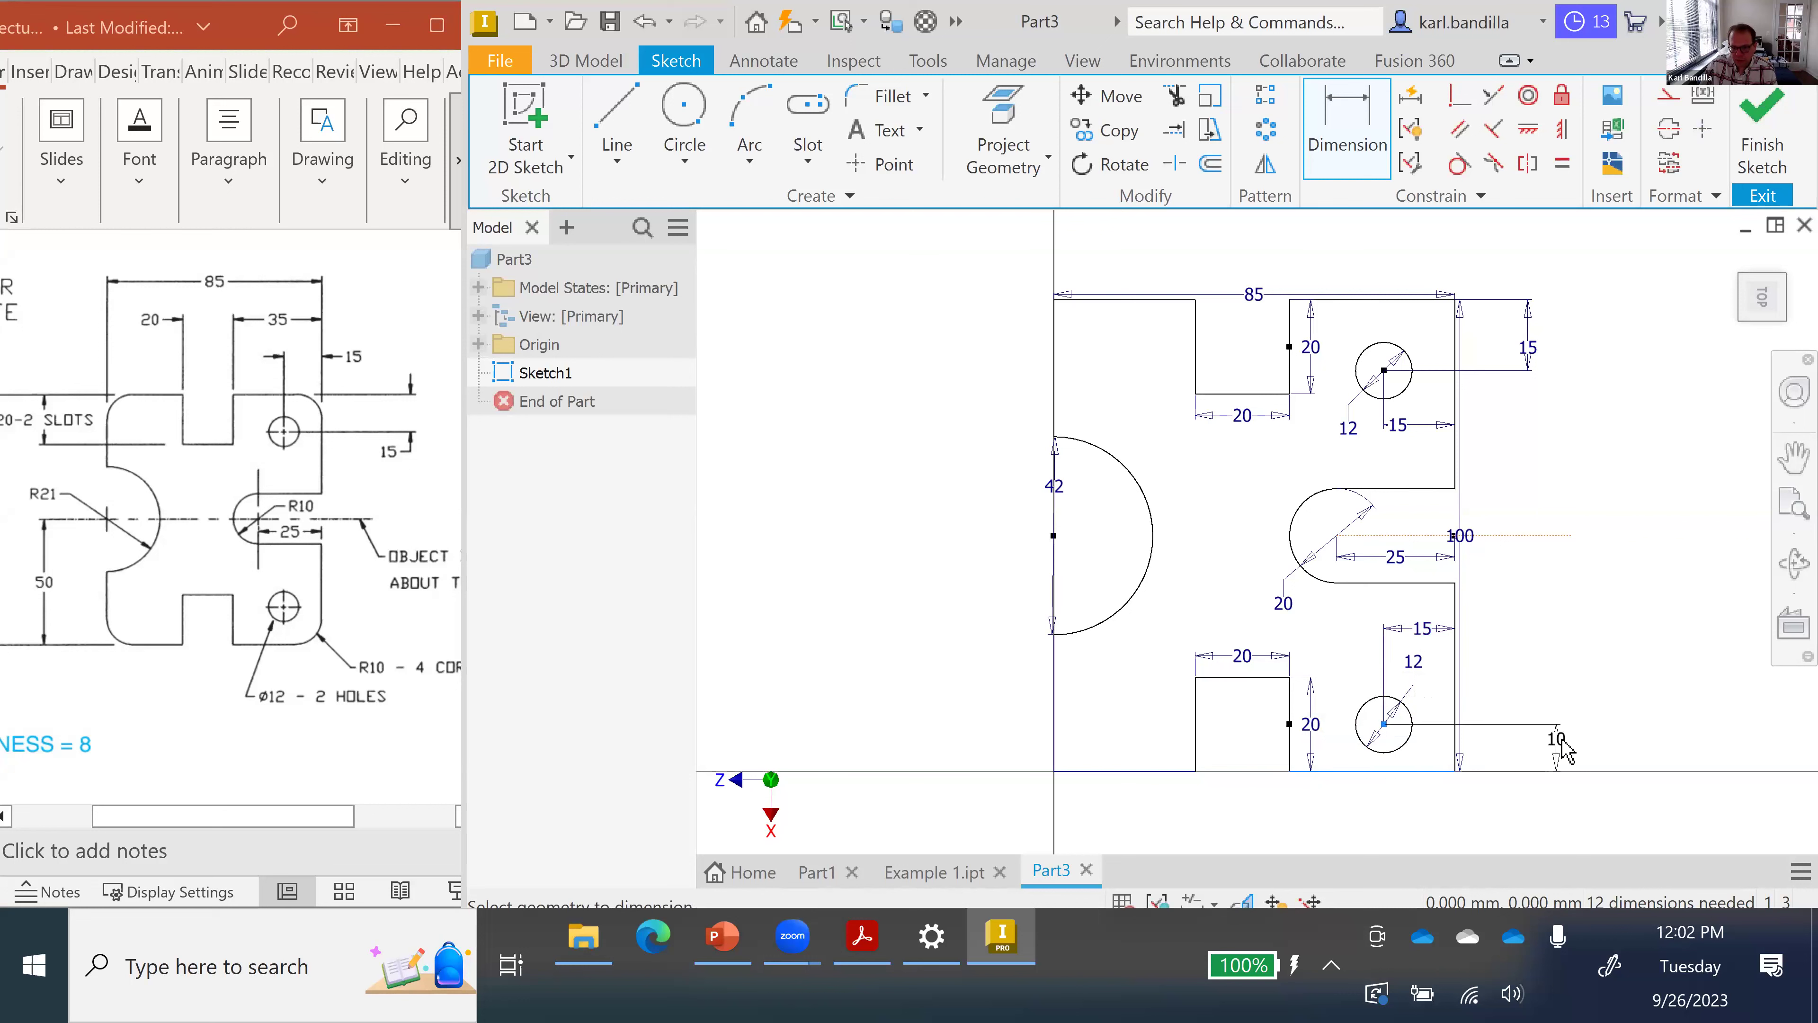
click(1565, 745)
text(15)
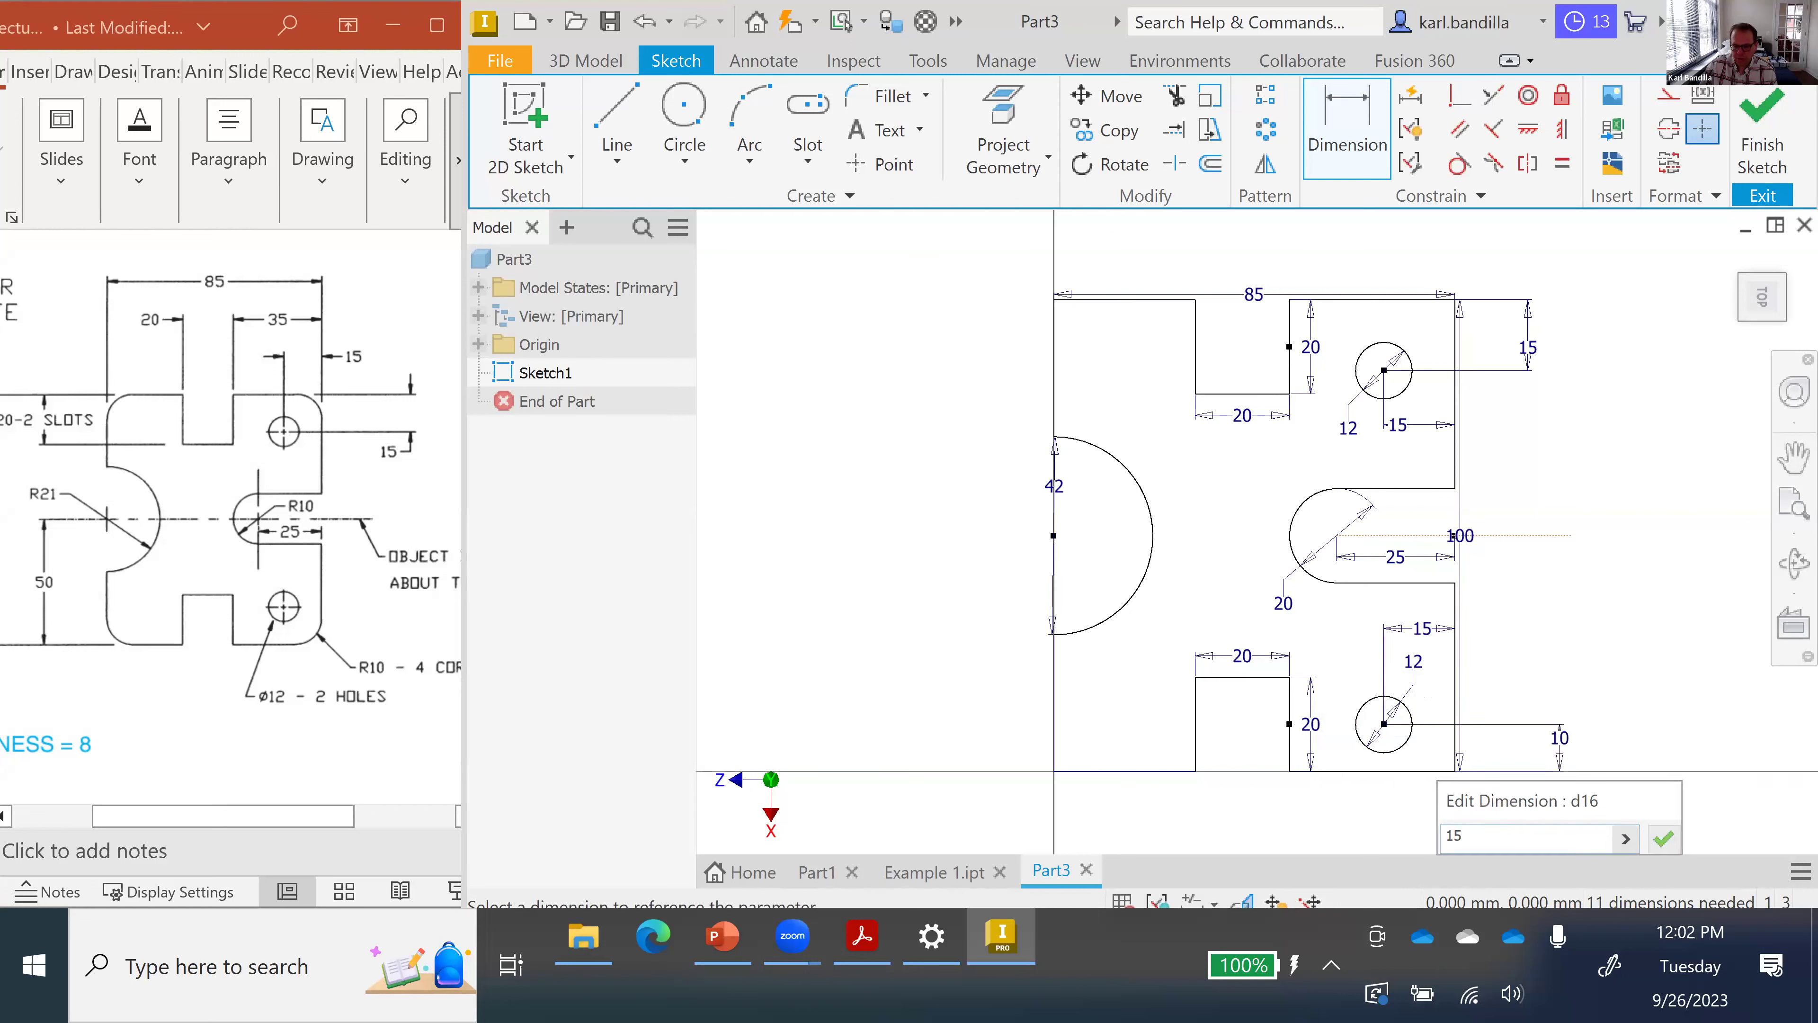
key(Return)
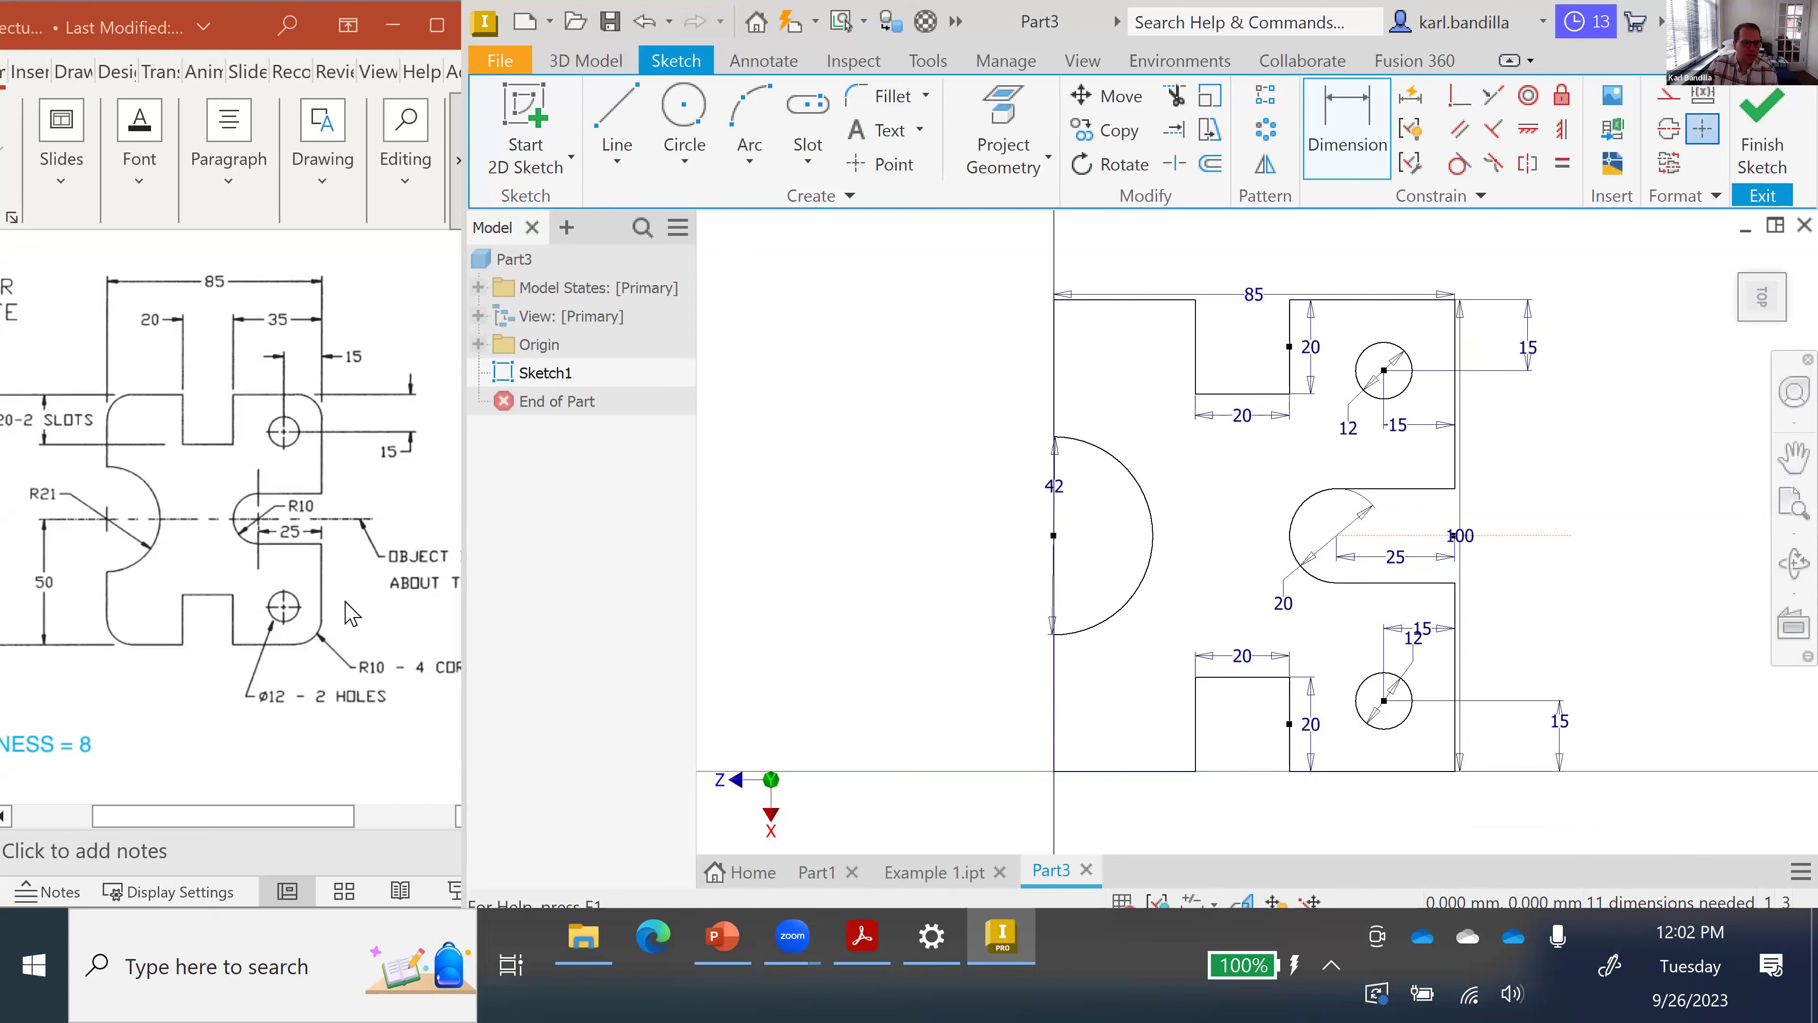
- Bring the reference drawing slide to the front and scroll through it
click(363, 779)
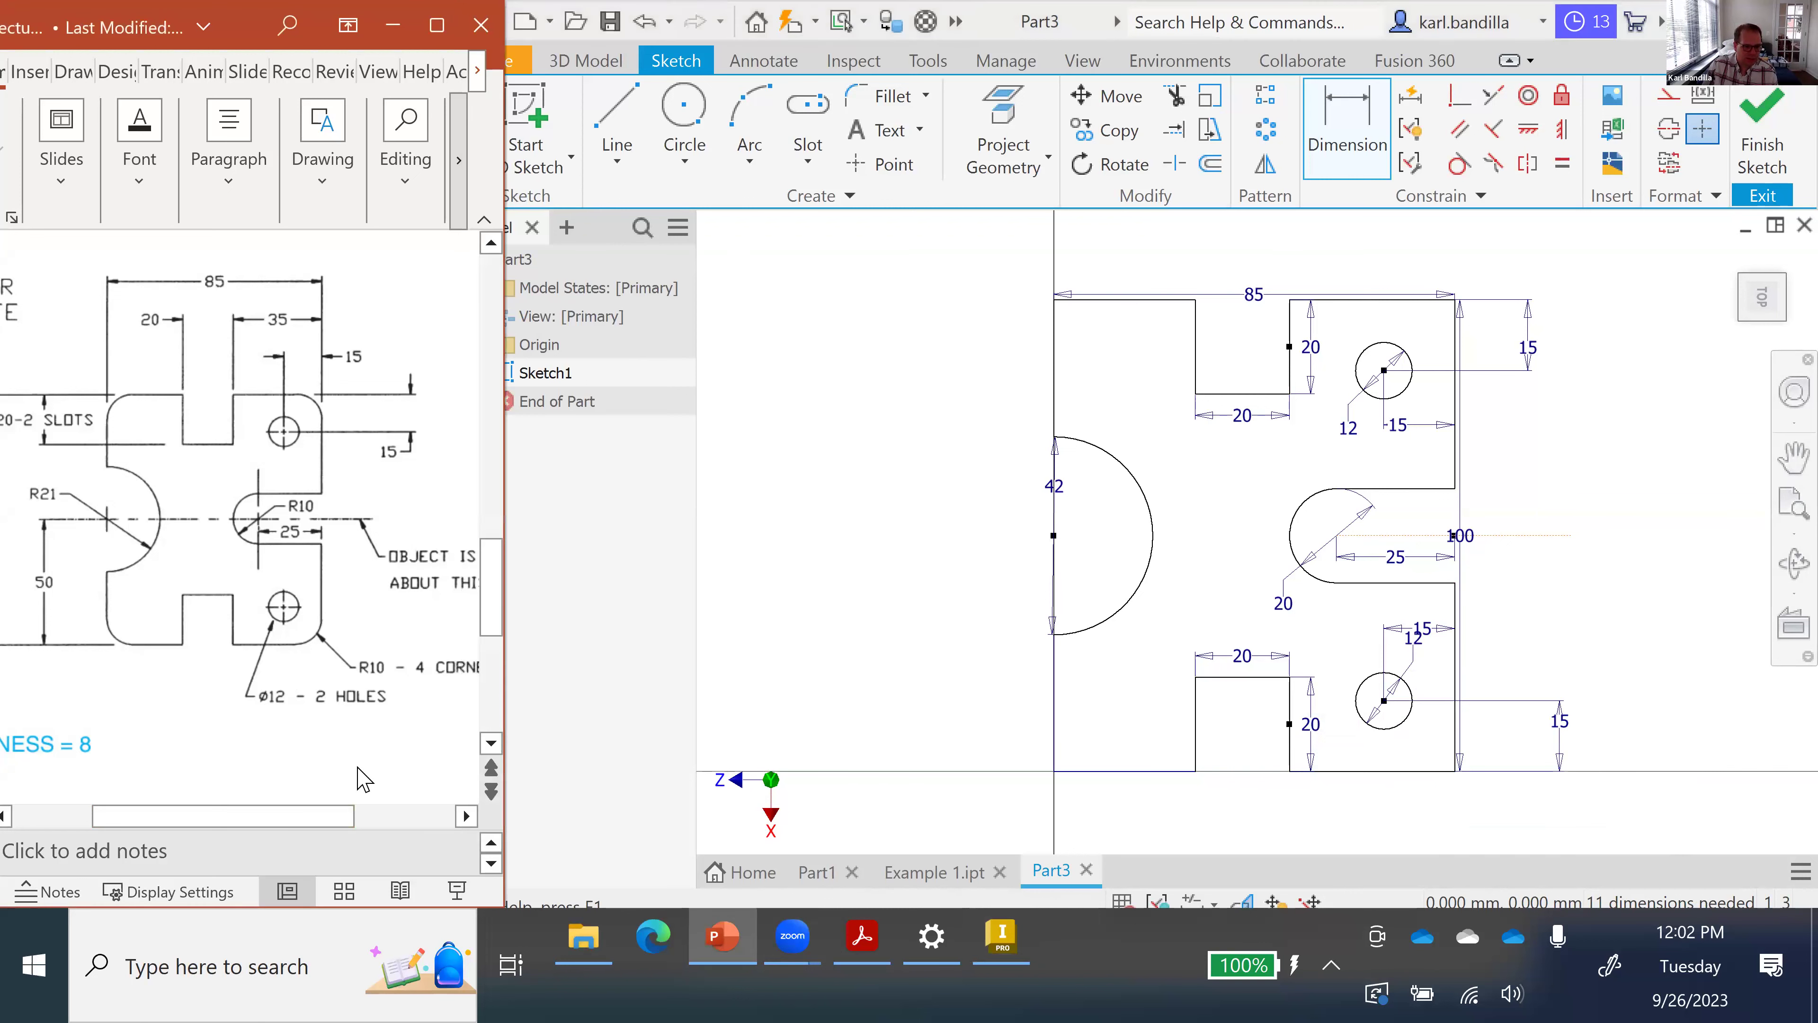
drag(337, 817, 430, 816)
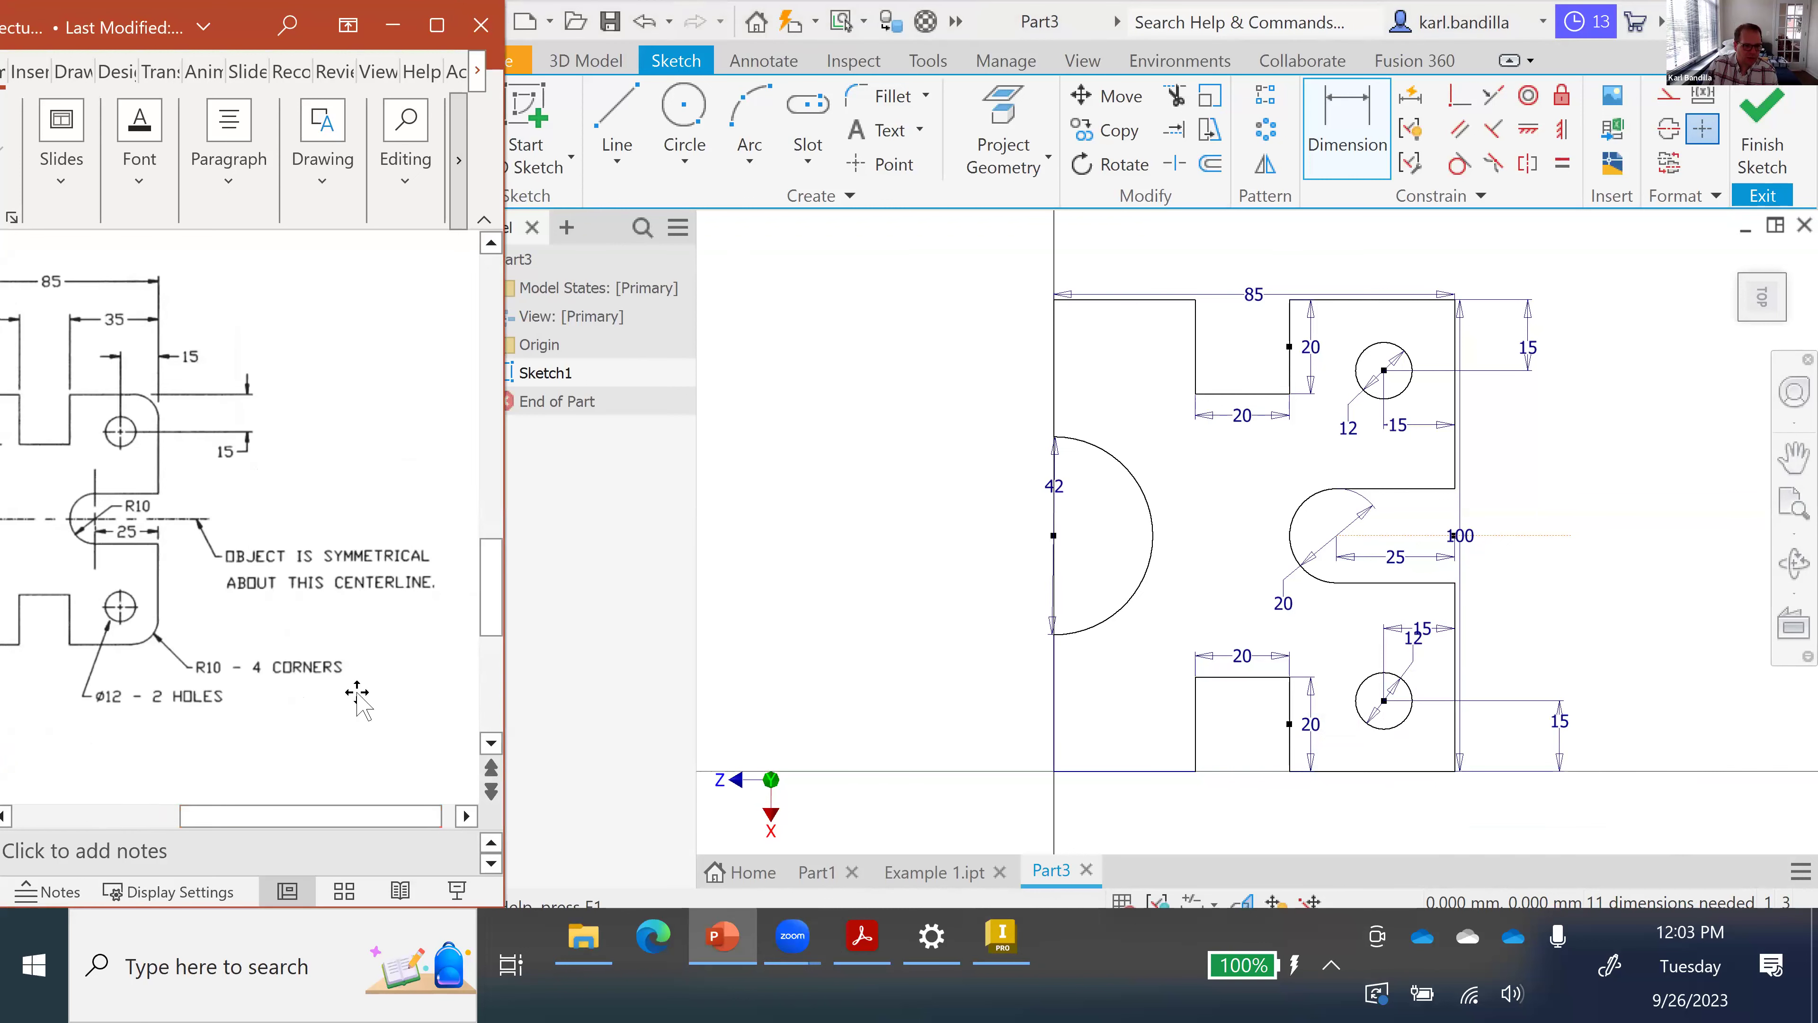
scroll(314, 760, left, 5)
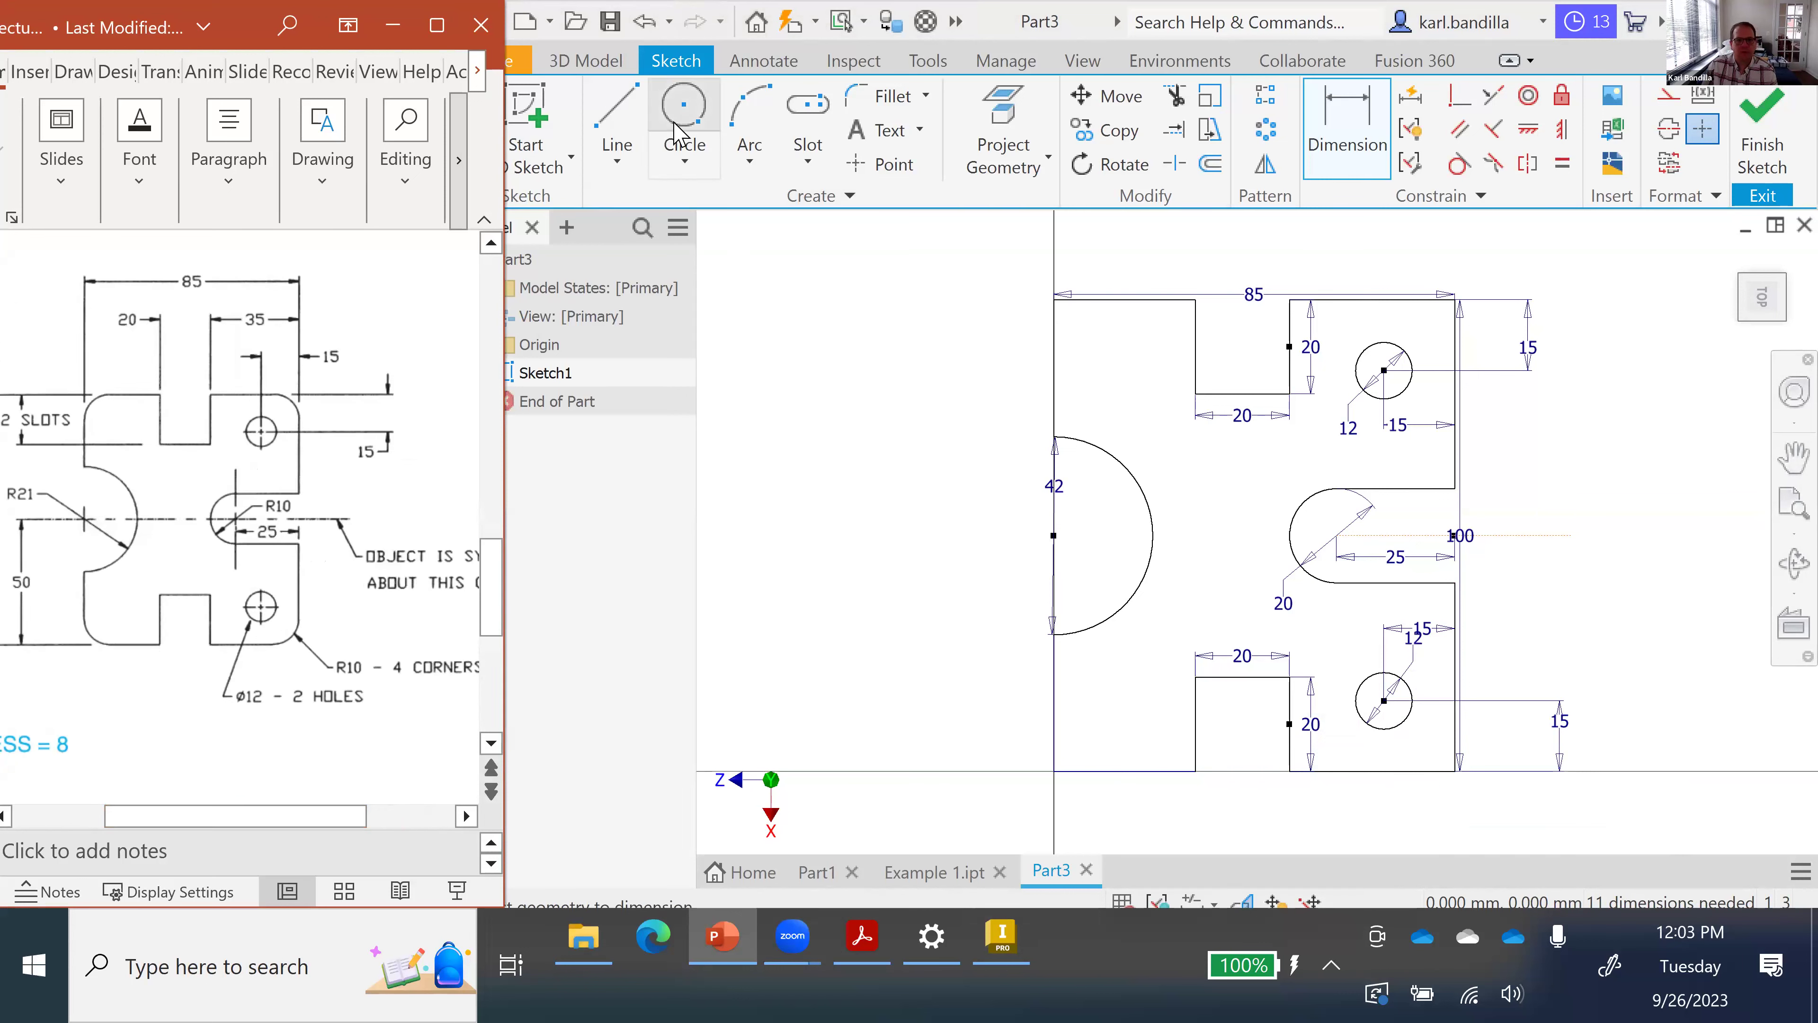
- Fillet all four outer plate corners with a 10 mm radius and finish the sketch
click(884, 102)
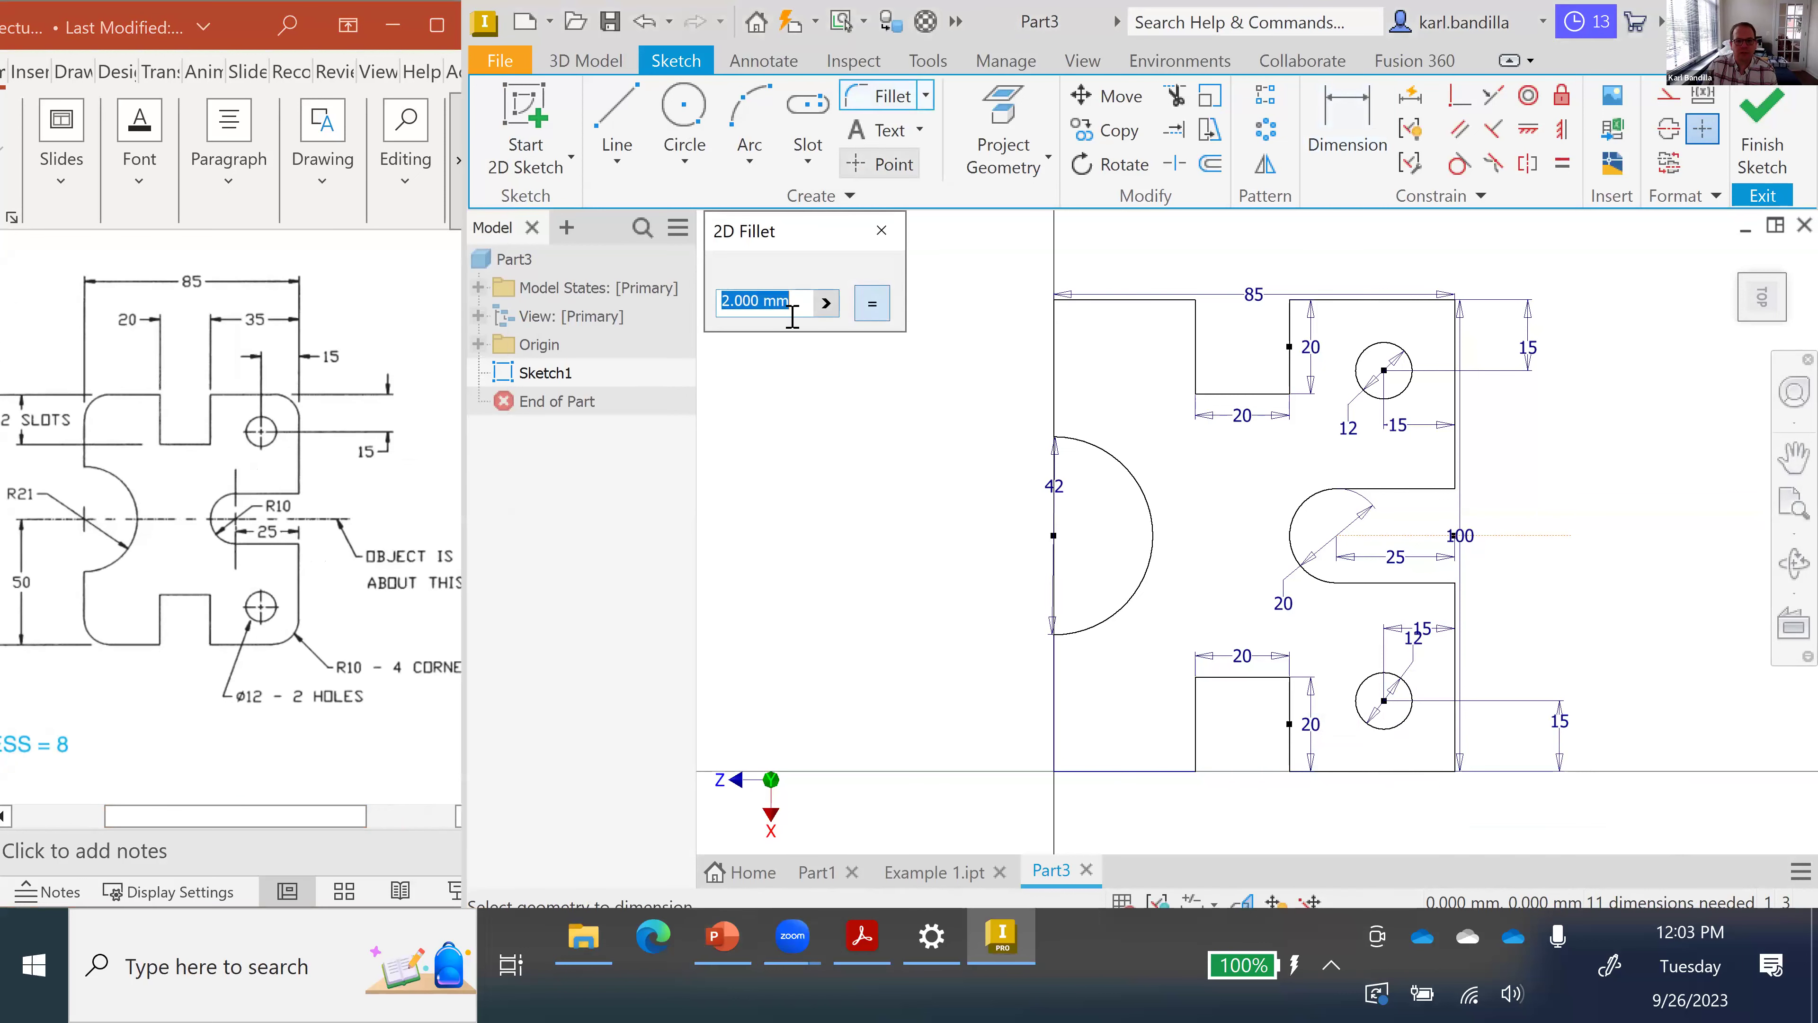
text(10)
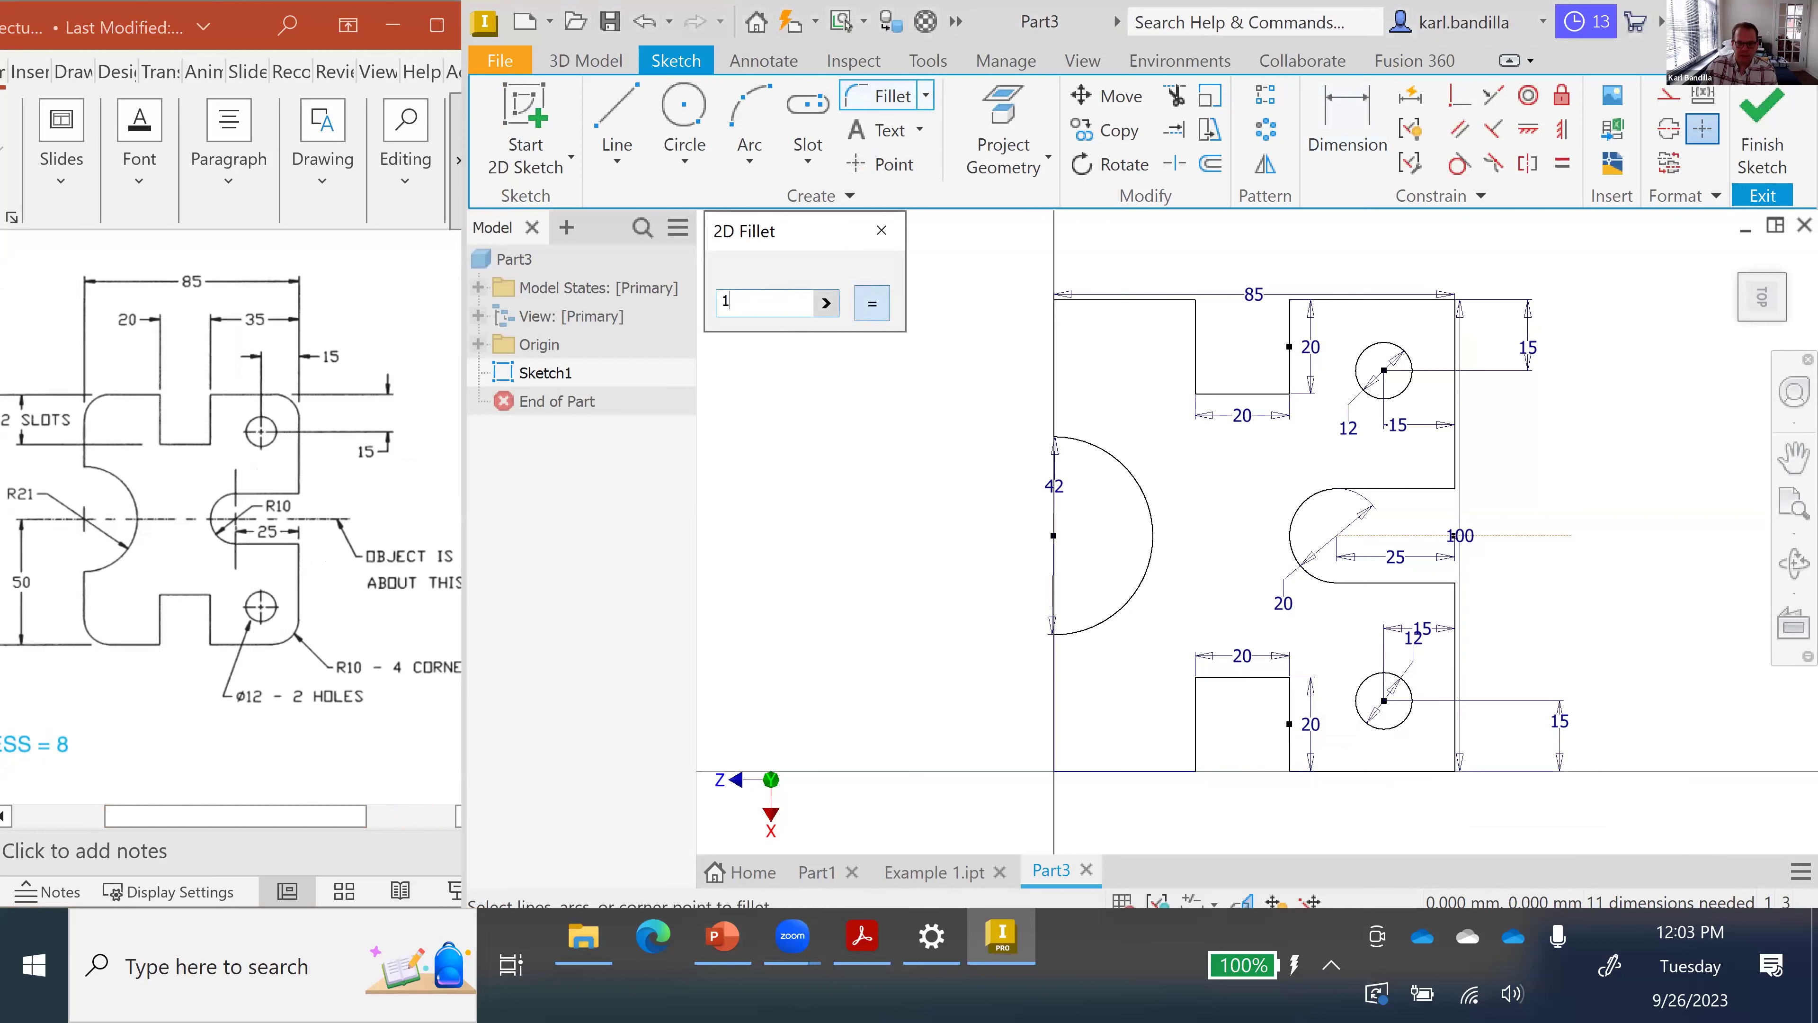
click(1055, 344)
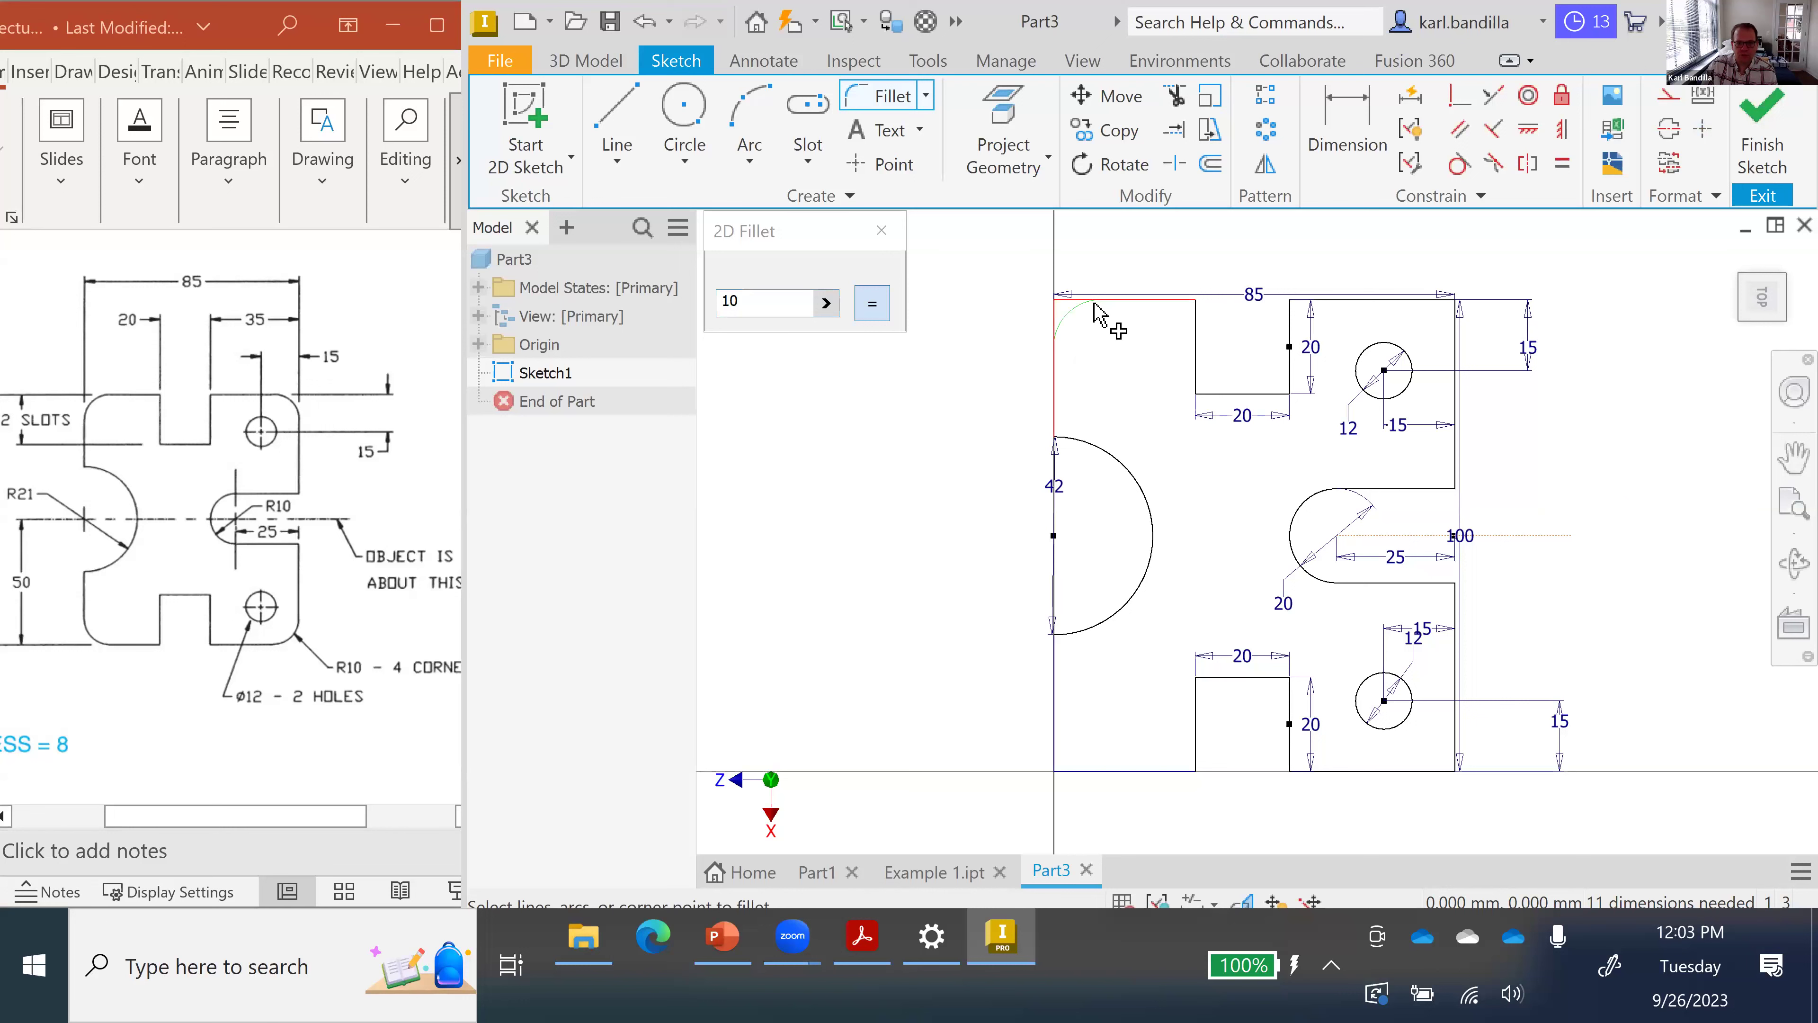
click(1089, 305)
click(1389, 300)
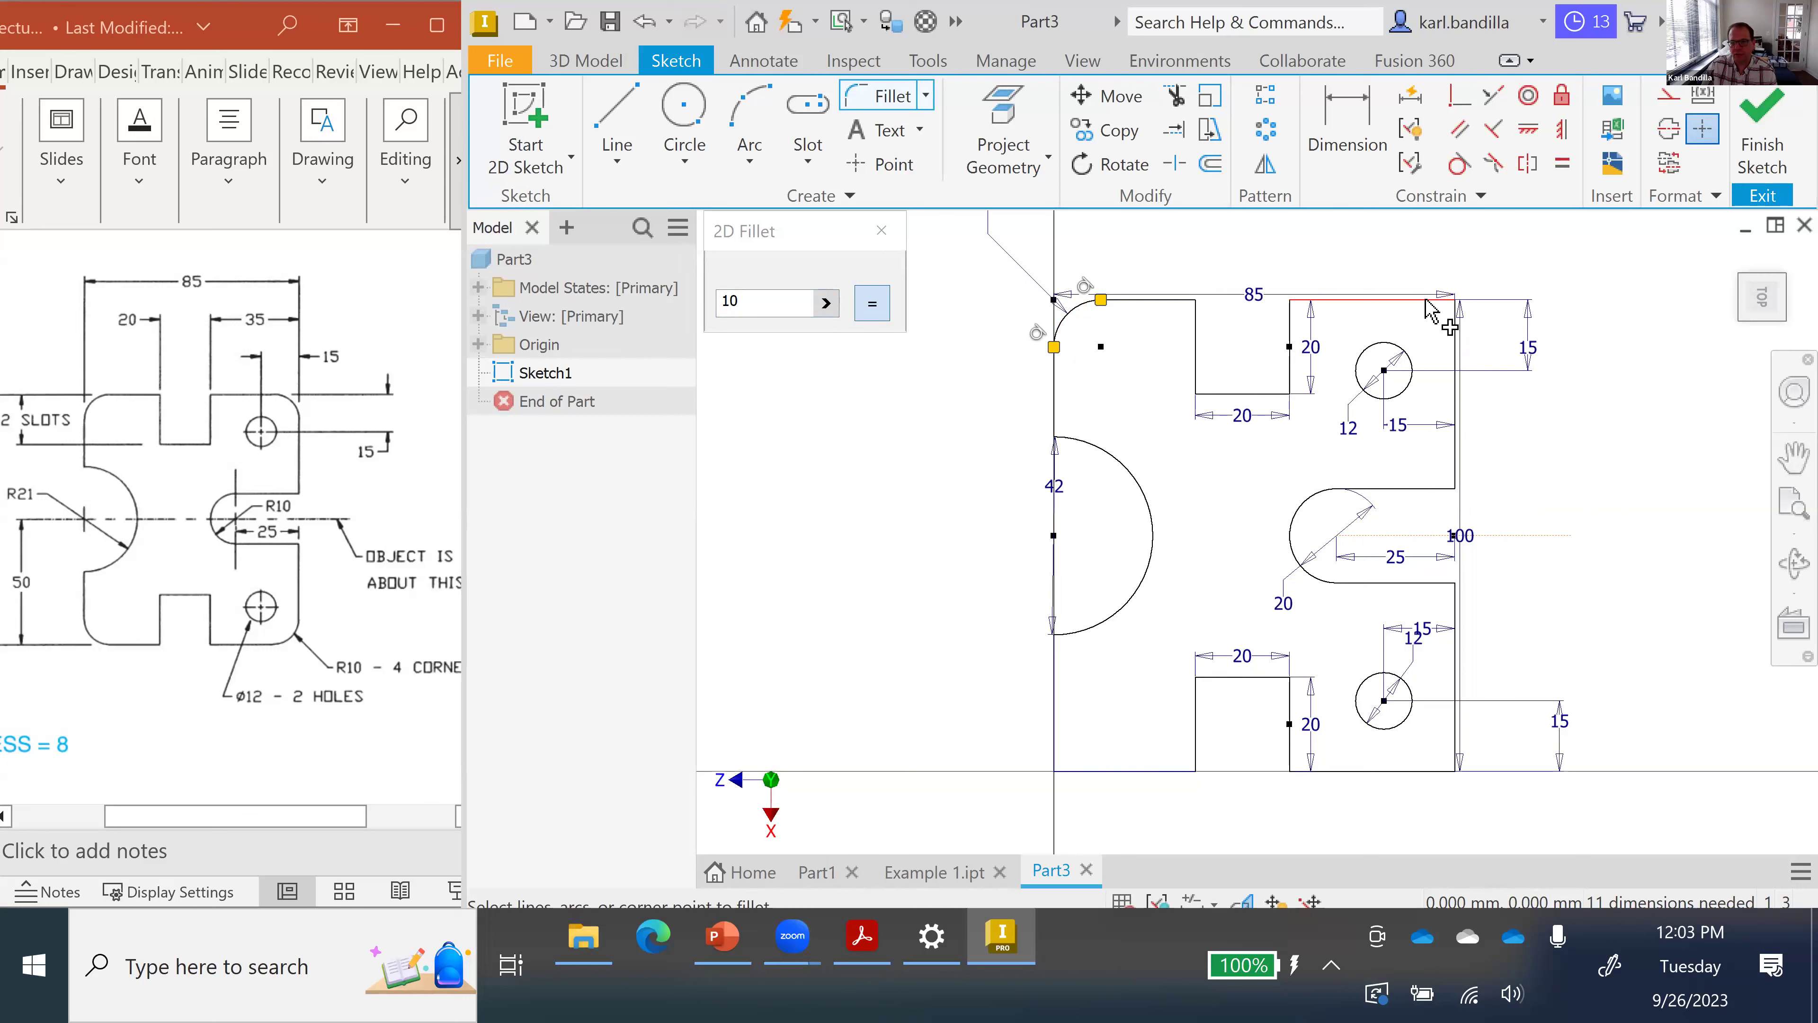
click(1428, 300)
click(1456, 339)
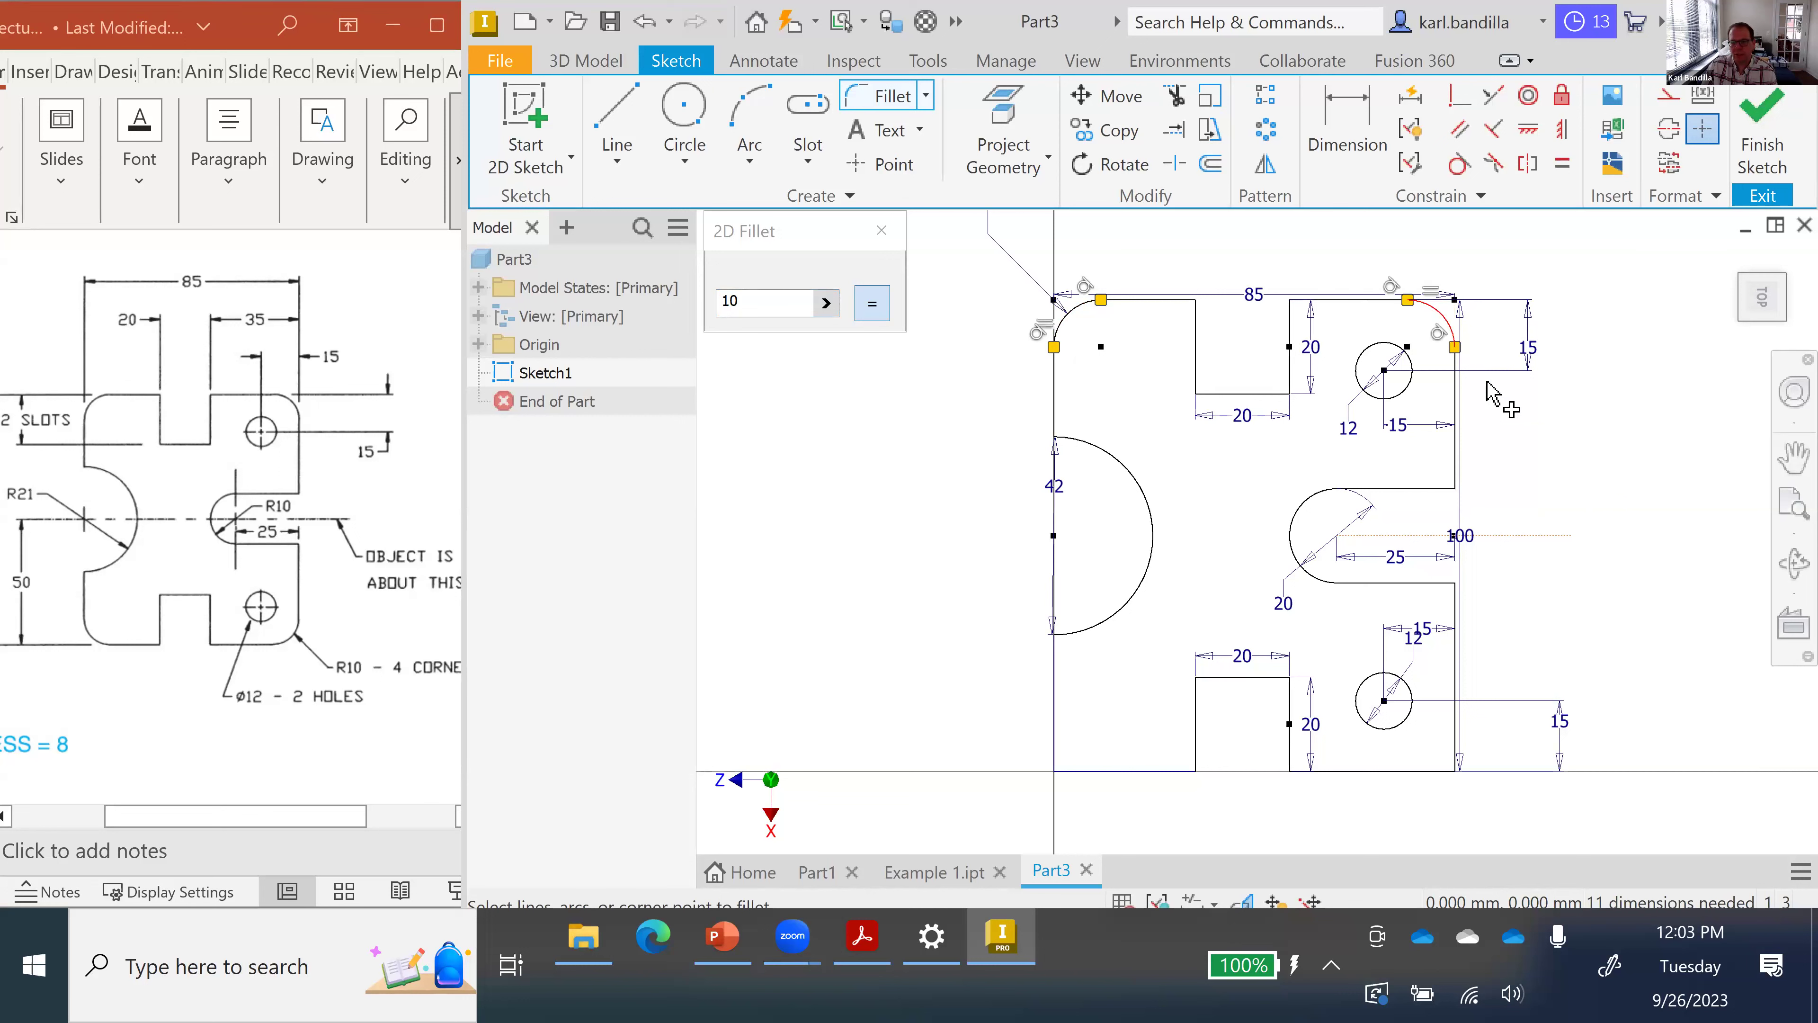
click(1456, 749)
click(1437, 772)
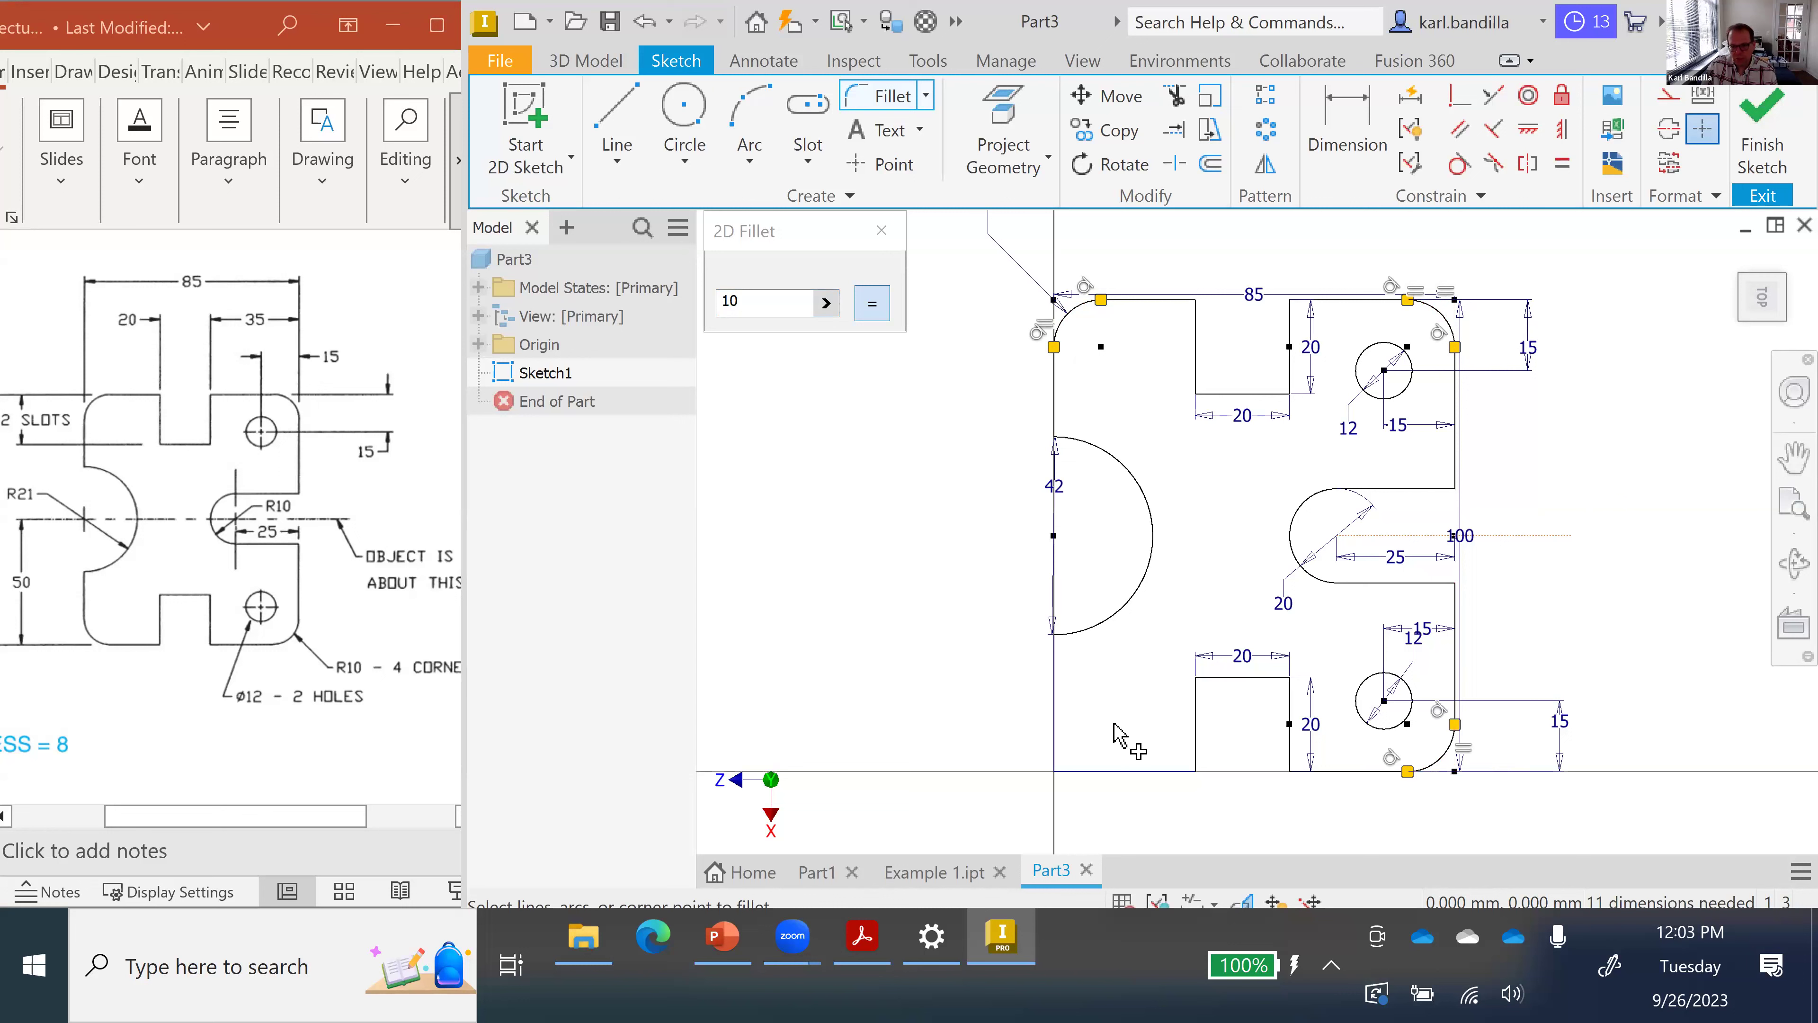
click(1104, 772)
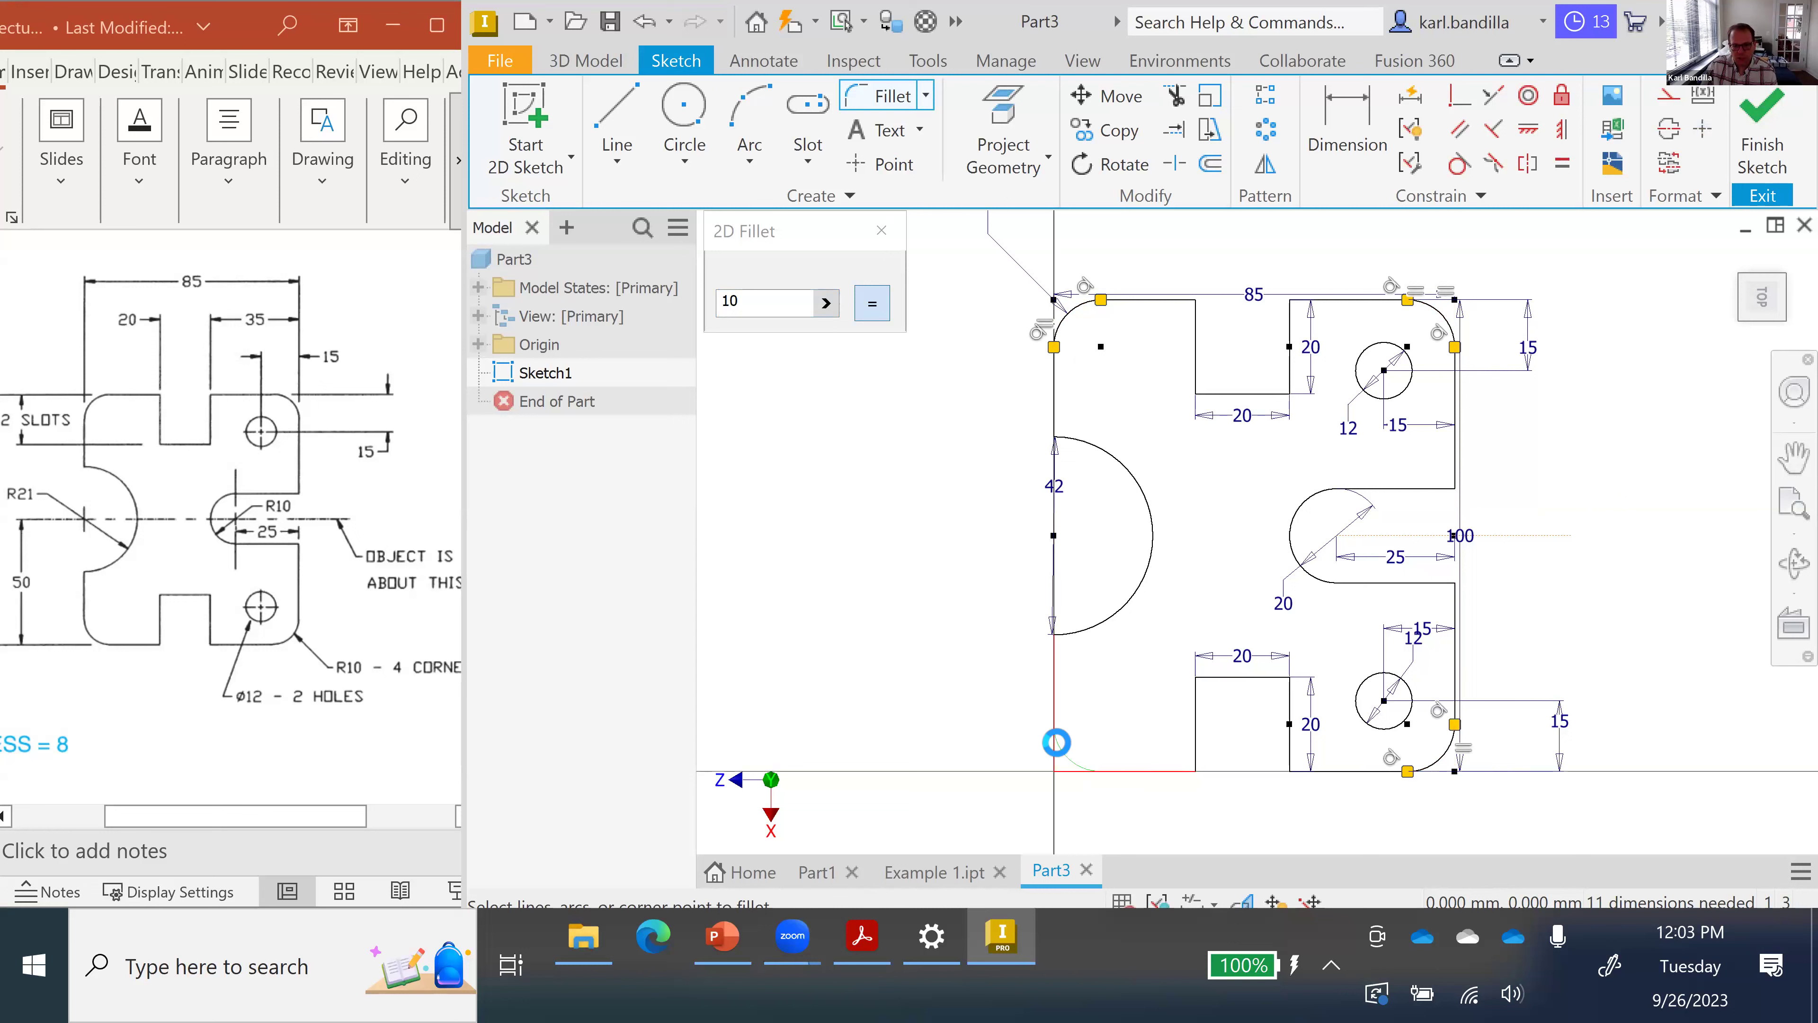
click(1056, 743)
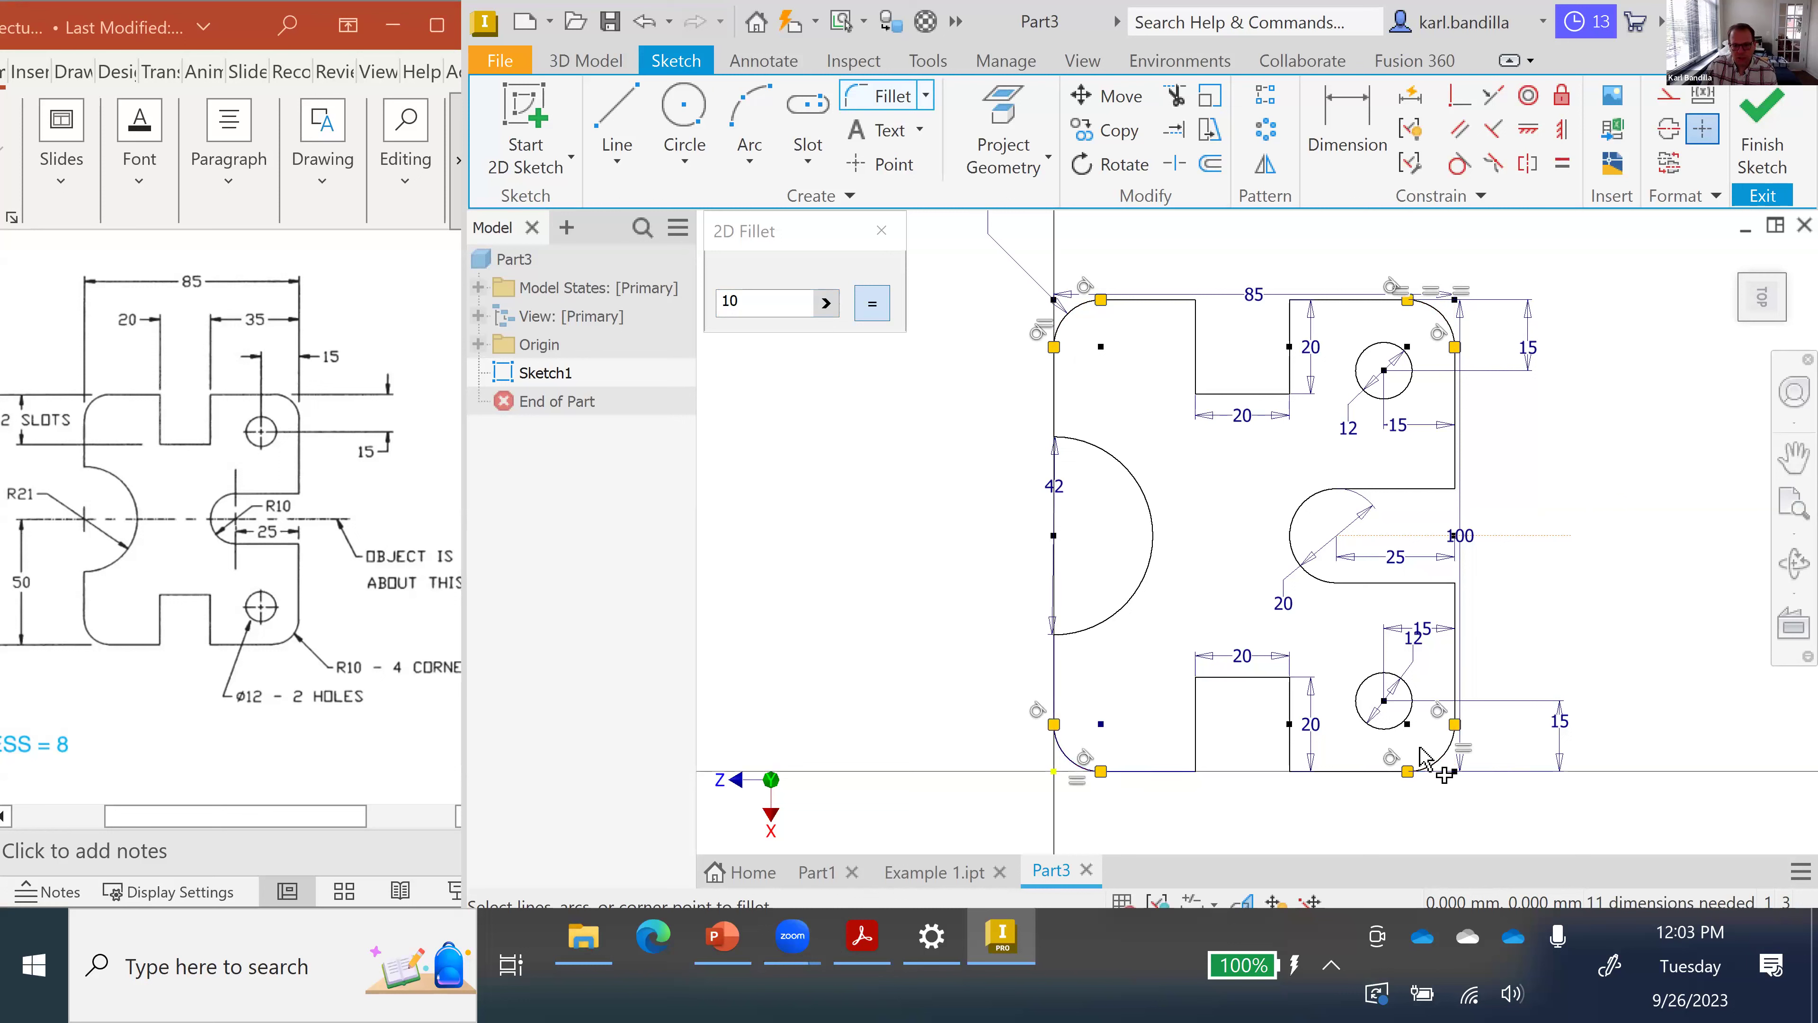
click(1762, 136)
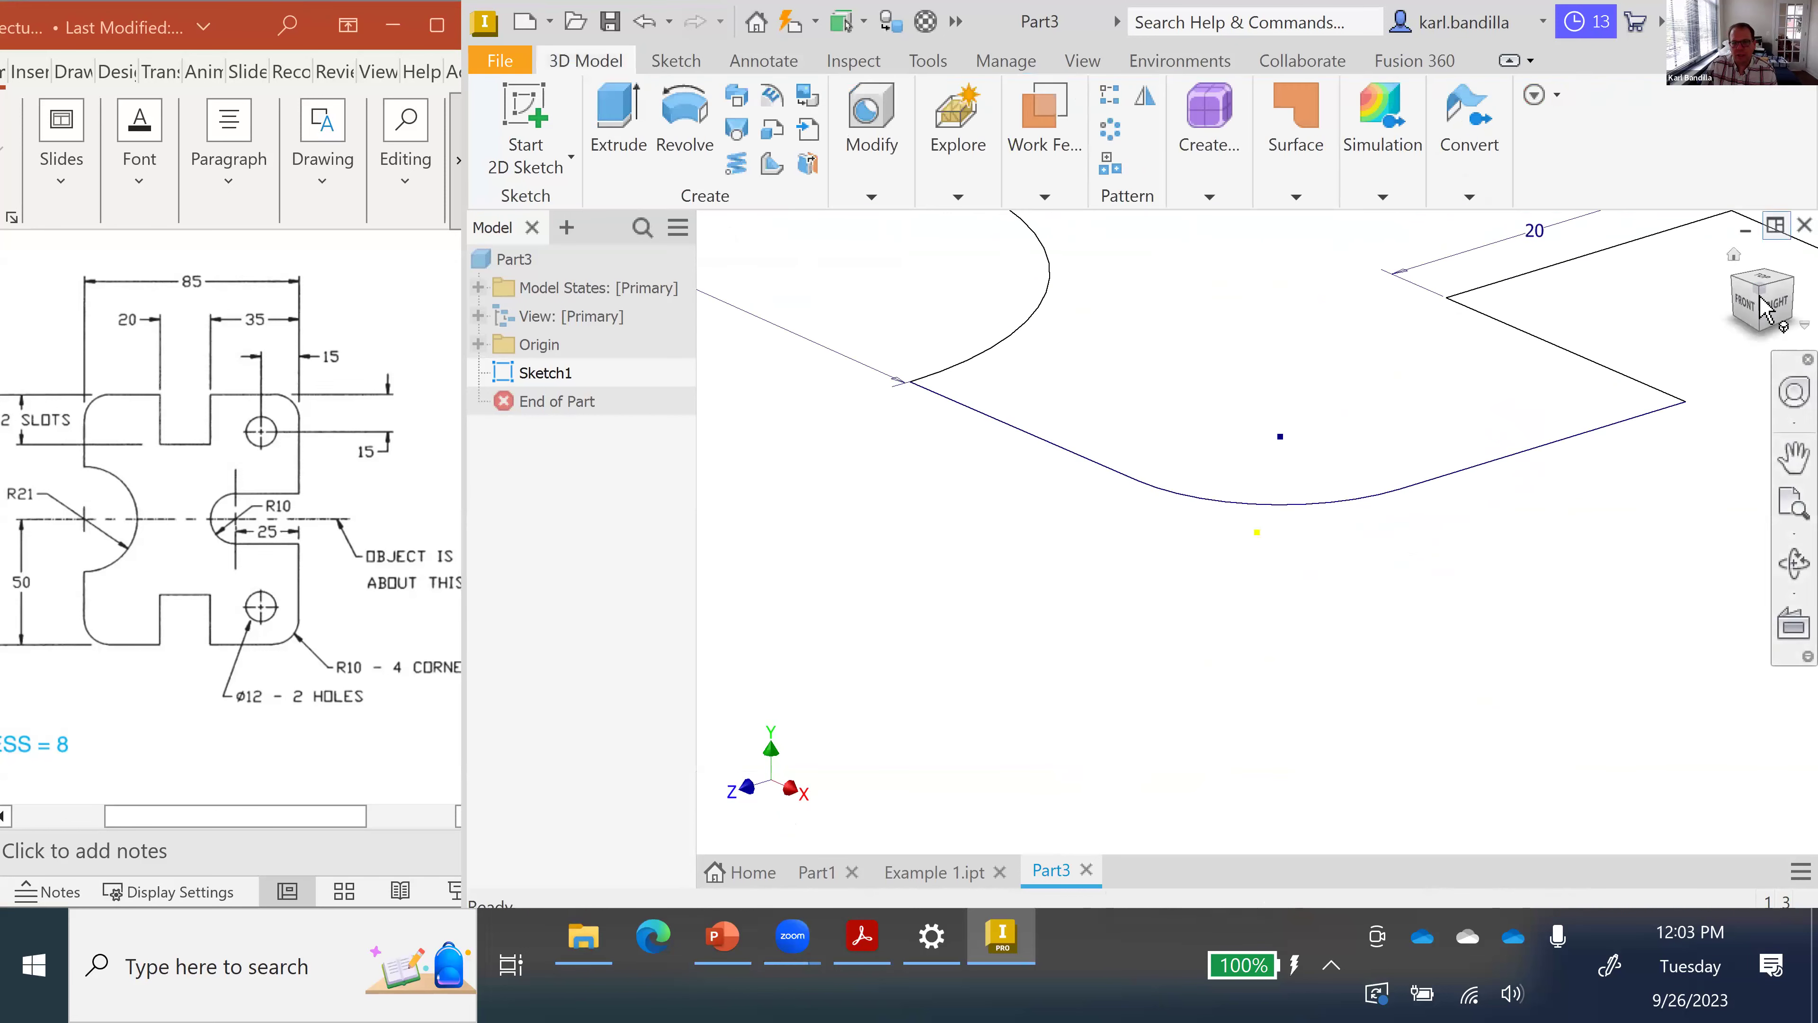
- Extrude the filleted Fitter Plate sketch profile 8 mm into a solid plate, viewed from the top
click(1735, 254)
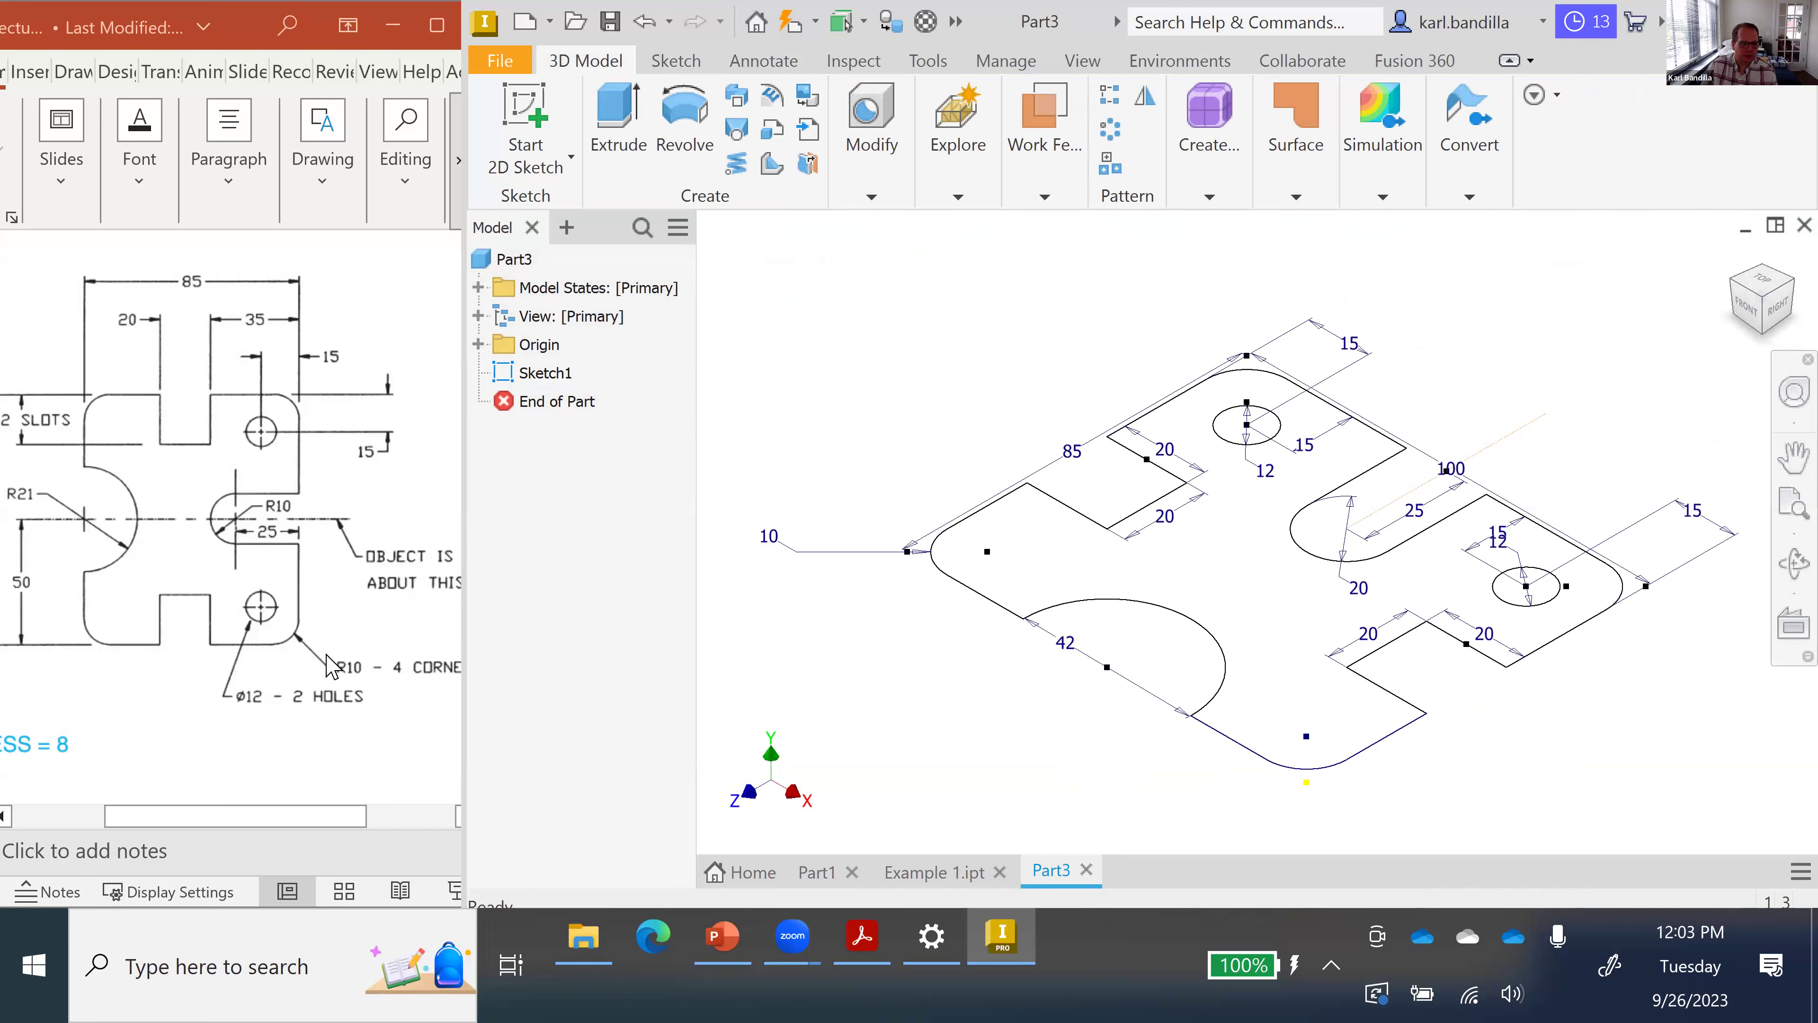
click(297, 808)
drag(297, 808, 207, 813)
click(617, 118)
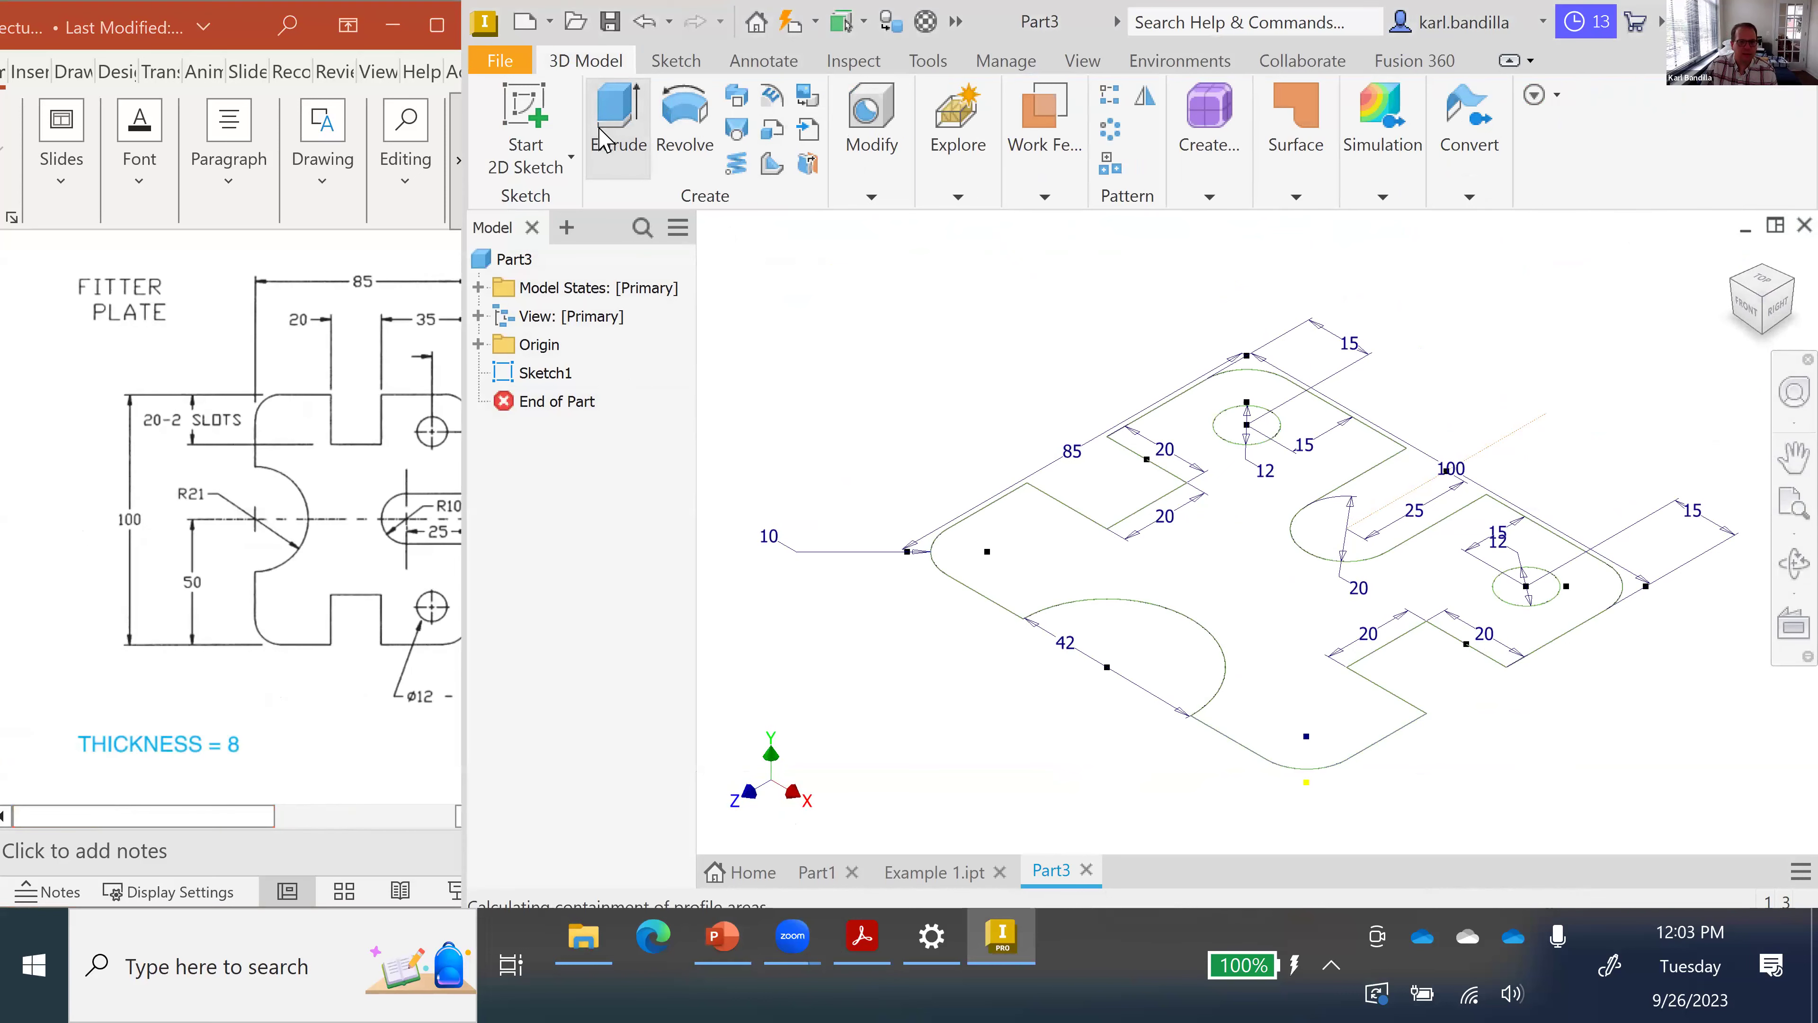
click(1224, 579)
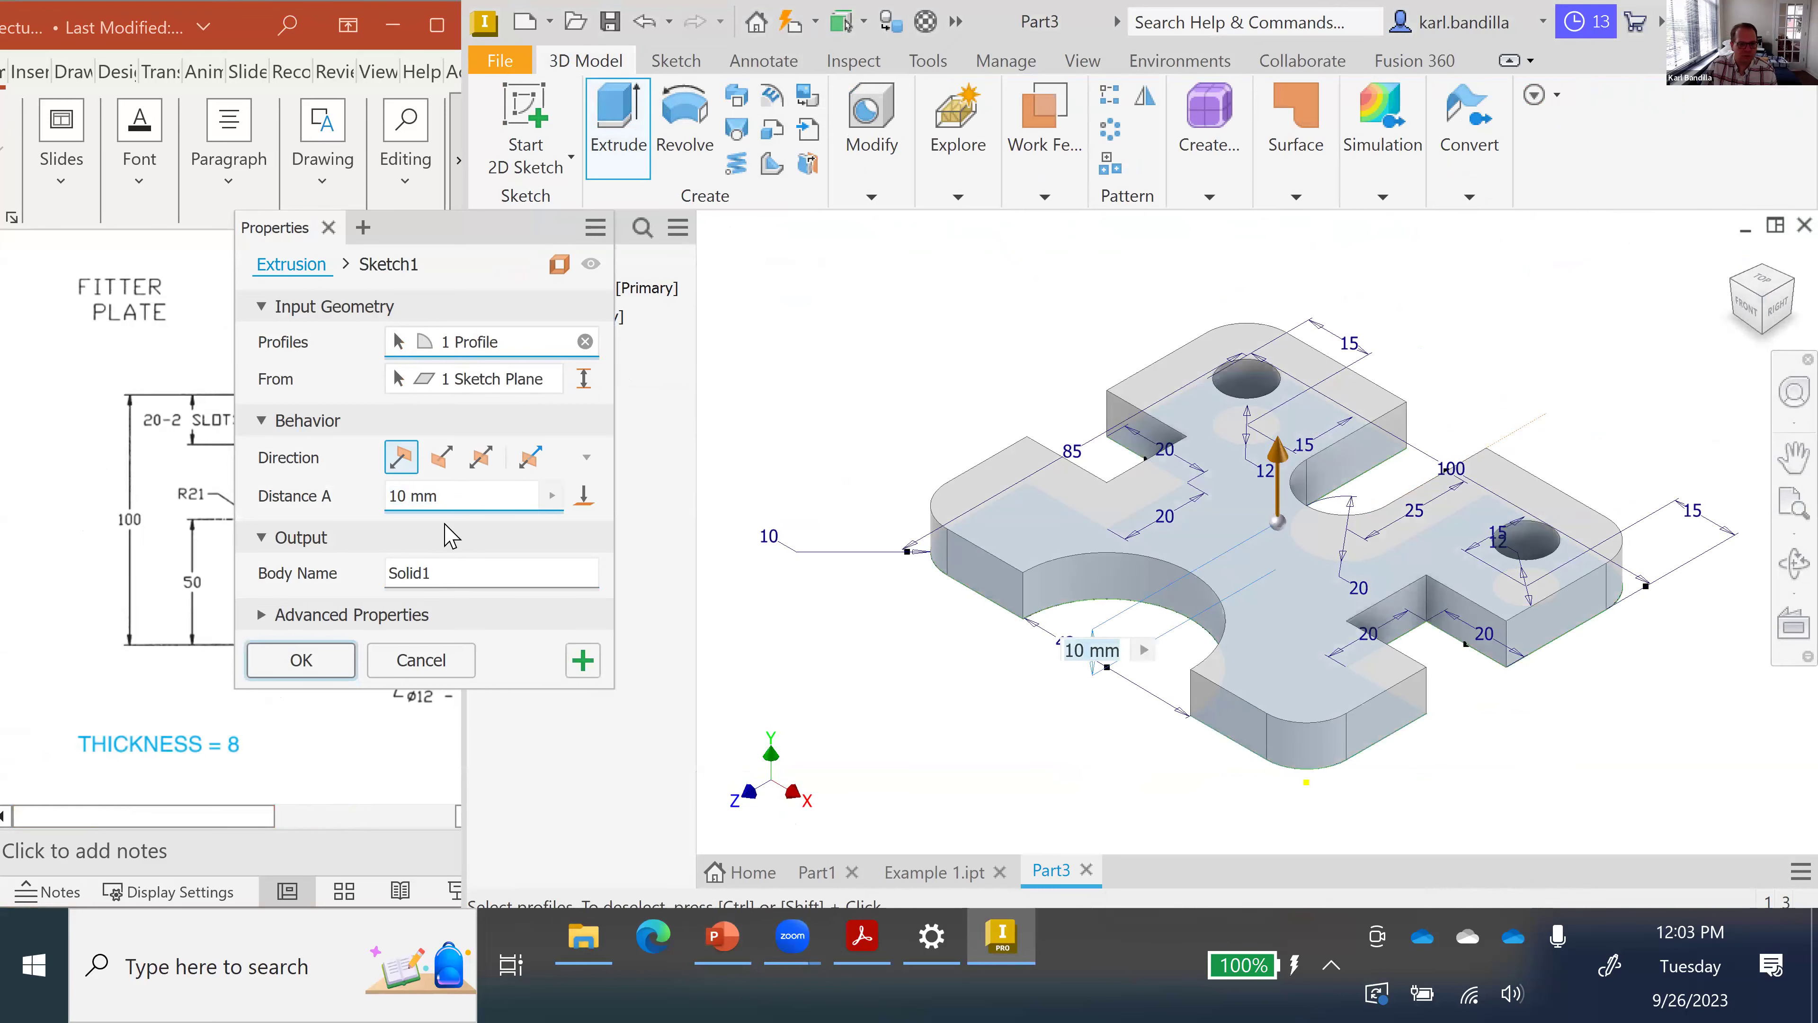
click(469, 495)
text(8)
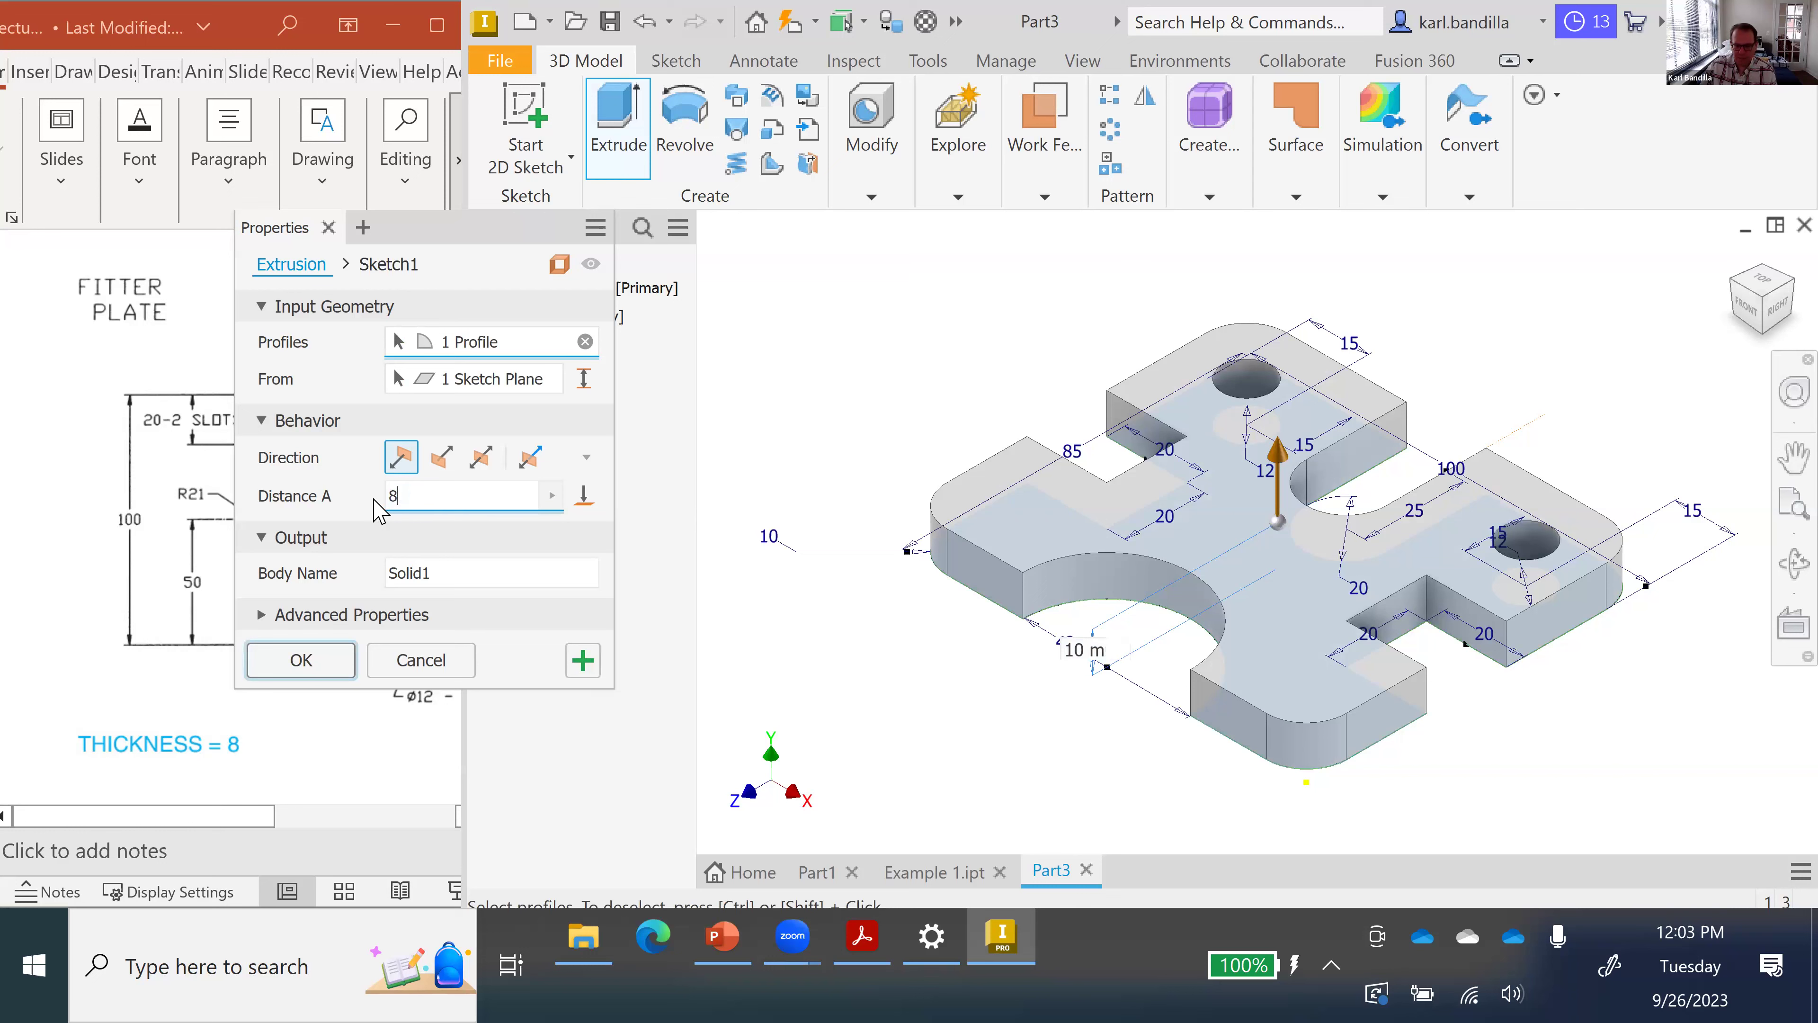
click(301, 660)
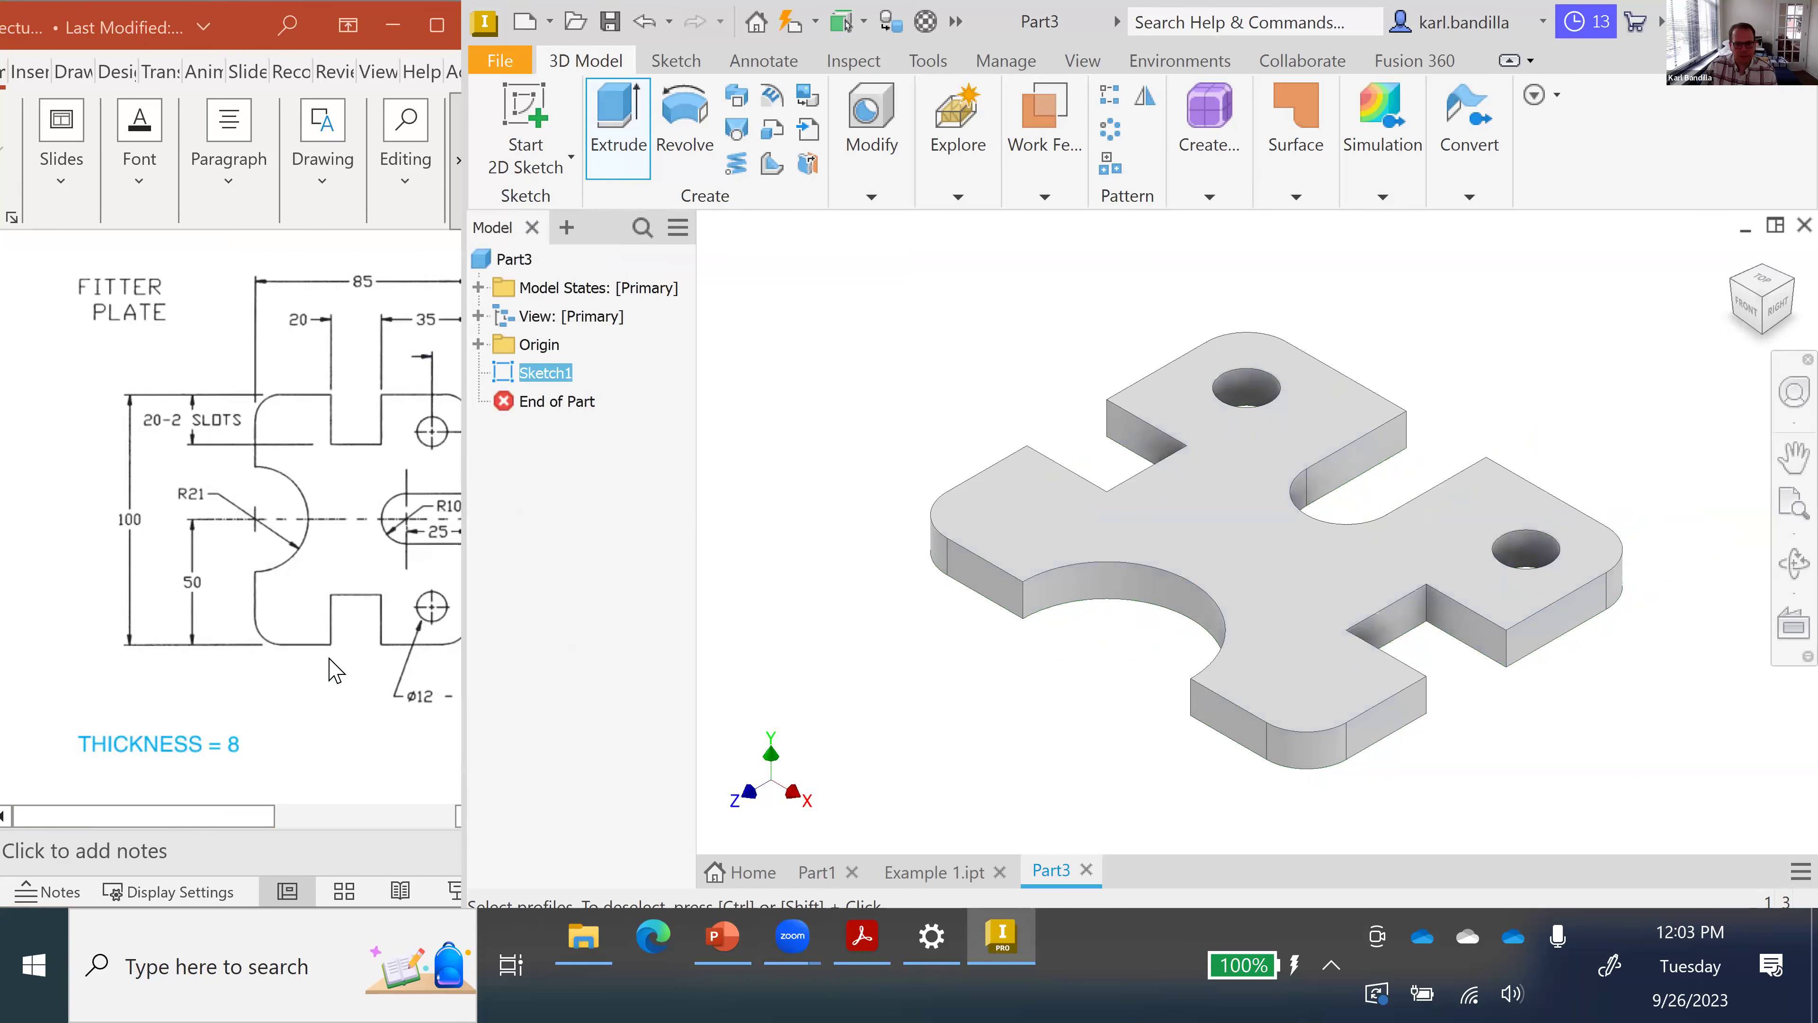
click(1766, 283)
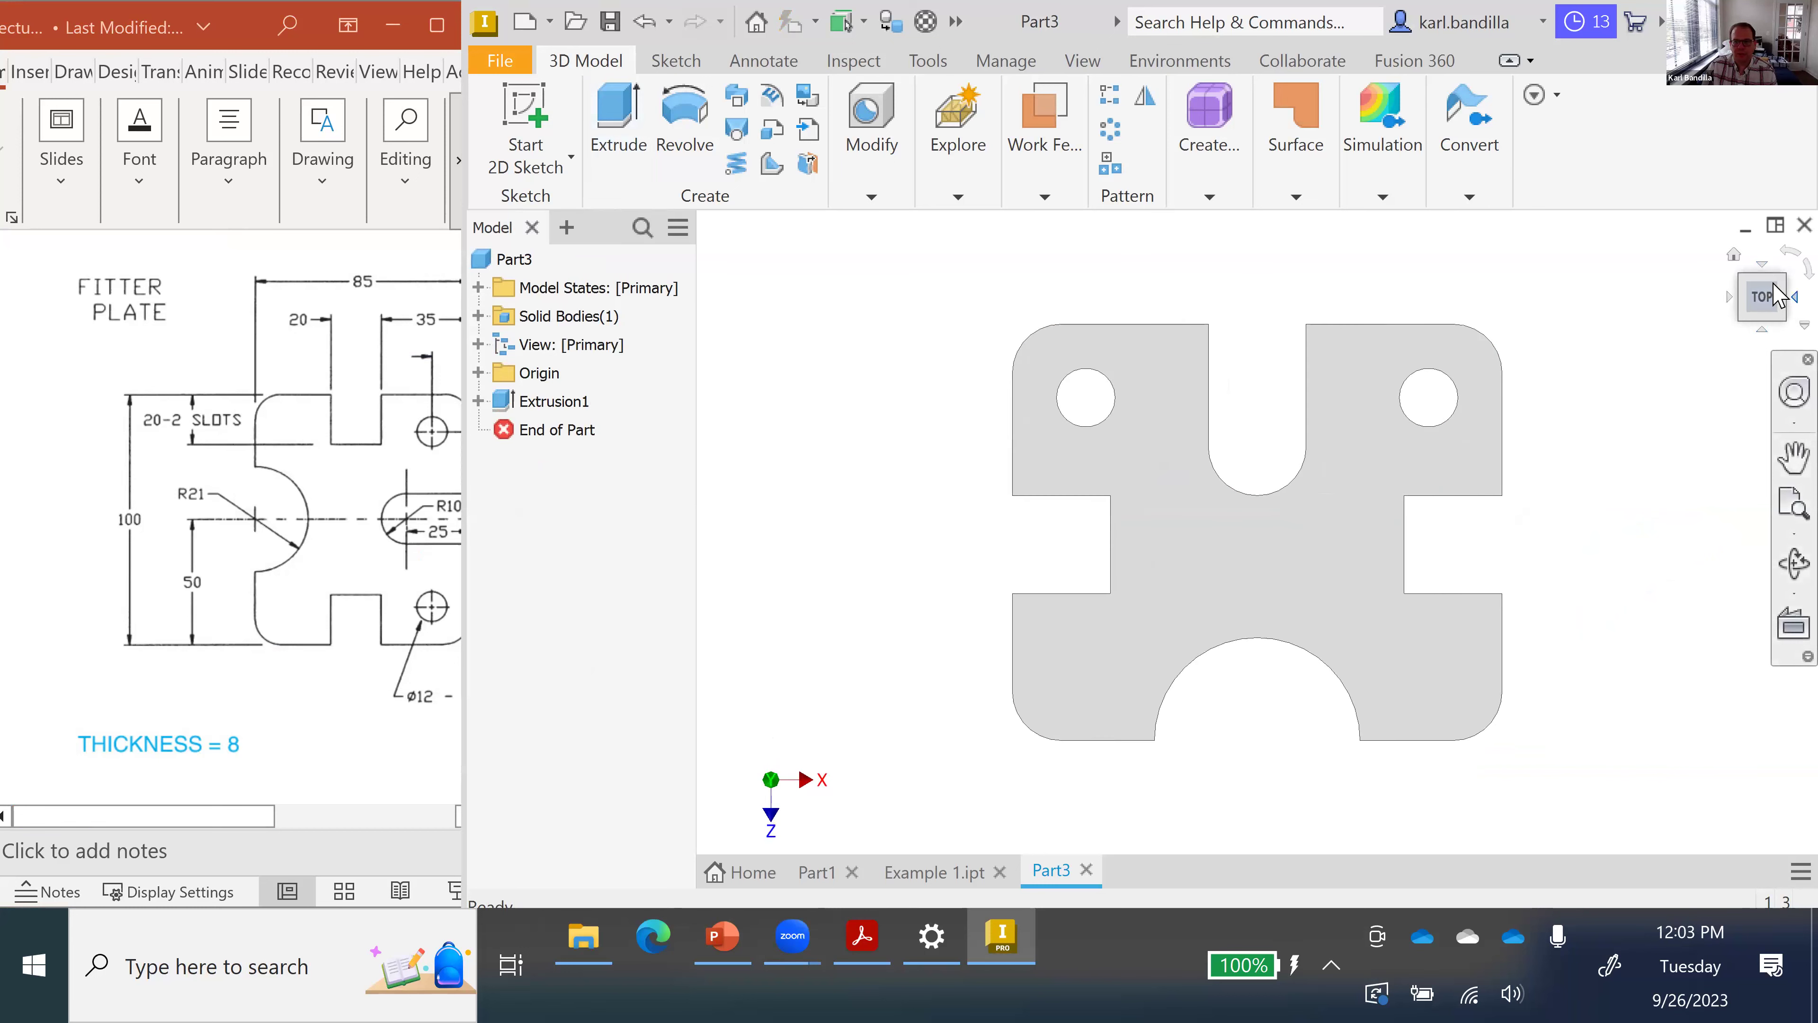
- Rotate the top view a quarter turn and bring the reference drawing slide forward
click(1775, 279)
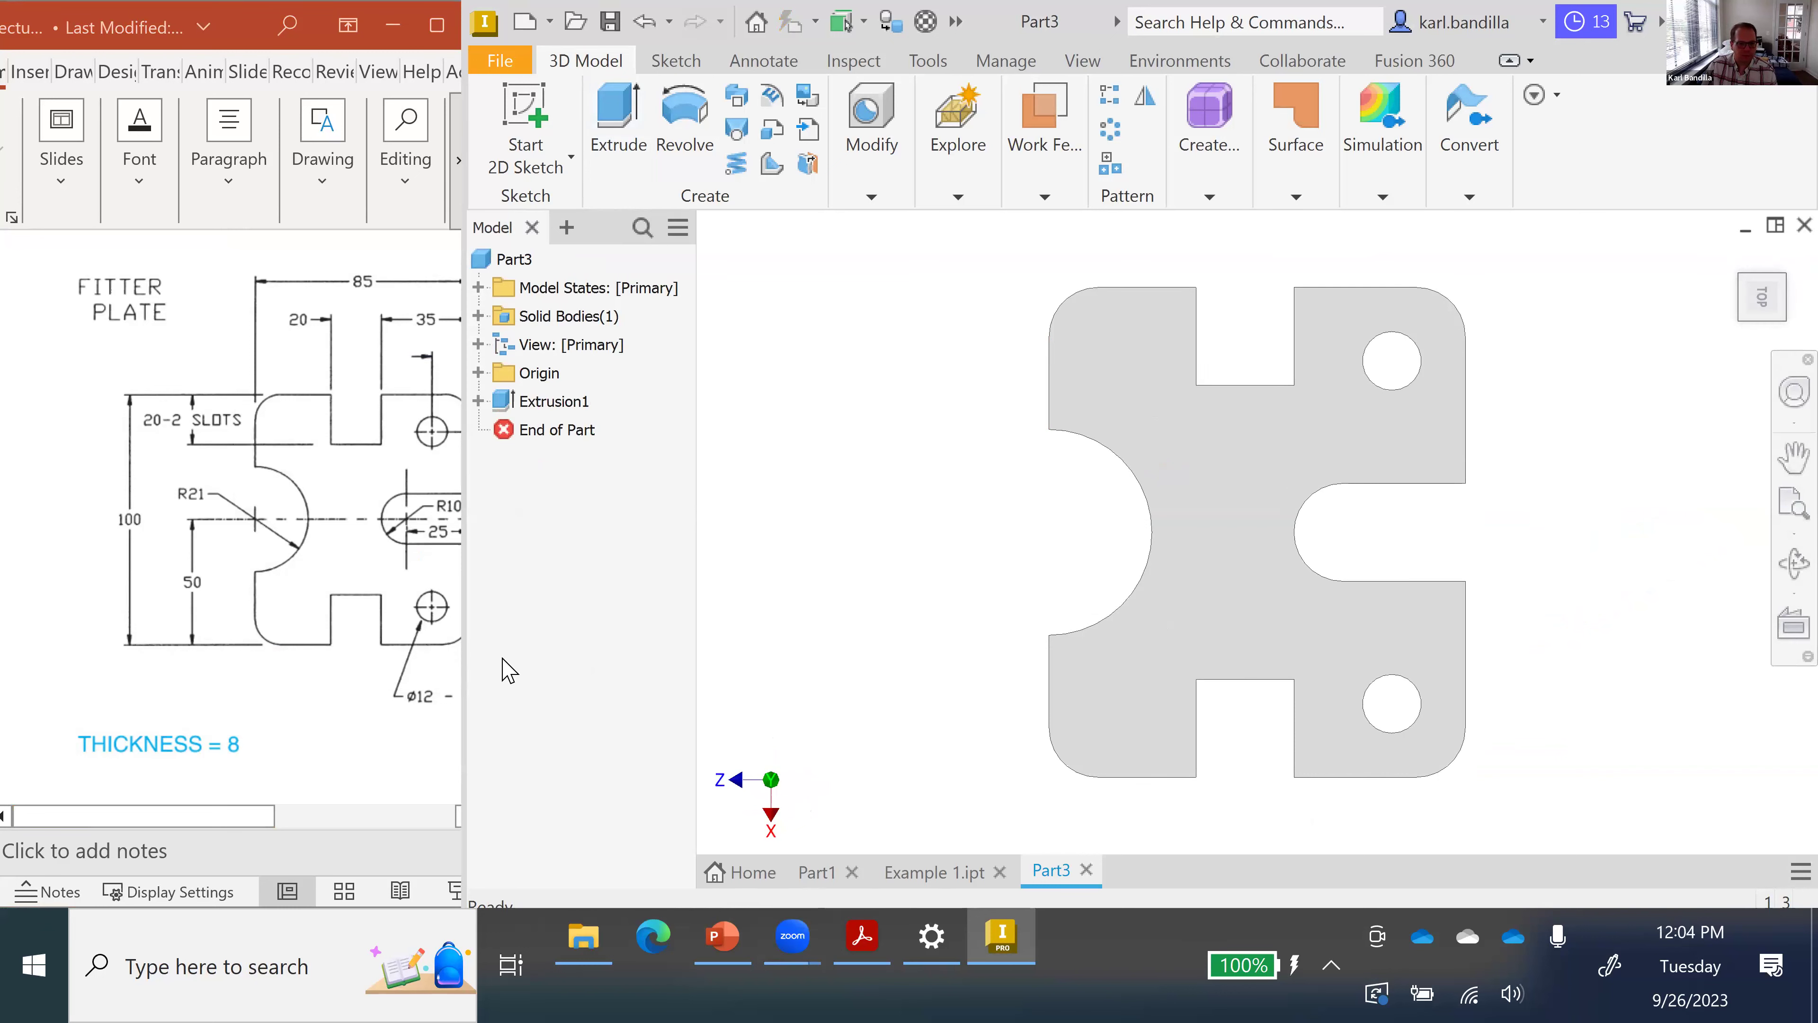
click(234, 811)
scroll(234, 810, right, 3)
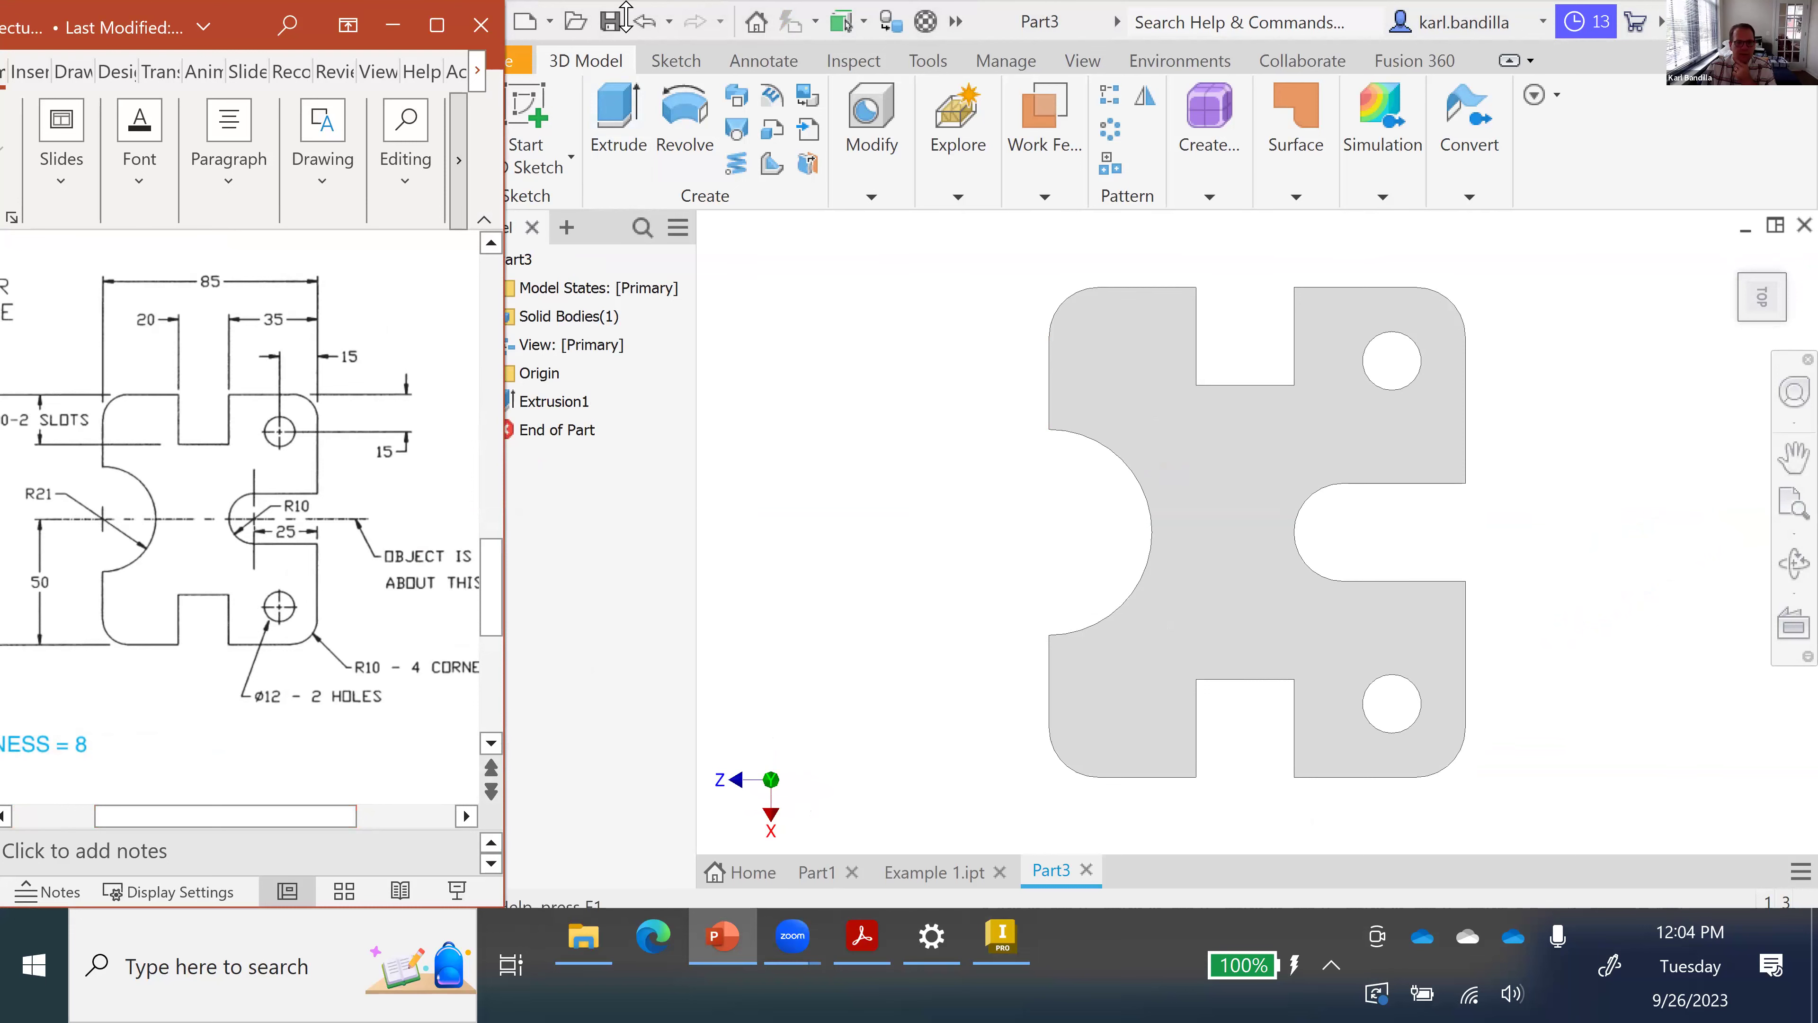
- Save the part as Example 2.ipt and open File Explorer on the temp folder
click(610, 21)
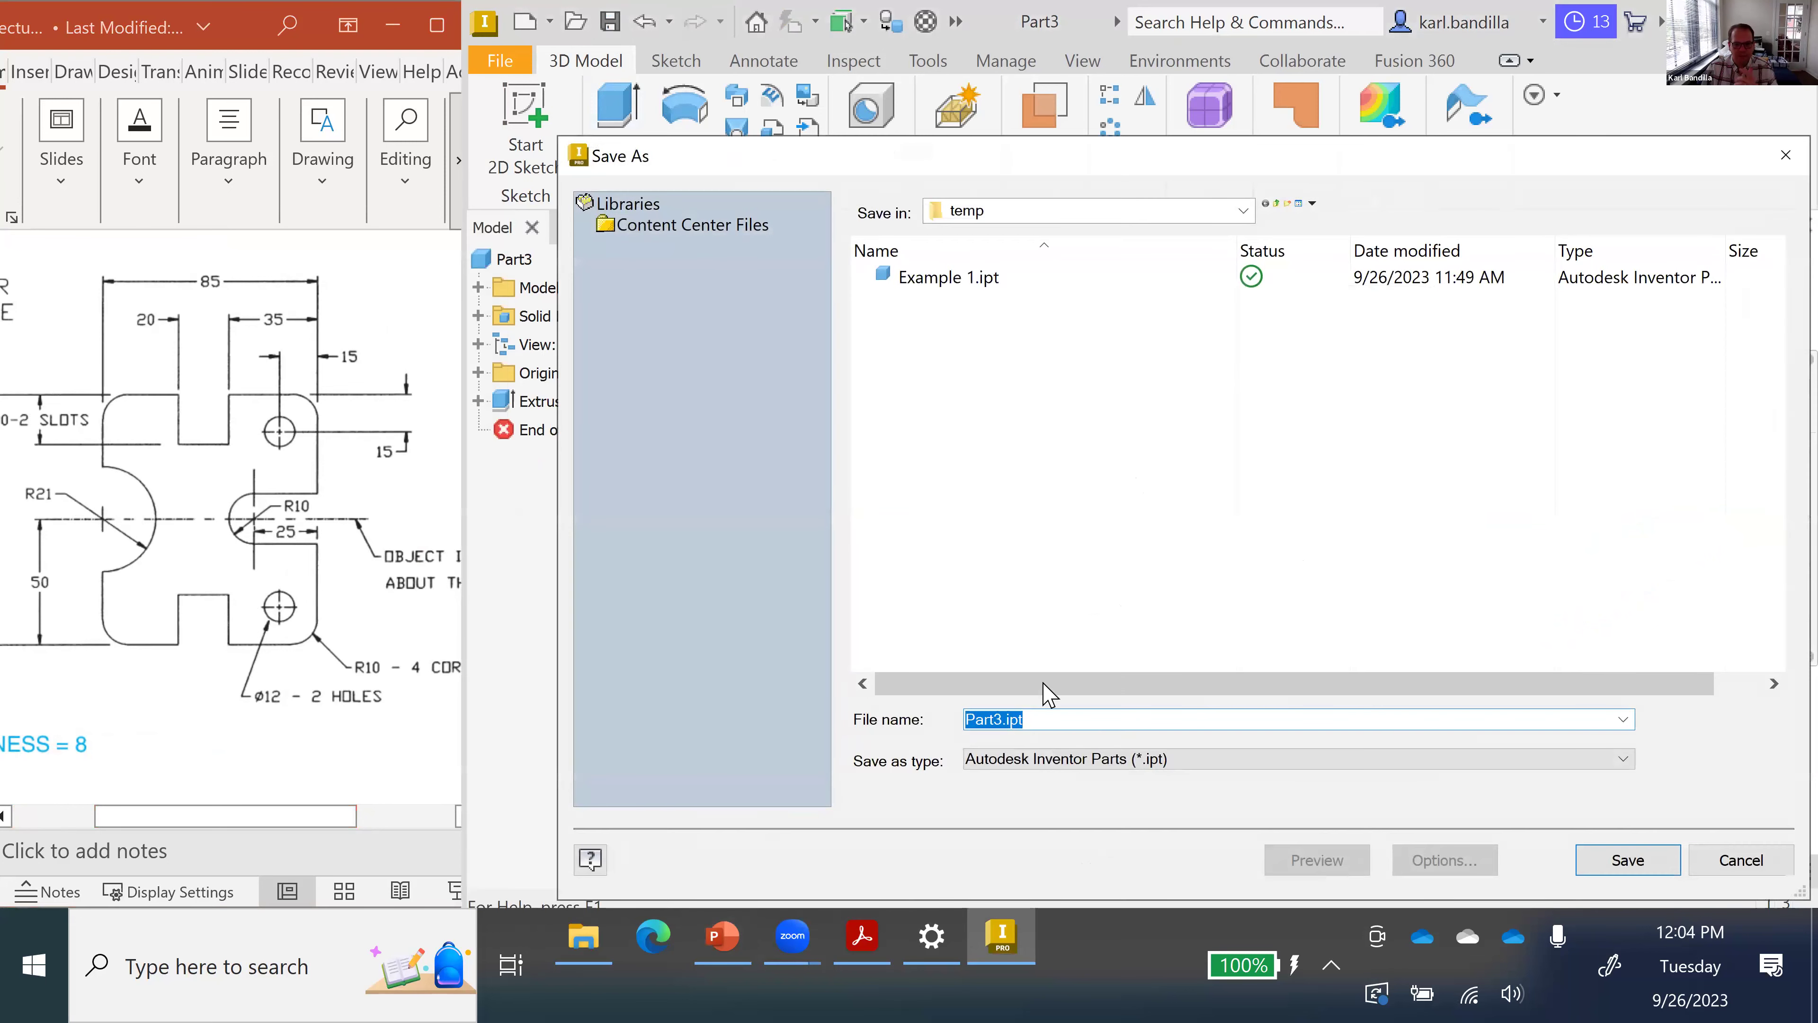
text(Exam)
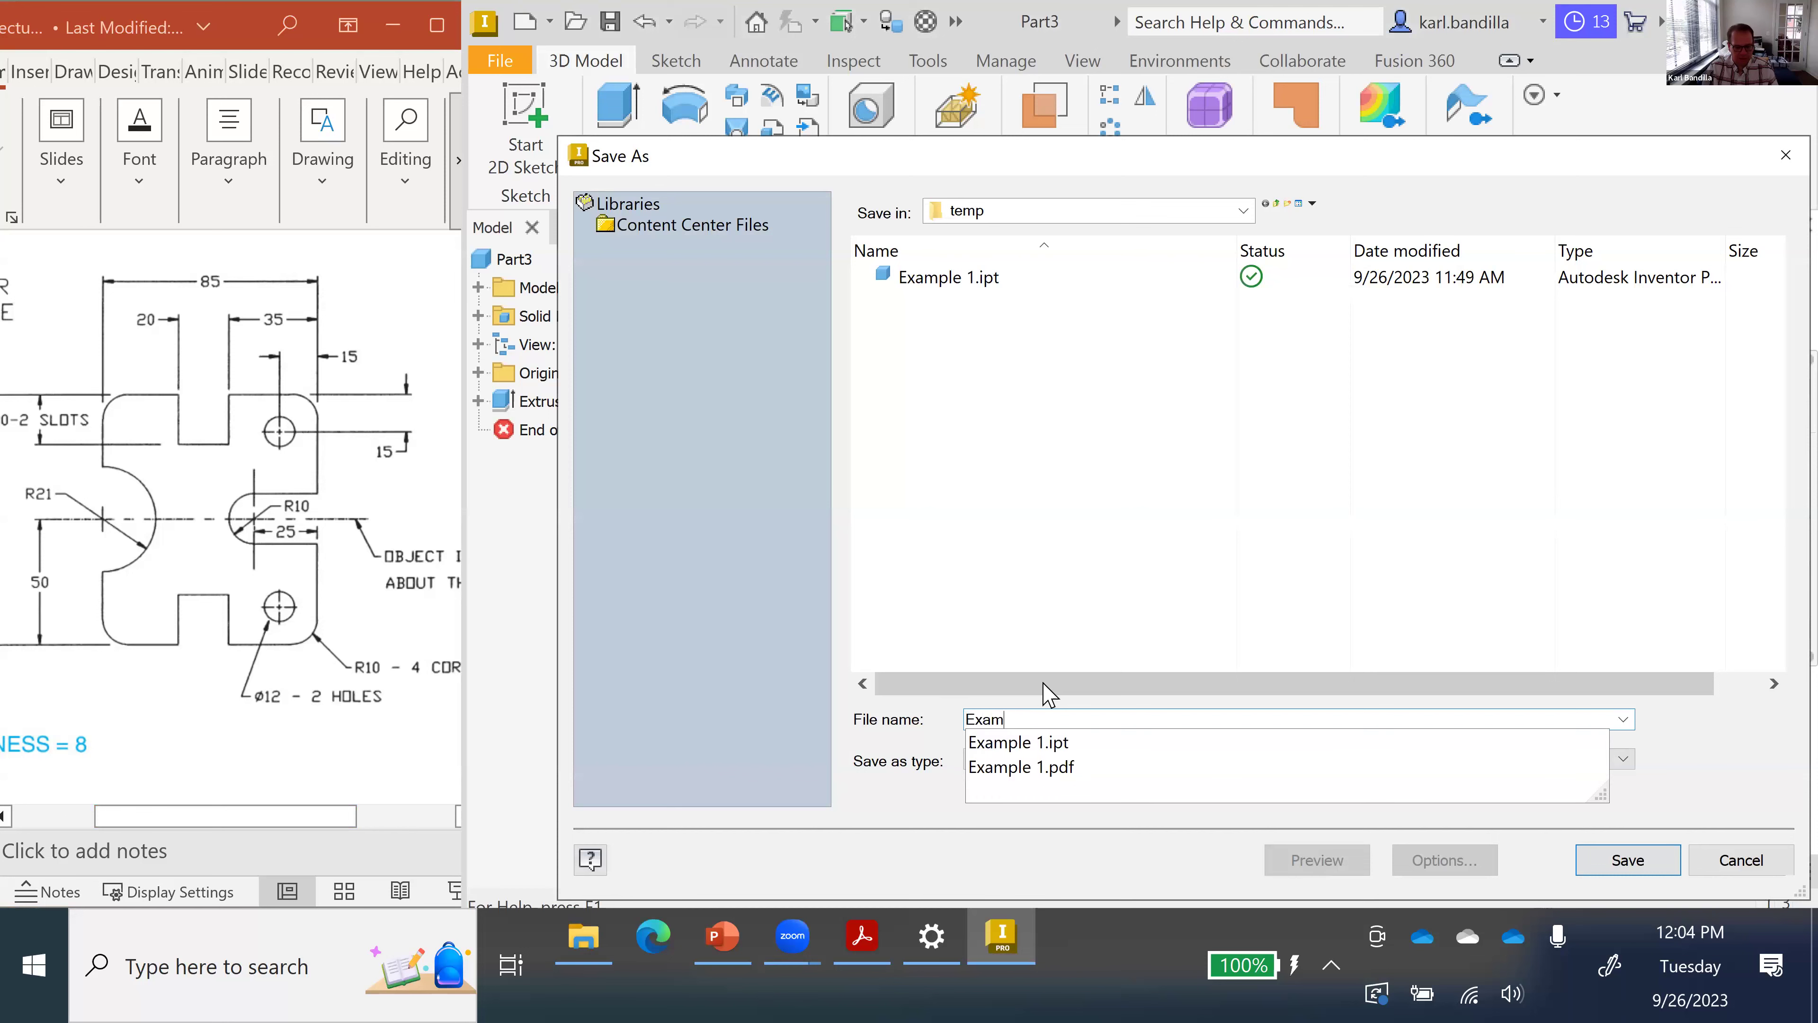
text(ple 2)
key(Return)
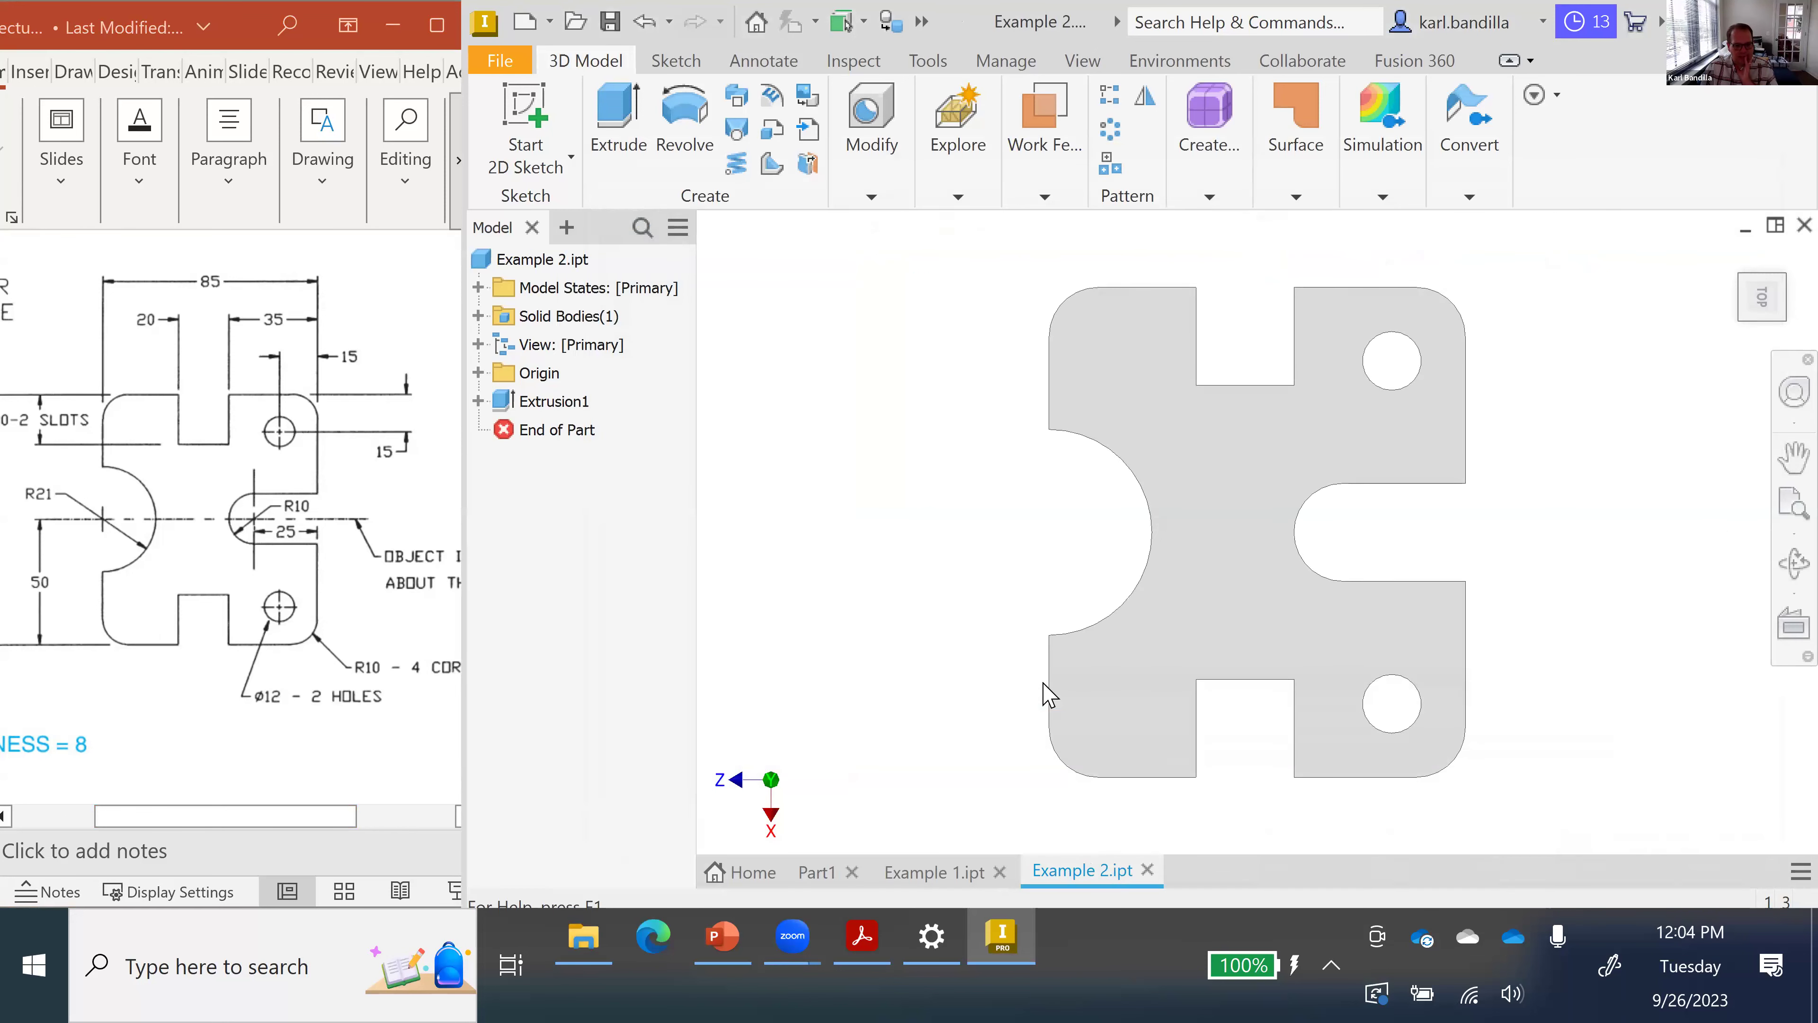
click(562, 935)
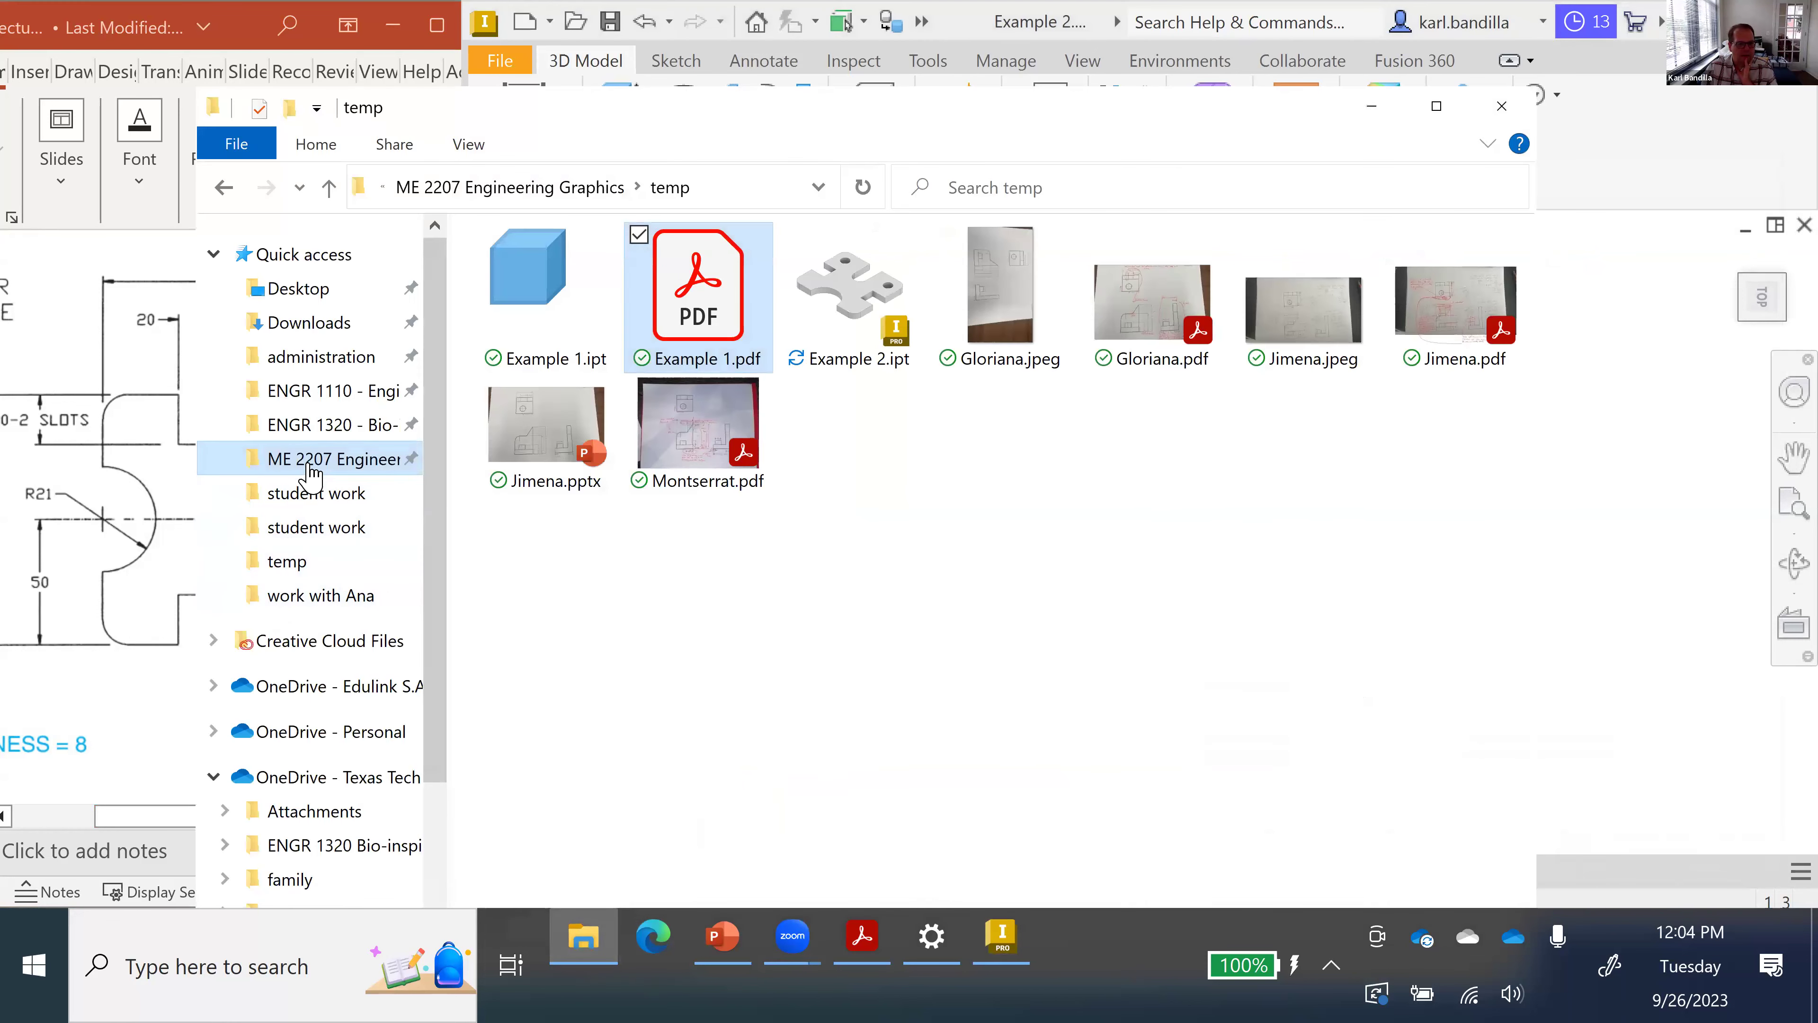
- Browse ME 2207 Engineering Graphics > inclass homework > assignment 10 2D sketches A and open its PDF
click(372, 459)
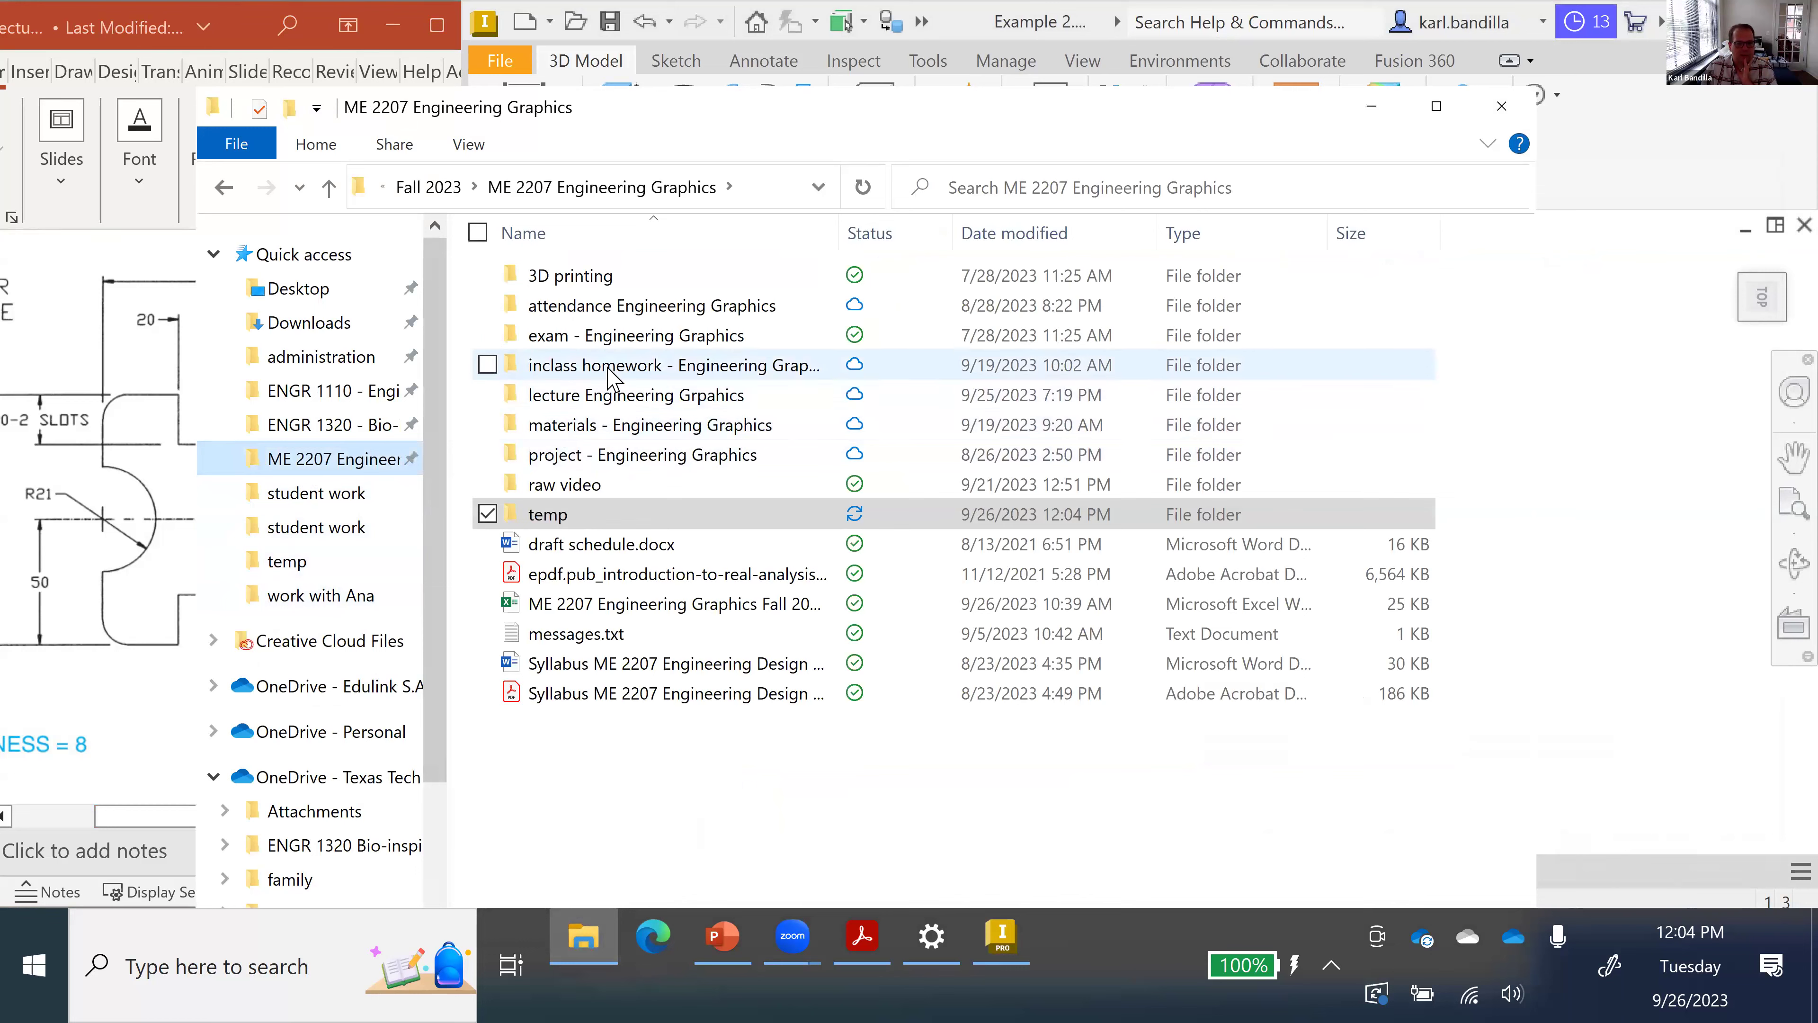
double_click(566, 365)
scroll(729, 553, down, 1)
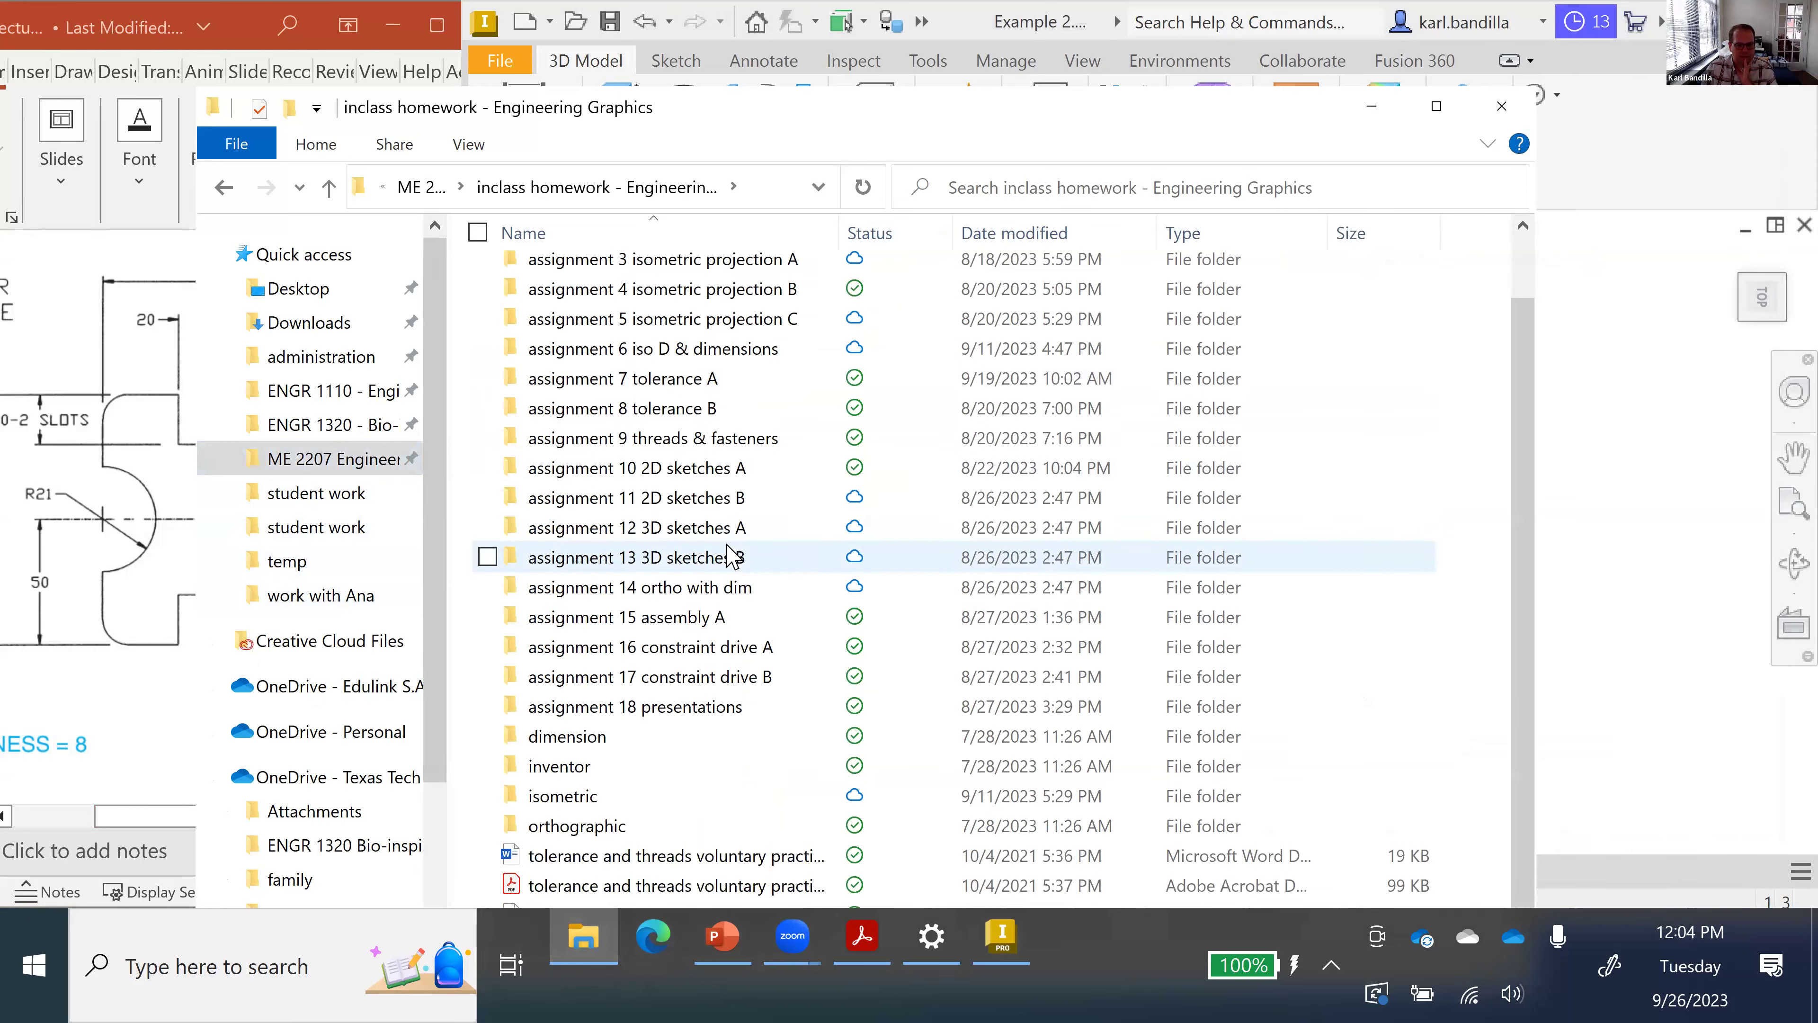
double_click(703, 472)
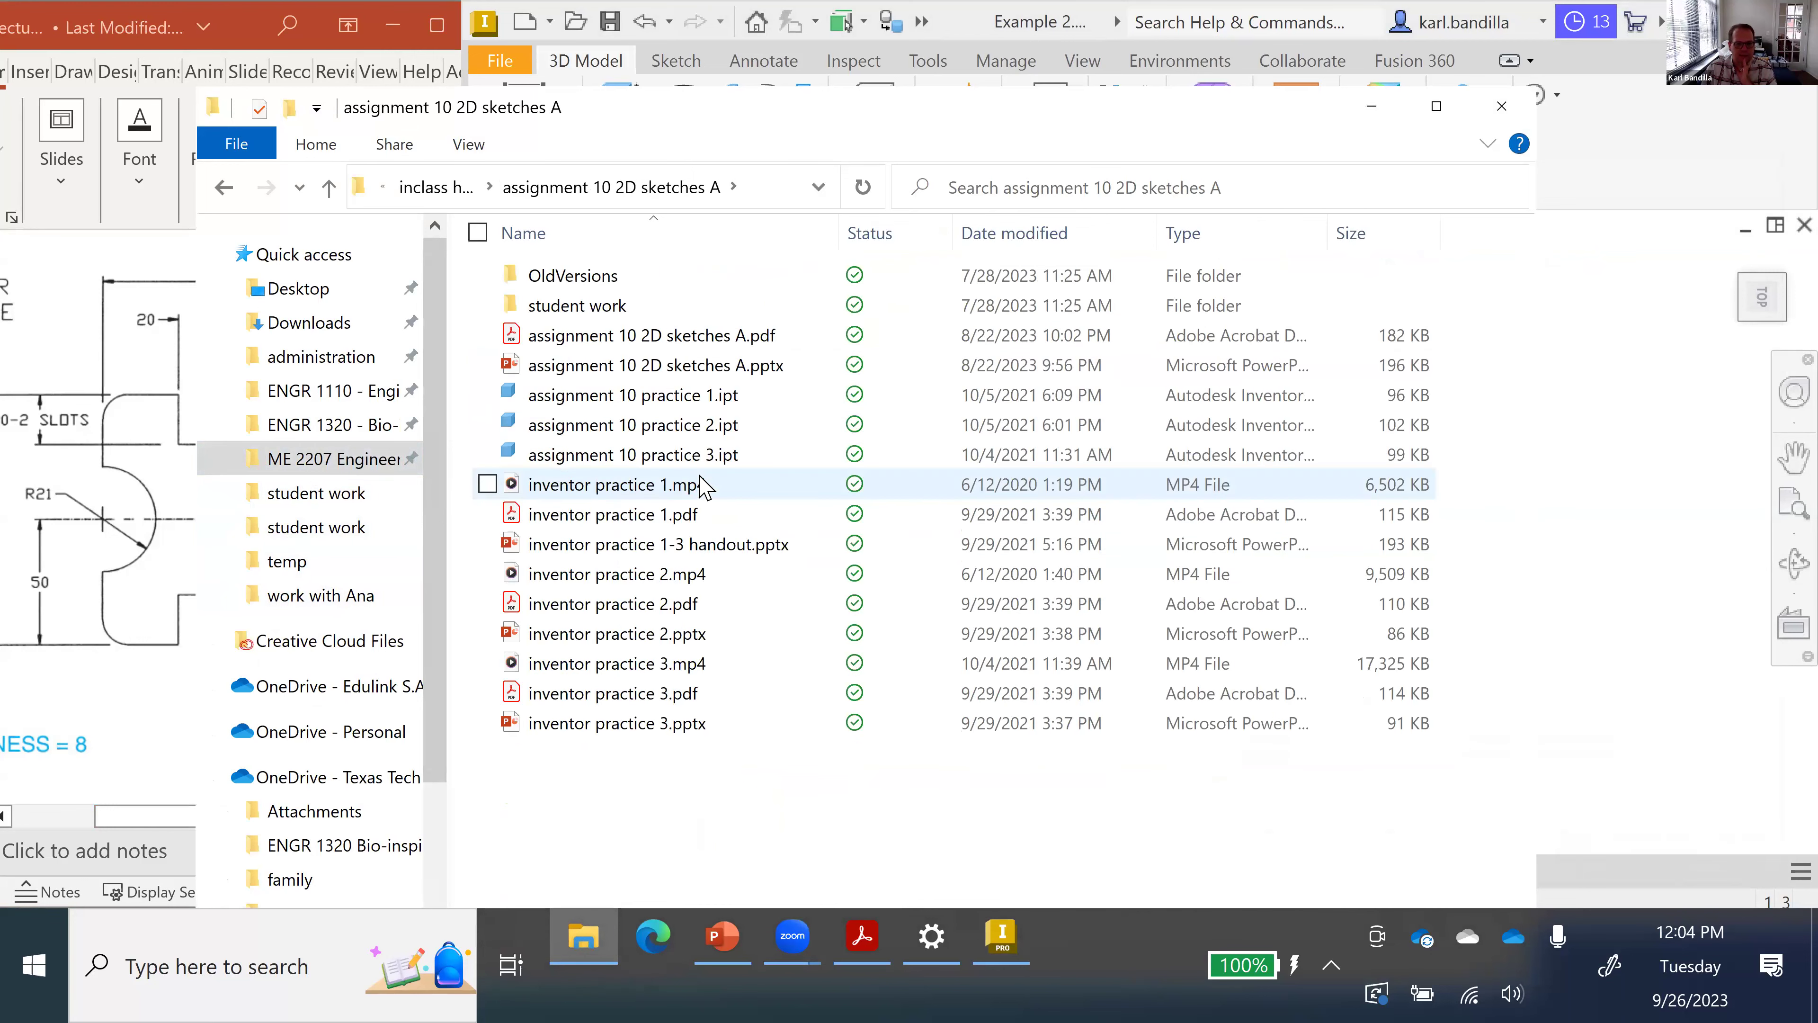
click(688, 343)
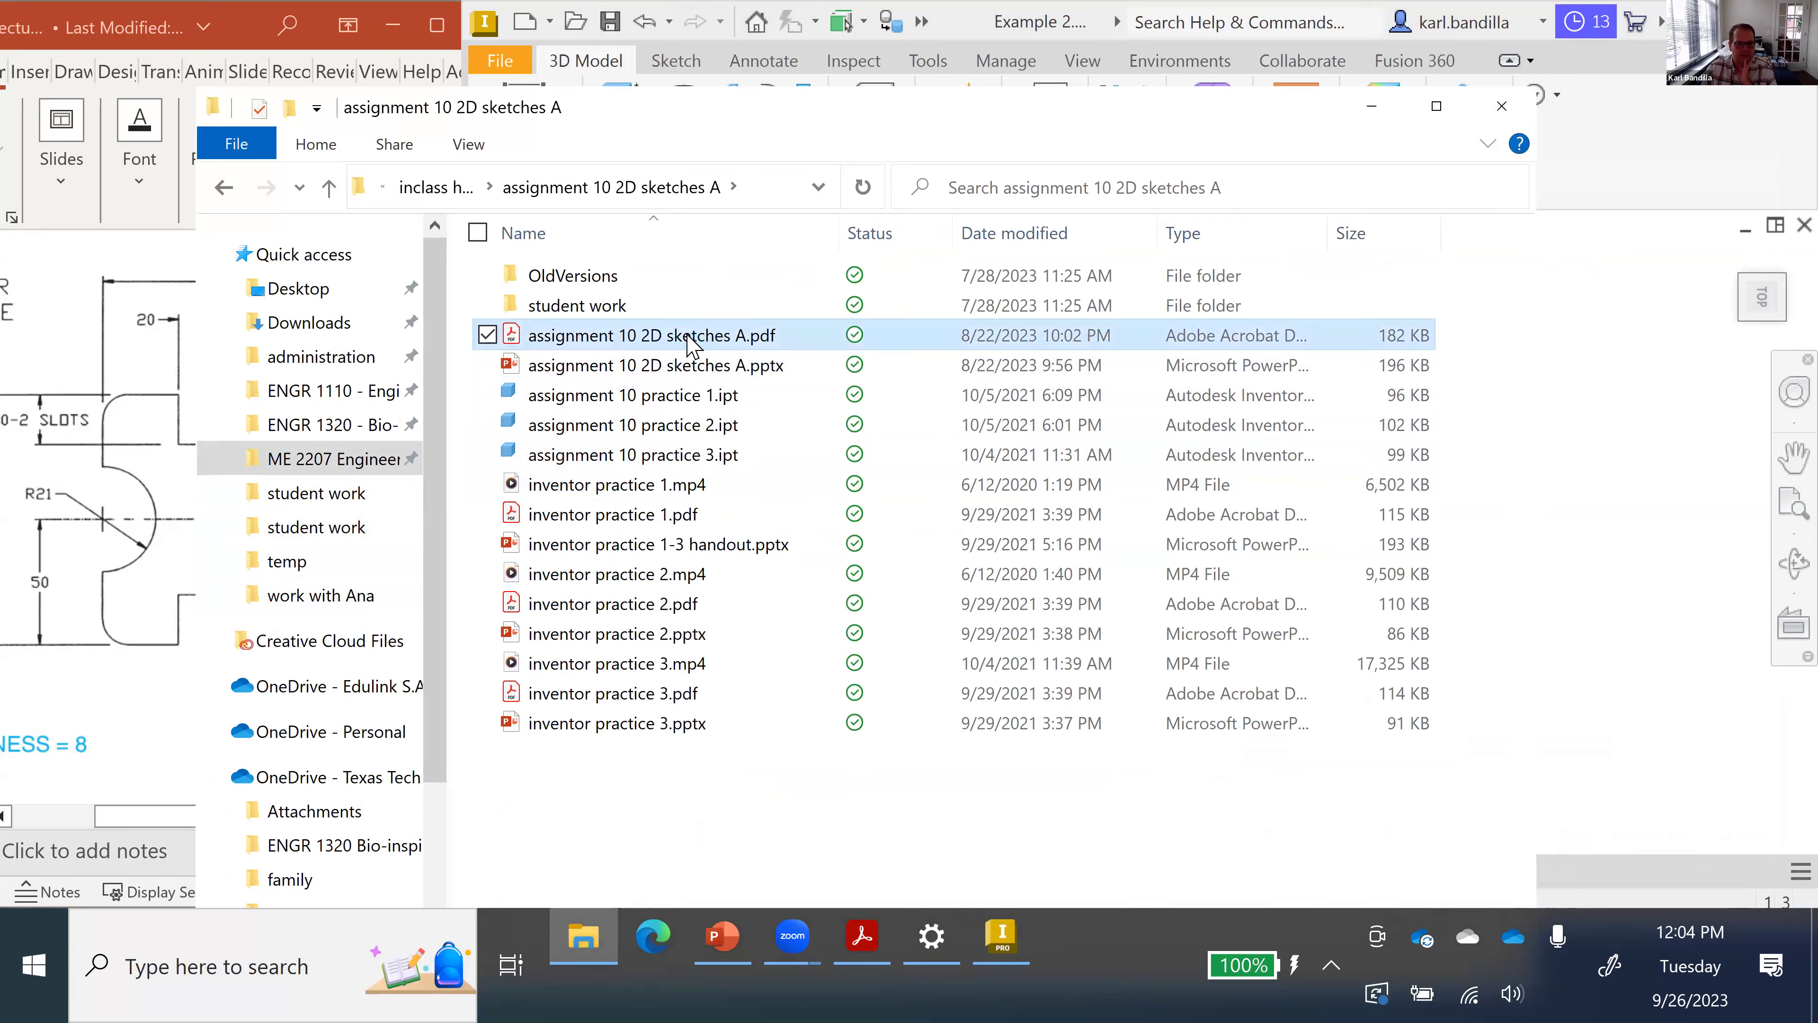
double_click(689, 337)
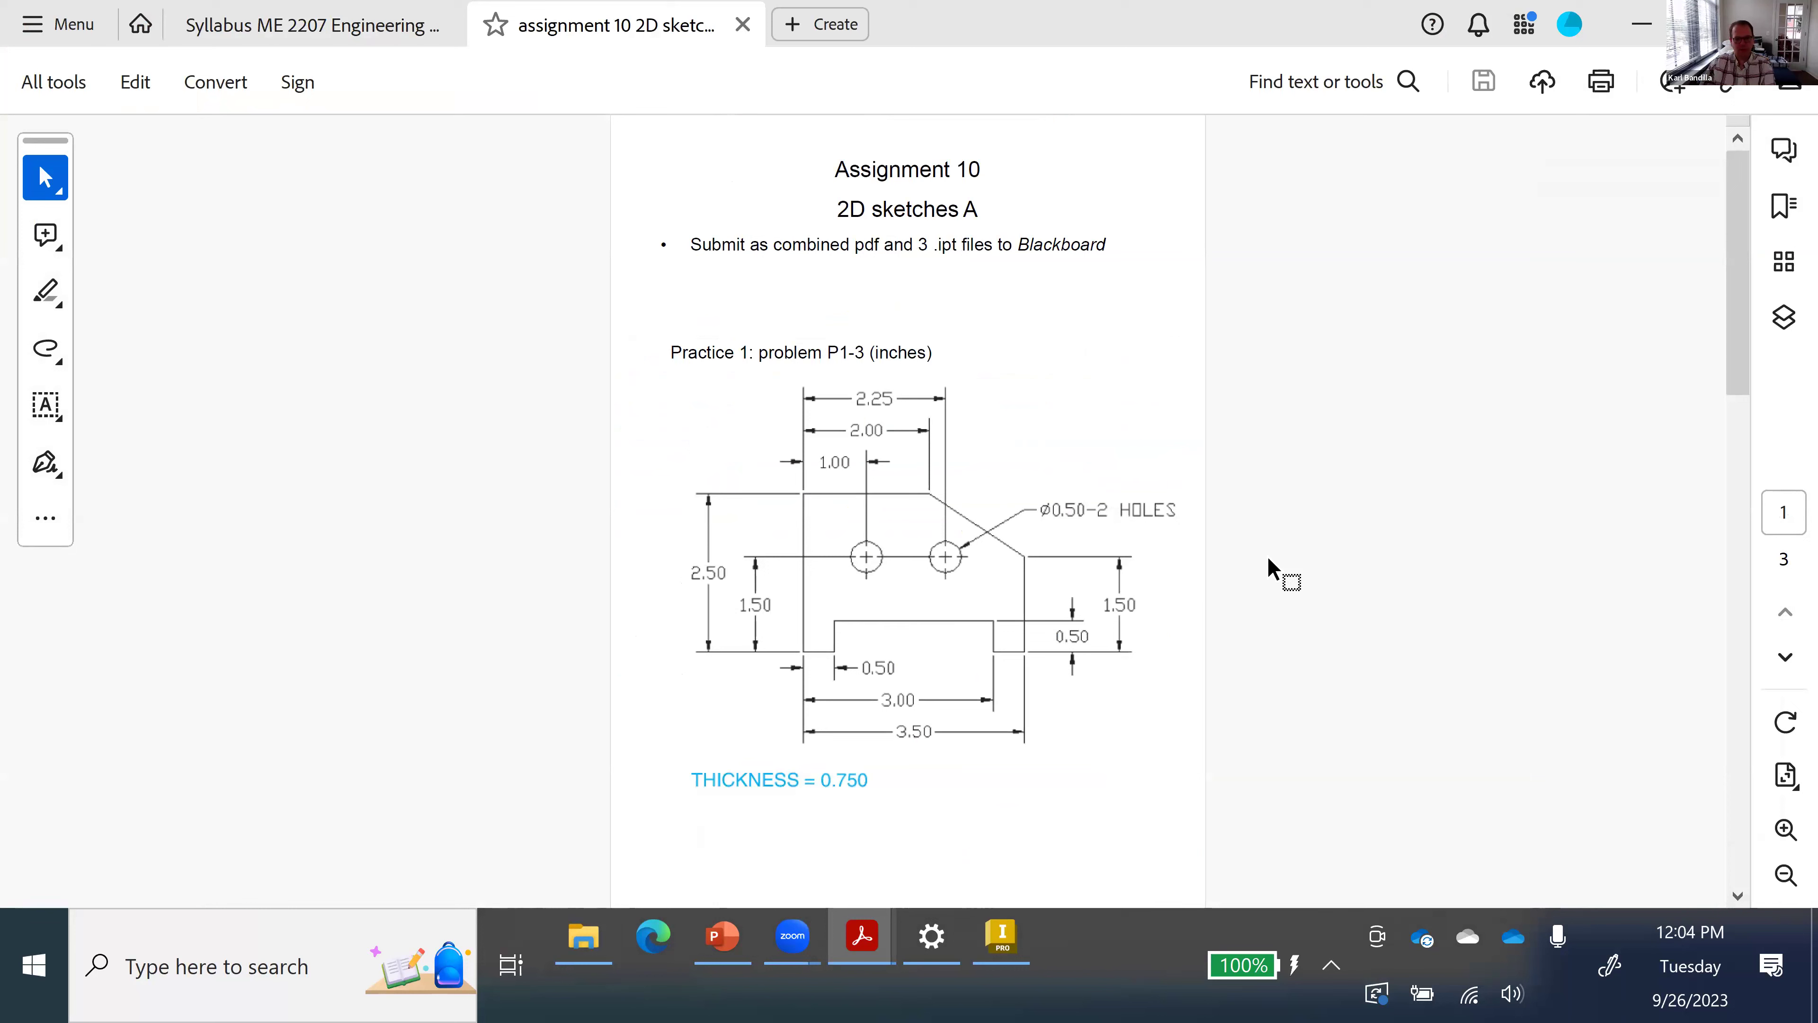
scroll(1271, 570, down, 3)
scroll(1271, 570, up, 3)
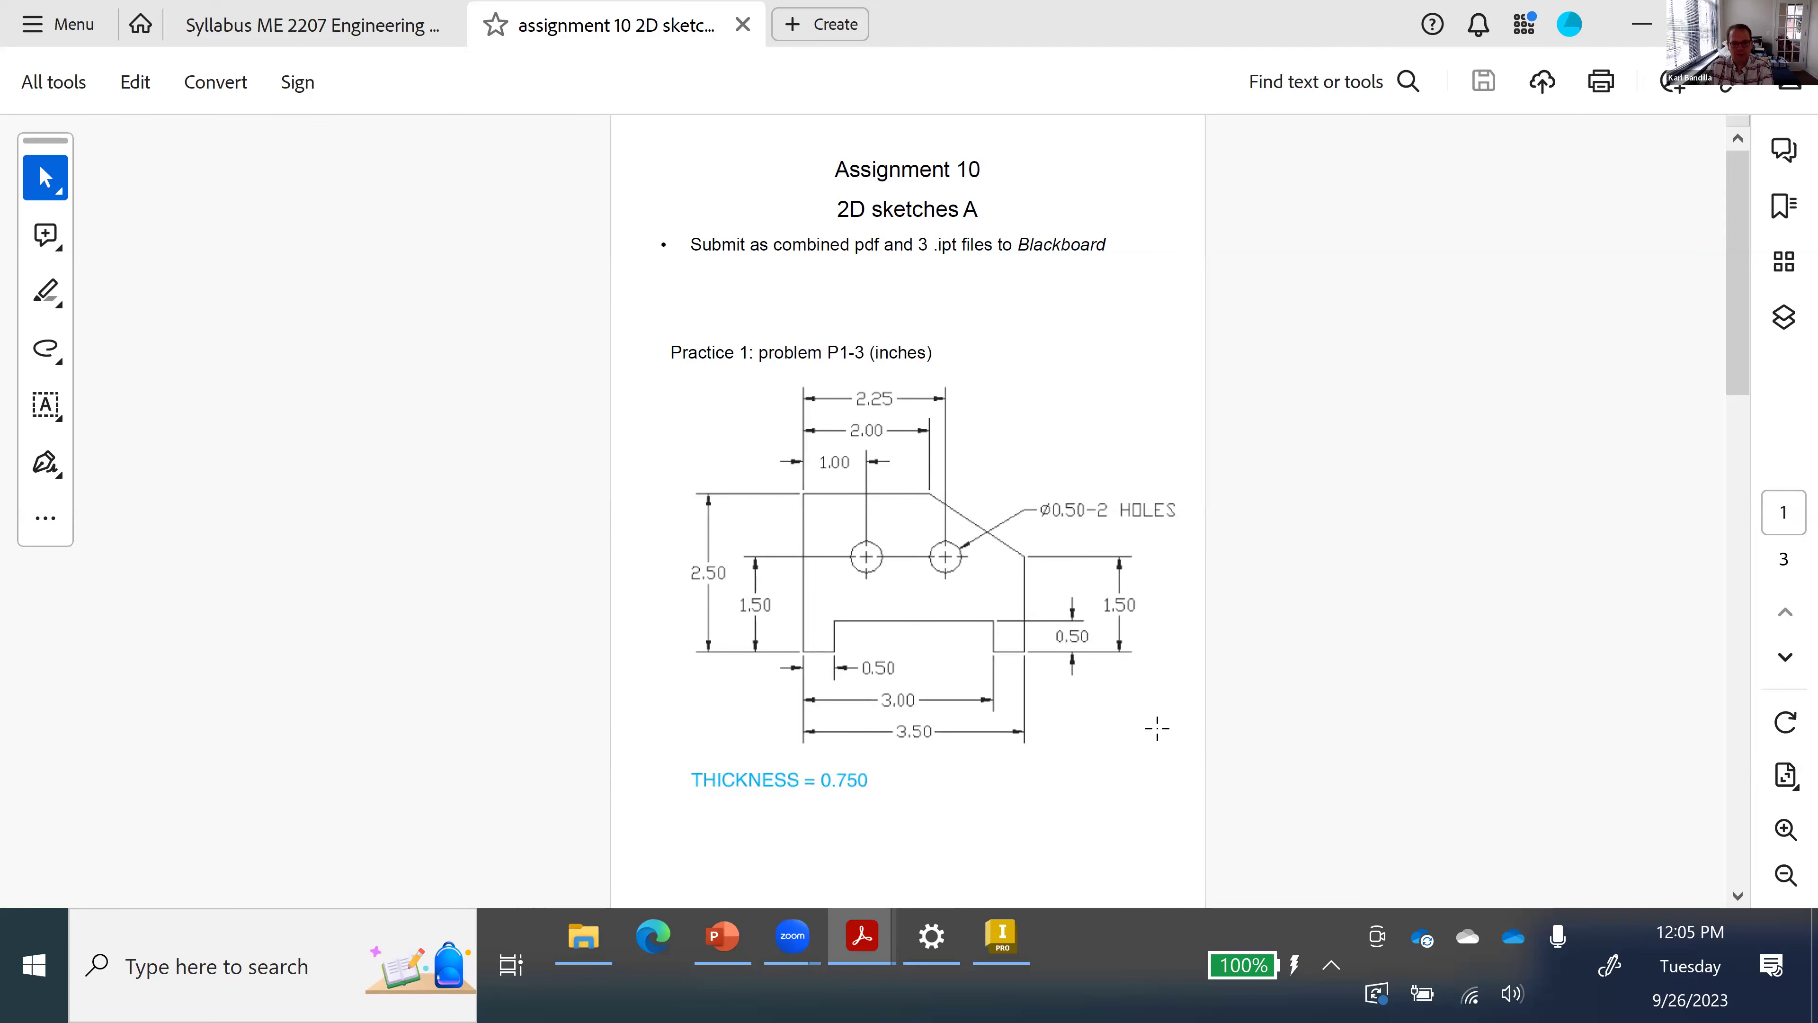
scroll(1158, 728, down, 10)
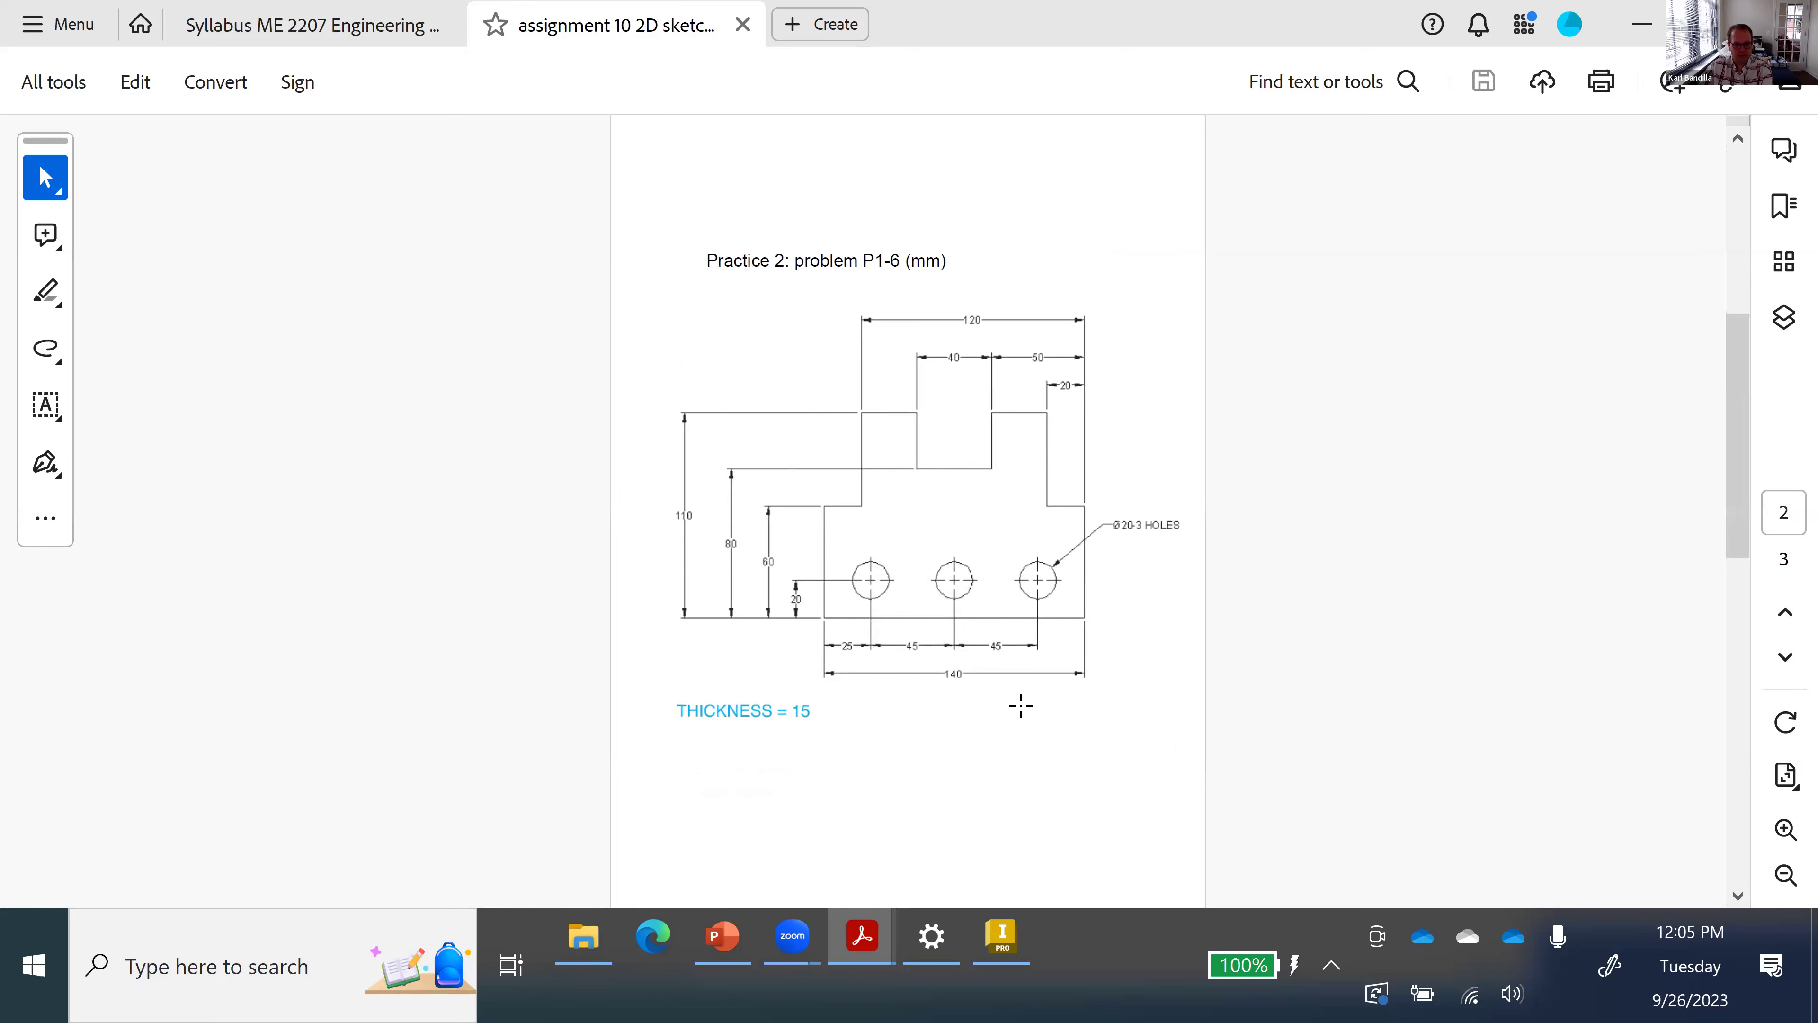
scroll(1021, 706, down, 2)
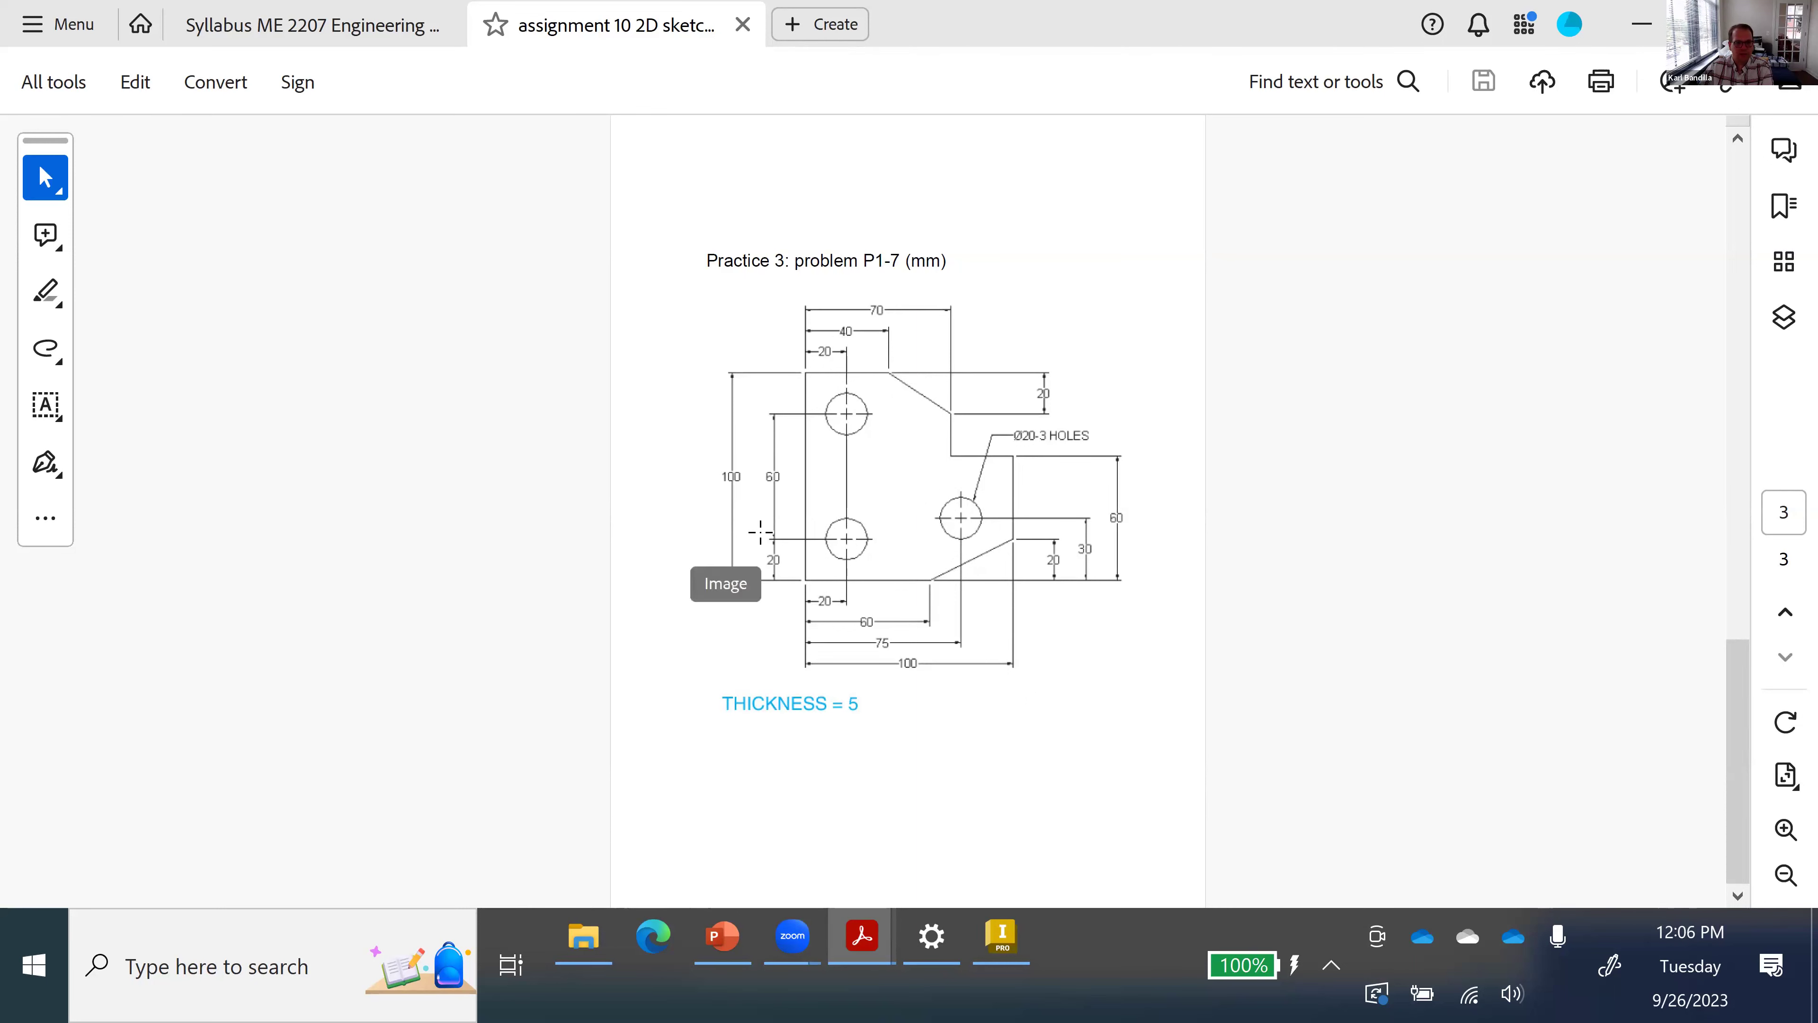
key(Home)
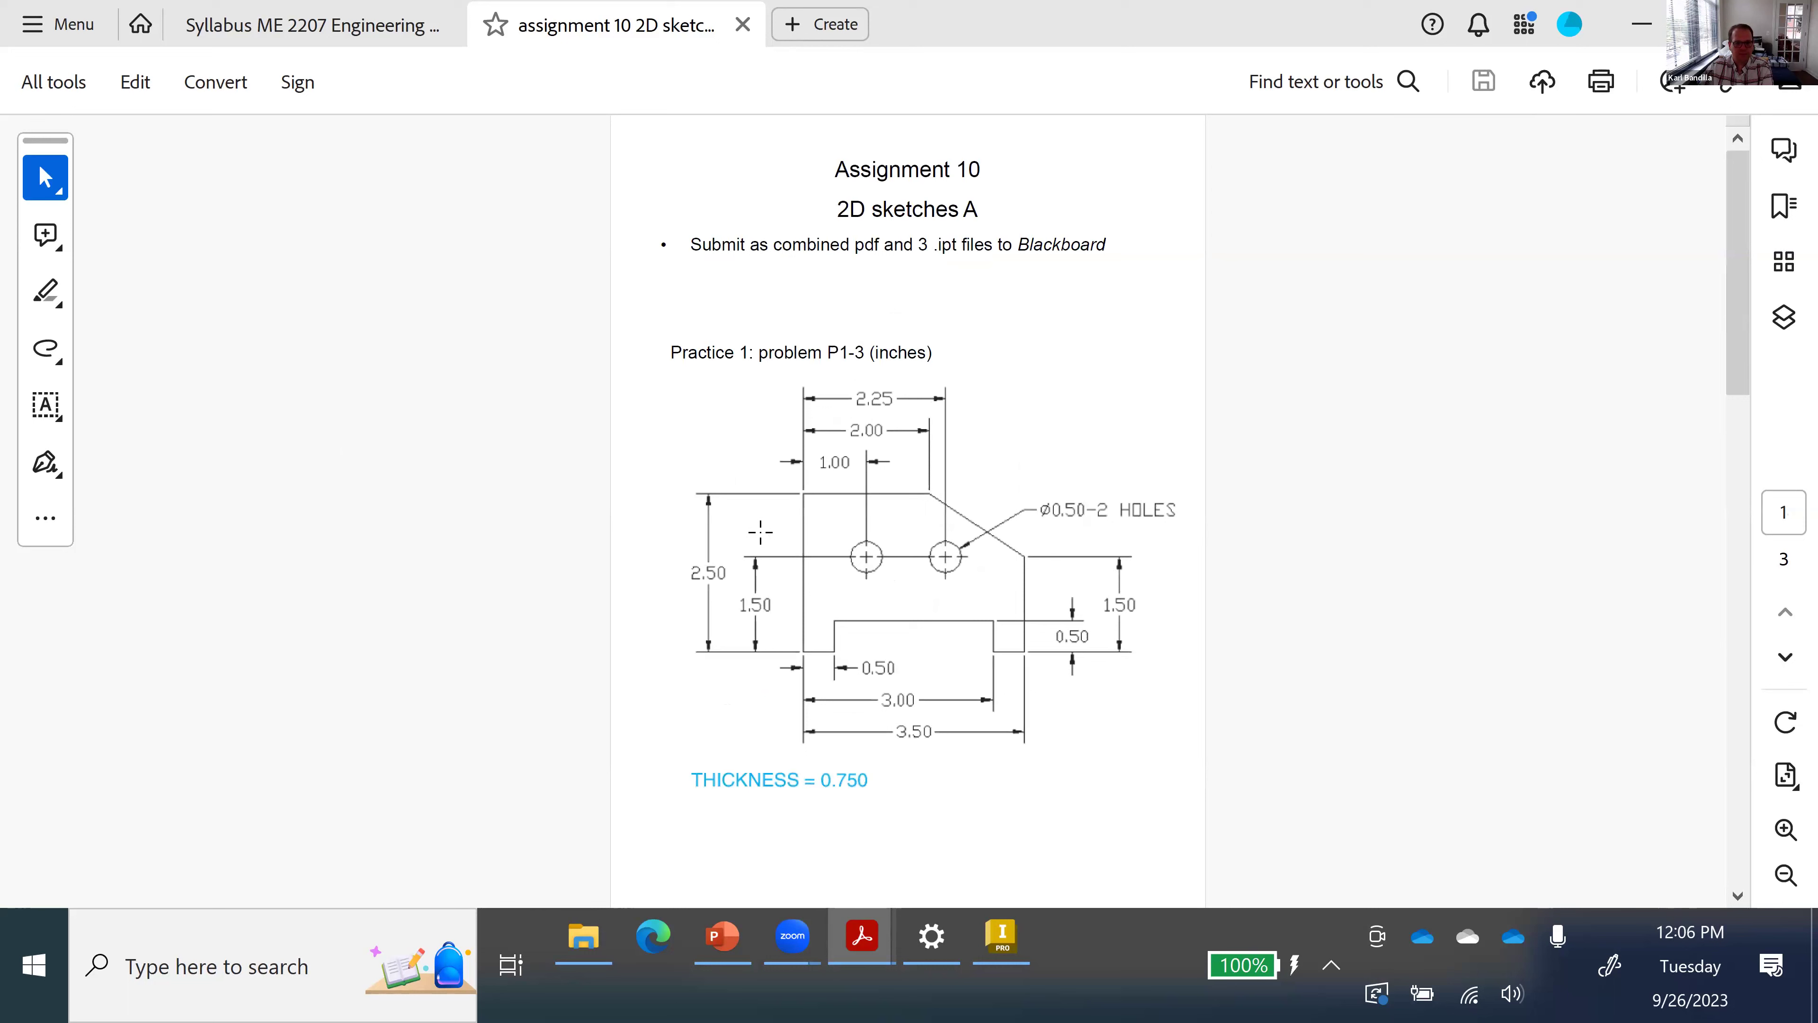